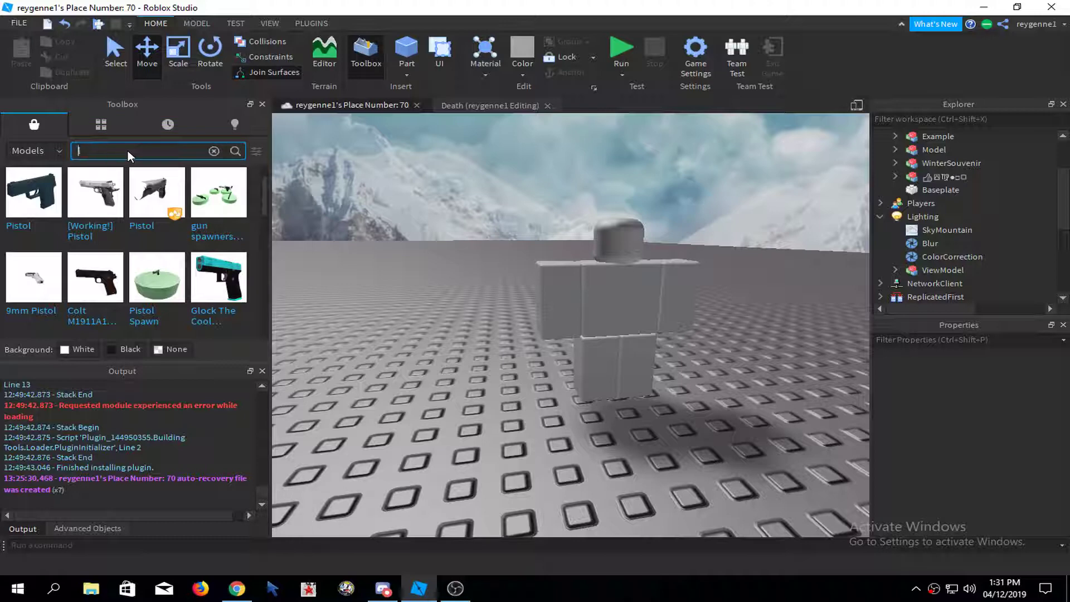
# - Try searching the toolbox models for "colt m19" and clear the search
pyautogui.write('colt m19')
pyautogui.press('Return')
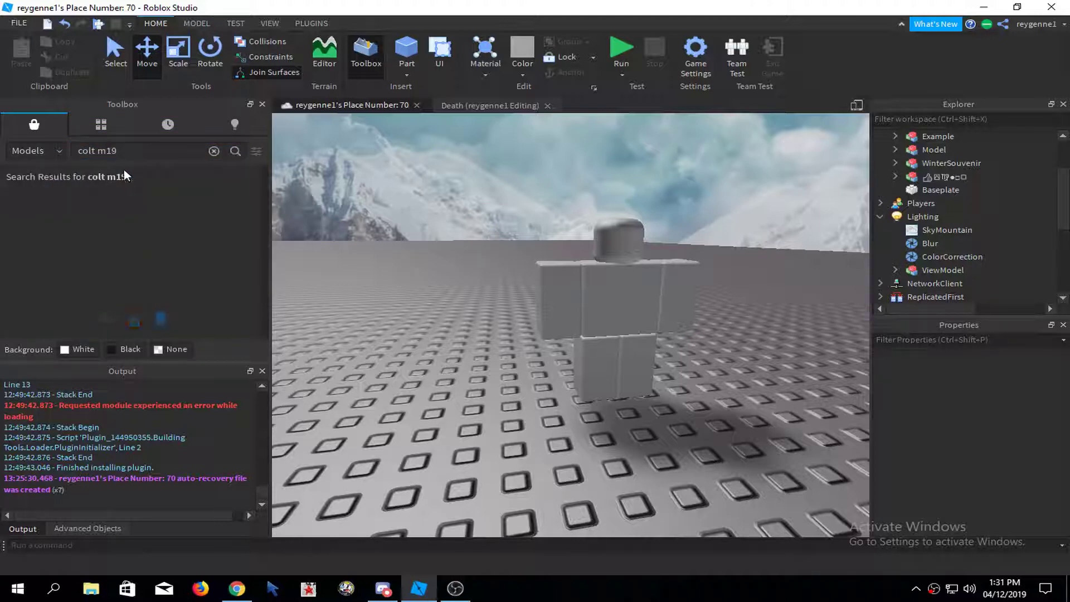
pyautogui.scroll(-2, 115, 221)
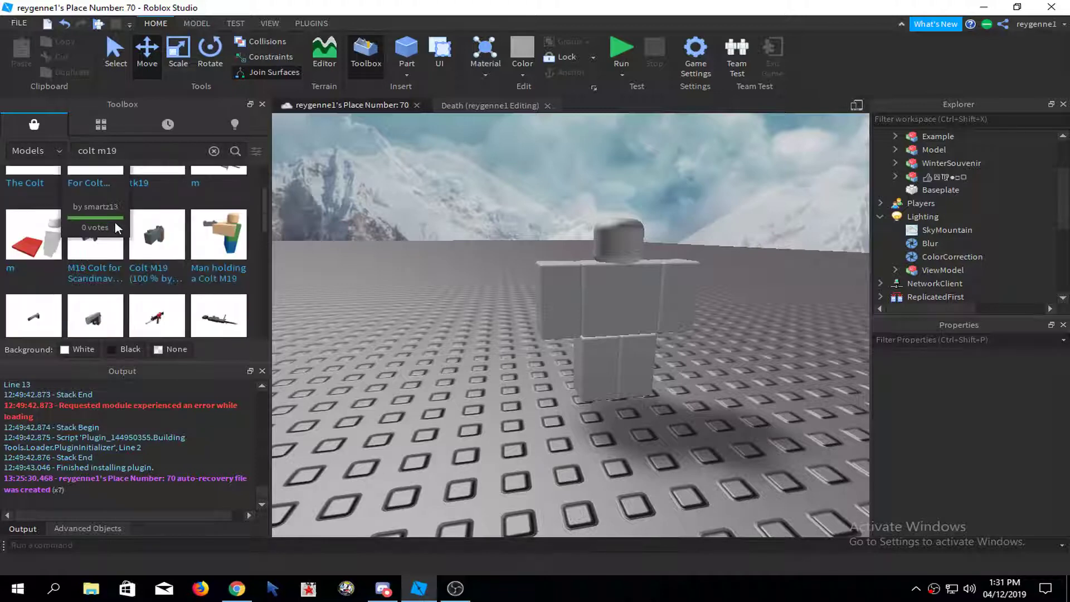
pyautogui.scroll(2, 118, 229)
pyautogui.click(214, 151)
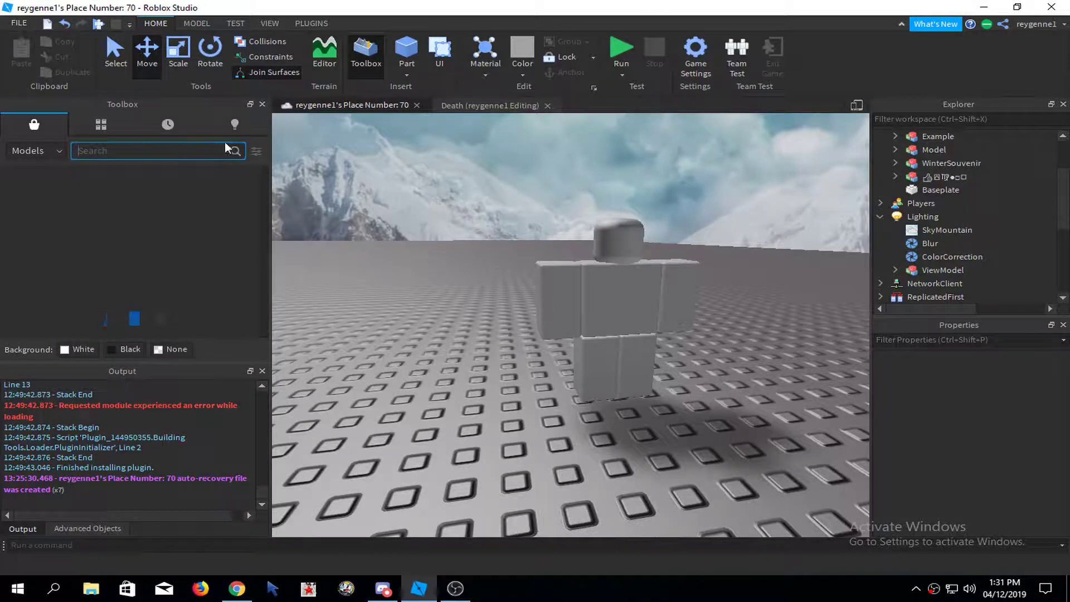
# - Search the toolbox models for "pistol" and insert the M1911 pistol into the workspace, declining the starter pack
pyautogui.write('pistol')
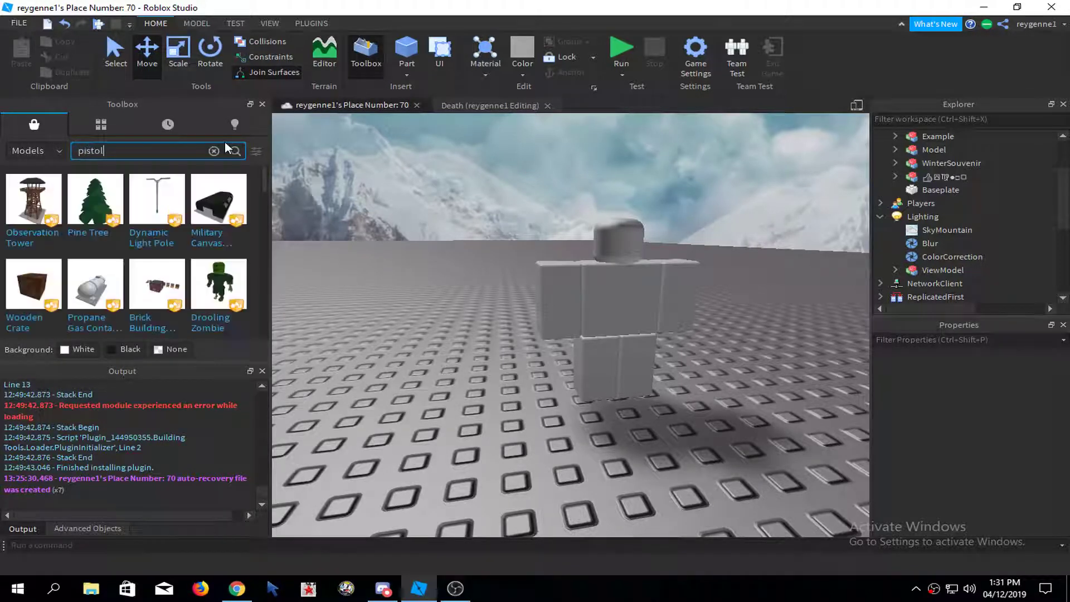
pyautogui.press('Return')
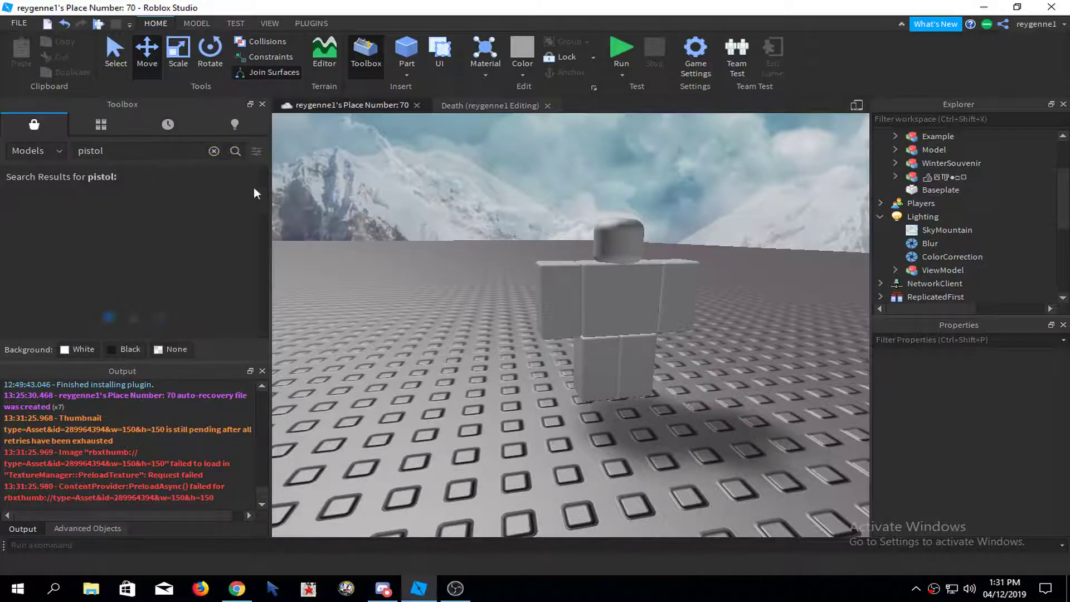
pyautogui.moveTo(296, 237); pyautogui.dragTo(296, 237, button='right')
pyautogui.click(99, 328)
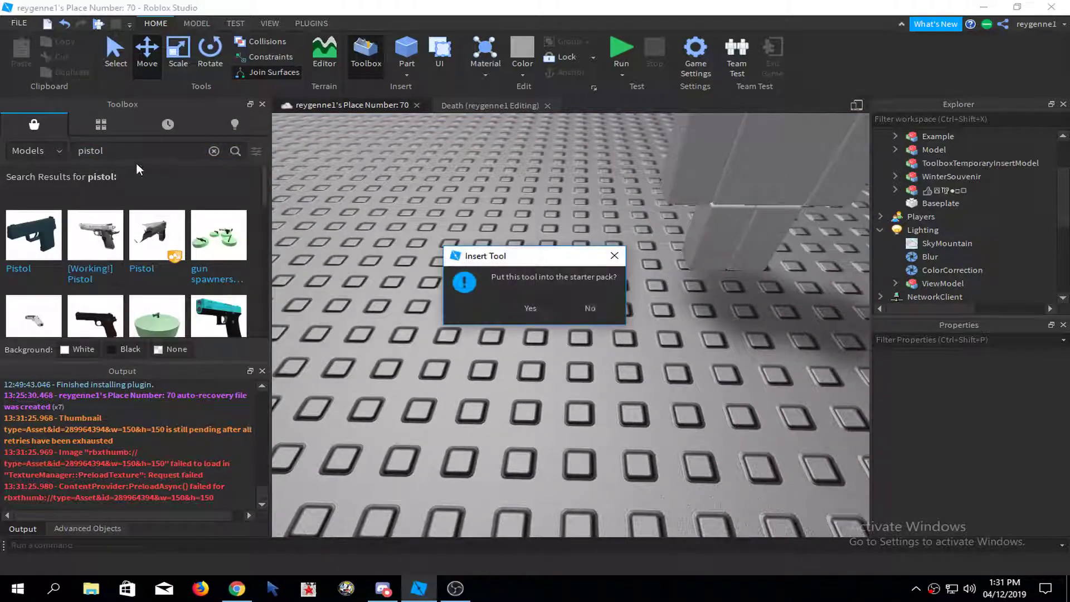
pyautogui.click(590, 308)
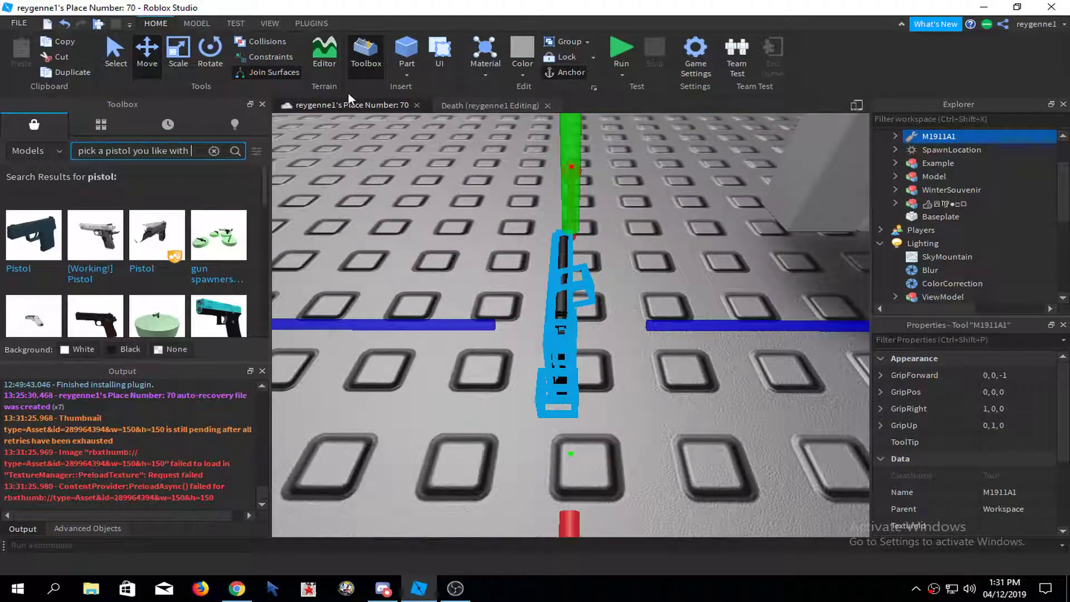
pyautogui.moveTo(519, 258); pyautogui.dragTo(468, 215, button='right')
pyautogui.click(788, 208)
pyautogui.moveTo(788, 208); pyautogui.dragTo(760, 204, button='right')
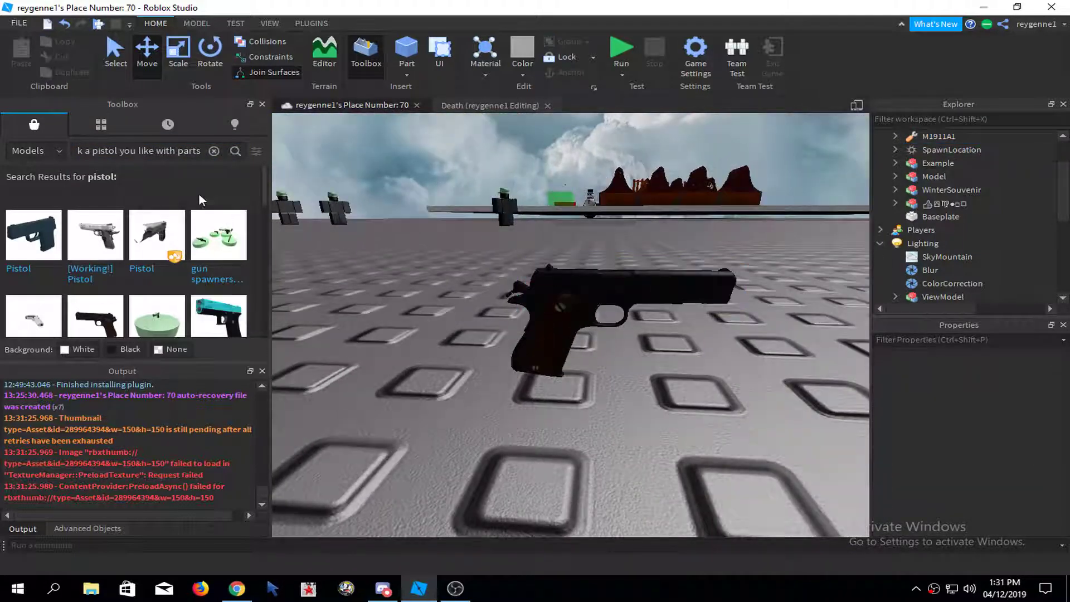
pyautogui.click(193, 150)
pyautogui.press('BackSpace')
pyautogui.write('like this')
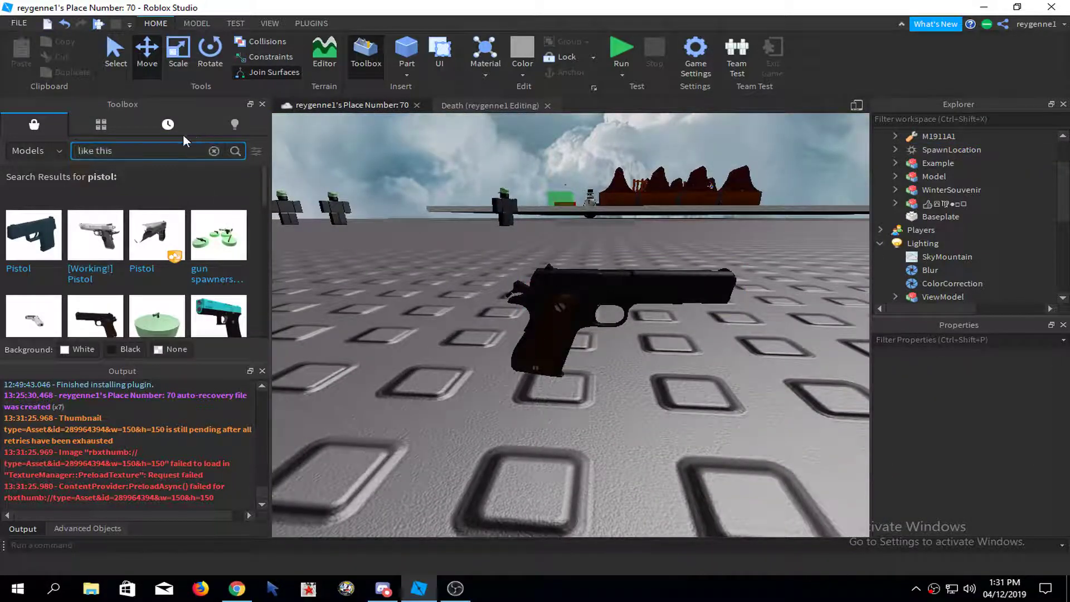
pyautogui.click(216, 151)
# - Group all physical parts of the M1911A1 tool, from Bolt through Grip, into one model
pyautogui.scroll(1, 500, 310)
pyautogui.moveTo(500, 309); pyautogui.dragTo(552, 349, button='right')
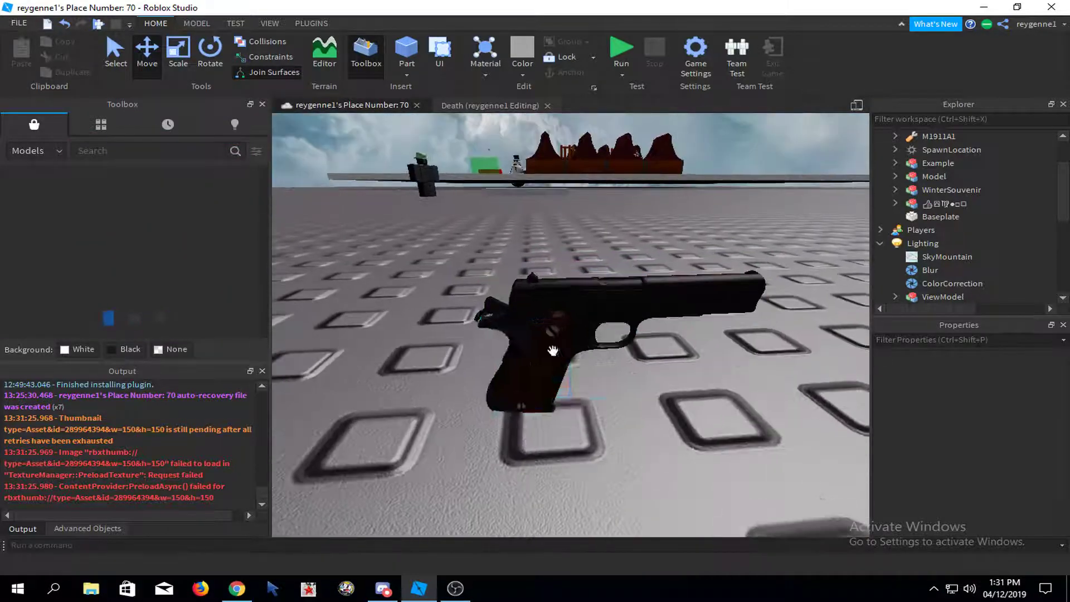
pyautogui.click(551, 349)
pyautogui.scroll(-2, 671, 385)
pyautogui.moveTo(671, 385); pyautogui.dragTo(651, 416, button='right')
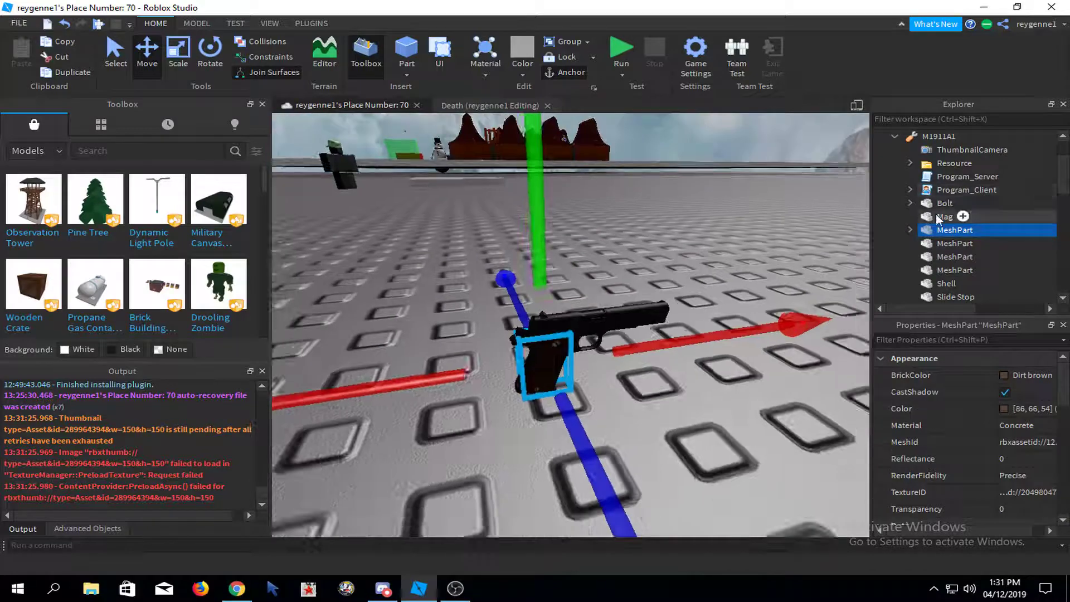
pyautogui.click(942, 203)
pyautogui.scroll(-5, 940, 223)
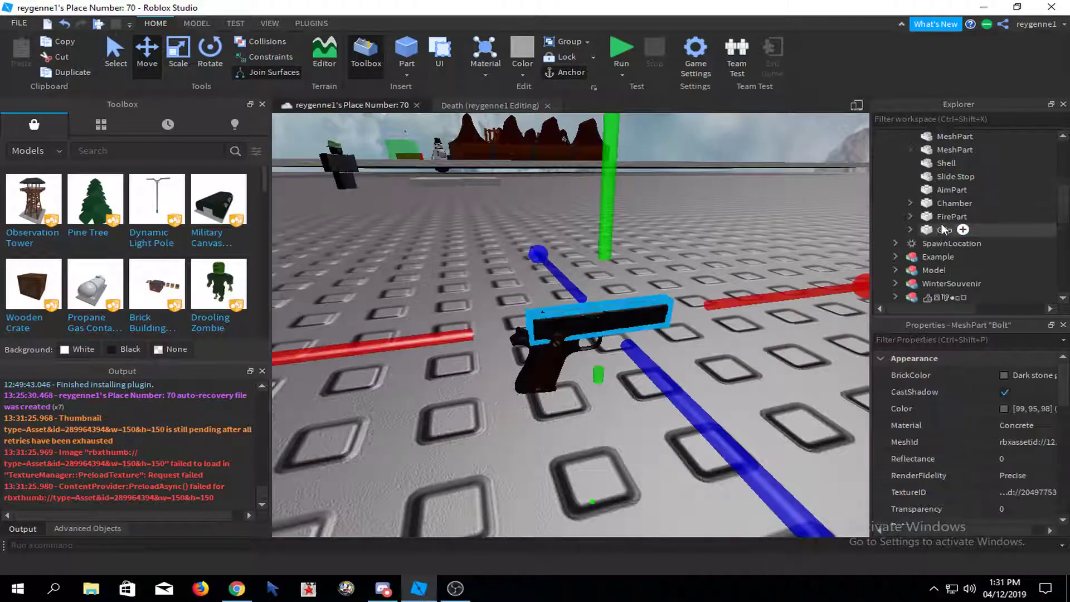
pyautogui.keyDown('shift'); pyautogui.click(943, 226); pyautogui.keyUp('shift')
pyautogui.hotkey('ctrl', 'g')
# - Move the grouped pistol model out of the M1911A1 tool into the Workspace and delete the leftover tool
pyautogui.moveTo(944, 203); pyautogui.dragTo(918, 146)
pyautogui.click(942, 191)
pyautogui.press('Delete')
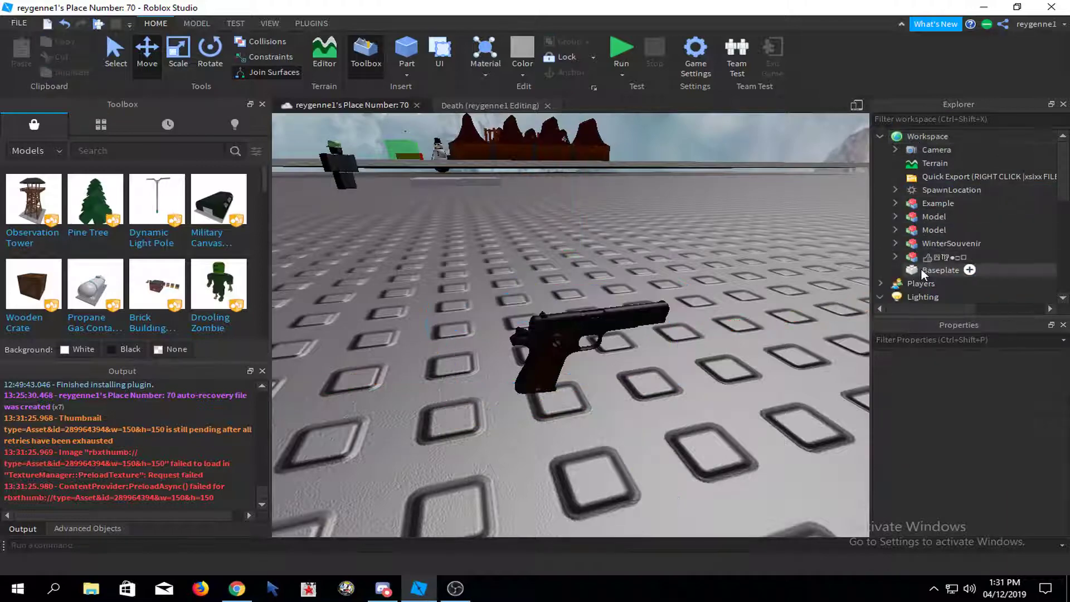
# - Select and expand the grouped pistol model in the Workspace and examine its parts from several angles
pyautogui.click(929, 229)
pyautogui.click(928, 217)
pyautogui.click(895, 216)
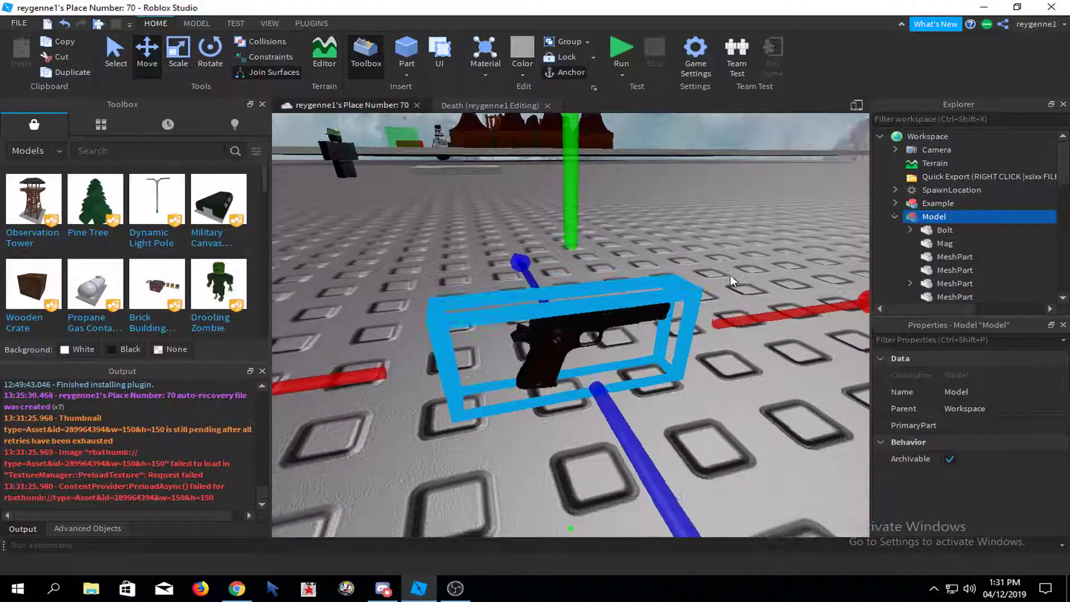
pyautogui.scroll(4, 719, 262)
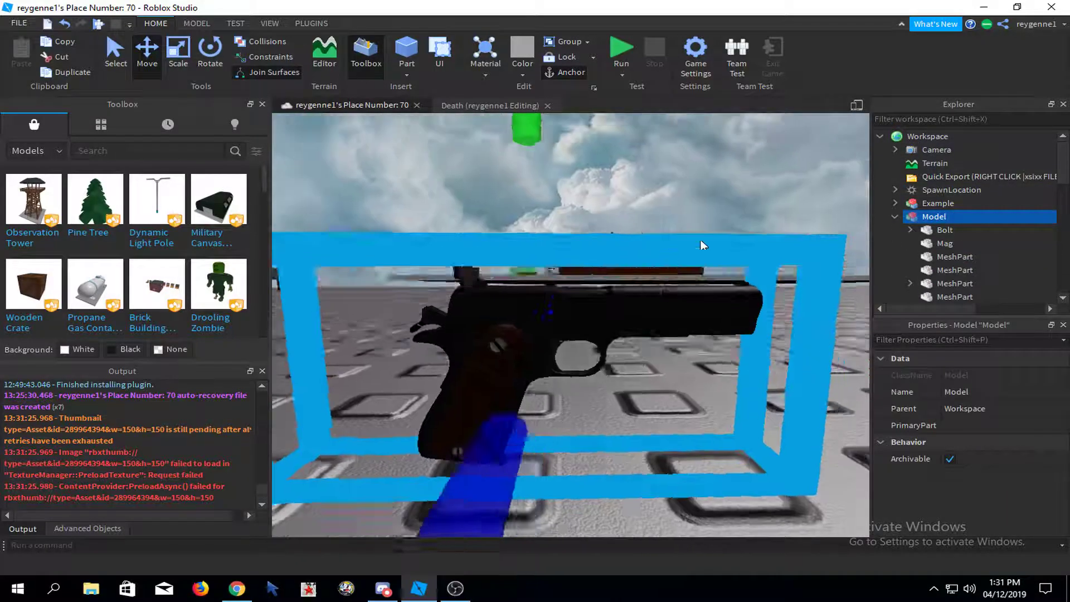
pyautogui.scroll(-4, 831, 220)
pyautogui.scroll(-3, 962, 186)
pyautogui.moveTo(557, 240); pyautogui.dragTo(496, 265, button='right')
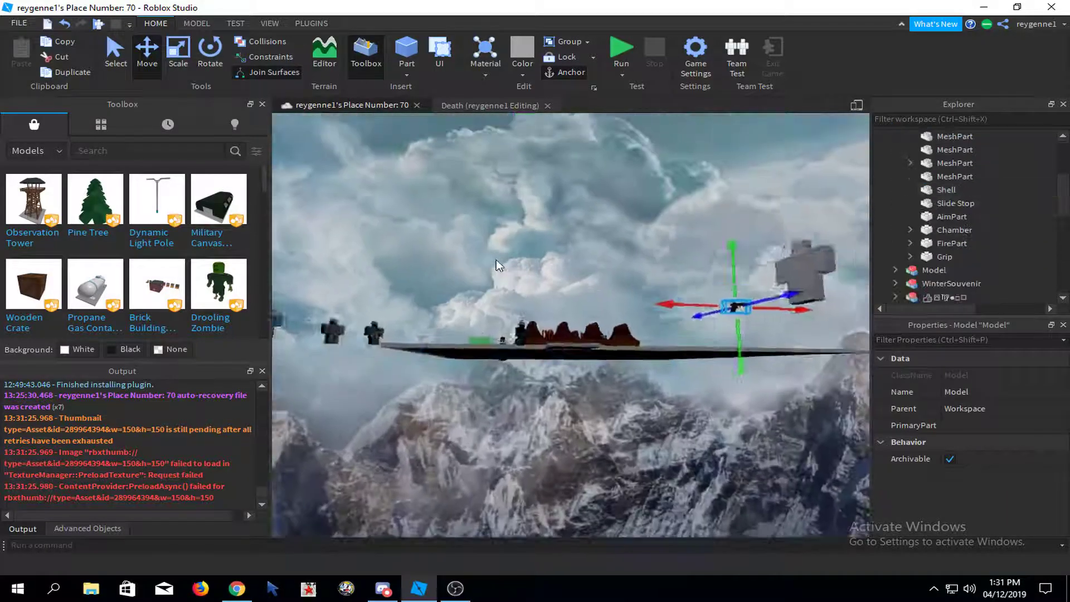
pyautogui.scroll(3, 497, 265)
pyautogui.moveTo(597, 243); pyautogui.dragTo(779, 262, button='right')
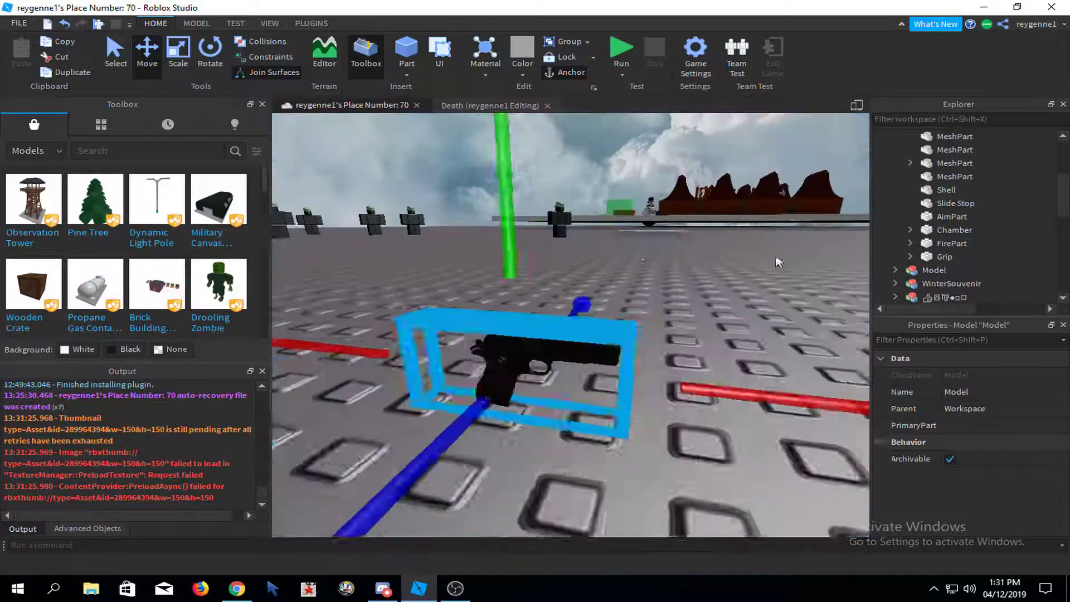
pyautogui.scroll(-3, 778, 262)
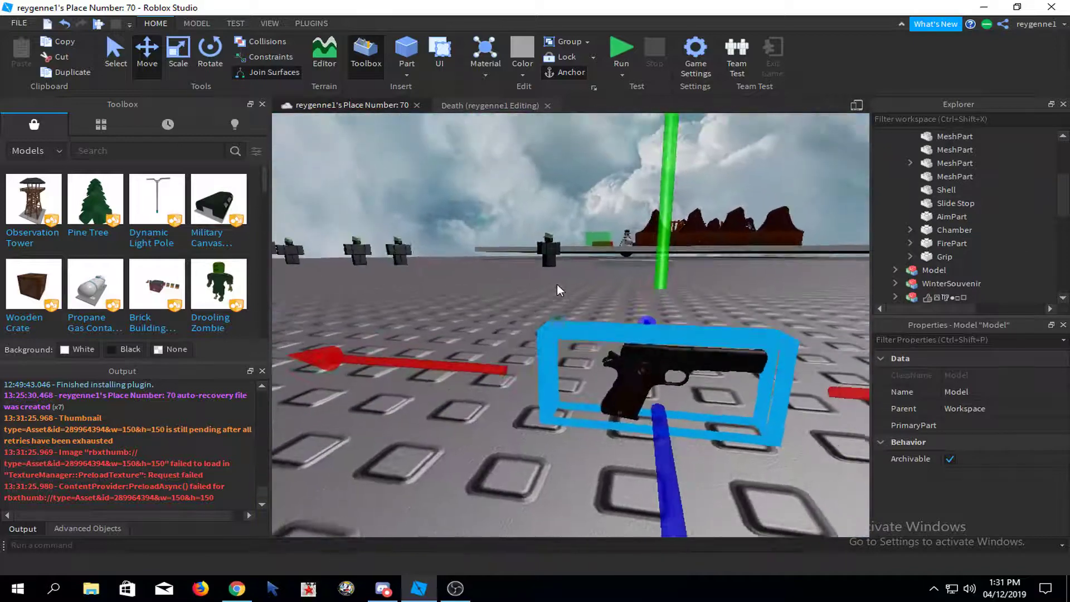
# - Delete the FirePart, Grip and AimPart parts from the pistol model
pyautogui.click(939, 244)
pyautogui.press('Delete')
pyautogui.click(919, 244)
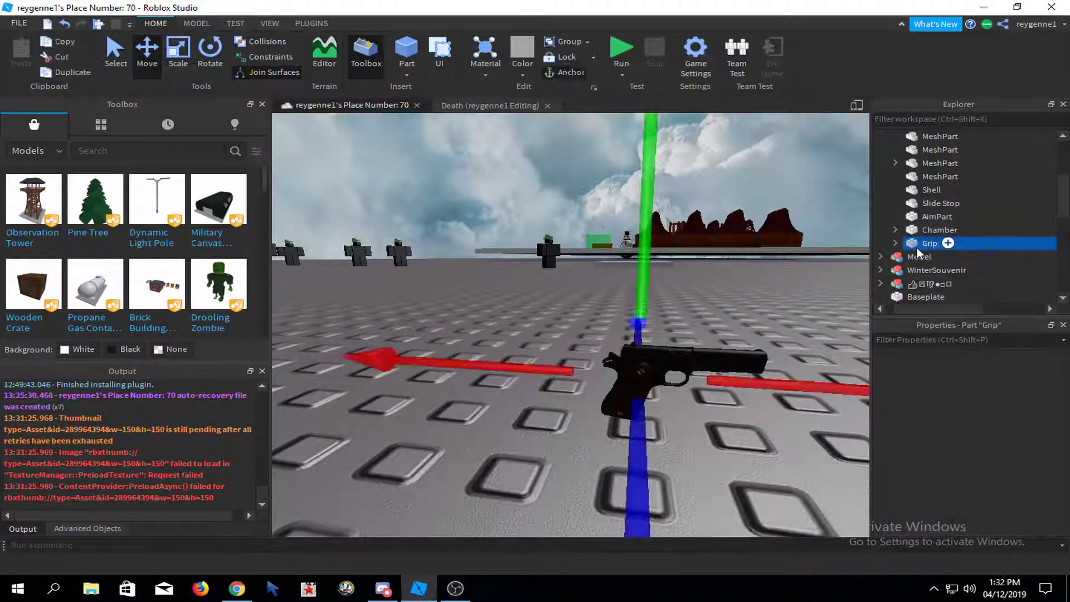
pyautogui.press('Delete')
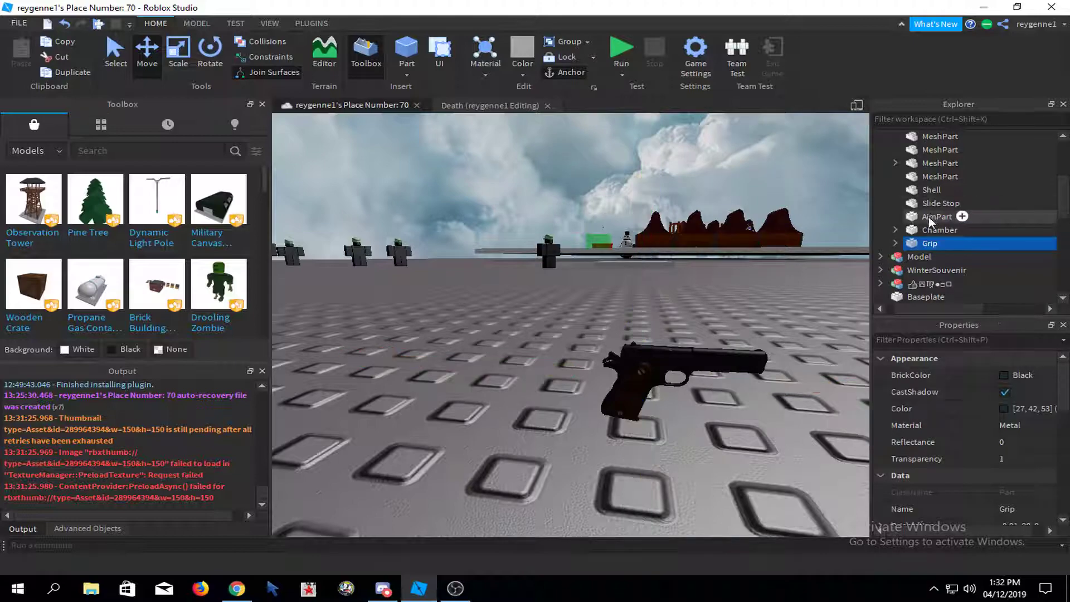
pyautogui.click(929, 217)
pyautogui.press('Delete')
# - Rename the mesh part that forms the grip's upper screw as "Screw"
pyautogui.scroll(1, 934, 207)
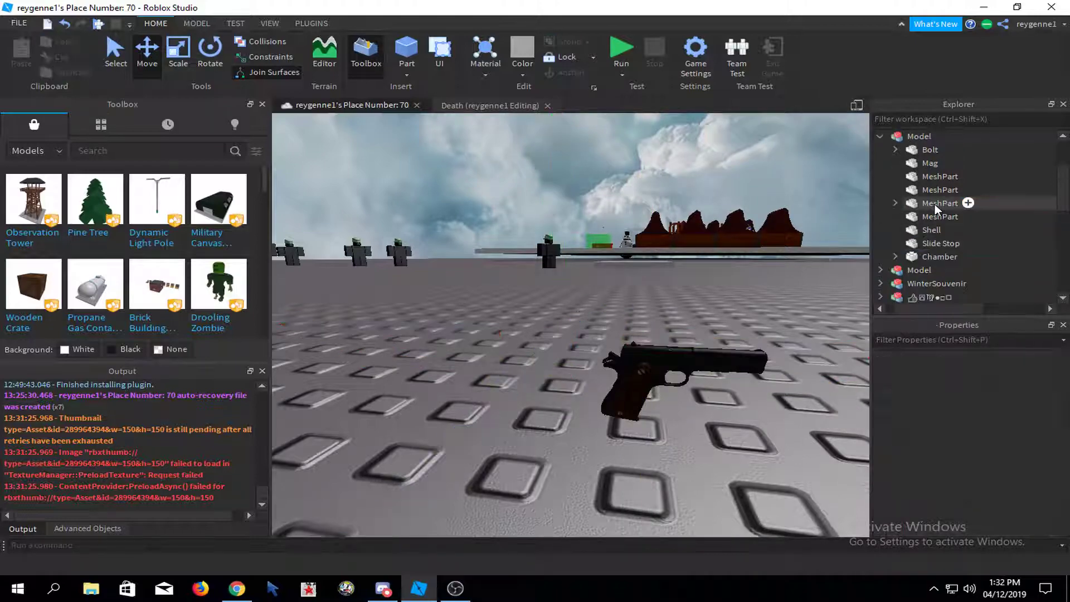
pyautogui.moveTo(738, 250); pyautogui.dragTo(646, 295, button='right')
pyautogui.scroll(1, 636, 356)
pyautogui.scroll(2, 646, 295)
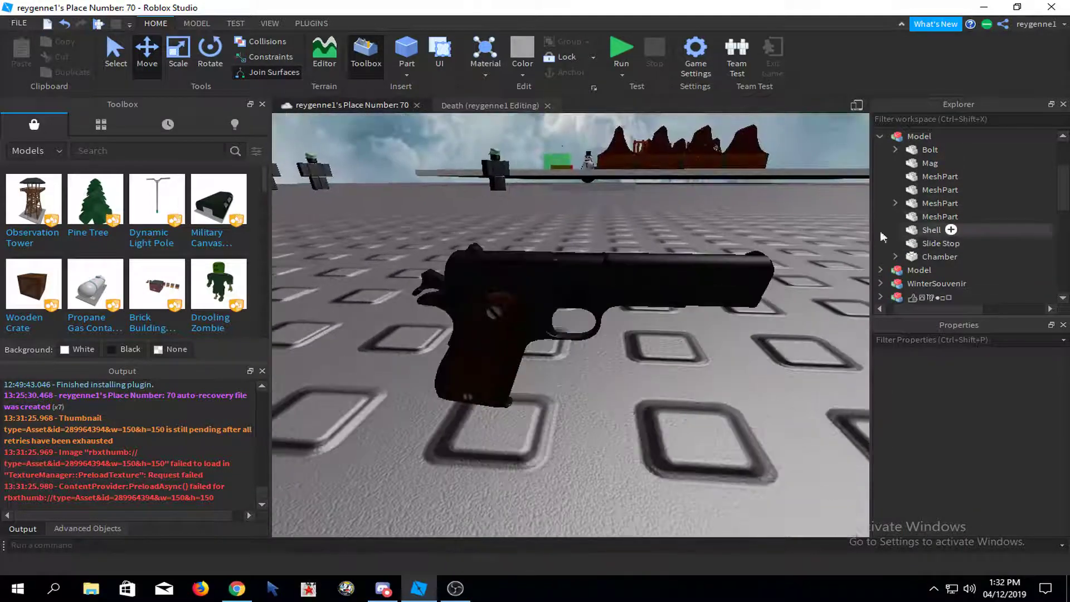
pyautogui.click(939, 217)
pyautogui.scroll(-2, 1003, 441)
pyautogui.click(1028, 458)
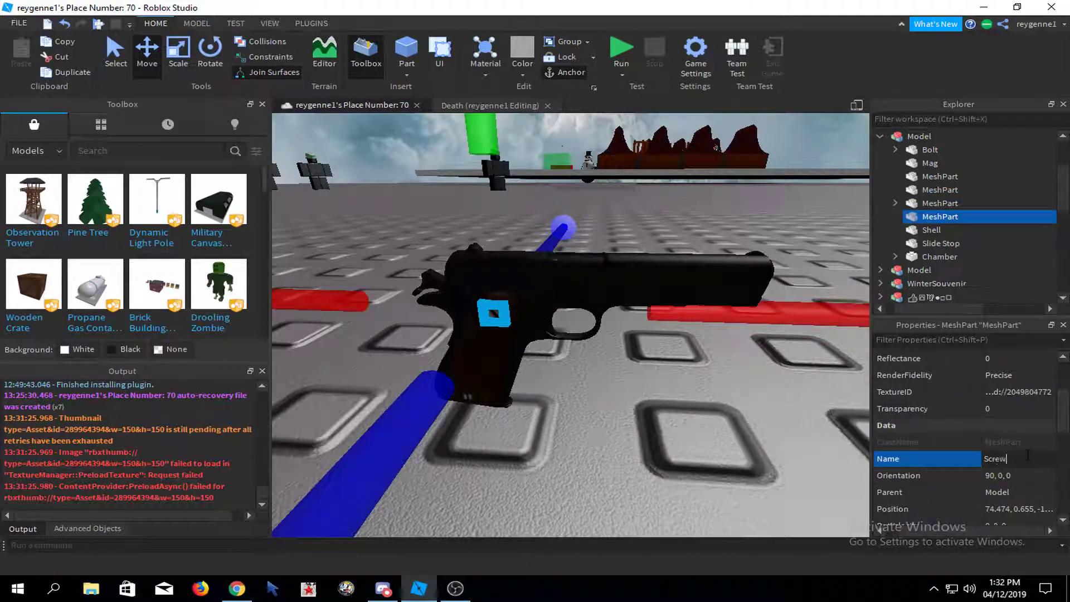
pyautogui.write('Screw')
pyautogui.press('Return')
# - Rename the brown handle's mesh part as "Grip" and the pistol's main frame mesh part as "Template"
pyautogui.click(940, 203)
pyautogui.click(1010, 460)
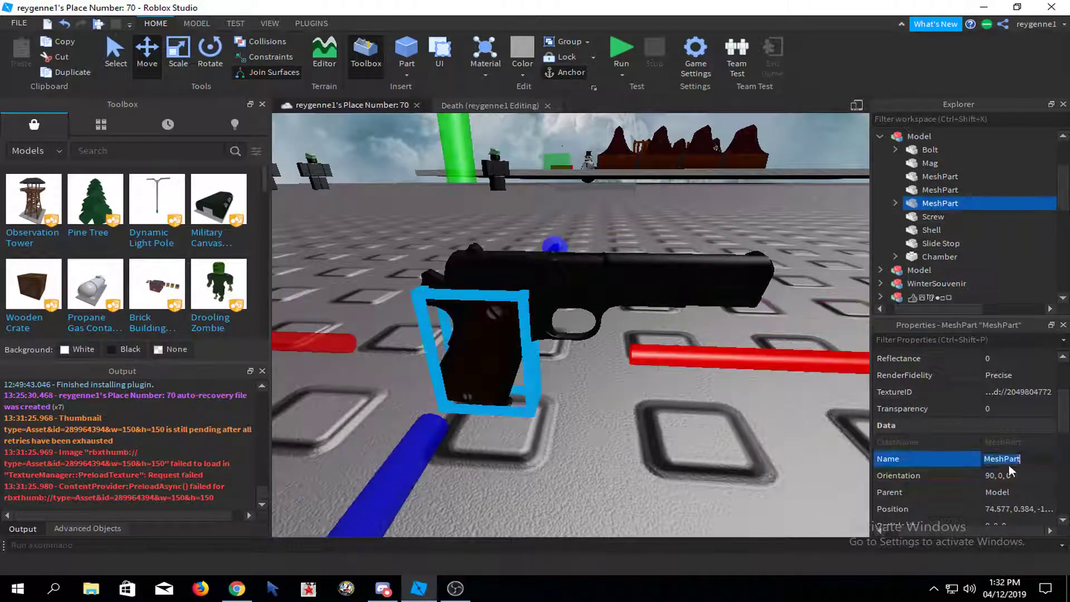
pyautogui.press('Return')
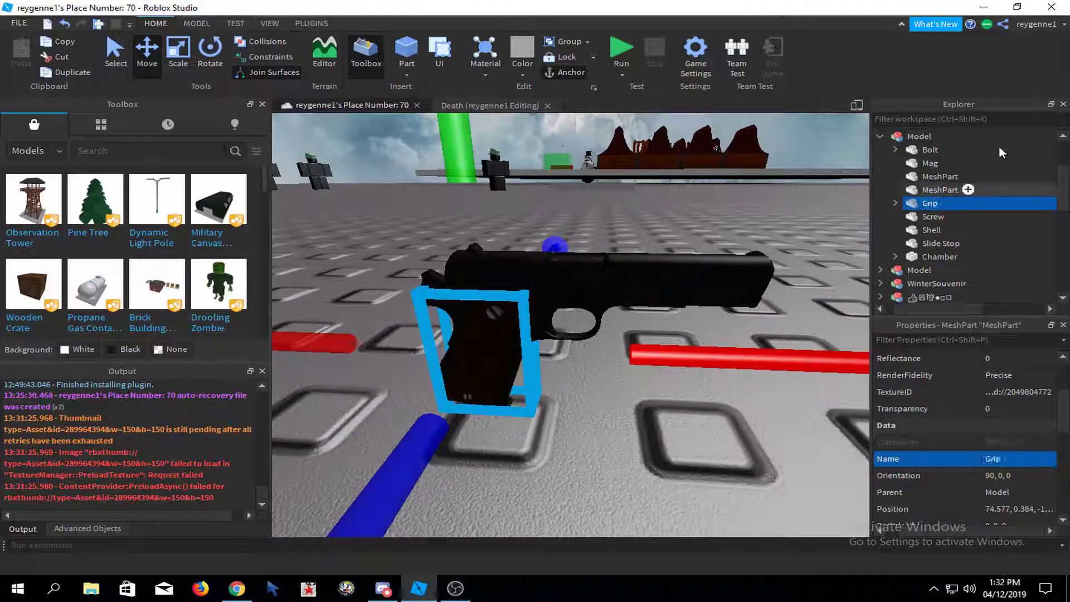
pyautogui.click(948, 189)
pyautogui.click(1026, 458)
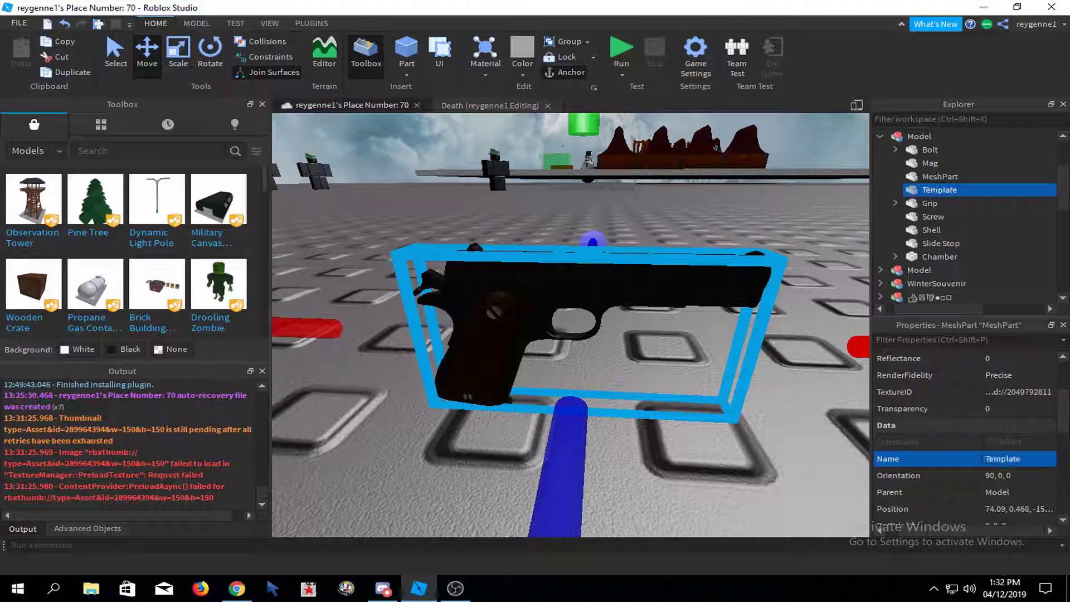
# - Rename the hammer mesh part at the pistol's rear as "Ticker"
pyautogui.click(941, 176)
pyautogui.click(1017, 458)
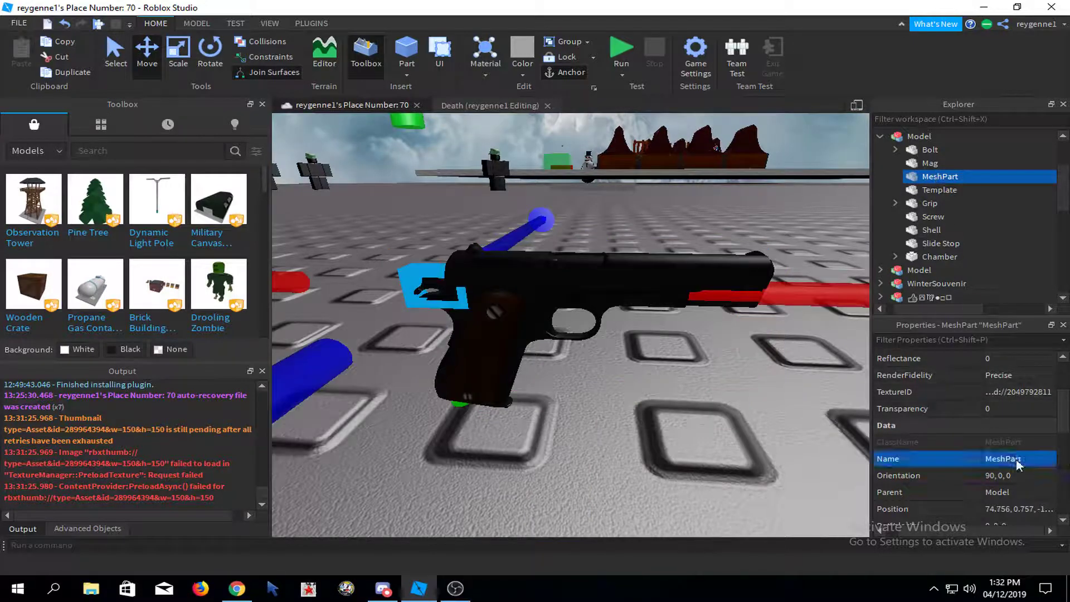
pyautogui.click(1019, 458)
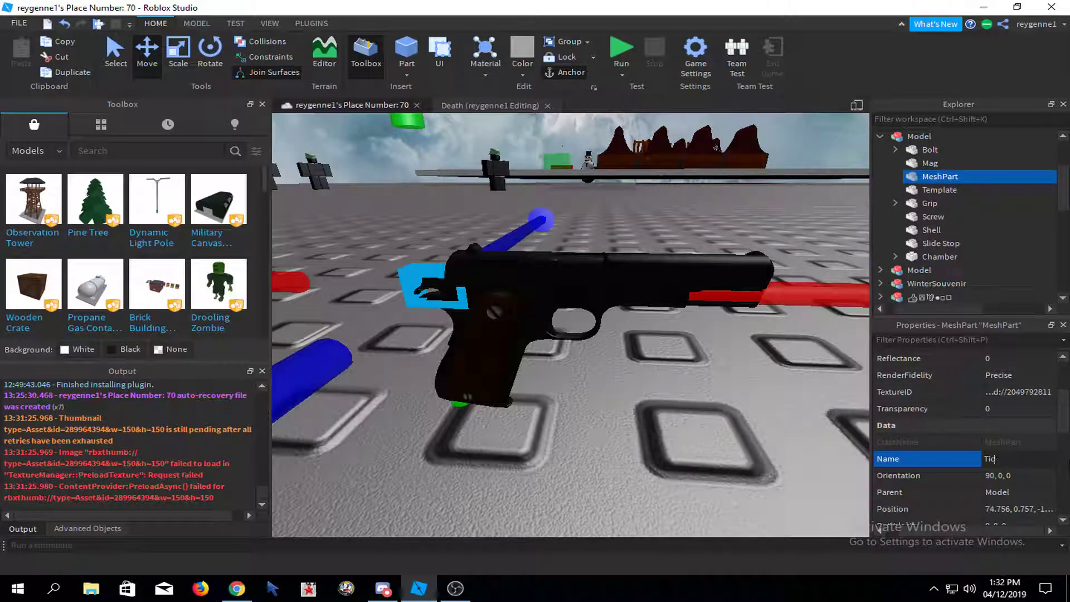
pyautogui.press('f')
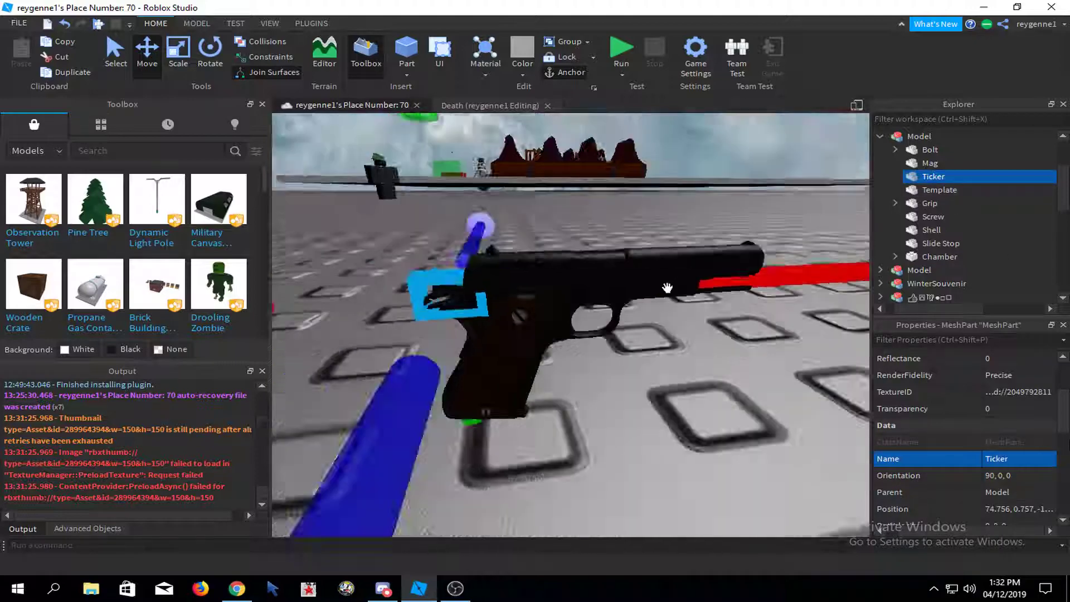
# - Rename the Slide Stop mesh part as "Slider"
pyautogui.click(941, 243)
pyautogui.click(1018, 458)
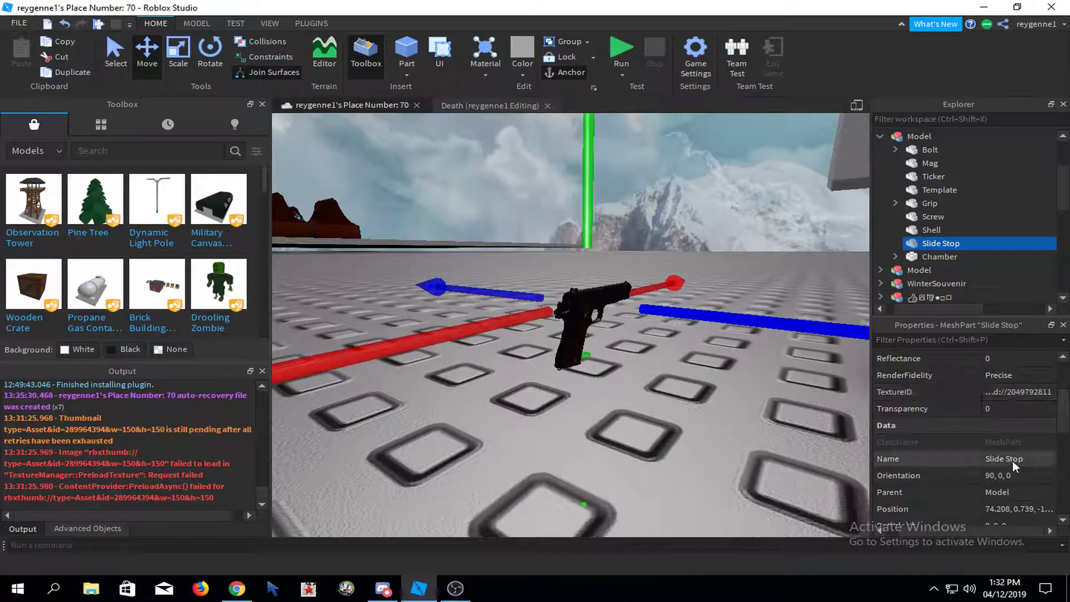
pyautogui.click(1018, 459)
pyautogui.press('BackSpace')
pyautogui.press('Return')
# - Examine the pistol model up close and from the opposite side
pyautogui.moveTo(779, 346); pyautogui.dragTo(580, 345, button='right')
pyautogui.click(506, 533)
pyautogui.scroll(3, 560, 434)
pyautogui.scroll(2, 560, 433)
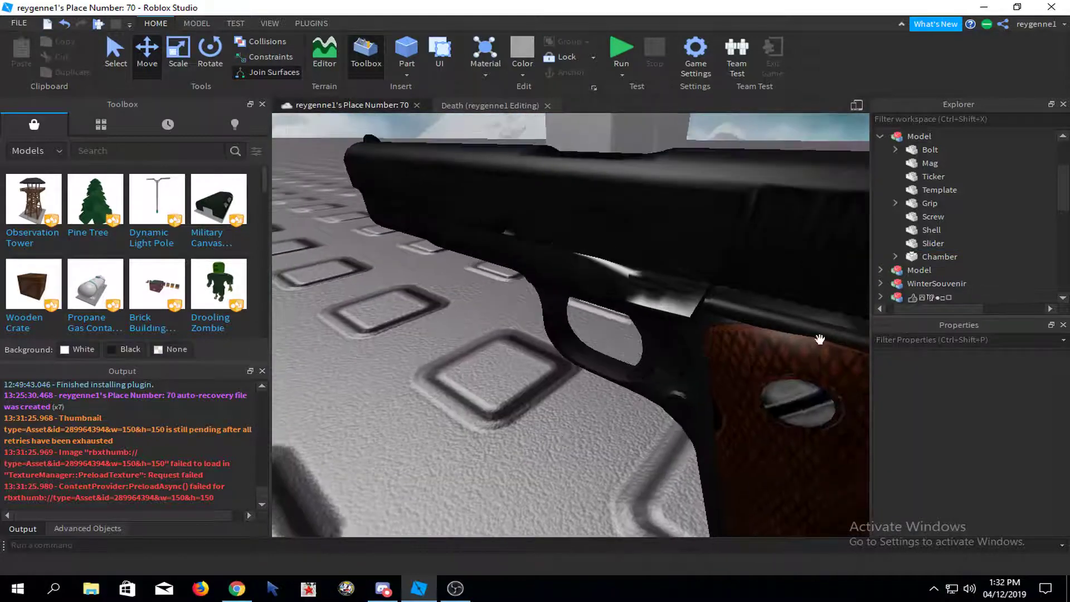
pyautogui.scroll(-8, 560, 433)
pyautogui.click(608, 301)
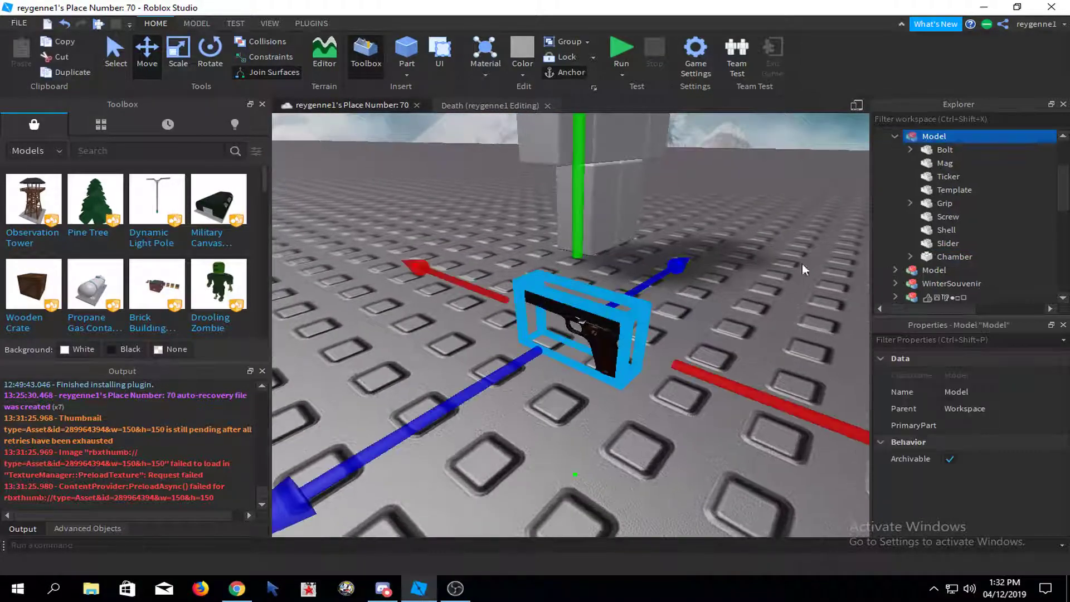
pyautogui.click(703, 299)
pyautogui.scroll(2, 687, 304)
pyautogui.moveTo(687, 304); pyautogui.dragTo(630, 348, button='right')
pyautogui.scroll(-1, 630, 348)
# - Locate the Weld tool among the installed plugins, then switch to Chrome and examine the Roblox library's Weld plugin results
pyautogui.click(311, 23)
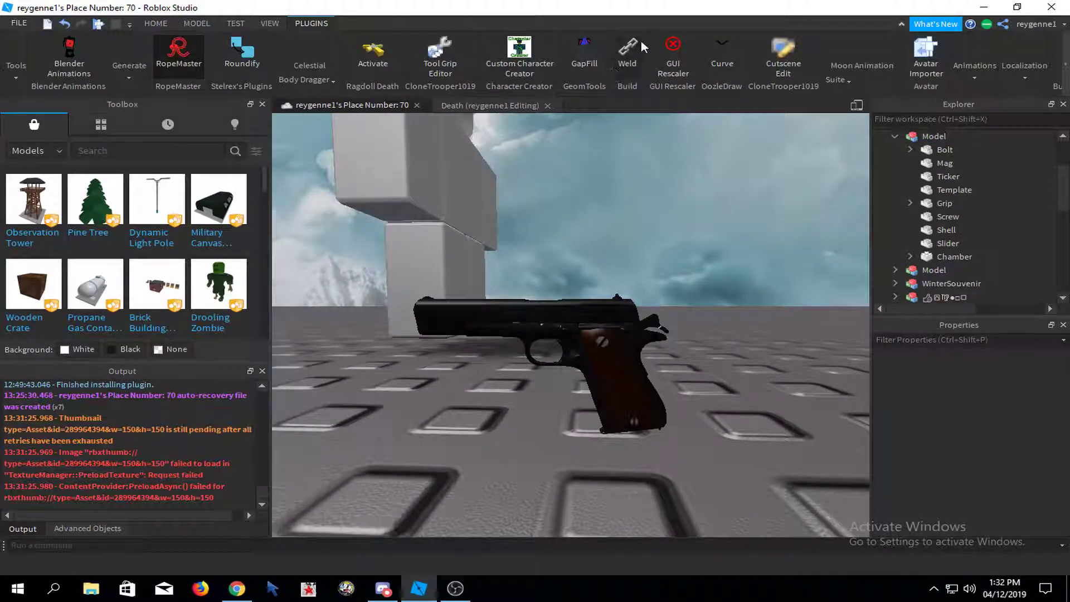
pyautogui.hotkey('alt', 'Tab')
pyautogui.press('Tab')
pyautogui.press('Tab')
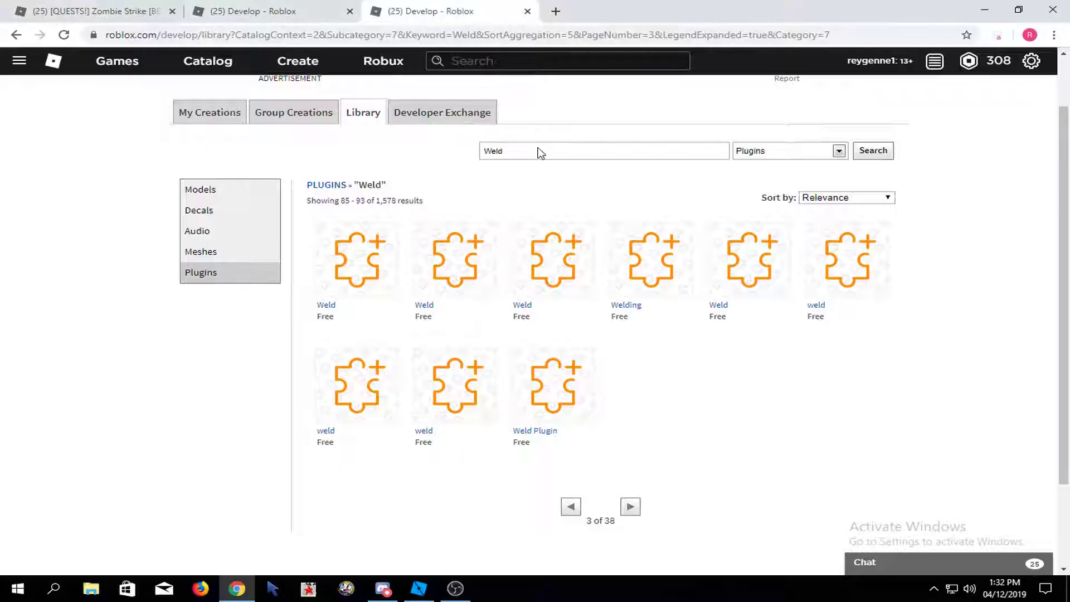
pyautogui.moveTo(369, 416)
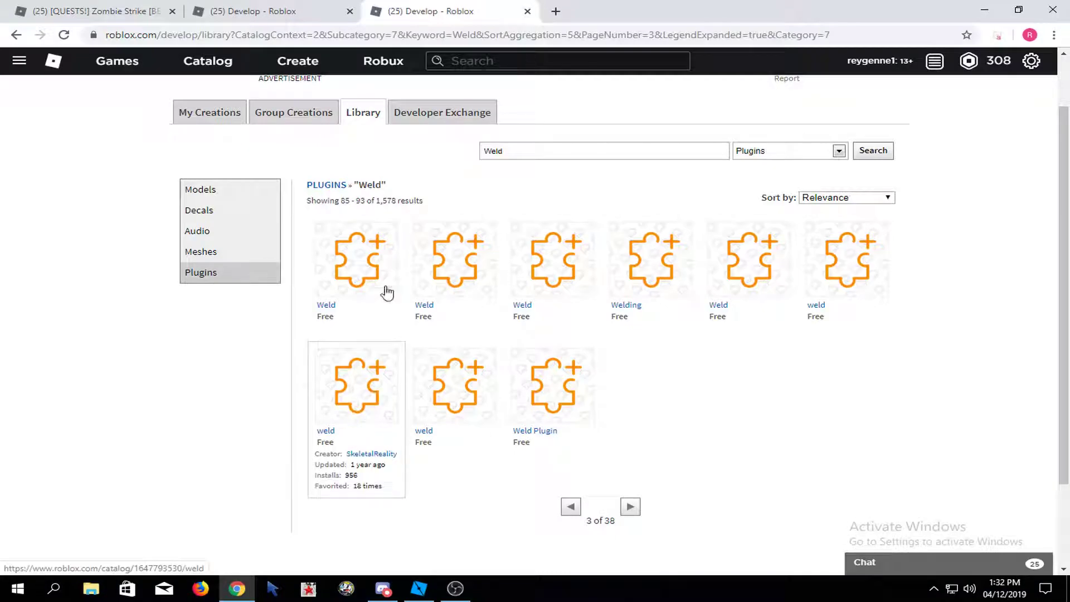
# - Note the Weld plugin creator's name in the library search field, then switch back to Roblox Studio and select the pistol model
pyautogui.click(545, 144)
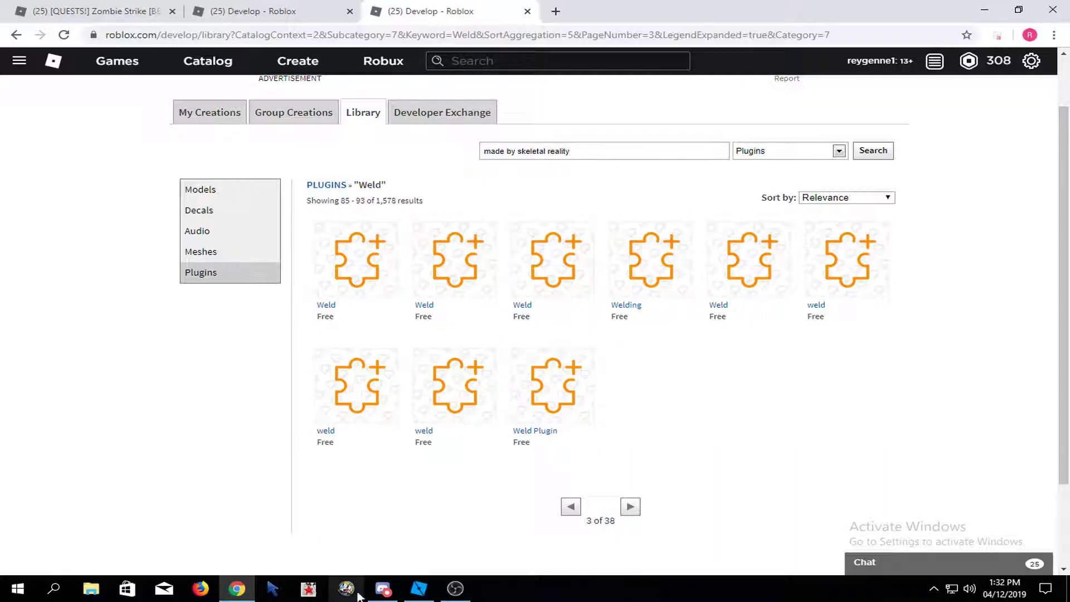
pyautogui.click(454, 588)
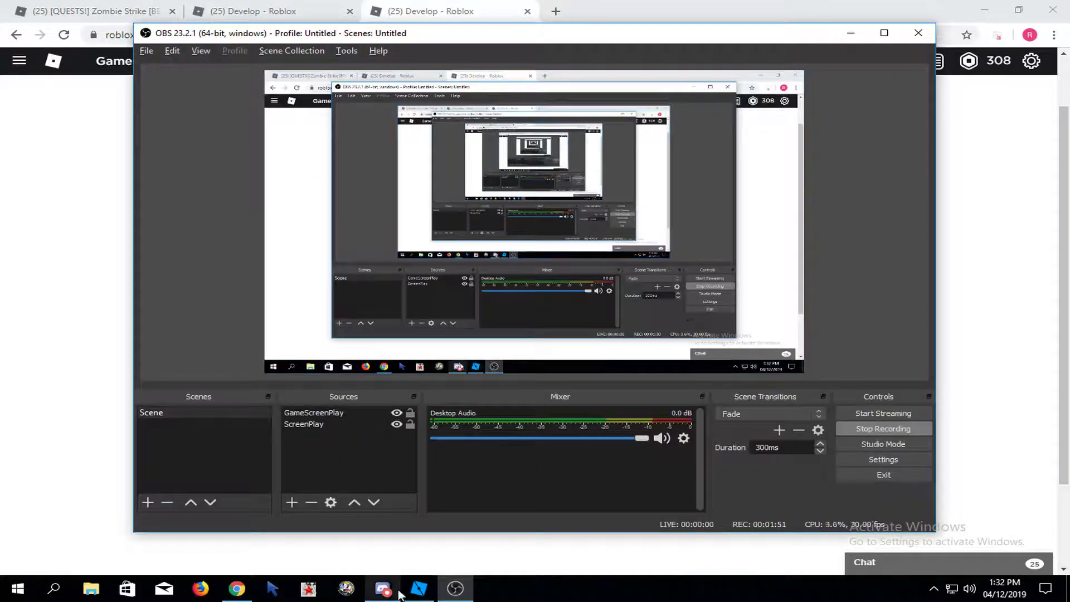
pyautogui.click(417, 590)
pyautogui.click(946, 136)
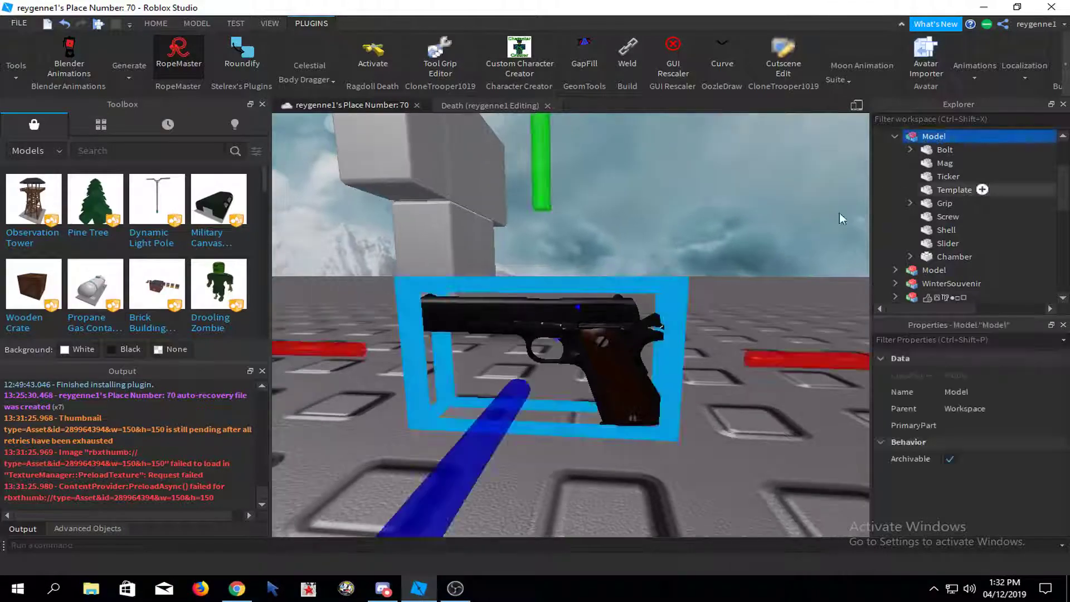
pyautogui.moveTo(741, 256); pyautogui.dragTo(685, 262, button='right')
pyautogui.scroll(-1, 685, 262)
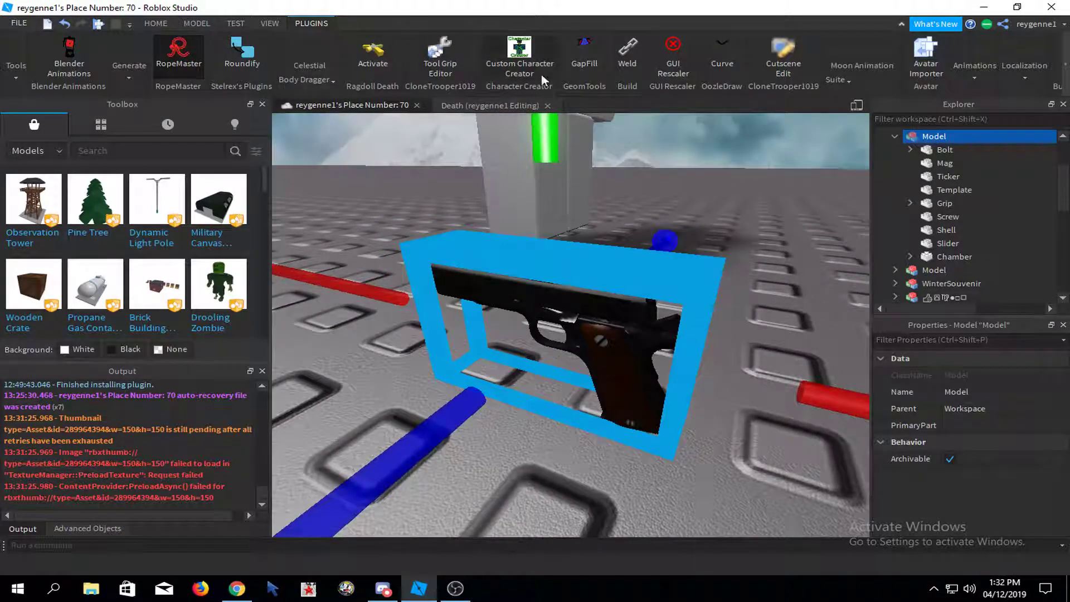
# - Try the Weld tool on the pistol's Grip and Screw mesh parts, then reselect the whole model
pyautogui.click(945, 190)
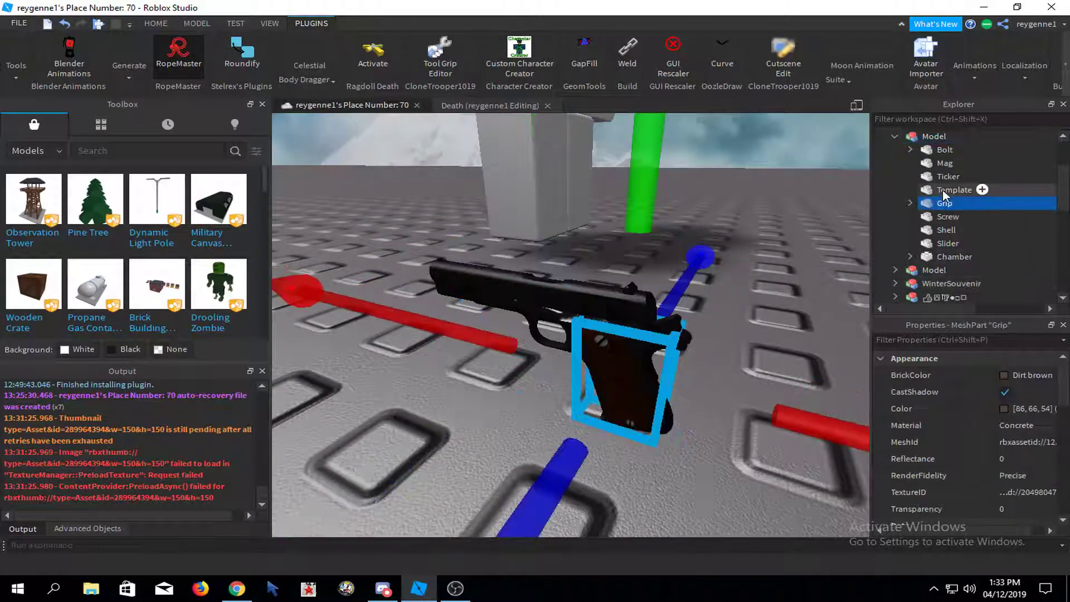
pyautogui.click(942, 216)
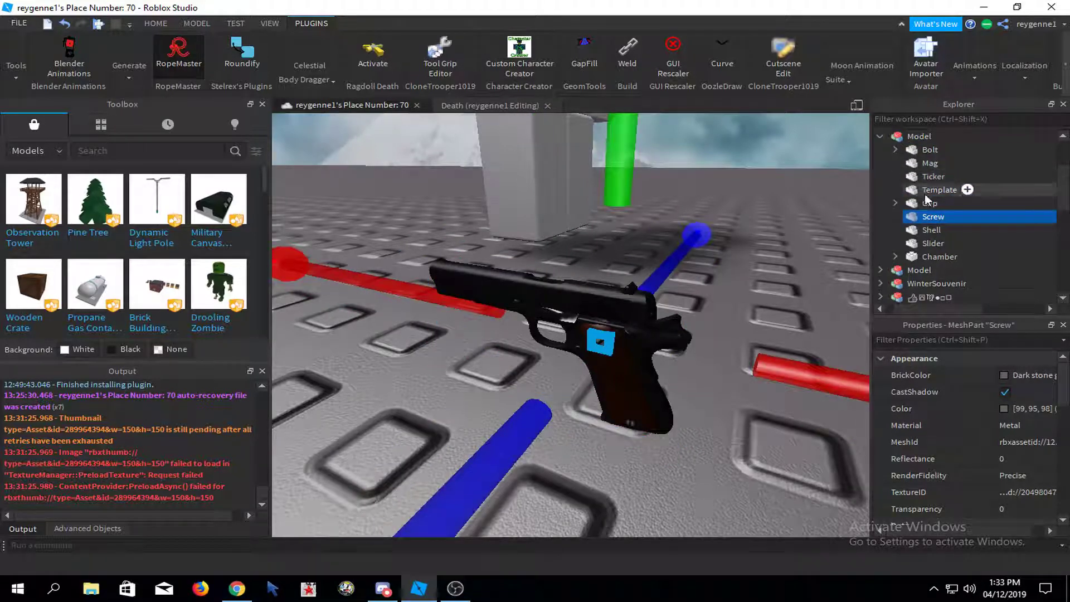
pyautogui.keyDown('ctrl'); pyautogui.click(926, 203); pyautogui.keyUp('ctrl')
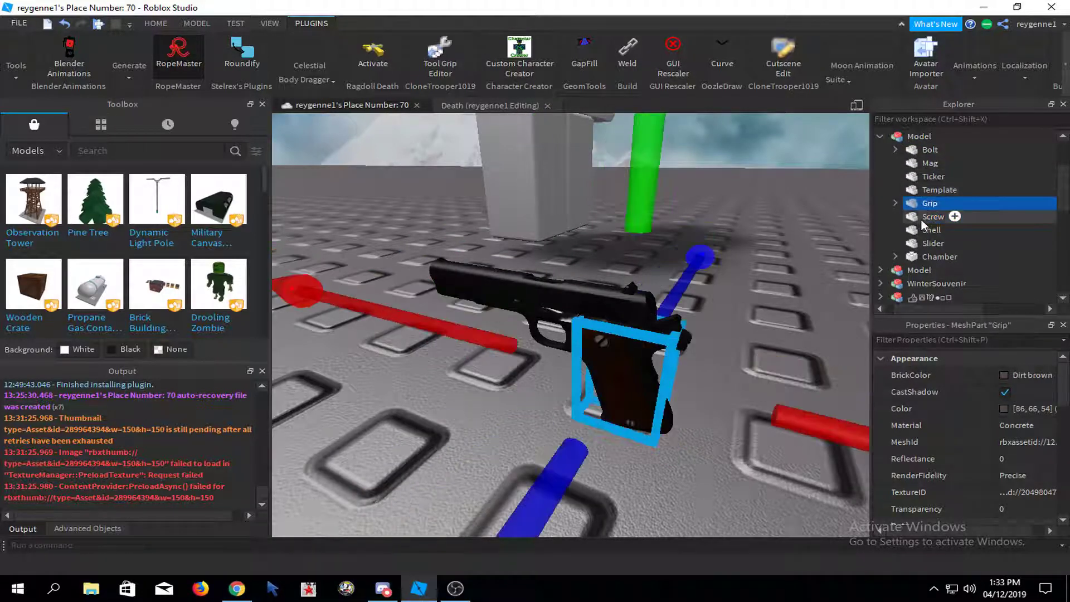
pyautogui.click(623, 56)
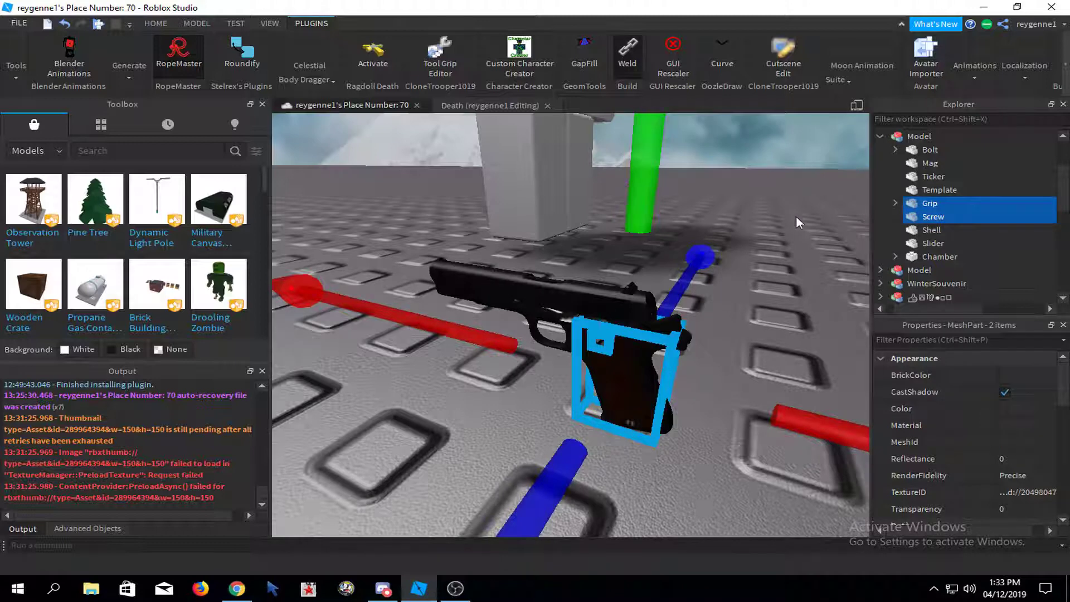
pyautogui.click(796, 216)
pyautogui.click(634, 288)
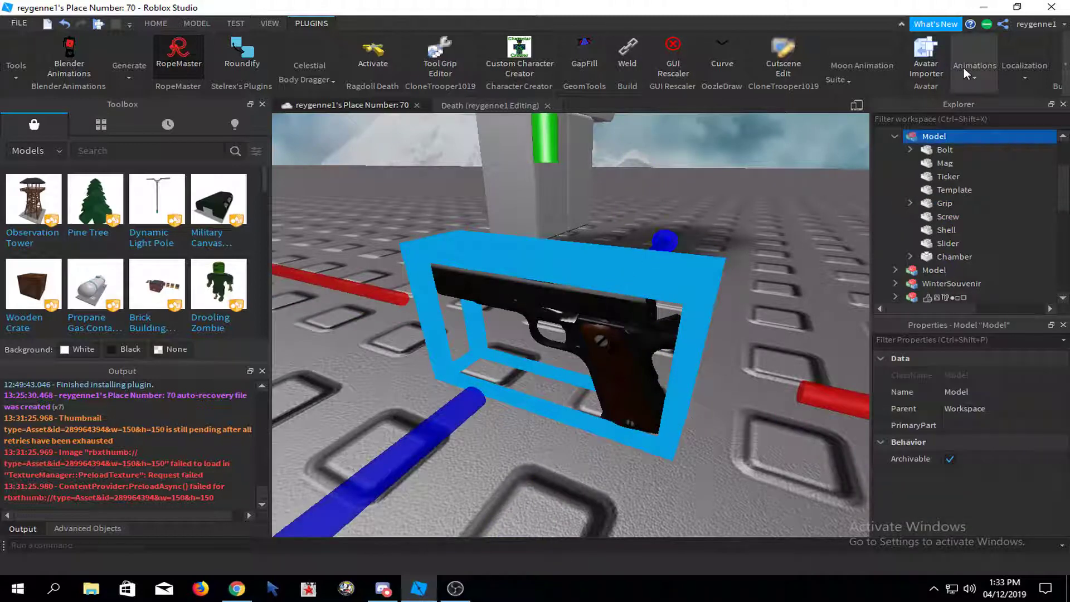
pyautogui.click(519, 56)
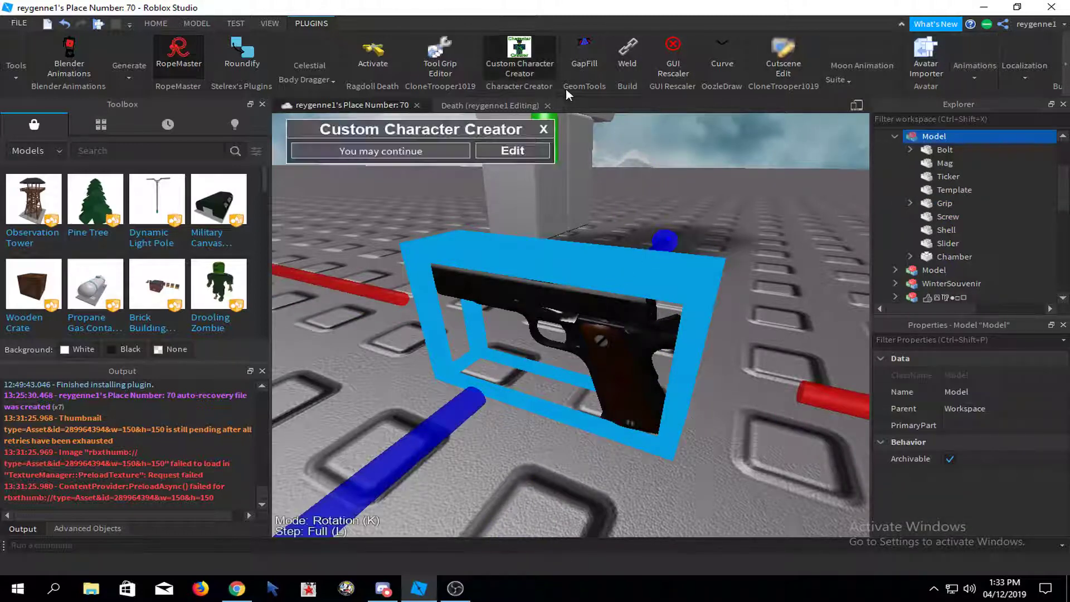
pyautogui.click(509, 154)
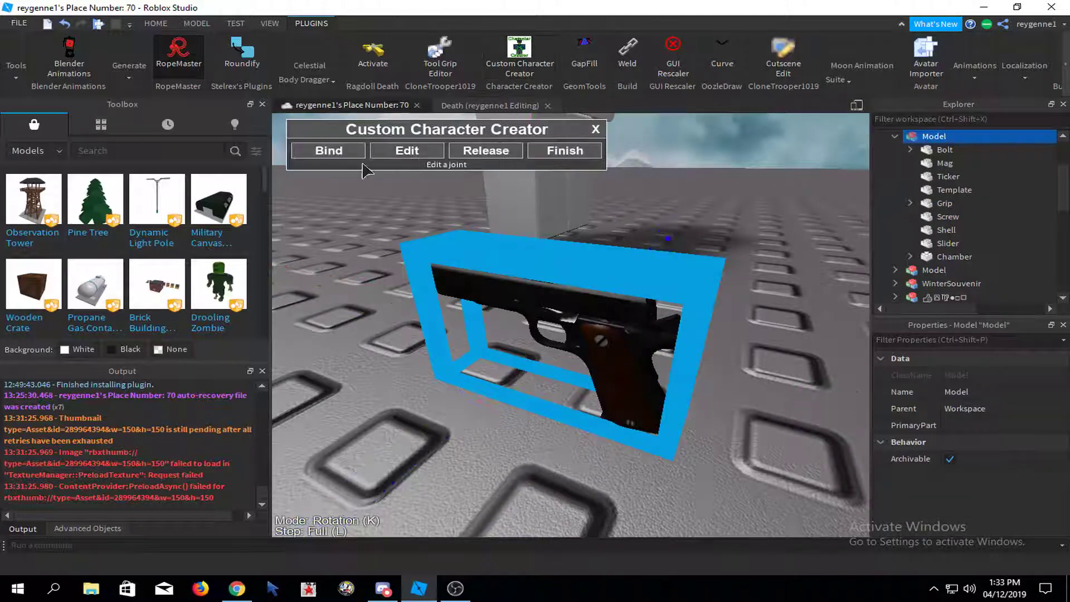
pyautogui.click(595, 130)
pyautogui.click(526, 62)
pyautogui.click(543, 129)
pyautogui.moveTo(613, 189); pyautogui.dragTo(657, 189, button='right')
pyautogui.scroll(-3, 656, 189)
pyautogui.click(657, 189)
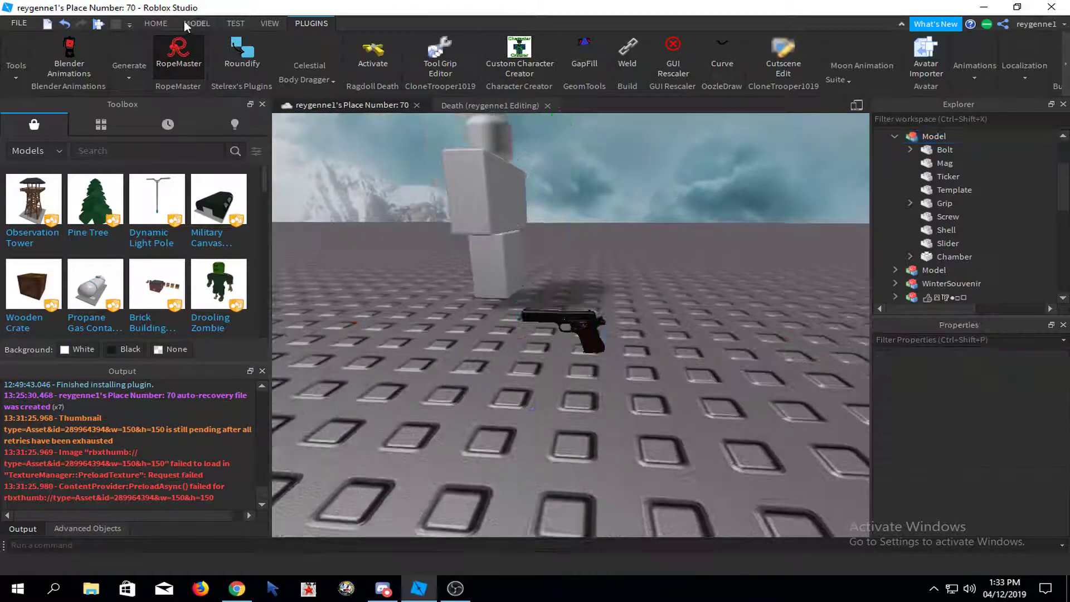
# - Insert a new block part and set its size to 0.25, 0.25, 0.25
pyautogui.click(156, 23)
pyautogui.click(406, 56)
pyautogui.scroll(-1, 1004, 433)
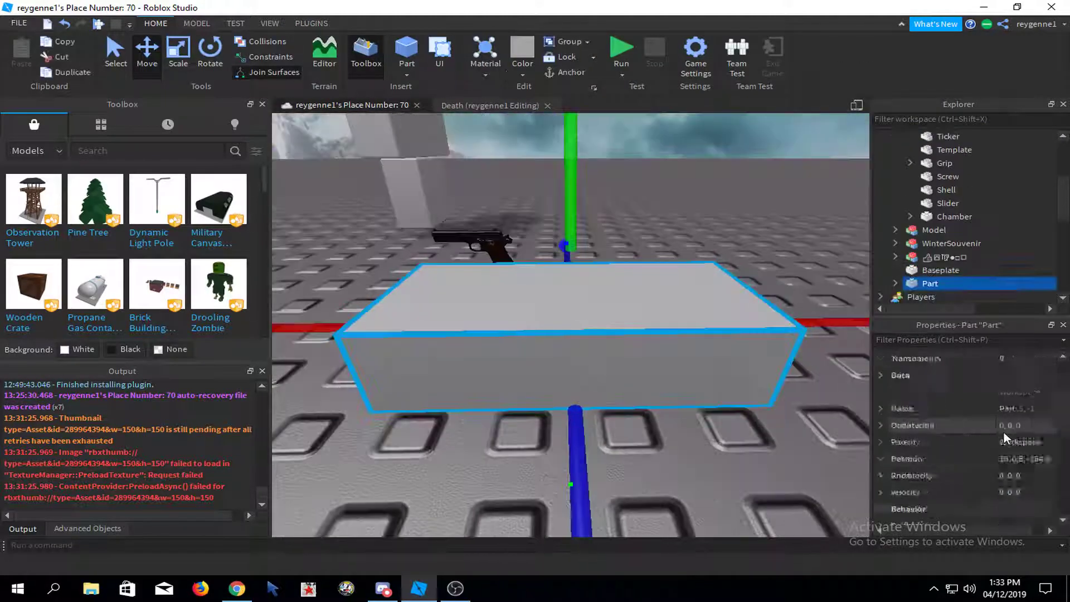
pyautogui.click(1022, 473)
pyautogui.write('.25,.25,')
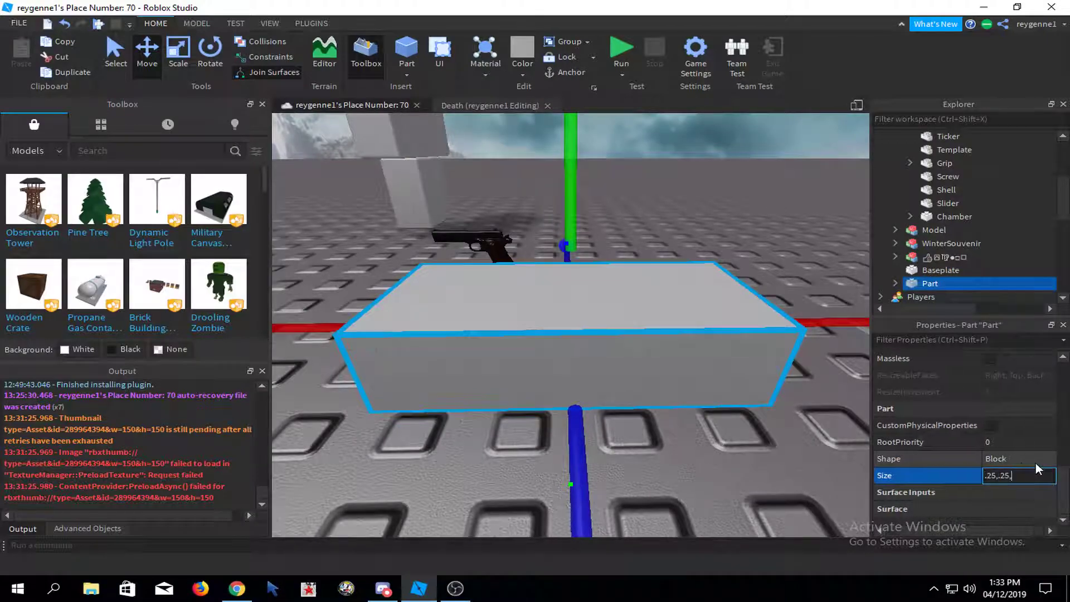
pyautogui.press('Return')
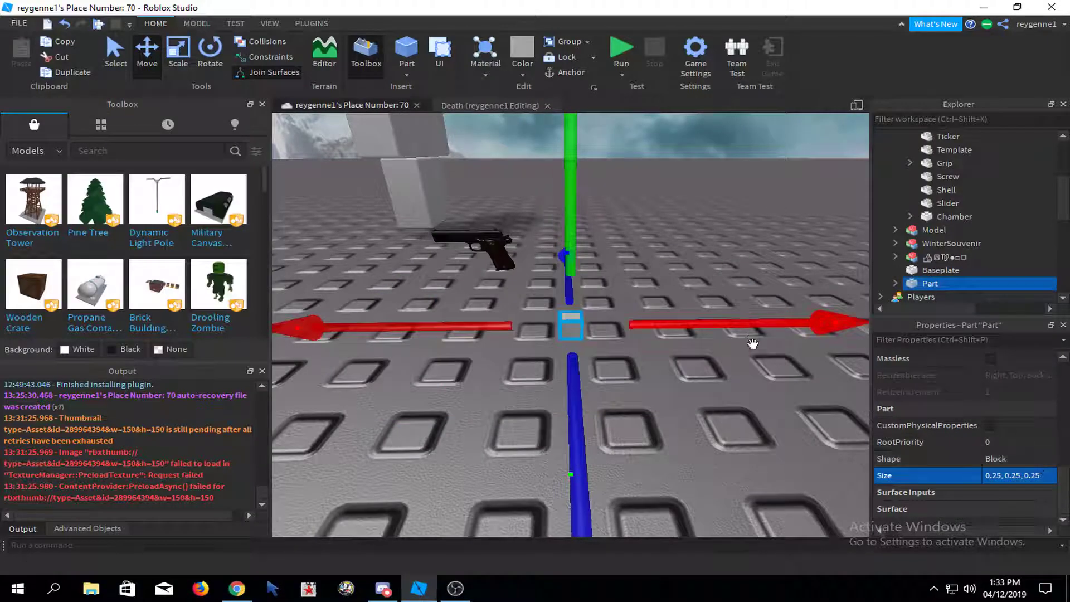
# - Move the small block onto the pistol so it sits at the trigger guard
pyautogui.moveTo(752, 344); pyautogui.dragTo(660, 329)
pyautogui.moveTo(661, 329); pyautogui.dragTo(621, 268, button='right')
pyautogui.moveTo(621, 270); pyautogui.dragTo(795, 278)
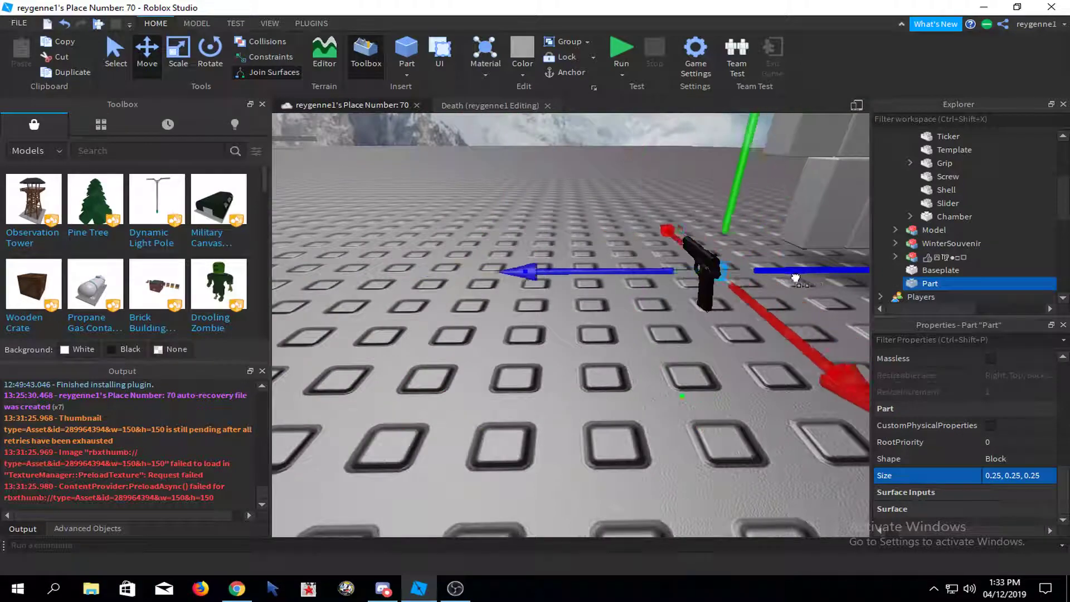
pyautogui.press('d')
pyautogui.moveTo(796, 277); pyautogui.dragTo(766, 304, button='right')
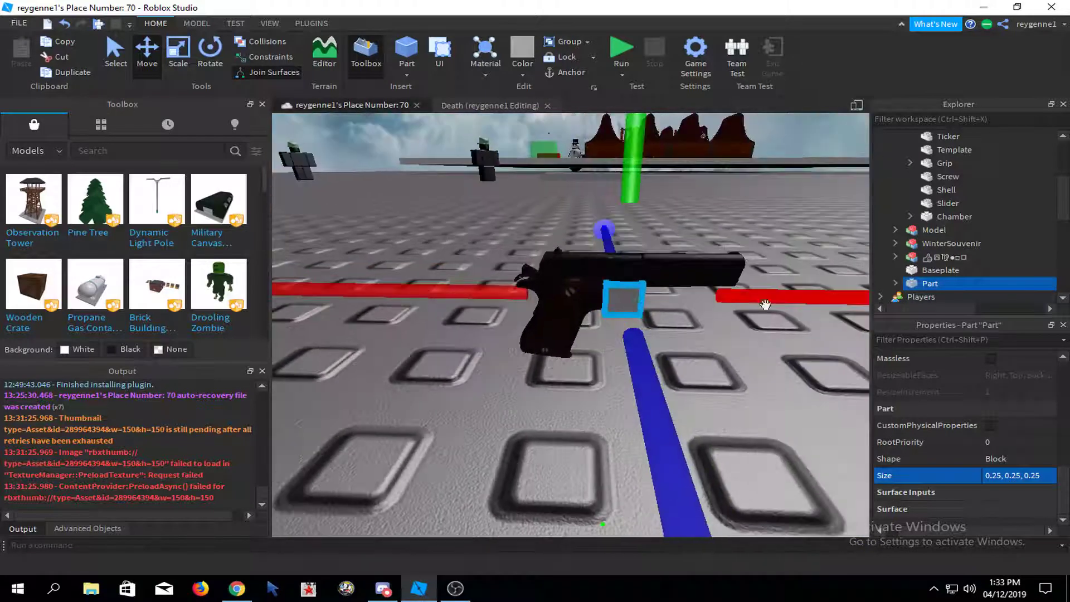
pyautogui.moveTo(765, 304); pyautogui.dragTo(781, 306)
# - Make the small block fully transparent, disable its CanCollide property and enable Locked
pyautogui.scroll(6, 1038, 439)
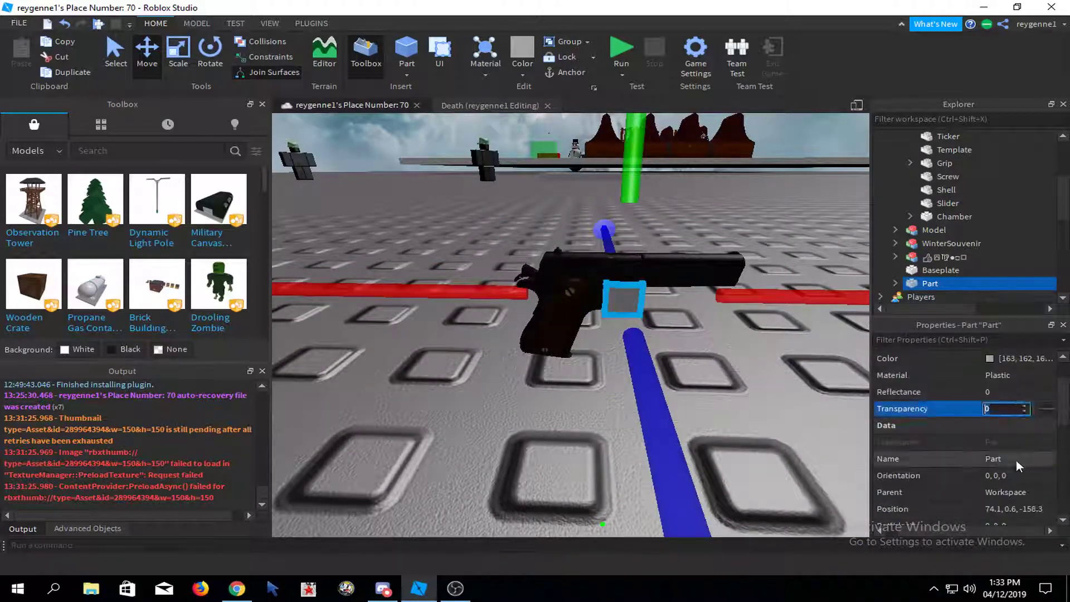
pyautogui.scroll(-3, 1015, 459)
pyautogui.click(992, 508)
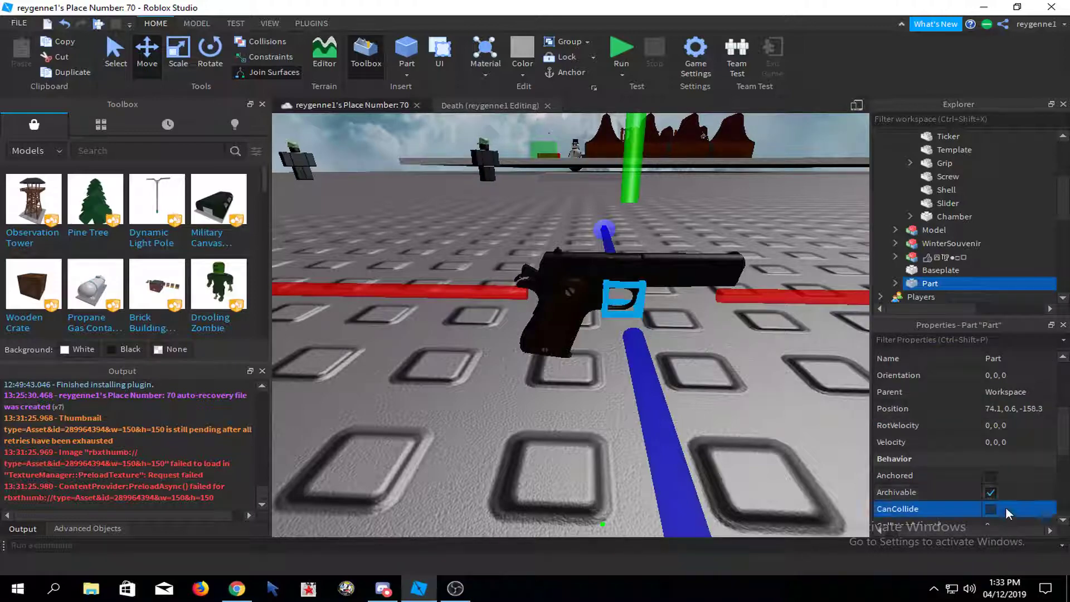
pyautogui.scroll(-3, 1004, 474)
pyautogui.click(991, 442)
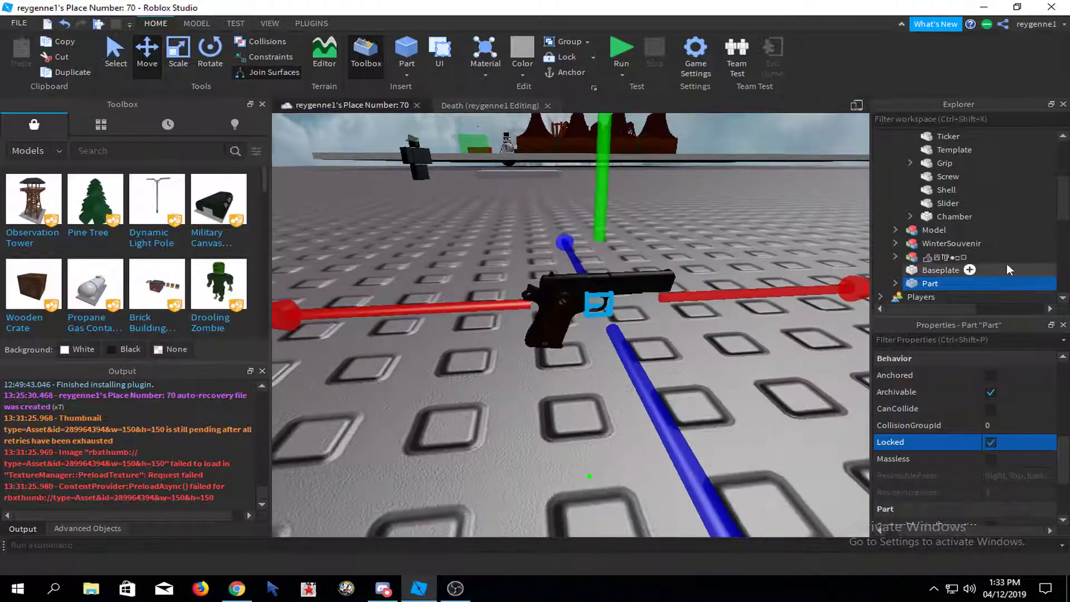
# - Rename the small block as "Handle", place it inside the pistol's Model and select that model
pyautogui.rightClick(942, 283)
pyautogui.click(966, 267)
pyautogui.write('Handle')
pyautogui.press('Return')
pyautogui.scroll(3, 947, 251)
pyautogui.moveTo(926, 290); pyautogui.dragTo(937, 218)
pyautogui.click(932, 149)
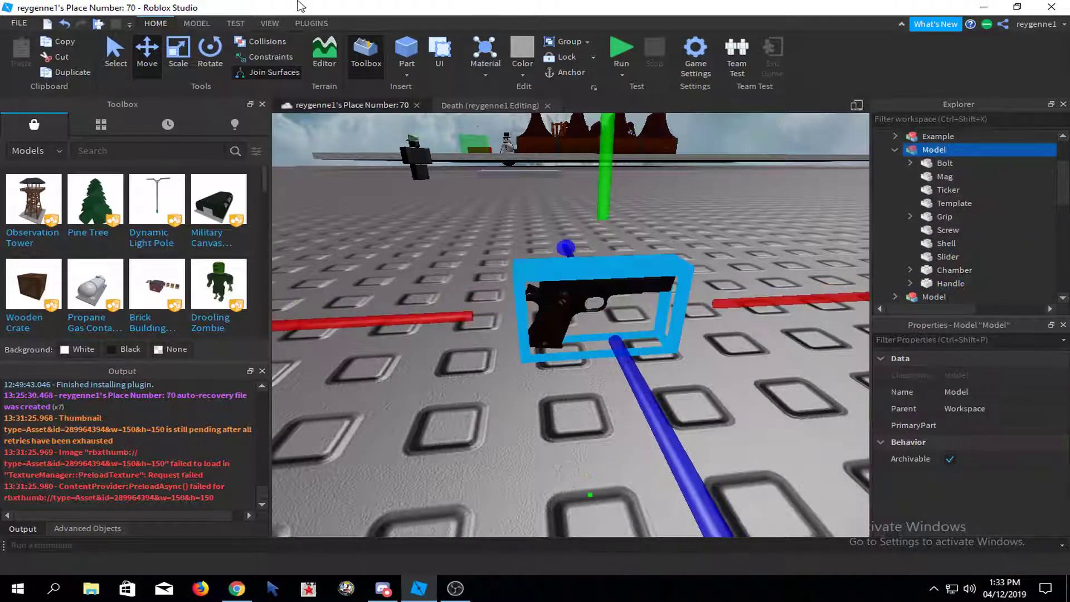
# - Edit the pistol model in Custom Character Creator and bind the Handle block as base part to the grip
pyautogui.click(311, 23)
pyautogui.click(520, 49)
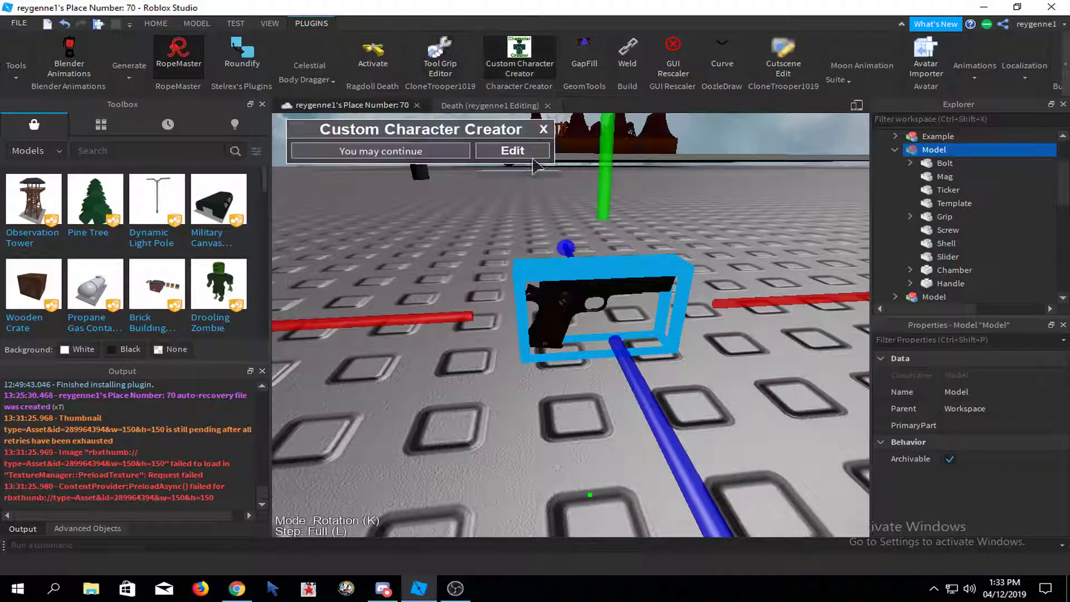
pyautogui.click(524, 151)
pyautogui.click(333, 148)
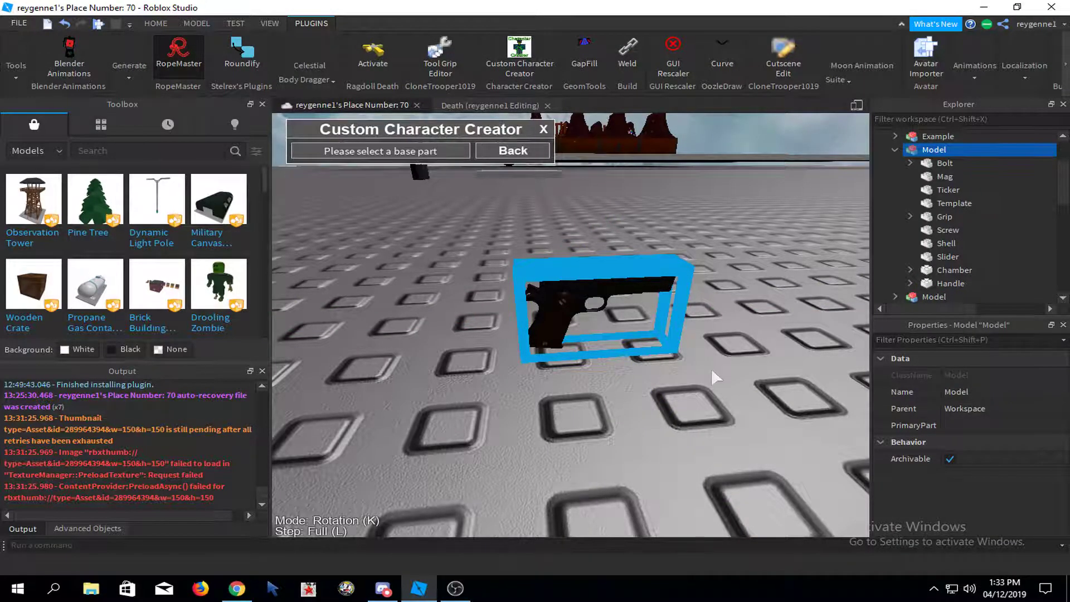
pyautogui.scroll(3, 633, 425)
pyautogui.moveTo(711, 368); pyautogui.dragTo(560, 389, button='right')
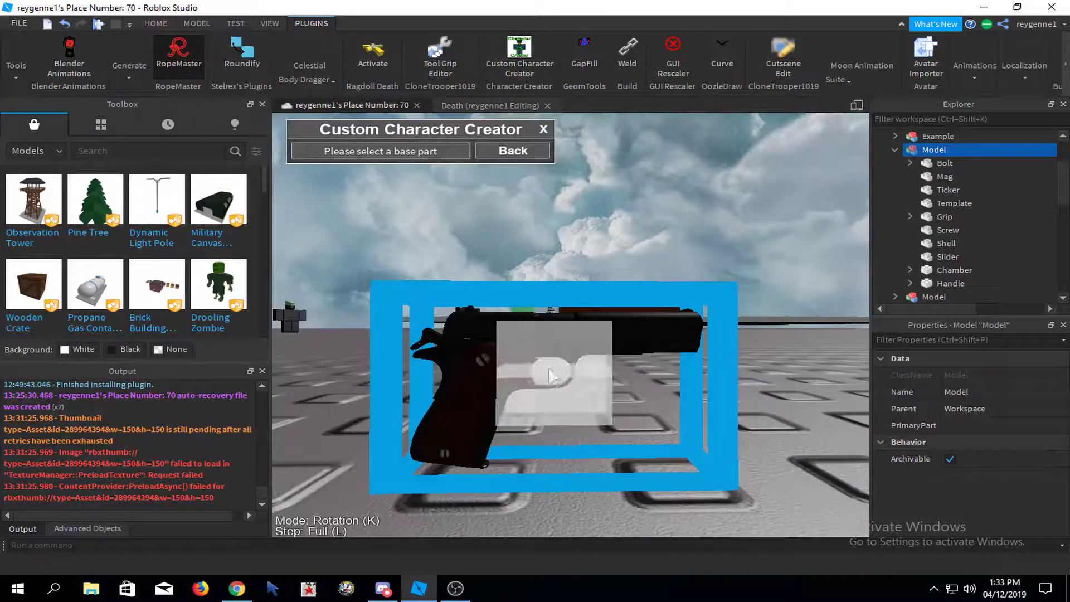
pyautogui.click(550, 374)
pyautogui.click(495, 390)
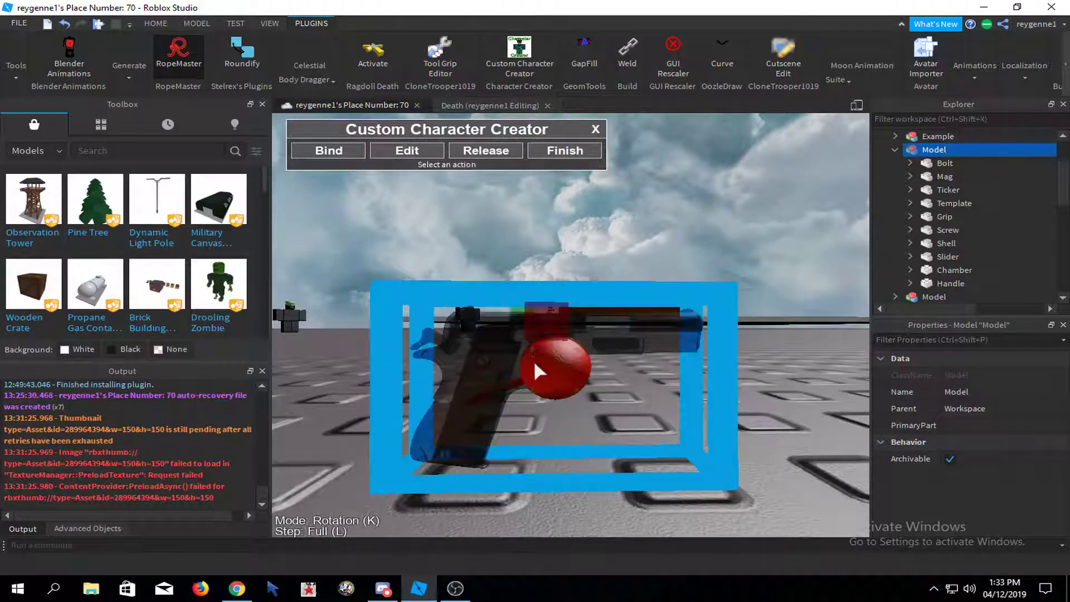
# - Edit the new Motor6D joint in Movement mode with a 1/10 step and shift it back onto the pistol's grip
pyautogui.click(533, 360)
pyautogui.moveTo(533, 360); pyautogui.dragTo(596, 275, button='right')
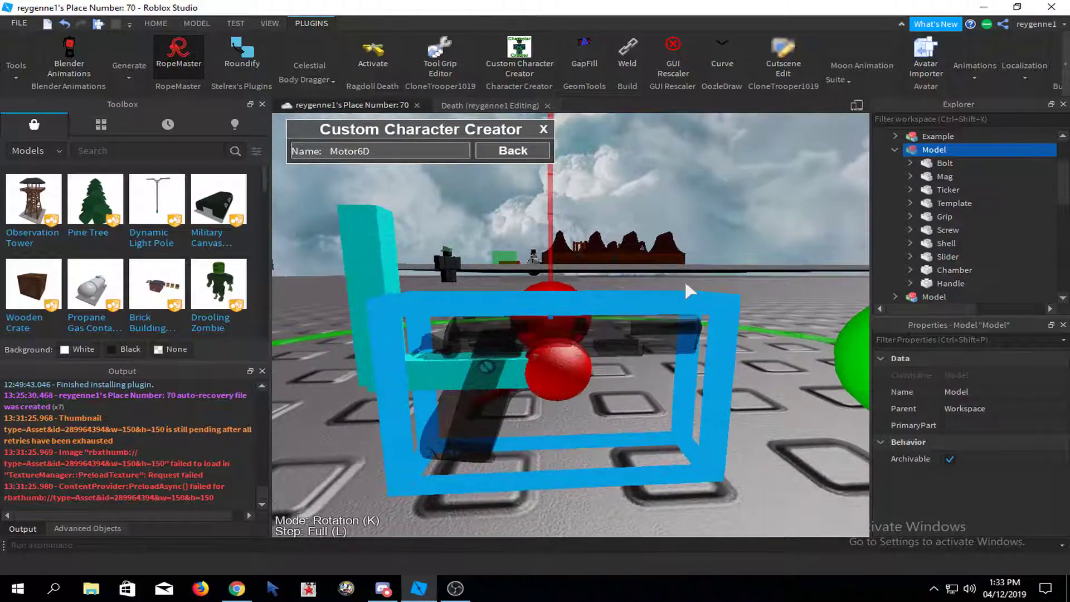
pyautogui.press('k')
pyautogui.moveTo(685, 283); pyautogui.dragTo(802, 356, button='right')
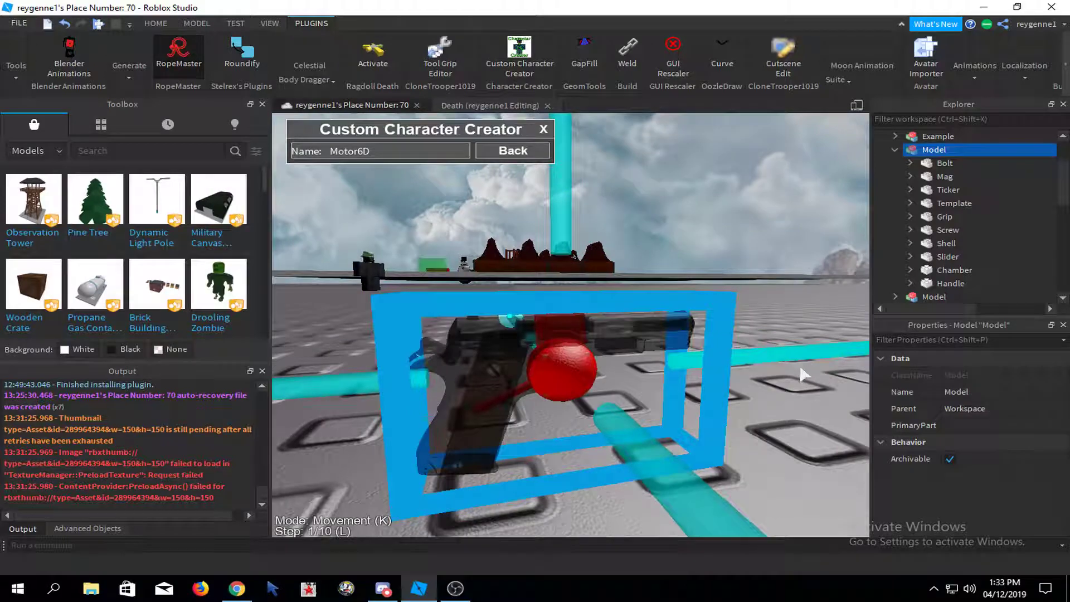
pyautogui.moveTo(800, 367); pyautogui.dragTo(734, 352)
pyautogui.moveTo(734, 352); pyautogui.dragTo(727, 366, button='right')
pyautogui.moveTo(480, 306); pyautogui.dragTo(644, 178, button='right')
pyautogui.scroll(-3, 620, 262)
pyautogui.scroll(4, 641, 268)
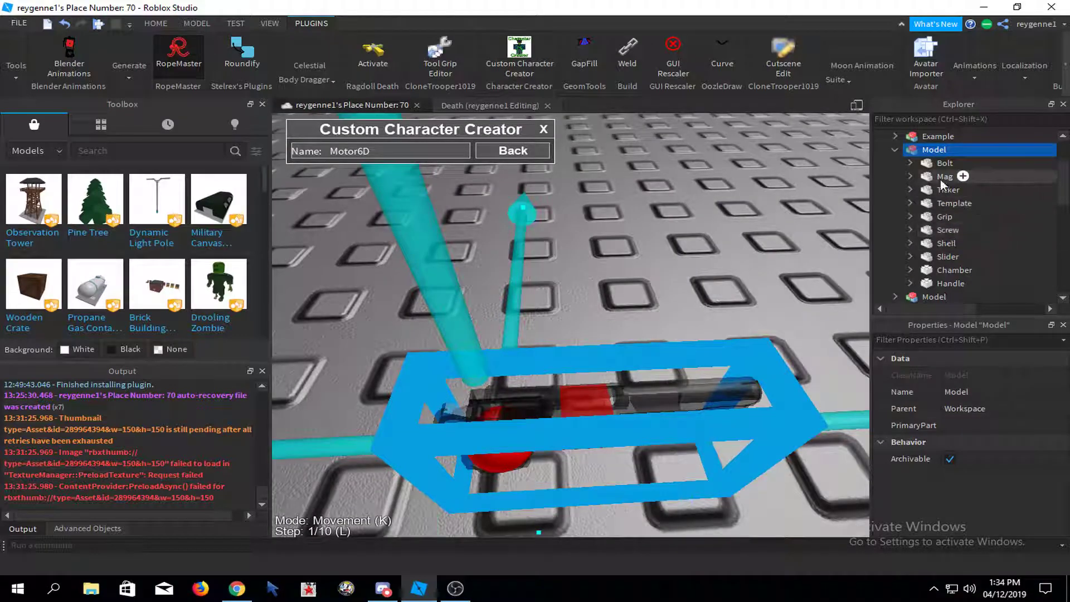
# - Delete the Chamber part from the pistol model and reselect the model
pyautogui.click(951, 270)
pyautogui.press('Delete')
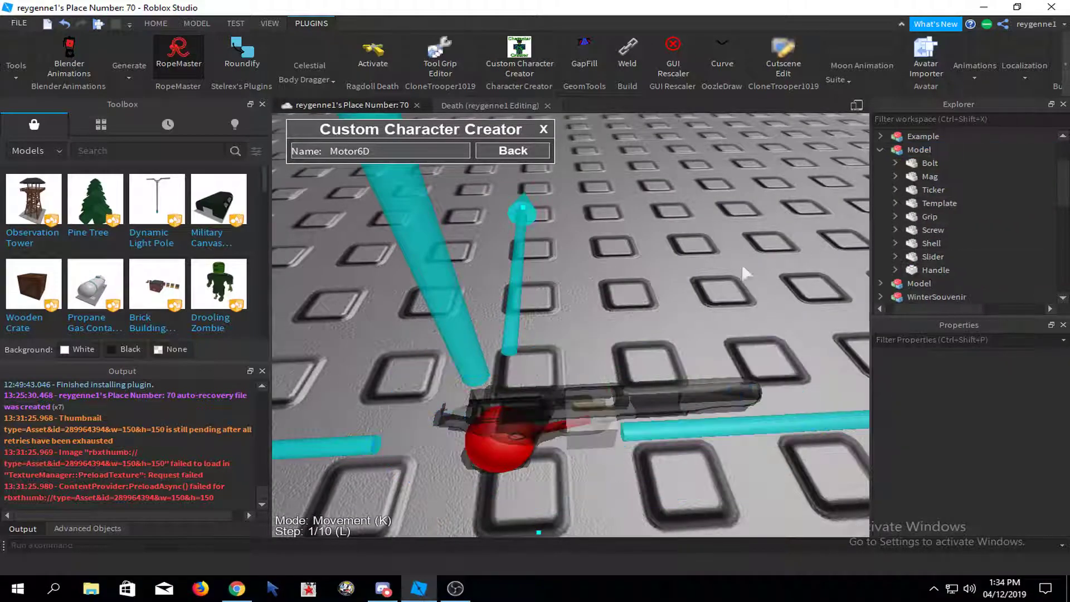
pyautogui.moveTo(681, 286); pyautogui.dragTo(679, 291, button='right')
pyautogui.click(925, 152)
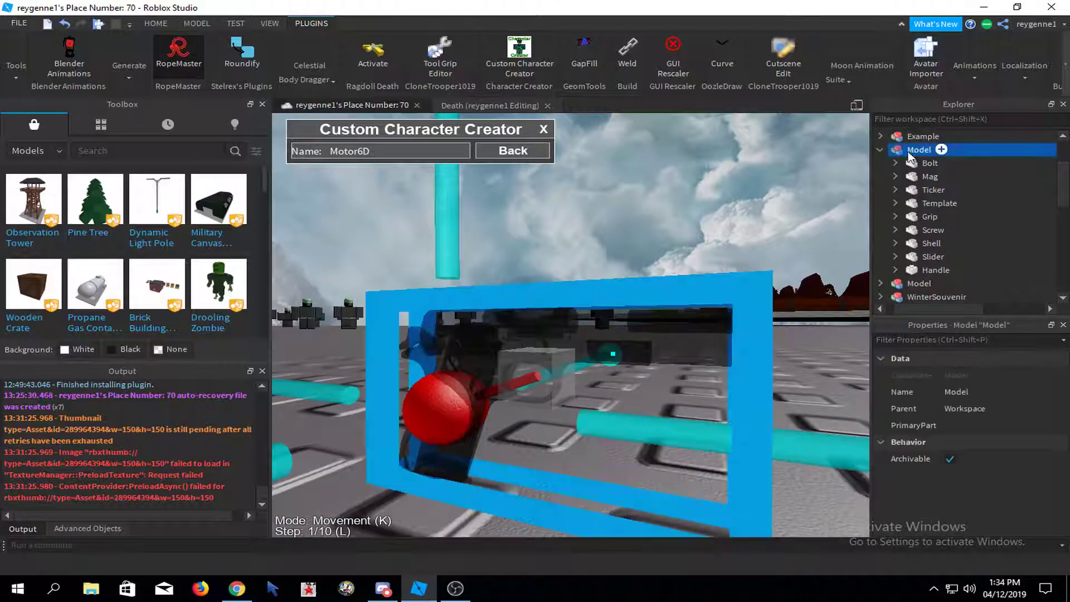
# - Create another joint with the pistol's grip as base part and the barrel section as second part
pyautogui.click(518, 150)
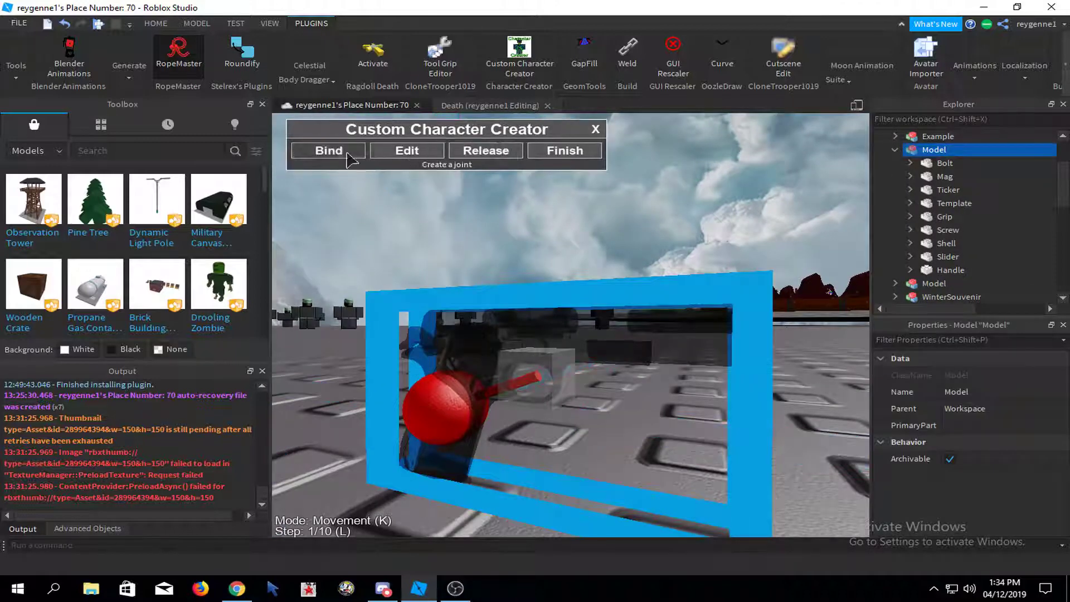
pyautogui.click(328, 150)
pyautogui.scroll(3, 630, 311)
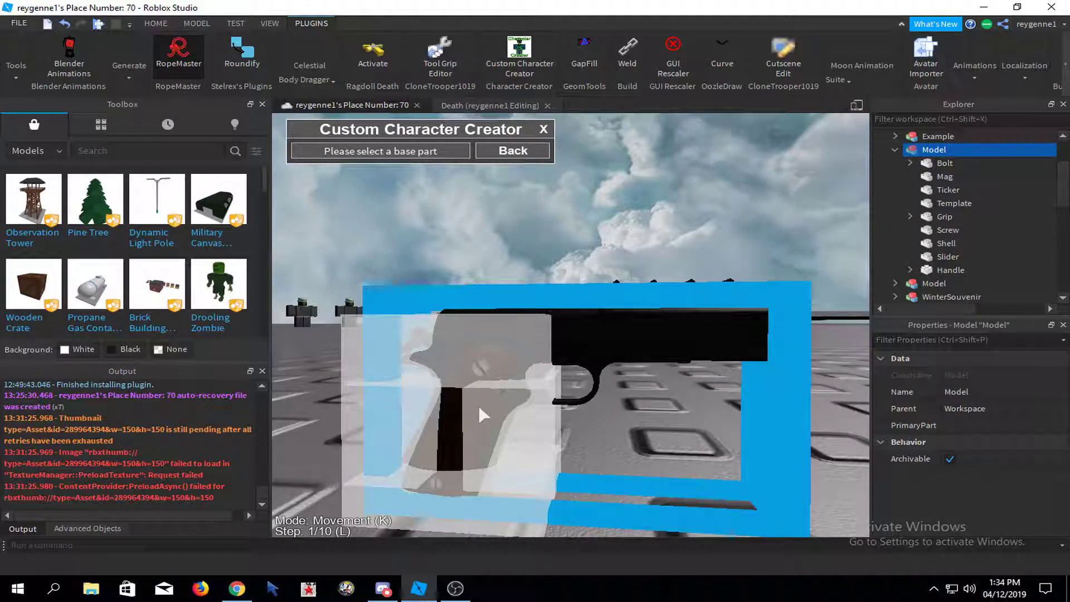
pyautogui.click(477, 402)
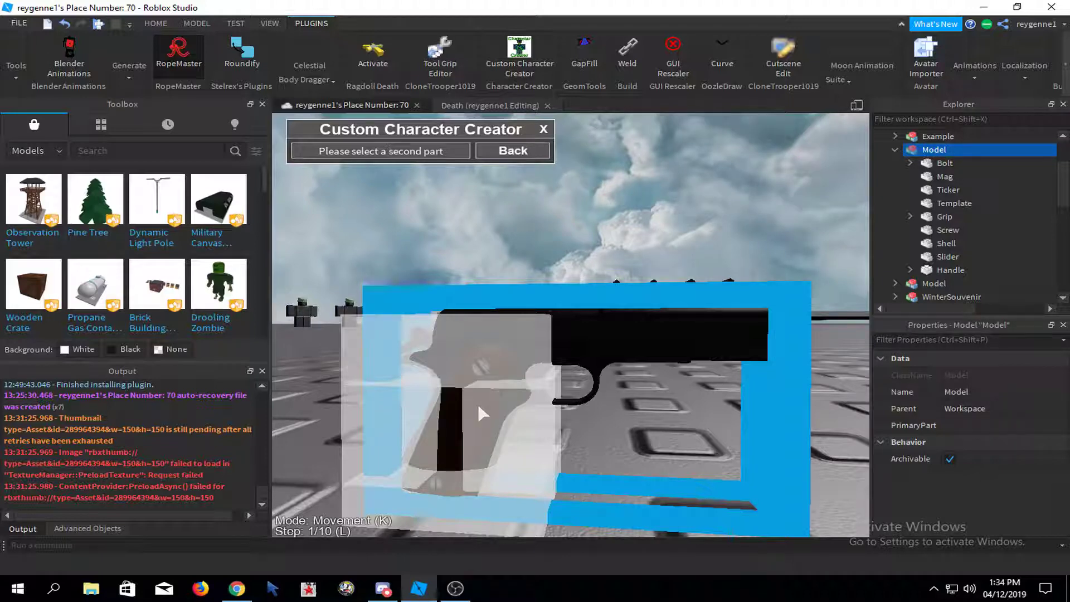
pyautogui.click(633, 368)
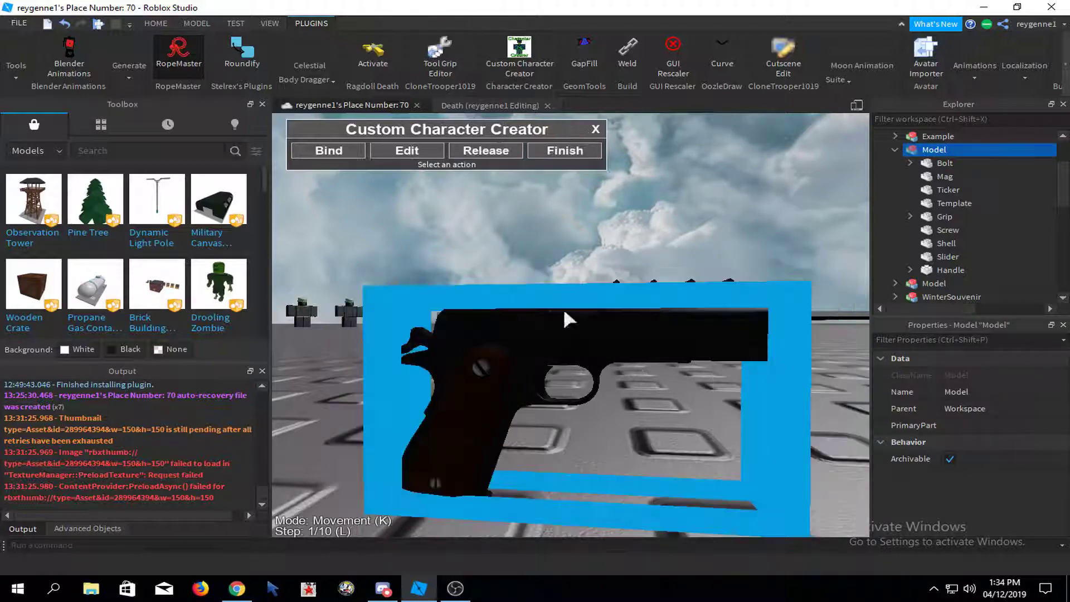
pyautogui.click(327, 152)
pyautogui.click(500, 151)
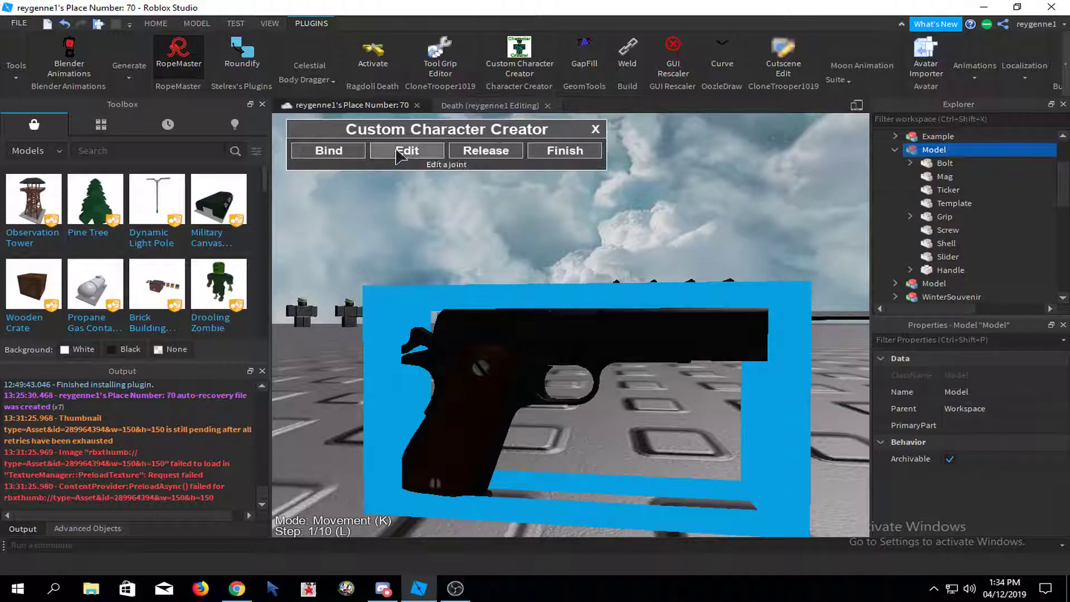
# - Bind the pistol's frame (Template) as base part to the hammer (Ticker) as second part
pyautogui.click(407, 150)
pyautogui.moveTo(673, 318)
pyautogui.mouseDown(button='right')
pyautogui.moveTo(675, 334)
pyautogui.moveTo(671, 326)
pyautogui.mouseUp(button='right')
pyautogui.moveTo(595, 340); pyautogui.dragTo(610, 385, button='right')
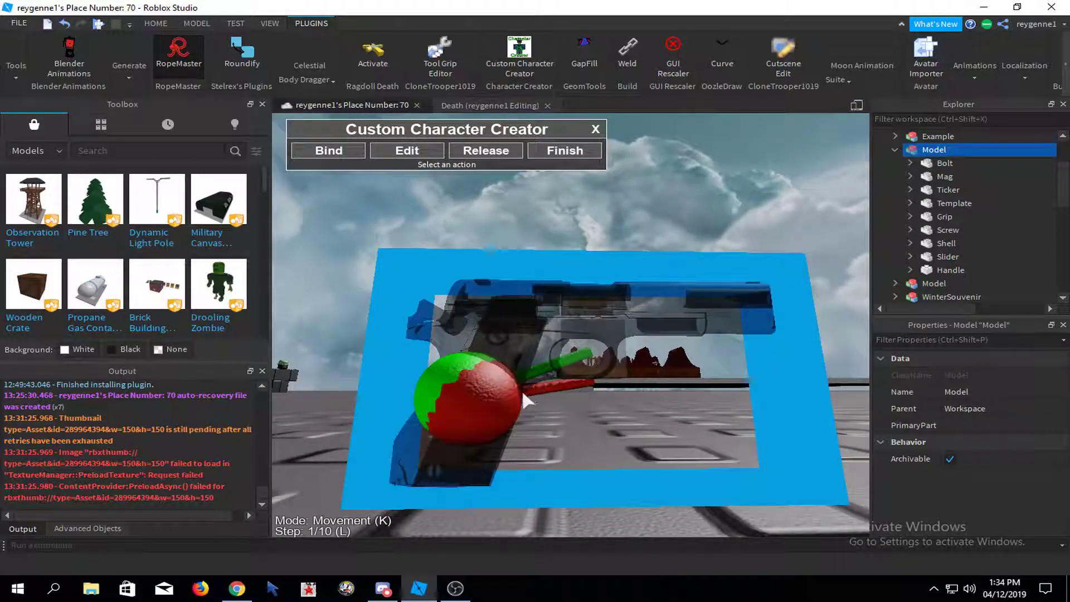
pyautogui.click(328, 151)
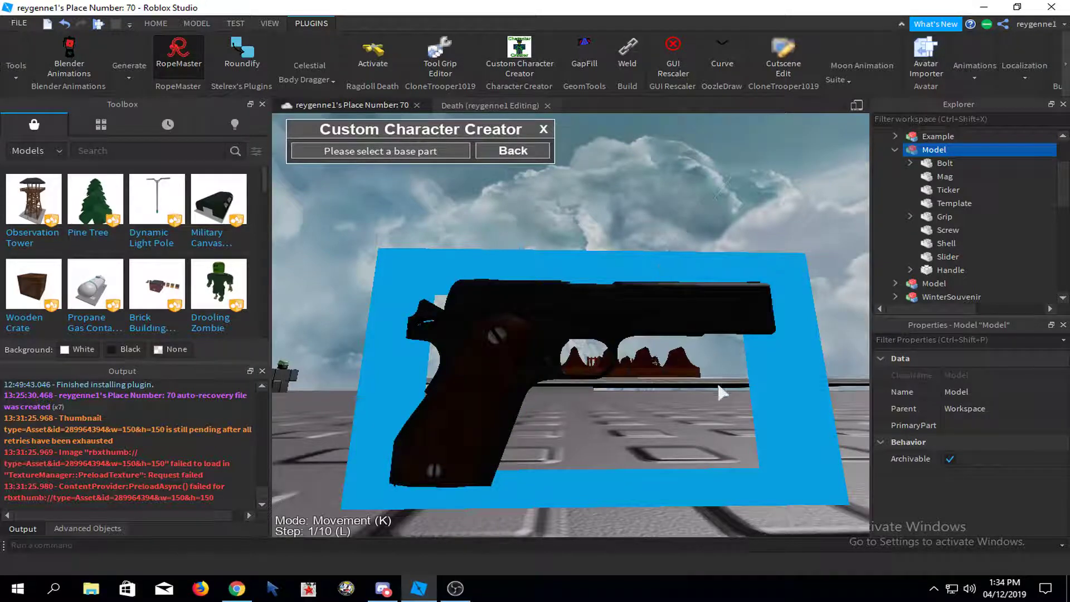
pyautogui.click(641, 341)
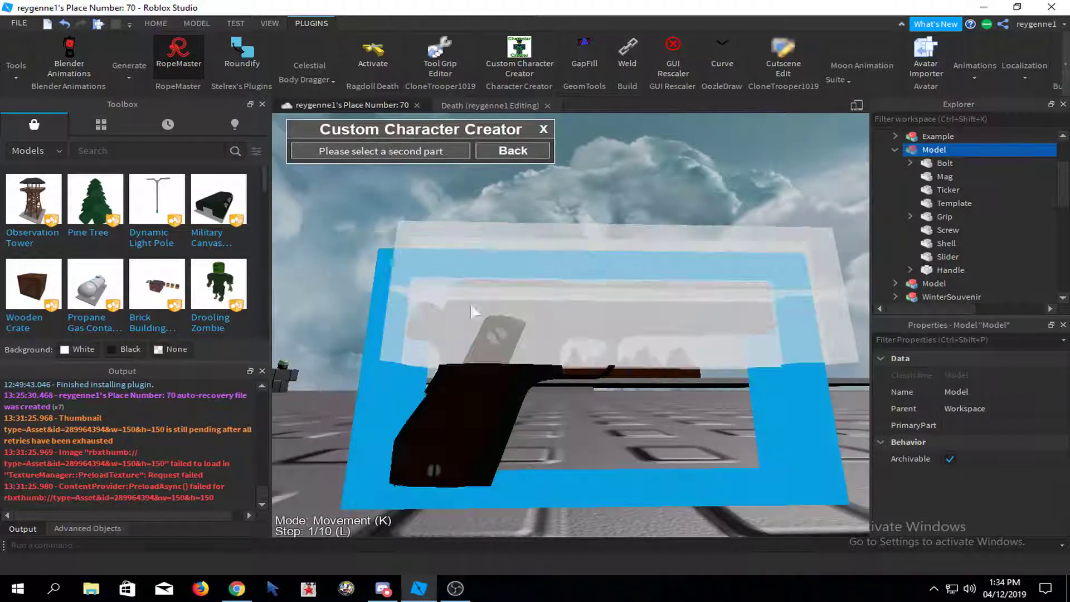
pyautogui.click(418, 326)
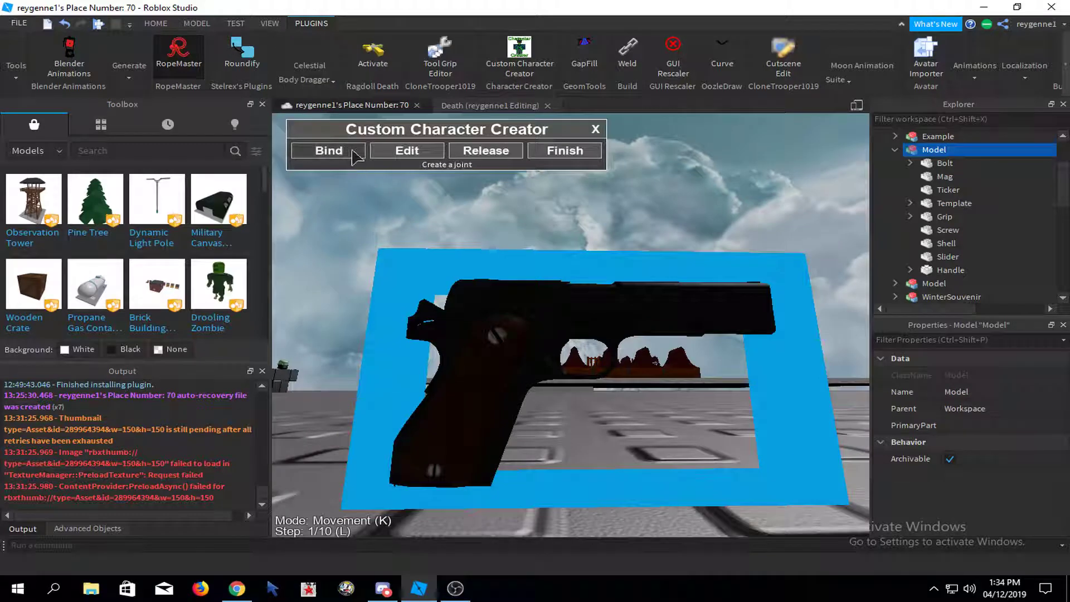
# - Edit the new hammer joint and move it back and up onto the hammer at the pistol's rear
pyautogui.click(380, 154)
pyautogui.click(451, 316)
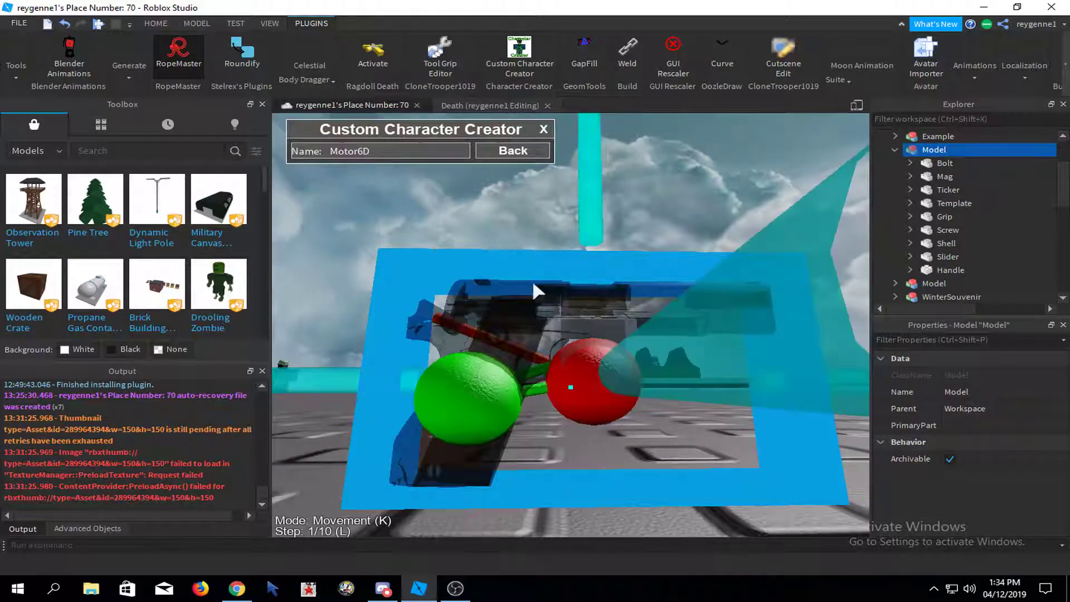
pyautogui.moveTo(532, 280); pyautogui.dragTo(534, 324, button='right')
pyautogui.moveTo(791, 390); pyautogui.dragTo(689, 384)
pyautogui.moveTo(461, 211); pyautogui.dragTo(481, 225)
pyautogui.moveTo(481, 221); pyautogui.dragTo(477, 177, button='right')
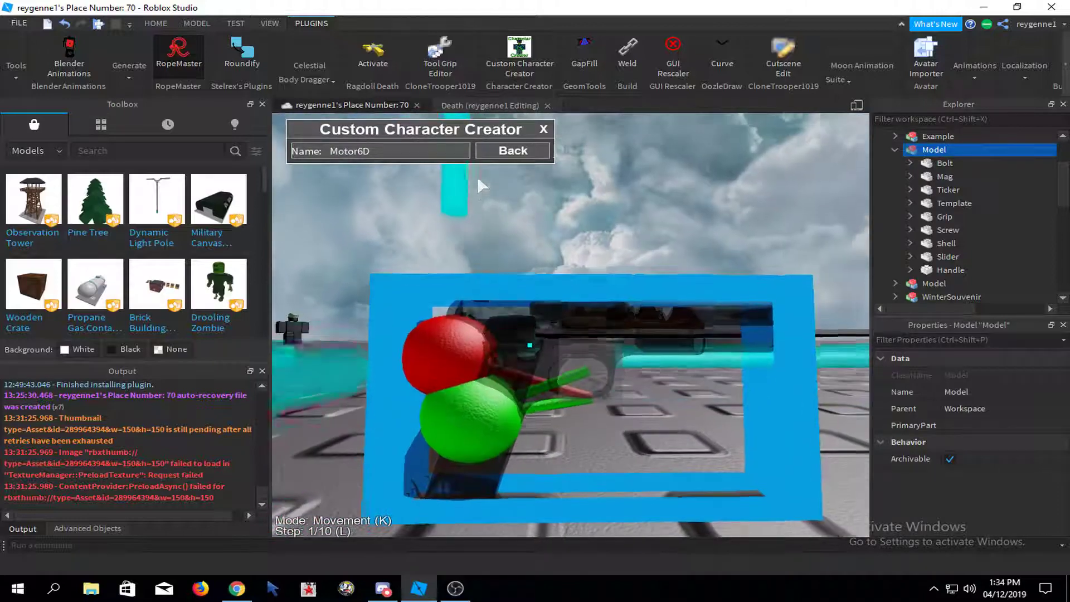
pyautogui.moveTo(480, 130); pyautogui.dragTo(507, 233)
pyautogui.scroll(-2, 484, 253)
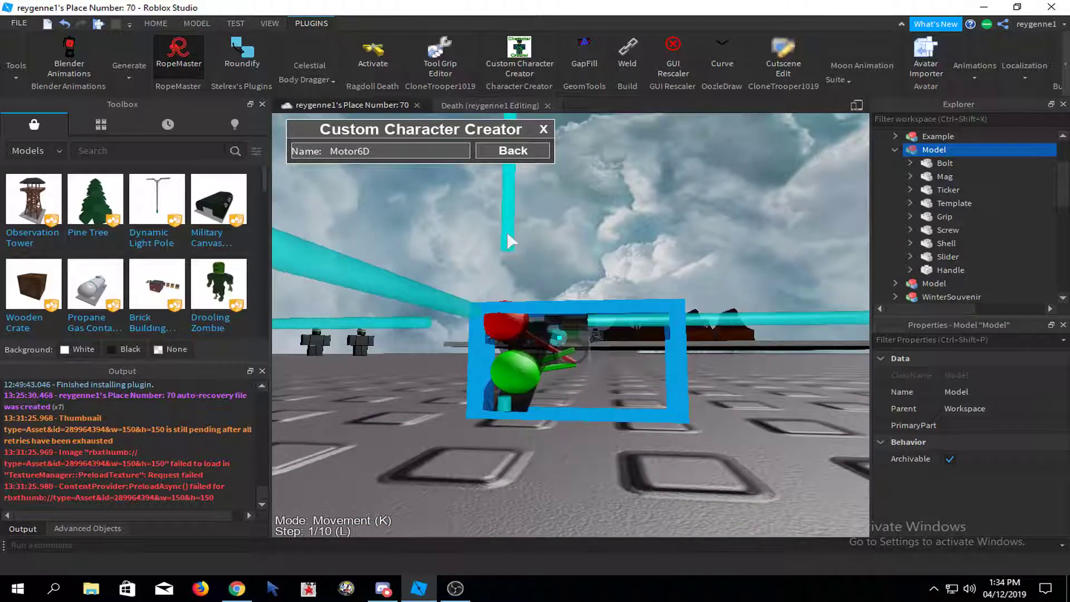
pyautogui.scroll(3, 507, 232)
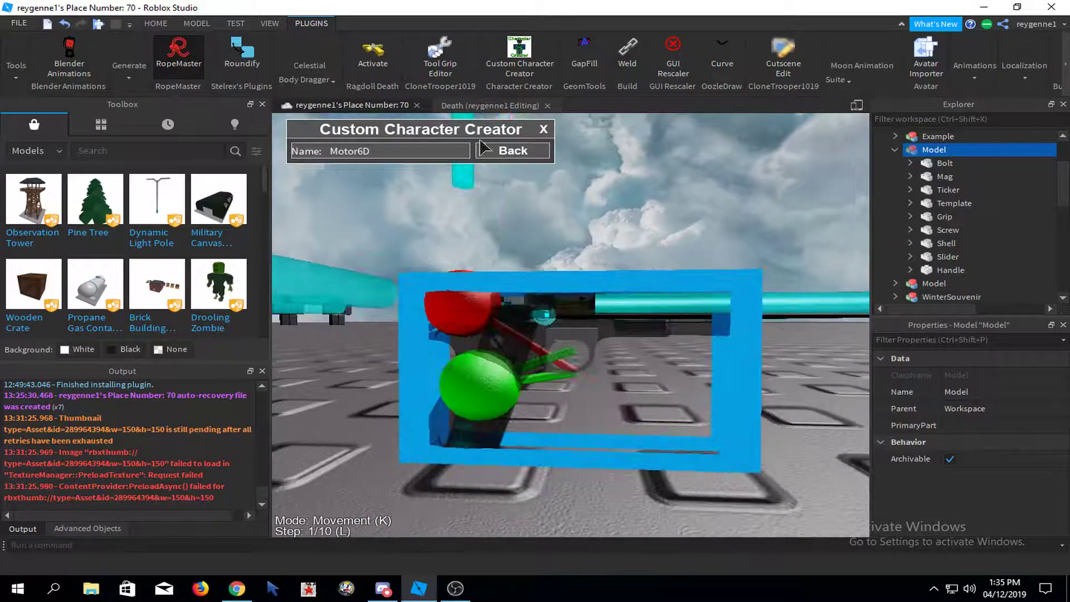
pyautogui.click(485, 147)
# - Create a joint with the pistol's frame as base part and the Slider as second part
pyautogui.click(325, 153)
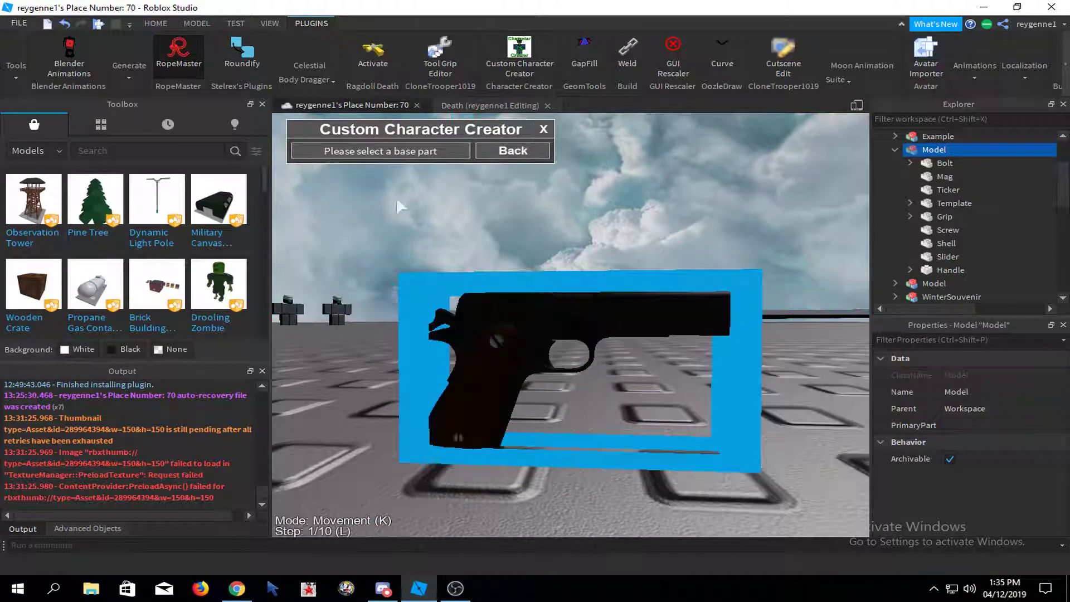
pyautogui.click(637, 332)
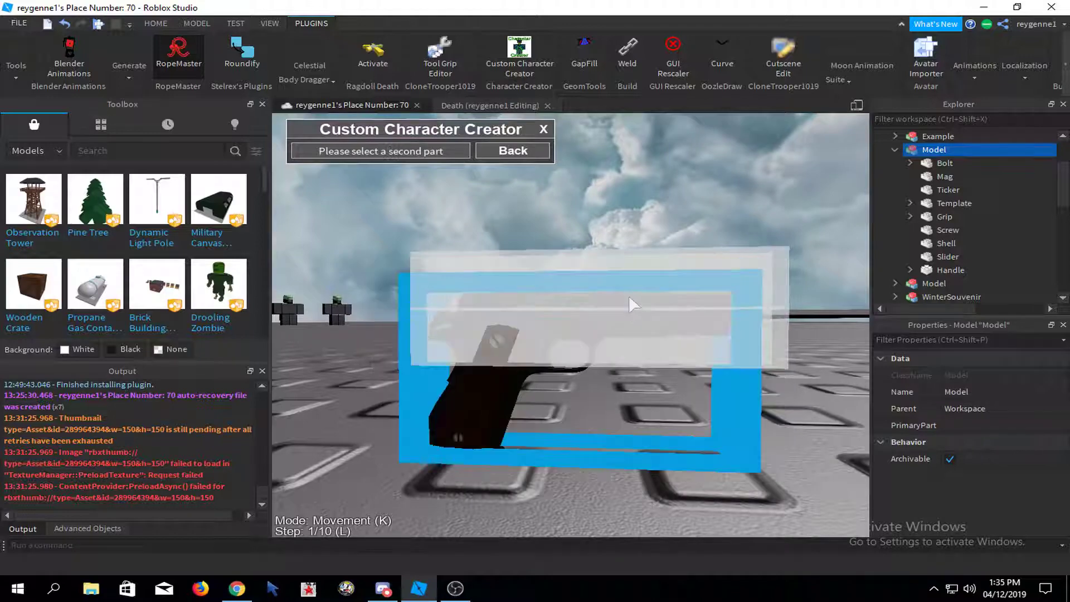
pyautogui.click(628, 295)
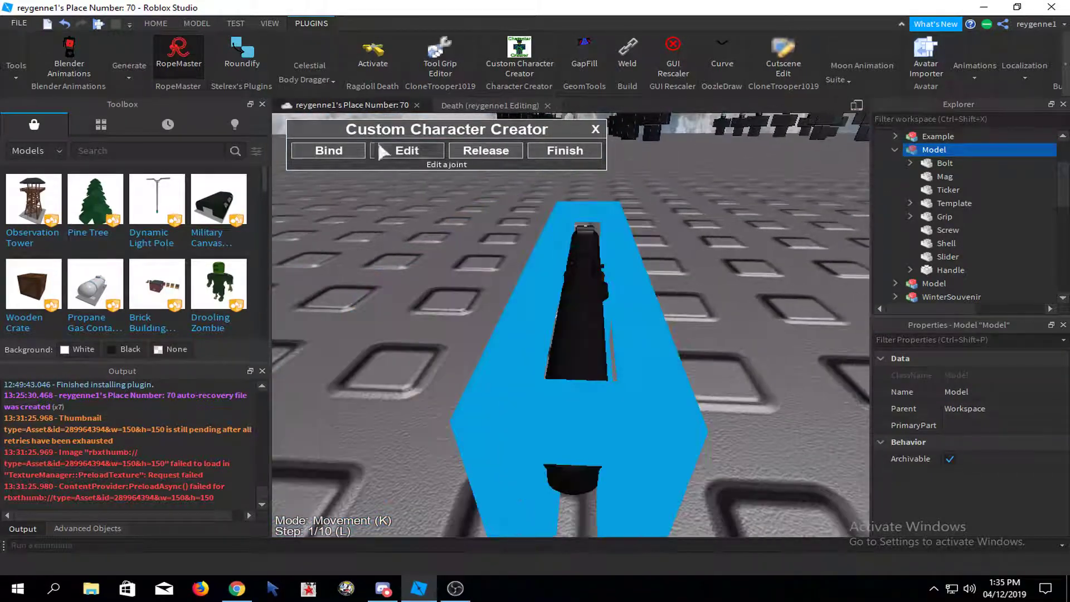
# - Edit the new slider joint and raise it from the trigger area to the pistol's slide
pyautogui.moveTo(709, 226); pyautogui.dragTo(713, 224, button='right')
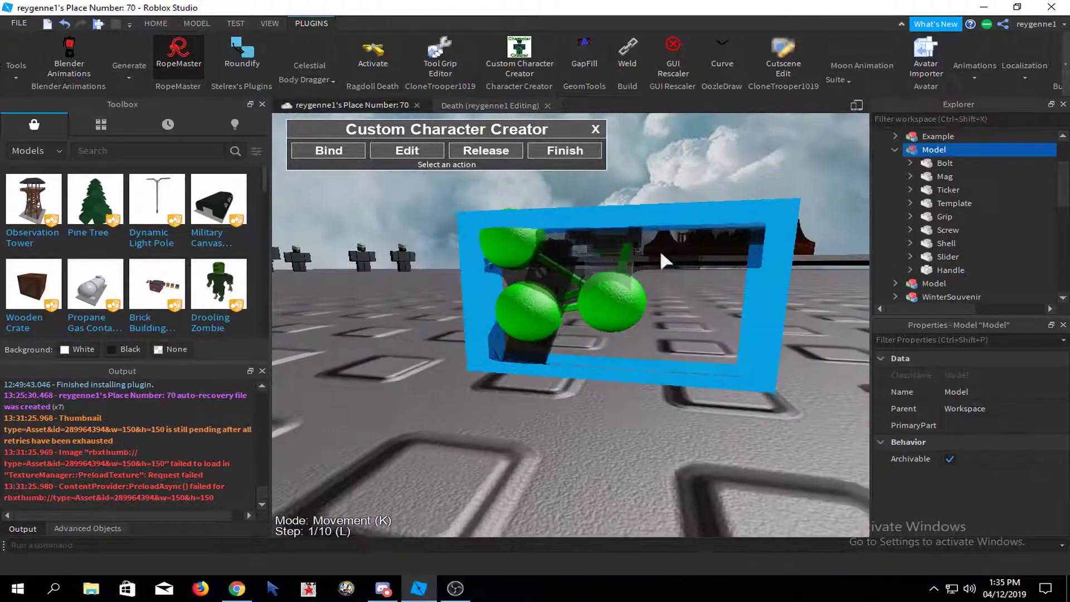
pyautogui.click(631, 254)
pyautogui.moveTo(623, 173); pyautogui.dragTo(619, 118)
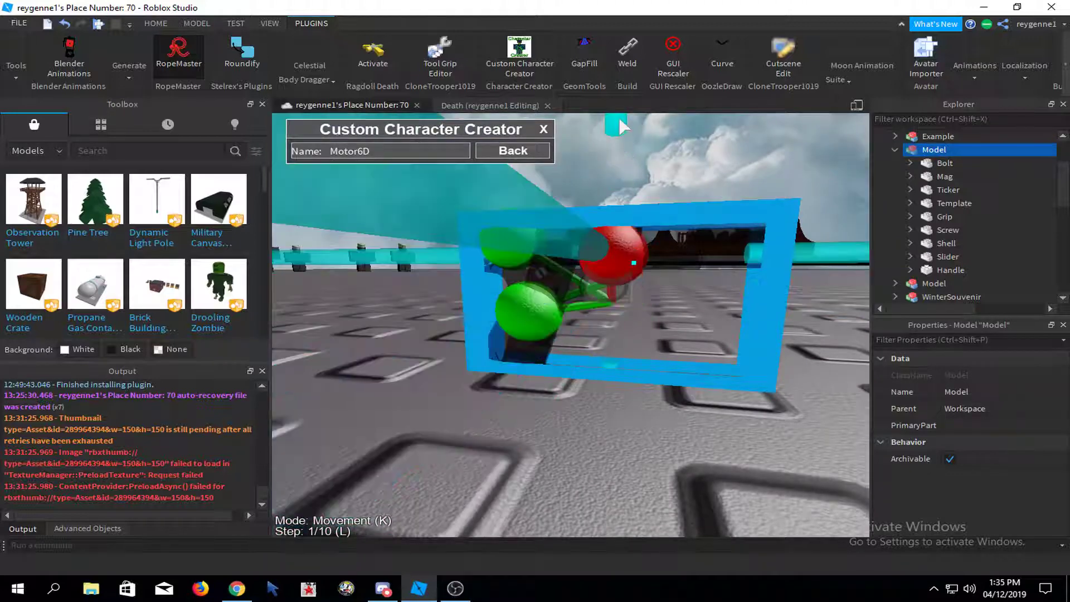
pyautogui.click(520, 160)
# - Bind the pistol's frame as base part to the Bolt on the other side of the gun
pyautogui.click(330, 148)
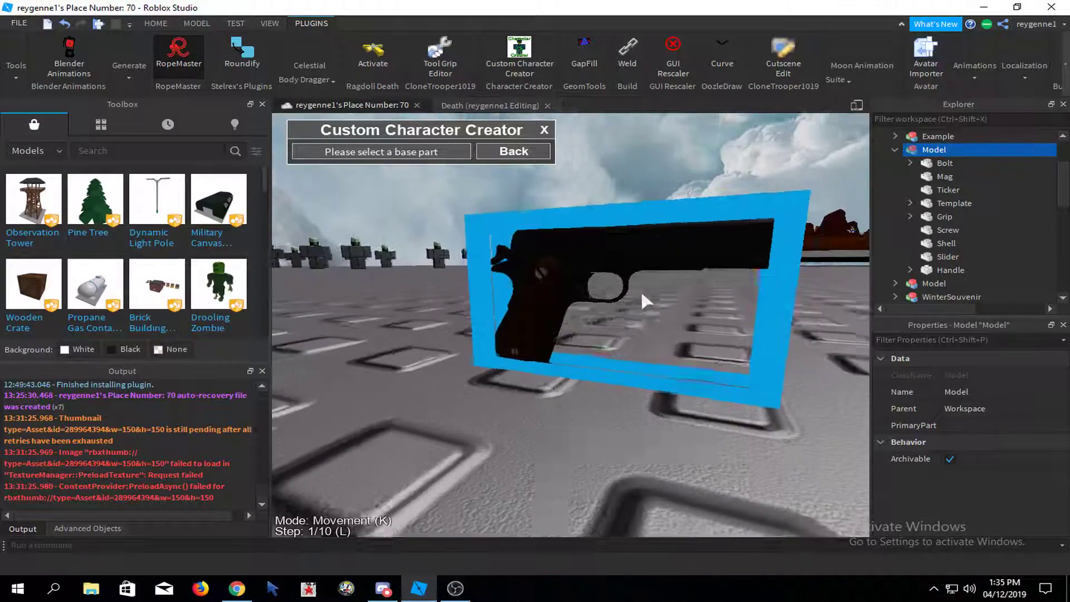
pyautogui.moveTo(642, 293); pyautogui.dragTo(638, 284, button='right')
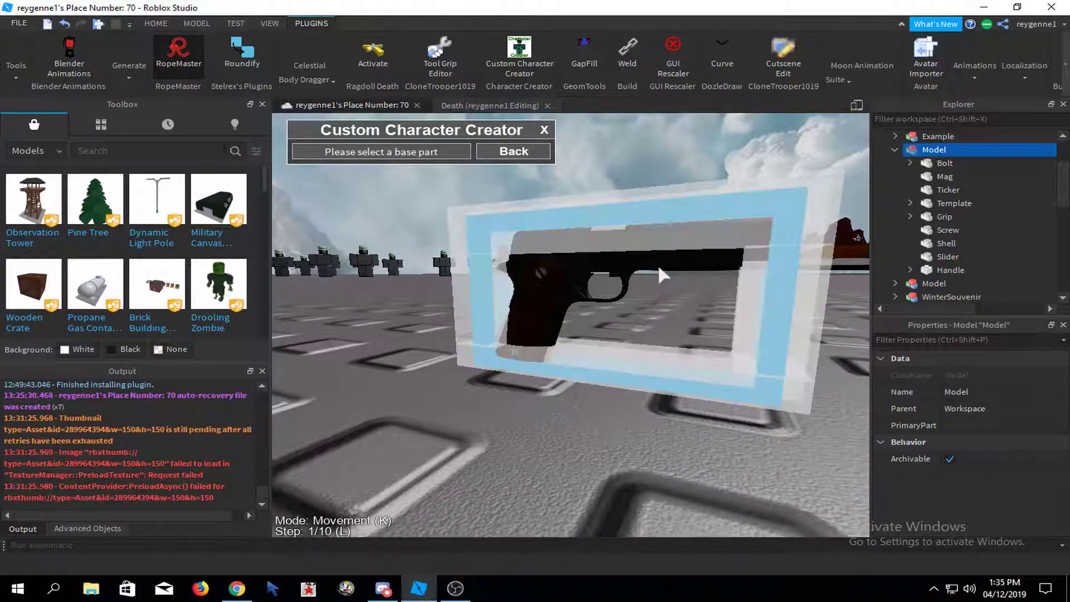
pyautogui.click(658, 263)
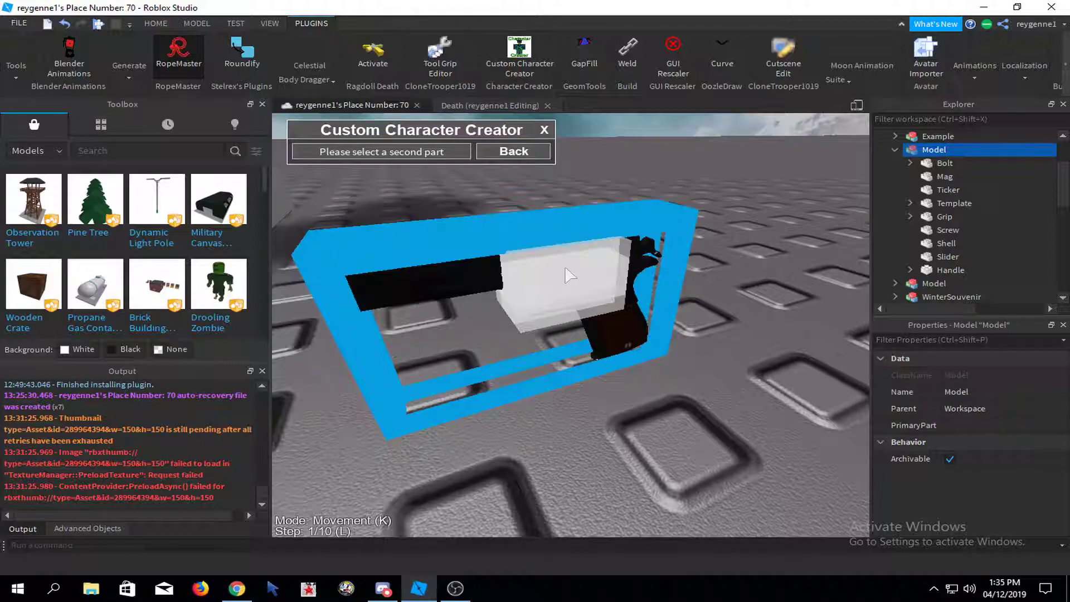
pyautogui.click(566, 273)
# - Open the new joint between the frame and the Bolt for editing
pyautogui.click(413, 155)
pyautogui.moveTo(728, 256); pyautogui.dragTo(751, 267, button='right')
pyautogui.press('w')
pyautogui.press('e')
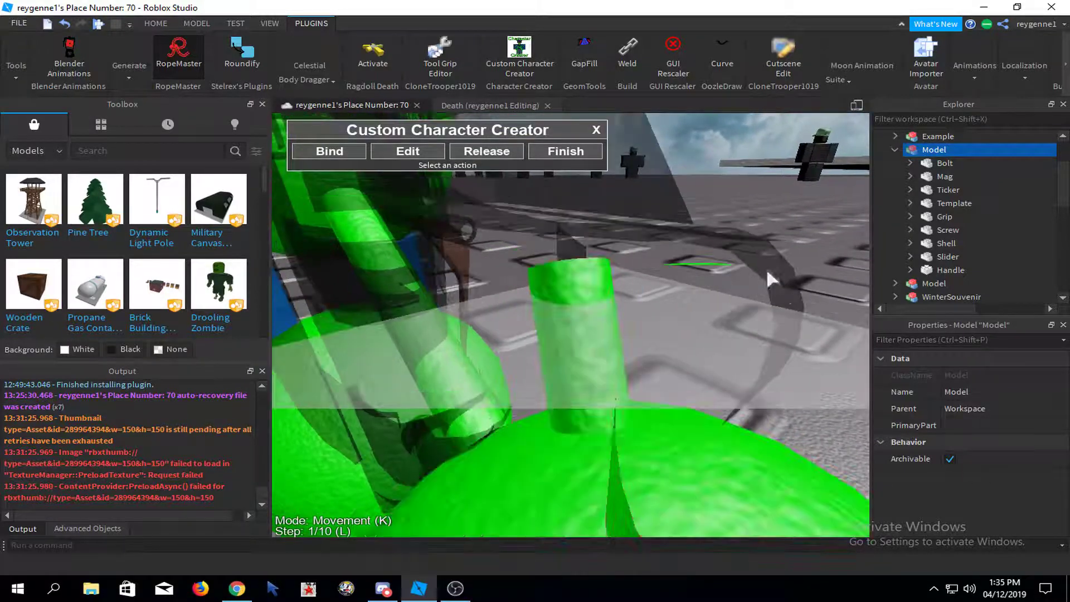
pyautogui.click(563, 297)
pyautogui.moveTo(563, 297); pyautogui.dragTo(563, 298, button='right')
pyautogui.press('s')
pyautogui.scroll(-3, 639, 223)
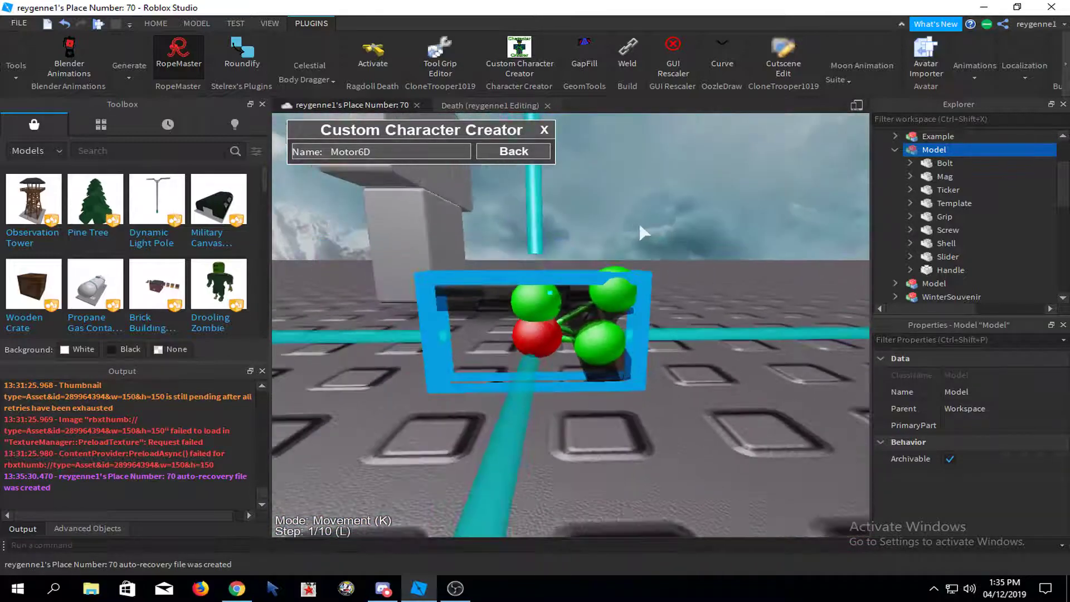
# - Examine the joint markers around the pistol up close and from several angles
pyautogui.scroll(5, 639, 223)
pyautogui.scroll(3, 639, 223)
pyautogui.moveTo(638, 223); pyautogui.dragTo(639, 224, button='right')
pyautogui.scroll(-5, 638, 223)
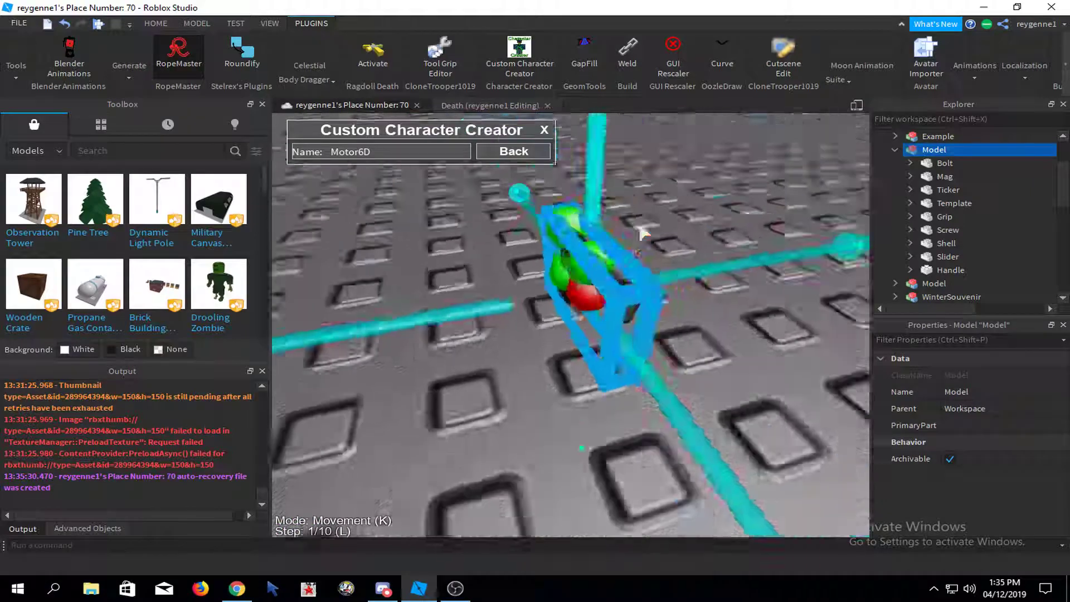
pyautogui.scroll(5, 640, 224)
pyautogui.scroll(1, 639, 224)
pyautogui.scroll(-1, 640, 224)
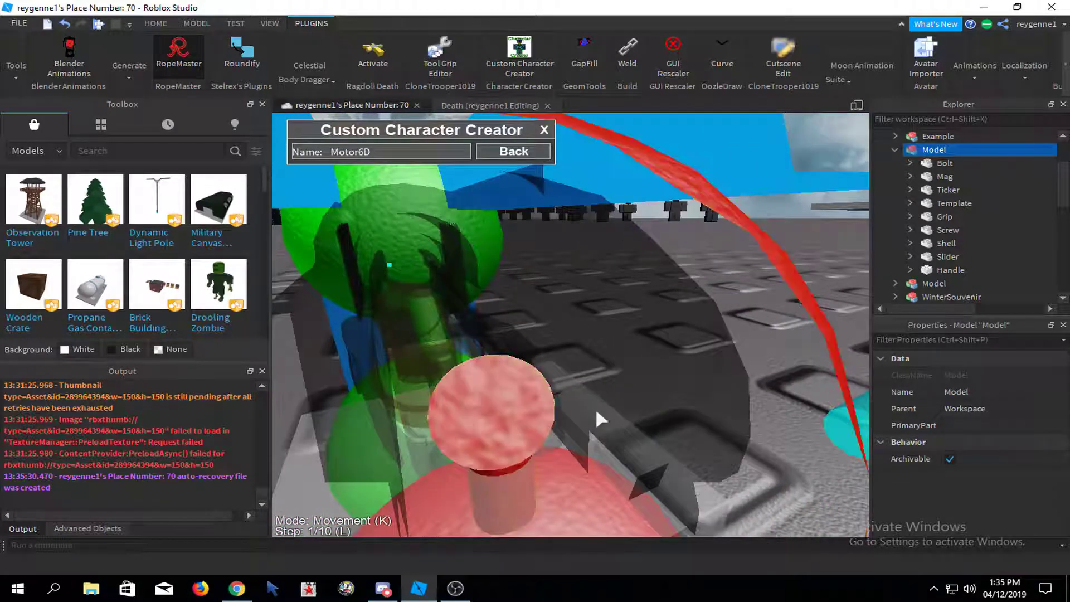
pyautogui.moveTo(558, 394); pyautogui.dragTo(557, 391, button='right')
pyautogui.scroll(1, 557, 390)
pyautogui.scroll(-2, 808, 273)
pyautogui.moveTo(616, 286); pyautogui.dragTo(616, 285, button='right')
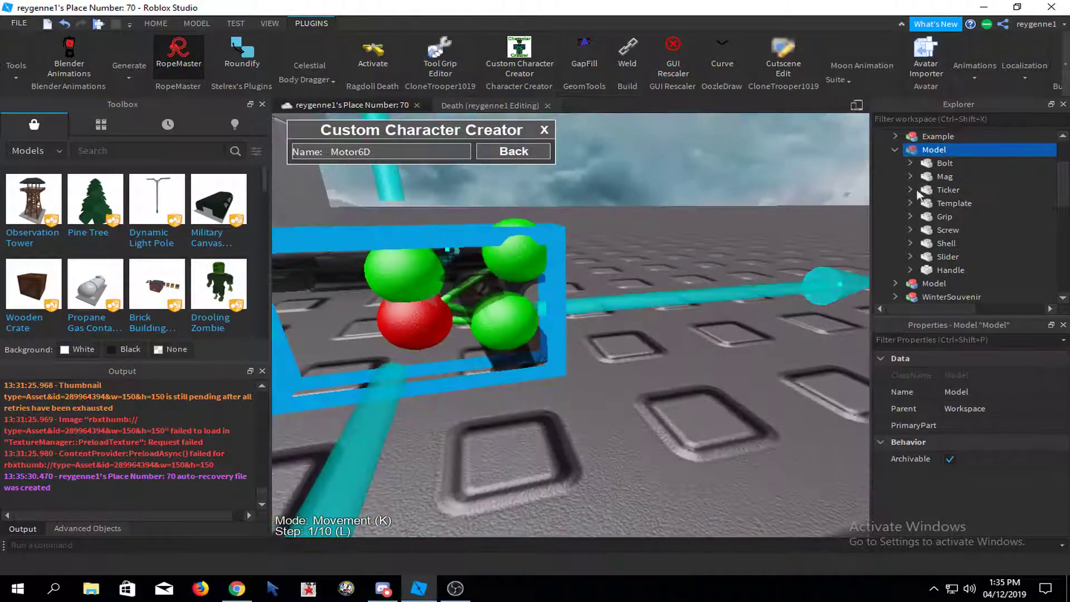
# - Check which part each Motor6D joint inside Template connects to
pyautogui.click(910, 203)
pyautogui.click(954, 230)
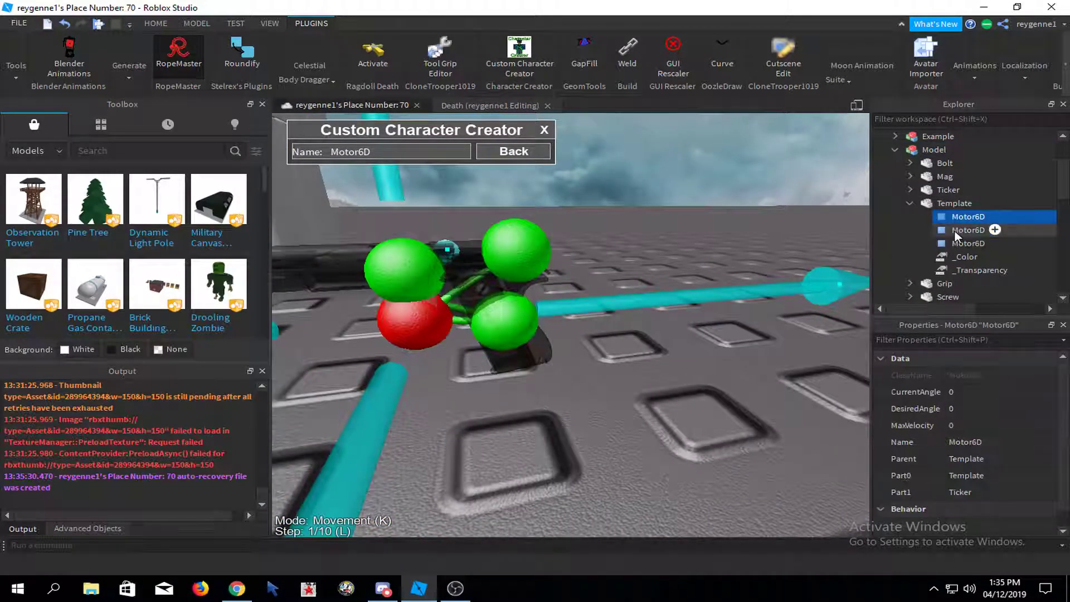
pyautogui.click(953, 244)
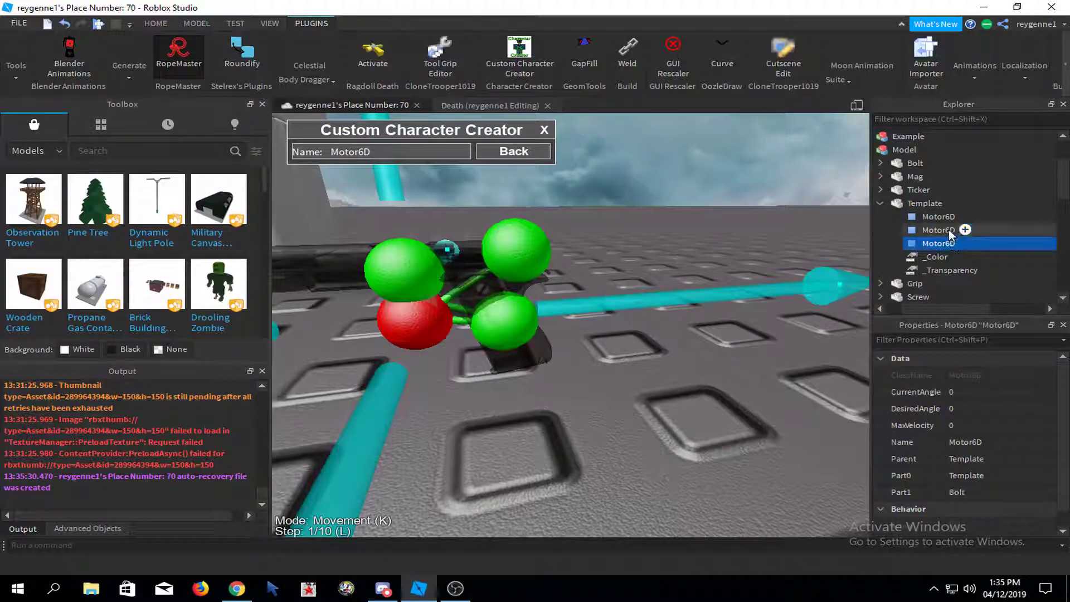
pyautogui.click(949, 230)
pyautogui.moveTo(571, 213); pyautogui.dragTo(675, 304, button='right')
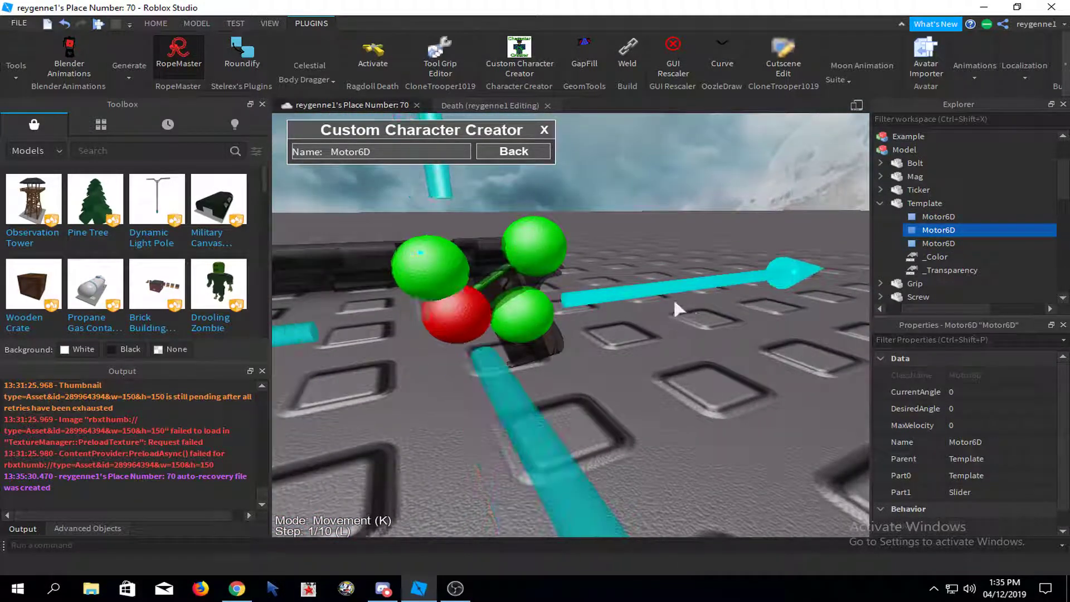
# - Move the selected bolt joint up to the bolt in the pistol's upper section
pyautogui.moveTo(436, 166); pyautogui.dragTo(432, 199)
pyautogui.moveTo(433, 188); pyautogui.dragTo(433, 187, button='right')
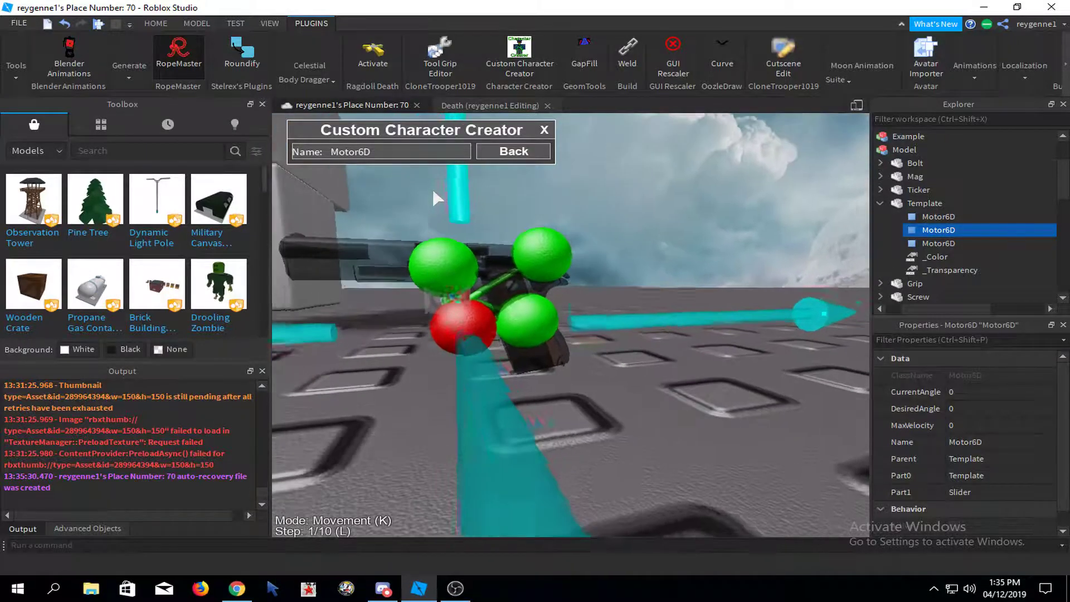
pyautogui.moveTo(433, 187)
pyautogui.mouseDown()
pyautogui.moveTo(447, 167)
pyautogui.moveTo(451, 185)
pyautogui.mouseUp()
pyautogui.moveTo(455, 193); pyautogui.dragTo(523, 172, button='right')
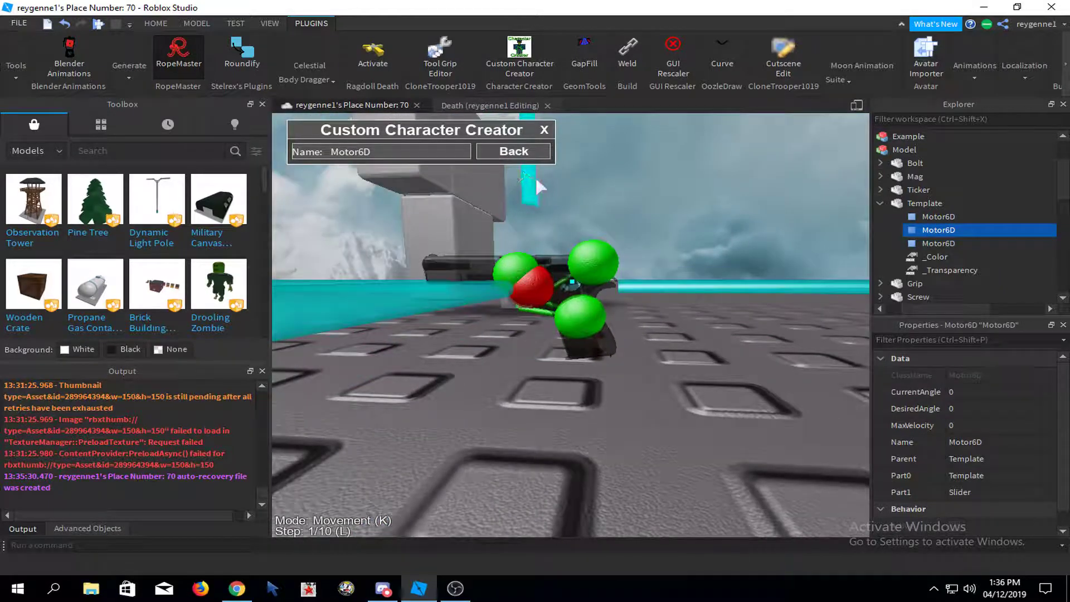
# - Finish editing the pistol's joints and close Custom Character Creator
pyautogui.click(516, 151)
pyautogui.click(552, 149)
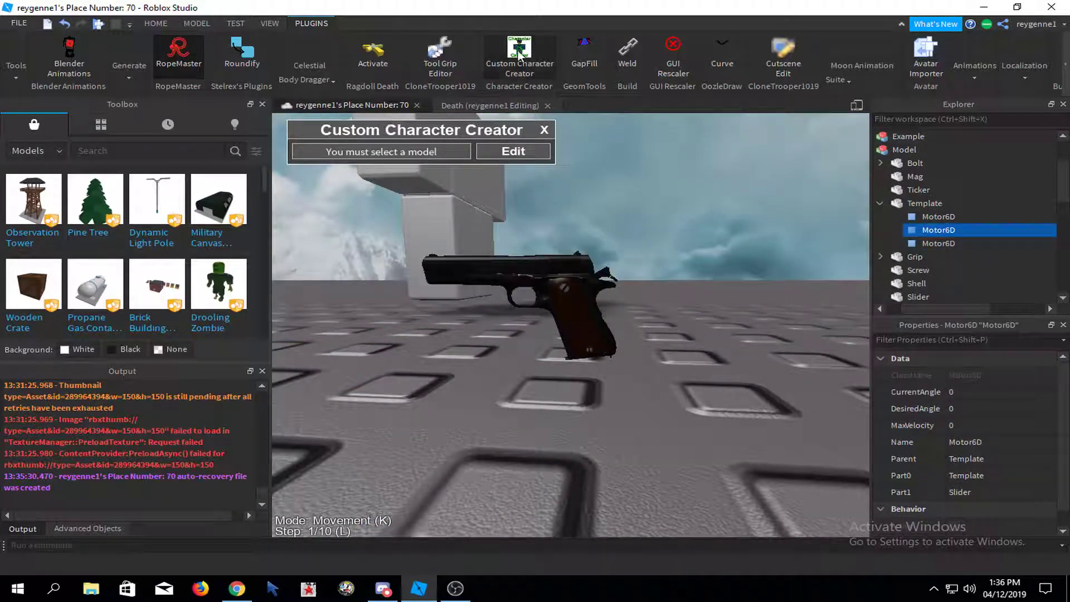
pyautogui.click(519, 55)
# - Rename the first Motor6D joint in Template as Ticker, matching its Part1
pyautogui.click(928, 216)
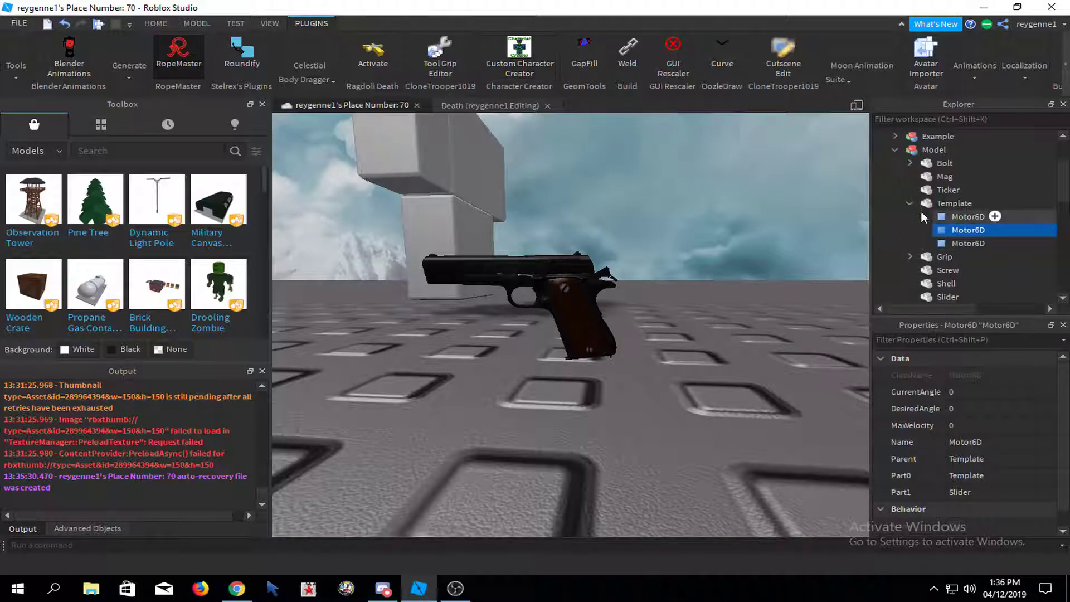
pyautogui.click(991, 489)
pyautogui.click(1045, 440)
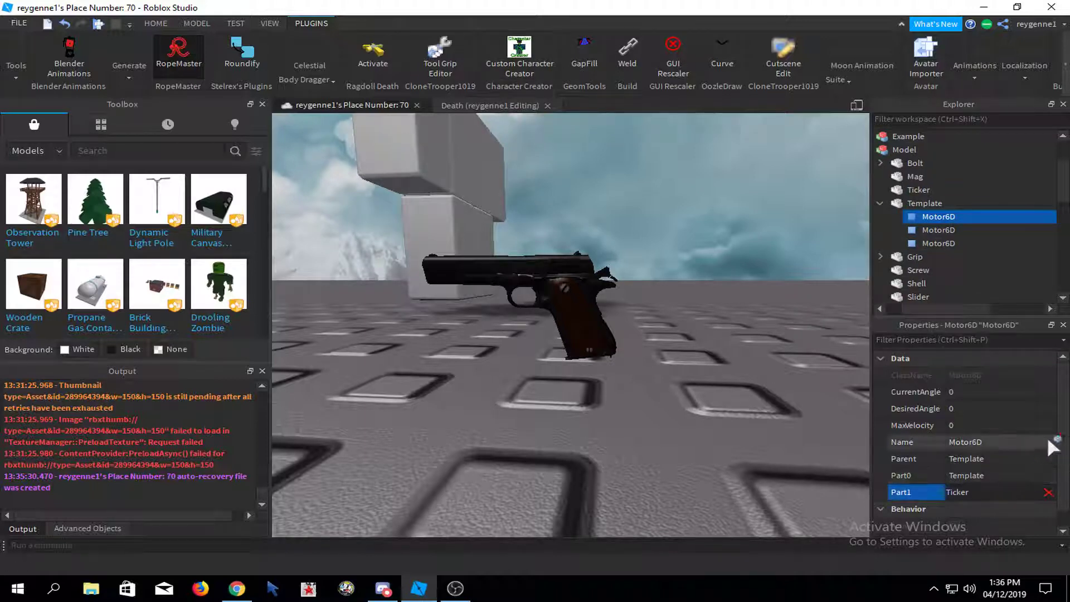
pyautogui.write('Ticker')
pyautogui.press('Return')
# - Rename the Motor6D joint that connects Template to the slider as Slider
pyautogui.click(927, 231)
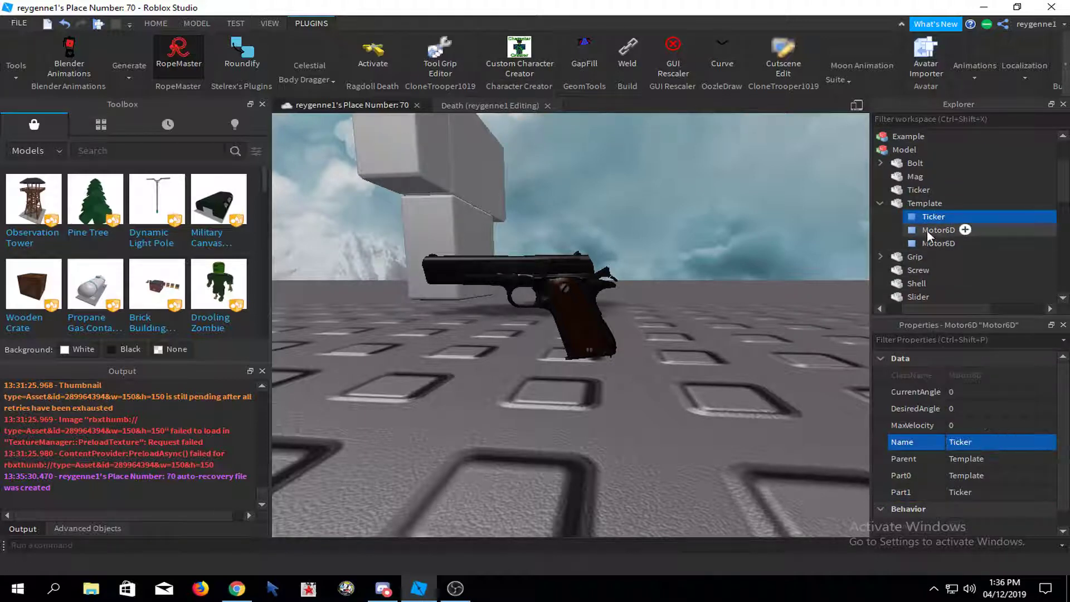
pyautogui.click(992, 440)
pyautogui.write('Slider')
pyautogui.press('Return')
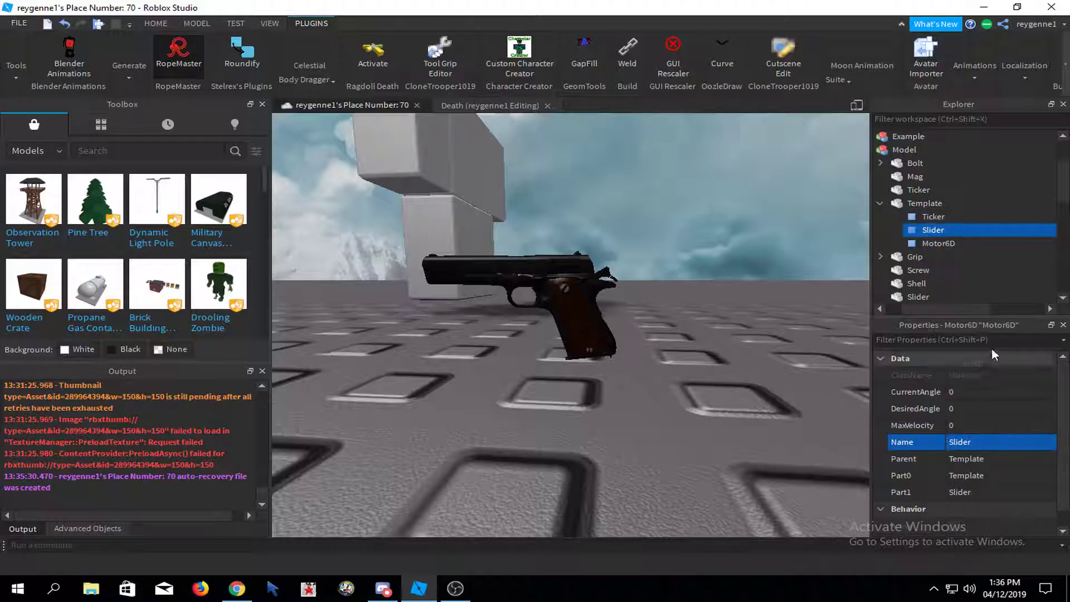
# - Rename the remaining Motor6D joint in Template as Bolt and collapse the Template part
pyautogui.click(938, 243)
pyautogui.click(1001, 441)
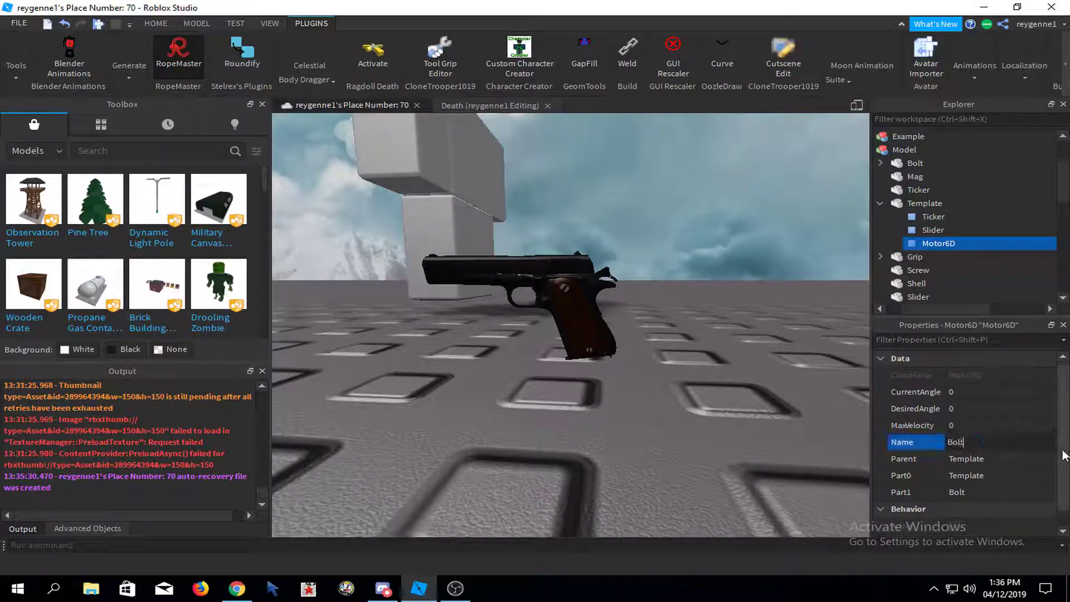
pyautogui.press('Return')
pyautogui.click(897, 312)
pyautogui.click(911, 203)
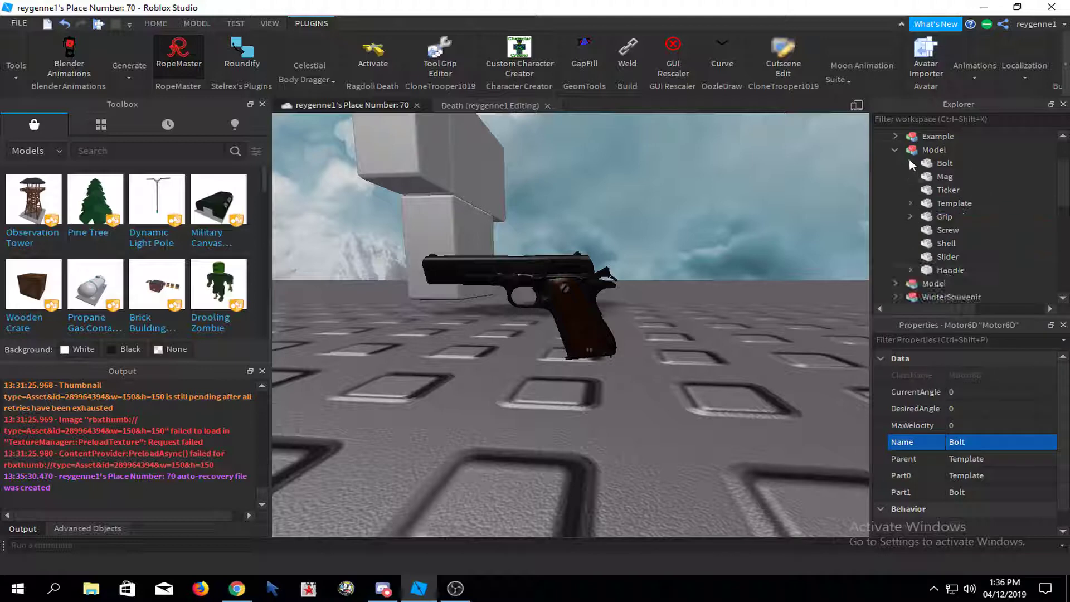
# - Inspect the BoltBack and BoltForward sounds inside the Bolt part and their sound properties
pyautogui.click(910, 163)
pyautogui.click(939, 176)
pyautogui.scroll(-3, 958, 423)
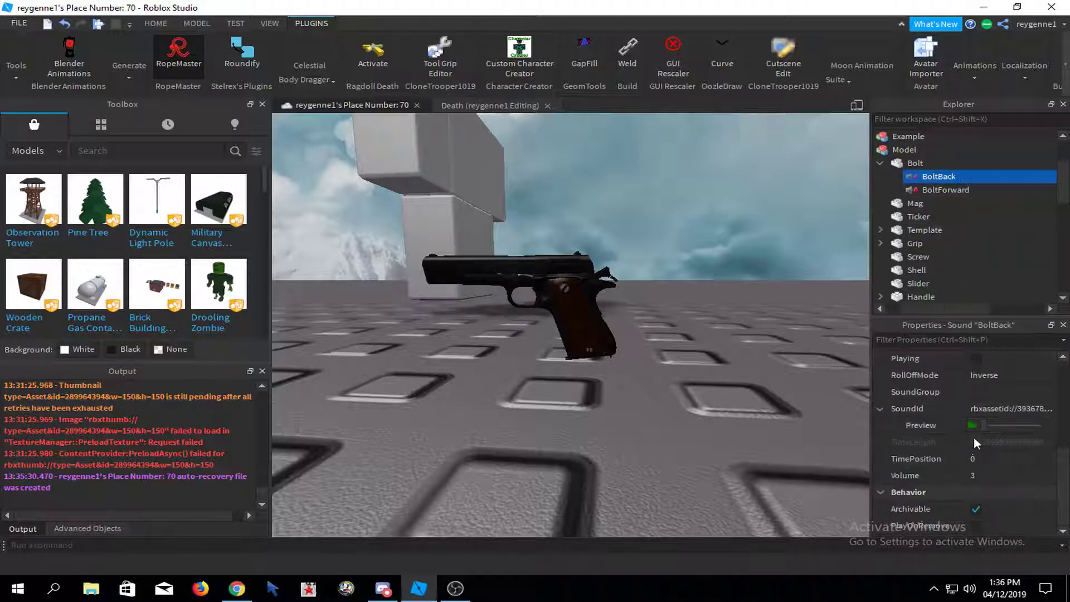
pyautogui.click(946, 190)
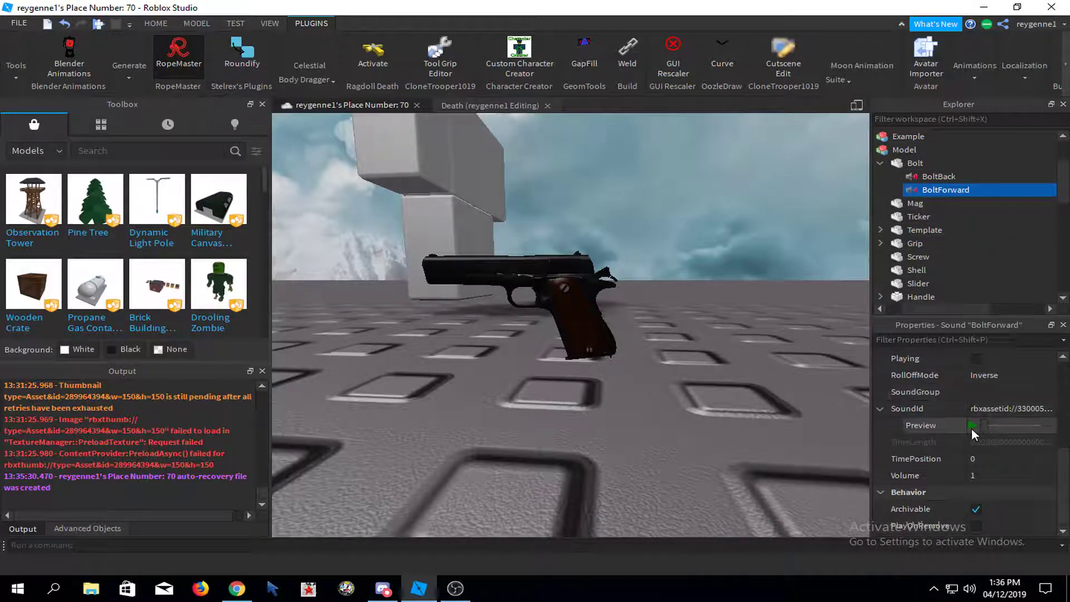
# - Collapse the Bolt part and rename the Motor6D joint inside Grip as Template
pyautogui.click(880, 163)
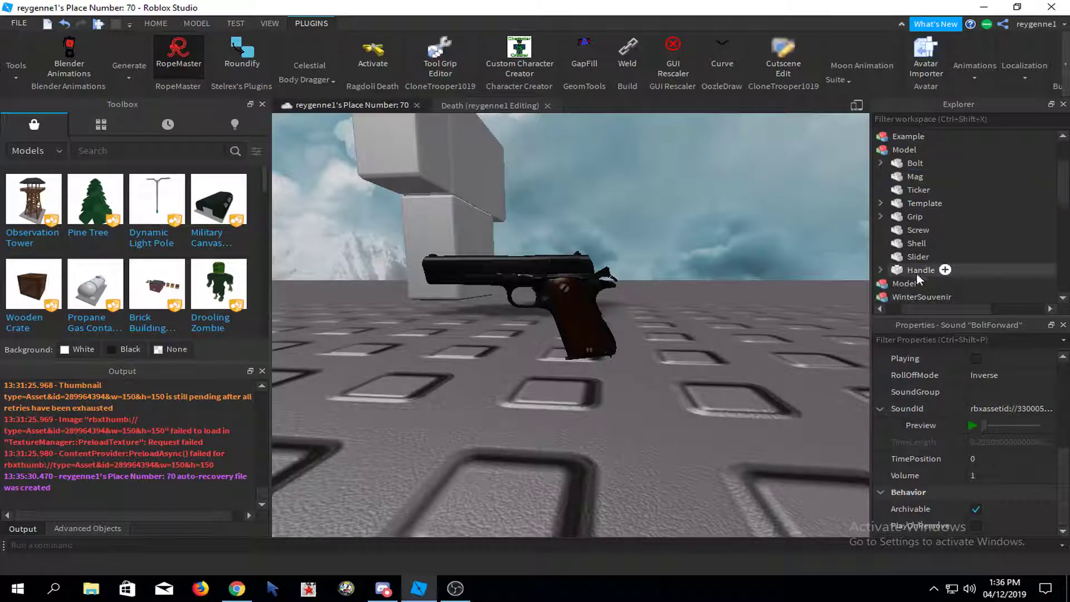
pyautogui.doubleClick(910, 217)
pyautogui.click(926, 229)
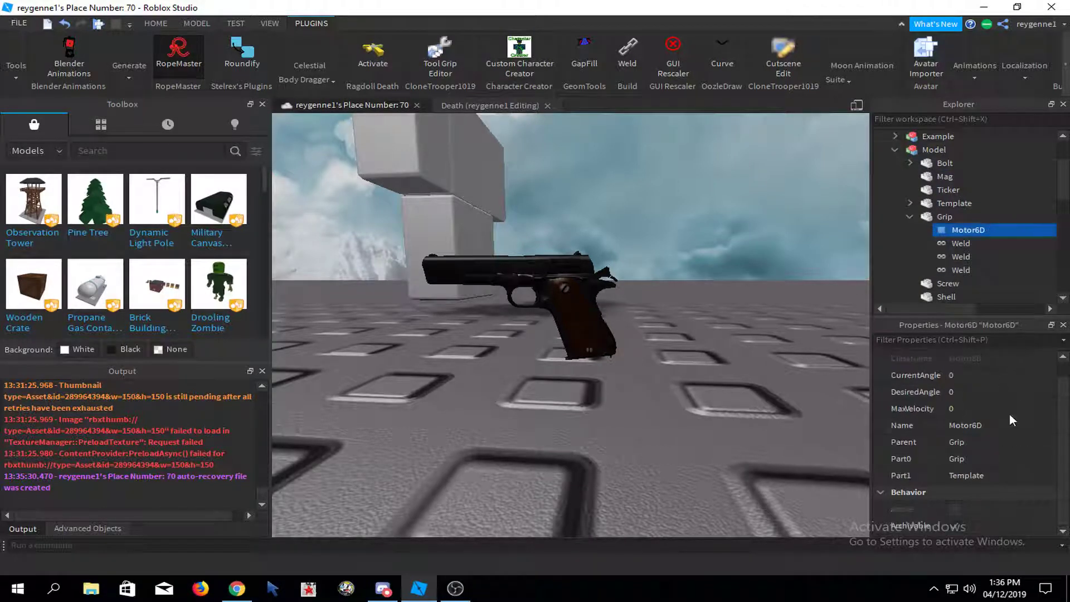
pyautogui.click(995, 425)
pyautogui.write('Template')
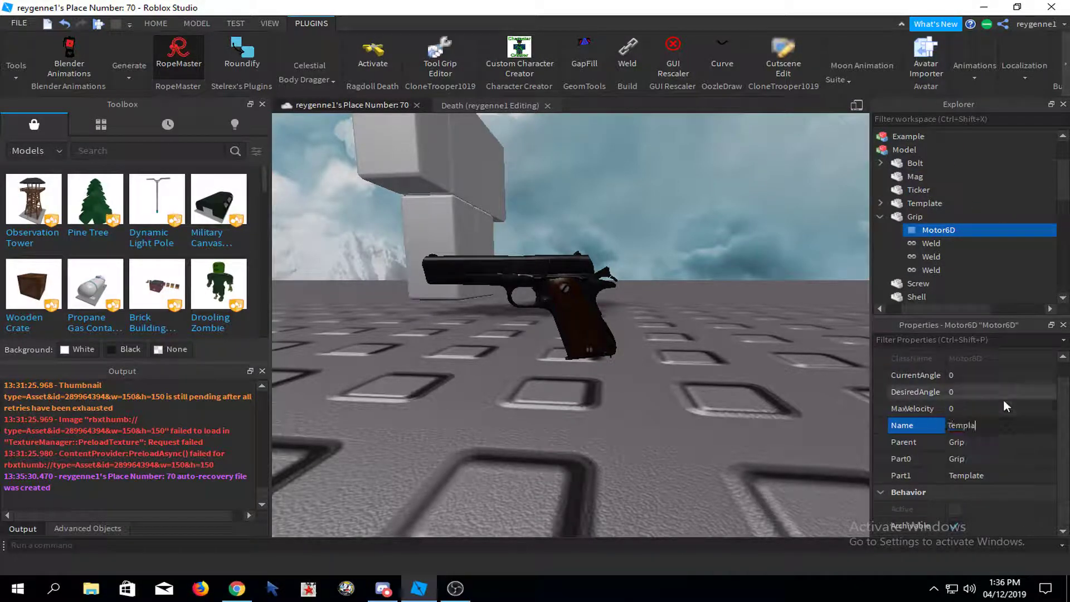
pyautogui.press('Return')
# - Review the renamed Motor6D joints inside the Grip and Template parts and collapse both parts
pyautogui.click(529, 296)
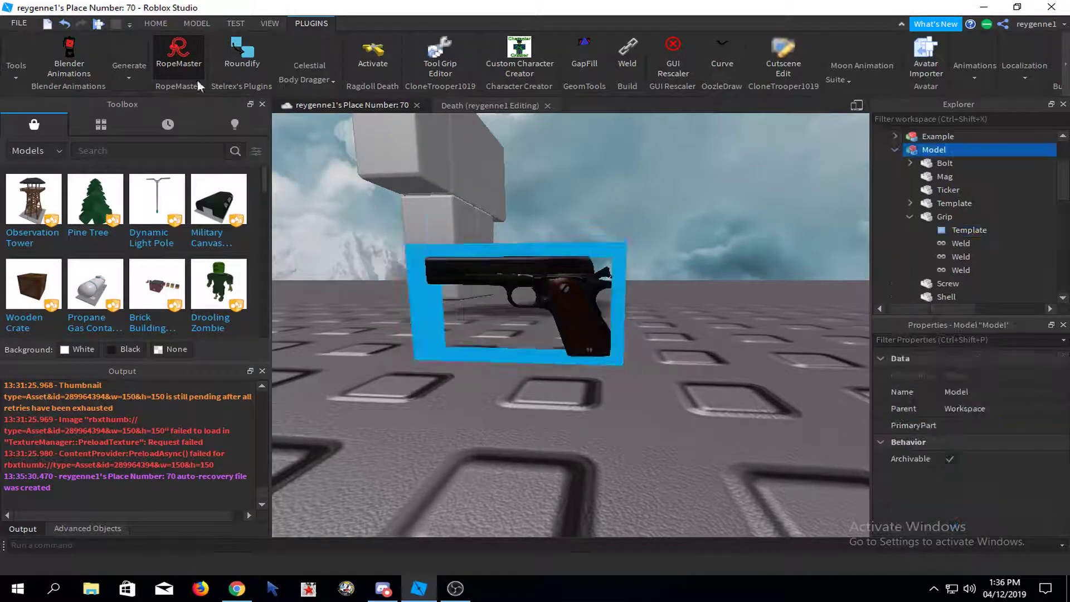
pyautogui.click(158, 25)
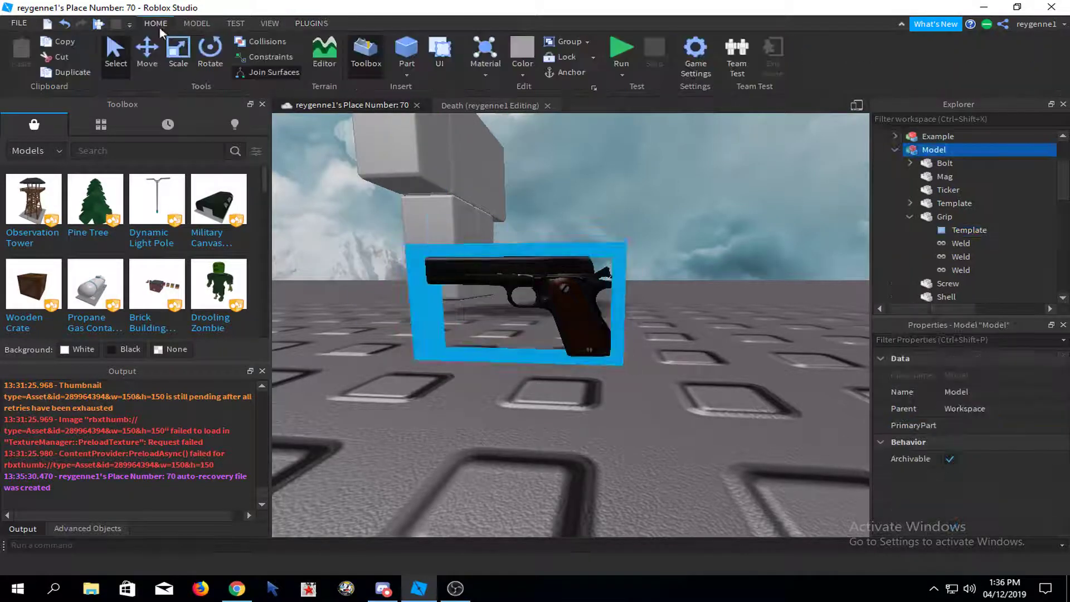
pyautogui.click(948, 231)
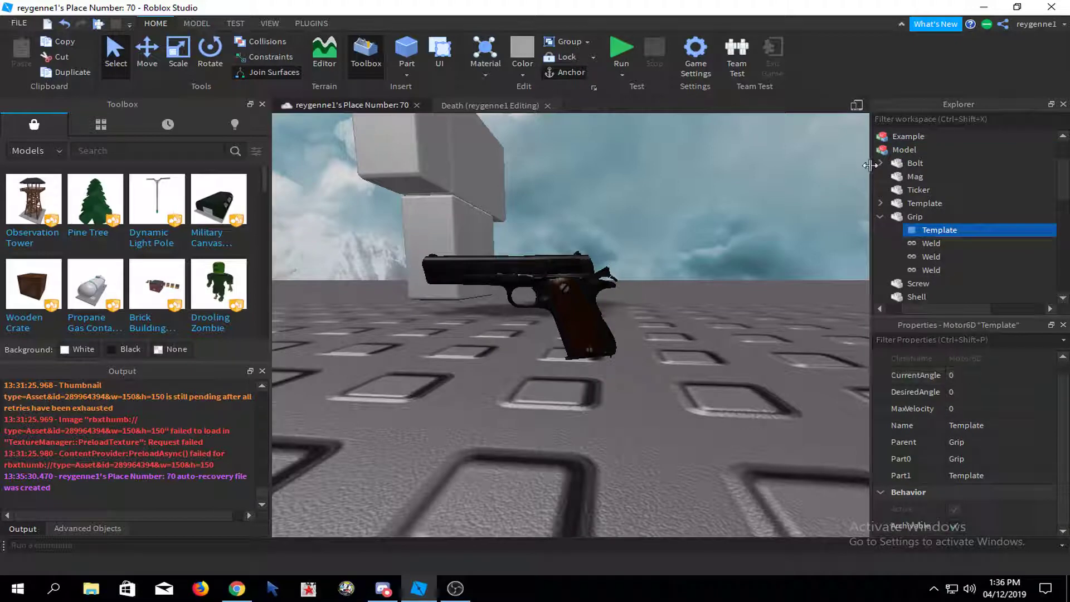
pyautogui.click(880, 217)
pyautogui.click(881, 203)
pyautogui.click(925, 212)
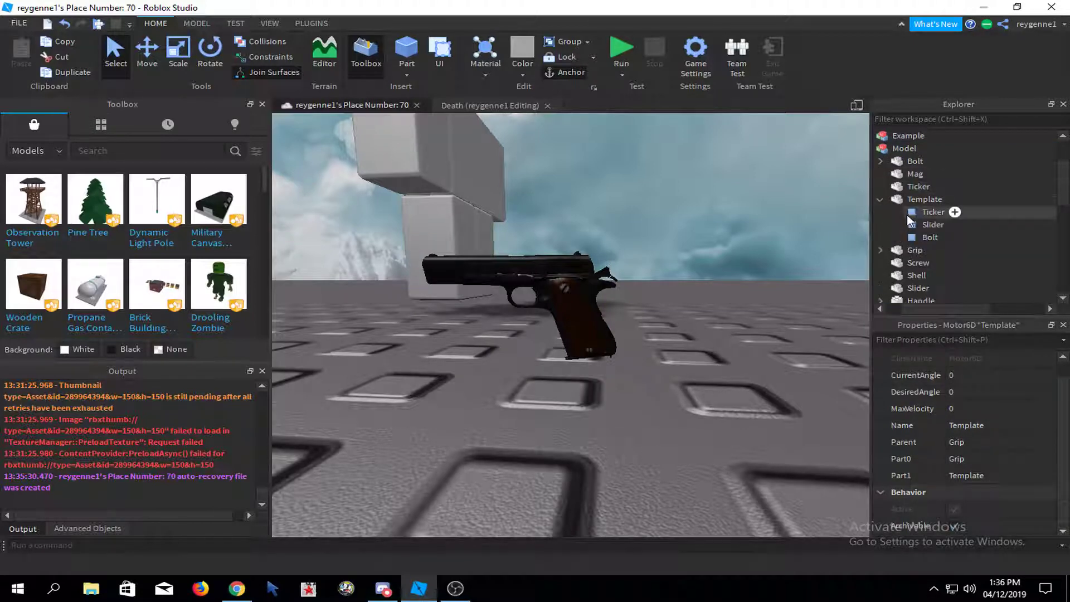
pyautogui.click(911, 224)
pyautogui.click(927, 237)
pyautogui.click(880, 199)
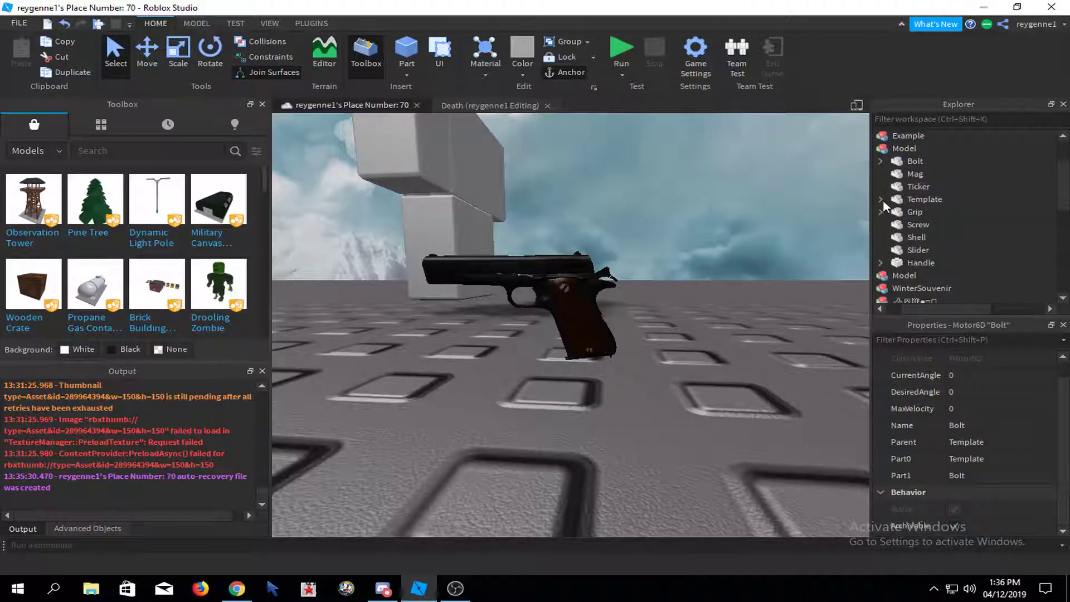
# - Rename the Motor6D joint inside the Handle part as Grip, matching its Part1
pyautogui.click(880, 263)
pyautogui.click(914, 238)
pyautogui.rightClick(914, 239)
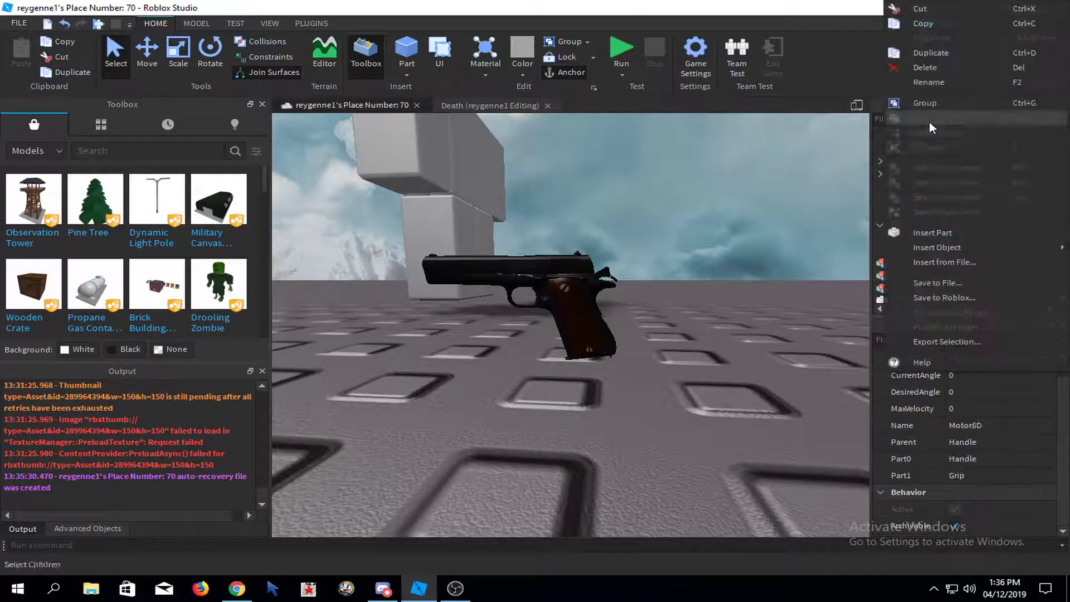
pyautogui.click(951, 84)
pyautogui.write('Grip')
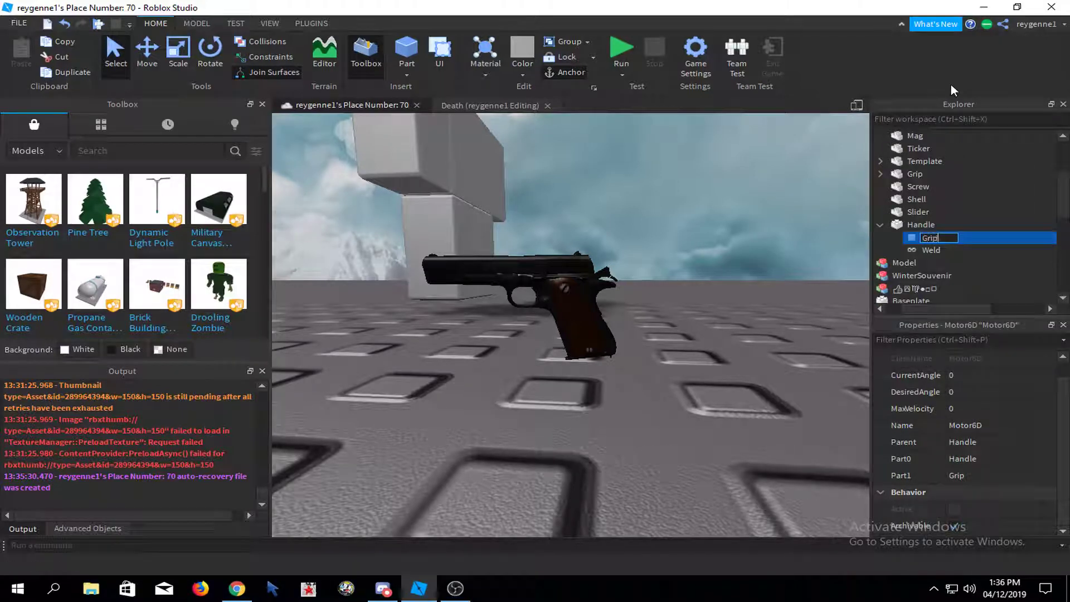
pyautogui.press('Return')
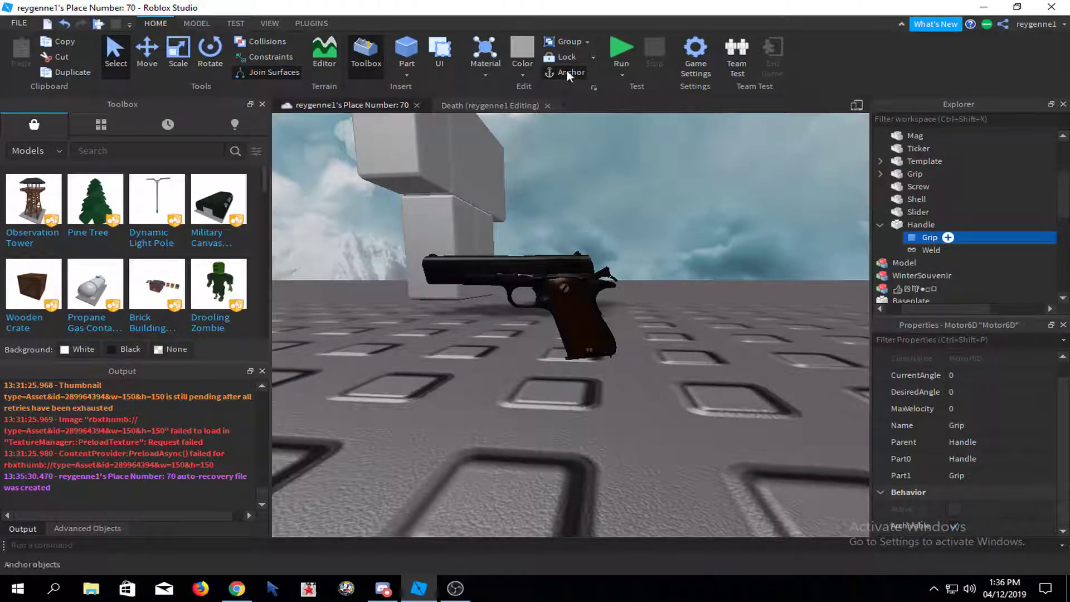
# - Inspect the Handle part, its Grip joint and the Grip mesh, and view the whole pistol model with the Move tool active
pyautogui.click(918, 224)
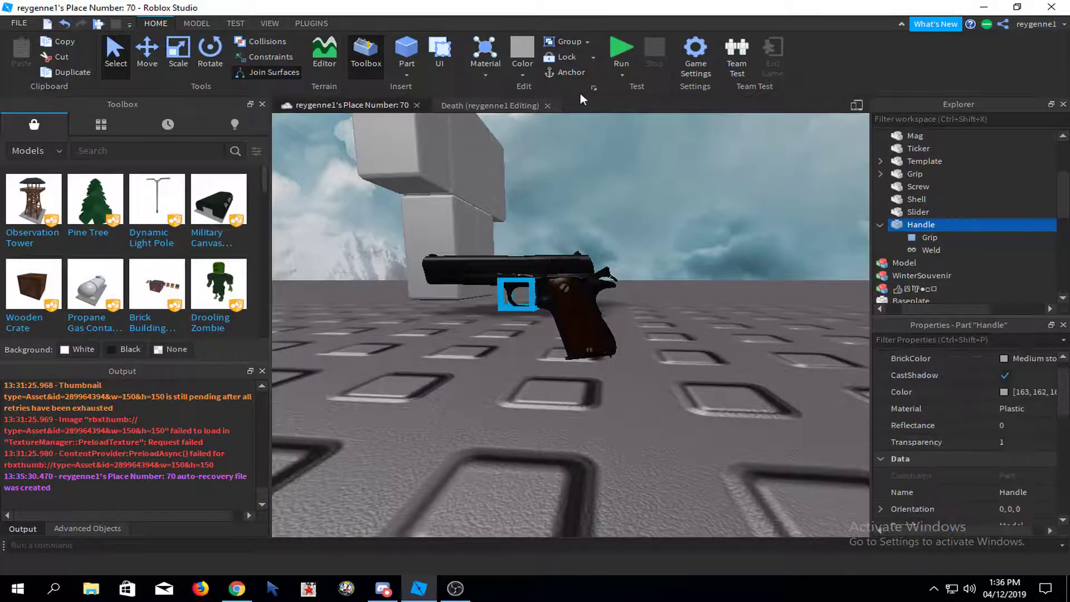
pyautogui.click(934, 239)
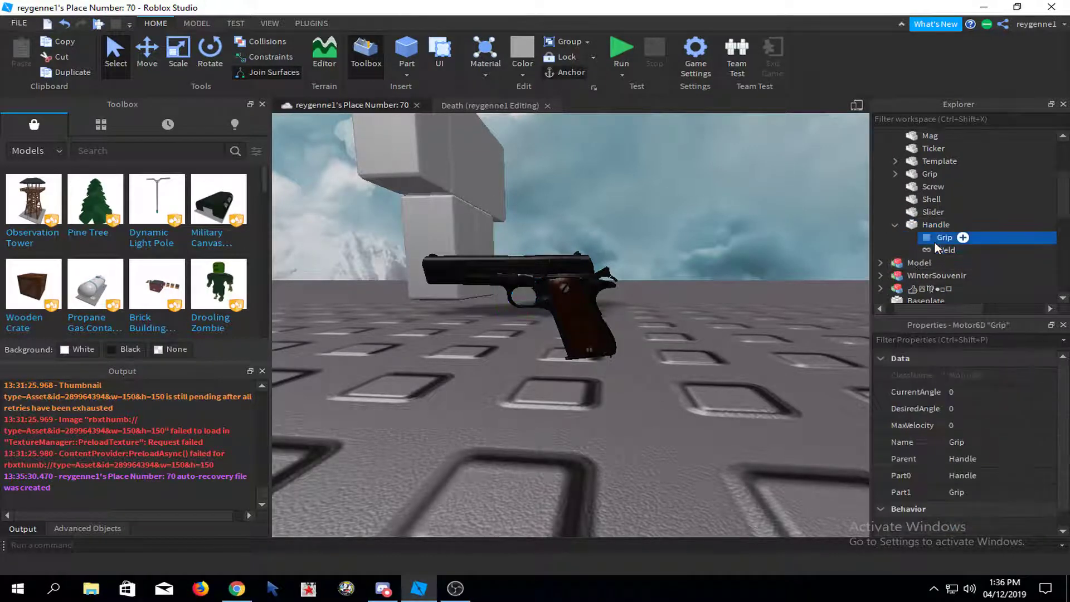
pyautogui.scroll(-1, 1005, 440)
pyautogui.scroll(4, 562, 312)
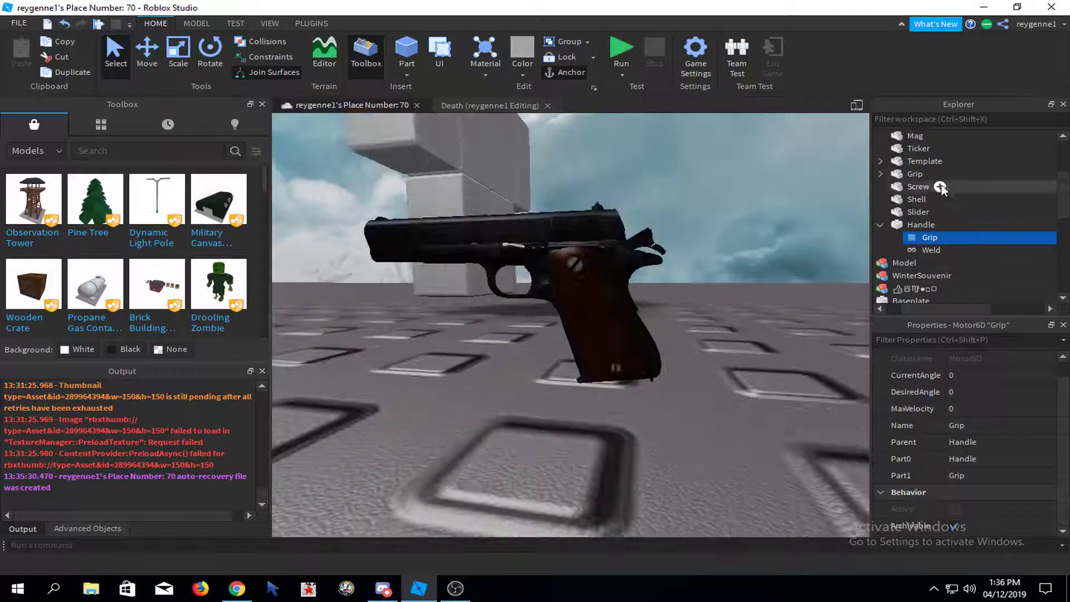
pyautogui.click(917, 174)
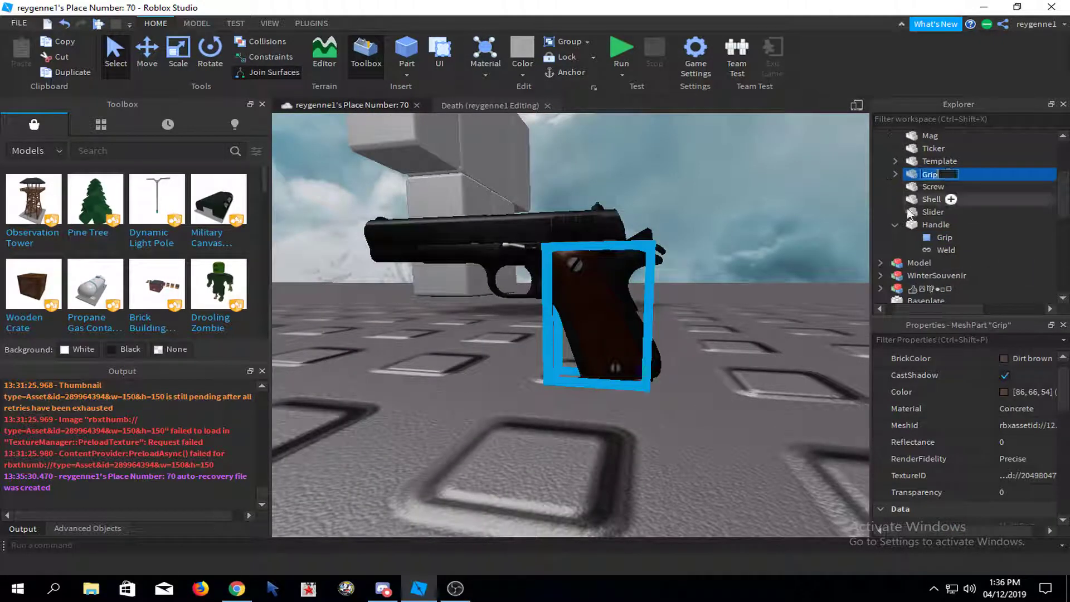
pyautogui.click(896, 225)
pyautogui.click(901, 224)
pyautogui.scroll(3, 944, 199)
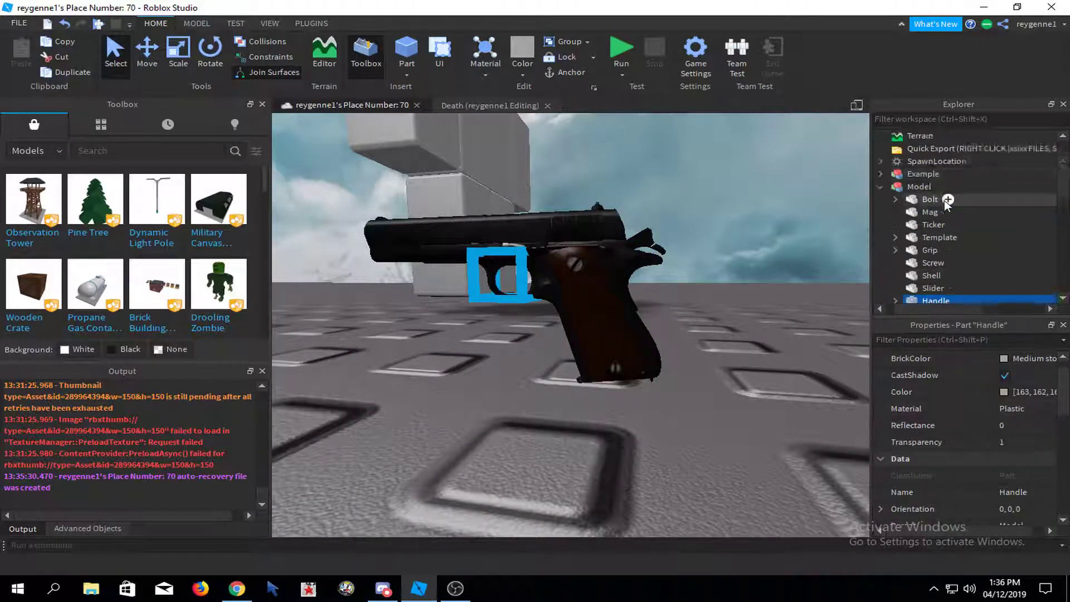
pyautogui.click(944, 201)
pyautogui.click(144, 76)
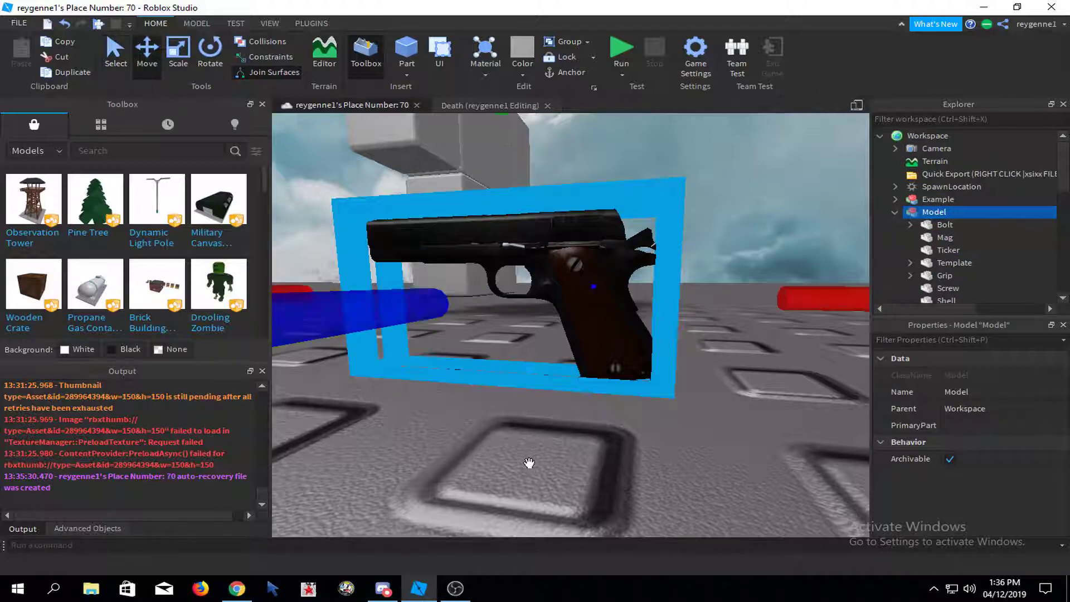
pyautogui.scroll(-5, 719, 372)
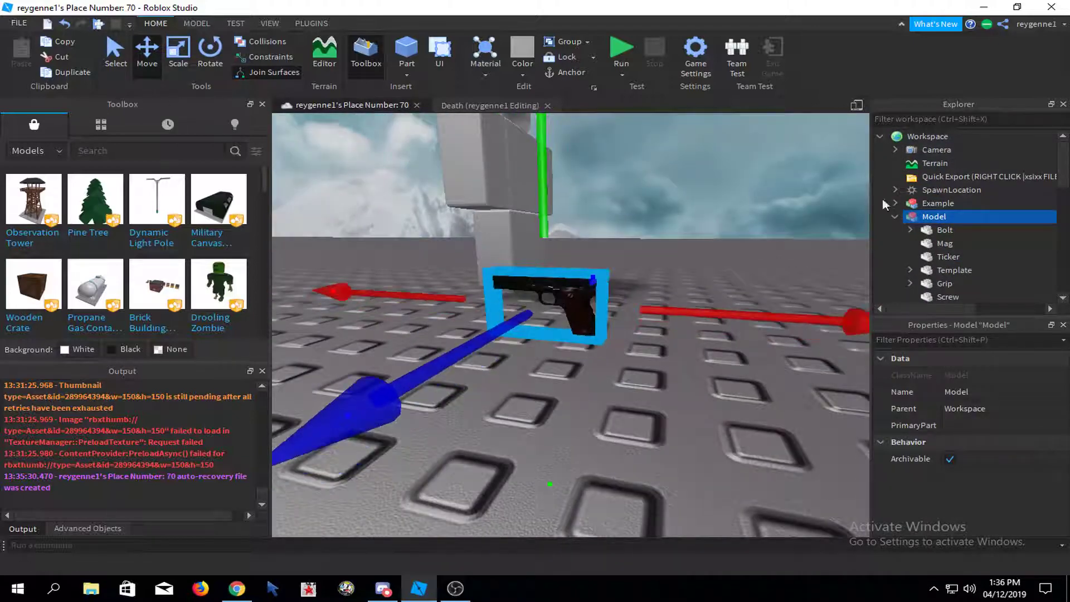
pyautogui.scroll(-3, 882, 197)
pyautogui.click(909, 257)
pyautogui.click(941, 274)
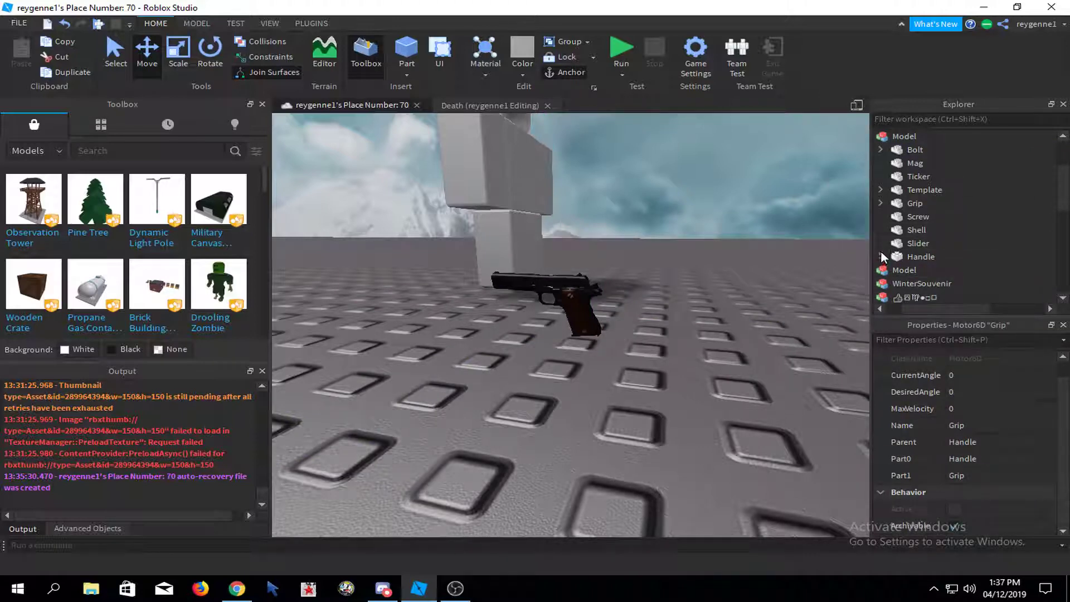
# - Inspect the Weld inside Handle and look for the Shell part it connects from several sides of the pistol
pyautogui.click(901, 271)
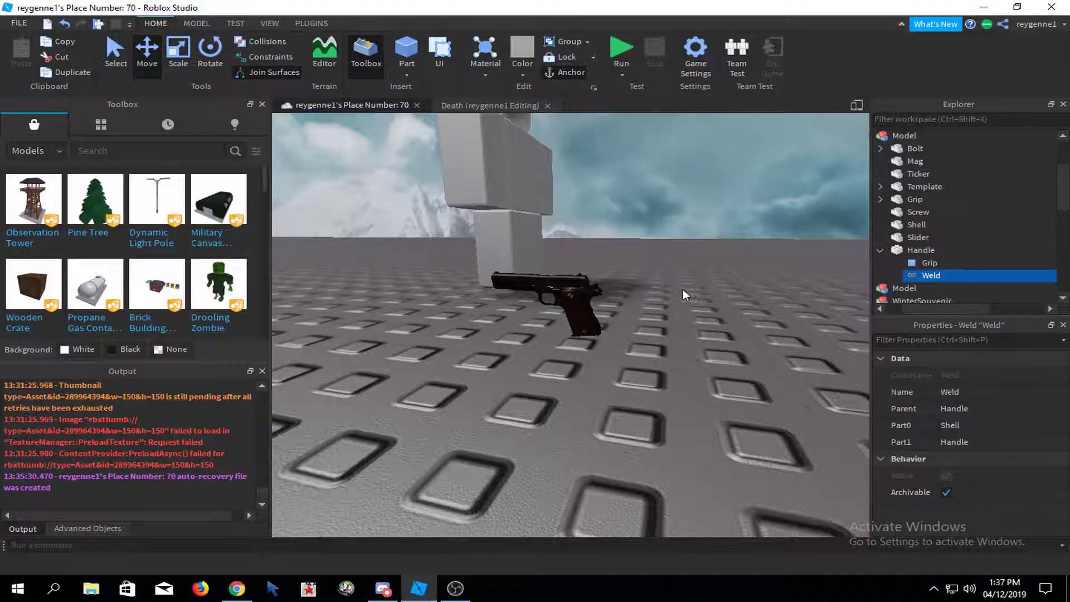
pyautogui.moveTo(682, 290); pyautogui.dragTo(670, 290, button='right')
pyautogui.press('w')
pyautogui.click(911, 227)
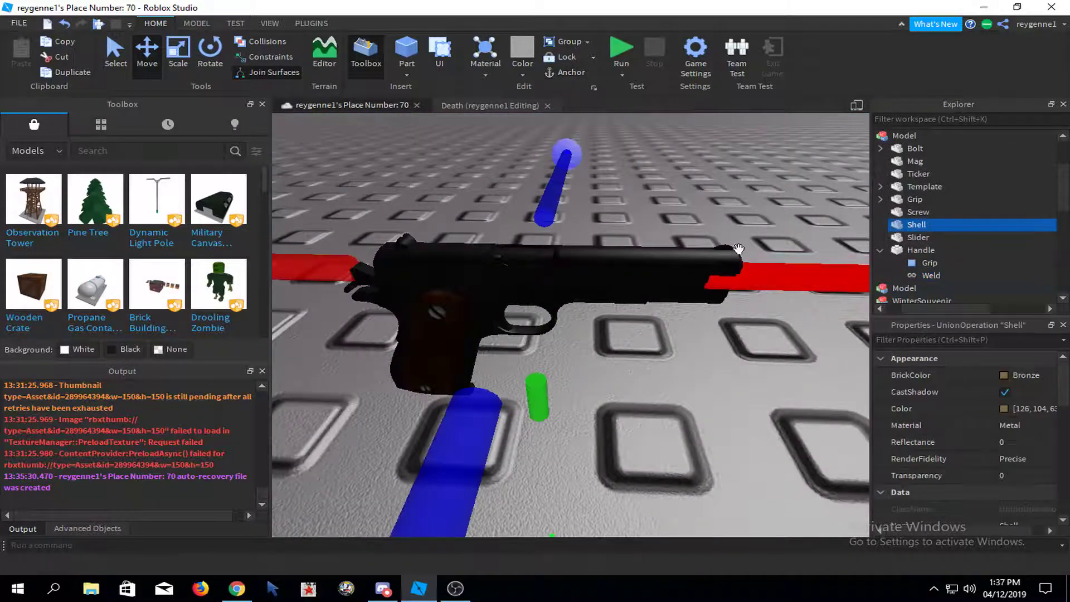
pyautogui.moveTo(621, 237); pyautogui.dragTo(621, 237, button='right')
pyautogui.scroll(2, 678, 218)
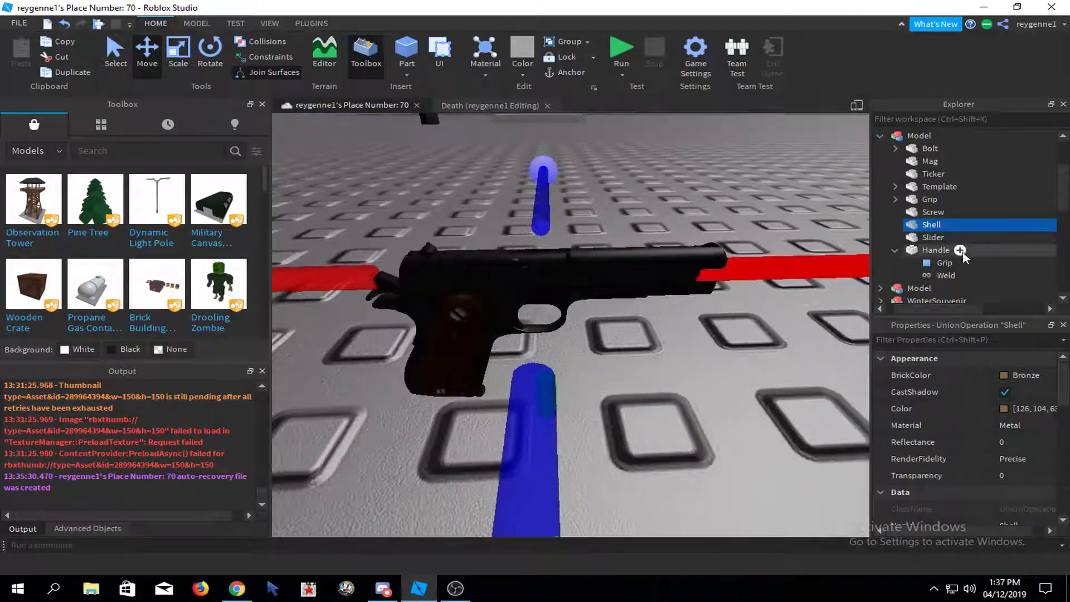
pyautogui.click(895, 251)
pyautogui.moveTo(560, 375); pyautogui.dragTo(560, 375, button='right')
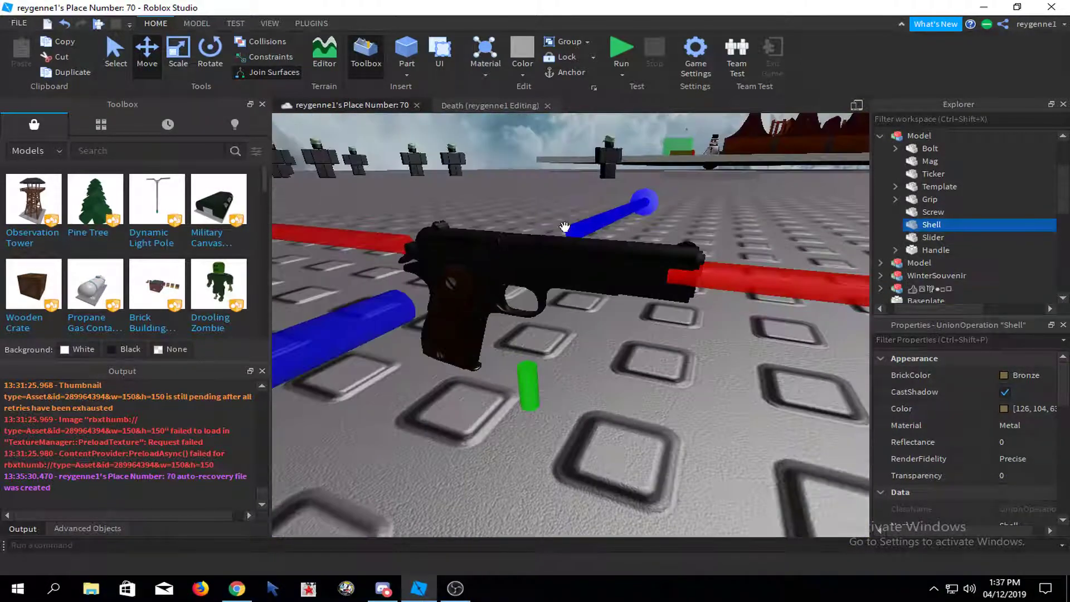
pyautogui.click(733, 416)
pyautogui.moveTo(732, 417); pyautogui.dragTo(724, 421, button='right')
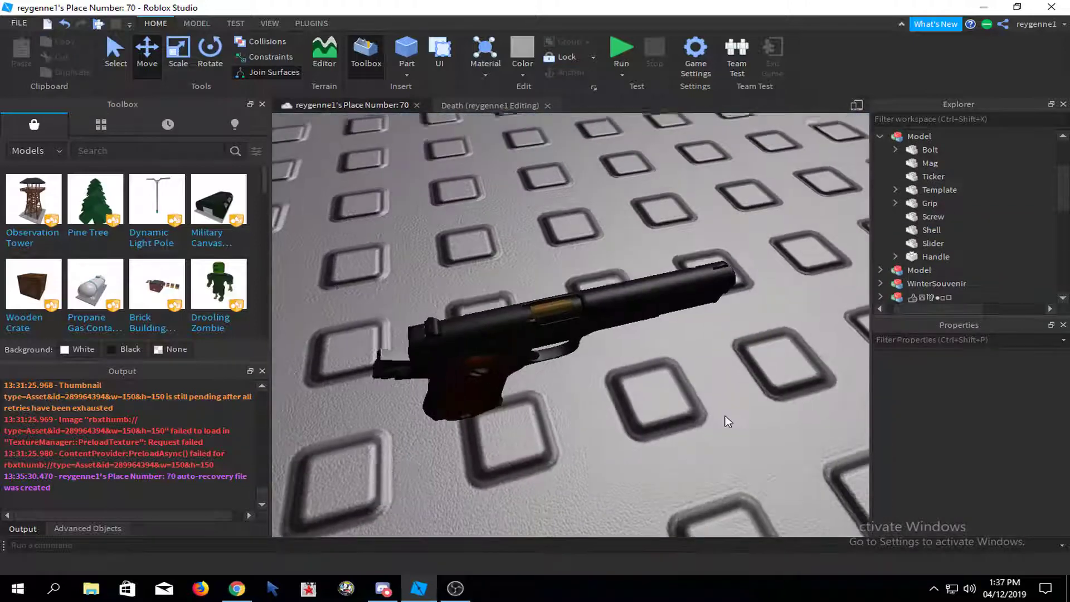
# - Delete the Shell part from the pistol and check the Grip joint remaining inside Handle
pyautogui.click(555, 307)
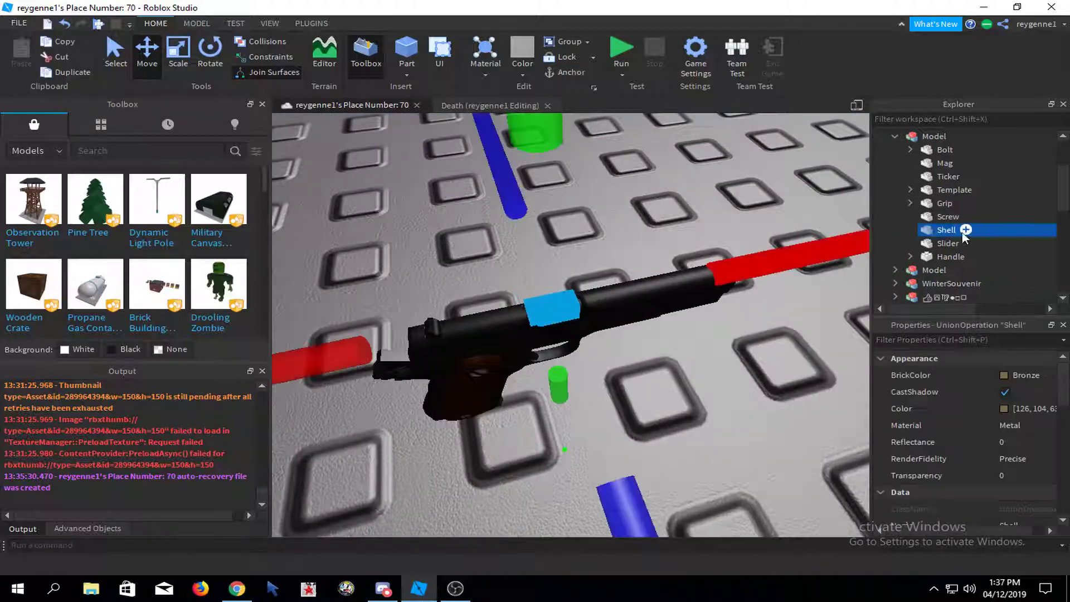
pyautogui.moveTo(965, 237); pyautogui.dragTo(920, 238)
pyautogui.click(899, 246)
pyautogui.click(928, 251)
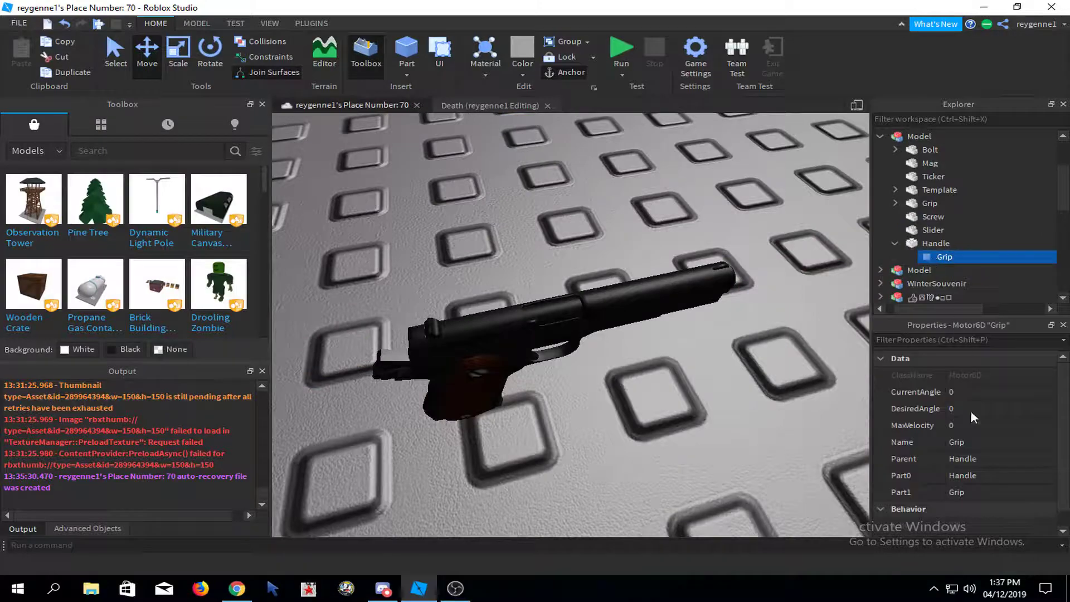
pyautogui.scroll(-1, 970, 412)
pyautogui.click(737, 416)
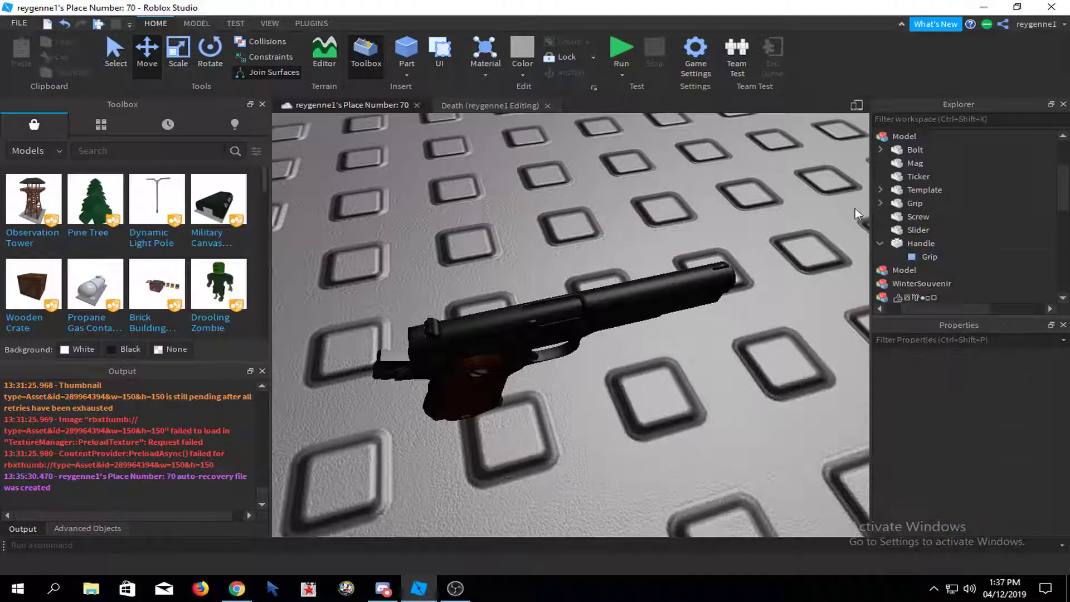
pyautogui.click(880, 245)
# - Collapse the pistol model and rename it as Gun
pyautogui.moveTo(697, 297); pyautogui.dragTo(697, 298, button='right')
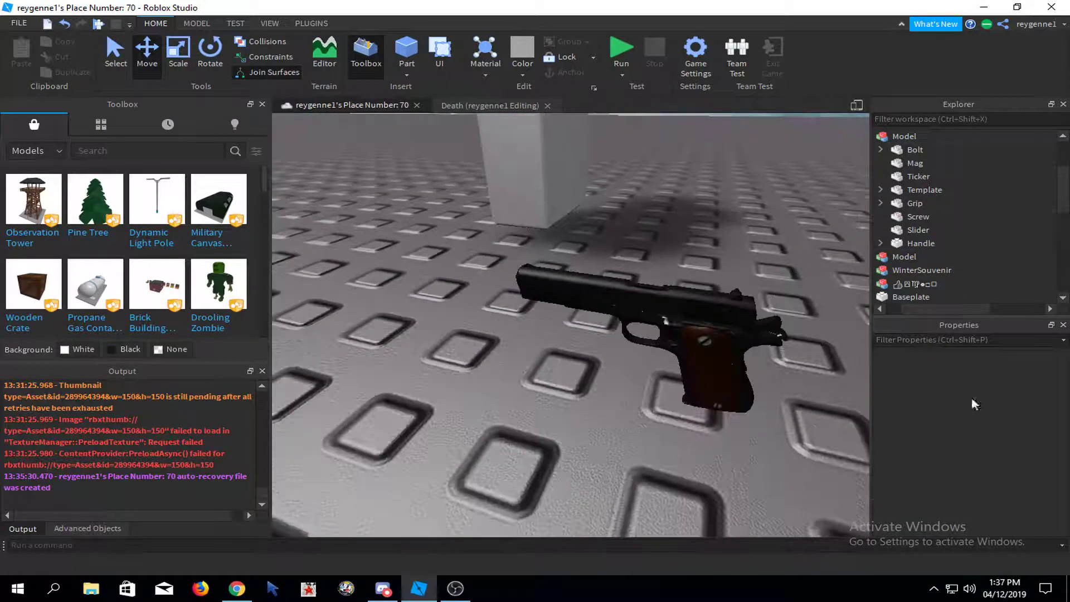
pyautogui.click(905, 136)
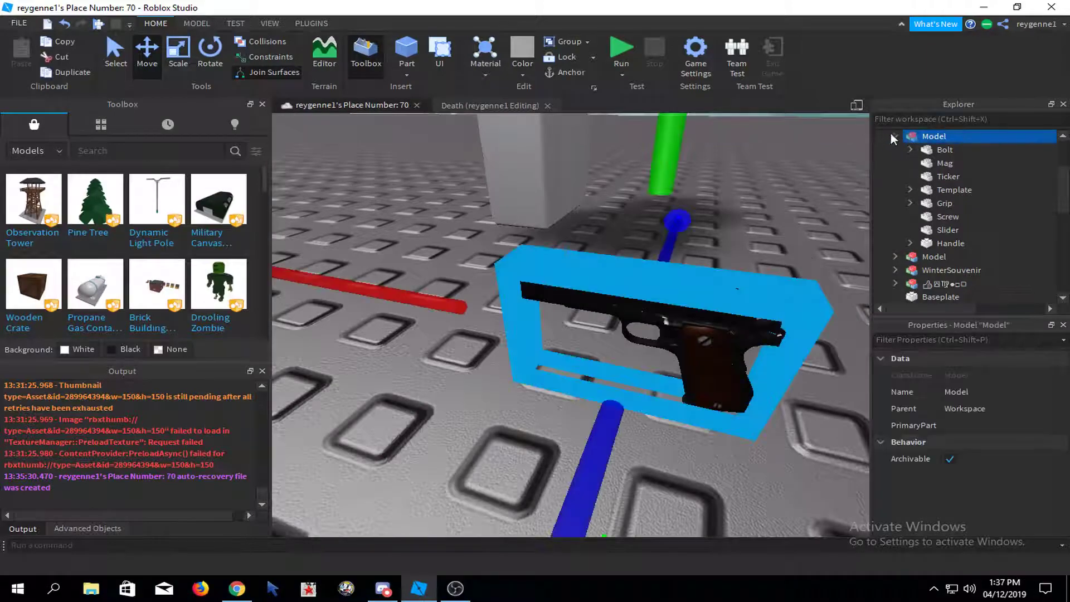
pyautogui.click(894, 137)
pyautogui.click(992, 391)
pyautogui.write('Gun')
pyautogui.press('Return')
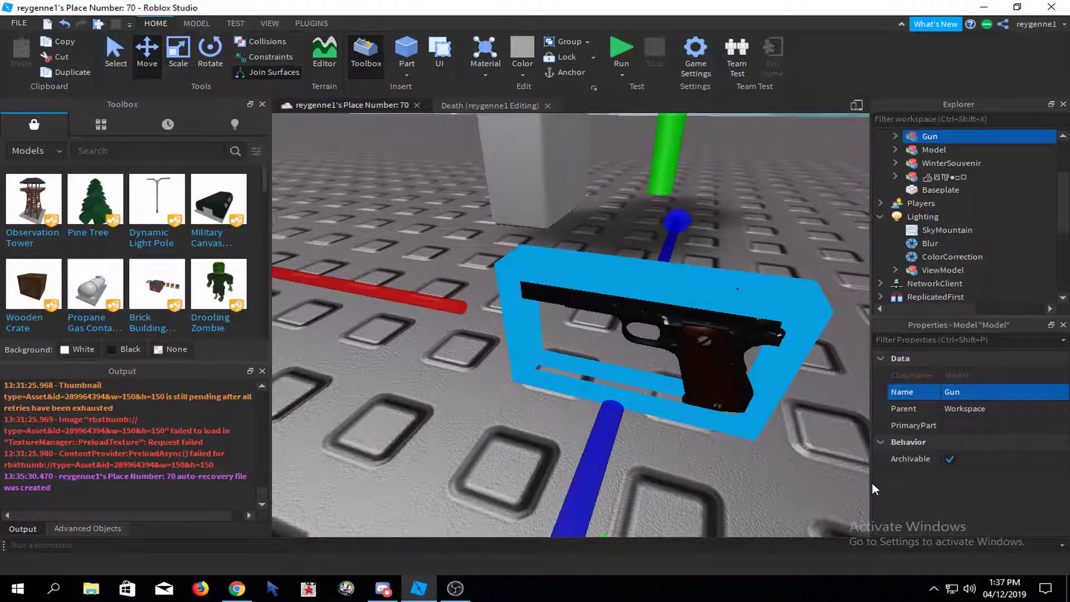
# - Rotate the Gun model about its vertical axis
pyautogui.scroll(-2, 647, 308)
pyautogui.moveTo(647, 308); pyautogui.dragTo(684, 255, button='right')
pyautogui.hotkey('ctrl', '4')
pyautogui.scroll(-2, 647, 309)
pyautogui.moveTo(585, 248); pyautogui.dragTo(614, 377)
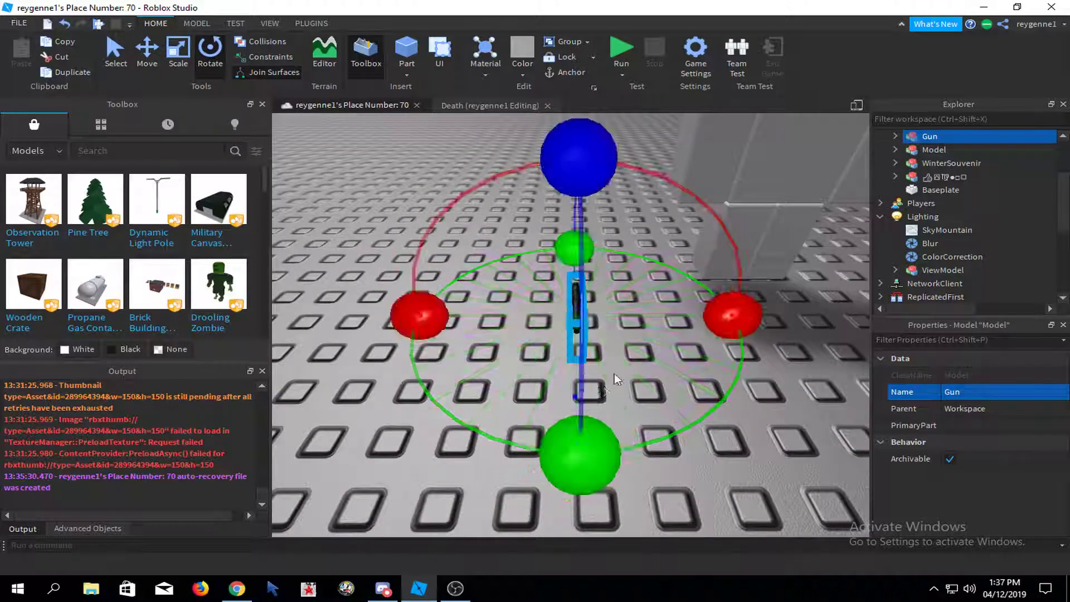
# - Insert a Decal into the dummy's Head and rename it as face
pyautogui.scroll(3, 611, 320)
pyautogui.moveTo(614, 377); pyautogui.dragTo(602, 257, button='right')
pyautogui.click(615, 239)
pyautogui.click(602, 258)
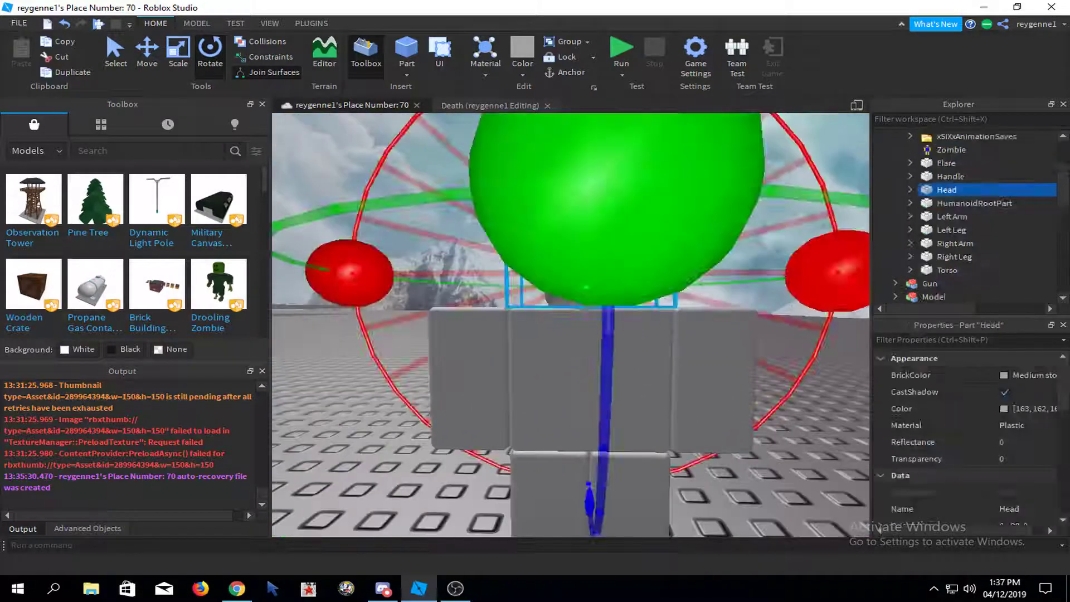
pyautogui.rightClick(941, 191)
pyautogui.moveTo(948, 435)
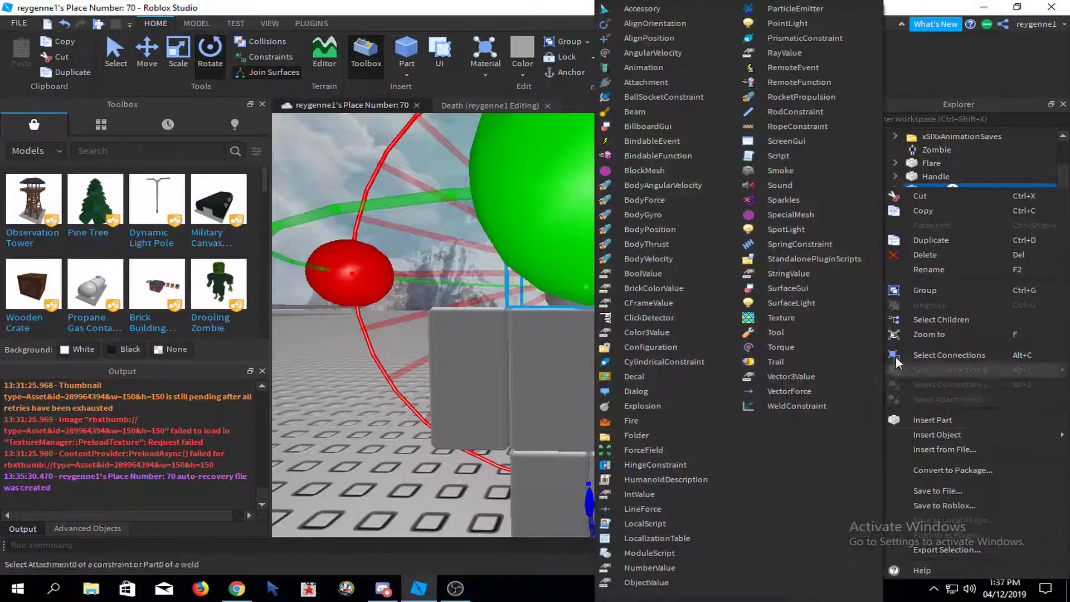
pyautogui.click(668, 378)
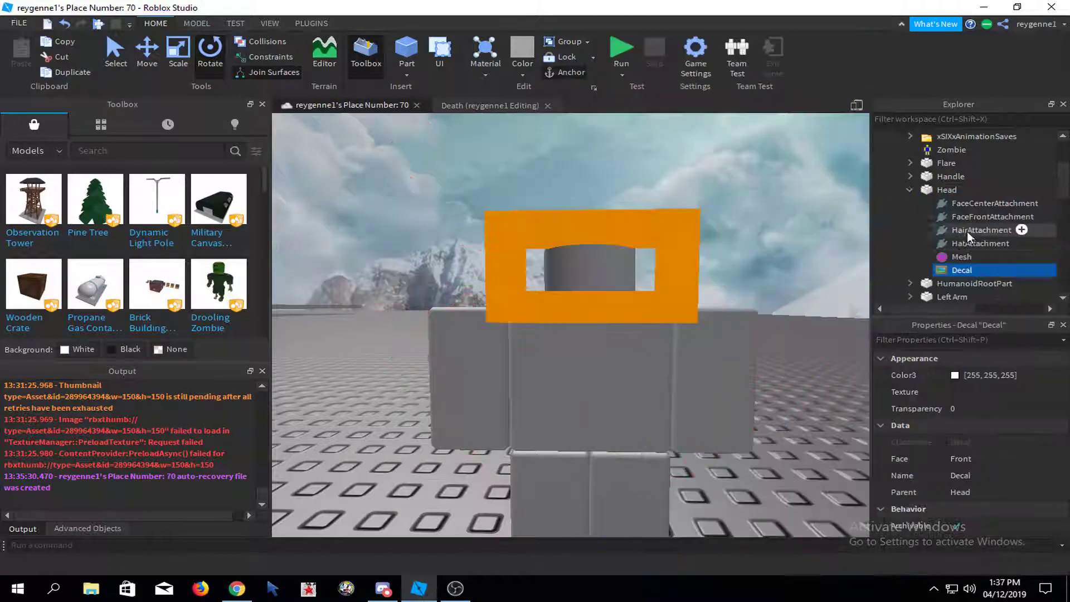
pyautogui.click(978, 462)
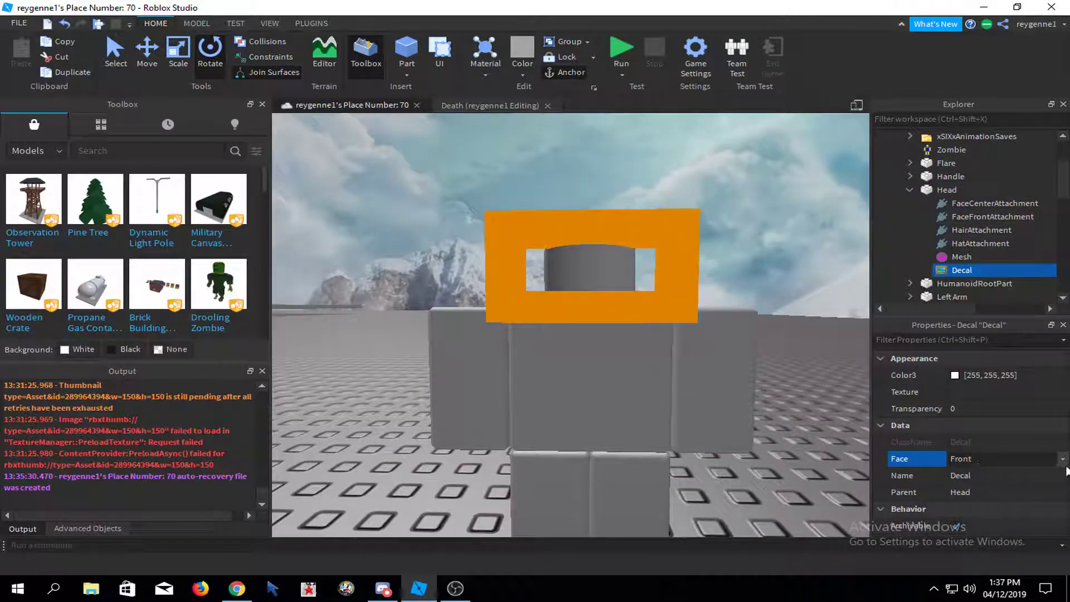
pyautogui.click(1004, 475)
pyautogui.write('Face')
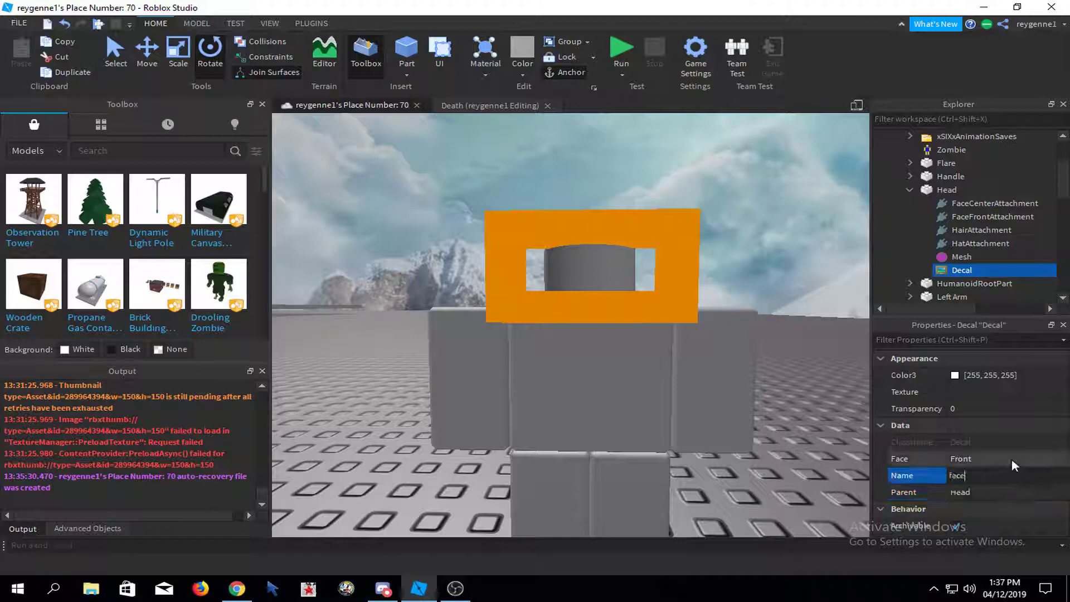
# - Set the face decal's texture to rbxasset://textures/face.png, correcting the mistyped path
pyautogui.click(984, 397)
pyautogui.write('rb')
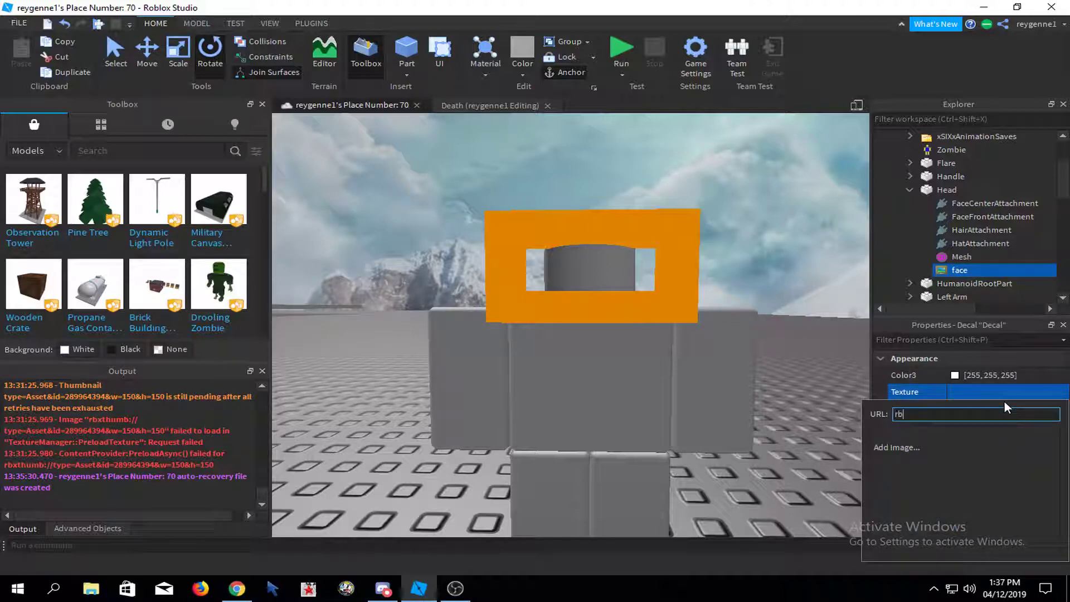
pyautogui.write('xasset://id/textures/face.png')
pyautogui.press('Return')
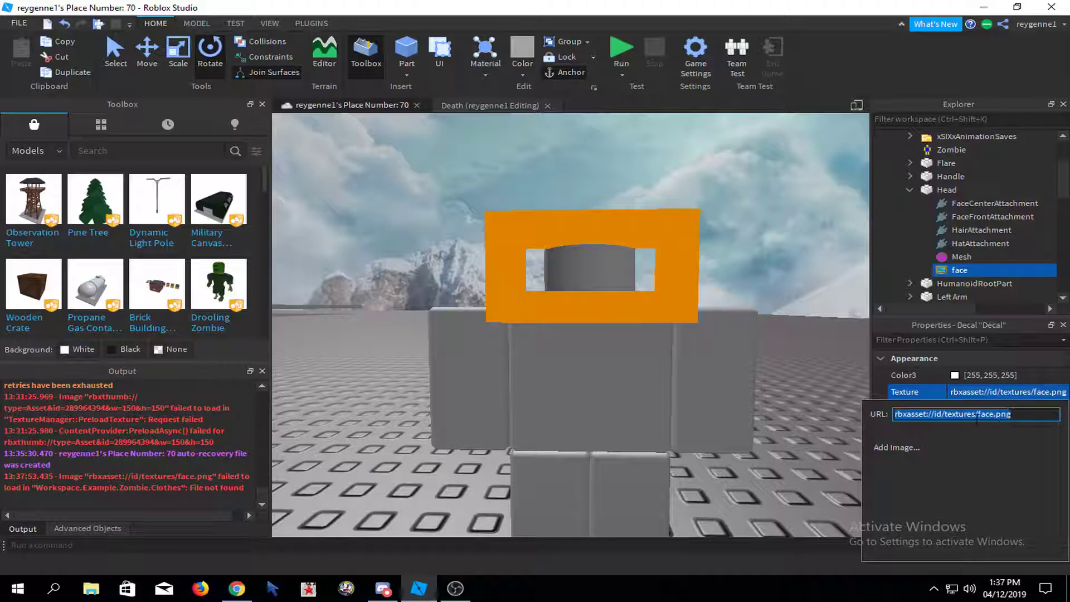
pyautogui.click(976, 415)
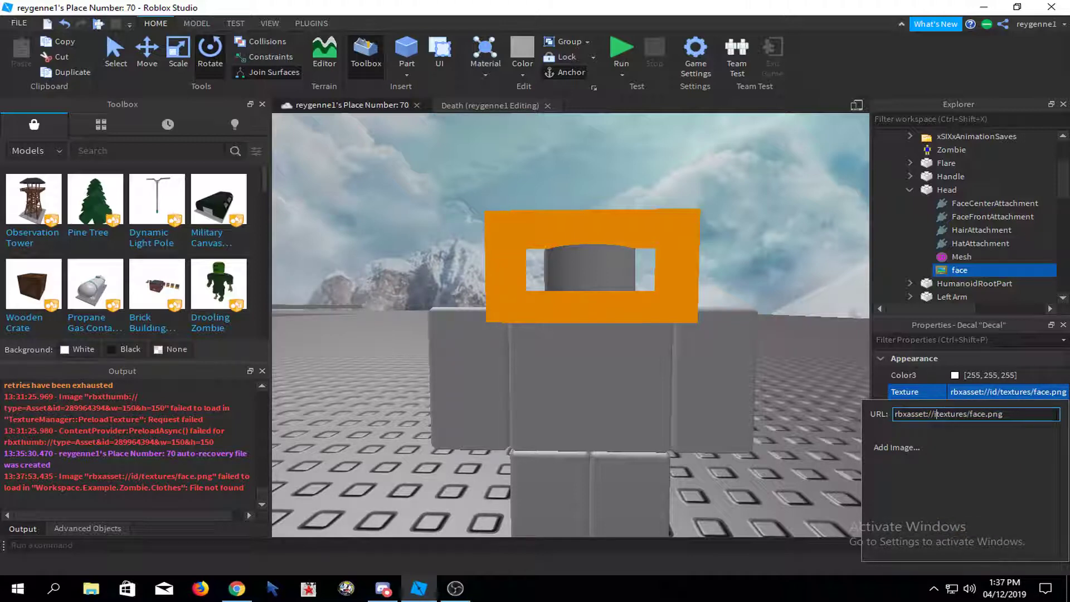
pyautogui.press('Return')
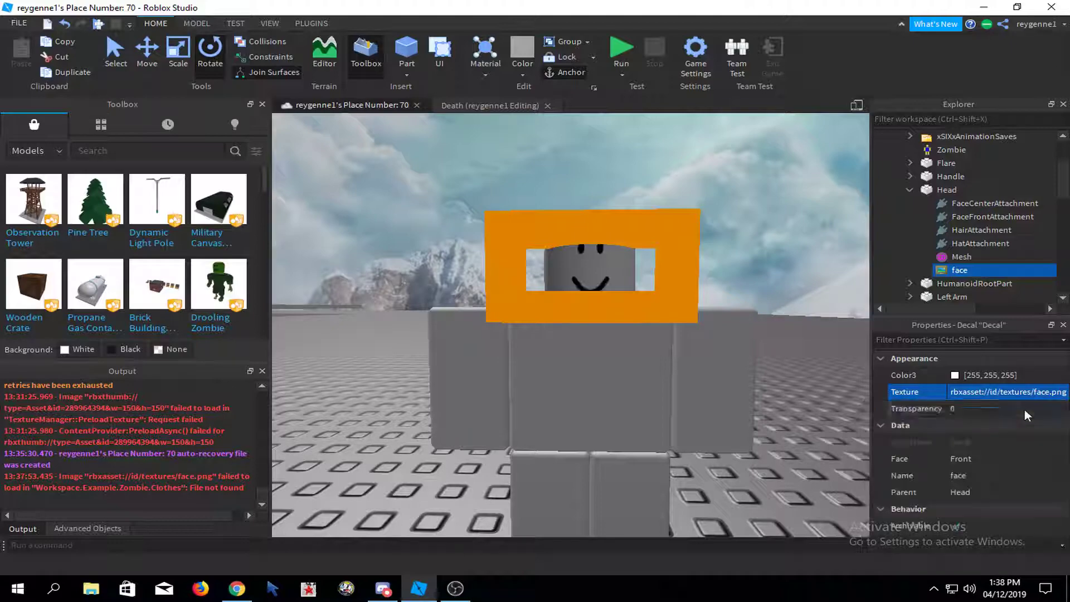
pyautogui.scroll(-4, 645, 313)
pyautogui.moveTo(623, 314); pyautogui.dragTo(645, 287)
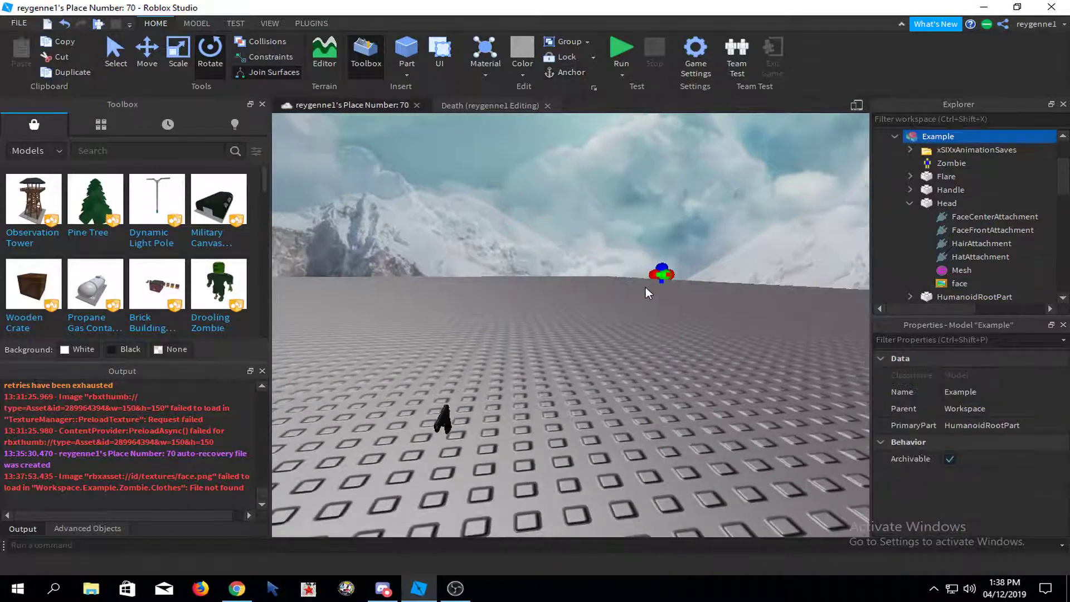
pyautogui.hotkey('ctrl', 'z')
# - Place the Gun model on top of the dummy's right arm, beside the head
pyautogui.click(740, 269)
pyautogui.scroll(3, 741, 273)
pyautogui.moveTo(437, 359); pyautogui.dragTo(583, 253)
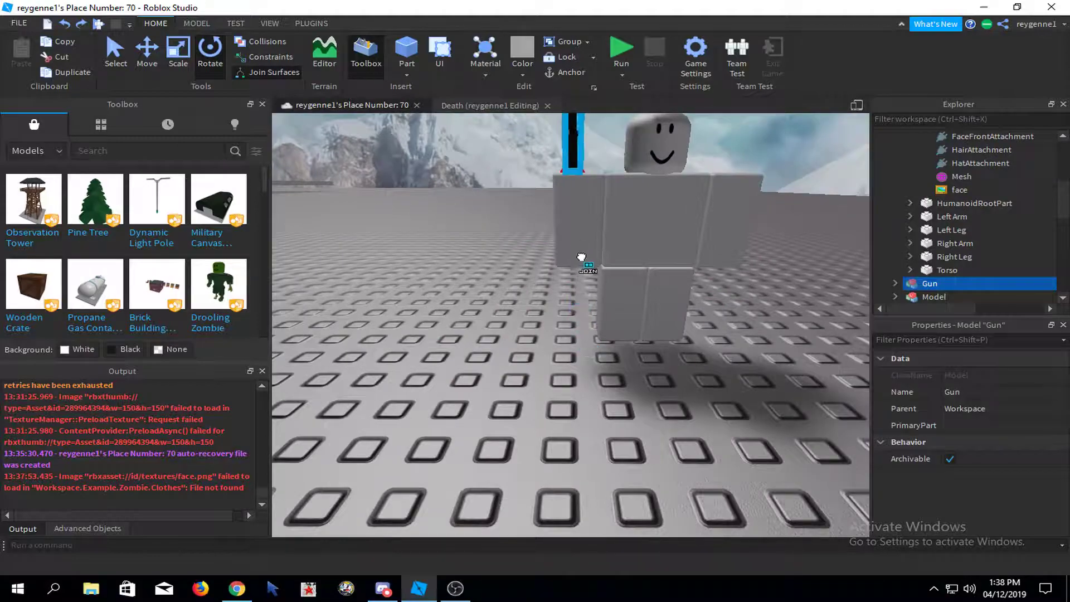
pyautogui.moveTo(583, 253); pyautogui.dragTo(585, 253, button='right')
pyautogui.scroll(-3, 585, 253)
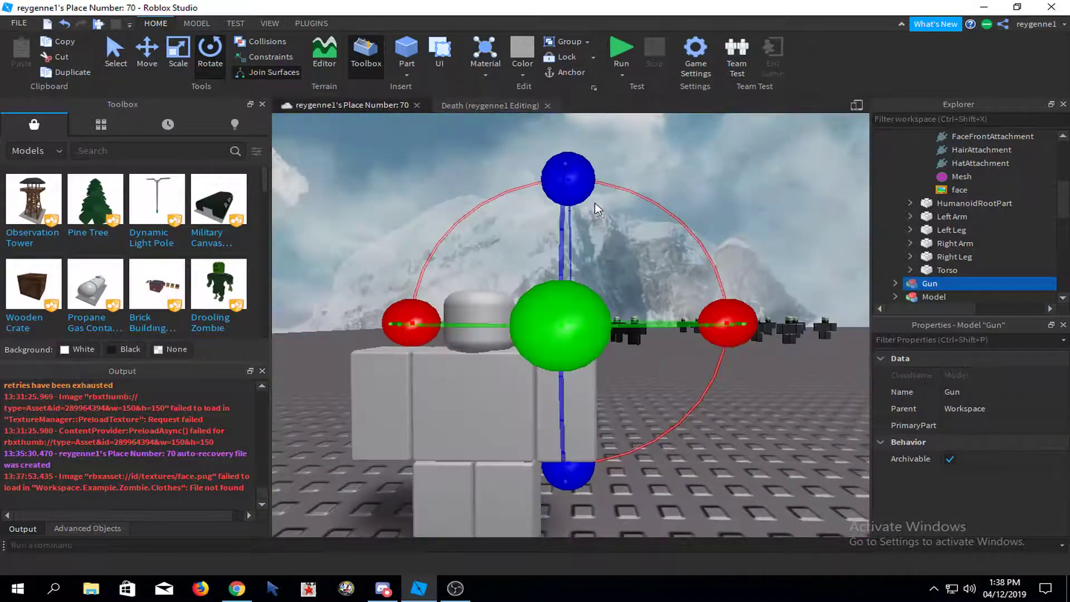
# - Shift the Gun model sideways to line it up with the dummy's right arm
pyautogui.scroll(4, 592, 202)
pyautogui.scroll(-3, 381, 205)
pyautogui.click(154, 72)
pyautogui.moveTo(677, 265); pyautogui.dragTo(678, 268, button='right')
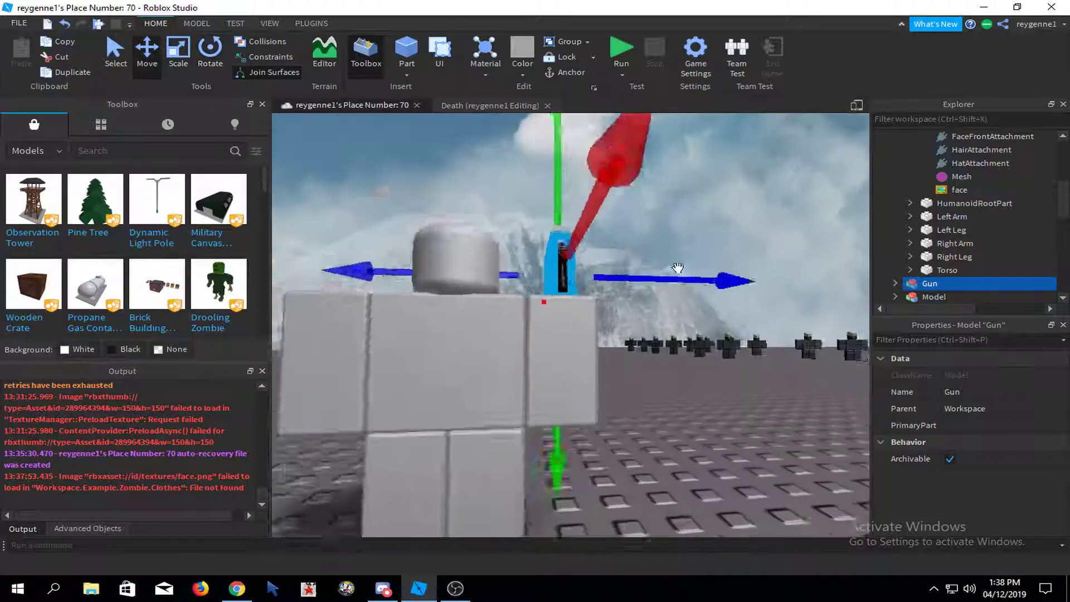
pyautogui.scroll(2, 679, 267)
pyautogui.moveTo(708, 260); pyautogui.dragTo(682, 257)
pyautogui.moveTo(682, 257); pyautogui.dragTo(685, 256, button='right')
# - Rotate the Gun model so its barrel points straight down
pyautogui.click(178, 53)
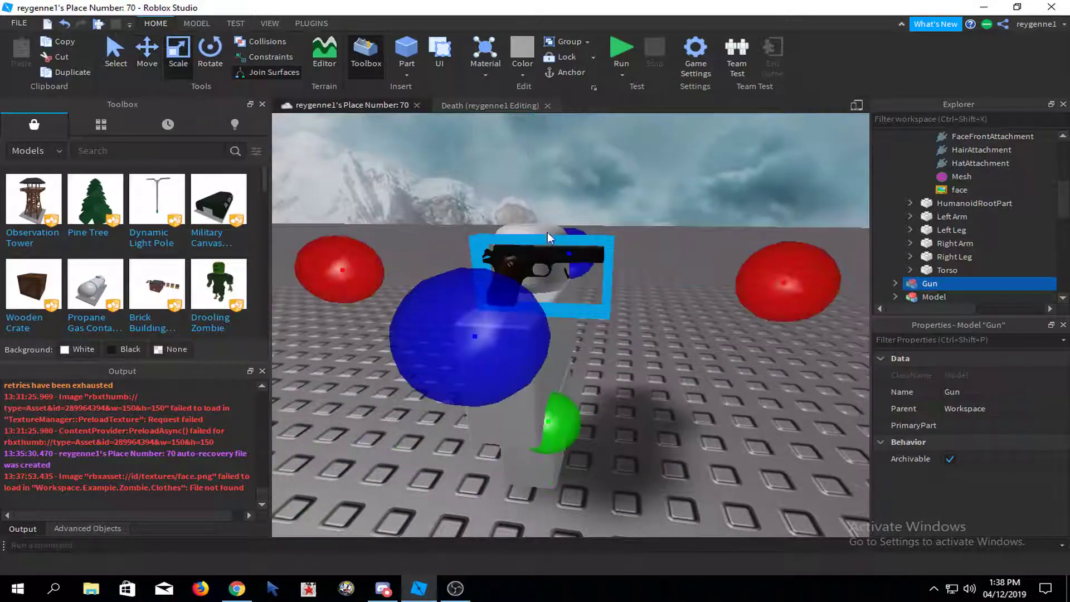
pyautogui.click(210, 53)
pyautogui.scroll(-2, 831, 295)
pyautogui.moveTo(547, 144); pyautogui.dragTo(540, 430)
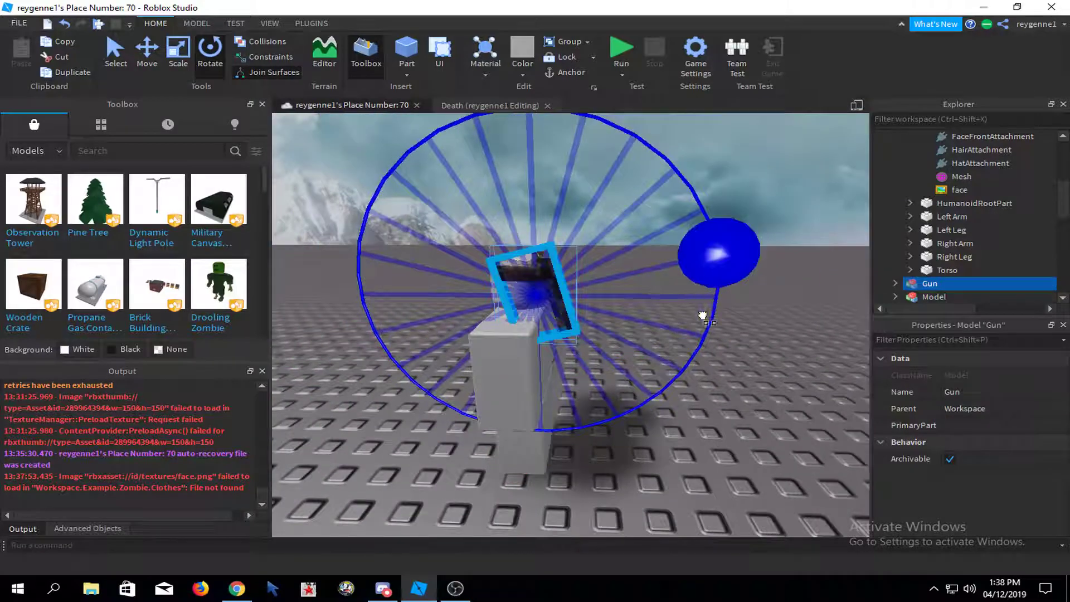
# - Lower the Gun model along the vertical axis towards the dummy's right hand
pyautogui.hotkey('ctrl', '2')
pyautogui.moveTo(598, 144); pyautogui.dragTo(599, 141, button='right')
pyautogui.moveTo(555, 184); pyautogui.dragTo(562, 320)
pyautogui.press('f')
pyautogui.scroll(-2, 557, 302)
pyautogui.moveTo(557, 302); pyautogui.dragTo(587, 148, button='right')
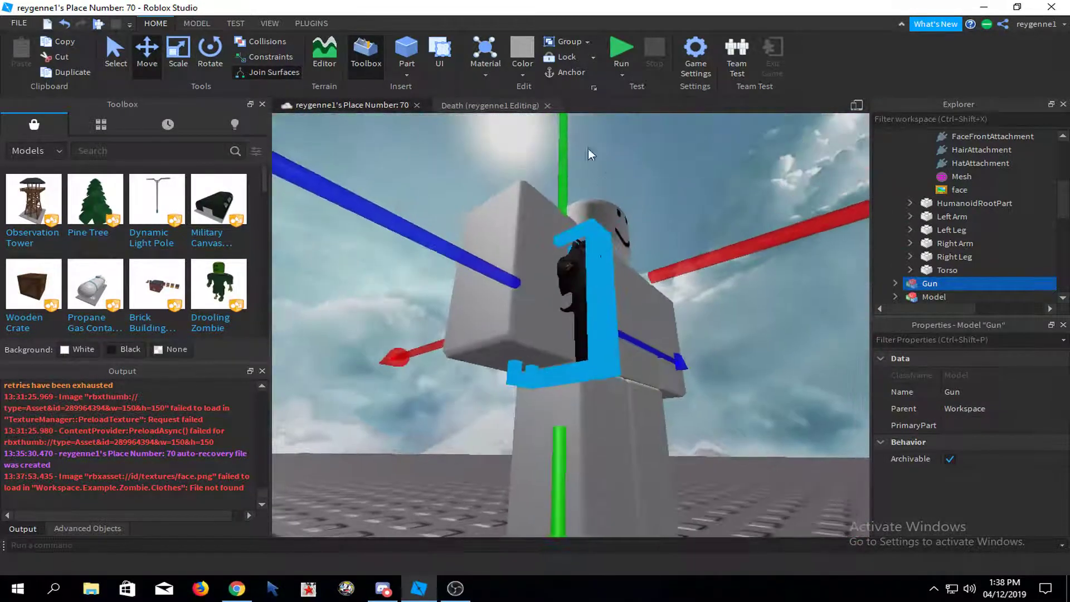
# - Fine-tune the Gun model's height and depth so the grip sits at the end of the right arm, and check it from the front
pyautogui.moveTo(564, 137); pyautogui.dragTo(565, 199)
pyautogui.scroll(2, 566, 197)
pyautogui.moveTo(597, 249); pyautogui.dragTo(596, 245, button='right')
pyautogui.moveTo(542, 172); pyautogui.dragTo(542, 136)
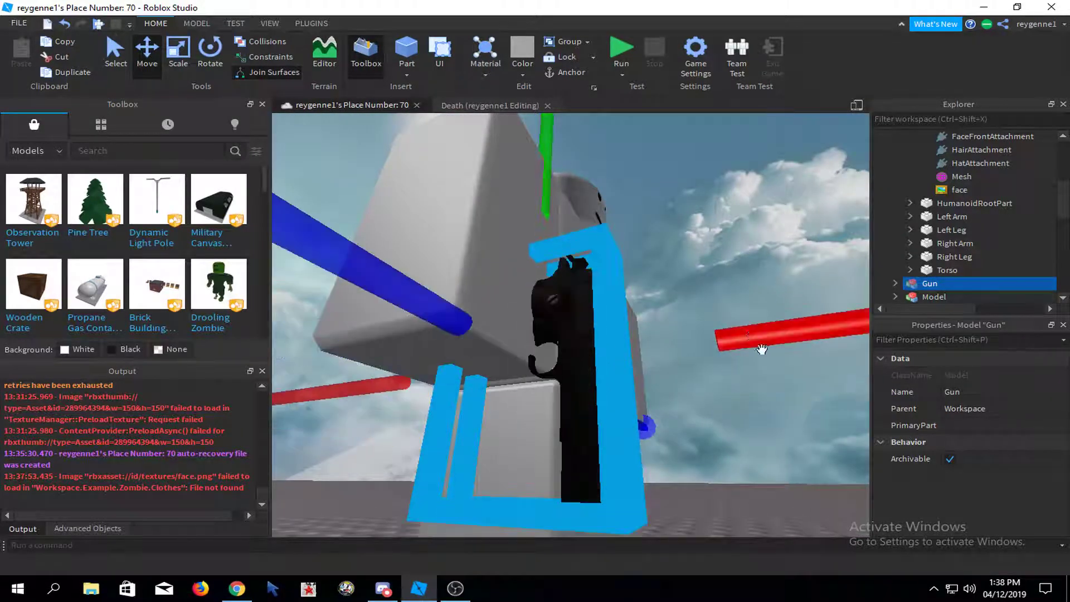
pyautogui.moveTo(762, 347); pyautogui.dragTo(741, 354)
pyautogui.click(730, 208)
pyautogui.moveTo(714, 203); pyautogui.dragTo(724, 206, button='right')
pyautogui.scroll(-1, 558, 309)
pyautogui.click(553, 304)
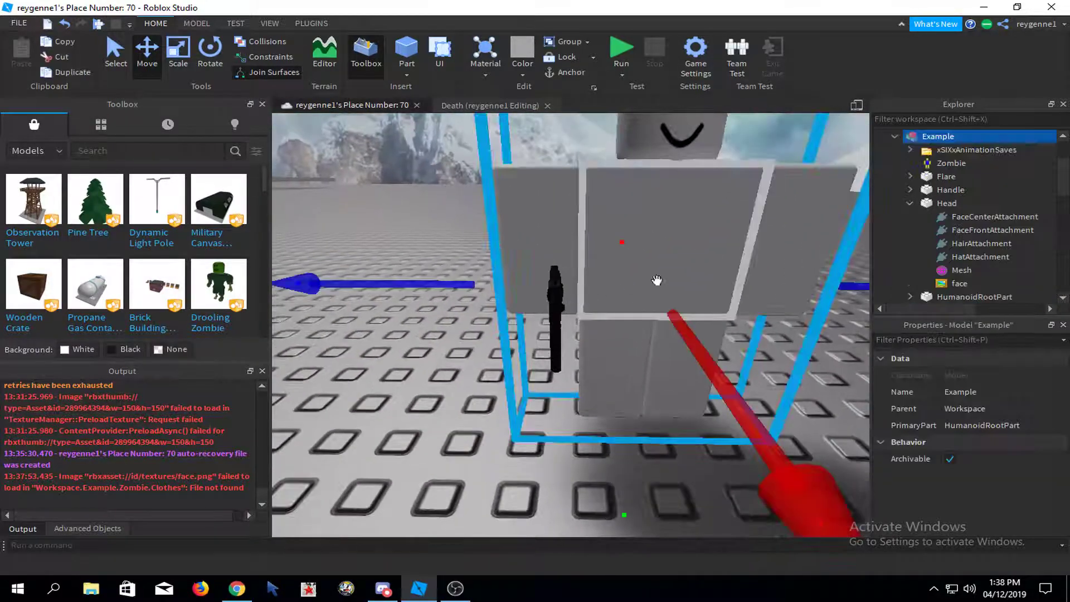
pyautogui.press('f')
pyautogui.click(704, 390)
pyautogui.moveTo(704, 395); pyautogui.dragTo(704, 390, button='right')
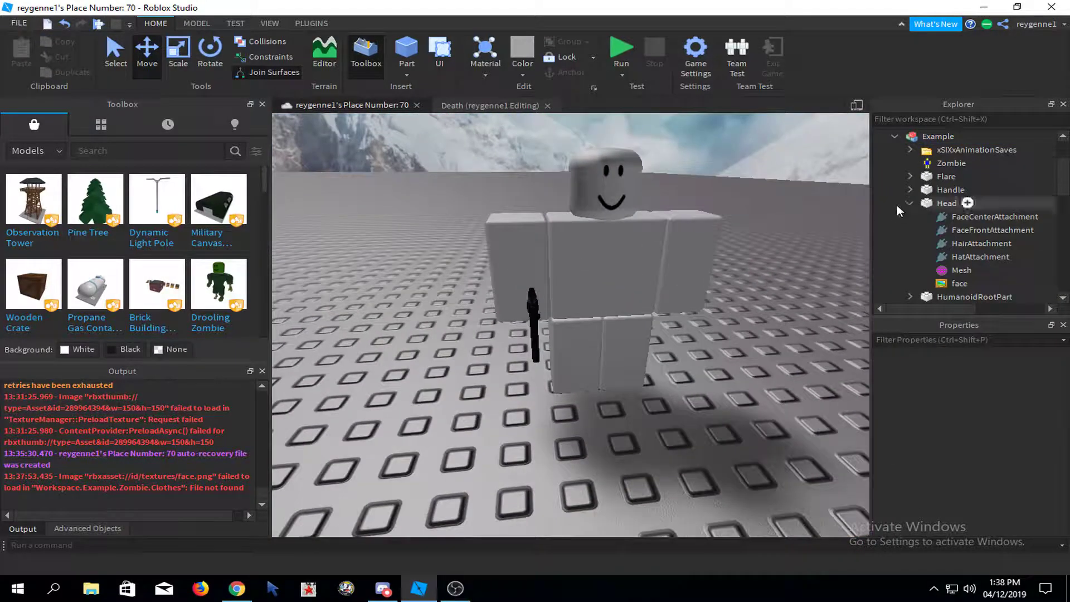
# - Collapse the Head and the Example model, and make the Gun model a child of Example
pyautogui.click(897, 203)
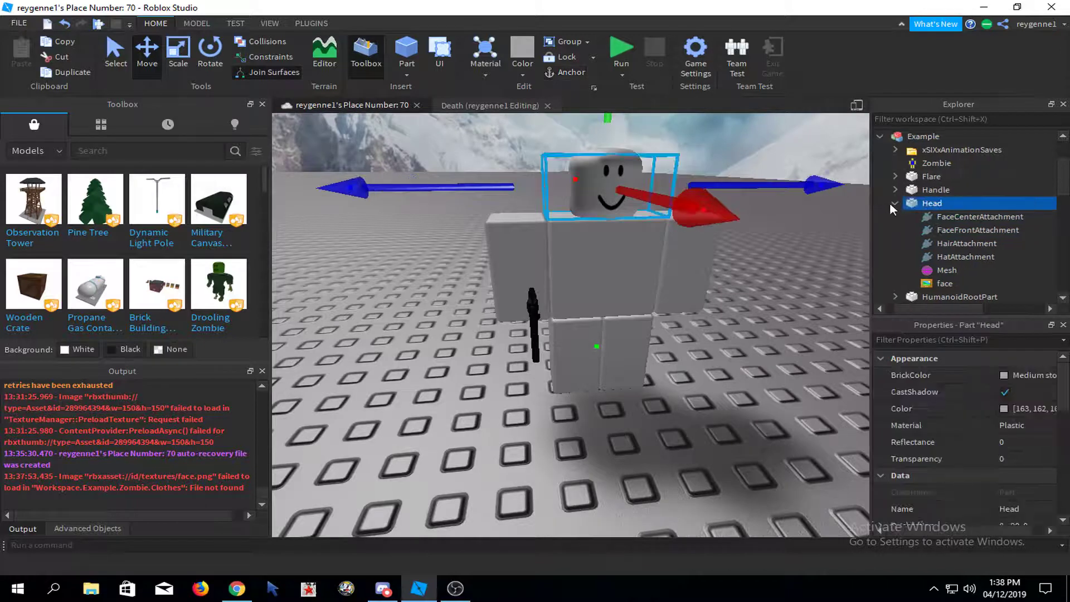
pyautogui.click(894, 202)
pyautogui.moveTo(936, 309); pyautogui.dragTo(858, 301)
pyautogui.scroll(1, 891, 201)
pyautogui.click(895, 177)
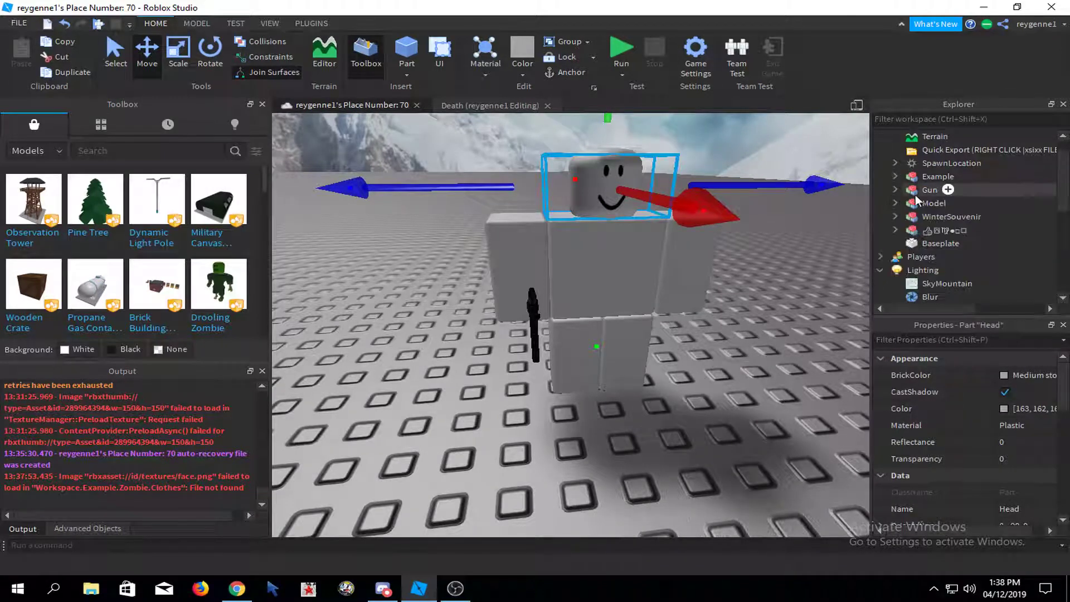
pyautogui.click(936, 176)
pyautogui.click(895, 176)
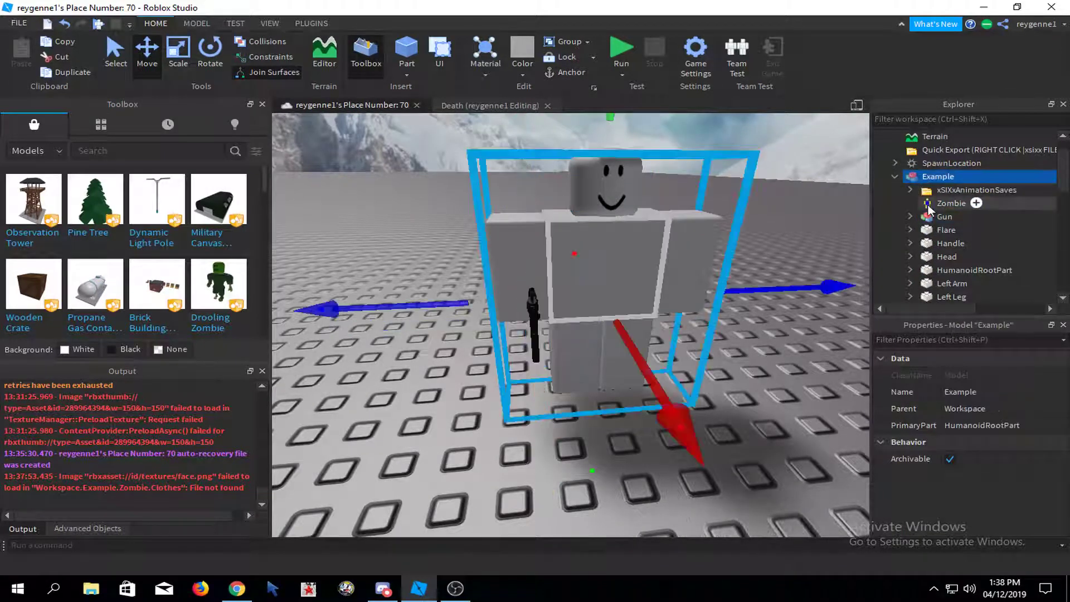
# - Ungroup the Gun model inside Example so its parts belong directly to the dummy
pyautogui.click(930, 216)
pyautogui.moveTo(671, 196); pyautogui.dragTo(737, 203, button='right')
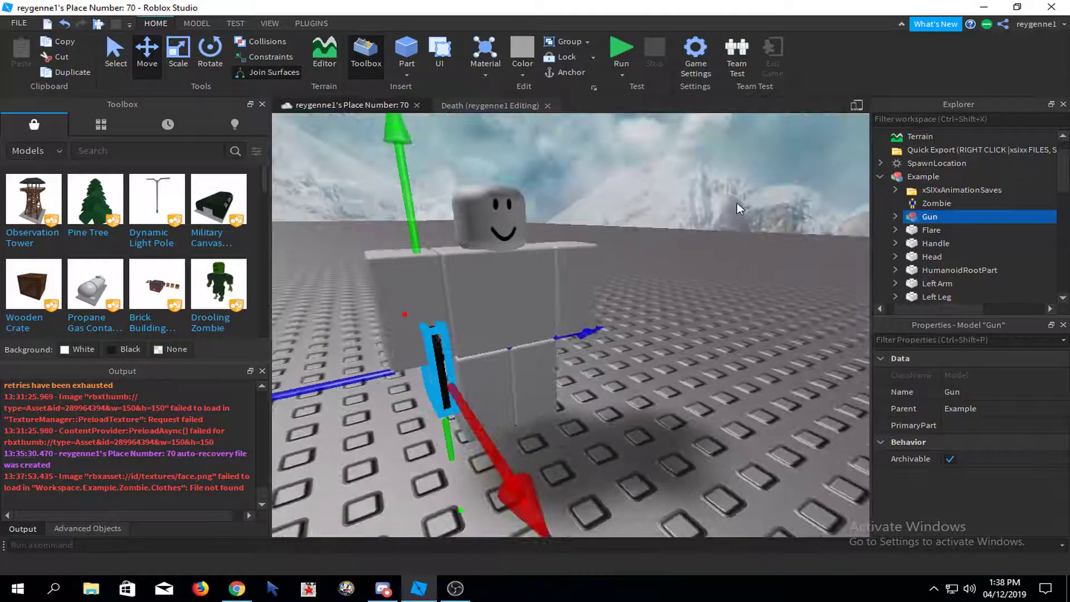
pyautogui.hotkey('ctrl', 'u')
pyautogui.click(767, 196)
# - Bind the pistol to the right arm of the Example dummy with Custom Character Creator, finish the edit and close the plugin
pyautogui.click(515, 257)
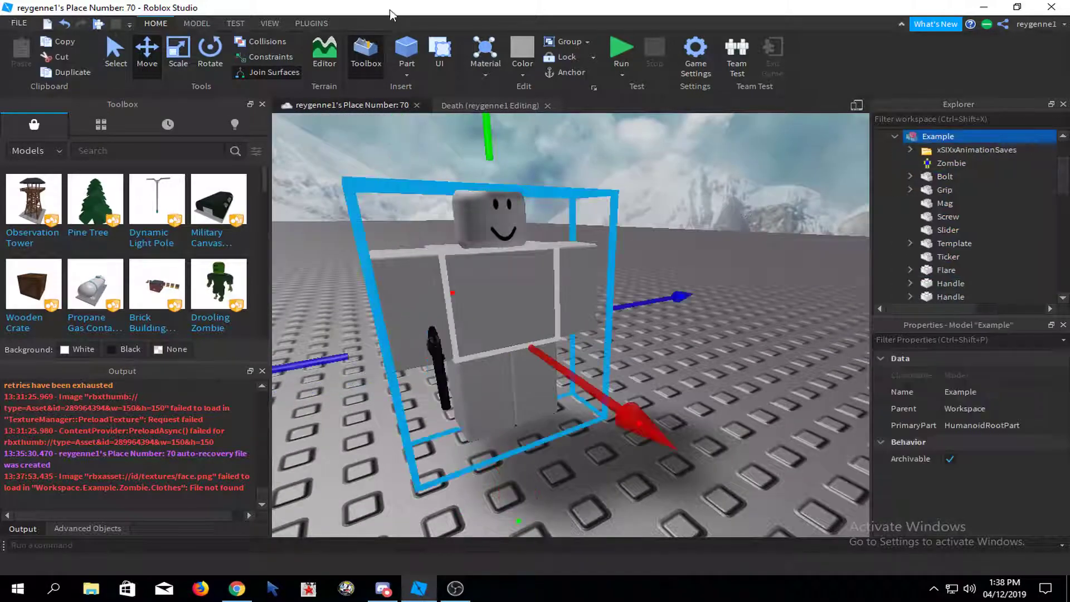
pyautogui.click(309, 23)
pyautogui.click(540, 68)
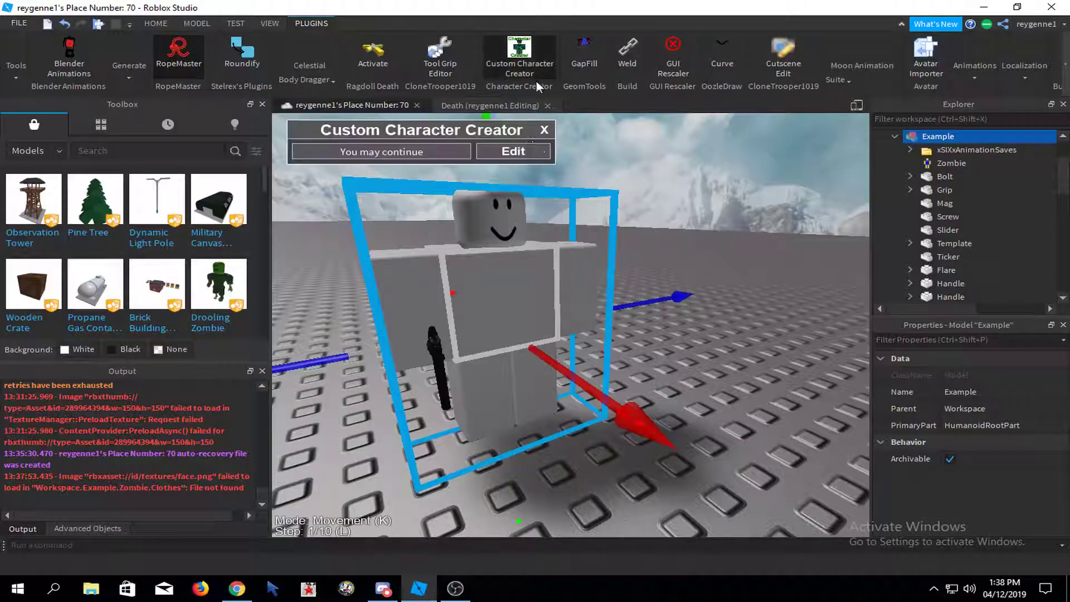
pyautogui.click(526, 152)
pyautogui.click(344, 154)
pyautogui.moveTo(554, 325); pyautogui.dragTo(550, 322, button='right')
pyautogui.click(552, 323)
pyautogui.scroll(3, 717, 313)
pyautogui.moveTo(718, 314); pyautogui.dragTo(521, 415, button='right')
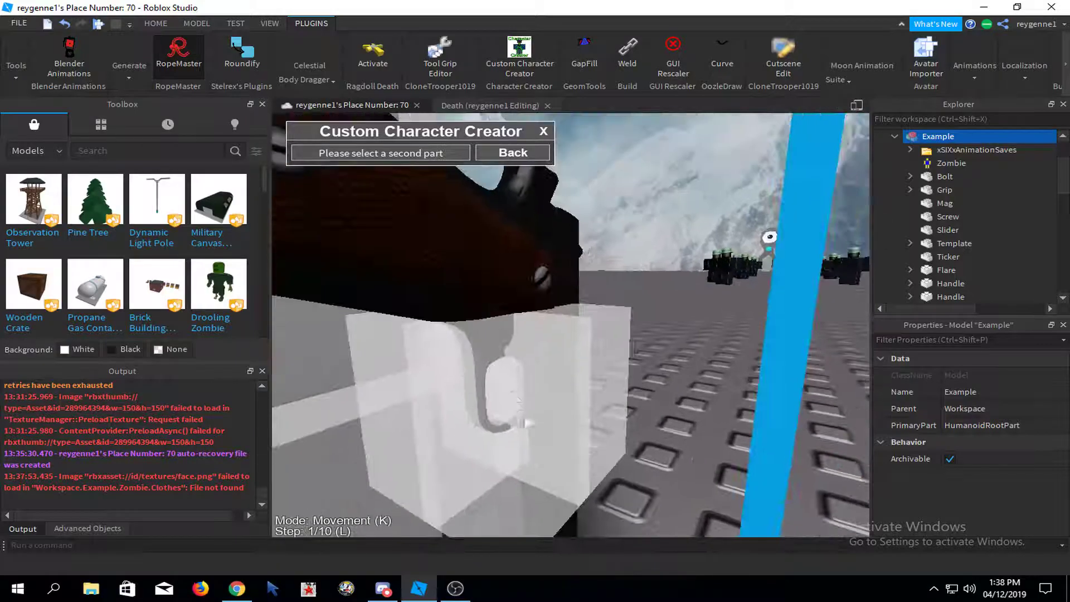
pyautogui.click(501, 388)
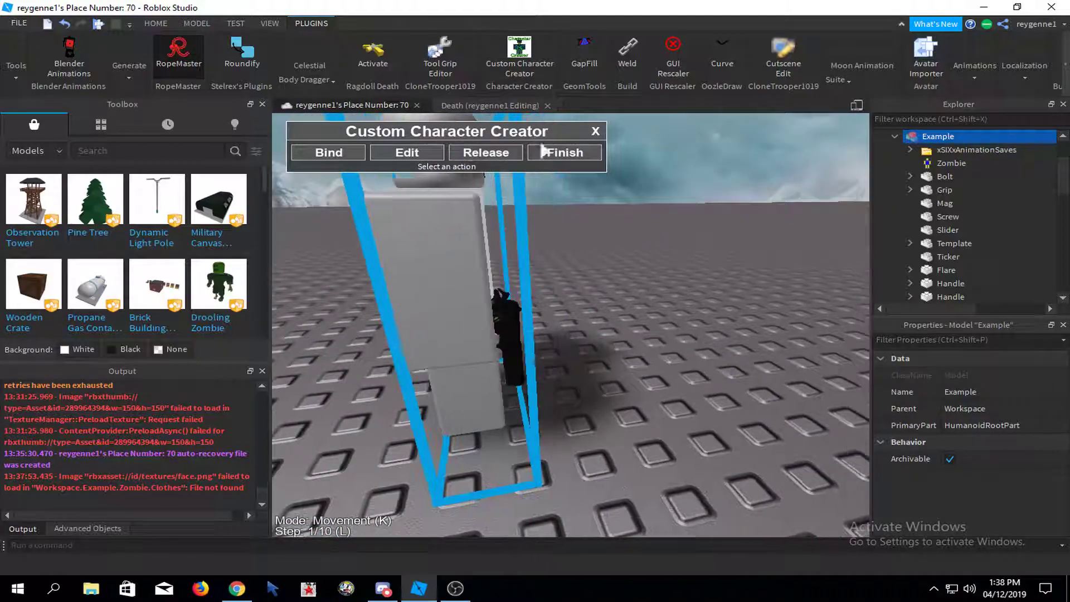
pyautogui.click(566, 149)
pyautogui.click(543, 131)
# - Collapse the Example model and rename it as RigGun
pyautogui.click(894, 136)
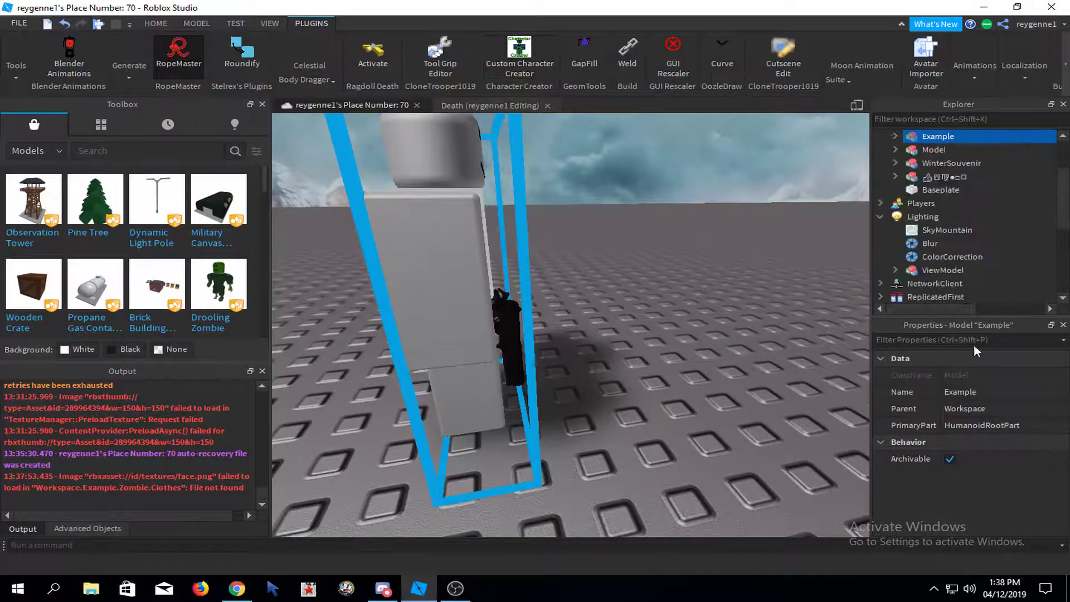
pyautogui.click(973, 394)
pyautogui.write('GunMAN')
pyautogui.press('Return')
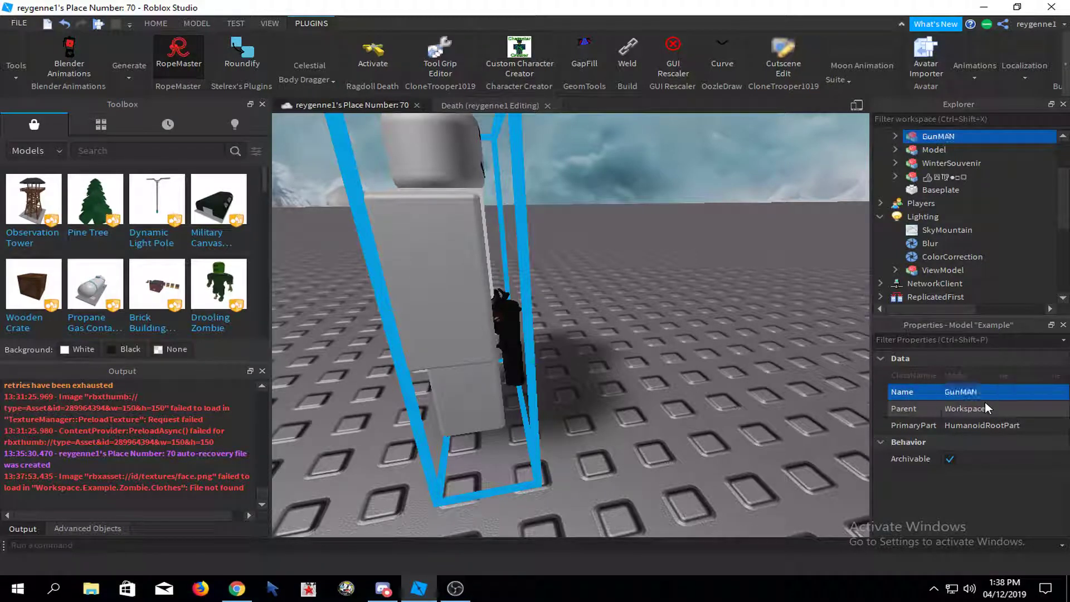
pyautogui.click(1013, 393)
pyautogui.write('Rig')
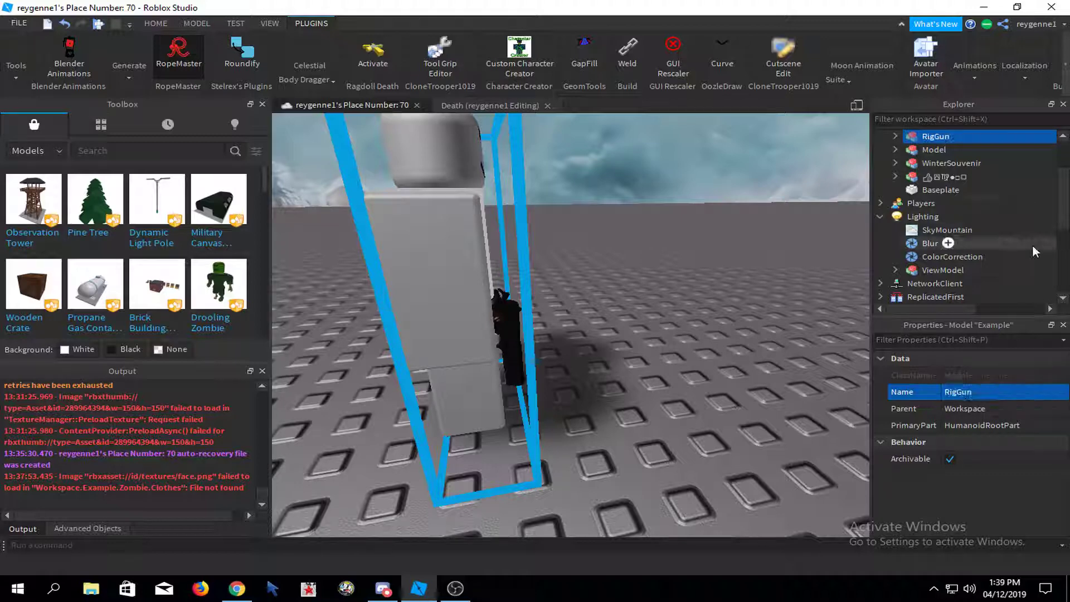
# - Start saving the RigGun model to Roblox and enter the description "Used for videos i make"
pyautogui.rightClick(937, 138)
pyautogui.click(952, 454)
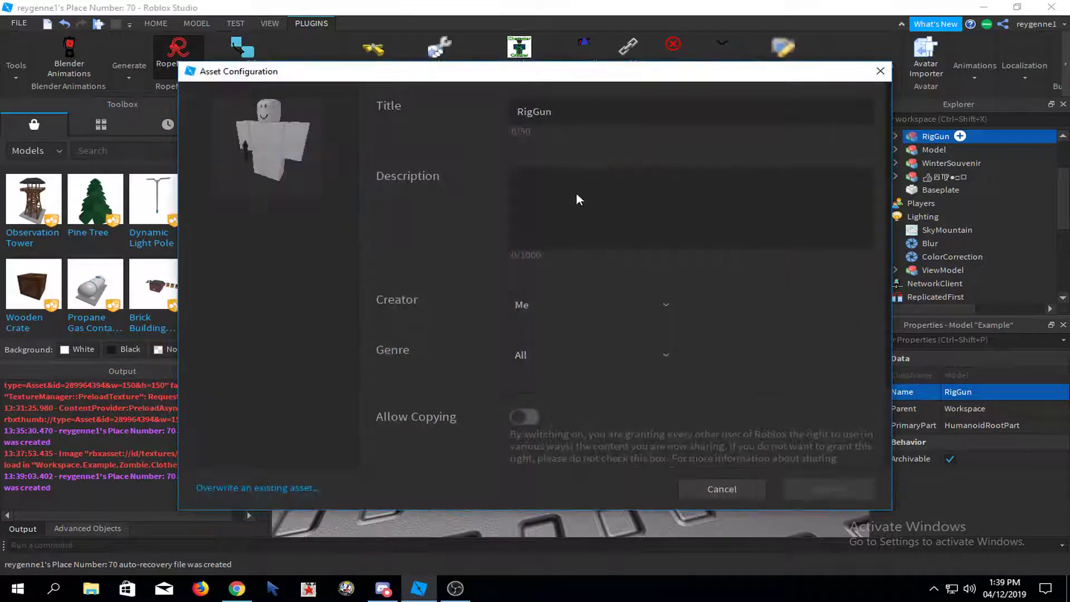
pyautogui.click(578, 195)
pyautogui.write('Used for ')
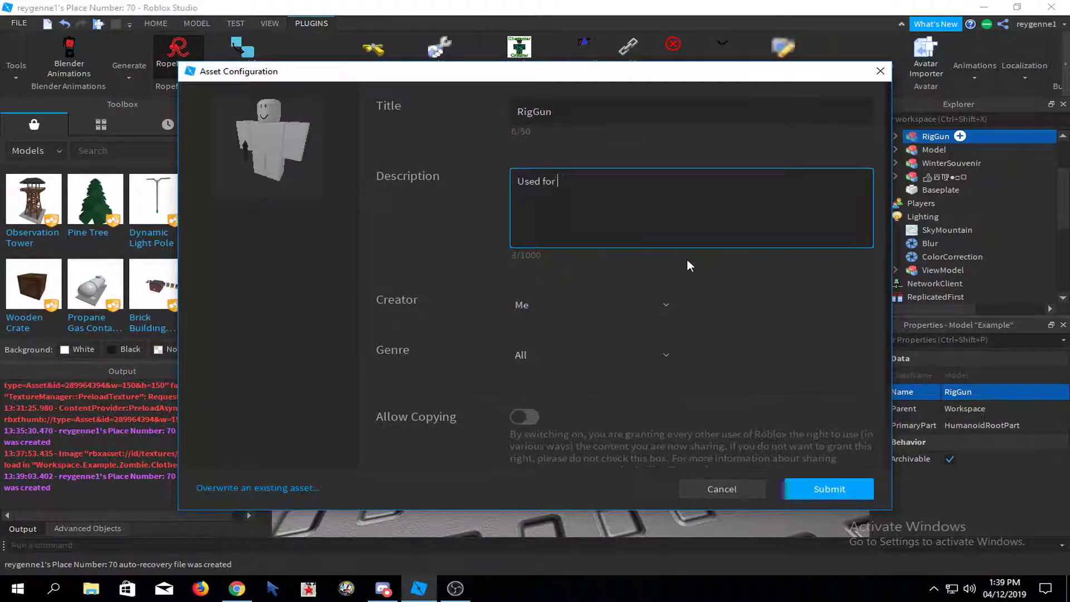
pyautogui.write('videos i make')
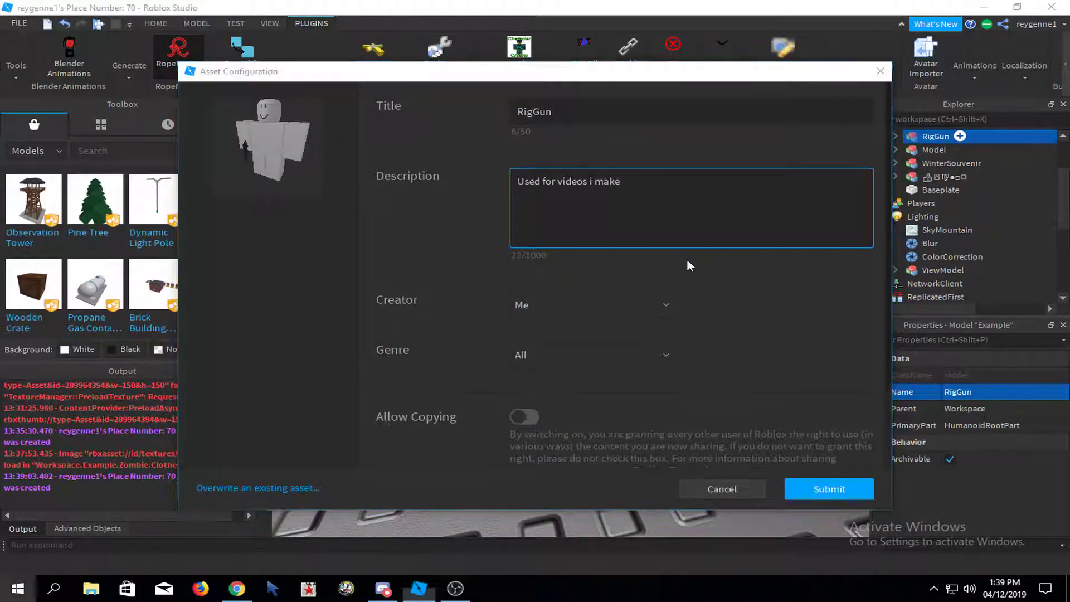
# - Extend the asset description to read "Used for videos i make or other for entertainment or work."
pyautogui.press('super')
pyautogui.click(777, 192)
pyautogui.write('or o')
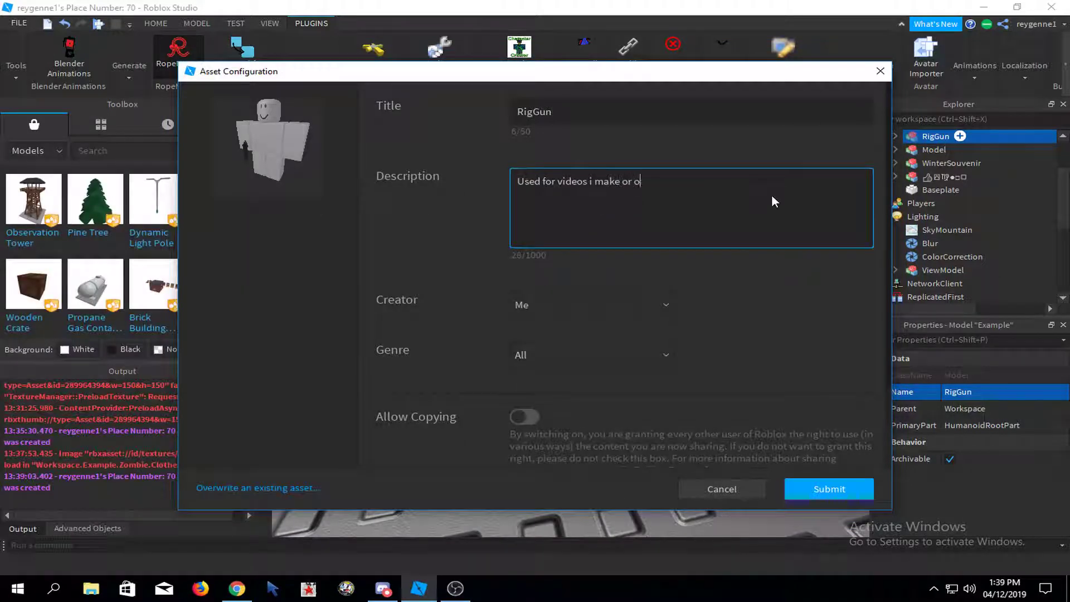
pyautogui.write('ther for entertaiment')
pyautogui.press('BackSpace')
pyautogui.press('BackSpace')
pyautogui.press('BackSpace')
pyautogui.press('BackSpace')
pyautogui.press('BackSpace')
pyautogui.write('nment ')
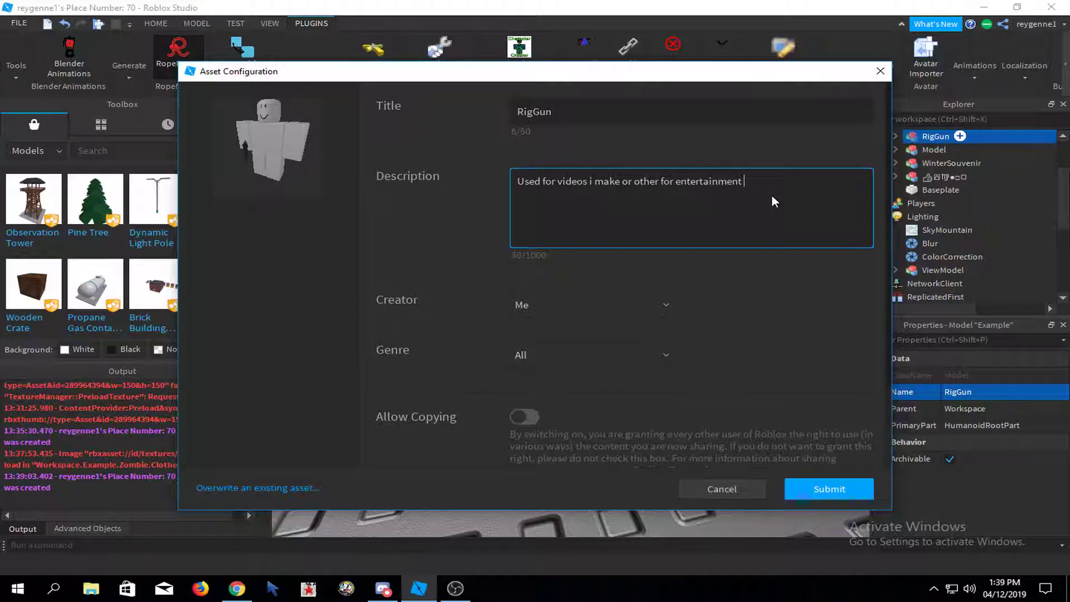
pyautogui.write('or work.')
# - Submit the RigGun asset with copying and comments allowed and close the asset configuration
pyautogui.scroll(-2, 544, 357)
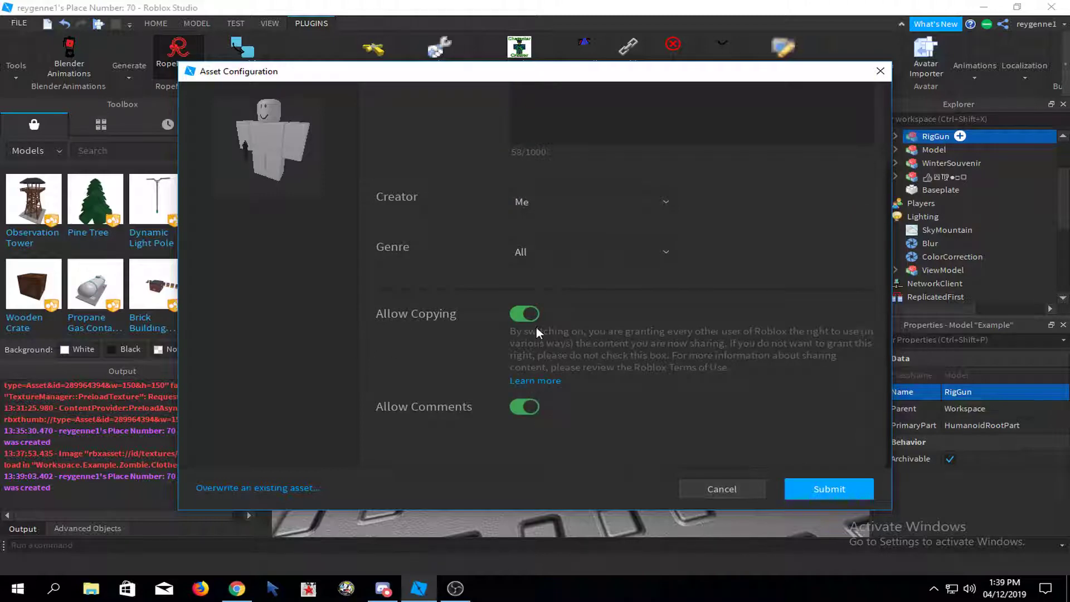
pyautogui.click(835, 497)
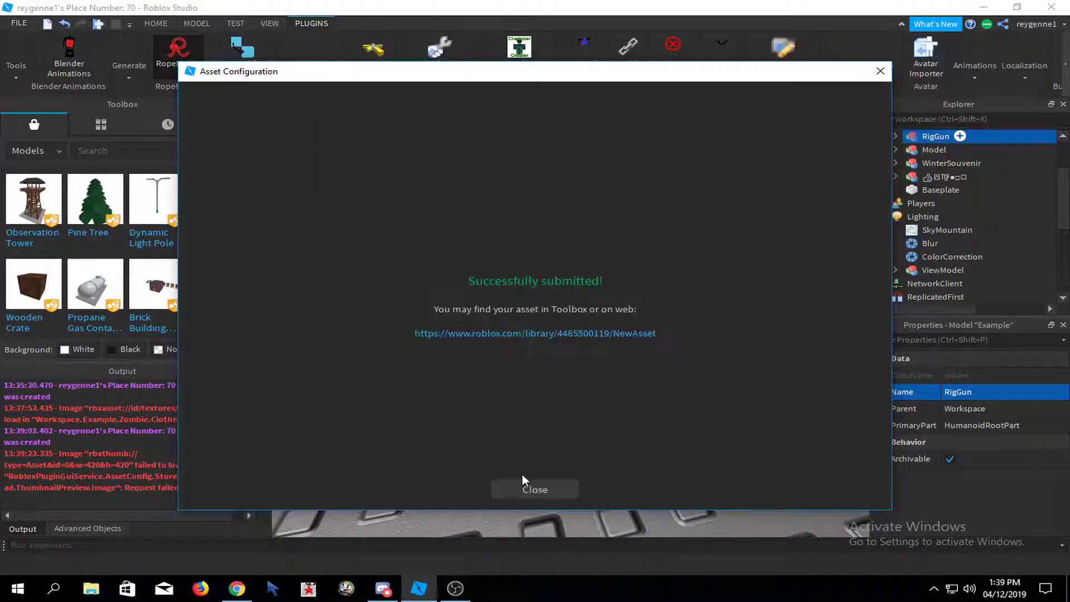
pyautogui.click(524, 485)
pyautogui.moveTo(554, 410); pyautogui.dragTo(770, 365, button='right')
pyautogui.click(147, 24)
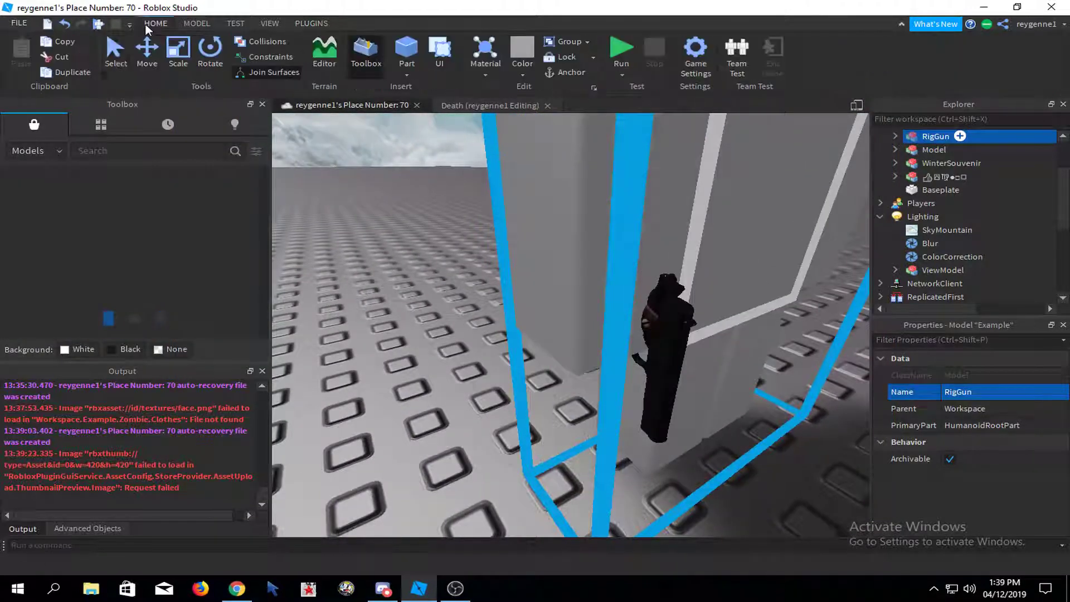
pyautogui.click(116, 53)
pyautogui.click(490, 368)
pyautogui.click(490, 368)
pyautogui.moveTo(490, 368); pyautogui.dragTo(601, 310, button='right')
pyautogui.click(600, 310)
pyautogui.moveTo(294, 12); pyautogui.dragTo(297, 14)
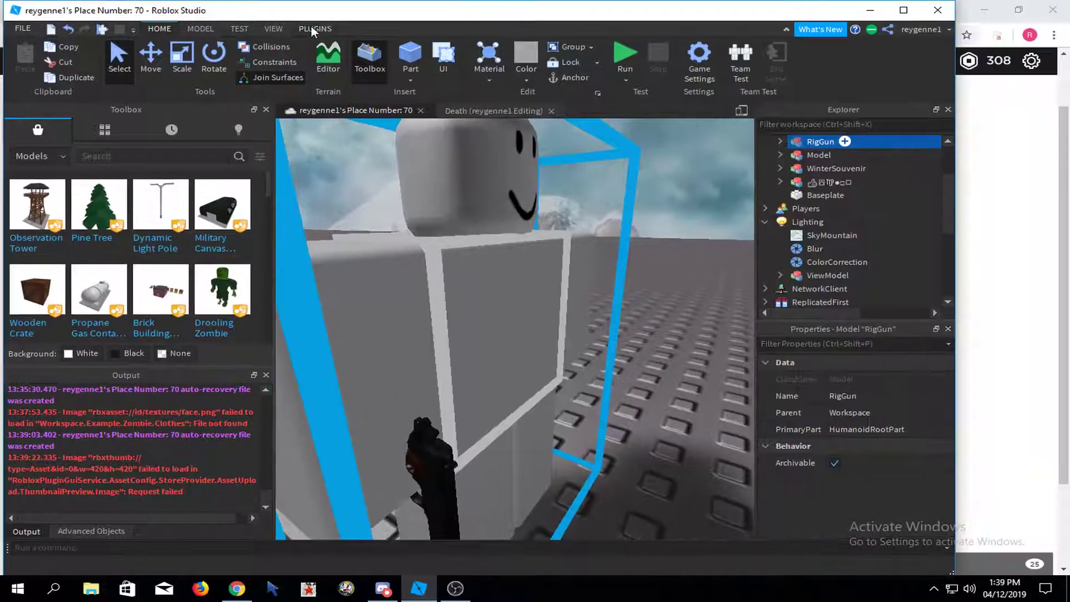
pyautogui.click(311, 26)
pyautogui.click(914, 9)
# - Anchor the HumanoidRootPart inside the RigGun model
pyautogui.click(148, 23)
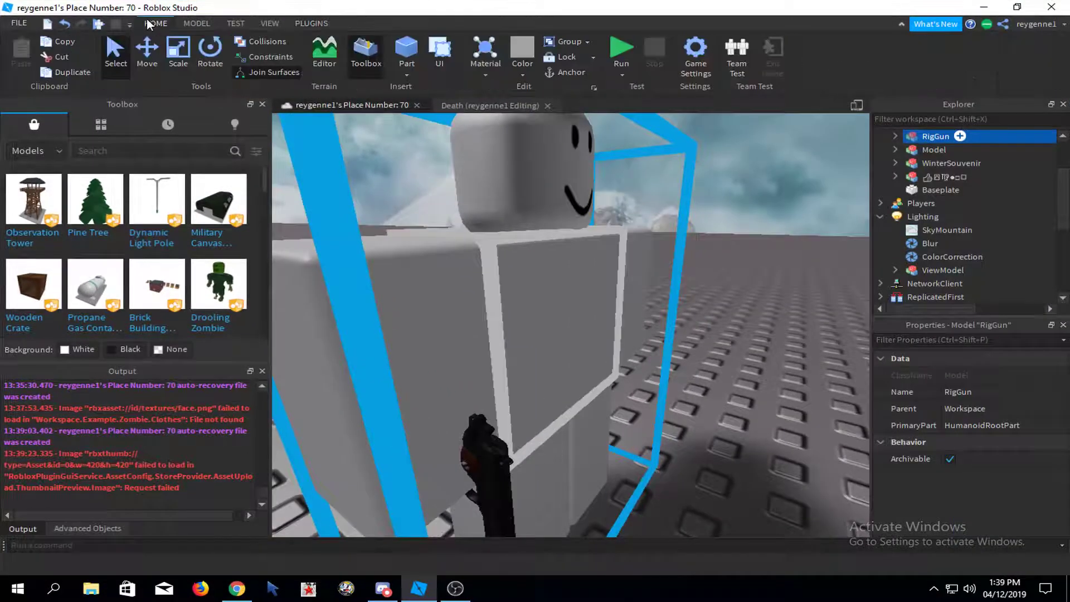
pyautogui.click(896, 136)
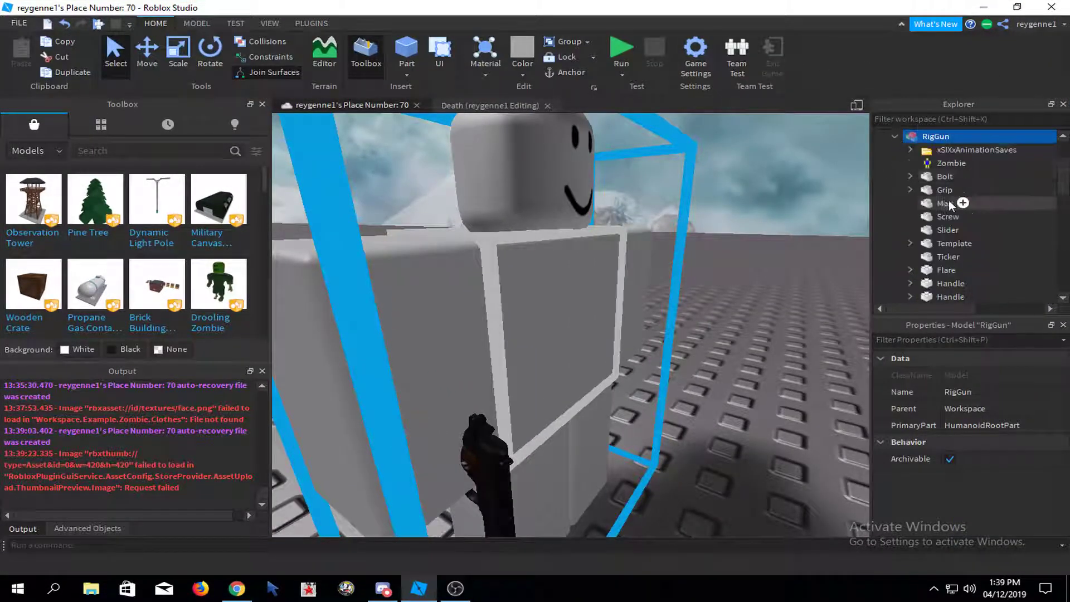
pyautogui.scroll(-1, 955, 207)
pyautogui.click(956, 205)
pyautogui.click(555, 69)
pyautogui.click(778, 217)
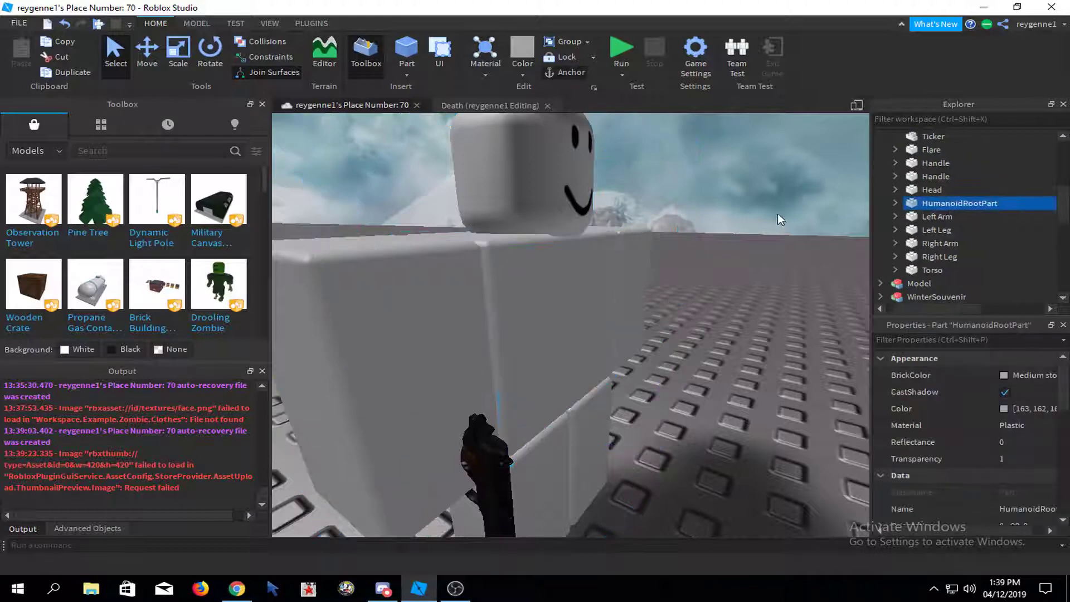
# - Open the RigGun model in Moon Animator with a new animation and minimize the Weld Edit window
pyautogui.scroll(2, 922, 212)
pyautogui.scroll(3, 927, 204)
pyautogui.click(936, 136)
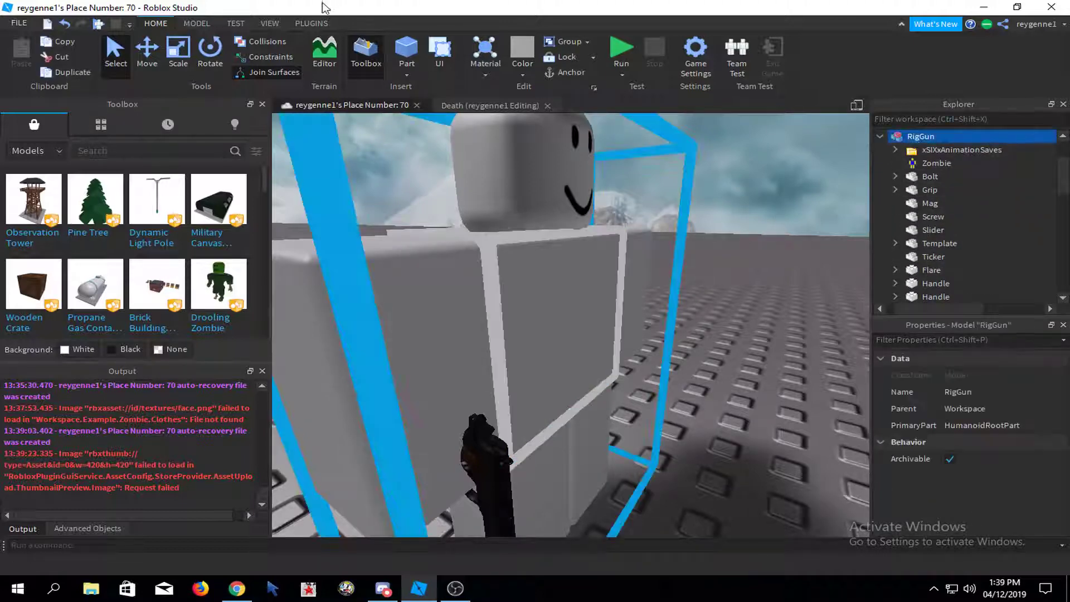
pyautogui.click(311, 24)
pyautogui.click(861, 70)
pyautogui.click(846, 115)
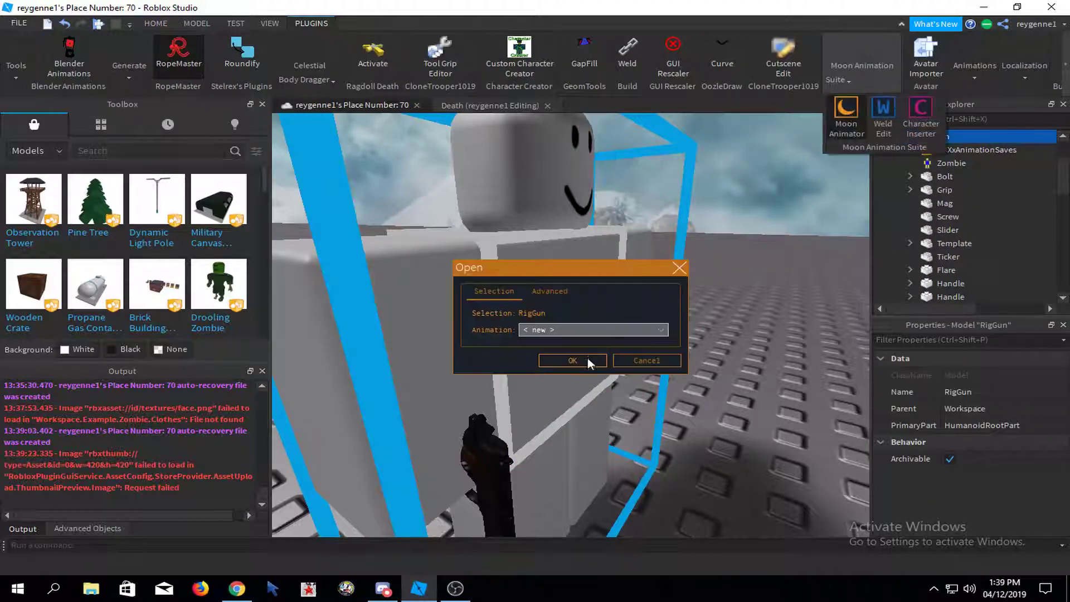
pyautogui.click(587, 360)
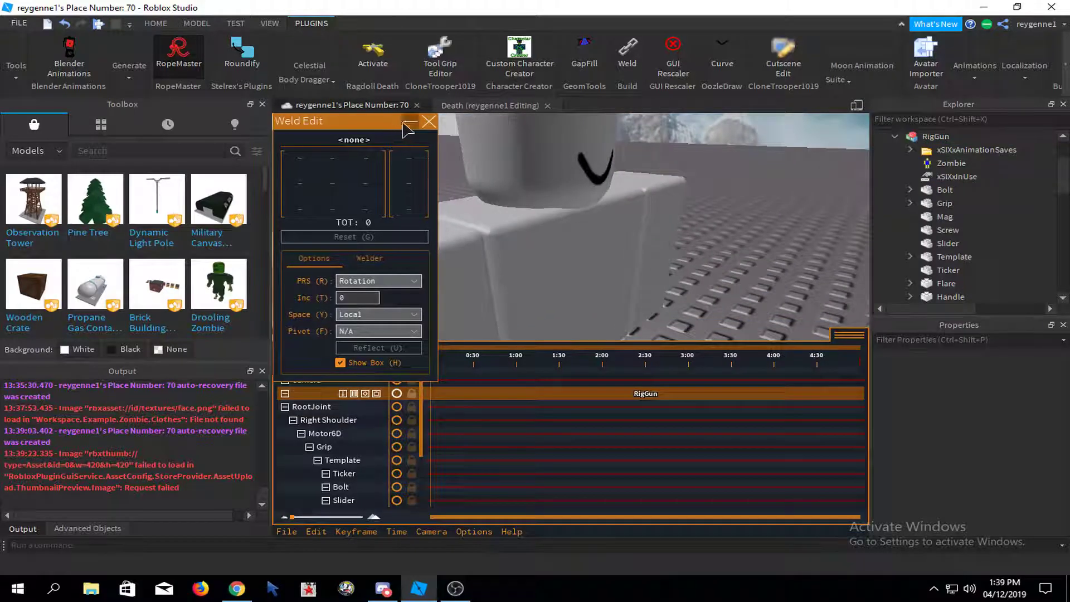
pyautogui.click(410, 122)
# - Test the rig's body joints by shifting the torso, both arms and the head in Moon Animator
pyautogui.moveTo(645, 232); pyautogui.dragTo(645, 232, button='right')
pyautogui.scroll(-1, 531, 305)
pyautogui.click(599, 276)
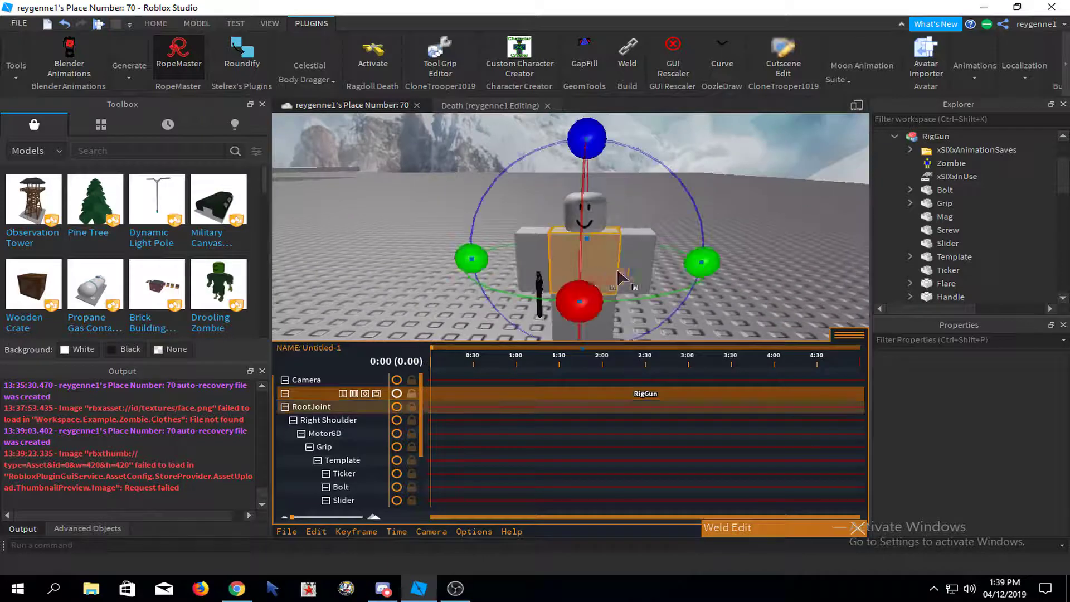
pyautogui.press('r')
pyautogui.click(652, 262)
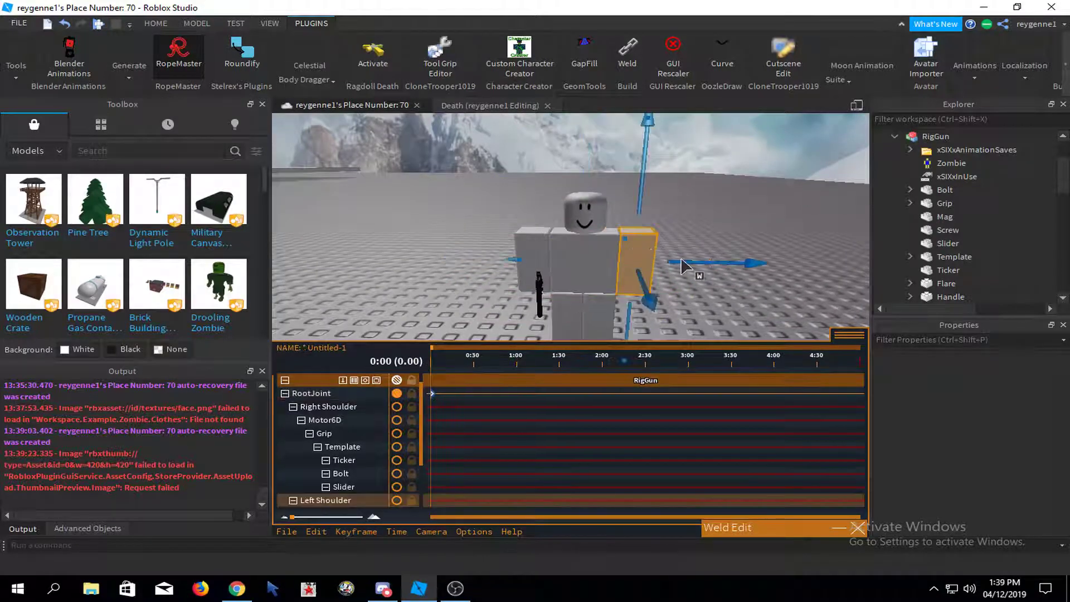
pyautogui.click(538, 248)
pyautogui.click(606, 212)
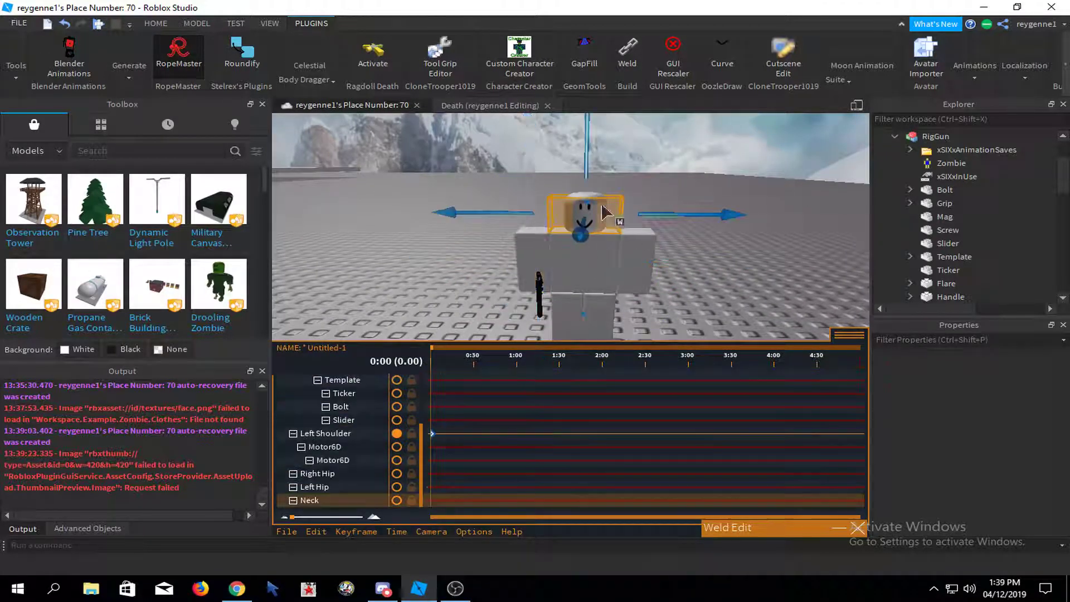
pyautogui.click(648, 195)
# - Test the pistol's joints by shifting its Template, Ticker, Bolt, Slider and Grip parts
pyautogui.click(560, 295)
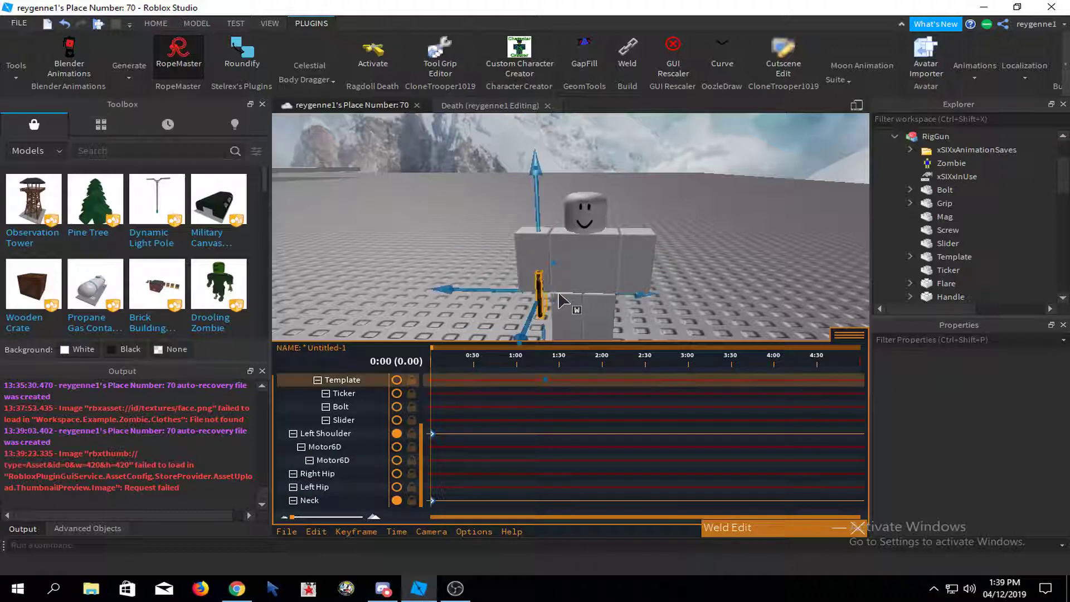
pyautogui.click(448, 394)
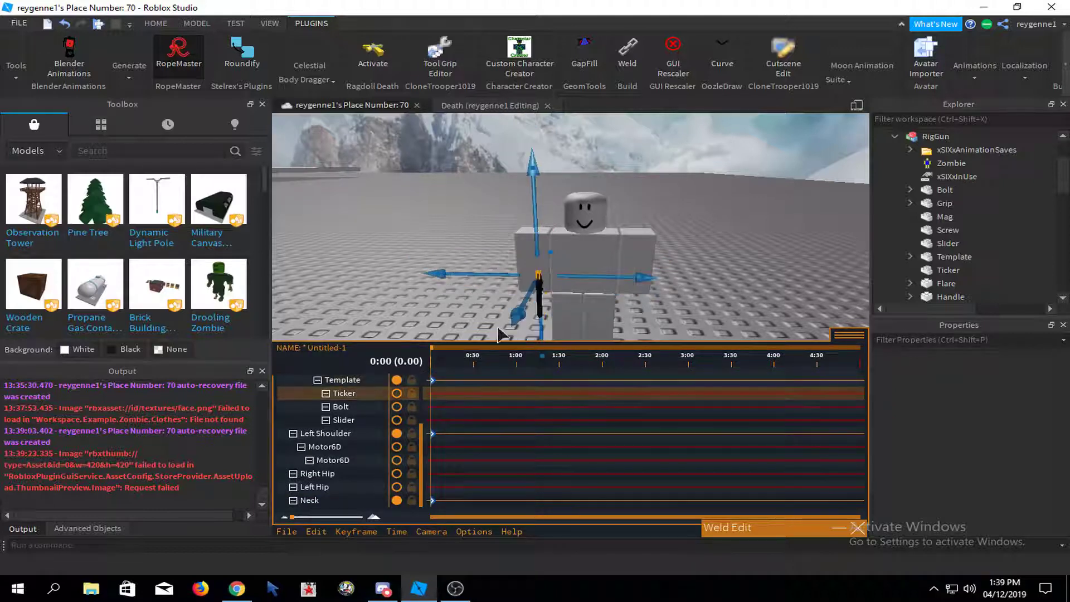
pyautogui.click(377, 407)
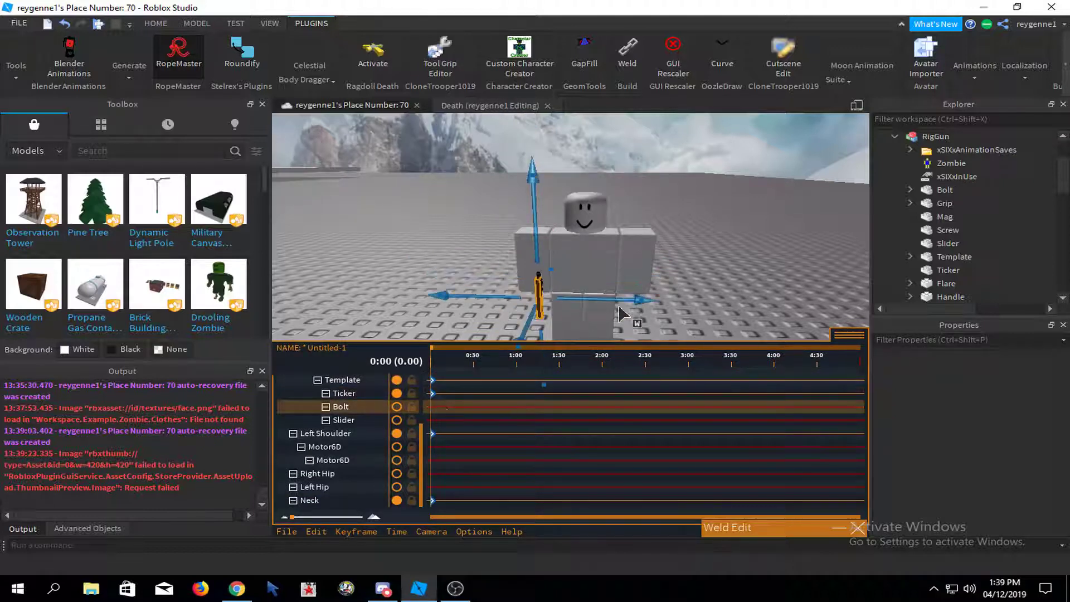
pyautogui.click(410, 419)
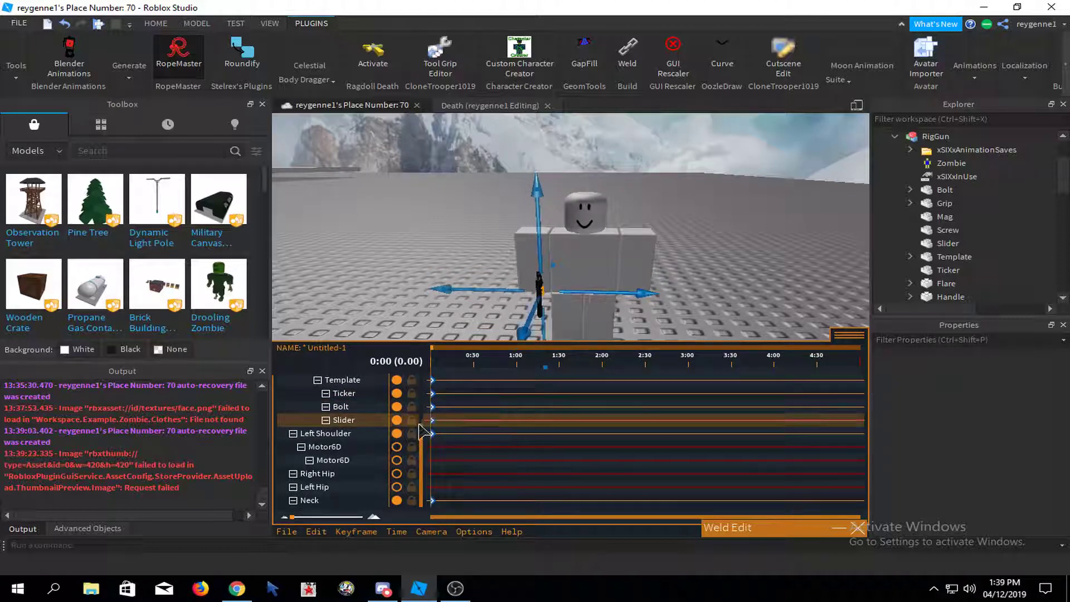
pyautogui.moveTo(425, 429); pyautogui.dragTo(426, 383)
pyautogui.click(377, 463)
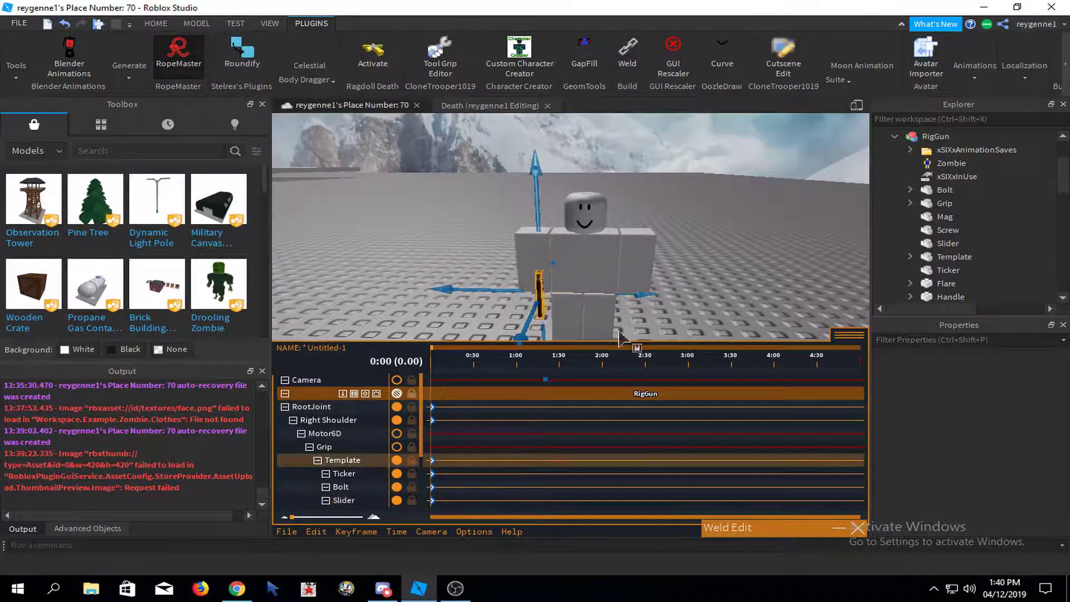
pyautogui.click(326, 447)
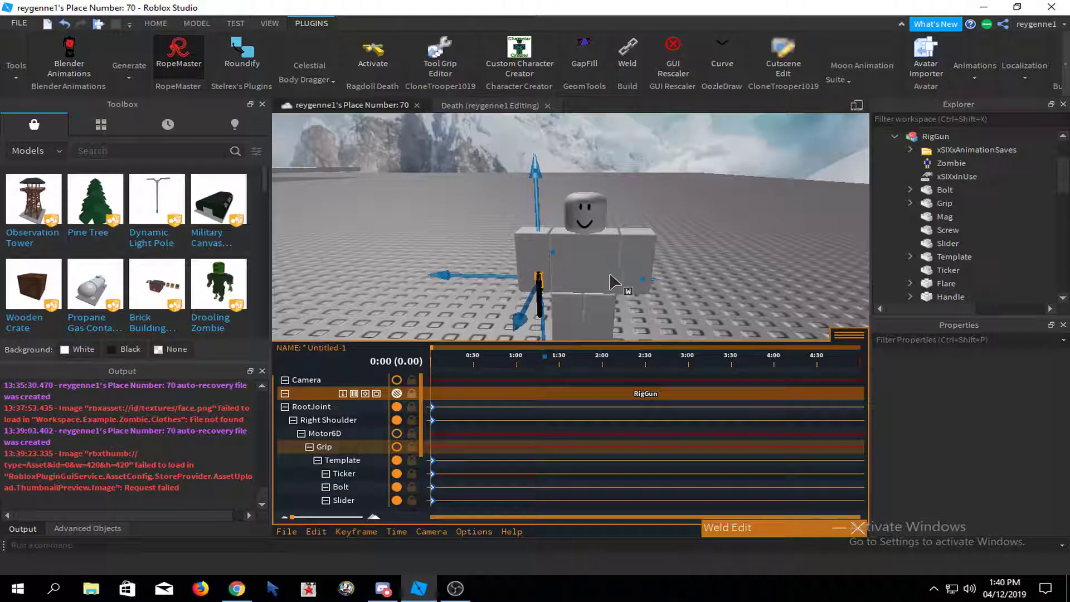
pyautogui.click(729, 238)
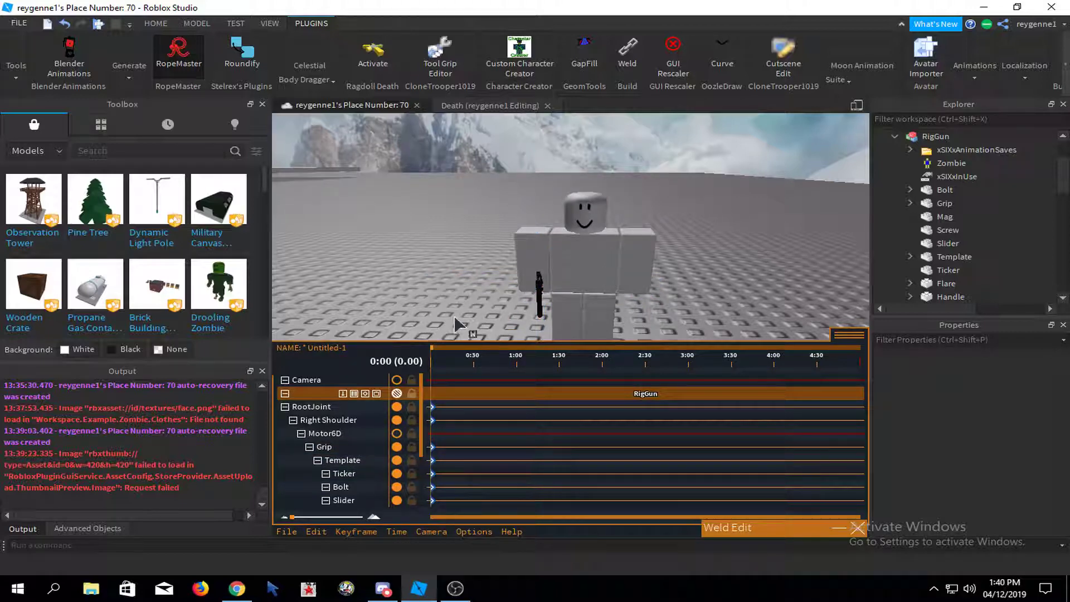
# - Inspect the two Motor6D joints under Left Shoulder and test the Right Hip and Left Hip joints
pyautogui.scroll(-3, 370, 464)
pyautogui.click(358, 449)
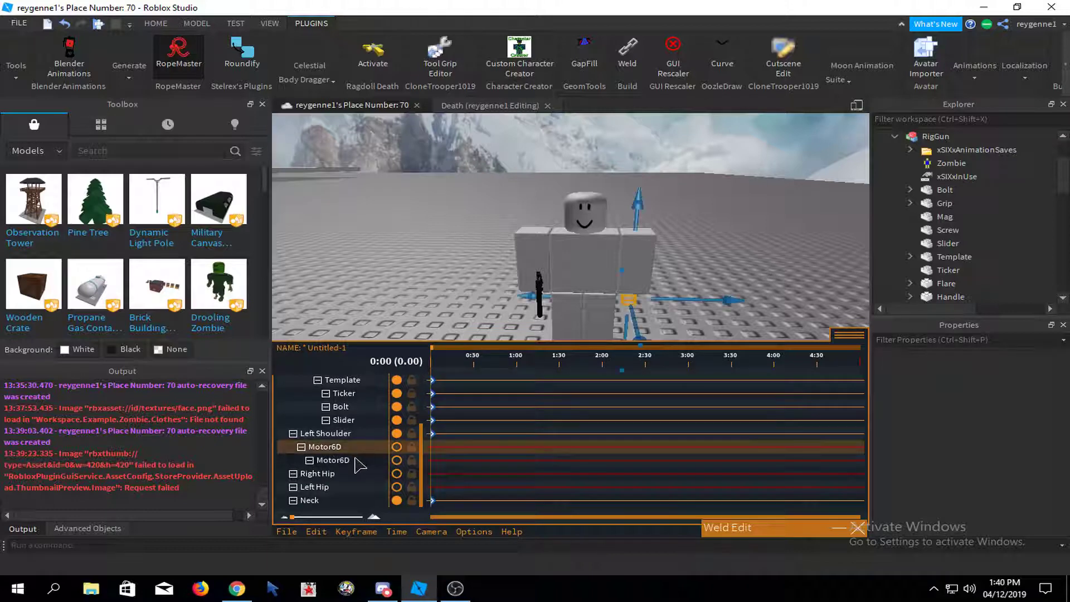
pyautogui.click(334, 460)
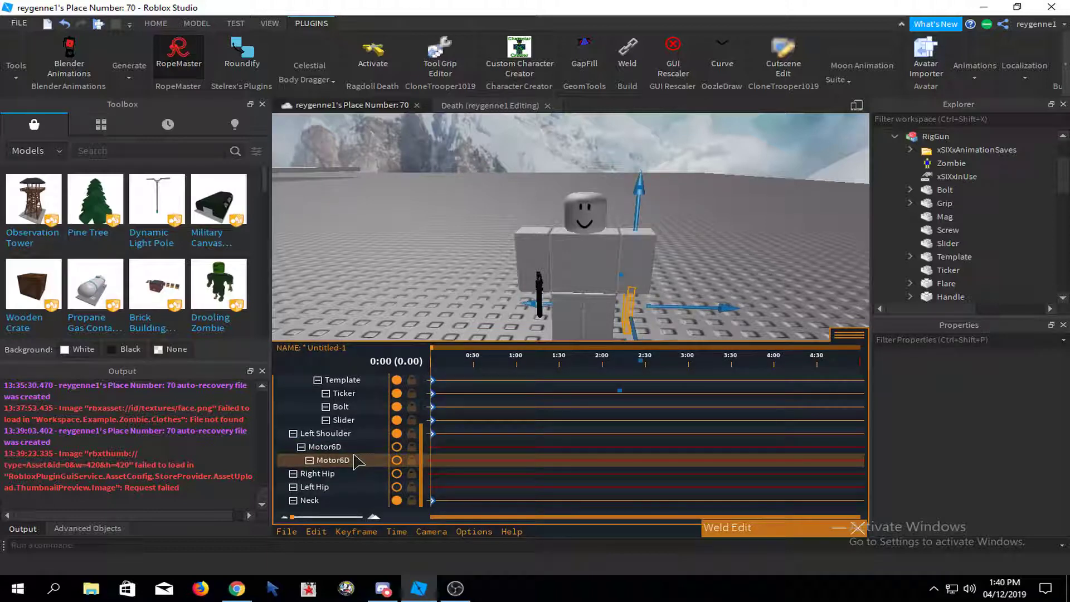
pyautogui.click(355, 475)
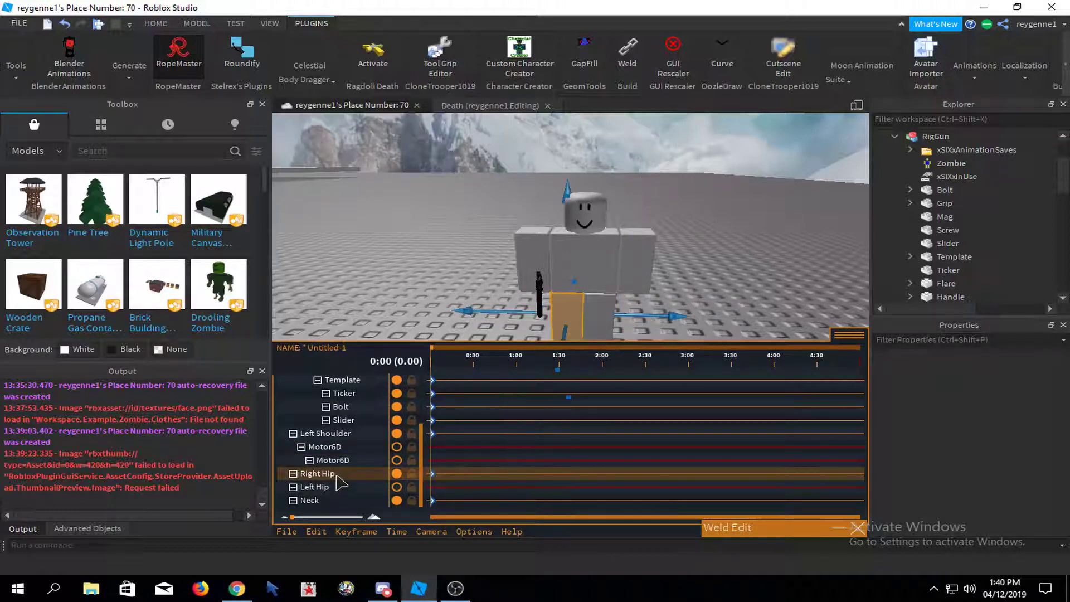
pyautogui.click(337, 486)
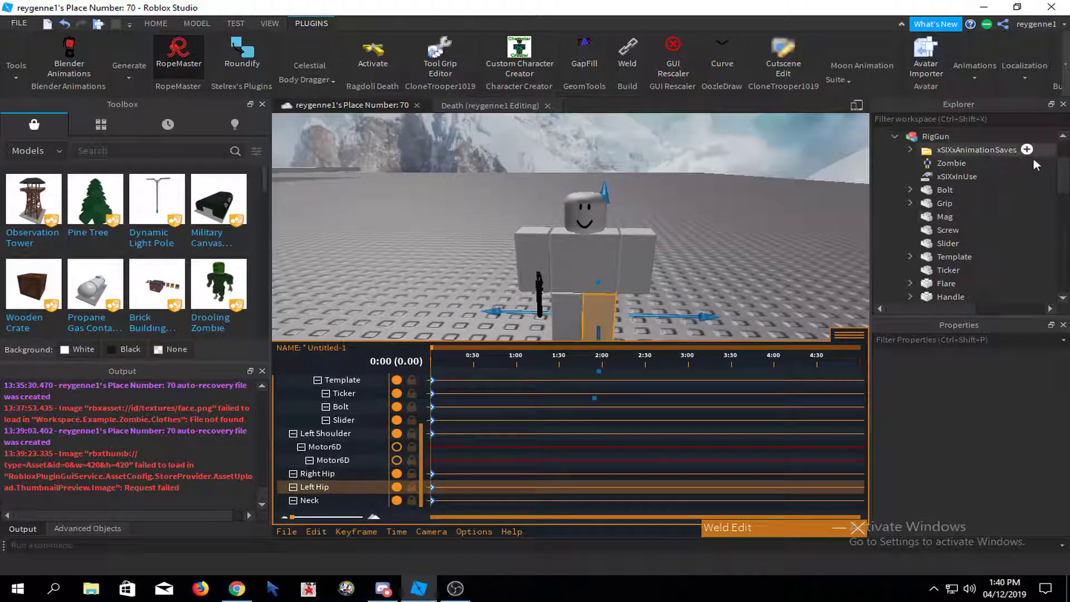
# - Try deleting all test keyframes from the timeline and undo the deletion
pyautogui.scroll(-1, 1034, 158)
pyautogui.scroll(2, 390, 468)
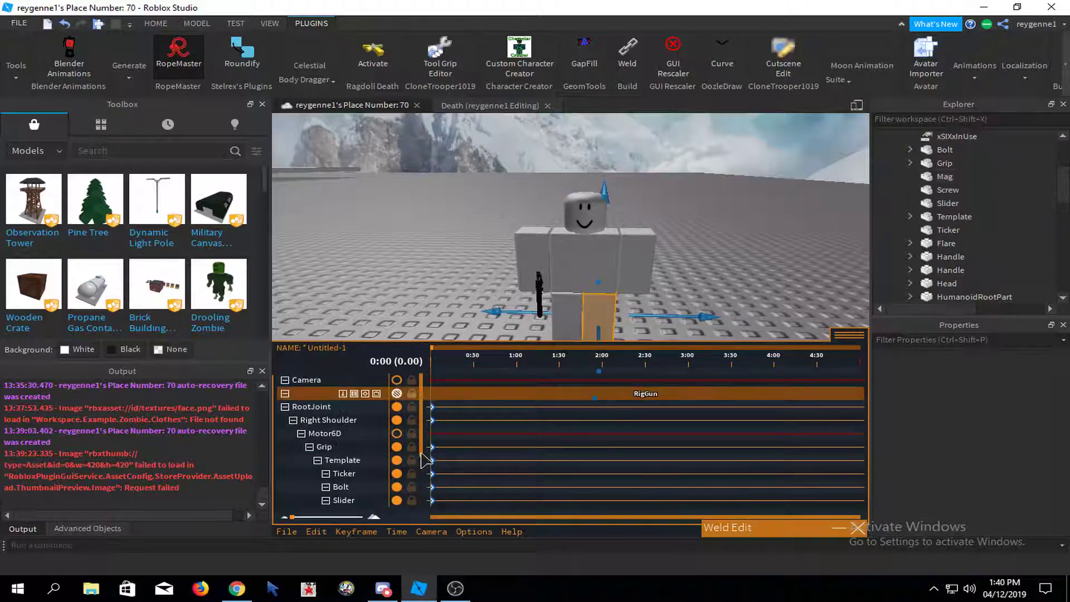
pyautogui.scroll(-2, 434, 387)
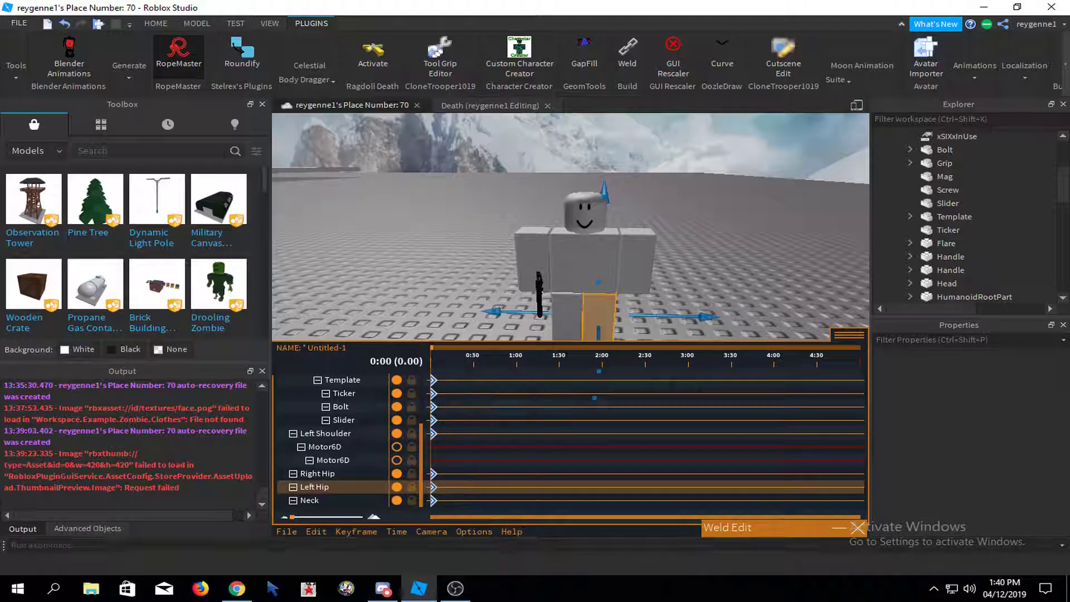
pyautogui.click(316, 531)
pyautogui.click(333, 467)
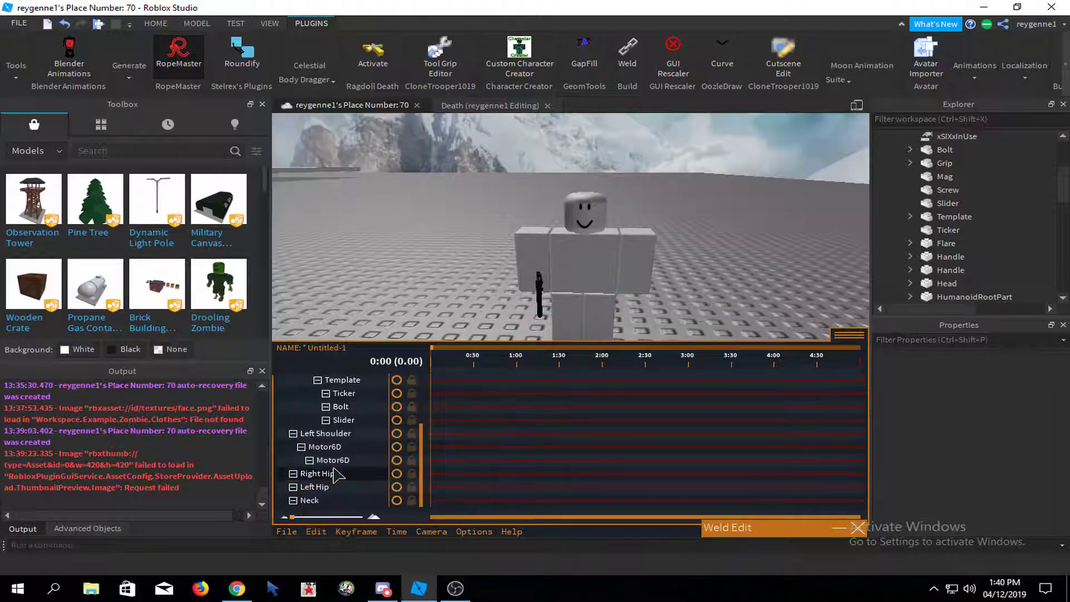
pyautogui.click(316, 531)
pyautogui.click(358, 398)
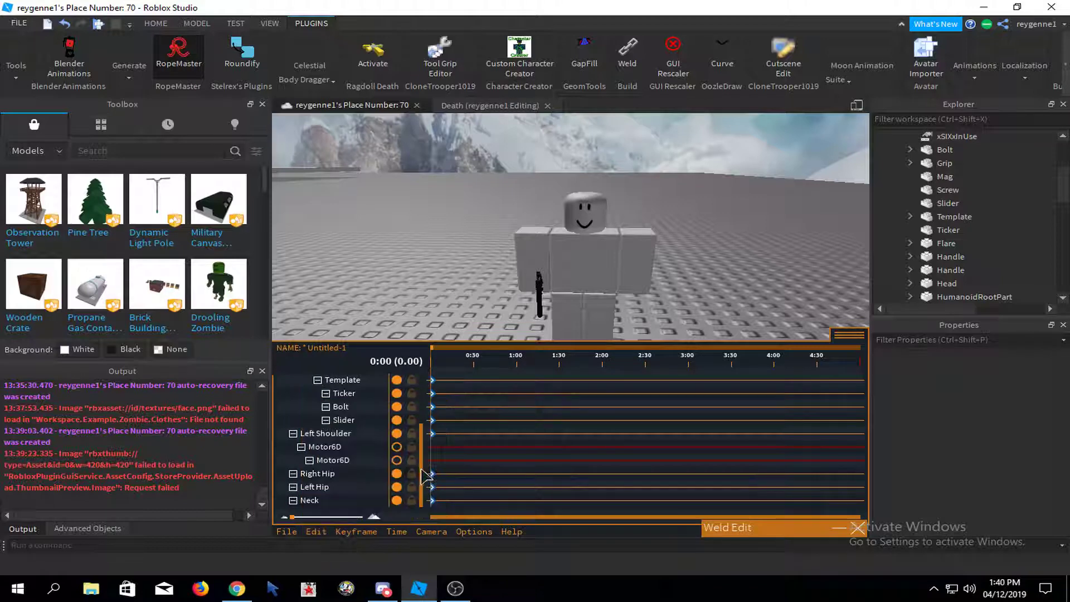
# - Cut all test keyframes from the RigGun timeline and close Moon Animator
pyautogui.moveTo(423, 472); pyautogui.dragTo(425, 368)
pyautogui.scroll(-3, 434, 401)
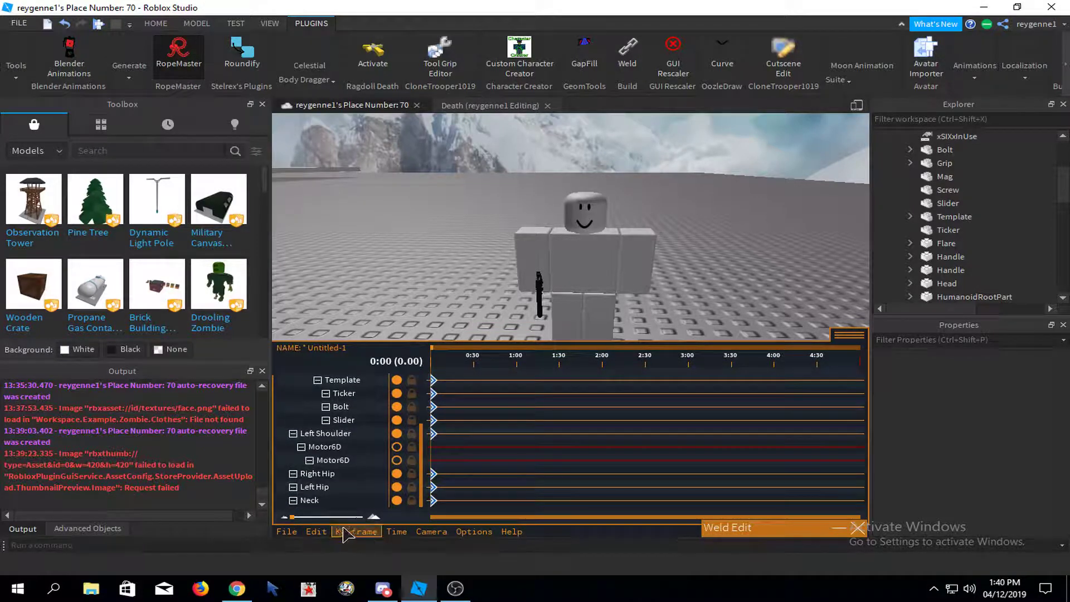
pyautogui.click(316, 531)
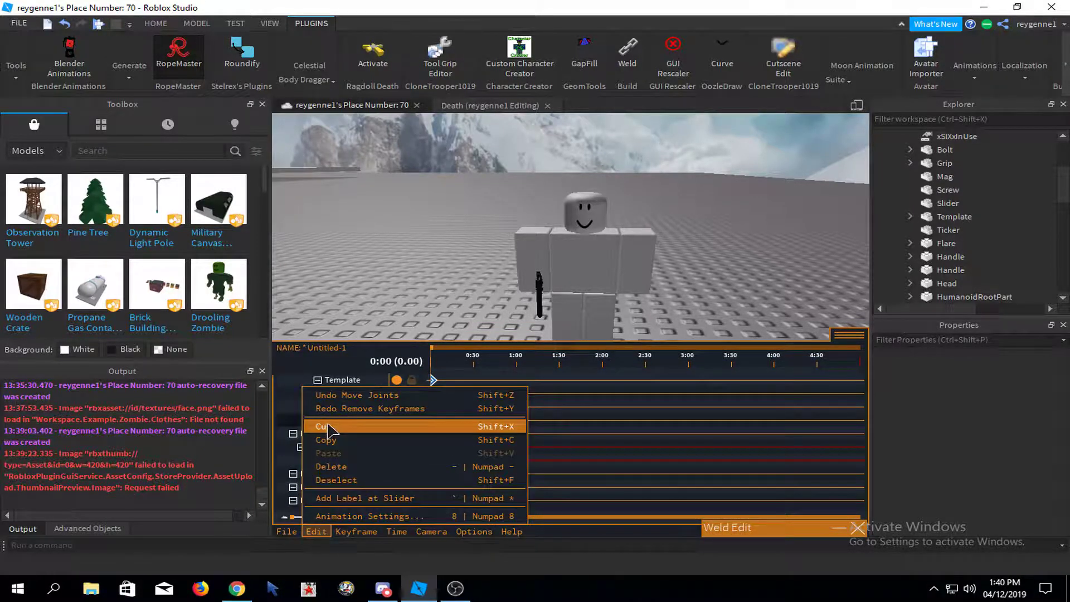
pyautogui.click(328, 426)
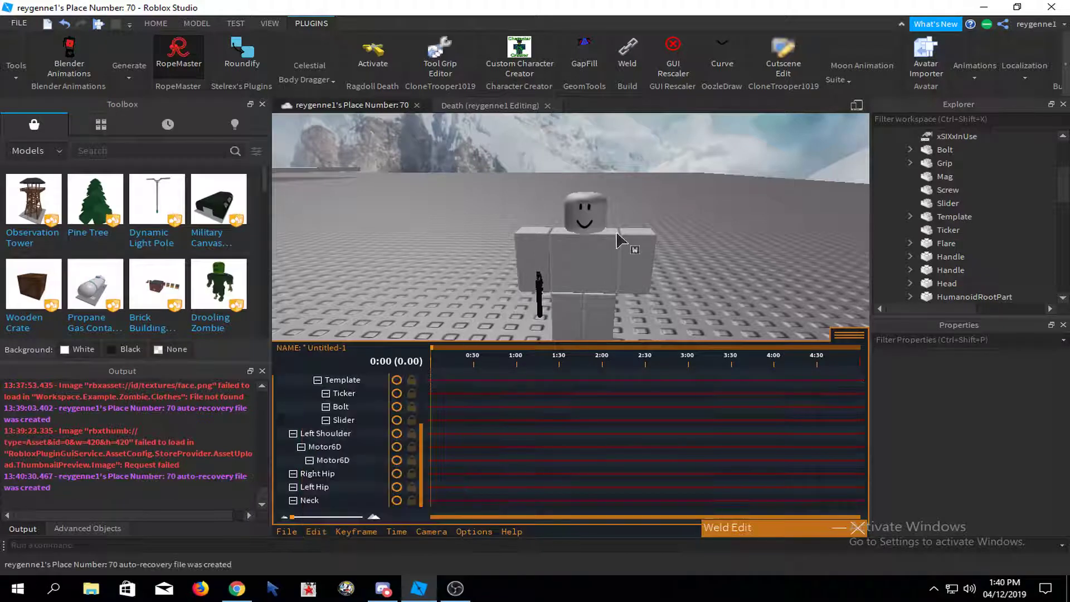
pyautogui.click(892, 62)
pyautogui.click(846, 114)
# - Delete the invisible extra Handle part below the left arm of the RigGun model
pyautogui.scroll(-2, 947, 217)
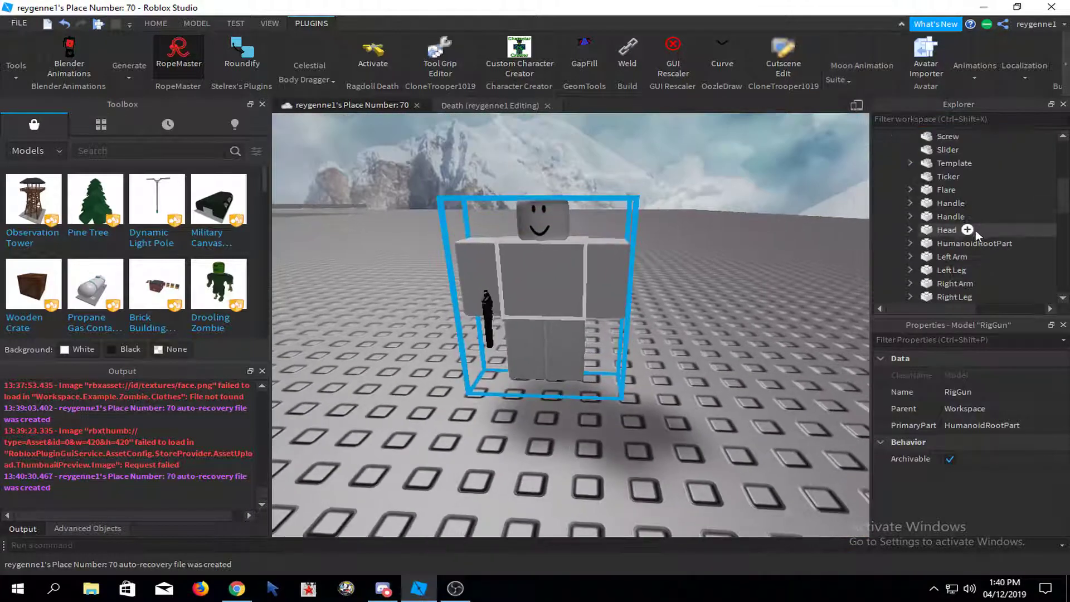
pyautogui.click(946, 217)
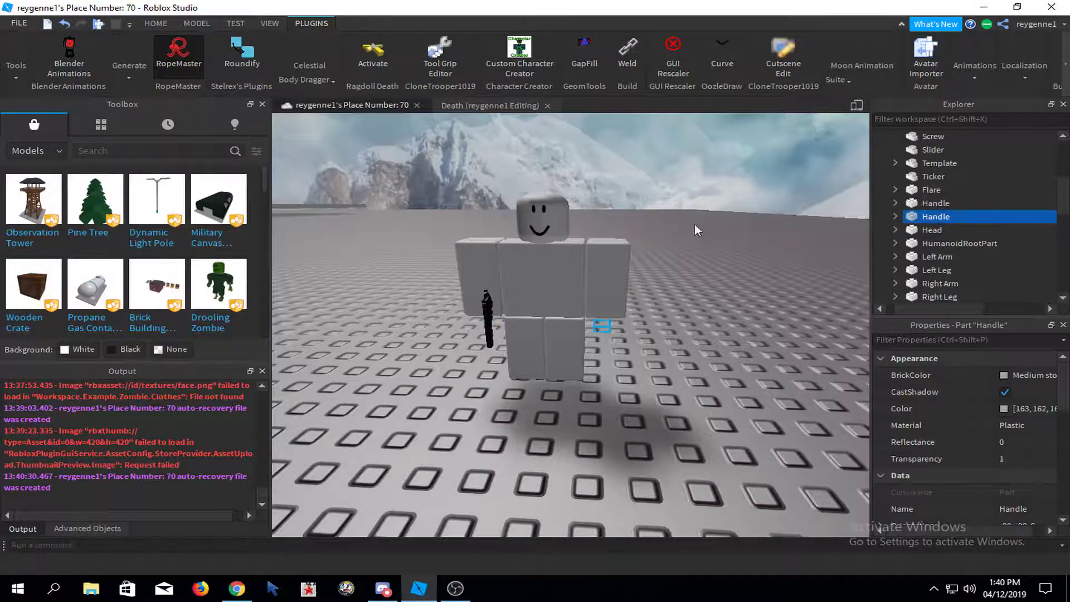
pyautogui.press('f')
pyautogui.moveTo(677, 249); pyautogui.dragTo(580, 212, button='right')
pyautogui.moveTo(797, 223); pyautogui.dragTo(762, 245, button='right')
pyautogui.scroll(-5, 762, 245)
pyautogui.moveTo(845, 256); pyautogui.dragTo(769, 263, button='right')
pyautogui.press('w')
pyautogui.press('Delete')
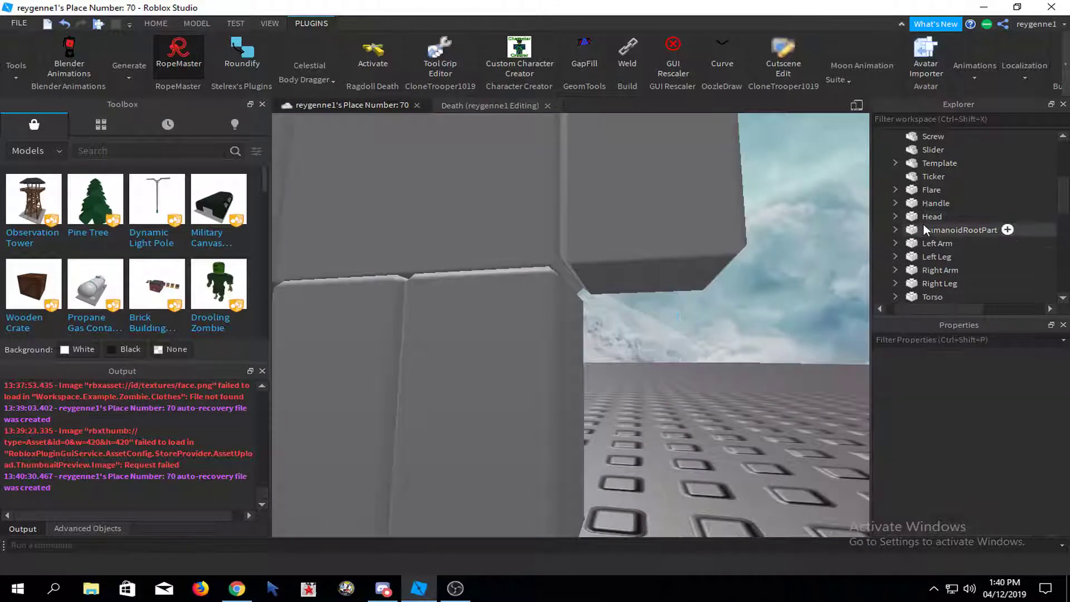
# - Delete the Motor6D inside RigGun's Left Arm that links it to the Handle
pyautogui.scroll(-1, 924, 227)
pyautogui.click(922, 254)
pyautogui.click(914, 203)
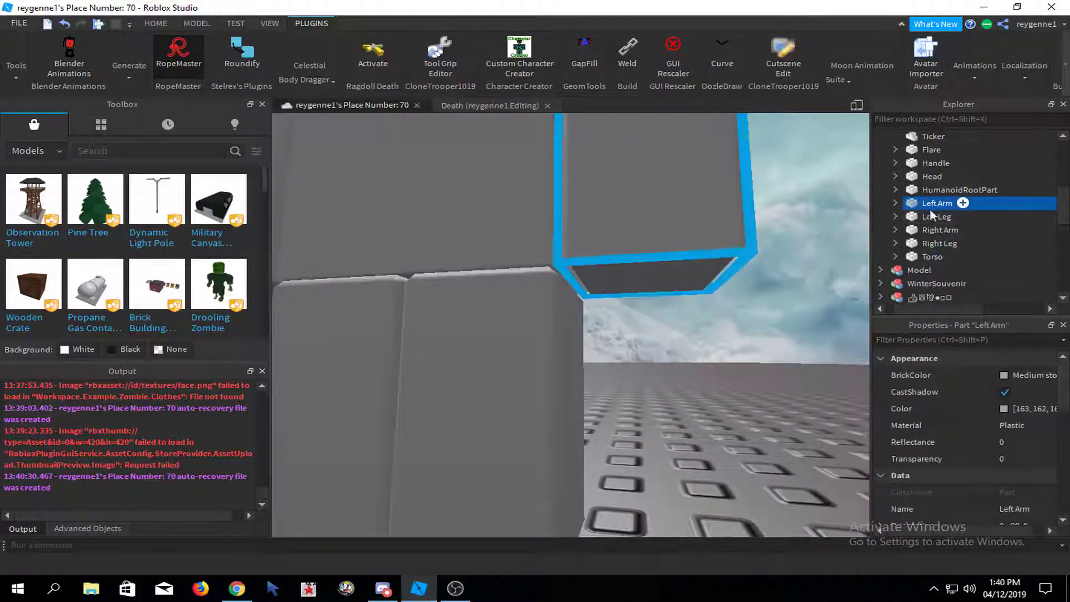
pyautogui.click(896, 203)
pyautogui.click(926, 215)
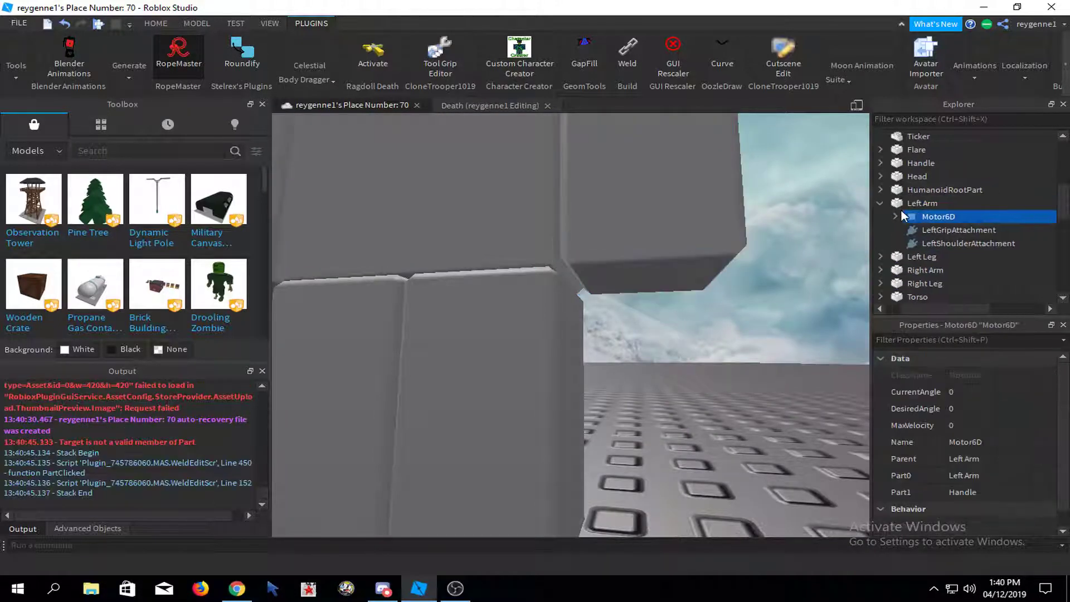
pyautogui.click(896, 215)
pyautogui.click(897, 214)
pyautogui.press('Delete')
pyautogui.click(883, 200)
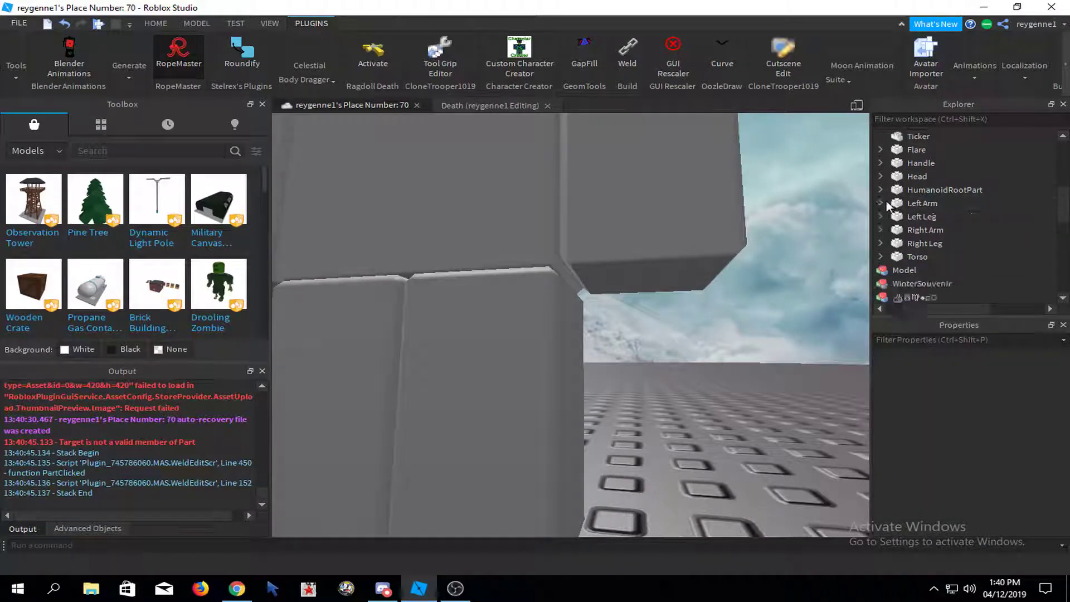
# - Delete the Flare part, including its fire sound and MuzzleFlash, from the RigGun model
pyautogui.scroll(1, 928, 197)
pyautogui.scroll(2, 927, 203)
pyautogui.click(926, 230)
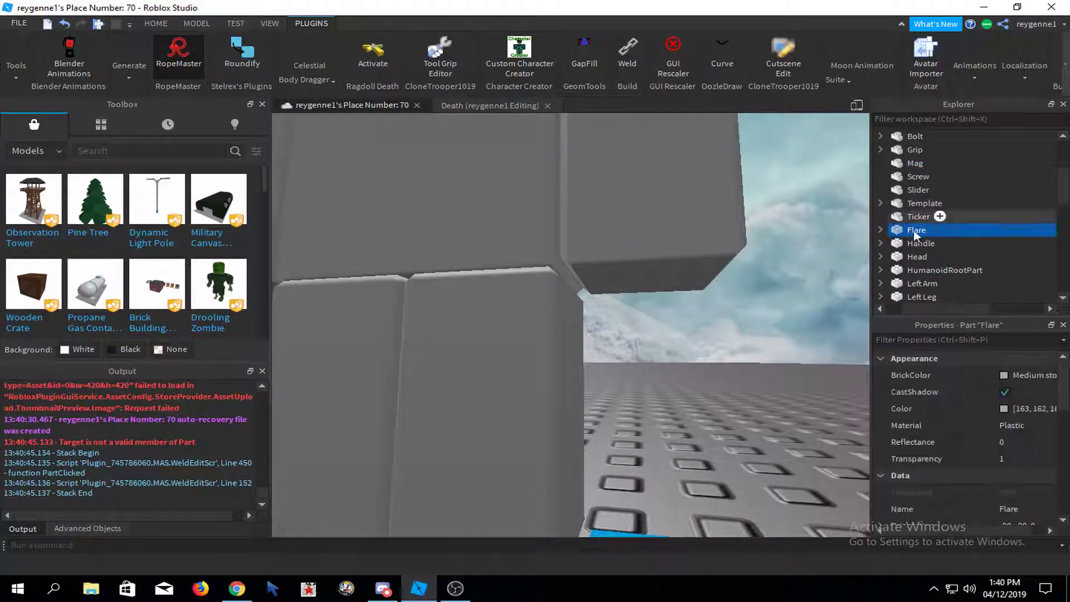
pyautogui.moveTo(601, 399); pyautogui.dragTo(604, 393, button='right')
pyautogui.press('s')
pyautogui.click(894, 230)
pyautogui.scroll(-1, 918, 226)
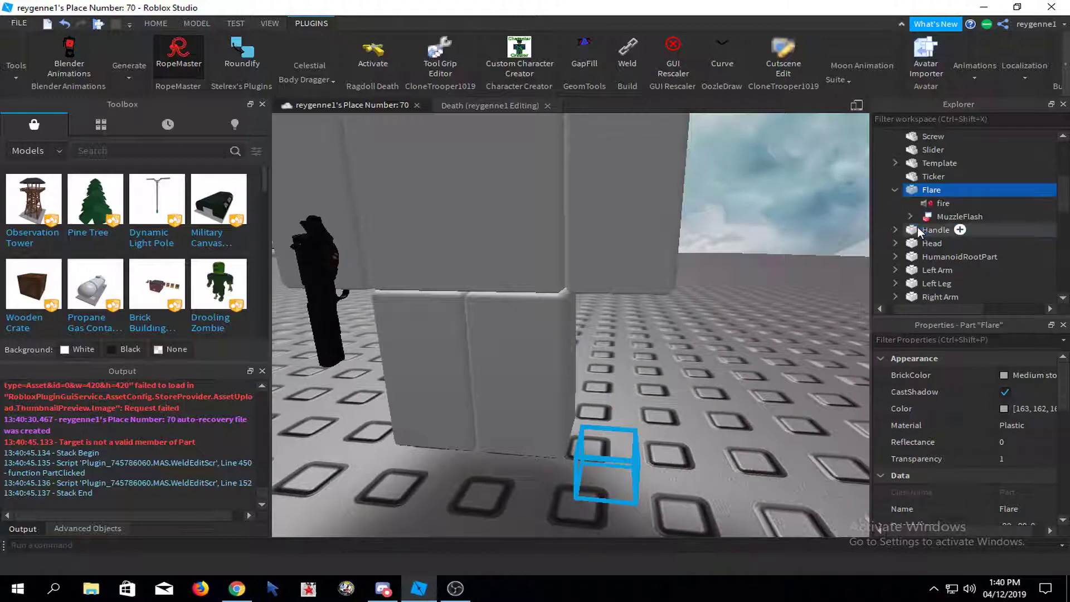
pyautogui.press('Delete')
pyautogui.scroll(3, 923, 200)
pyautogui.click(922, 190)
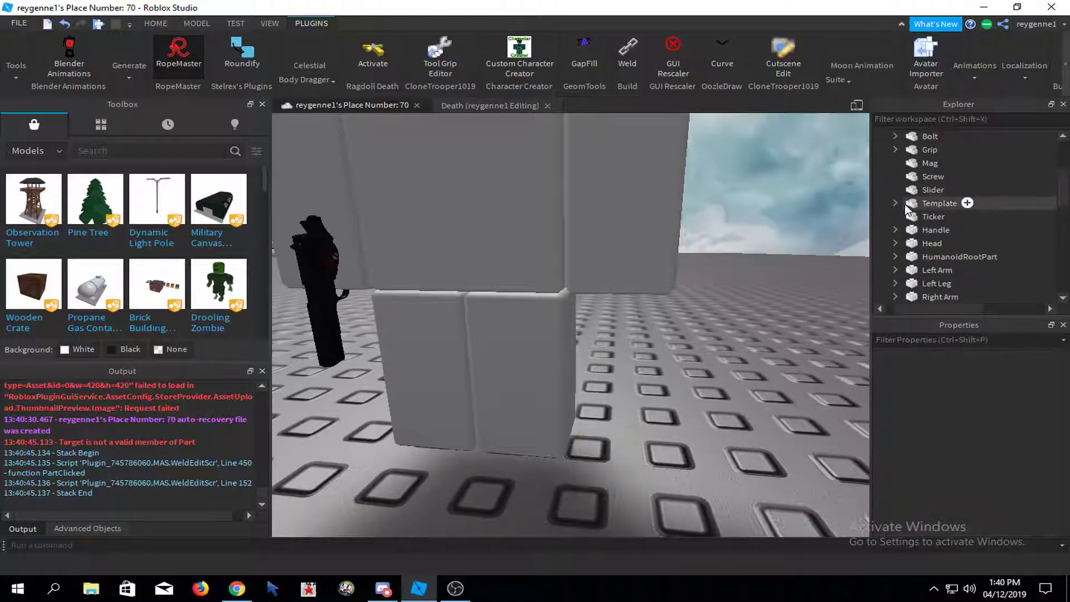
pyautogui.click(930, 136)
pyautogui.scroll(3, 932, 205)
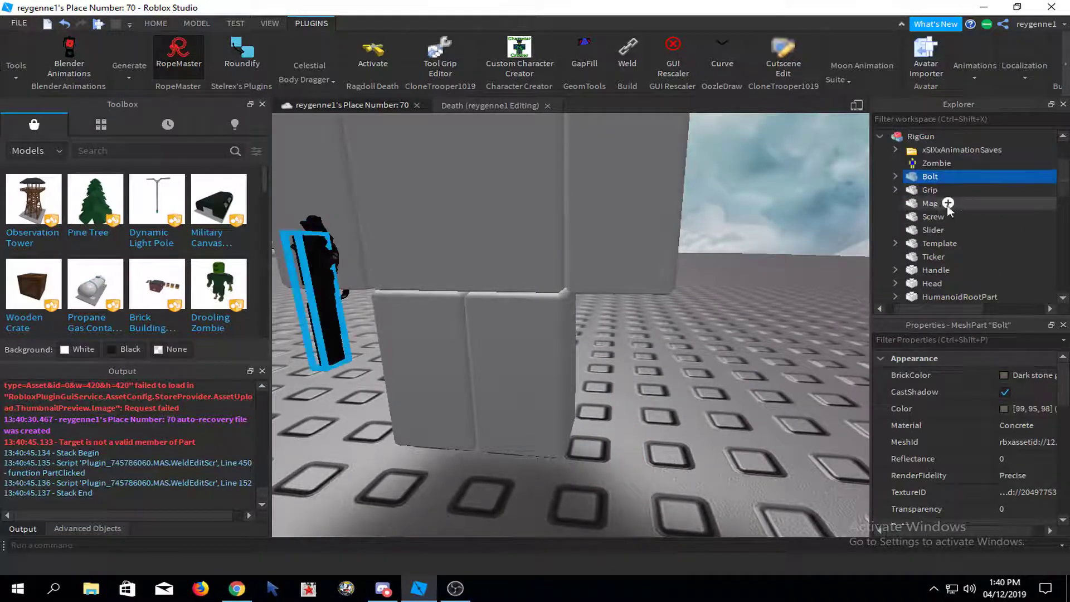
pyautogui.scroll(-9, 947, 239)
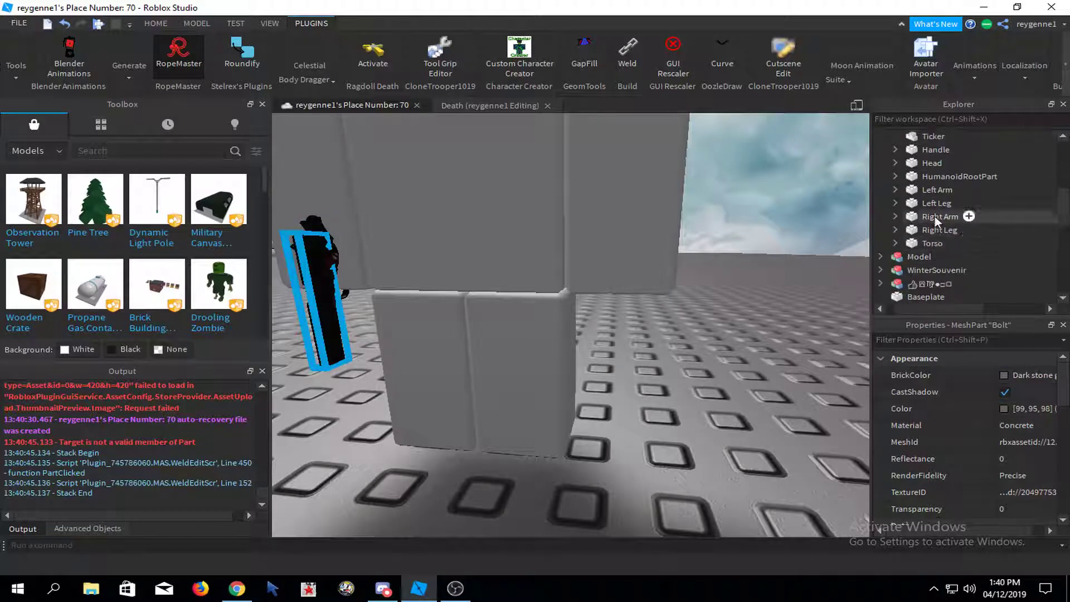
pyautogui.scroll(-3, 649, 219)
# - Start Moon Animator on the RigGun model and check the available animations in the Open dialog
pyautogui.click(579, 278)
pyautogui.click(872, 89)
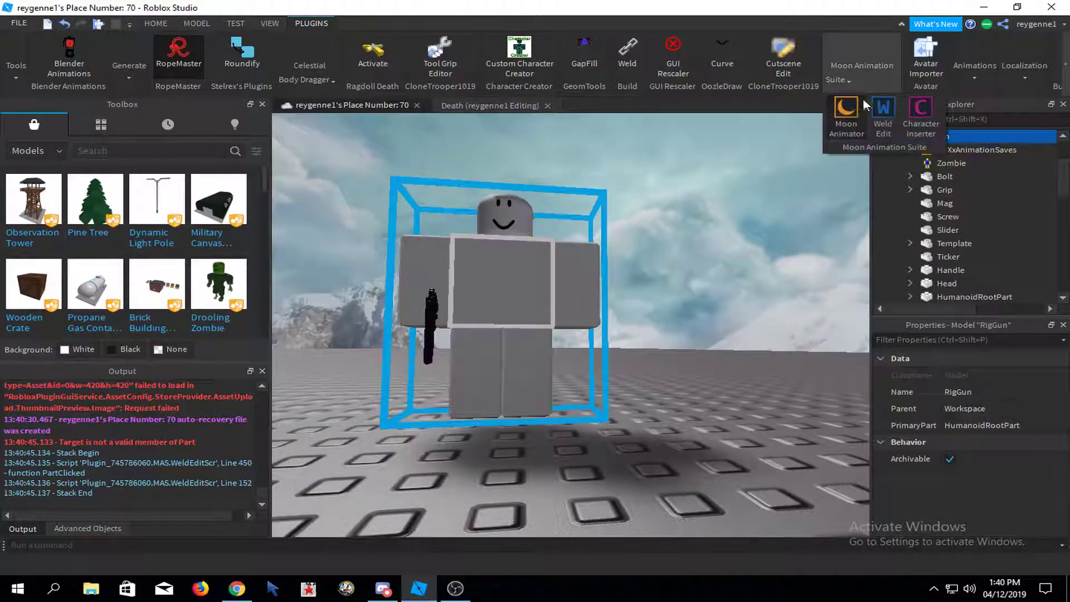
pyautogui.click(859, 107)
pyautogui.click(535, 330)
pyautogui.click(544, 338)
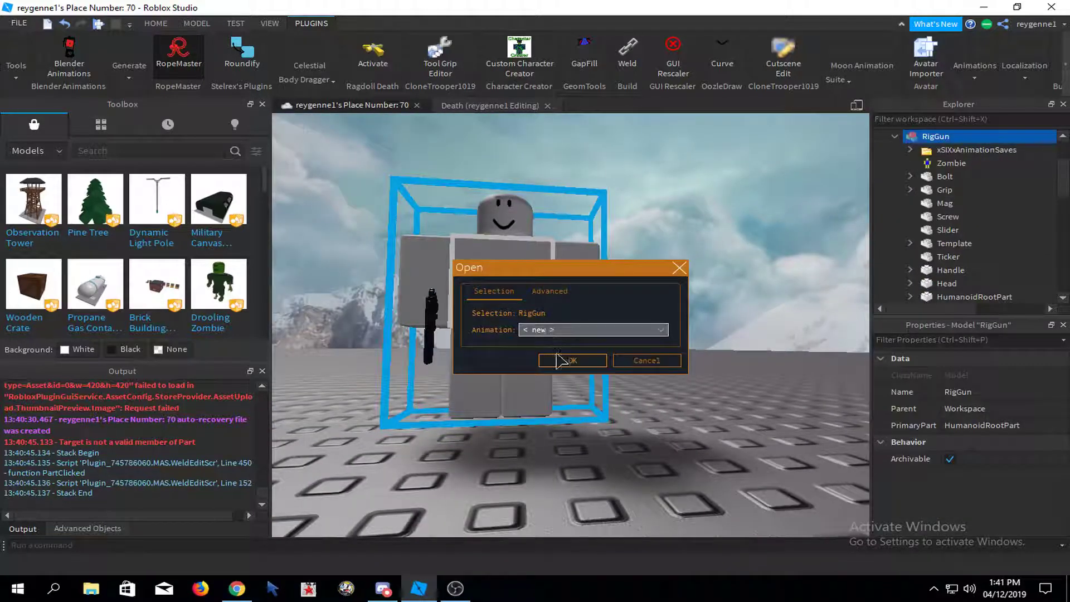
# - Delete the AimingAttack1 and ShootAttack1 saves from RigGun's xSIXxAnimationSaves folder and open the rig with a new animation
pyautogui.click(910, 149)
pyautogui.click(944, 162)
pyautogui.keyDown('shift'); pyautogui.click(948, 177); pyautogui.keyUp('shift')
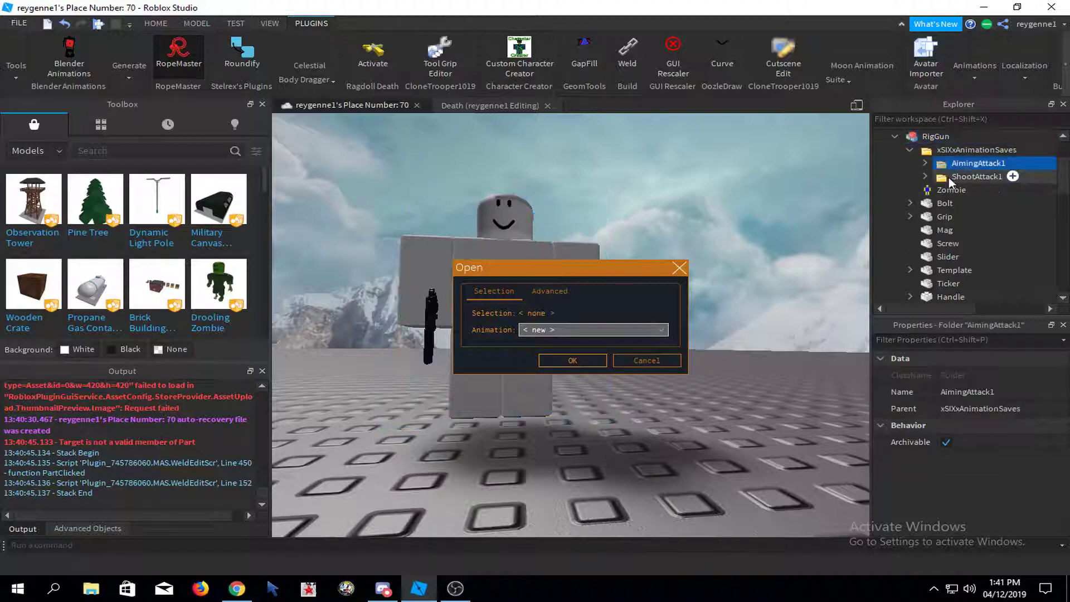
pyautogui.click(504, 246)
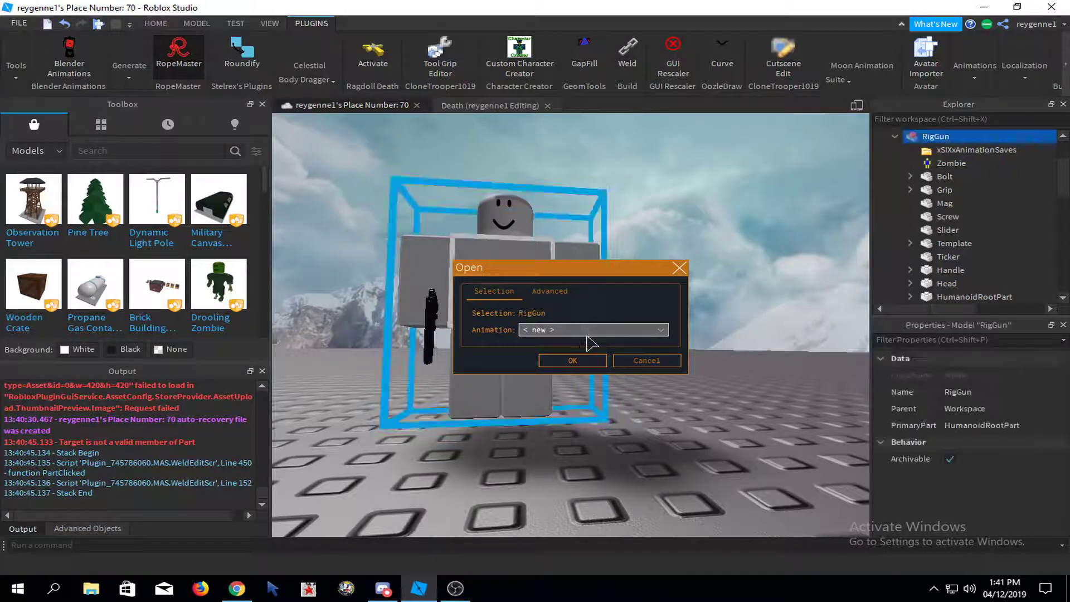
pyautogui.click(573, 360)
# - Add starting keyframes to the RigGun joints at 0:00, review the joint tracks, and clear the keyframes
pyautogui.click(286, 532)
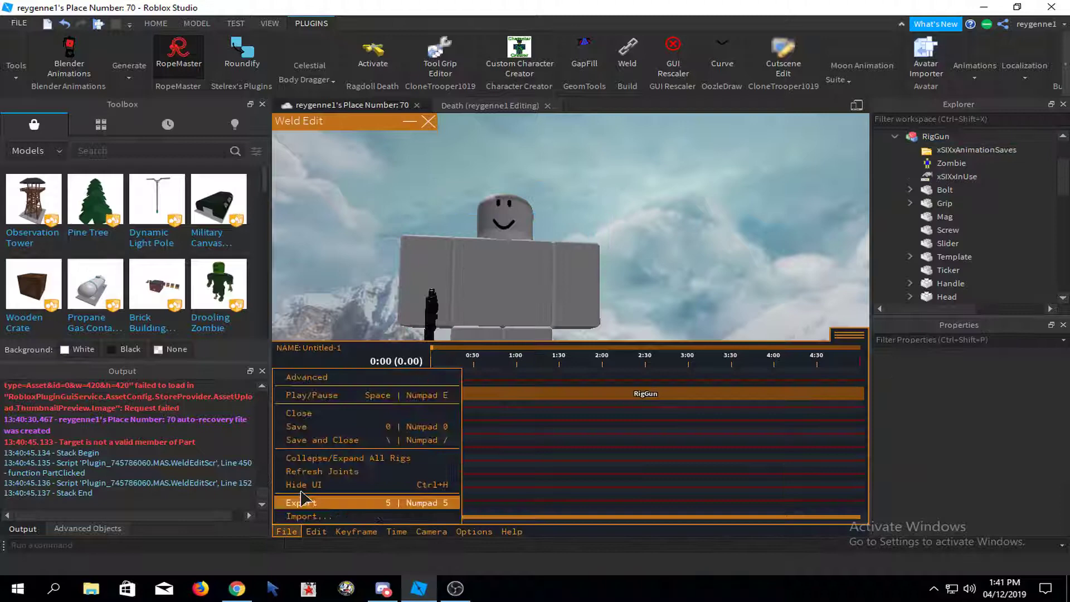
pyautogui.click(316, 532)
pyautogui.click(326, 454)
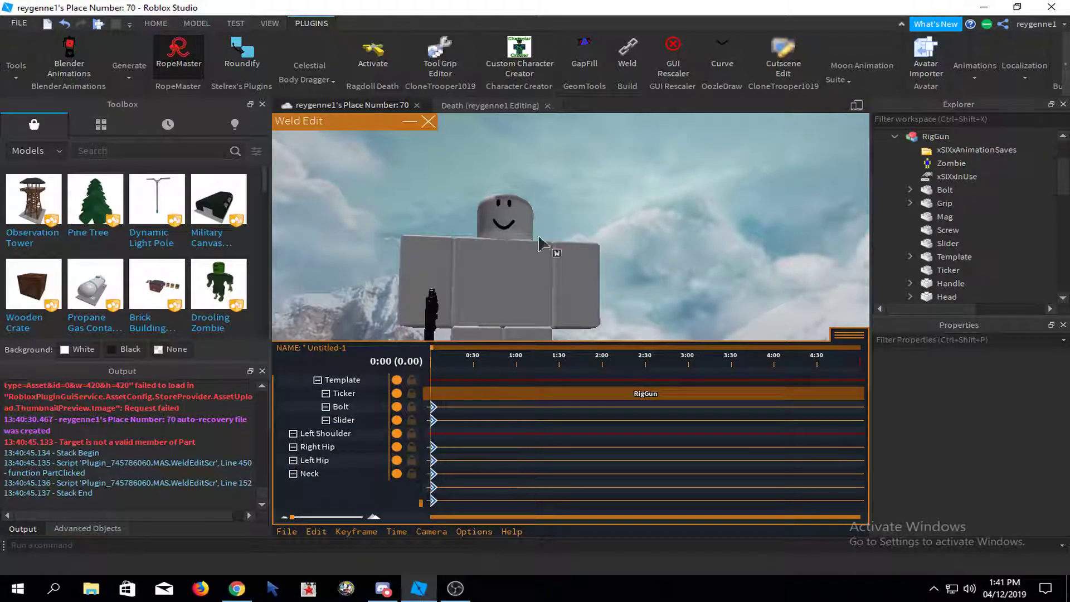
pyautogui.moveTo(538, 237); pyautogui.dragTo(554, 240, button='right')
pyautogui.scroll(3, 360, 480)
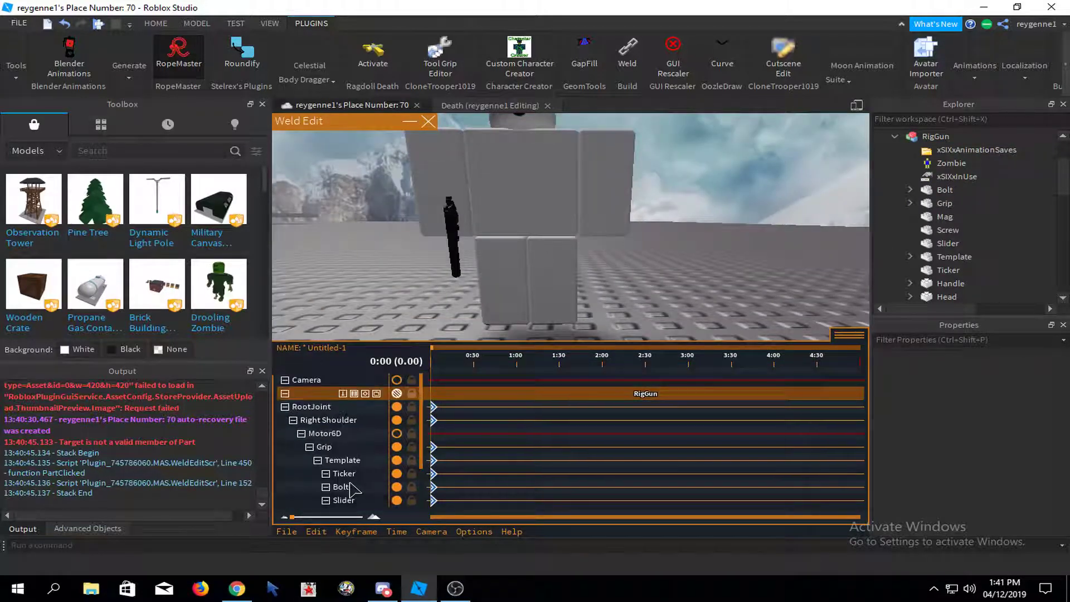
pyautogui.press('s')
pyautogui.moveTo(498, 311); pyautogui.dragTo(532, 395, button='right')
pyautogui.press('w')
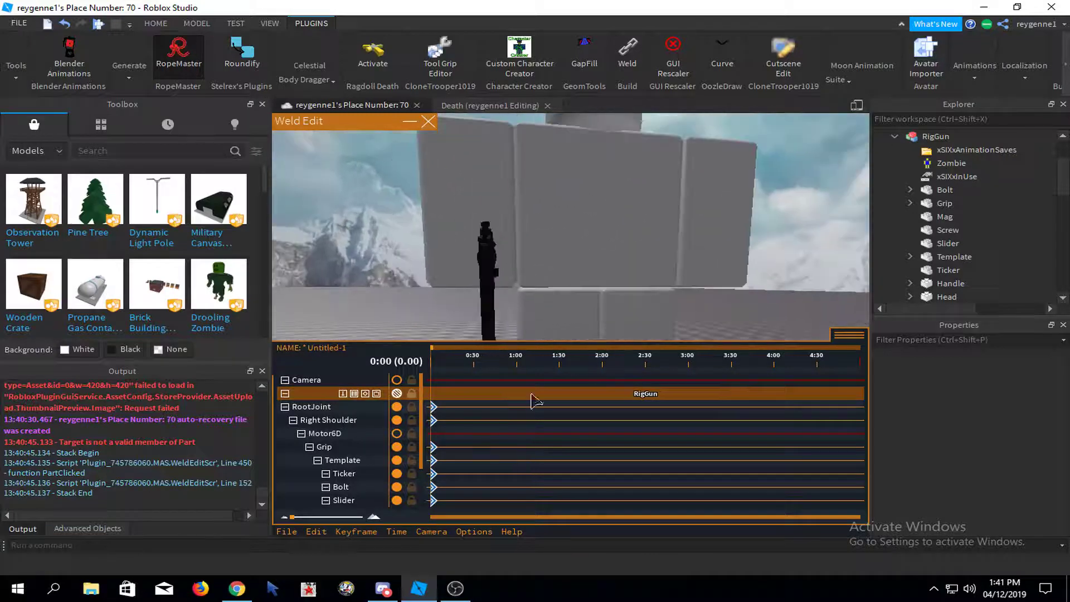
pyautogui.click(316, 532)
pyautogui.click(332, 428)
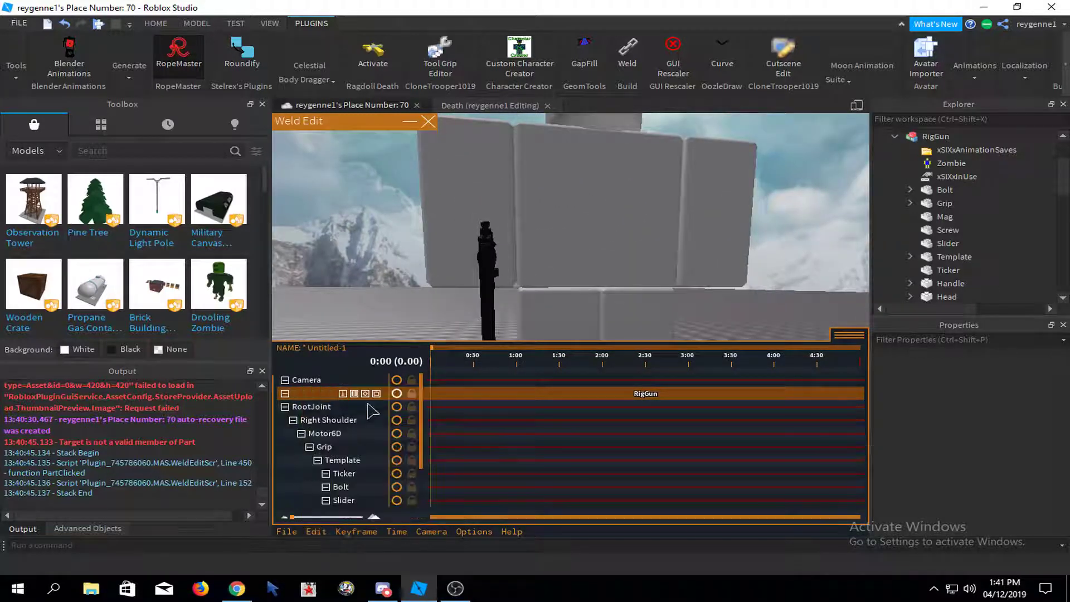
# - Add starting keyframes to the RigGun joints at 0:00 and move the playhead to 0:15
pyautogui.click(316, 531)
pyautogui.click(336, 454)
pyautogui.moveTo(549, 254); pyautogui.dragTo(596, 282, button='right')
pyautogui.scroll(-3, 568, 250)
pyautogui.scroll(3, 595, 281)
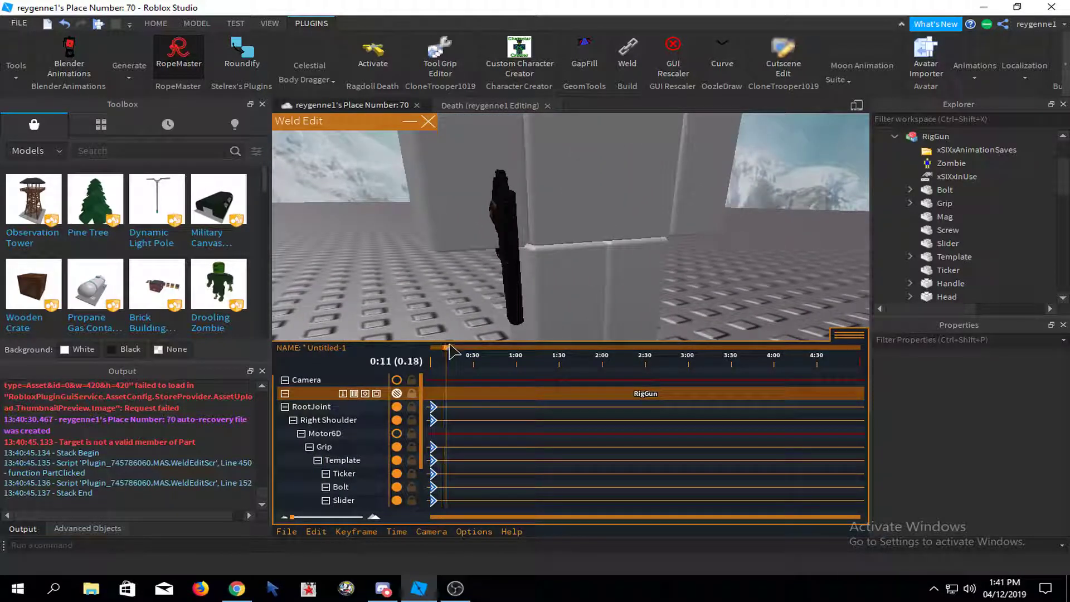
pyautogui.scroll(-3, 496, 260)
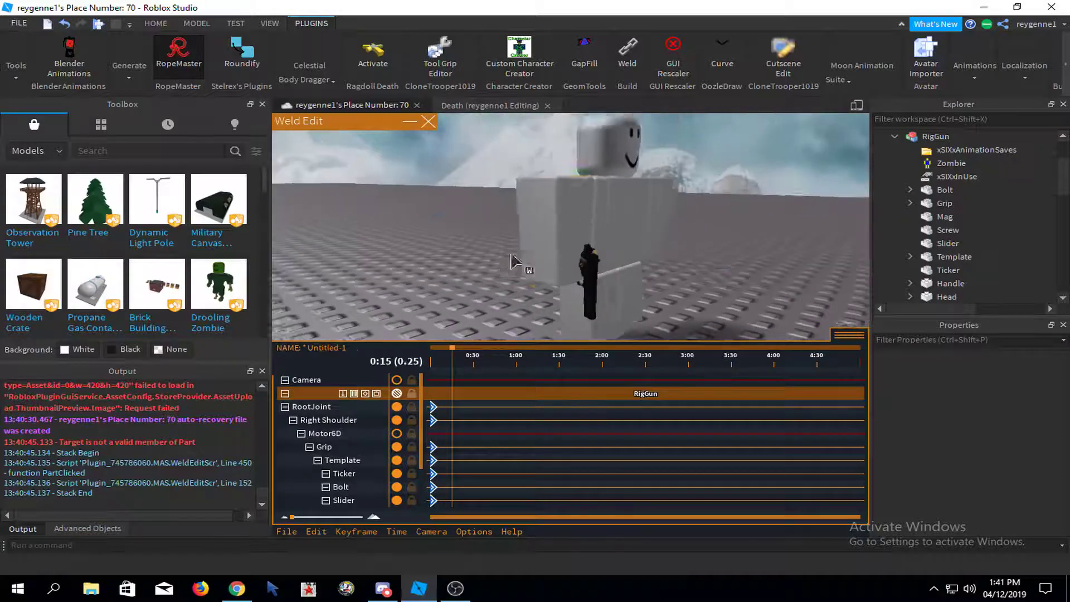
# - Rotate the Right Shoulder joint at 0:15 to raise the pistol arm, and examine the pistol's attachment from several angles
pyautogui.click(517, 251)
pyautogui.press('r')
pyautogui.moveTo(605, 232); pyautogui.dragTo(671, 279, button='right')
pyautogui.scroll(-2, 669, 276)
pyautogui.moveTo(667, 274); pyautogui.dragTo(635, 164)
pyautogui.moveTo(642, 215); pyautogui.dragTo(649, 298, button='right')
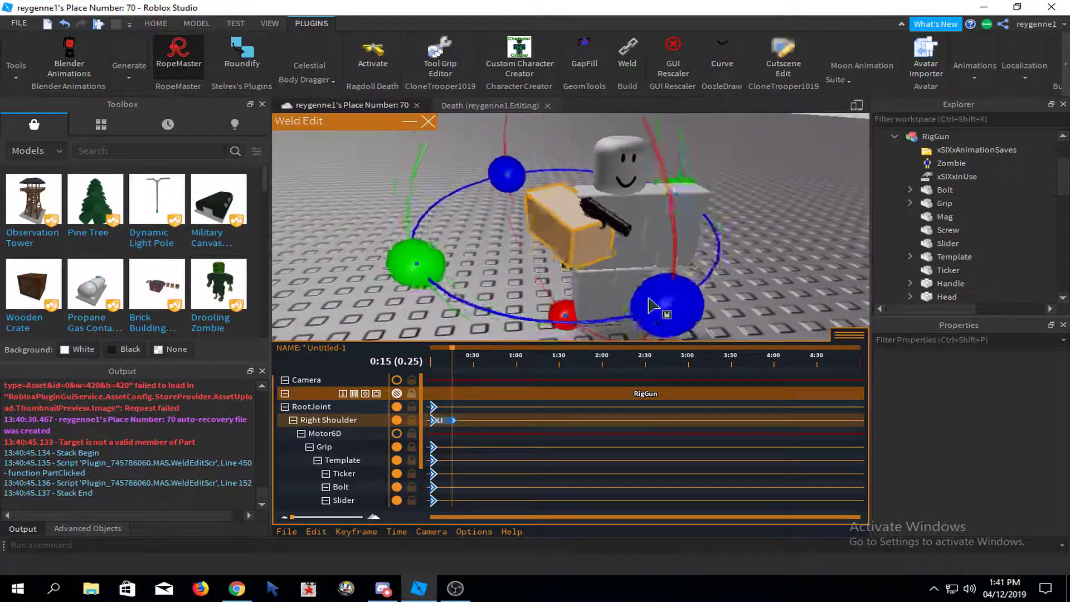
pyautogui.click(725, 195)
pyautogui.scroll(3, 733, 189)
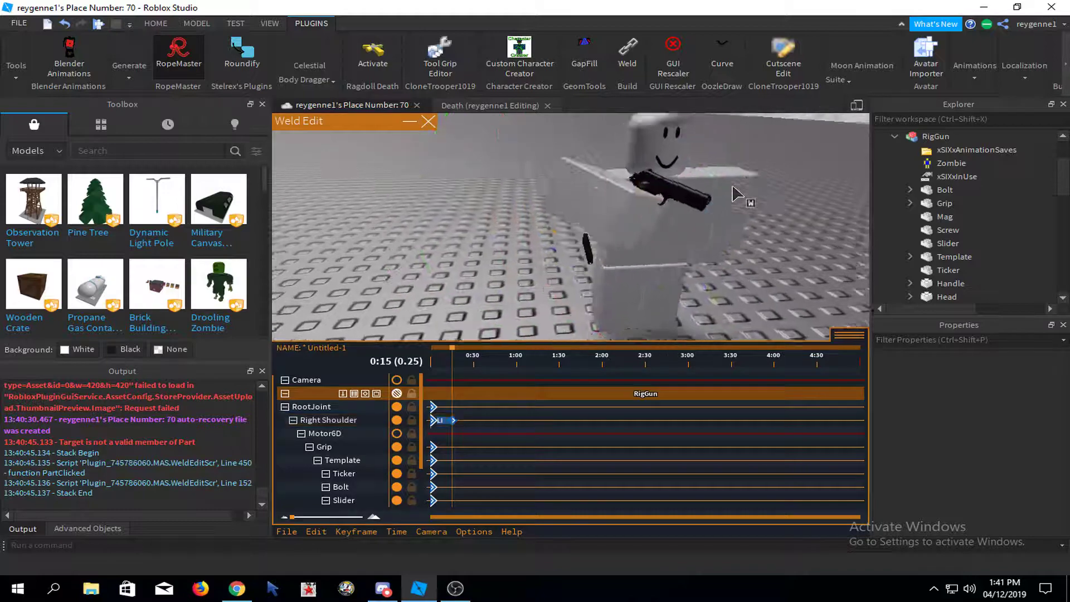
pyautogui.moveTo(733, 194); pyautogui.dragTo(732, 184, button='right')
pyautogui.scroll(-3, 731, 184)
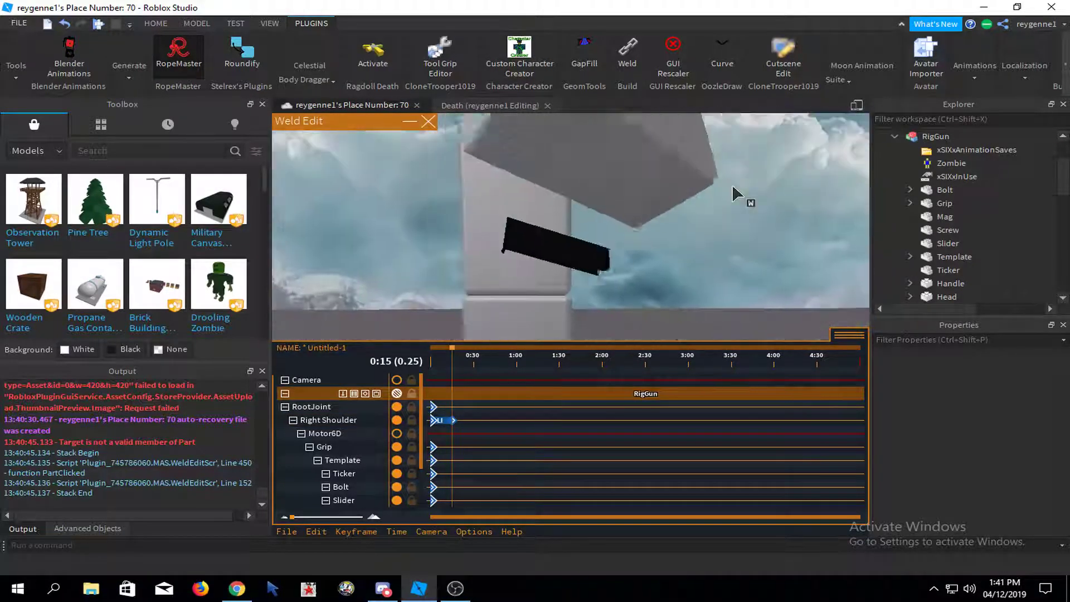
# - Close Moon Animator without keeping the test animation and collapse RigGun in the model hierarchy
pyautogui.click(887, 66)
pyautogui.click(861, 99)
pyautogui.moveTo(667, 271); pyautogui.dragTo(668, 272, button='right')
pyautogui.click(895, 136)
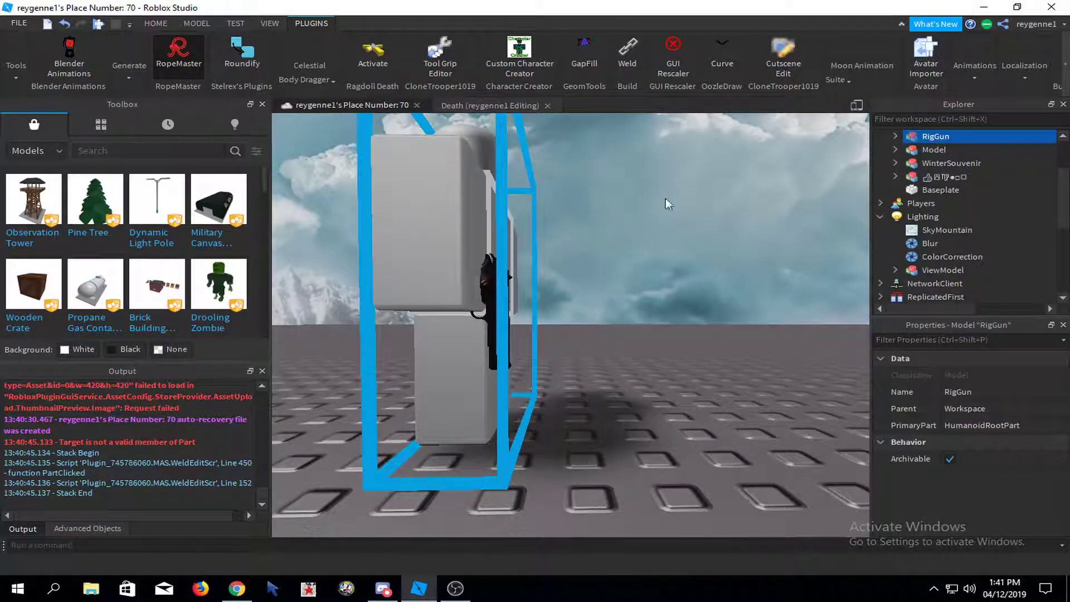
# - Group the pistol's Bolt, Grip, Mag, Screw, Slider, Template, Ticker and Handle parts into one model inside RigGun
pyautogui.moveTo(665, 199); pyautogui.dragTo(672, 159, button='right')
pyautogui.scroll(3, 672, 159)
pyautogui.scroll(-3, 672, 159)
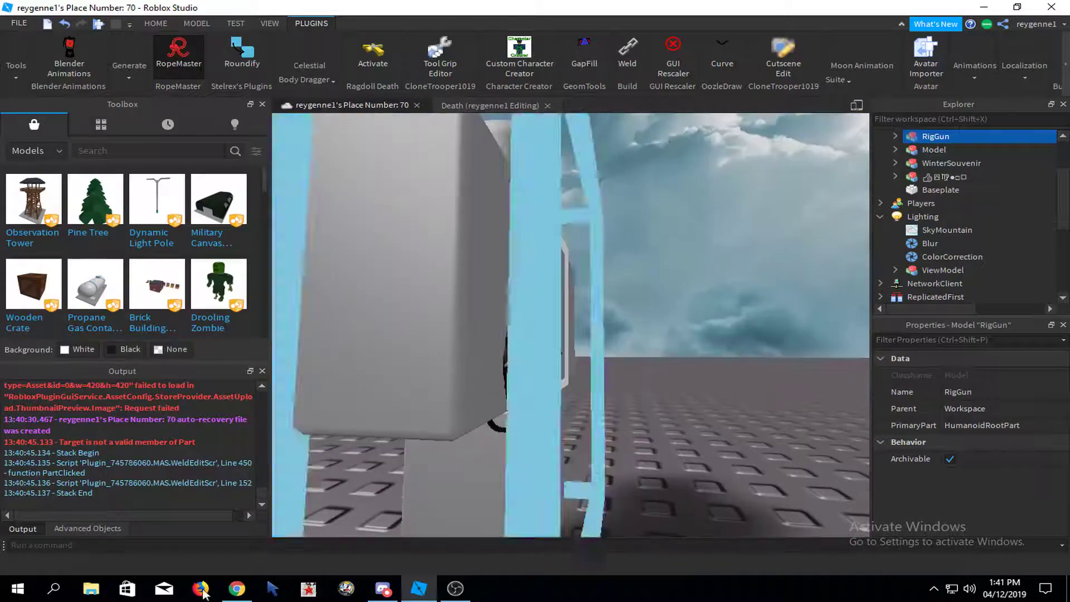
pyautogui.moveTo(487, 277); pyautogui.dragTo(487, 277, button='right')
pyautogui.scroll(-4, 487, 277)
pyautogui.click(896, 136)
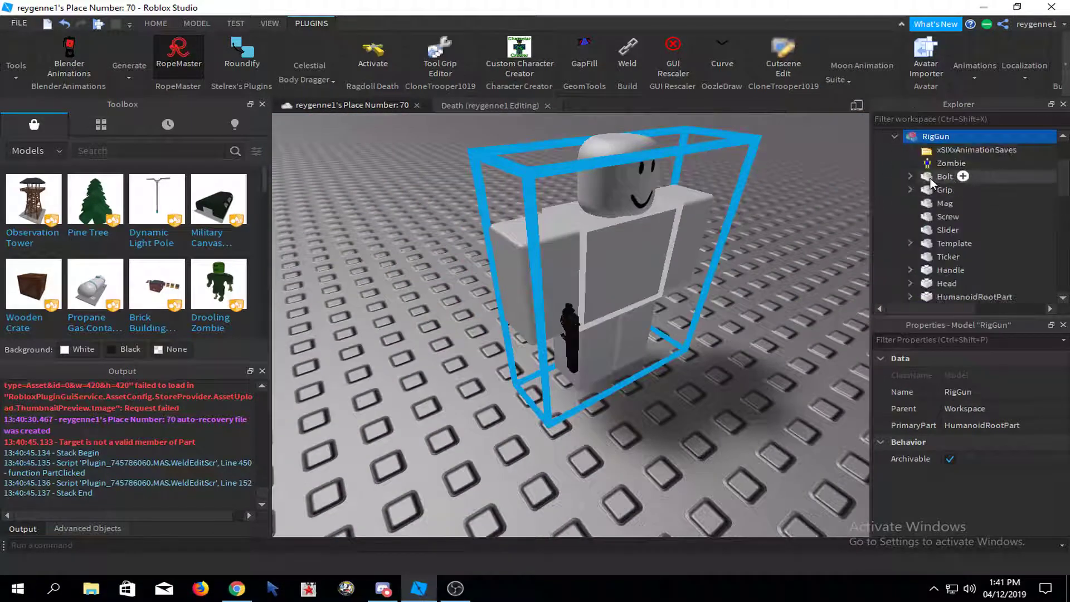
pyautogui.click(929, 177)
pyautogui.press('f')
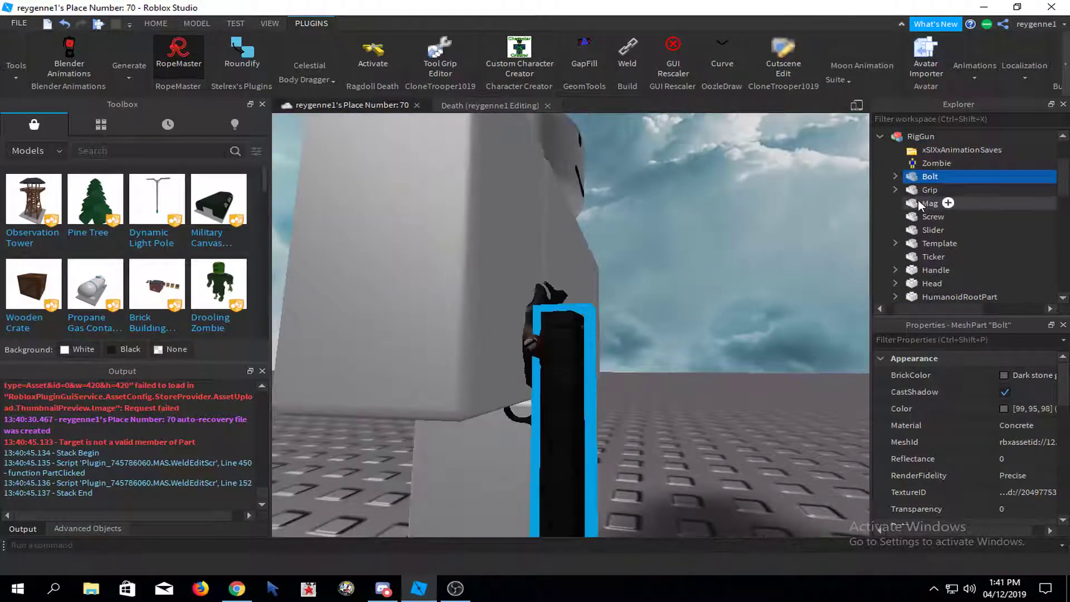
pyautogui.keyDown('shift'); pyautogui.click(931, 257); pyautogui.keyUp('shift')
pyautogui.press('f')
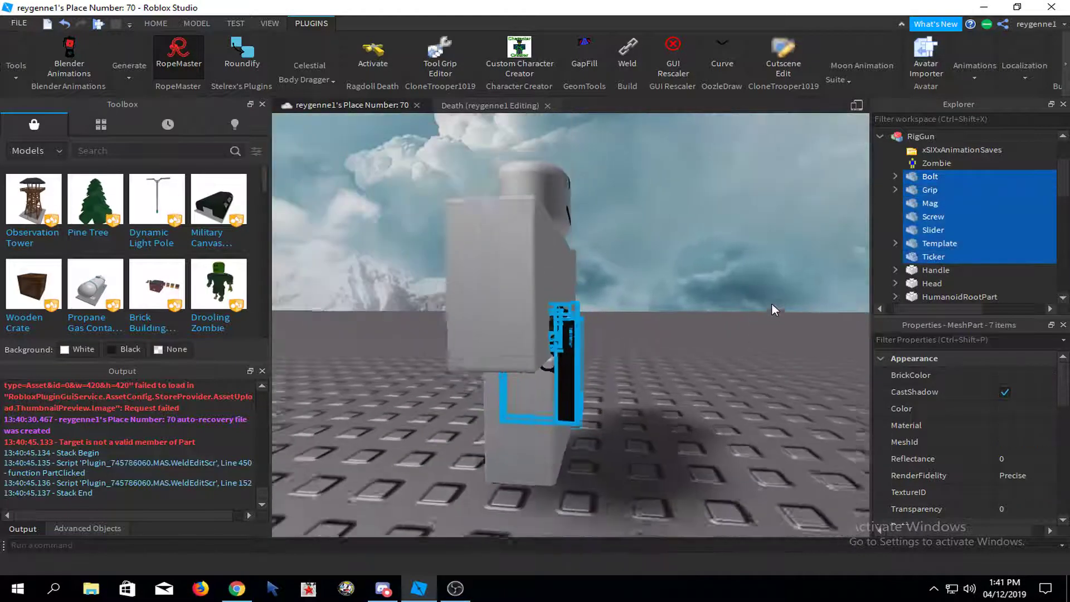
pyautogui.scroll(-5, 981, 256)
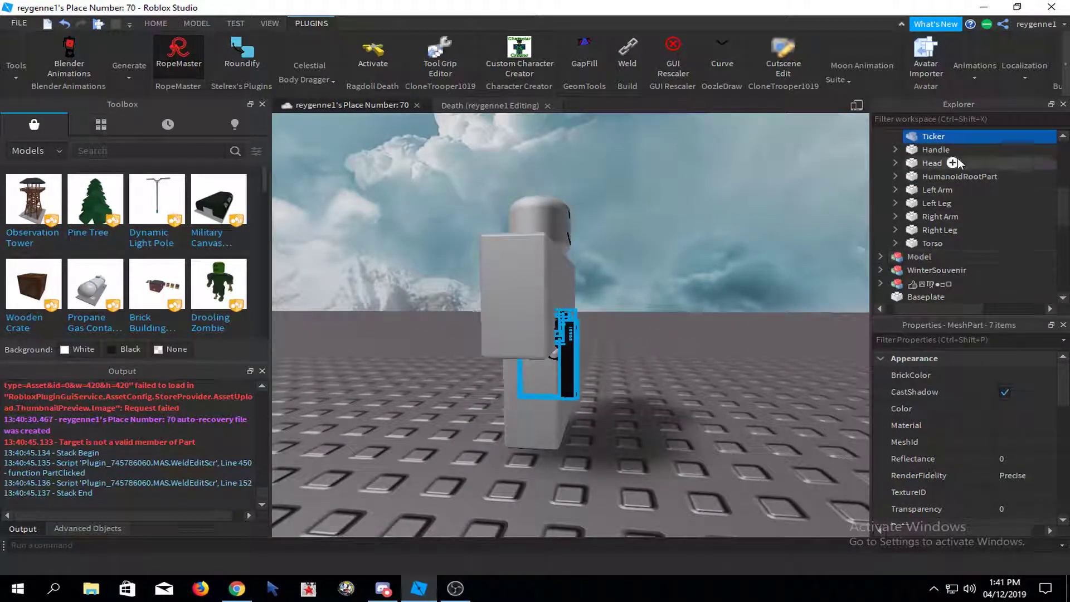
pyautogui.hotkey('ctrl', 'g')
# - Move the grouped pistol model away from the arm to open space in front of the dummy
pyautogui.click(149, 23)
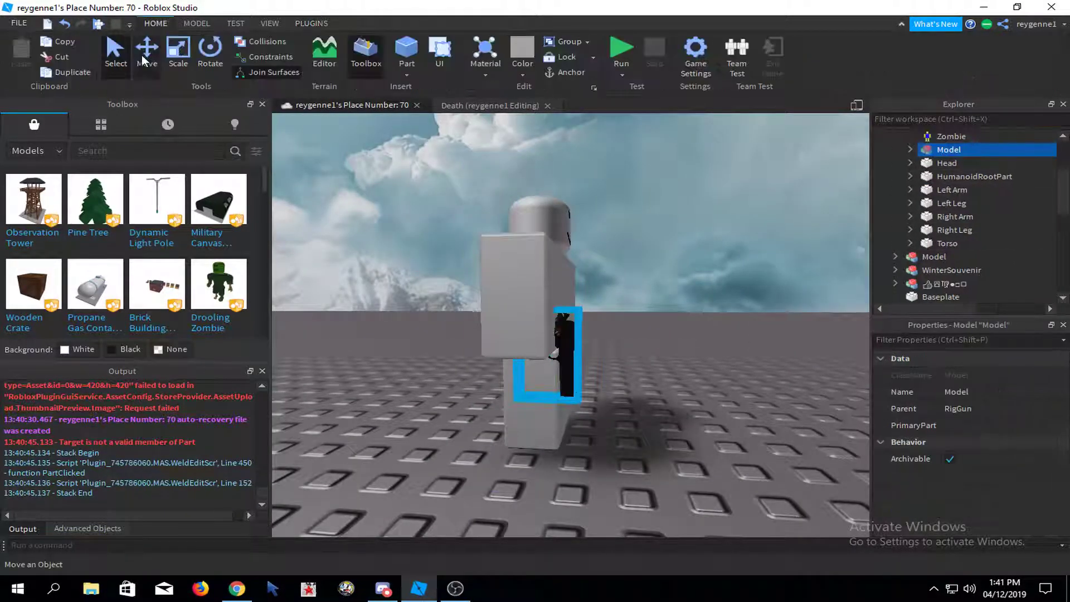
pyautogui.moveTo(630, 368); pyautogui.dragTo(797, 357)
pyautogui.click(815, 296)
pyautogui.scroll(2, 805, 293)
pyautogui.click(602, 303)
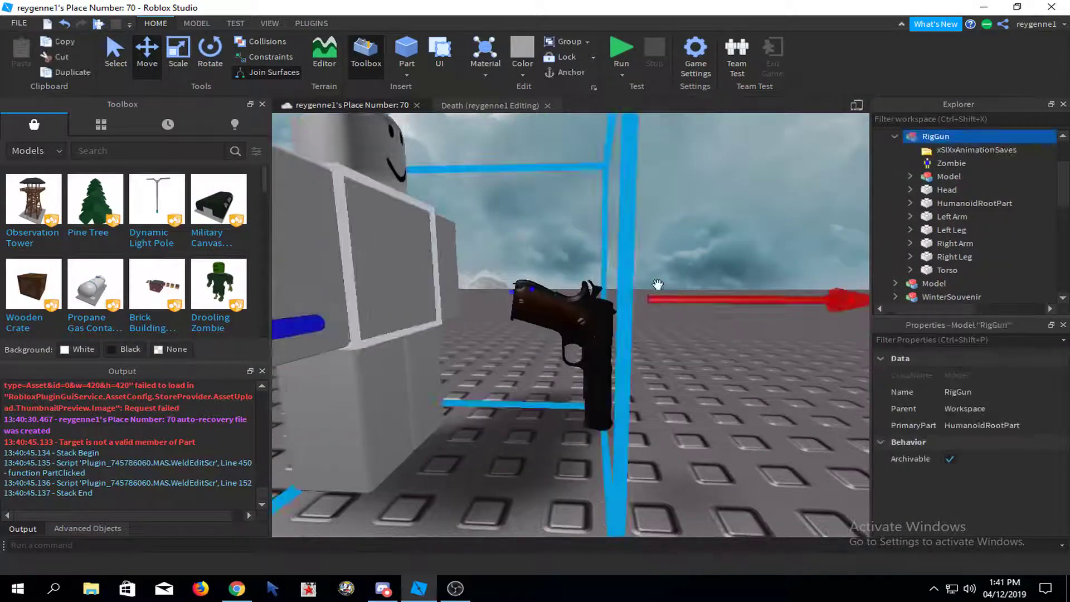
pyautogui.click(691, 271)
# - Rotate the grouped pistol model until its barrel points level, and move it out of RigGun directly into Workspace
pyautogui.click(936, 176)
pyautogui.click(210, 53)
pyautogui.scroll(-3, 760, 337)
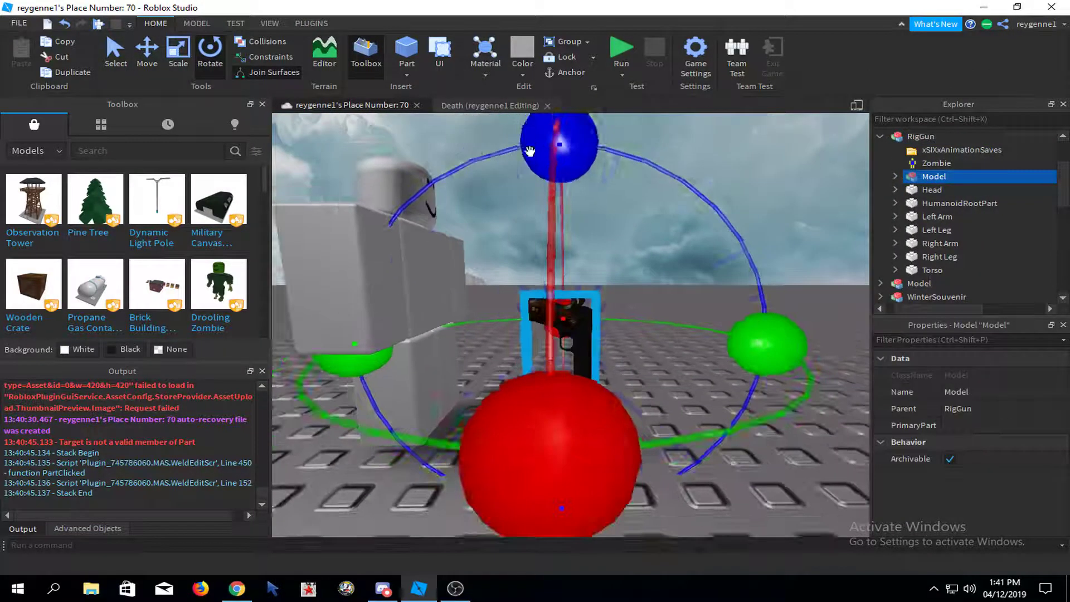
pyautogui.moveTo(529, 151); pyautogui.dragTo(862, 232)
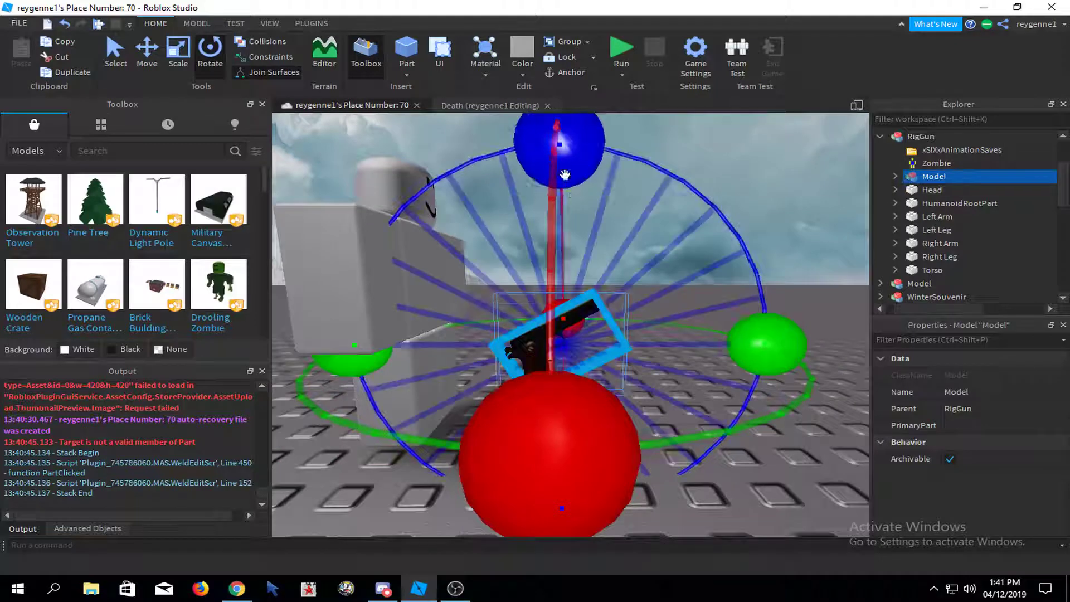
pyautogui.moveTo(564, 172); pyautogui.dragTo(650, 175)
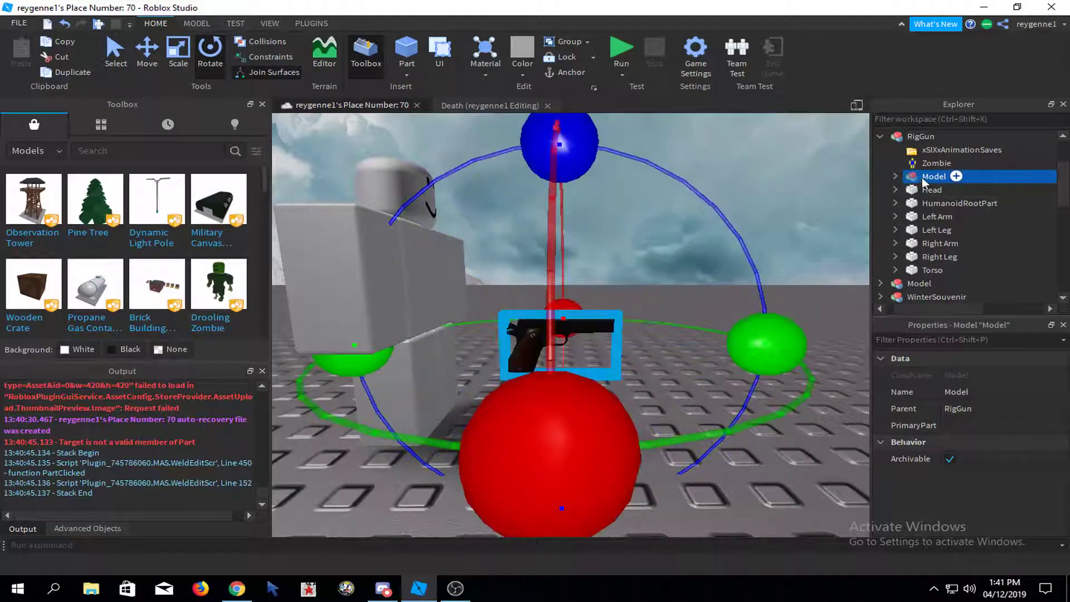
pyautogui.moveTo(924, 182); pyautogui.dragTo(946, 159)
# - Try to bind two parts of the separated pistol model with Custom Character Creator
pyautogui.click(311, 23)
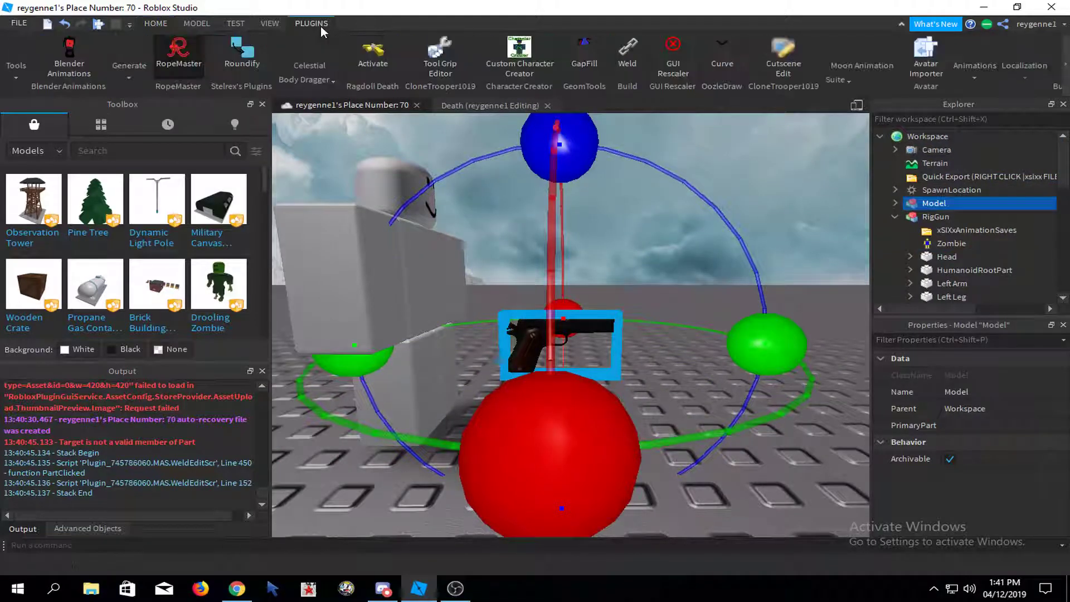
pyautogui.click(543, 44)
pyautogui.click(509, 152)
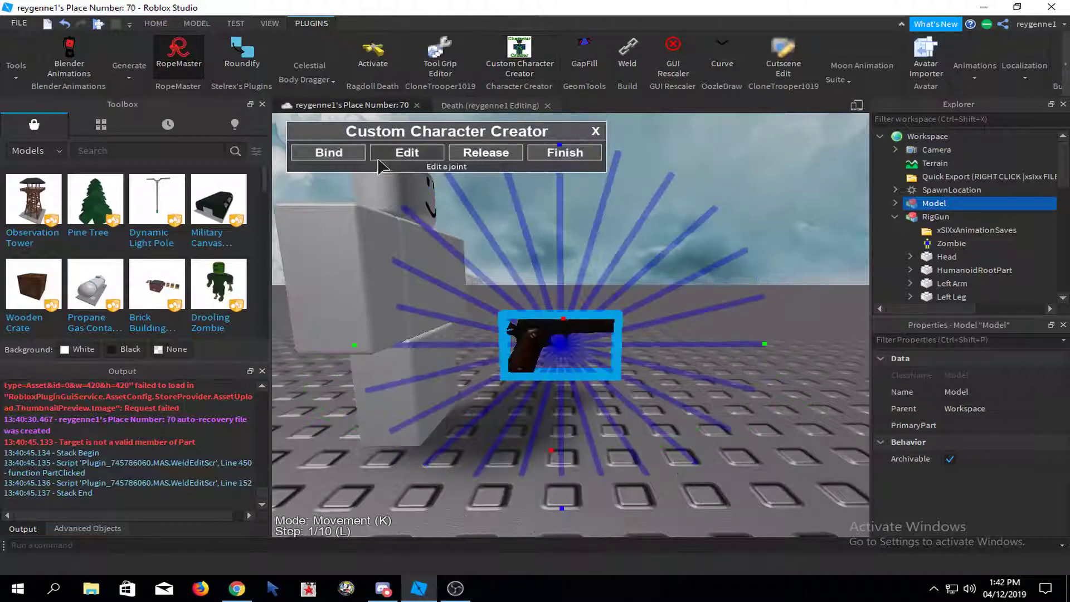
pyautogui.click(329, 150)
pyautogui.scroll(2, 569, 373)
pyautogui.click(497, 333)
pyautogui.moveTo(583, 370); pyautogui.dragTo(591, 373, button='right')
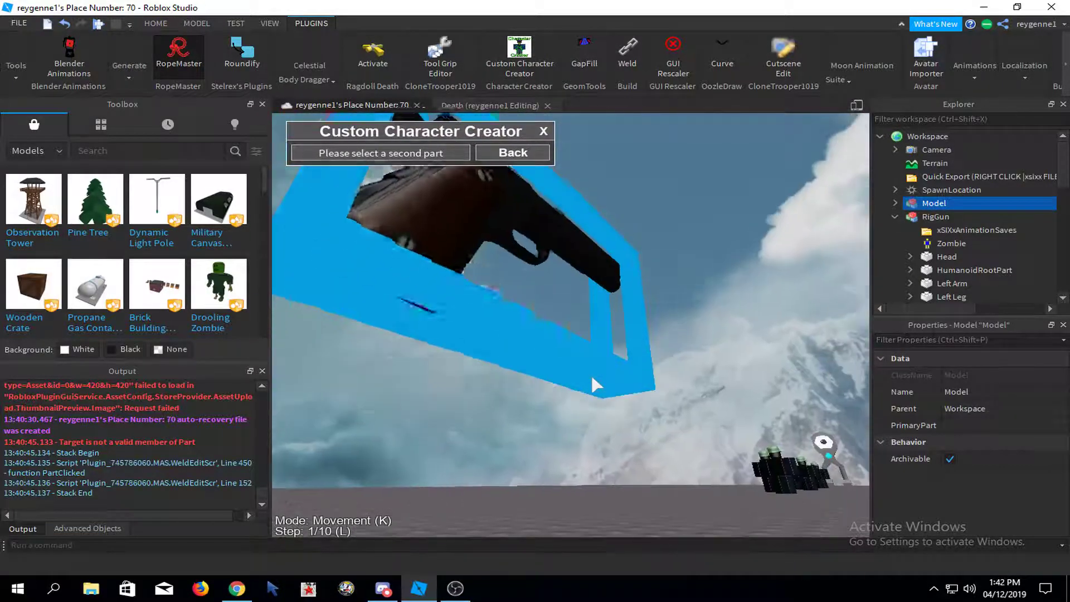
pyautogui.click(377, 281)
pyautogui.moveTo(518, 295); pyautogui.dragTo(519, 293, button='right')
pyautogui.moveTo(677, 453); pyautogui.dragTo(667, 441, button='right')
# - Open the Motor6D joint at the pistol's grip for editing, and leave Custom Character Creator
pyautogui.scroll(3, 666, 438)
pyautogui.scroll(3, 668, 442)
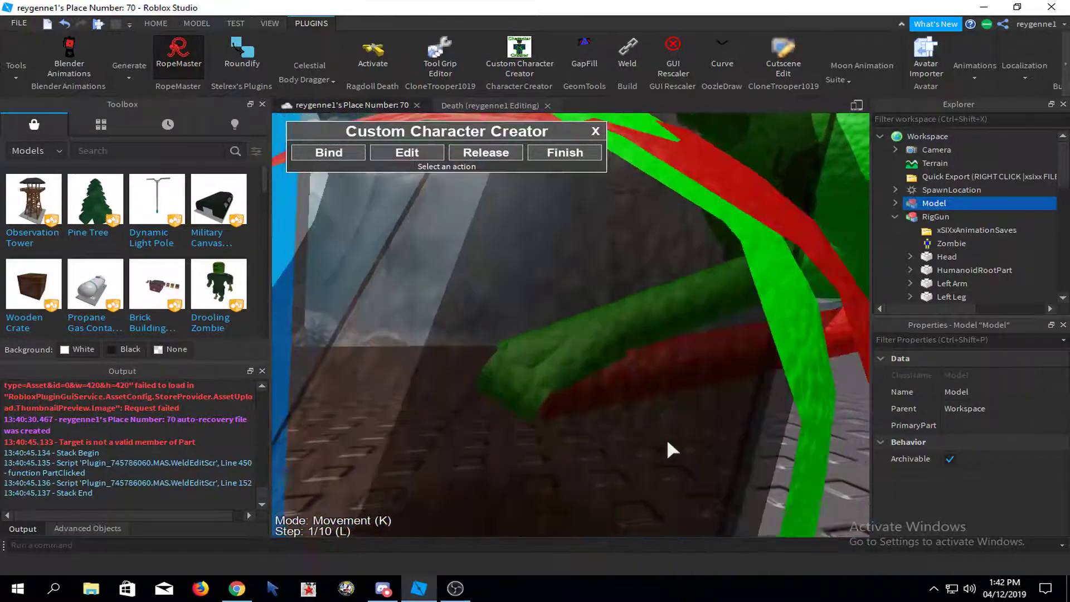
pyautogui.click(583, 348)
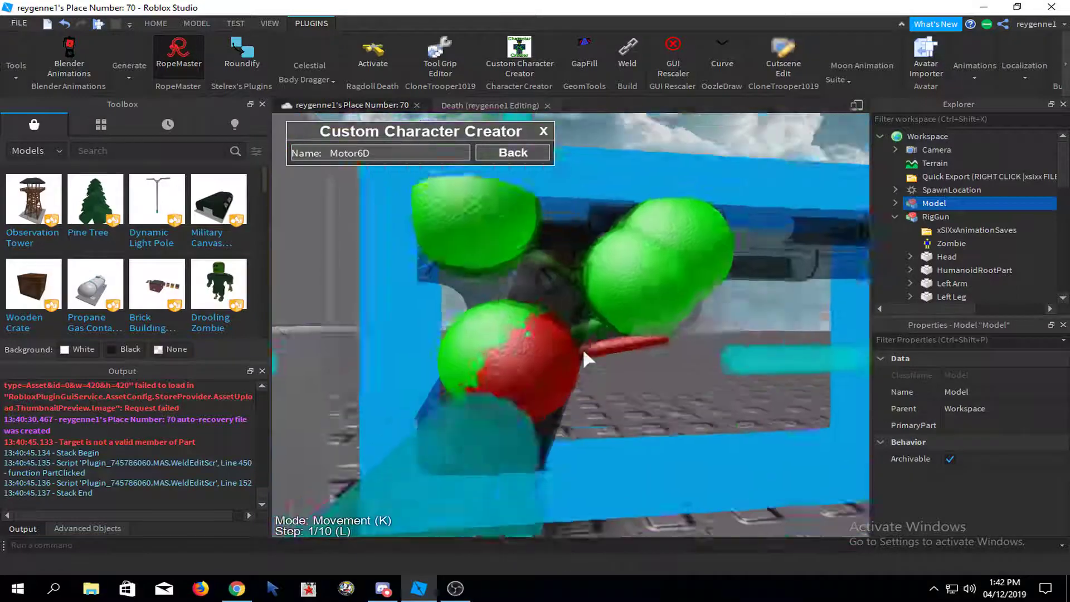
pyautogui.click(638, 288)
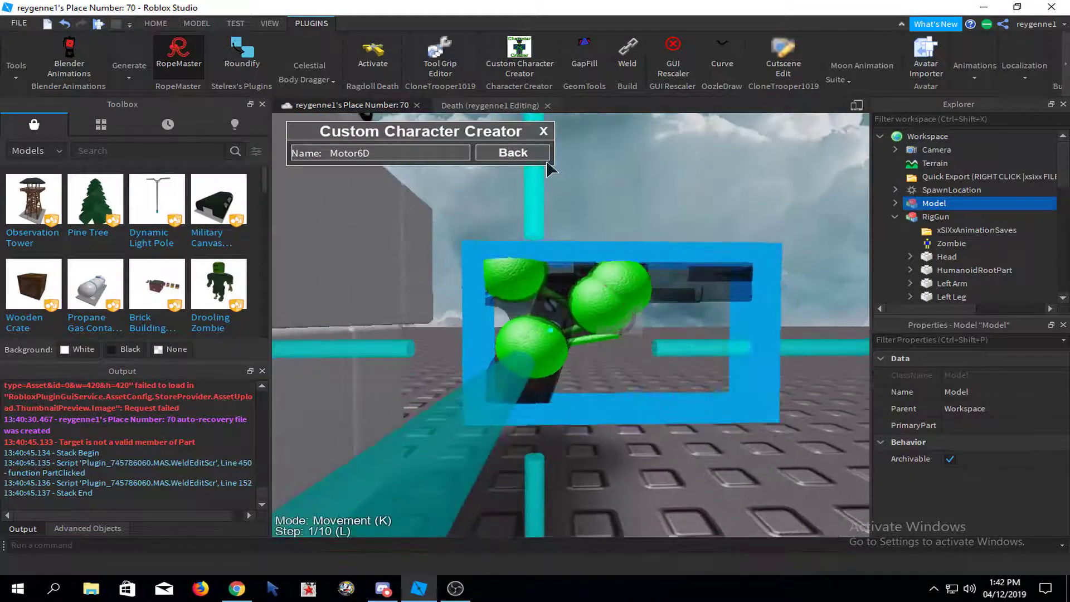
pyautogui.click(512, 153)
pyautogui.click(567, 151)
pyautogui.click(520, 54)
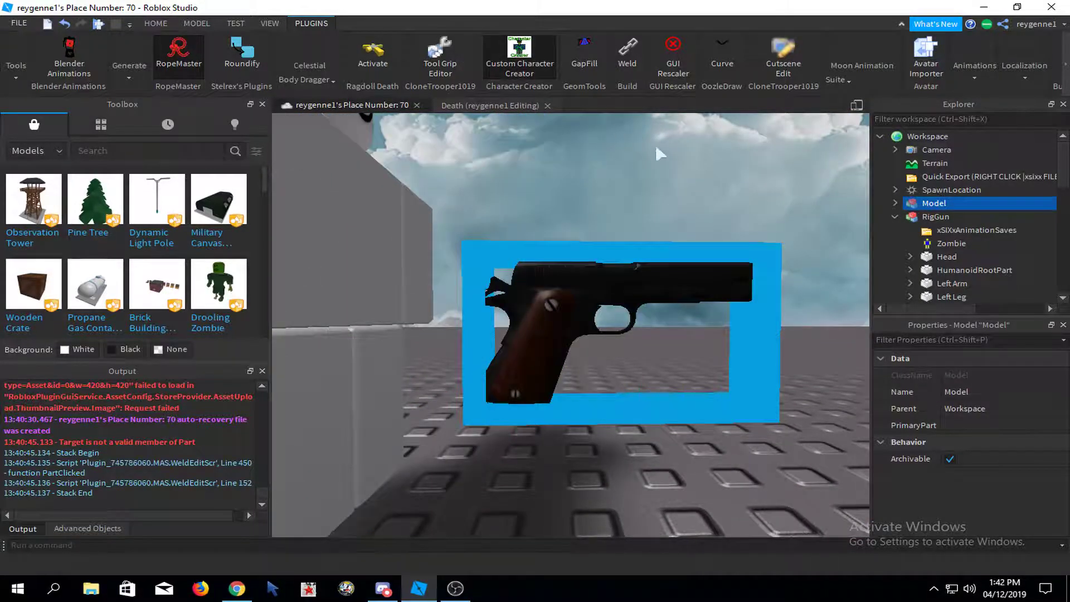
# - Examine the selected pistol model from the front and the side
pyautogui.moveTo(655, 145); pyautogui.dragTo(670, 244, button='right')
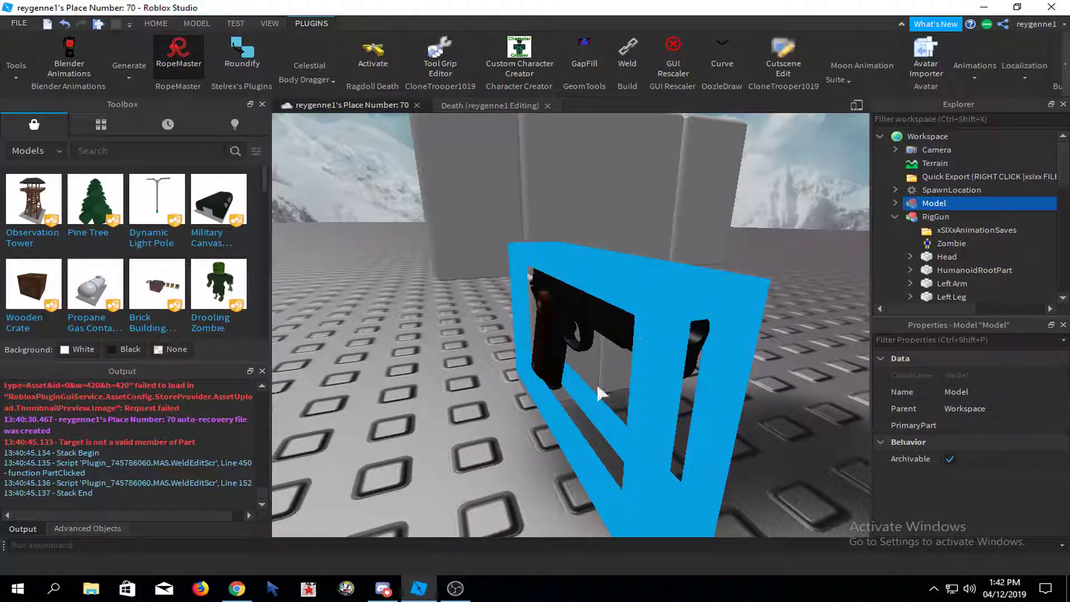
pyautogui.scroll(-10, 652, 308)
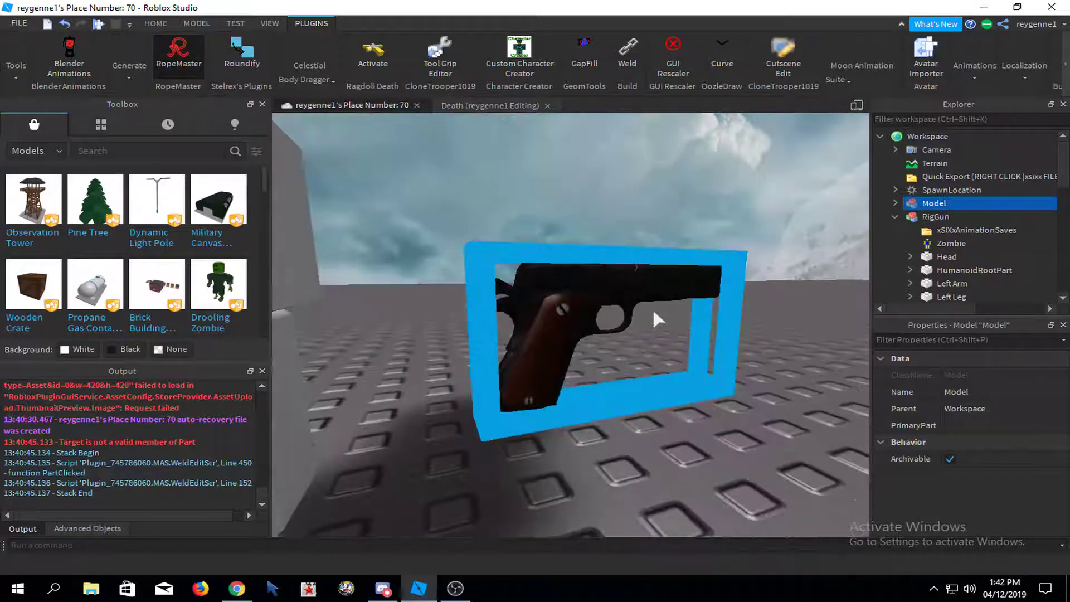
pyautogui.press('w')
pyautogui.press('a')
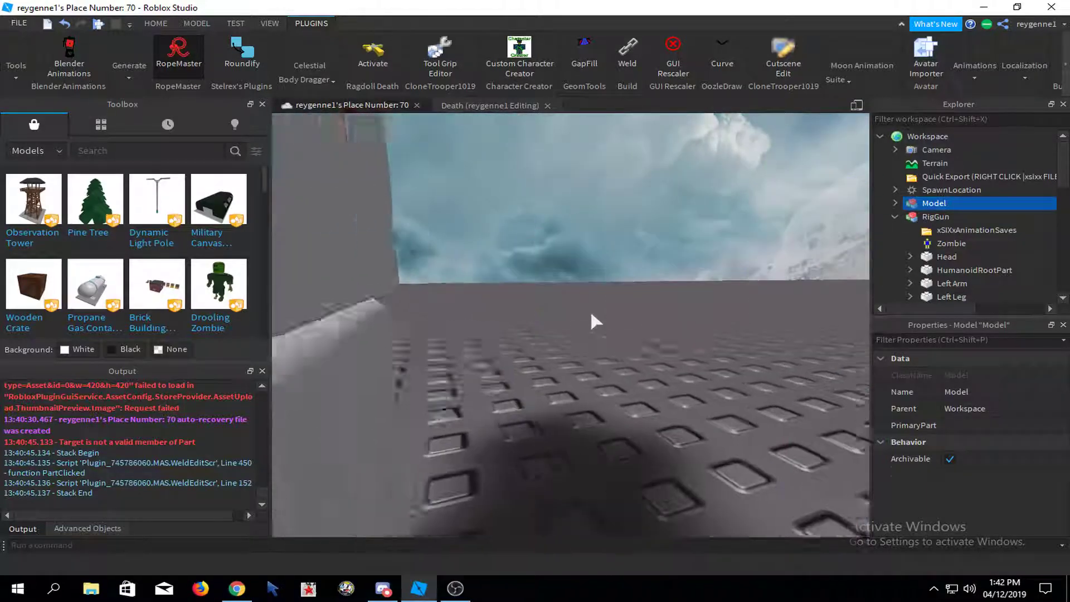
pyautogui.press('s')
pyautogui.press('d')
pyautogui.press('w')
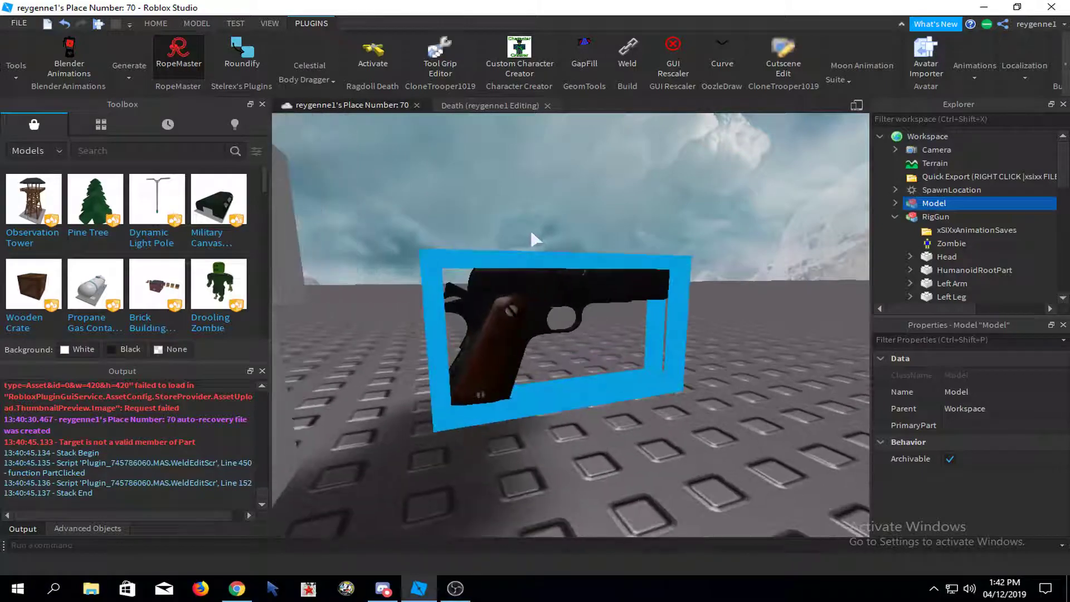
pyautogui.press('s')
# - Rotate the pistol model until its barrel points down toward the baseplate
pyautogui.click(156, 24)
pyautogui.press('w')
pyautogui.press('a')
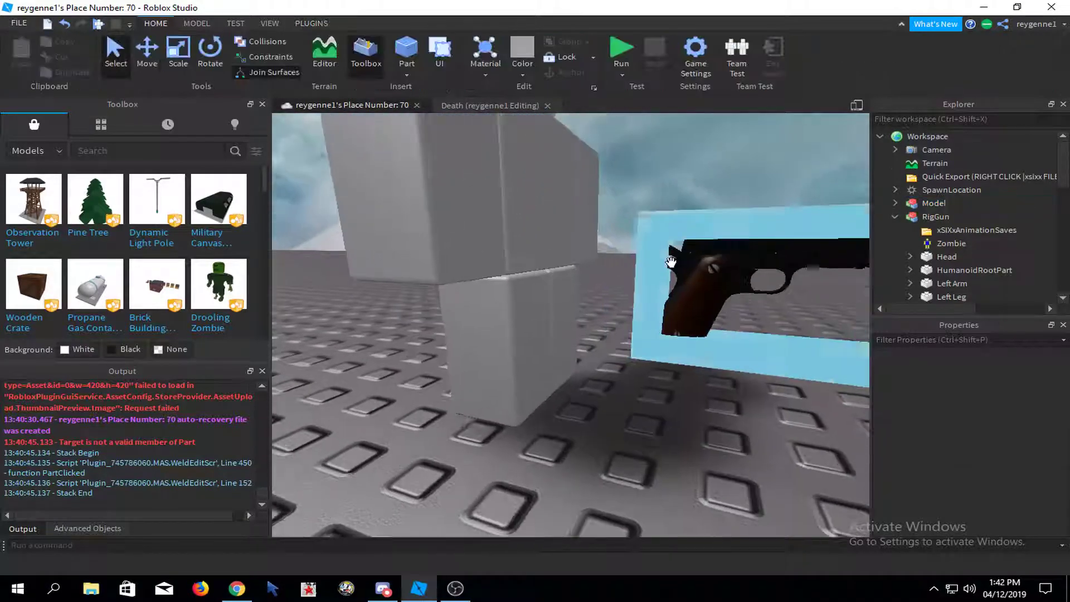
pyautogui.click(669, 258)
pyautogui.moveTo(668, 258); pyautogui.dragTo(672, 263, button='right')
pyautogui.press('s')
pyautogui.press('d')
pyautogui.click(210, 53)
pyautogui.scroll(-5, 574, 140)
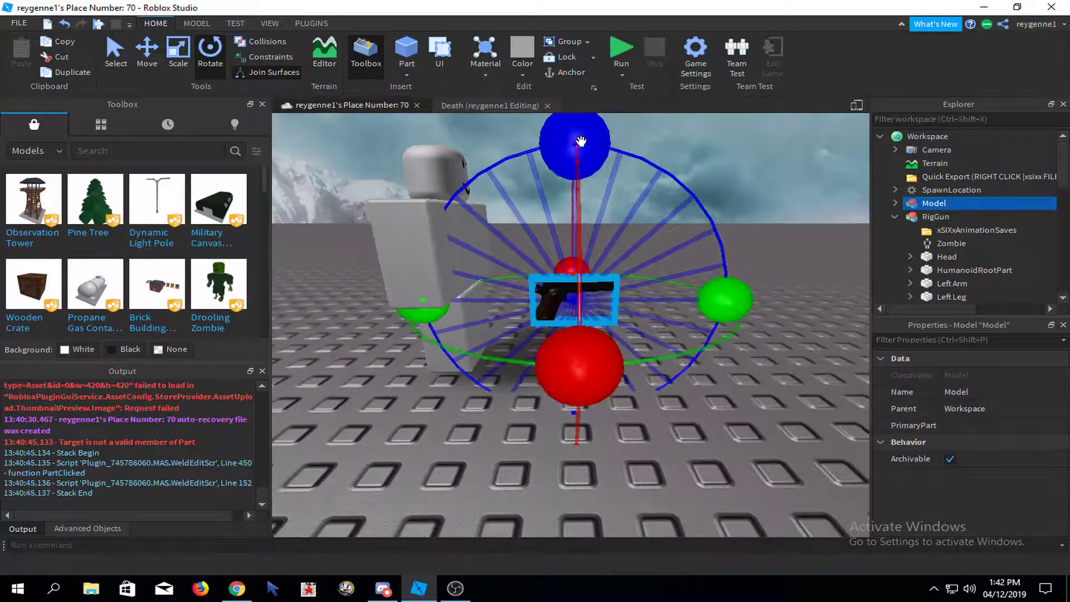
pyautogui.moveTo(581, 143); pyautogui.dragTo(561, 272)
# - Move the pistol model against the lower end of the dummy's right arm
pyautogui.press('w')
pyautogui.click(147, 63)
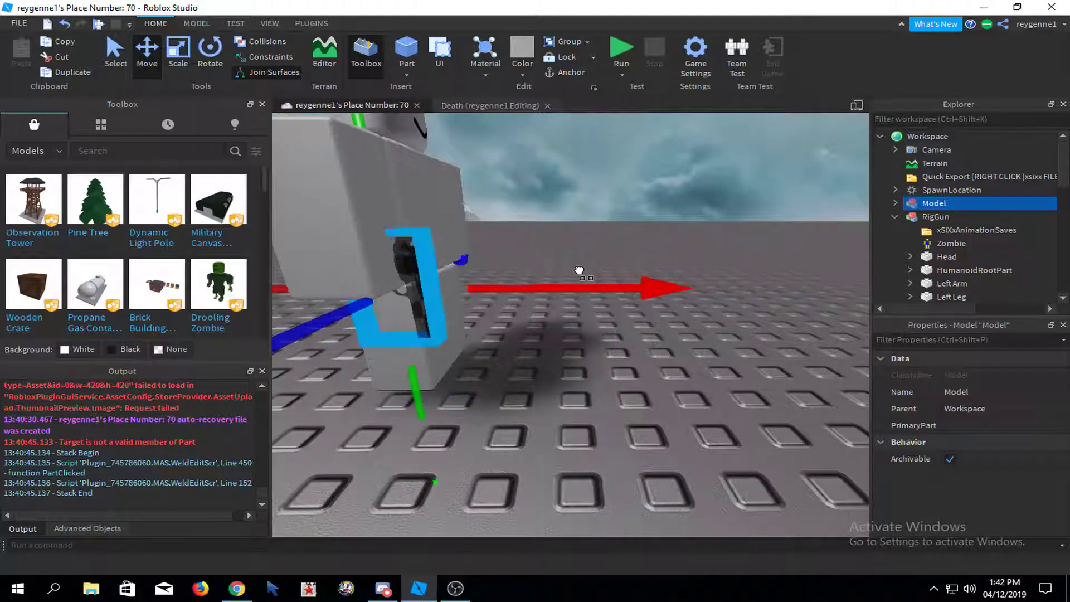
pyautogui.moveTo(572, 279); pyautogui.dragTo(558, 245, button='right')
pyautogui.click(545, 232)
pyautogui.click(545, 232)
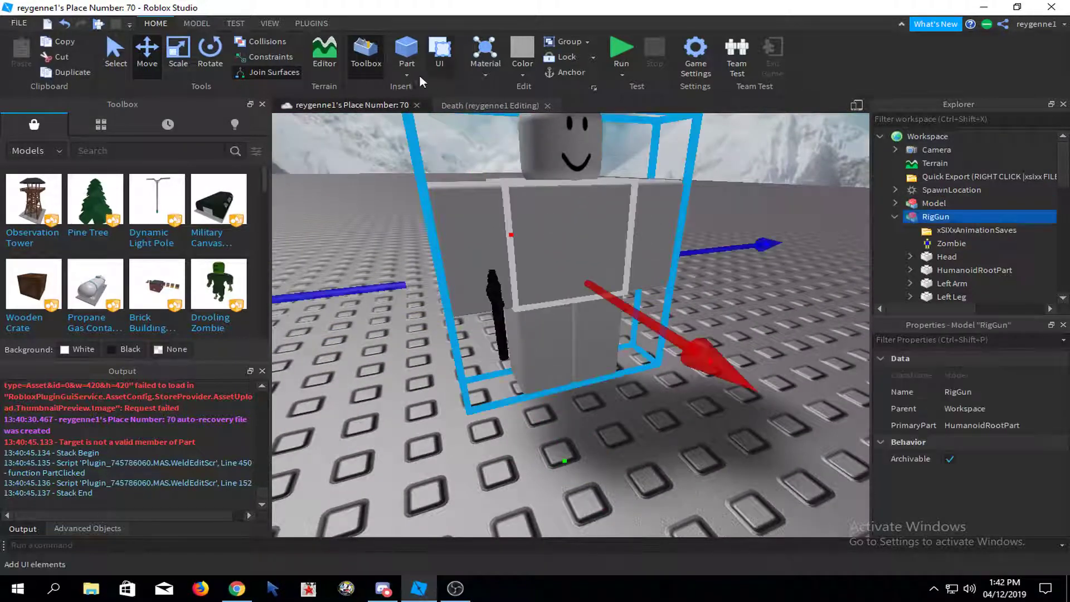
pyautogui.click(312, 24)
pyautogui.click(505, 49)
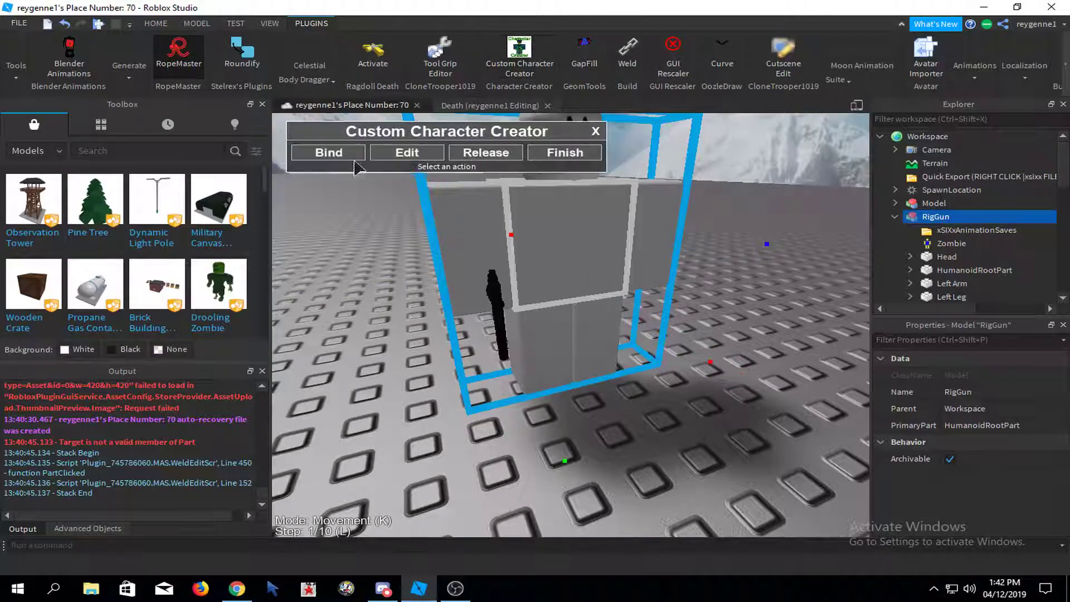
pyautogui.moveTo(441, 241); pyautogui.dragTo(437, 246, button='right')
pyautogui.scroll(3, 437, 246)
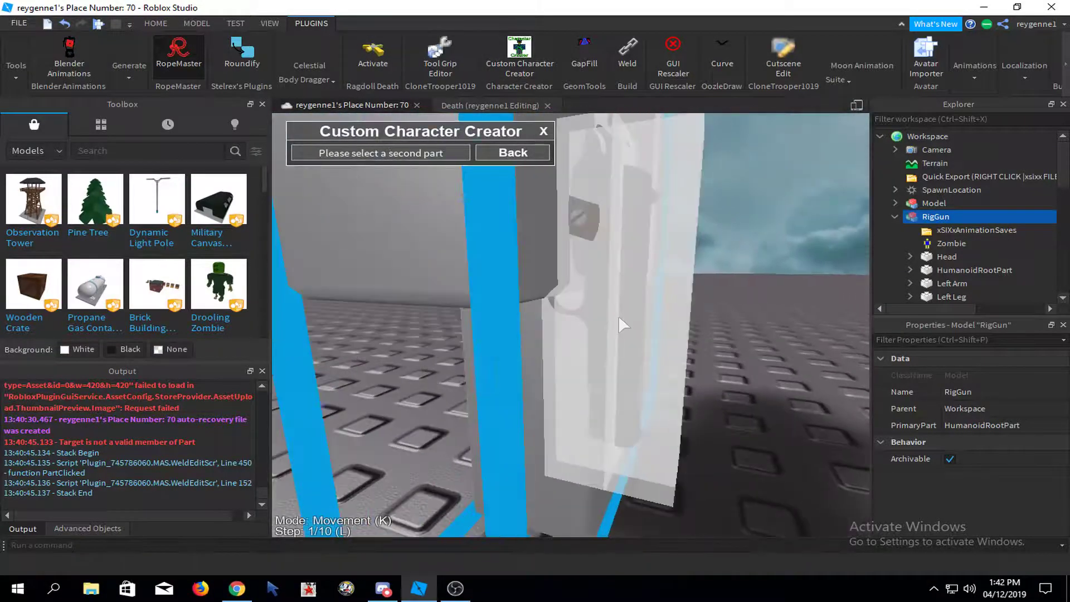
pyautogui.moveTo(572, 302); pyautogui.dragTo(572, 340, button='right')
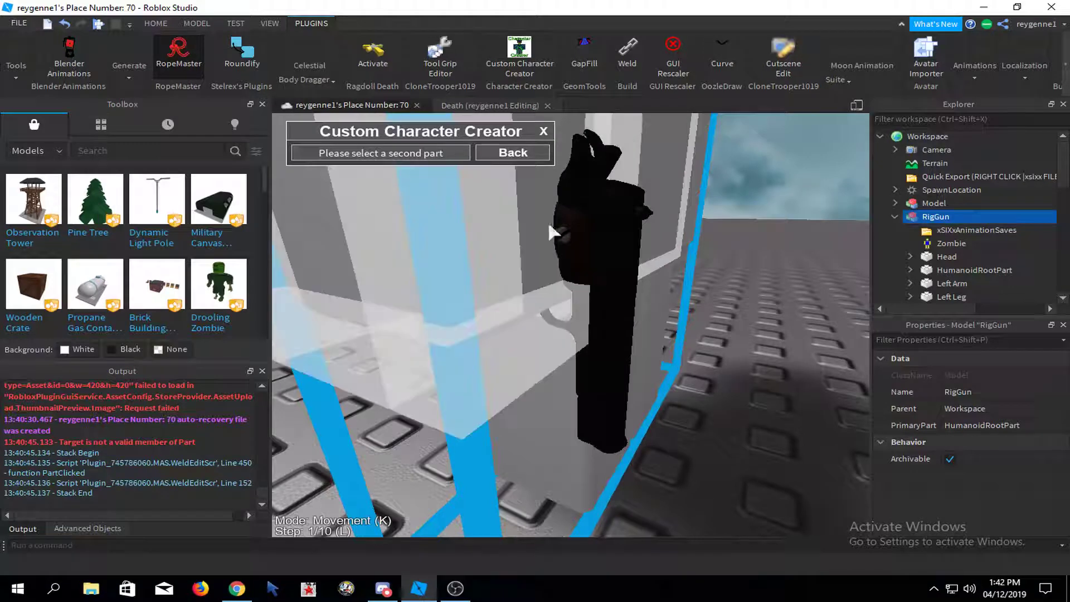
pyautogui.click(512, 153)
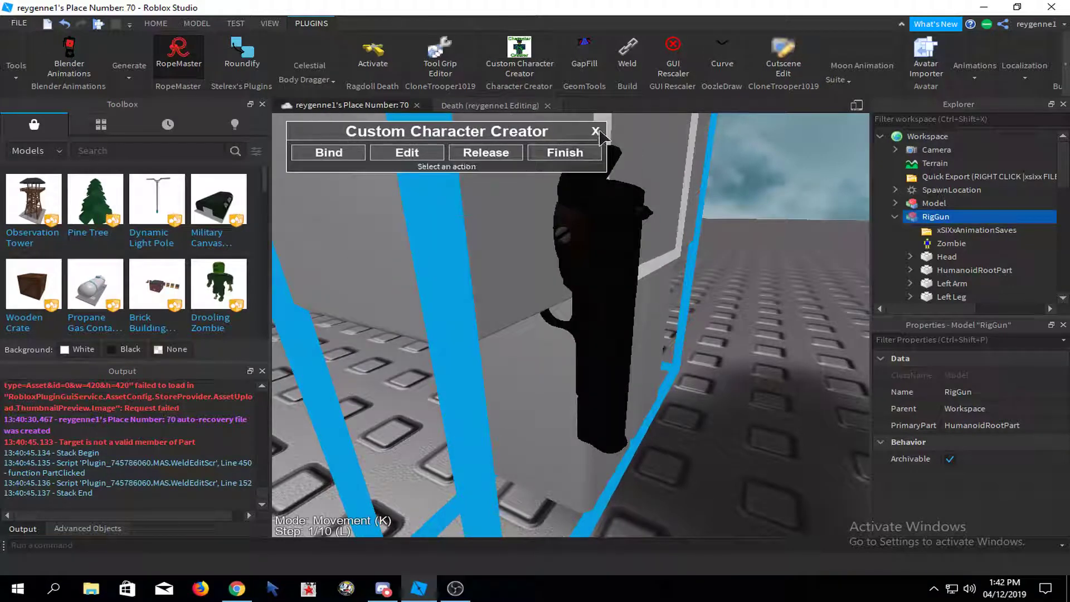
# - Put the pistol model back inside RigGun and ungroup it into its separate parts
pyautogui.moveTo(623, 179); pyautogui.dragTo(622, 161, button='right')
pyautogui.moveTo(937, 207)
pyautogui.mouseDown()
pyautogui.moveTo(935, 221)
pyautogui.moveTo(928, 205)
pyautogui.mouseUp()
pyautogui.click(934, 203)
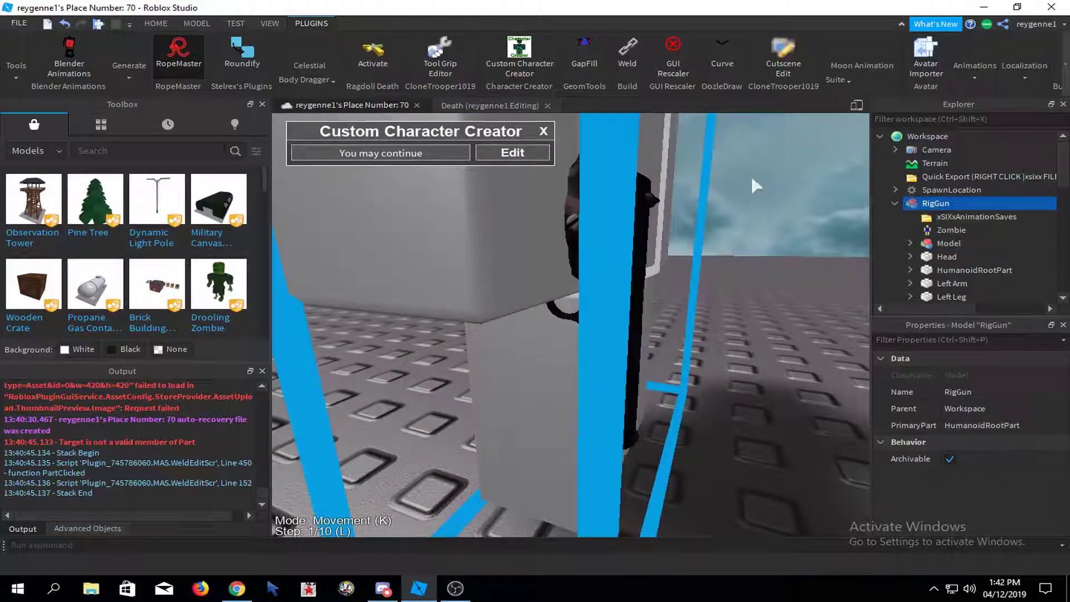
pyautogui.click(947, 243)
pyautogui.hotkey('ctrl', 'u')
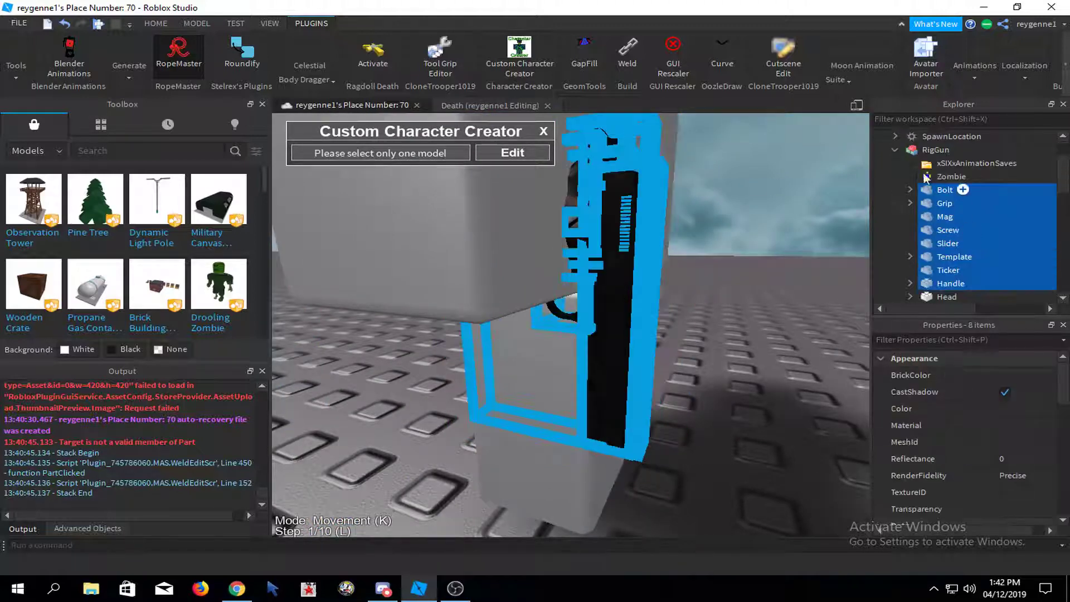
# - Bind the dummy's right arm to the pistol on RigGun with Custom Character Creator, and close the plugin
pyautogui.click(935, 149)
pyautogui.click(372, 155)
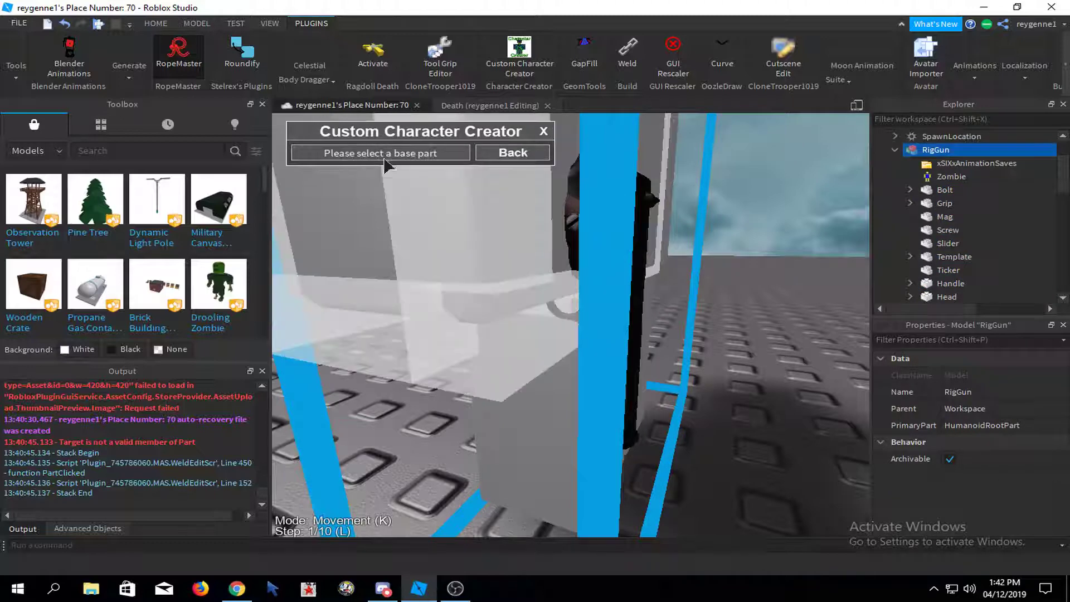
pyautogui.click(569, 306)
pyautogui.scroll(-3, 569, 305)
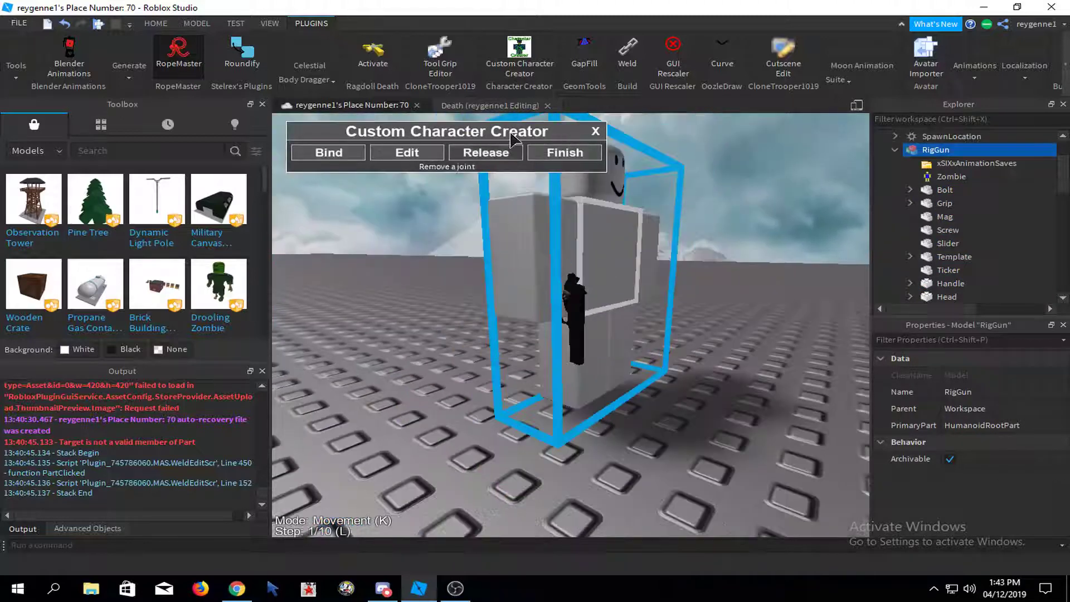
pyautogui.scroll(1, 496, 144)
pyautogui.click(534, 68)
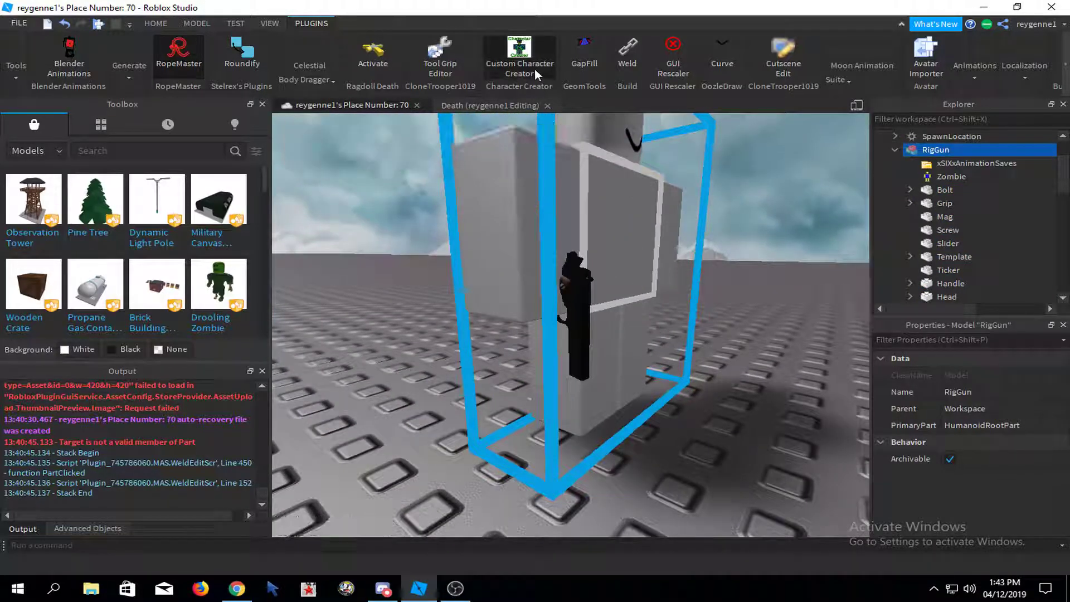
# - Collapse RigGun and save it to Roblox by overwriting an existing asset
pyautogui.click(895, 150)
pyautogui.rightClick(900, 152)
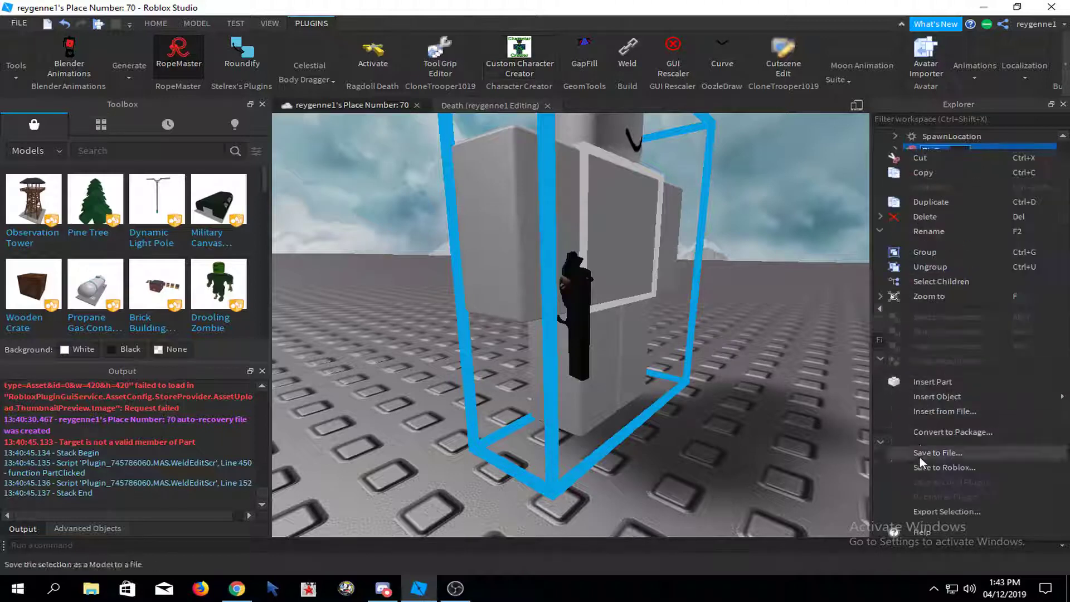
pyautogui.click(932, 464)
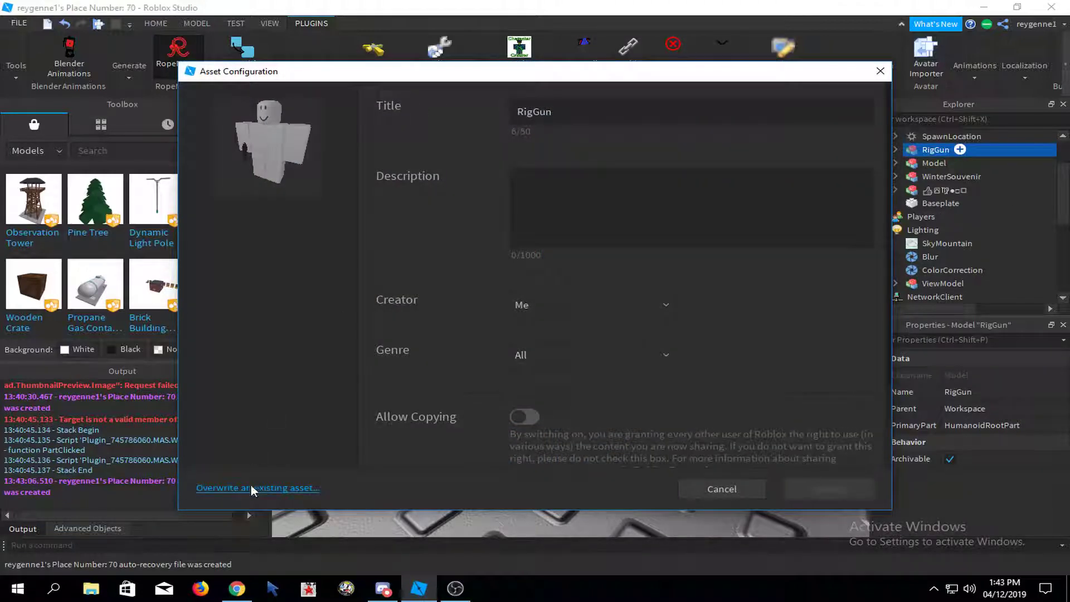
pyautogui.click(250, 488)
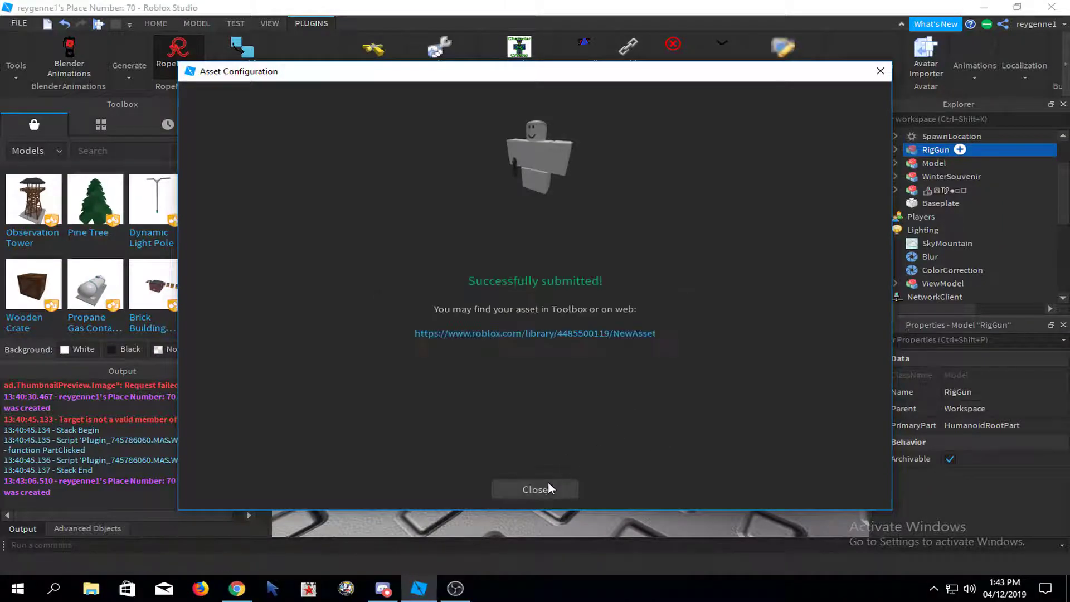
pyautogui.click(535, 488)
# - Load RigGun into an untitled Moon Animator animation and add starting keyframes for its joints at 0:00
pyautogui.scroll(-3, 669, 419)
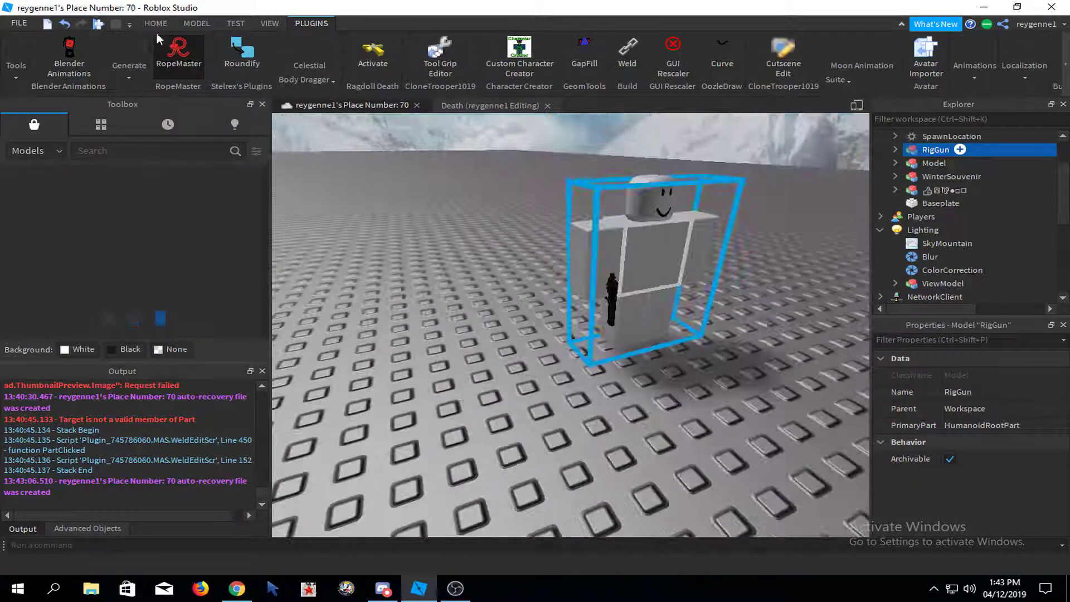
pyautogui.click(156, 23)
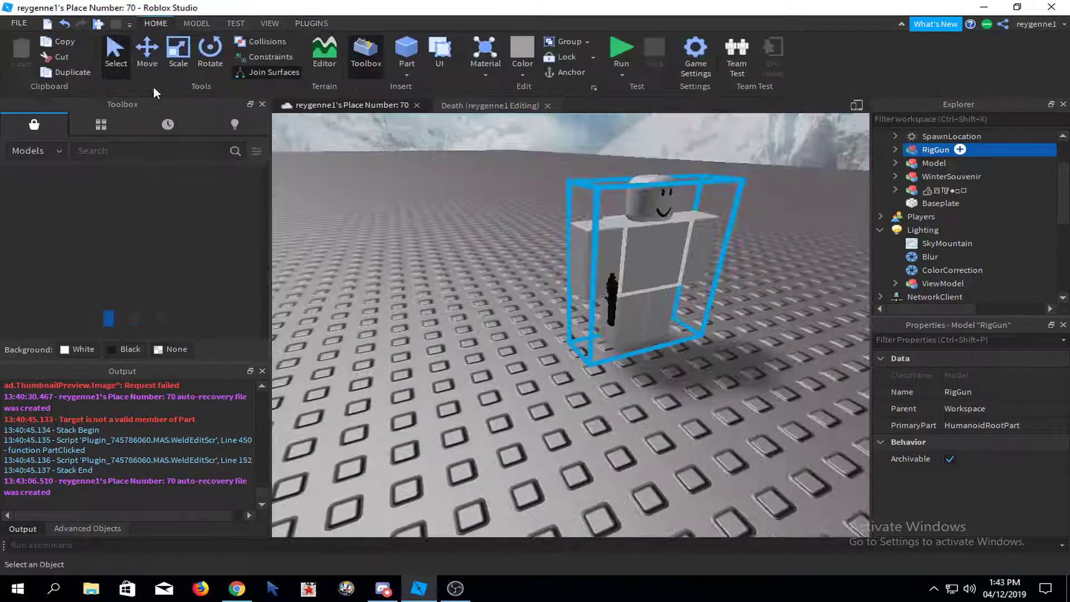
pyautogui.click(658, 251)
pyautogui.click(311, 24)
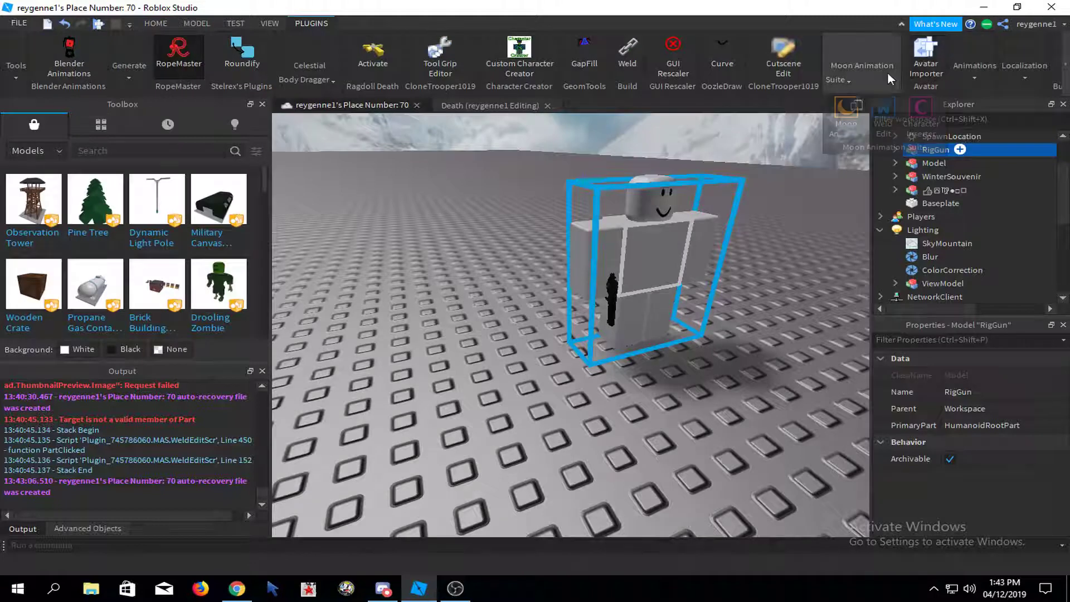
pyautogui.click(846, 118)
pyautogui.click(574, 362)
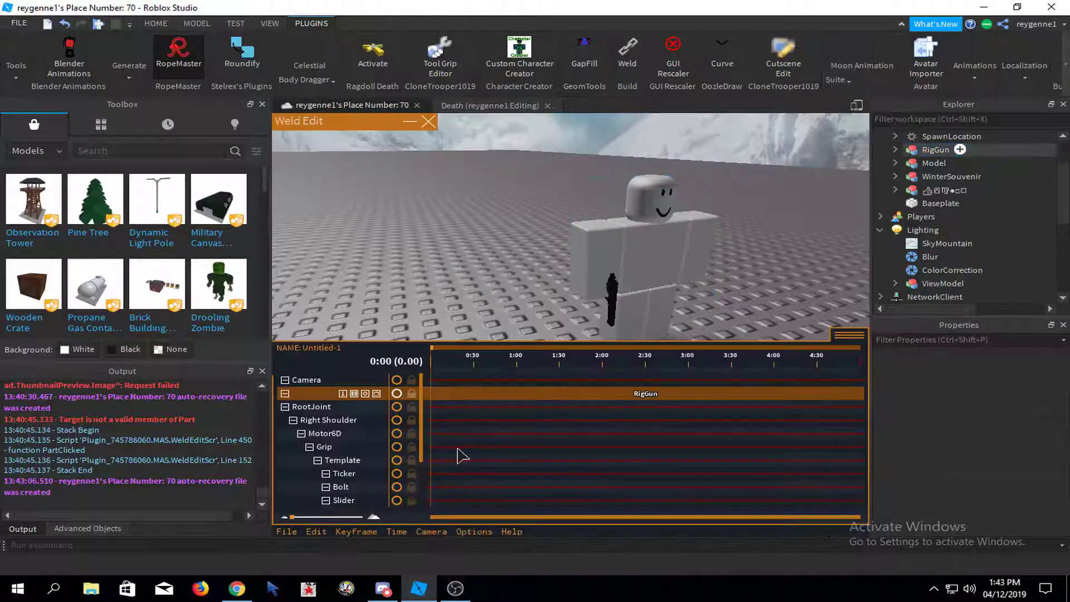
pyautogui.click(313, 532)
pyautogui.click(330, 454)
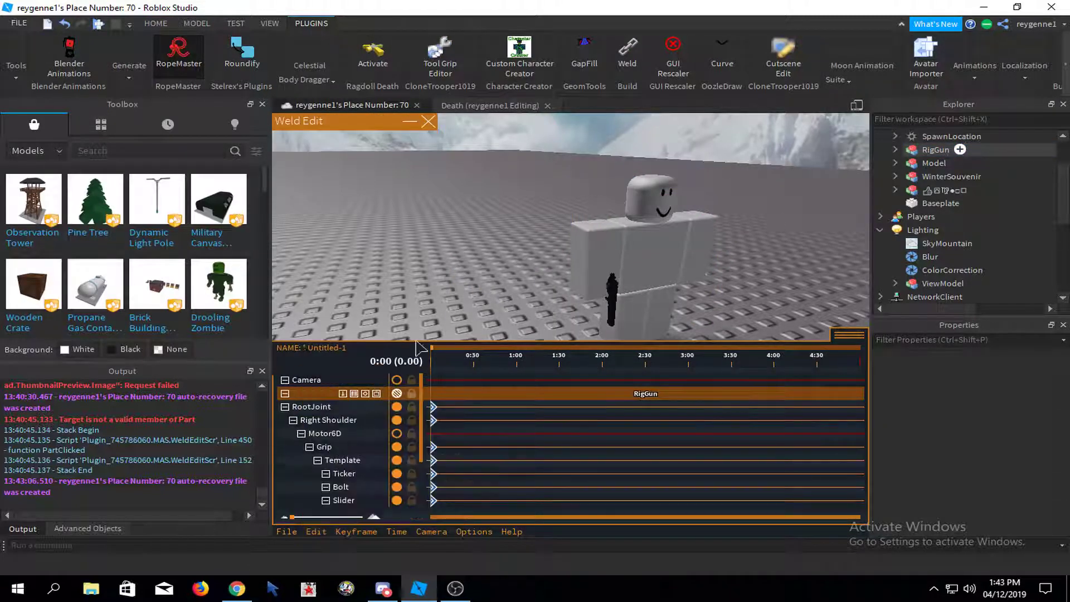
# - Raise the dummy's right arm forward with the pistol at 0:15 in the animation
pyautogui.scroll(5, 633, 232)
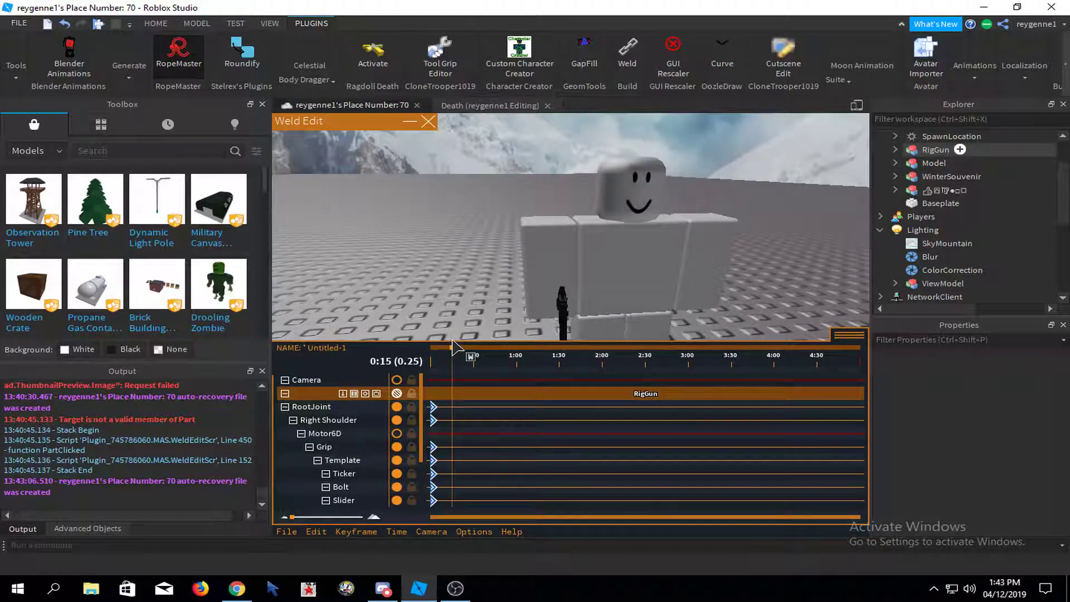
pyautogui.click(560, 260)
pyautogui.moveTo(585, 267); pyautogui.dragTo(626, 283, button='right')
pyautogui.moveTo(677, 293); pyautogui.dragTo(561, 181)
pyautogui.moveTo(561, 181); pyautogui.dragTo(625, 318, button='right')
pyautogui.click(583, 317)
pyautogui.click(506, 253)
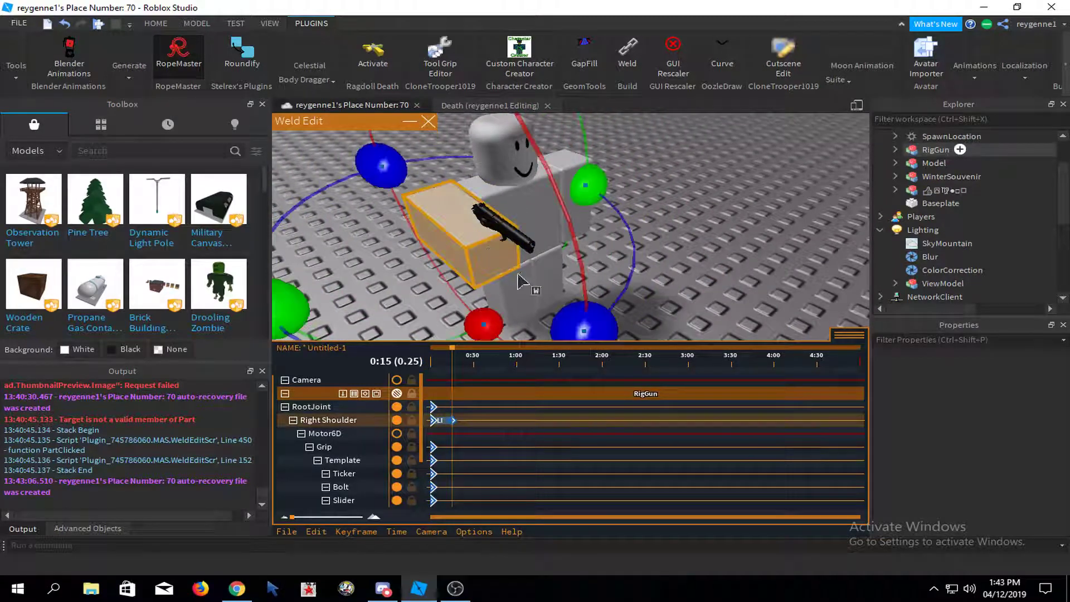
pyautogui.moveTo(521, 279); pyautogui.dragTo(526, 303, button='right')
pyautogui.moveTo(592, 317); pyautogui.dragTo(683, 333, button='right')
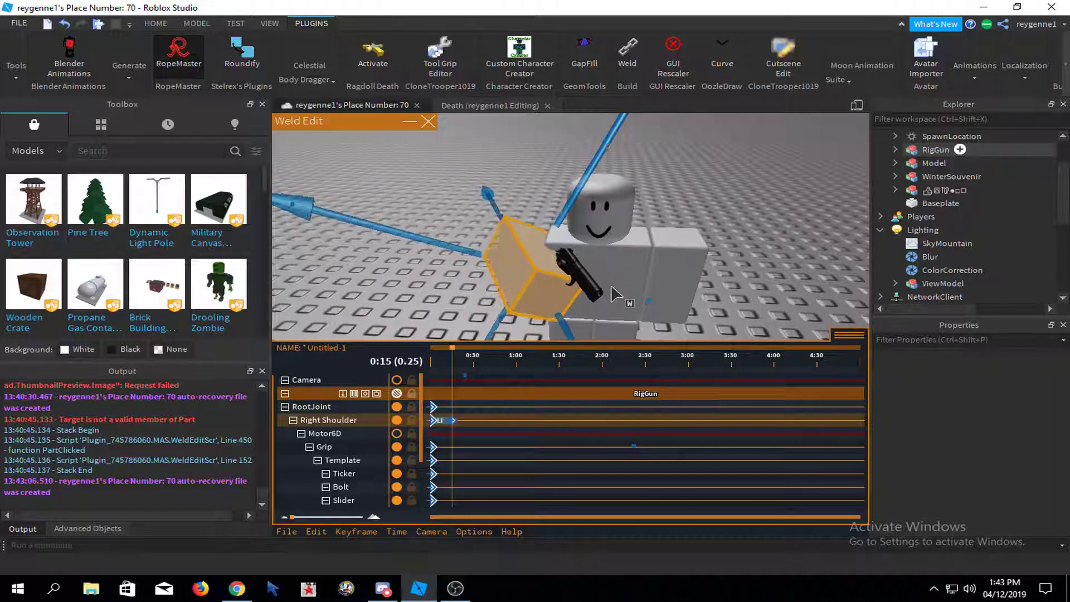
# - Rotate the pistol's Grip joint at 0:15 so the raised pistol points across the front of the torso
pyautogui.click(694, 185)
pyautogui.moveTo(695, 185); pyautogui.dragTo(657, 209, button='right')
pyautogui.click(636, 225)
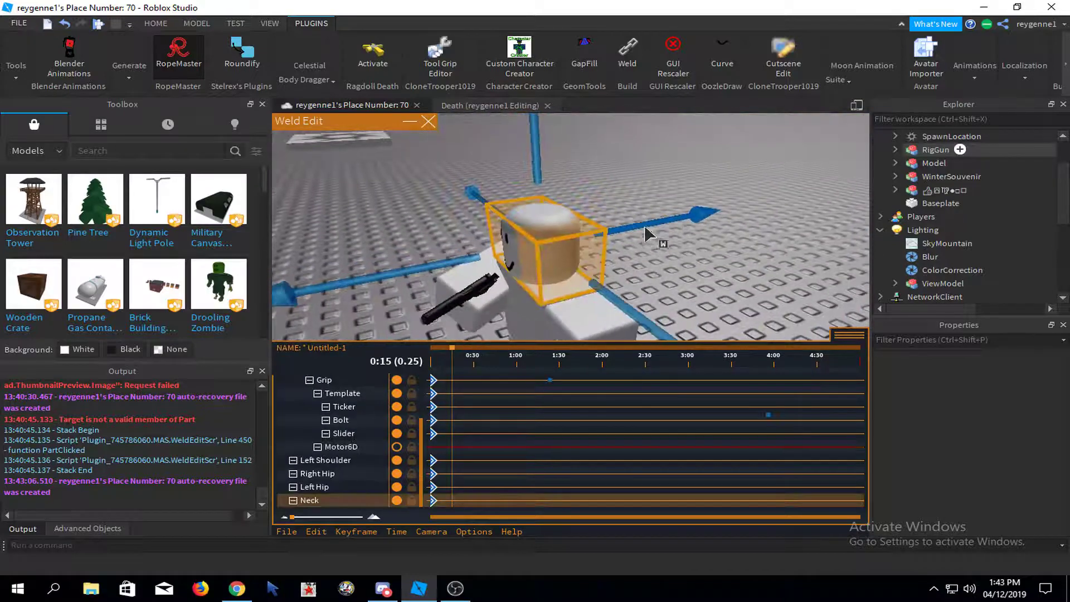
pyautogui.click(714, 185)
pyautogui.moveTo(507, 277); pyautogui.dragTo(507, 278, button='right')
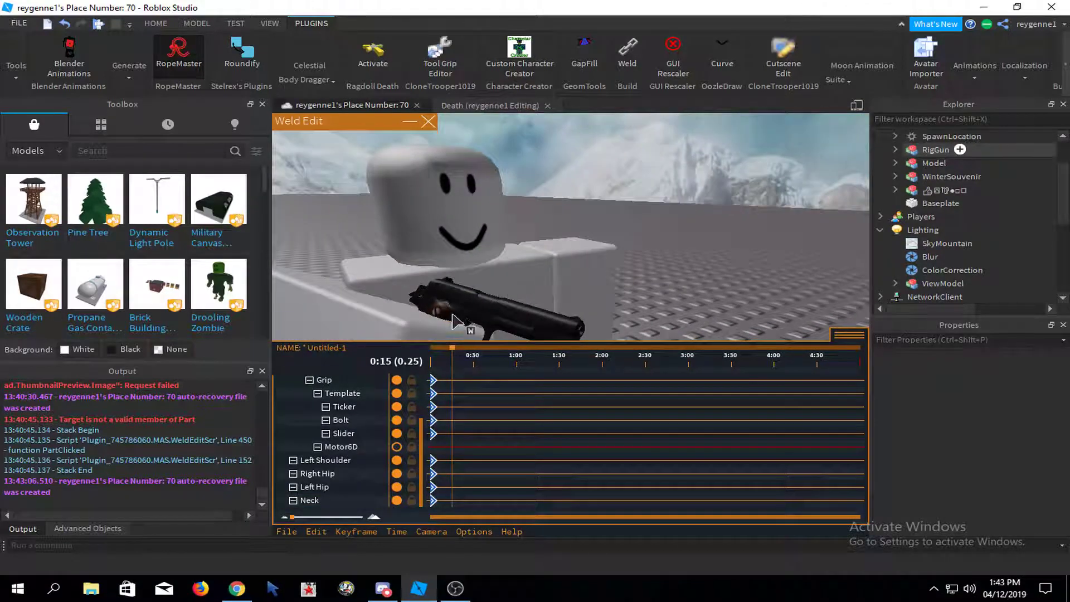
pyautogui.scroll(-3, 517, 249)
pyautogui.press('r')
pyautogui.moveTo(645, 239); pyautogui.dragTo(644, 239, button='right')
pyautogui.moveTo(640, 326); pyautogui.dragTo(628, 284)
pyautogui.press('r')
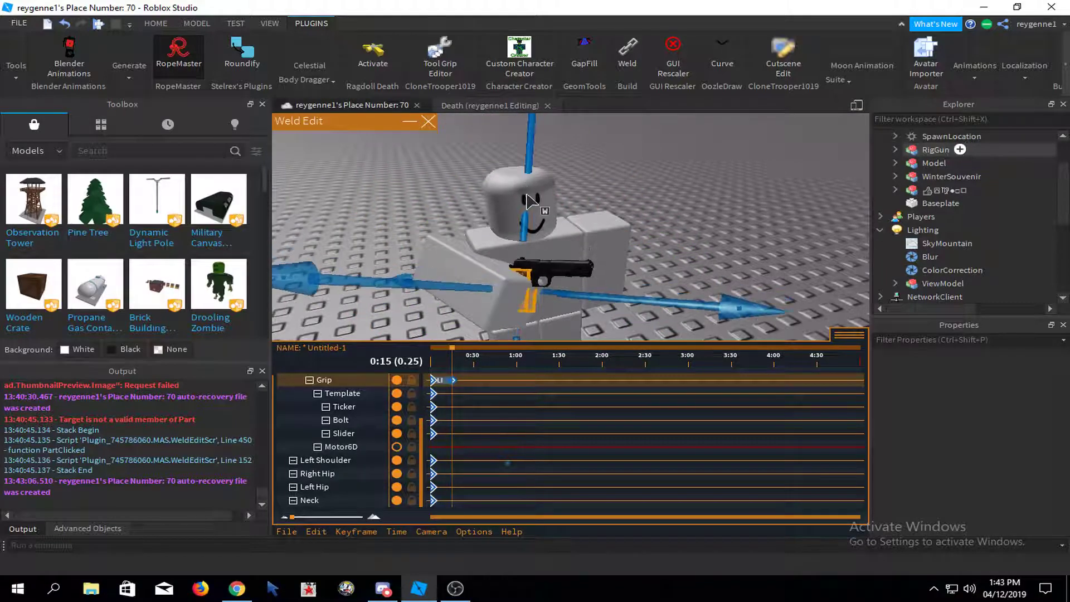
# - Pose the dummy's left arm at 0:15 by rotating its shoulder joint
pyautogui.click(676, 208)
pyautogui.moveTo(676, 208); pyautogui.dragTo(647, 228, button='right')
pyautogui.click(561, 242)
pyautogui.scroll(-3, 761, 242)
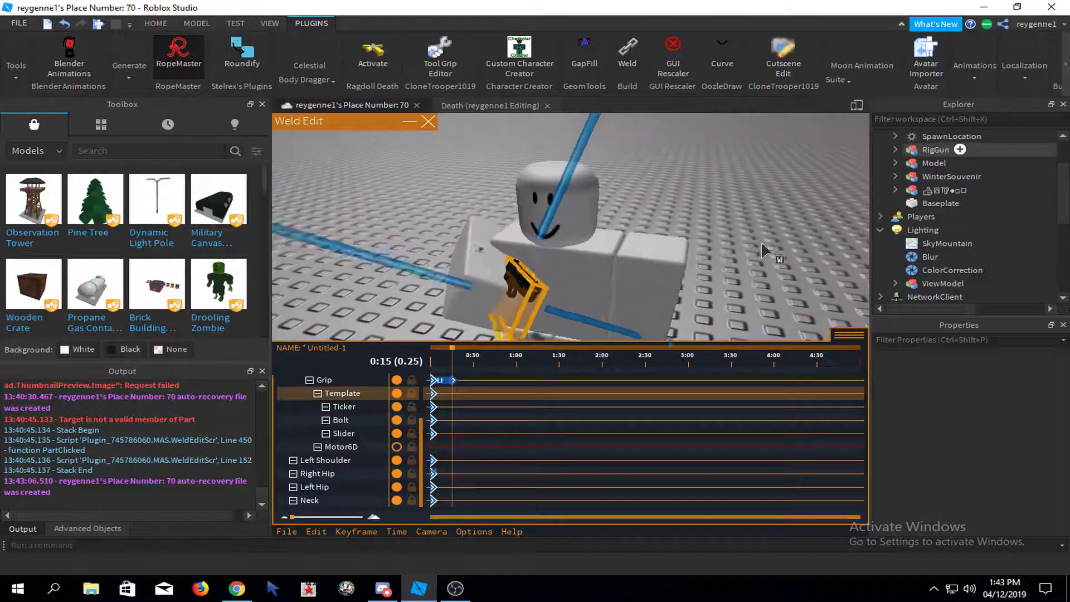
pyautogui.click(761, 242)
pyautogui.click(684, 281)
pyautogui.scroll(5, 689, 262)
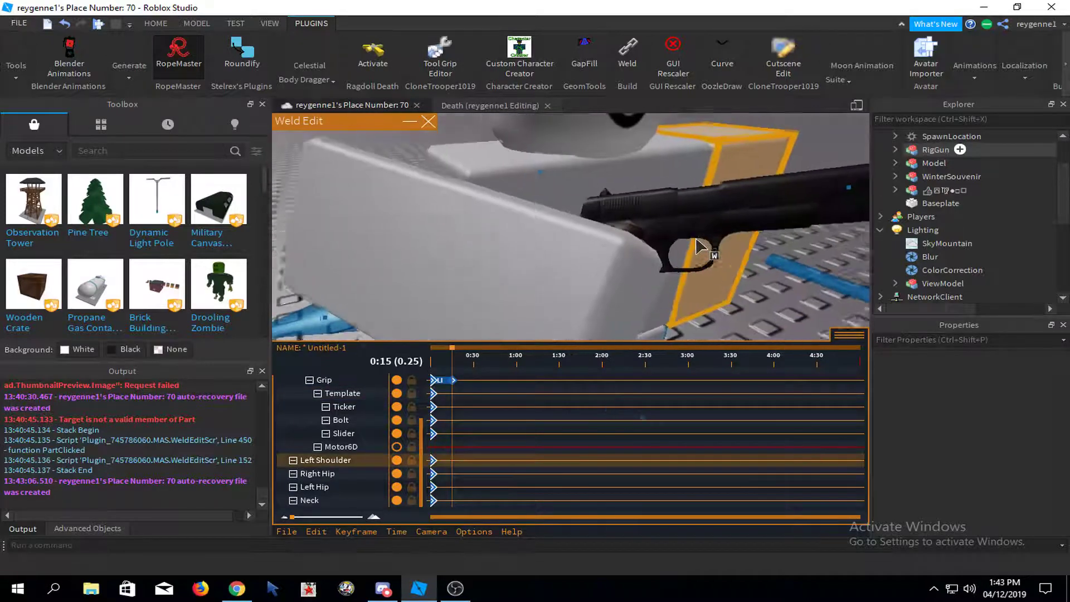
pyautogui.press('r')
pyautogui.scroll(-5, 696, 236)
pyautogui.moveTo(657, 153); pyautogui.dragTo(616, 203, button='right')
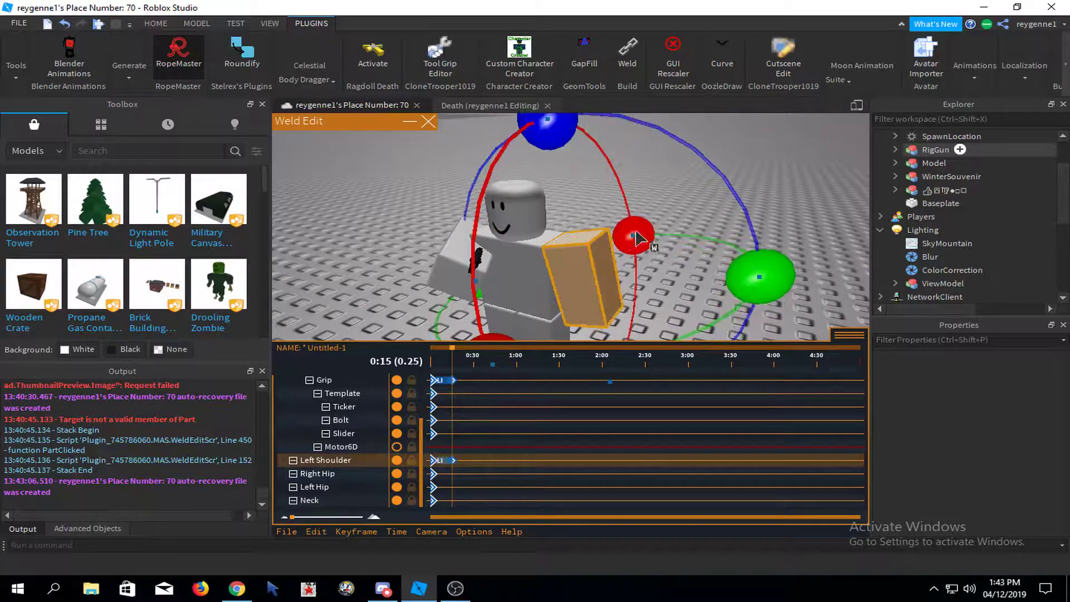
pyautogui.moveTo(641, 239); pyautogui.dragTo(592, 301)
pyautogui.moveTo(592, 301); pyautogui.dragTo(569, 287, button='right')
pyautogui.scroll(6, 604, 169)
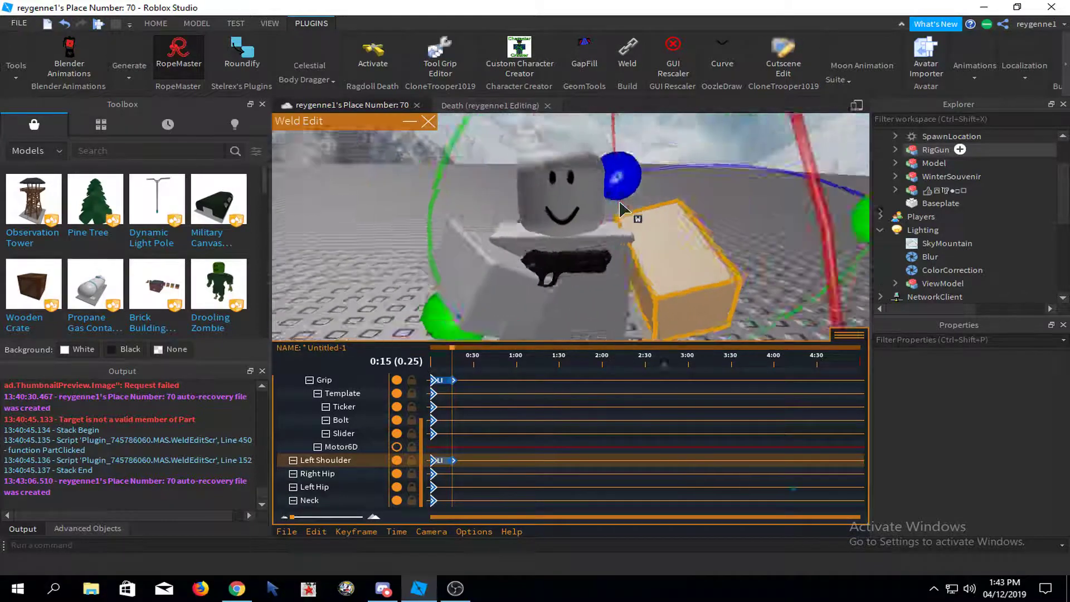
pyautogui.scroll(-5, 608, 181)
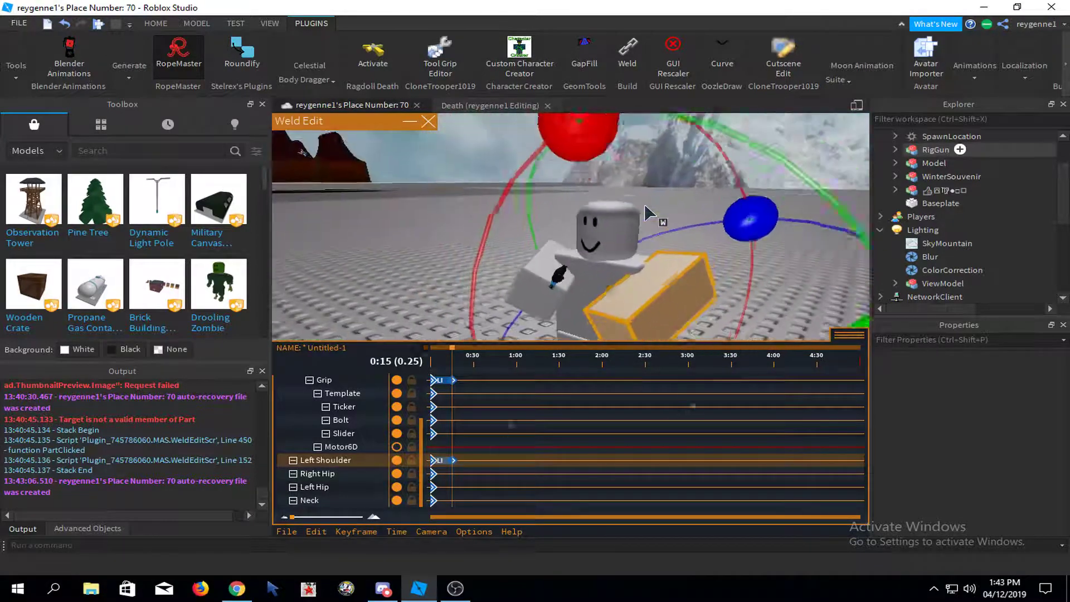
pyautogui.moveTo(644, 203); pyautogui.dragTo(644, 197, button='right')
pyautogui.scroll(5, 644, 197)
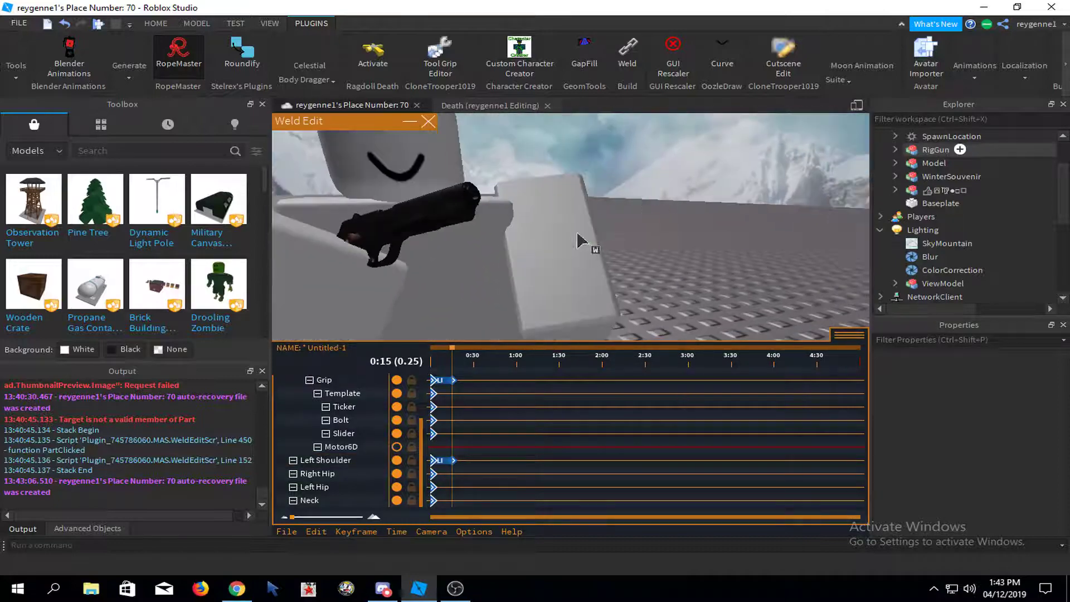
# - Refine the left arm's rotation at 0:15 so it hangs angled away from the body
pyautogui.click(576, 231)
pyautogui.scroll(-6, 567, 225)
pyautogui.moveTo(432, 229); pyautogui.dragTo(425, 293)
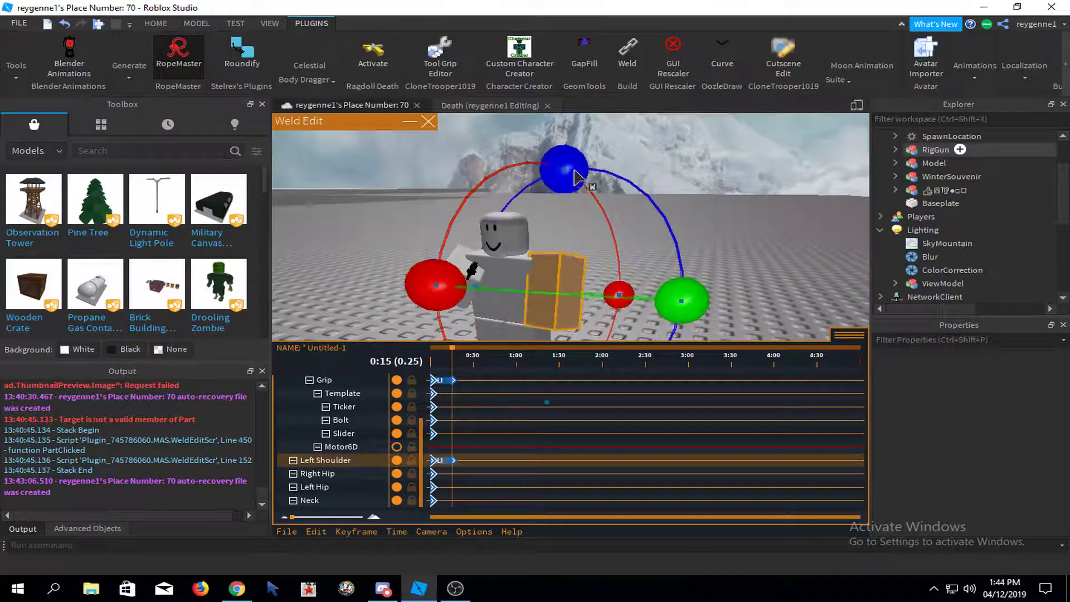
pyautogui.moveTo(574, 170); pyautogui.dragTo(534, 175)
pyautogui.moveTo(546, 195); pyautogui.dragTo(535, 241, button='right')
pyautogui.moveTo(484, 217); pyautogui.dragTo(514, 283)
pyautogui.click(680, 254)
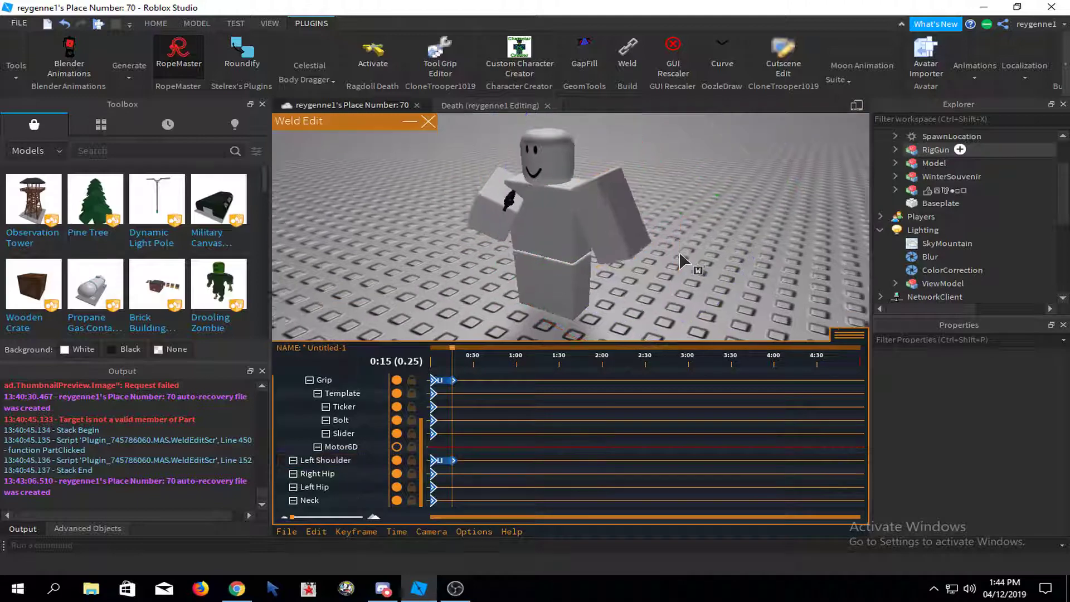
pyautogui.scroll(4, 681, 258)
pyautogui.moveTo(679, 252); pyautogui.dragTo(668, 251, button='right')
pyautogui.click(666, 248)
pyautogui.scroll(-5, 626, 184)
pyautogui.moveTo(527, 162); pyautogui.dragTo(565, 192, button='right')
pyautogui.moveTo(530, 248); pyautogui.dragTo(496, 177)
pyautogui.click(817, 310)
# - Play back the animation and examine the arm and pistol pose from several angles
pyautogui.scroll(4, 818, 312)
pyautogui.moveTo(817, 311); pyautogui.dragTo(818, 312, button='right')
pyautogui.press('space')
pyautogui.moveTo(698, 251); pyautogui.dragTo(698, 251, button='right')
pyautogui.press('space')
pyautogui.press('space')
pyautogui.click(698, 252)
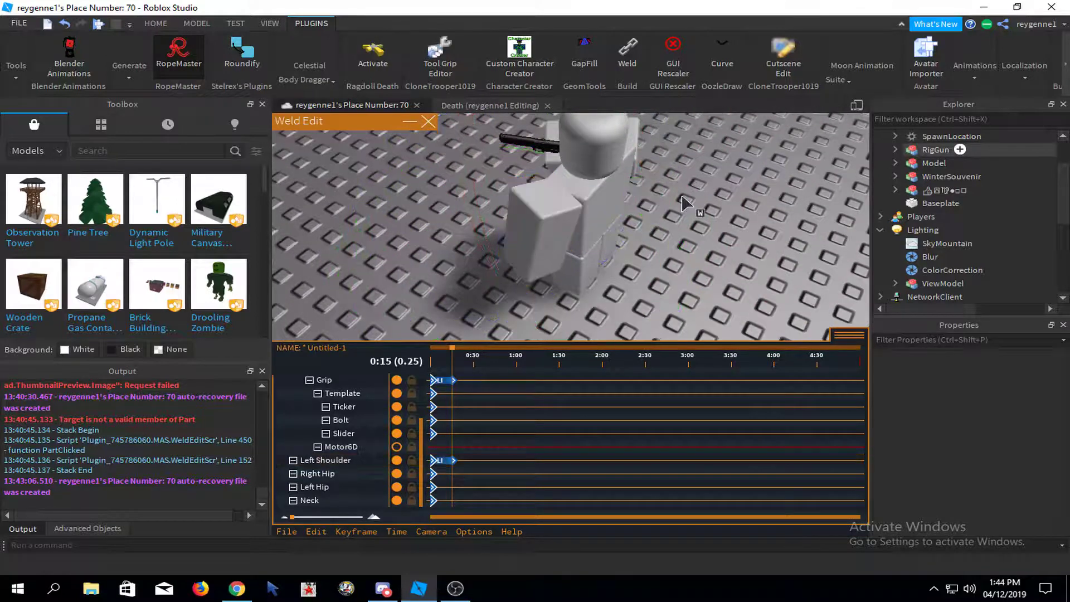
pyautogui.moveTo(683, 201); pyautogui.dragTo(683, 202, button='right')
pyautogui.click(689, 277)
pyautogui.moveTo(689, 277); pyautogui.dragTo(688, 277, button='right')
pyautogui.click(729, 207)
pyautogui.moveTo(729, 207); pyautogui.dragTo(593, 229, button='right')
pyautogui.scroll(-2, 453, 350)
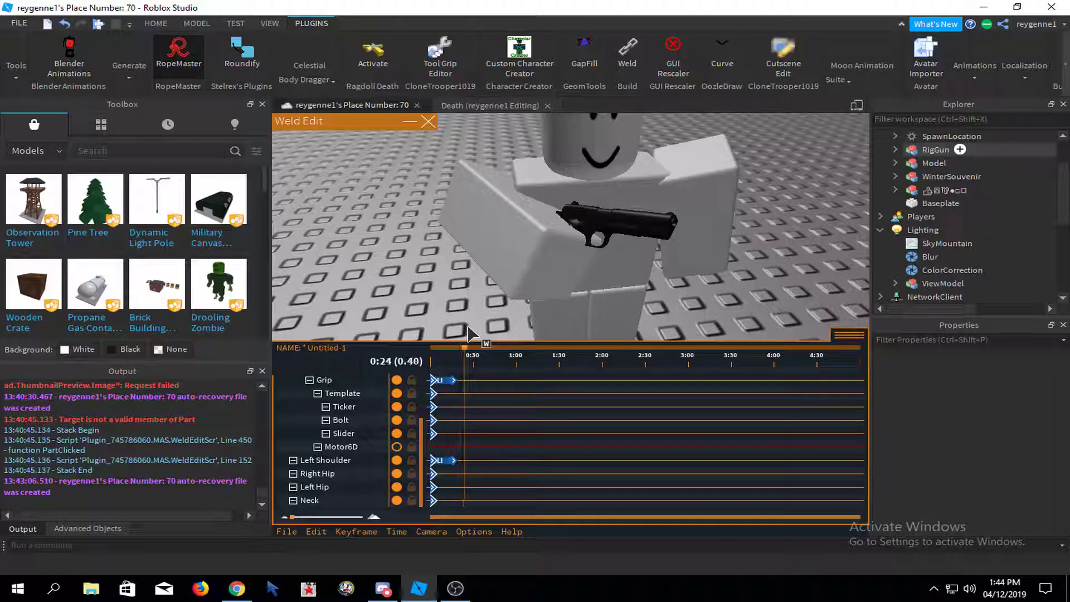
# - Rotate the dummy's right arm to a new pose at 0:25
pyautogui.moveTo(471, 320); pyautogui.dragTo(538, 183, button='right')
pyautogui.click(507, 233)
pyautogui.scroll(-3, 596, 244)
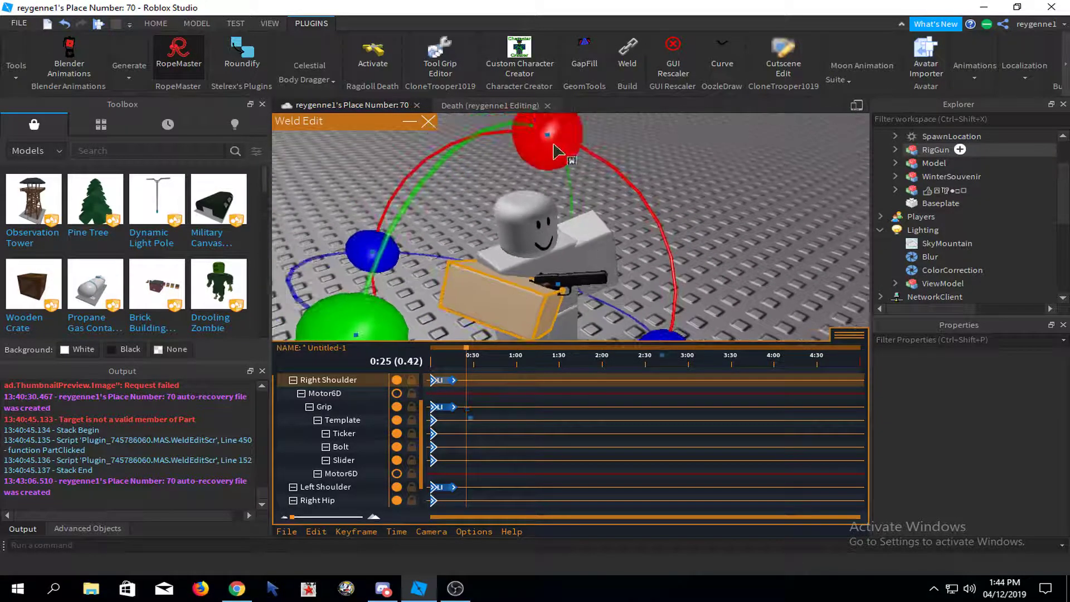
pyautogui.moveTo(555, 146); pyautogui.dragTo(664, 325)
pyautogui.click(647, 257)
pyautogui.scroll(4, 617, 246)
pyautogui.moveTo(616, 245); pyautogui.dragTo(681, 193, button='right')
# - Rotate the Grip joint at 0:25 to flip the pistol over in the hand, and preview the motion
pyautogui.click(551, 221)
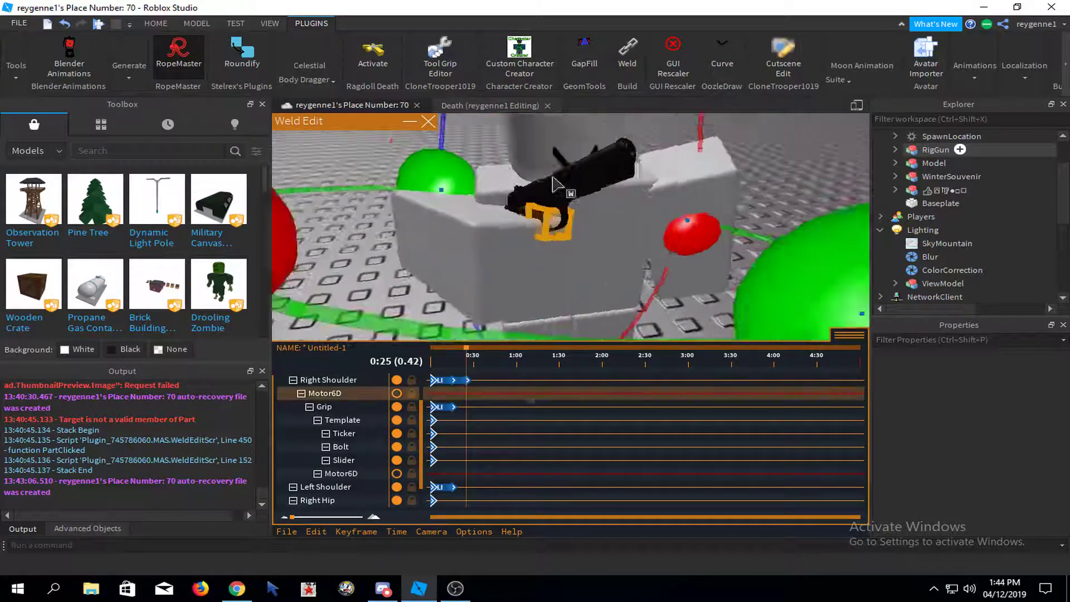
pyautogui.scroll(-4, 585, 214)
pyautogui.click(568, 251)
pyautogui.click(561, 256)
pyautogui.moveTo(678, 190); pyautogui.dragTo(690, 216)
pyautogui.press('r')
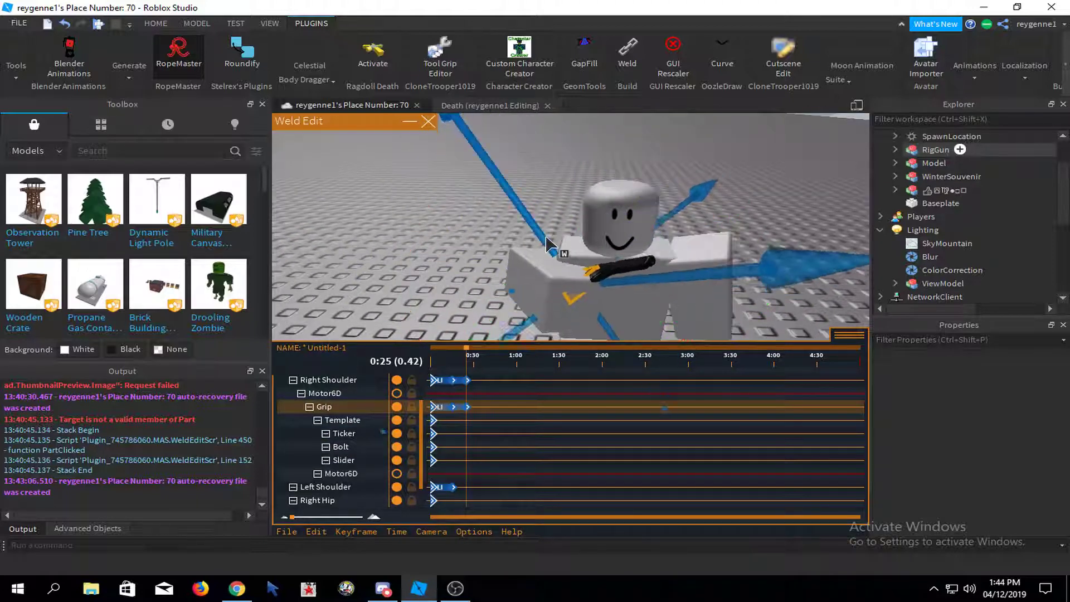
pyautogui.hotkey('ctrl', '4')
pyautogui.moveTo(714, 214); pyautogui.dragTo(613, 189, button='right')
pyautogui.moveTo(546, 164); pyautogui.dragTo(586, 177)
pyautogui.press('r')
pyautogui.moveTo(595, 240); pyautogui.dragTo(660, 259, button='right')
pyautogui.press('r')
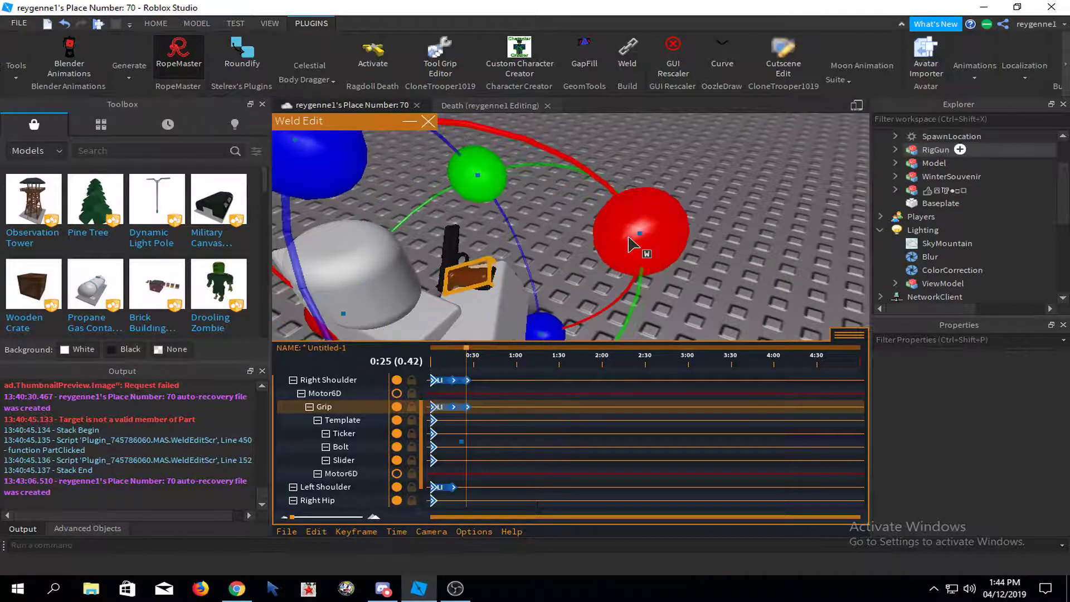
pyautogui.scroll(5, 666, 212)
pyautogui.moveTo(663, 189); pyautogui.dragTo(651, 186, button='right')
pyautogui.press('space')
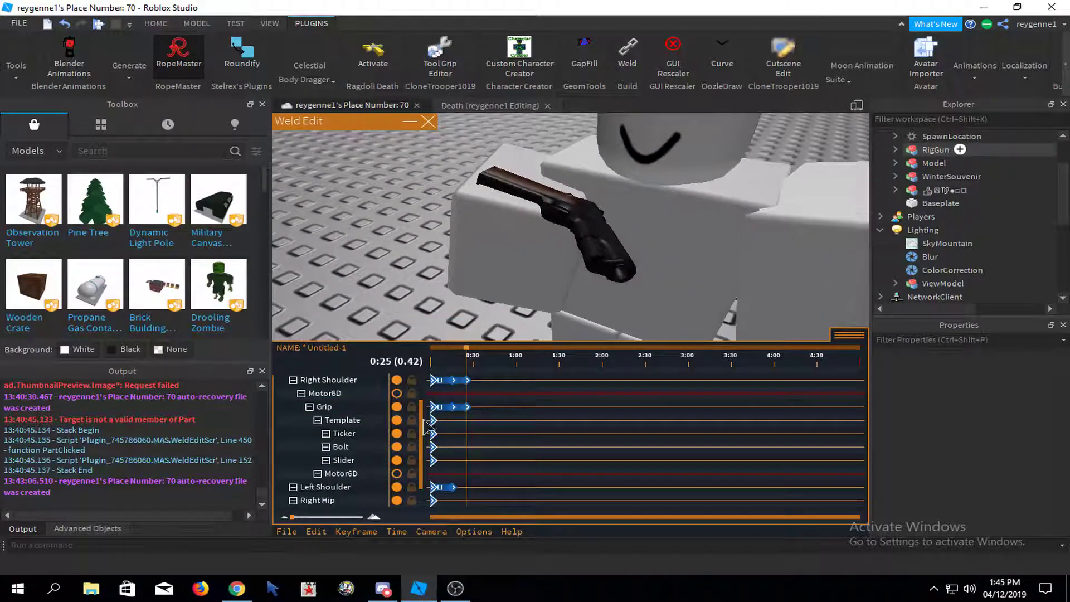
# - Set the easing of the Right Shoulder and Grip keyframes at 0:25 to Quad with direction Out, and replay
pyautogui.scroll(3, 424, 426)
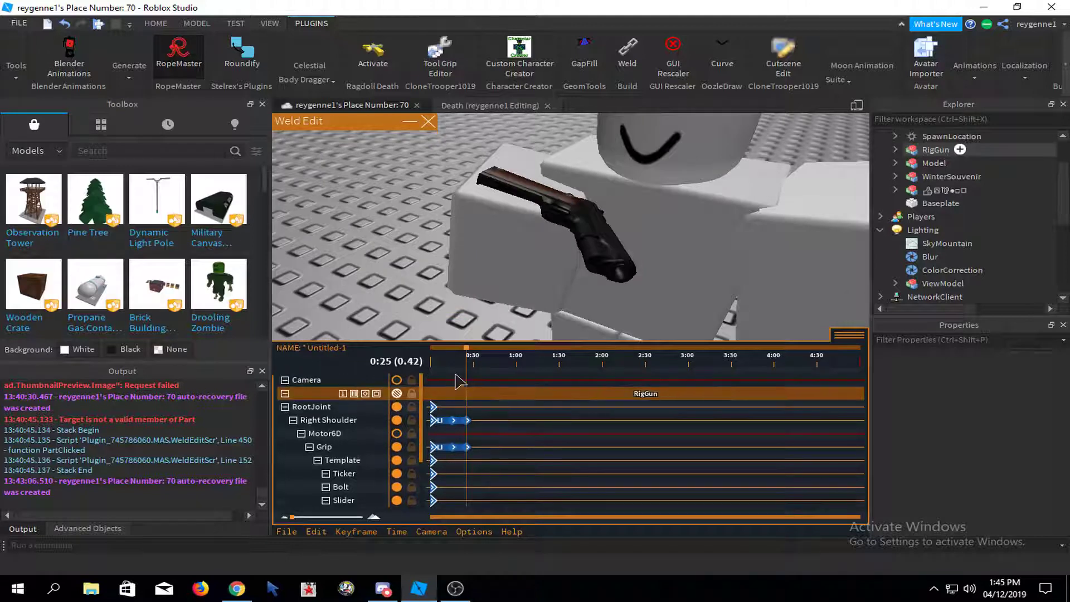
pyautogui.click(356, 532)
pyautogui.click(346, 484)
pyautogui.click(557, 255)
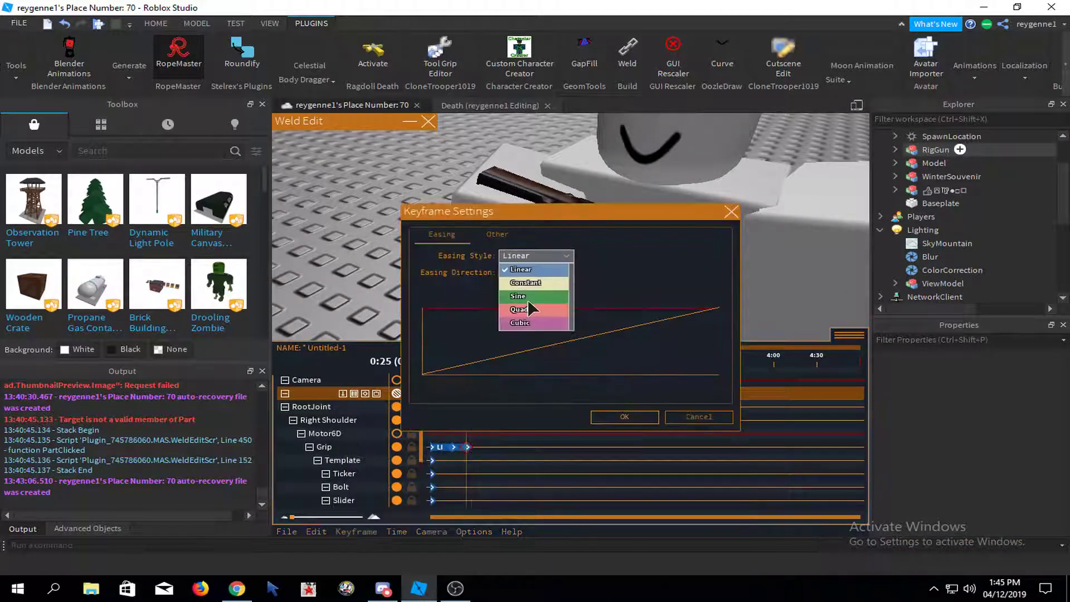
pyautogui.click(532, 309)
pyautogui.click(519, 300)
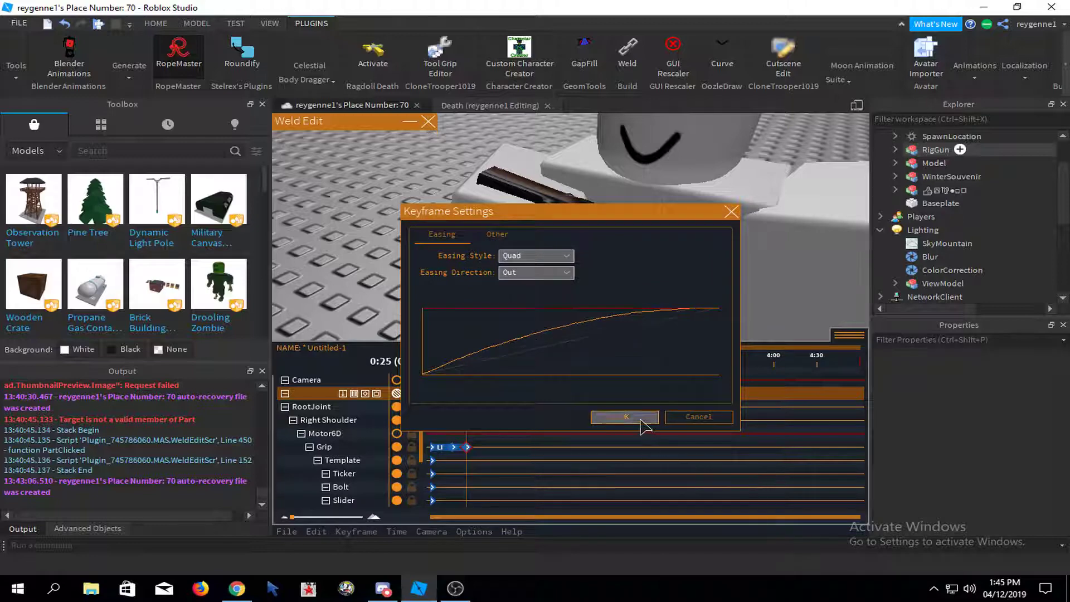
pyautogui.click(641, 420)
pyautogui.press('space')
# - Rotate the dummy's right arm to a new pose at 0:30
pyautogui.moveTo(576, 265); pyautogui.dragTo(556, 326, button='right')
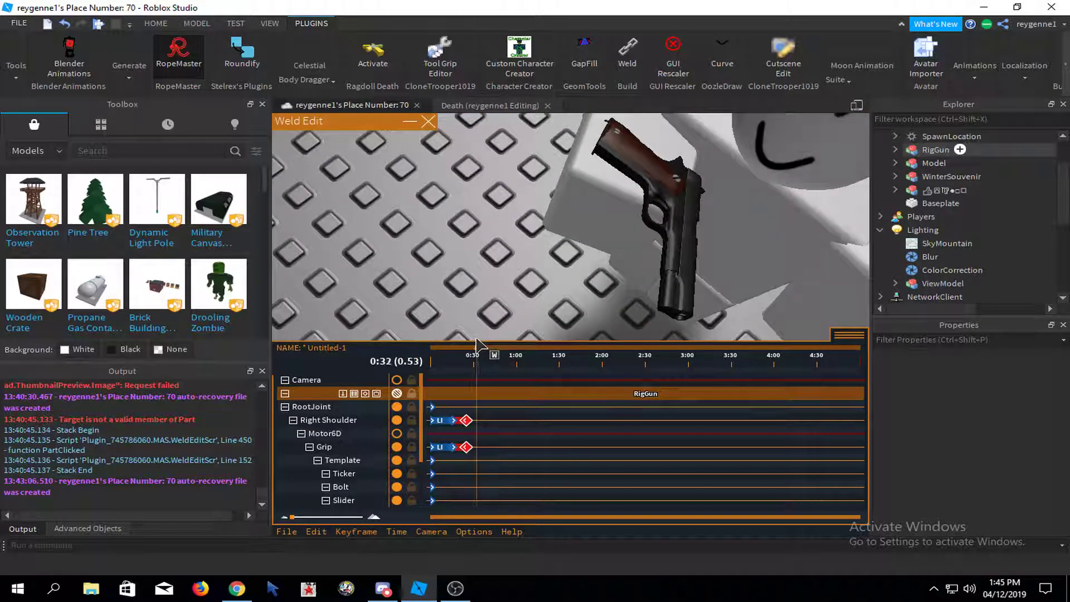
pyautogui.scroll(-3, 507, 265)
pyautogui.moveTo(507, 265); pyautogui.dragTo(620, 223, button='right')
pyautogui.click(657, 224)
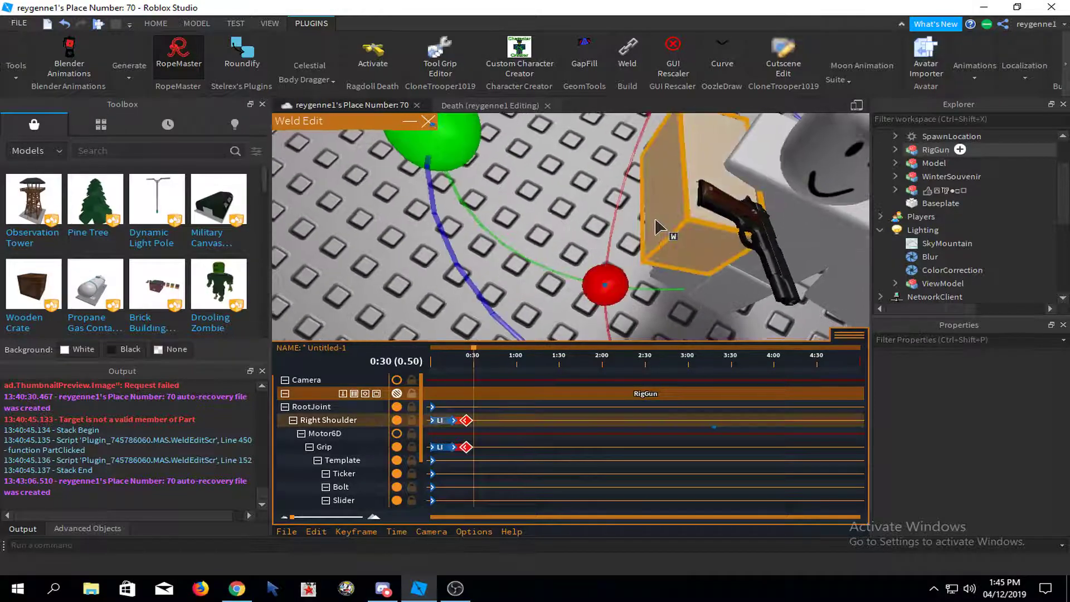
pyautogui.press('f')
pyautogui.moveTo(526, 136); pyautogui.dragTo(588, 140)
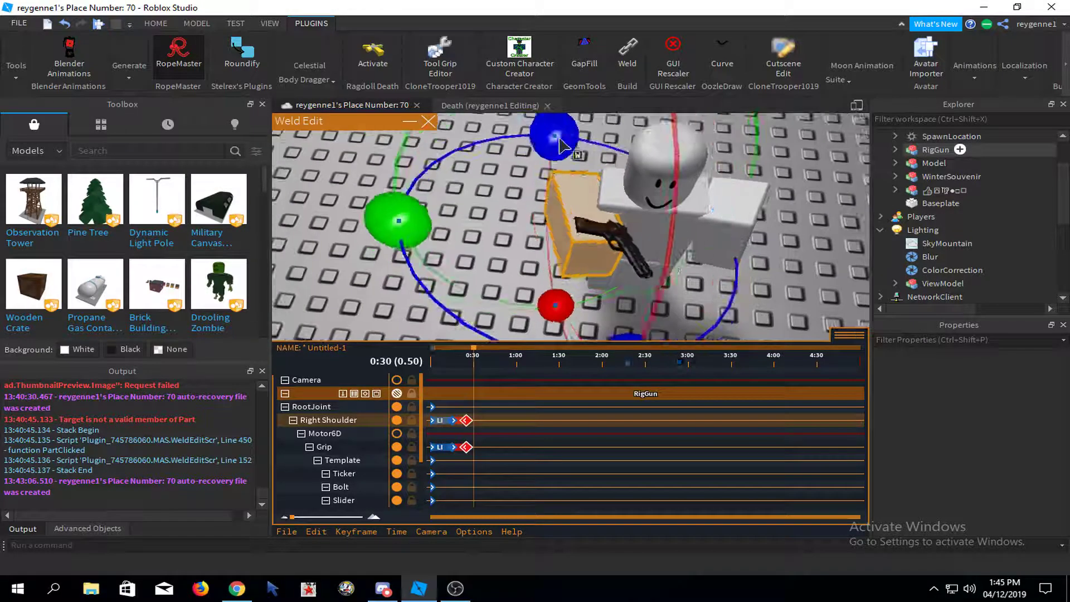
pyautogui.click(747, 289)
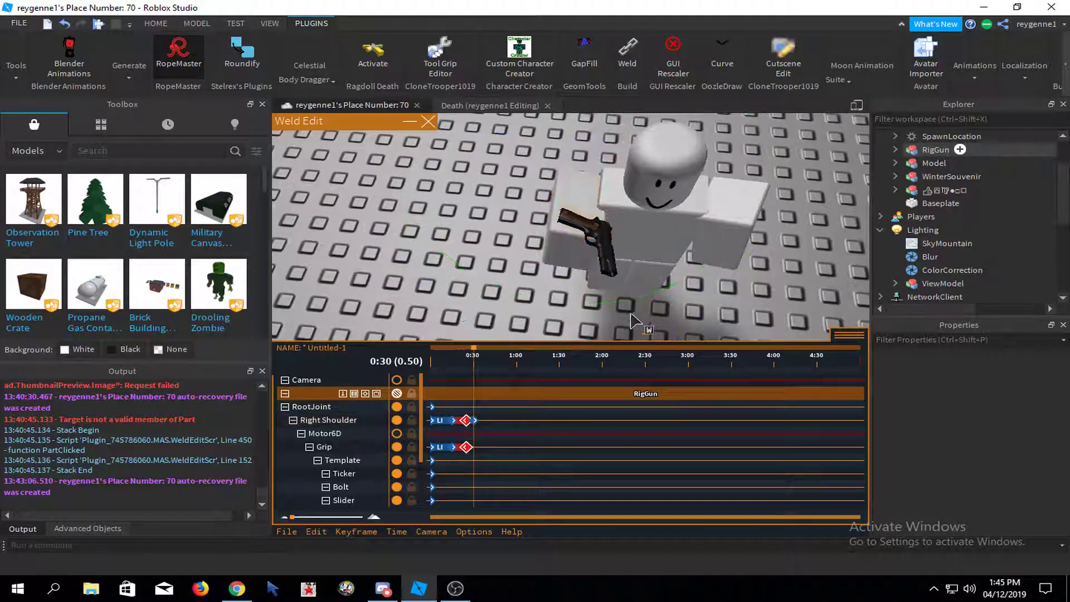
# - Rotate the Grip joint at 0:30 to continue the pistol's spin, and play the animation
pyautogui.scroll(1, 747, 288)
pyautogui.click(547, 204)
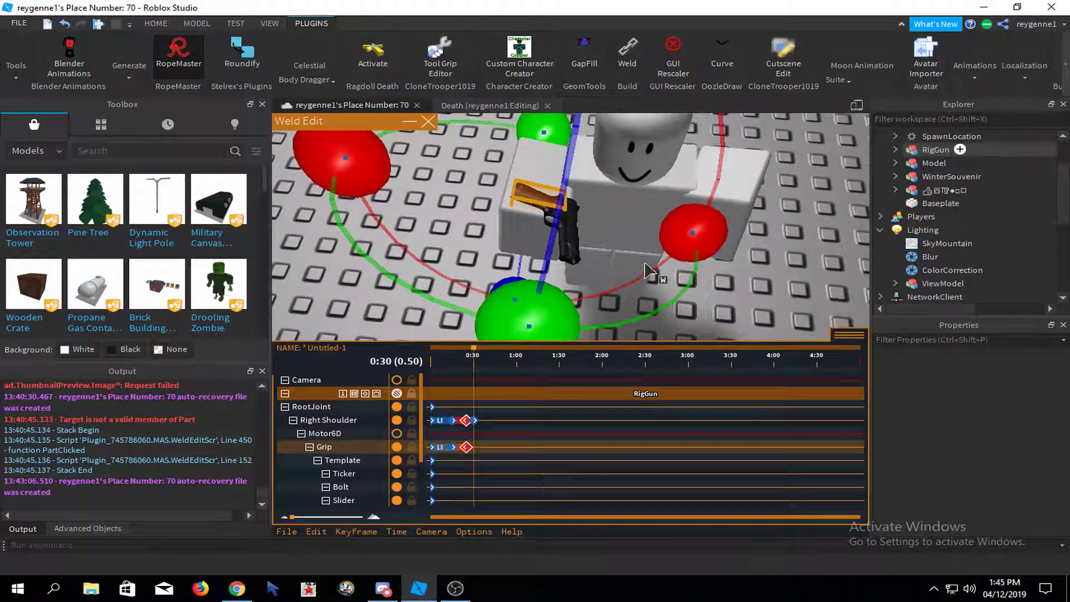
pyautogui.moveTo(647, 272); pyautogui.dragTo(405, 187)
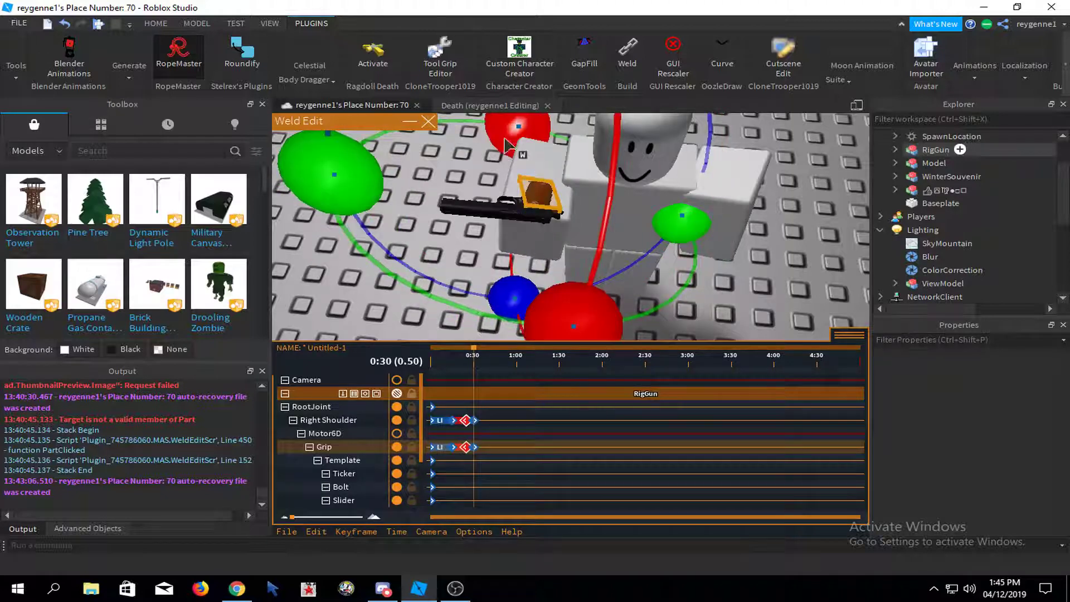
pyautogui.moveTo(505, 146)
pyautogui.mouseDown()
pyautogui.moveTo(642, 245)
pyautogui.moveTo(602, 236)
pyautogui.moveTo(637, 314)
pyautogui.mouseUp()
pyautogui.press('space')
pyautogui.press('space')
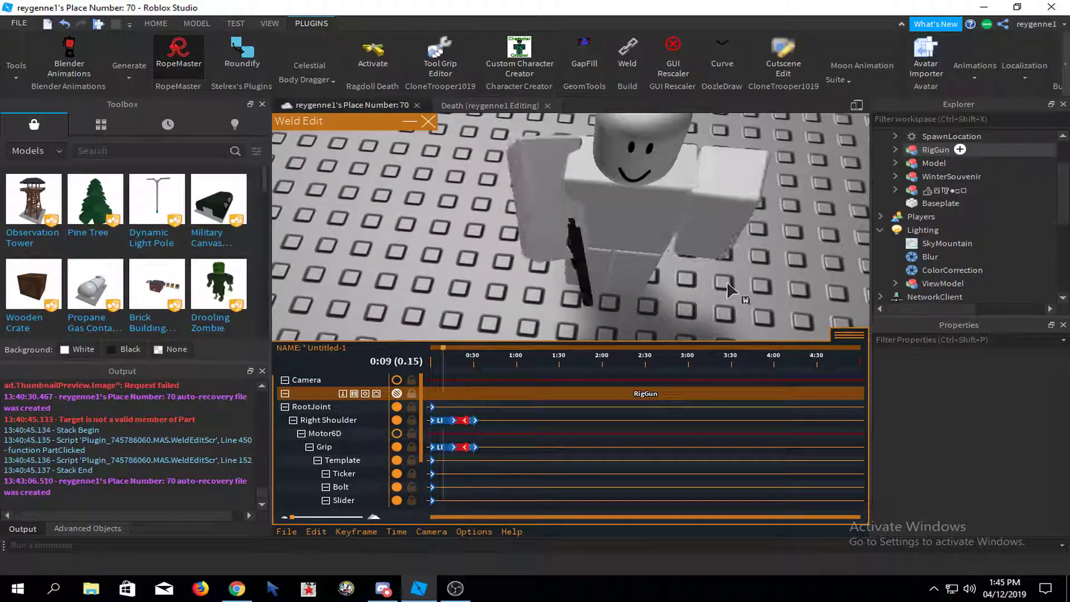
# - Readjust the pistol's Grip rotation at 0:30 and replay the spin to check it
pyautogui.click(522, 194)
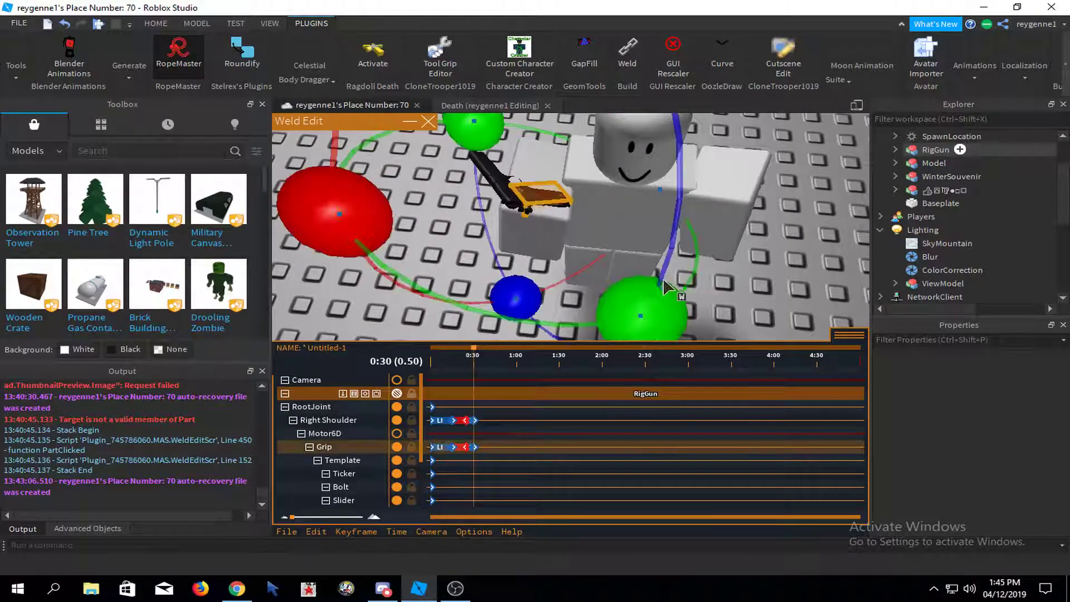
pyautogui.moveTo(659, 281); pyautogui.dragTo(718, 290)
pyautogui.press('space')
pyautogui.moveTo(752, 255); pyautogui.dragTo(636, 256, button='right')
pyautogui.press('space')
pyautogui.click(516, 309)
pyautogui.press('space')
pyautogui.press('space')
# - Turn the Grip joint further at 0:30 and preview the animation again
pyautogui.click(532, 262)
pyautogui.moveTo(695, 217); pyautogui.dragTo(594, 151)
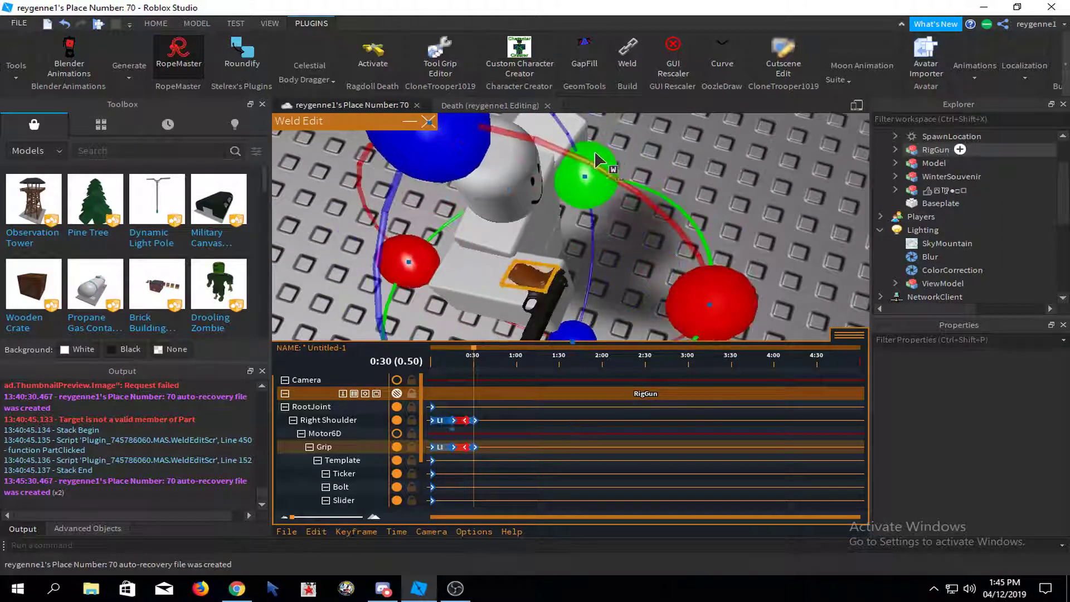
pyautogui.press('space')
pyautogui.press('space')
# - Move the 0:30 keyframes of the Right Shoulder and Grip joints to 0:35 and play the animation
pyautogui.moveTo(602, 163); pyautogui.dragTo(485, 428, button='right')
pyautogui.press('w')
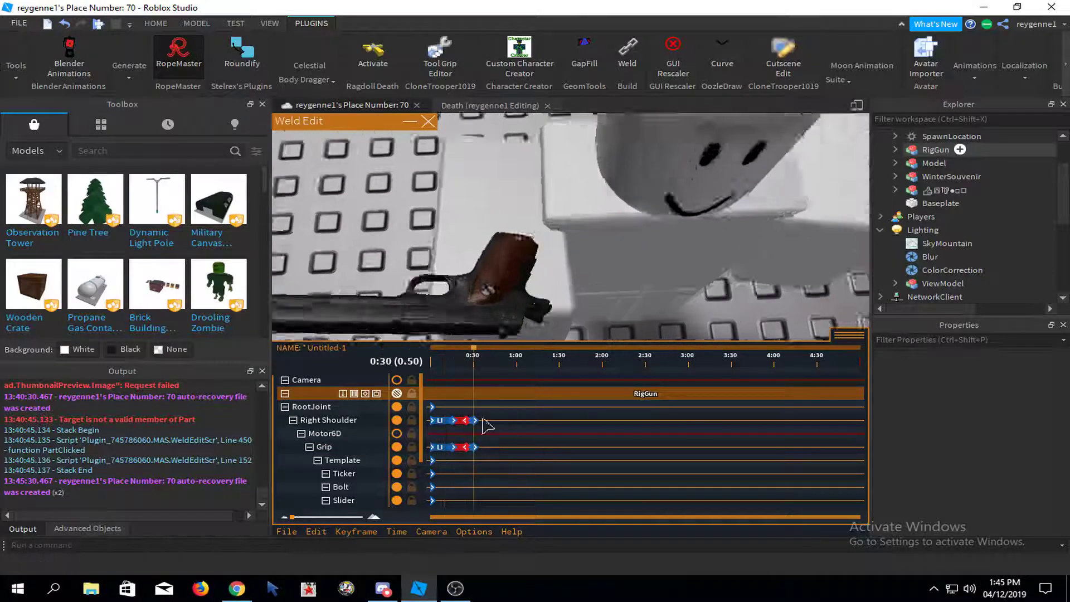
pyautogui.moveTo(470, 379); pyautogui.dragTo(527, 505)
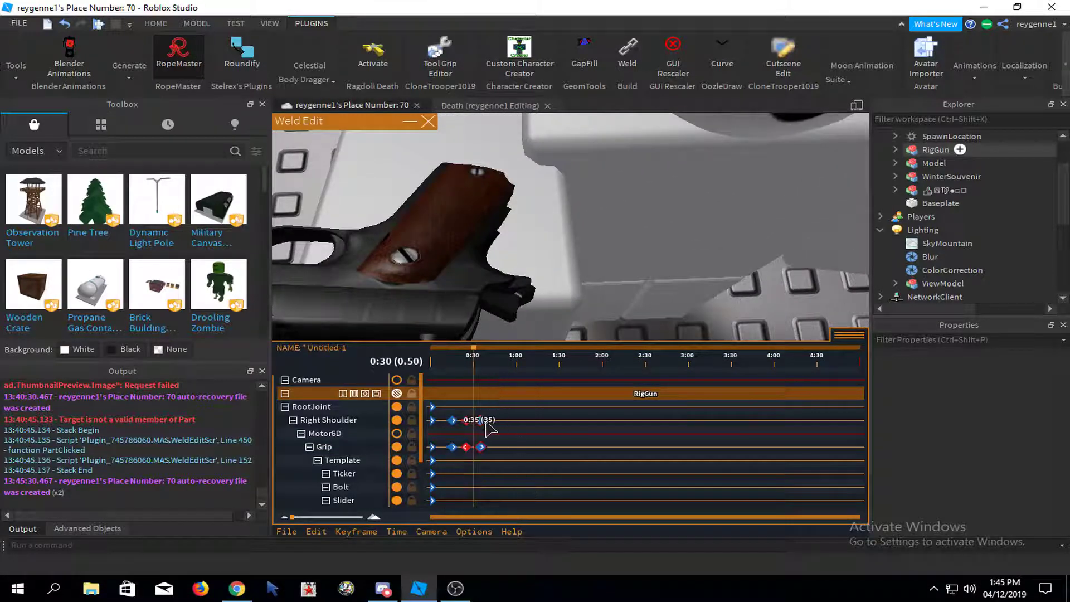
pyautogui.moveTo(486, 422); pyautogui.dragTo(484, 422)
pyautogui.scroll(-6, 541, 190)
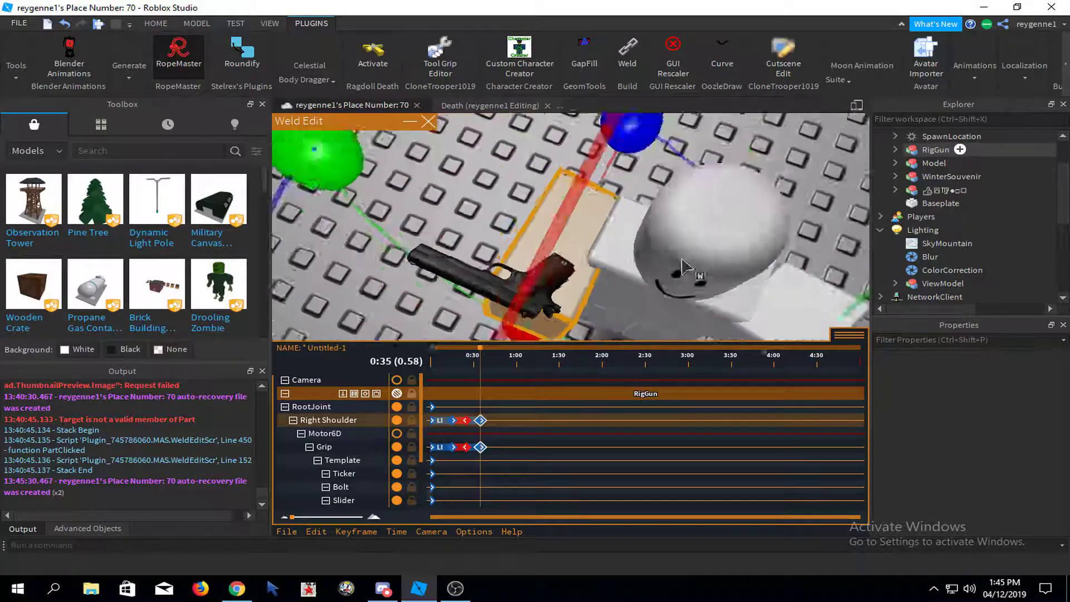
pyautogui.press('space')
pyautogui.moveTo(541, 189); pyautogui.dragTo(550, 202, button='right')
pyautogui.press('space')
# - Rotate the pistol's Grip joint at 0:35 and preview the animation
pyautogui.click(634, 225)
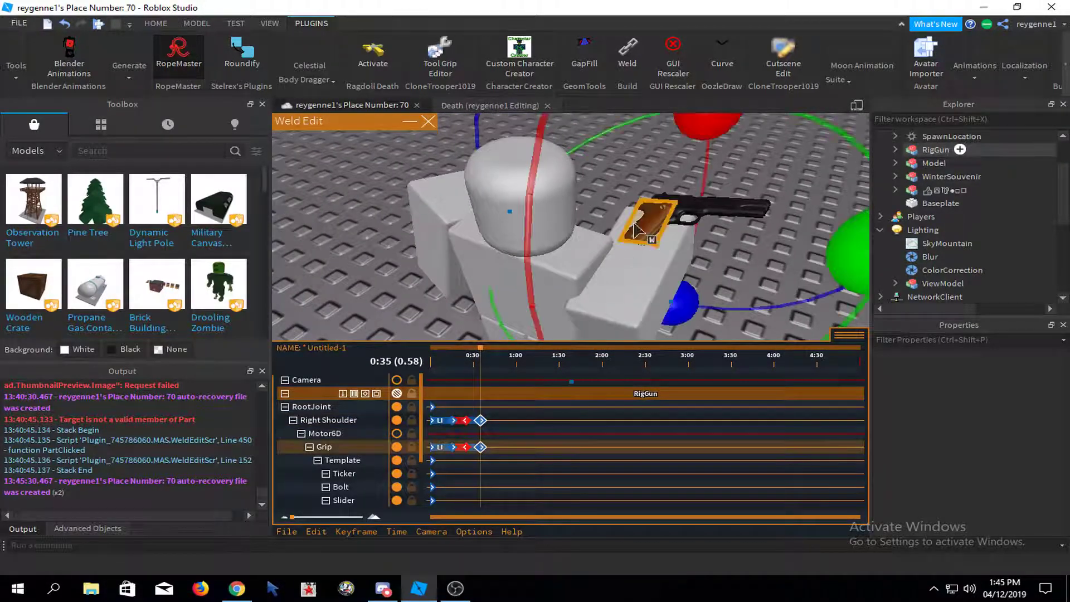
pyautogui.moveTo(658, 221); pyautogui.dragTo(658, 222, button='right')
pyautogui.moveTo(688, 215); pyautogui.dragTo(692, 232)
pyautogui.moveTo(721, 262); pyautogui.dragTo(721, 262, button='right')
pyautogui.moveTo(678, 168); pyautogui.dragTo(661, 301)
pyautogui.press('space')
pyautogui.moveTo(653, 283); pyautogui.dragTo(622, 249, button='right')
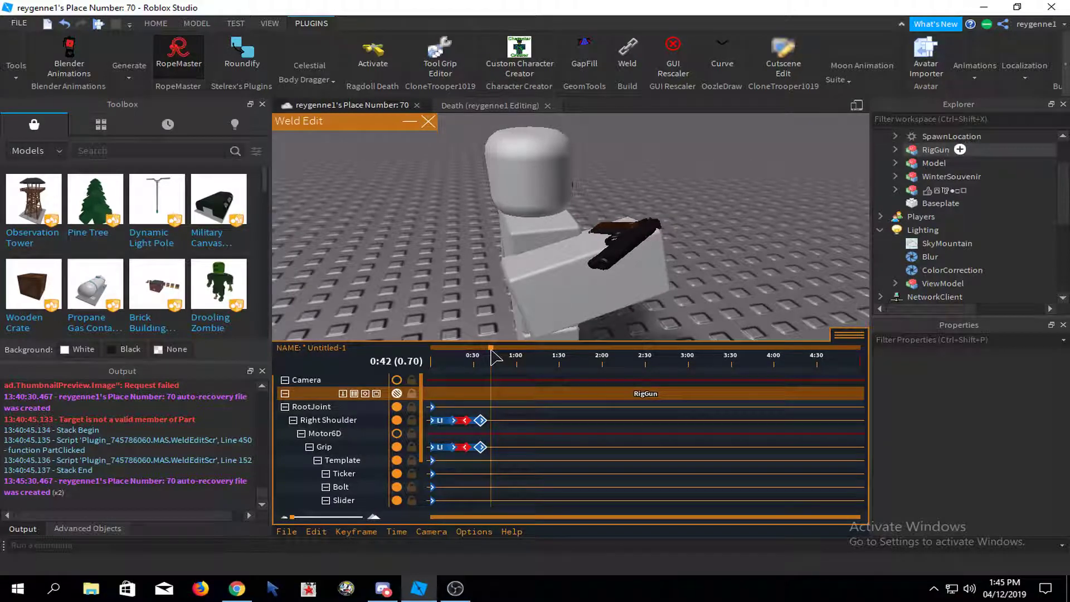
# - Rotate the dummy's left arm to a new pose at 0:45
pyautogui.moveTo(560, 291); pyautogui.dragTo(560, 291, button='right')
pyautogui.click(564, 217)
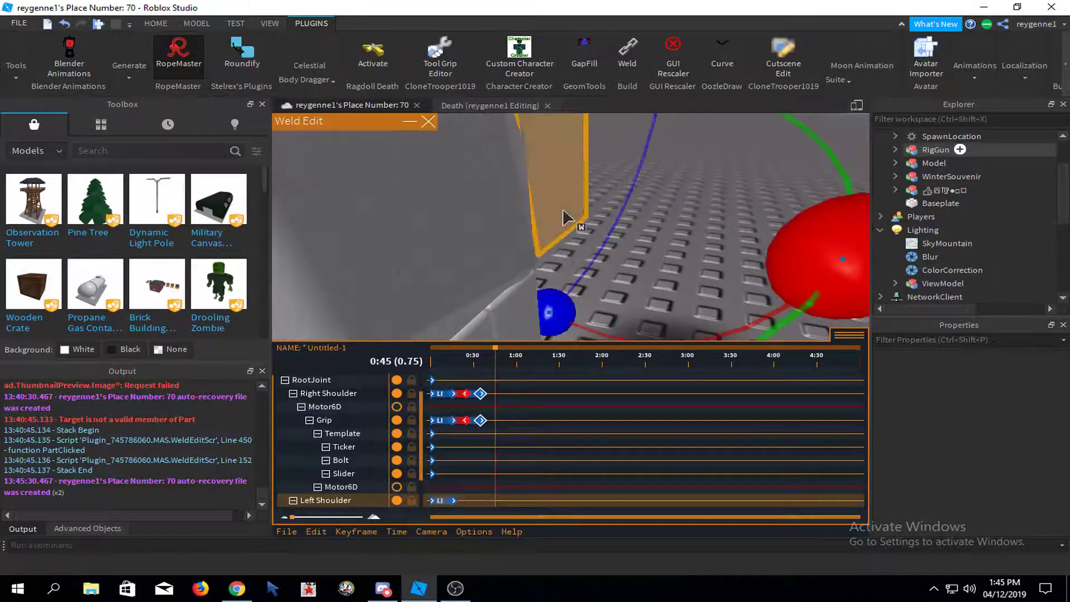
pyautogui.moveTo(649, 215); pyautogui.dragTo(700, 194, button='right')
pyautogui.moveTo(538, 162); pyautogui.dragTo(550, 150)
pyautogui.moveTo(787, 259); pyautogui.dragTo(813, 213, button='right')
# - Rotate the Grip joint and the right arm to new poses at 0:45, and play the animation
pyautogui.click(571, 212)
pyautogui.scroll(-2, 572, 213)
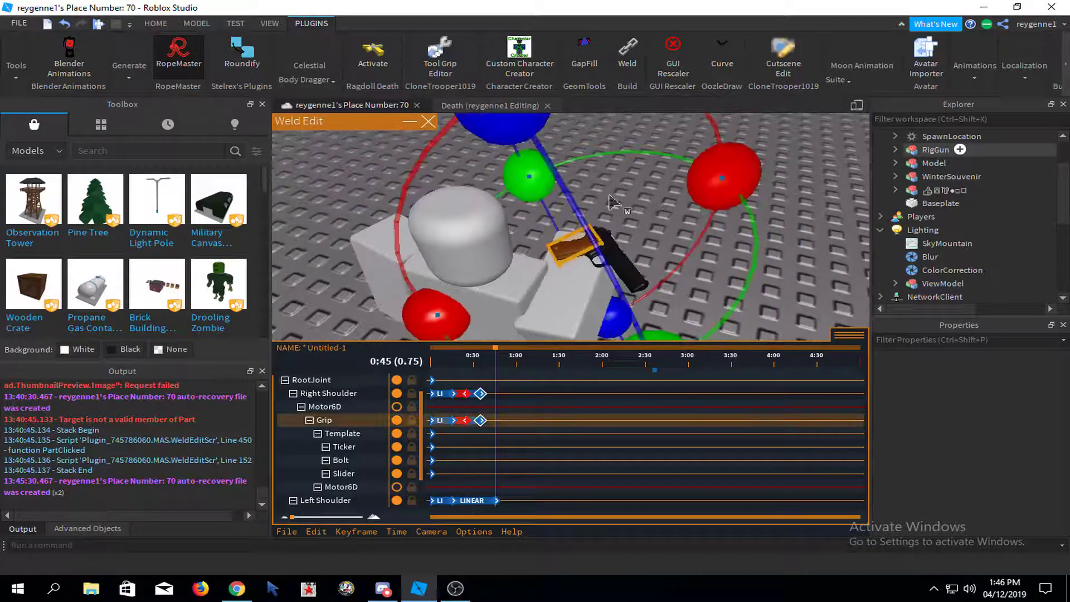
pyautogui.moveTo(543, 173); pyautogui.dragTo(712, 227)
pyautogui.click(724, 215)
pyautogui.click(602, 259)
pyautogui.moveTo(669, 245); pyautogui.dragTo(669, 245, button='right')
pyautogui.moveTo(663, 195); pyautogui.dragTo(717, 223)
pyautogui.press('space')
pyautogui.moveTo(705, 267); pyautogui.dragTo(706, 268, button='right')
pyautogui.press('space')
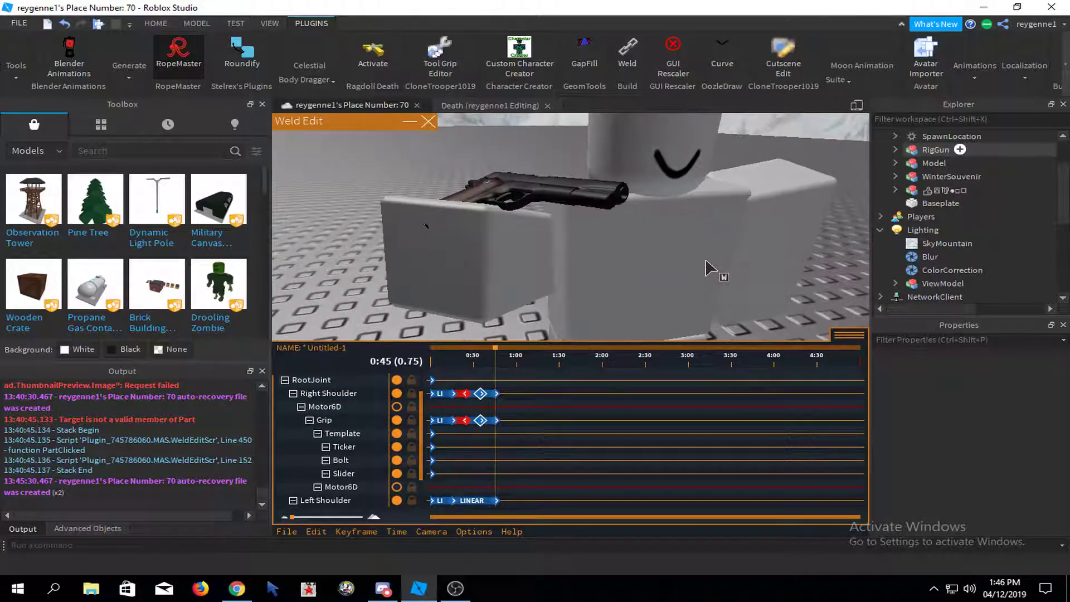
# - Readjust the pistol's rotation in the hand at 0:45 and replay the animation
pyautogui.scroll(-2, 511, 258)
pyautogui.click(486, 228)
pyautogui.scroll(-1, 502, 231)
pyautogui.click(519, 245)
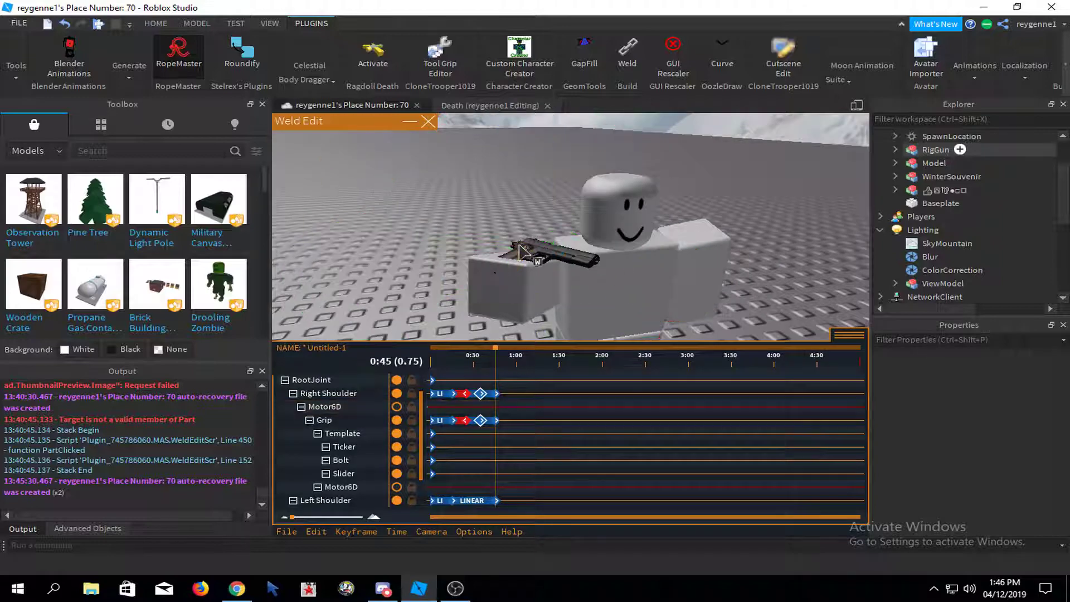
pyautogui.moveTo(627, 192); pyautogui.dragTo(626, 193, button='right')
pyautogui.moveTo(647, 183); pyautogui.dragTo(598, 141)
pyautogui.press('space')
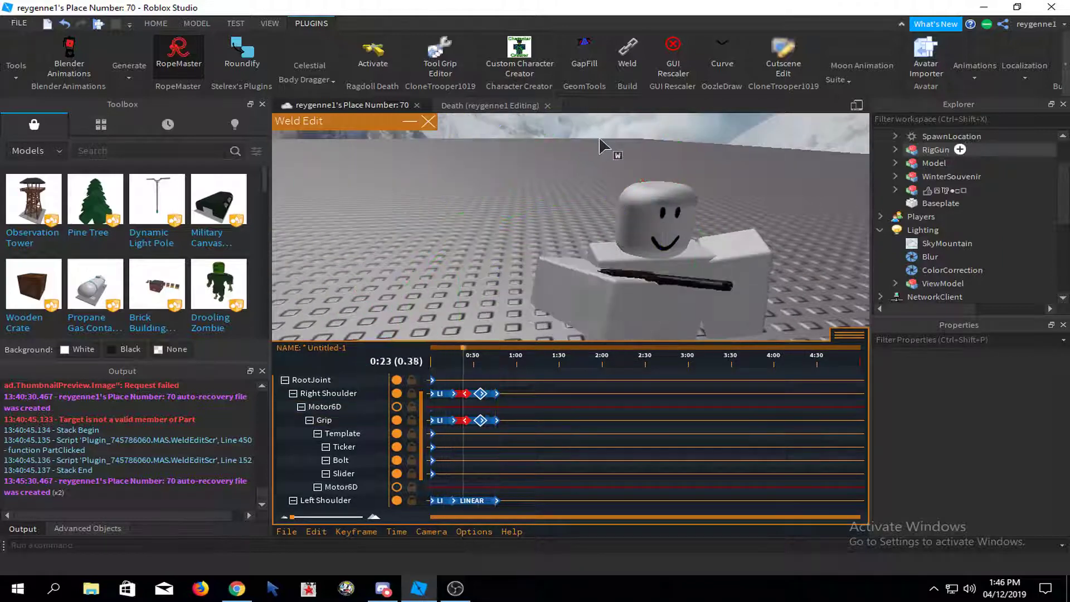
# - Shift the Grip joint's position at 0:45 to reseat the pistol on the hand, and replay the animation
pyautogui.moveTo(605, 150); pyautogui.dragTo(605, 150, button='right')
pyautogui.scroll(4, 606, 149)
pyautogui.click(520, 258)
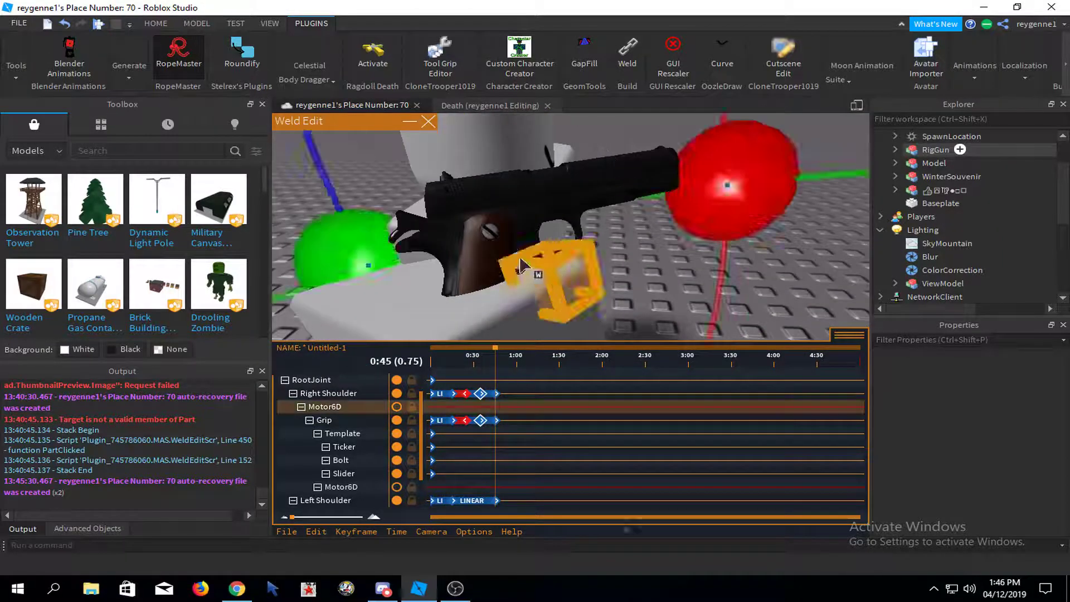
pyautogui.moveTo(605, 216); pyautogui.dragTo(605, 216, button='right')
pyautogui.scroll(-4, 605, 216)
pyautogui.click(641, 178)
pyautogui.click(603, 295)
pyautogui.click(592, 303)
pyautogui.moveTo(651, 257); pyautogui.dragTo(651, 257, button='right')
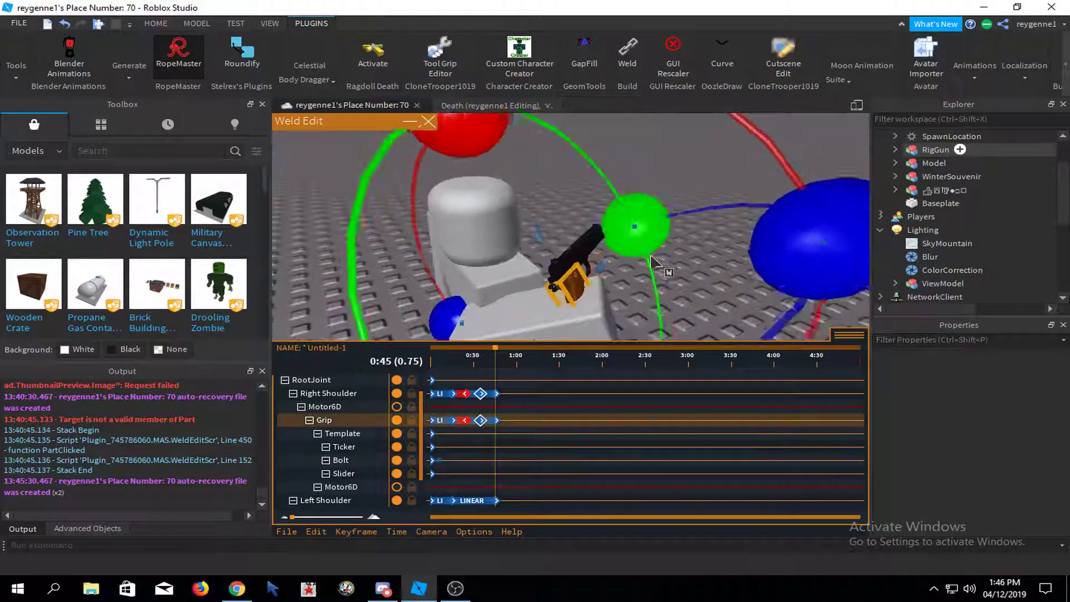
pyautogui.press('r')
pyautogui.moveTo(523, 216); pyautogui.dragTo(551, 226)
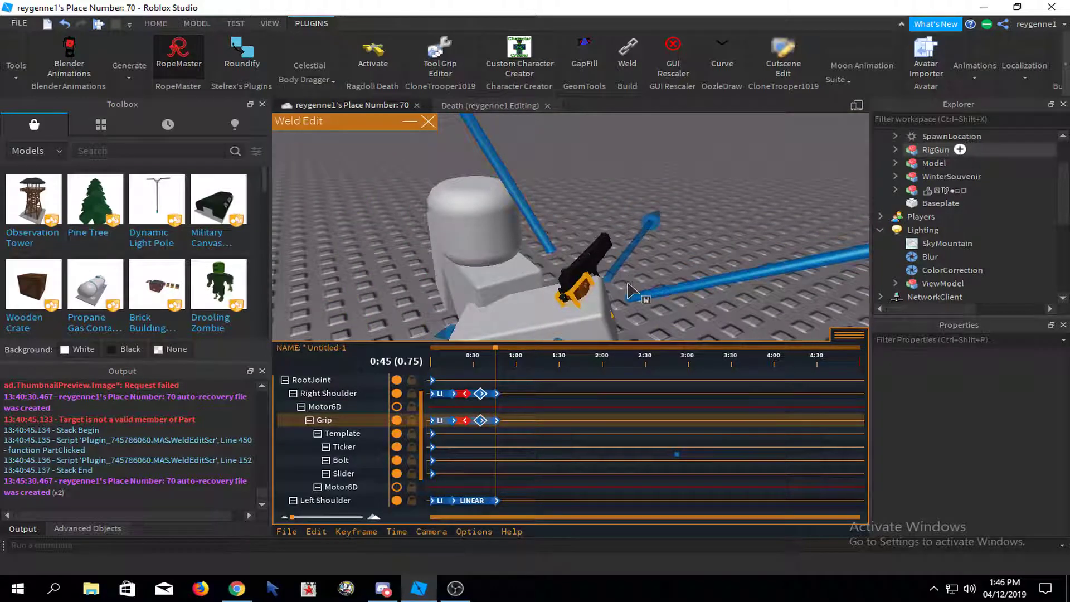
pyautogui.moveTo(627, 283); pyautogui.dragTo(597, 314, button='right')
pyautogui.press('space')
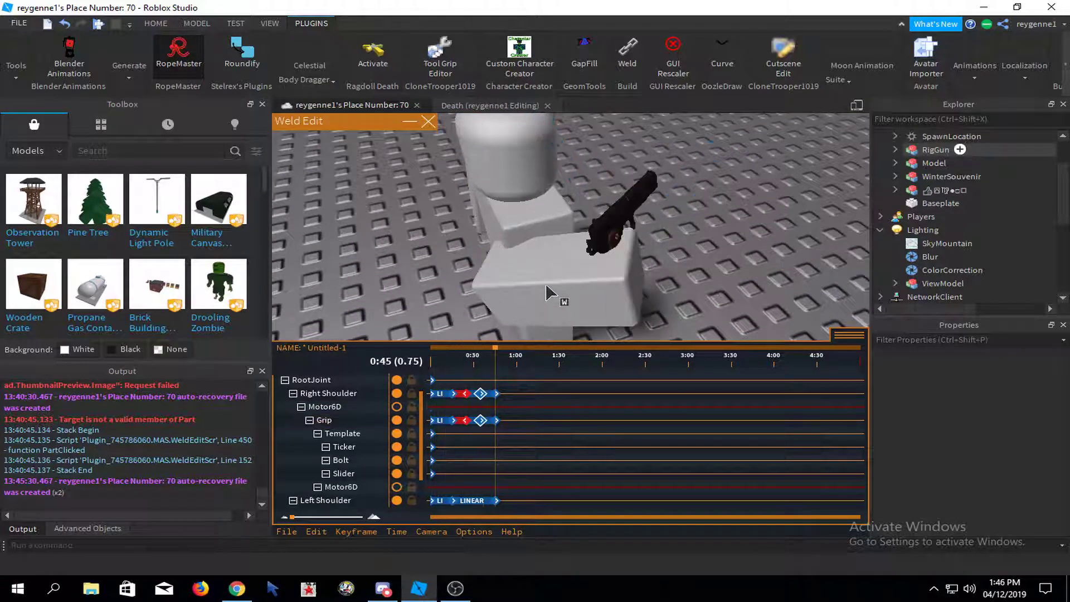
# - Shift the right arm's position slightly at 0:45 and preview the animation from the front
pyautogui.moveTo(546, 290); pyautogui.dragTo(556, 201, button='right')
pyautogui.scroll(2, 557, 202)
pyautogui.click(540, 279)
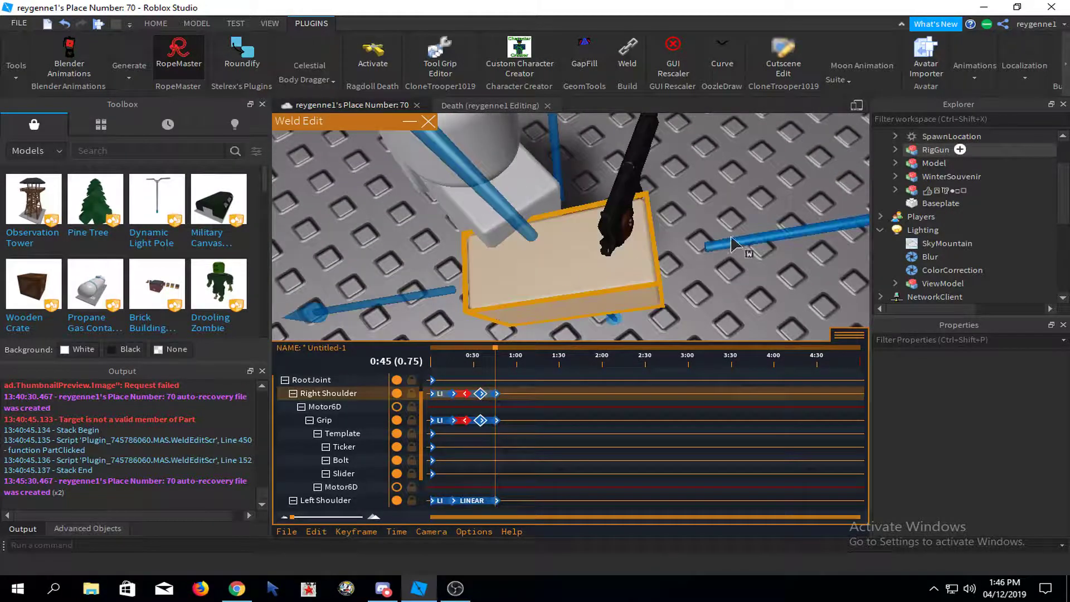
pyautogui.moveTo(729, 241); pyautogui.dragTo(690, 250)
pyautogui.press('space')
pyautogui.moveTo(657, 193); pyautogui.dragTo(657, 195, button='right')
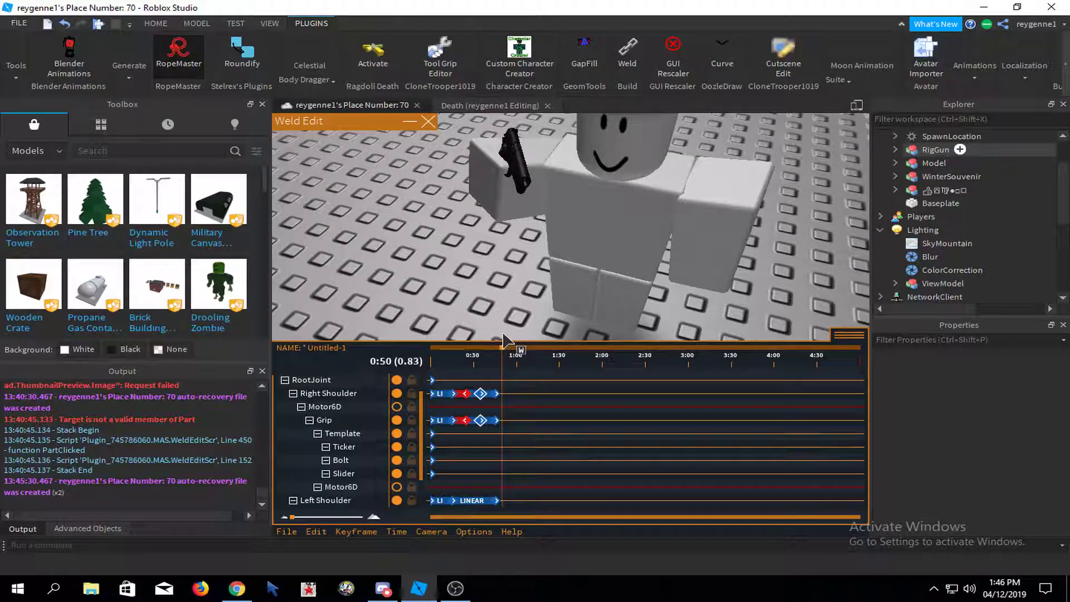
# - Try to add keyframes to all of the rig's joints at 0:45
pyautogui.moveTo(499, 338); pyautogui.dragTo(497, 336)
pyautogui.moveTo(564, 245); pyautogui.dragTo(566, 246, button='right')
pyautogui.click(676, 240)
pyautogui.scroll(-1, 676, 240)
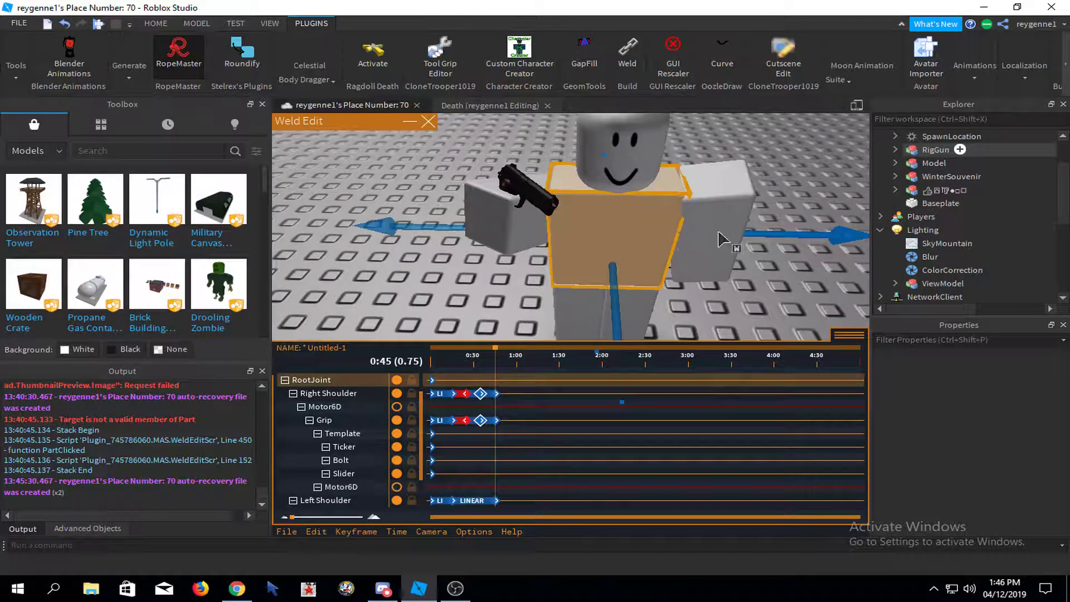
pyautogui.click(337, 534)
pyautogui.click(342, 462)
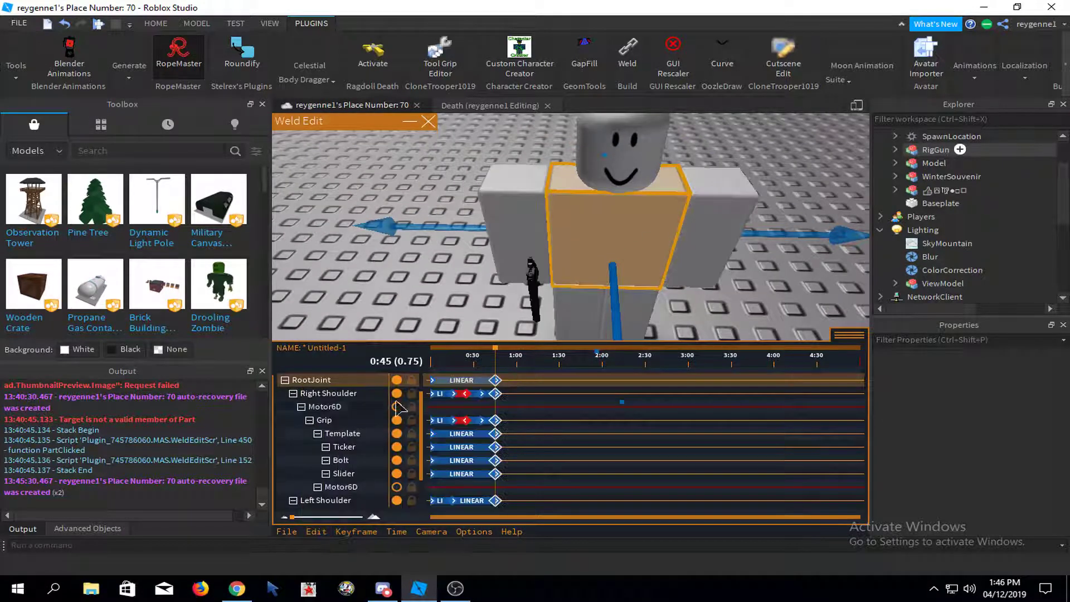
pyautogui.click(806, 311)
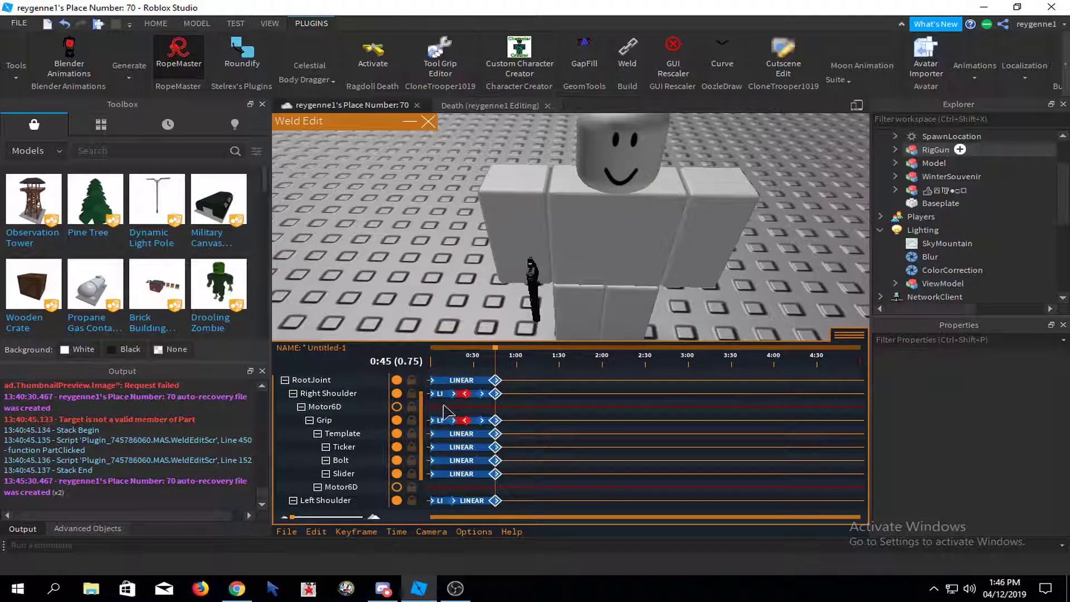
# - Undo the keyframe move to 0:46 and the keyframes added to all joints at 0:45
pyautogui.click(494, 395)
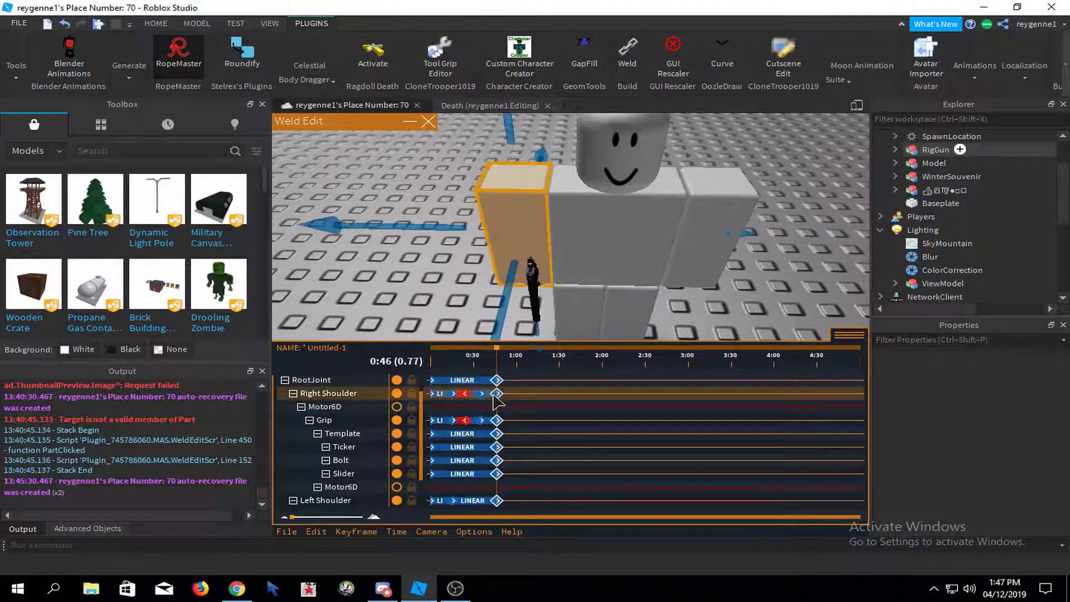
pyautogui.click(672, 323)
pyautogui.hotkey('ctrl', 'z')
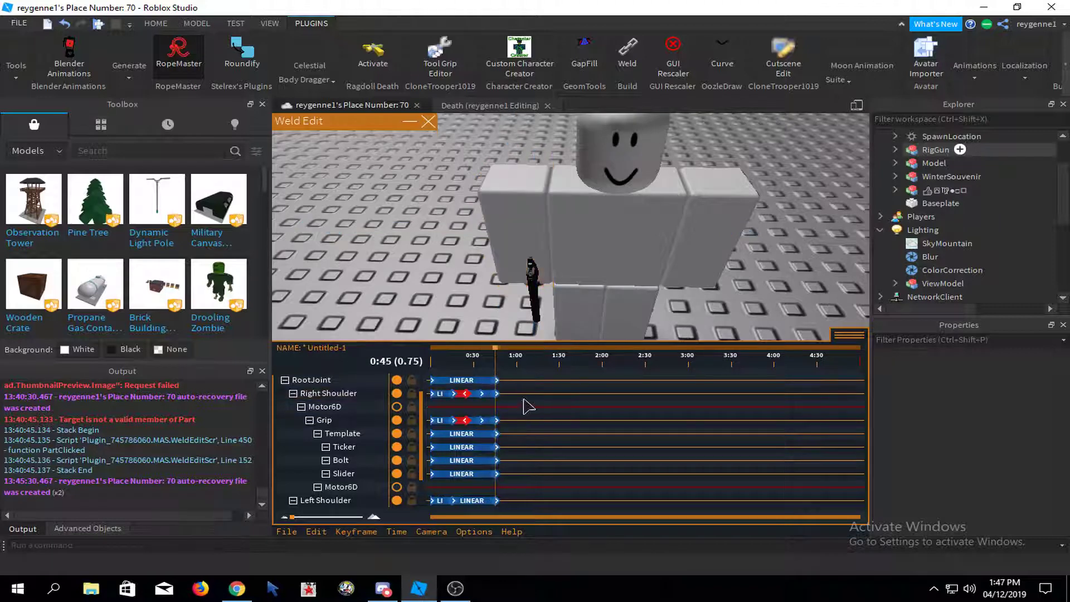
pyautogui.click(496, 395)
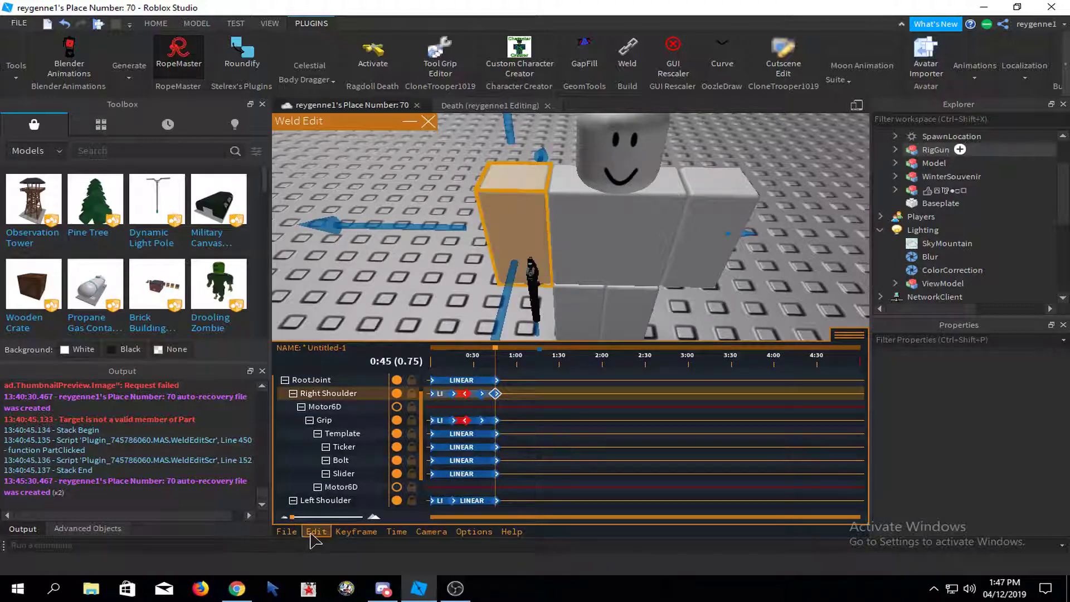
pyautogui.click(733, 308)
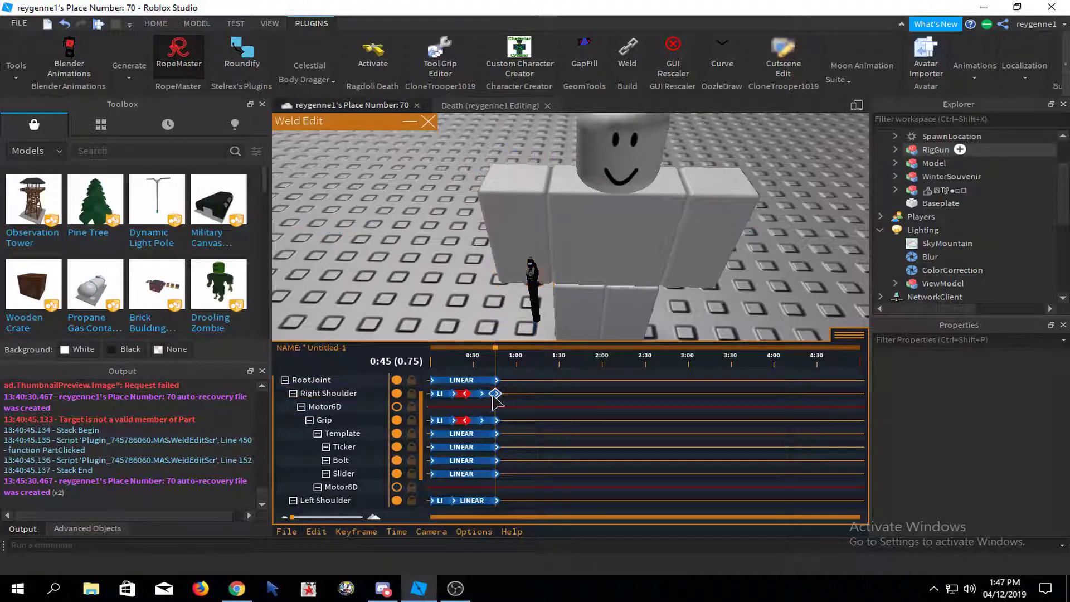
pyautogui.click(316, 533)
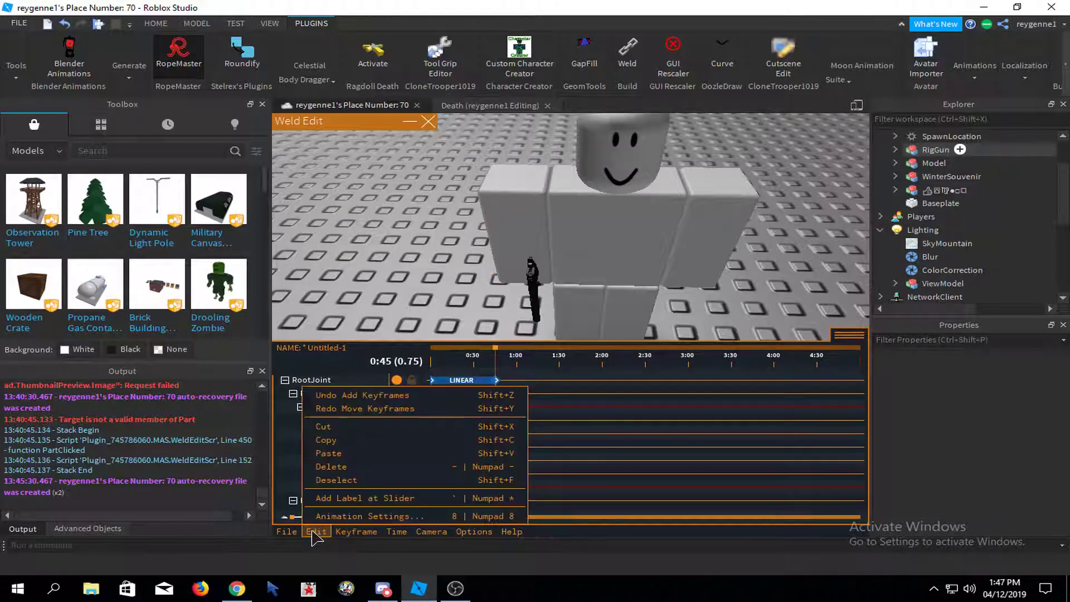
pyautogui.click(814, 264)
pyautogui.hotkey('shift', 'z')
pyautogui.scroll(1, 611, 308)
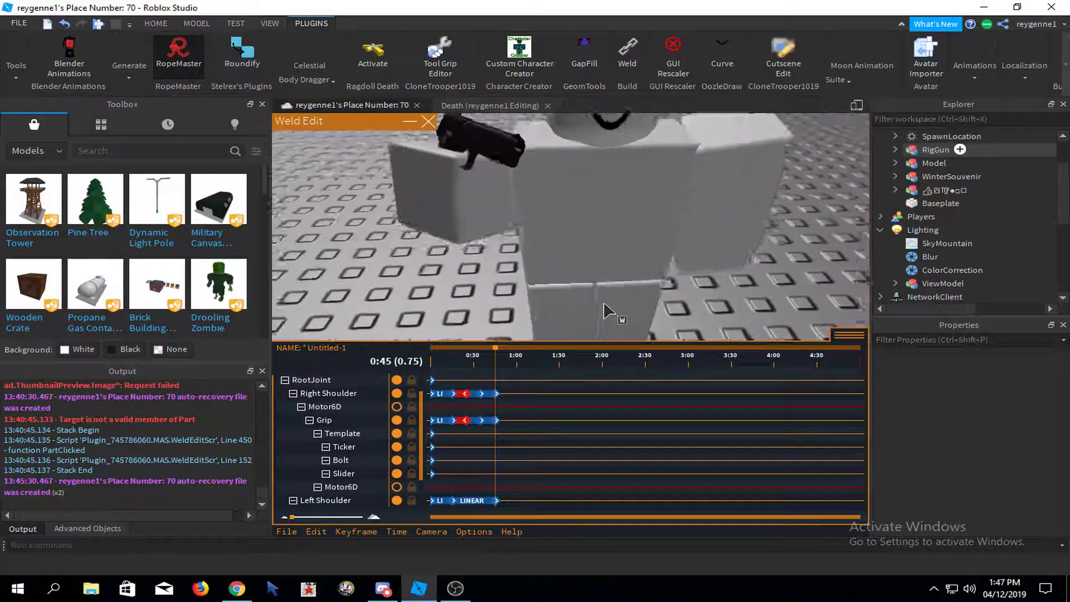
# - Add a keyframe to the RootJoint at 0:45
pyautogui.moveTo(612, 308); pyautogui.dragTo(611, 308, button='right')
pyautogui.click(357, 380)
pyautogui.scroll(-1, 651, 333)
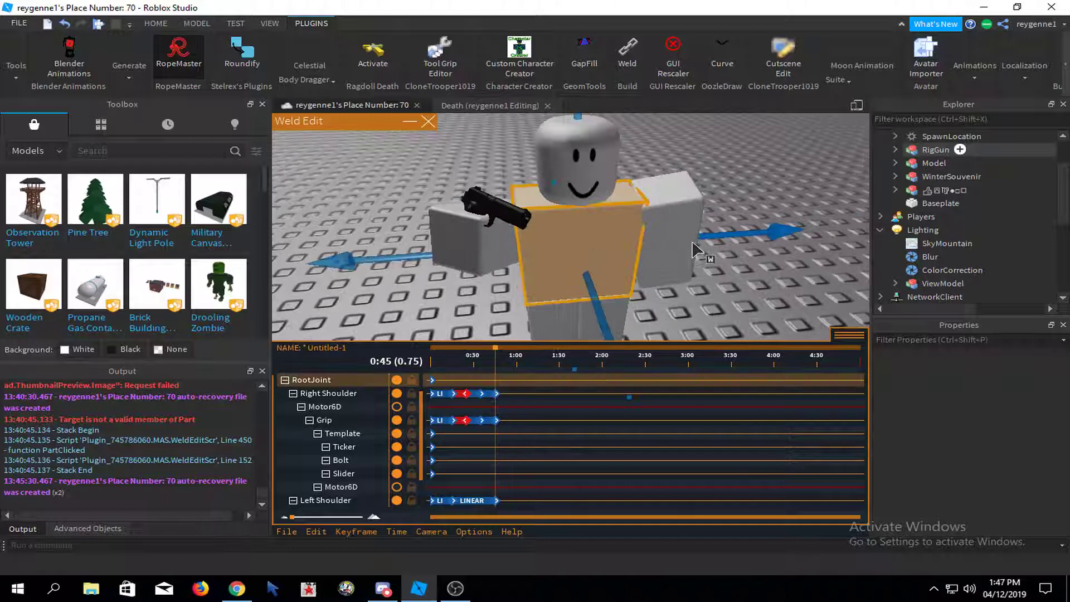
pyautogui.press('+')
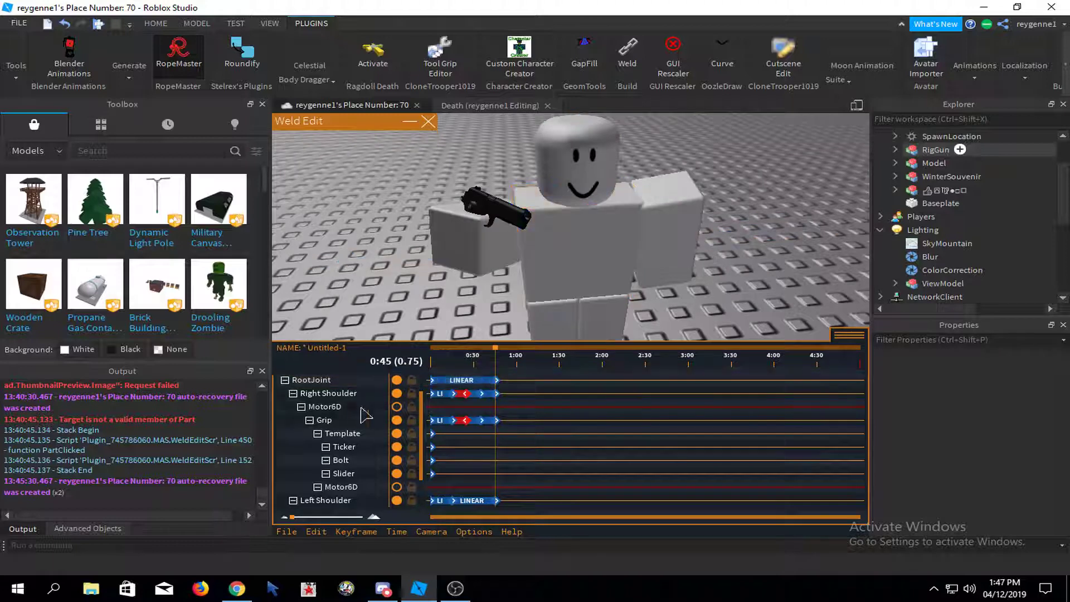
pyautogui.click(361, 407)
pyautogui.click(360, 436)
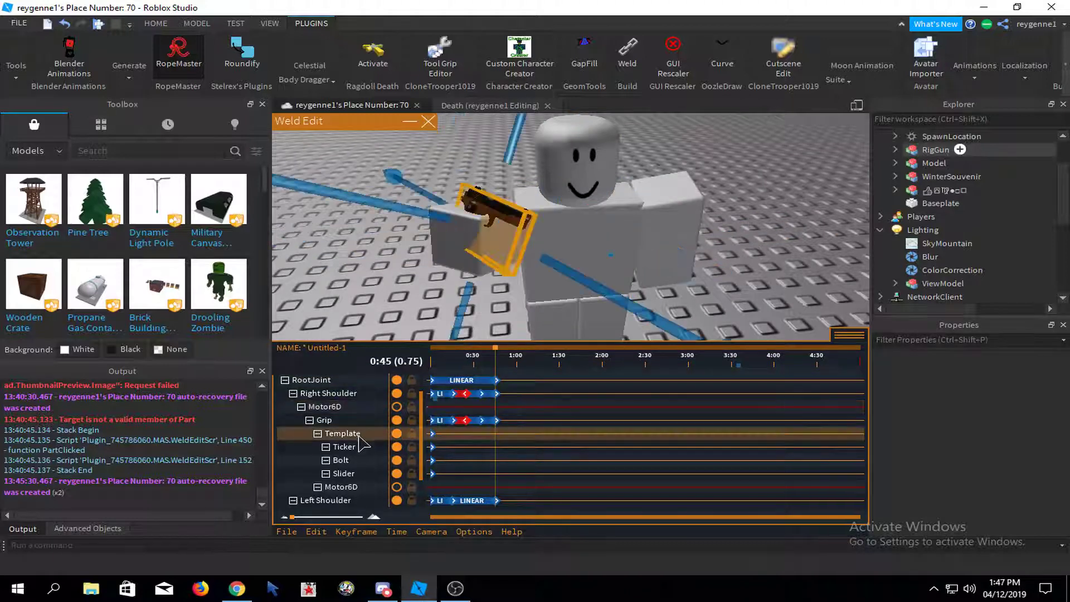
pyautogui.keyDown('ctrl'); pyautogui.click(360, 449); pyautogui.keyUp('ctrl')
pyautogui.keyDown('ctrl'); pyautogui.click(354, 460); pyautogui.keyUp('ctrl')
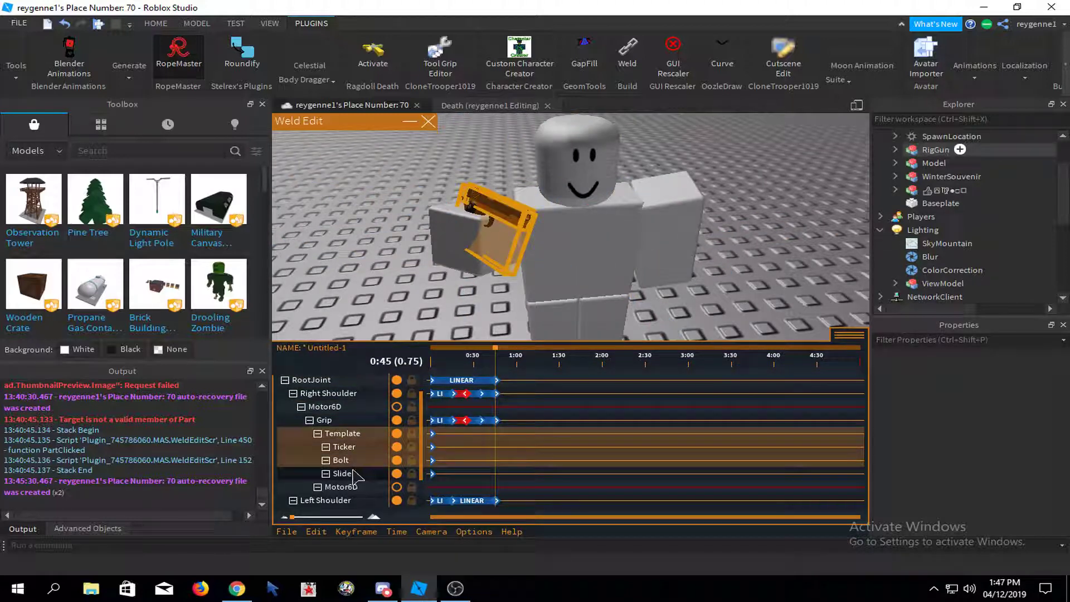
pyautogui.keyDown('ctrl'); pyautogui.click(354, 474); pyautogui.keyUp('ctrl')
pyautogui.keyDown('ctrl'); pyautogui.click(359, 487); pyautogui.keyUp('ctrl')
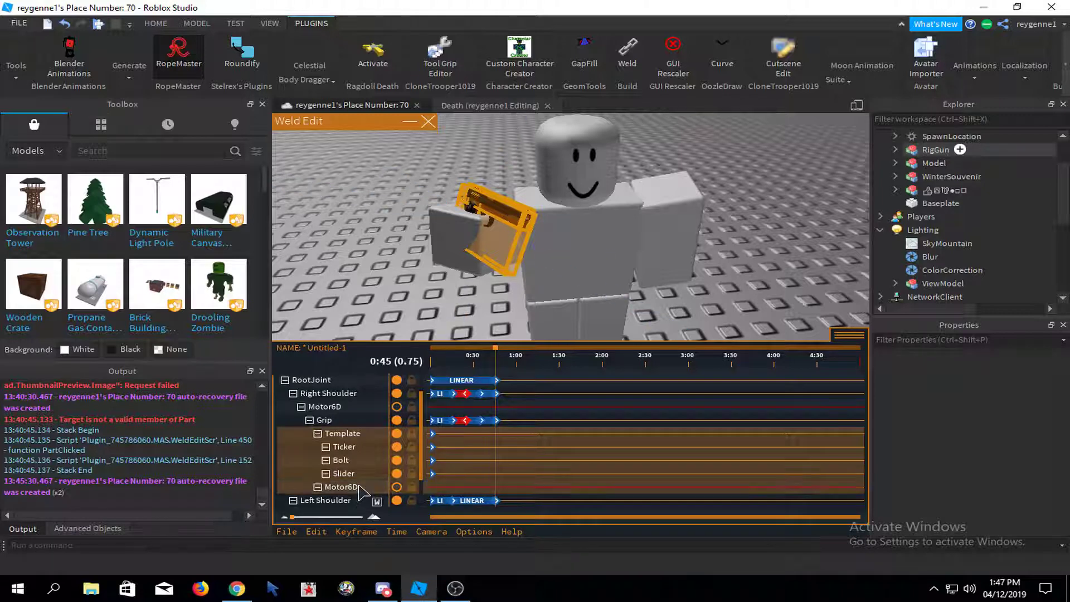
pyautogui.click(358, 486)
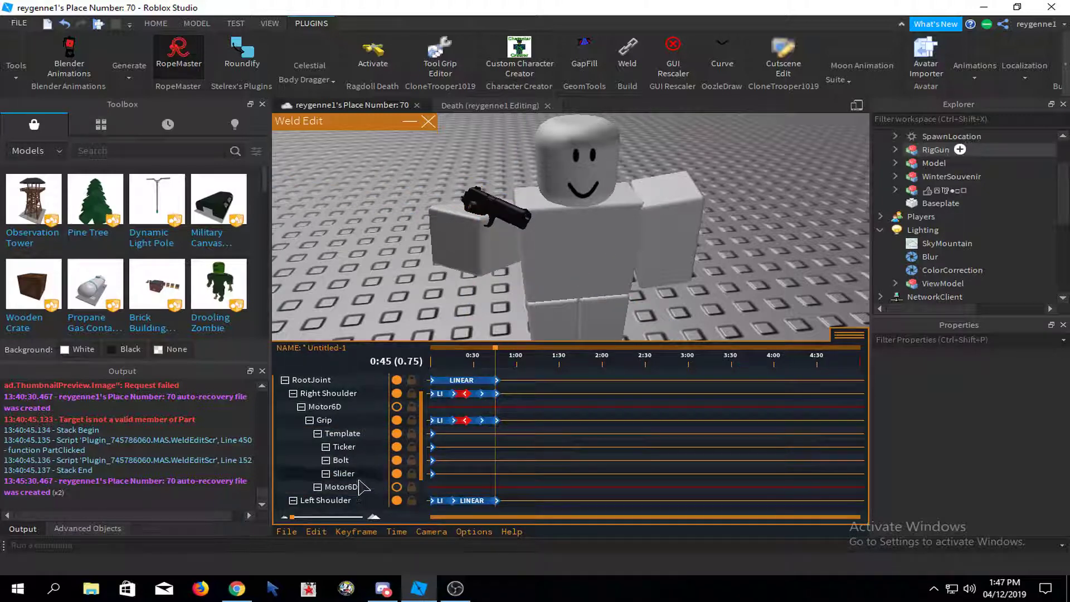
# - Add keyframes at 0:45 to the Template, Ticker, Bolt and Slider joints and the Motor6D below them
pyautogui.click(360, 487)
pyautogui.keyDown('ctrl'); pyautogui.click(358, 473); pyautogui.keyUp('ctrl')
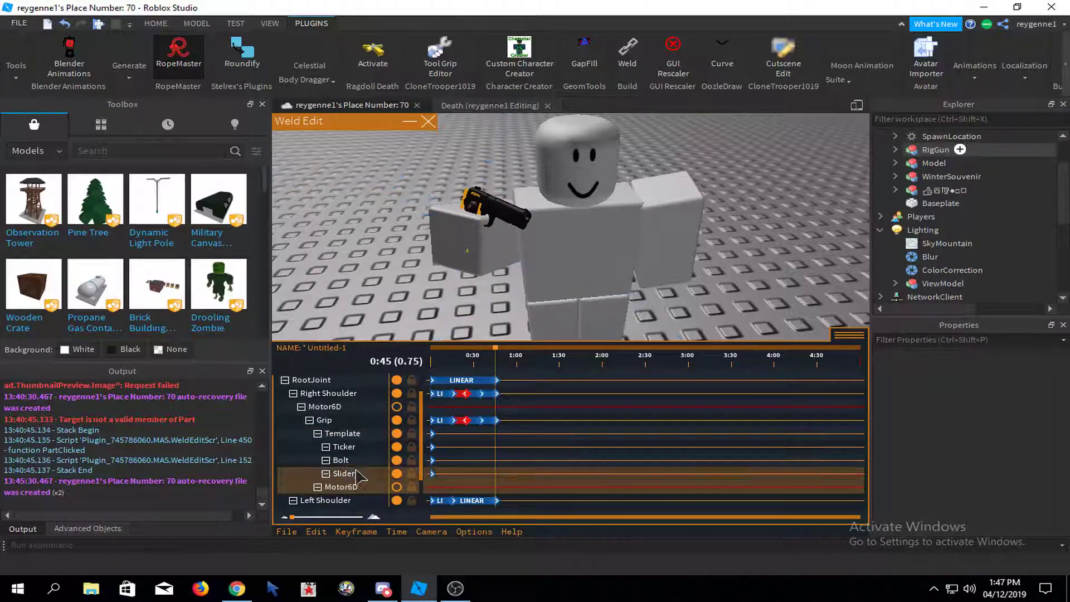
pyautogui.keyDown('ctrl'); pyautogui.click(357, 460); pyautogui.keyUp('ctrl')
pyautogui.keyDown('ctrl'); pyautogui.click(356, 447); pyautogui.keyUp('ctrl')
pyautogui.click(359, 435)
pyautogui.moveTo(359, 440); pyautogui.dragTo(361, 488)
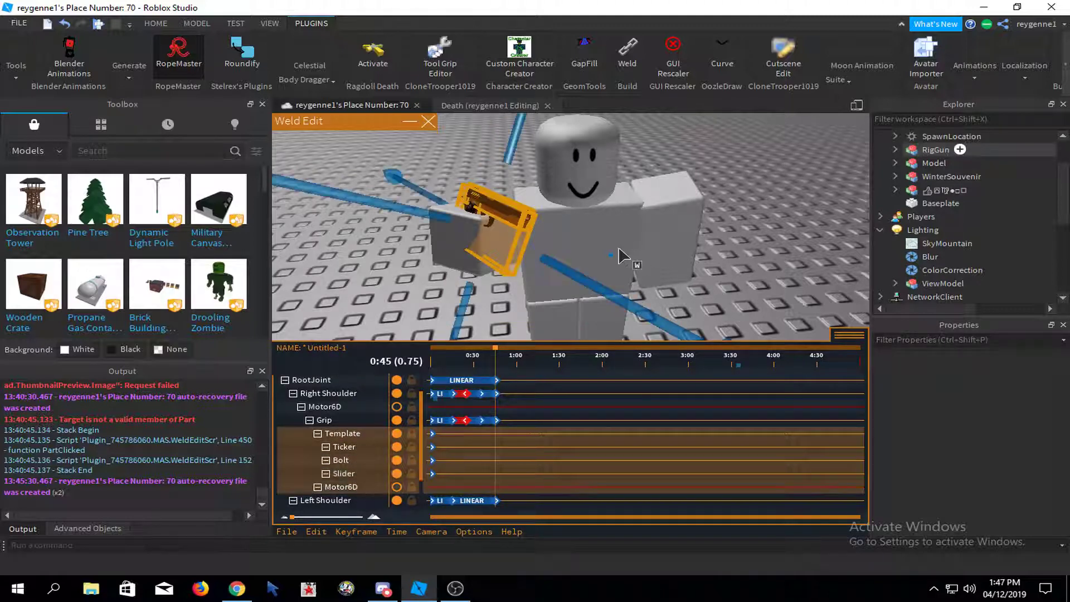
pyautogui.press('=')
pyautogui.click(788, 216)
# - Add a keyframe to the Neck joint at 0:45
pyautogui.scroll(-3, 360, 476)
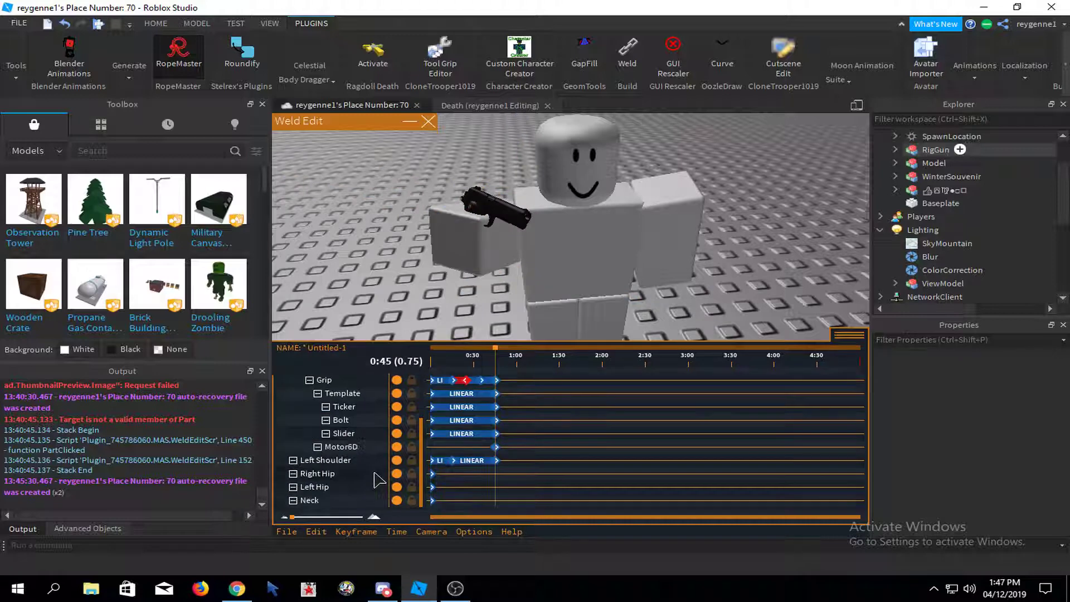
pyautogui.click(360, 477)
pyautogui.click(357, 498)
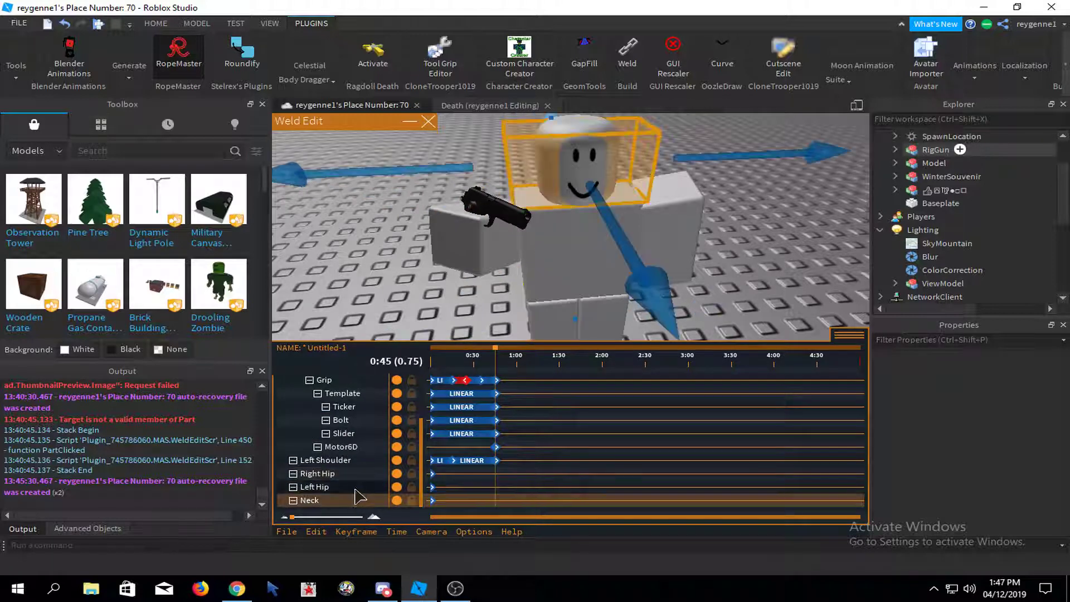
pyautogui.click(766, 202)
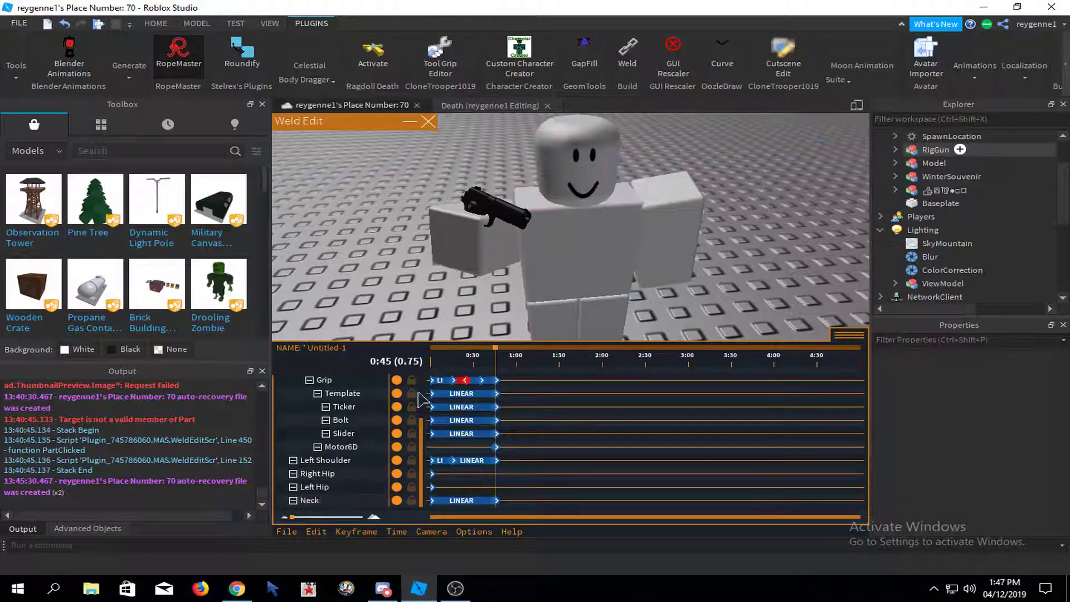
# - Select all the joints' keyframes at 0:45 and set their easing to Quad with the InOut direction
pyautogui.scroll(5, 389, 426)
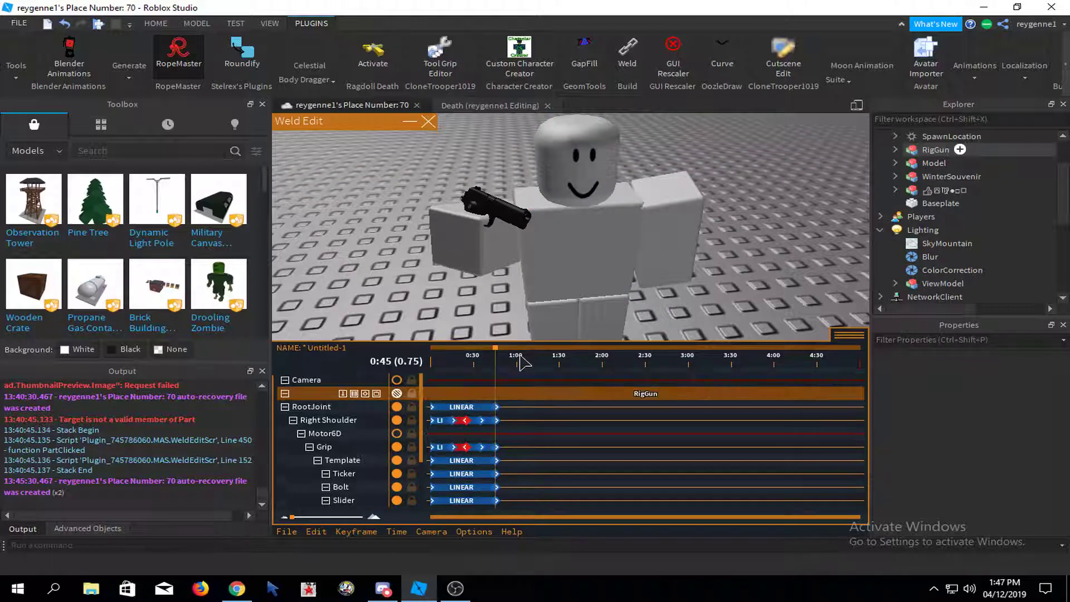
pyautogui.scroll(-5, 548, 516)
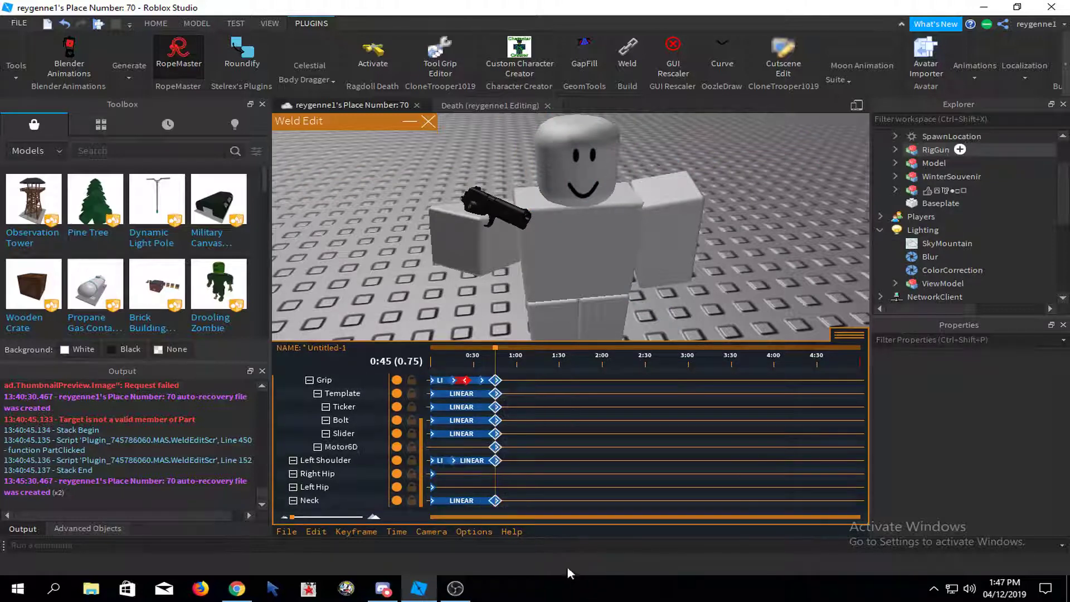
pyautogui.click(341, 532)
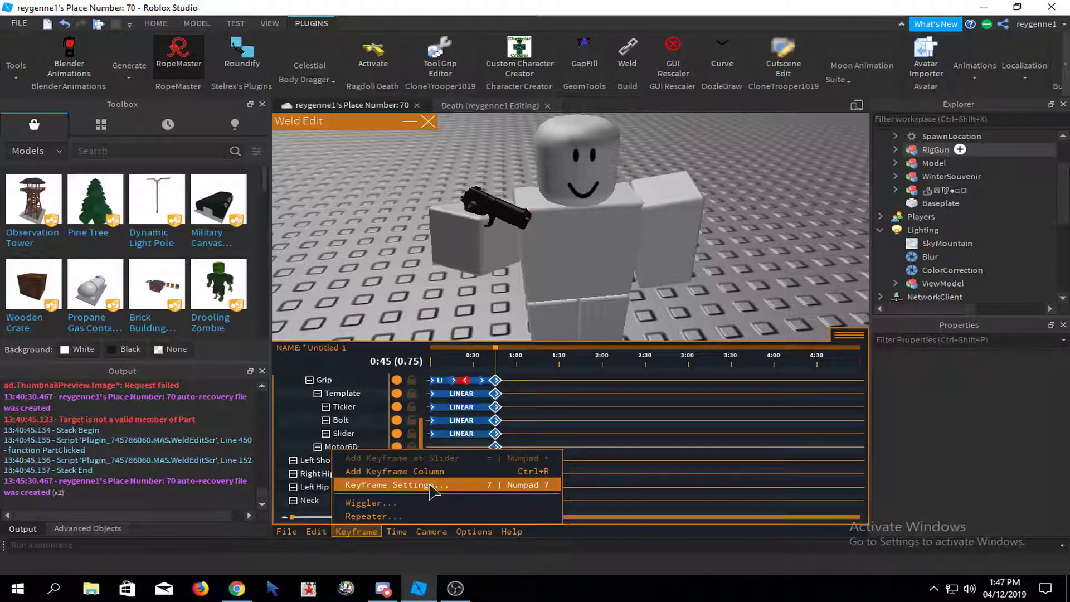
pyautogui.click(549, 484)
pyautogui.click(549, 255)
pyautogui.click(536, 309)
pyautogui.click(535, 272)
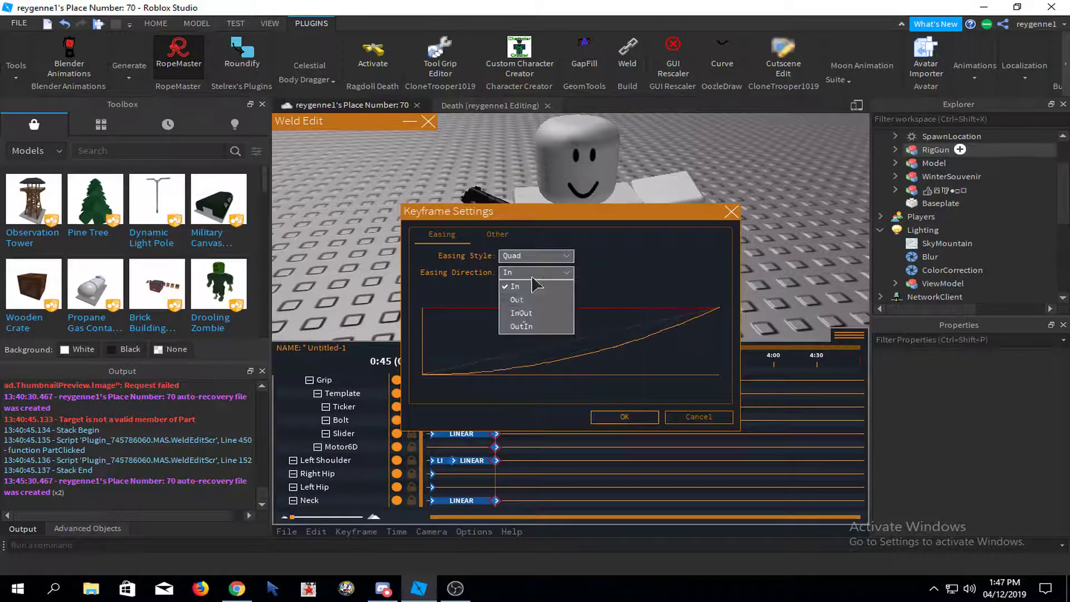
pyautogui.click(524, 311)
pyautogui.click(608, 419)
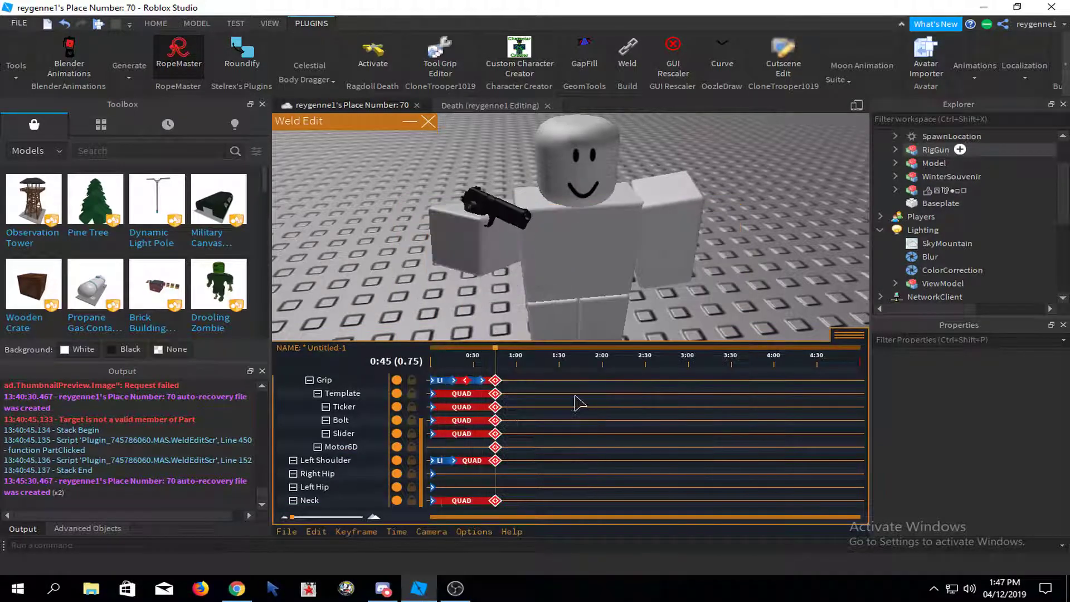
# - Rotate the rig's torso and head into a new pose at 0:55
pyautogui.scroll(3, 533, 238)
pyautogui.moveTo(533, 239); pyautogui.dragTo(501, 332, button='right')
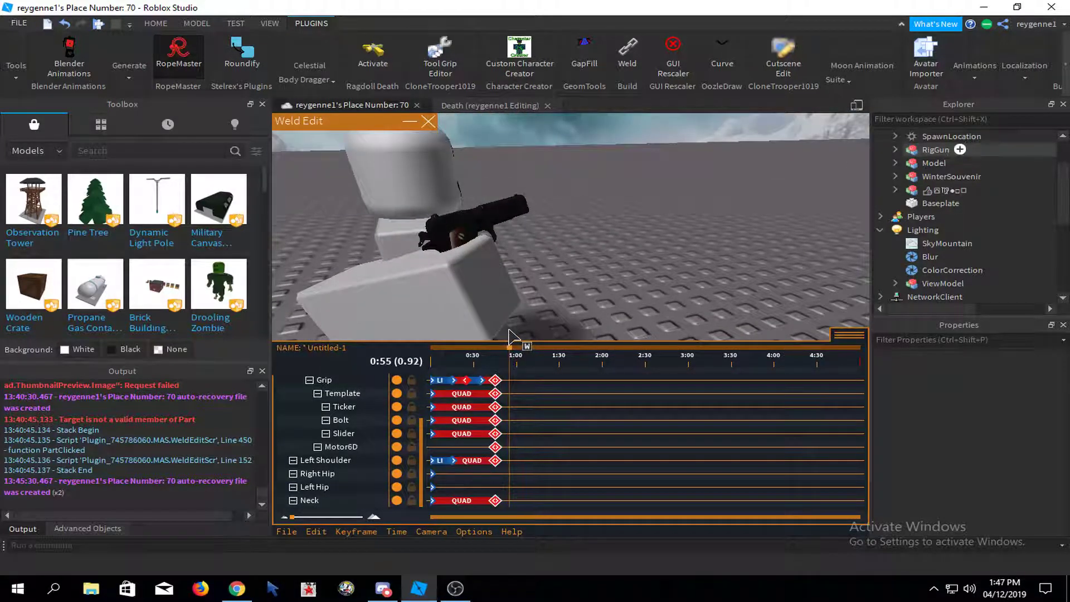
pyautogui.moveTo(512, 297); pyautogui.dragTo(533, 292, button='right')
pyautogui.click(536, 288)
pyautogui.scroll(-3, 626, 219)
pyautogui.press('r')
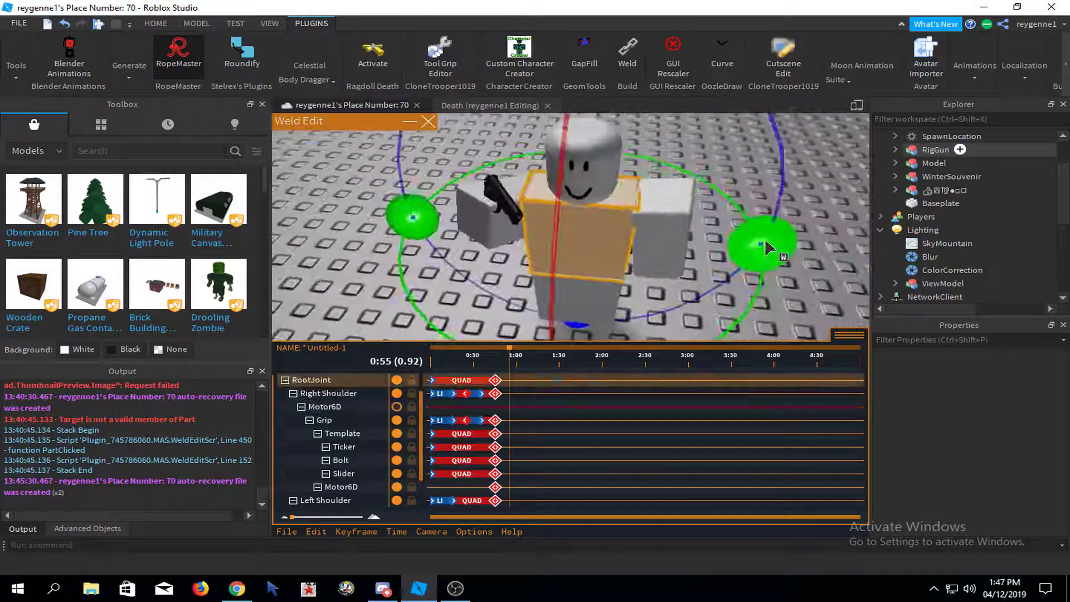
pyautogui.moveTo(767, 246); pyautogui.dragTo(738, 176, button='right')
pyautogui.click(651, 210)
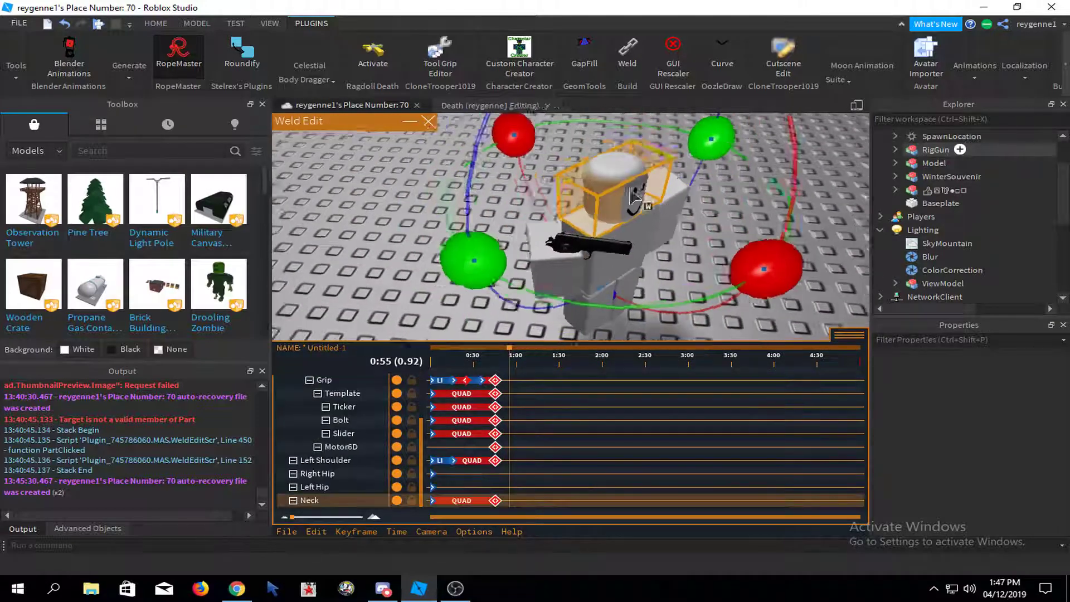
pyautogui.click(701, 195)
pyautogui.moveTo(724, 282); pyautogui.dragTo(515, 181, button='right')
# - Rotate the right arm at the Right Shoulder joint to pose it at 0:55
pyautogui.click(604, 292)
pyautogui.scroll(-2, 607, 235)
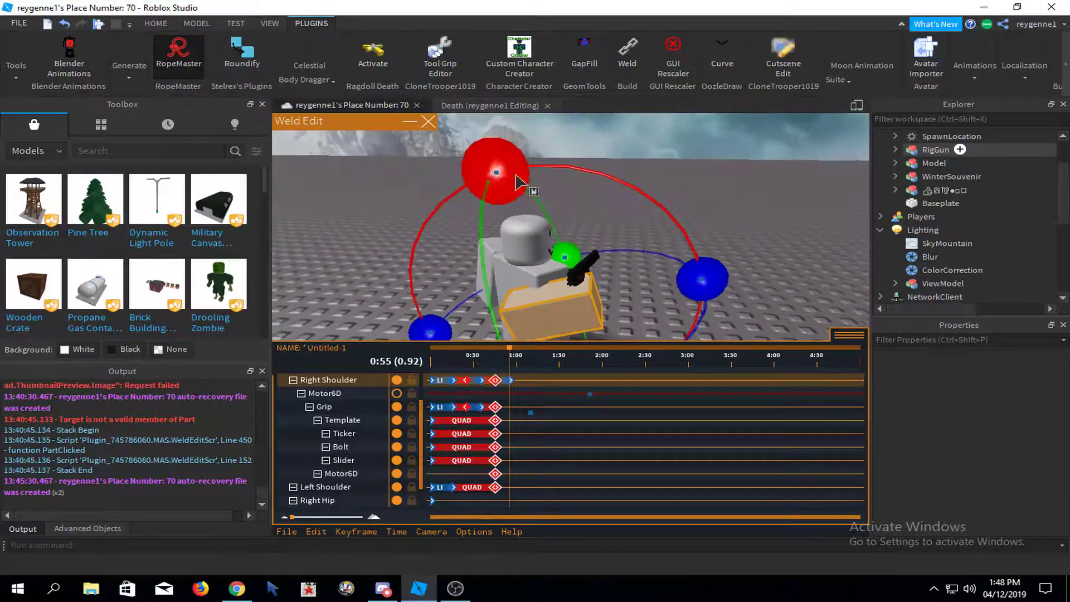
pyautogui.moveTo(515, 175); pyautogui.dragTo(560, 180)
pyautogui.moveTo(560, 180); pyautogui.dragTo(736, 240, button='right')
pyautogui.scroll(3, 736, 240)
pyautogui.moveTo(739, 247)
pyautogui.mouseDown()
pyautogui.moveTo(750, 264)
pyautogui.moveTo(749, 236)
pyautogui.mouseUp()
# - Move the right arm slightly upward and refine its rotation at 0:55
pyautogui.press('r')
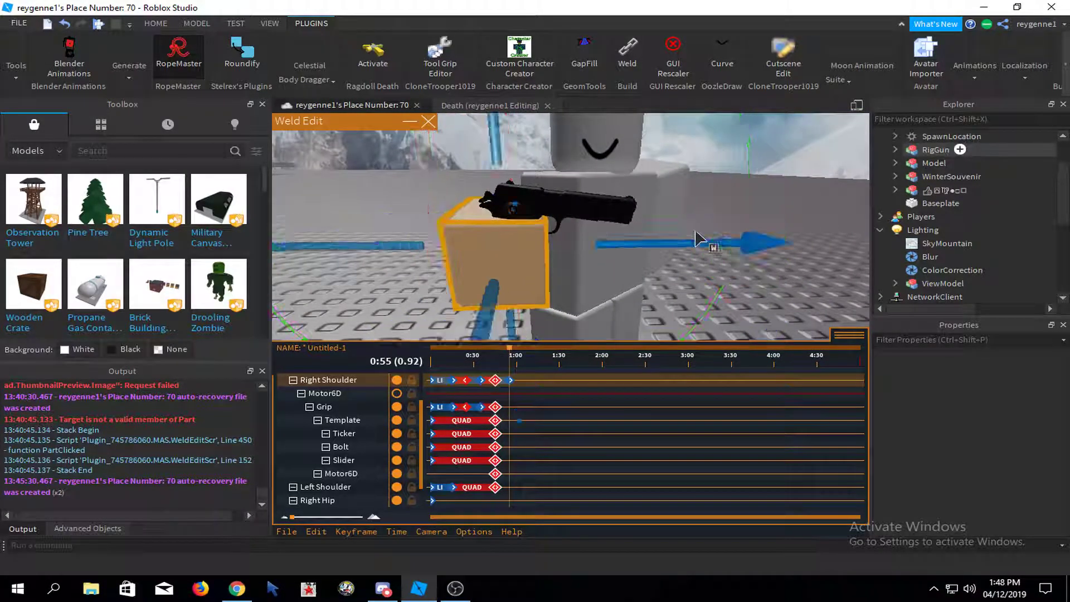
pyautogui.scroll(-1, 665, 233)
pyautogui.moveTo(700, 238); pyautogui.dragTo(656, 270, button='right')
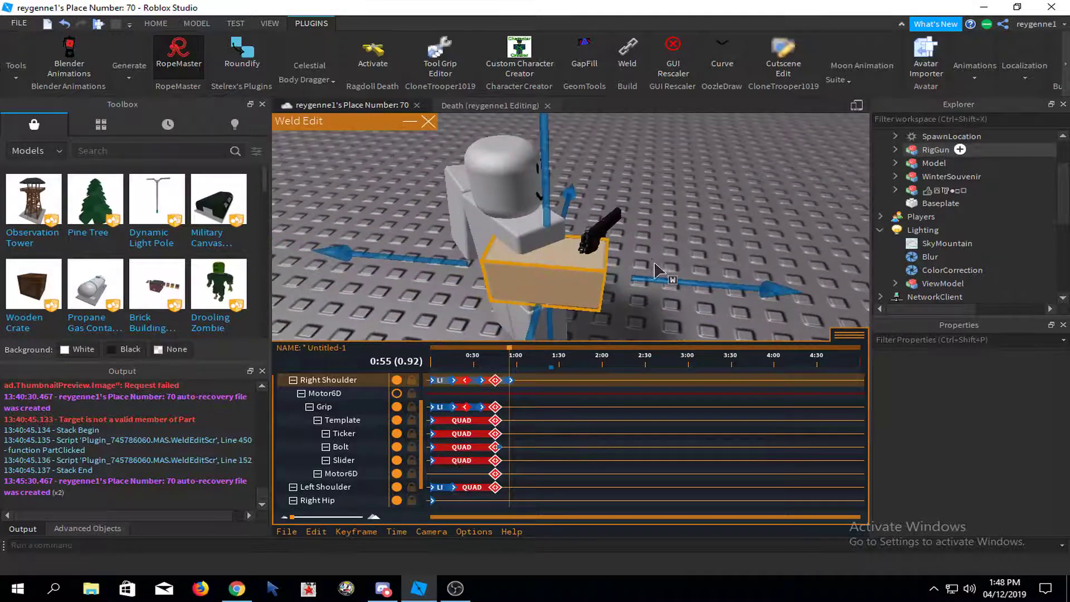
pyautogui.moveTo(617, 229); pyautogui.dragTo(616, 203)
pyautogui.moveTo(616, 203); pyautogui.dragTo(614, 255, button='right')
pyautogui.press('r')
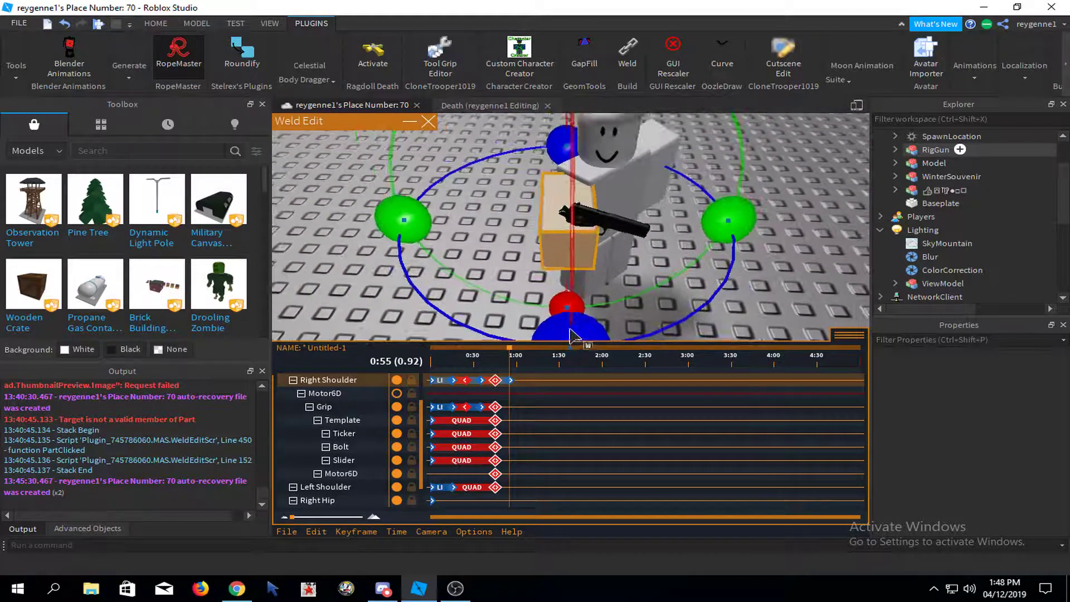
pyautogui.click(664, 296)
# - Copy the Grip joint's keyframe at 0:00 and paste it at 0:55
pyautogui.scroll(2, 585, 301)
pyautogui.click(583, 200)
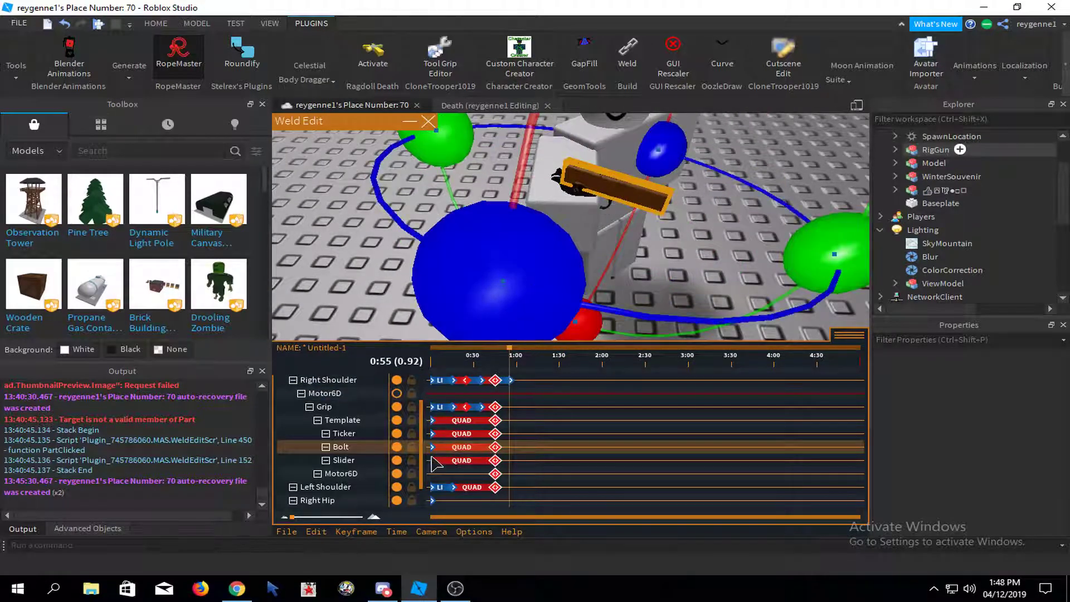
pyautogui.click(433, 409)
pyautogui.click(310, 532)
pyautogui.click(323, 444)
pyautogui.press('space')
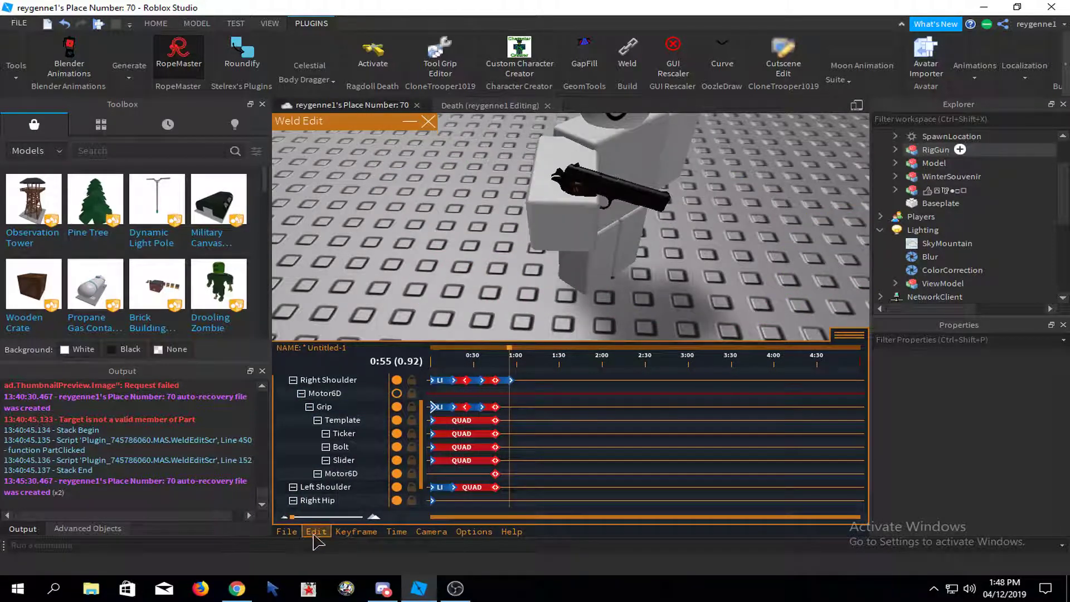
pyautogui.click(315, 532)
pyautogui.click(334, 448)
# - Play the animation repeatedly to check the pistol spin and the pose at 0:55
pyautogui.moveTo(767, 270); pyautogui.dragTo(632, 226, button='right')
pyautogui.press('space')
pyautogui.press('space')
pyautogui.press('space')
pyautogui.press('space')
pyautogui.scroll(3, 545, 187)
# - Try rotating the right leg at 0:55 and undo that pose after previewing the animation
pyautogui.click(631, 225)
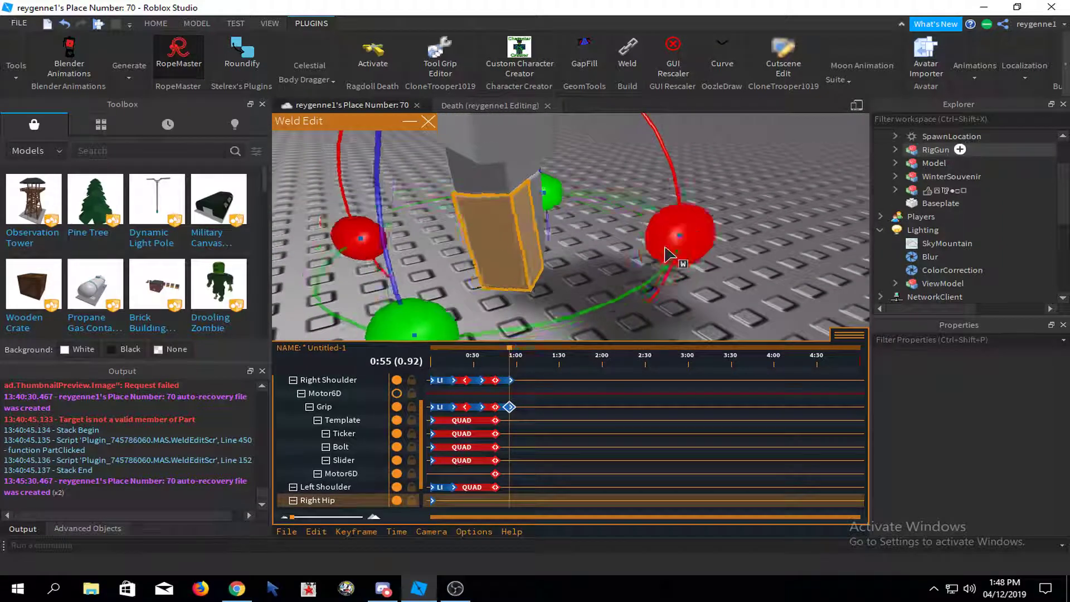
pyautogui.moveTo(665, 253); pyautogui.dragTo(657, 277)
pyautogui.scroll(-3, 650, 222)
pyautogui.moveTo(650, 222); pyautogui.dragTo(650, 222, button='right')
pyautogui.press('space')
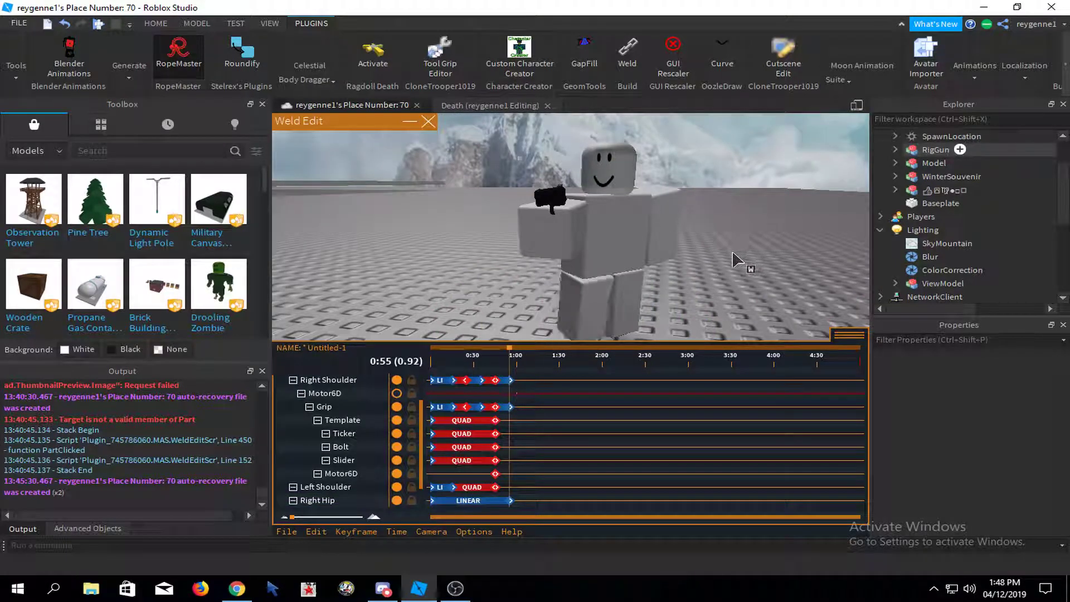
pyautogui.press('space')
pyautogui.moveTo(727, 253); pyautogui.dragTo(726, 253, button='right')
pyautogui.hotkey('ctrl', 'z')
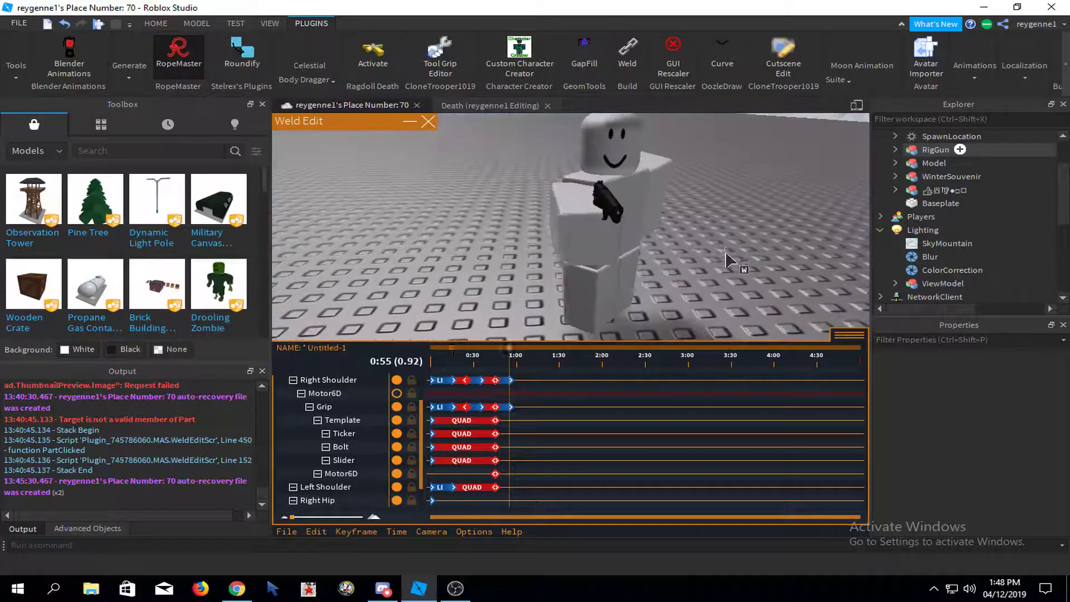
# - Replay the animation and examine the rig's movement from other viewing angles
pyautogui.press('space')
pyautogui.press('space')
pyautogui.scroll(-2, 718, 235)
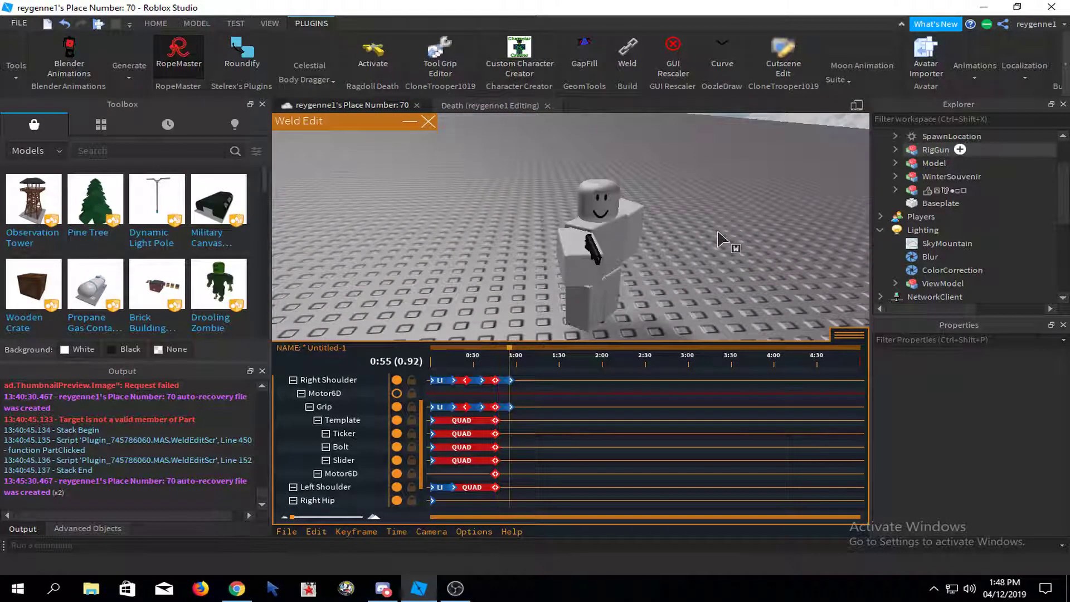
pyautogui.press('space')
pyautogui.press('space')
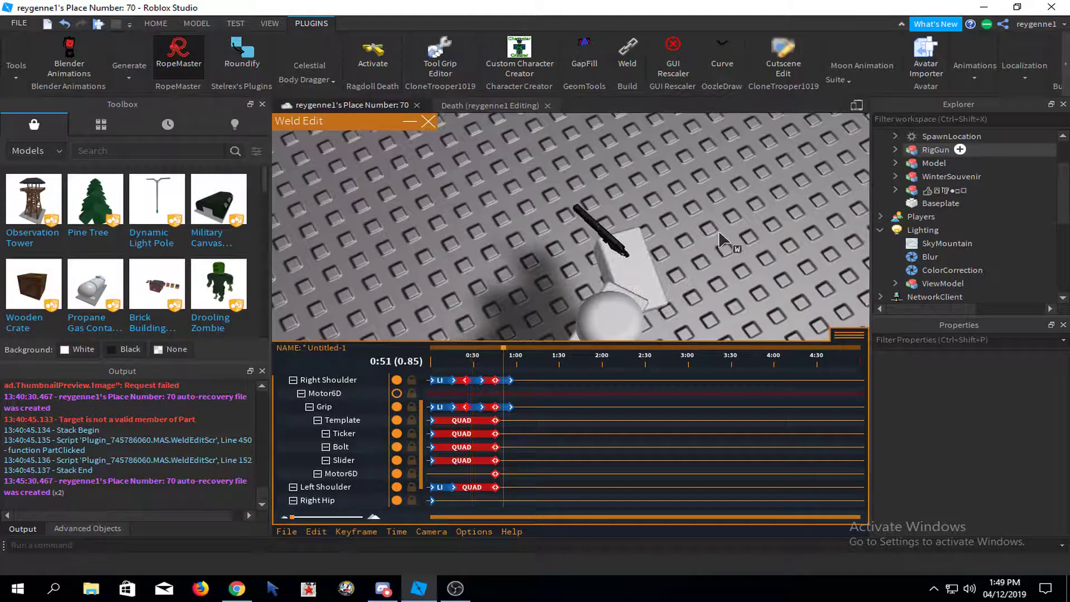
# - Scrub through the frames before 0:55 to inspect the gun's motion, and replay the animation from the start
pyautogui.moveTo(504, 348); pyautogui.dragTo(499, 340)
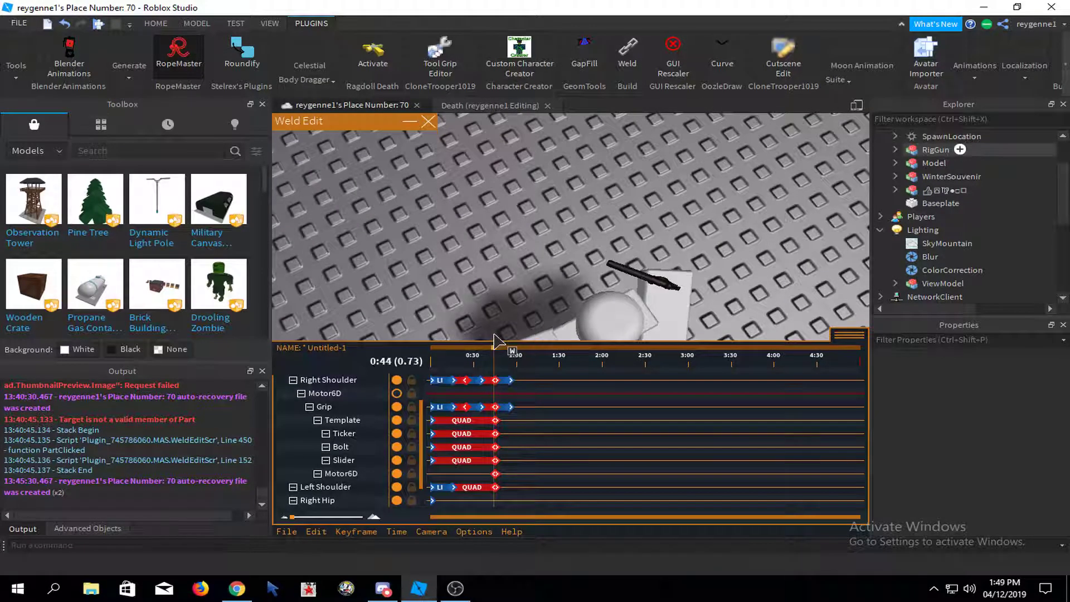
pyautogui.click(486, 347)
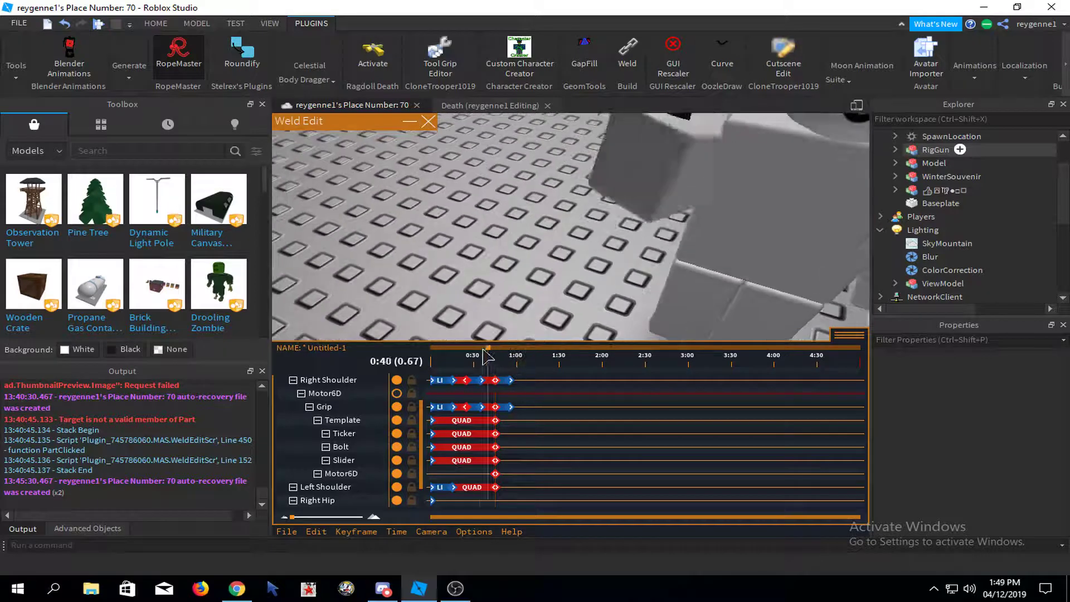
pyautogui.click(479, 347)
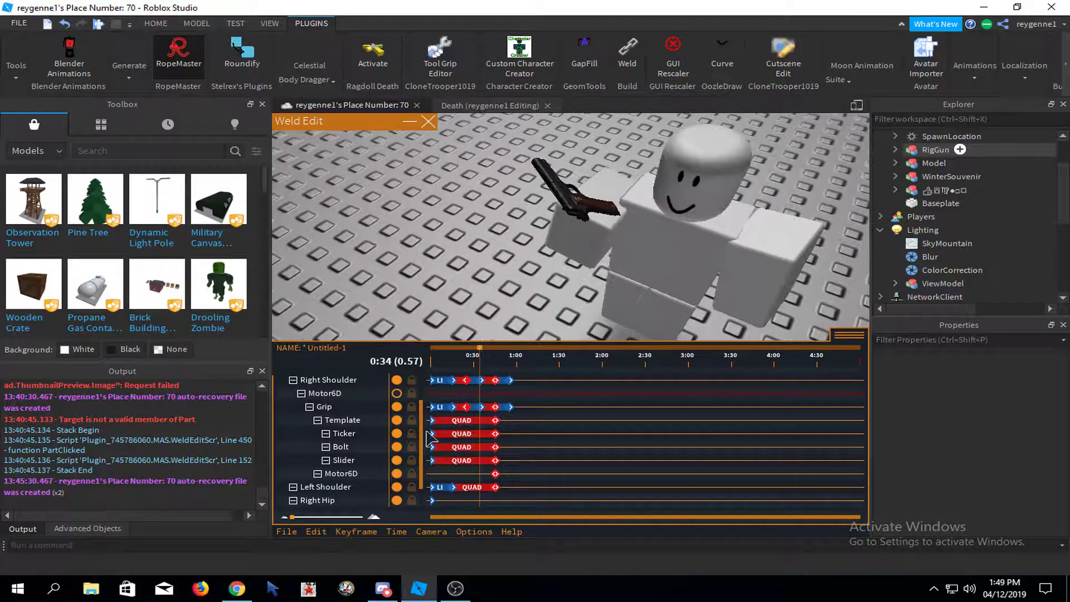
pyautogui.scroll(3, 427, 412)
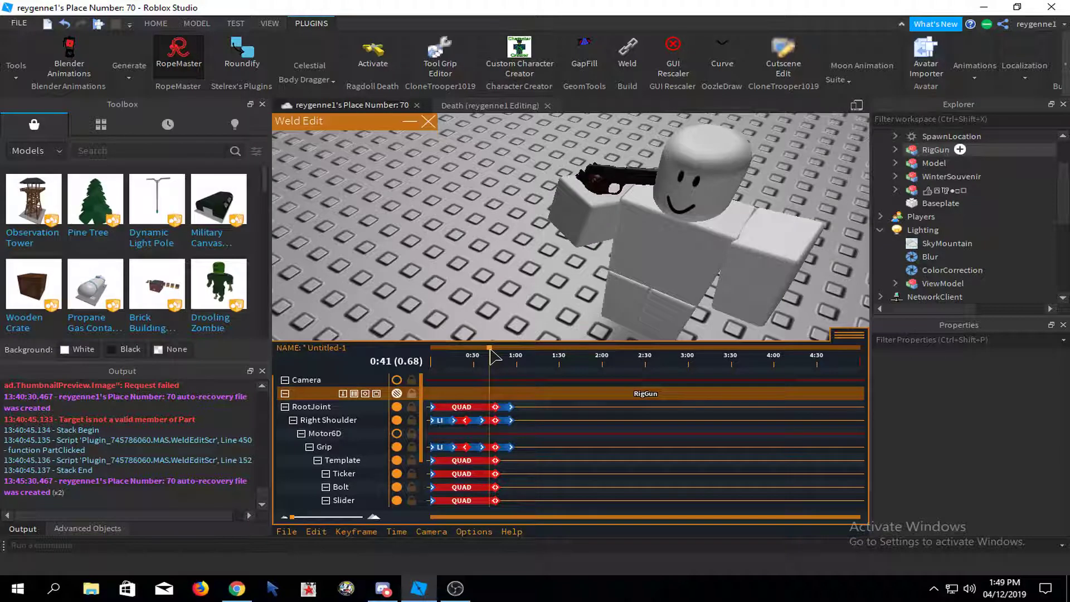
pyautogui.moveTo(493, 356); pyautogui.dragTo(431, 391)
pyautogui.press('space')
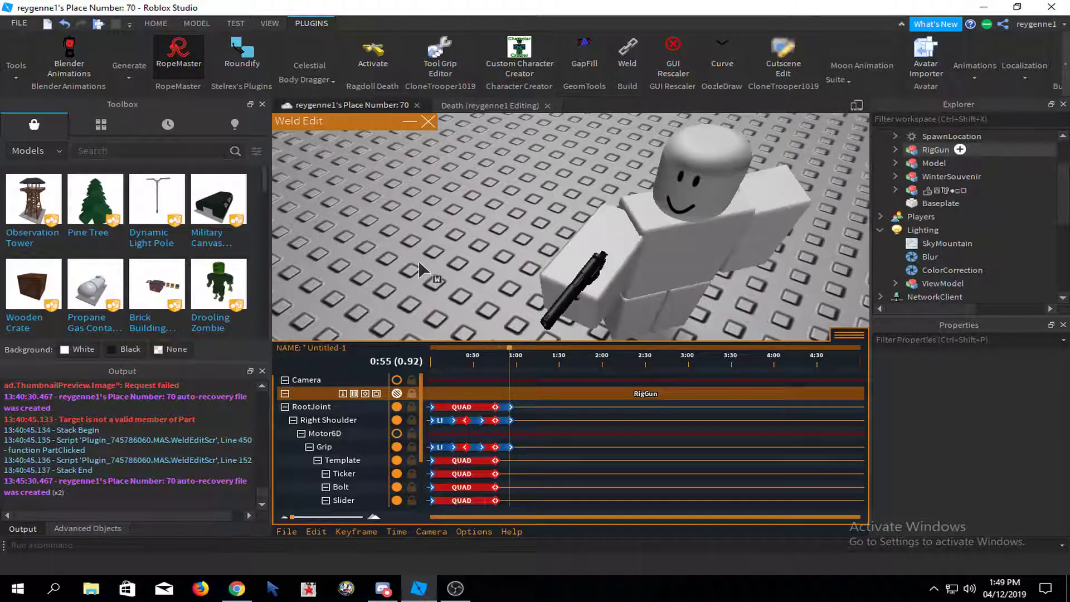
# - Adjust the right arm's rotation in the pose at 0:55
pyautogui.moveTo(492, 233); pyautogui.dragTo(488, 232, button='right')
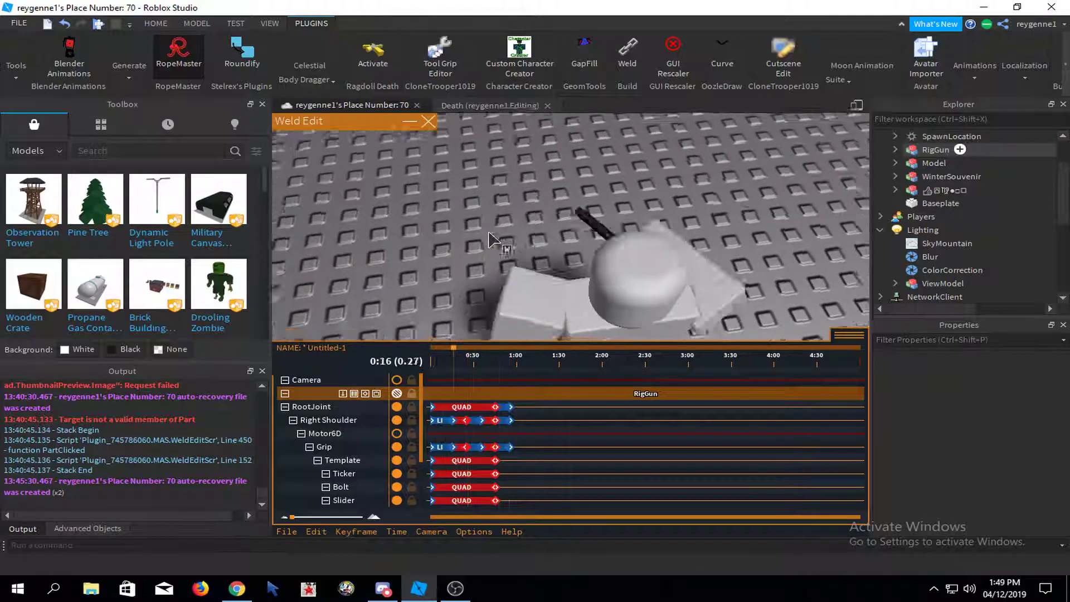
pyautogui.click(611, 259)
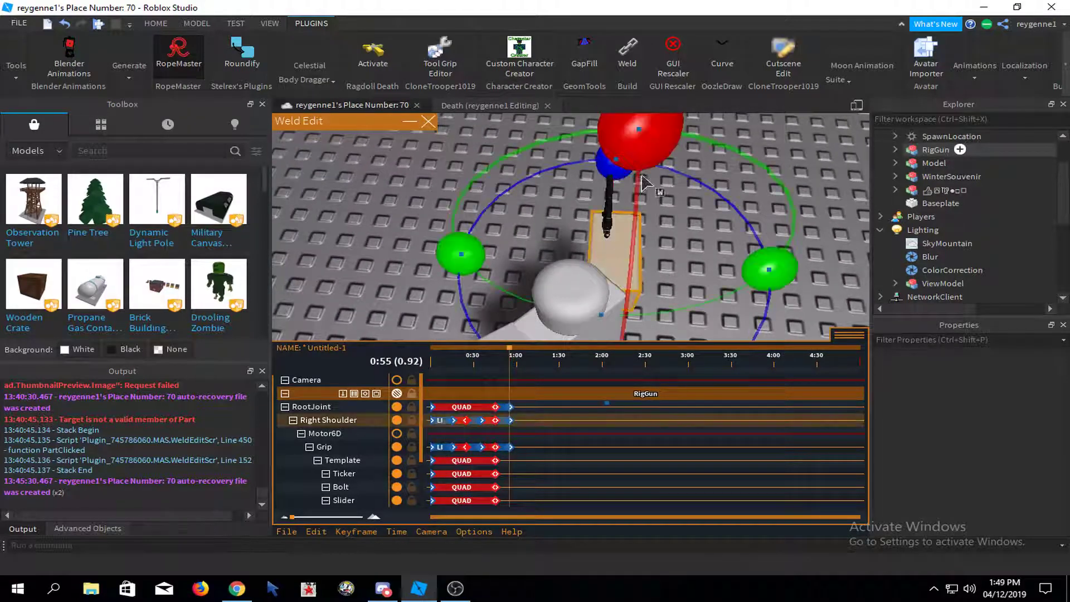
pyautogui.click(700, 229)
pyautogui.scroll(3, 624, 239)
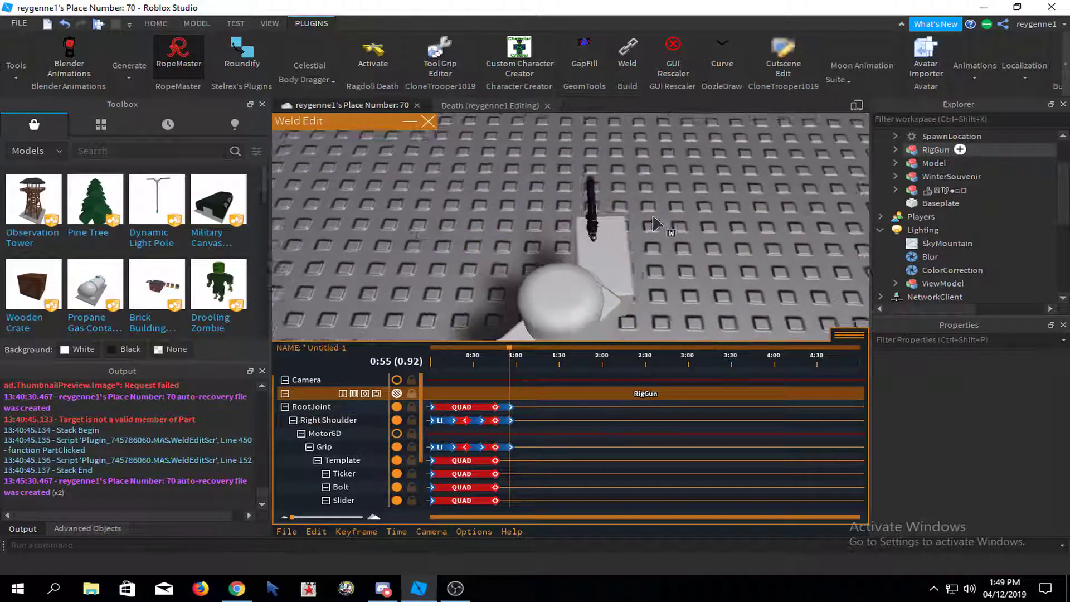
pyautogui.click(624, 245)
pyautogui.click(623, 244)
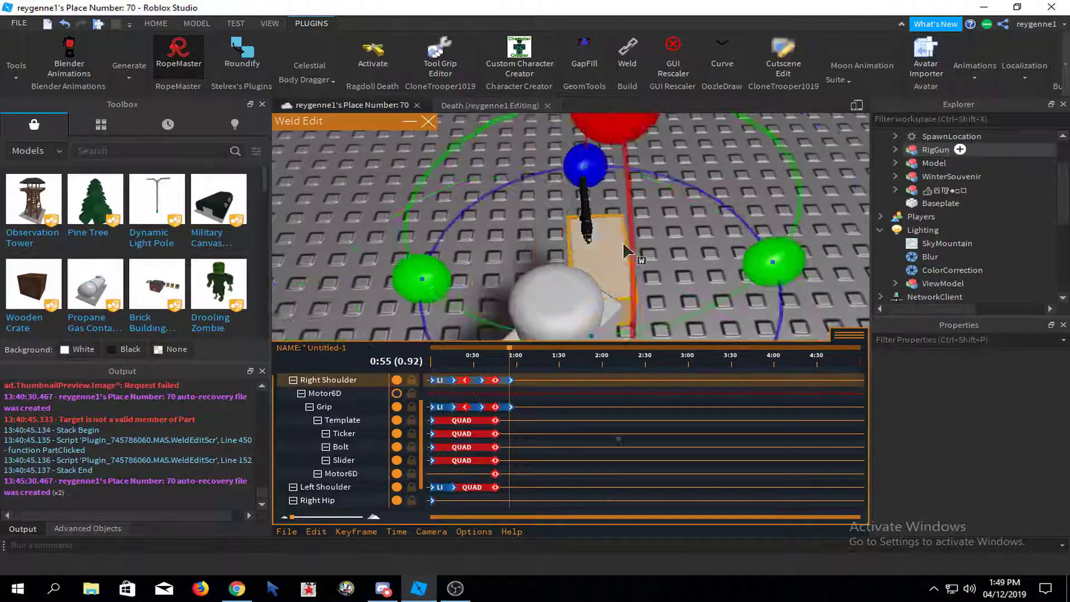
pyautogui.moveTo(623, 242); pyautogui.dragTo(623, 223, button='right')
pyautogui.moveTo(624, 225); pyautogui.dragTo(626, 218)
pyautogui.click(685, 254)
# - Rotate the right arm slightly further inward at 0:55, checking its aim from above
pyautogui.scroll(-2, 685, 254)
pyautogui.scroll(-3, 685, 254)
pyautogui.moveTo(685, 251); pyautogui.dragTo(685, 234, button='right')
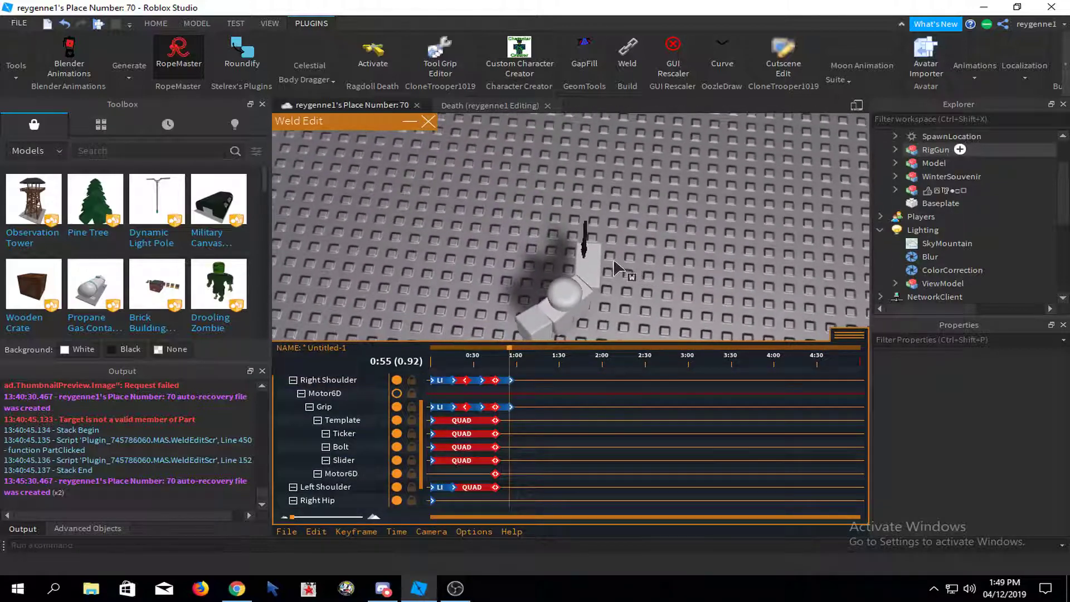
pyautogui.click(595, 269)
pyautogui.click(647, 217)
pyautogui.scroll(-1, 647, 217)
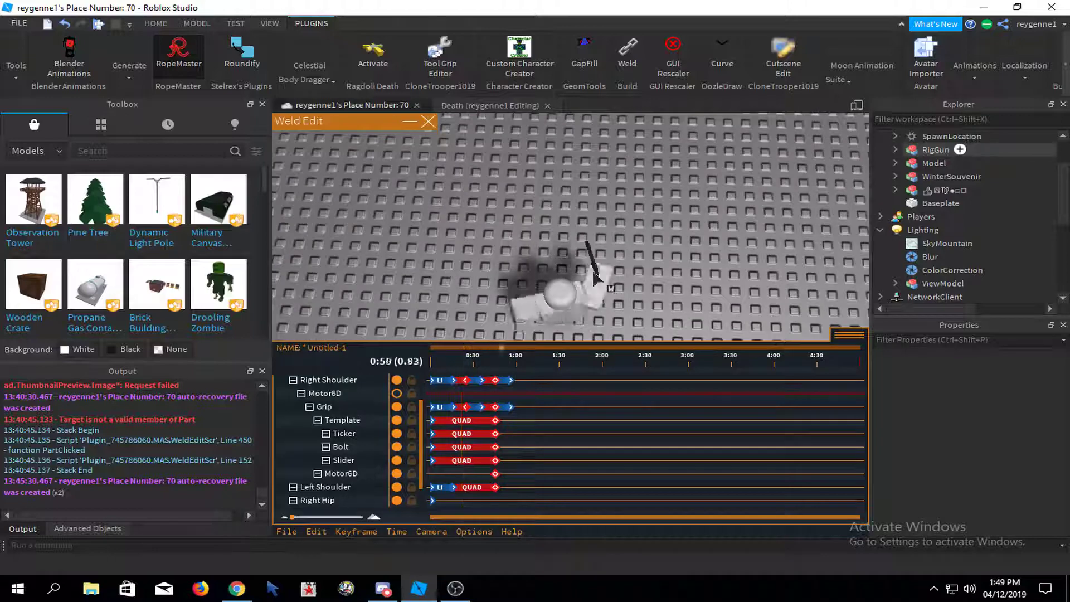
pyautogui.click(590, 272)
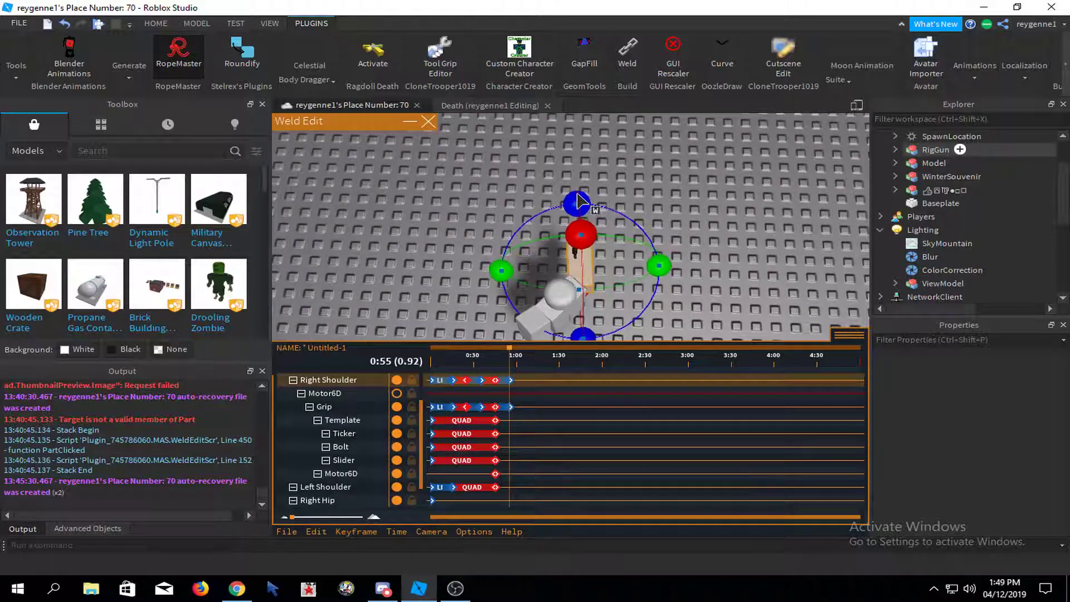
pyautogui.click(604, 192)
pyautogui.moveTo(604, 192); pyautogui.dragTo(605, 202, button='right')
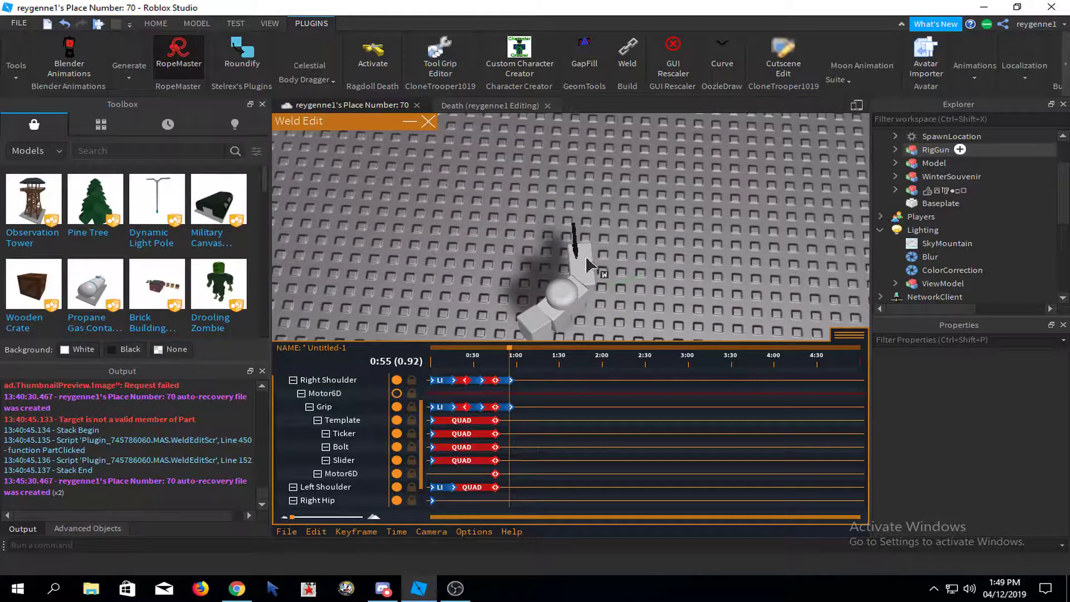
# - Fine-tune the right shoulder and gun Grip rotations at 0:55 so the pistol points forward, and play the animation
pyautogui.click(587, 259)
pyautogui.moveTo(578, 202); pyautogui.dragTo(593, 242)
pyautogui.click(329, 406)
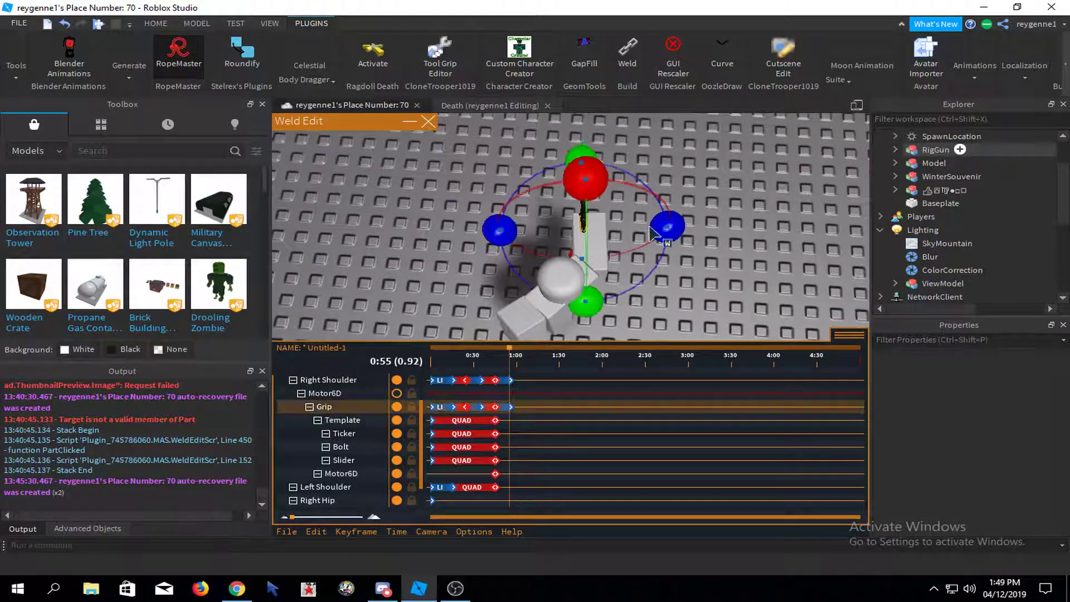
pyautogui.click(710, 247)
pyautogui.scroll(-3, 711, 247)
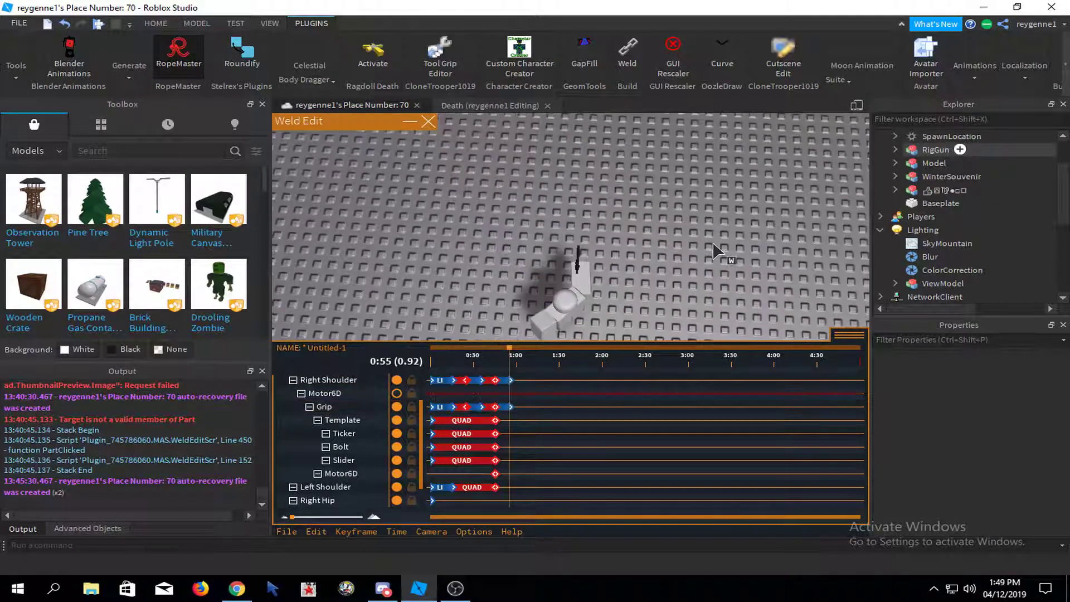
pyautogui.press('space')
pyautogui.moveTo(710, 246); pyautogui.dragTo(688, 247, button='right')
pyautogui.press('space')
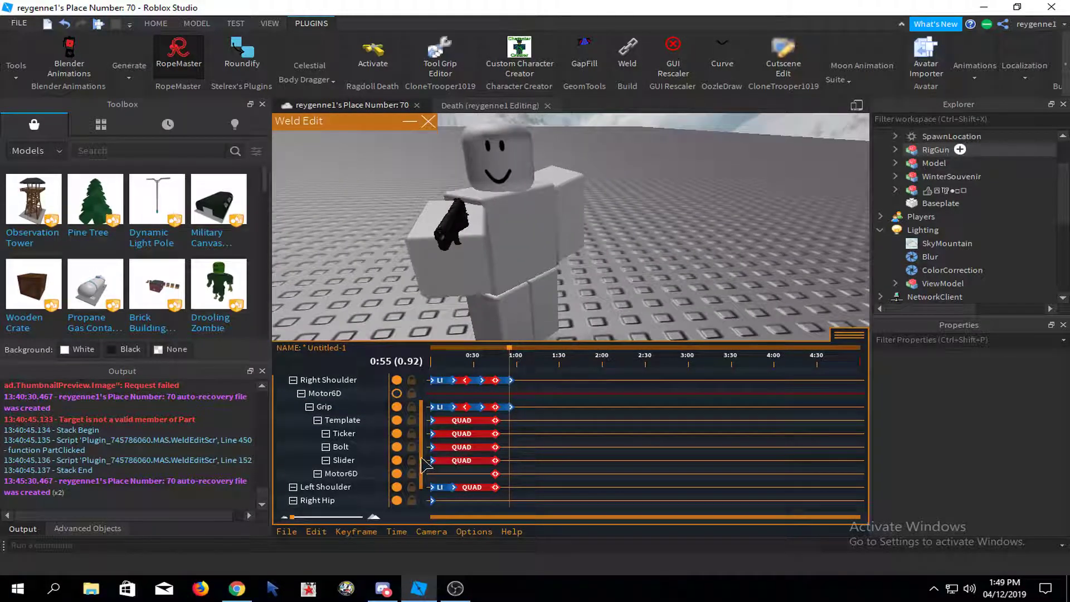
# - Set the RootJoint, Right Shoulder and Grip keyframes at 0:55 to Back easing with direction Out
pyautogui.scroll(3, 473, 424)
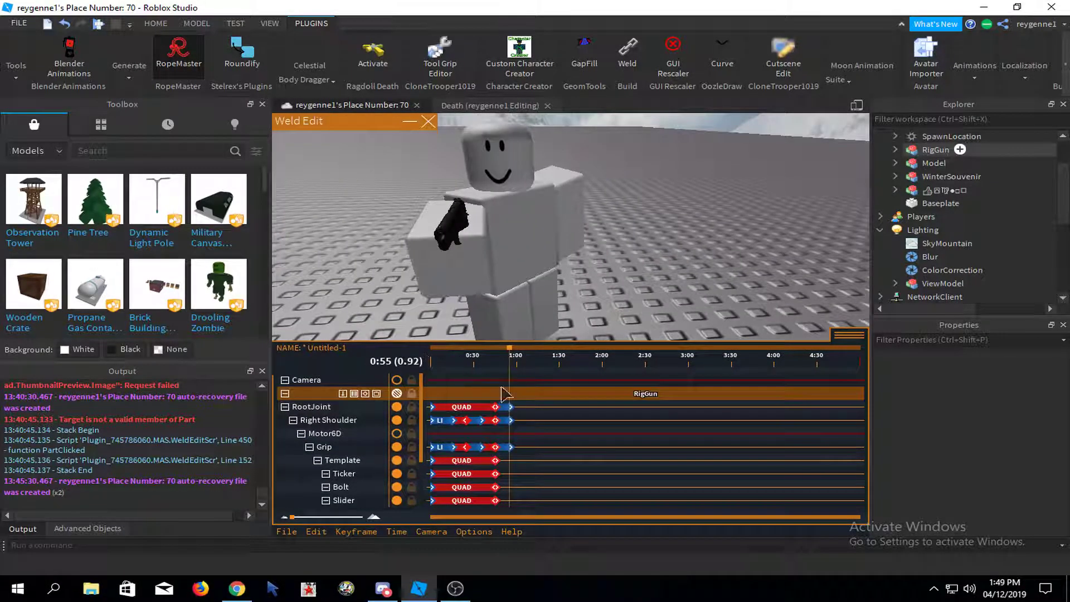
pyautogui.click(368, 533)
pyautogui.click(390, 480)
pyautogui.click(535, 255)
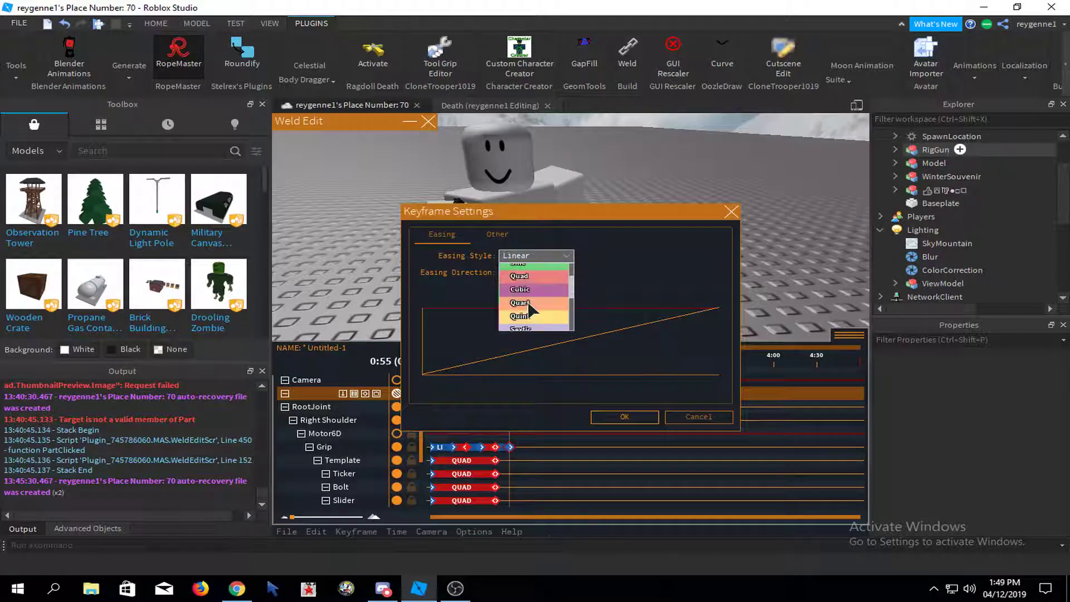
pyautogui.click(527, 306)
pyautogui.click(535, 272)
pyautogui.click(521, 295)
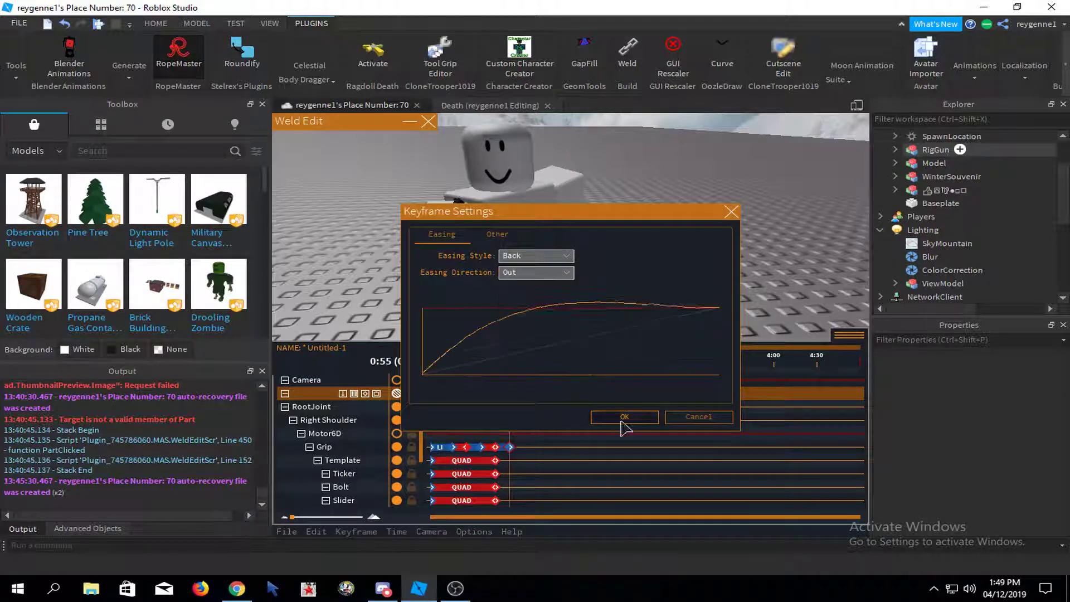
pyautogui.click(624, 417)
# - Change the RootJoint keyframe at 0:55 to Quad easing and play the animation
pyautogui.moveTo(618, 248); pyautogui.dragTo(619, 248, button='right')
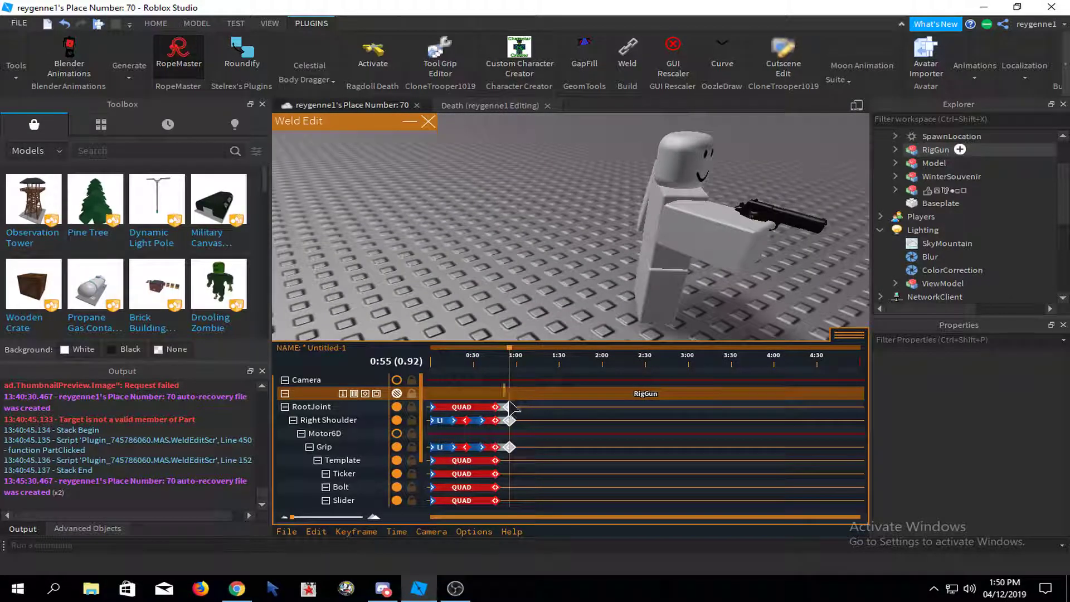
pyautogui.click(356, 531)
pyautogui.click(362, 491)
pyautogui.click(536, 255)
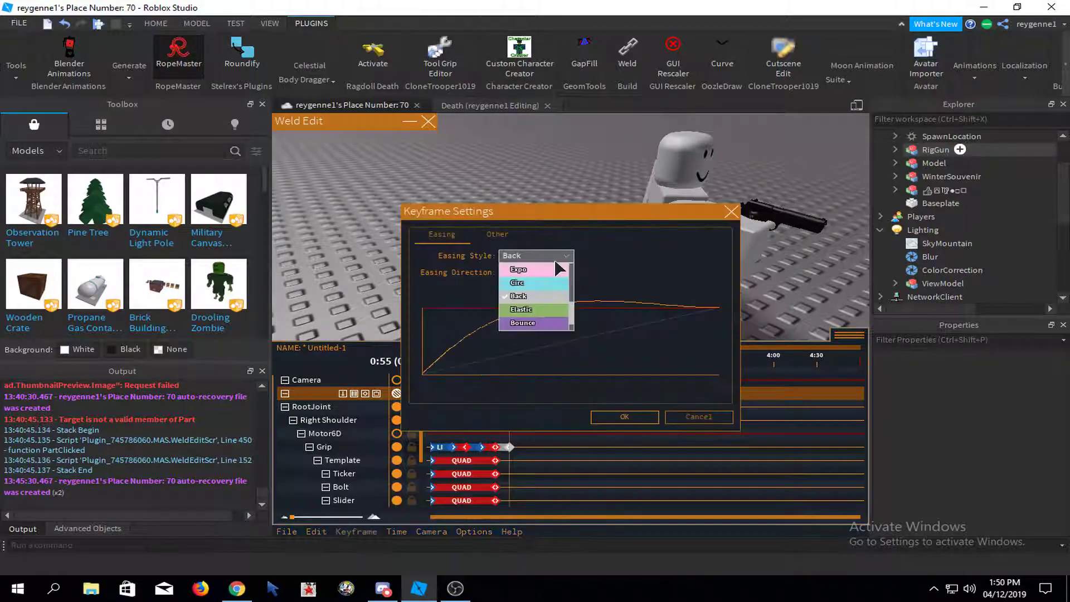
pyautogui.scroll(-2, 536, 292)
pyautogui.scroll(2, 536, 292)
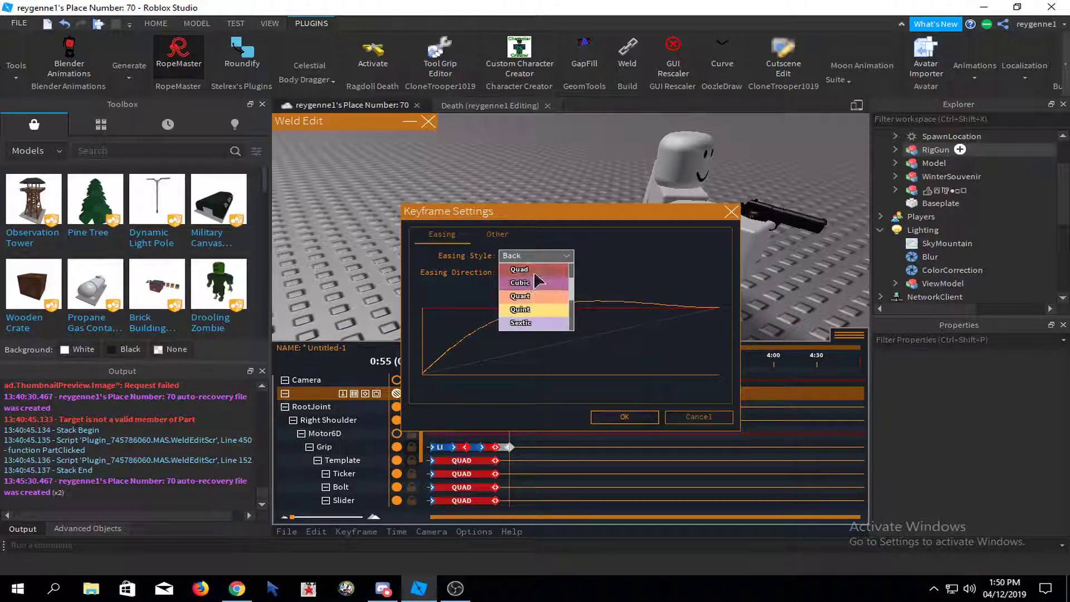
pyautogui.click(535, 273)
pyautogui.click(620, 417)
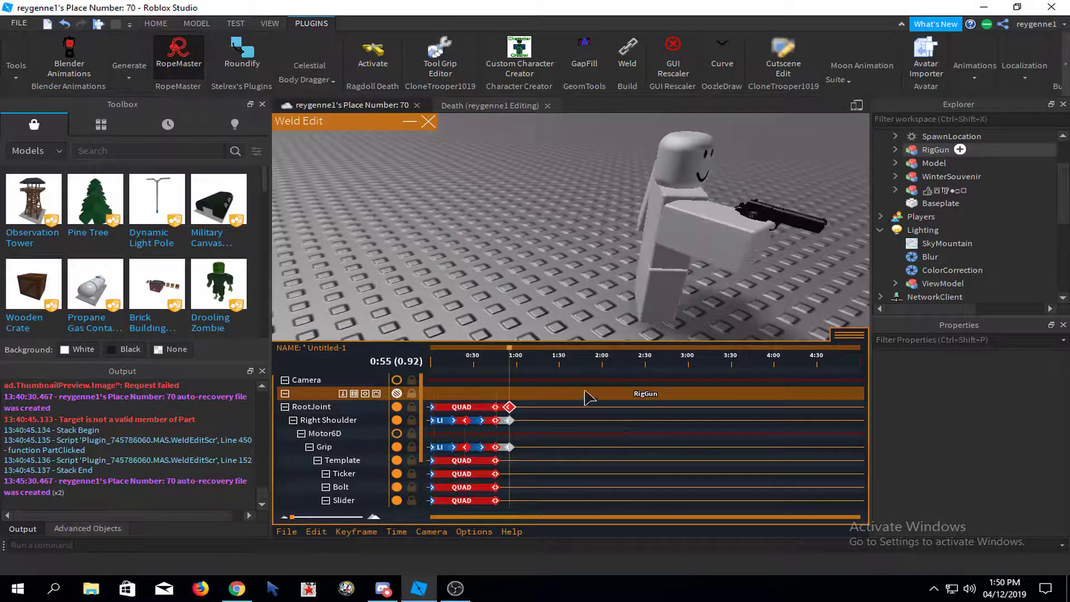
pyautogui.press('space')
pyautogui.moveTo(620, 215); pyautogui.dragTo(579, 190, button='right')
pyautogui.scroll(-2, 620, 214)
pyautogui.press('space')
# - Set the Neck keyframe at 0:55 to Quad easing with direction Out
pyautogui.scroll(2, 620, 212)
pyautogui.scroll(-3, 410, 441)
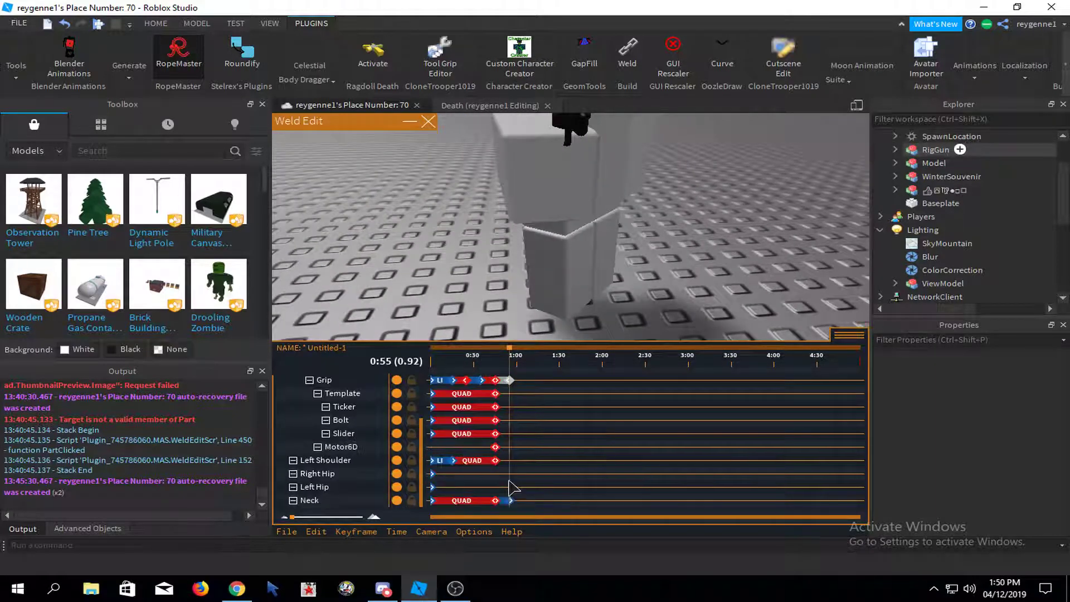
pyautogui.click(369, 532)
pyautogui.click(358, 514)
pyautogui.click(564, 257)
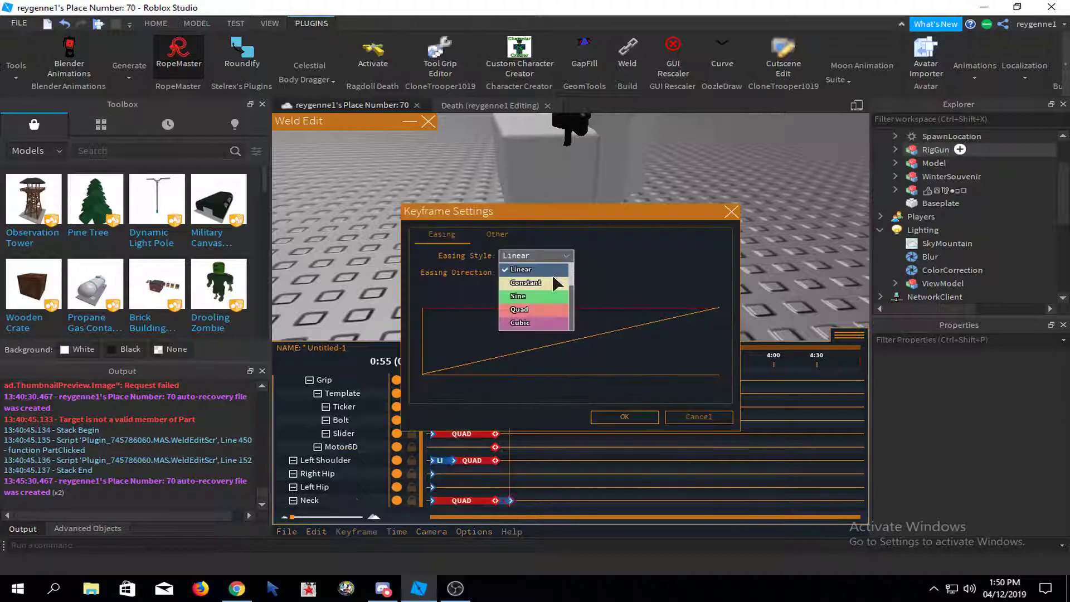
pyautogui.click(543, 310)
pyautogui.click(544, 273)
pyautogui.click(538, 301)
pyautogui.click(624, 416)
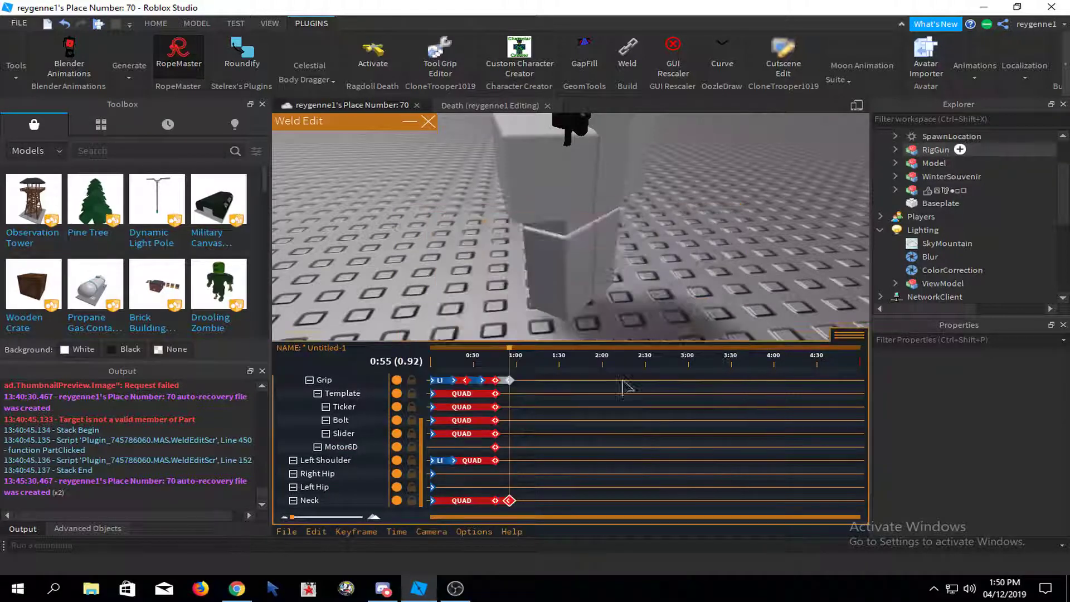
# - Play the animation and examine the head, arm and gun motion from several angles
pyautogui.scroll(-3, 670, 282)
pyautogui.press('space')
pyautogui.moveTo(670, 282); pyautogui.dragTo(655, 266, button='right')
pyautogui.scroll(3, 655, 266)
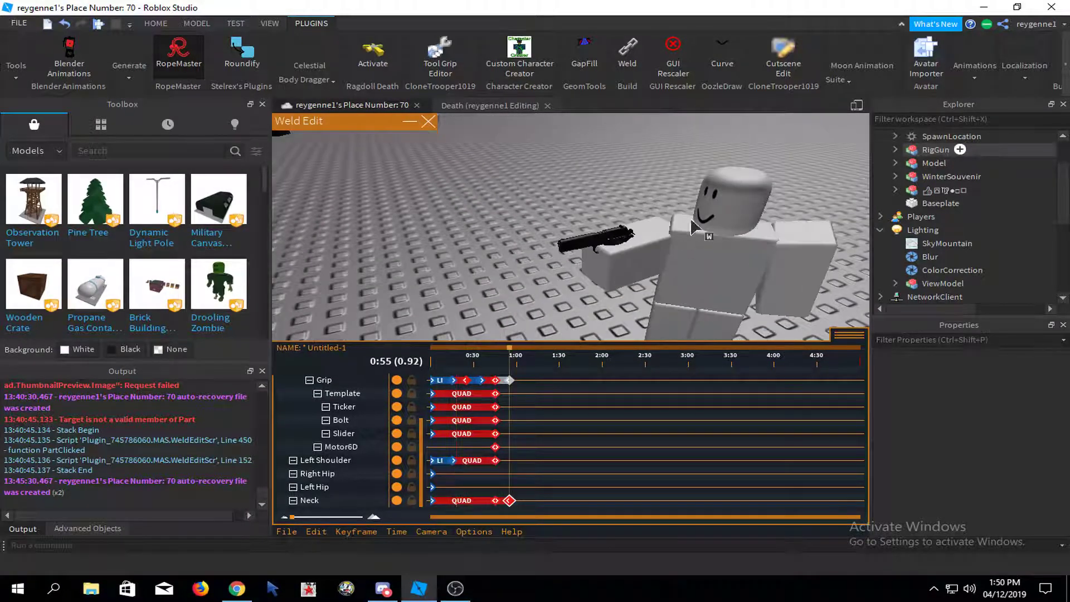
pyautogui.click(700, 219)
pyautogui.moveTo(719, 219); pyautogui.dragTo(748, 192, button='right')
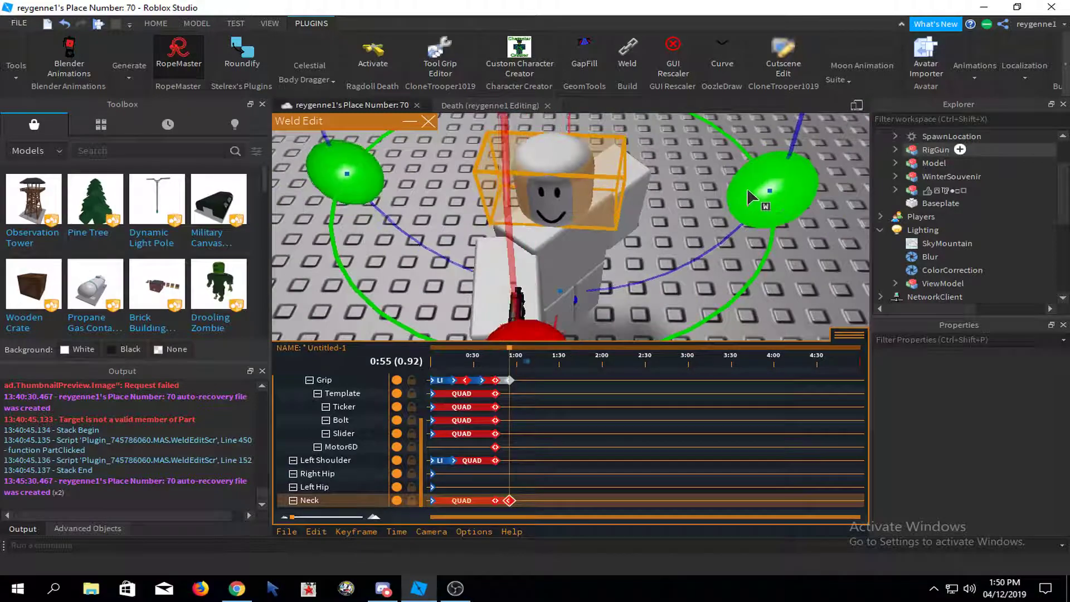
pyautogui.press('space')
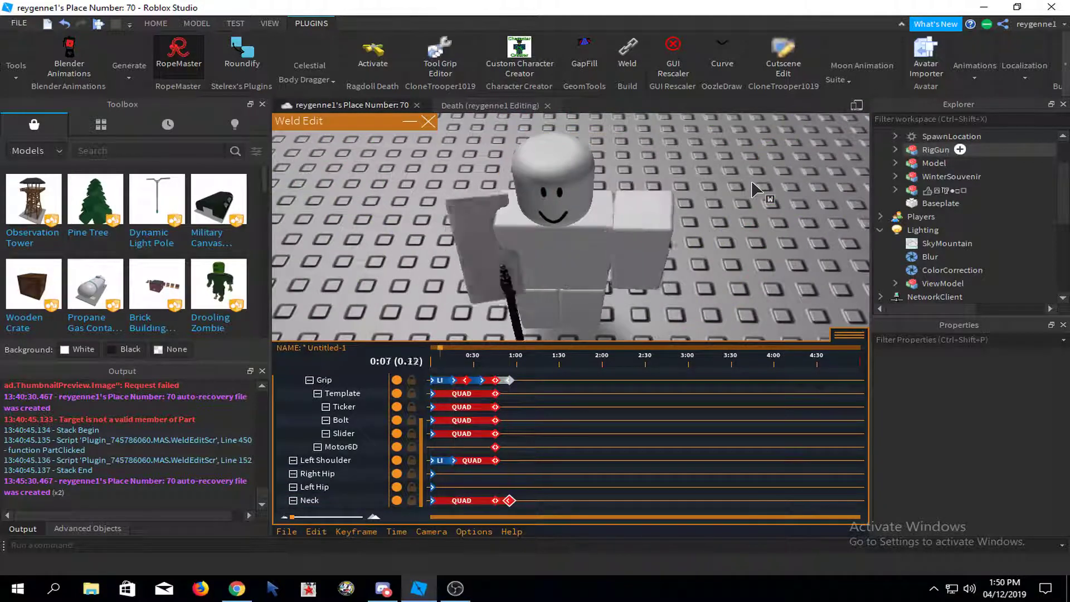
pyautogui.moveTo(751, 179); pyautogui.dragTo(721, 194, button='right')
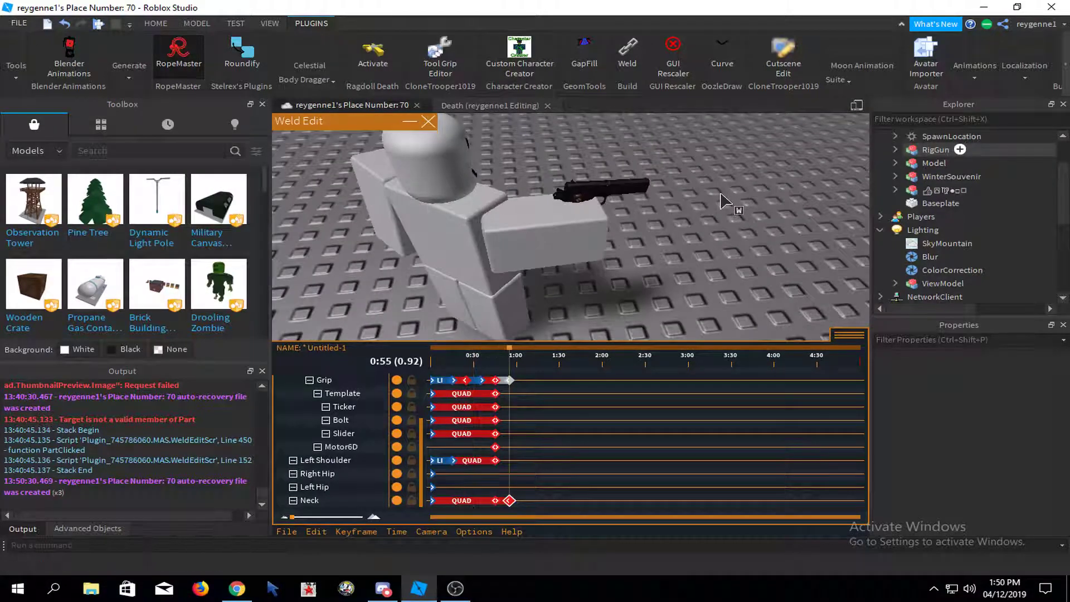
pyautogui.scroll(-2, 720, 193)
pyautogui.moveTo(721, 193); pyautogui.dragTo(721, 194, button='right')
pyautogui.moveTo(612, 230); pyautogui.dragTo(611, 230, button='right')
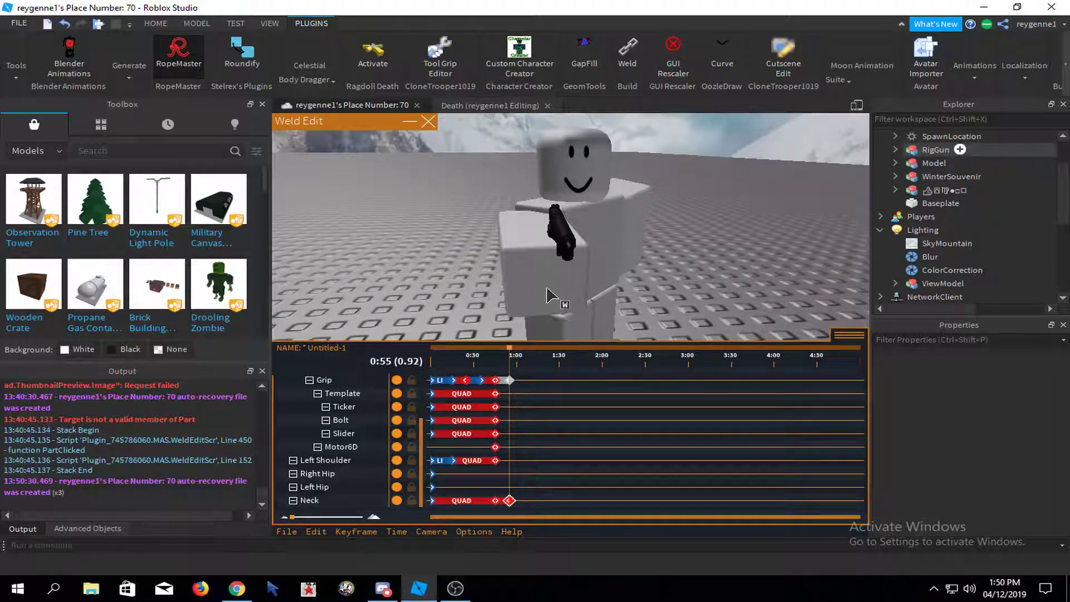
pyautogui.moveTo(562, 282); pyautogui.dragTo(569, 282, button='right')
pyautogui.click(632, 247)
pyautogui.press('r')
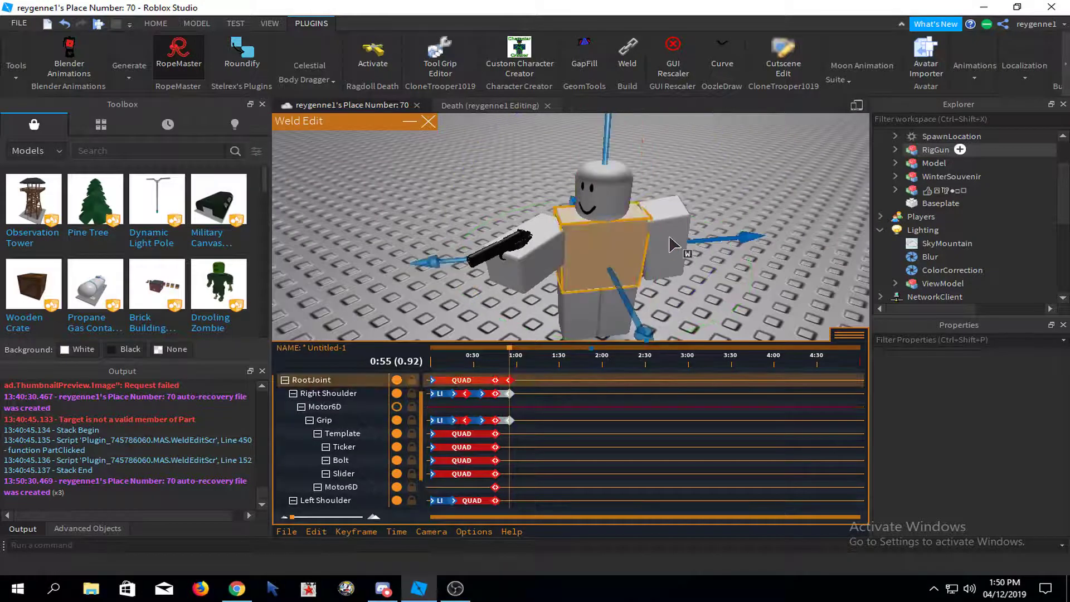
pyautogui.click(762, 190)
# - Add keyframes at 0:55 to the Ticker, Bolt, Slider and Template tracks
pyautogui.click(358, 450)
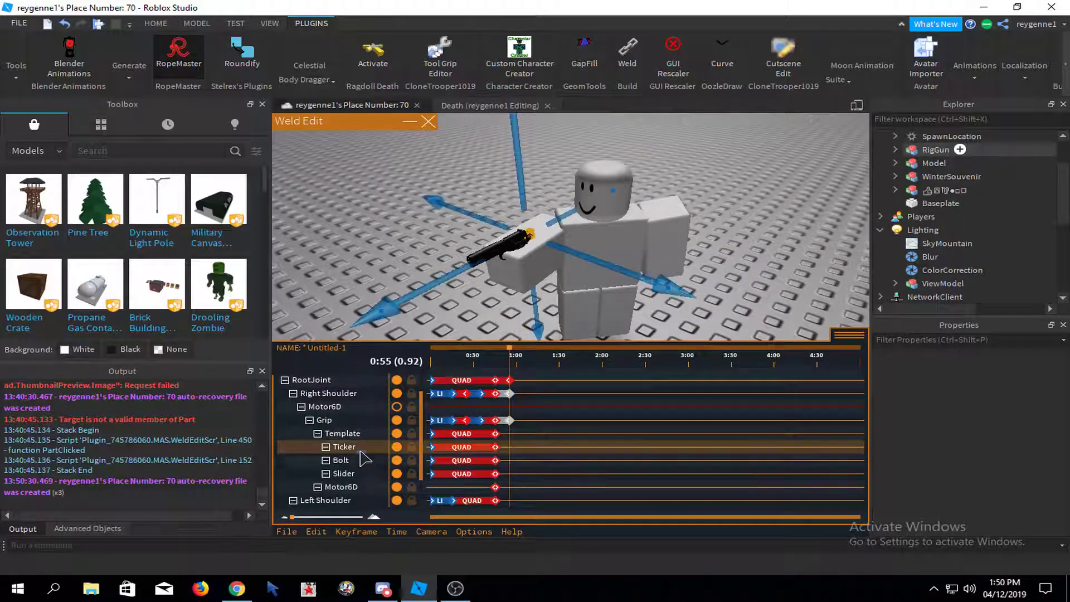
pyautogui.keyDown('ctrl'); pyautogui.click(357, 462); pyautogui.keyUp('ctrl')
pyautogui.keyDown('ctrl'); pyautogui.click(356, 472); pyautogui.keyUp('ctrl')
pyautogui.click(800, 242)
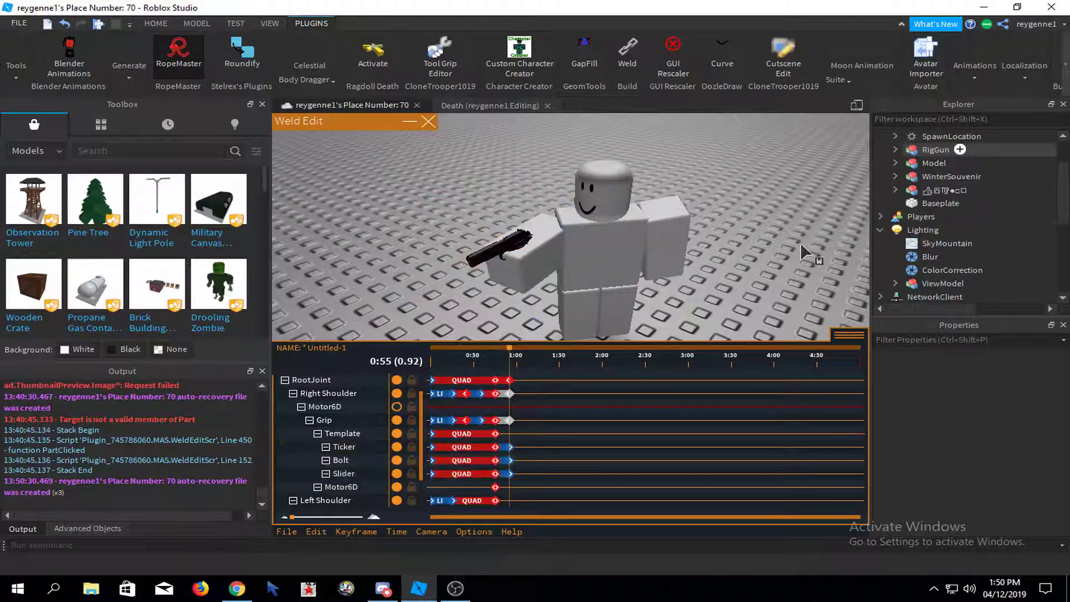
pyautogui.click(337, 434)
pyautogui.click(744, 243)
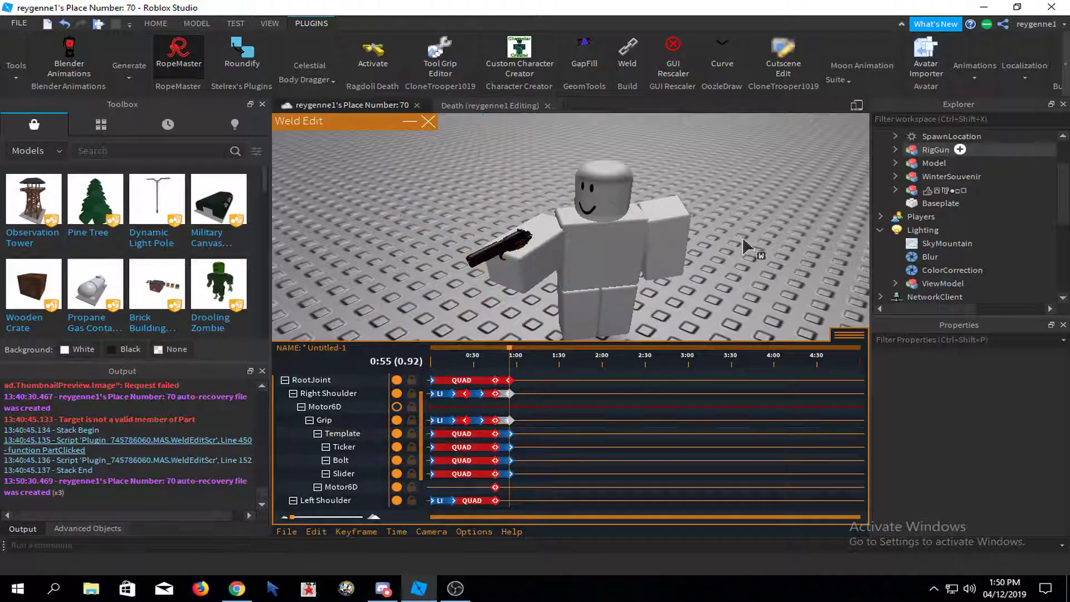
# - Add a keyframe at 0:55 to the Left Shoulder track
pyautogui.scroll(2, 372, 412)
pyautogui.scroll(-5, 395, 409)
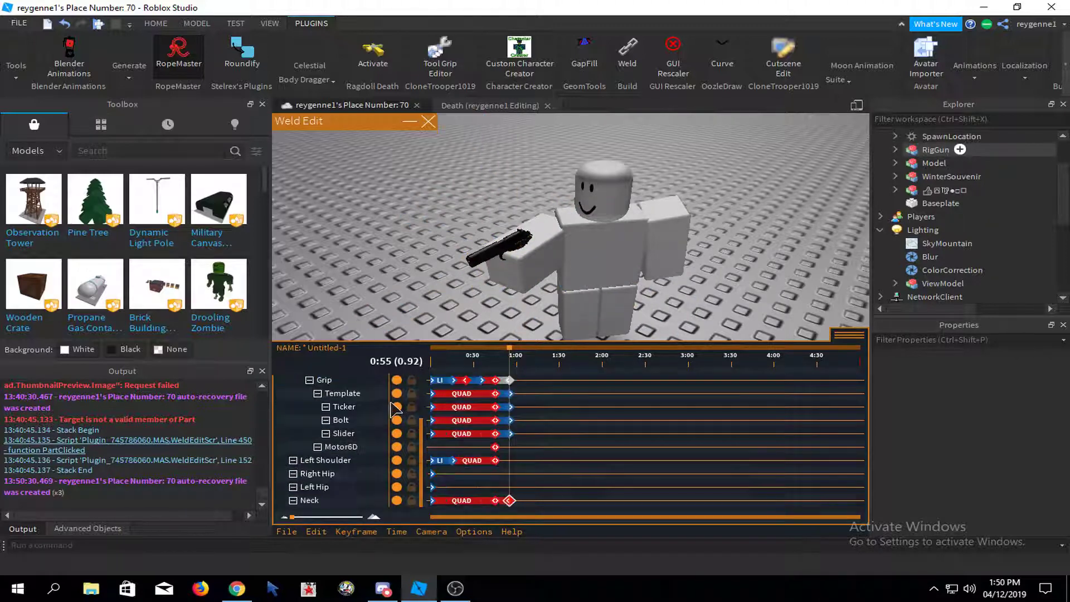
pyautogui.click(375, 462)
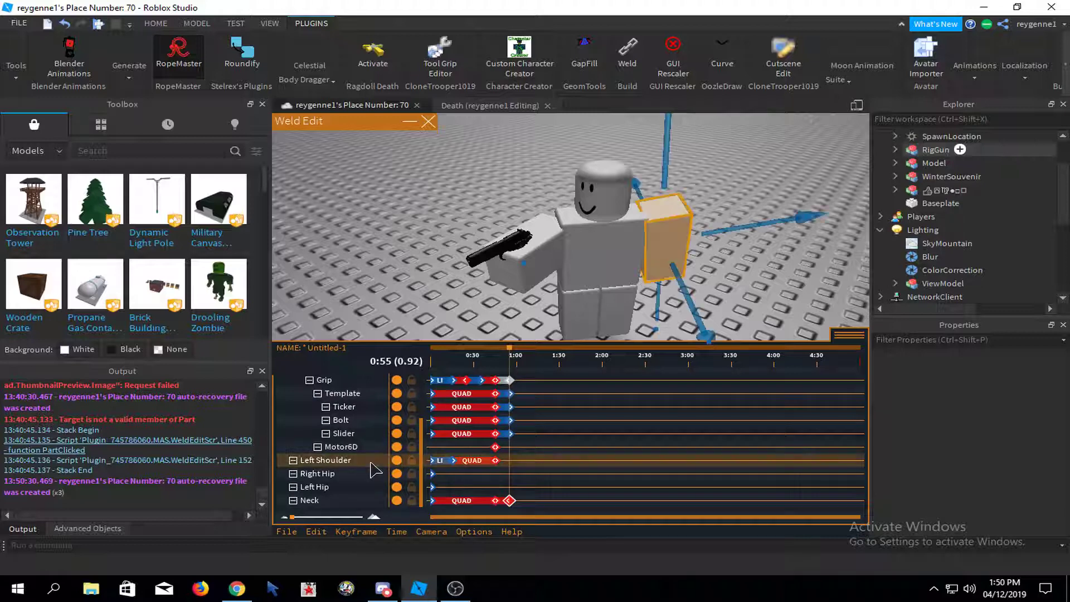
pyautogui.click(744, 272)
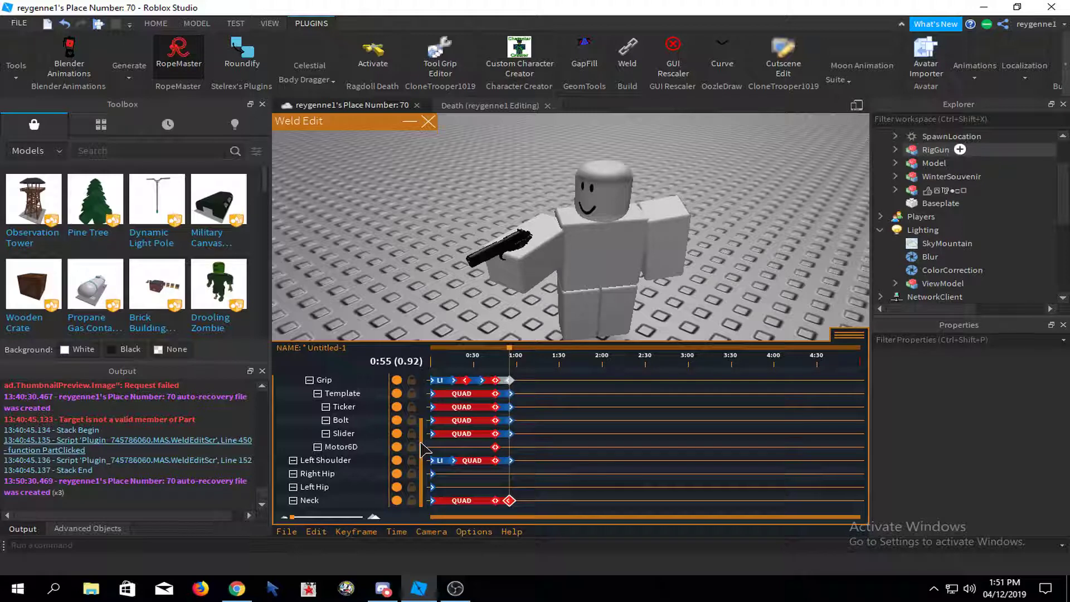
pyautogui.click(369, 448)
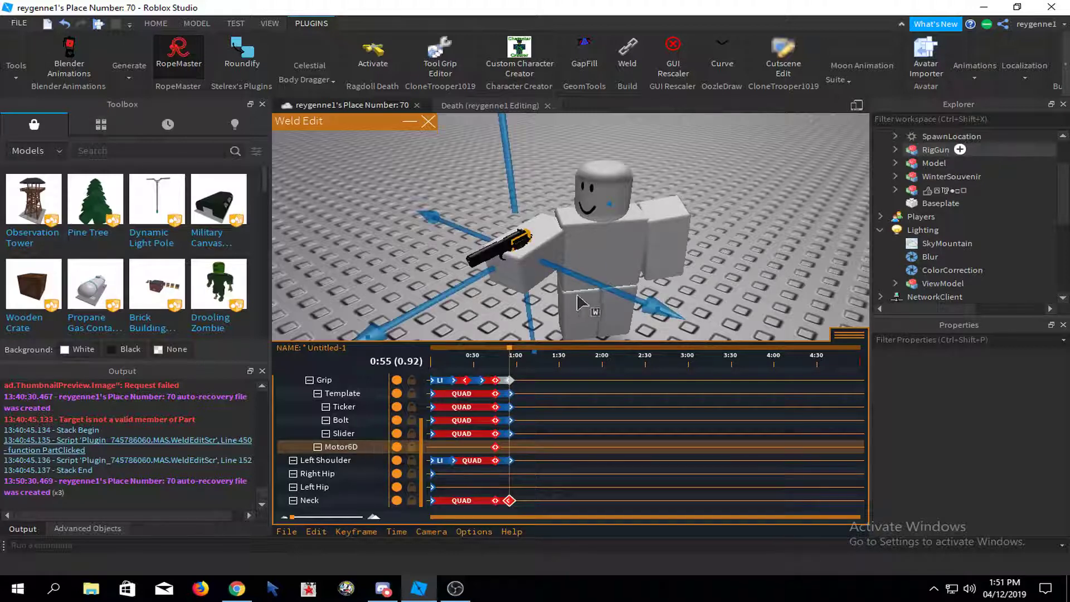
pyautogui.click(748, 249)
pyautogui.moveTo(422, 434); pyautogui.dragTo(432, 334)
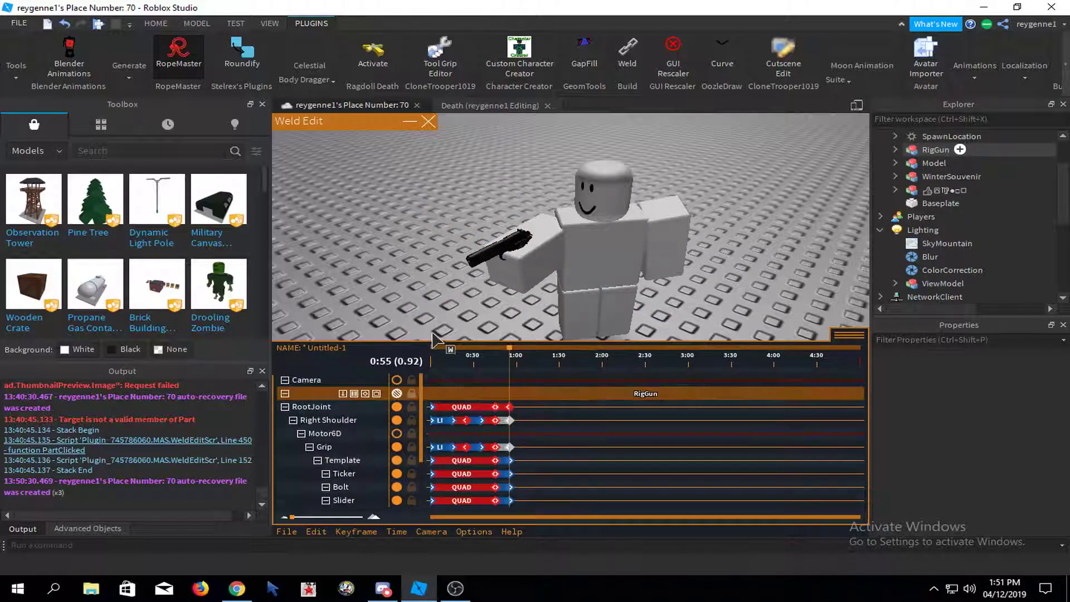
# - Select all joint keyframes at 0:55 and copy them
pyautogui.scroll(-3, 513, 401)
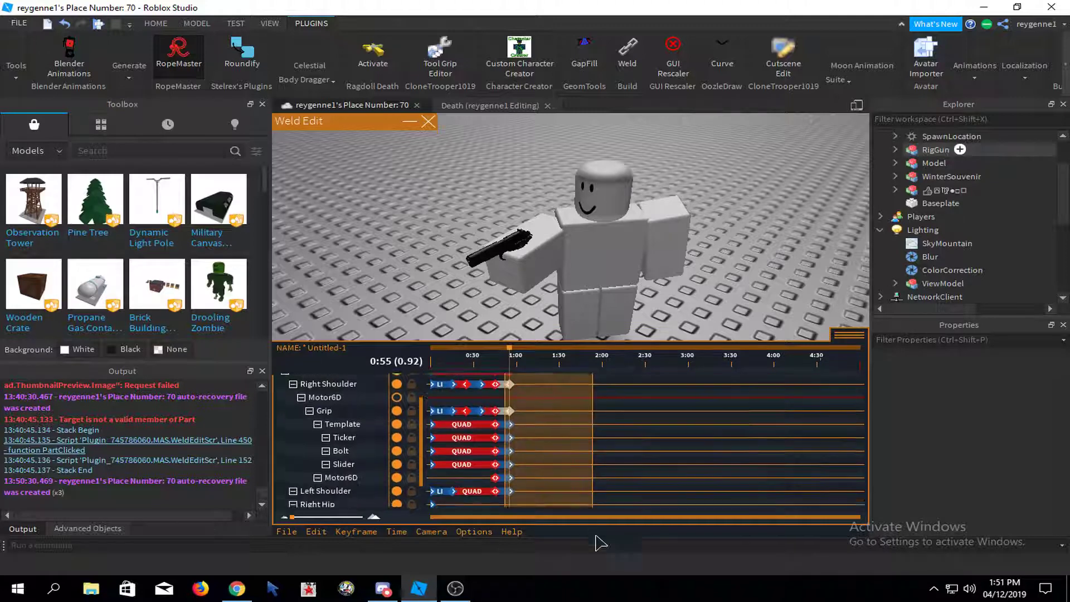
pyautogui.click(316, 532)
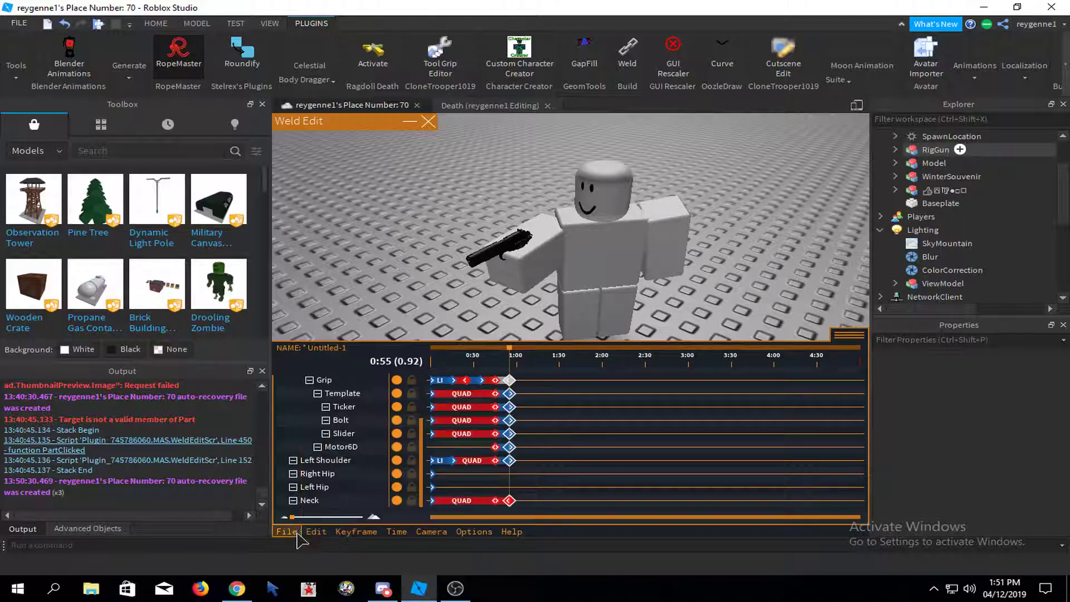
# - Name the animation Intro in its settings, and save and close it
pyautogui.click(325, 534)
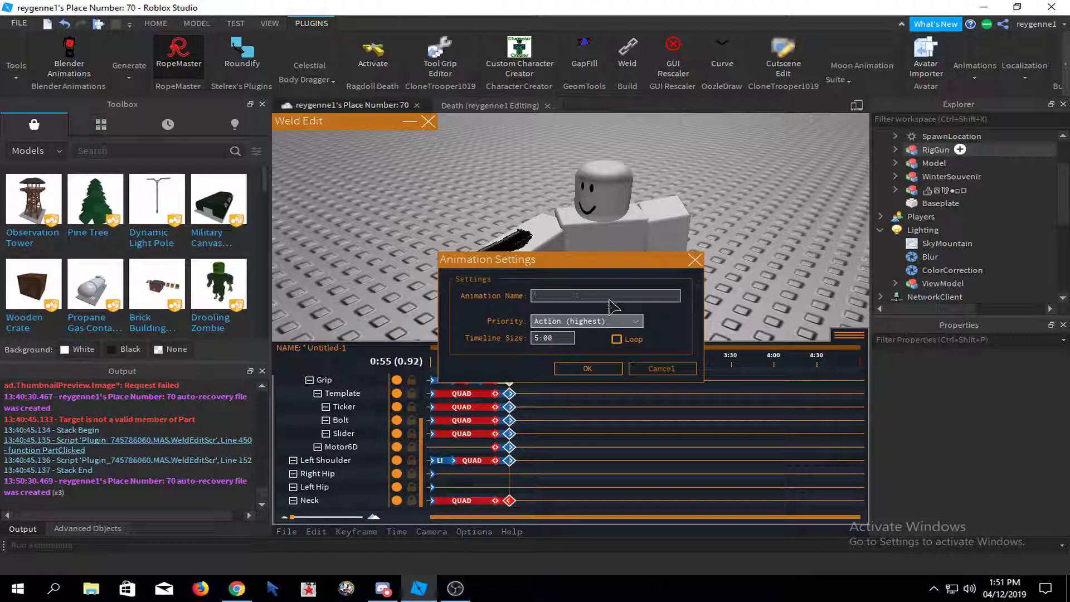
pyautogui.click(588, 368)
pyautogui.click(287, 531)
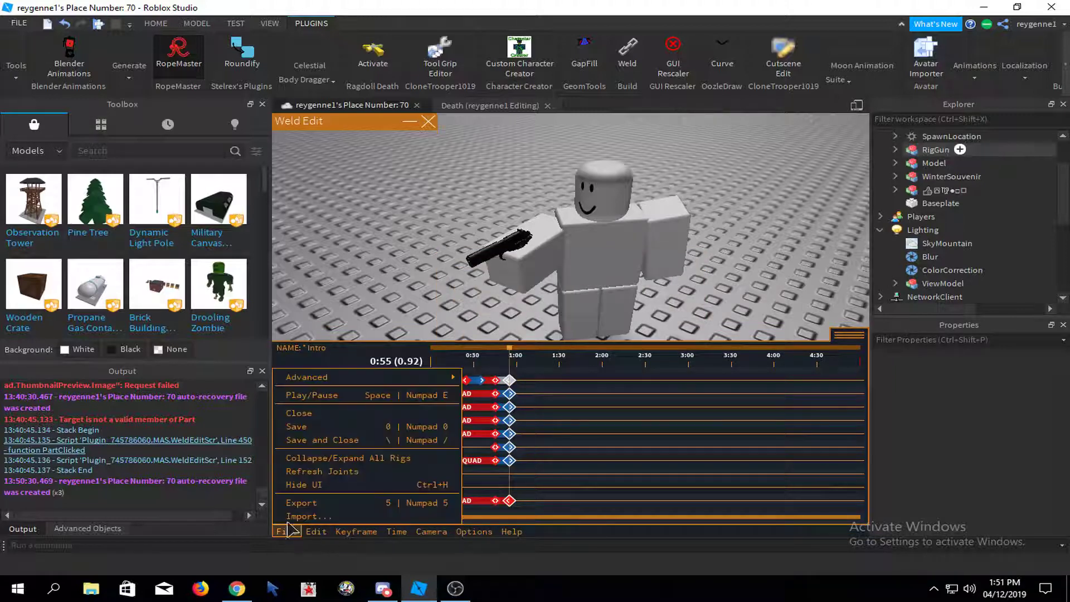
pyautogui.click(312, 439)
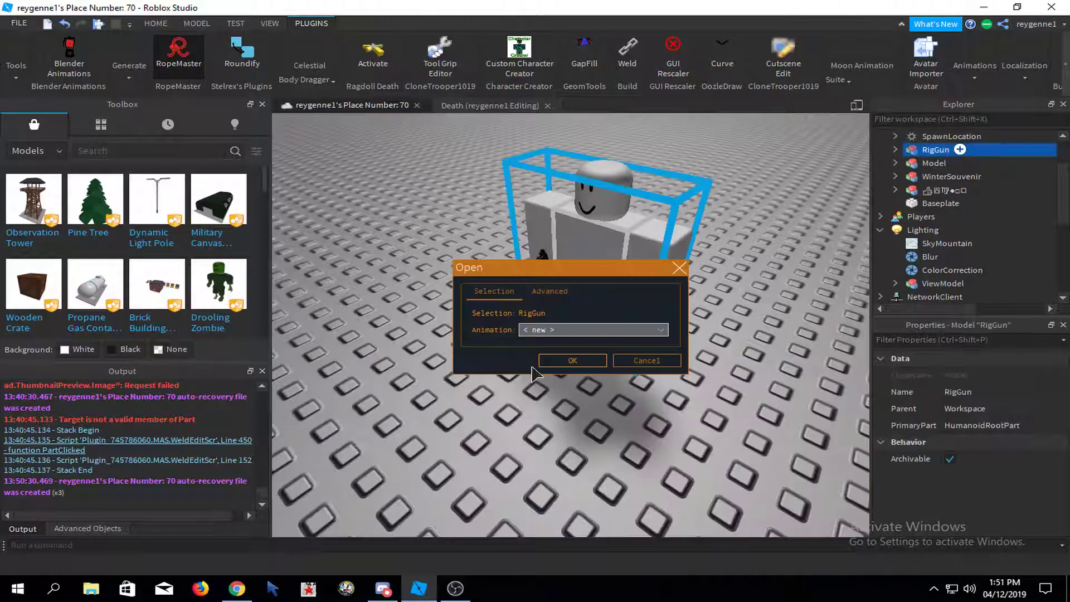
# - Start a new animation on RigGun and paste the copied keyframes at 0:00
pyautogui.click(558, 366)
pyautogui.click(316, 532)
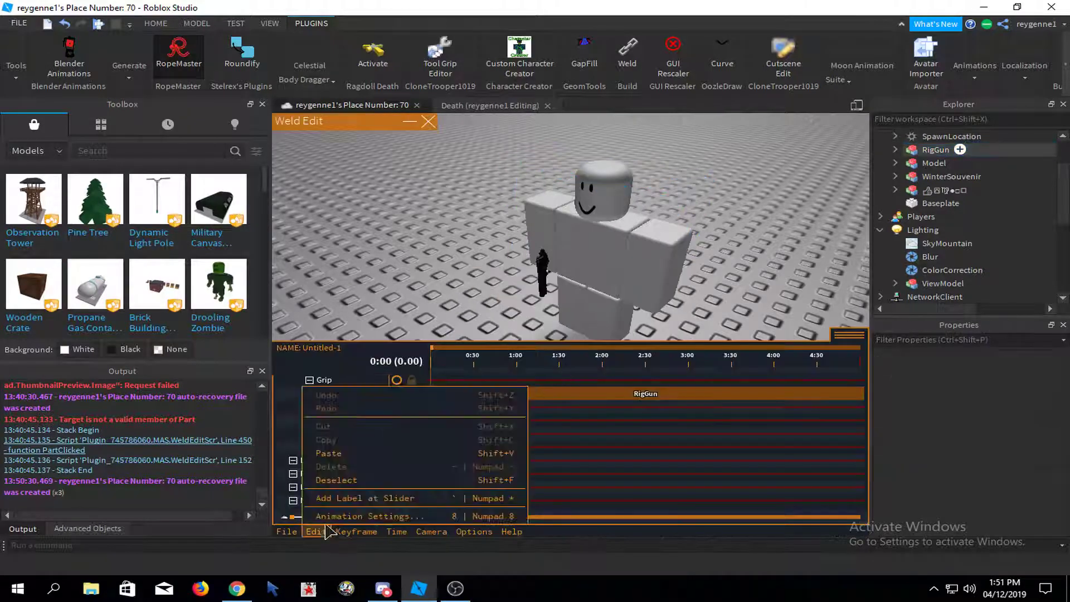
pyautogui.click(335, 446)
pyautogui.moveTo(550, 329); pyautogui.dragTo(643, 275, button='right')
# - At 0:05, rotate the Right Shoulder joint to kick the gun arm slightly upward
pyautogui.click(438, 365)
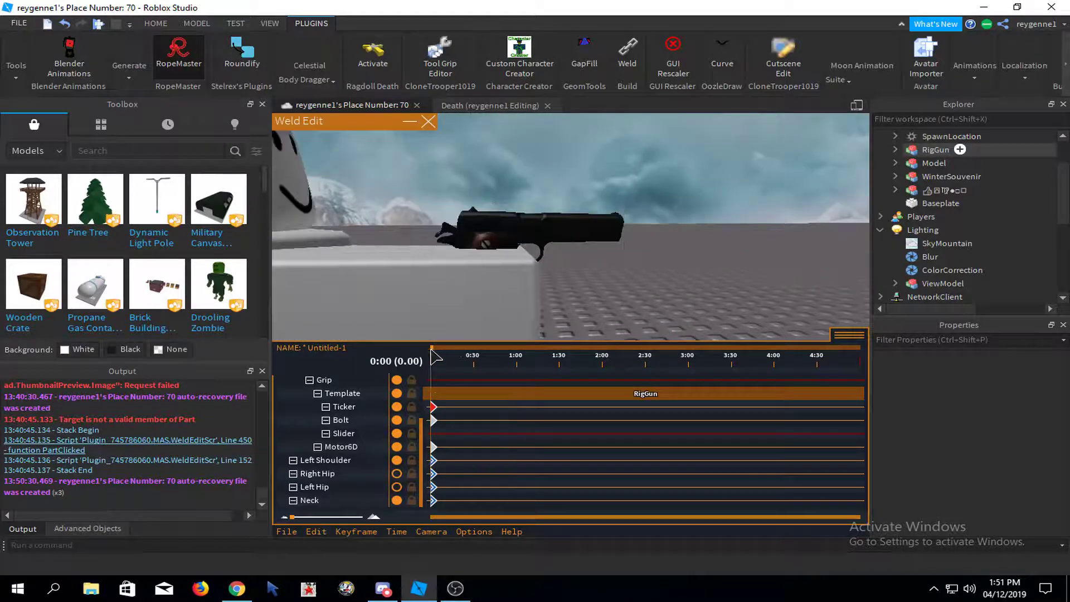
pyautogui.scroll(-3, 592, 218)
pyautogui.click(545, 273)
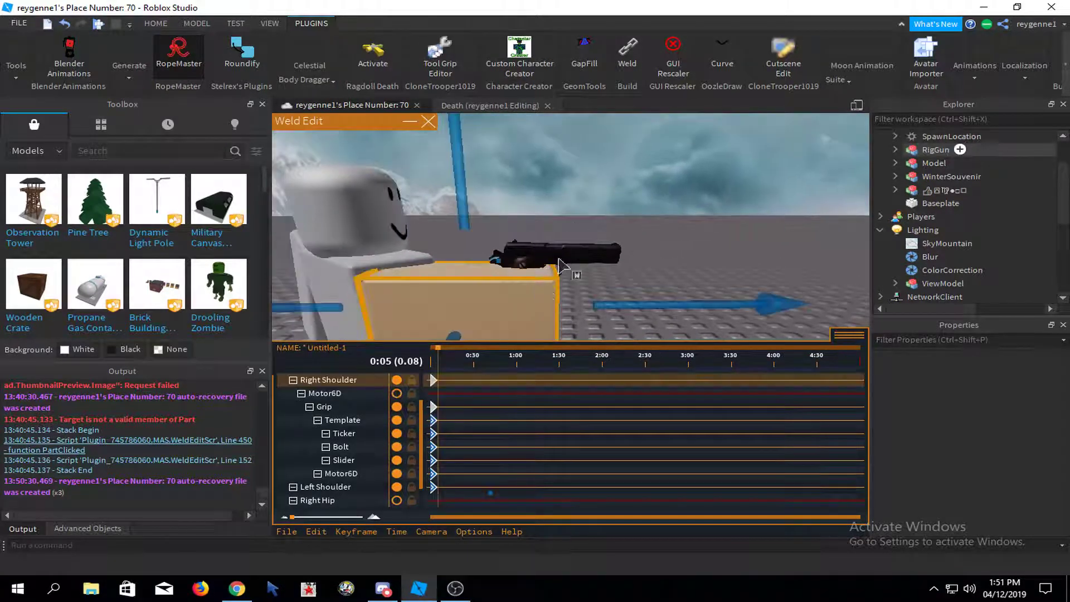
pyautogui.scroll(-2, 608, 245)
pyautogui.press('r')
pyautogui.scroll(-2, 649, 228)
pyautogui.moveTo(529, 138); pyautogui.dragTo(493, 141)
pyautogui.click(617, 195)
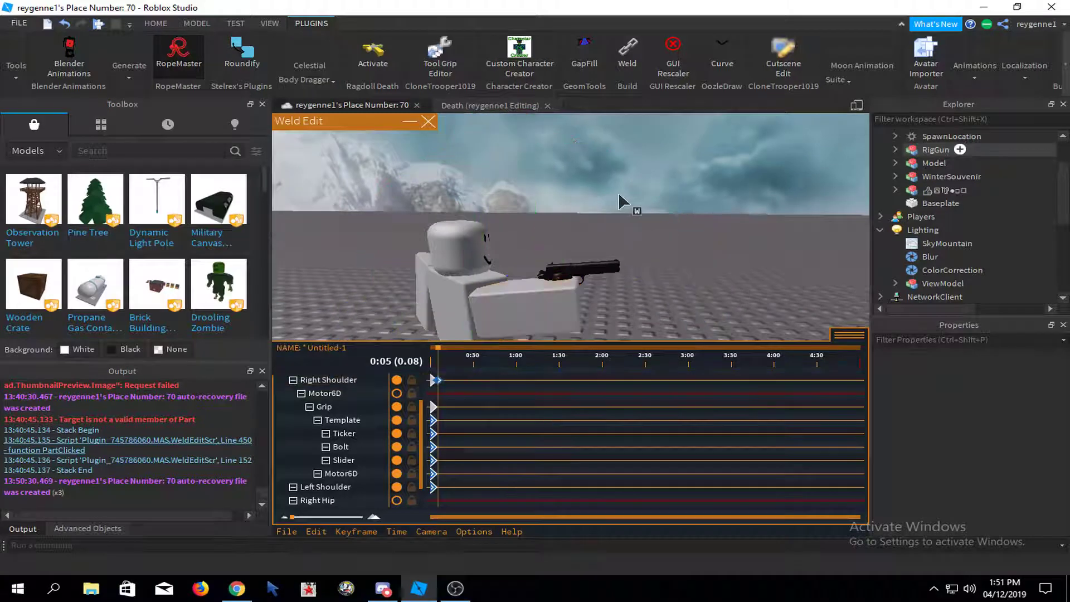
# - At 0:05, rotate the Grip joint so the pistol's muzzle tilts upward
pyautogui.scroll(2, 613, 206)
pyautogui.click(585, 251)
pyautogui.moveTo(636, 209); pyautogui.dragTo(624, 219, button='right')
pyautogui.scroll(-1, 623, 219)
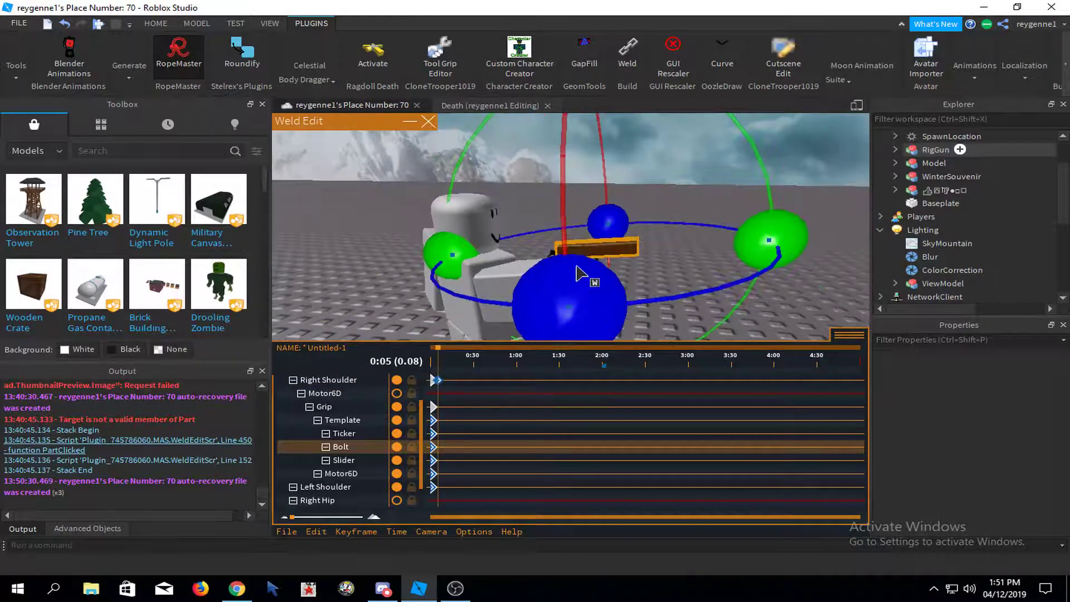
pyautogui.press('d')
pyautogui.click(720, 214)
pyautogui.click(563, 258)
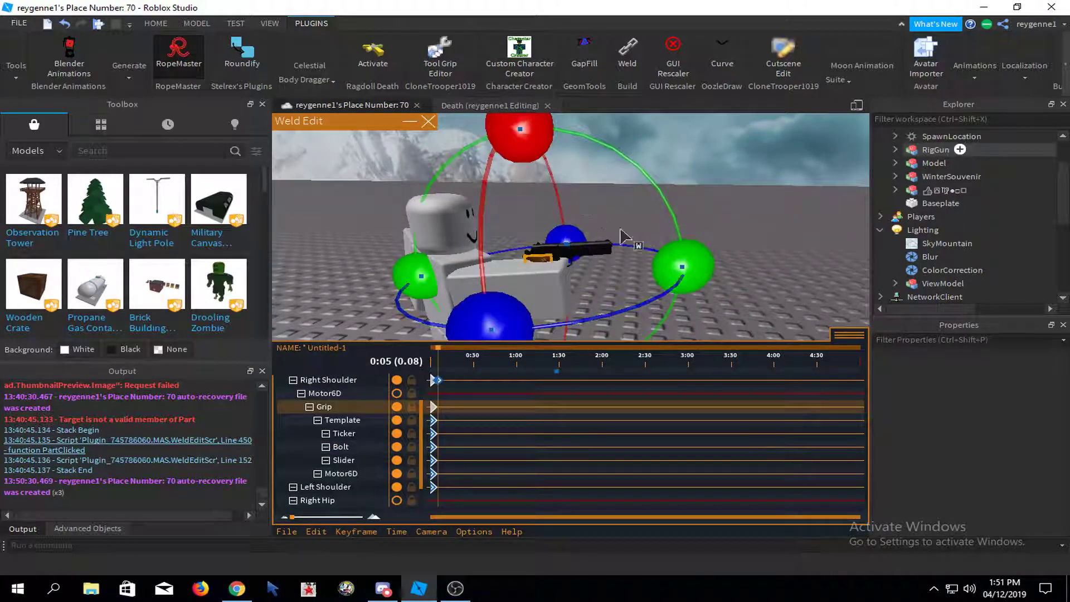
pyautogui.moveTo(687, 270); pyautogui.dragTo(677, 232)
pyautogui.moveTo(677, 232); pyautogui.dragTo(697, 191, button='right')
pyautogui.scroll(3, 695, 187)
pyautogui.scroll(4, 700, 195)
pyautogui.click(542, 269)
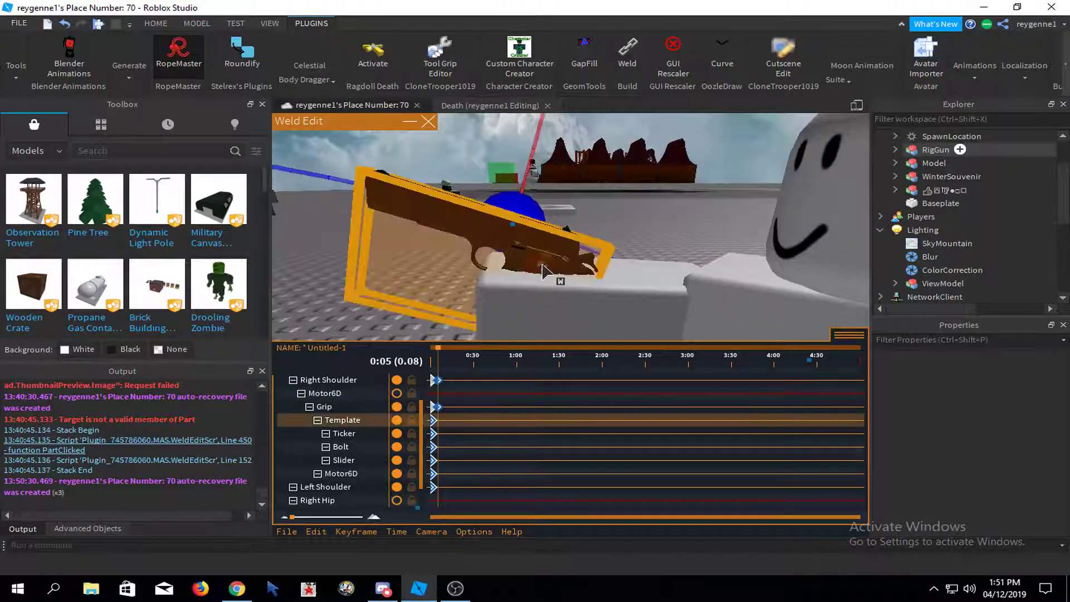
pyautogui.click(331, 412)
pyautogui.press('r')
pyautogui.moveTo(663, 234); pyautogui.dragTo(664, 273, button='right')
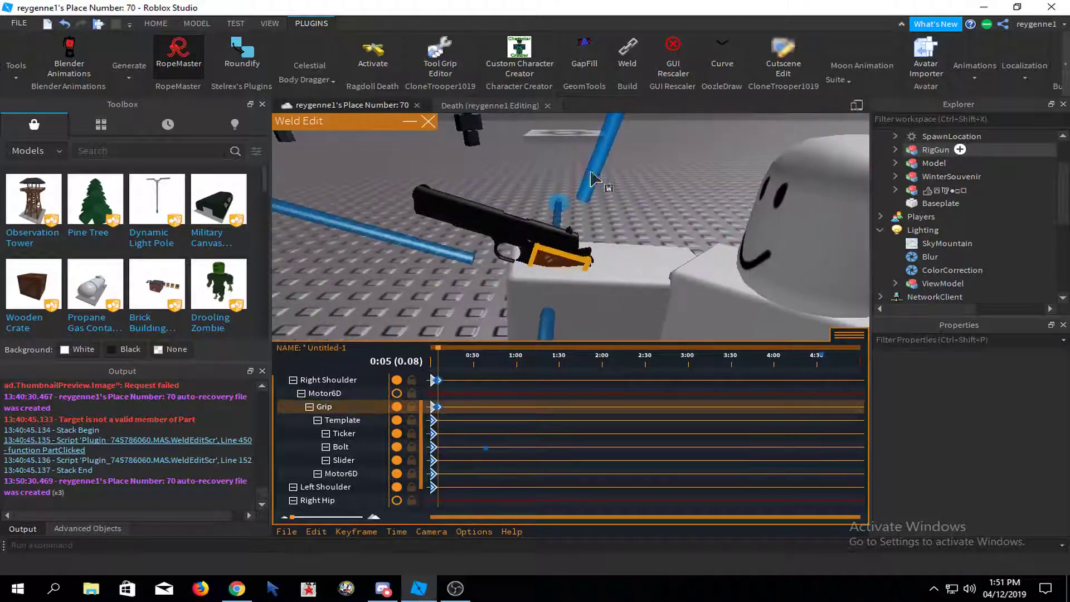
pyautogui.moveTo(621, 178); pyautogui.dragTo(653, 212, button='right')
pyautogui.click(561, 245)
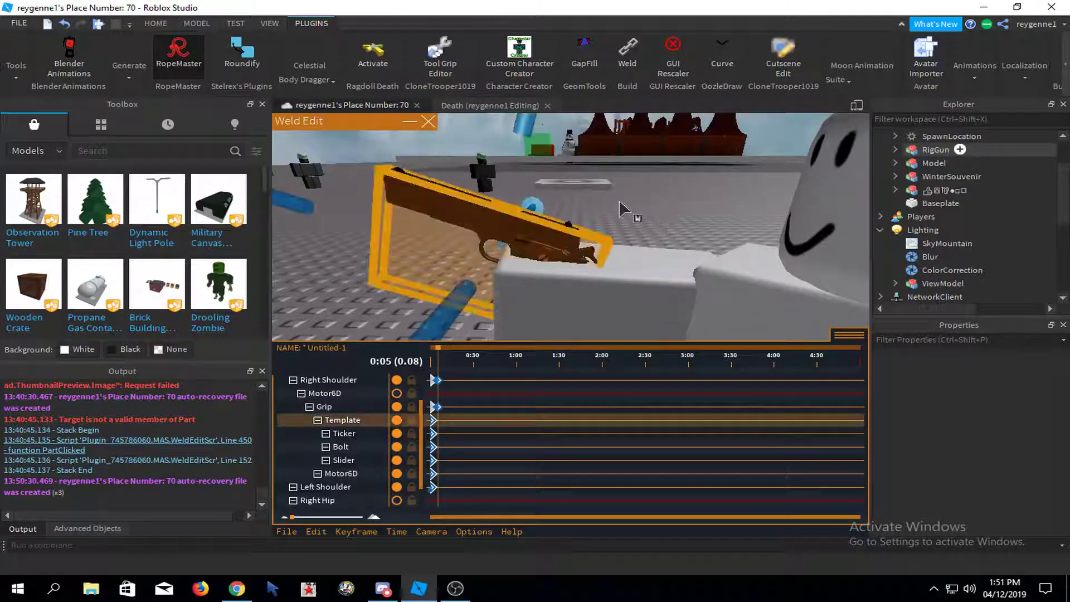
pyautogui.scroll(-1, 621, 208)
pyautogui.press('r')
pyautogui.click(457, 279)
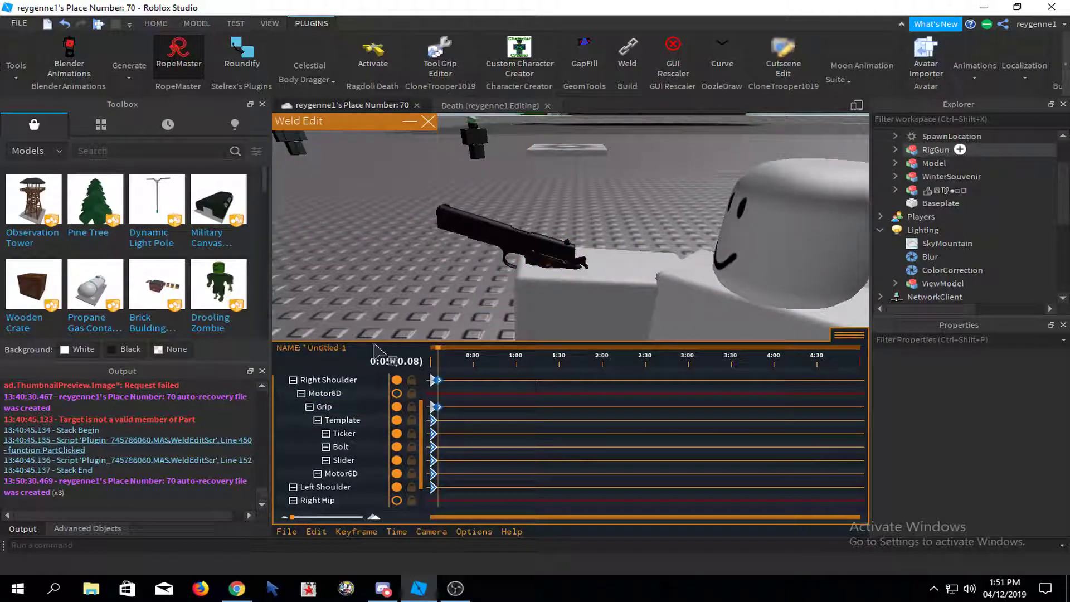
# - At 0:05, slide the Bolt backward along the pistol and play the animation to check the recoil
pyautogui.click(341, 466)
pyautogui.click(348, 447)
pyautogui.press('r')
pyautogui.moveTo(641, 274); pyautogui.dragTo(669, 274)
pyautogui.click(642, 207)
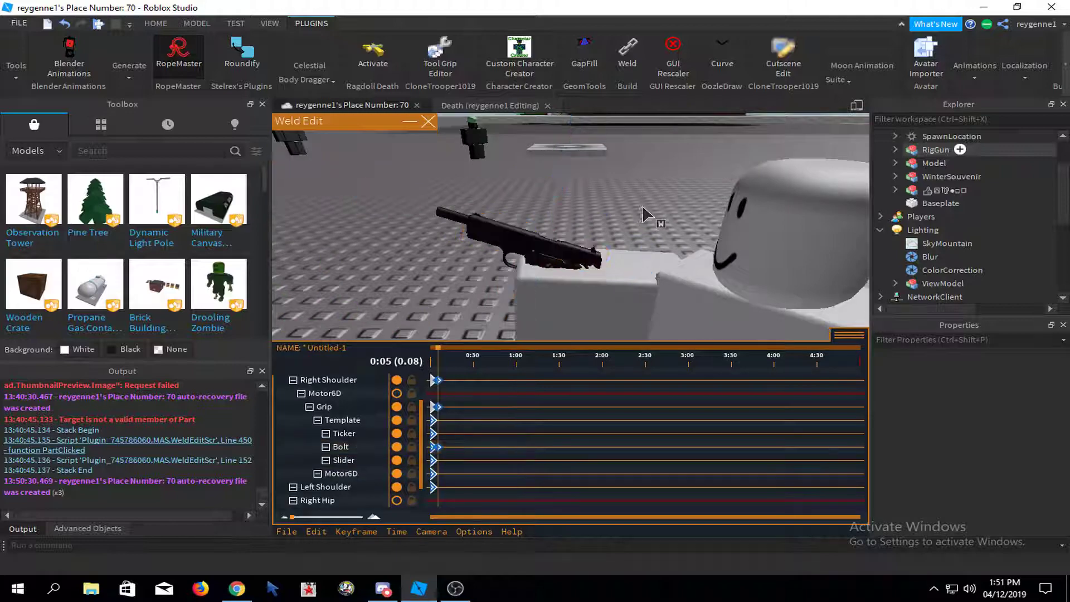
pyautogui.moveTo(642, 206); pyautogui.dragTo(665, 190, button='right')
pyautogui.press('space')
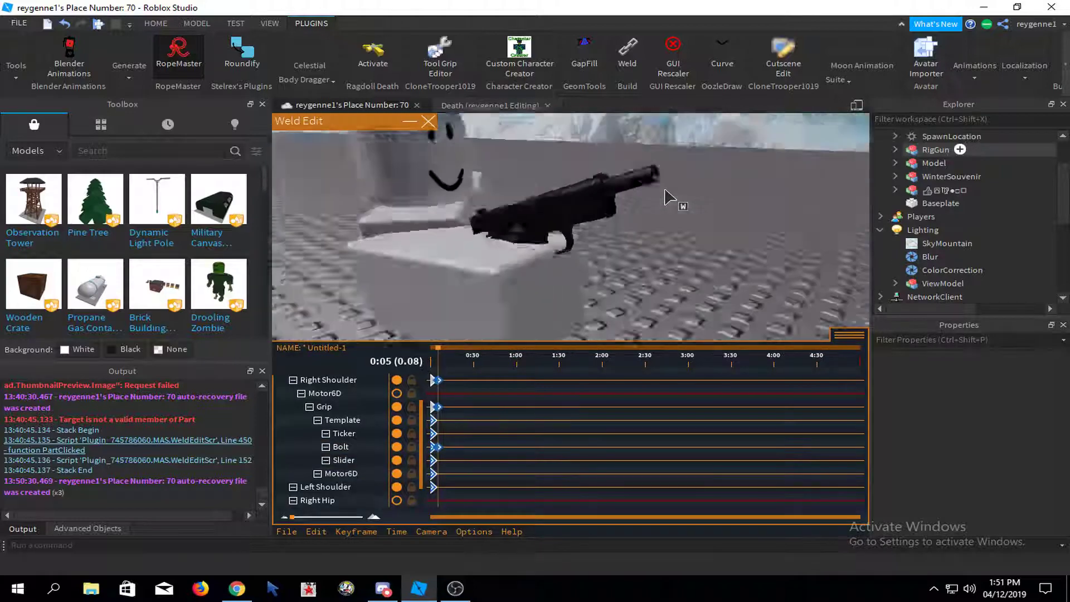
pyautogui.scroll(2, 669, 197)
pyautogui.scroll(-3, 541, 222)
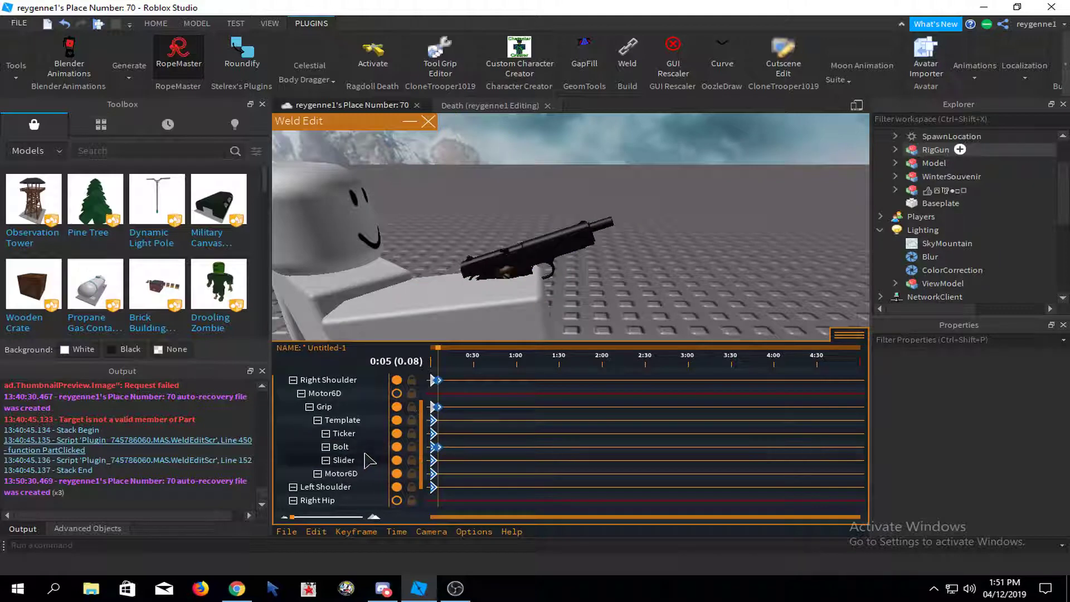
# - Set the keyframes at 0:00 to Back easing with direction Out
pyautogui.click(365, 451)
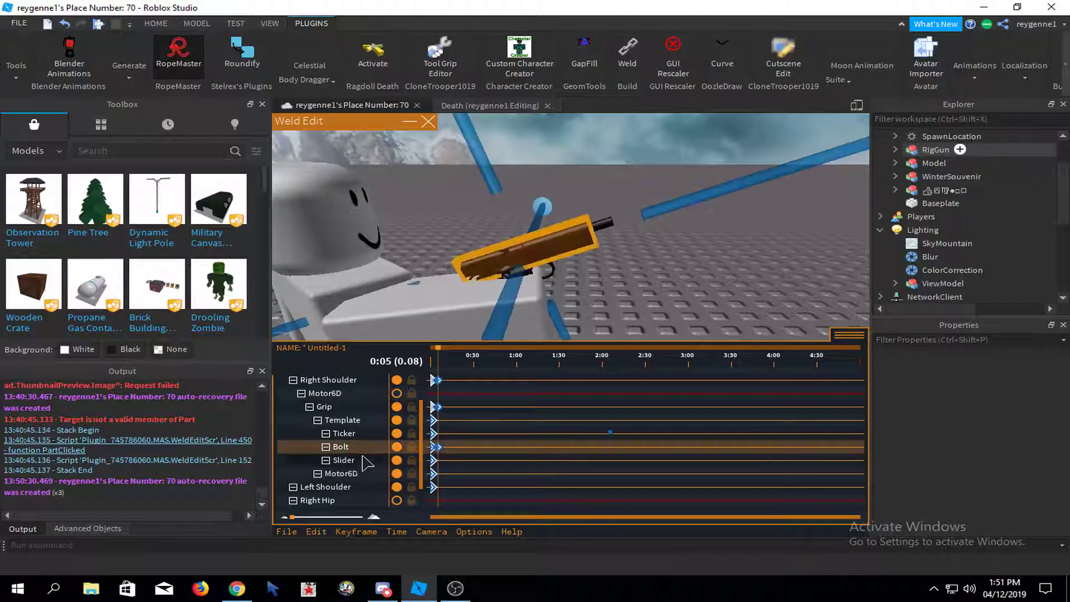
pyautogui.click(338, 533)
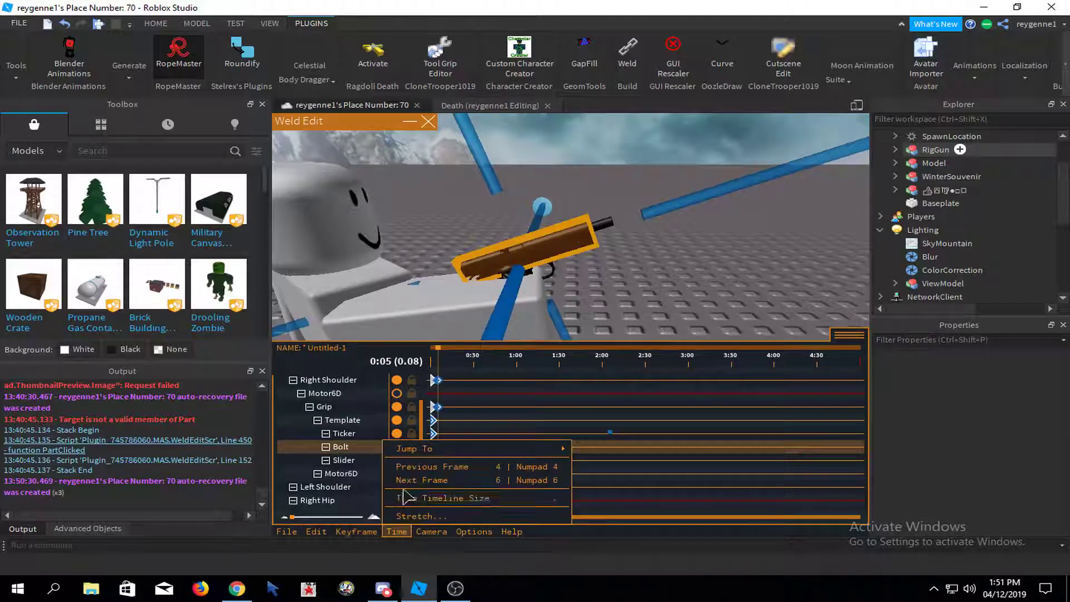
pyautogui.click(365, 486)
pyautogui.click(540, 256)
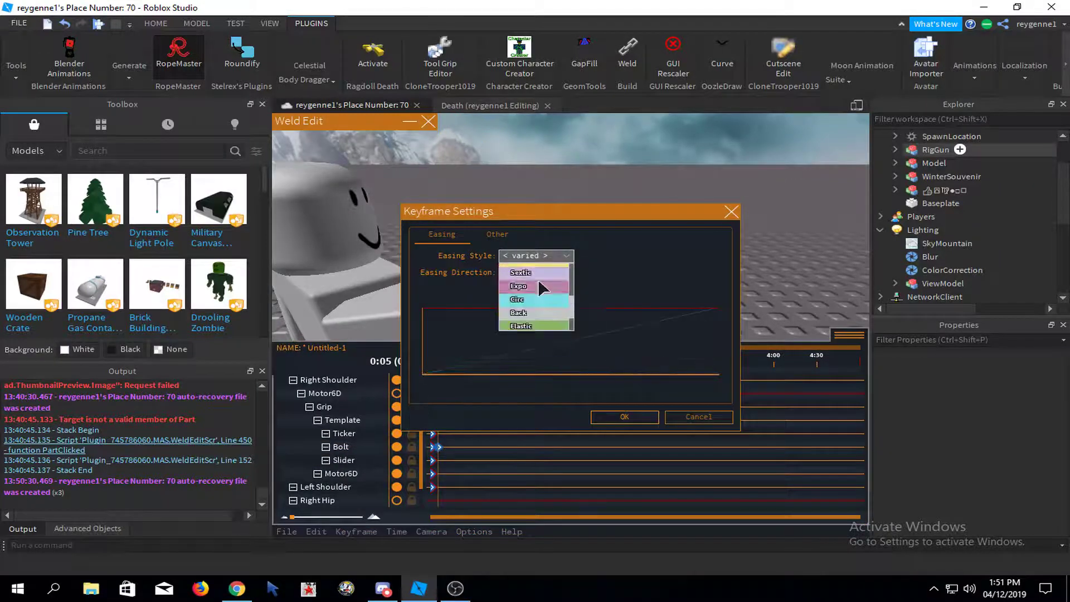
pyautogui.scroll(-1, 529, 313)
pyautogui.click(532, 273)
pyautogui.click(524, 310)
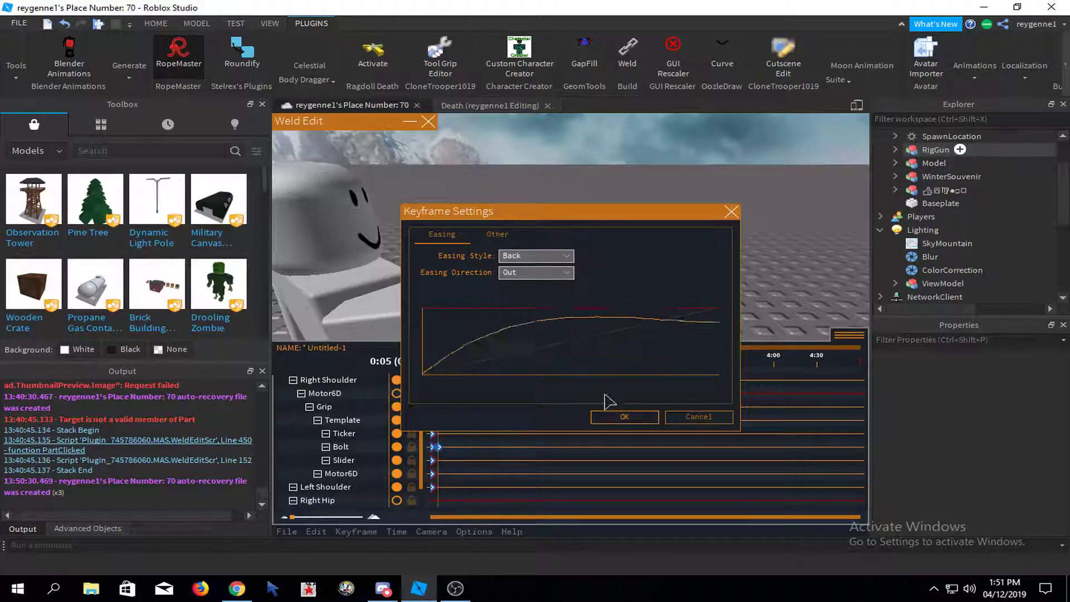
pyautogui.click(629, 416)
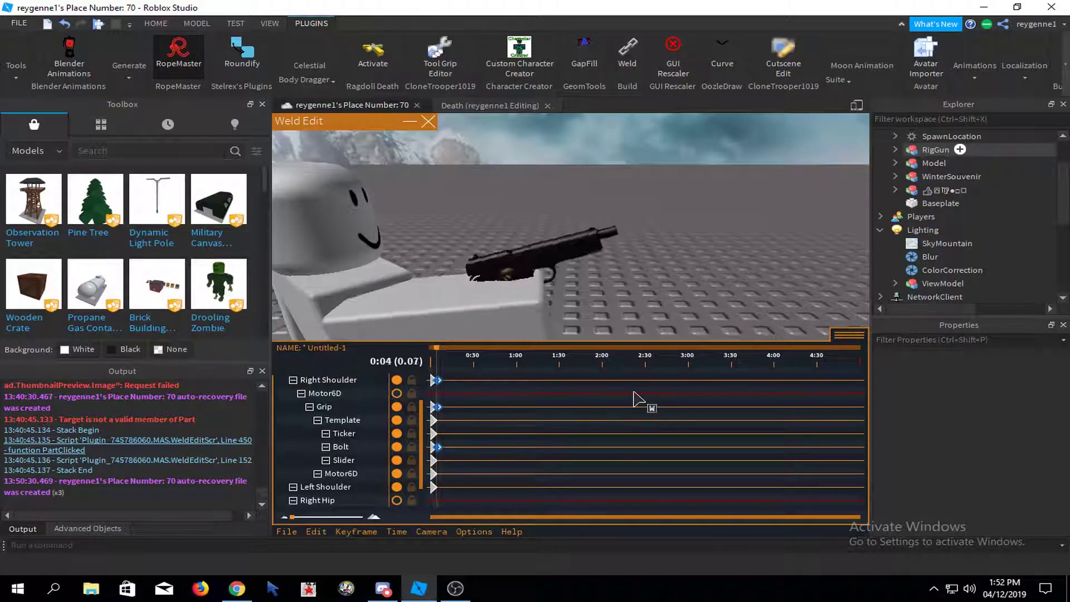
# - Try Elastic easing with direction Out on the 0:00 keyframes and play the recoil
pyautogui.click(360, 531)
pyautogui.click(390, 504)
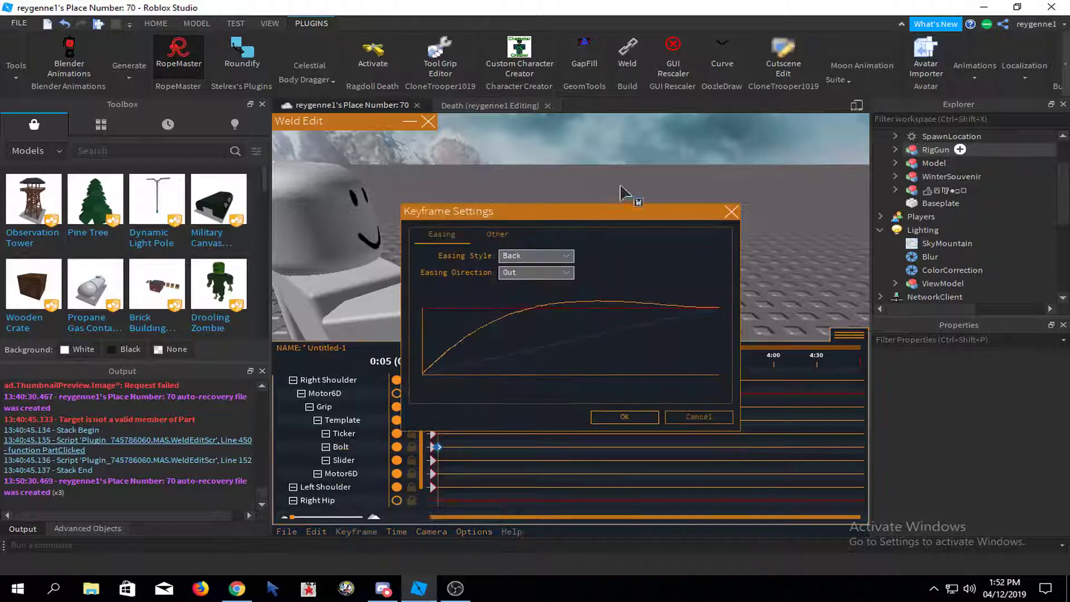
pyautogui.click(543, 255)
pyautogui.click(529, 310)
pyautogui.click(529, 272)
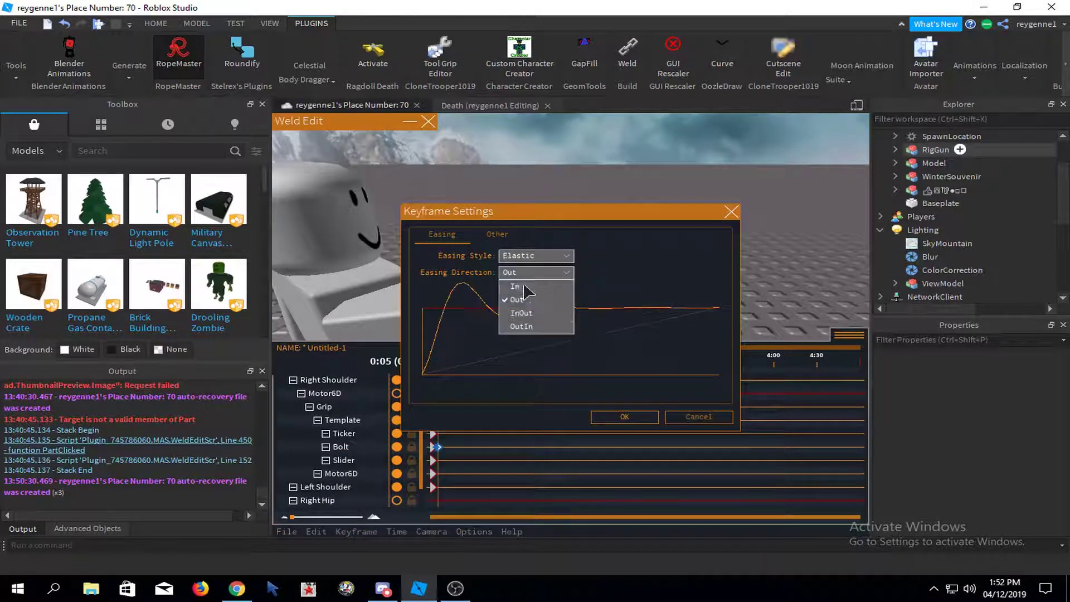
pyautogui.click(527, 300)
pyautogui.click(596, 418)
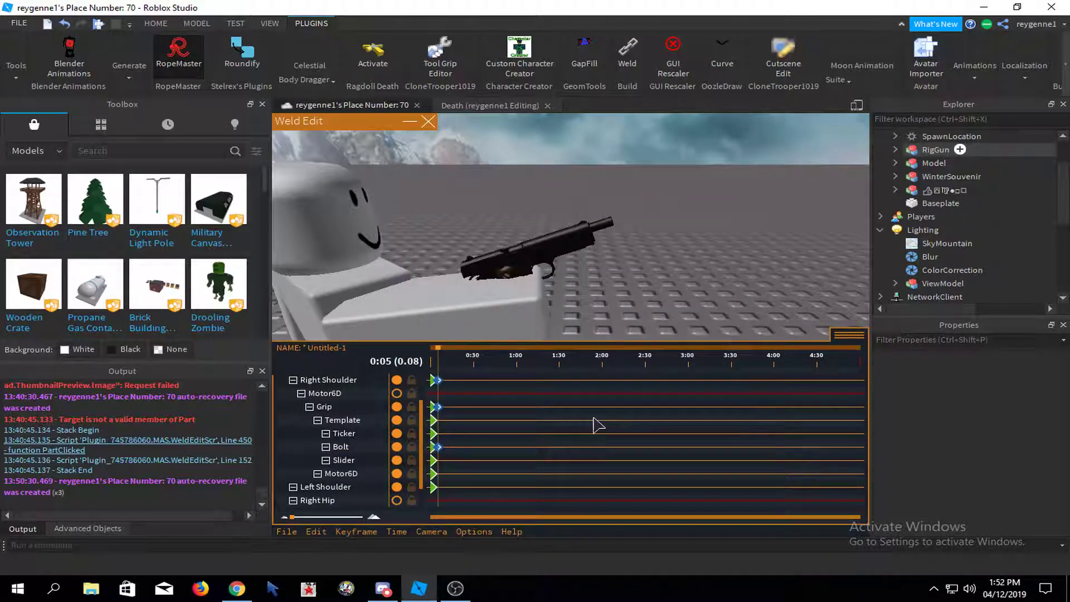
pyautogui.moveTo(616, 297); pyautogui.dragTo(397, 421, button='right')
pyautogui.moveTo(577, 319); pyautogui.dragTo(442, 357, button='right')
pyautogui.moveTo(441, 356)
pyautogui.mouseDown()
pyautogui.moveTo(429, 353)
pyautogui.moveTo(440, 353)
pyautogui.mouseUp()
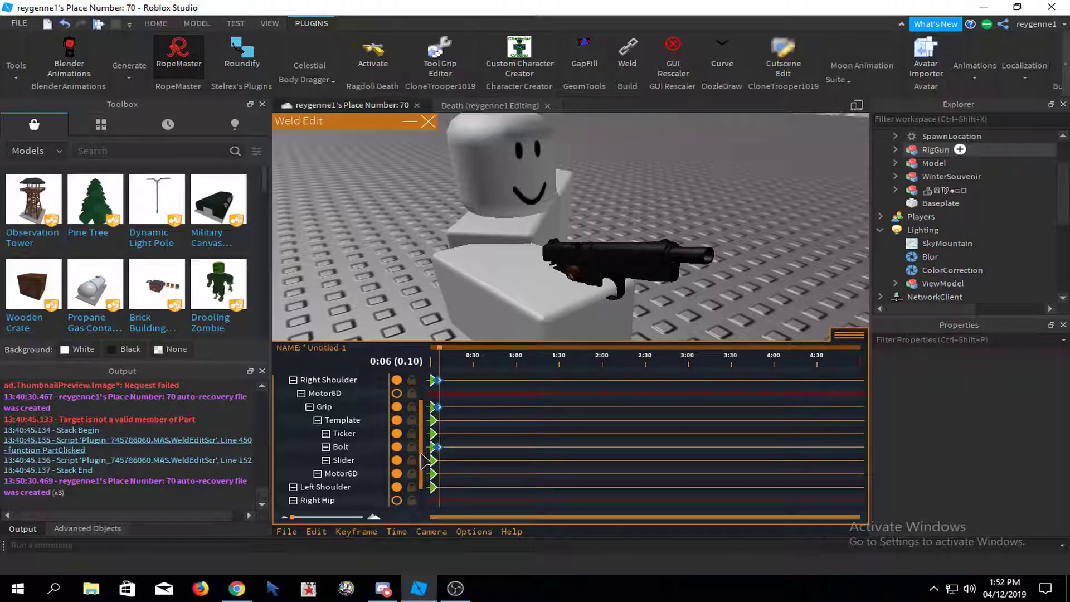
pyautogui.press('space')
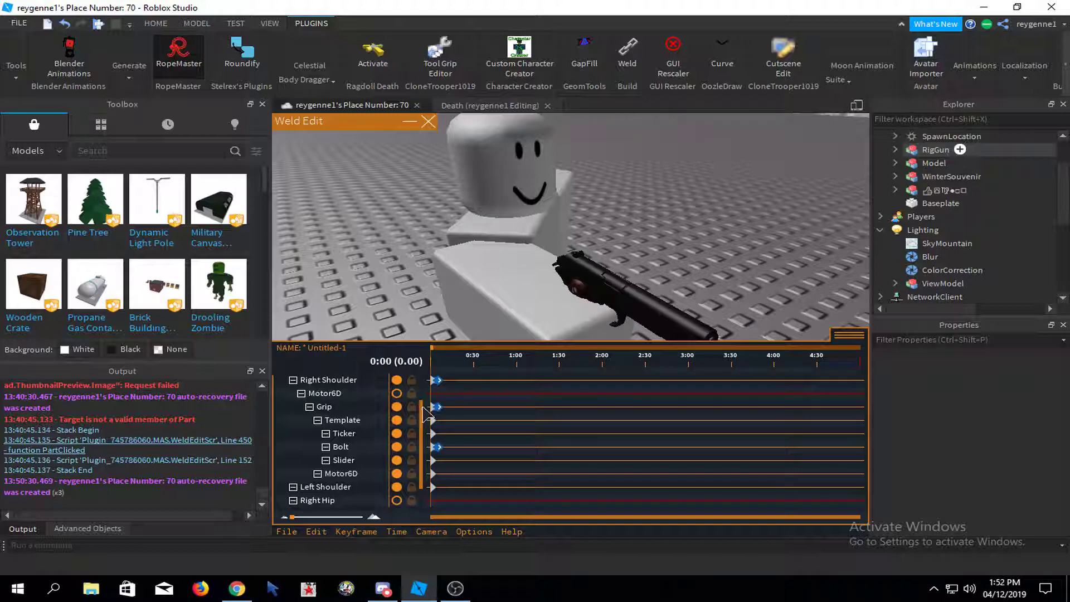
# - Set the Right Shoulder, Grip and Bolt keyframes at 0:05 to Back easing with direction Out and play the animation
pyautogui.scroll(3, 461, 399)
pyautogui.scroll(-1, 440, 390)
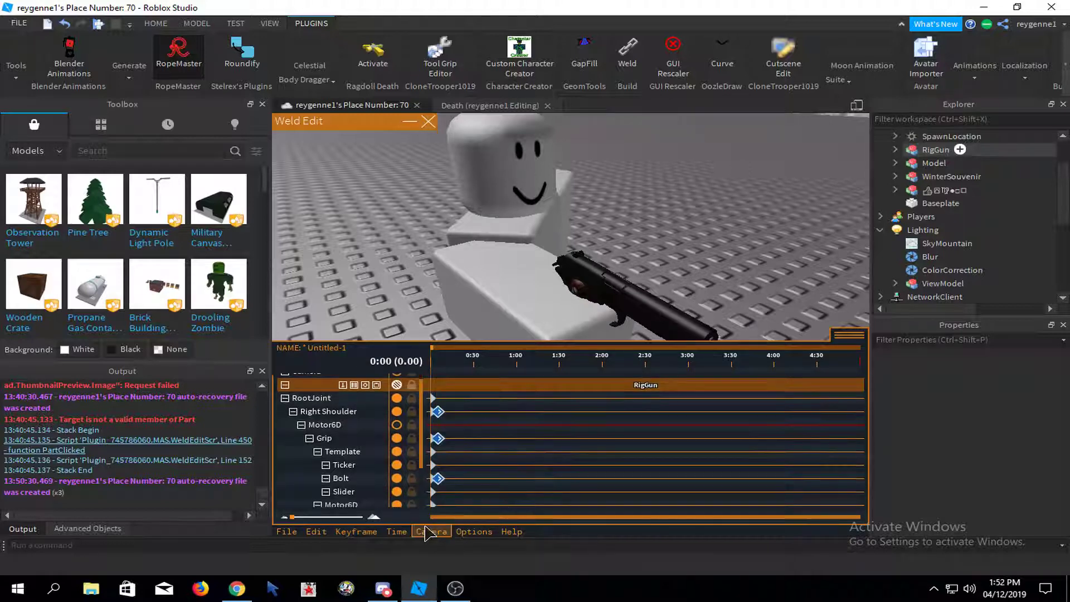
pyautogui.click(356, 531)
pyautogui.click(362, 486)
pyautogui.click(533, 256)
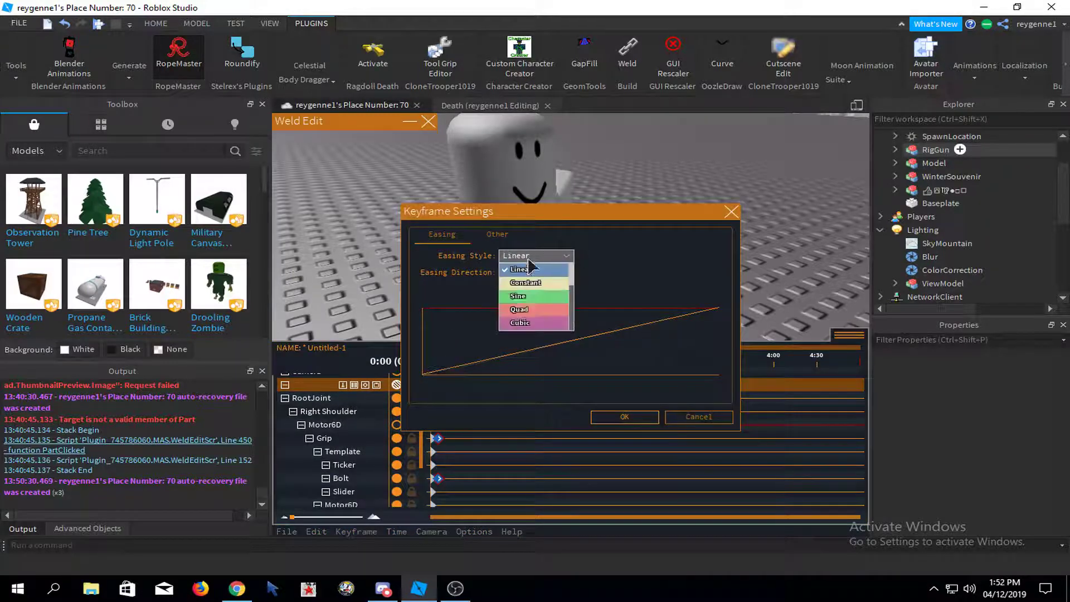
pyautogui.scroll(-4, 526, 313)
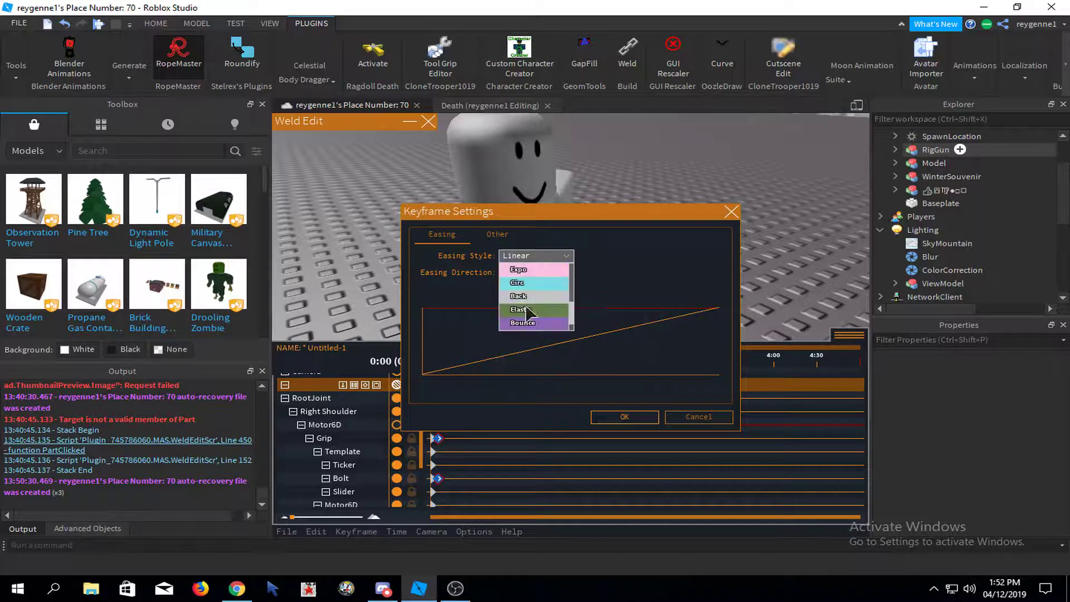
pyautogui.click(522, 306)
pyautogui.click(535, 273)
pyautogui.click(518, 298)
pyautogui.click(624, 417)
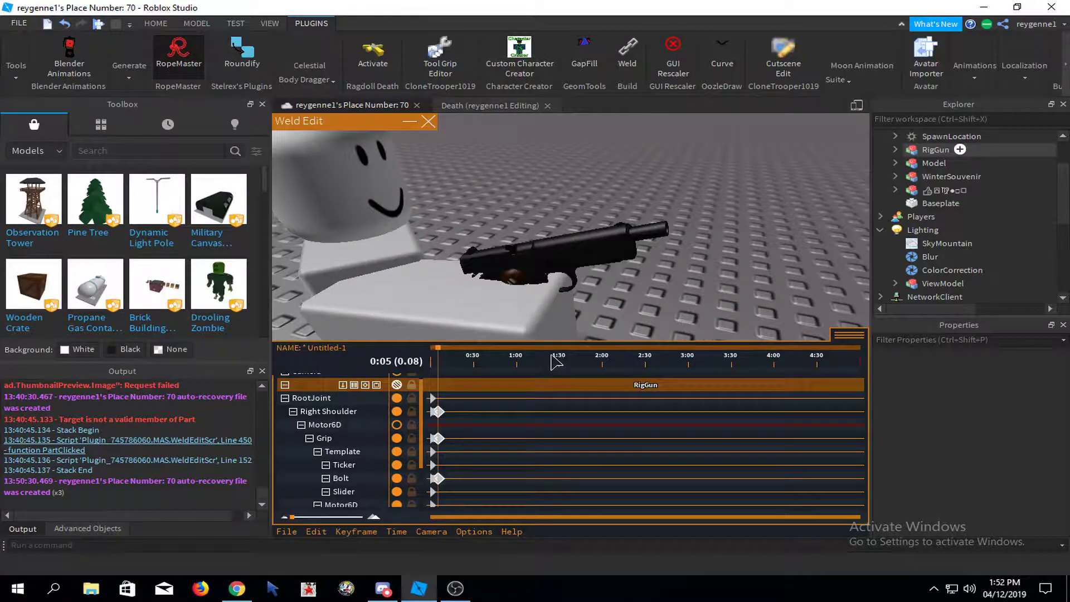
pyautogui.press('space')
pyautogui.moveTo(557, 306); pyautogui.dragTo(557, 304, button='right')
pyautogui.press('space')
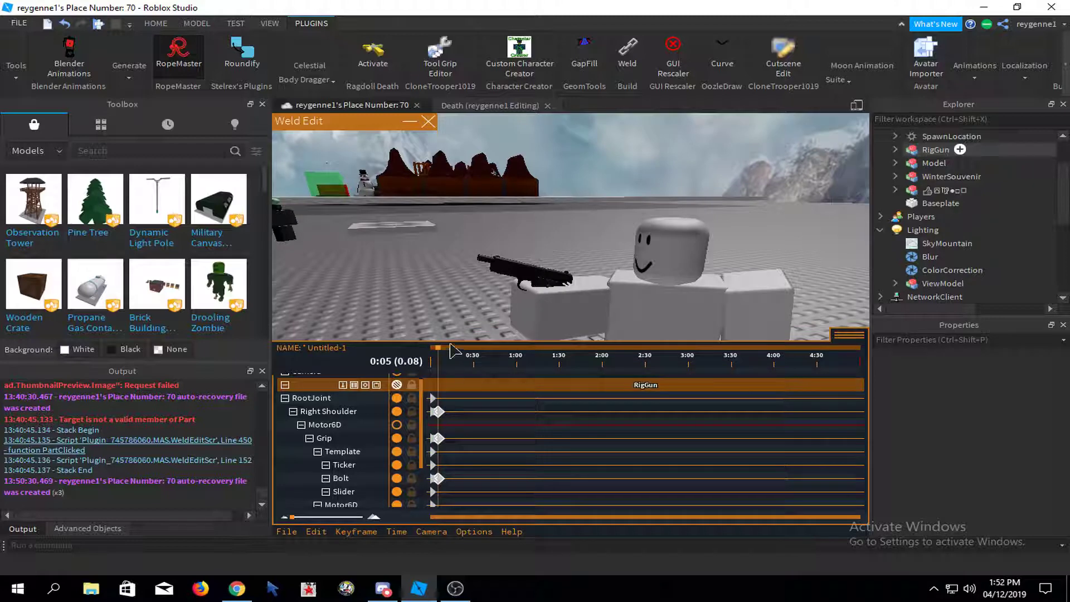
# - Paste the copied keyframes at 0:10 to return the rig to its aiming pose
pyautogui.scroll(3, 499, 281)
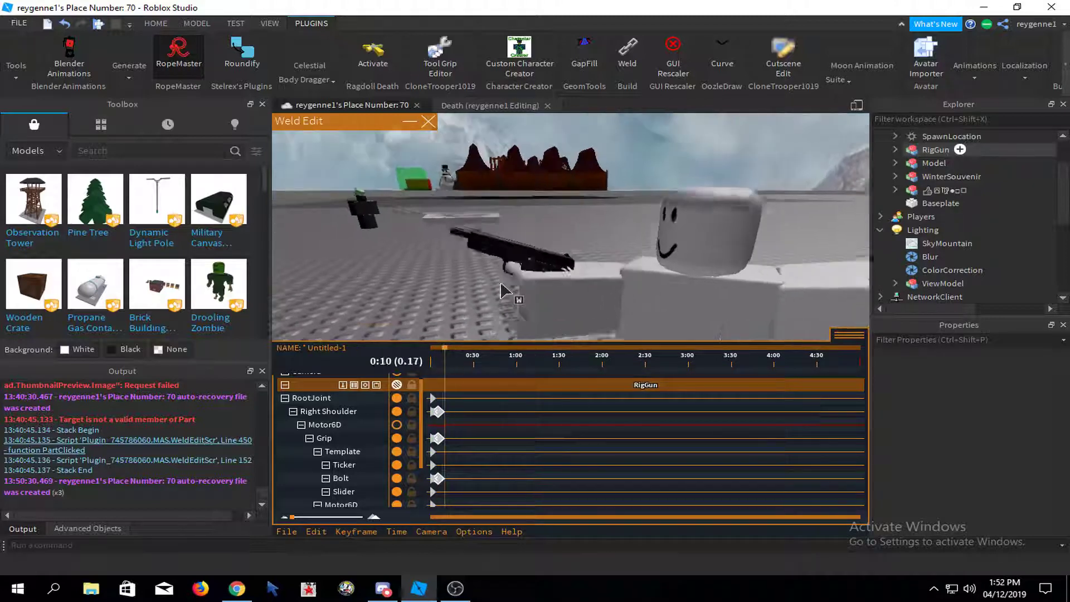
pyautogui.click(316, 532)
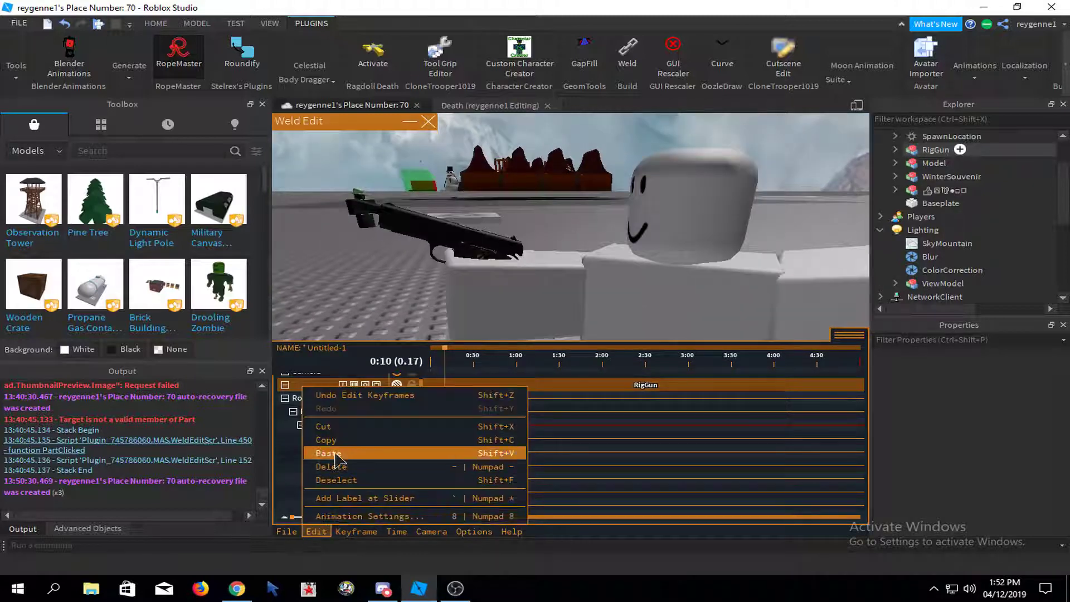
pyautogui.click(328, 453)
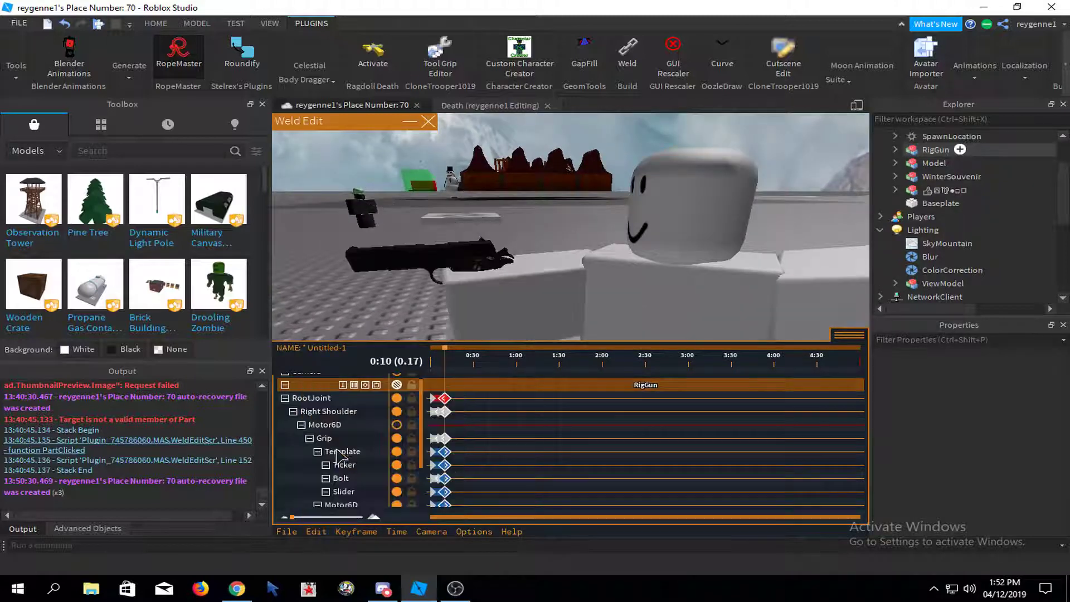
# - Play the recoil animation repeatedly and examine the pistol's motion from both sides
pyautogui.press('space')
pyautogui.moveTo(559, 243); pyautogui.dragTo(559, 242, button='right')
pyautogui.scroll(-5, 559, 249)
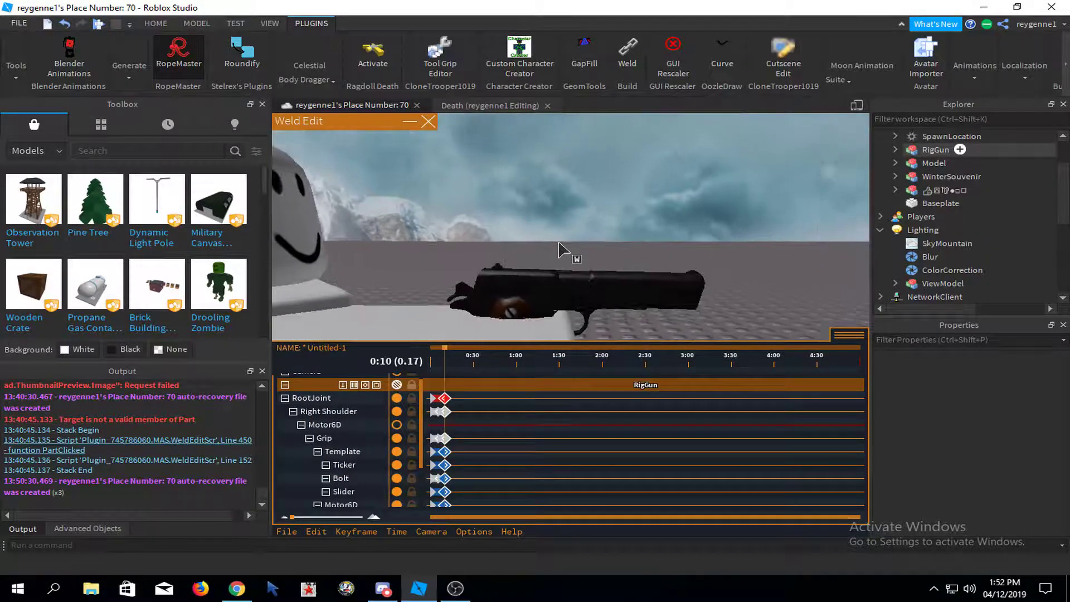
pyautogui.press('space')
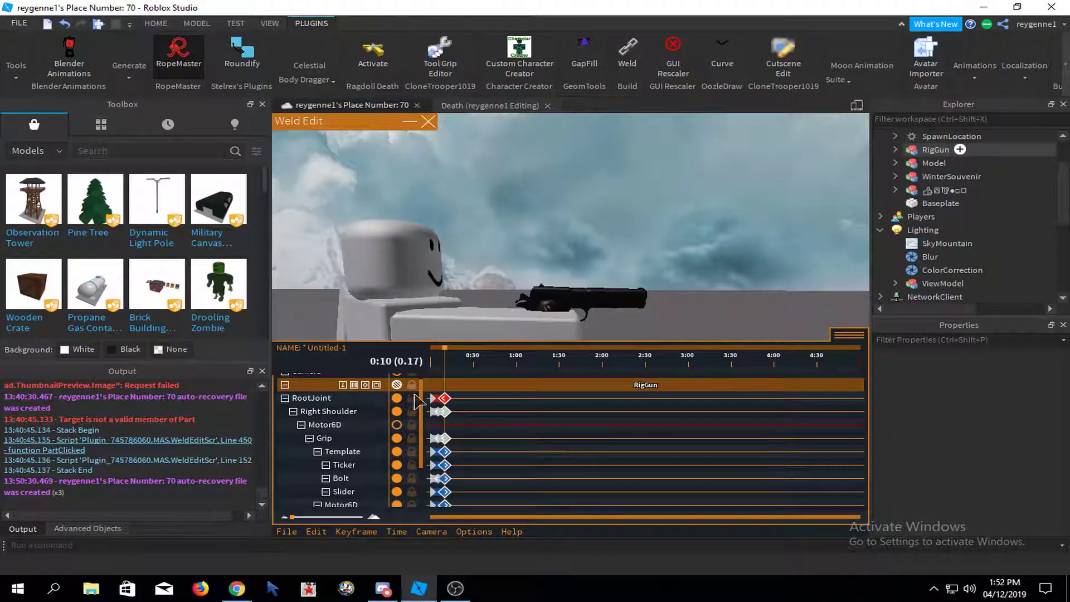
pyautogui.scroll(2, 616, 298)
pyautogui.click(530, 304)
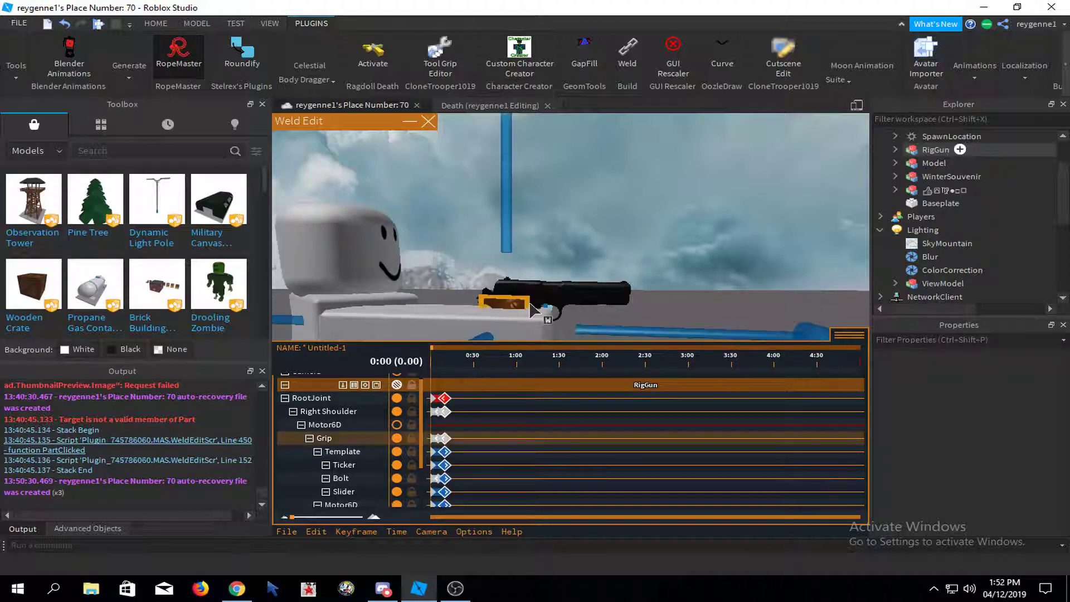
pyautogui.press('r')
pyautogui.scroll(-3, 592, 270)
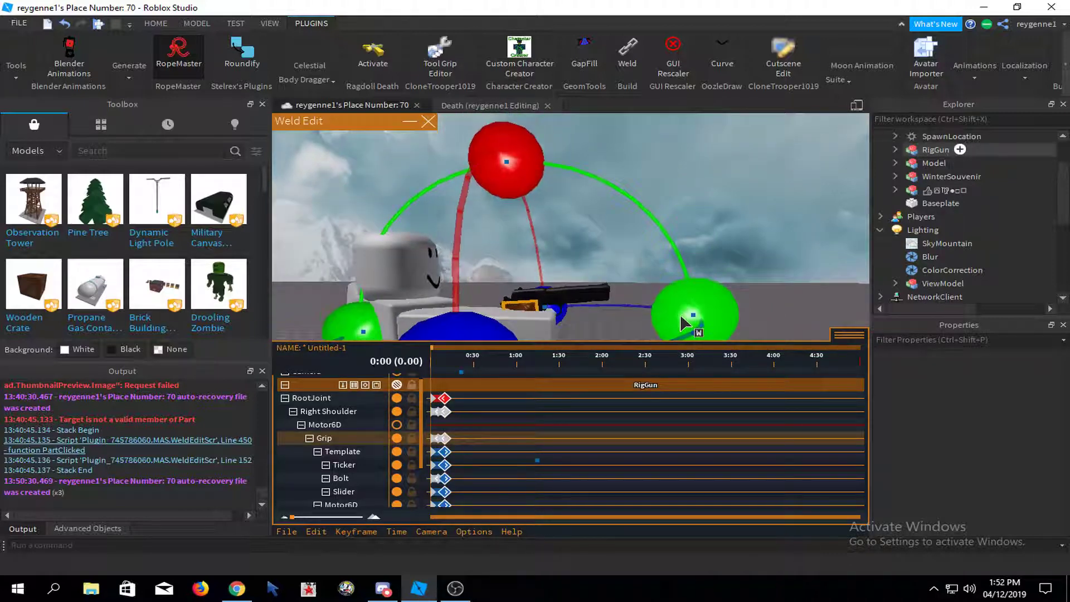
pyautogui.press('space')
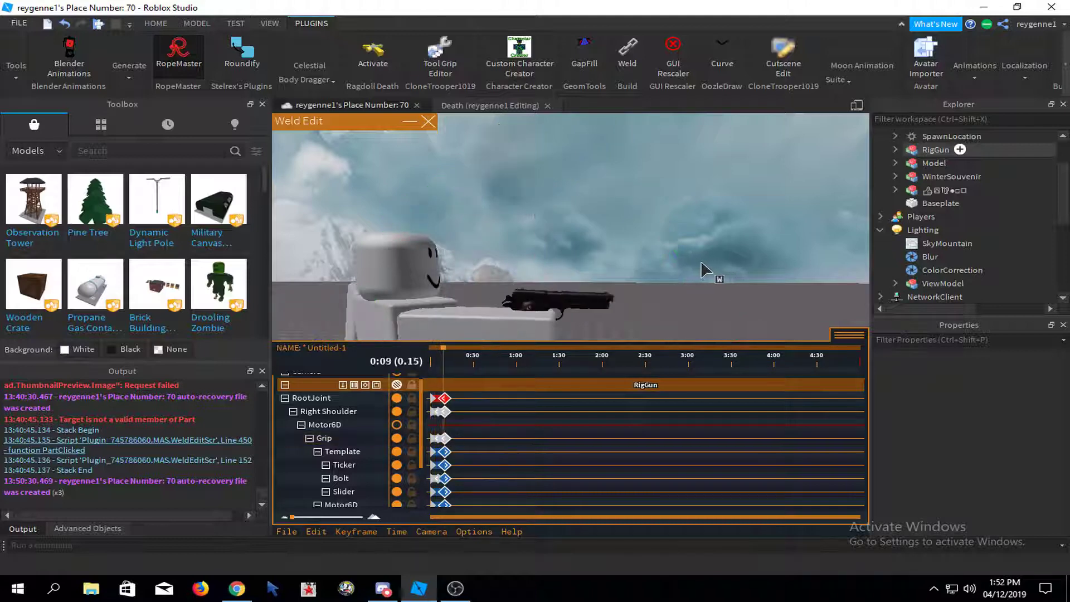
pyautogui.moveTo(464, 264); pyautogui.dragTo(491, 263, button='right')
pyautogui.press('space')
pyautogui.press('a')
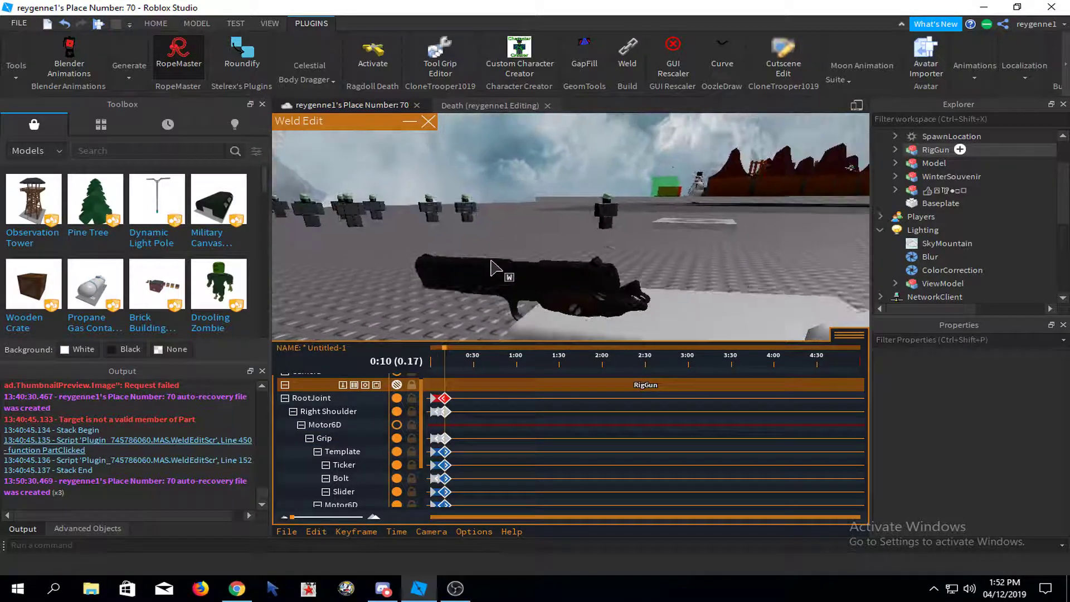
pyautogui.press('space')
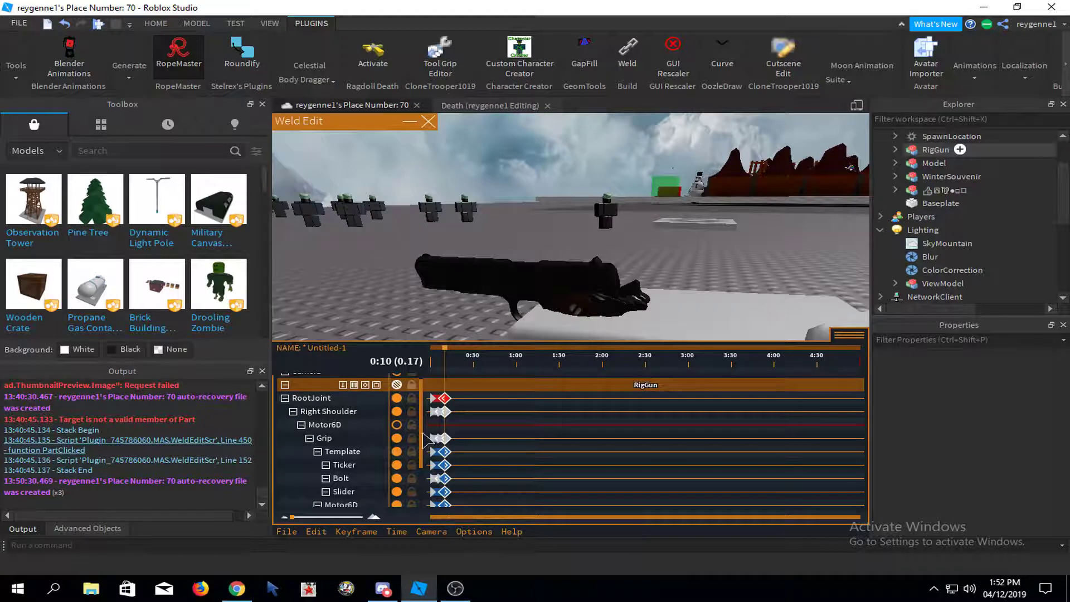
# - Set the Bolt keyframe at 0:10 to Elastic easing with direction Out and inspect the pistol
pyautogui.scroll(-2, 425, 440)
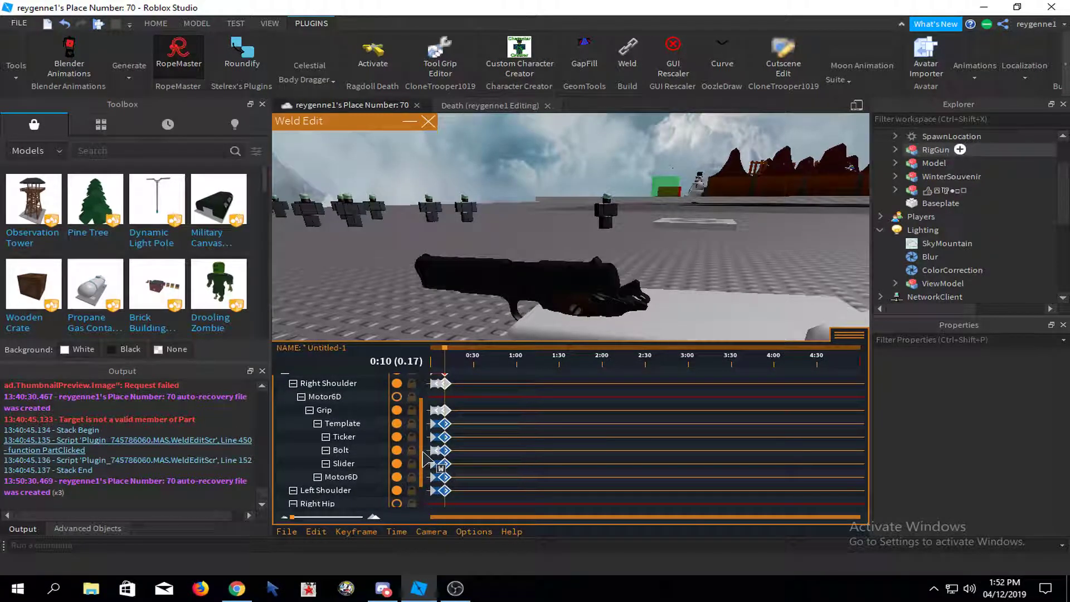
pyautogui.scroll(-1, 426, 458)
pyautogui.click(448, 451)
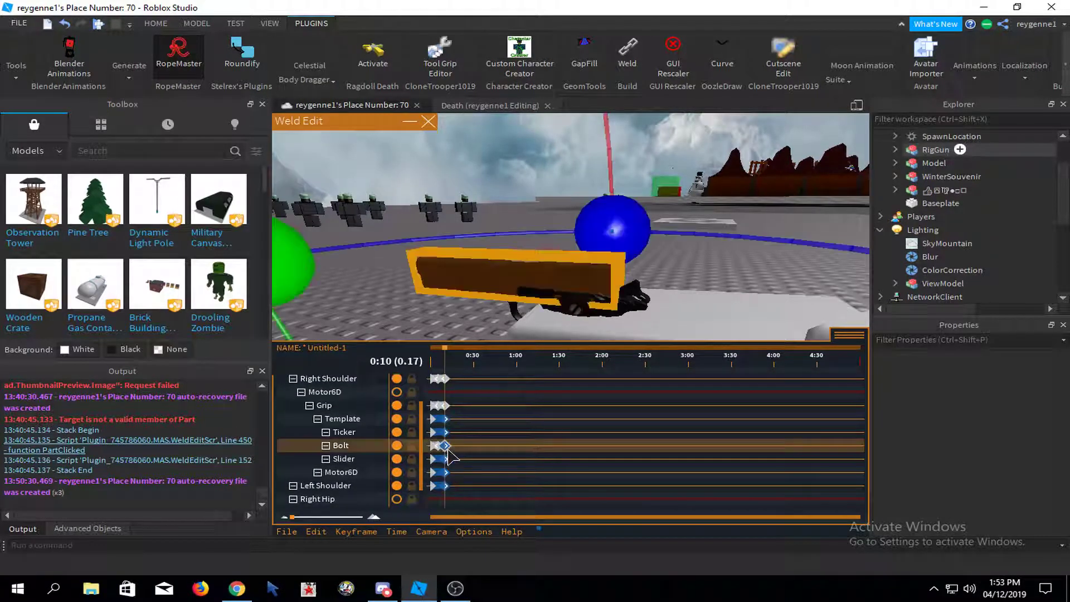
pyautogui.click(344, 532)
pyautogui.click(361, 493)
pyautogui.click(535, 255)
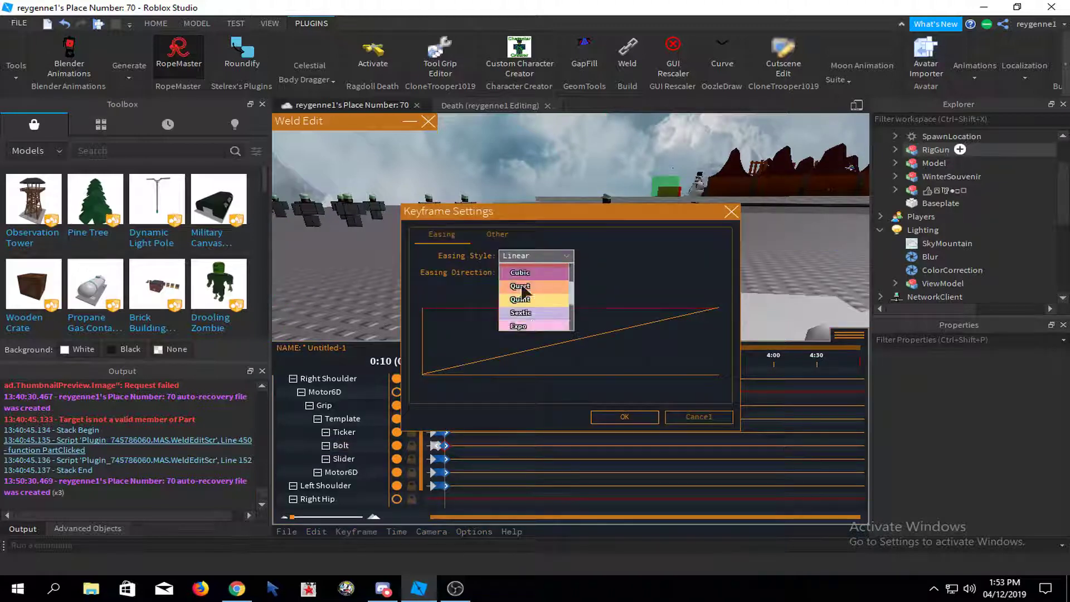
pyautogui.scroll(-2, 532, 322)
pyautogui.click(530, 316)
pyautogui.click(519, 272)
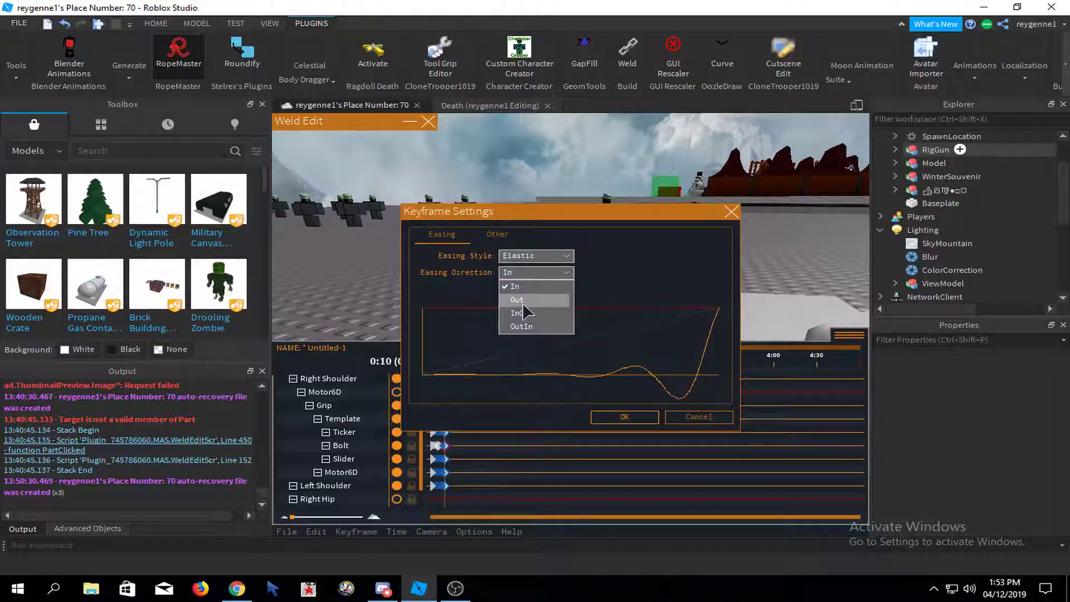
pyautogui.click(516, 296)
pyautogui.click(623, 418)
pyautogui.press('a')
pyautogui.moveTo(600, 227); pyautogui.dragTo(596, 221, button='right')
pyautogui.press('d')
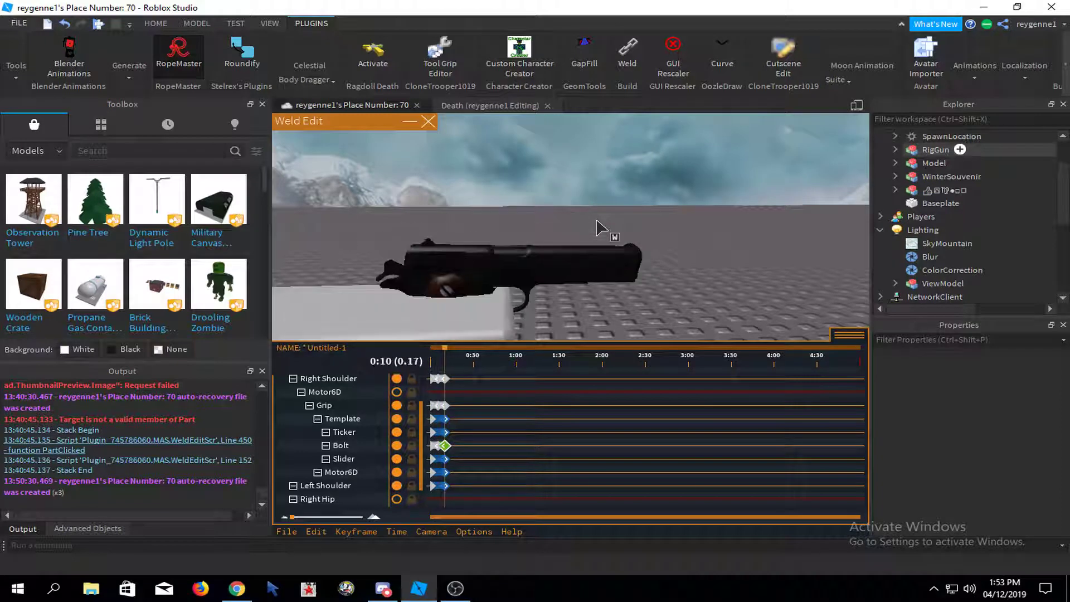
pyautogui.moveTo(568, 263); pyautogui.dragTo(568, 263, button='right')
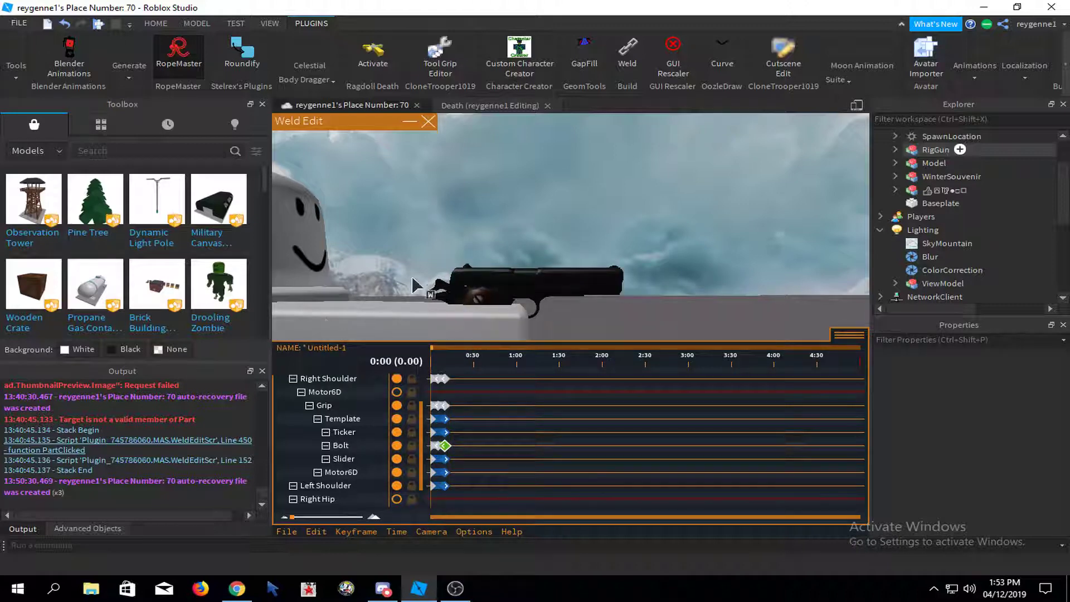
# - Copy the Grip keyframe from 0:00 and paste it at 0:10
pyautogui.click(434, 407)
pyautogui.click(316, 531)
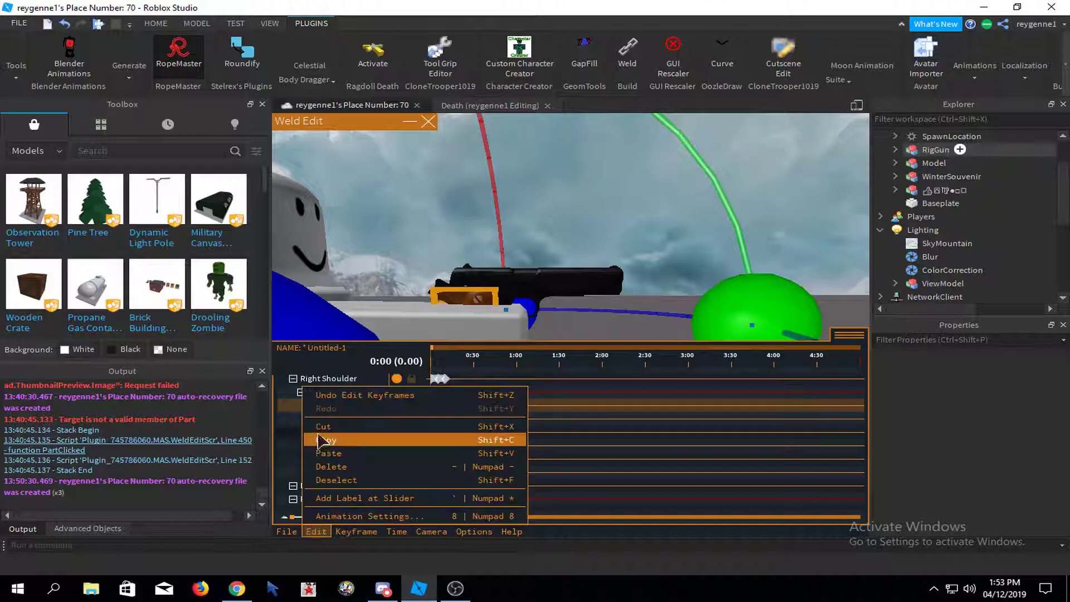
pyautogui.click(322, 440)
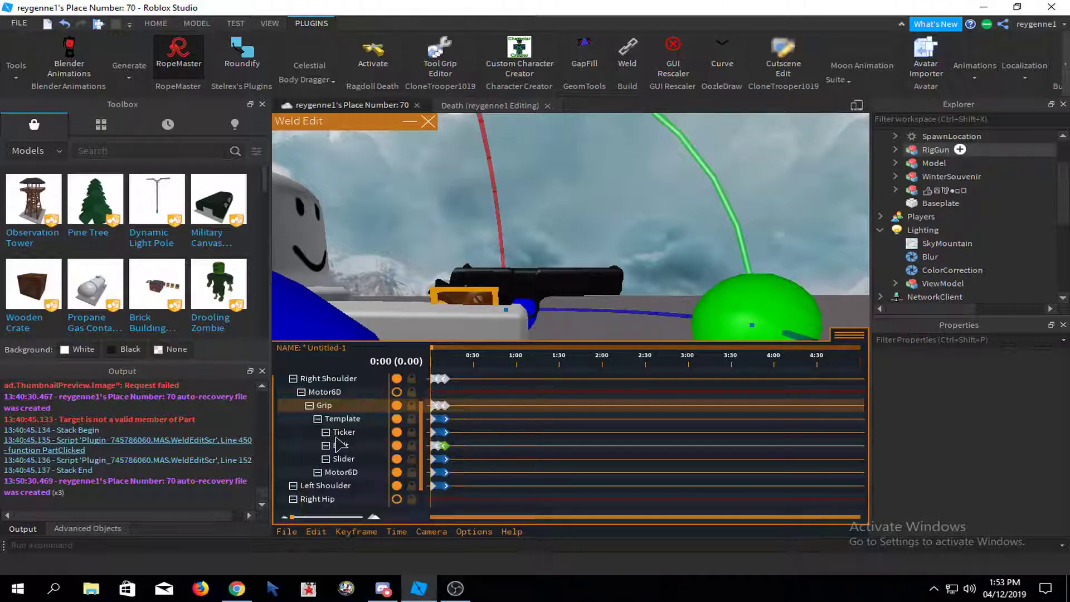
pyautogui.click(316, 531)
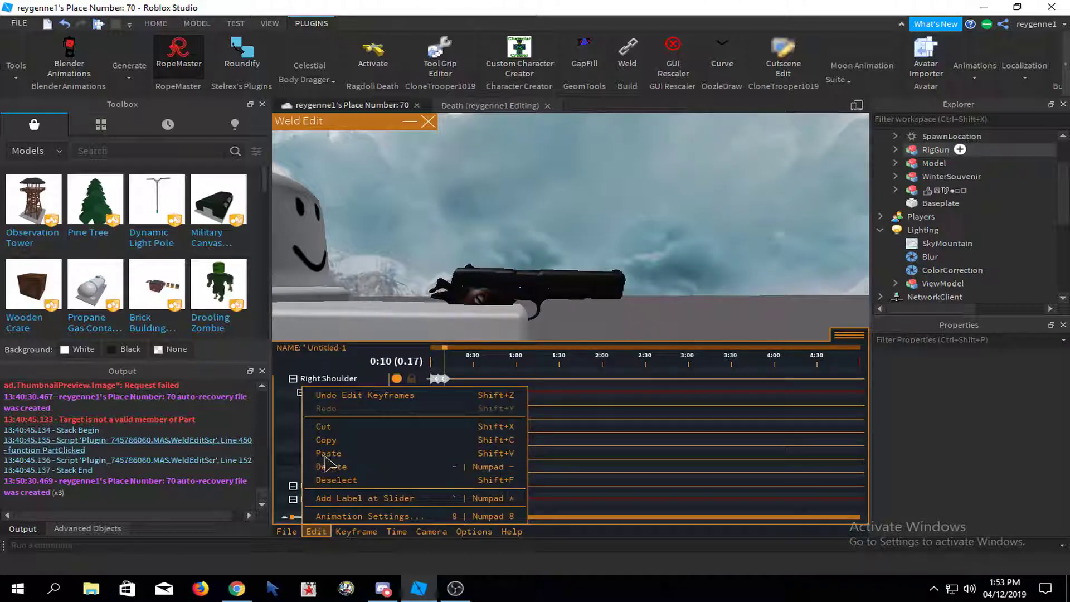
pyautogui.click(334, 454)
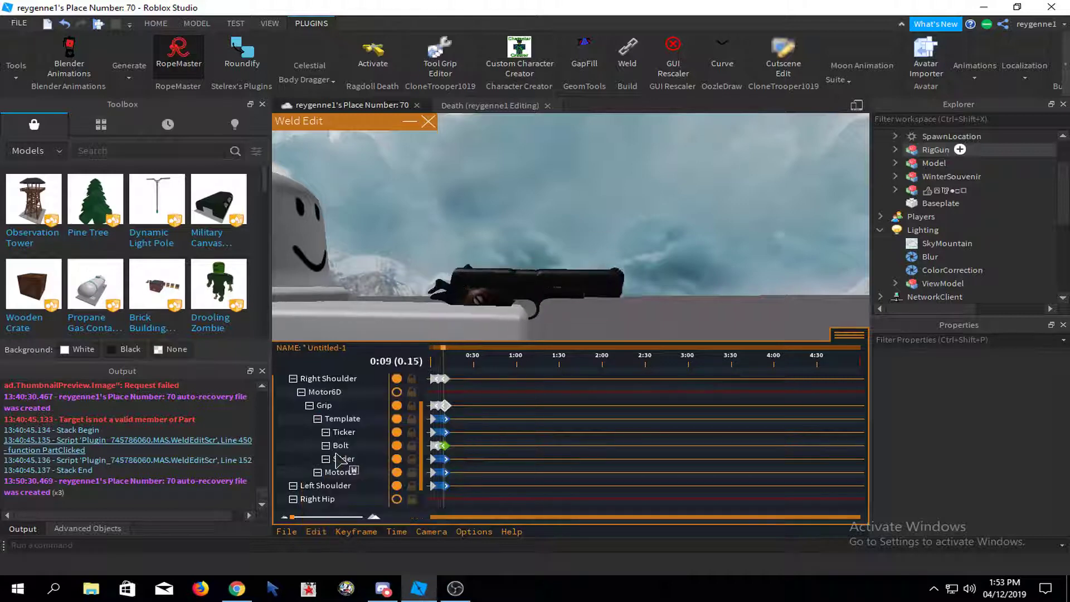
pyautogui.moveTo(754, 225); pyautogui.dragTo(749, 221, button='right')
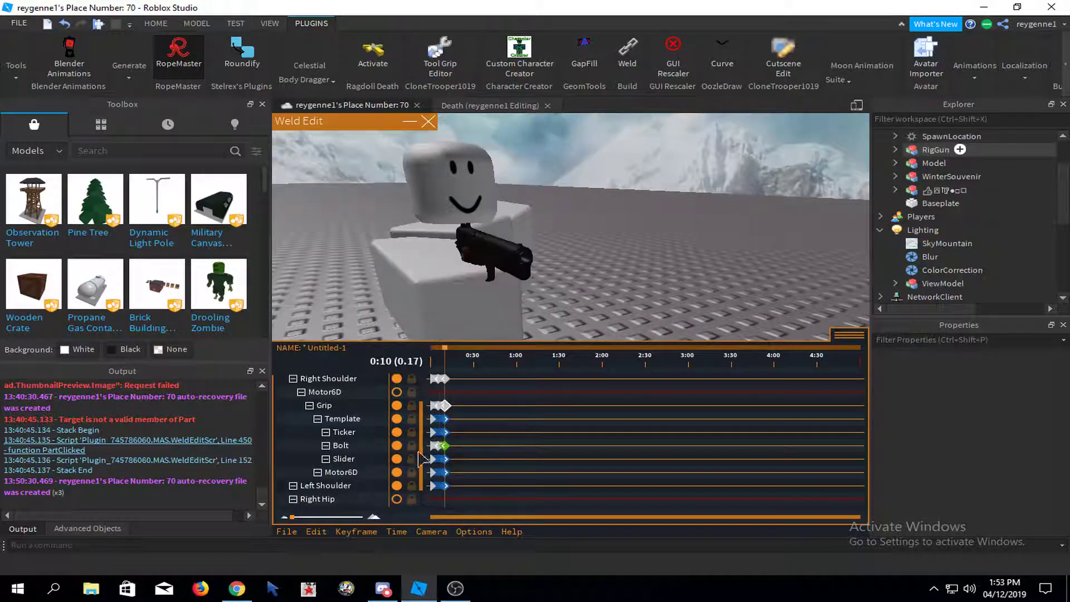
# - Name the animation Shoot in its settings, then save and close it
pyautogui.click(316, 531)
pyautogui.click(342, 517)
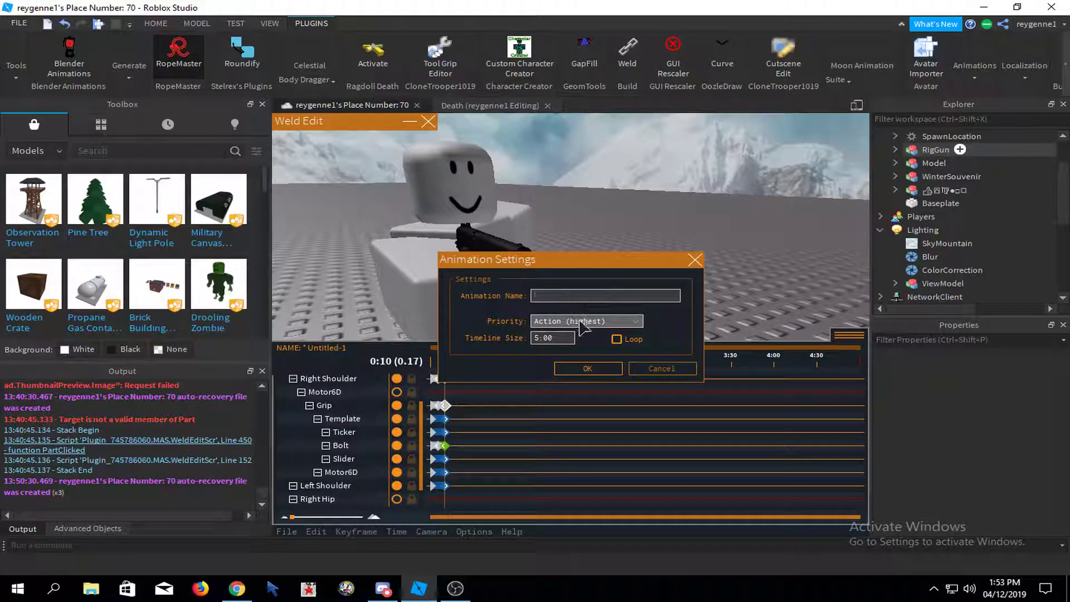
pyautogui.click(582, 369)
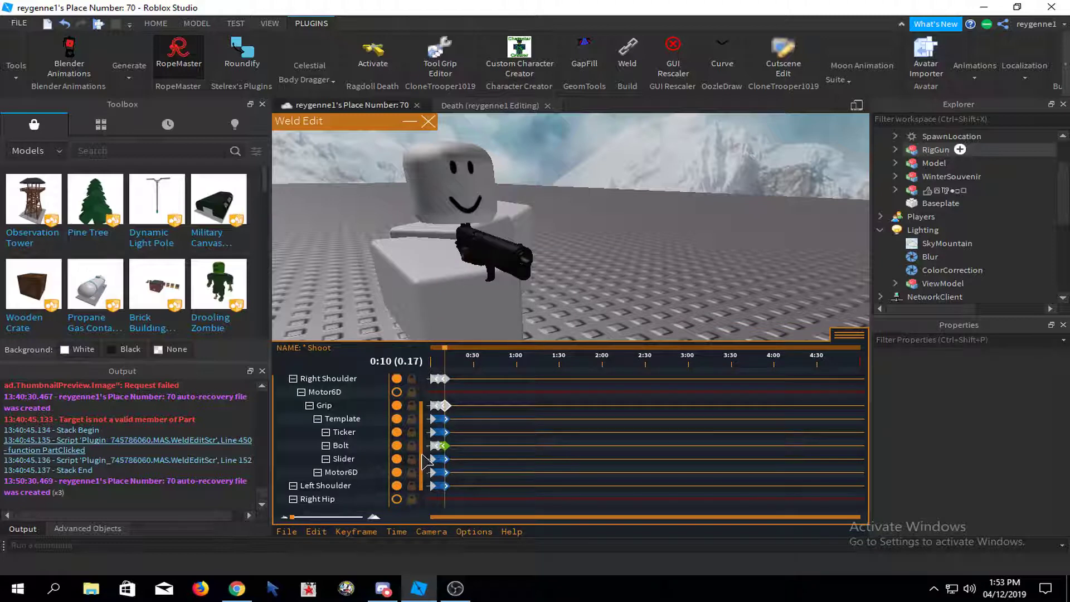
pyautogui.click(287, 531)
pyautogui.click(313, 449)
# - Open the RigGun's Intro animation for editing
pyautogui.click(557, 330)
pyautogui.click(541, 357)
pyautogui.click(577, 360)
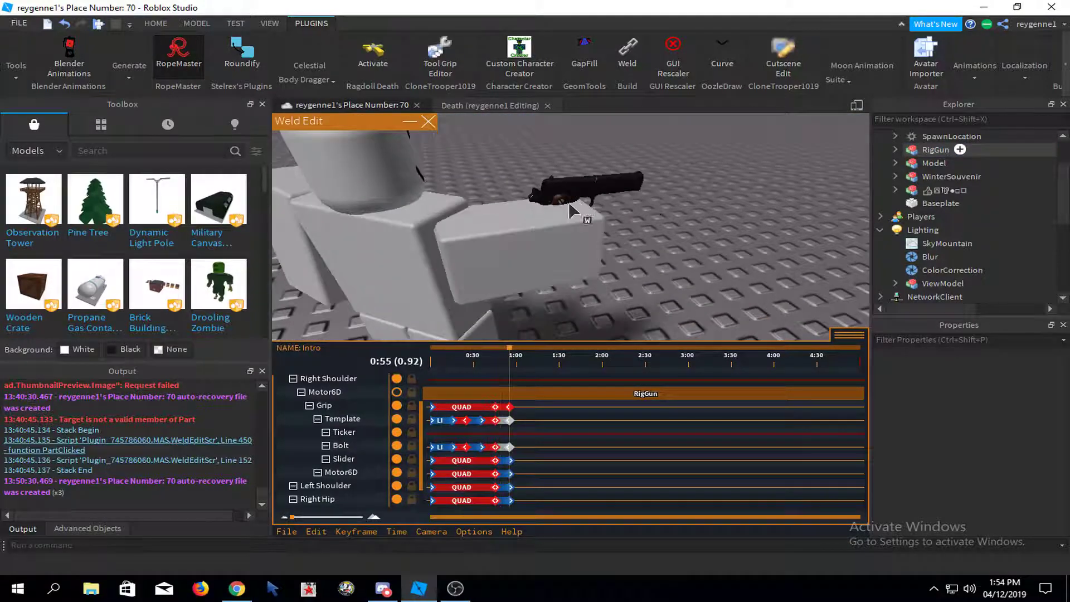
# - Replace the Grip keyframe at 0:55 in Intro with the copied Grip keyframe
pyautogui.click(352, 445)
pyautogui.click(510, 447)
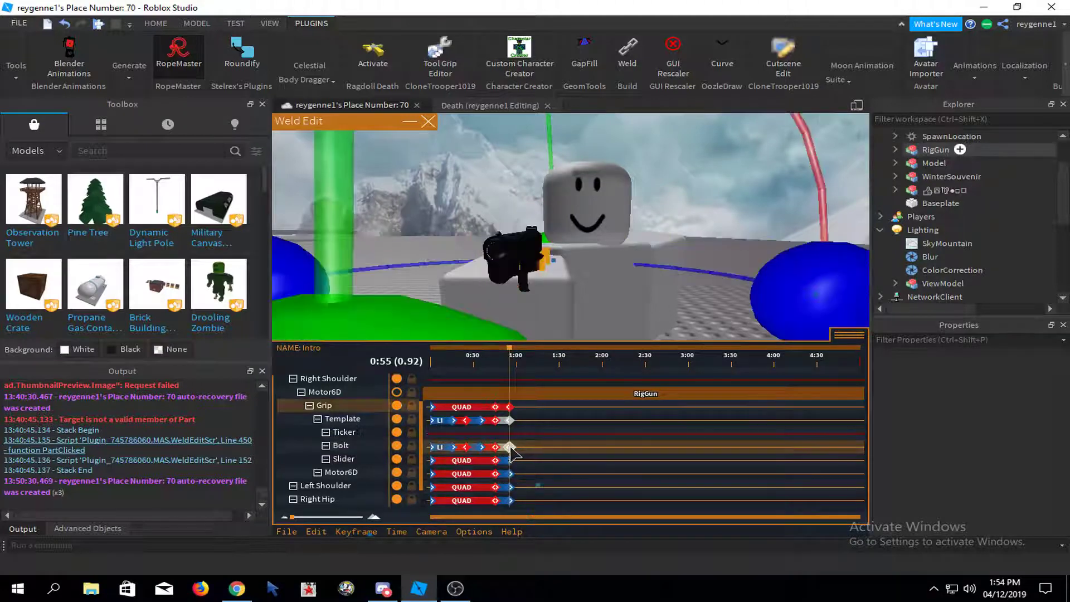
pyautogui.click(316, 532)
pyautogui.click(418, 465)
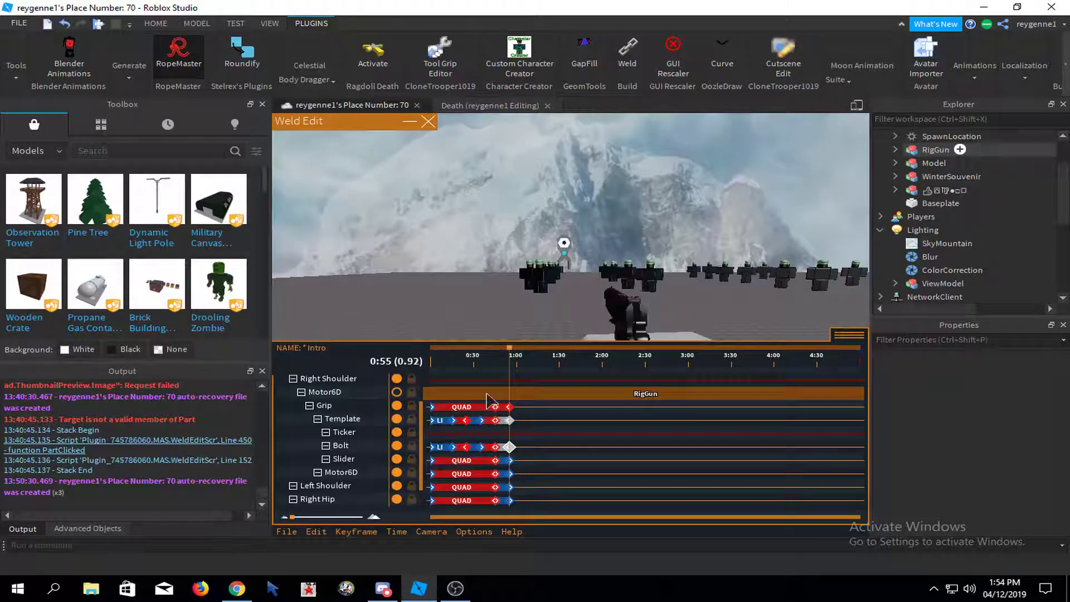
# - Save and close Intro, and reopen the RigGun's Shoot animation
pyautogui.click(286, 531)
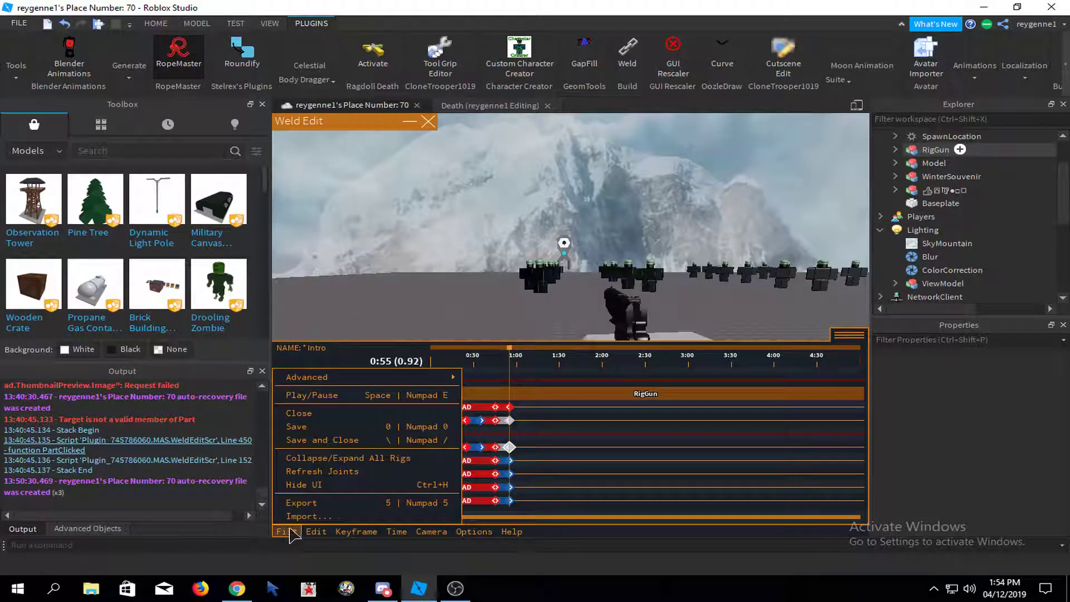
pyautogui.click(304, 448)
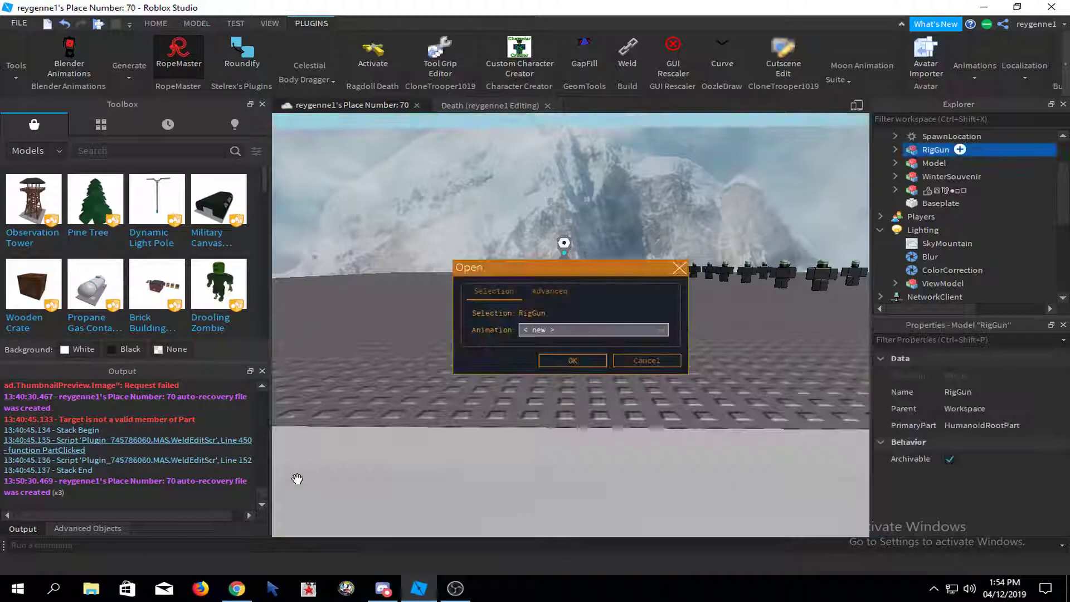
pyautogui.click(555, 331)
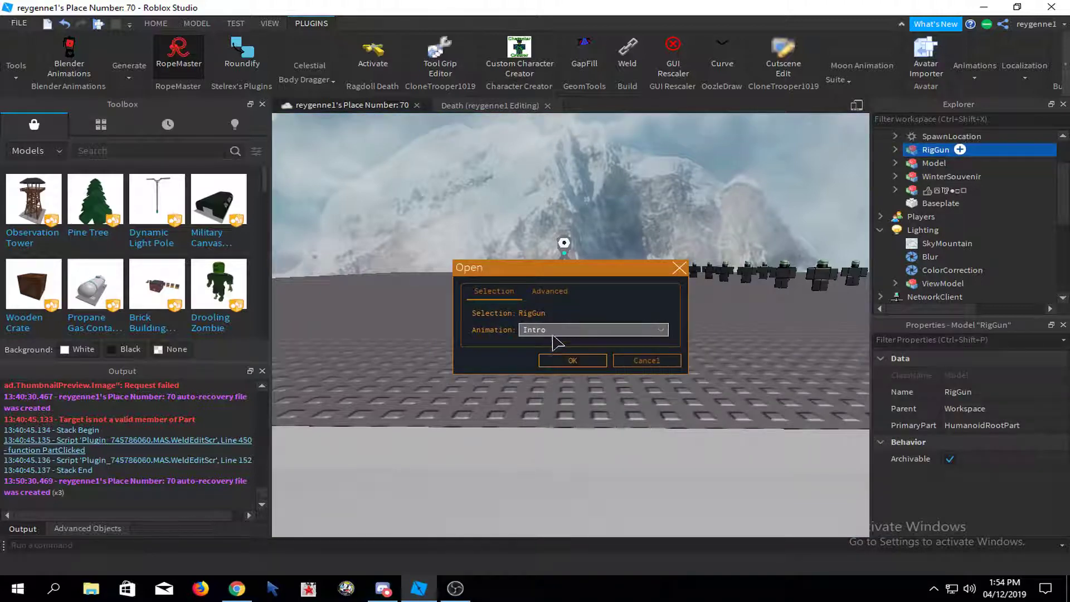
pyautogui.click(557, 361)
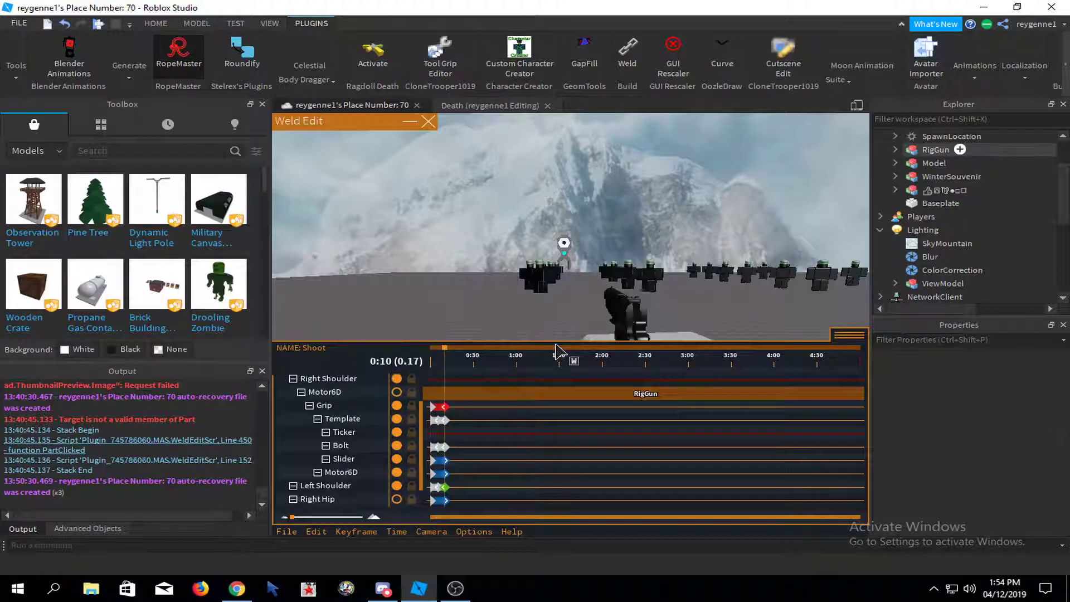
# - Play the Shoot animation from several angles and look through its joint tracks down to the Neck
pyautogui.press('space')
pyautogui.press('space')
pyautogui.moveTo(566, 312); pyautogui.dragTo(560, 301, button='right')
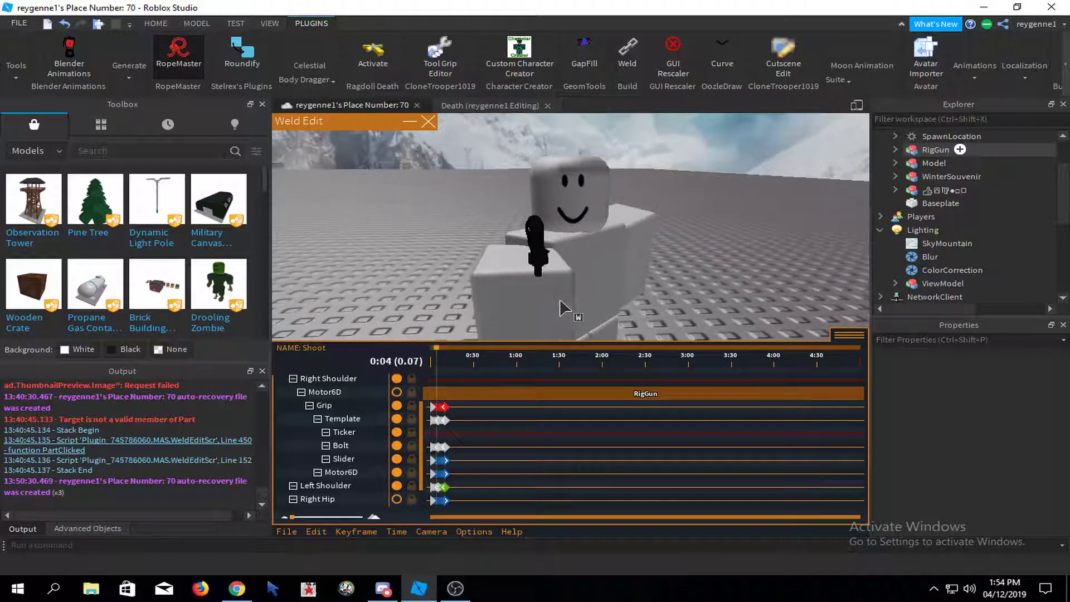
pyautogui.moveTo(559, 298); pyautogui.dragTo(562, 301, button='right')
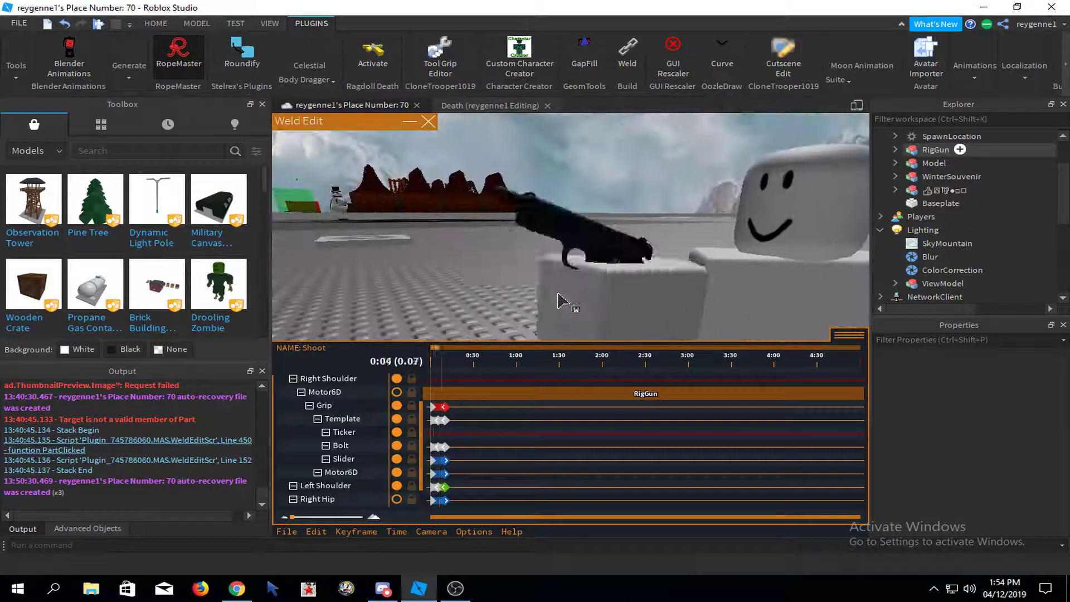
pyautogui.scroll(-1, 565, 301)
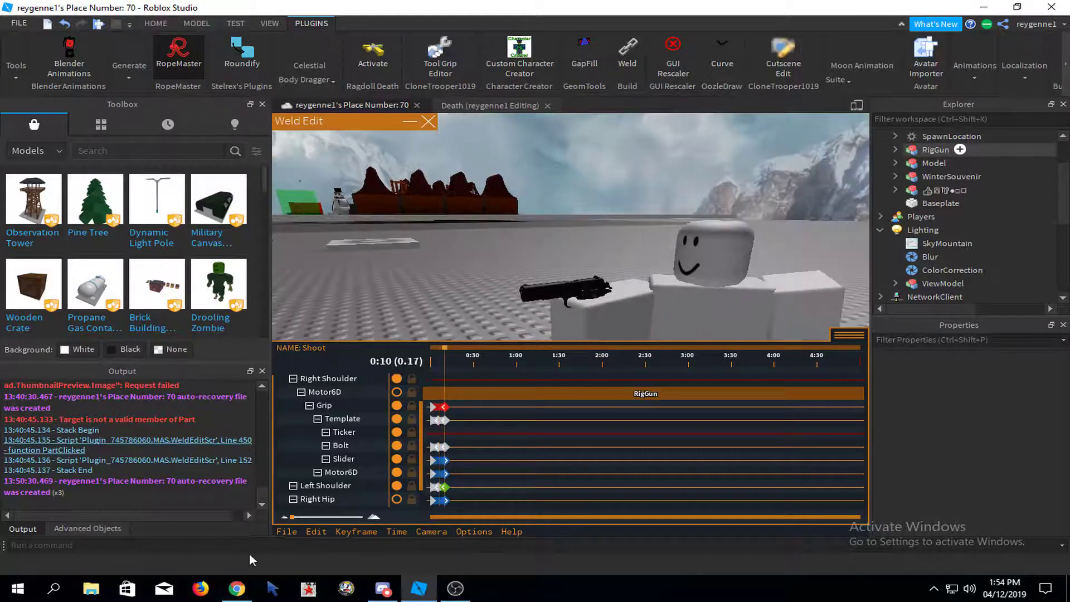
pyautogui.click(285, 532)
pyautogui.moveTo(450, 387); pyautogui.dragTo(311, 289)
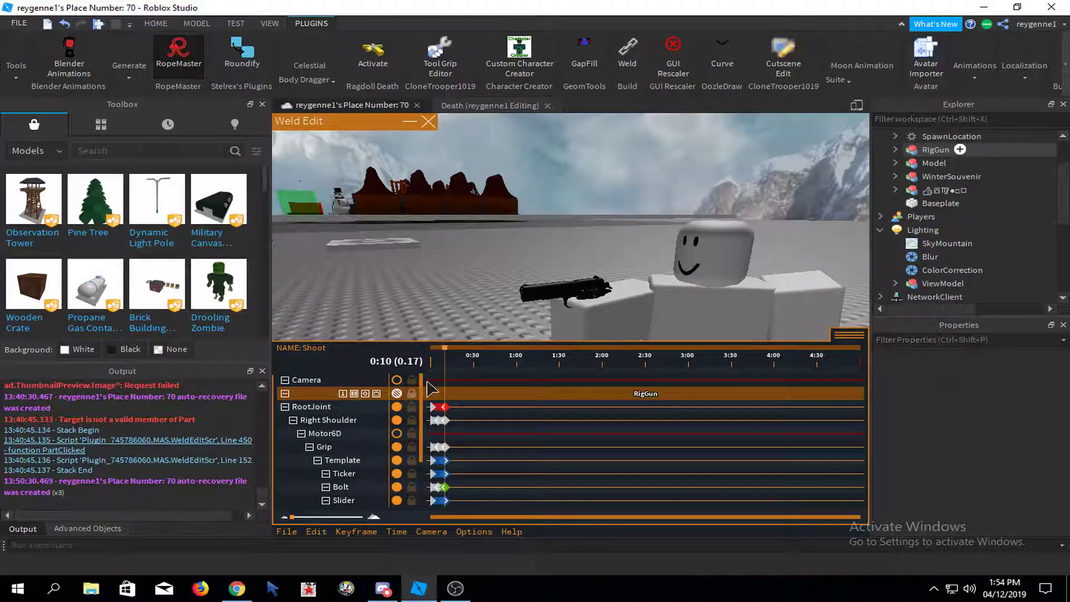
pyautogui.moveTo(444, 491); pyautogui.dragTo(442, 522)
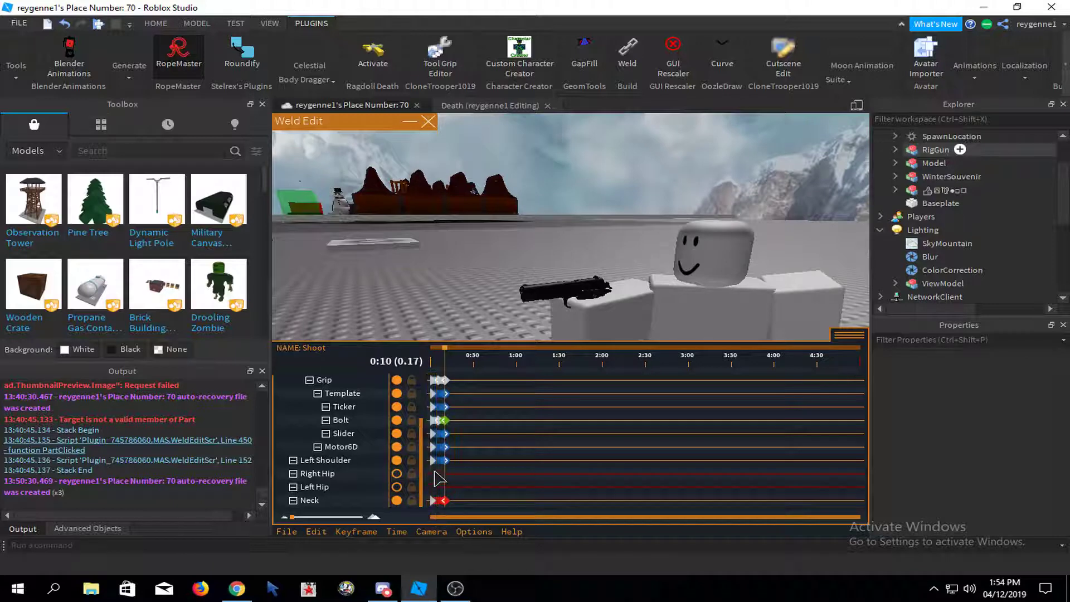
# - Leave the Shoot animation and open the RigGun's Intro animation for editing
pyautogui.scroll(4, 424, 468)
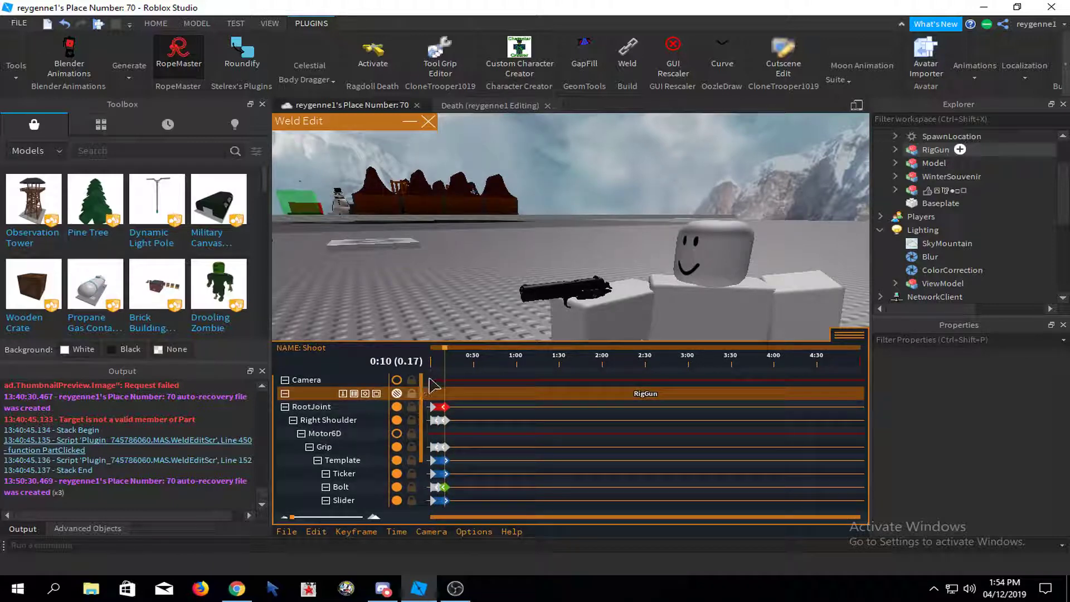
pyautogui.scroll(-4, 441, 508)
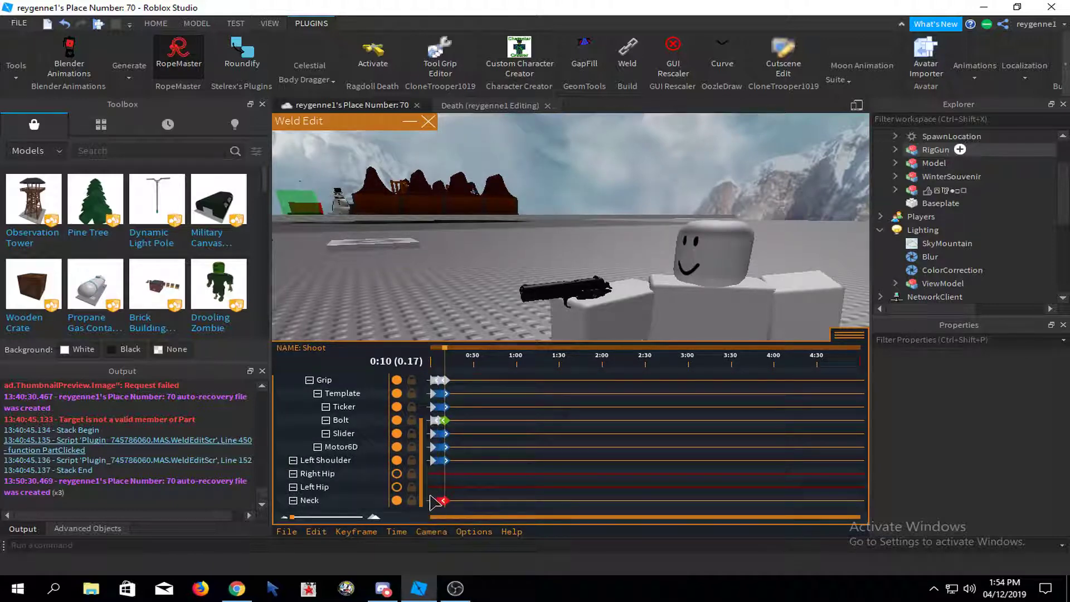
pyautogui.click(853, 72)
pyautogui.click(845, 116)
pyautogui.click(580, 330)
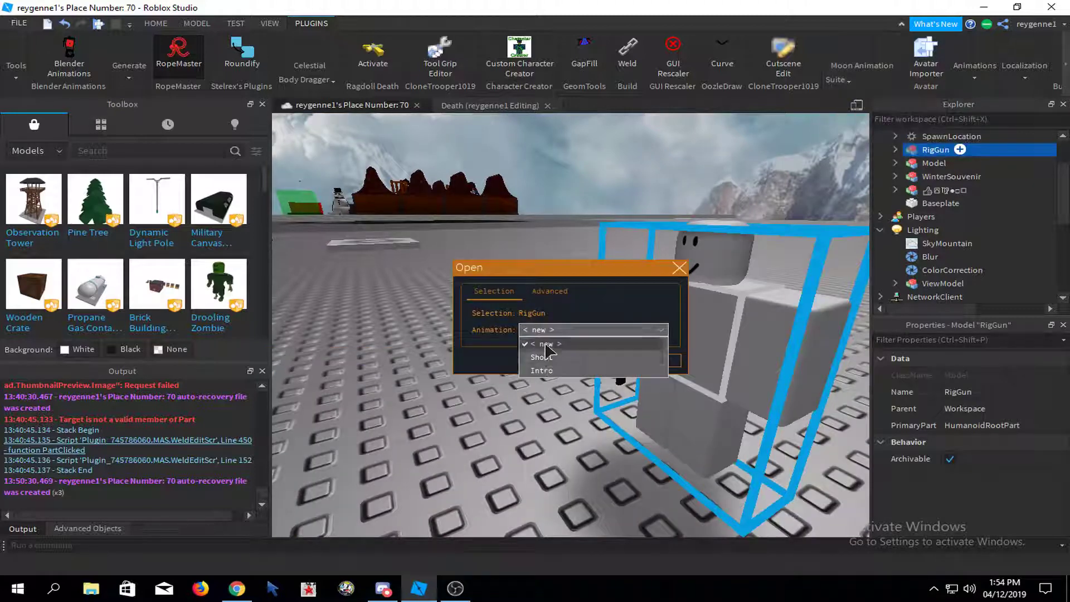
pyautogui.click(548, 369)
pyautogui.click(552, 361)
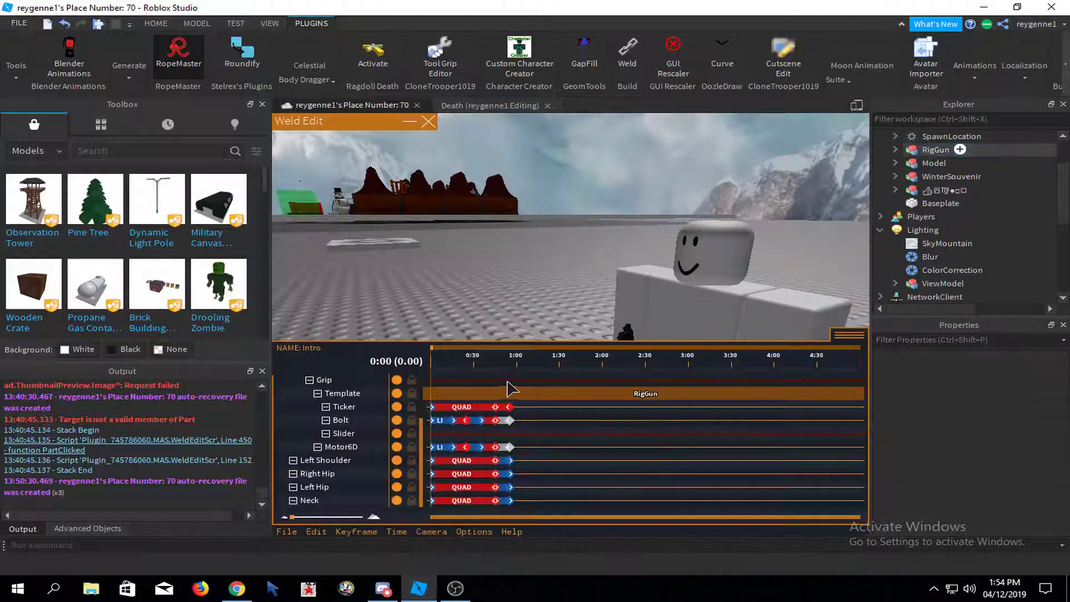
# - Copy the last keyframe of every joint track in the Intro animation
pyautogui.moveTo(508, 382); pyautogui.dragTo(552, 510)
pyautogui.scroll(3, 430, 461)
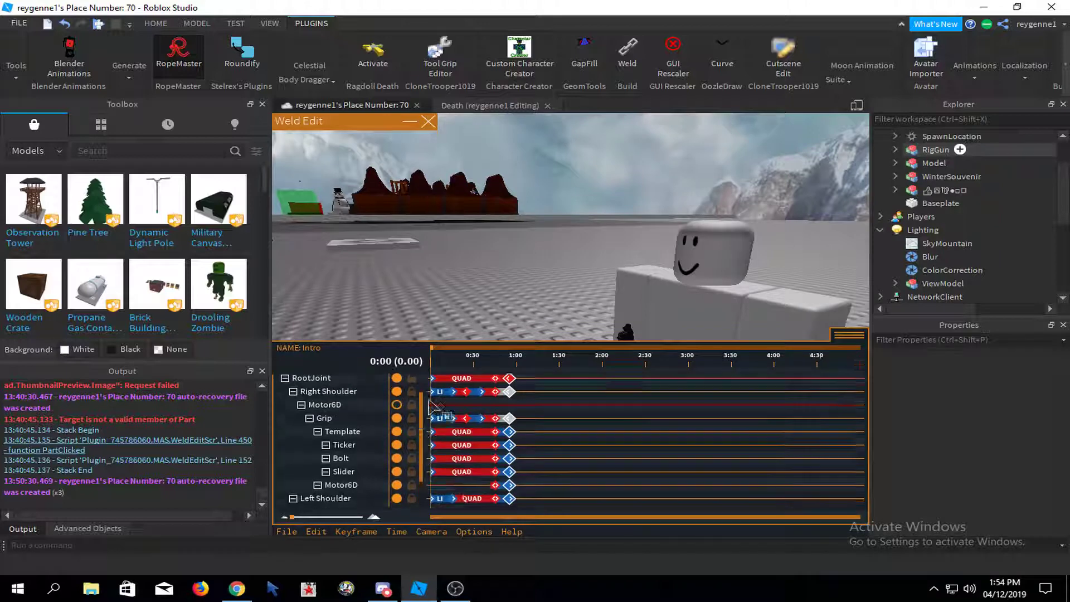
pyautogui.moveTo(420, 403); pyautogui.dragTo(425, 474)
pyautogui.click(312, 530)
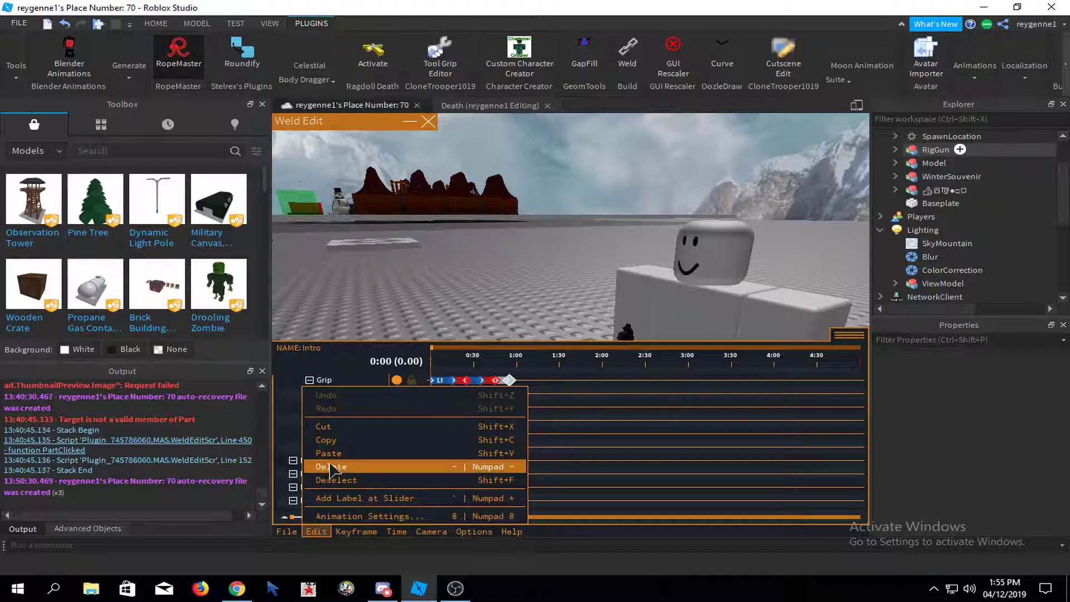
pyautogui.click(333, 439)
pyautogui.scroll(3, 424, 453)
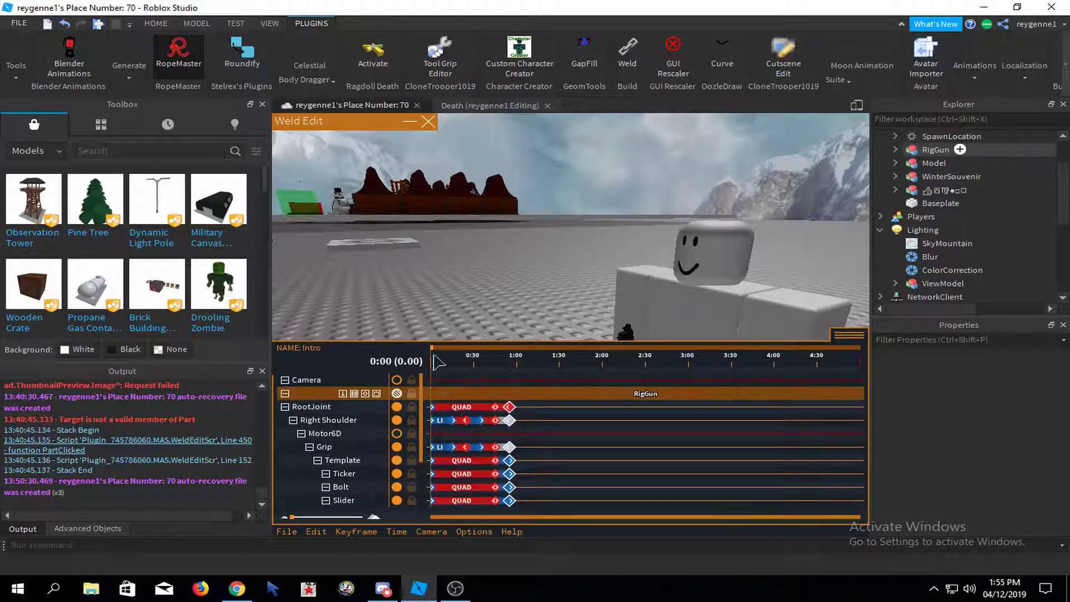
# - Create a new animation for RigGun and paste the copied pose keyframes at 0:00
pyautogui.click(862, 75)
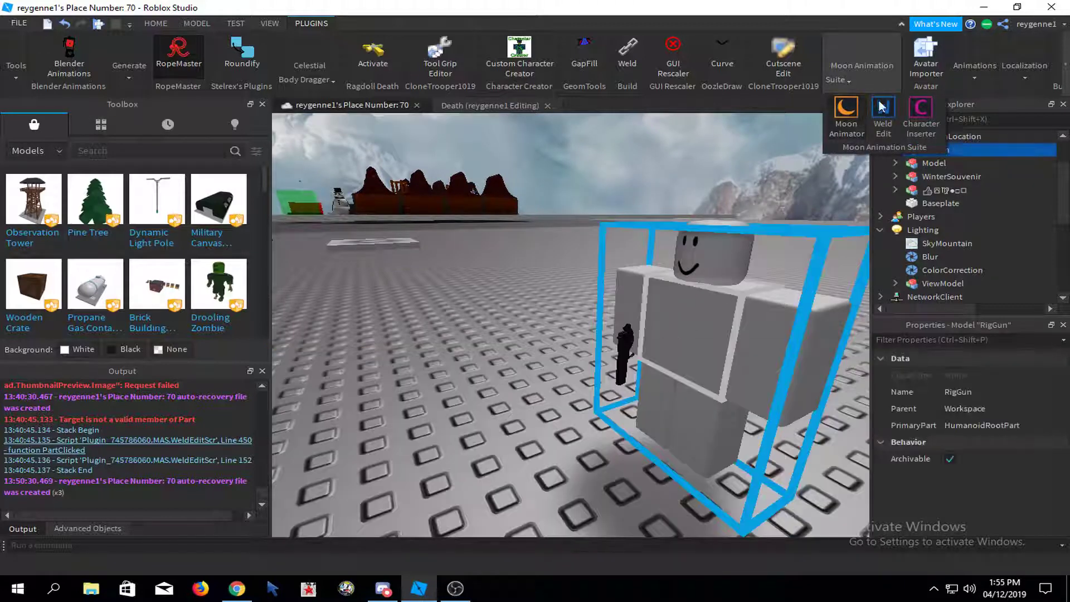
pyautogui.click(883, 111)
pyautogui.click(574, 362)
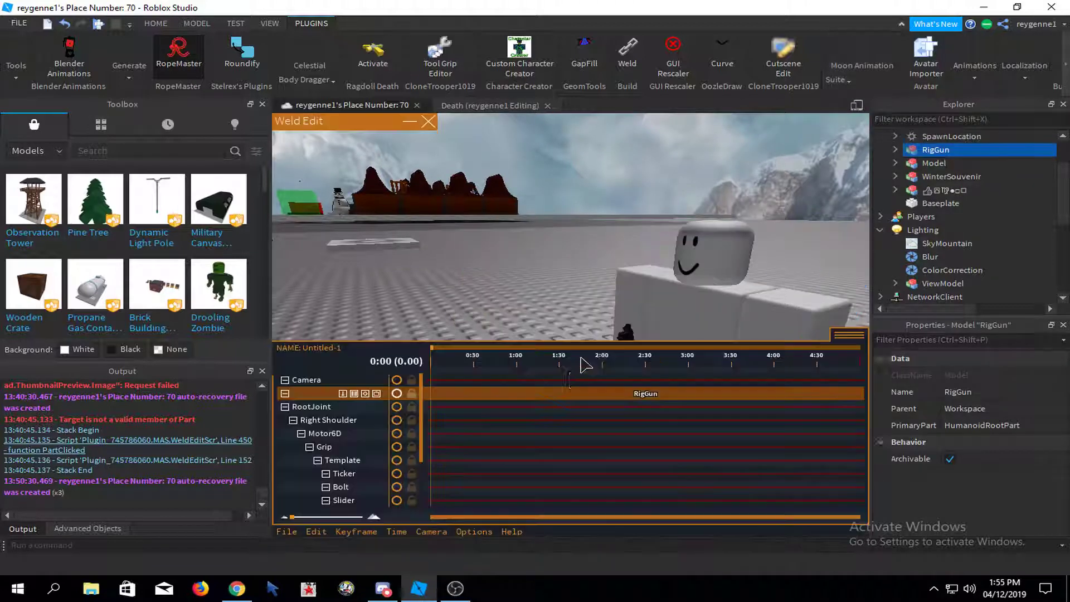
pyautogui.click(316, 531)
pyautogui.click(334, 466)
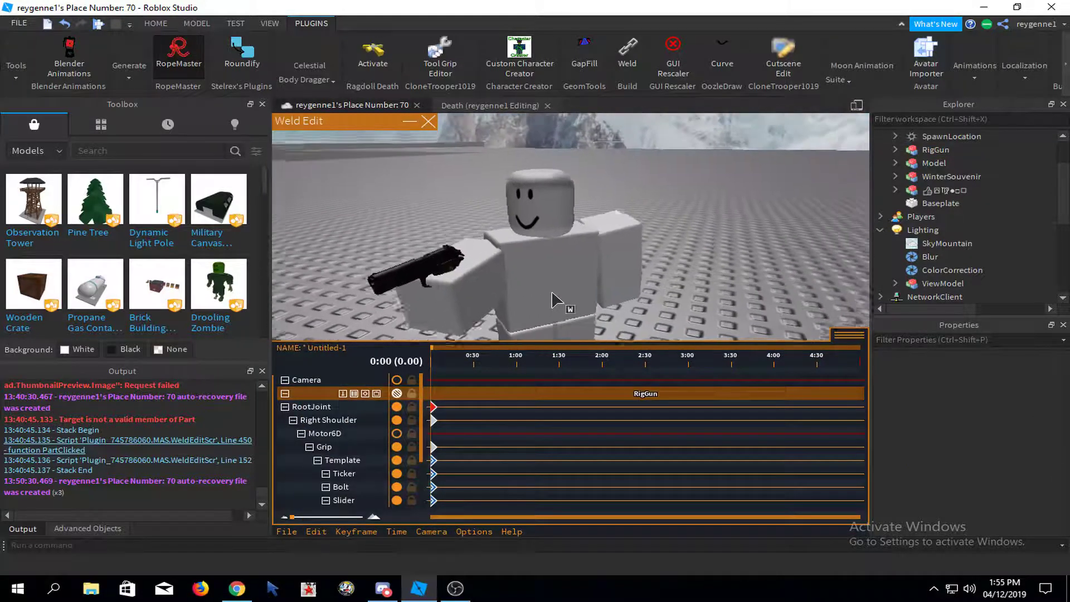
# - Examine the pasted aiming pose and the pistol from several angles
pyautogui.moveTo(551, 293); pyautogui.dragTo(452, 310, button='right')
pyautogui.scroll(2, 452, 310)
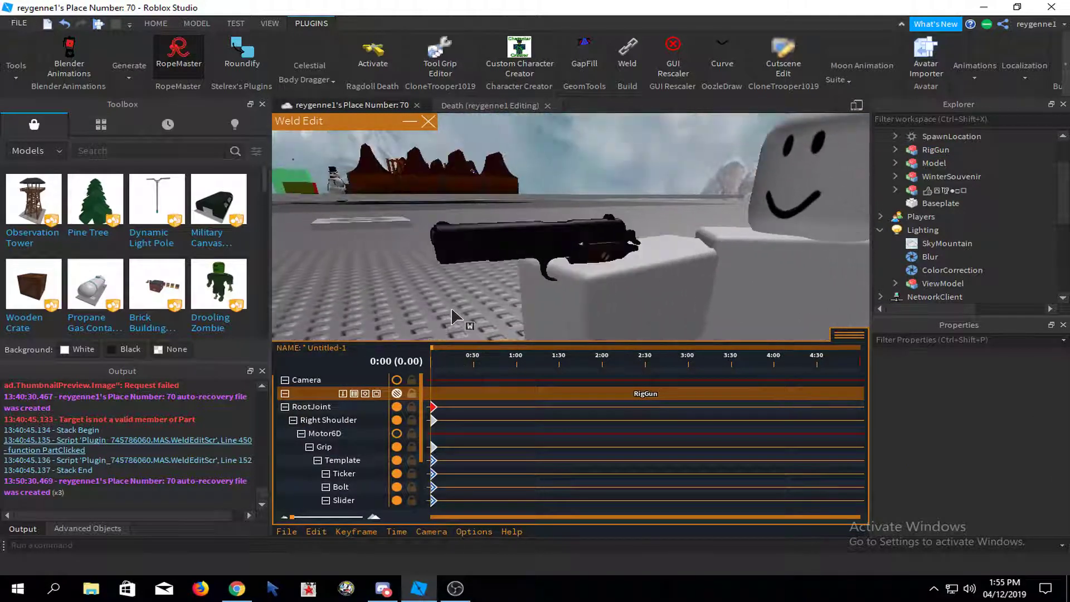
pyautogui.moveTo(463, 273)
pyautogui.mouseDown(button='right')
pyautogui.moveTo(471, 263)
pyautogui.moveTo(483, 272)
pyautogui.mouseUp(button='right')
pyautogui.scroll(-3, 483, 273)
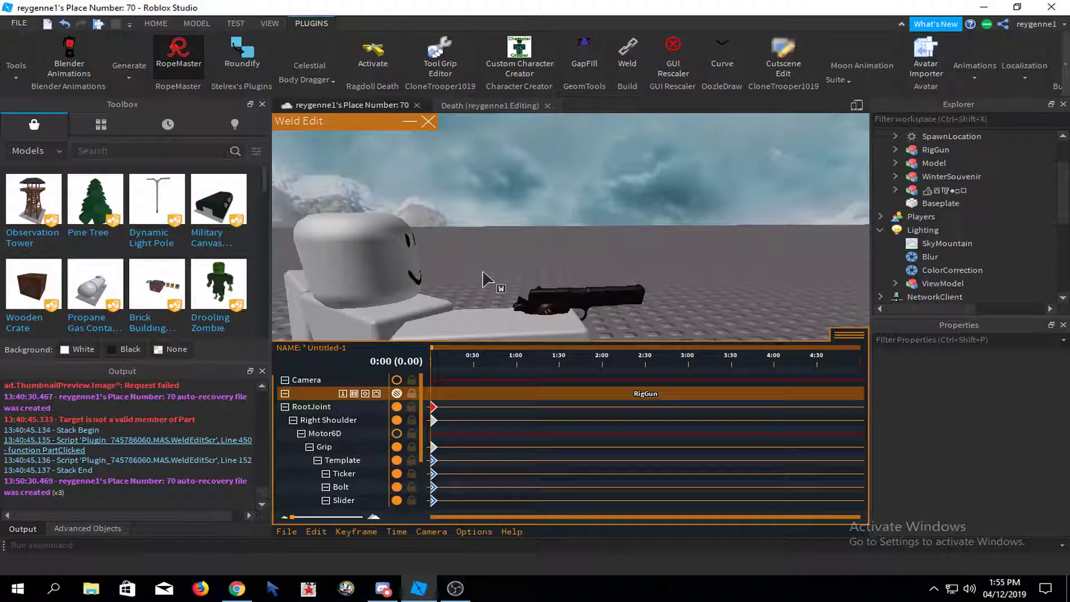
pyautogui.scroll(3, 484, 276)
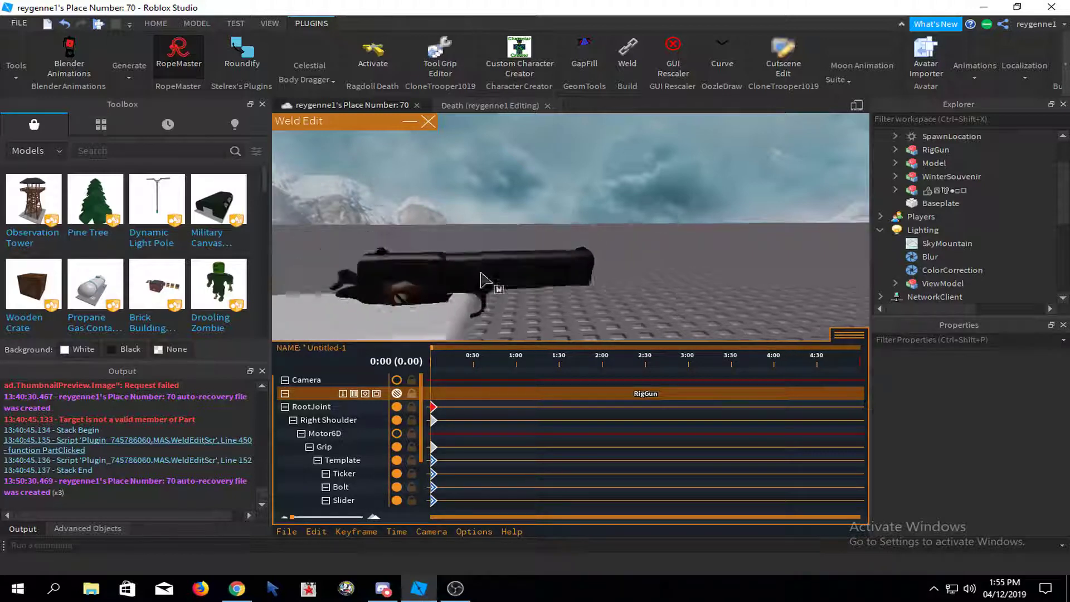
pyautogui.moveTo(485, 279); pyautogui.dragTo(572, 336, button='right')
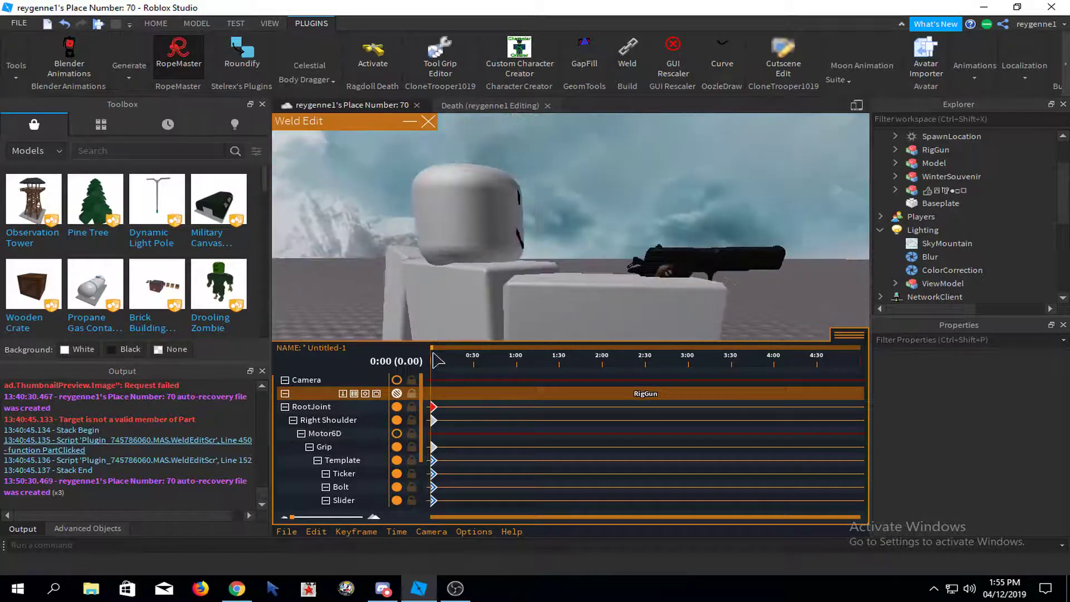
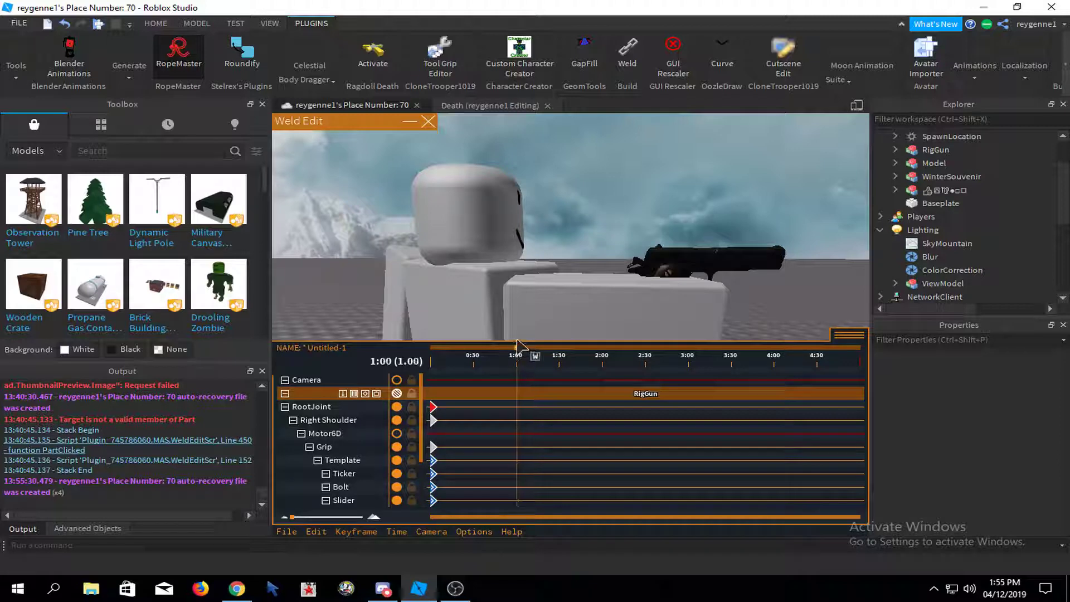
# - Nudge the right arm slightly downward at 1:00 to add a Right Shoulder keyframe, and preview the motion
pyautogui.moveTo(593, 267); pyautogui.dragTo(557, 291, button='right')
pyautogui.click(595, 273)
pyautogui.scroll(-2, 636, 237)
pyautogui.press('r')
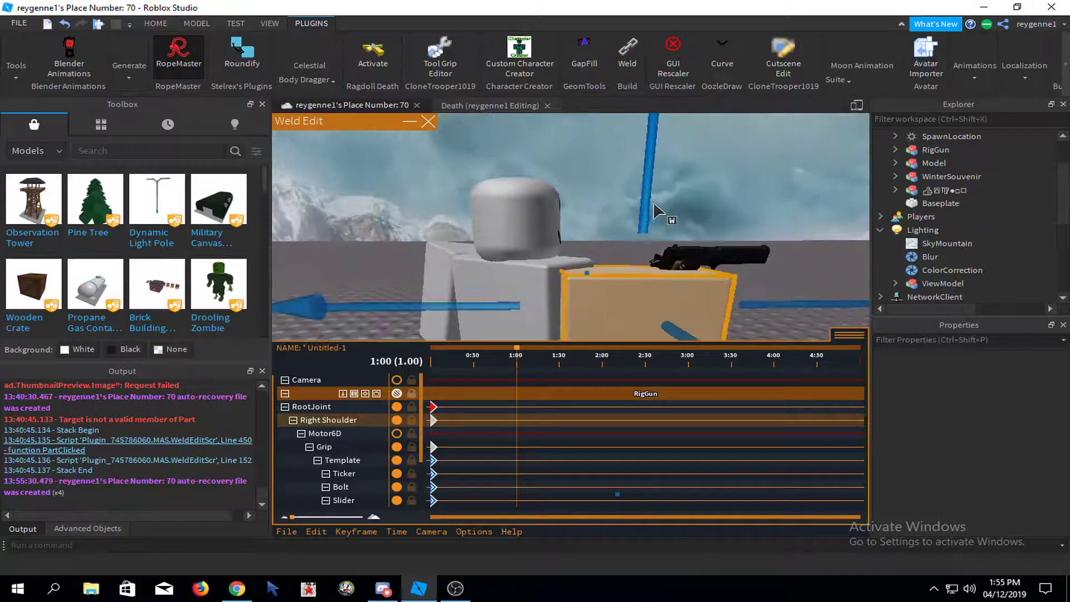
pyautogui.moveTo(653, 203); pyautogui.dragTo(656, 214)
pyautogui.click(716, 232)
pyautogui.moveTo(716, 232); pyautogui.dragTo(691, 243, button='right')
pyautogui.scroll(2, 716, 232)
pyautogui.press('space')
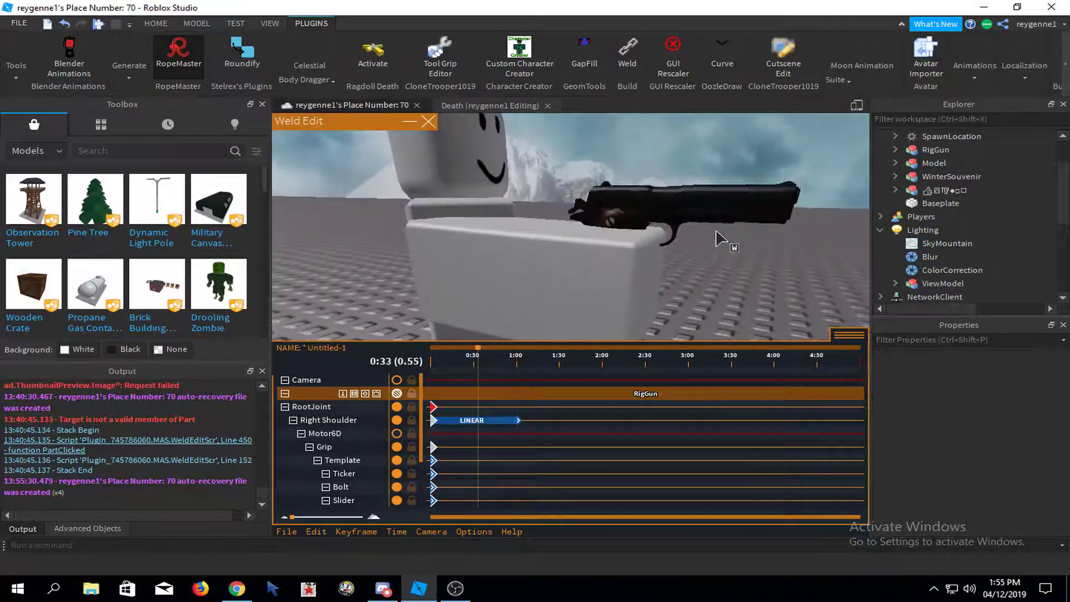
# - Set the later Right Shoulder keyframe's easing to Quad with direction Out and move that keyframe to 0:30
pyautogui.click(513, 369)
pyautogui.moveTo(505, 387); pyautogui.dragTo(562, 468)
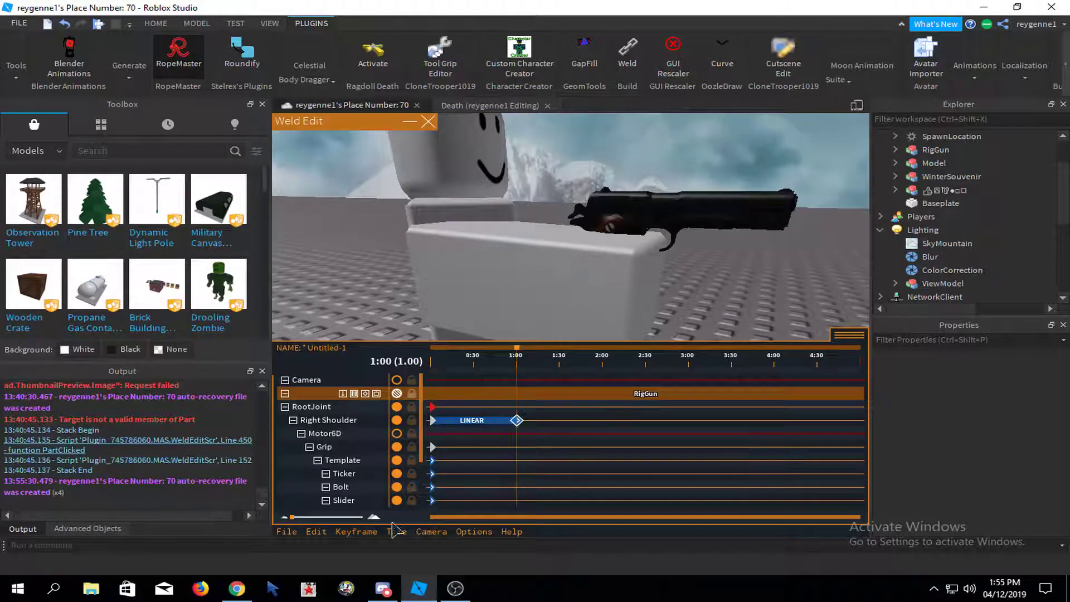
pyautogui.click(356, 531)
pyautogui.click(392, 484)
pyautogui.click(535, 255)
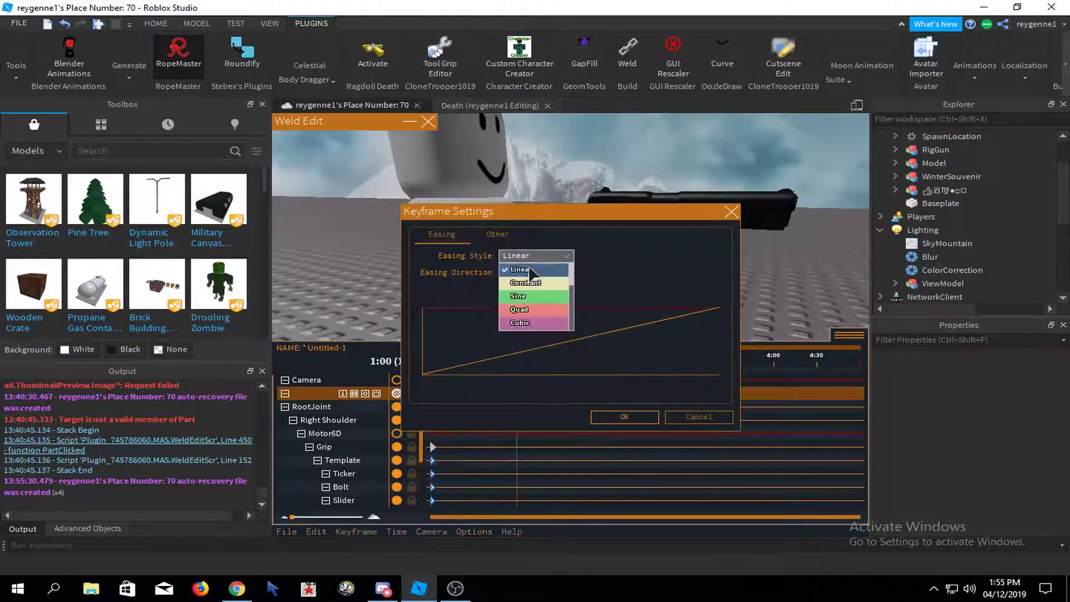
pyautogui.click(525, 306)
pyautogui.click(534, 273)
pyautogui.click(524, 295)
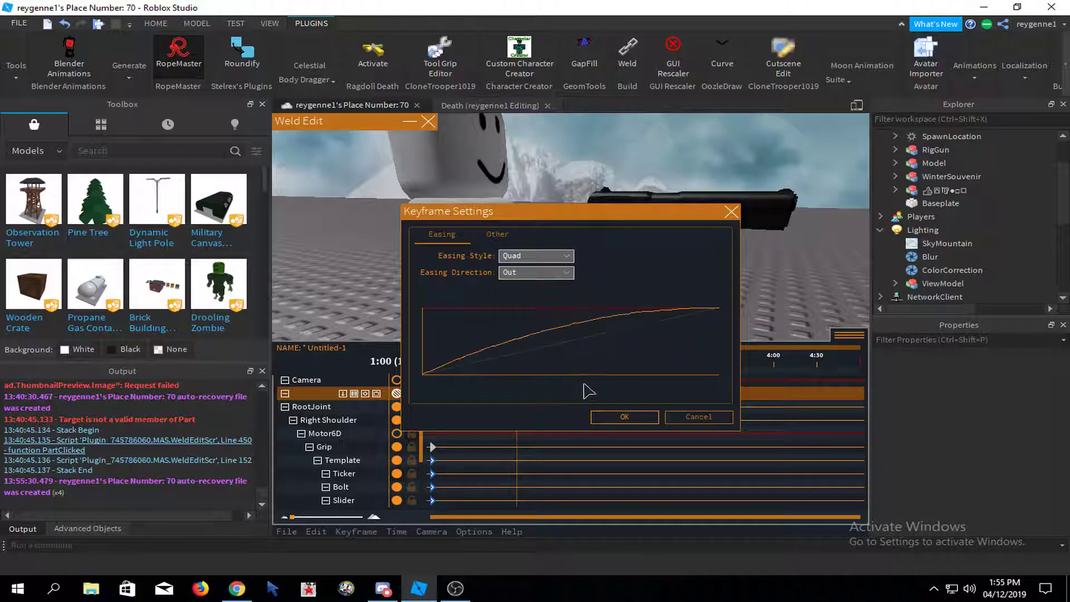
pyautogui.click(623, 417)
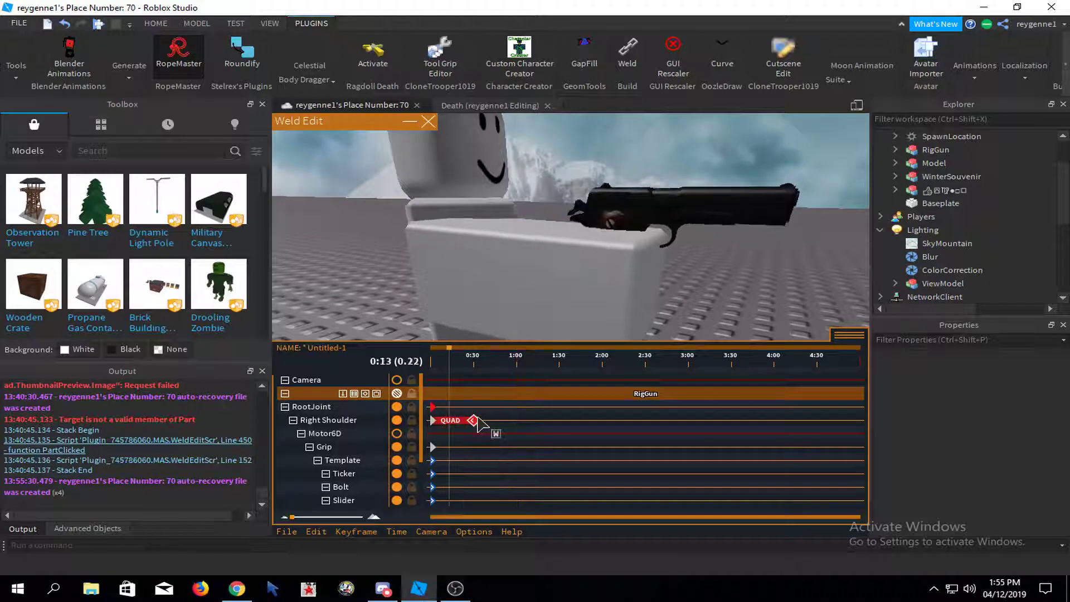
# - Paste the copied aiming pose keyframes at 1:00 as the end pose and play the animation to check the arm's motion
pyautogui.moveTo(511, 329); pyautogui.dragTo(561, 229, button='right')
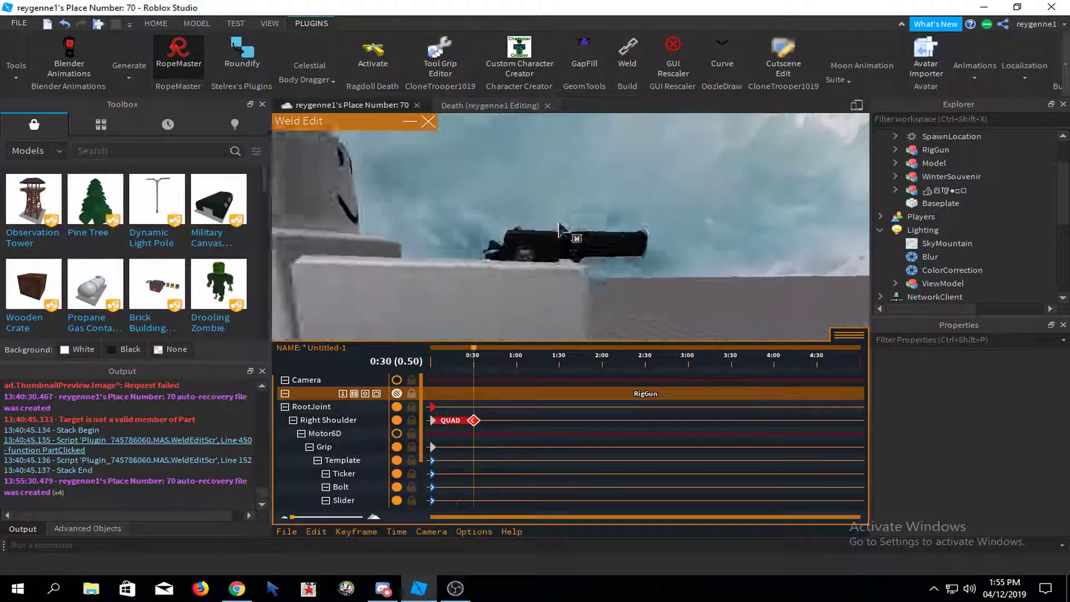
pyautogui.click(504, 304)
pyautogui.press('space')
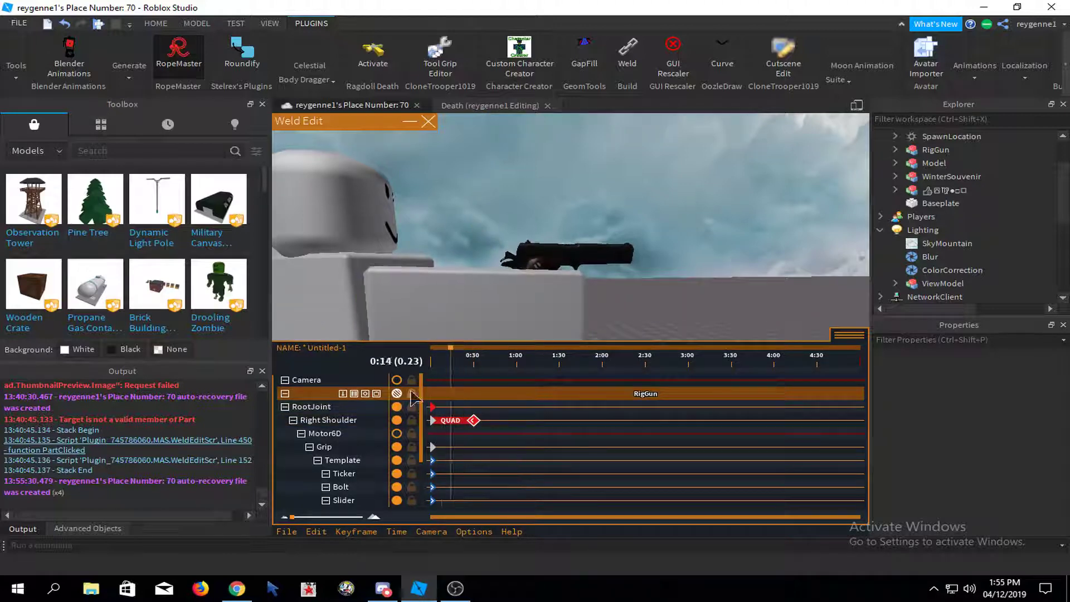
pyautogui.scroll(-3, 432, 386)
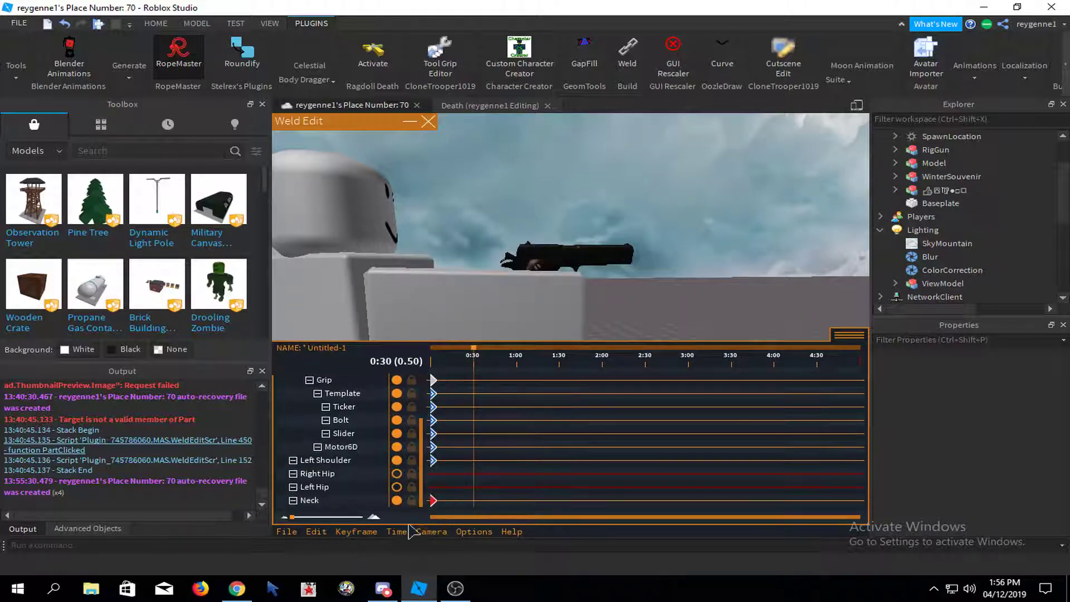
pyautogui.click(315, 531)
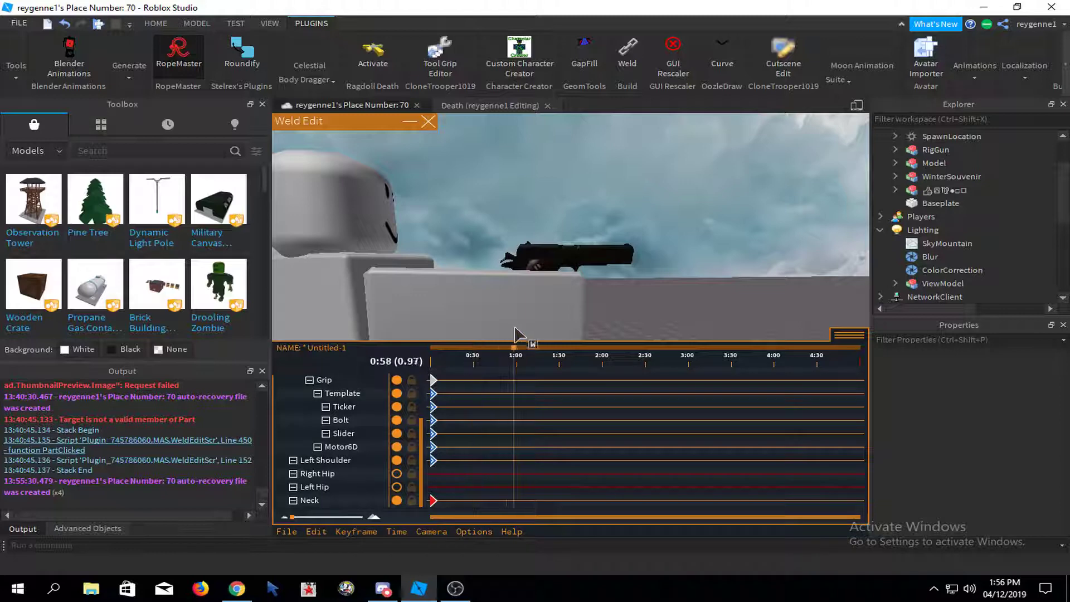
pyautogui.click(315, 532)
pyautogui.click(343, 453)
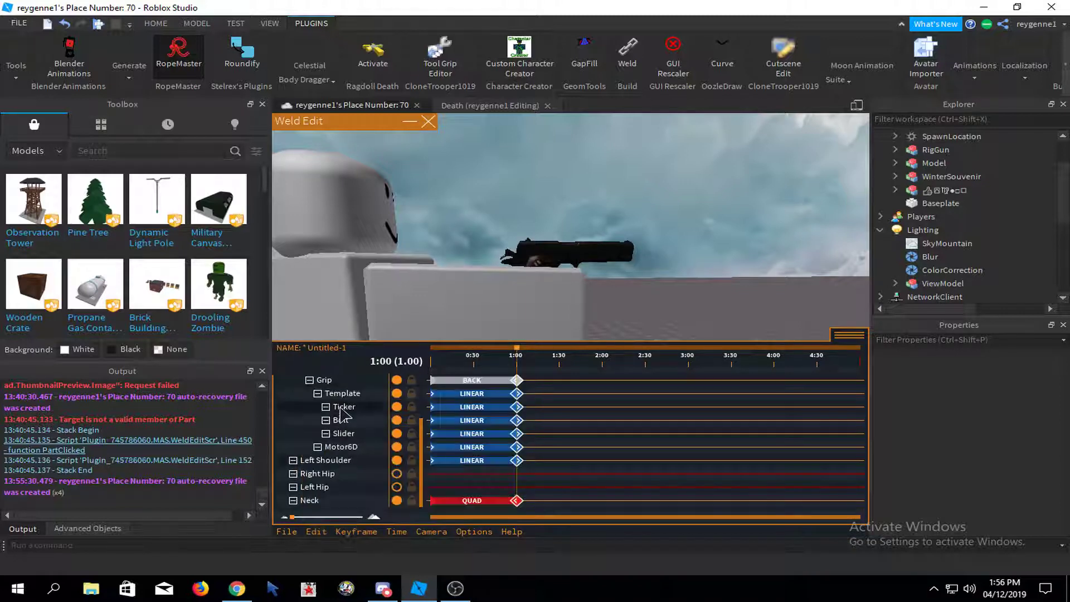
pyautogui.press('space')
pyautogui.click(483, 349)
pyautogui.moveTo(569, 275); pyautogui.dragTo(551, 286, button='right')
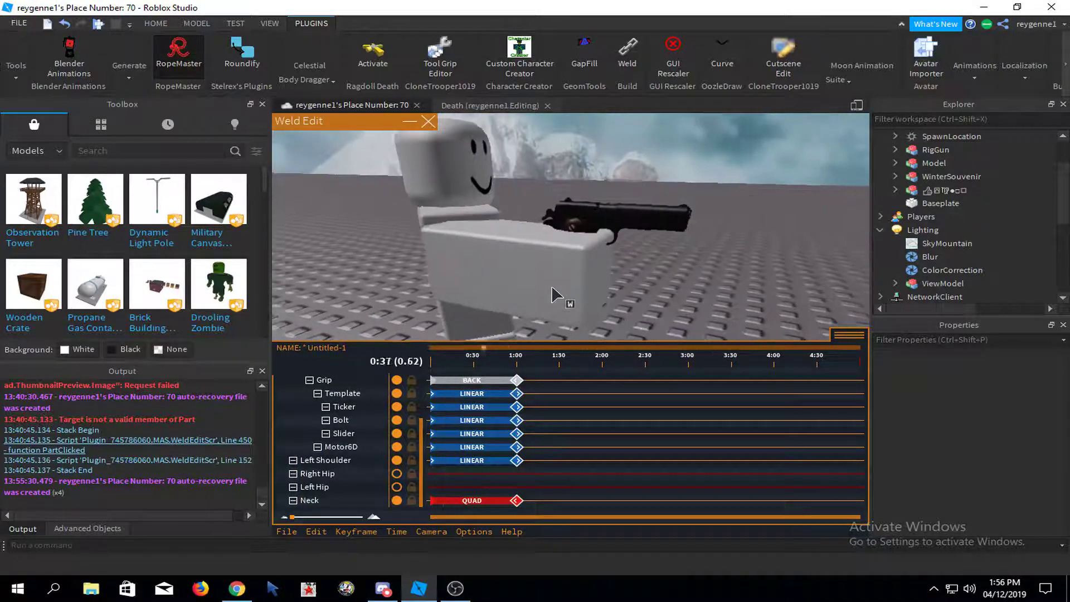
pyautogui.press('space')
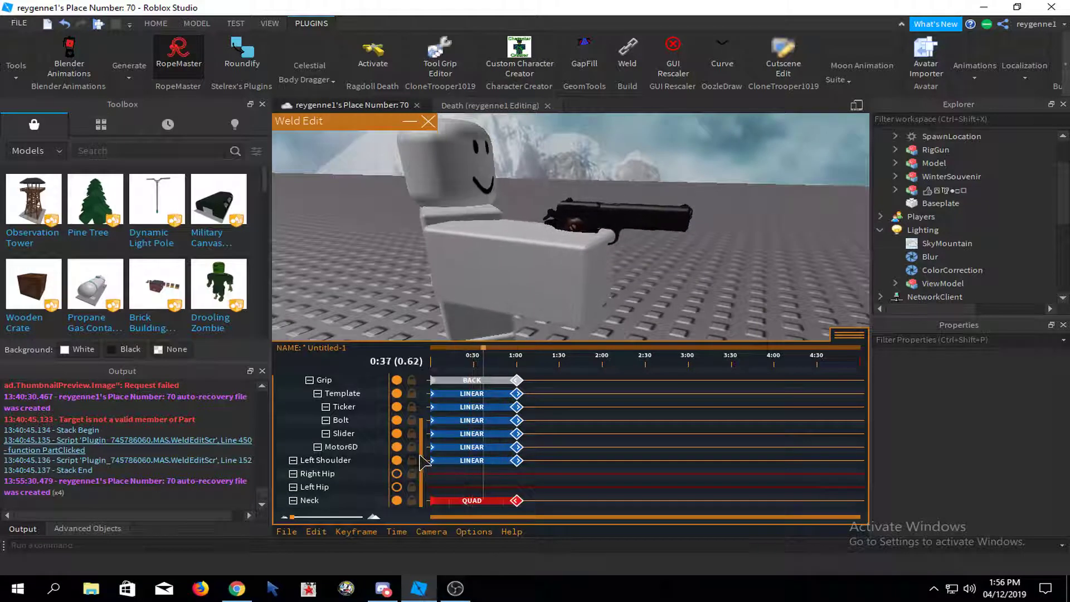
# - Set the easing style of the Right Shoulder keyframe at 1:00 to Quad and adjust its easing direction
pyautogui.scroll(5, 432, 466)
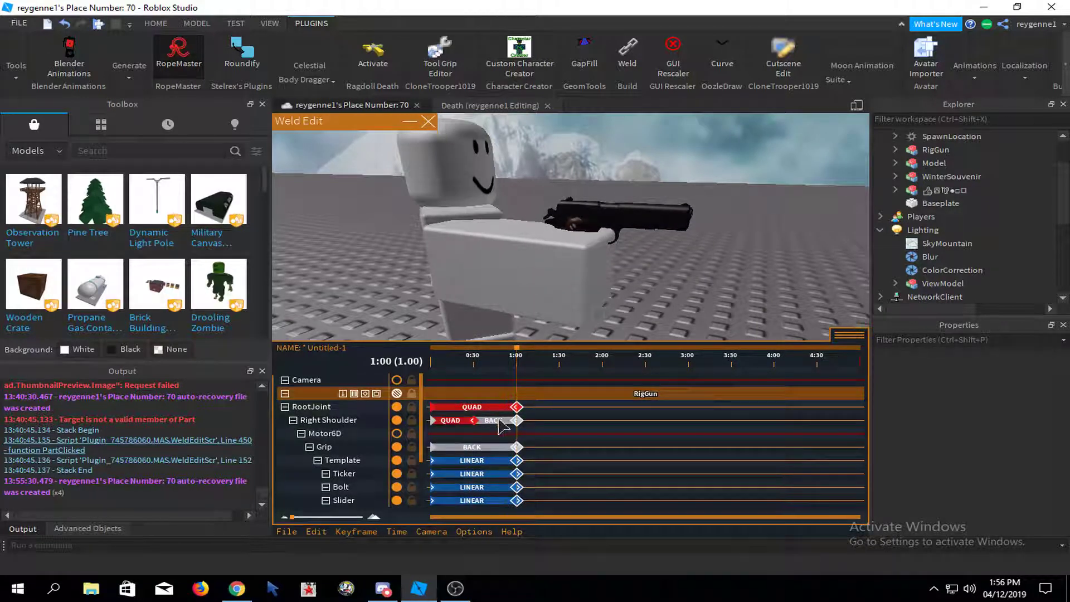
pyautogui.click(356, 532)
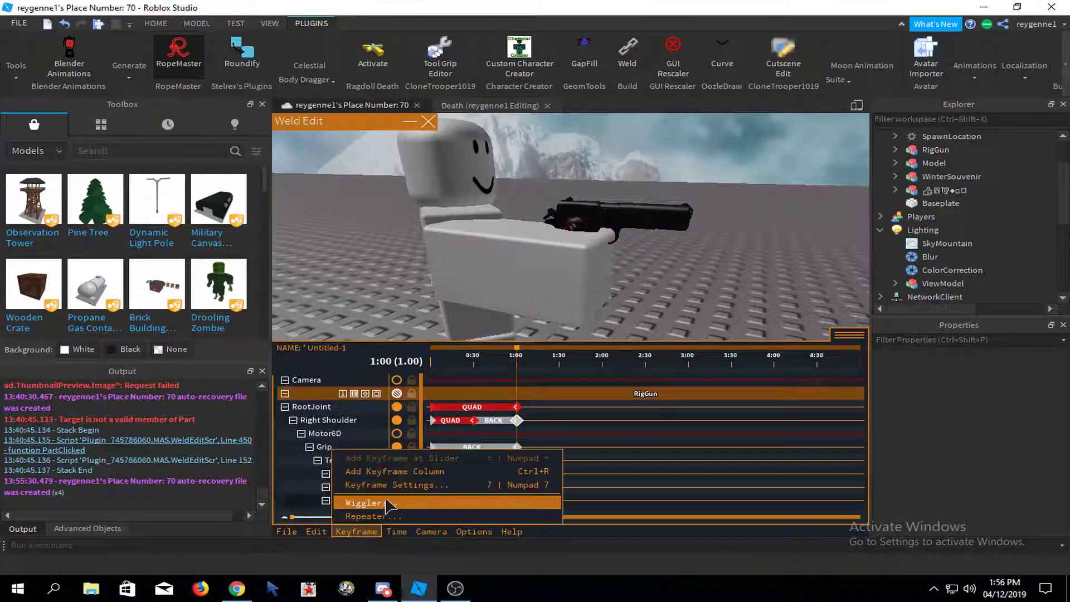
pyautogui.click(391, 485)
pyautogui.click(532, 256)
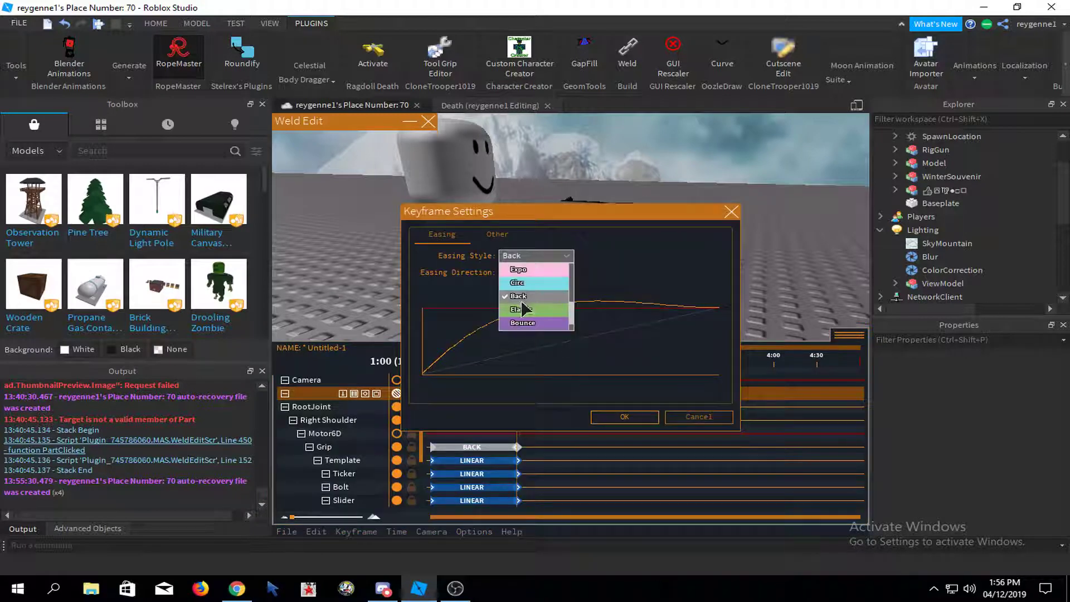
pyautogui.scroll(3, 524, 302)
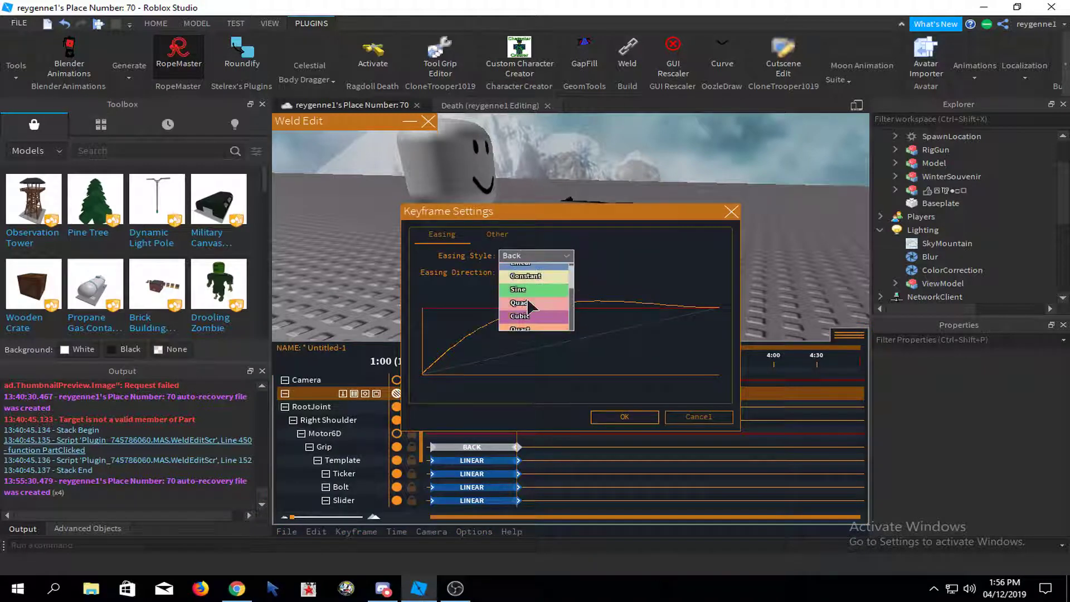
pyautogui.click(521, 302)
pyautogui.click(535, 272)
pyautogui.click(515, 303)
pyautogui.click(605, 417)
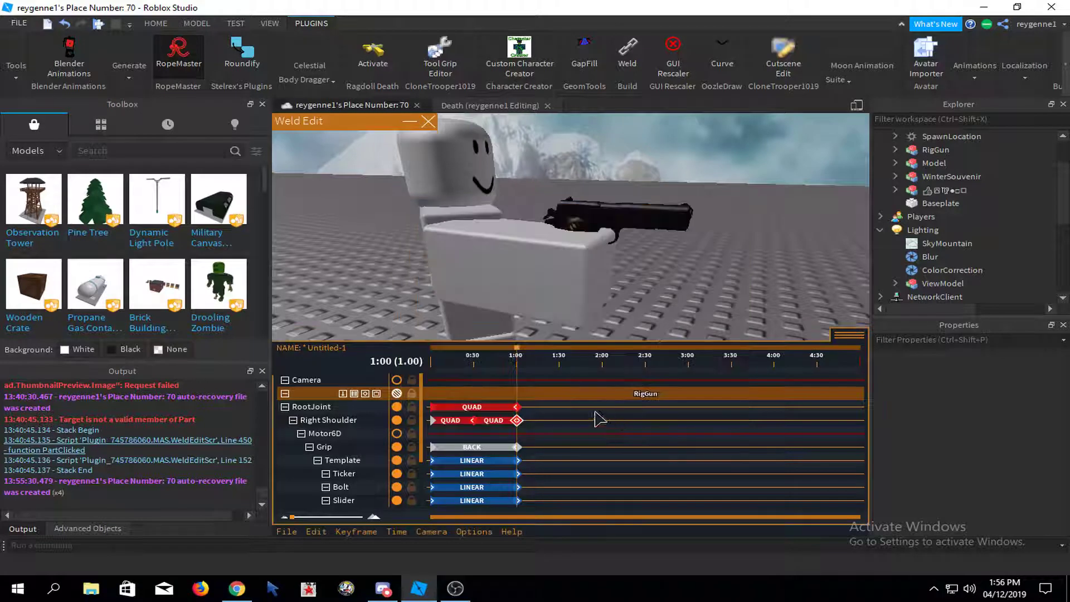
# - Check the keyframe settings of the Right Shoulder keyframe at 0:30 and accept them
pyautogui.click(473, 420)
pyautogui.click(356, 531)
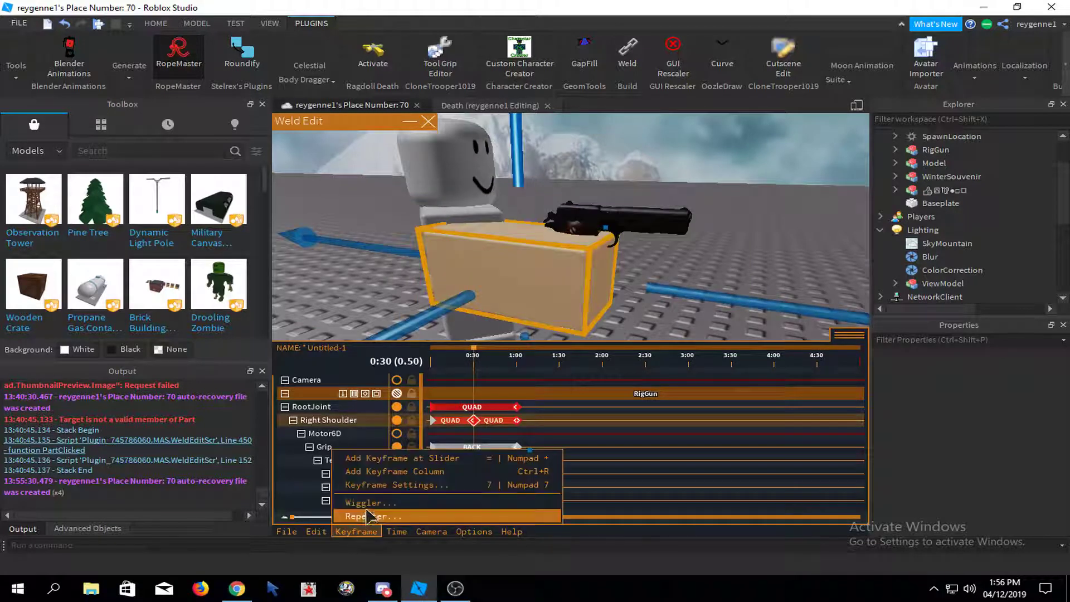
pyautogui.click(368, 492)
pyautogui.click(597, 419)
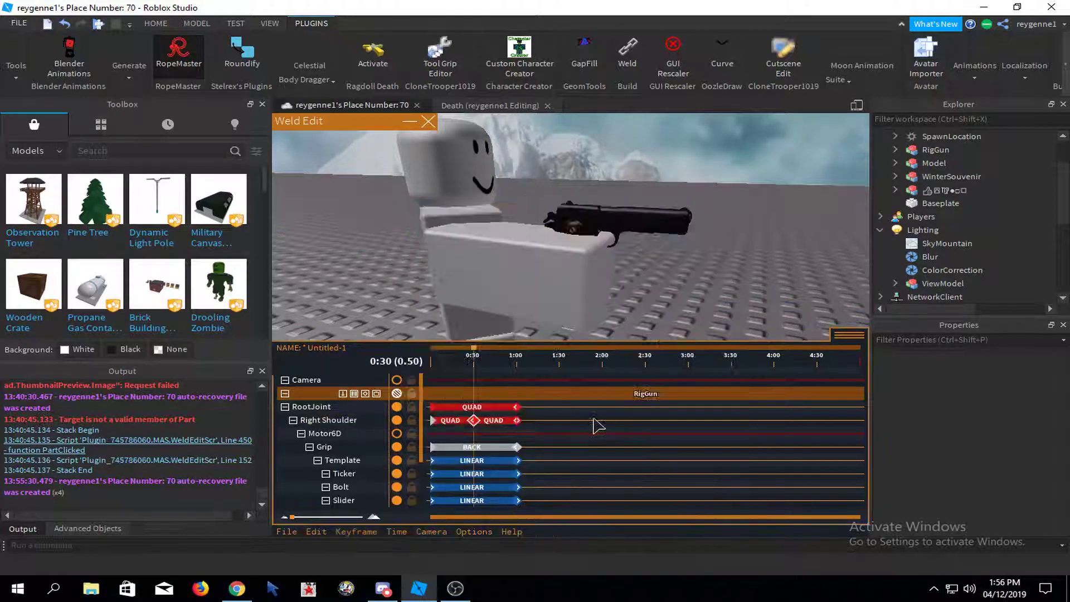
# - Change the easing direction of the Right Shoulder keyframe at 1:00 to Out
pyautogui.click(476, 422)
pyautogui.click(516, 421)
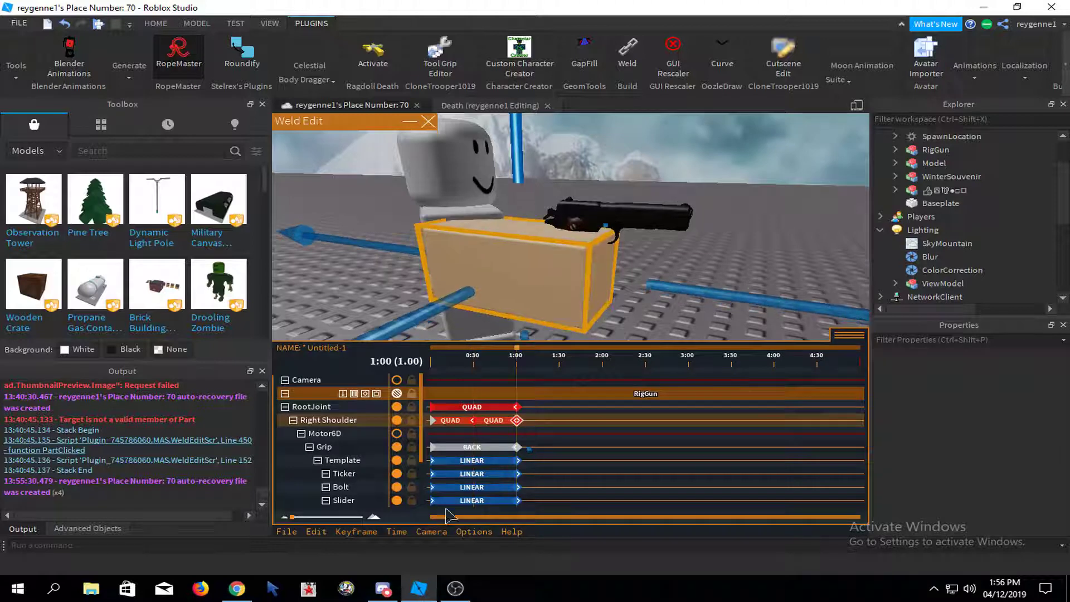
pyautogui.click(370, 532)
pyautogui.click(519, 483)
pyautogui.click(535, 273)
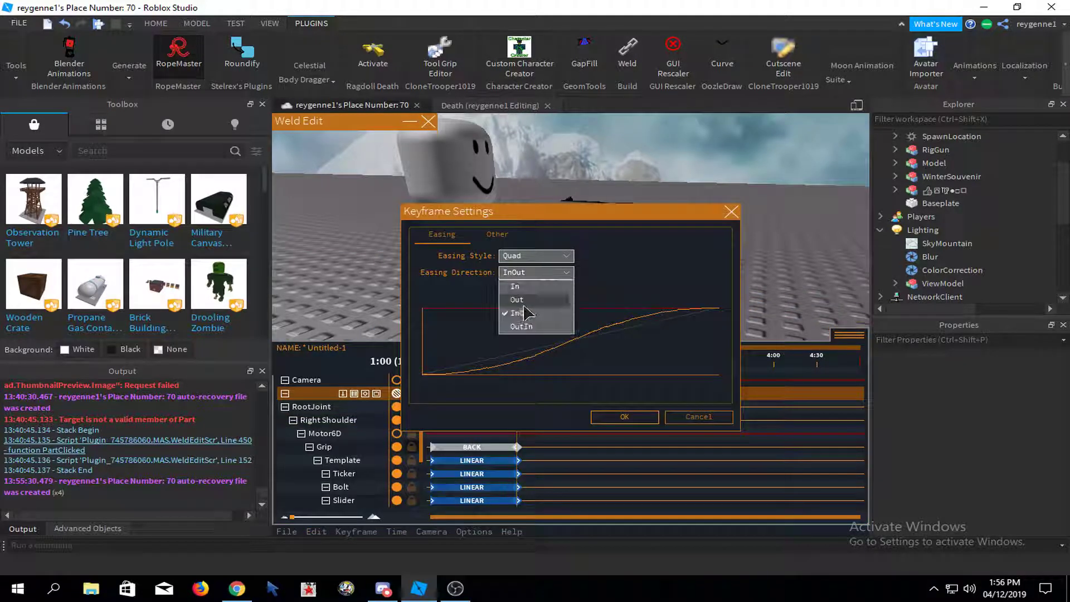
pyautogui.click(524, 306)
pyautogui.click(624, 417)
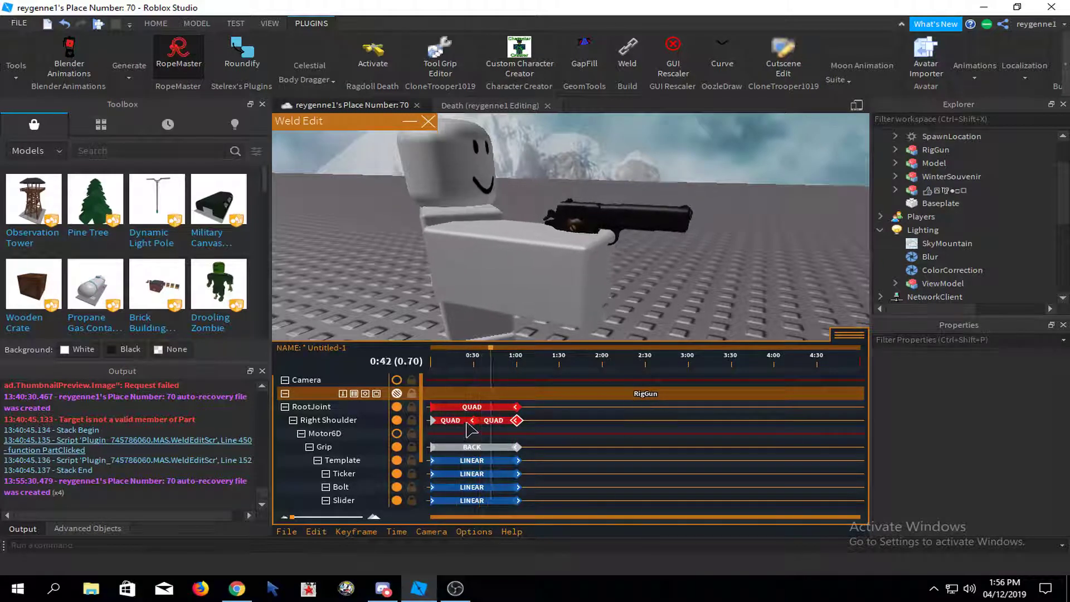
# - Set the easing direction of both Right Shoulder keyframes at 0:30 and 1:00 to InOut and watch the arm's motion from another angle
pyautogui.click(371, 530)
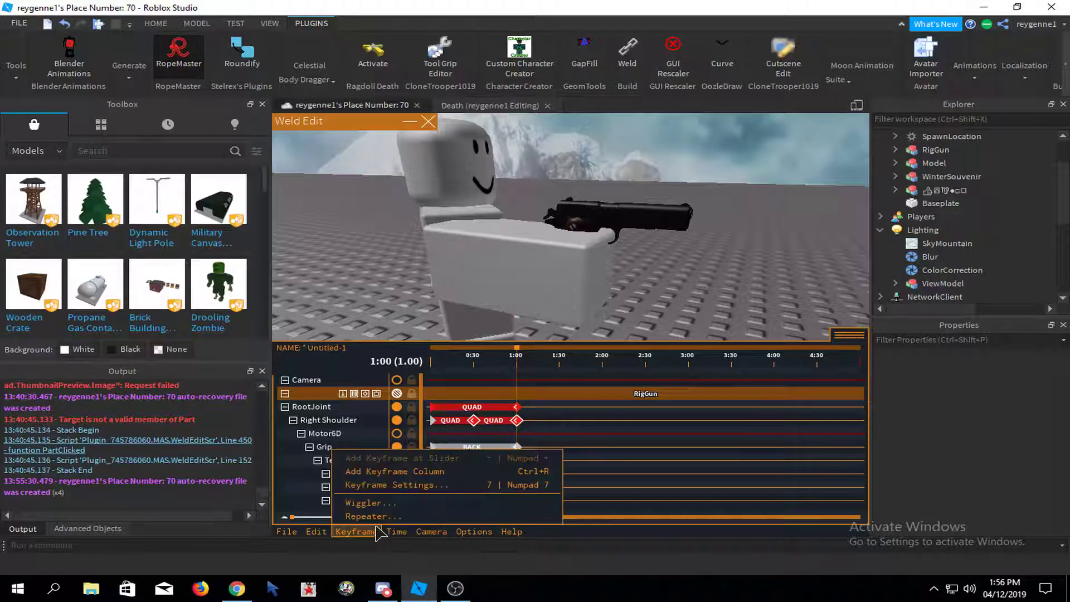
pyautogui.click(401, 486)
pyautogui.click(535, 272)
pyautogui.click(519, 322)
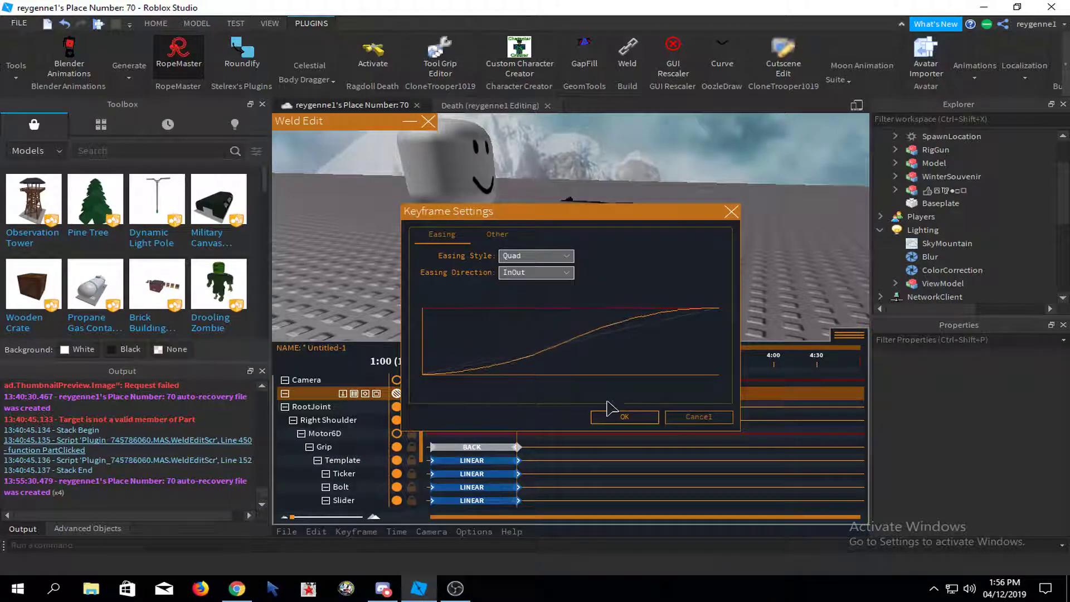
pyautogui.click(624, 416)
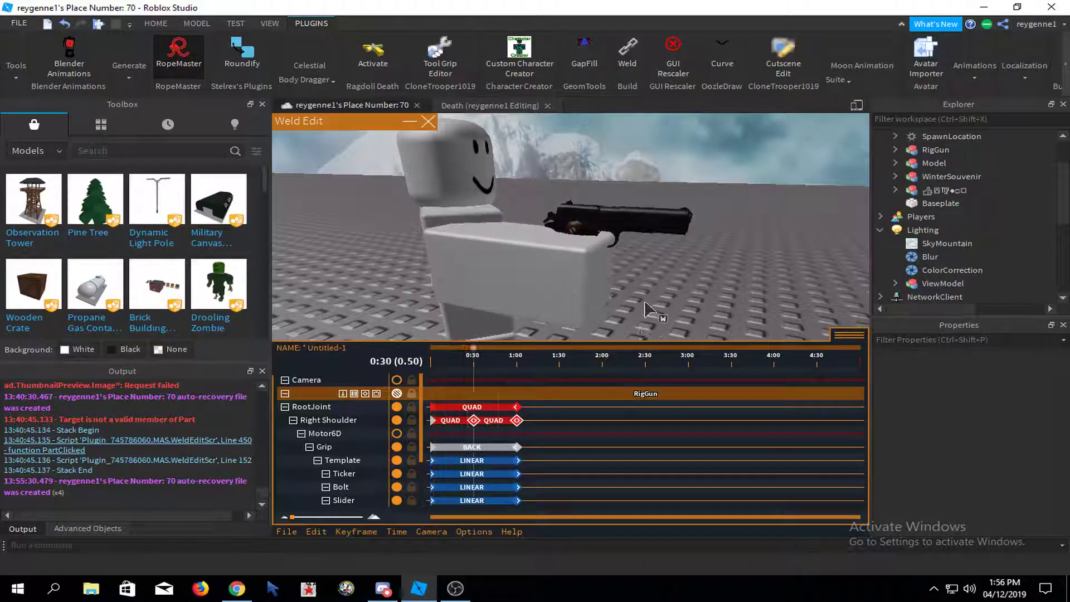
pyautogui.moveTo(644, 305)
pyautogui.mouseDown(button='right')
pyautogui.moveTo(659, 301)
pyautogui.moveTo(659, 312)
pyautogui.mouseUp(button='right')
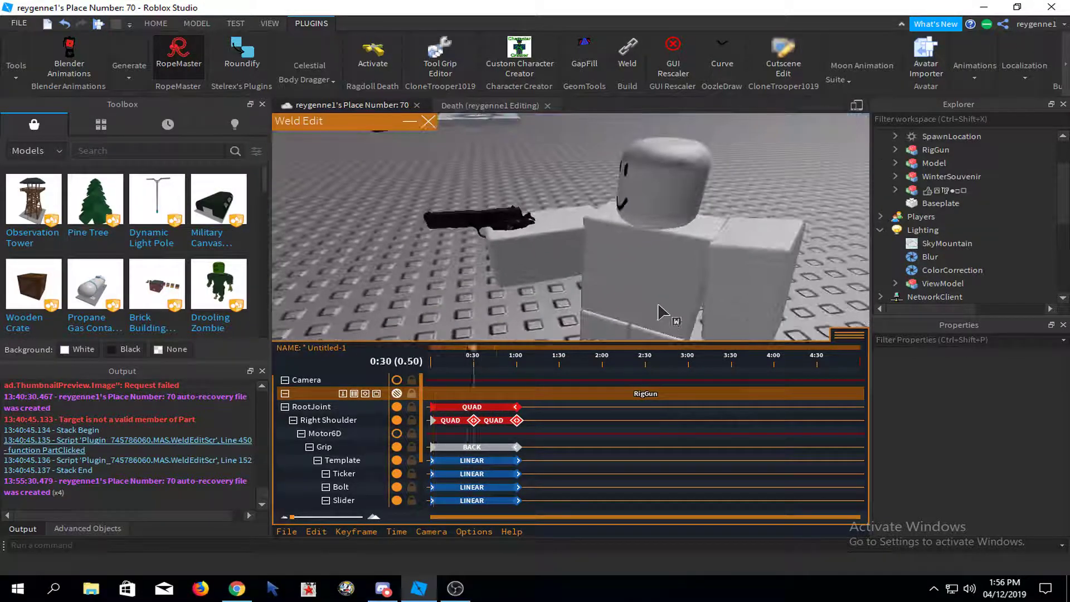
# - Add a Neck keyframe at 0:30 for the head and play the animation
pyautogui.click(471, 422)
pyautogui.click(600, 156)
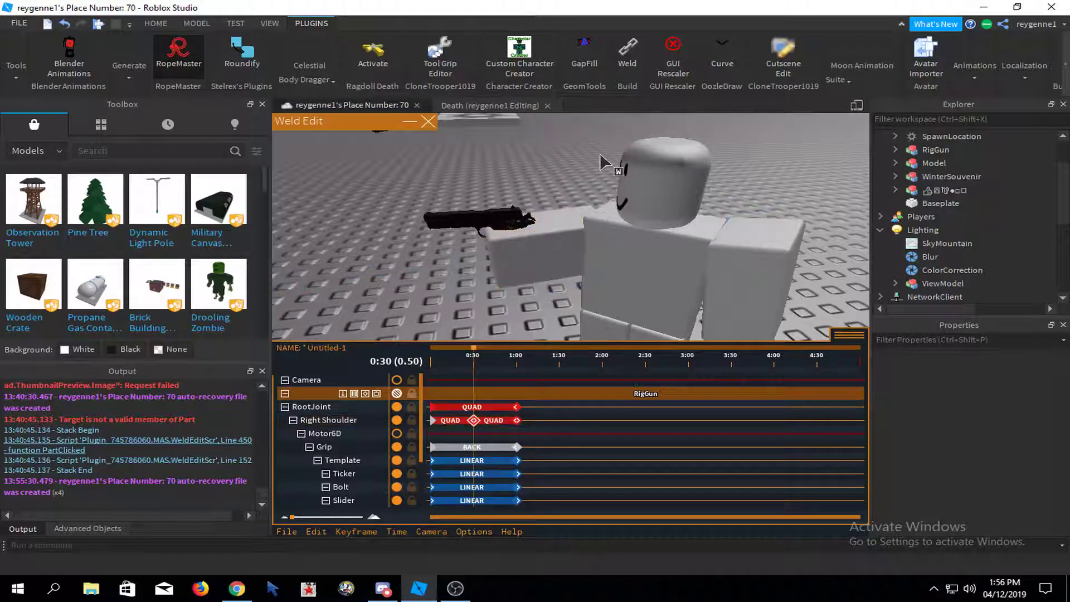
pyautogui.moveTo(600, 156); pyautogui.dragTo(660, 231, button='right')
pyautogui.click(639, 212)
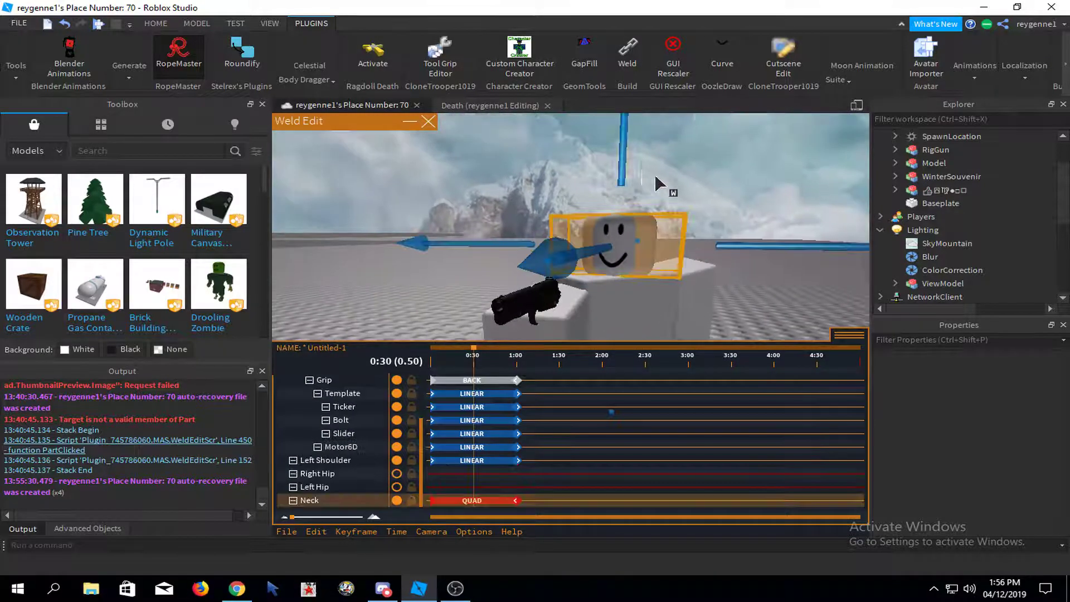
pyautogui.moveTo(656, 177); pyautogui.dragTo(607, 167, button='right')
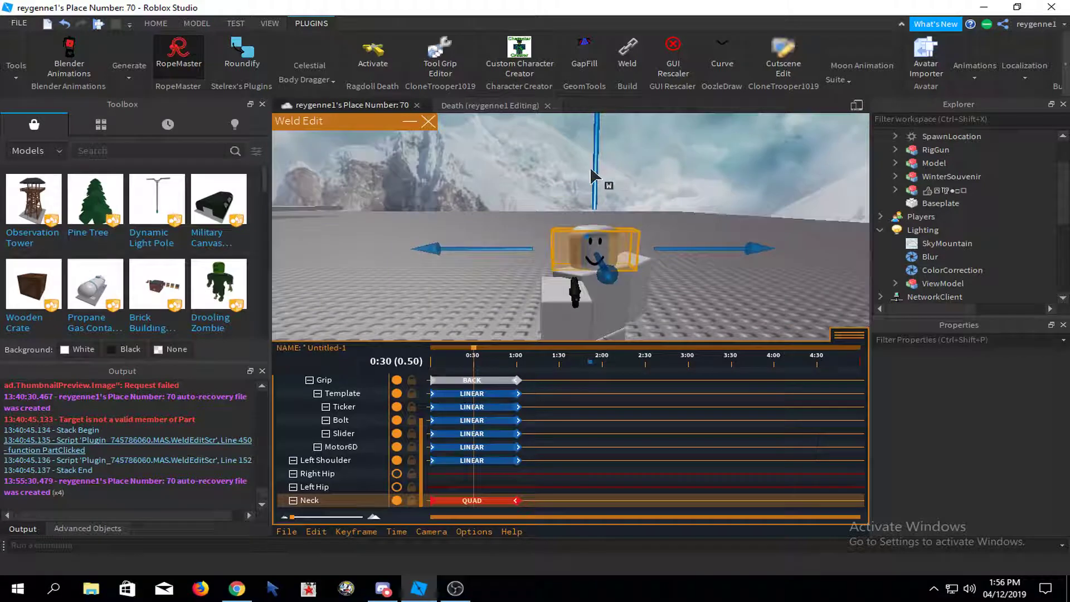
pyautogui.press('+')
pyautogui.click(647, 163)
pyautogui.press('space')
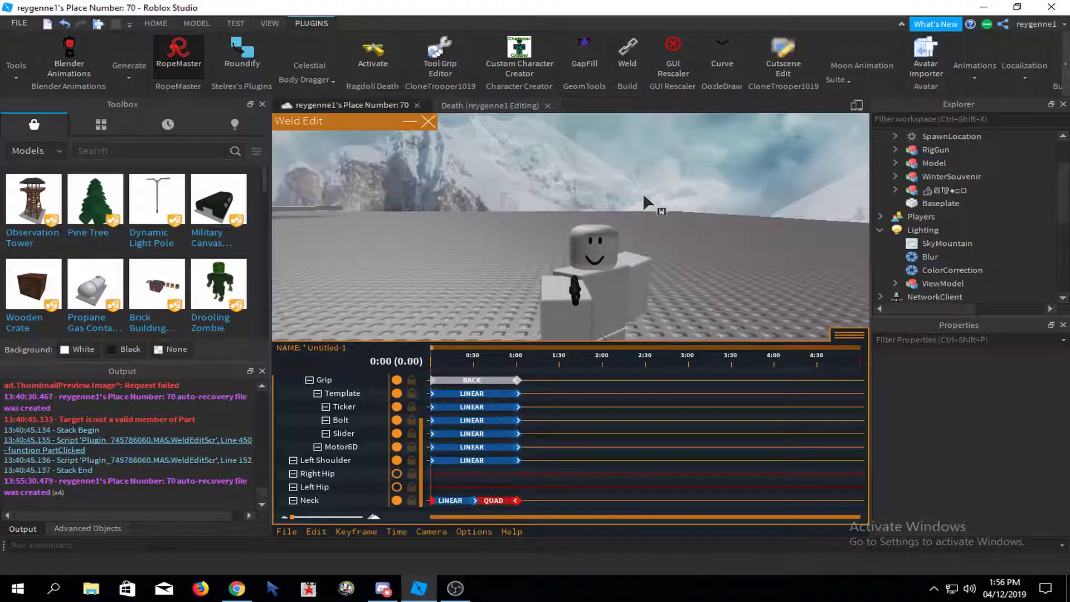
pyautogui.moveTo(643, 197); pyautogui.dragTo(635, 222, button='right')
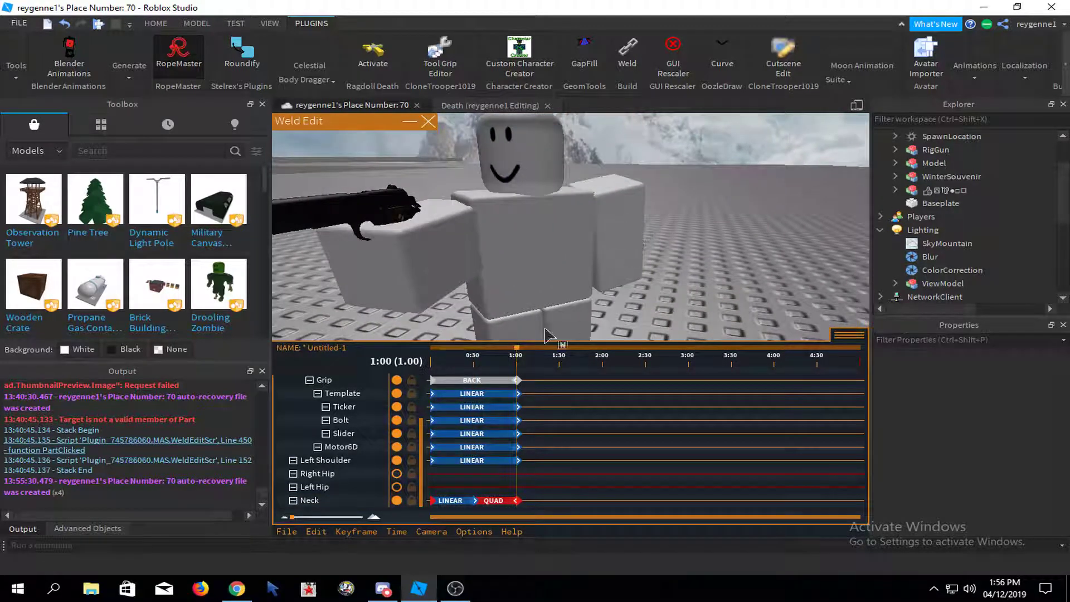
# - Adjust the left arm's pose slightly near 0:30 to key the Left Shoulder, and replay the animation
pyautogui.click(481, 355)
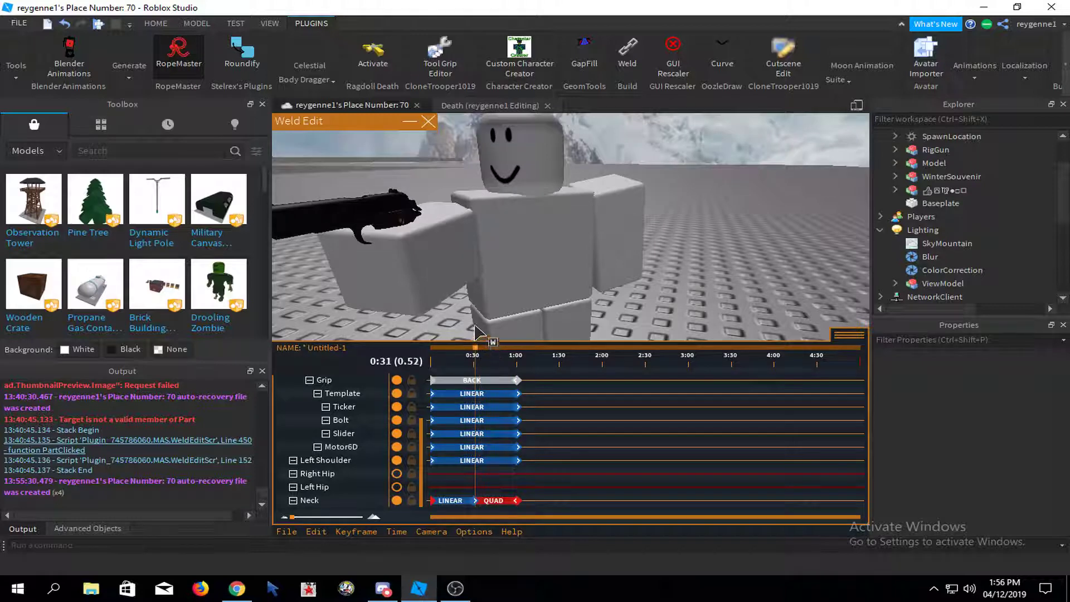
pyautogui.press('space')
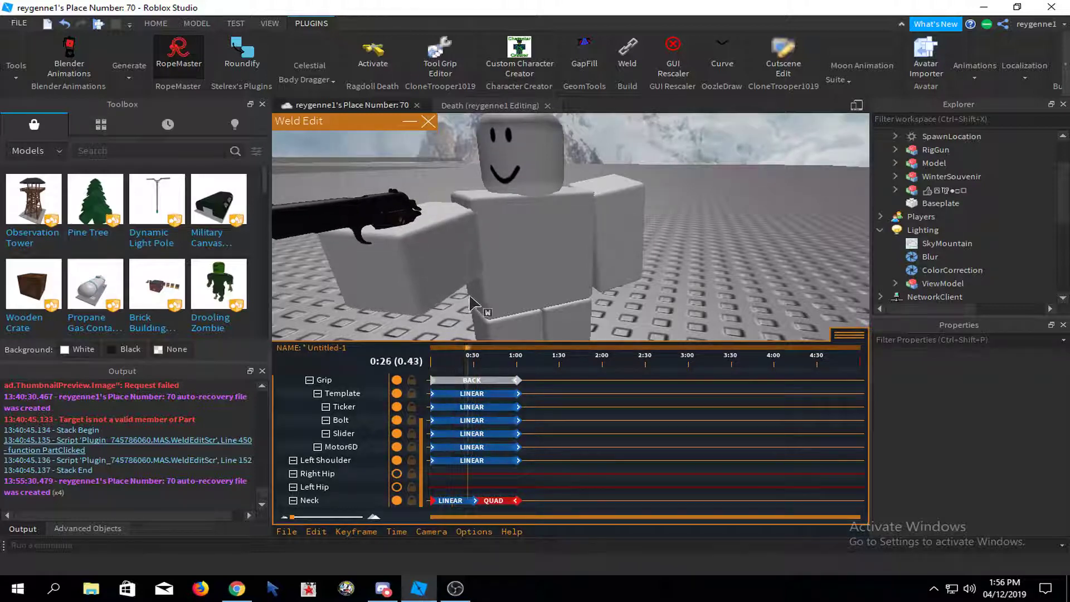
pyautogui.click(641, 238)
pyautogui.moveTo(642, 237); pyautogui.dragTo(650, 217, button='right')
pyautogui.moveTo(613, 152); pyautogui.dragTo(616, 168)
pyautogui.click(651, 153)
pyautogui.press('space')
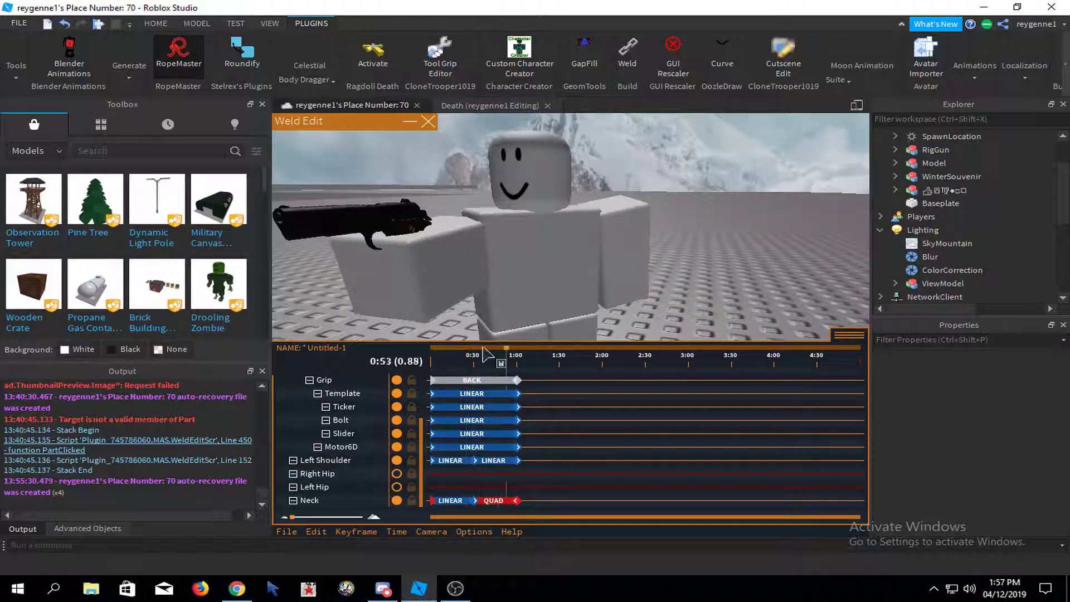
# - Set the middle keyframes of Left Shoulder and Neck at 0:30 to Quad easing with direction InOut
pyautogui.scroll(1, 421, 440)
pyautogui.moveTo(419, 434)
pyautogui.mouseDown()
pyautogui.moveTo(425, 402)
pyautogui.moveTo(422, 438)
pyautogui.mouseUp()
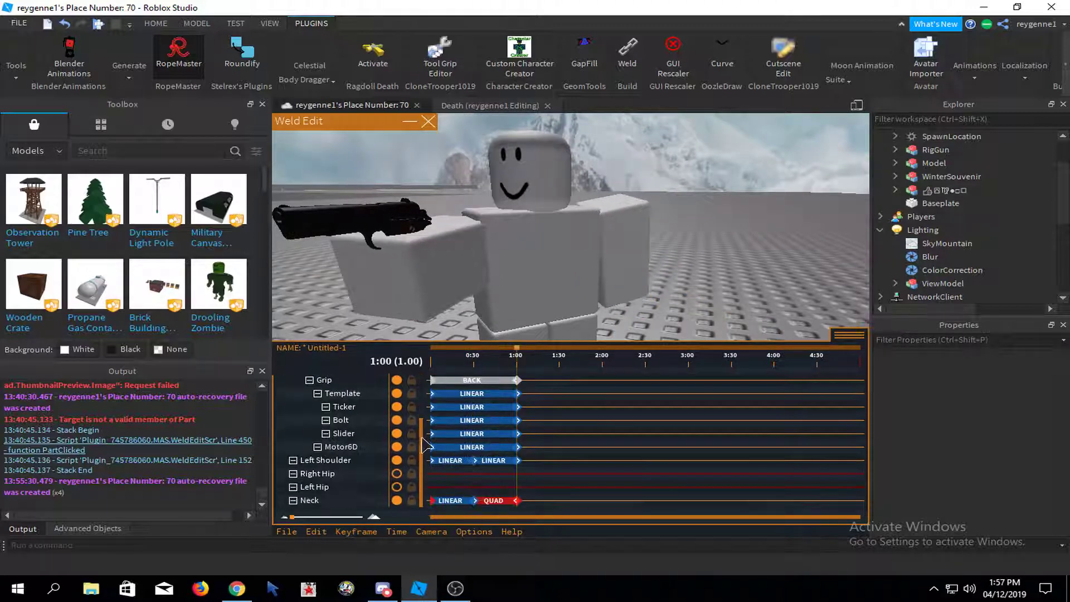
pyautogui.click(357, 531)
pyautogui.click(509, 485)
pyautogui.click(535, 256)
pyautogui.click(533, 291)
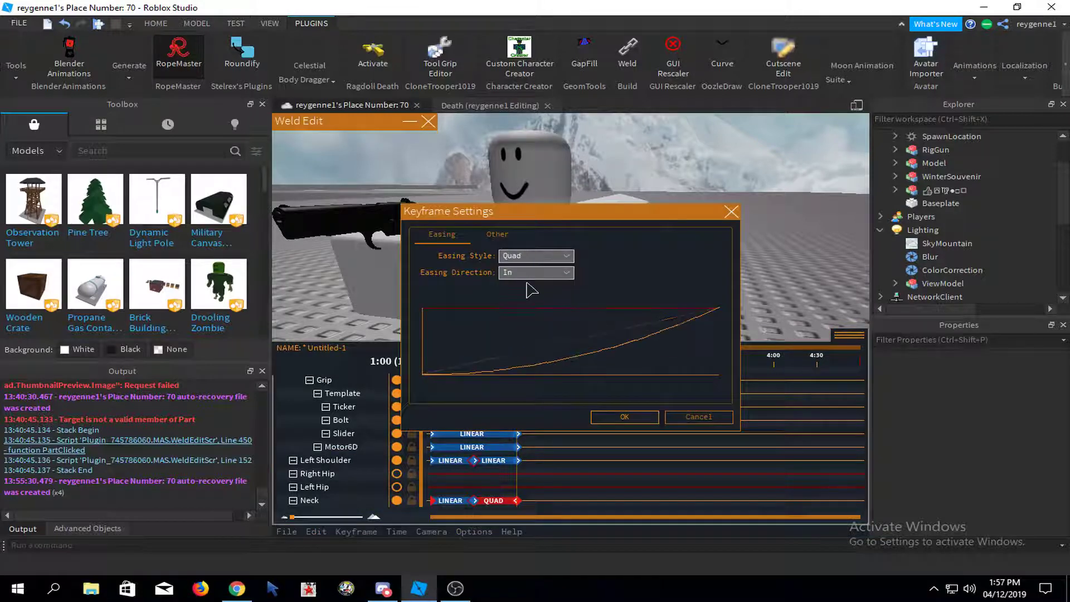
pyautogui.click(535, 273)
pyautogui.click(535, 316)
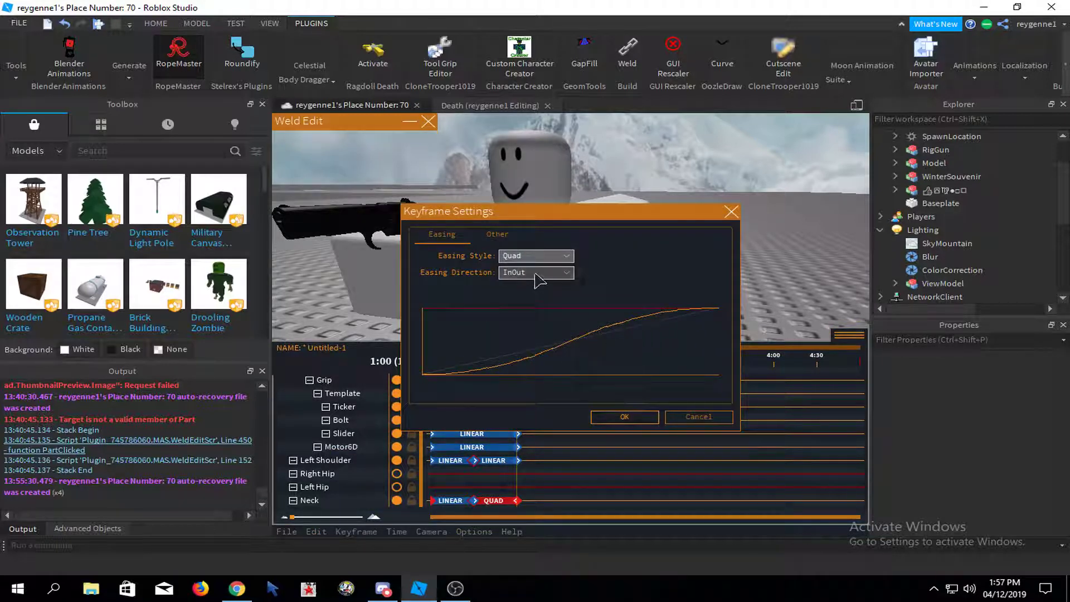
pyautogui.click(625, 417)
# - Play the looping animation and examine the idle motion of the arms, pistol and head from several angles
pyautogui.rightClick(684, 290)
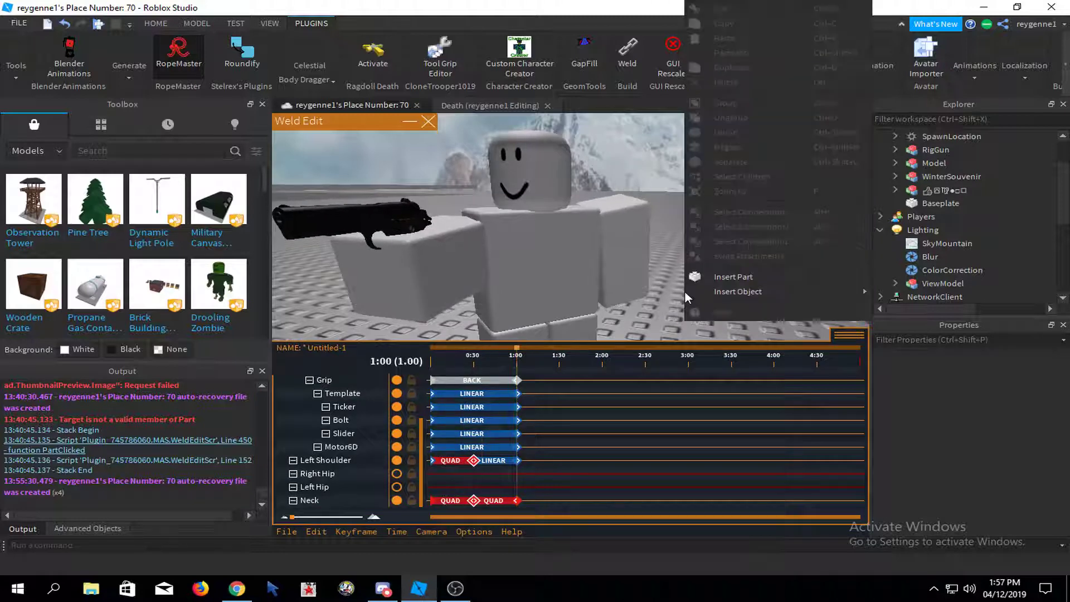
pyautogui.click(630, 275)
pyautogui.press('space')
pyautogui.moveTo(629, 275); pyautogui.dragTo(601, 259, button='right')
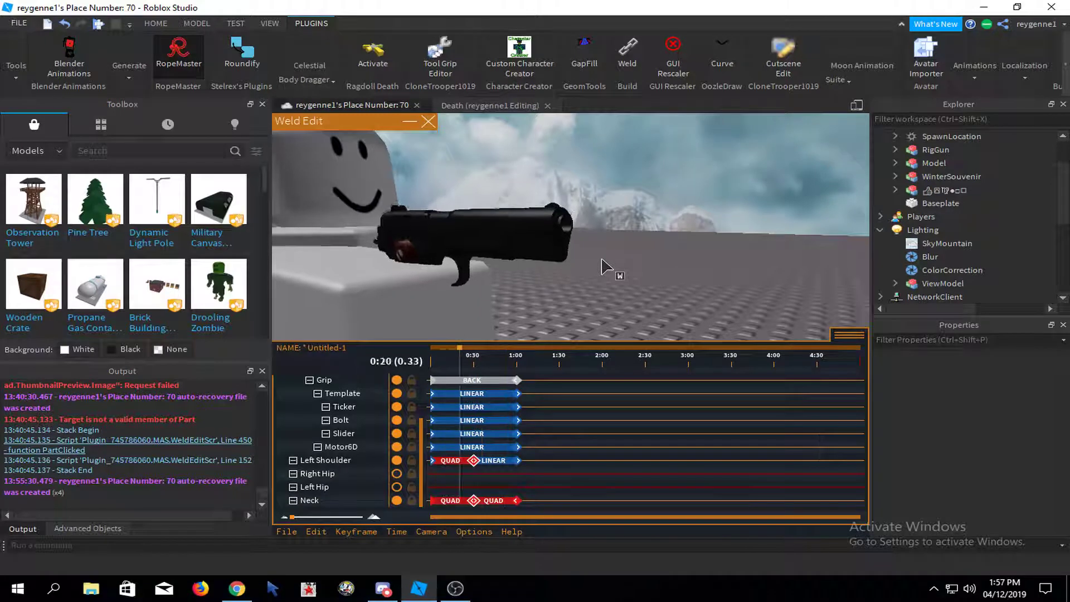
pyautogui.moveTo(602, 268); pyautogui.dragTo(603, 259, button='right')
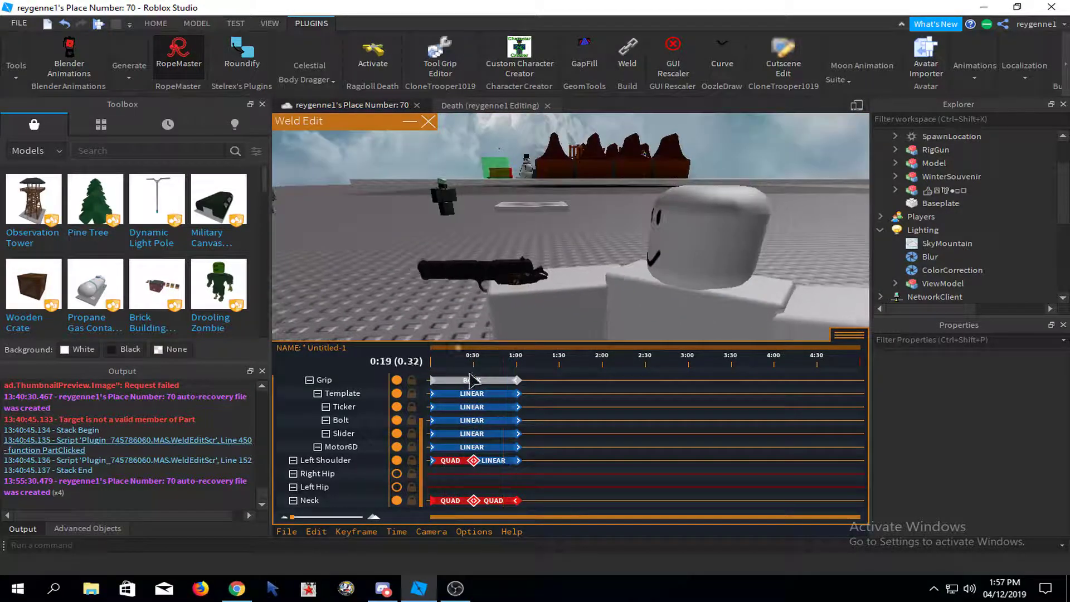
# - Rename the animation as Idle, save and close it, and start a new animation on RigGun
pyautogui.click(357, 532)
pyautogui.click(316, 531)
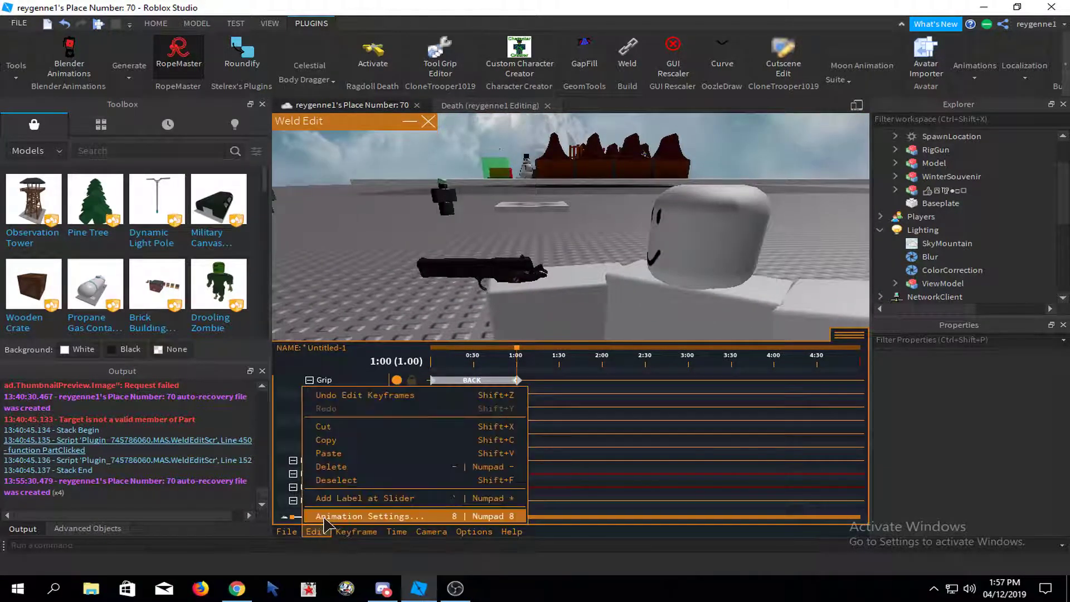
pyautogui.click(335, 524)
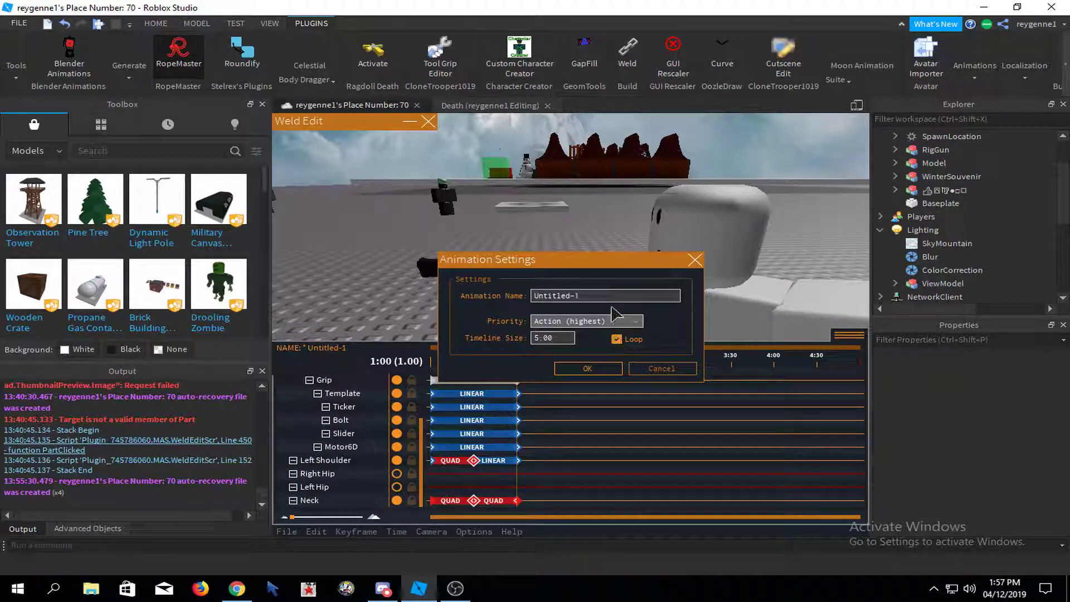
pyautogui.write('Idle')
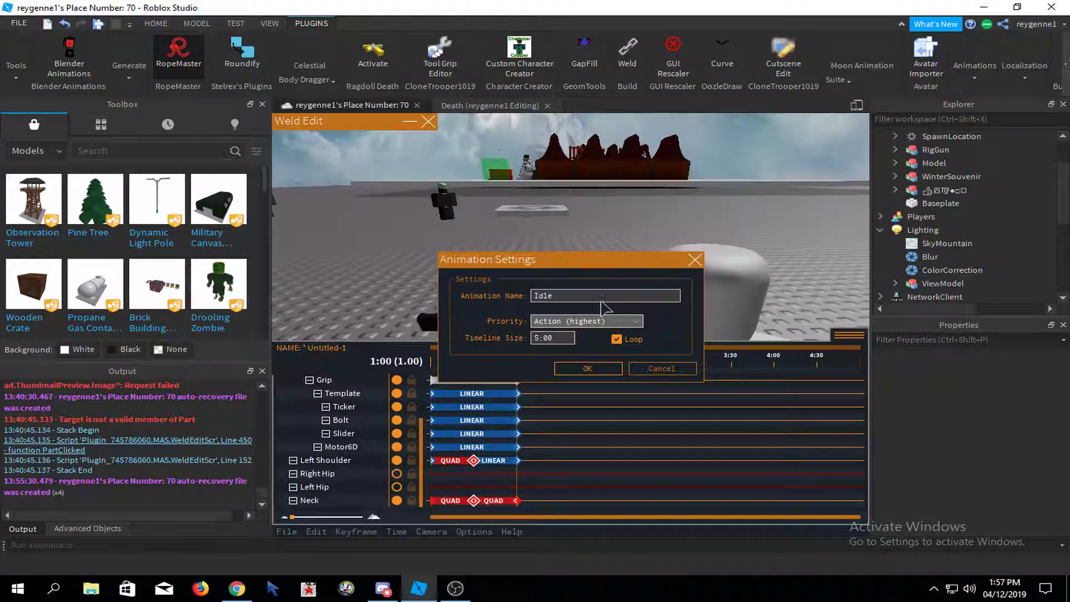
pyautogui.click(580, 370)
pyautogui.click(287, 531)
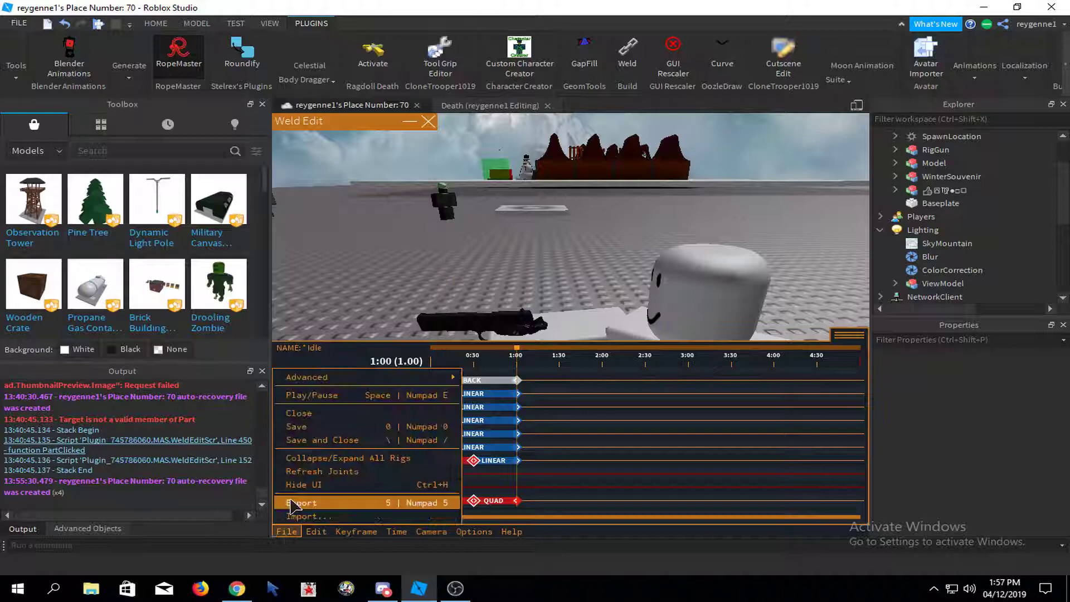
pyautogui.click(306, 437)
pyautogui.click(573, 361)
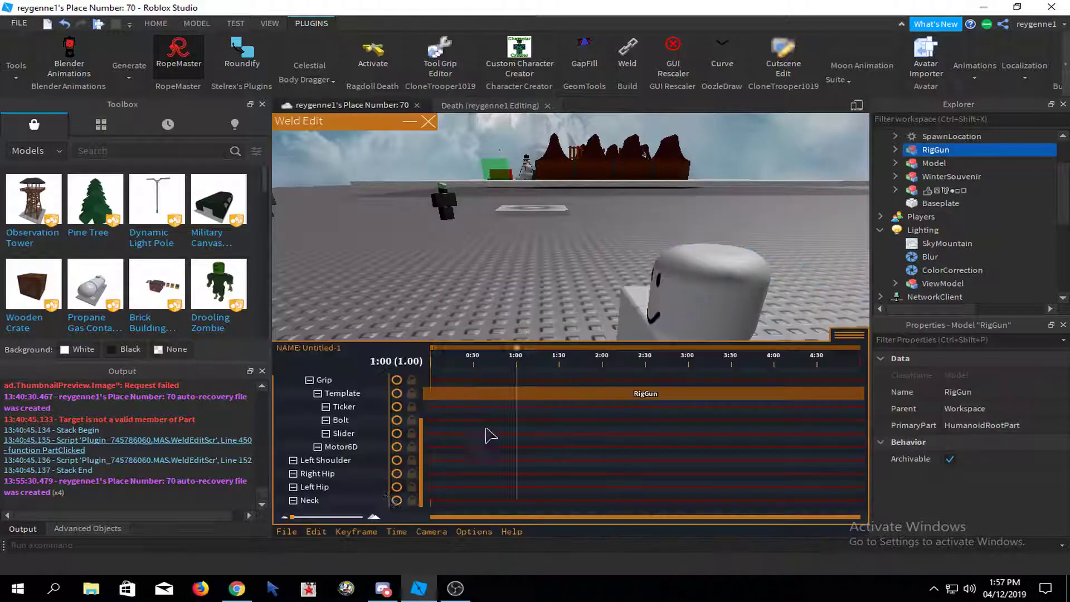
# - Paste the copied aiming pose keyframes at 0:00 as the new animation's starting pose
pyautogui.click(316, 531)
pyautogui.click(334, 464)
pyautogui.moveTo(457, 262); pyautogui.dragTo(438, 274, button='right')
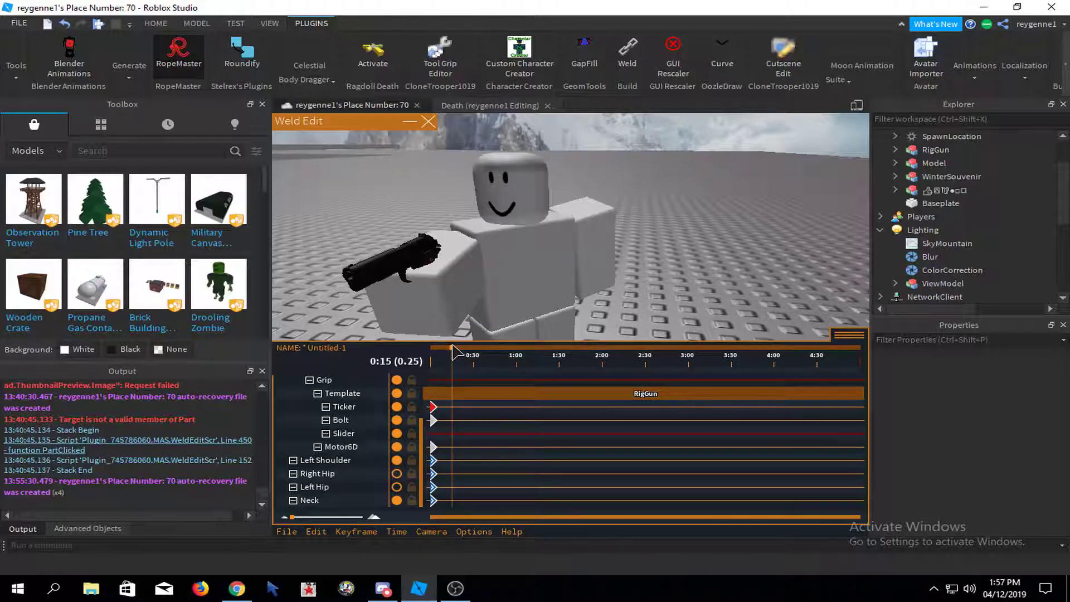
# - Rotate the right arm inward at 0:15 so the pistol points across the body toward the rig's left side
pyautogui.click(468, 290)
pyautogui.press('r')
pyautogui.moveTo(544, 234); pyautogui.dragTo(544, 234, button='right')
pyautogui.moveTo(464, 240); pyautogui.dragTo(655, 312)
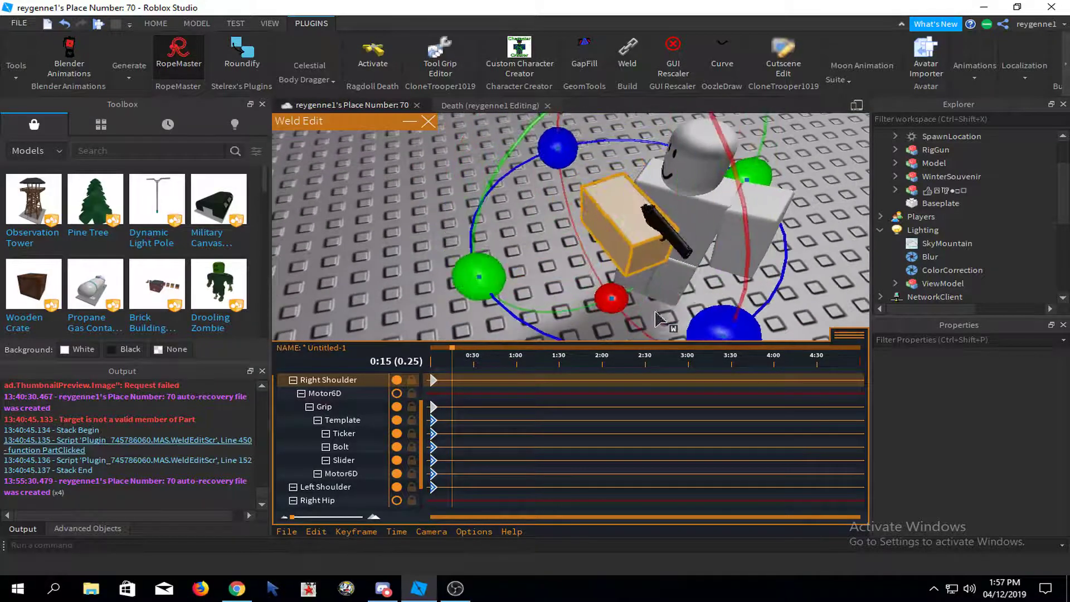
pyautogui.moveTo(671, 290); pyautogui.dragTo(671, 289, button='right')
pyautogui.moveTo(659, 247); pyautogui.dragTo(586, 137, button='right')
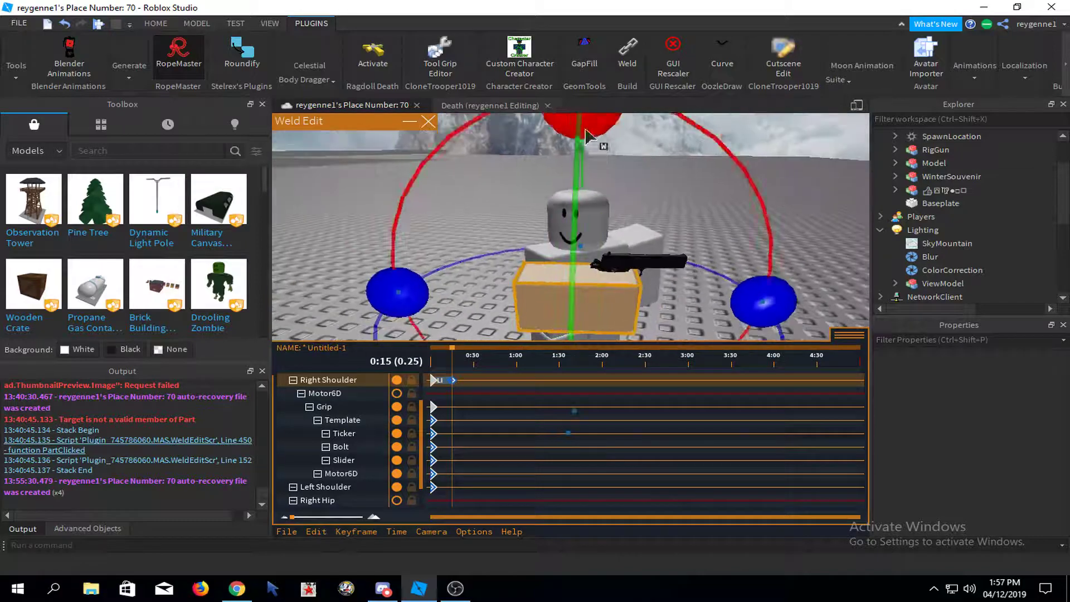
# - Rotate the right arm further at 0:15 to tilt the pistol's muzzle diagonally upward in front of the chest
pyautogui.moveTo(586, 137); pyautogui.dragTo(492, 215)
pyautogui.press('r')
pyautogui.moveTo(645, 297); pyautogui.dragTo(612, 303, button='right')
pyautogui.press('r')
pyautogui.moveTo(696, 321)
pyautogui.mouseDown()
pyautogui.moveTo(710, 326)
pyautogui.moveTo(695, 321)
pyautogui.mouseUp()
pyautogui.click(704, 283)
pyautogui.moveTo(703, 283); pyautogui.dragTo(701, 308, button='right')
pyautogui.click(701, 308)
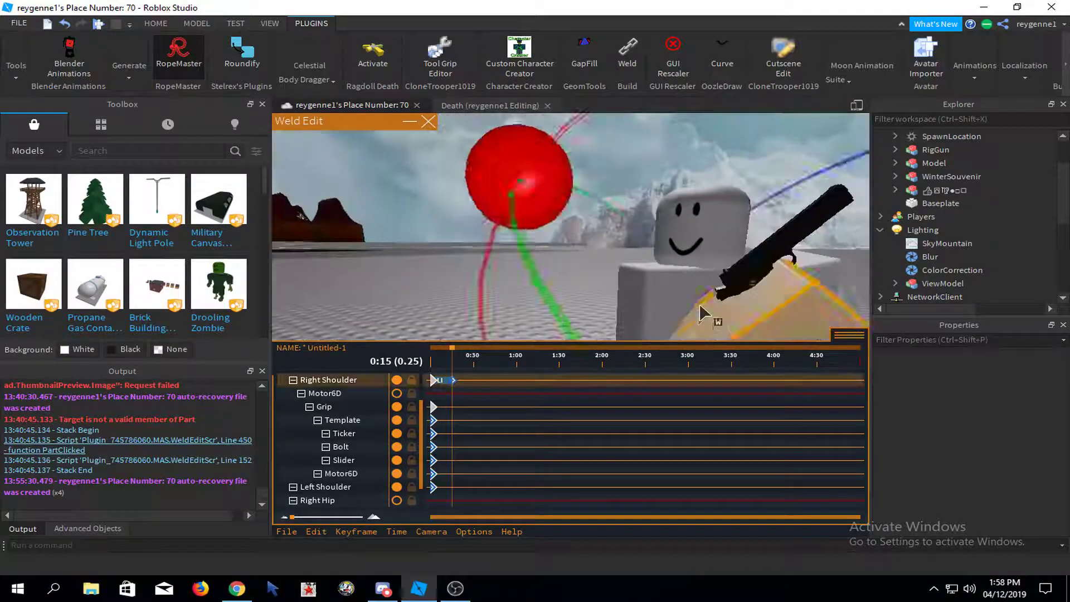
pyautogui.scroll(-2, 701, 307)
pyautogui.moveTo(543, 245); pyautogui.dragTo(584, 237)
# - Rotate the left arm forward and inward at 0:15 to bring its hand up behind the pistol
pyautogui.click(814, 209)
pyautogui.moveTo(813, 210); pyautogui.dragTo(621, 218, button='right')
pyautogui.click(630, 294)
pyautogui.scroll(-4, 621, 218)
pyautogui.moveTo(730, 253); pyautogui.dragTo(560, 302)
pyautogui.moveTo(560, 302); pyautogui.dragTo(676, 203, button='right')
pyautogui.scroll(-2, 669, 201)
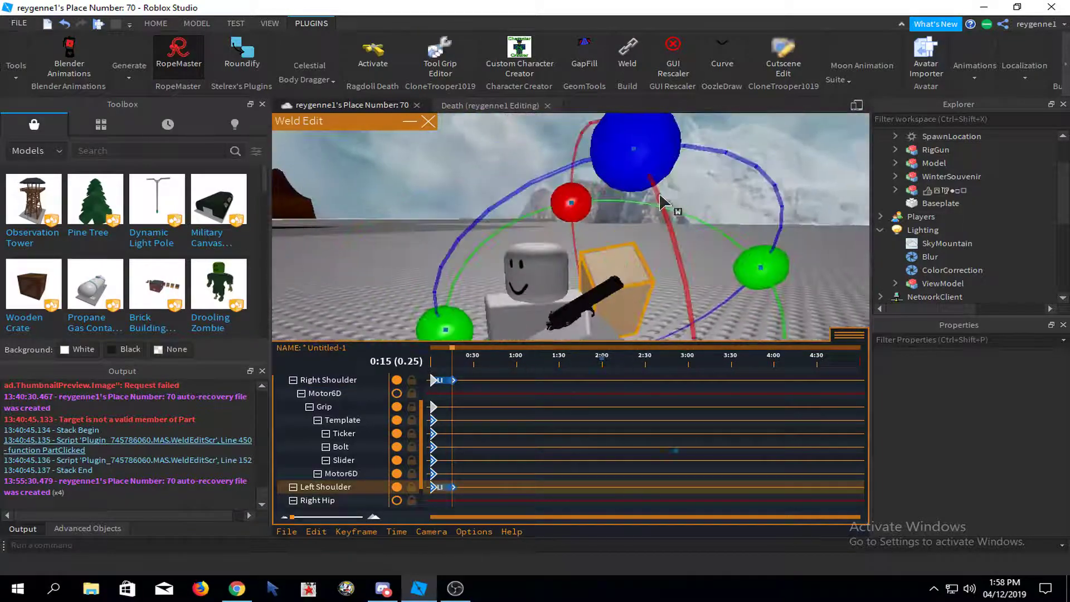
pyautogui.moveTo(672, 170); pyautogui.dragTo(562, 180)
pyautogui.moveTo(713, 236); pyautogui.dragTo(708, 231, button='right')
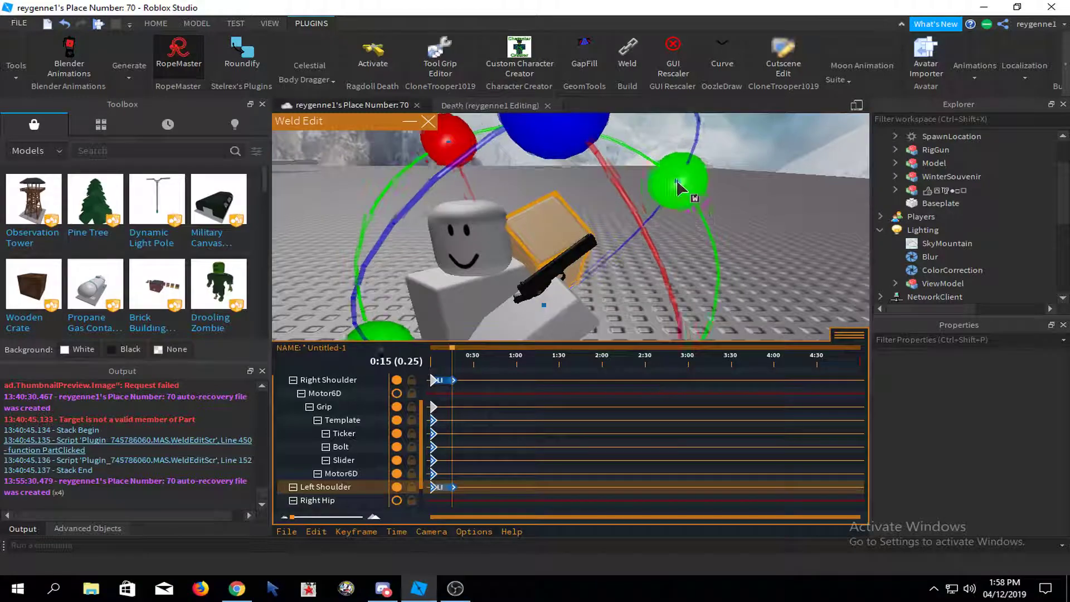
pyautogui.moveTo(677, 180); pyautogui.dragTo(676, 153)
pyautogui.moveTo(603, 216); pyautogui.dragTo(604, 217, button='right')
pyautogui.scroll(-2, 604, 218)
# - Refine the right arm's rotation at 0:15 to adjust how the pistol sits against the left arm
pyautogui.click(574, 272)
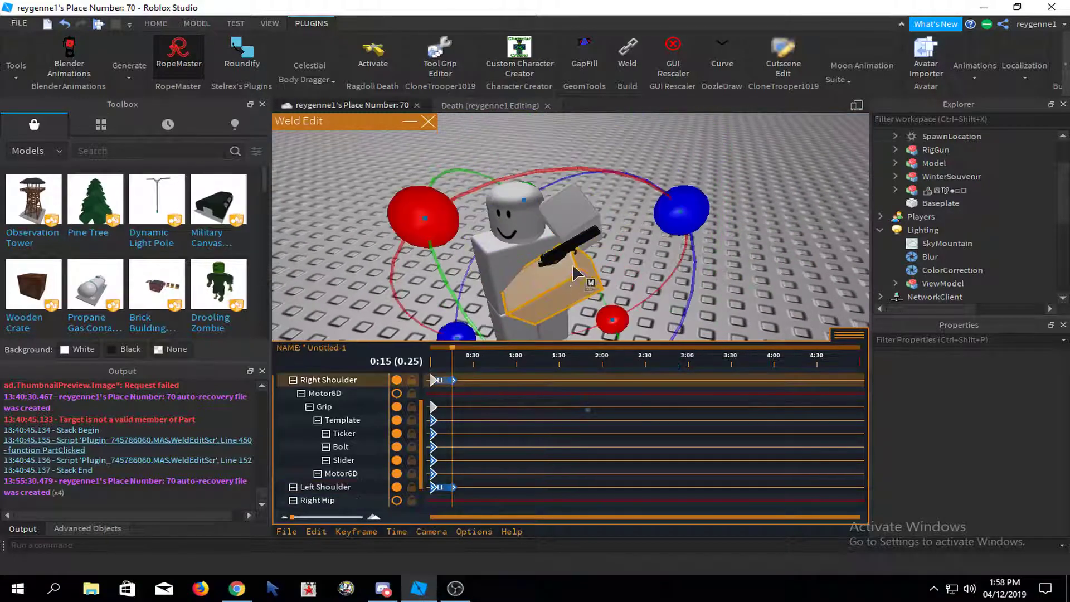
pyautogui.press('r')
pyautogui.moveTo(669, 228); pyautogui.dragTo(630, 262)
pyautogui.moveTo(567, 317); pyautogui.dragTo(577, 339)
pyautogui.click(655, 281)
# - Fine-tune the left arm's rotation at 0:15 and check the two-armed pistol pose from the front
pyautogui.scroll(2, 655, 282)
pyautogui.click(550, 185)
pyautogui.press('r')
pyautogui.scroll(-3, 550, 185)
pyautogui.moveTo(550, 185); pyautogui.dragTo(589, 253, button='right')
pyautogui.moveTo(611, 122); pyautogui.dragTo(573, 143)
pyautogui.moveTo(574, 143); pyautogui.dragTo(601, 150, button='right')
pyautogui.scroll(3, 602, 149)
pyautogui.scroll(-5, 680, 197)
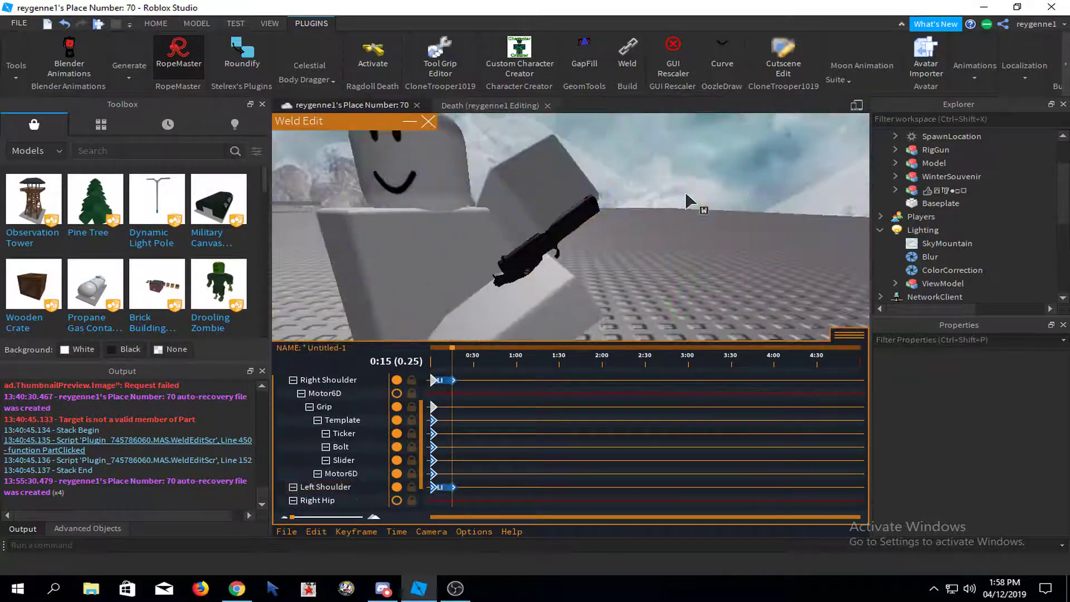
pyautogui.scroll(-3, 693, 195)
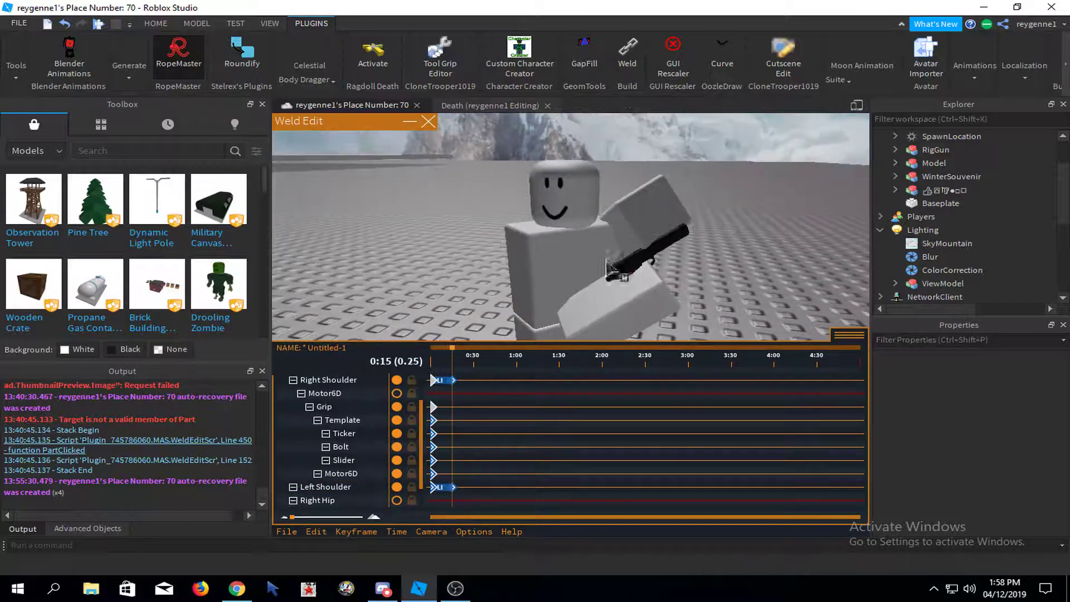
# - Move the shoulder keyframes at 0:15 to 0:20 and set their easing style to Quad
pyautogui.scroll(3, 424, 419)
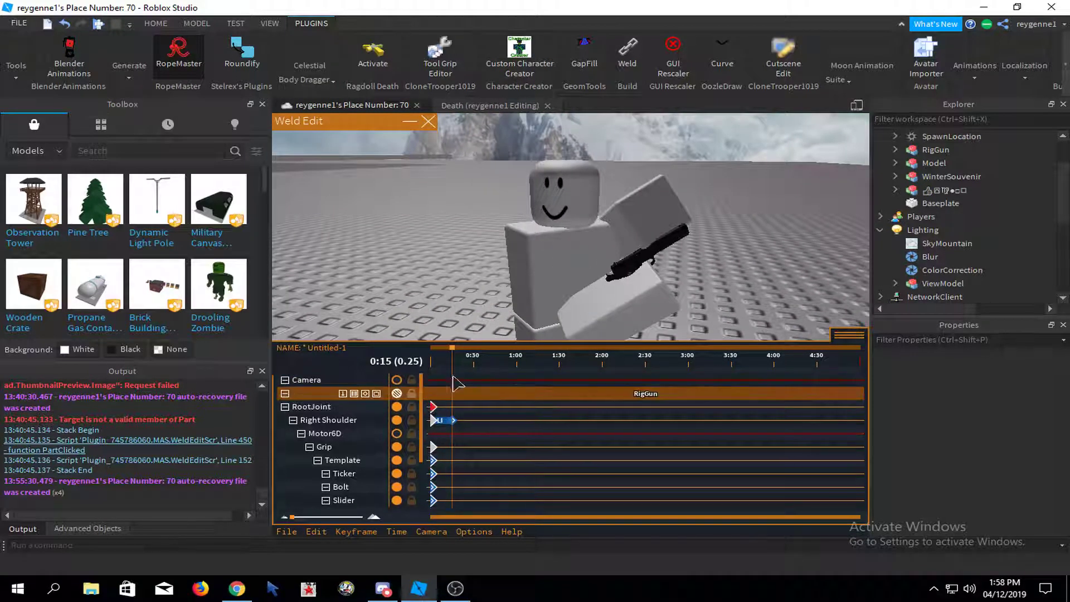
pyautogui.scroll(-5, 483, 486)
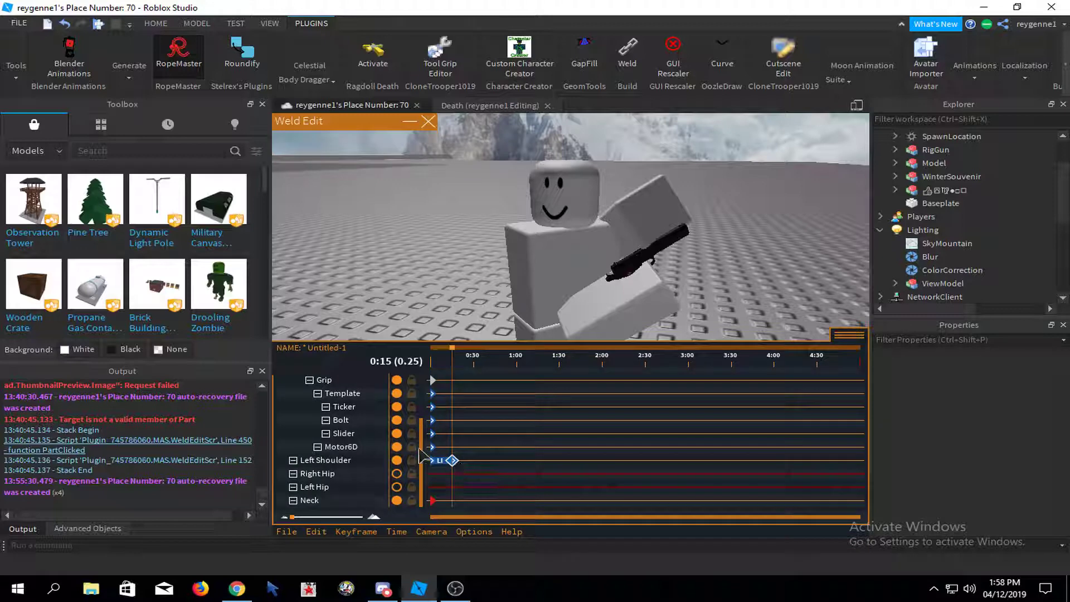
pyautogui.click(460, 461)
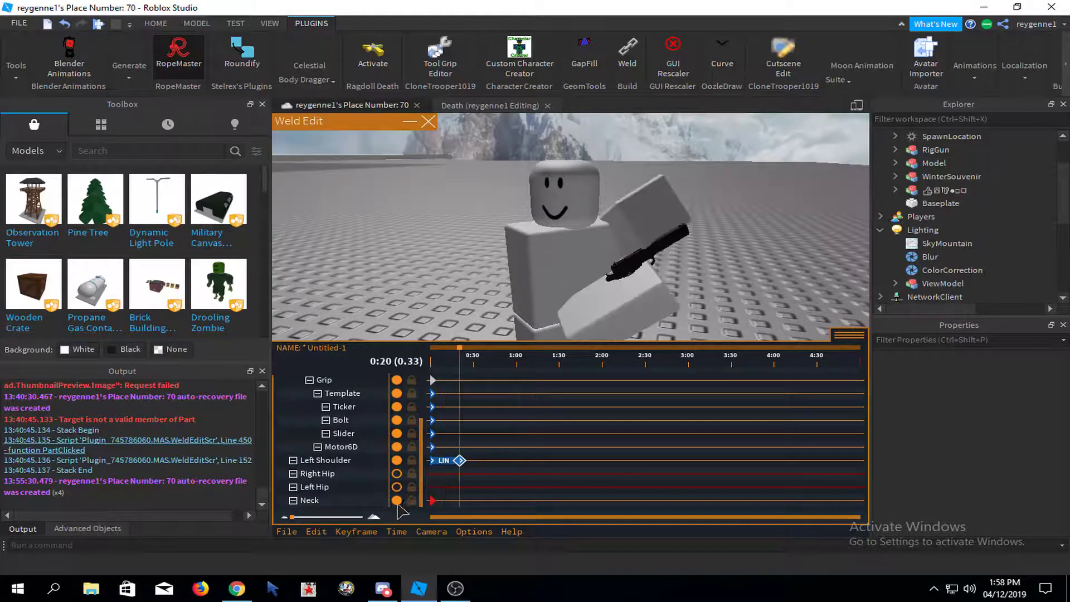
pyautogui.click(357, 531)
pyautogui.click(335, 505)
pyautogui.click(535, 257)
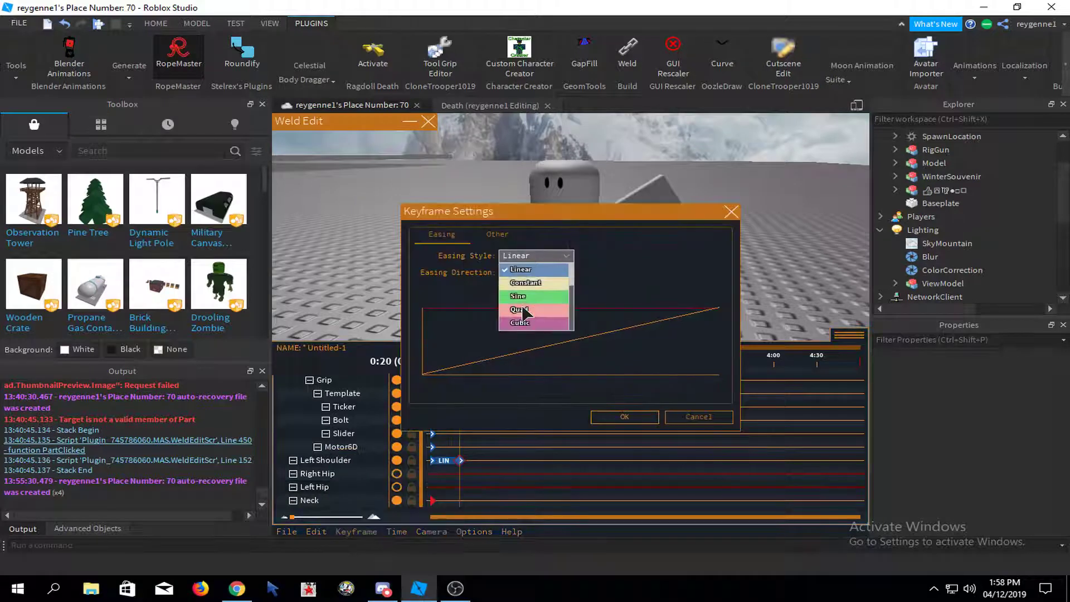
pyautogui.click(523, 310)
pyautogui.click(529, 272)
pyautogui.click(606, 417)
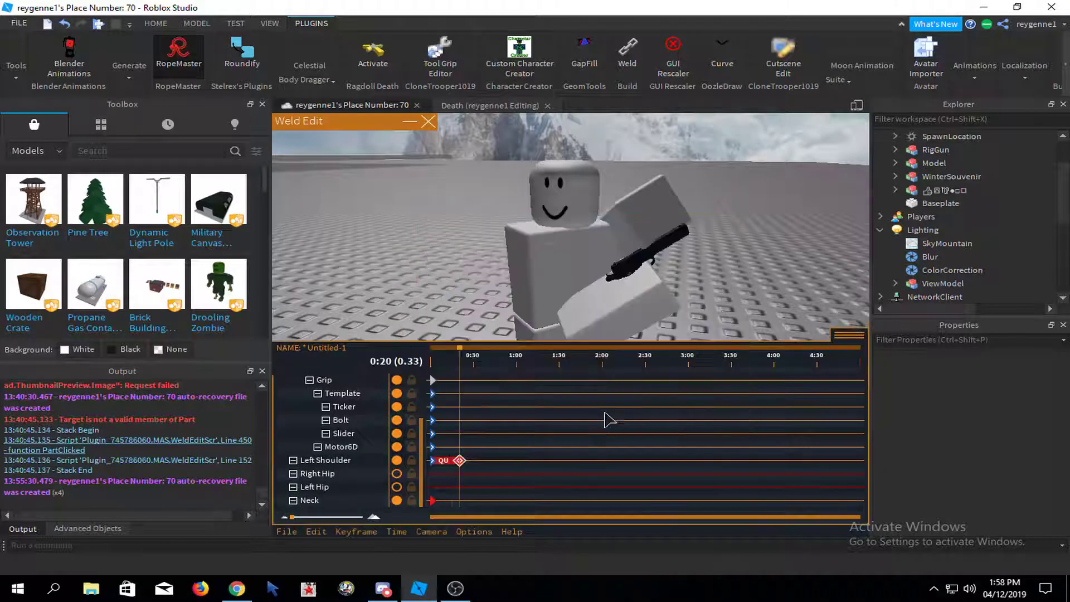
# - Turn the head about its vertical axis at 0:20, and play the animation to check the motion
pyautogui.scroll(4, 640, 190)
pyautogui.scroll(-3, 640, 189)
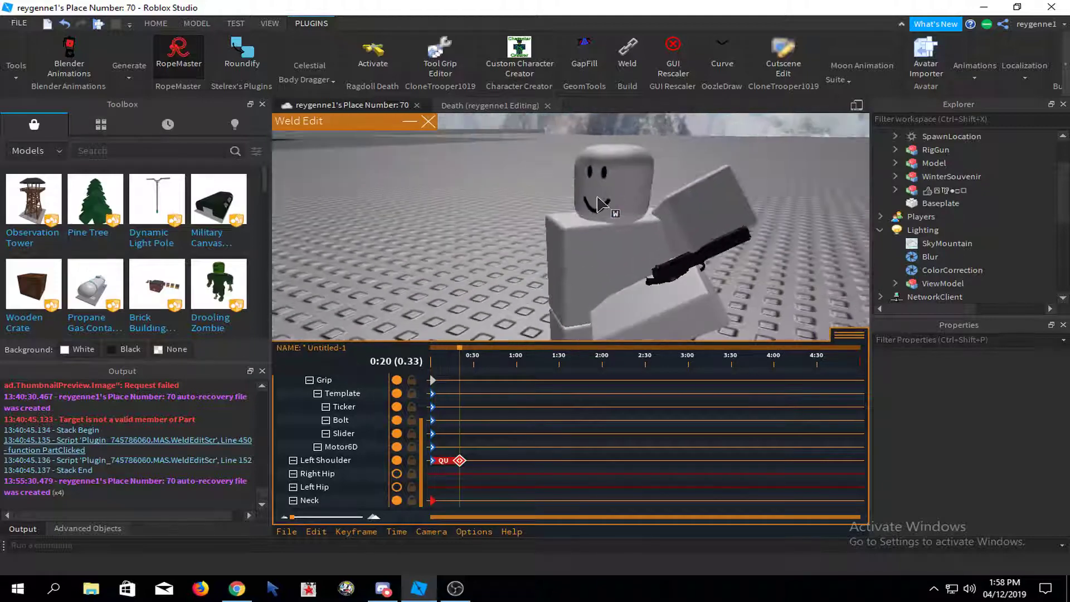
pyautogui.click(597, 198)
pyautogui.scroll(-2, 597, 197)
pyautogui.moveTo(597, 198); pyautogui.dragTo(681, 214, button='right')
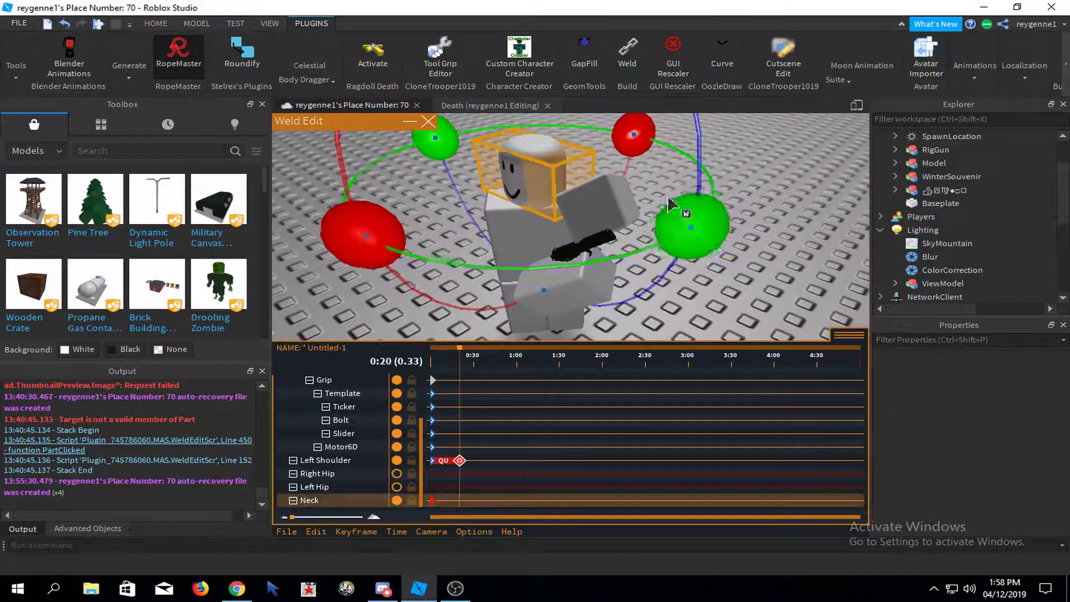
pyautogui.moveTo(681, 215); pyautogui.dragTo(729, 167)
pyautogui.moveTo(736, 221); pyautogui.dragTo(707, 311, button='right')
pyautogui.press('space')
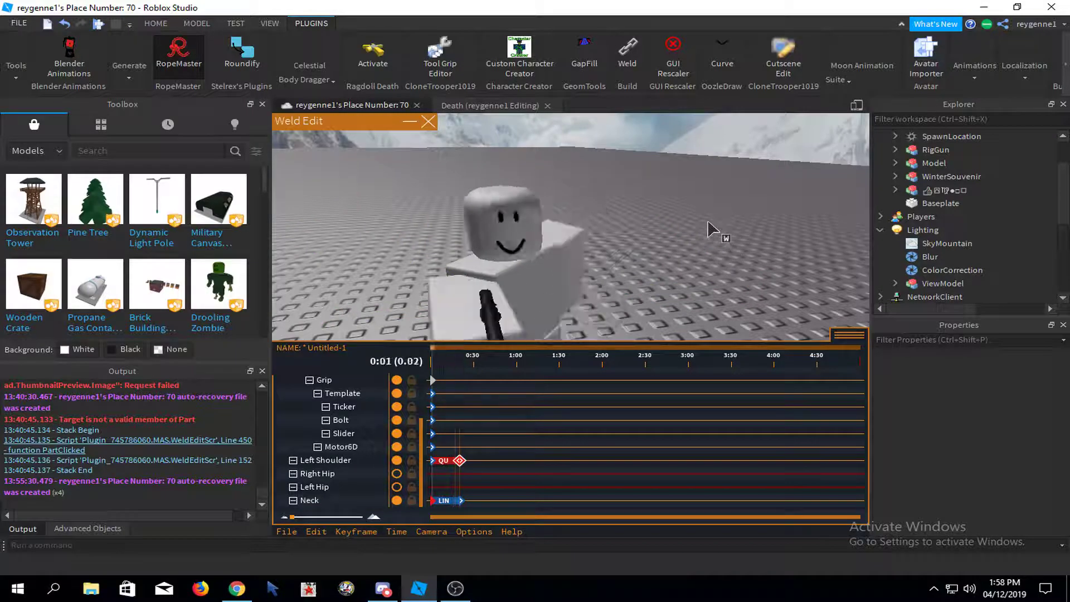
pyautogui.scroll(3, 675, 190)
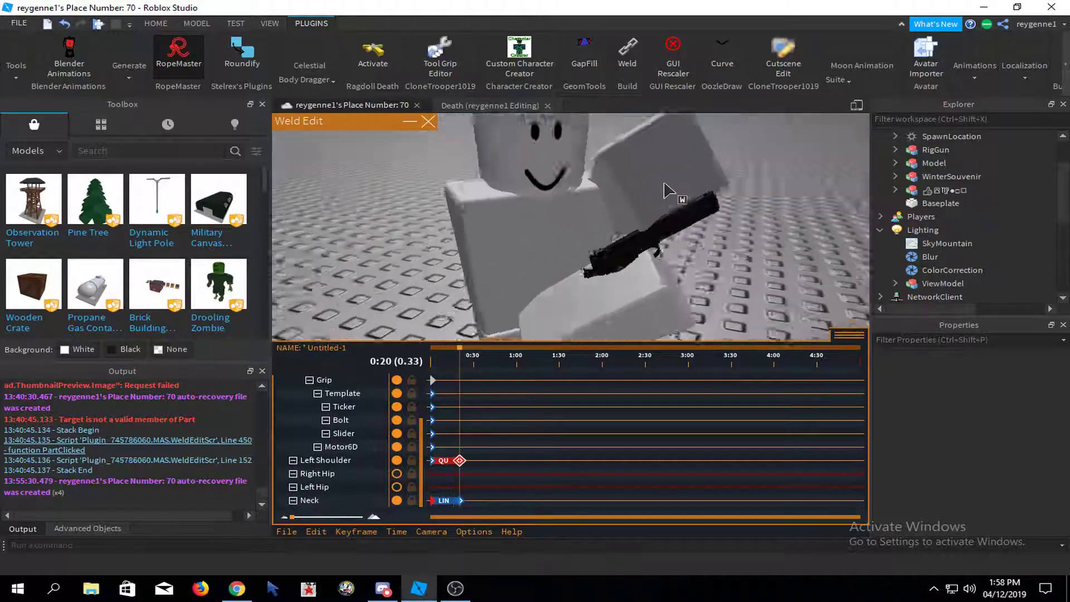
pyautogui.scroll(5, 586, 243)
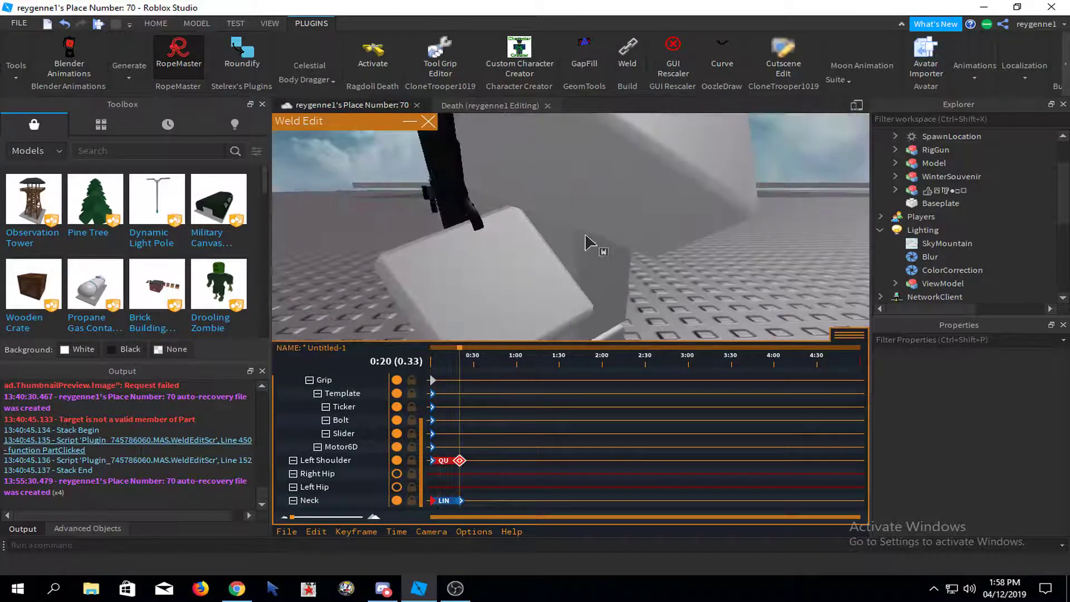
# - At 0:25, slide the left arm back along the pistol and pull the pistol's bolt back with it
pyautogui.moveTo(585, 243); pyautogui.dragTo(439, 368, button='right')
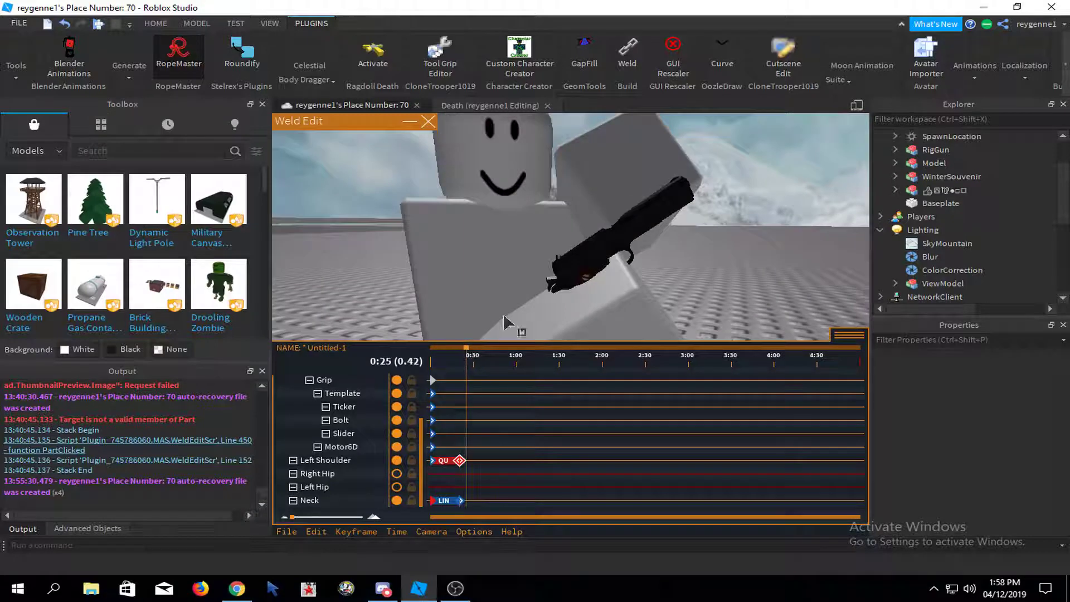
pyautogui.scroll(-2, 504, 318)
pyautogui.click(588, 210)
pyautogui.scroll(-2, 624, 190)
pyautogui.press('r')
pyautogui.moveTo(678, 182)
pyautogui.mouseDown()
pyautogui.moveTo(664, 192)
pyautogui.moveTo(688, 191)
pyautogui.mouseUp()
pyautogui.click(686, 241)
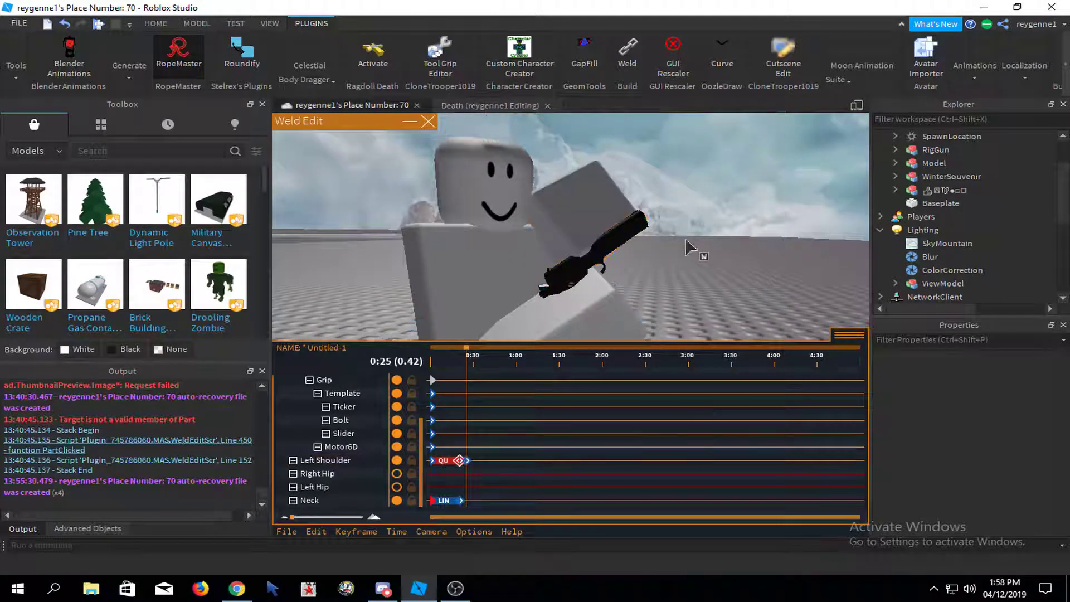
pyautogui.click(655, 223)
pyautogui.click(720, 254)
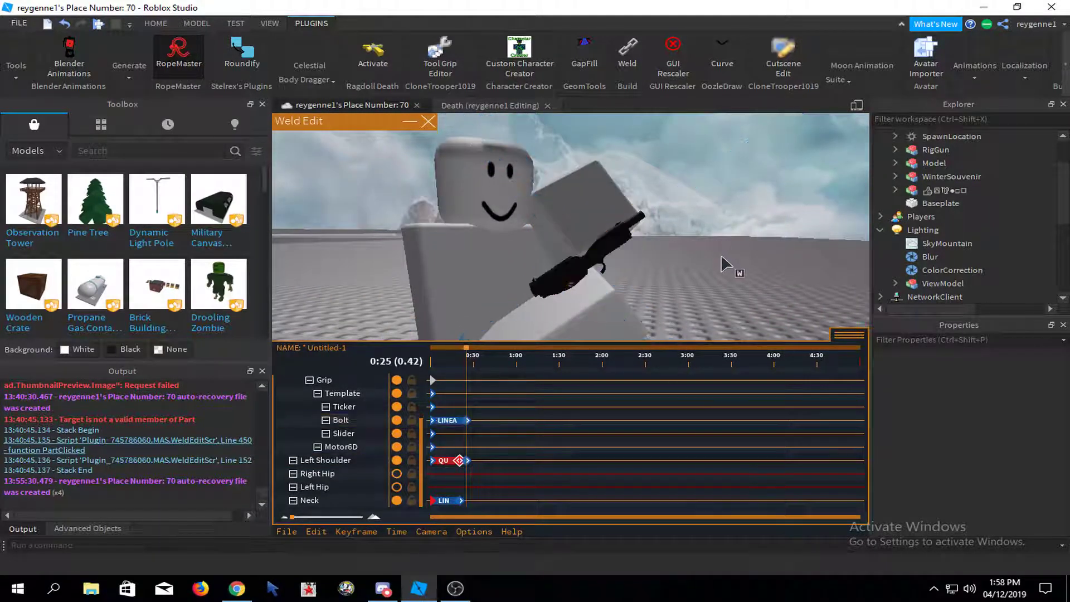
pyautogui.scroll(2, 721, 254)
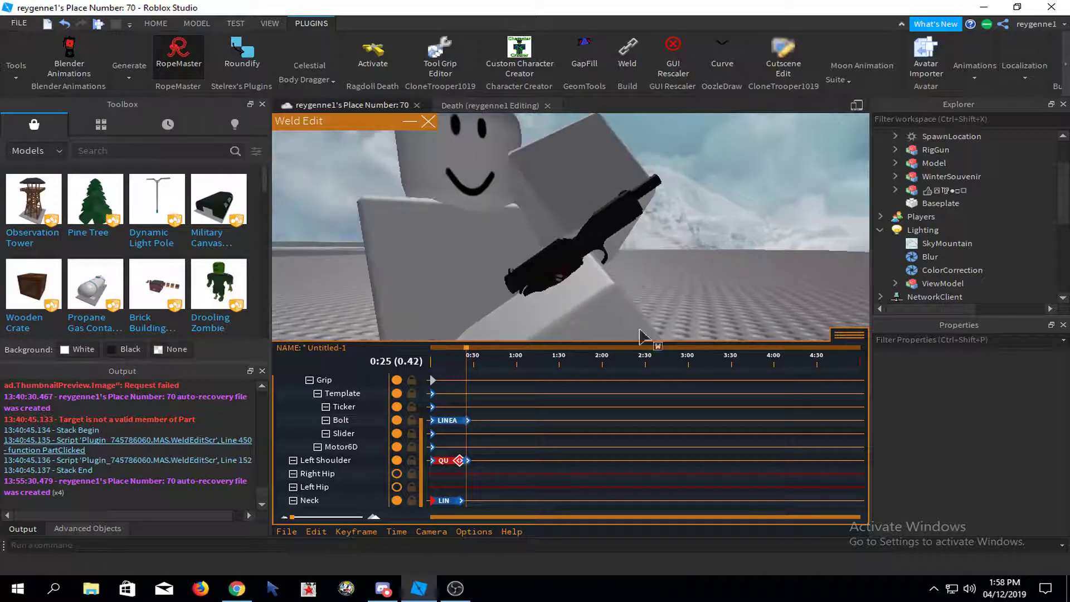
# - Set the Bolt and Left Shoulder keyframes at 0:25 to Elastic easing with direction Out
pyautogui.click(467, 461)
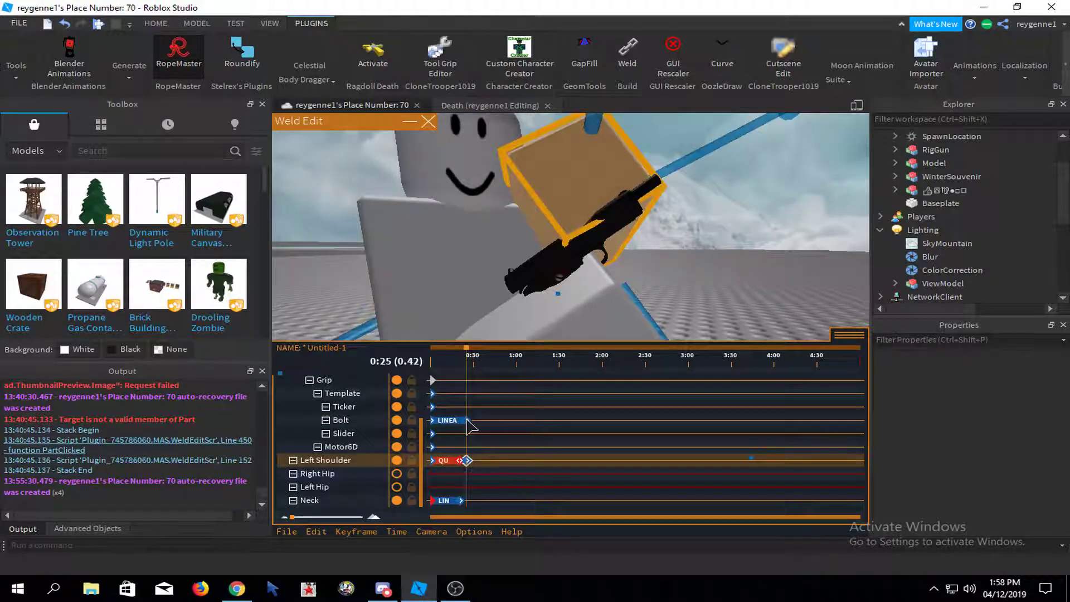
pyautogui.moveTo(464, 410); pyautogui.dragTo(517, 480)
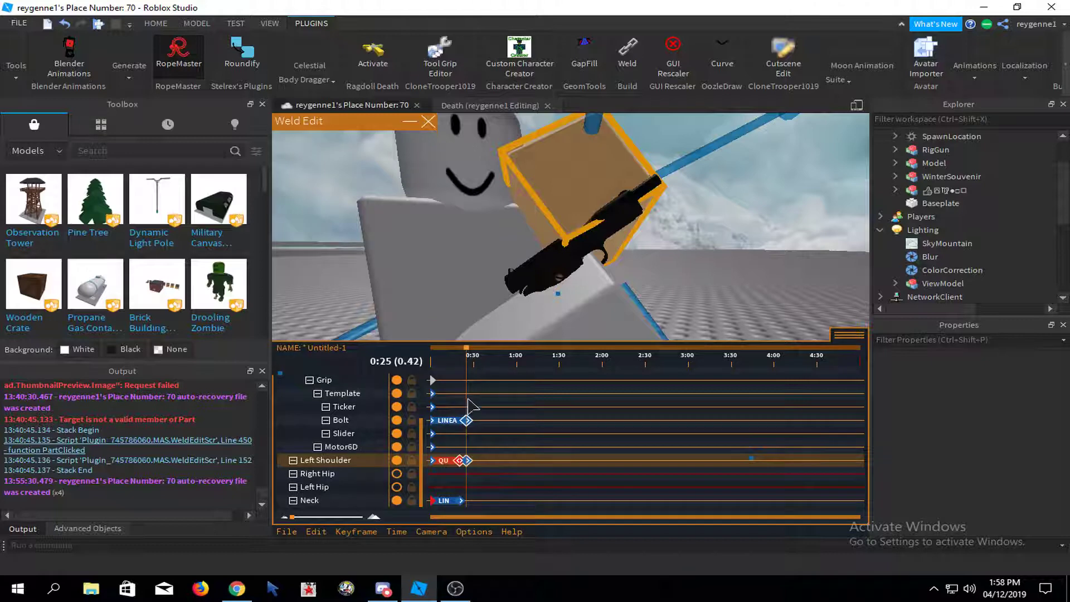
pyautogui.moveTo(468, 402); pyautogui.dragTo(540, 506)
pyautogui.click(356, 532)
pyautogui.click(397, 485)
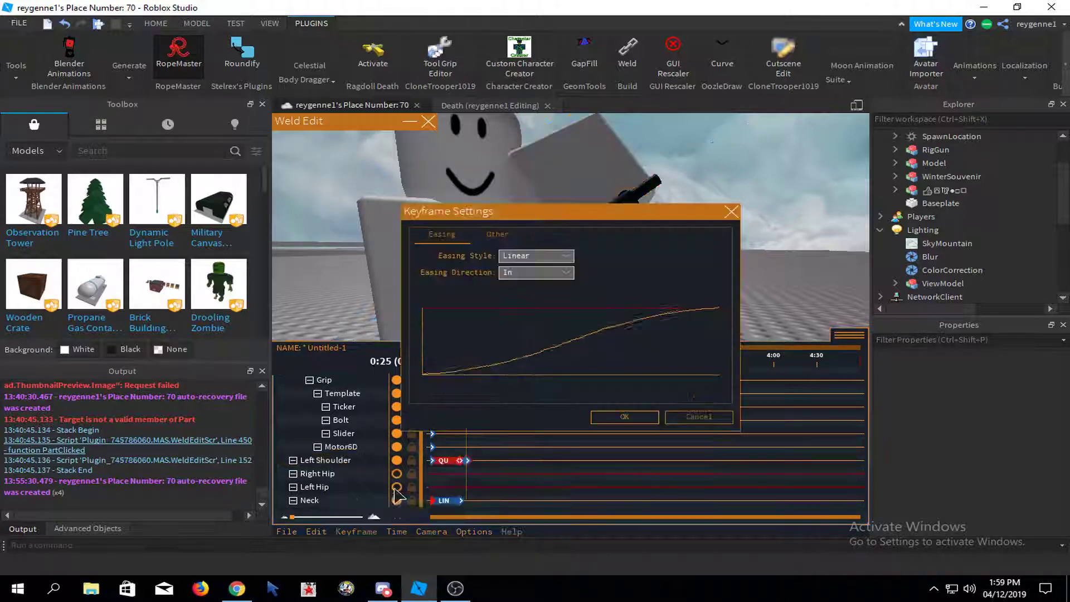
pyautogui.click(535, 255)
pyautogui.click(524, 283)
pyautogui.click(528, 258)
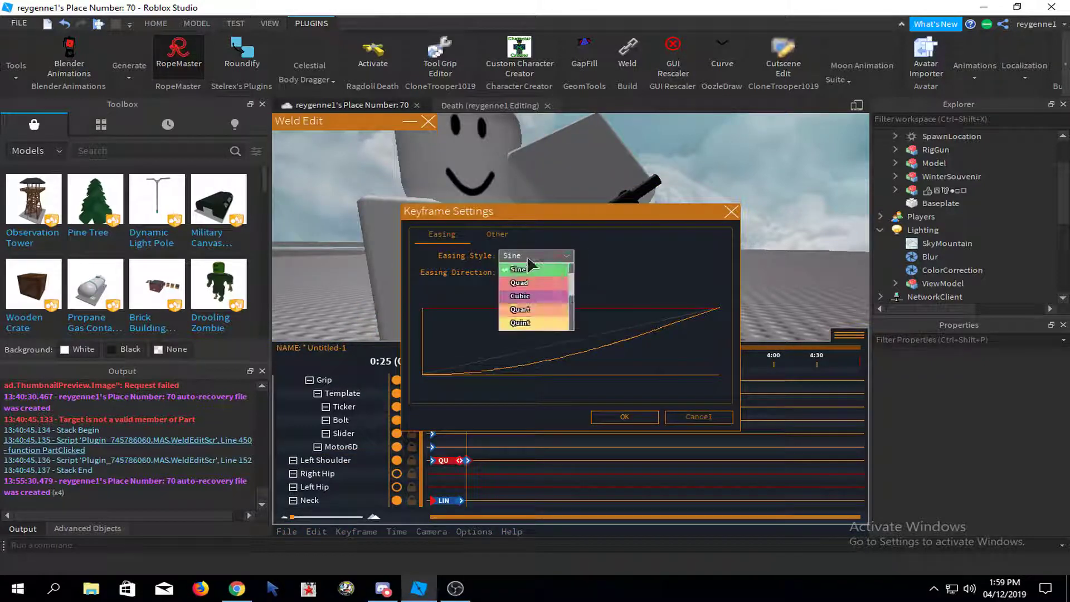
pyautogui.scroll(-3, 536, 302)
pyautogui.click(524, 310)
pyautogui.click(530, 273)
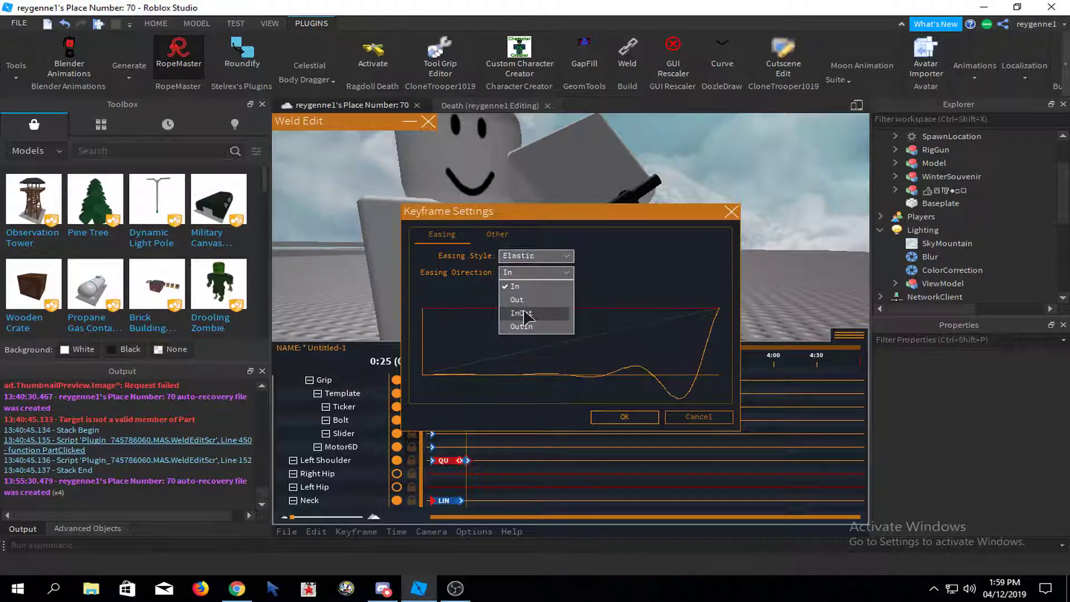
pyautogui.click(519, 300)
pyautogui.click(626, 419)
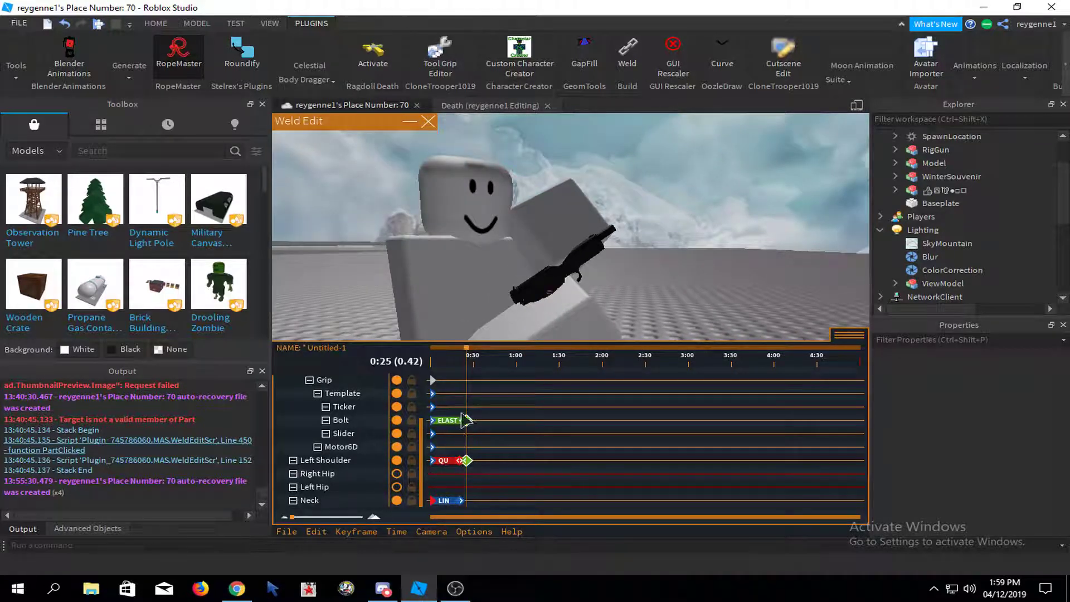
# - Cut the Bolt's pulled-back keyframe at 0:25 and add a keyframe of its closed position at 0:20
pyautogui.click(316, 531)
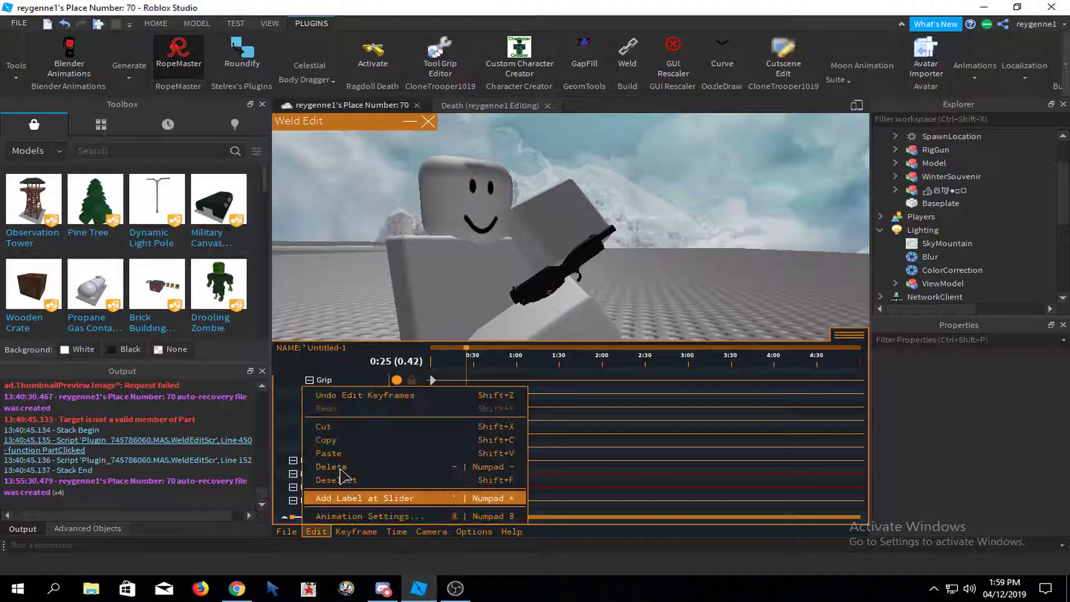
pyautogui.click(334, 427)
pyautogui.click(458, 460)
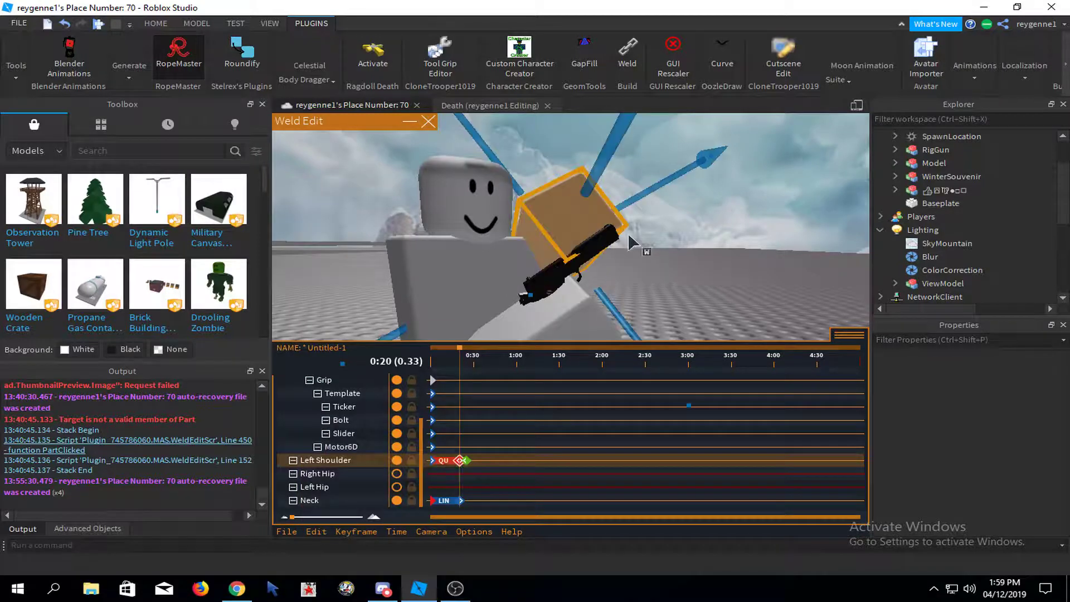
pyautogui.click(628, 235)
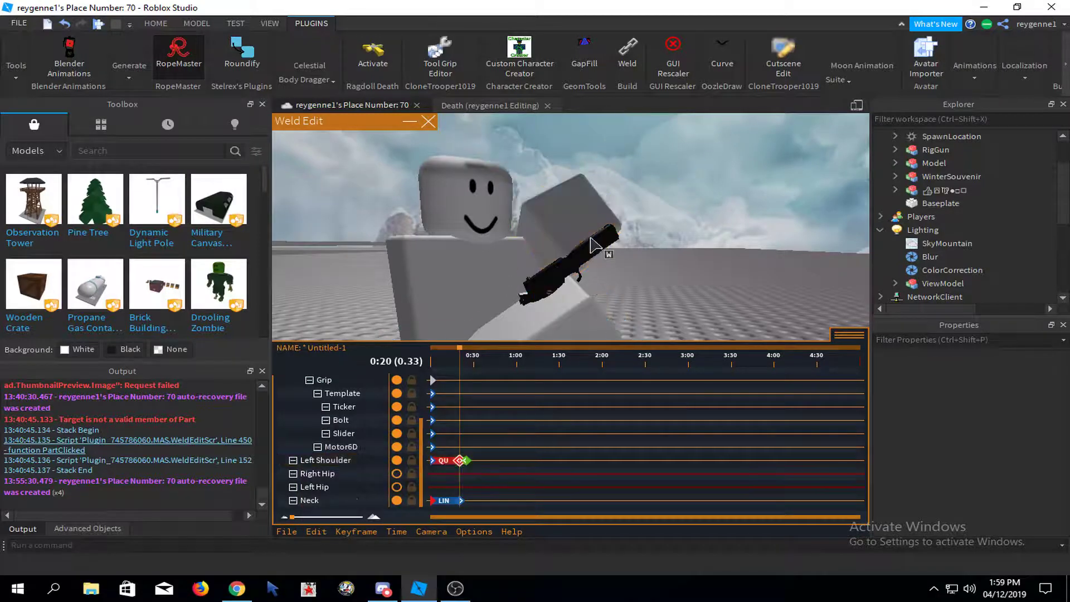
pyautogui.click(593, 243)
pyautogui.press('+')
pyautogui.click(717, 255)
# - Paste the cut Bolt keyframe back at 0:25 and play the animation to check the slide pull
pyautogui.press('space')
pyautogui.click(316, 531)
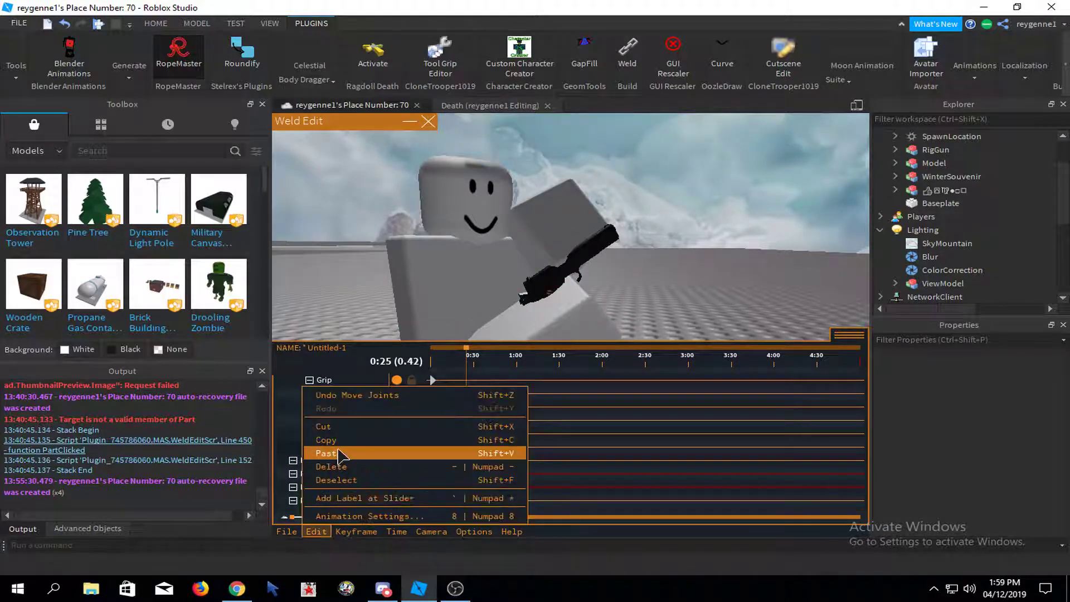
pyautogui.click(341, 450)
pyautogui.press('space')
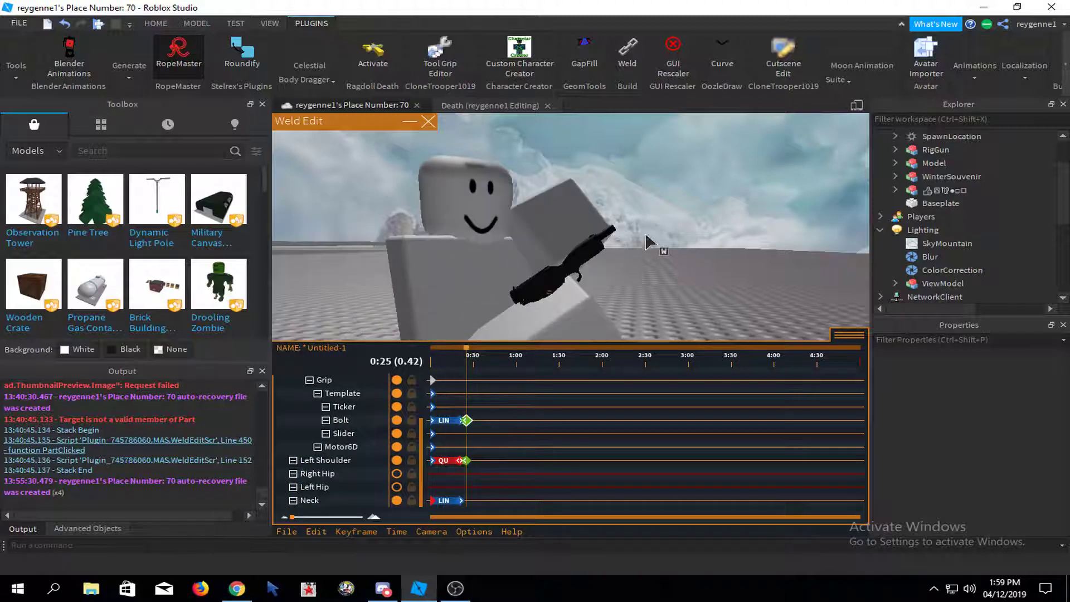
pyautogui.moveTo(644, 233); pyautogui.dragTo(625, 238, button='right')
pyautogui.press('space')
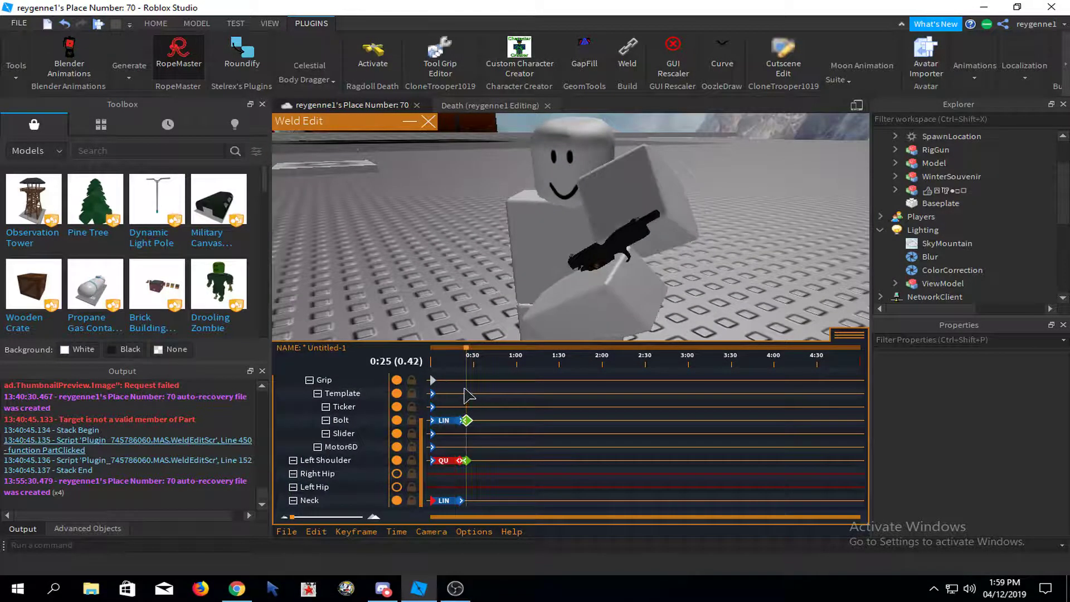
# - Move the Elastic Bolt and Left Shoulder keyframes to 0:30 and preview the slower pull
pyautogui.moveTo(495, 477); pyautogui.dragTo(495, 478)
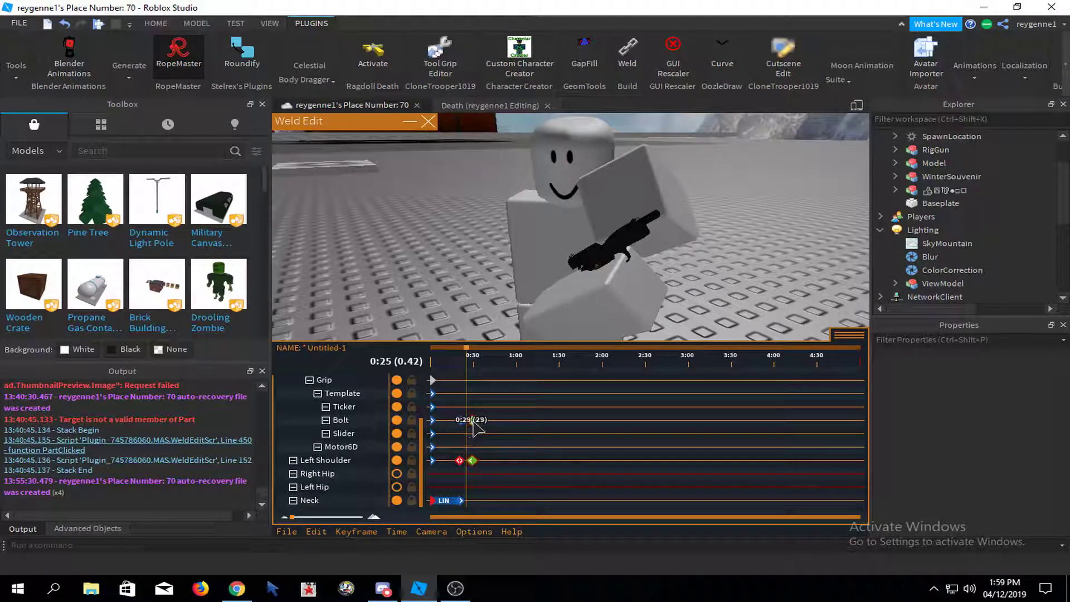
pyautogui.moveTo(475, 421); pyautogui.dragTo(474, 422)
pyautogui.press('space')
pyautogui.press('space')
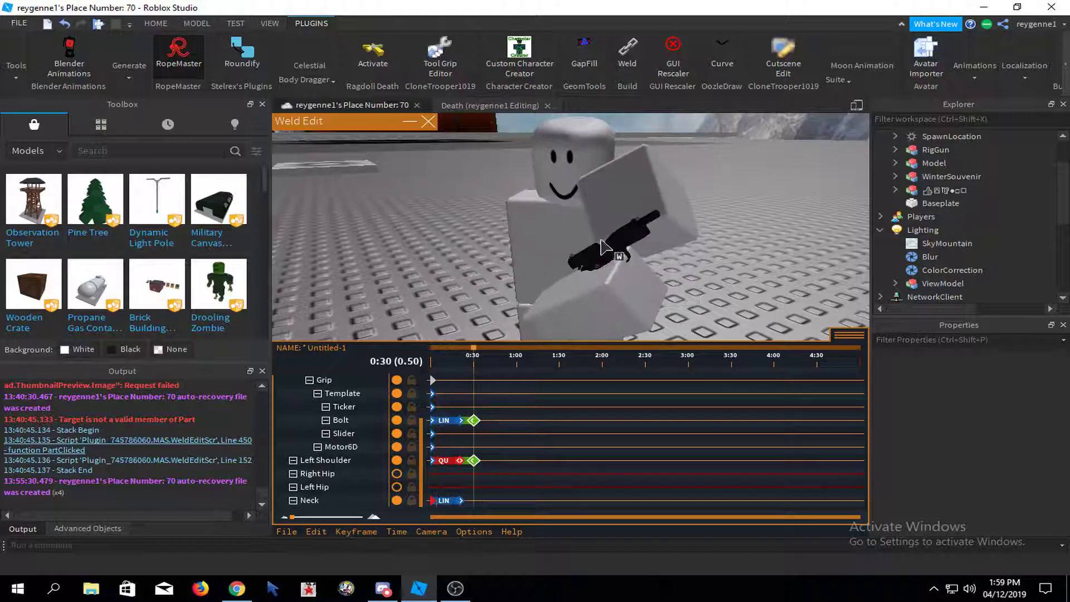
# - Replay the animation from several distances and examine how the left arm pulls the pistol's bolt back
pyautogui.scroll(2, 629, 220)
pyautogui.moveTo(603, 240); pyautogui.dragTo(627, 229, button='right')
pyautogui.scroll(4, 629, 222)
pyautogui.press('space')
pyautogui.press('space')
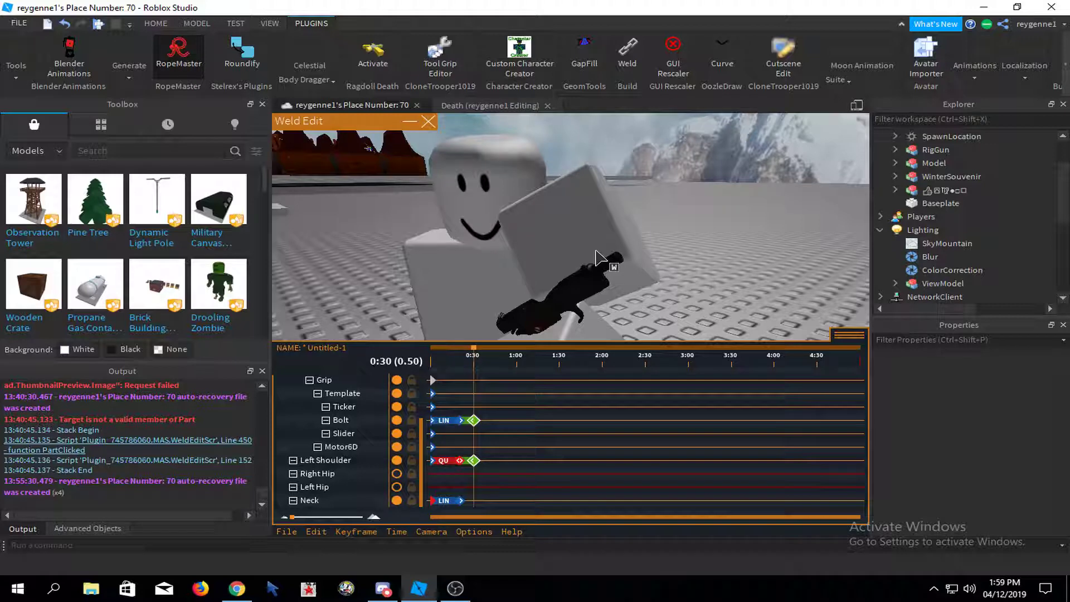
pyautogui.press('s')
pyautogui.press('d')
pyautogui.press('space')
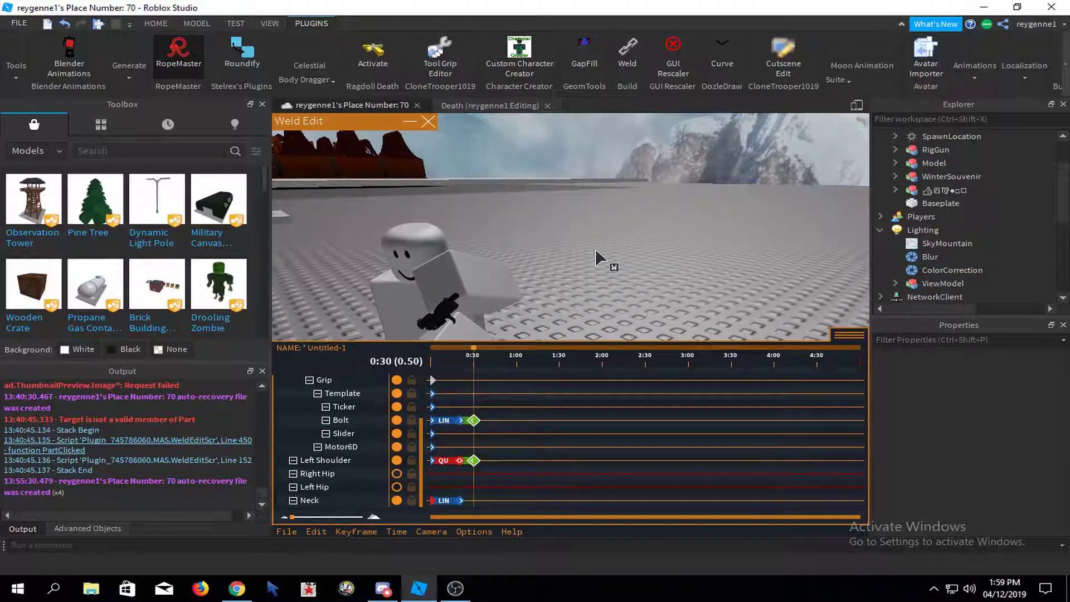
pyautogui.press('w')
pyautogui.press('a')
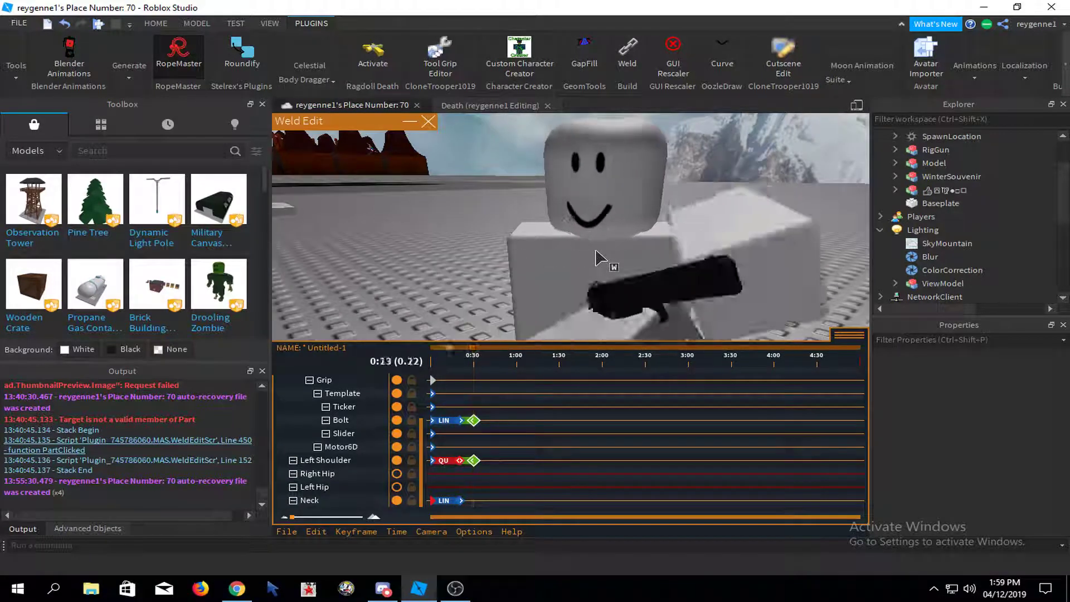
pyautogui.press('d')
pyautogui.press('w')
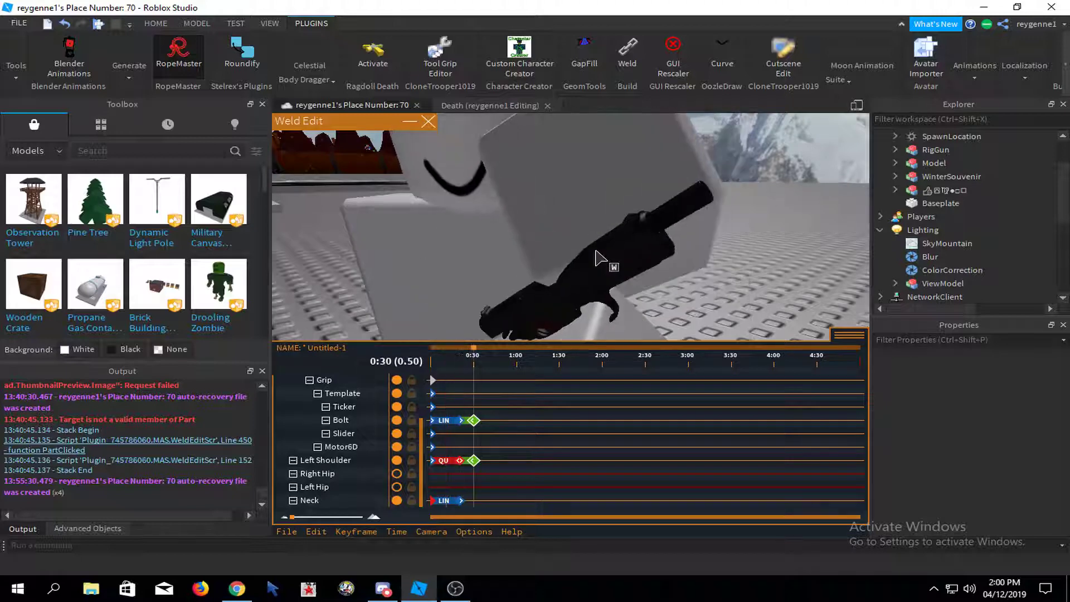
# - Copy the Bolt and Left Shoulder keyframes from 0:20 and paste them at 0:35
pyautogui.click(478, 423)
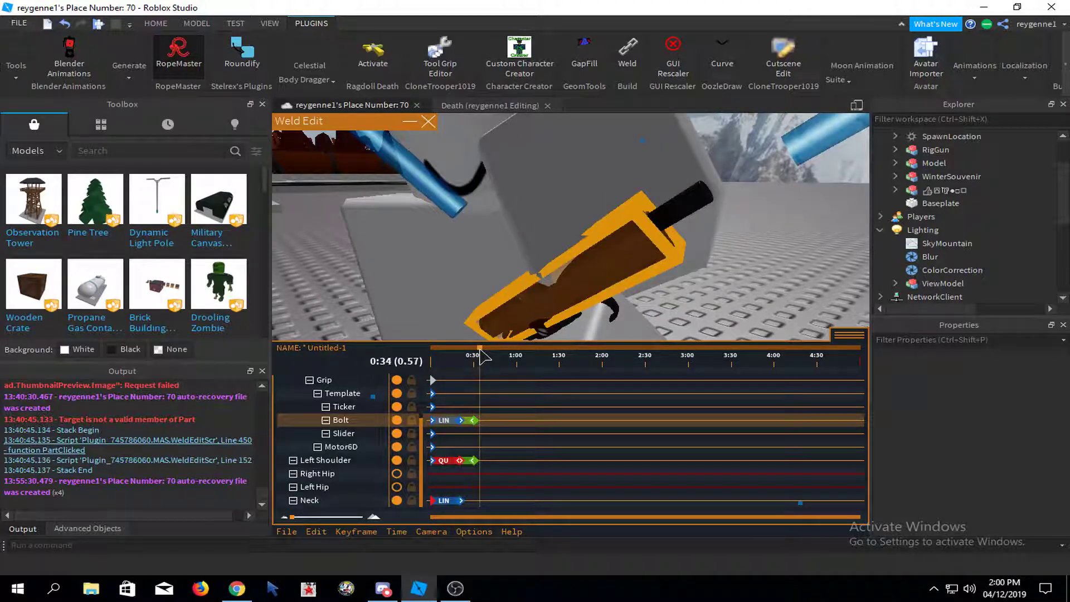
pyautogui.press('s')
pyautogui.moveTo(669, 312); pyautogui.dragTo(707, 293, button='right')
pyautogui.click(706, 292)
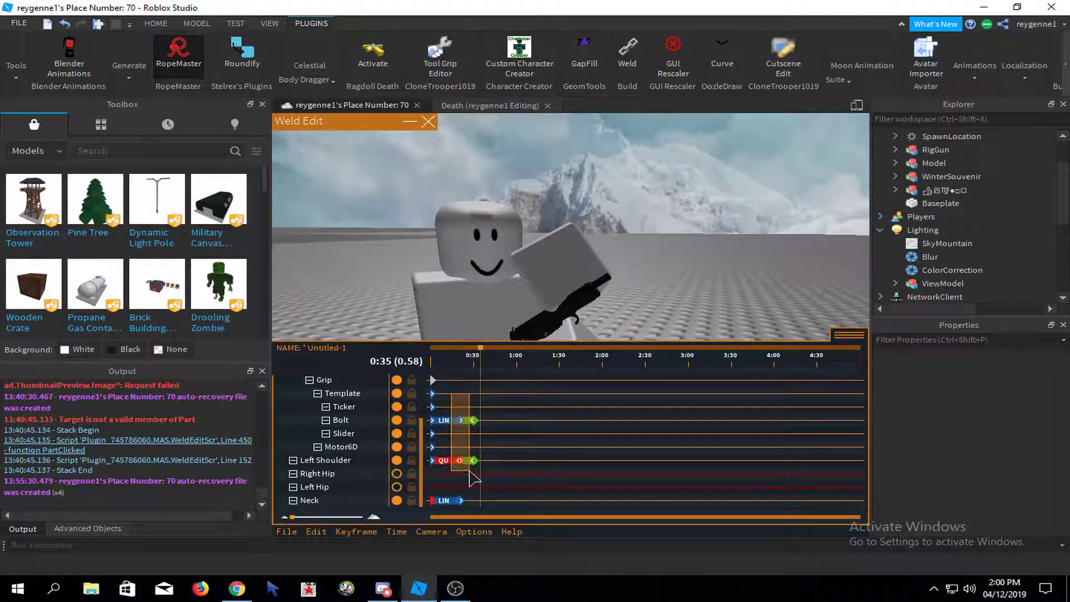
pyautogui.click(338, 534)
pyautogui.click(337, 449)
pyautogui.click(337, 532)
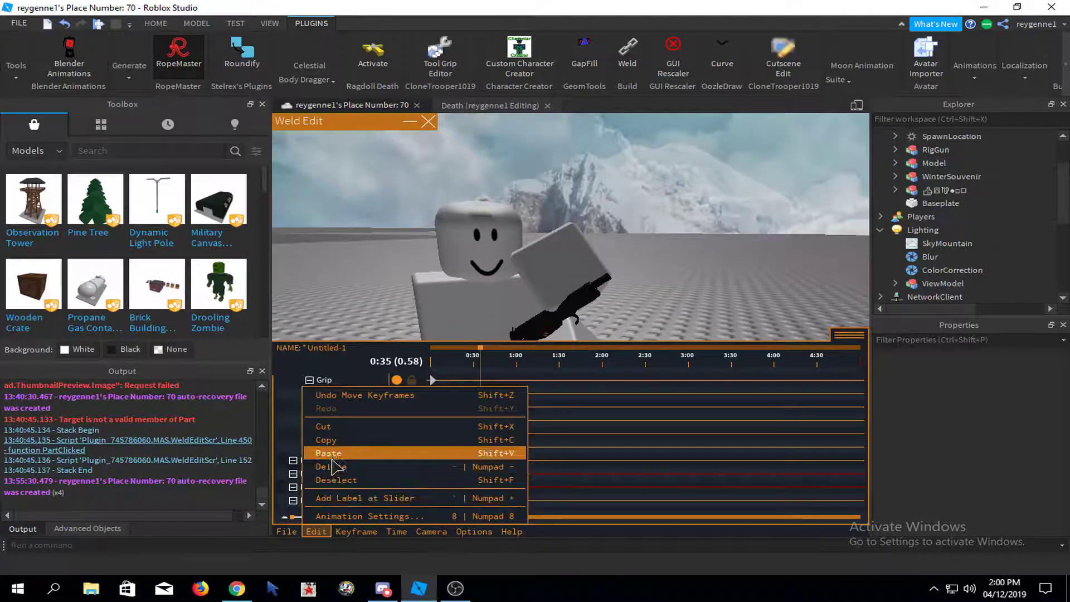
pyautogui.click(334, 460)
# - Set the selected keyframes' easing style to Elastic and their easing direction to Out
pyautogui.click(356, 531)
pyautogui.click(362, 505)
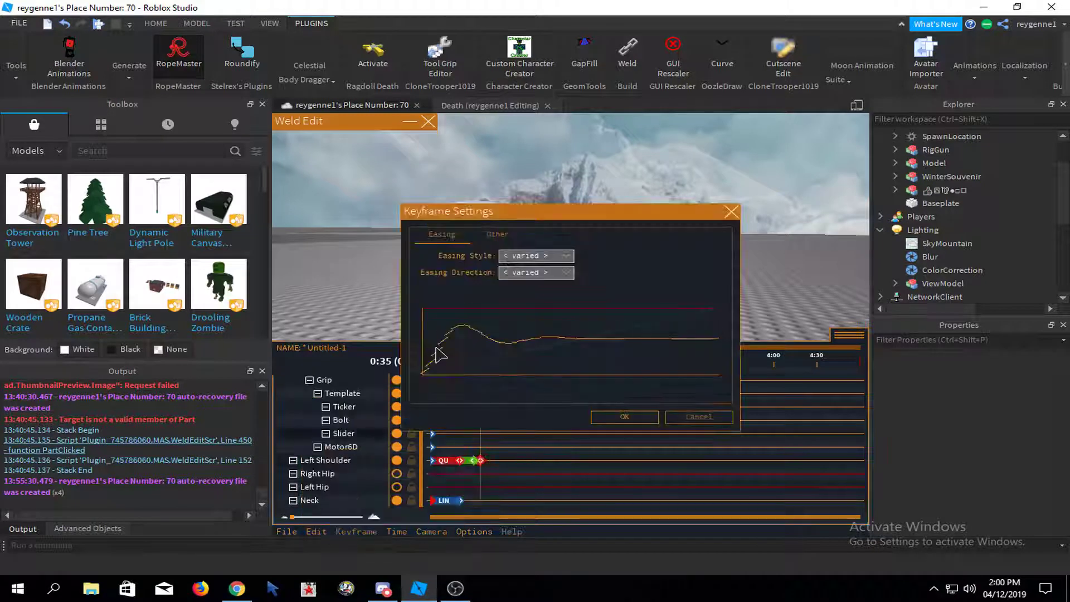
pyautogui.click(536, 255)
pyautogui.click(521, 310)
pyautogui.click(535, 273)
pyautogui.click(521, 304)
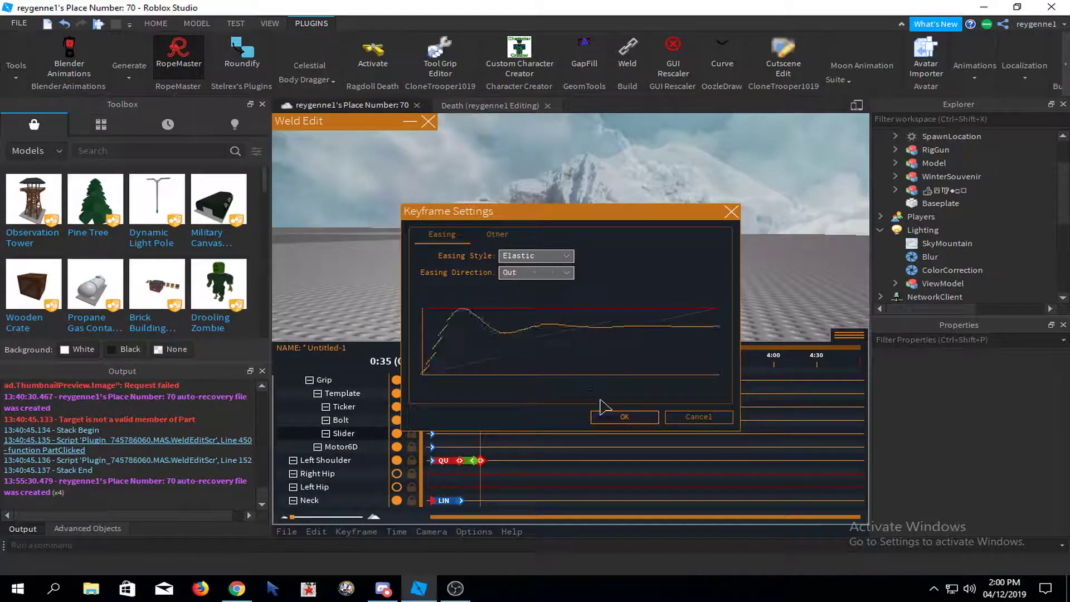
pyautogui.click(609, 418)
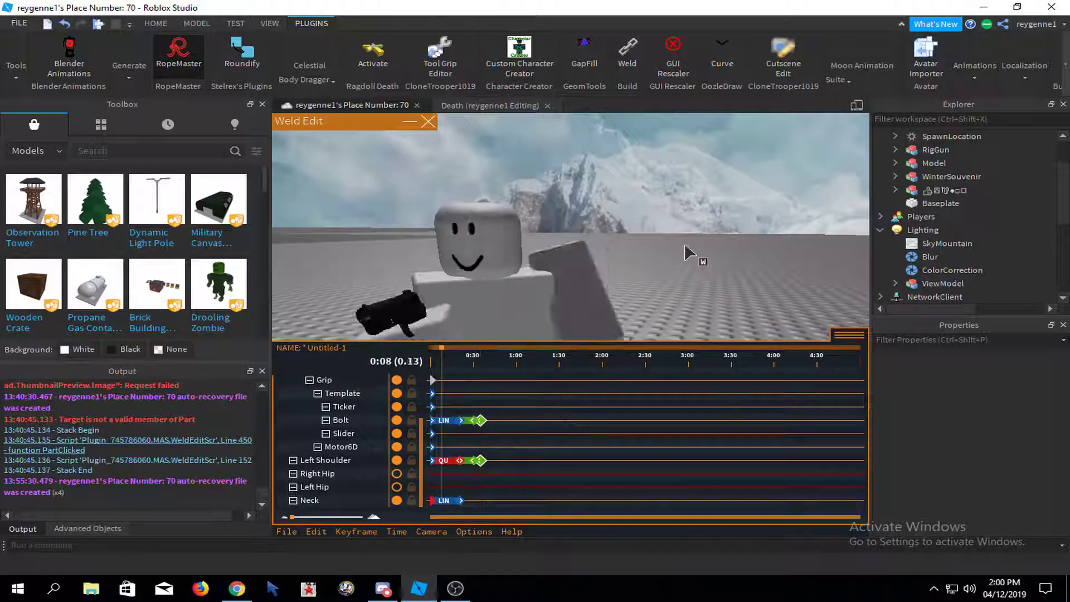
# - Play the animation to check the bolt's release and cut the pasted Bolt and Left Shoulder keyframes at 0:35
pyautogui.moveTo(681, 241); pyautogui.dragTo(658, 260, button='right')
pyautogui.press('space')
pyautogui.press('space')
pyautogui.scroll(1, 658, 261)
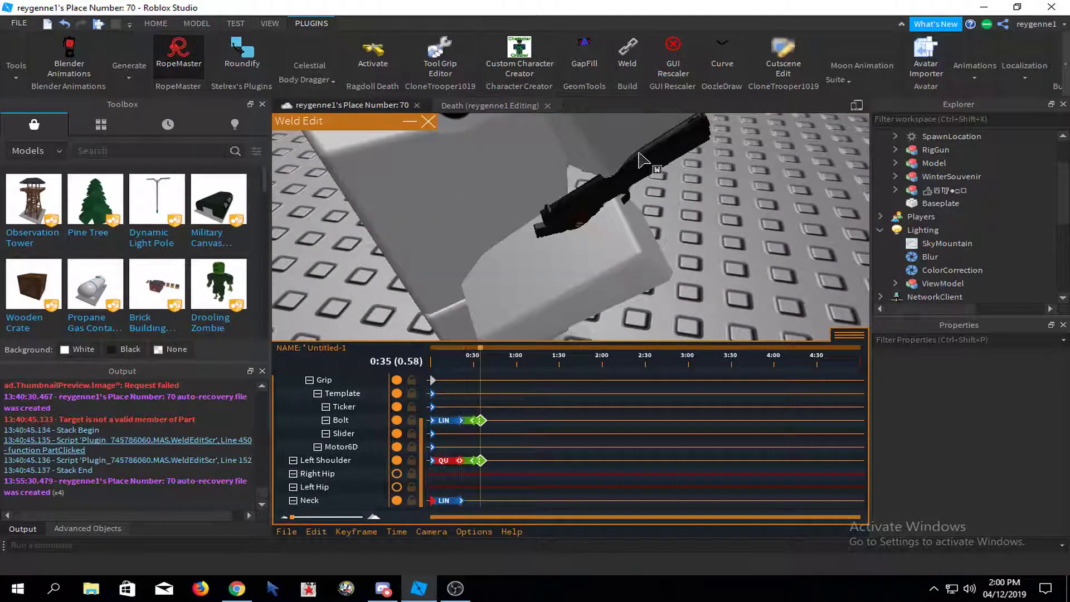
pyautogui.press('space')
pyautogui.moveTo(652, 210); pyautogui.dragTo(629, 226, button='right')
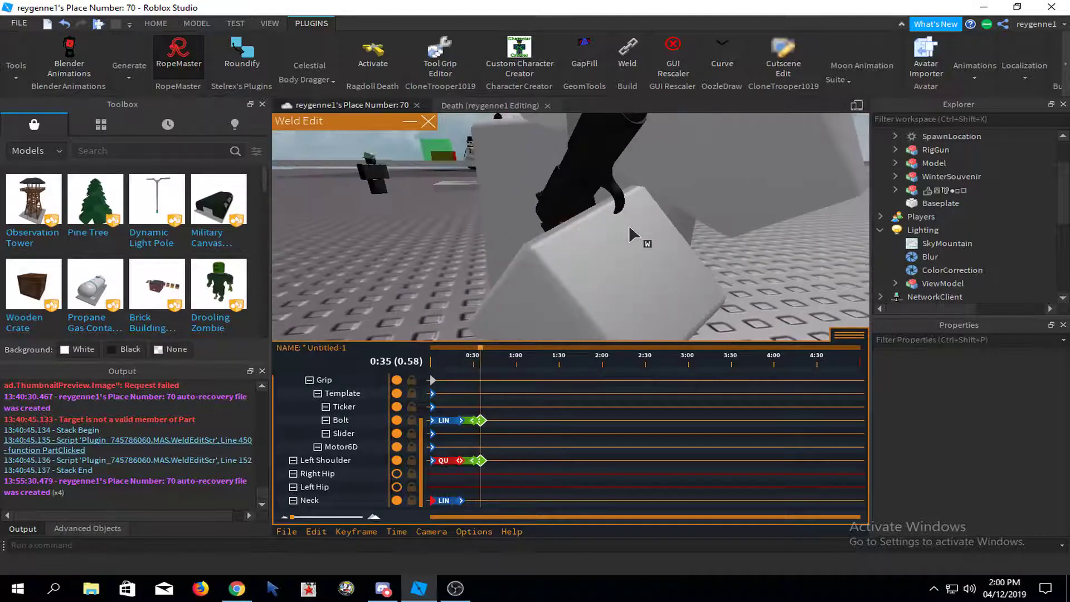
pyautogui.press('space')
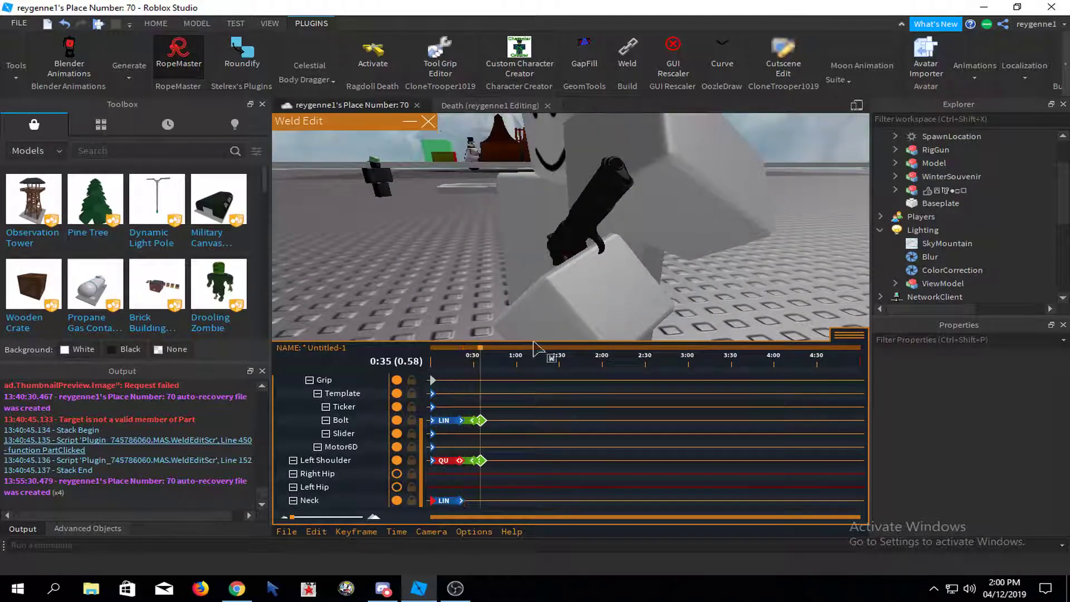
pyautogui.click(316, 531)
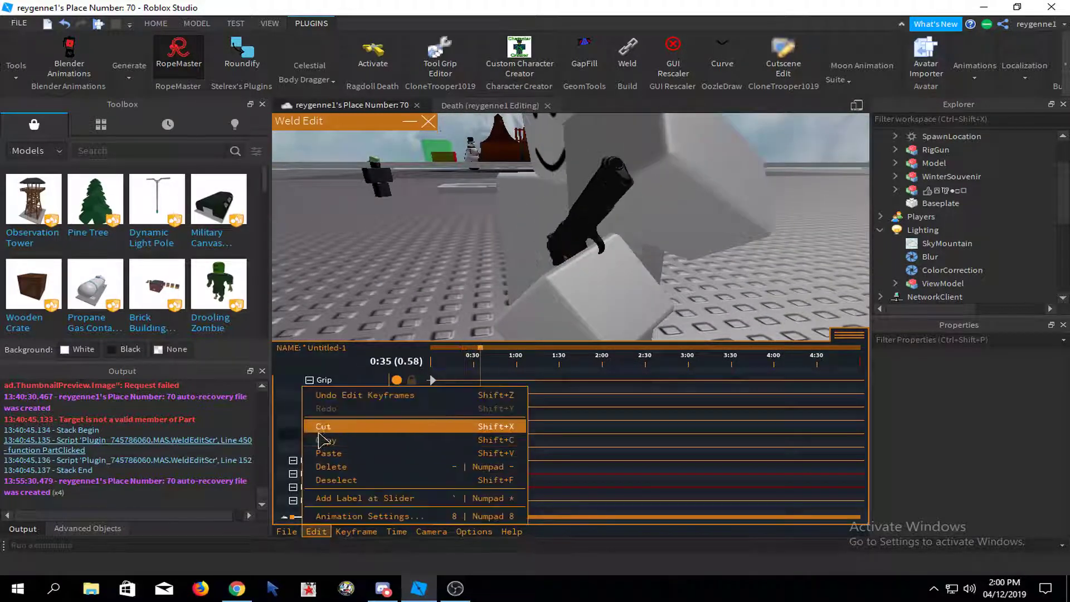
pyautogui.click(320, 430)
# - Add keyframes at 0:35 that hold the current pose of the left arm and the pistol's bolt
pyautogui.moveTo(488, 277); pyautogui.dragTo(589, 268, button='right')
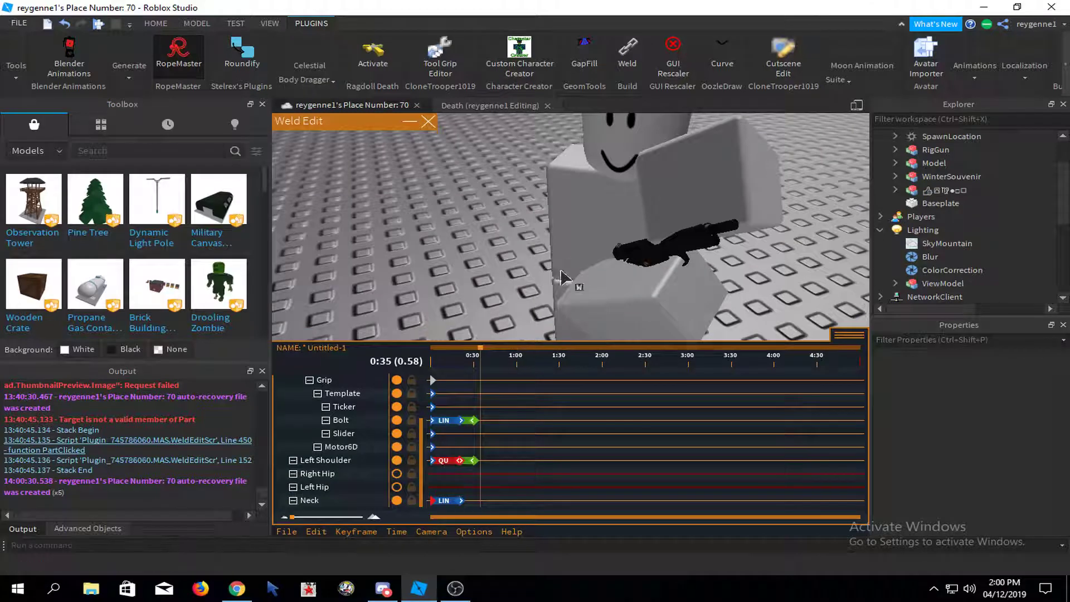
pyautogui.moveTo(495, 318); pyautogui.dragTo(495, 317, button='right')
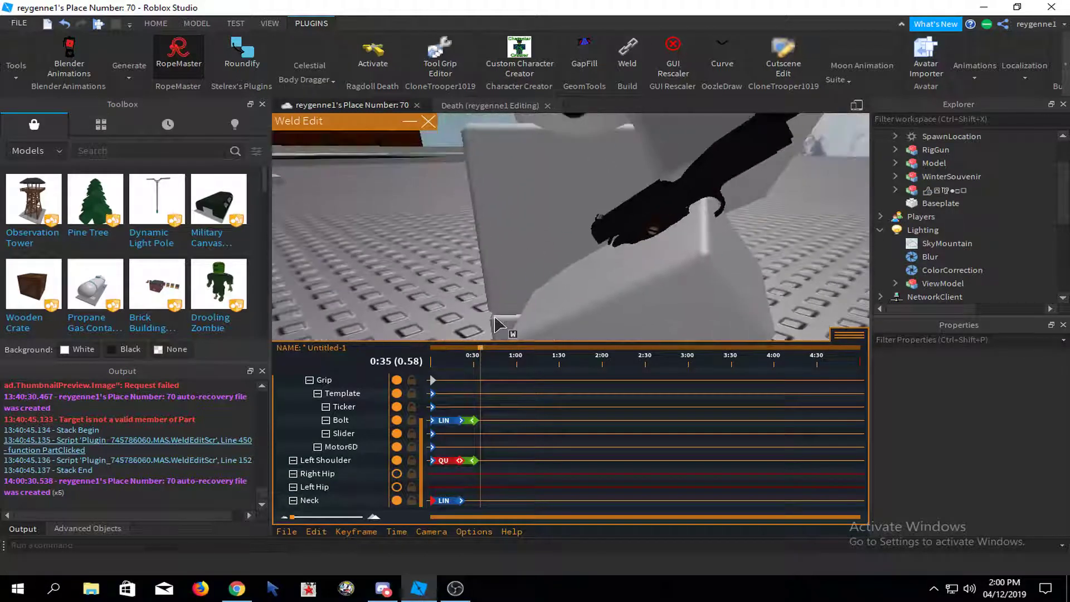
pyautogui.scroll(-3, 496, 361)
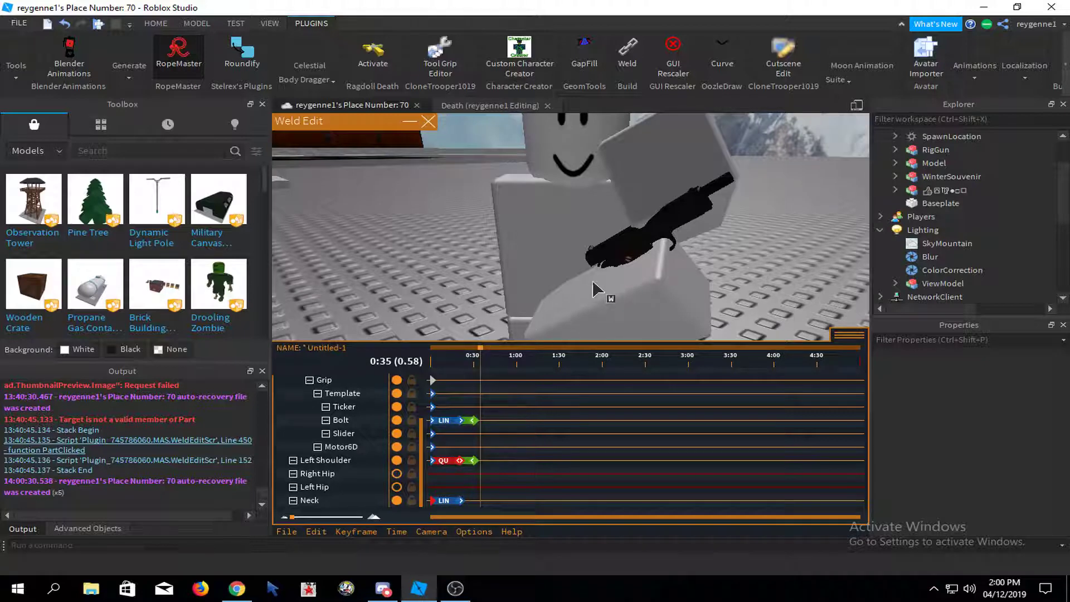
pyautogui.scroll(-1, 593, 281)
pyautogui.moveTo(593, 281); pyautogui.dragTo(593, 262, button='right')
pyautogui.click(635, 223)
pyautogui.press('+')
pyautogui.click(737, 302)
pyautogui.click(575, 275)
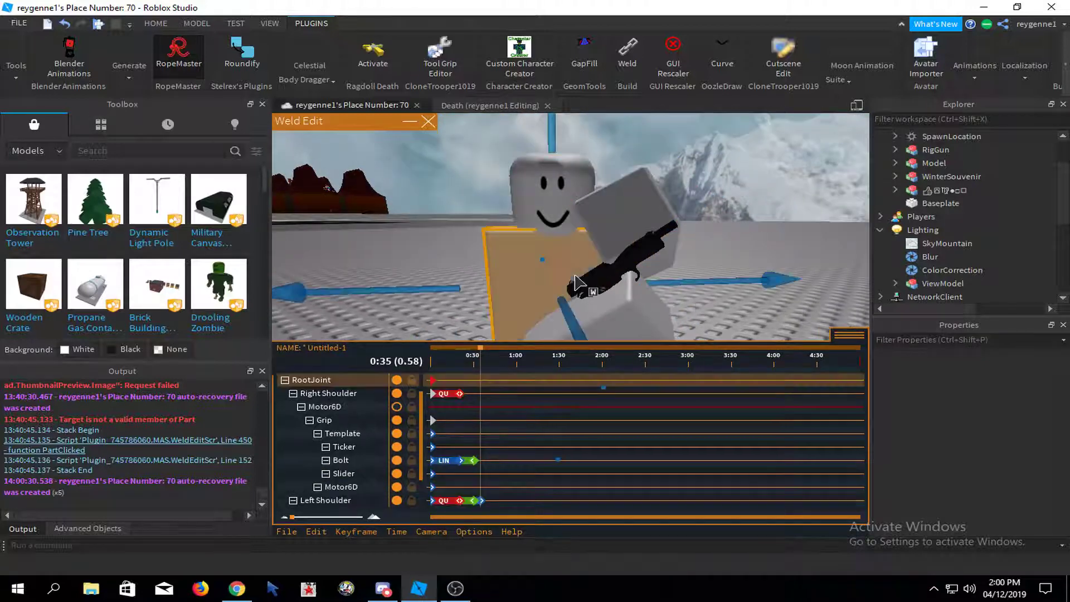
pyautogui.click(581, 277)
pyautogui.press('+')
pyautogui.click(759, 238)
# - Add keyframes at 0:35 for the Right Shoulder and the pistol's Grip
pyautogui.scroll(1, 716, 265)
pyautogui.moveTo(716, 265); pyautogui.dragTo(702, 262, button='right')
pyautogui.click(702, 261)
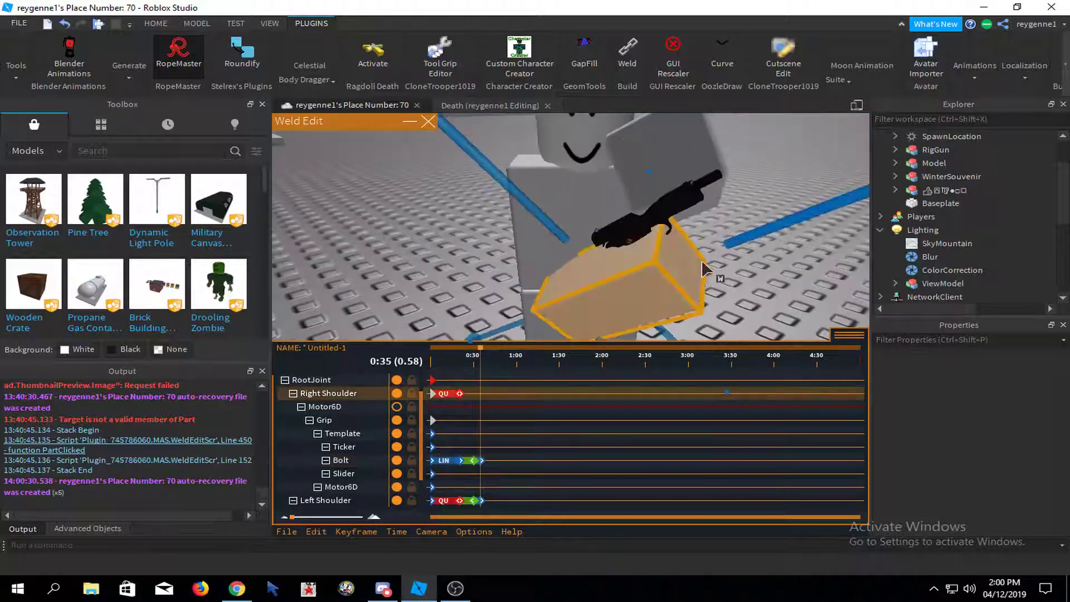
pyautogui.click(727, 244)
pyautogui.click(746, 287)
pyautogui.click(609, 243)
pyautogui.click(724, 220)
pyautogui.click(756, 288)
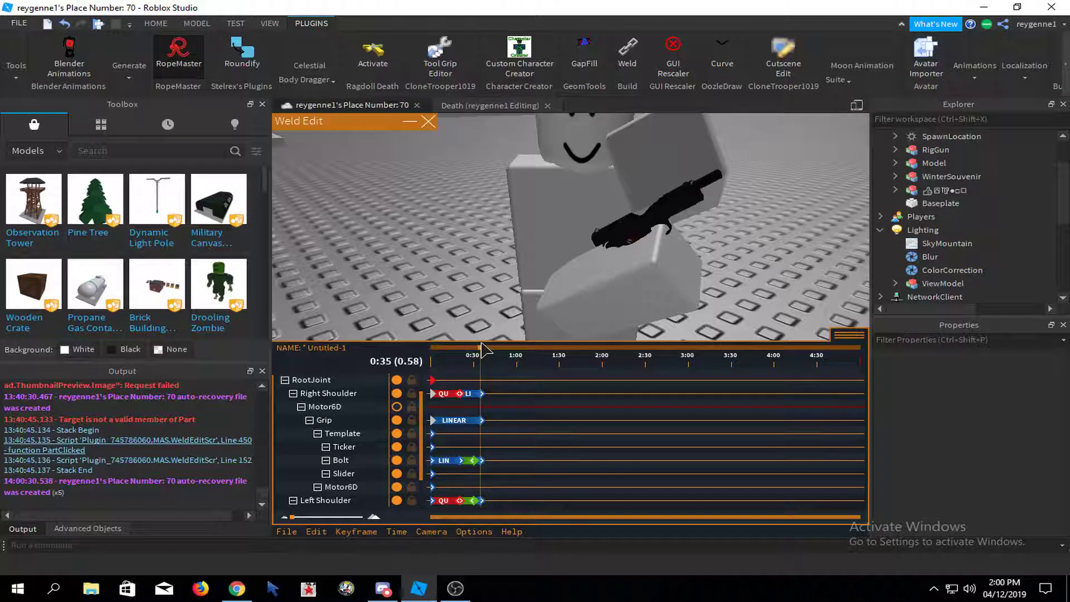
# - Add a Neck keyframe at 0:35 to hold the head's pose
pyautogui.scroll(-1, 494, 296)
pyautogui.moveTo(494, 312); pyautogui.dragTo(494, 291, button='right')
pyautogui.click(525, 223)
pyautogui.click(661, 216)
pyautogui.click(673, 181)
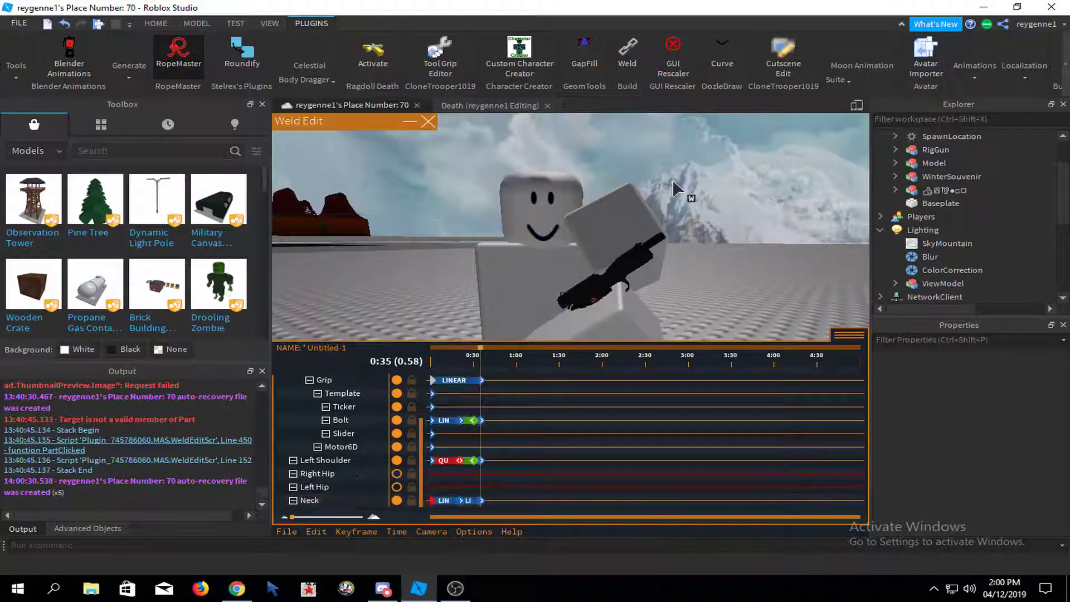
# - Go to 0:51 on the timeline and rotate the right arm slightly to start its next pose
pyautogui.moveTo(673, 189); pyautogui.dragTo(584, 379, button='right')
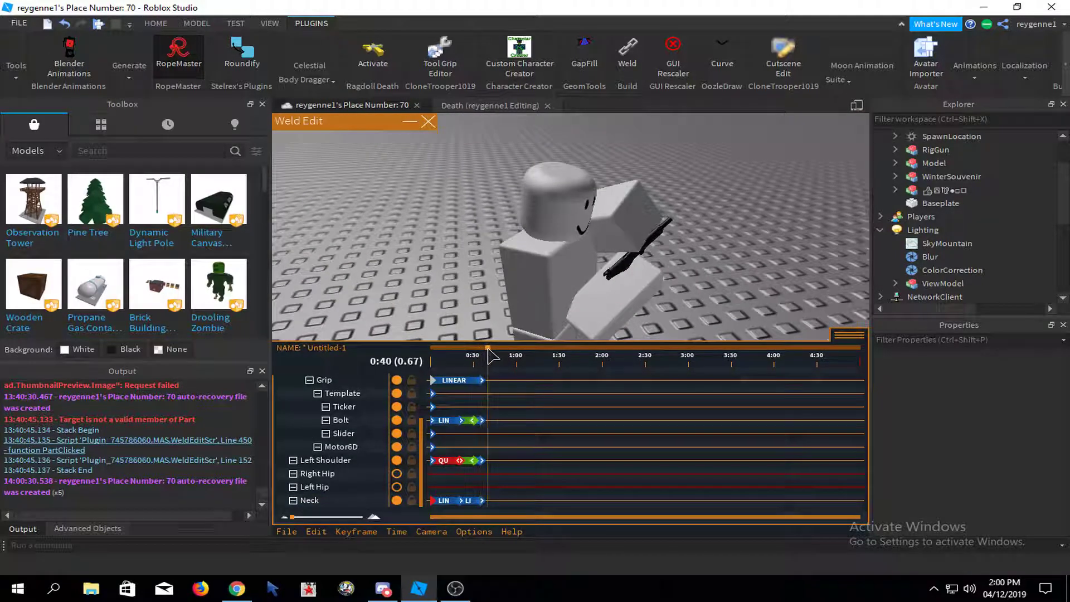
pyautogui.moveTo(543, 311); pyautogui.dragTo(492, 275, button='right')
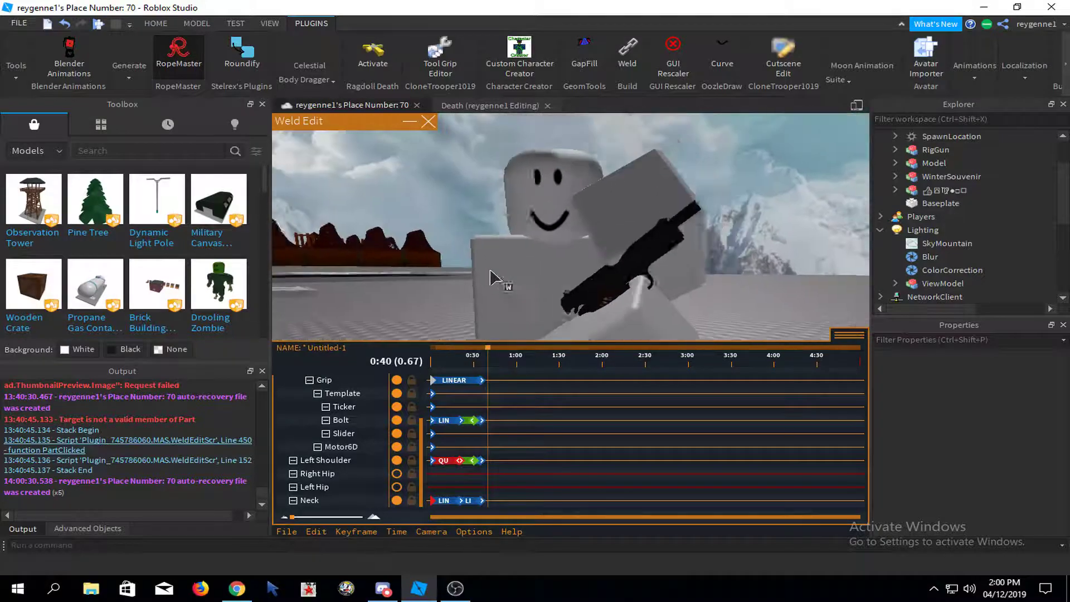
pyautogui.scroll(-1, 543, 310)
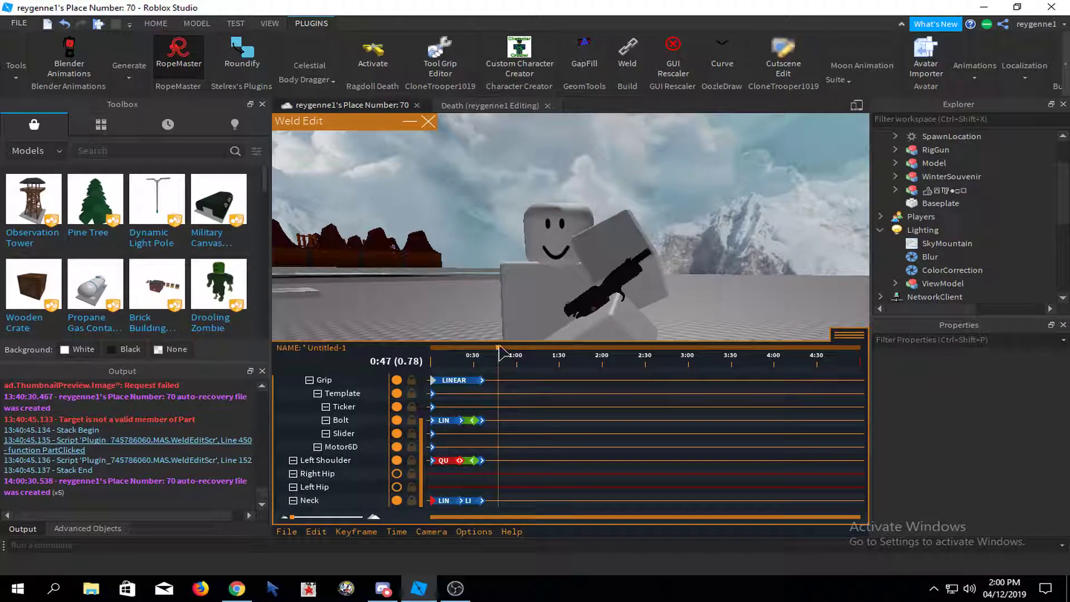
pyautogui.moveTo(502, 346); pyautogui.dragTo(504, 346)
pyautogui.moveTo(563, 296); pyautogui.dragTo(613, 299, button='right')
pyautogui.click(609, 313)
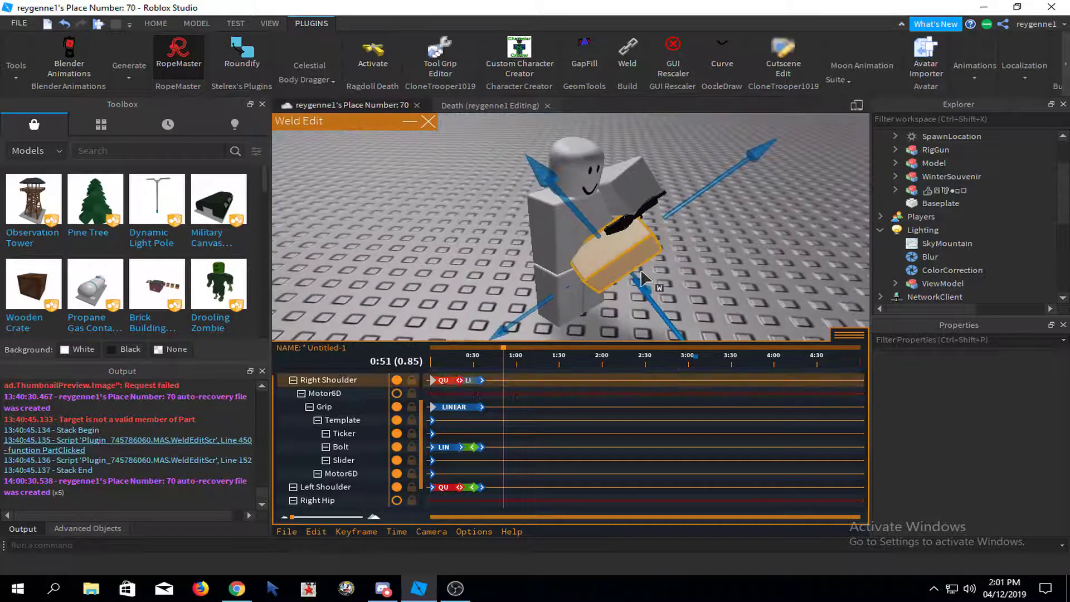
pyautogui.click(599, 159)
pyautogui.scroll(-1, 624, 167)
pyautogui.press('r')
pyautogui.moveTo(663, 164); pyautogui.dragTo(674, 187)
pyautogui.click(605, 262)
pyautogui.press('r')
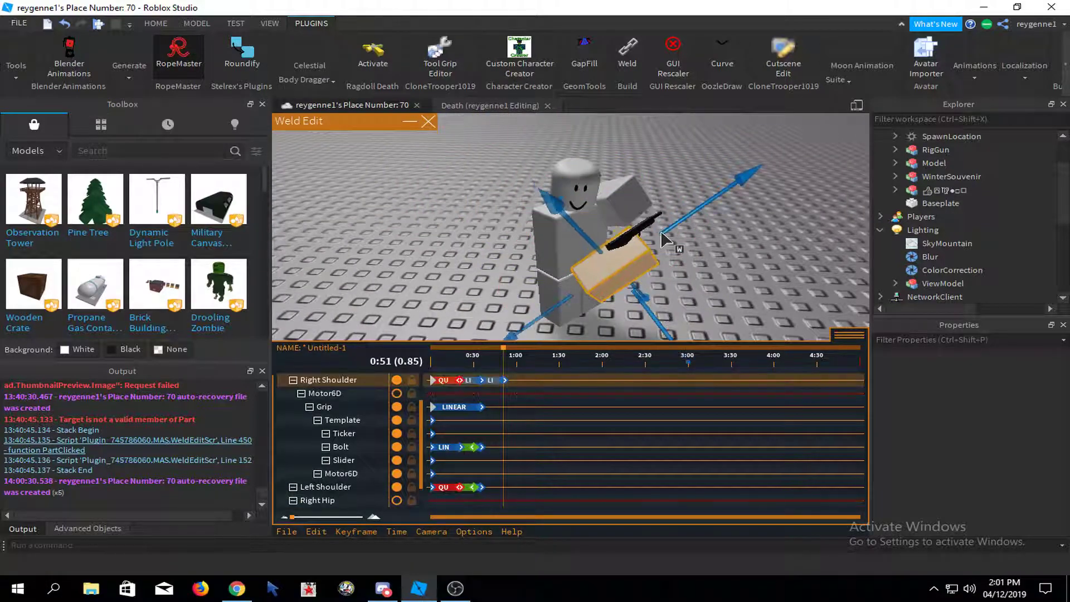
# - Move the right arm outward, away from the left arm, and raise it at 0:51
pyautogui.moveTo(600, 261); pyautogui.dragTo(546, 214)
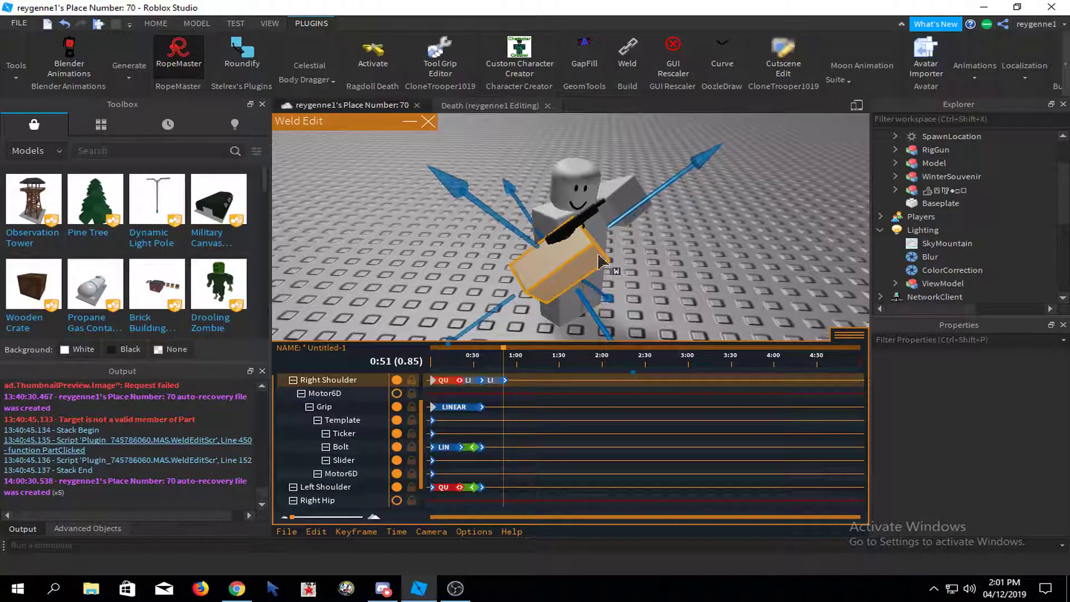
pyautogui.moveTo(605, 232); pyautogui.dragTo(616, 222)
pyautogui.click(570, 302)
pyautogui.click(582, 265)
pyautogui.moveTo(599, 309); pyautogui.dragTo(629, 212)
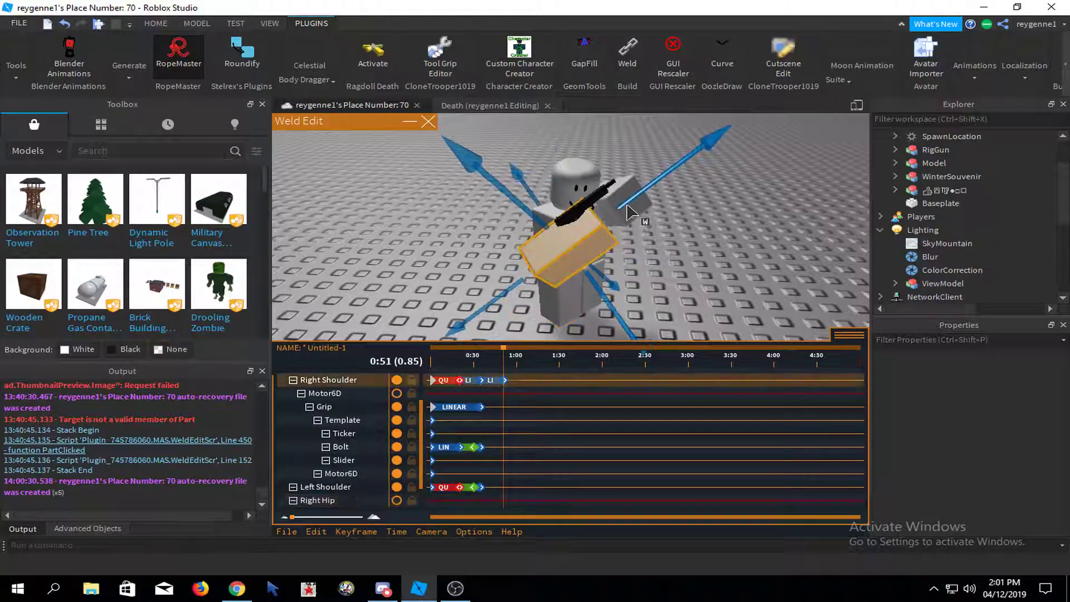
pyautogui.click(645, 259)
# - Rotate the right arm at 0:51 so the pistol points upward beside the head
pyautogui.scroll(4, 632, 264)
pyautogui.click(485, 196)
pyautogui.press('r')
pyautogui.scroll(-4, 523, 206)
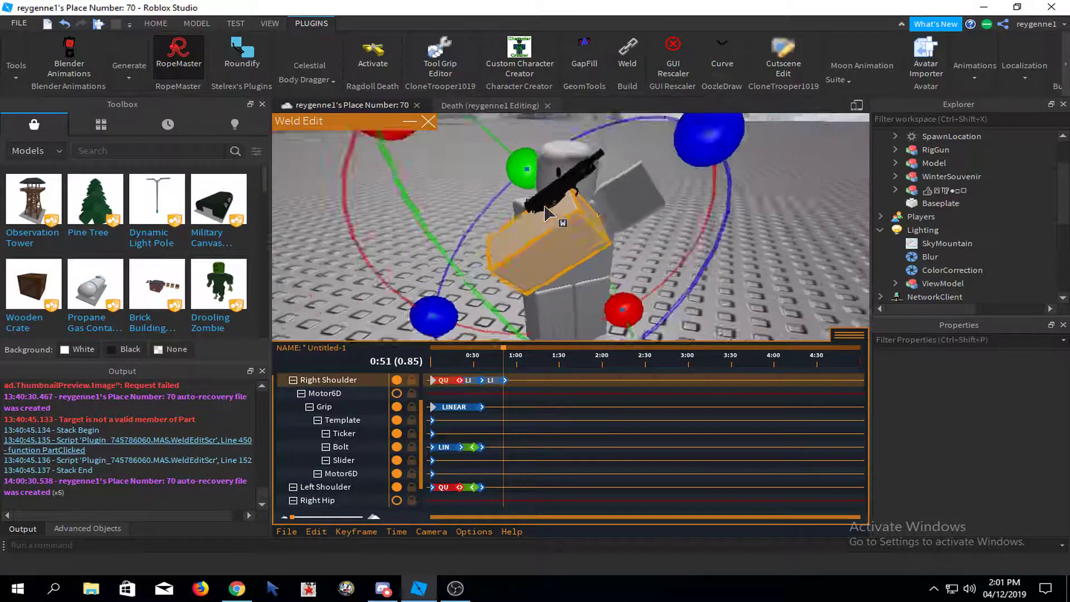
pyautogui.moveTo(549, 212); pyautogui.dragTo(578, 203, button='right')
pyautogui.moveTo(694, 274); pyautogui.dragTo(689, 315)
pyautogui.moveTo(556, 163); pyautogui.dragTo(529, 158)
pyautogui.click(725, 236)
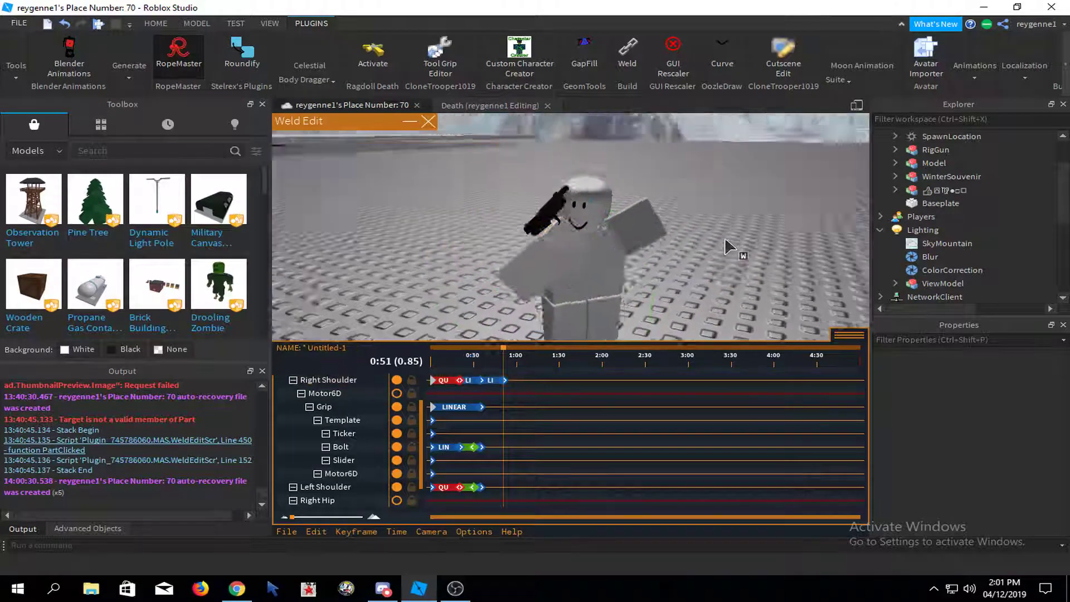
# - Select the pistol's Grip and rotate it at 0:51 so the barrel tilts upward in the right hand
pyautogui.scroll(5, 725, 236)
pyautogui.moveTo(725, 236); pyautogui.dragTo(667, 236, button='right')
pyautogui.scroll(-4, 676, 241)
pyautogui.moveTo(529, 212); pyautogui.dragTo(559, 203, button='right')
pyautogui.click(642, 170)
pyautogui.moveTo(650, 183); pyautogui.dragTo(653, 185, button='right')
pyautogui.scroll(-3, 653, 185)
pyautogui.press('r')
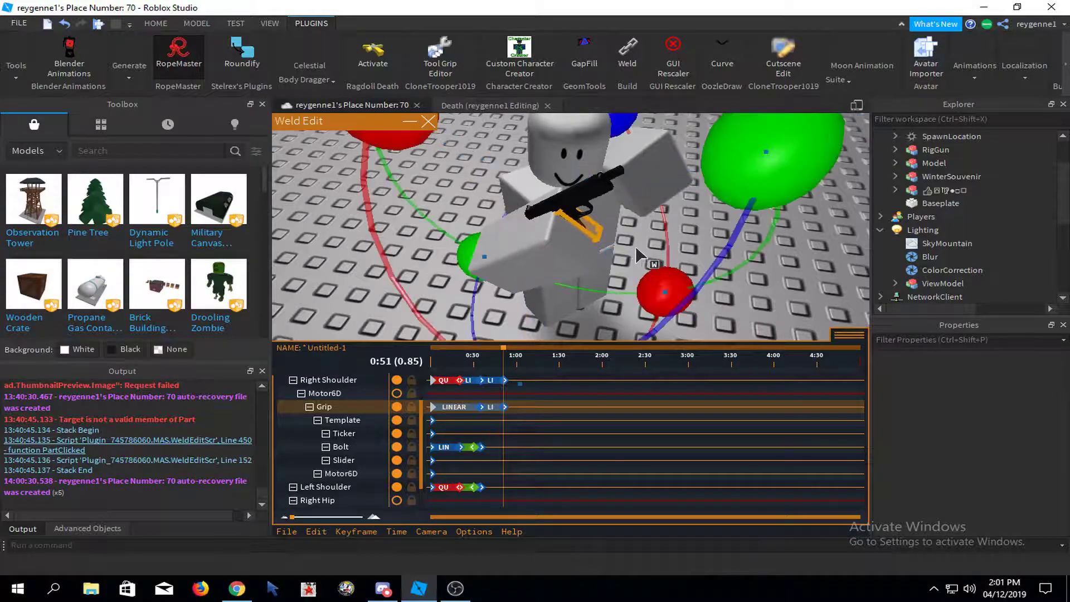
pyautogui.scroll(-2, 657, 188)
pyautogui.moveTo(636, 246); pyautogui.dragTo(652, 183, button='right')
pyautogui.moveTo(554, 167); pyautogui.dragTo(491, 242)
pyautogui.press('r')
pyautogui.press('r')
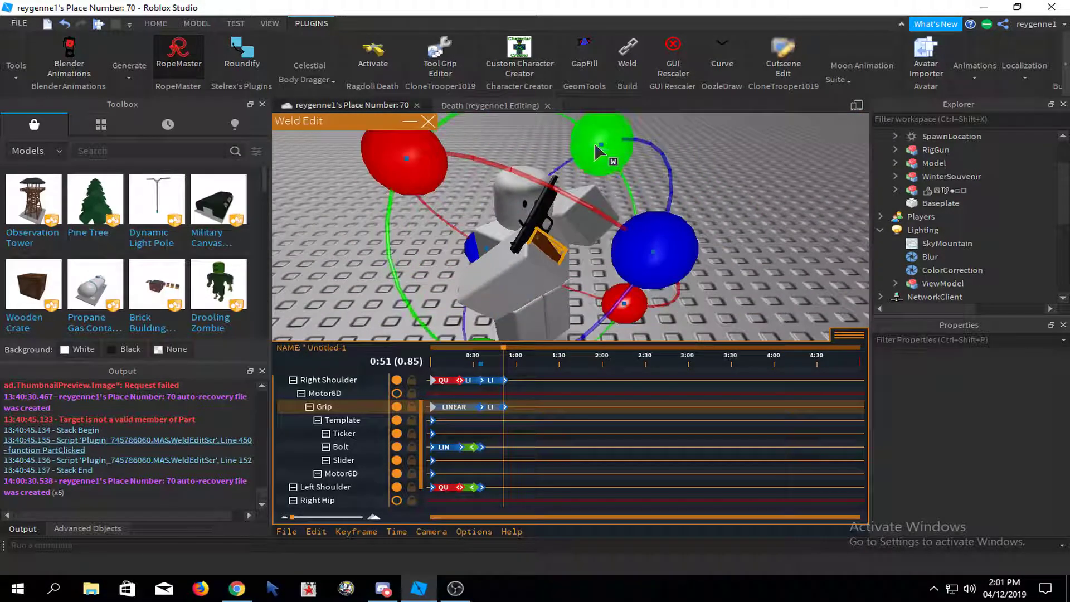
pyautogui.moveTo(638, 243); pyautogui.dragTo(658, 209)
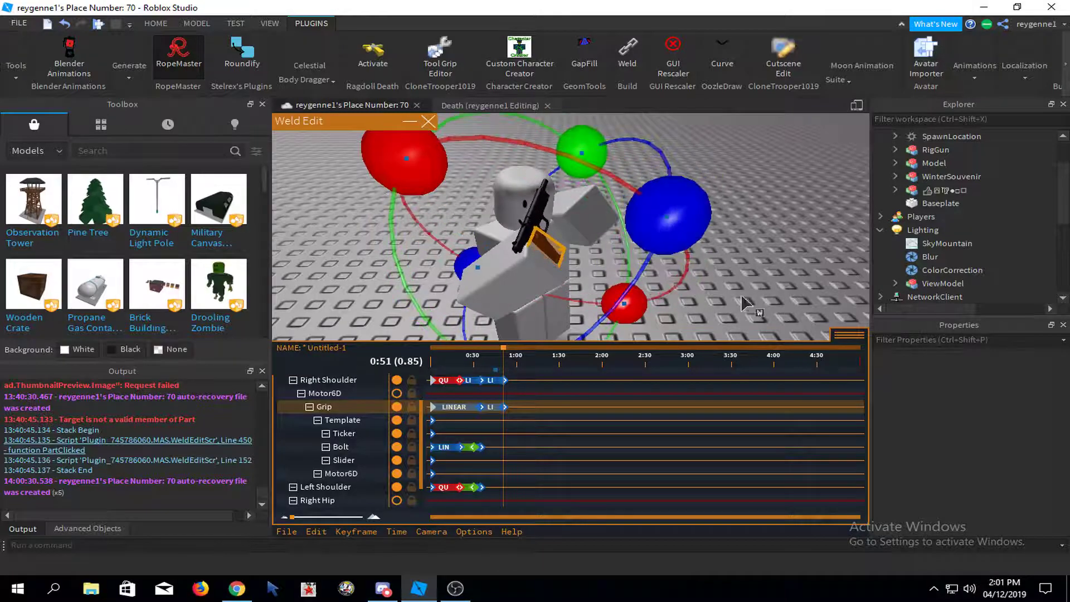
pyautogui.click(758, 306)
# - Rotate the right arm at 0:51 again to refine how it holds up the pistol
pyautogui.scroll(2, 767, 282)
pyautogui.moveTo(758, 307); pyautogui.dragTo(760, 278, button='right')
pyautogui.scroll(3, 760, 280)
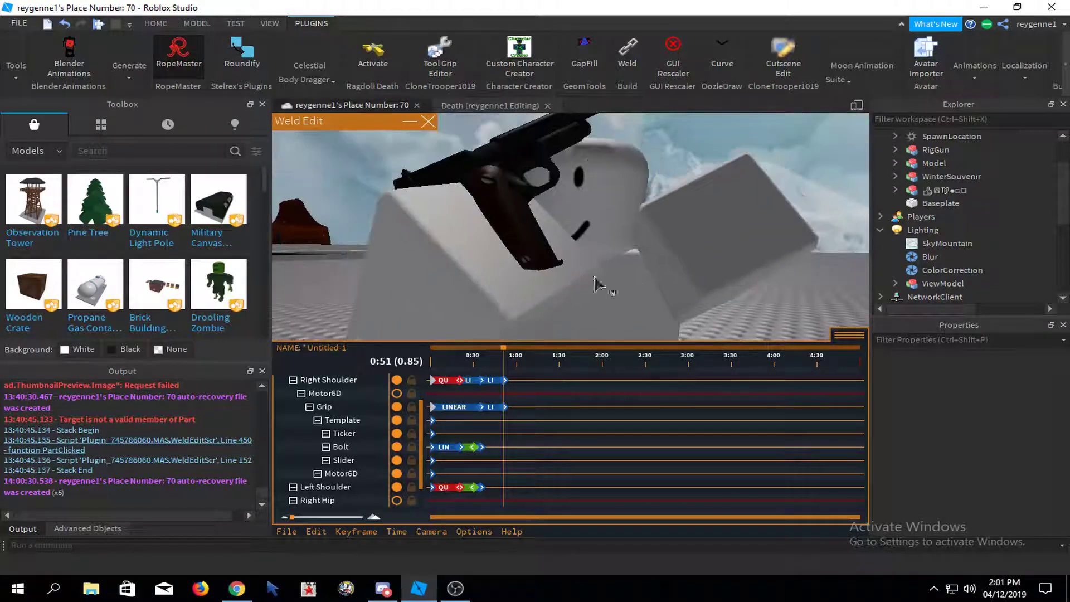
pyautogui.click(516, 287)
pyautogui.scroll(-4, 588, 180)
pyautogui.moveTo(588, 180); pyautogui.dragTo(589, 180, button='right')
pyautogui.moveTo(683, 156); pyautogui.dragTo(704, 177)
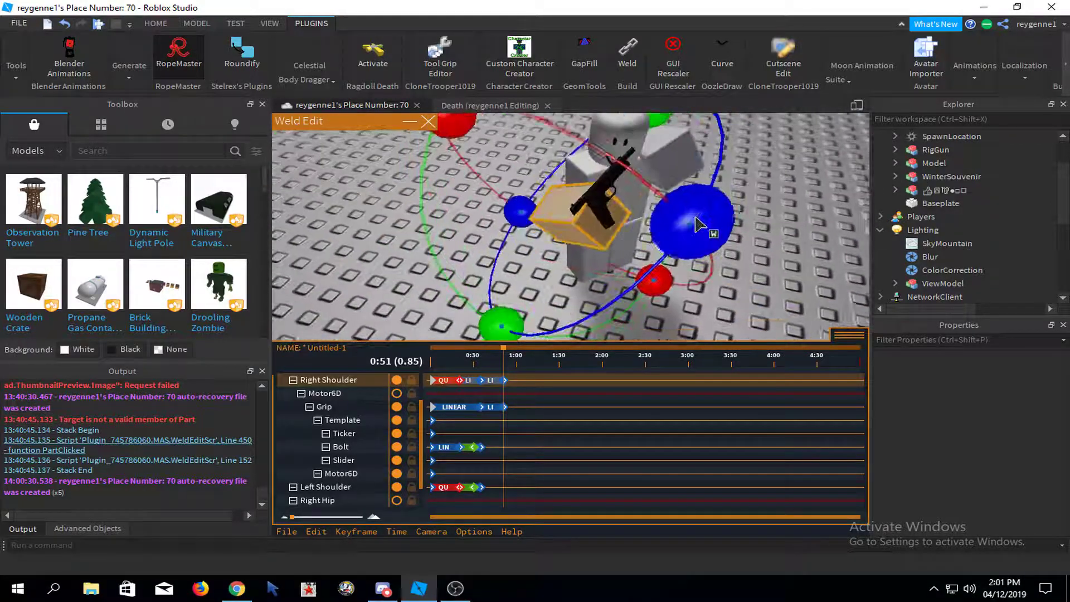
pyautogui.moveTo(703, 177); pyautogui.dragTo(703, 178, button='right')
pyautogui.moveTo(688, 296); pyautogui.dragTo(703, 263)
pyautogui.click(715, 184)
# - Select the pistol's Grip and adjust its position against the right hand at 0:51
pyautogui.moveTo(715, 184); pyautogui.dragTo(716, 184, button='right')
pyautogui.click(639, 201)
pyautogui.moveTo(616, 236); pyautogui.dragTo(616, 235, button='right')
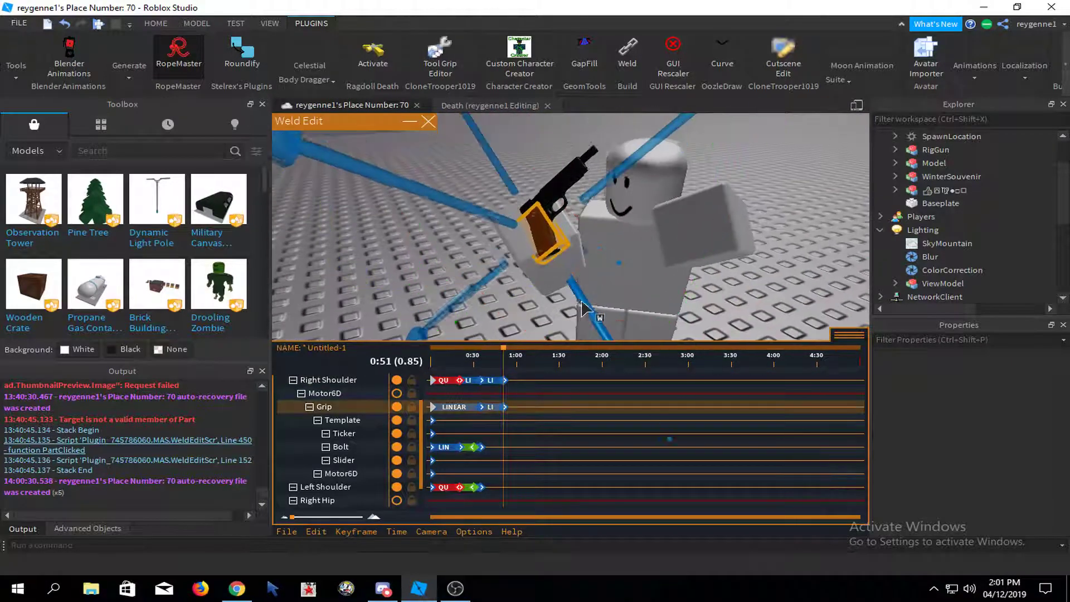
pyautogui.moveTo(632, 181); pyautogui.dragTo(577, 211, button='right')
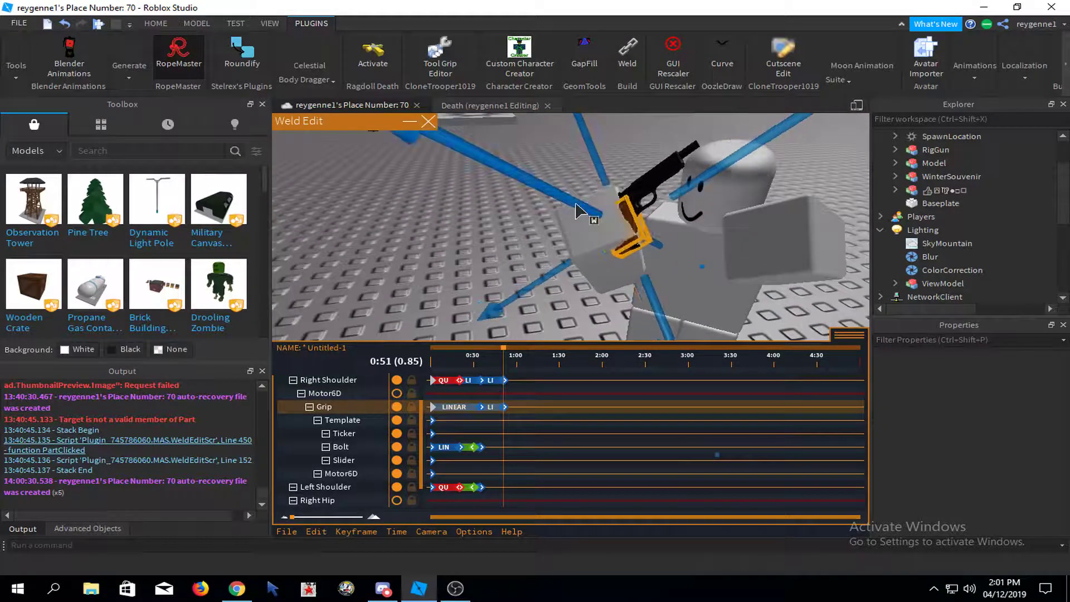
pyautogui.click(586, 295)
pyautogui.moveTo(586, 295); pyautogui.dragTo(590, 281, button='right')
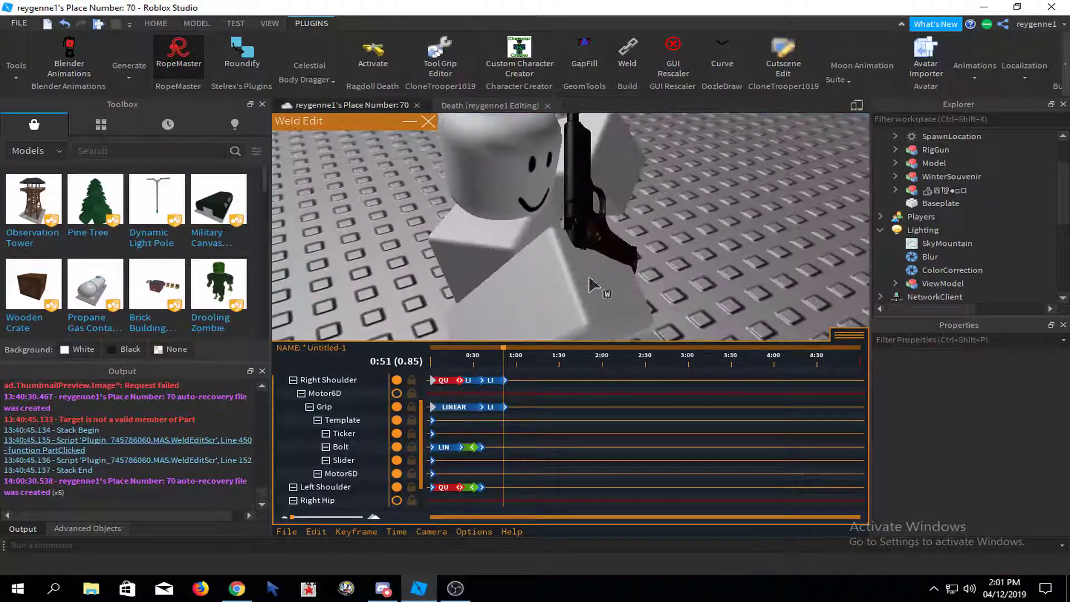
# - Select the pistol's Grip and rotate it at 0:51 to realign the pistol with the right hand
pyautogui.click(611, 244)
pyautogui.moveTo(629, 212); pyautogui.dragTo(671, 186, button='right')
pyautogui.click(667, 251)
pyautogui.click(604, 229)
pyautogui.moveTo(603, 229); pyautogui.dragTo(644, 225, button='right')
pyautogui.click(628, 210)
pyautogui.click(555, 269)
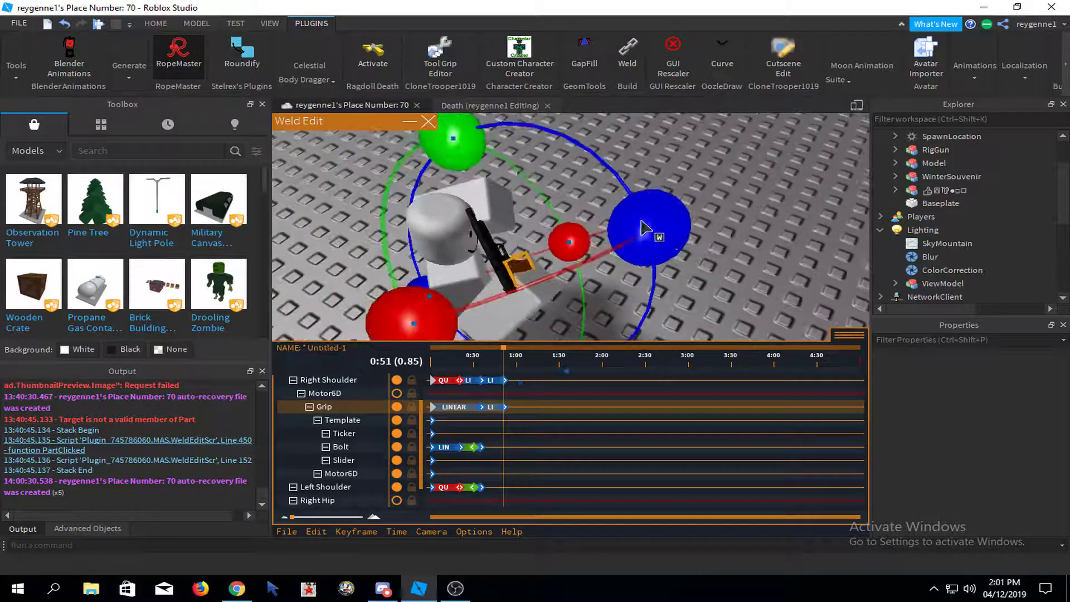
pyautogui.moveTo(645, 226); pyautogui.dragTo(681, 317)
pyautogui.moveTo(683, 323); pyautogui.dragTo(655, 339, button='right')
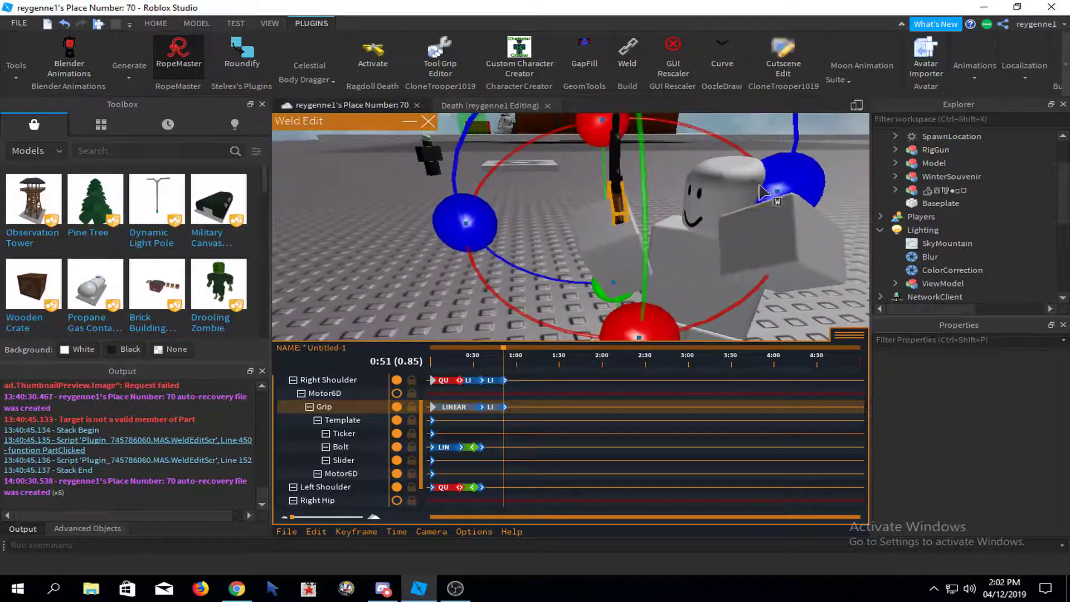
pyautogui.moveTo(663, 175); pyautogui.dragTo(629, 226, button='right')
pyautogui.click(627, 196)
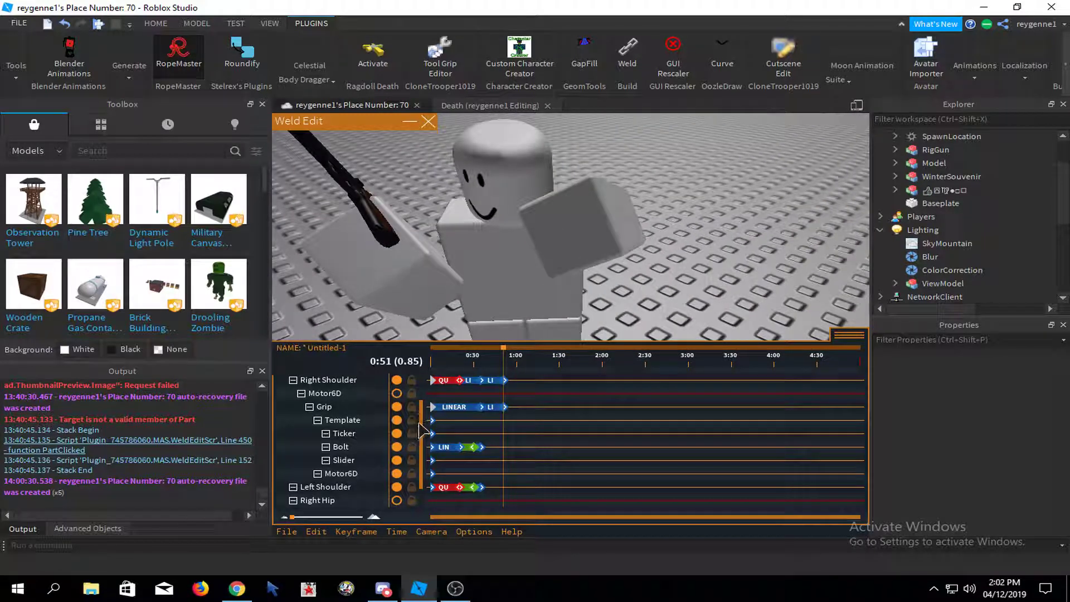
# - Move the last Right Shoulder and Grip keyframes from 0:51 to about 0:45 and preview the motion
pyautogui.scroll(3, 422, 431)
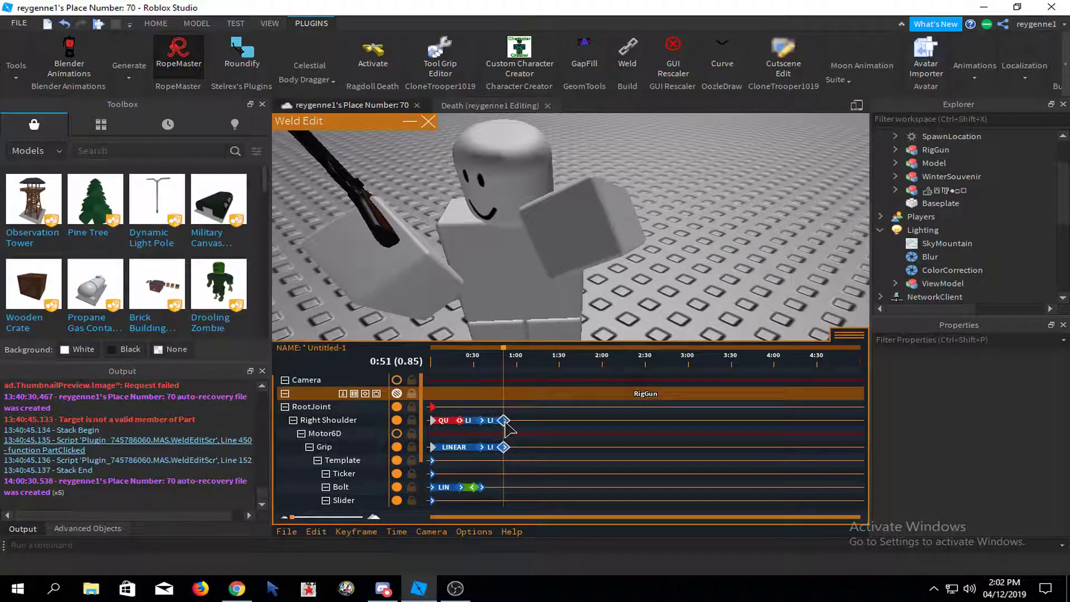
pyautogui.moveTo(497, 422); pyautogui.dragTo(494, 423)
pyautogui.press('space')
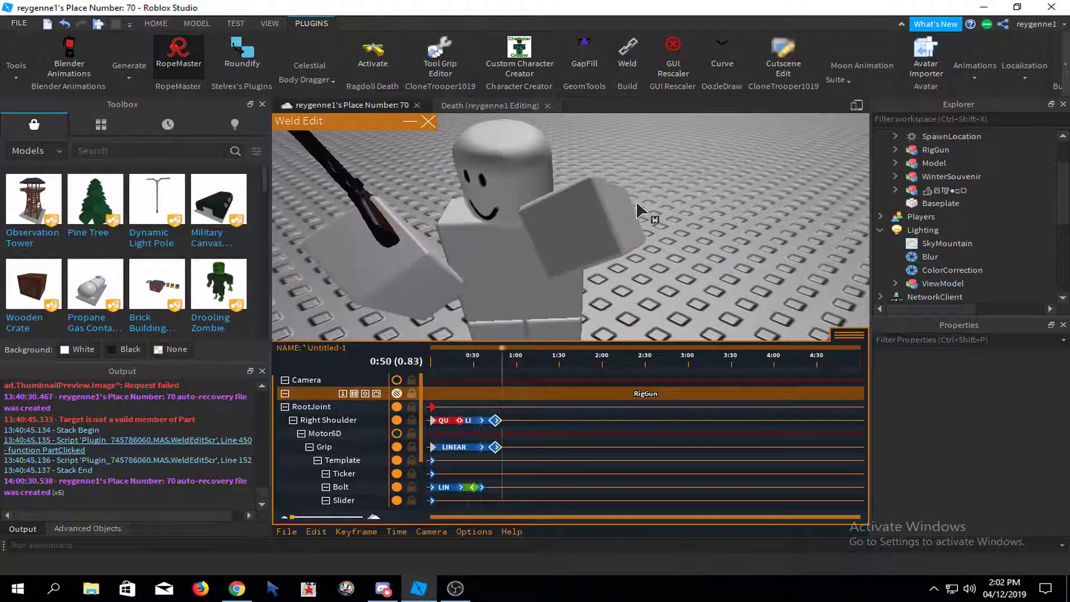
# - Rotate and reposition the left arm at 0:51 so it pulls away from the pistol
pyautogui.click(636, 202)
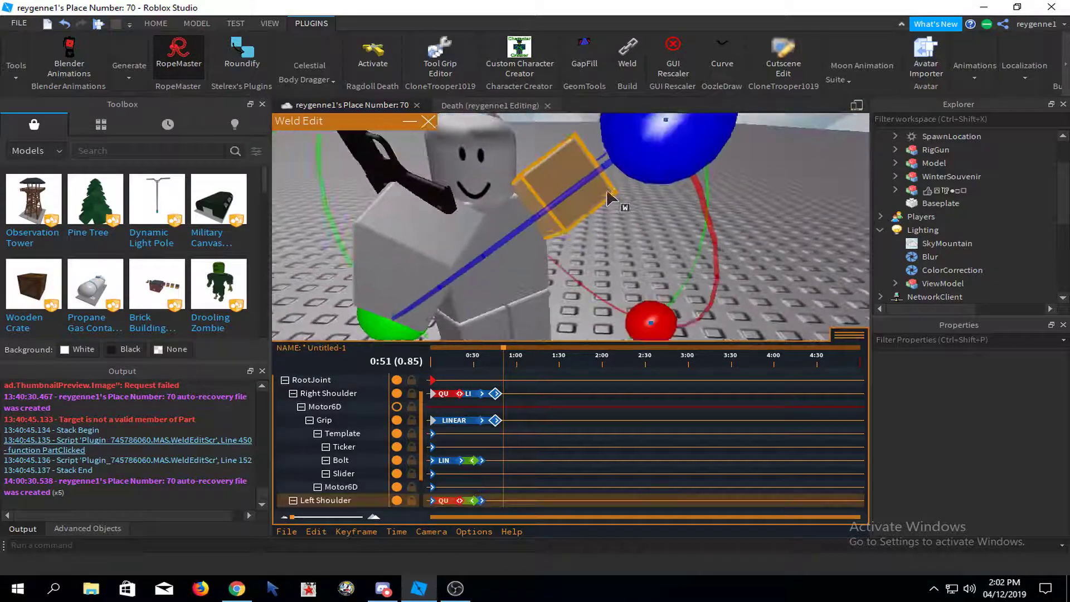
pyautogui.scroll(-2, 607, 190)
pyautogui.moveTo(607, 190); pyautogui.dragTo(600, 193, button='right')
pyautogui.press('r')
pyautogui.moveTo(660, 203); pyautogui.dragTo(673, 193)
pyautogui.moveTo(663, 150); pyautogui.dragTo(681, 222)
pyautogui.press('r')
pyautogui.moveTo(680, 222); pyautogui.dragTo(635, 240, button='right')
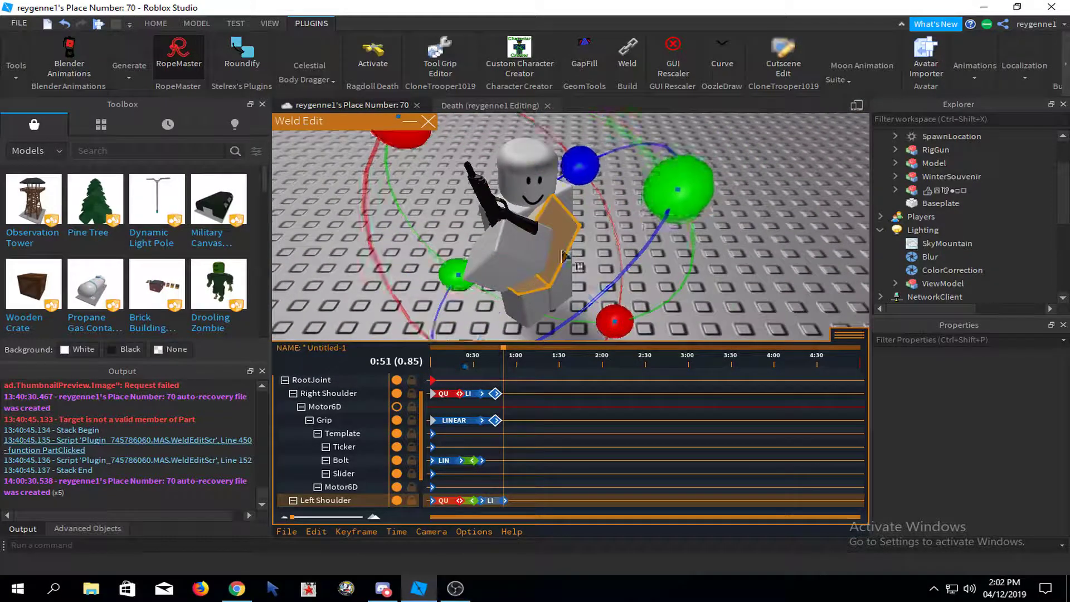
pyautogui.press('w')
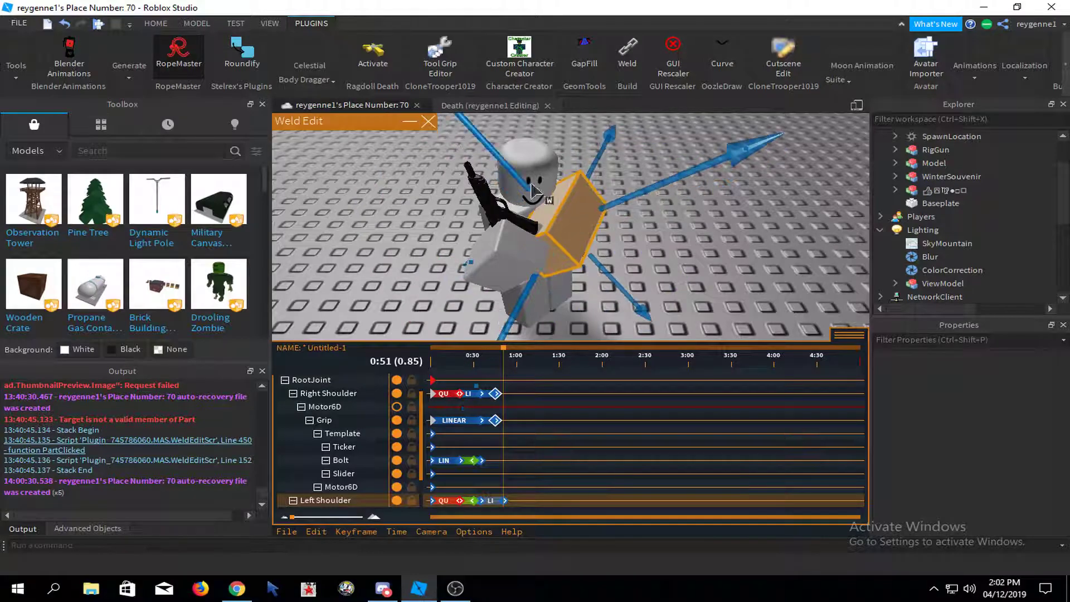
pyautogui.moveTo(532, 191); pyautogui.dragTo(545, 213)
pyautogui.click(680, 260)
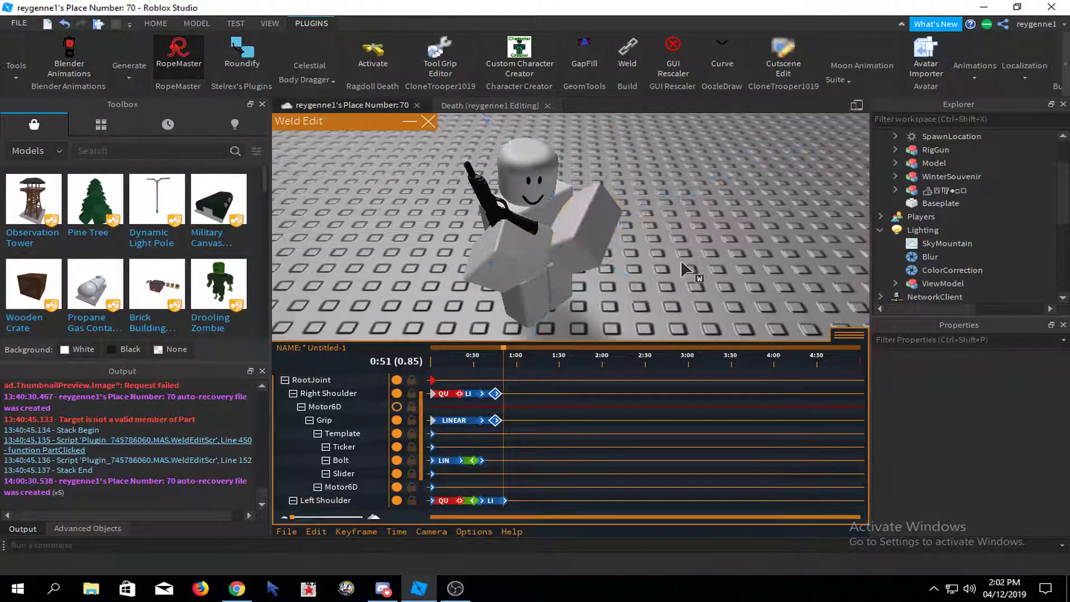
# - Retime the last Left Shoulder keyframe, trying 0:45 and settling on 0:50
pyautogui.moveTo(680, 260); pyautogui.dragTo(516, 387, button='right')
pyautogui.scroll(4, 666, 258)
pyautogui.scroll(-3, 666, 258)
pyautogui.scroll(-3, 516, 385)
pyautogui.click(590, 250)
pyautogui.scroll(-1, 590, 249)
pyautogui.moveTo(591, 249); pyautogui.dragTo(590, 249, button='right')
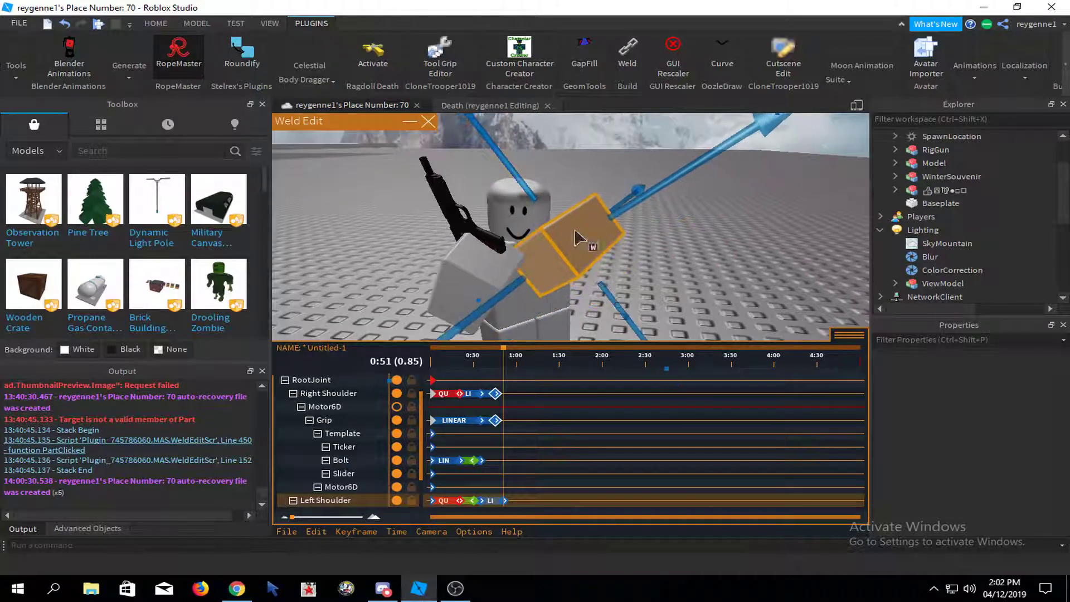
pyautogui.click(503, 501)
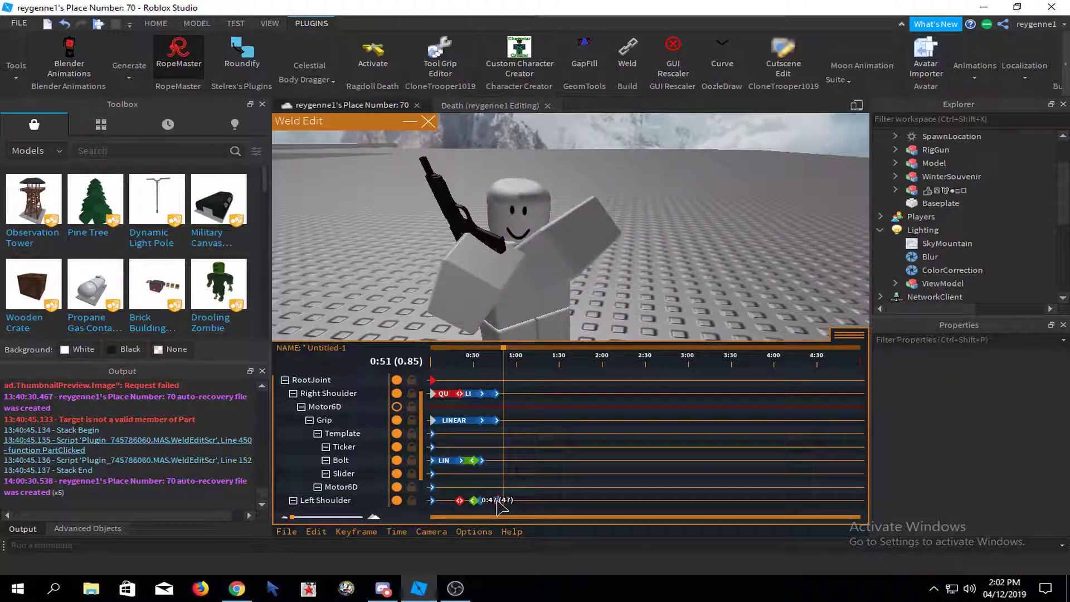
pyautogui.click(495, 500)
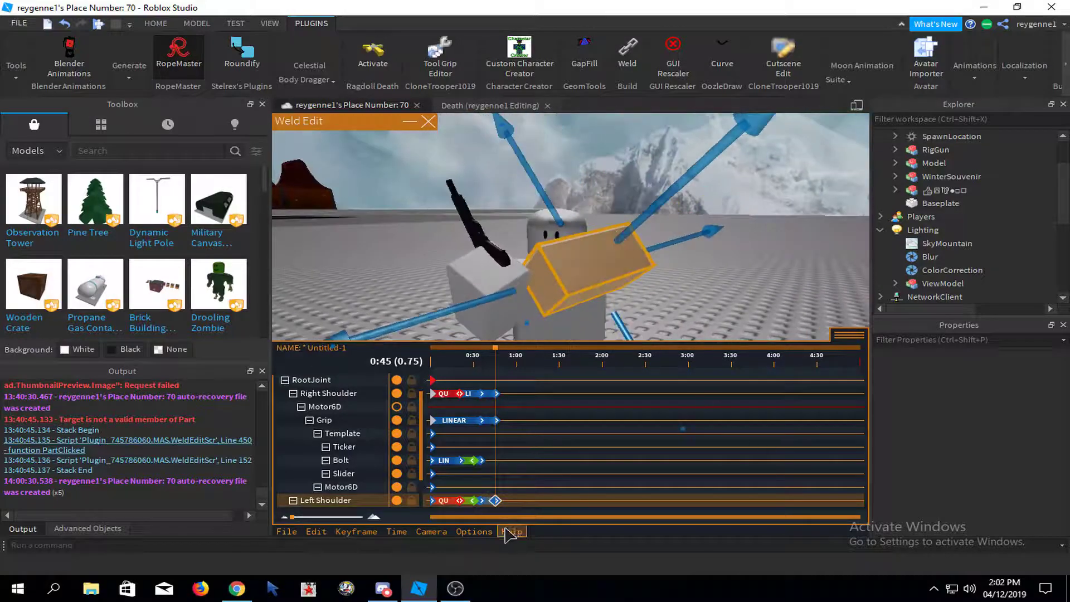
pyautogui.click(496, 500)
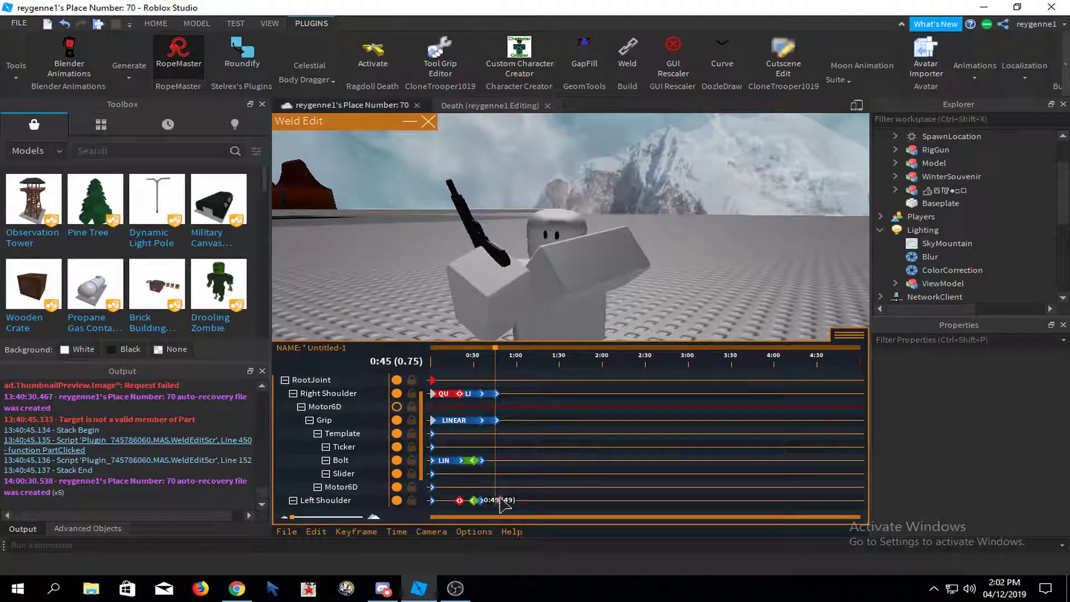
pyautogui.click(503, 501)
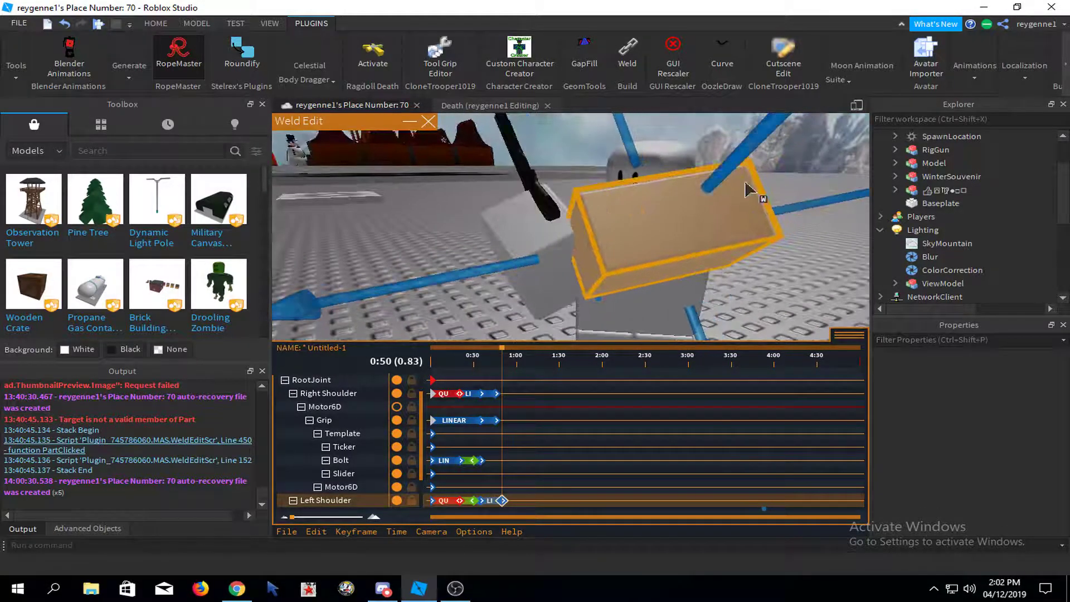
# - Rotate the left arm at 0:50 to refine its angle beside the pistol
pyautogui.moveTo(640, 232); pyautogui.dragTo(562, 303, button='right')
pyautogui.press('r')
pyautogui.scroll(-3, 603, 190)
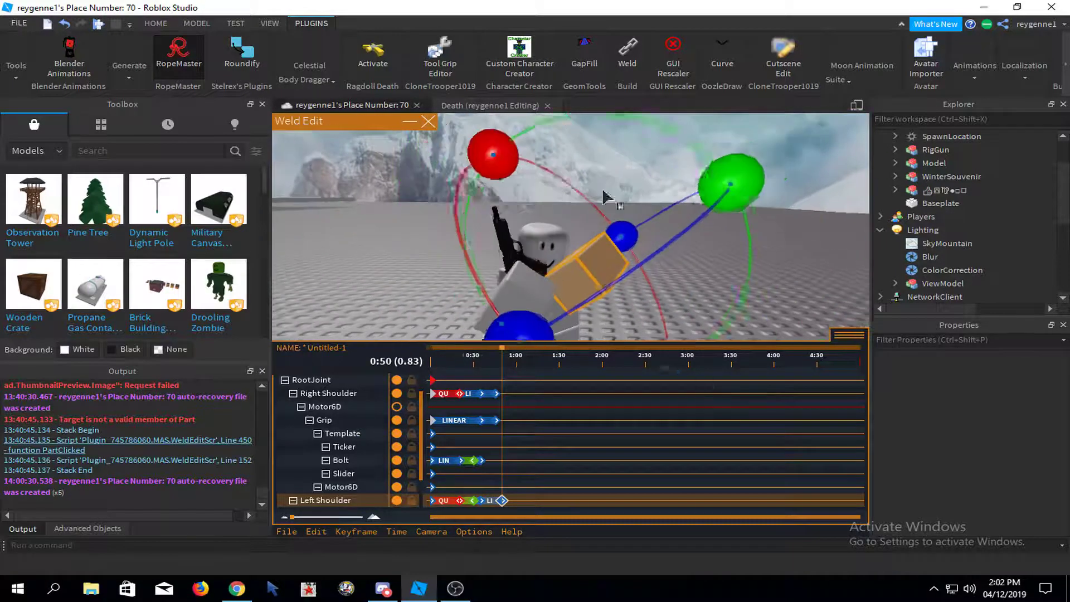
pyautogui.scroll(-1, 603, 190)
pyautogui.moveTo(741, 207); pyautogui.dragTo(754, 231)
pyautogui.press('r')
# - Play back and scrub the animation up to 0:52 to check how both arms move around the pistol
pyautogui.click(536, 229)
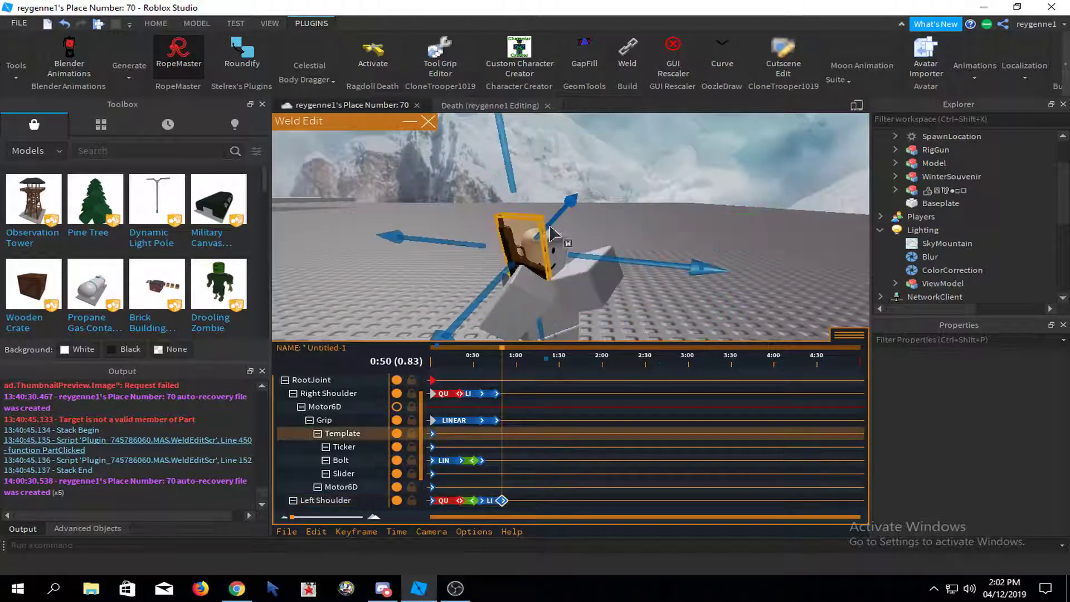
pyautogui.click(578, 250)
pyautogui.click(570, 221)
pyautogui.moveTo(570, 222); pyautogui.dragTo(640, 193, button='right')
pyautogui.scroll(3, 641, 195)
pyautogui.scroll(-2, 641, 194)
pyautogui.press('space')
pyautogui.scroll(-2, 641, 193)
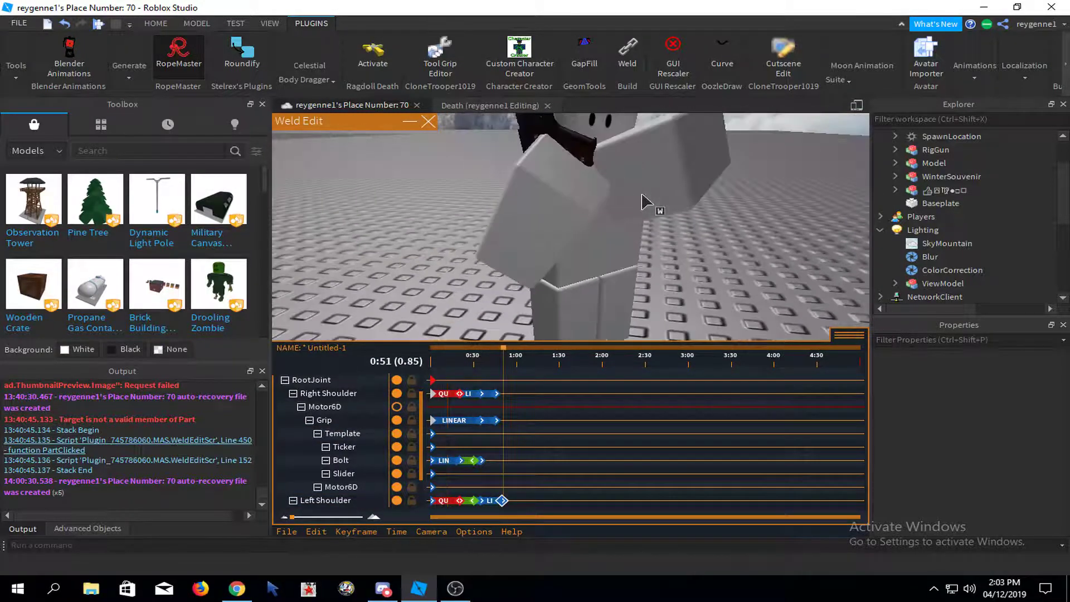
pyautogui.press('space')
pyautogui.scroll(-1, 572, 316)
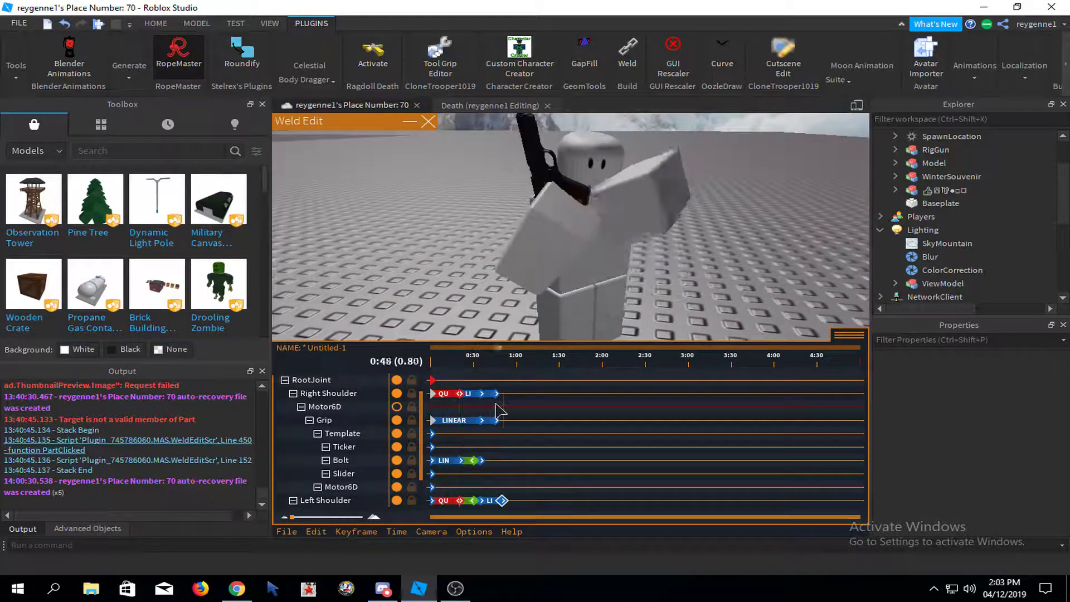
pyautogui.click(467, 348)
pyautogui.moveTo(480, 349); pyautogui.dragTo(502, 354)
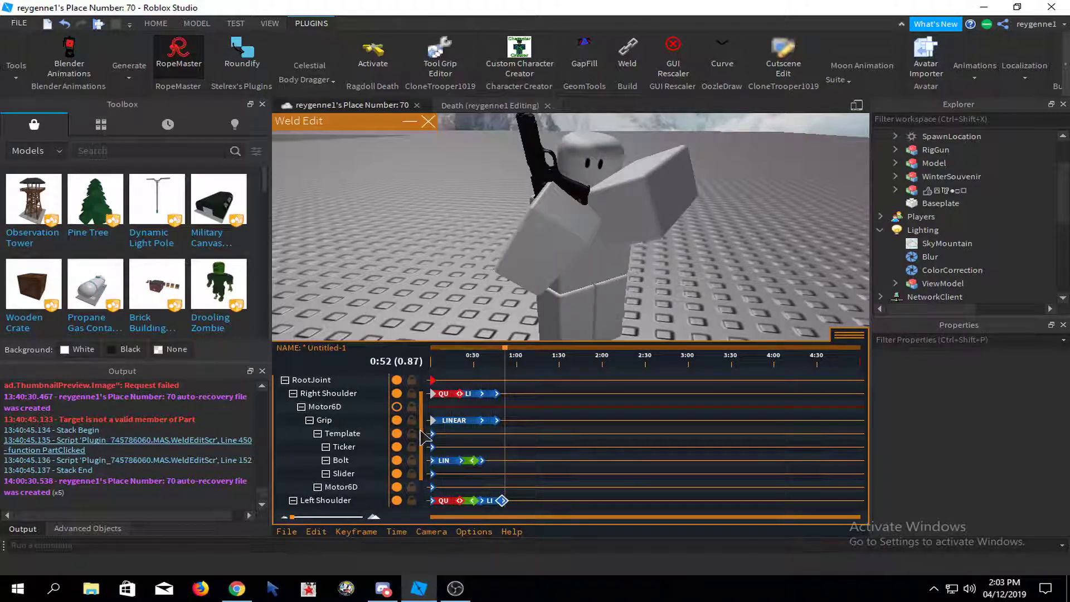
# - Apply Quad easing to the last Grip and Left Shoulder keyframes and play back the motion
pyautogui.moveTo(422, 436); pyautogui.dragTo(422, 413)
pyautogui.moveTo(541, 470); pyautogui.dragTo(583, 508)
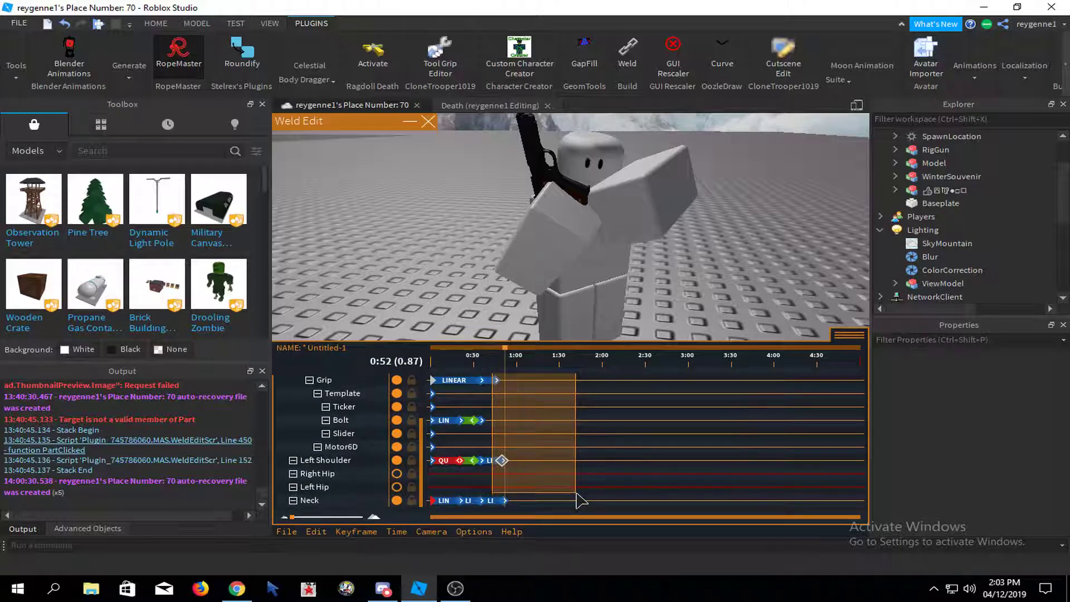
pyautogui.click(356, 532)
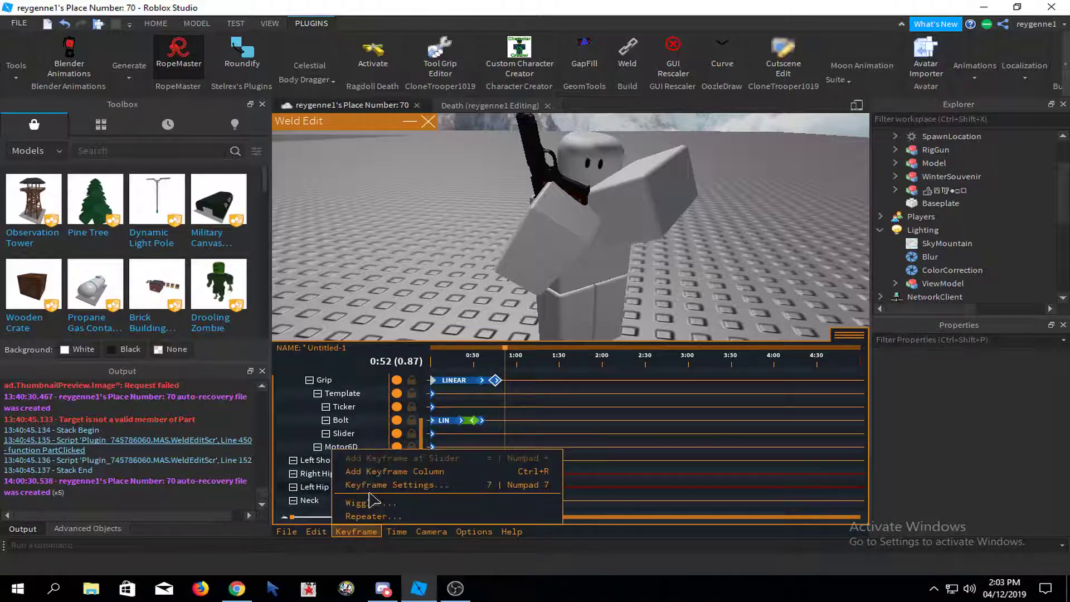
pyautogui.click(384, 487)
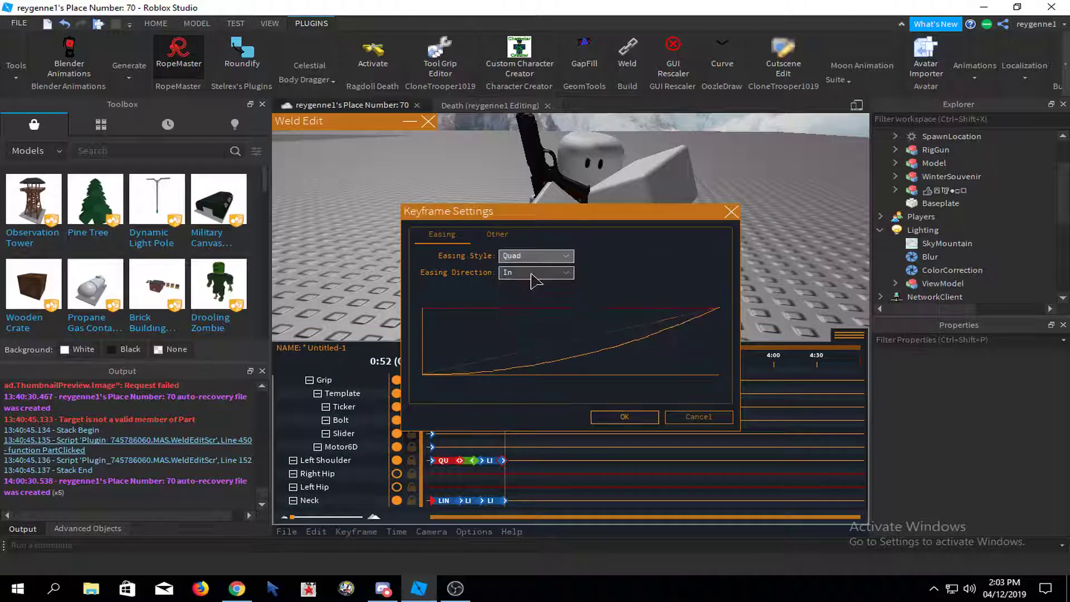
pyautogui.click(527, 314)
pyautogui.click(599, 418)
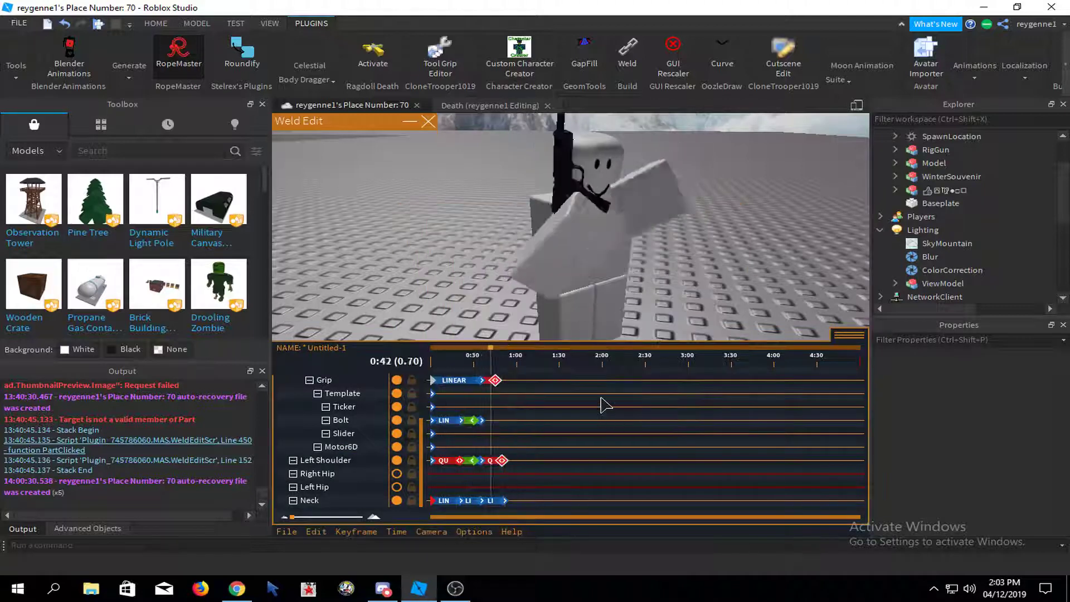
pyautogui.press('space')
pyautogui.press('space')
pyautogui.moveTo(594, 224); pyautogui.dragTo(620, 215, button='right')
pyautogui.scroll(3, 617, 210)
pyautogui.press('space')
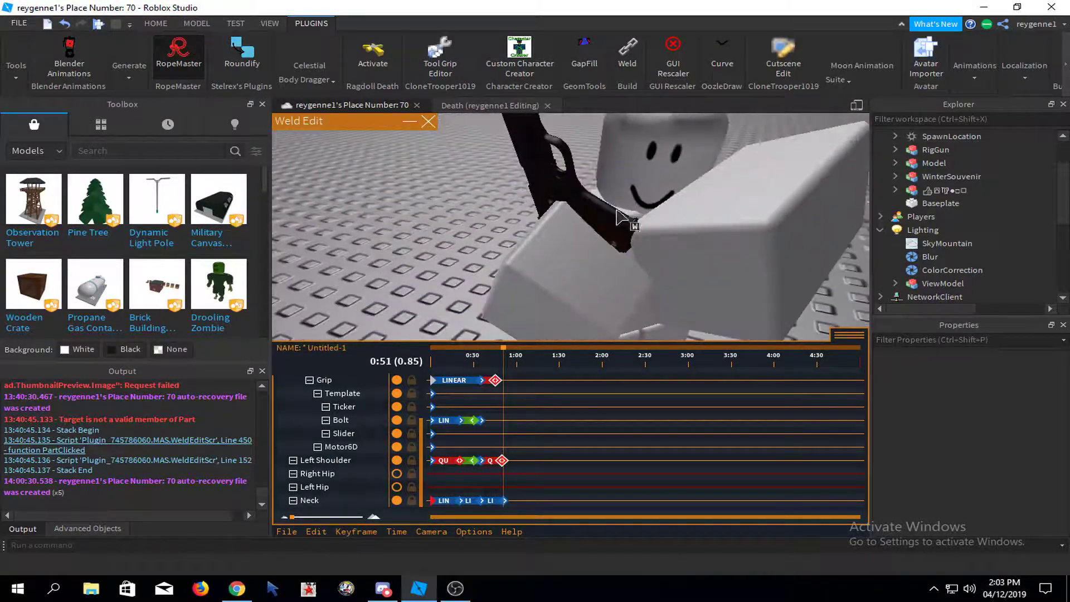
# - Move the last Neck keyframe to 0:50 to match the Left Shoulder, and replay the animation
pyautogui.click(504, 461)
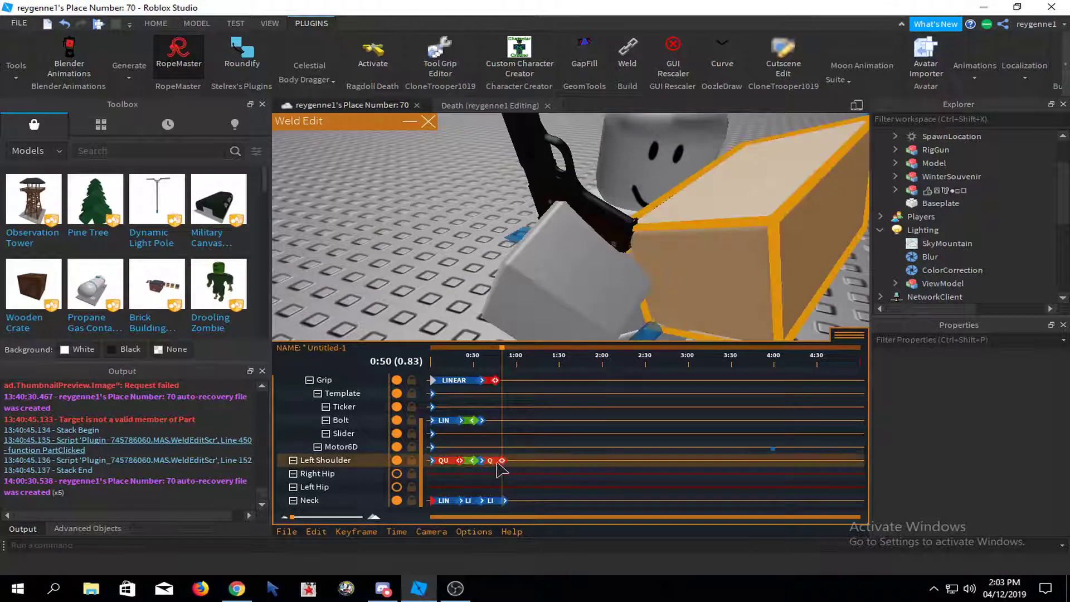
pyautogui.moveTo(501, 460); pyautogui.dragTo(501, 461)
pyautogui.click(503, 462)
pyautogui.moveTo(505, 500); pyautogui.dragTo(501, 500)
pyautogui.press('space')
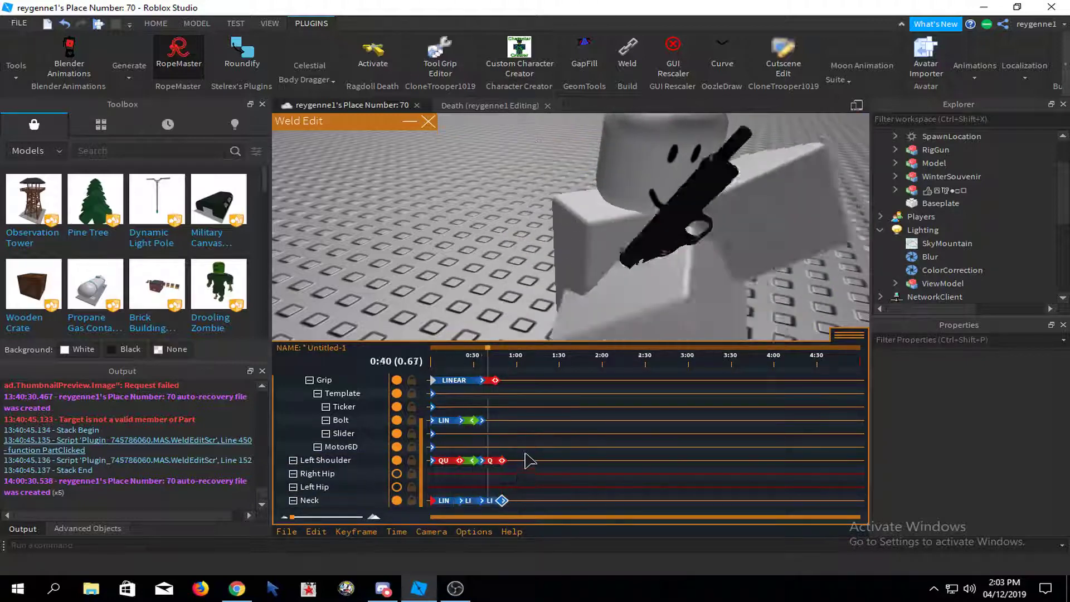
pyautogui.press('space')
pyautogui.scroll(-3, 610, 304)
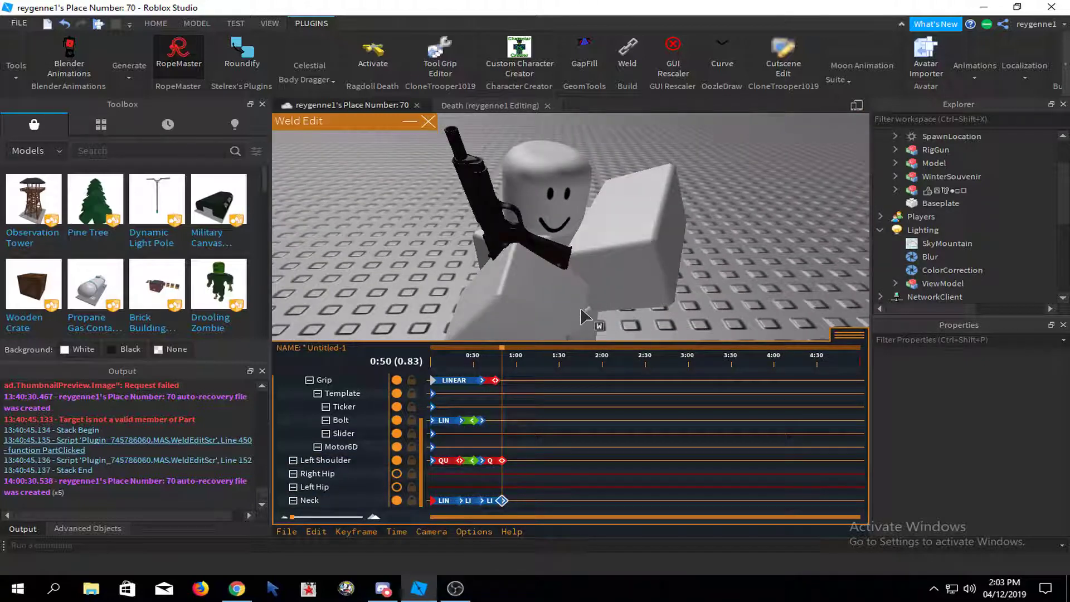
pyautogui.scroll(5, 584, 317)
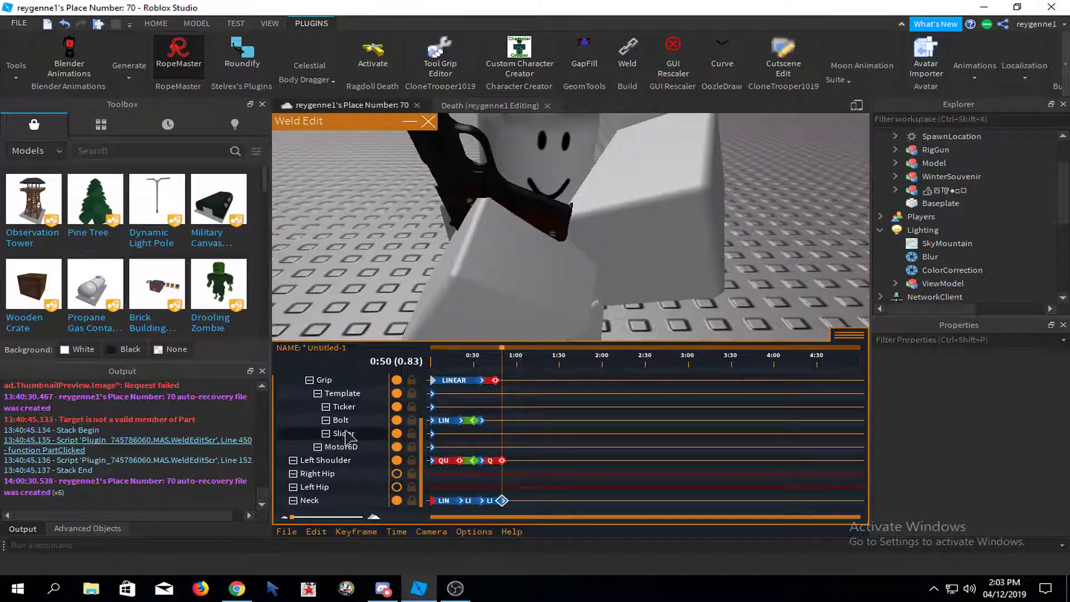
# - Select the pistol's Motor6D part and add a keyframe for it at 0:50
pyautogui.click(339, 424)
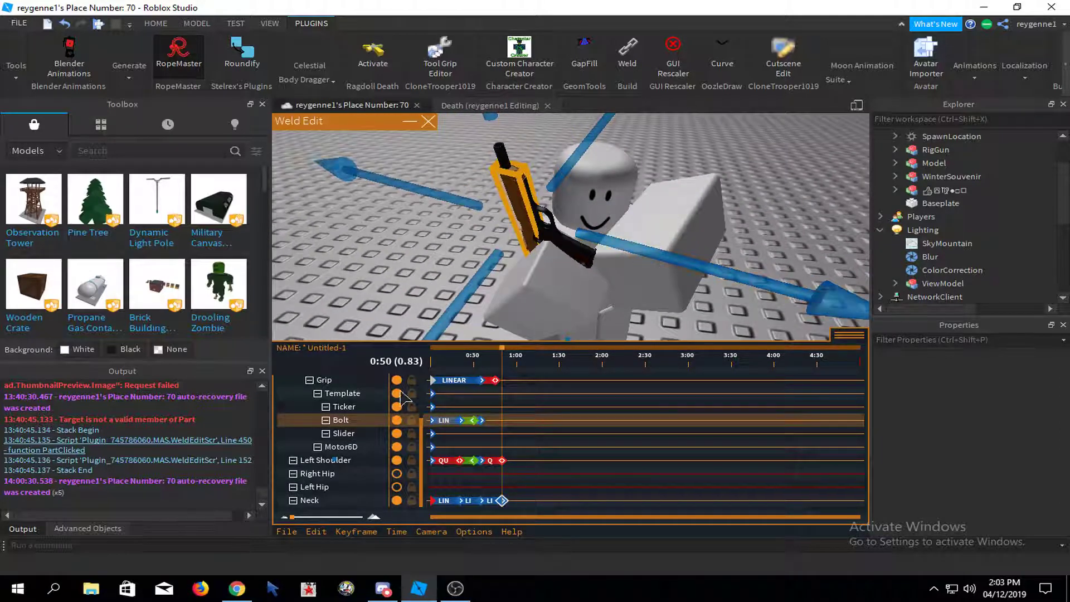
pyautogui.click(366, 437)
pyautogui.click(365, 449)
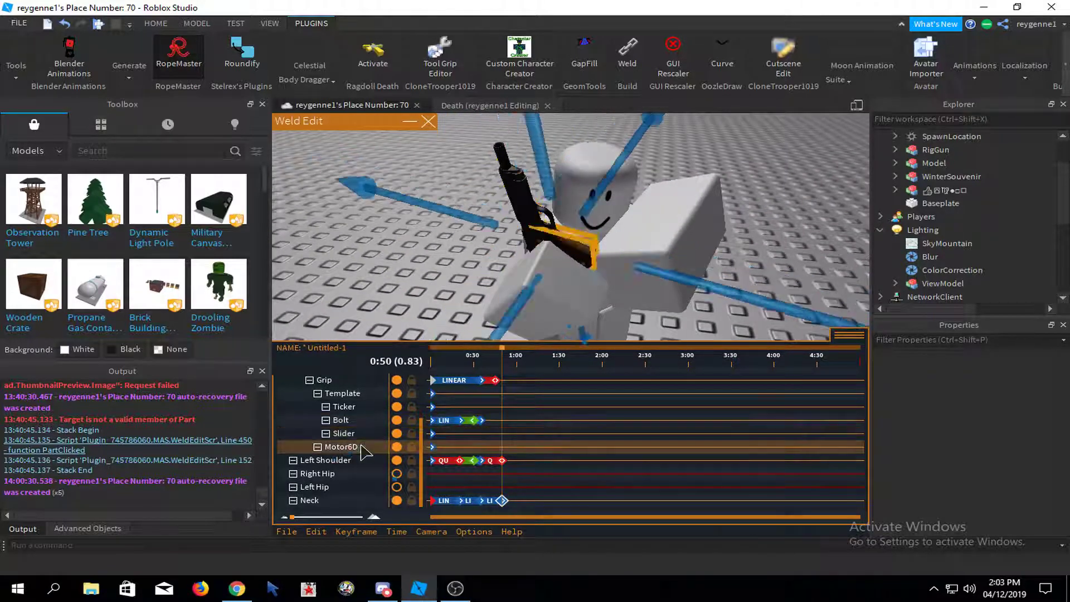
pyautogui.click(747, 228)
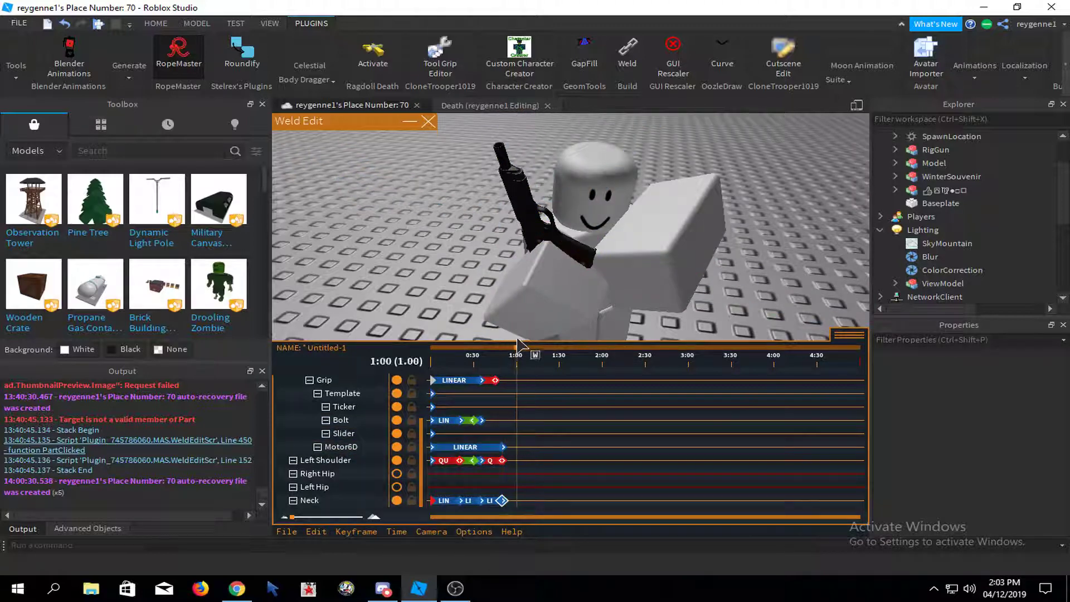
# - Pose the left arm at 1:00 by moving it away from the pistol and rotating it outward
pyautogui.click(628, 266)
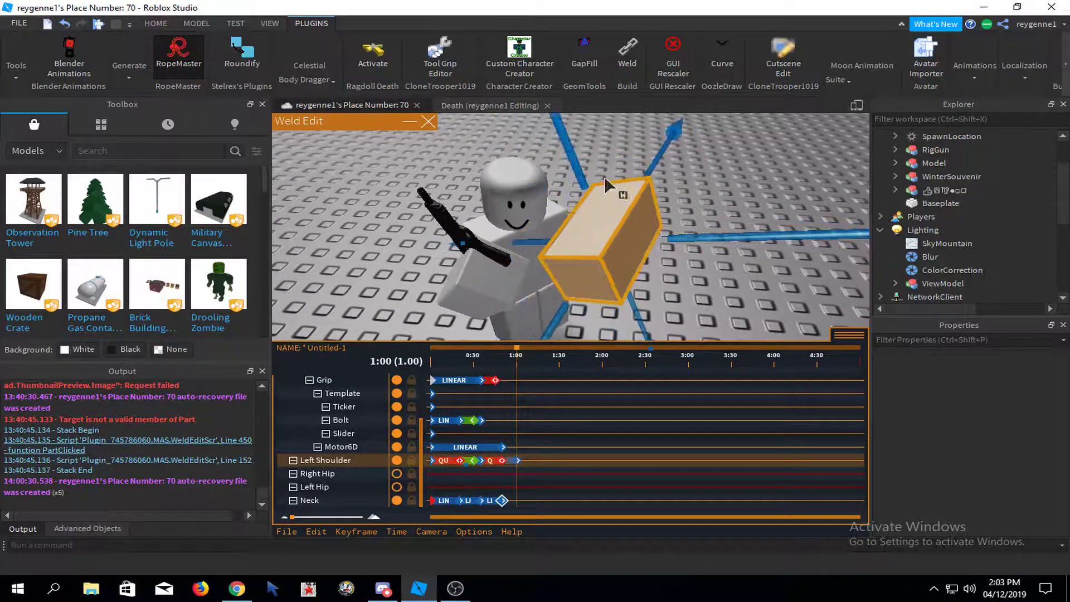
pyautogui.moveTo(605, 179); pyautogui.dragTo(611, 224)
pyautogui.press('r')
pyautogui.scroll(-1, 631, 184)
pyautogui.moveTo(601, 162); pyautogui.dragTo(632, 170)
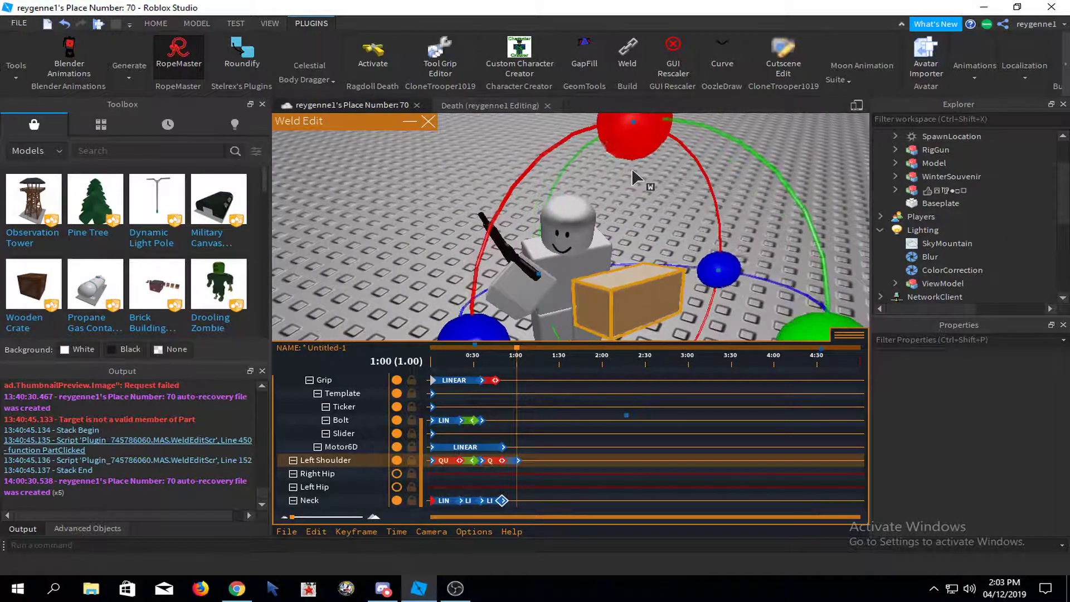
pyautogui.scroll(1, 719, 264)
pyautogui.moveTo(725, 272); pyautogui.dragTo(693, 251)
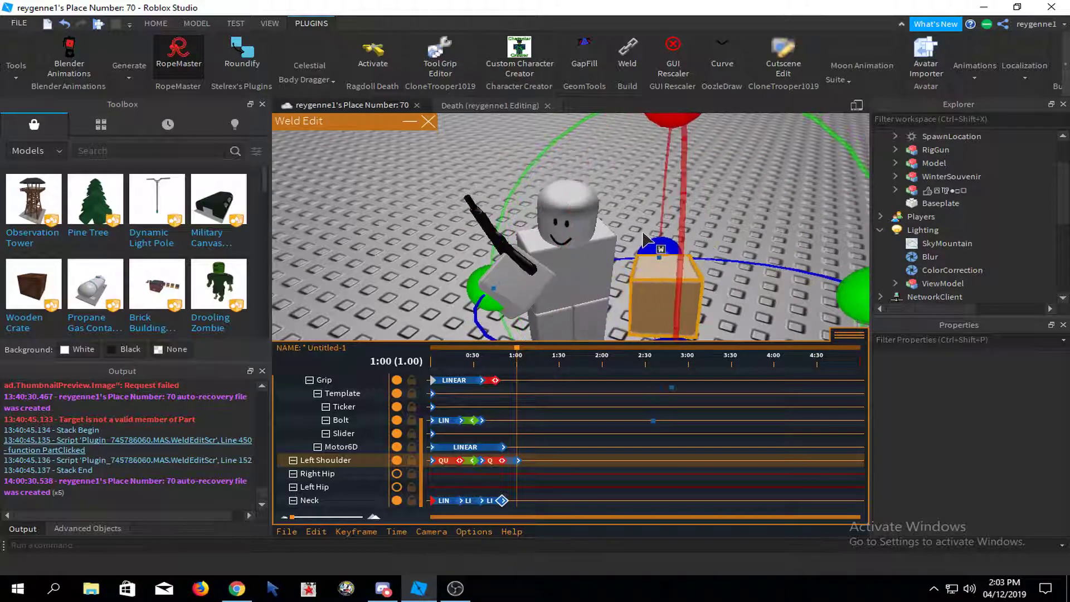
# - Refine the left arm's position and rotation at 1:00 so it extends in front of the torso
pyautogui.hotkey('ctrl', '2')
pyautogui.moveTo(735, 211); pyautogui.dragTo(703, 266, button='right')
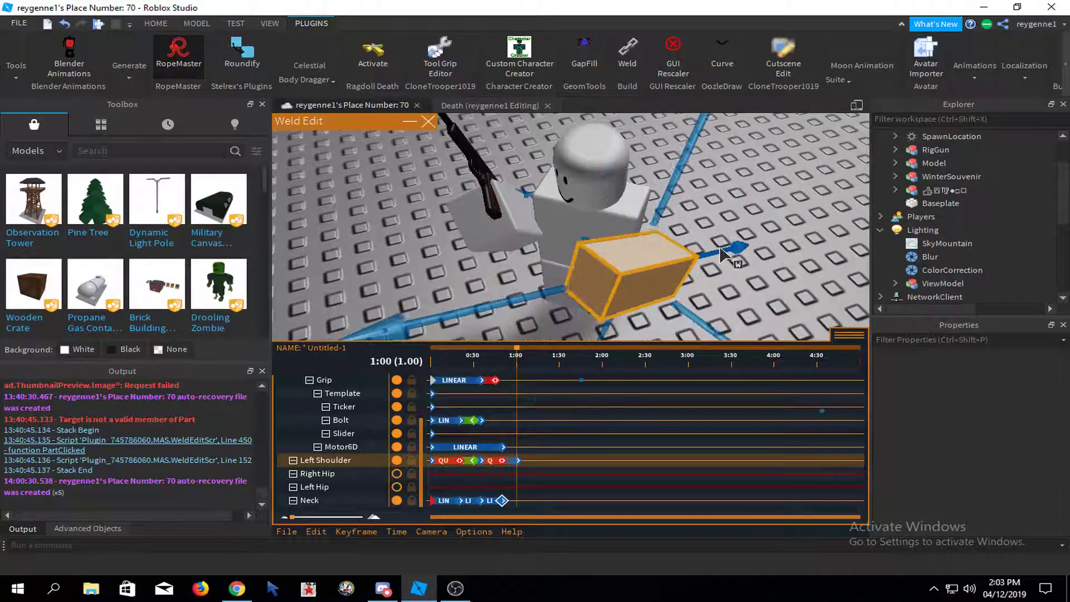
pyautogui.click(722, 231)
pyautogui.moveTo(722, 231); pyautogui.dragTo(766, 262, button='right')
pyautogui.click(680, 213)
pyautogui.press('r')
pyautogui.moveTo(765, 262); pyautogui.dragTo(748, 236)
# - Rotate the right arm at 1:00 to raise the pistol beside the head
pyautogui.click(511, 262)
pyautogui.moveTo(513, 268); pyautogui.dragTo(534, 216, button='right')
pyautogui.moveTo(533, 223); pyautogui.dragTo(712, 325)
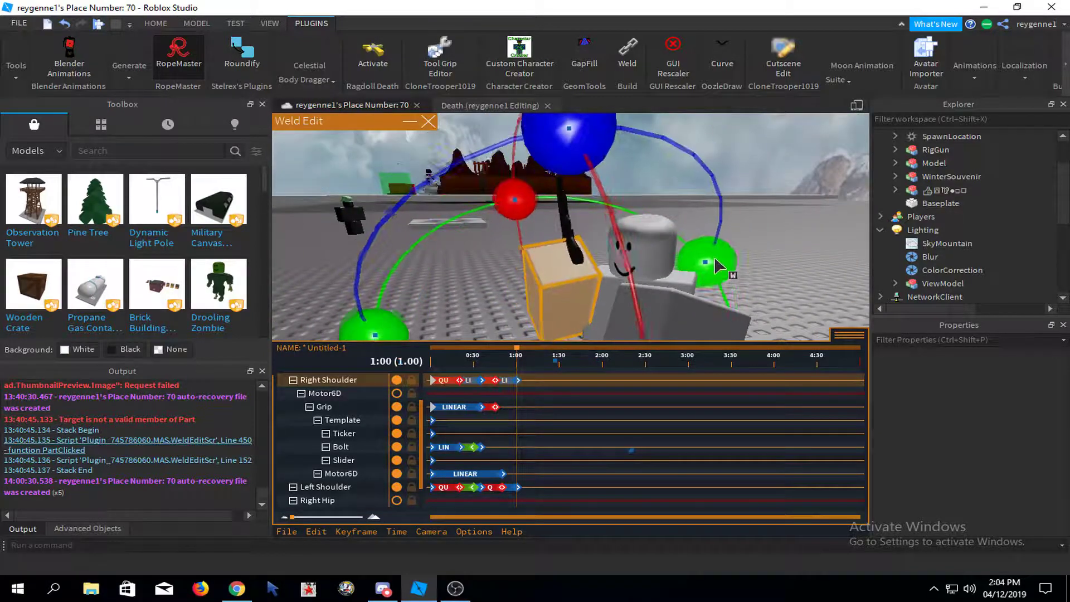
pyautogui.click(734, 193)
pyautogui.moveTo(734, 192); pyautogui.dragTo(719, 223, button='right')
pyautogui.click(561, 277)
pyautogui.moveTo(561, 277); pyautogui.dragTo(709, 287, button='right')
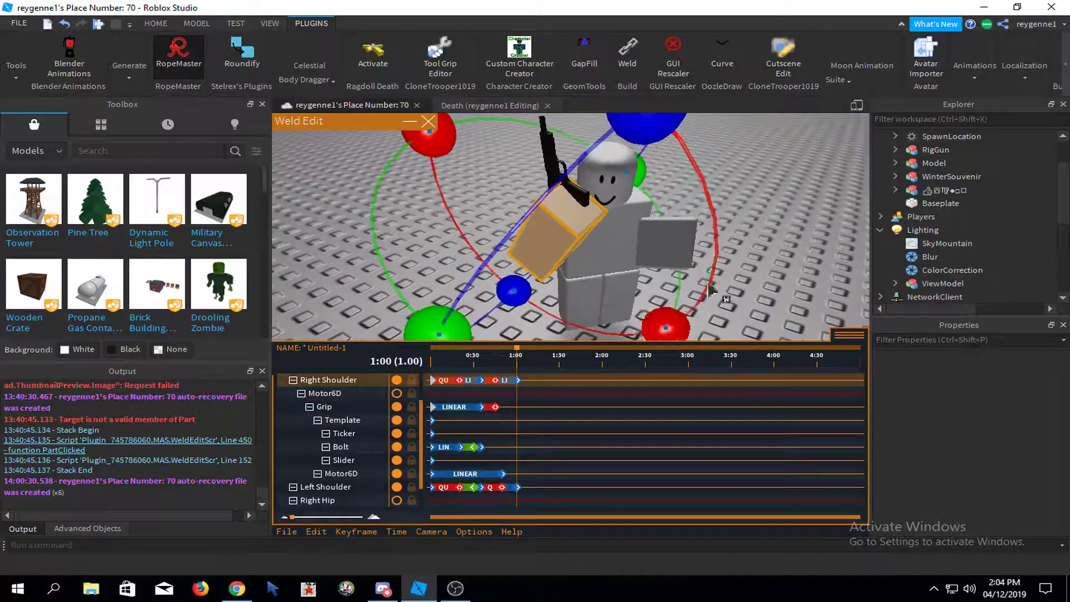
pyautogui.moveTo(672, 323); pyautogui.dragTo(683, 309)
pyautogui.click(685, 234)
# - Adjust the head's angle at 1:00 to give the Neck a keyframe there
pyautogui.click(610, 181)
pyautogui.moveTo(610, 181); pyautogui.dragTo(669, 211, button='right')
pyautogui.click(703, 212)
# - Pull the pistol's Motor6D part out of the grip at 1:00 and turn it toward the left hand
pyautogui.click(550, 185)
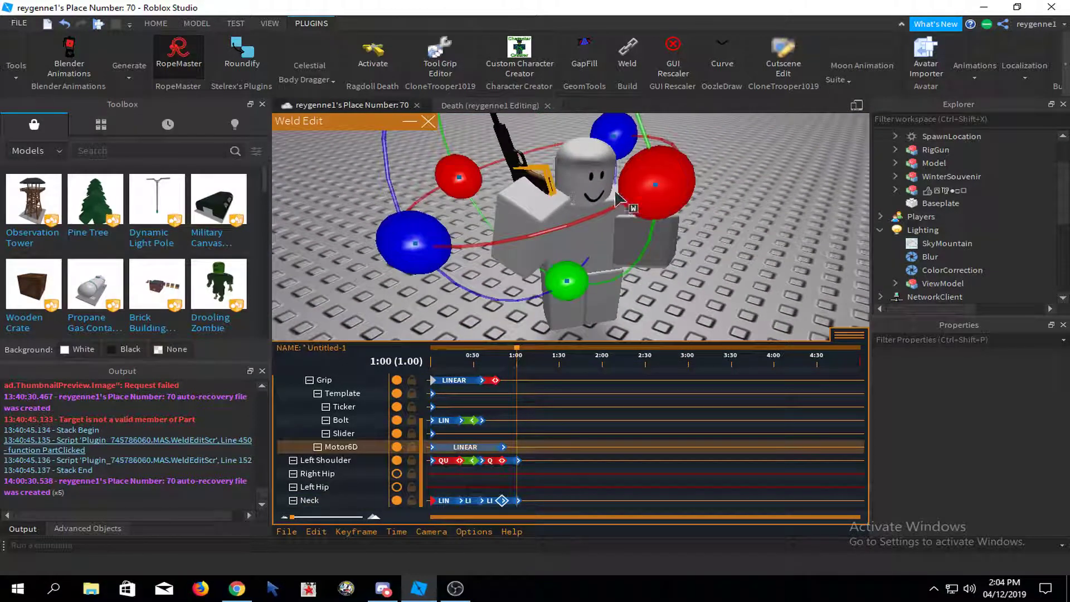
pyautogui.press('r')
pyautogui.moveTo(616, 188); pyautogui.dragTo(634, 186)
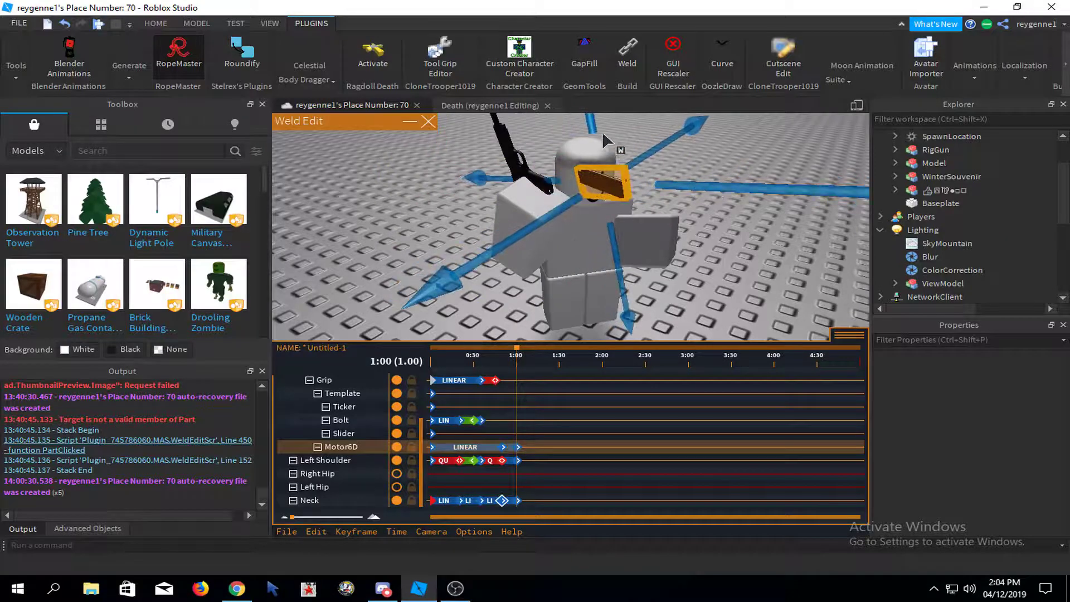
pyautogui.moveTo(602, 132); pyautogui.dragTo(611, 188)
pyautogui.moveTo(611, 188); pyautogui.dragTo(570, 284, button='right')
pyautogui.press('r')
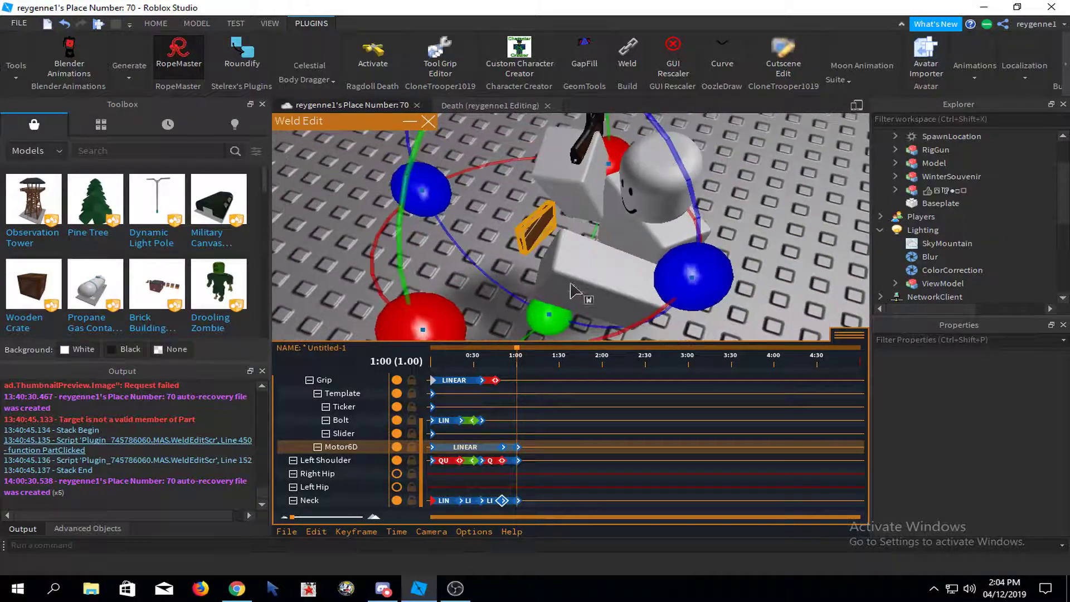
pyautogui.moveTo(438, 333); pyautogui.dragTo(552, 320)
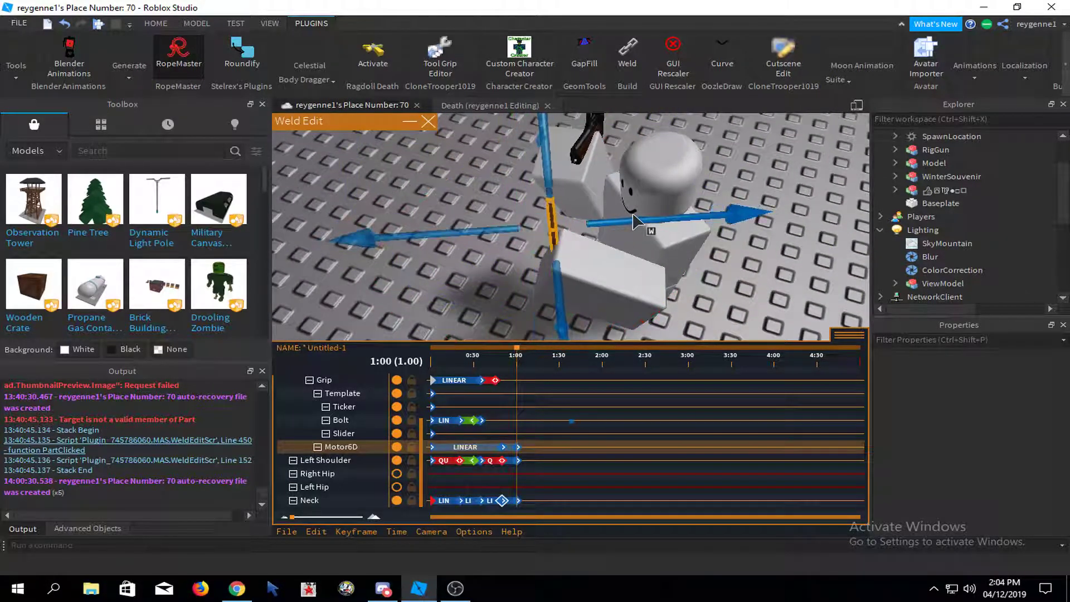
# - Rotate and shift the detached Motor6D part at 1:00 to line it up with the end of the left arm
pyautogui.scroll(3, 633, 214)
pyautogui.moveTo(632, 214); pyautogui.dragTo(638, 180, button='right')
pyautogui.press('r')
pyautogui.scroll(-4, 637, 181)
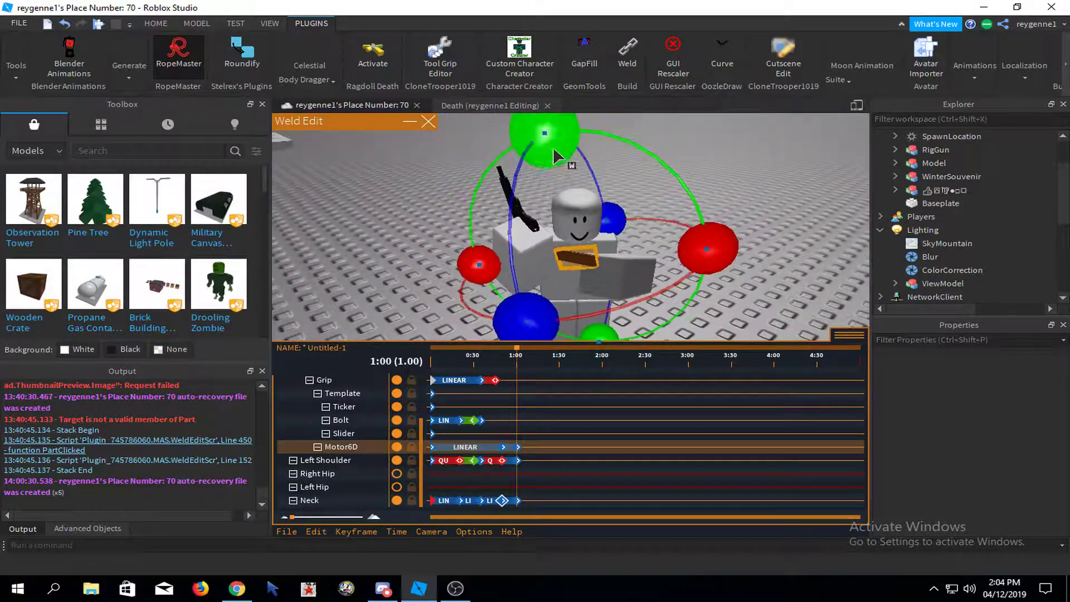
pyautogui.moveTo(554, 156); pyautogui.dragTo(646, 189)
pyautogui.press('r')
pyautogui.scroll(3, 592, 188)
pyautogui.moveTo(647, 189); pyautogui.dragTo(669, 239, button='right')
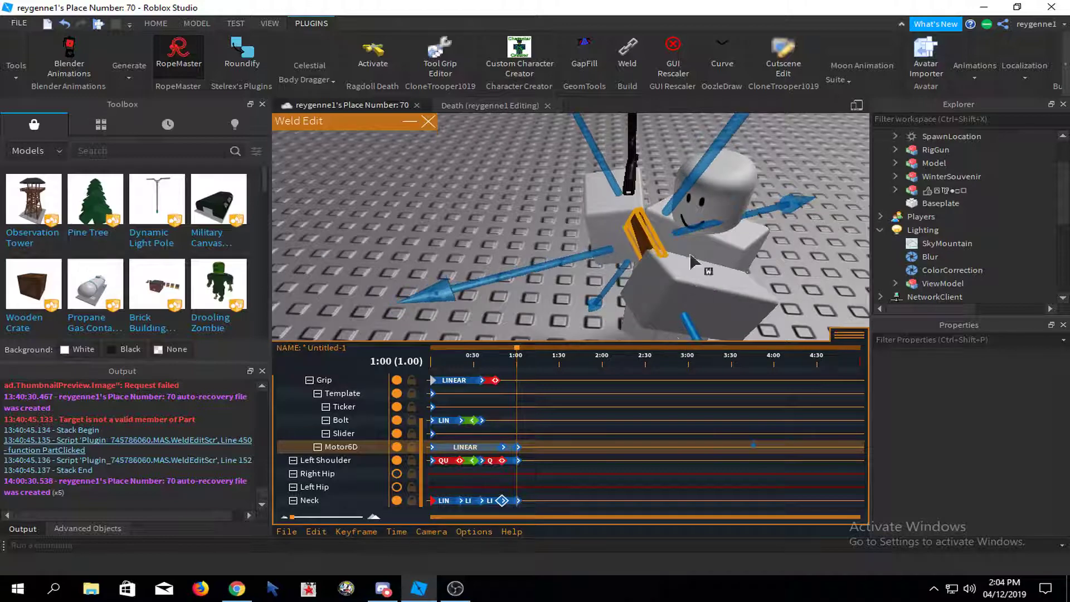
# - Check the detached part from other angles and fine-tune its position and tilt at the left hand
pyautogui.press('space')
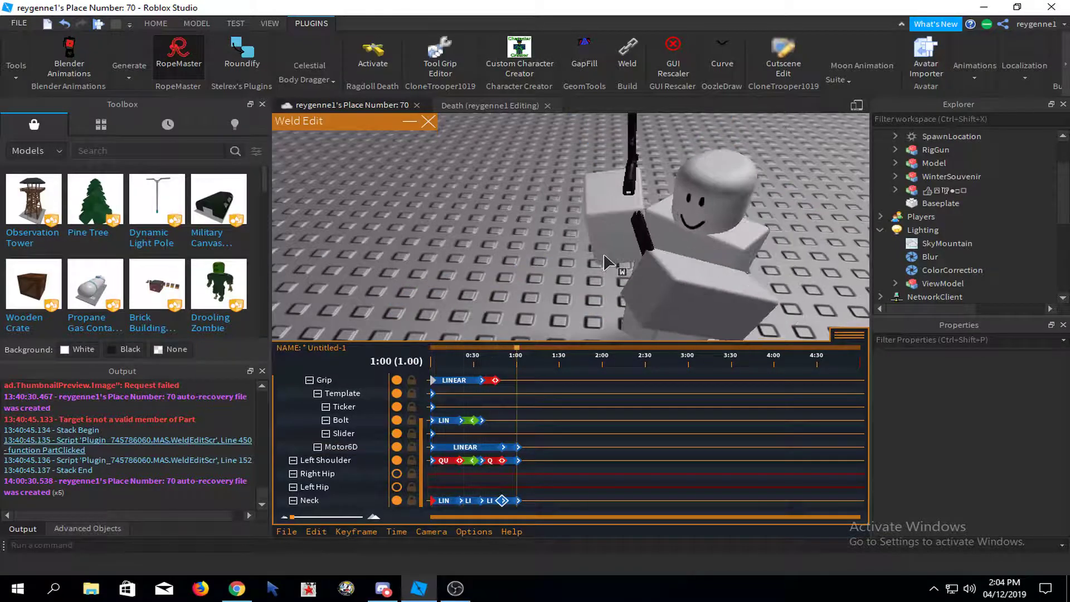
pyautogui.moveTo(603, 253); pyautogui.dragTo(680, 190, button='right')
pyautogui.scroll(-3, 679, 190)
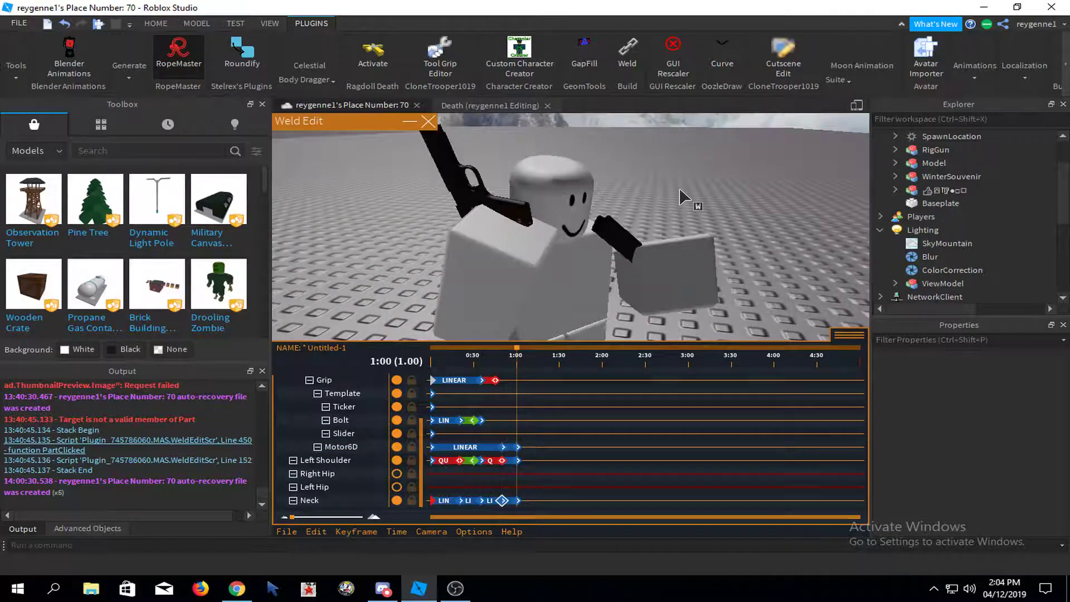
pyautogui.click(704, 184)
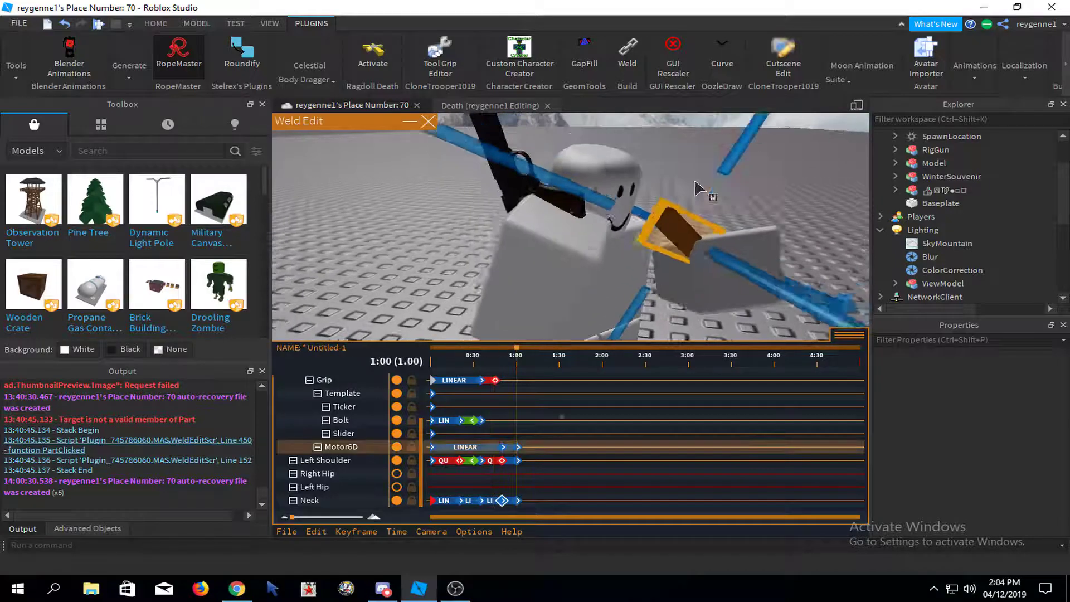
pyautogui.moveTo(697, 189); pyautogui.dragTo(765, 222, button='right')
pyautogui.moveTo(747, 162); pyautogui.dragTo(704, 124)
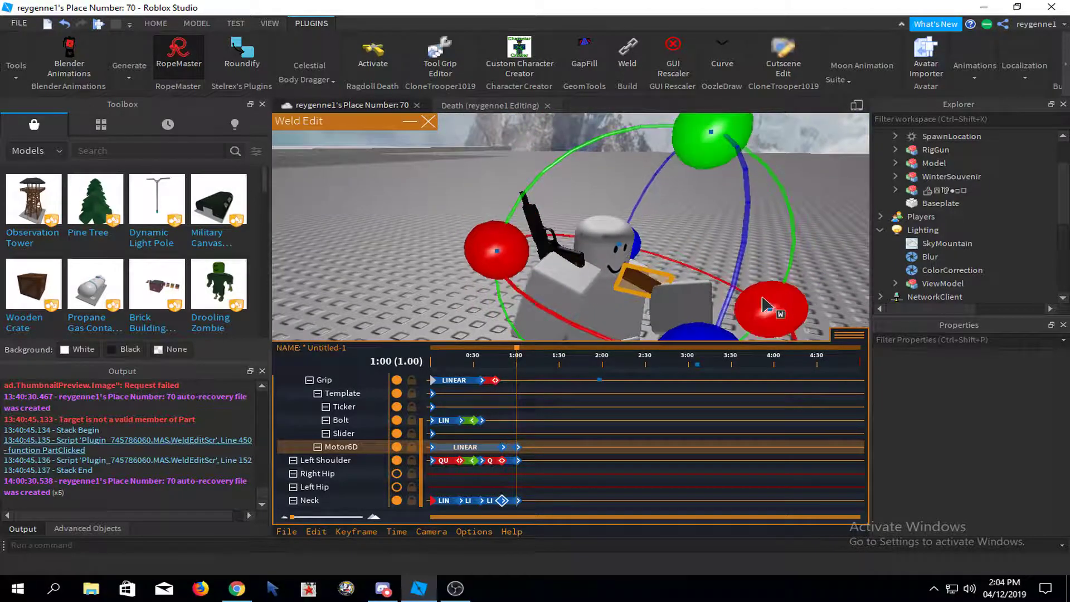
pyautogui.moveTo(761, 299); pyautogui.dragTo(685, 227, button='right')
pyautogui.scroll(-1, 685, 228)
pyautogui.moveTo(715, 230); pyautogui.dragTo(733, 216)
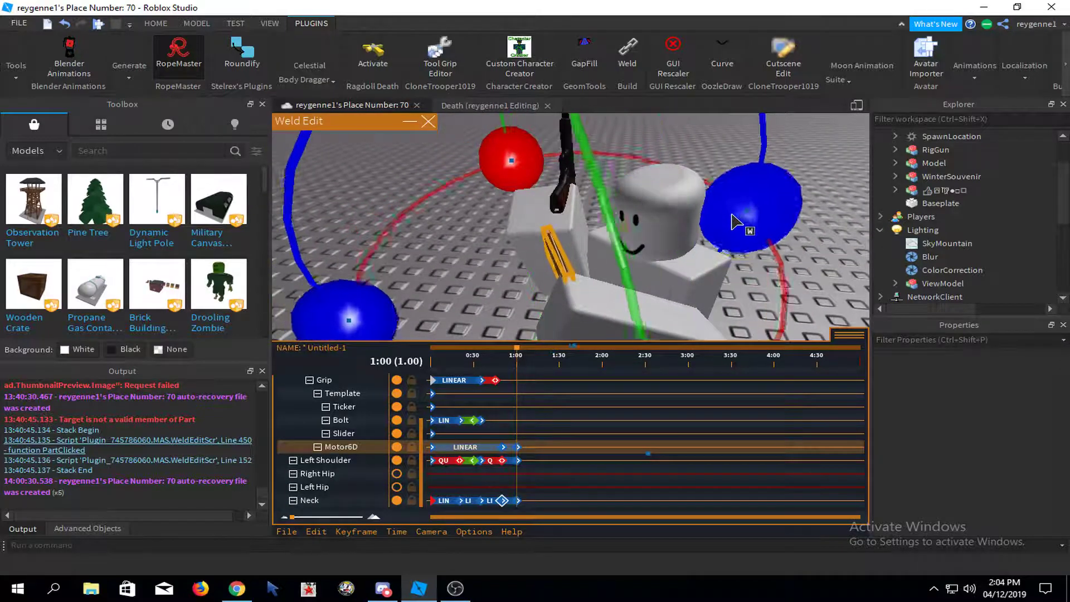
# - Play back and scrub the animation to check how the part leaves the pistol with the left hand
pyautogui.press('space')
pyautogui.moveTo(734, 216); pyautogui.dragTo(738, 218, button='right')
pyautogui.press('space')
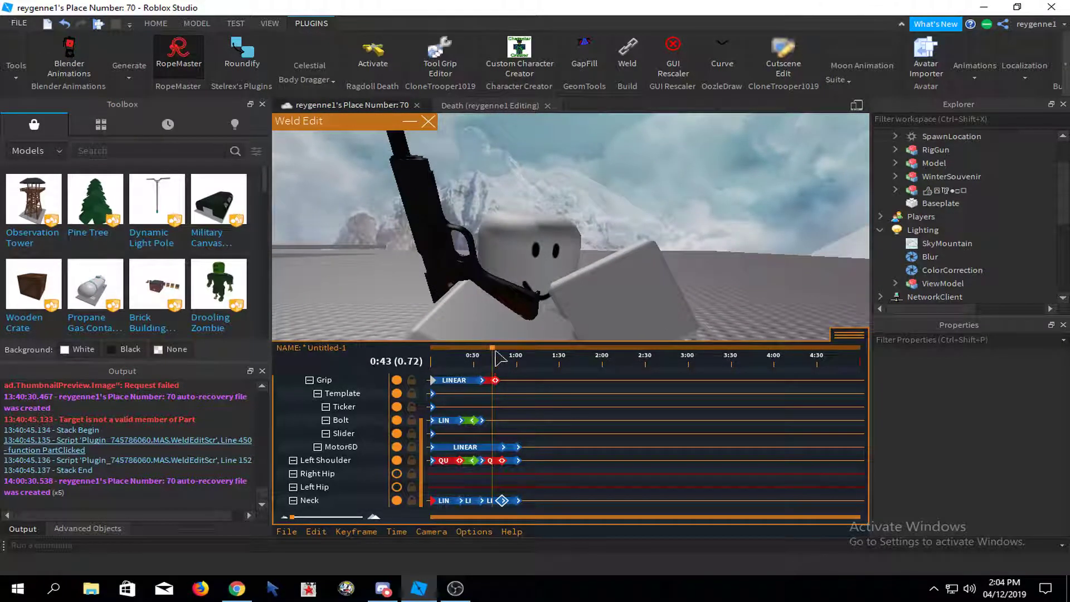
pyautogui.moveTo(496, 351); pyautogui.dragTo(519, 340)
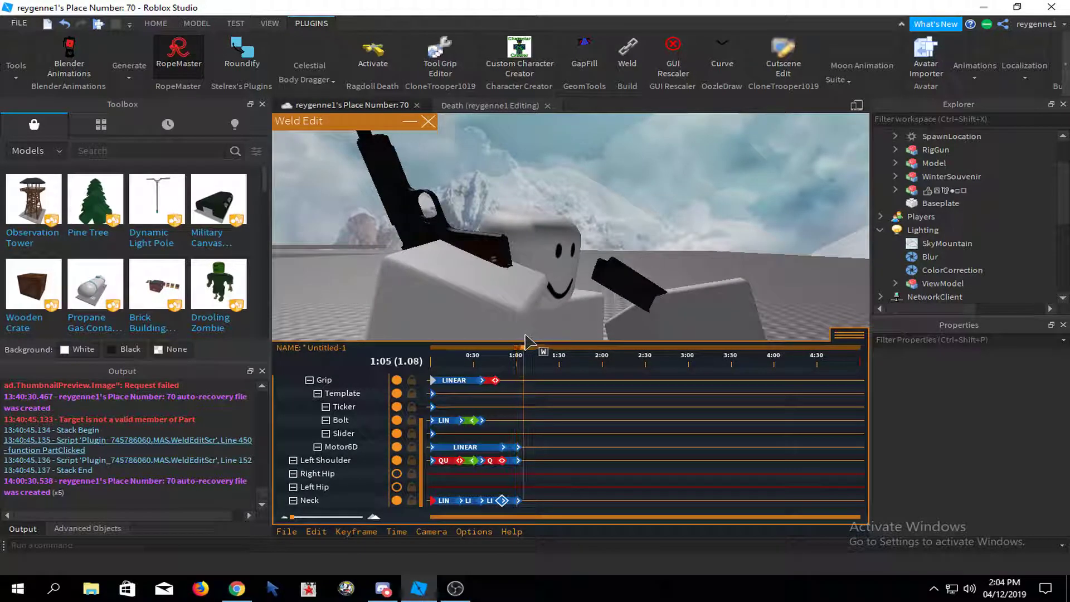
pyautogui.press('space')
pyautogui.moveTo(544, 264); pyautogui.dragTo(563, 273, button='right')
pyautogui.press('space')
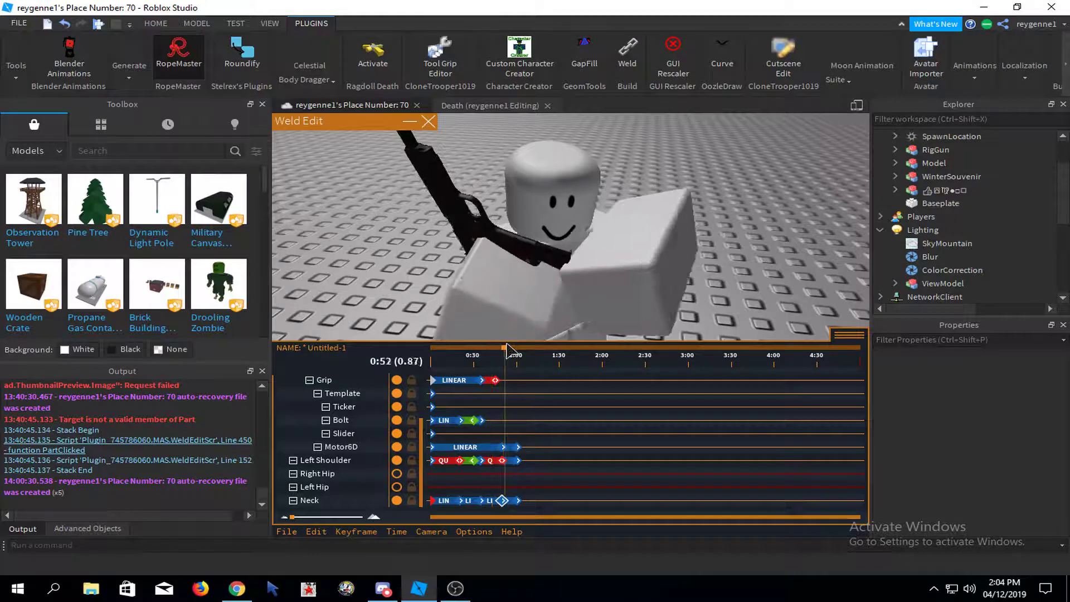
# - Return to the 0:50 keyframes and adjust the right arm's rotation there, adding a Right Shoulder keyframe
pyautogui.click(504, 447)
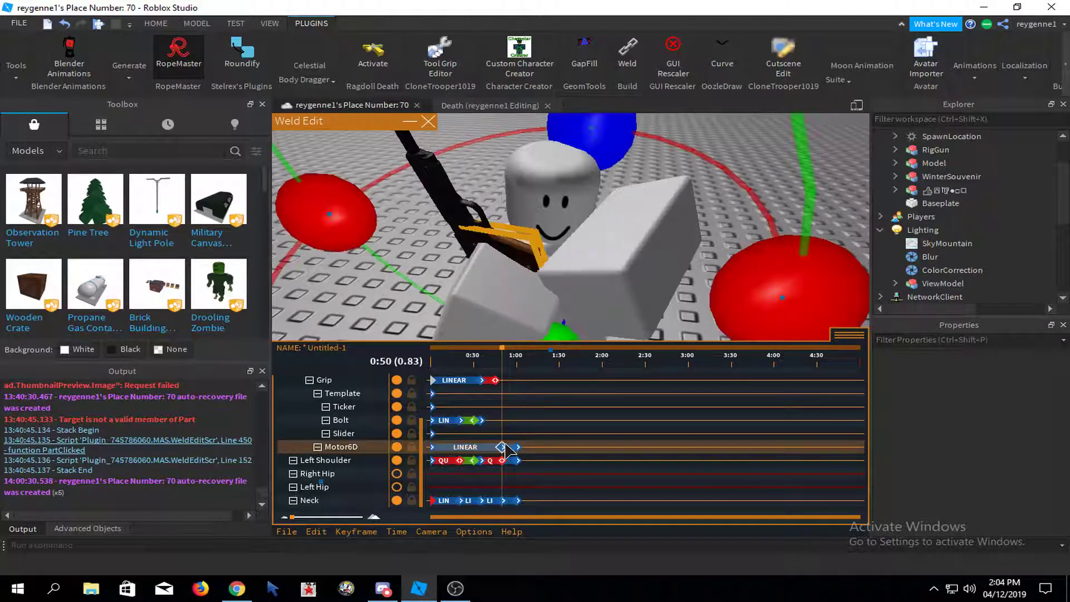
pyautogui.moveTo(502, 358); pyautogui.dragTo(505, 358)
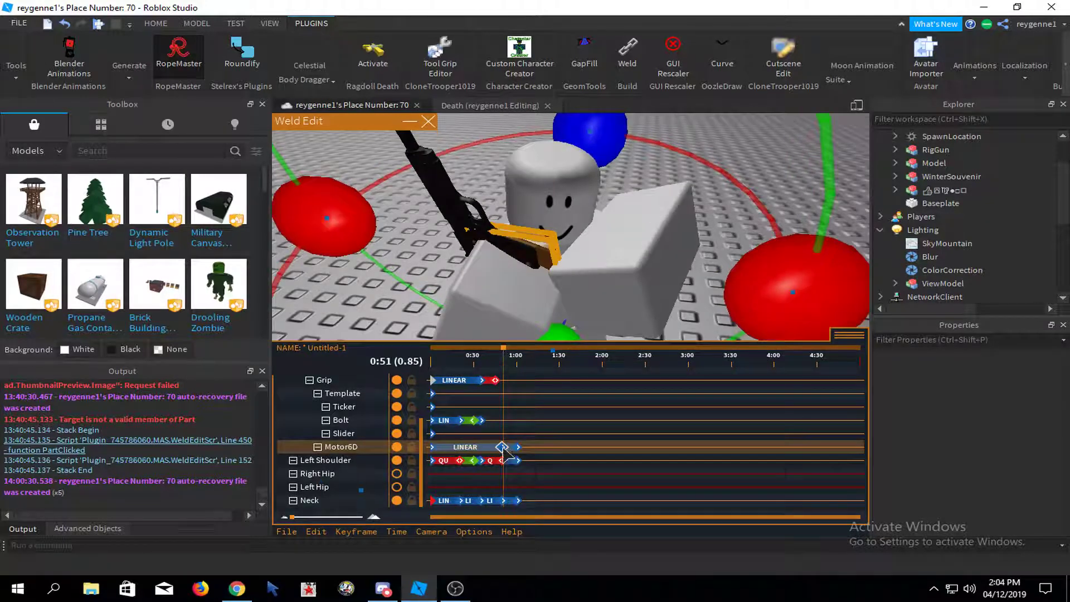
pyautogui.click(504, 501)
pyautogui.click(719, 289)
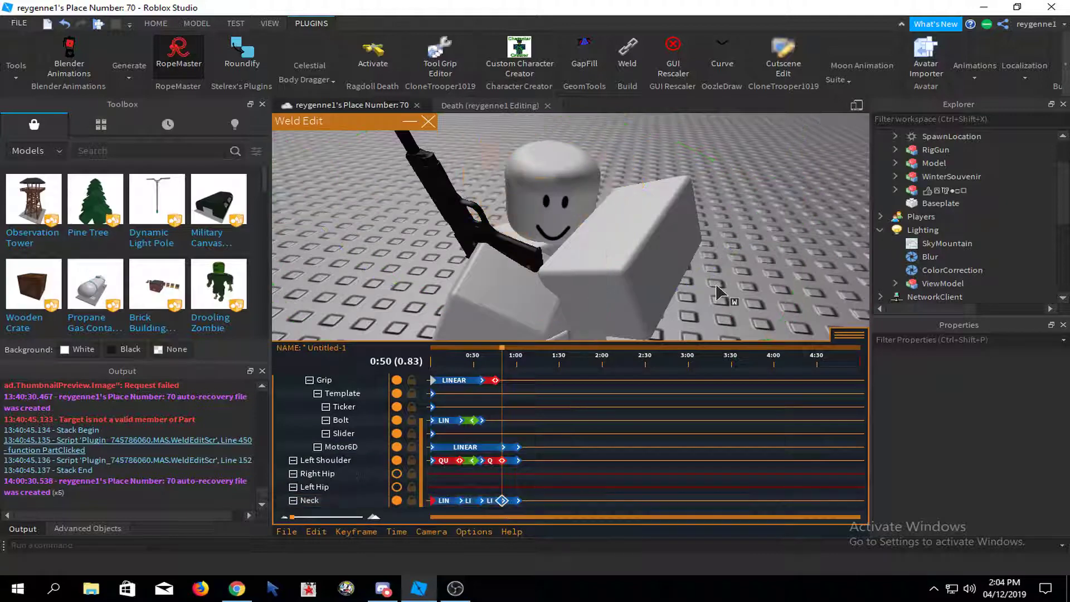
pyautogui.moveTo(719, 289); pyautogui.dragTo(717, 292, button='right')
pyautogui.click(559, 286)
pyautogui.scroll(-2, 616, 254)
pyautogui.moveTo(583, 279); pyautogui.dragTo(591, 244, button='right')
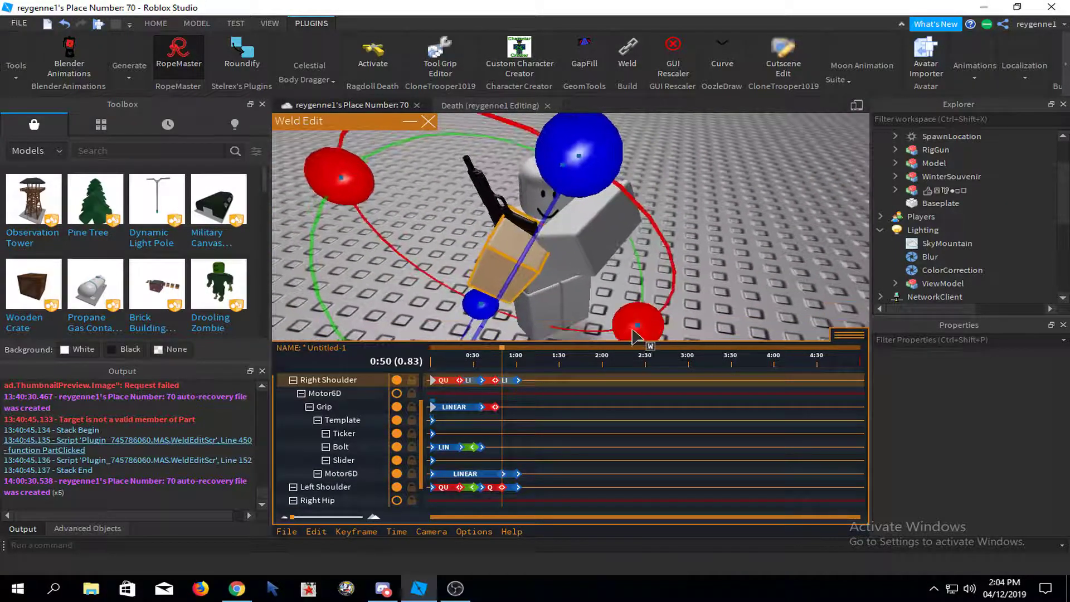
# - Inspect the left arm at 0:50 and replay the animation from several angles
pyautogui.click(591, 243)
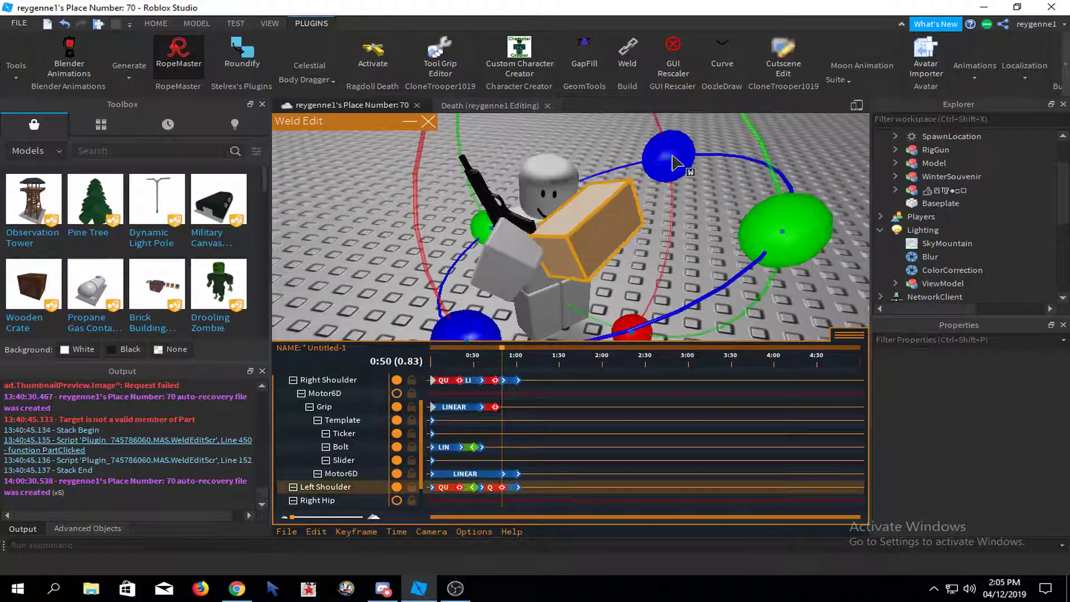
pyautogui.moveTo(663, 162); pyautogui.dragTo(636, 186, button='right')
pyautogui.press('space')
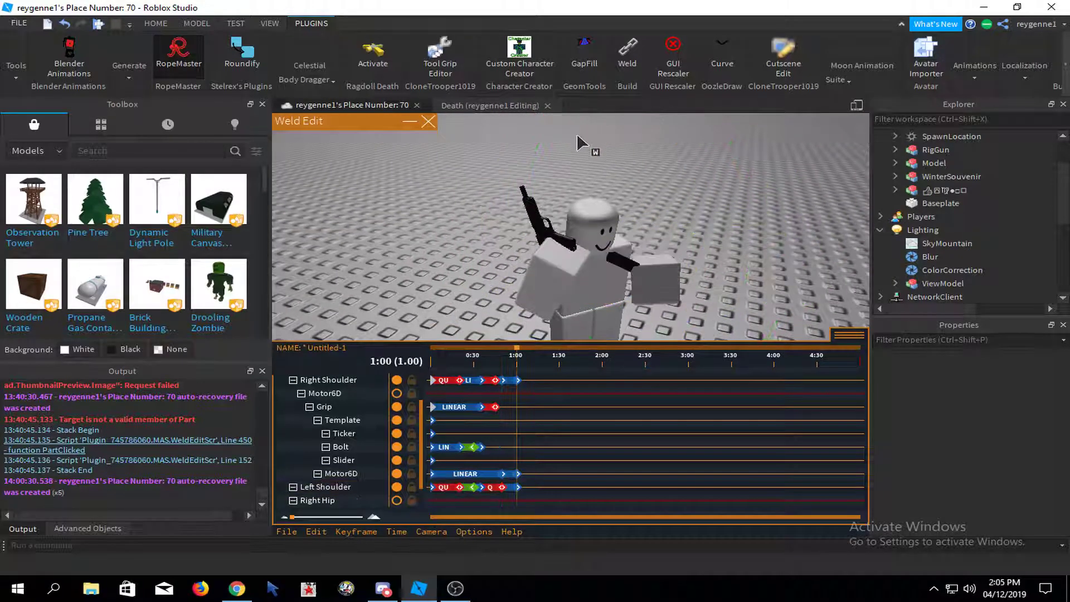
pyautogui.moveTo(563, 142); pyautogui.dragTo(553, 212, button='right')
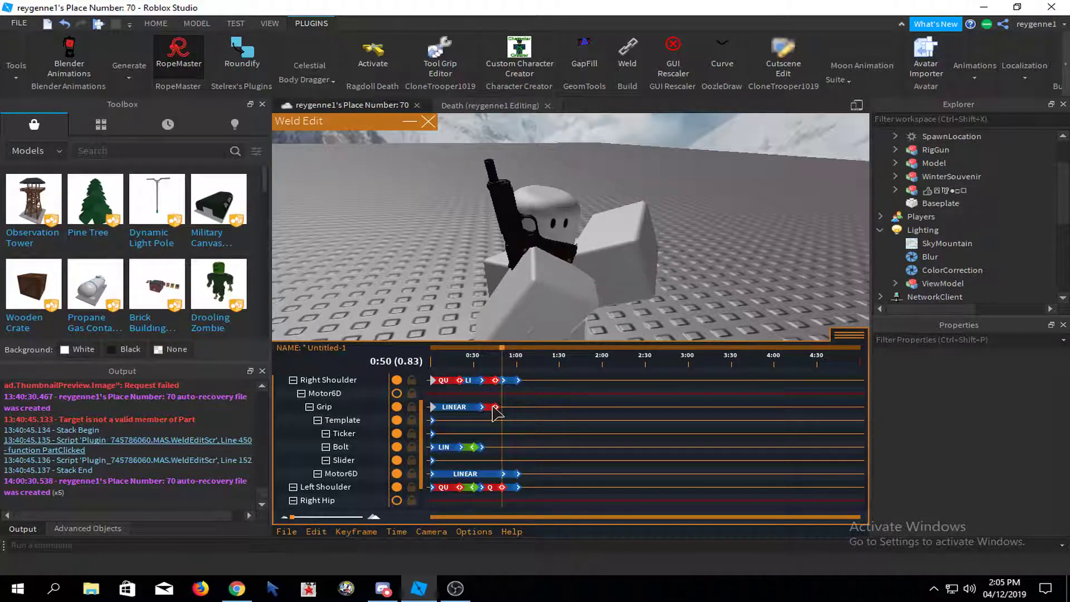
# - Apply Back easing to the Left Shoulder keyframe at 0:50 and review the motion
pyautogui.click(502, 487)
pyautogui.click(357, 532)
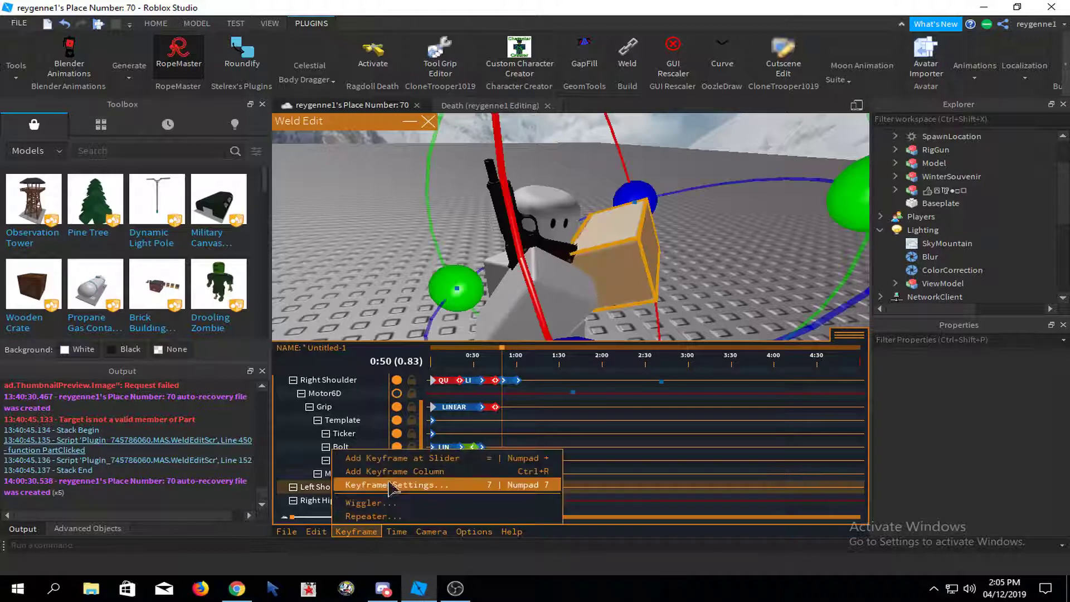
pyautogui.click(529, 486)
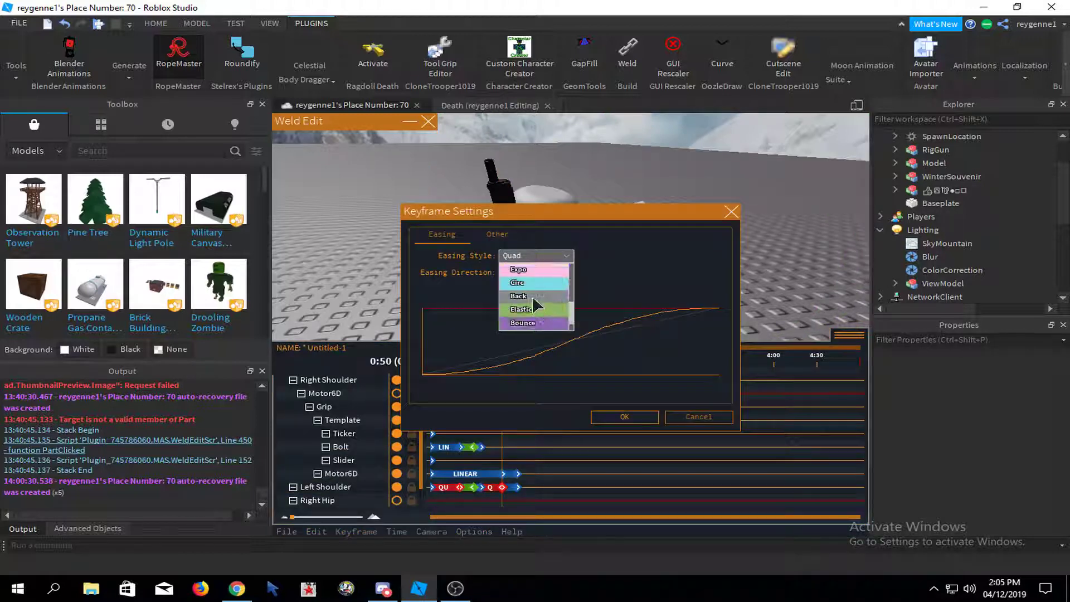
pyautogui.click(619, 417)
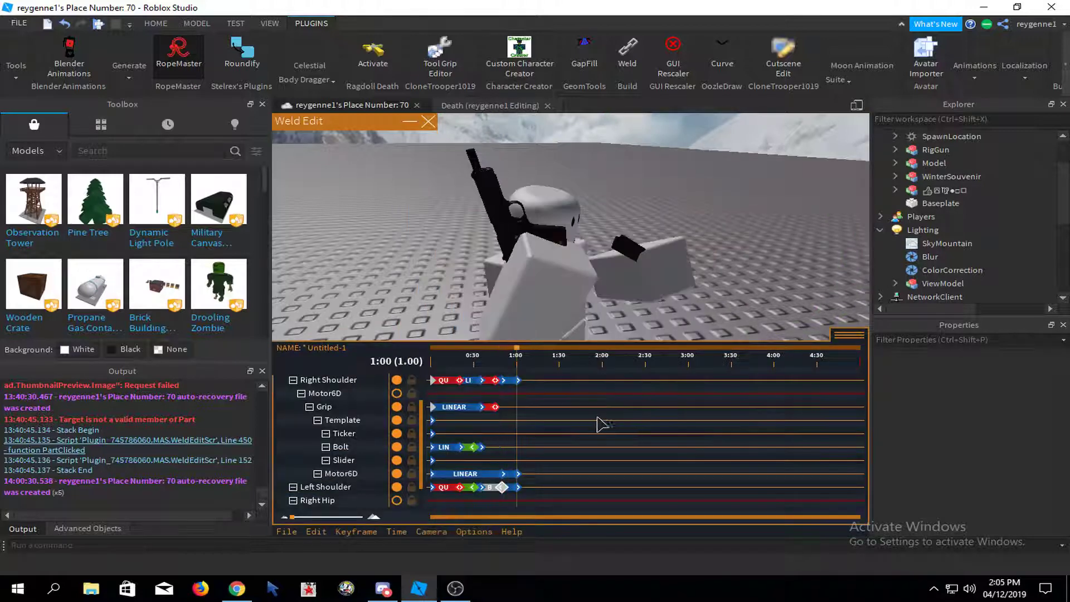
pyautogui.moveTo(623, 236); pyautogui.dragTo(499, 476, button='right')
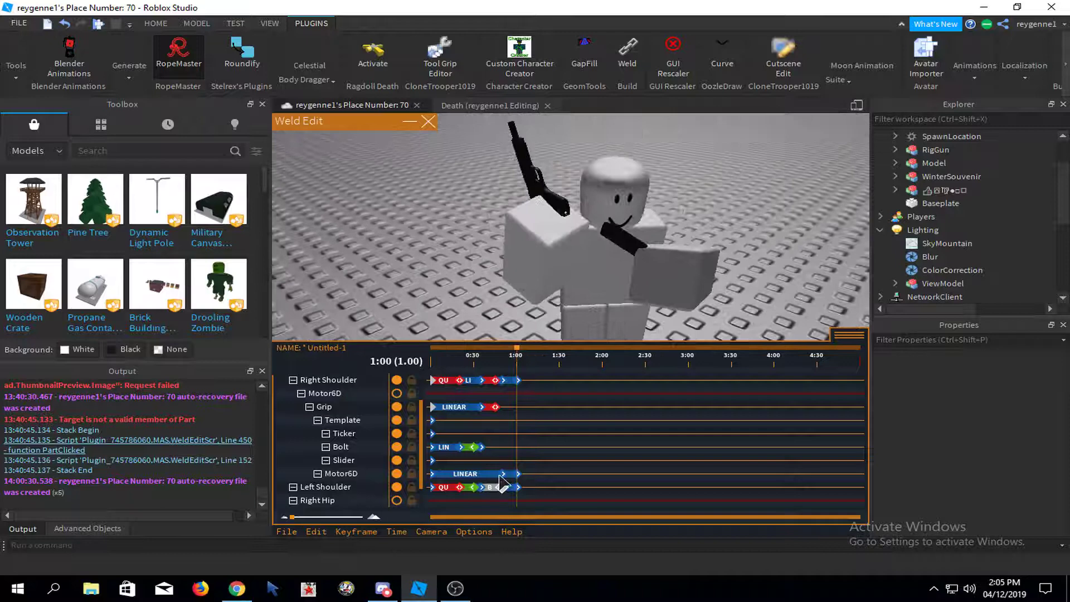
# - Apply Back easing to the Right Shoulder keyframe at 0:50 and replay the animation
pyautogui.click(572, 214)
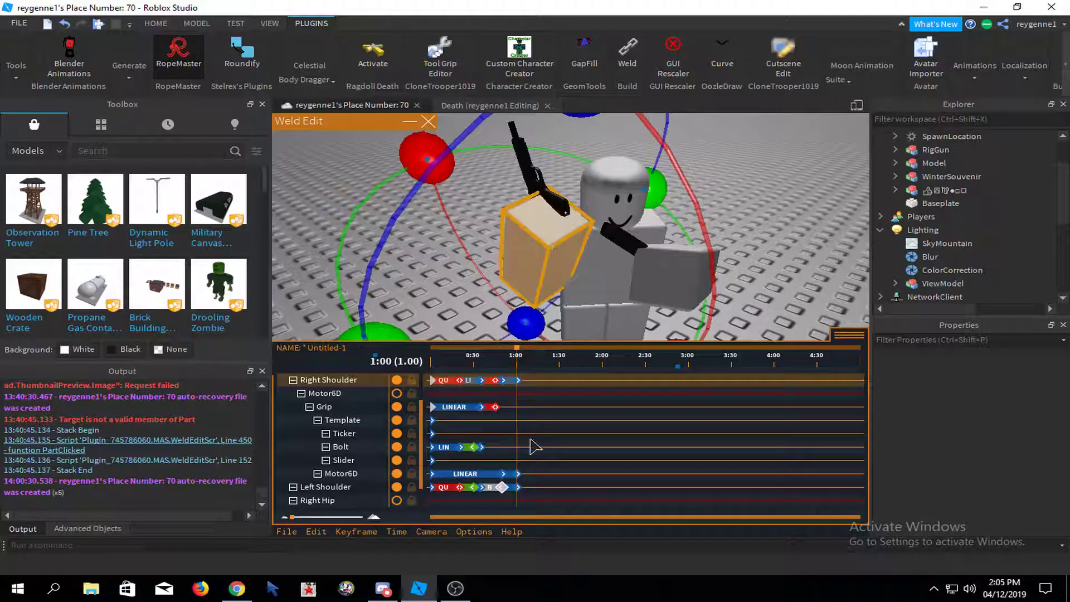
pyautogui.click(519, 381)
pyautogui.click(504, 380)
pyautogui.click(359, 530)
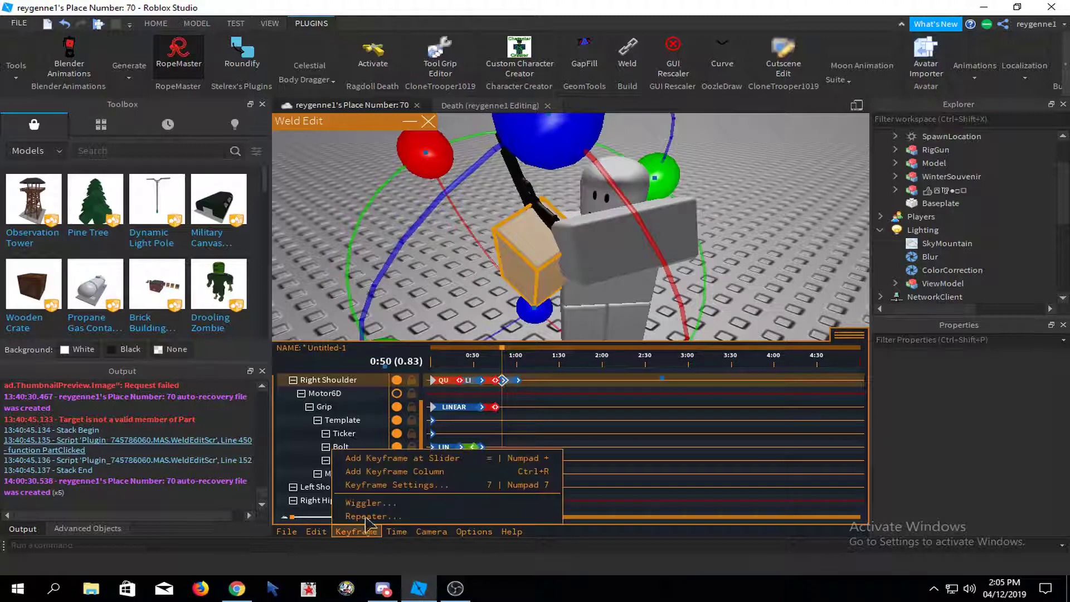
pyautogui.click(405, 486)
pyautogui.click(536, 256)
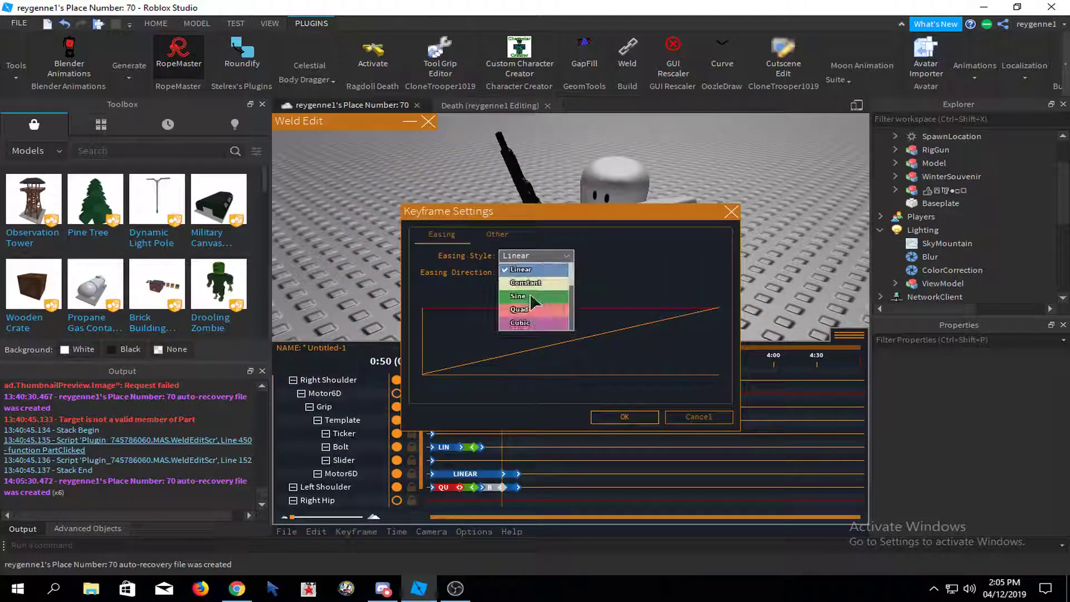
pyautogui.click(518, 319)
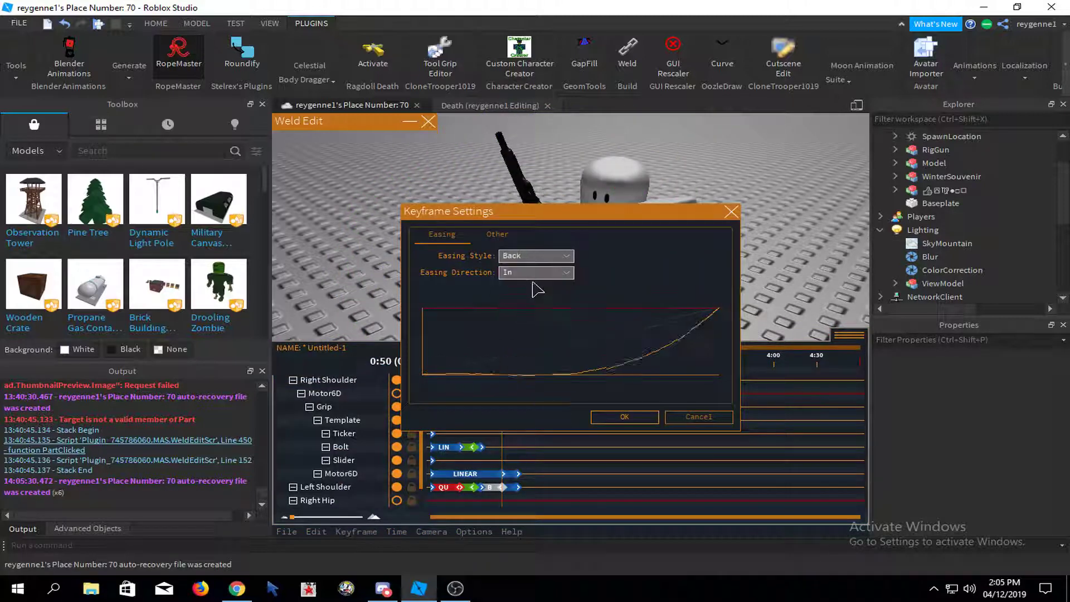
pyautogui.click(619, 419)
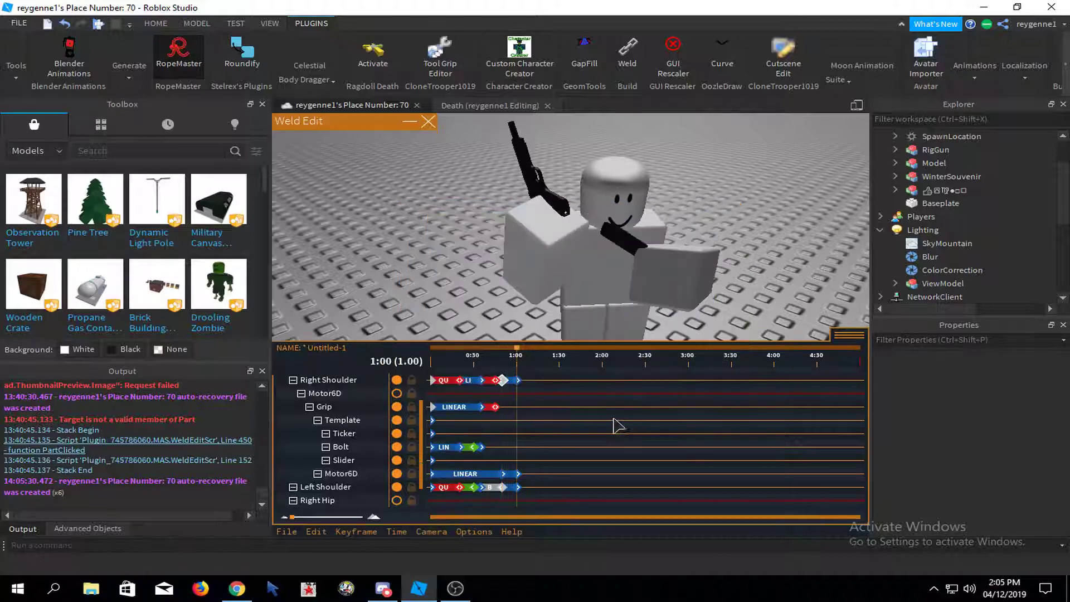
pyautogui.press('space')
pyautogui.scroll(3, 637, 273)
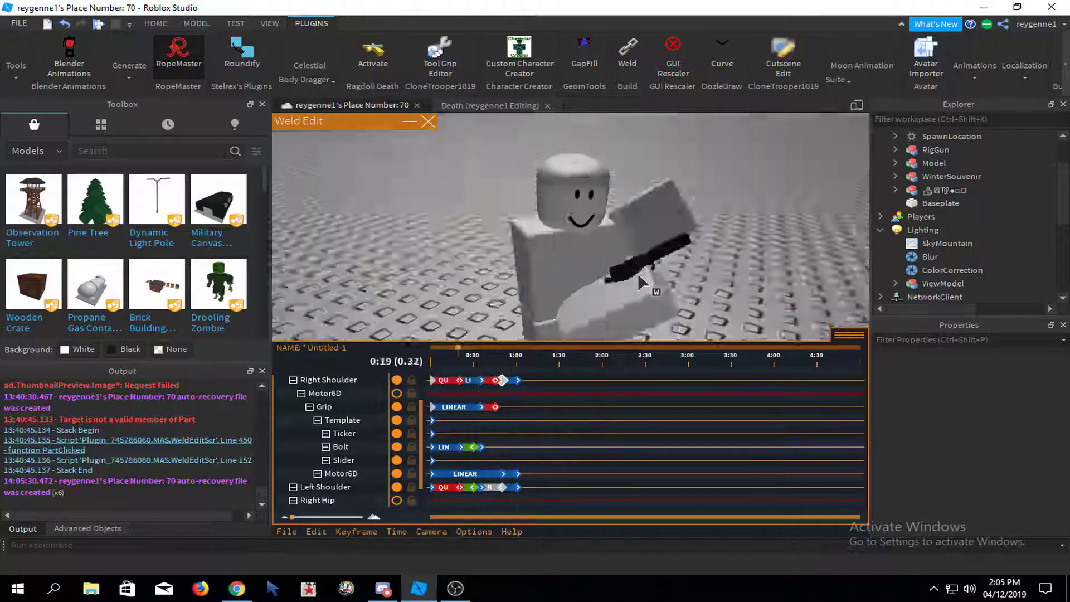
pyautogui.moveTo(640, 282); pyautogui.dragTo(524, 417, button='right')
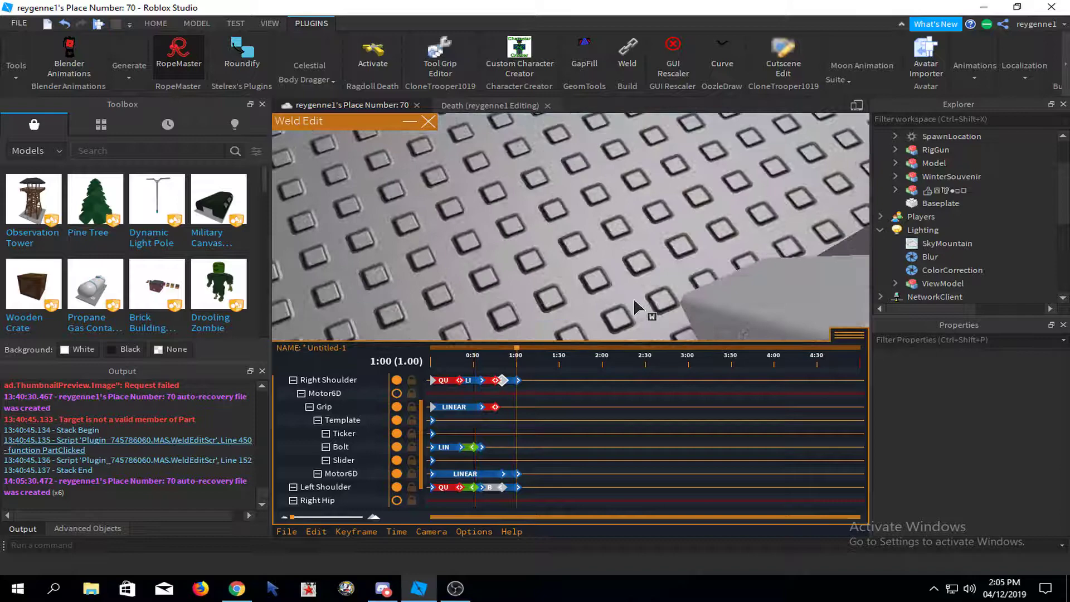
# - Return to the Right Shoulder keyframe at 0:50, adjust the right arm's rotation slightly, and replay the animation
pyautogui.moveTo(519, 365); pyautogui.dragTo(499, 353)
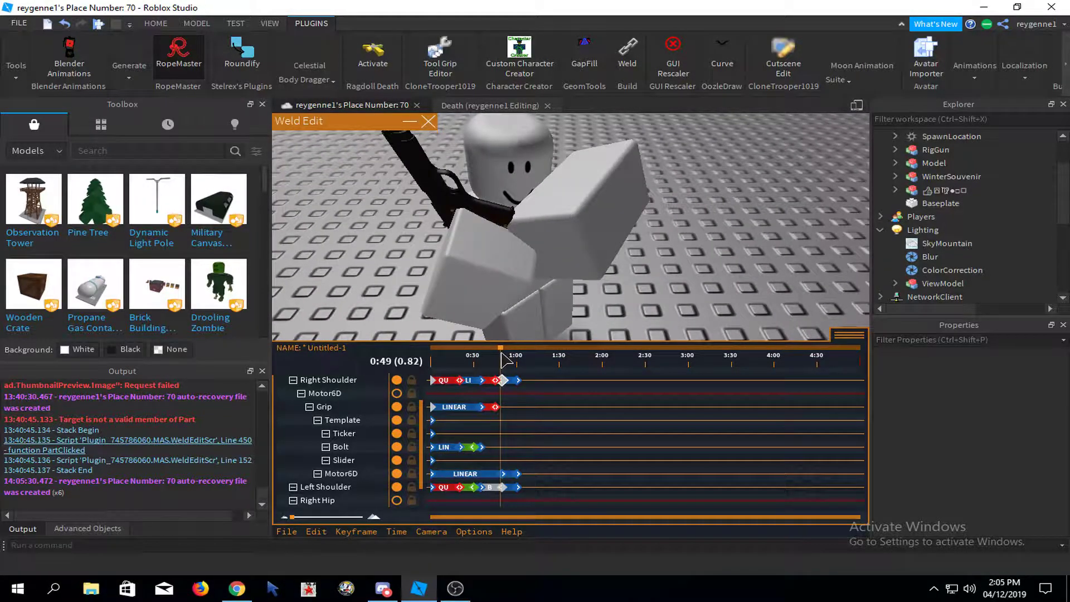
pyautogui.click(504, 380)
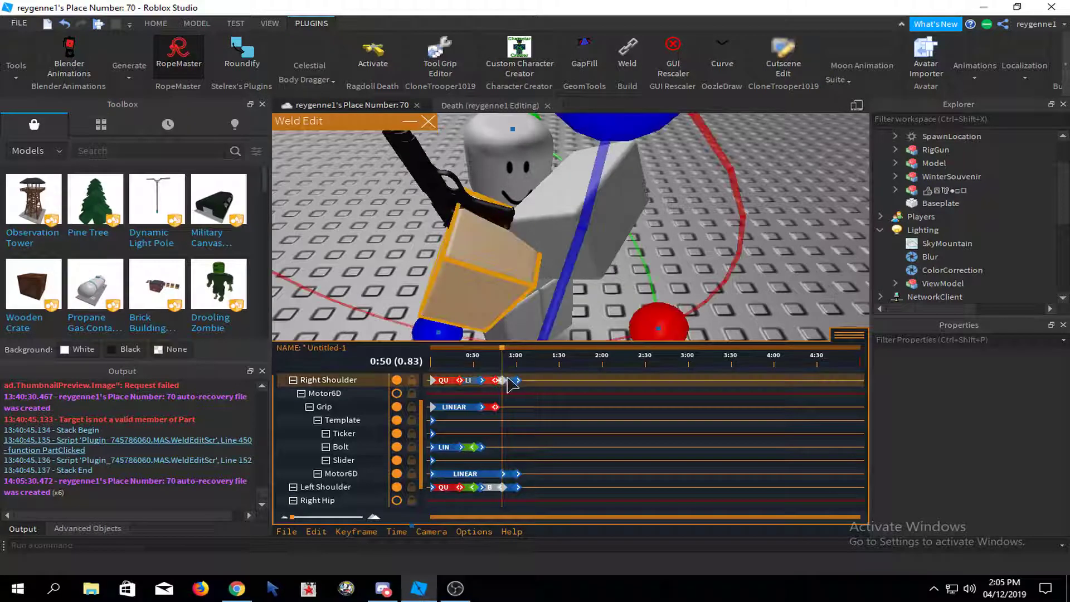
pyautogui.scroll(-3, 614, 295)
pyautogui.moveTo(622, 301); pyautogui.dragTo(626, 294)
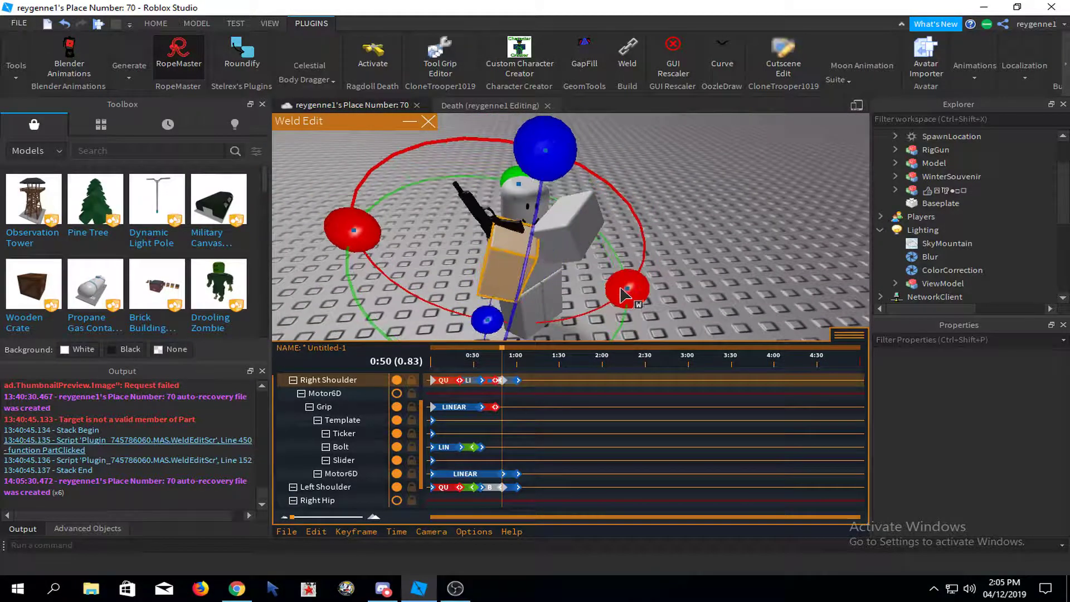
pyautogui.press('space')
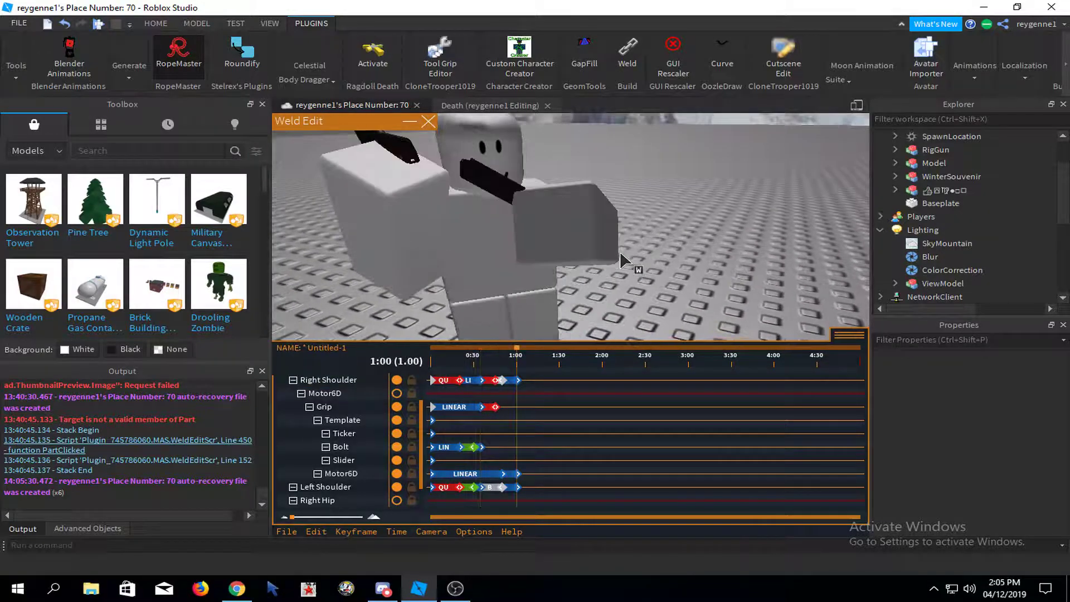
# - Rotate the right arm at 0:55 to add a Right Shoulder keyframe there, and play back the motion
pyautogui.click(513, 239)
pyautogui.moveTo(517, 355)
pyautogui.mouseDown()
pyautogui.moveTo(501, 353)
pyautogui.moveTo(513, 353)
pyautogui.mouseUp()
pyautogui.scroll(-2, 630, 311)
pyautogui.moveTo(632, 313); pyautogui.dragTo(653, 301)
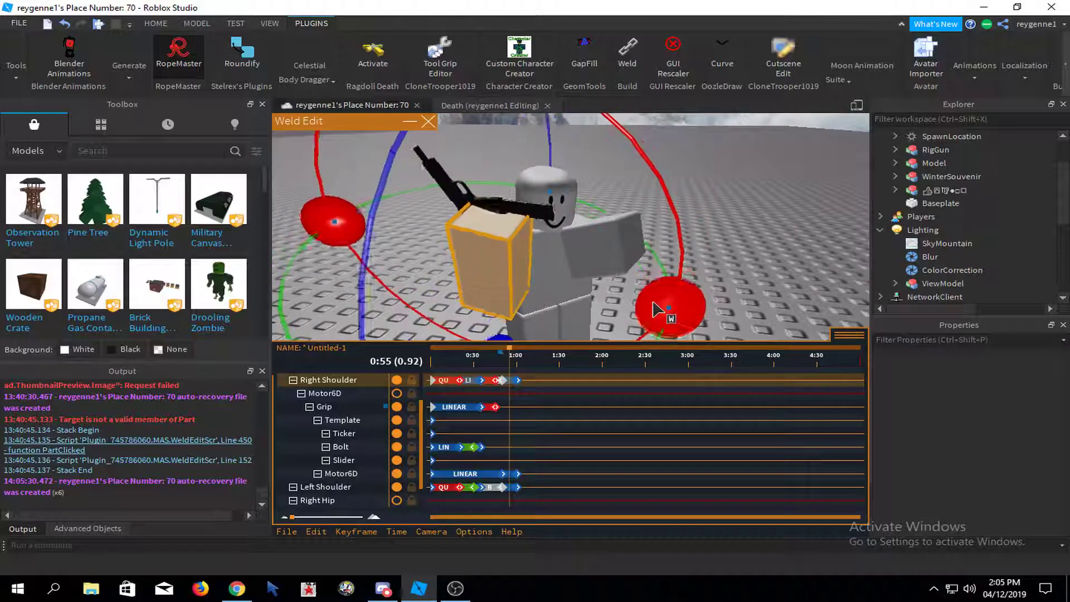
pyautogui.press('space')
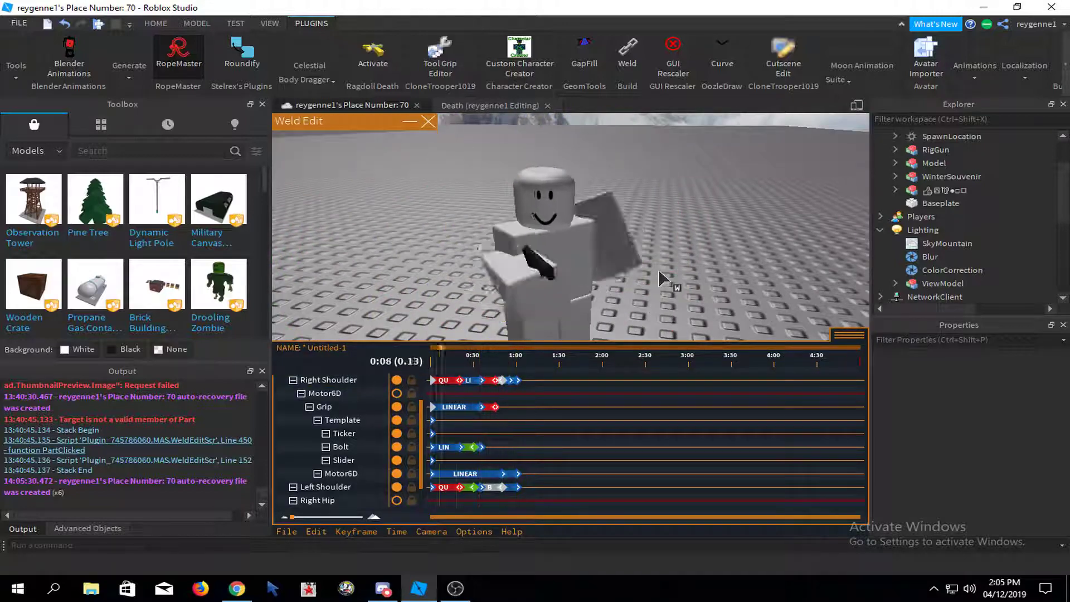
pyautogui.moveTo(659, 271); pyautogui.dragTo(695, 242, button='right')
pyautogui.scroll(-2, 695, 241)
# - Select all the keyframes at 1:00 and set their easing style to Quad
pyautogui.scroll(2, 490, 401)
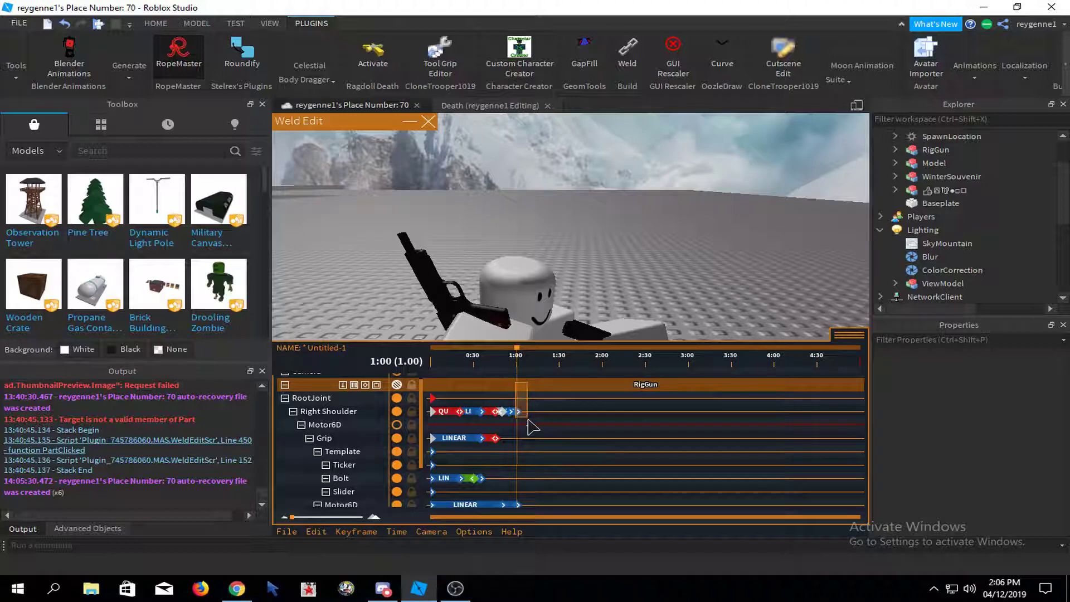
pyautogui.scroll(-3, 564, 489)
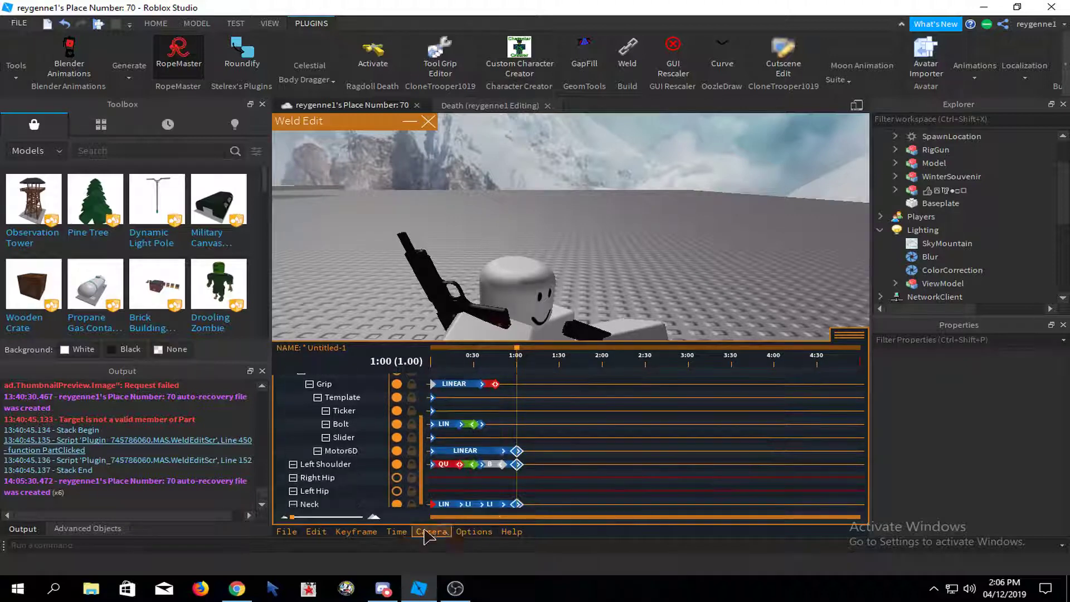
pyautogui.click(356, 531)
pyautogui.click(379, 485)
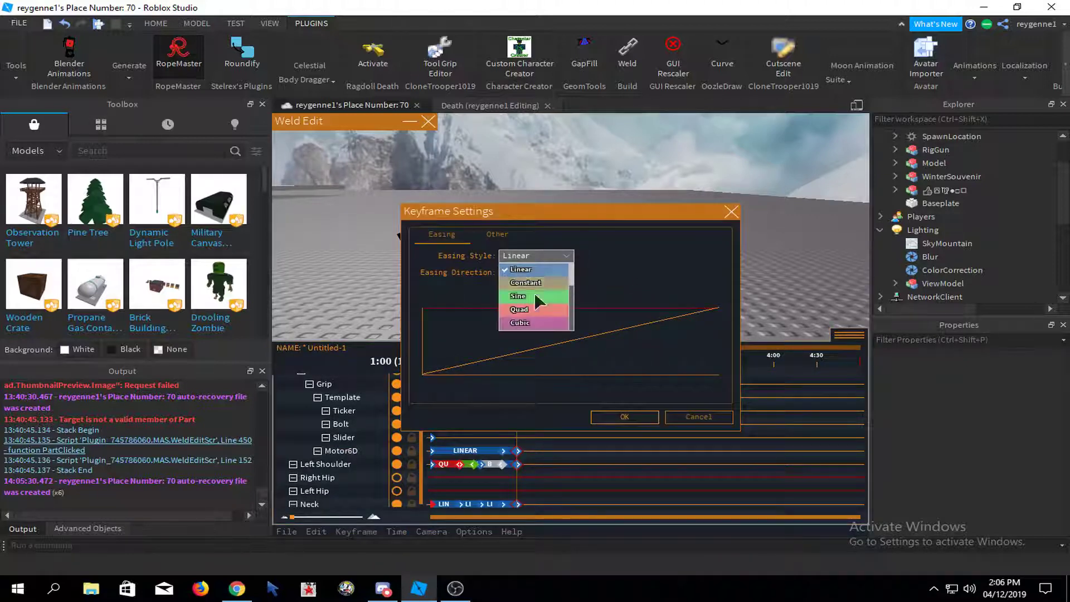
pyautogui.click(605, 419)
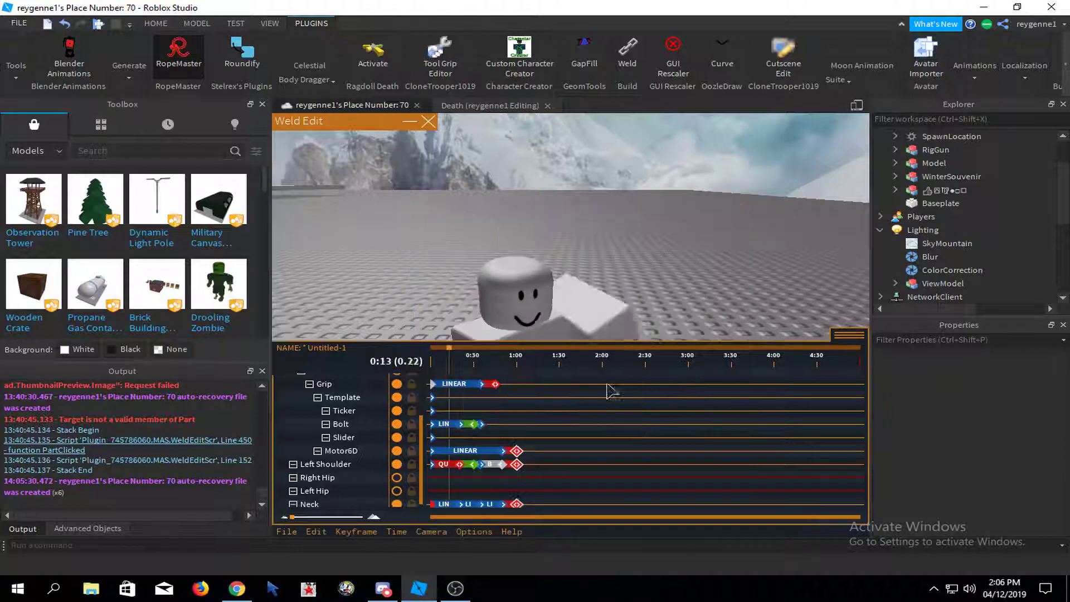
# - Replay the animation from several angles to check the eased ending
pyautogui.press('space')
pyautogui.moveTo(696, 255); pyautogui.dragTo(703, 260, button='right')
pyautogui.scroll(-2, 697, 255)
pyautogui.scroll(2, 704, 258)
pyautogui.press('space')
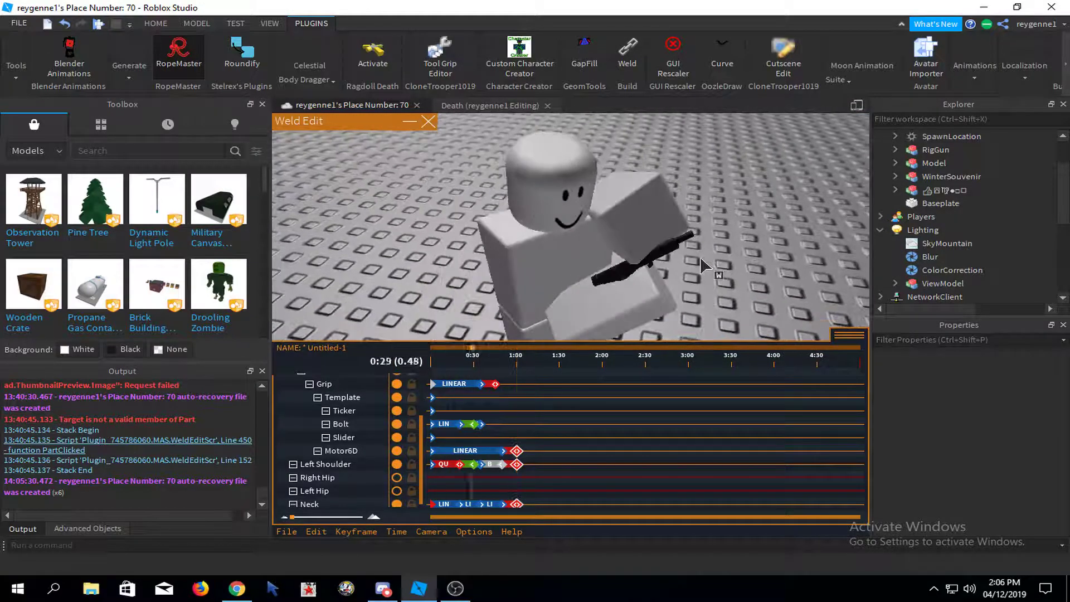
pyautogui.press('space')
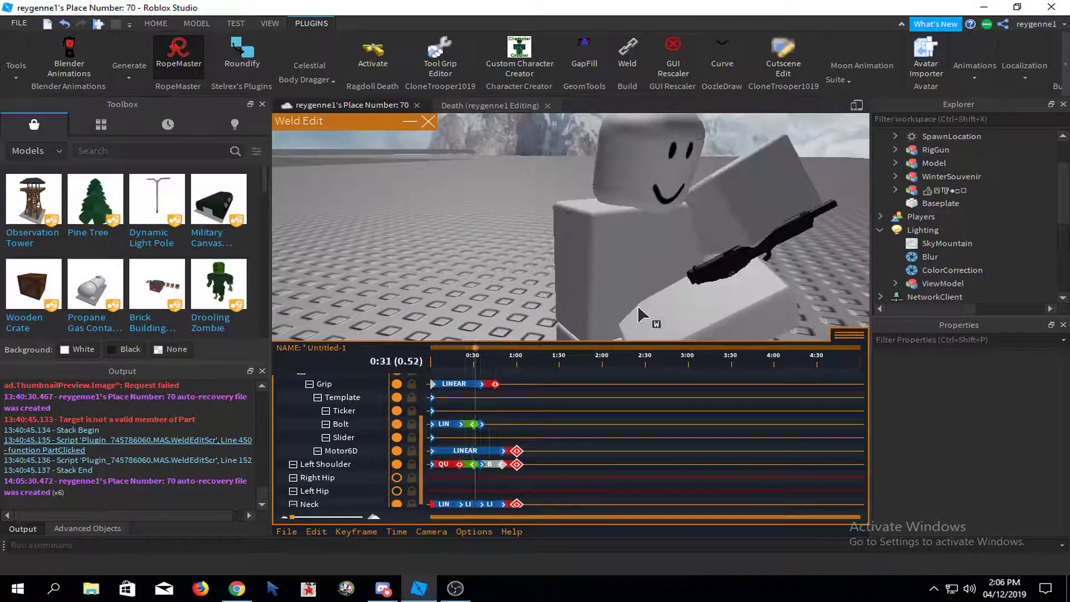
# - Adjust the right arm's rotation at 1:00 in small amounts, replaying the animation between adjustments
pyautogui.scroll(-3, 599, 285)
pyautogui.click(599, 286)
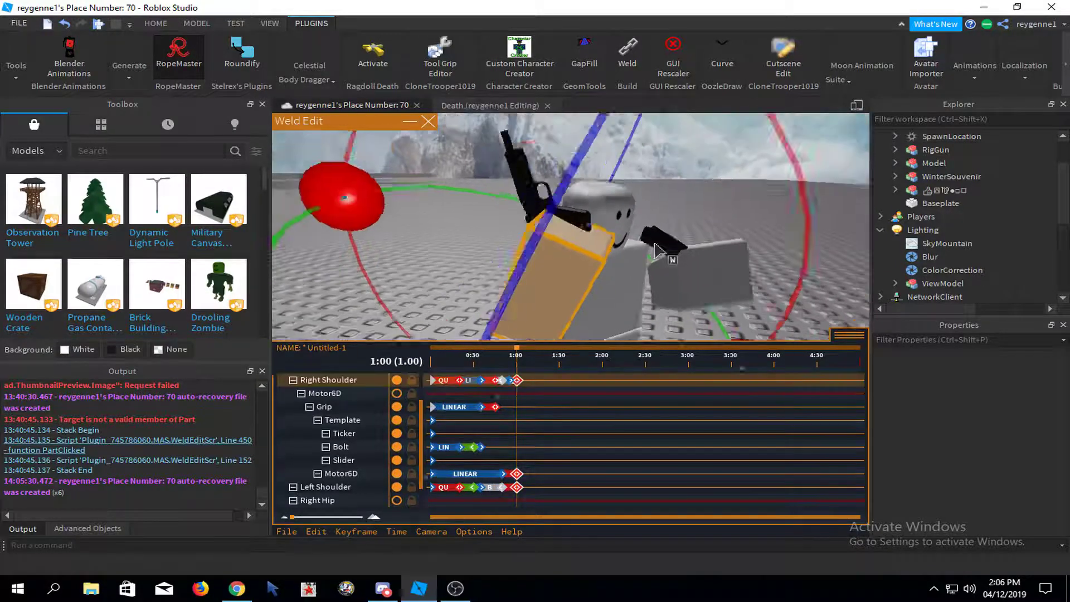
pyautogui.moveTo(599, 286); pyautogui.dragTo(635, 317, button='right')
pyautogui.moveTo(674, 315); pyautogui.dragTo(671, 303)
pyautogui.press('space')
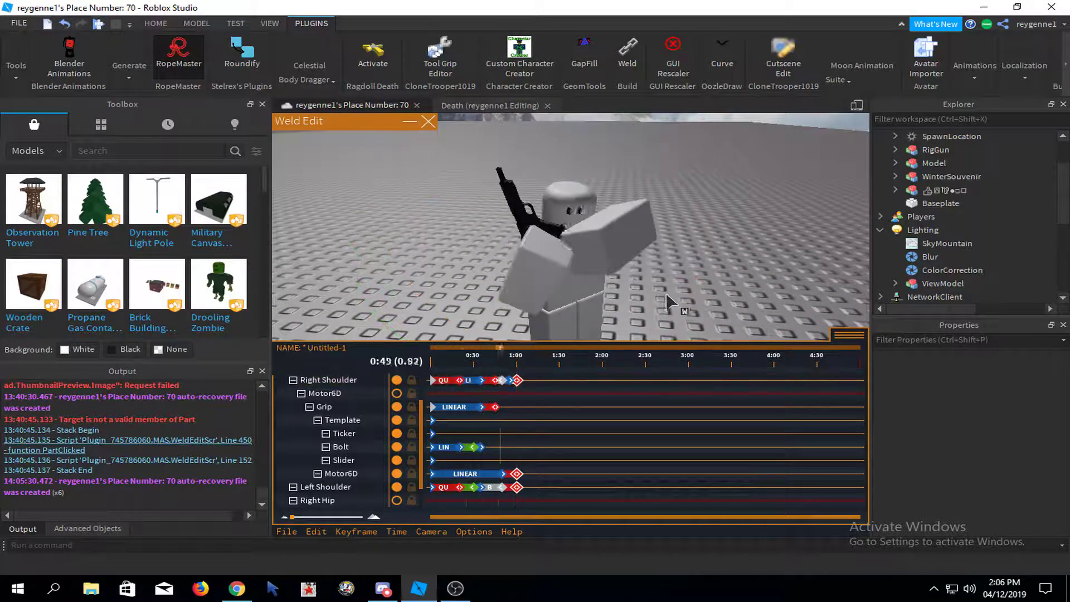
pyautogui.scroll(5, 613, 251)
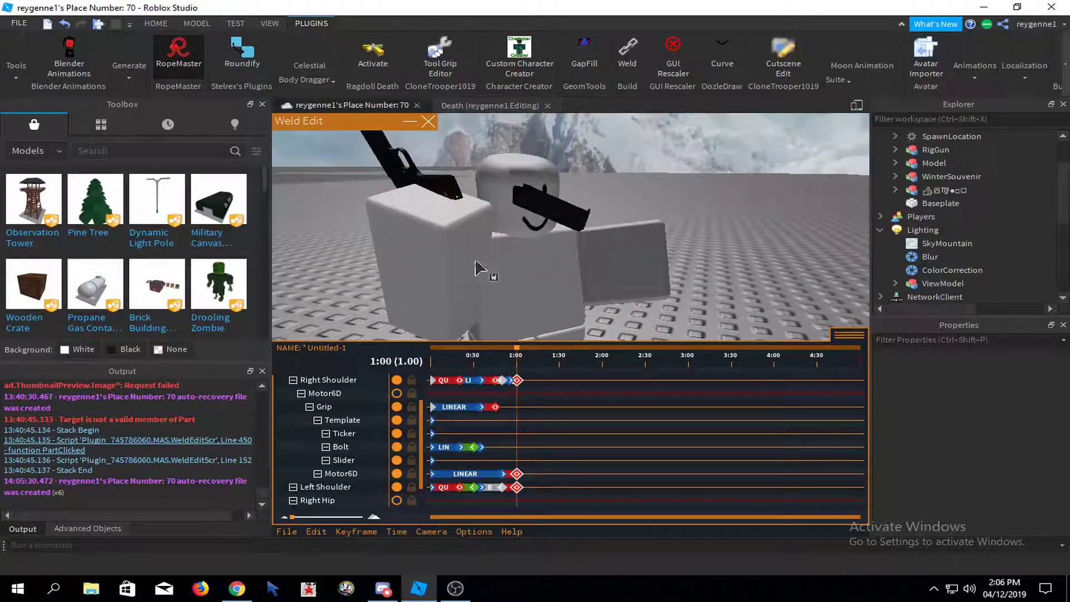
pyautogui.click(476, 267)
pyautogui.moveTo(613, 290); pyautogui.dragTo(686, 334, button='right')
pyautogui.moveTo(671, 326); pyautogui.dragTo(659, 318)
# - Select the part held by the left hand at 1:00, switch from rotating to moving it, and replay the animation
pyautogui.click(741, 252)
pyautogui.click(537, 200)
pyautogui.scroll(-2, 608, 209)
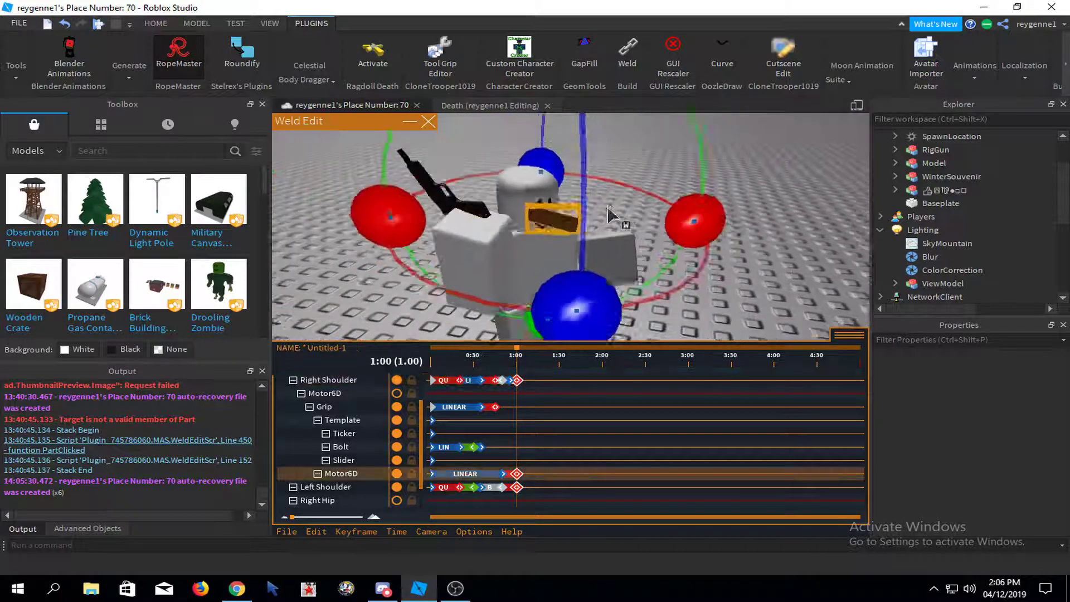
pyautogui.moveTo(609, 215); pyautogui.dragTo(614, 220, button='right')
pyautogui.press('r')
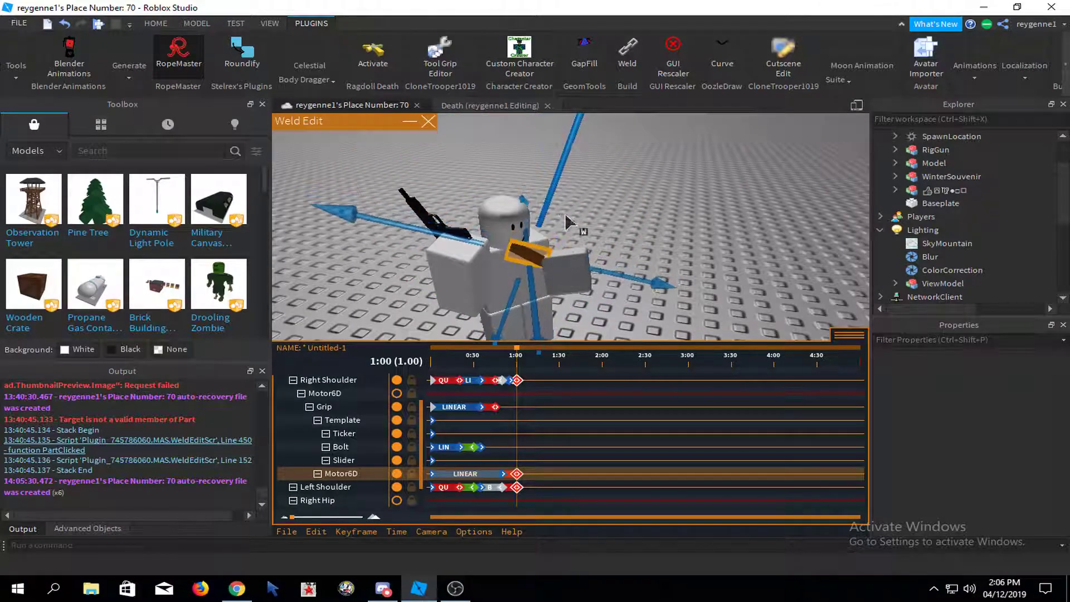
pyautogui.click(591, 208)
pyautogui.press('space')
pyautogui.press('space')
pyautogui.scroll(2, 606, 192)
pyautogui.moveTo(606, 193); pyautogui.dragTo(598, 193, button='right')
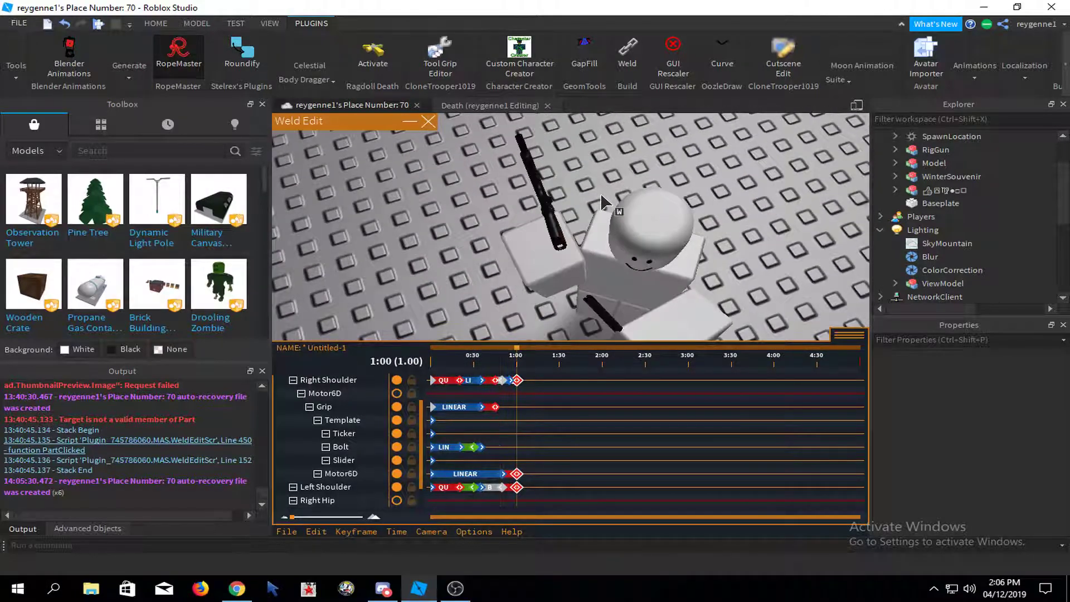
# - Try rotating the pistol's Template part at 1:00 and undo the rotation
pyautogui.moveTo(600, 193); pyautogui.dragTo(580, 180, button='right')
pyautogui.click(621, 186)
pyautogui.scroll(-1, 661, 166)
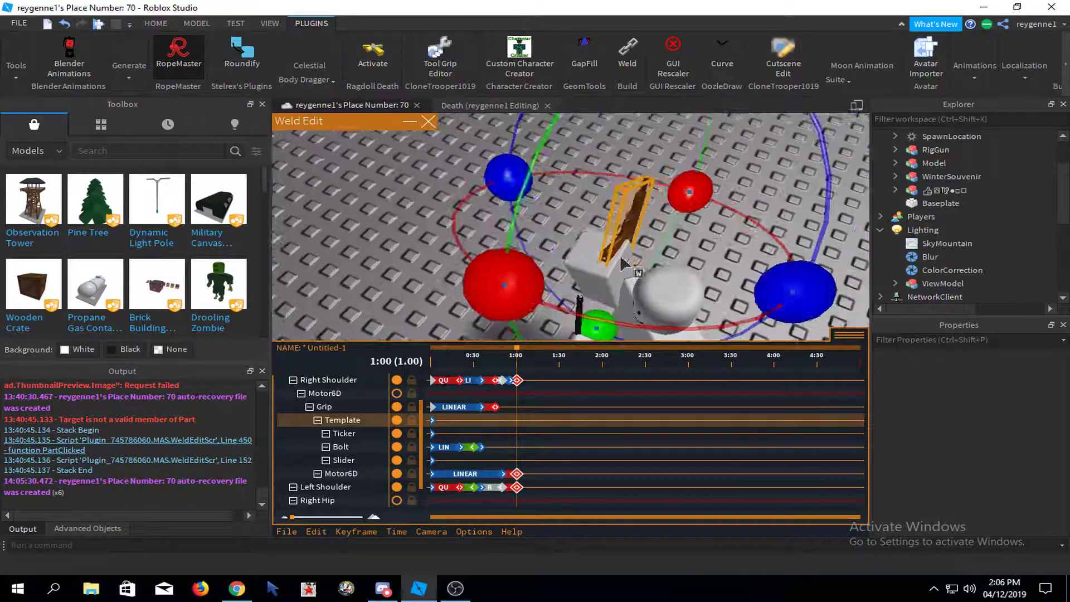
pyautogui.click(619, 255)
pyautogui.click(618, 249)
pyautogui.moveTo(689, 198); pyautogui.dragTo(719, 239)
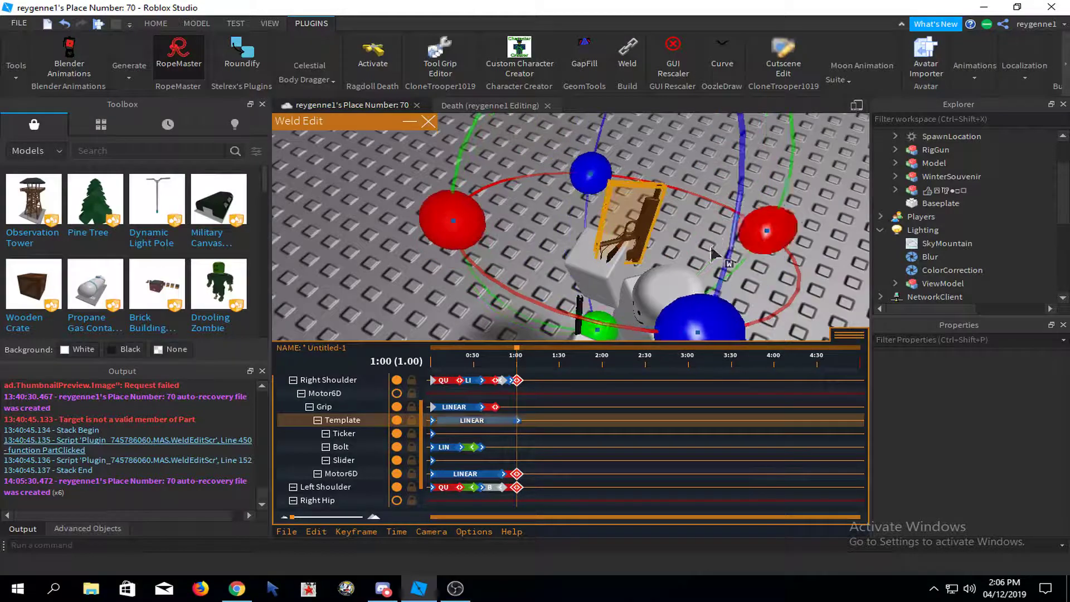
pyautogui.hotkey('ctrl', 'z')
# - Select the Grip joint and rotate the pistol at 1:00, adding a Grip keyframe
pyautogui.click(613, 257)
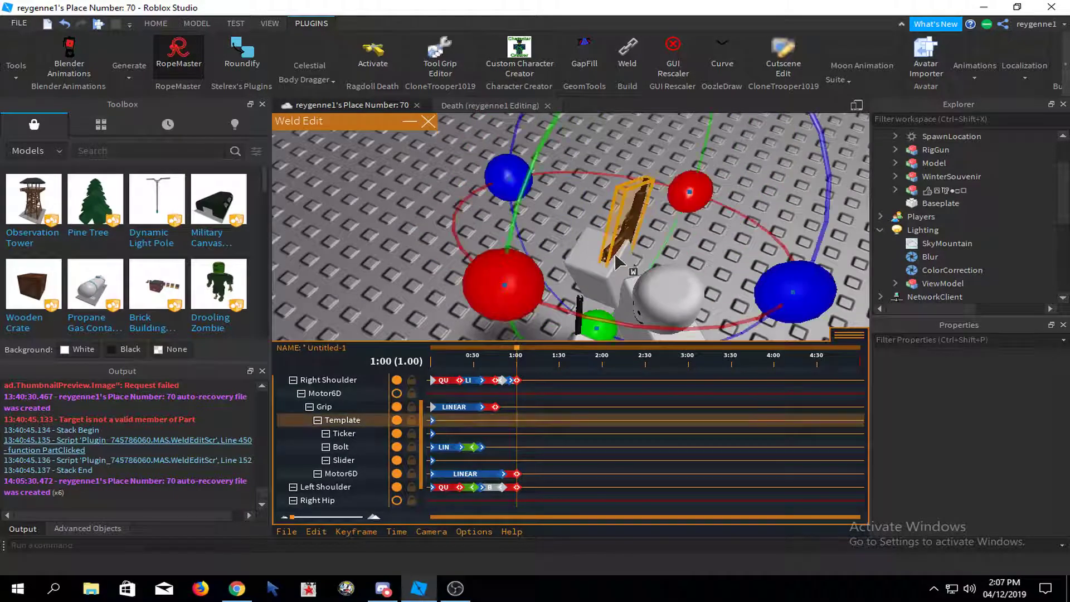
pyautogui.click(339, 409)
pyautogui.moveTo(672, 219)
pyautogui.mouseDown()
pyautogui.moveTo(668, 231)
pyautogui.moveTo(679, 230)
pyautogui.mouseUp()
pyautogui.moveTo(679, 229); pyautogui.dragTo(547, 270, button='right')
pyautogui.click(772, 243)
pyautogui.click(547, 265)
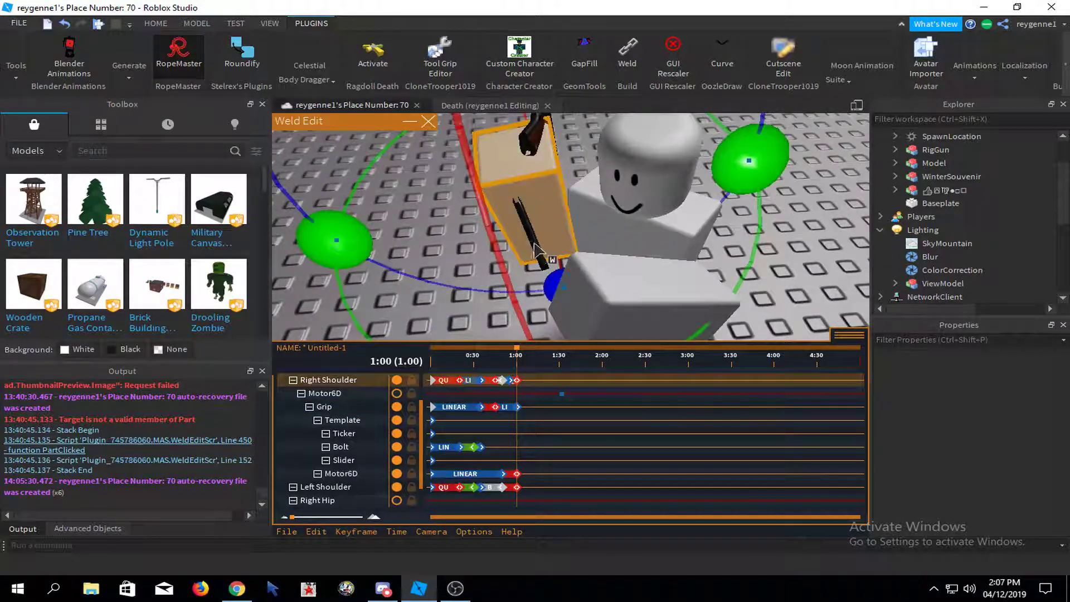
# - Move the part held by the left hand slightly at 1:00 and replay the animation
pyautogui.click(536, 249)
pyautogui.moveTo(660, 215)
pyautogui.mouseDown(button='right')
pyautogui.moveTo(650, 210)
pyautogui.moveTo(668, 219)
pyautogui.moveTo(655, 204)
pyautogui.mouseUp(button='right')
pyautogui.moveTo(707, 252); pyautogui.dragTo(690, 213, button='right')
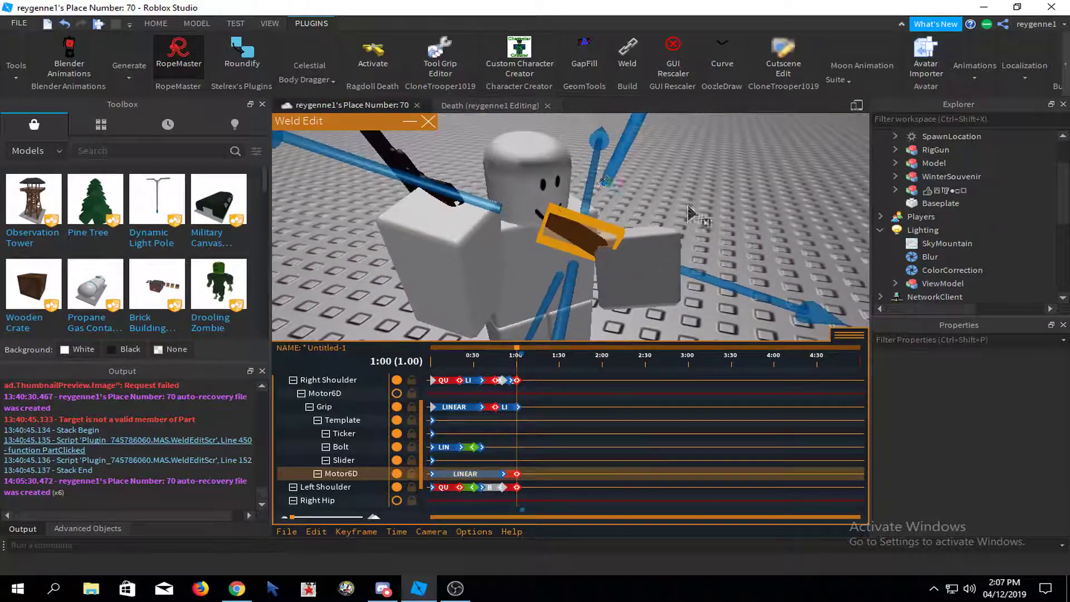
pyautogui.moveTo(543, 291); pyautogui.dragTo(546, 283)
pyautogui.press('space')
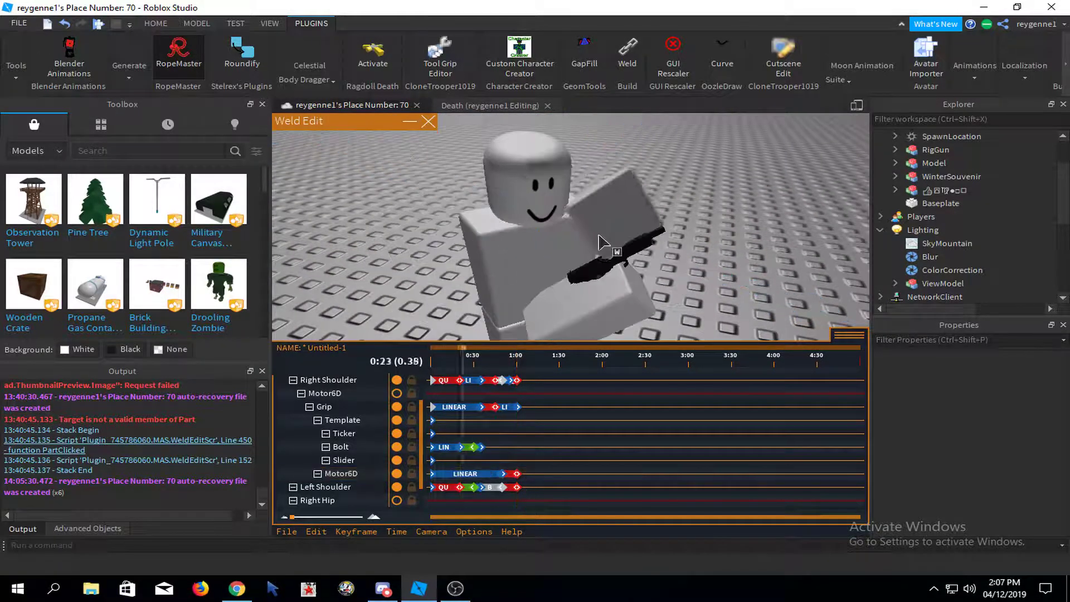
pyautogui.press('space')
pyautogui.scroll(-1, 594, 230)
pyautogui.moveTo(594, 229); pyautogui.dragTo(582, 221, button='right')
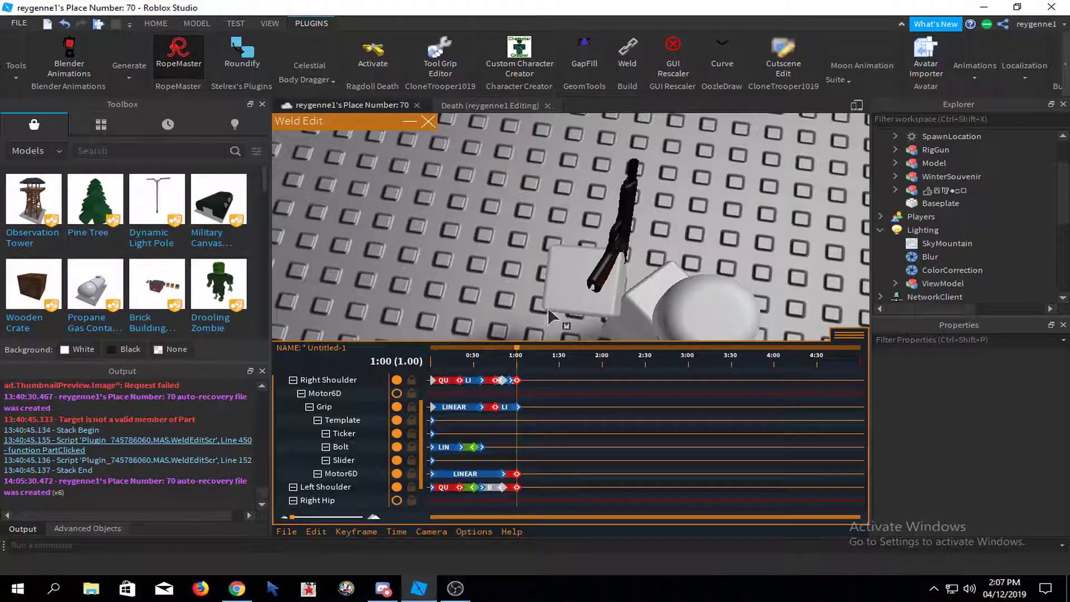
# - Cut the Grip keyframe at 1:00 out of the timeline
pyautogui.click(517, 407)
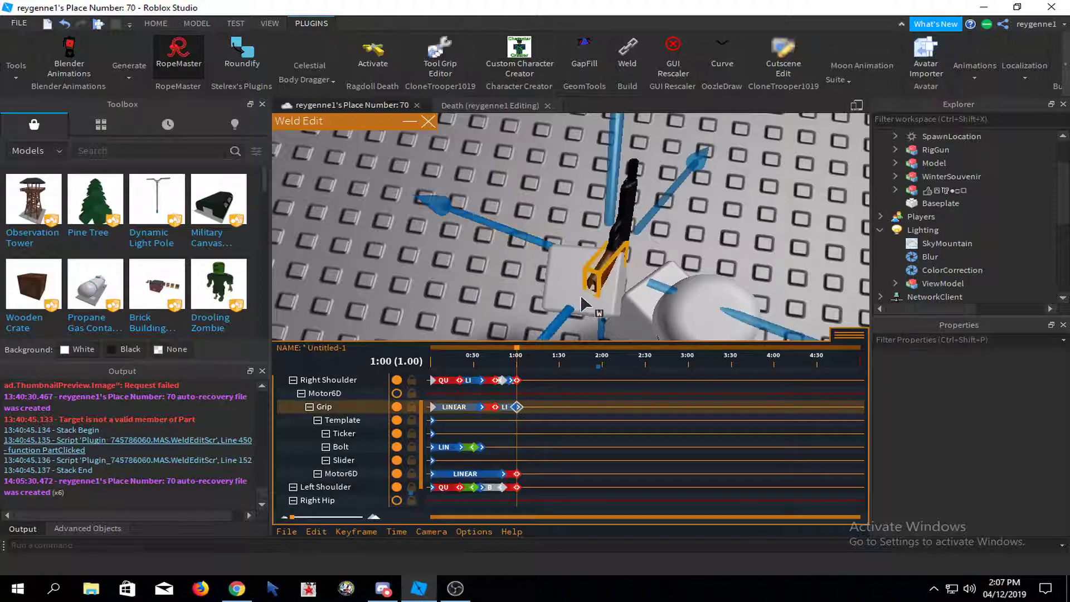
pyautogui.moveTo(581, 297); pyautogui.dragTo(569, 322, button='right')
pyautogui.moveTo(520, 362); pyautogui.dragTo(513, 354)
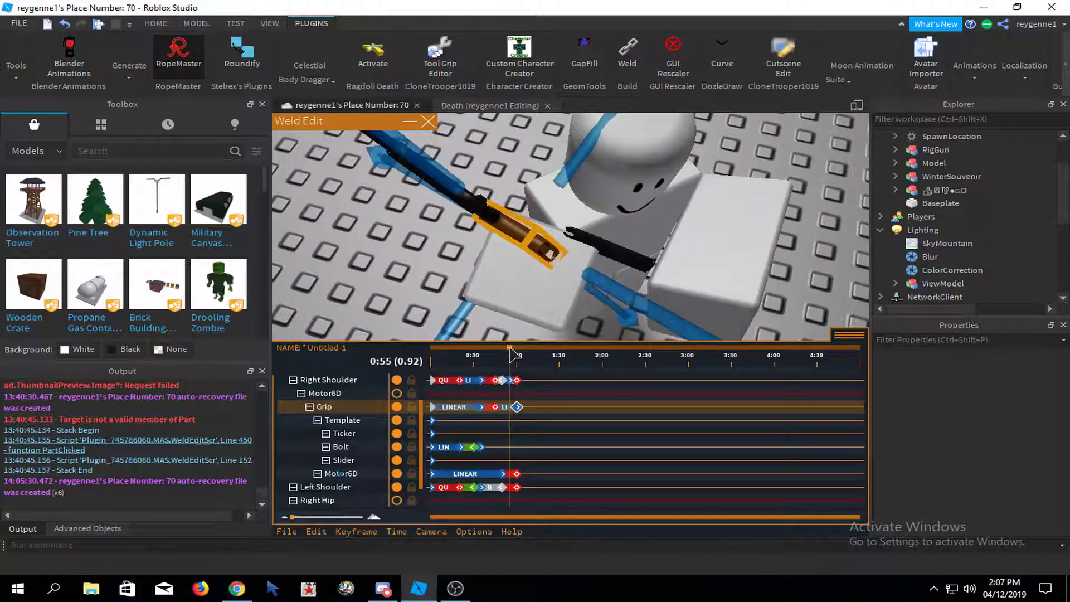
pyautogui.click(314, 531)
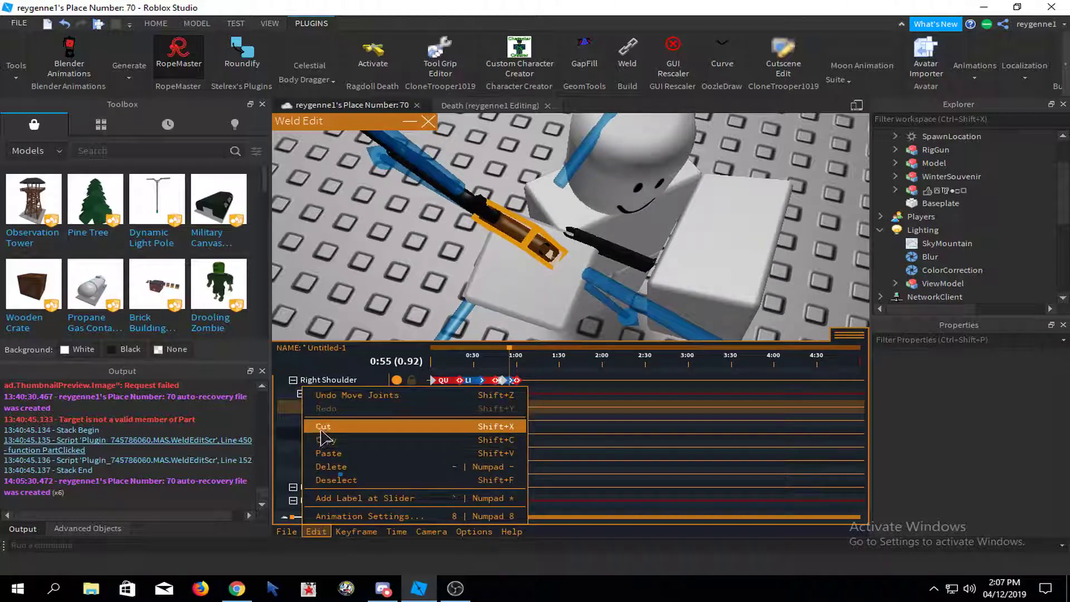
pyautogui.click(325, 433)
# - Check the pose between 0:50 and 1:00, and add a Grip keyframe at 0:55
pyautogui.moveTo(509, 362); pyautogui.dragTo(517, 351)
pyautogui.moveTo(599, 272); pyautogui.dragTo(521, 339, button='right')
pyautogui.moveTo(522, 342); pyautogui.dragTo(502, 351)
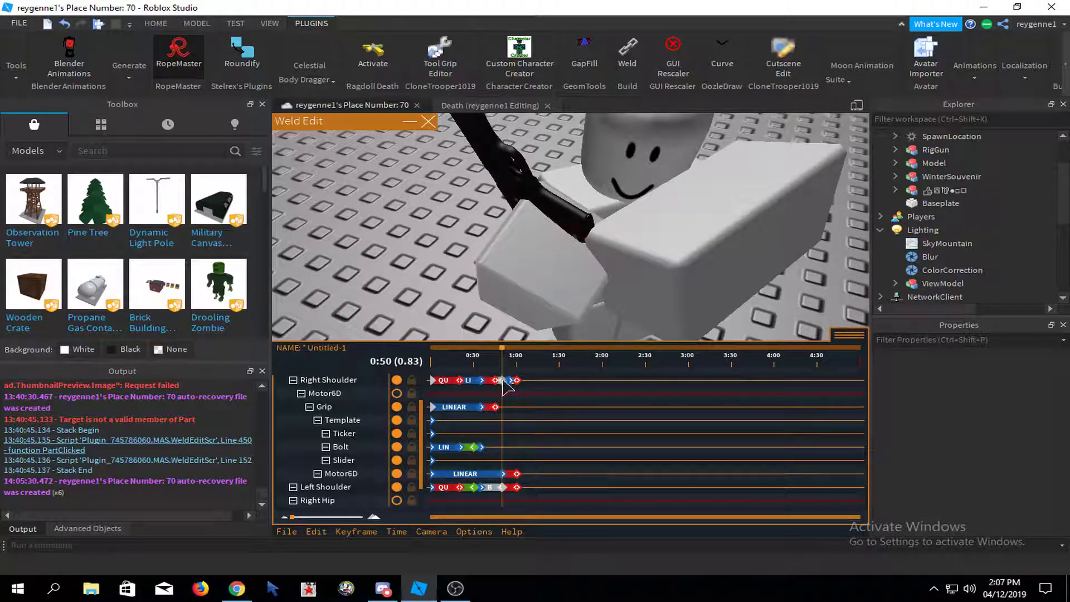
pyautogui.click(503, 380)
pyautogui.click(512, 382)
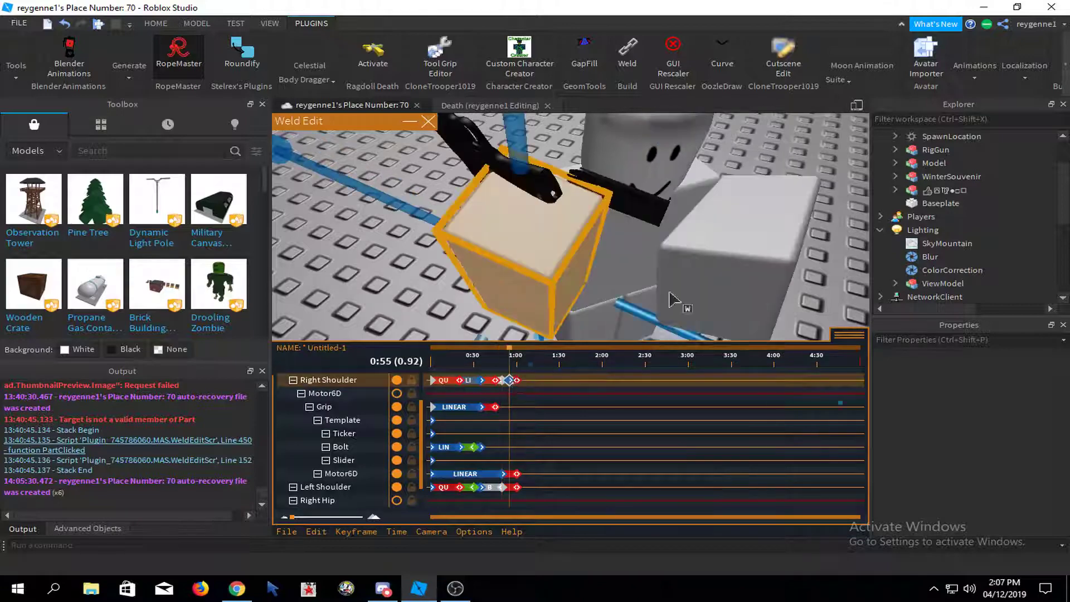
pyautogui.scroll(-5, 664, 291)
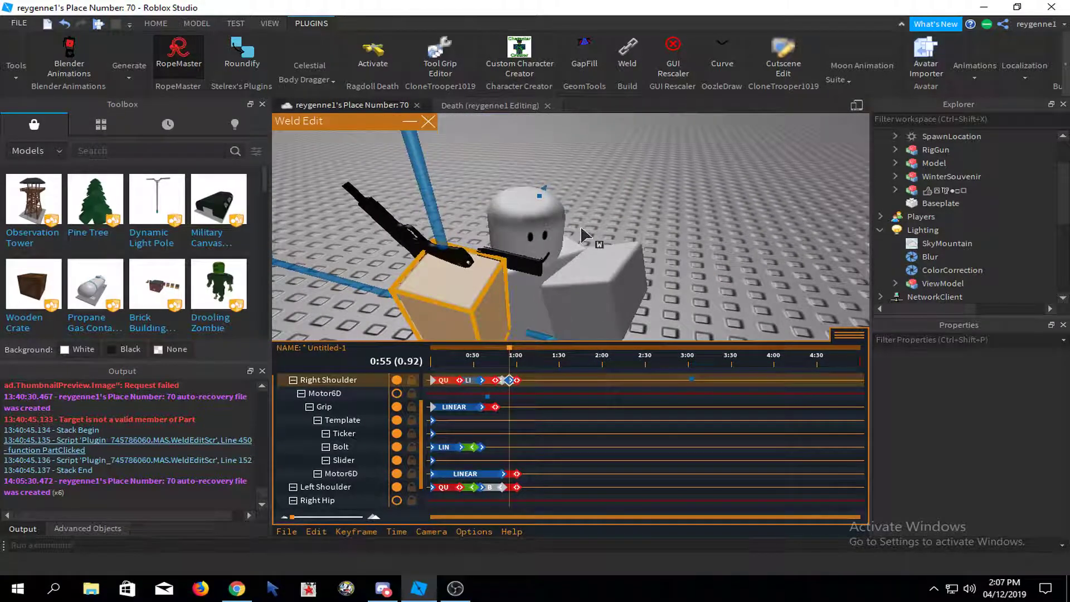
pyautogui.moveTo(580, 225); pyautogui.dragTo(536, 290, button='right')
pyautogui.moveTo(445, 214); pyautogui.dragTo(400, 198, button='right')
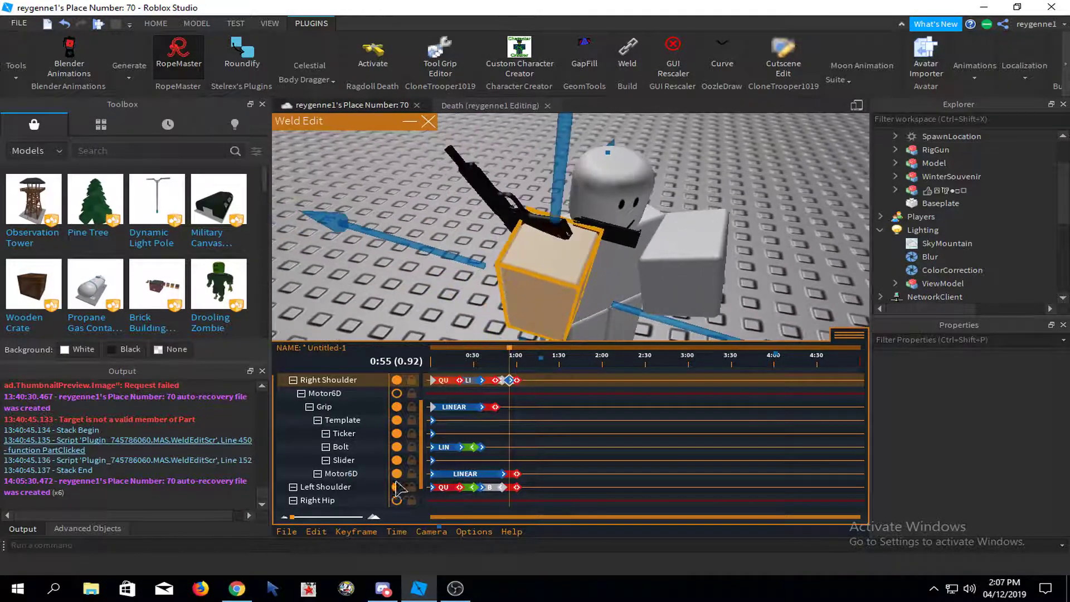
pyautogui.click(333, 411)
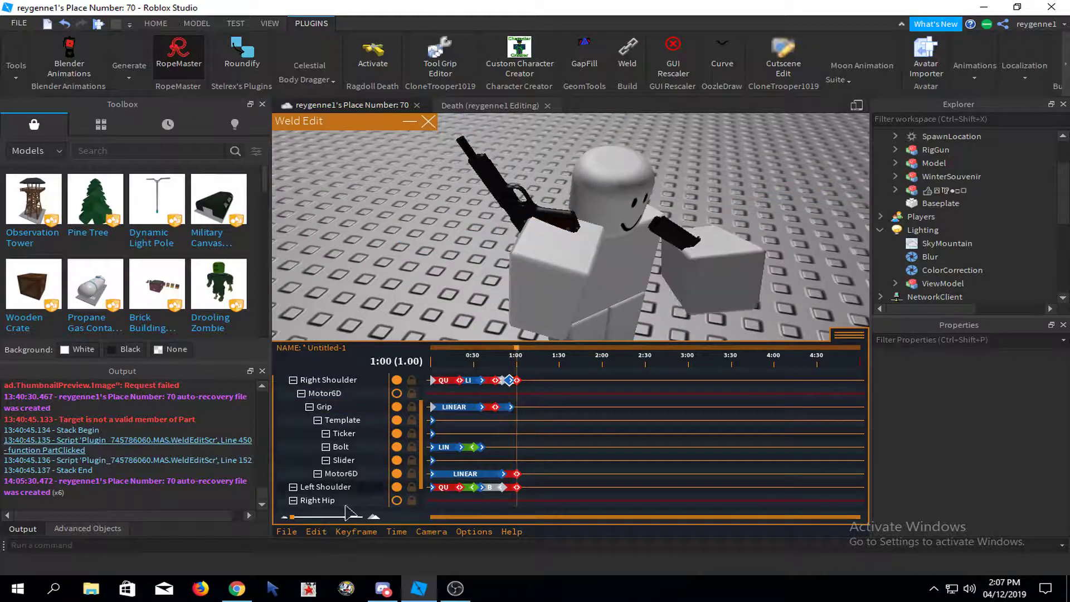
# - Paste the cut Grip keyframe back at 1:00 and replay the animation
pyautogui.click(316, 531)
pyautogui.click(359, 453)
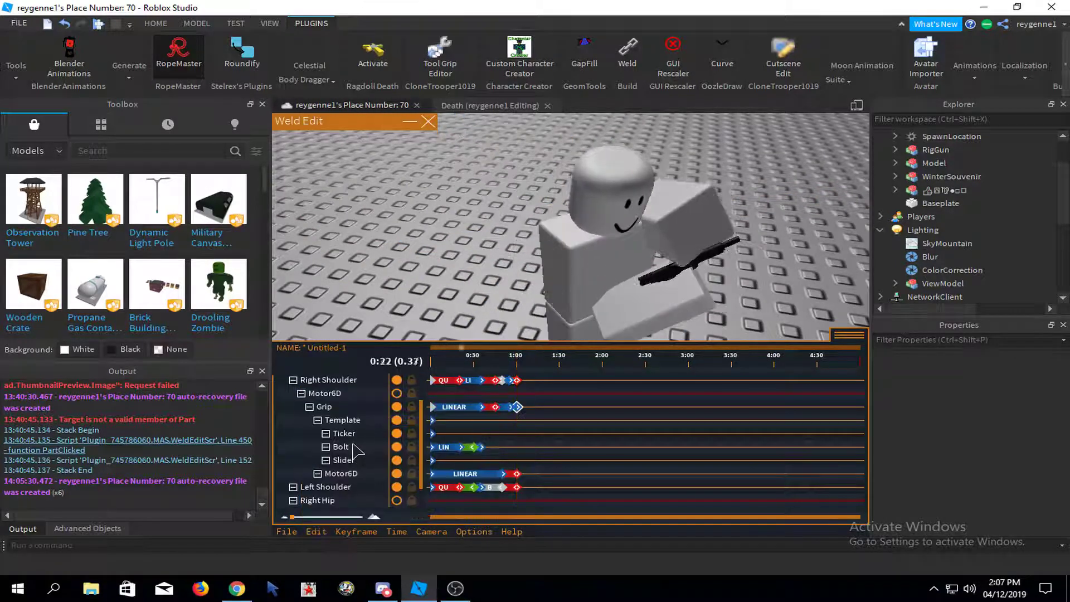
pyautogui.press('space')
pyautogui.moveTo(535, 313)
pyautogui.mouseDown(button='right')
pyautogui.moveTo(513, 296)
pyautogui.moveTo(544, 302)
pyautogui.mouseUp(button='right')
pyautogui.scroll(2, 513, 296)
pyautogui.press('space')
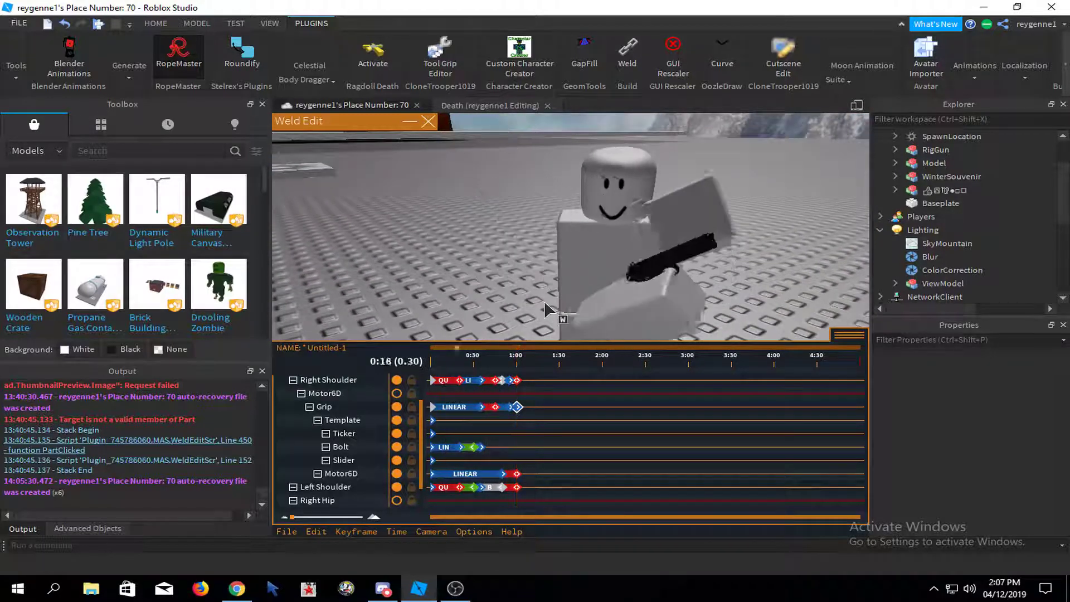
# - Set the Grip keyframe at 1:00 to Quad easing with direction In, and replay the animation
pyautogui.click(349, 531)
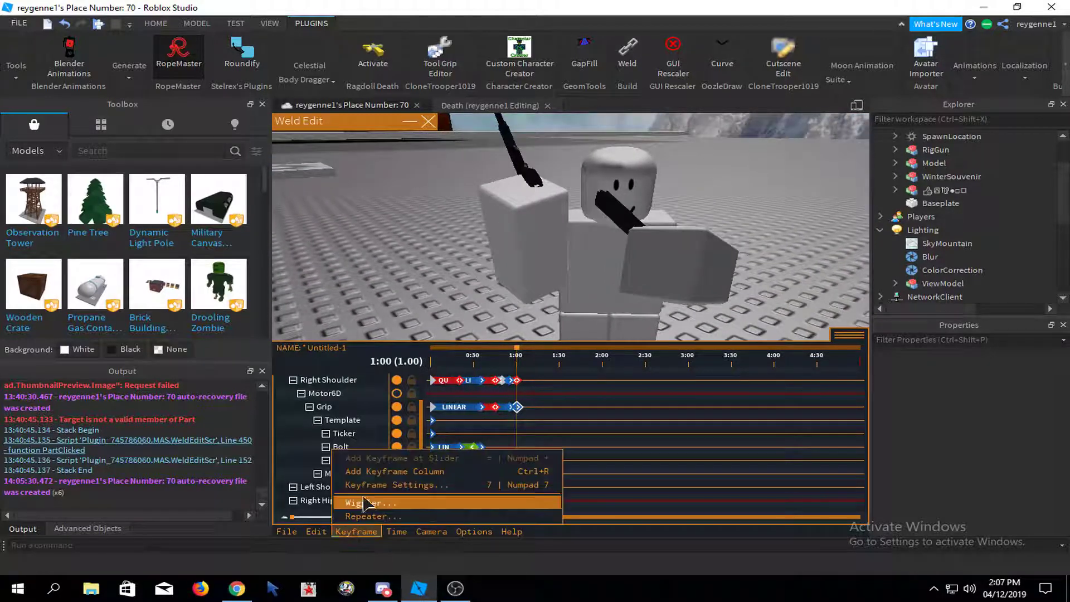
pyautogui.click(359, 493)
pyautogui.click(527, 257)
pyautogui.click(526, 311)
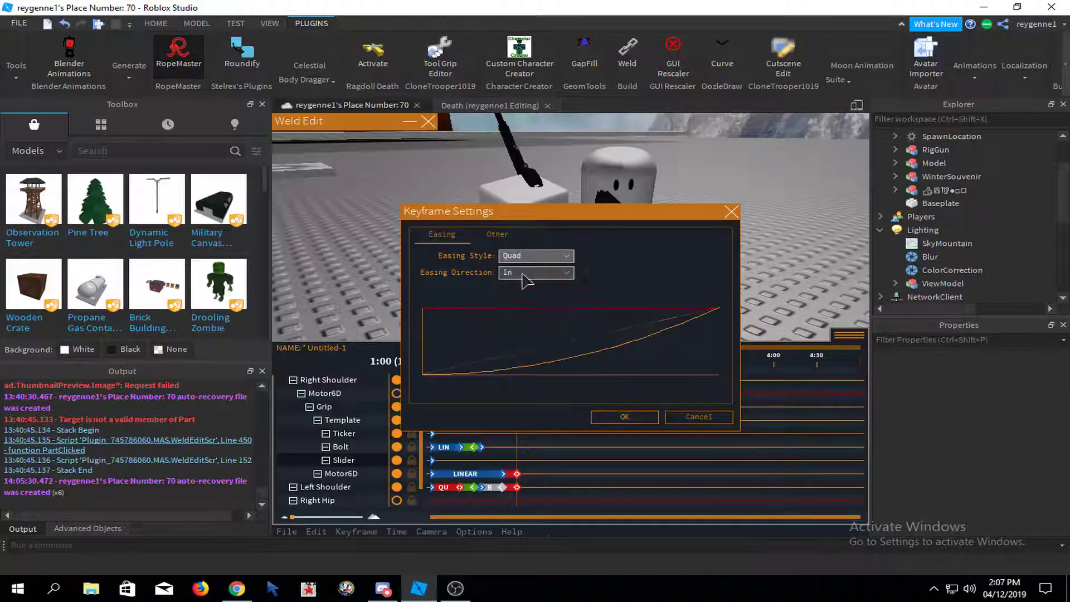
pyautogui.click(613, 418)
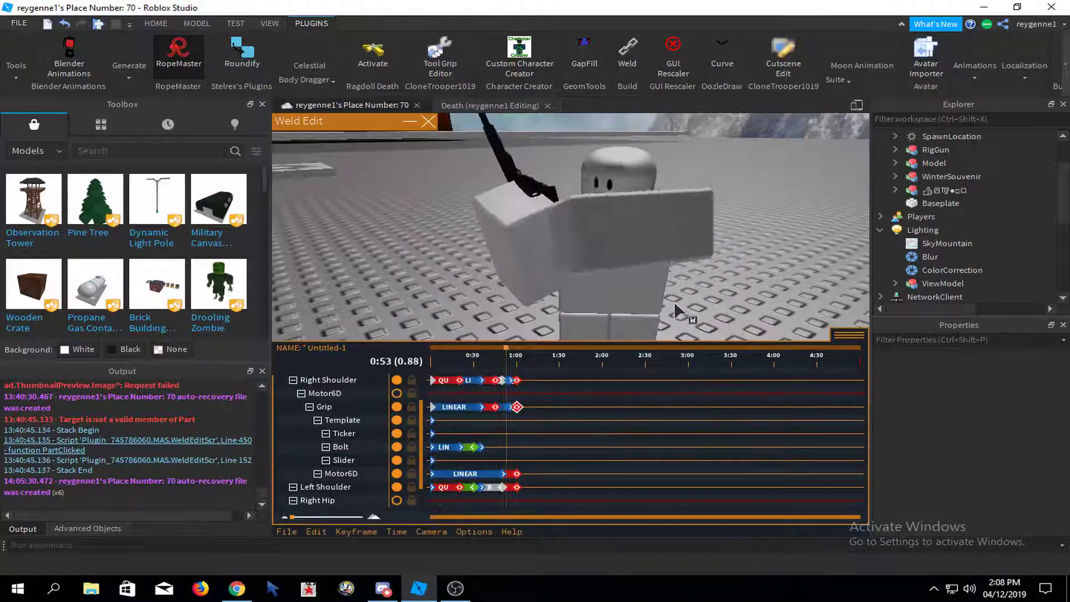
pyautogui.moveTo(678, 299); pyautogui.dragTo(697, 278, button='right')
pyautogui.press('space')
pyautogui.press('space')
# - Adjust the part held by the left hand at 0:57, keyframing its Motor6D, and replay the animation
pyautogui.moveTo(509, 351)
pyautogui.mouseDown()
pyautogui.moveTo(494, 351)
pyautogui.moveTo(513, 342)
pyautogui.mouseUp()
pyautogui.scroll(3, 562, 271)
pyautogui.moveTo(562, 290); pyautogui.dragTo(562, 268, button='right')
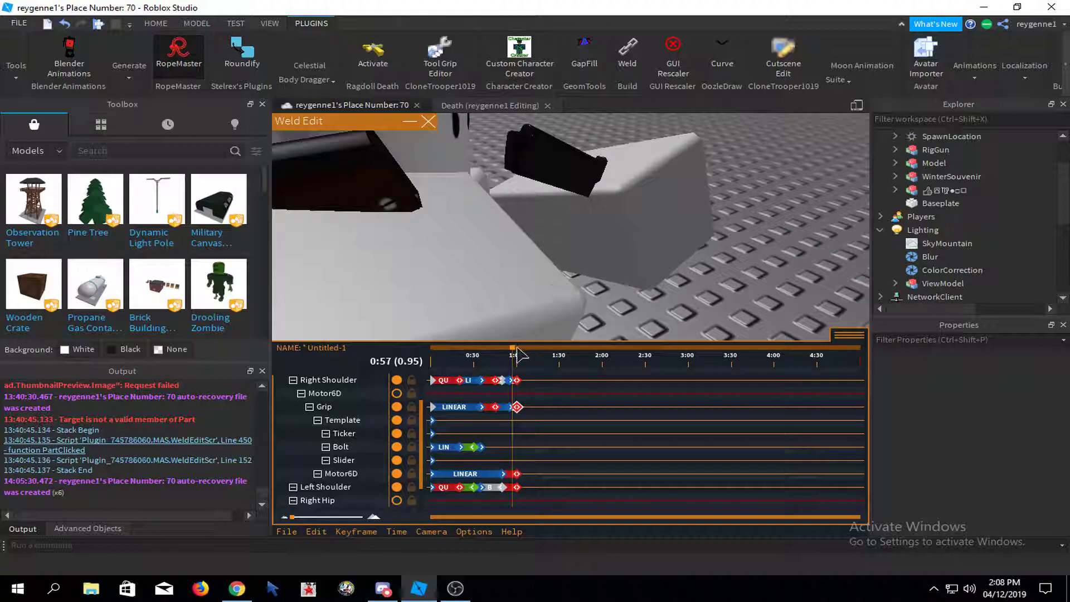
pyautogui.click(577, 181)
pyautogui.scroll(-2, 590, 203)
pyautogui.moveTo(608, 223); pyautogui.dragTo(623, 261)
pyautogui.press('space')
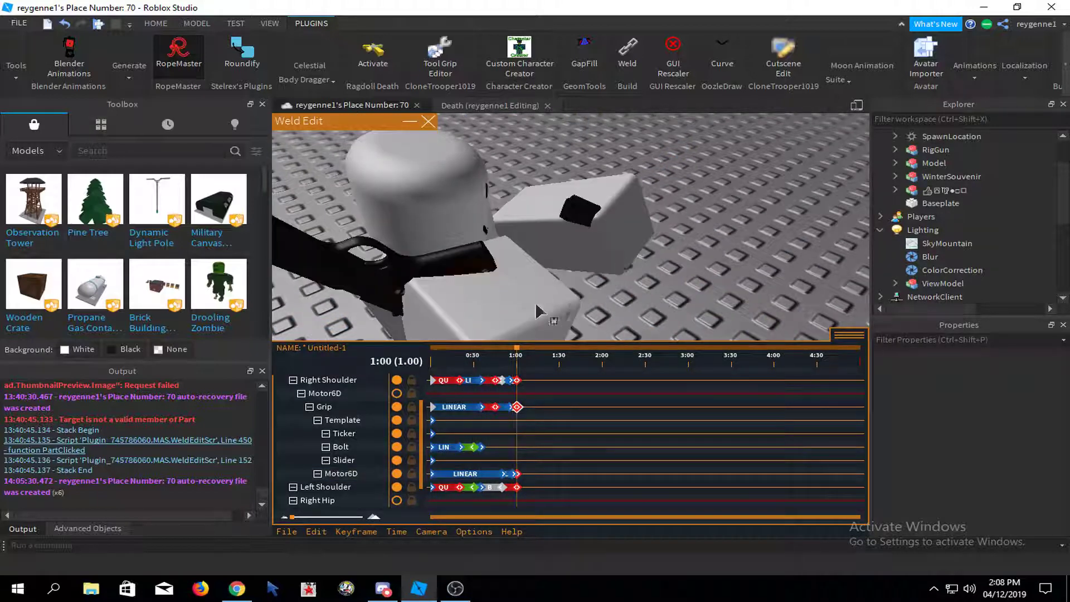
# - Adjust the part held by the left hand at 0:54, adding a Motor6D keyframe, and replay the animation
pyautogui.moveTo(515, 350); pyautogui.dragTo(513, 351)
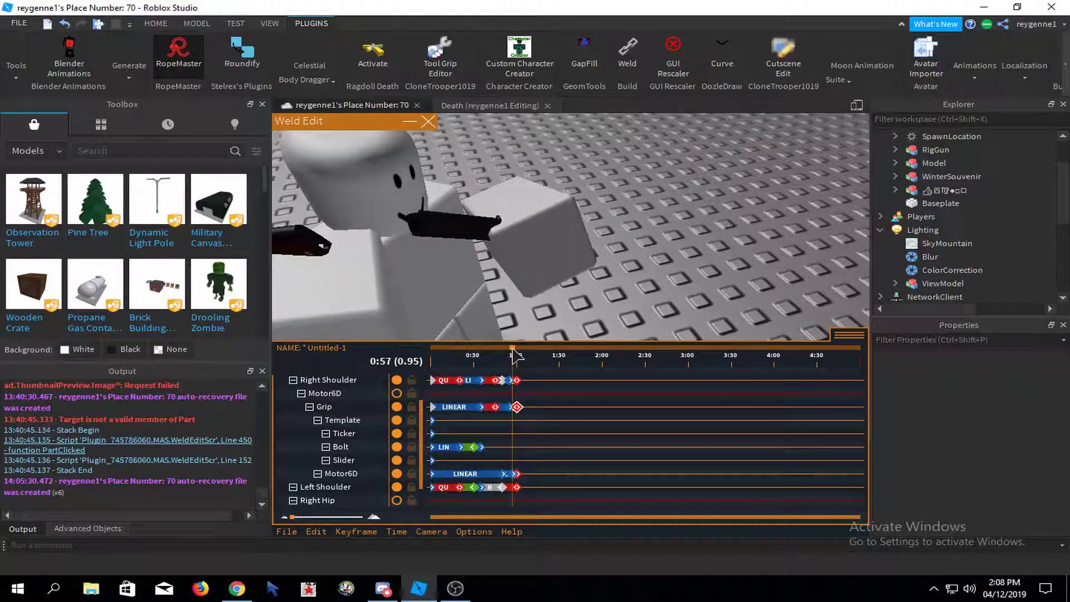
pyautogui.moveTo(515, 354); pyautogui.dragTo(512, 355)
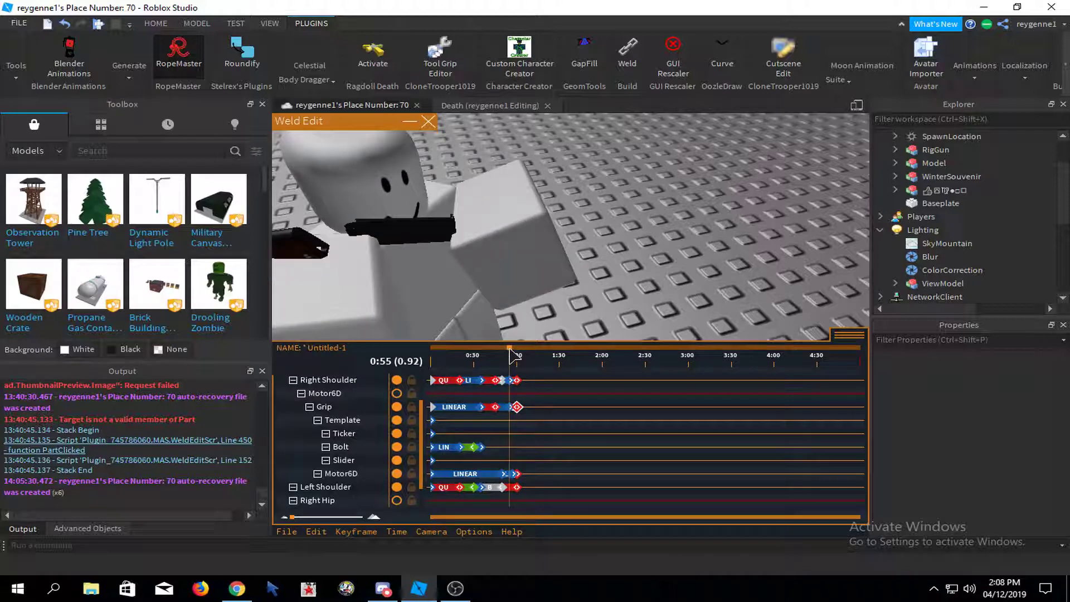
pyautogui.moveTo(513, 355); pyautogui.dragTo(512, 354)
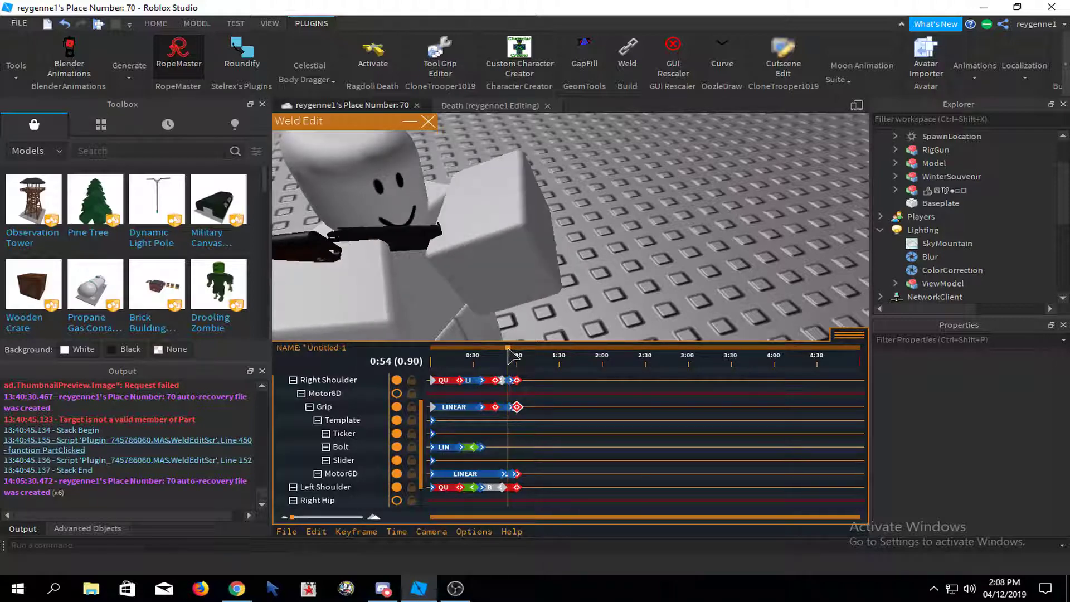
pyautogui.moveTo(512, 205); pyautogui.dragTo(528, 229, button='right')
pyautogui.click(562, 257)
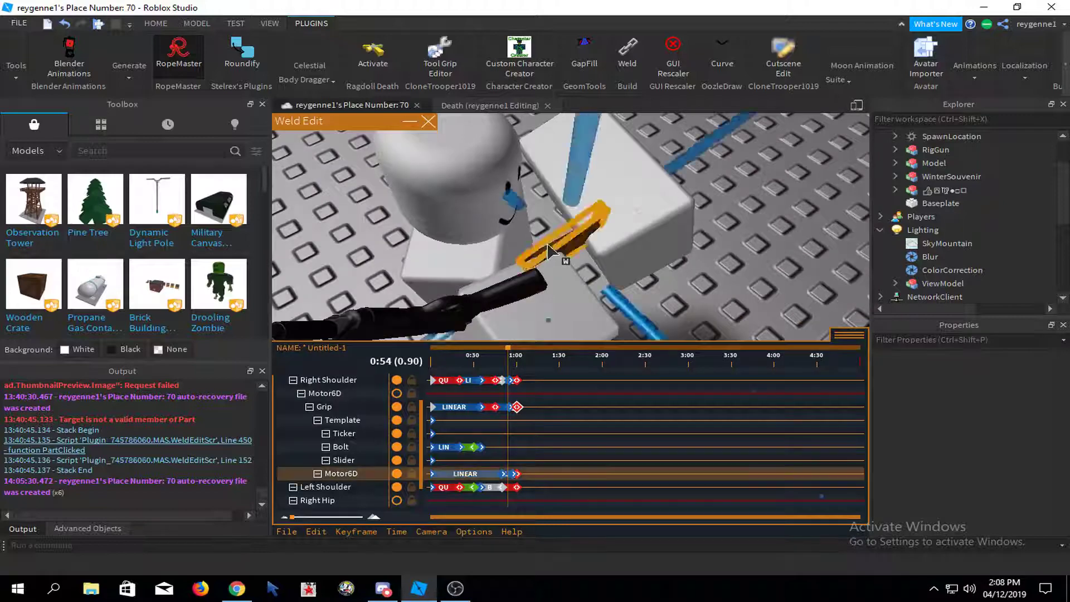
pyautogui.moveTo(564, 260); pyautogui.dragTo(677, 304, button='right')
pyautogui.press('r')
pyautogui.scroll(2, 601, 206)
pyautogui.press('r')
pyautogui.click(716, 214)
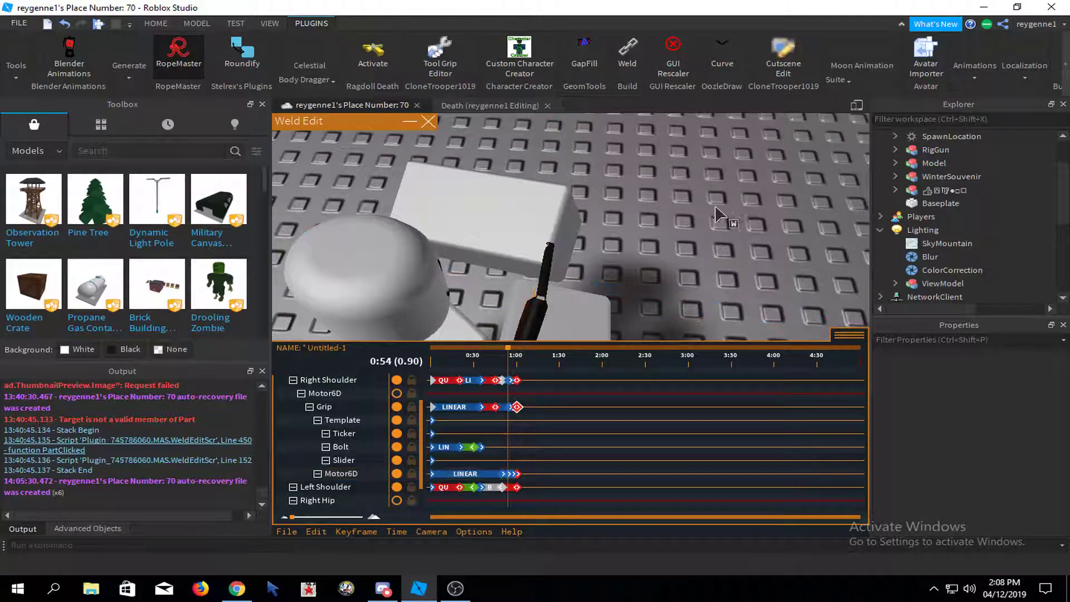
pyautogui.moveTo(721, 222); pyautogui.dragTo(714, 211, button='right')
pyautogui.press('space')
pyautogui.press('space')
# - Add a Motor6D keyframe for the part held by the left hand at 0:52 and replay the animation
pyautogui.scroll(-3, 714, 211)
pyautogui.moveTo(511, 357); pyautogui.dragTo(497, 348)
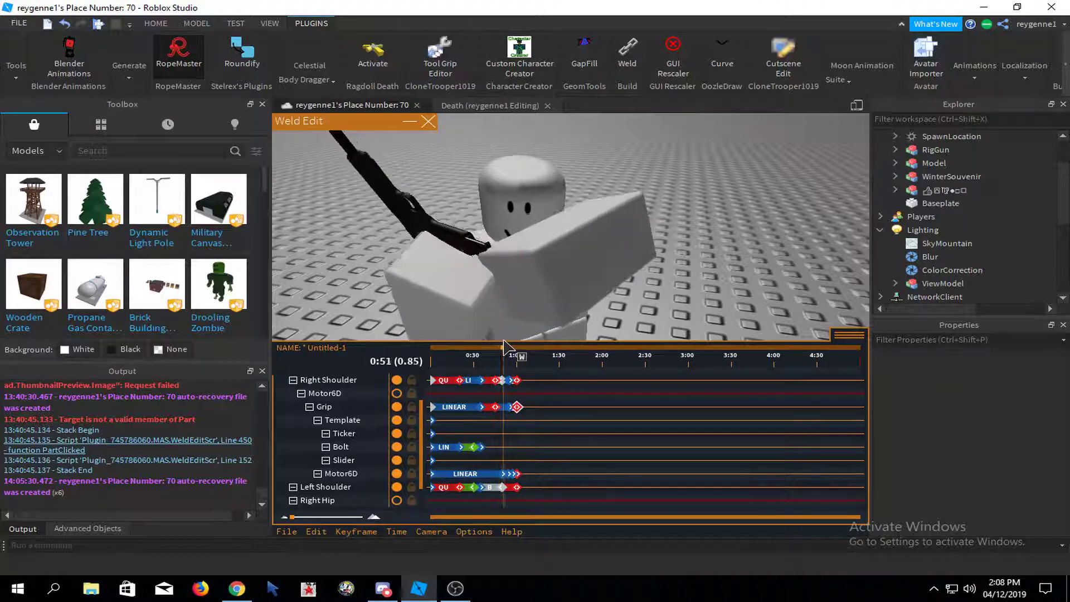
pyautogui.click(495, 247)
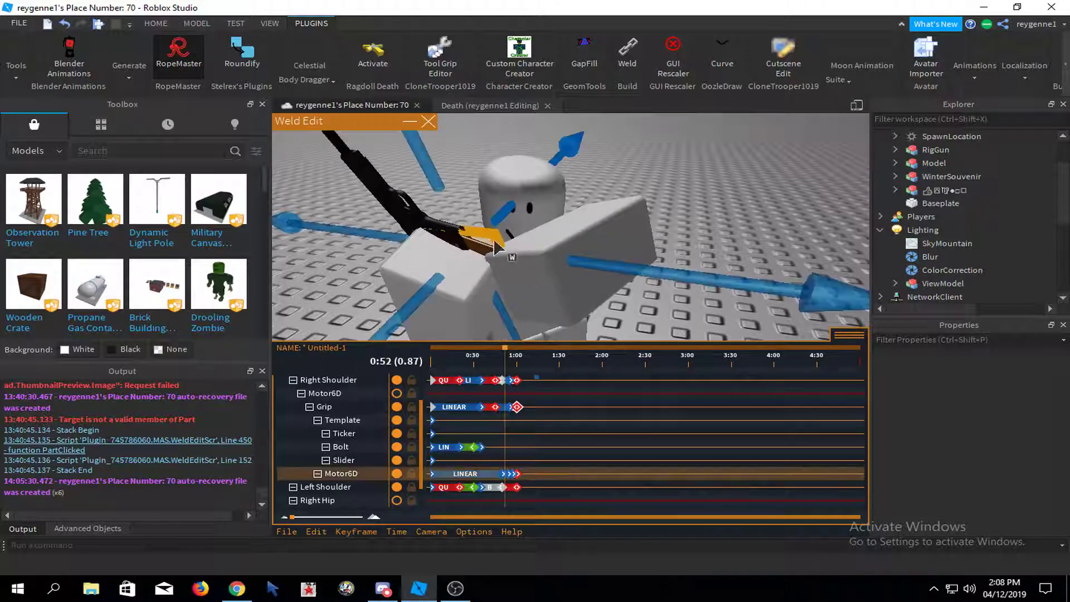
pyautogui.click(629, 172)
pyautogui.moveTo(630, 172); pyautogui.dragTo(635, 176, button='right')
pyautogui.moveTo(503, 351); pyautogui.dragTo(517, 347)
pyautogui.press('space')
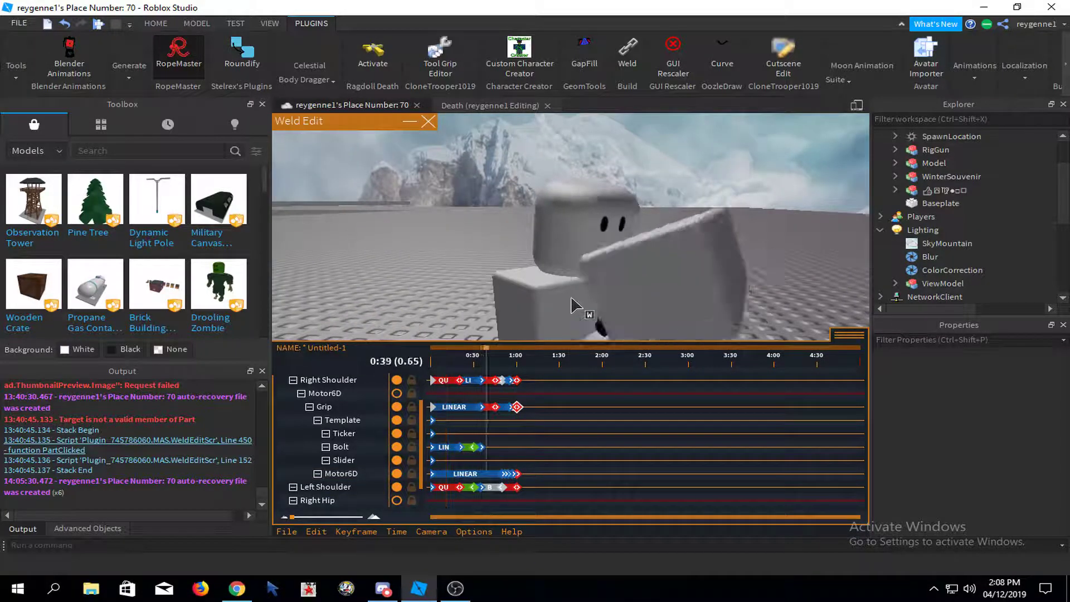
pyautogui.press('space')
pyautogui.moveTo(583, 286); pyautogui.dragTo(584, 281, button='right')
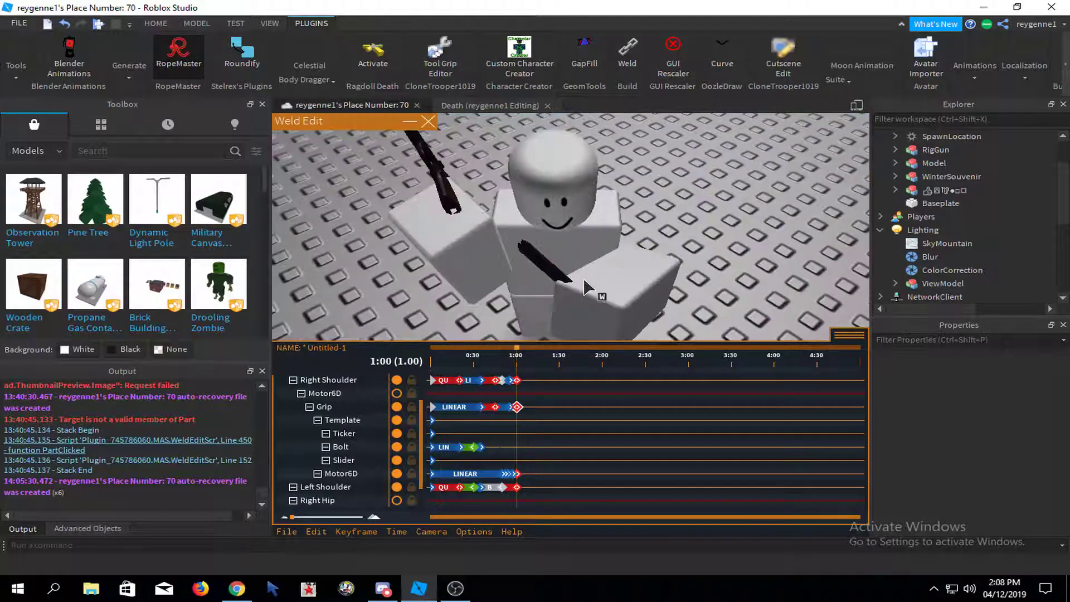
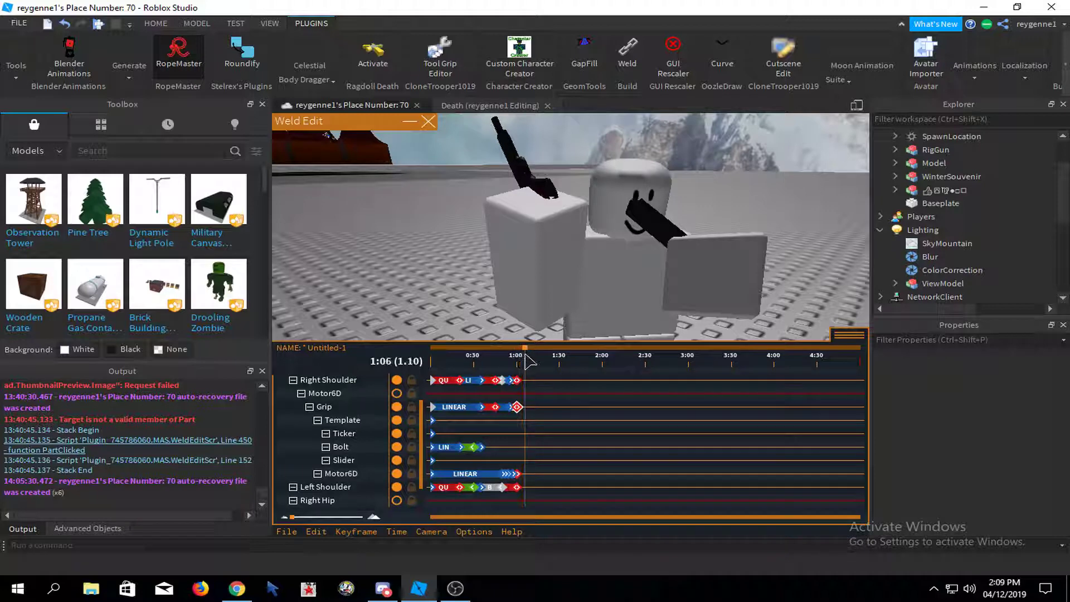
# - Select the right arm and add a Right Shoulder keyframe at 1:06
pyautogui.moveTo(607, 243); pyautogui.dragTo(613, 209, button='right')
pyautogui.click(529, 242)
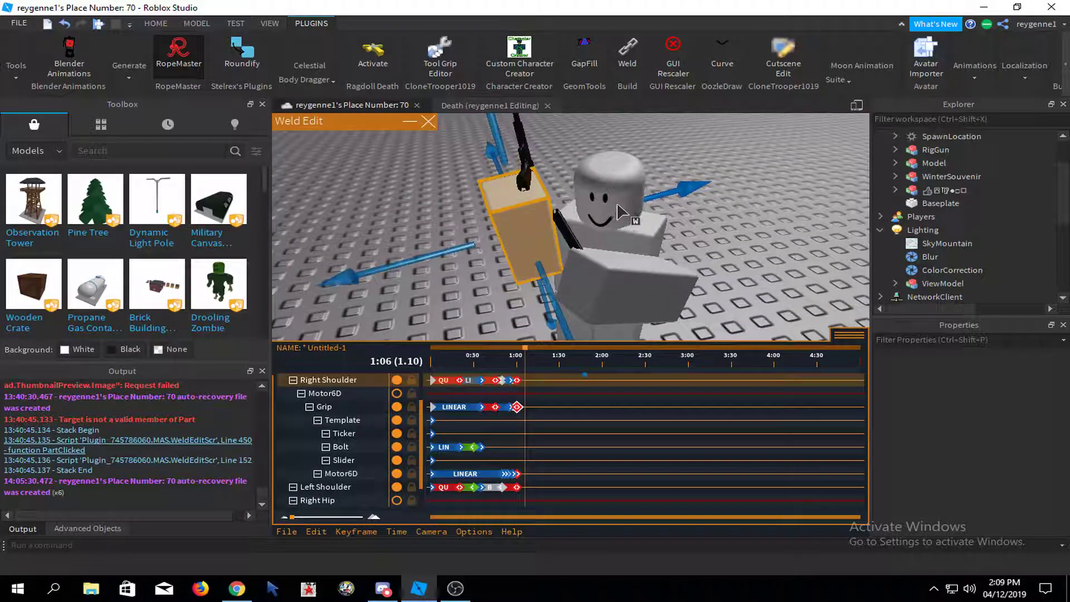
pyautogui.click(693, 149)
# - Select the pistol's Template, Ticker, Grip and Slider joints together at 1:06
pyautogui.click(518, 181)
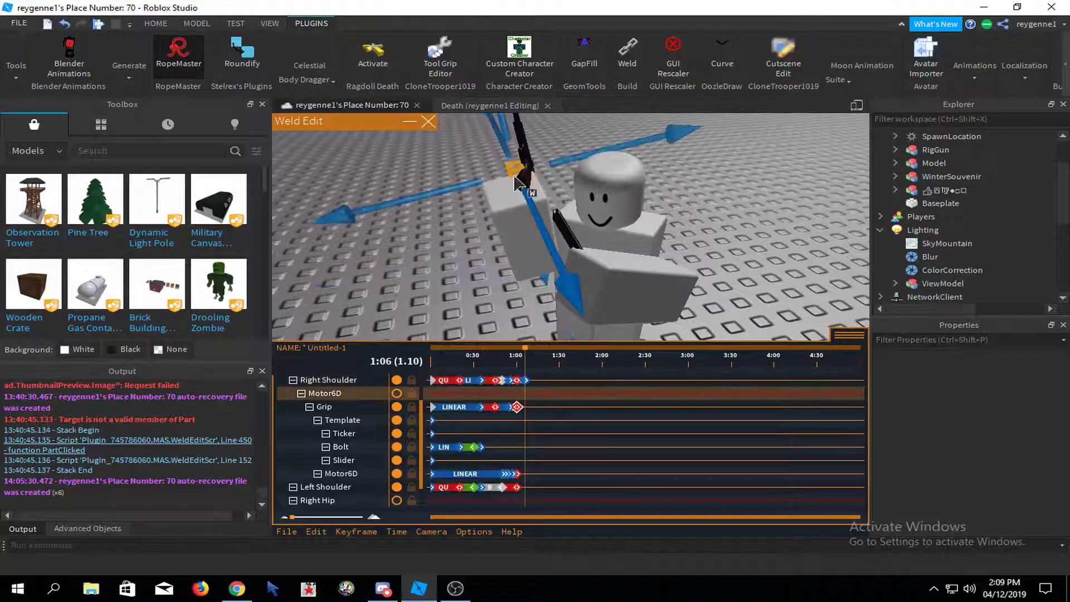
pyautogui.click(567, 143)
pyautogui.click(535, 174)
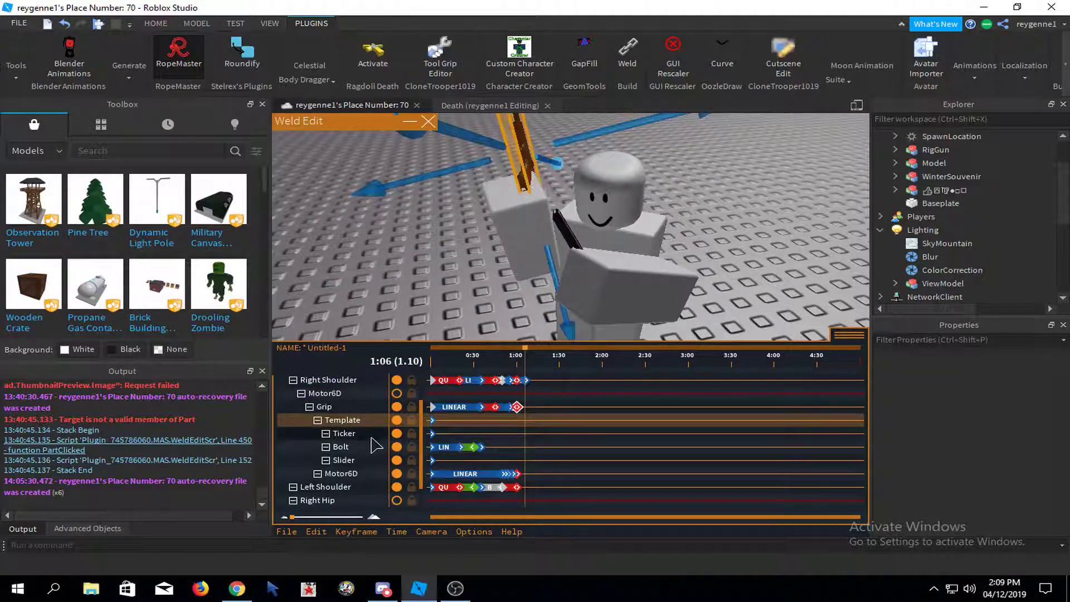
pyautogui.keyDown('ctrl'); pyautogui.click(354, 438); pyautogui.keyUp('ctrl')
pyautogui.keyDown('ctrl'); pyautogui.click(335, 409); pyautogui.keyUp('ctrl')
pyautogui.keyDown('ctrl'); pyautogui.click(349, 459); pyautogui.keyUp('ctrl')
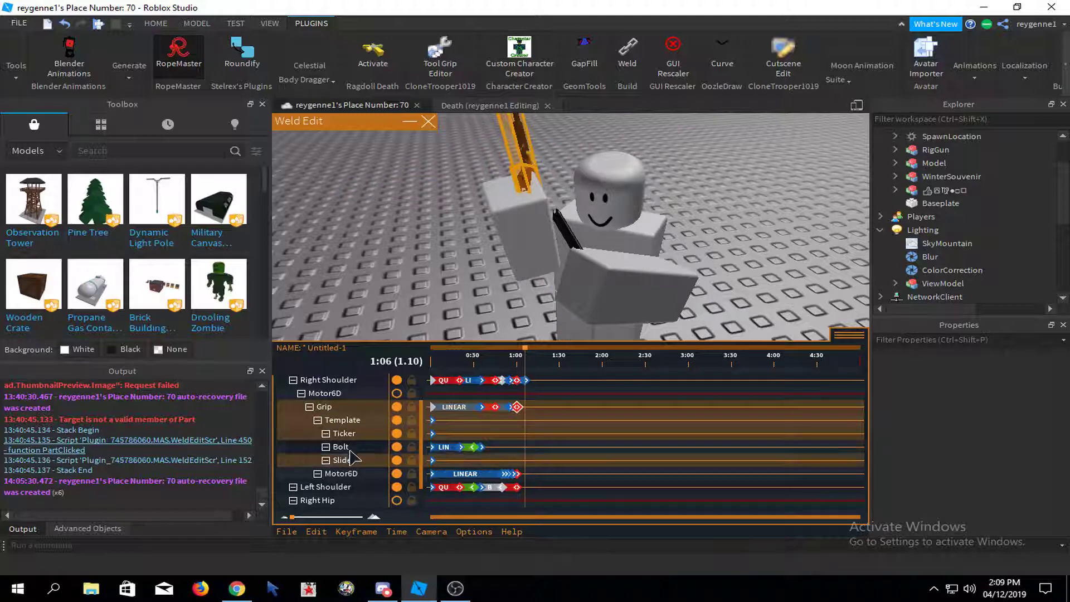
# - Add keyframes at 1:06 on the Grip, Template, Ticker, Bolt, Slider and magazine Motor6D tracks
pyautogui.keyDown('ctrl'); pyautogui.click(350, 449); pyautogui.keyUp('ctrl')
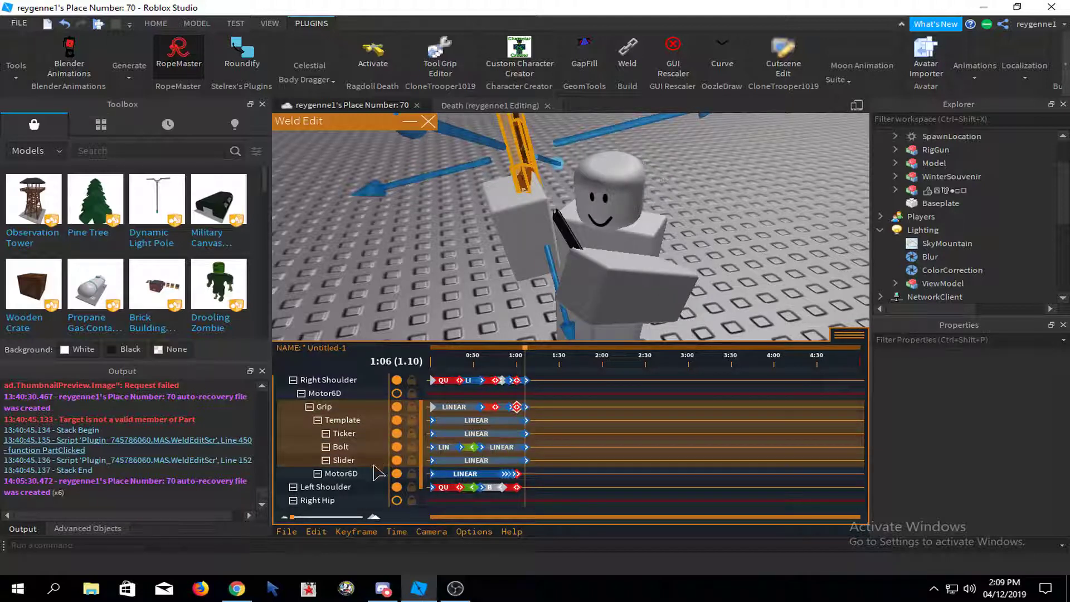
pyautogui.click(373, 473)
pyautogui.click(739, 234)
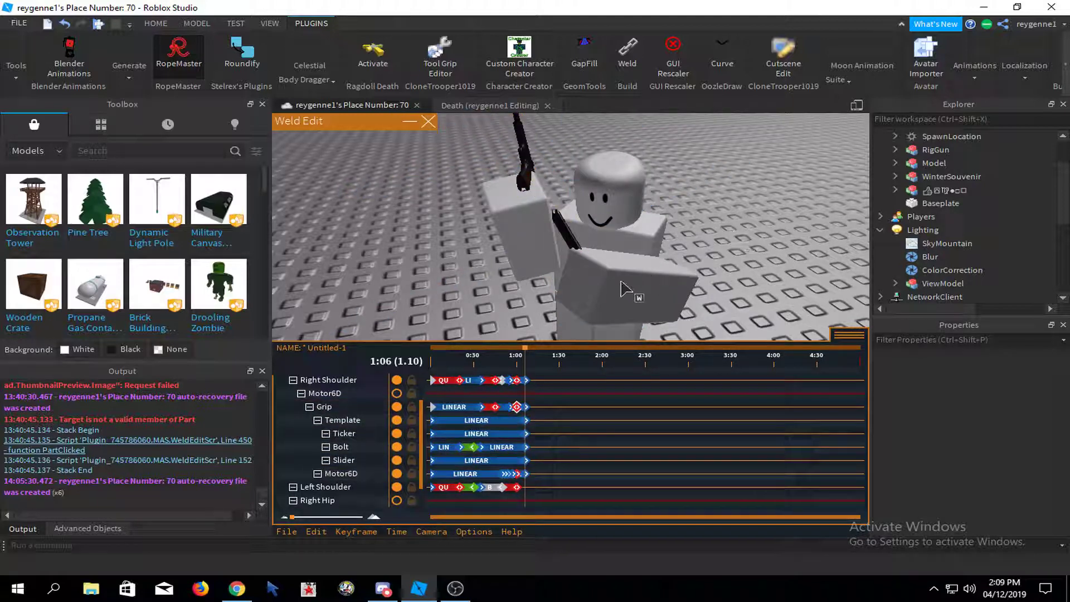
pyautogui.click(564, 245)
pyautogui.click(696, 238)
pyautogui.click(683, 278)
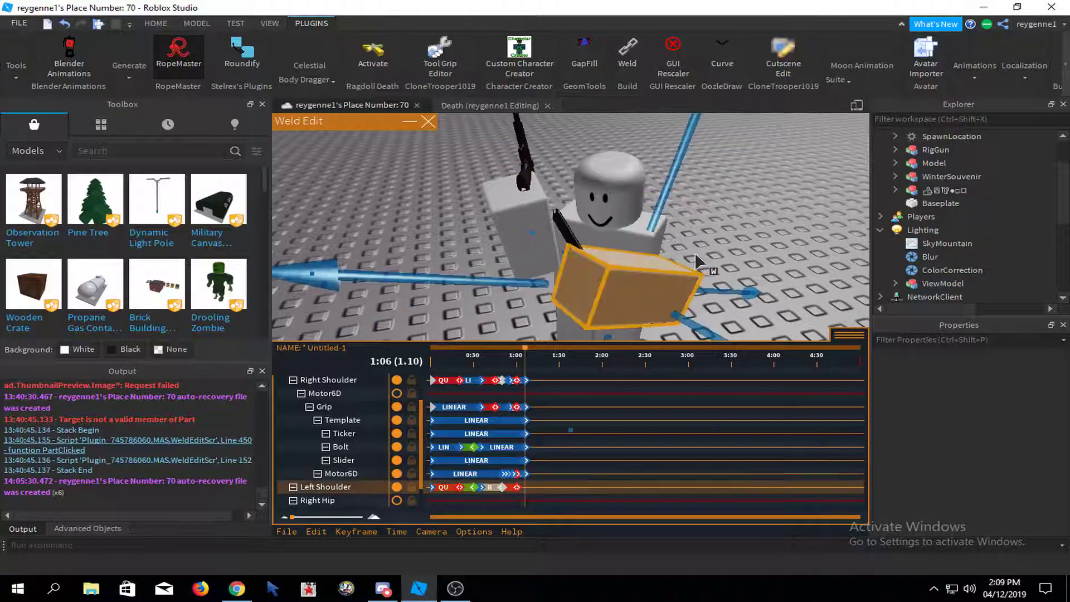
pyautogui.click(696, 254)
pyautogui.click(673, 302)
pyautogui.click(713, 248)
pyautogui.click(703, 241)
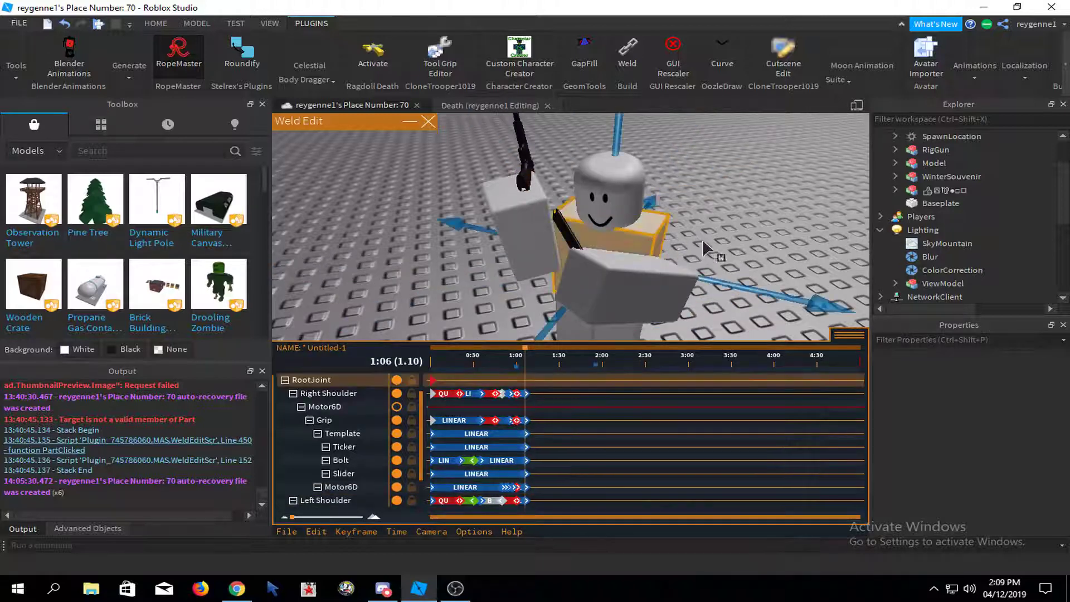
pyautogui.click(655, 207)
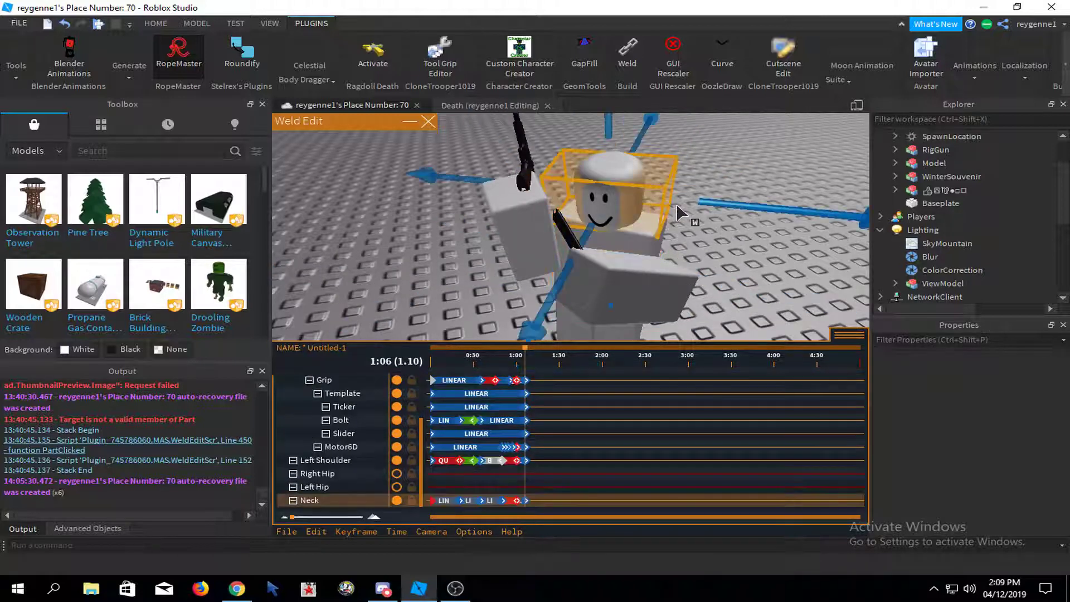
pyautogui.click(677, 206)
# - Select the left arm together with the magazine and rotate them slightly at 1:06
pyautogui.moveTo(676, 205); pyautogui.dragTo(585, 224, button='right')
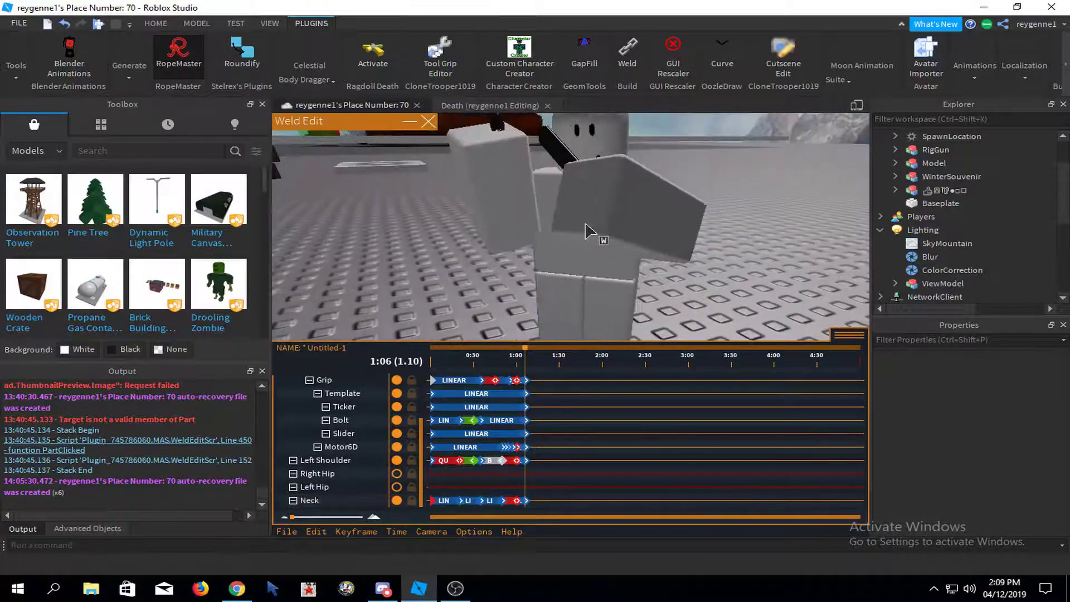
pyautogui.click(566, 156)
pyautogui.moveTo(673, 170); pyautogui.dragTo(693, 199, button='right')
pyautogui.click(653, 215)
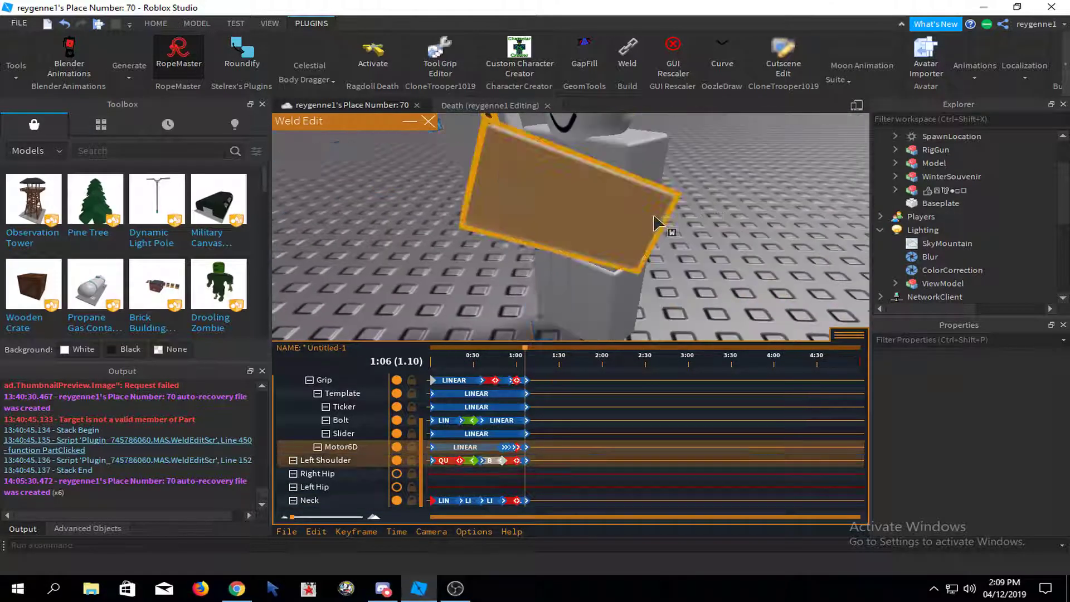
pyautogui.scroll(-3, 654, 214)
pyautogui.press('r')
pyautogui.scroll(-2, 651, 188)
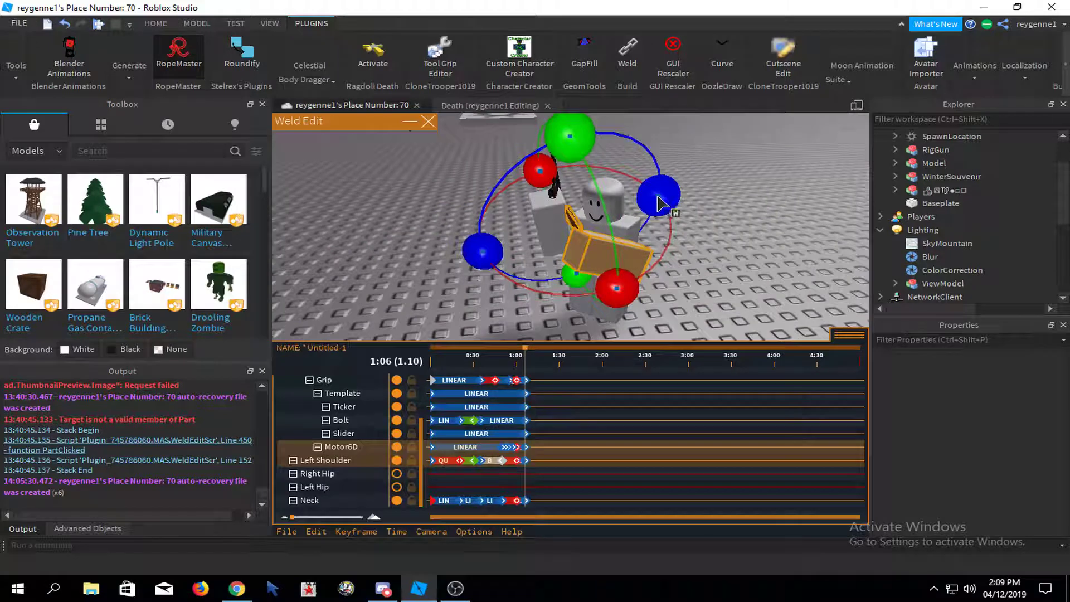
pyautogui.moveTo(657, 196); pyautogui.dragTo(624, 198)
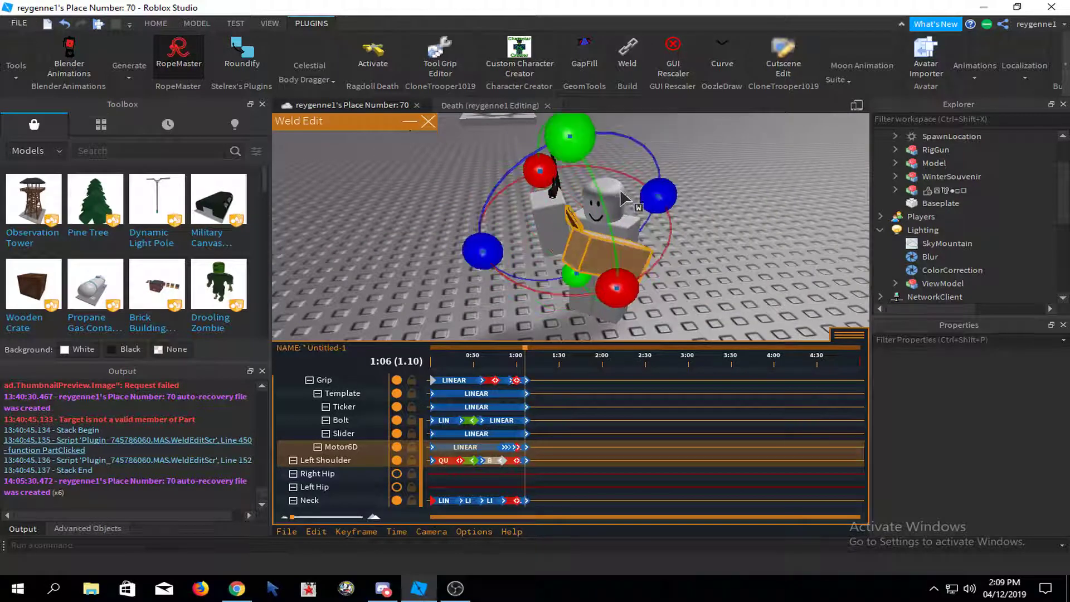
pyautogui.moveTo(616, 284); pyautogui.dragTo(664, 237)
pyautogui.click(680, 228)
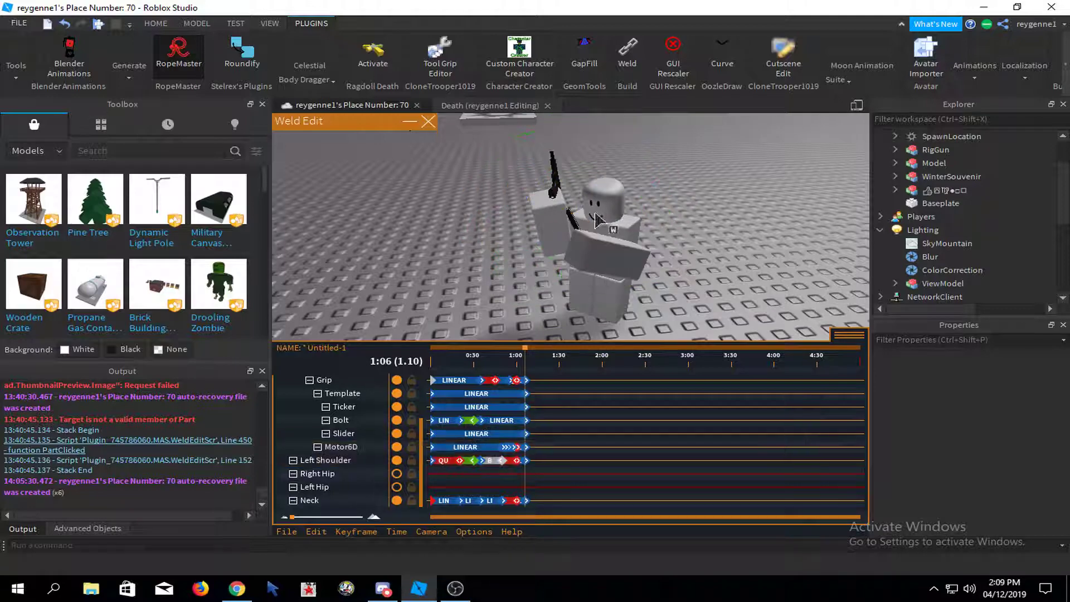
# - Move the left arm and the magazine slightly downward at 1:06
pyautogui.moveTo(605, 223); pyautogui.dragTo(604, 217, button='right')
pyautogui.click(558, 248)
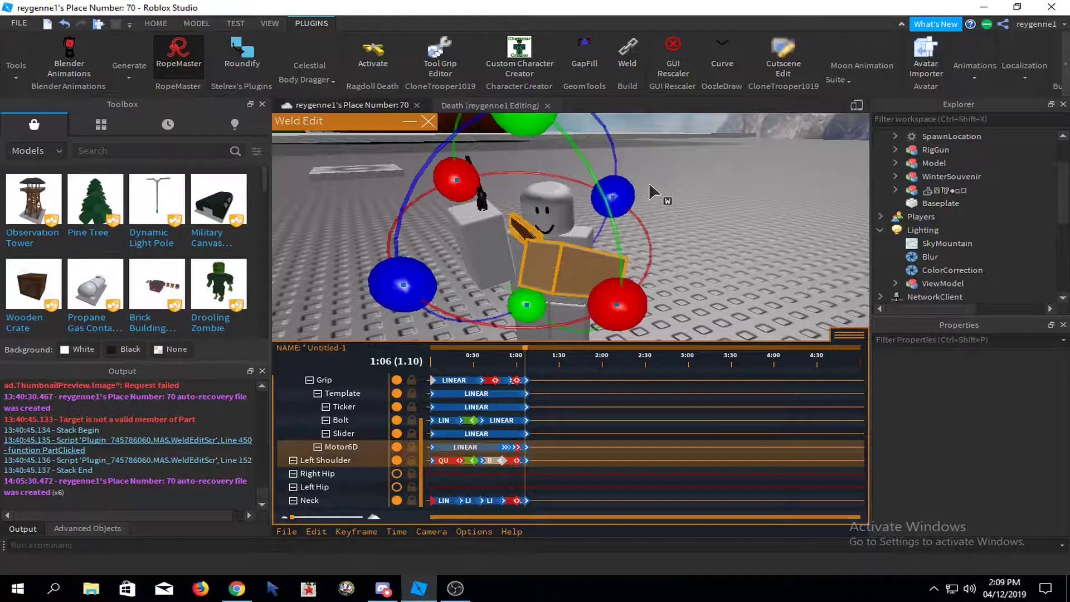
pyautogui.scroll(3, 630, 190)
pyautogui.press('r')
pyautogui.moveTo(578, 270); pyautogui.dragTo(595, 310)
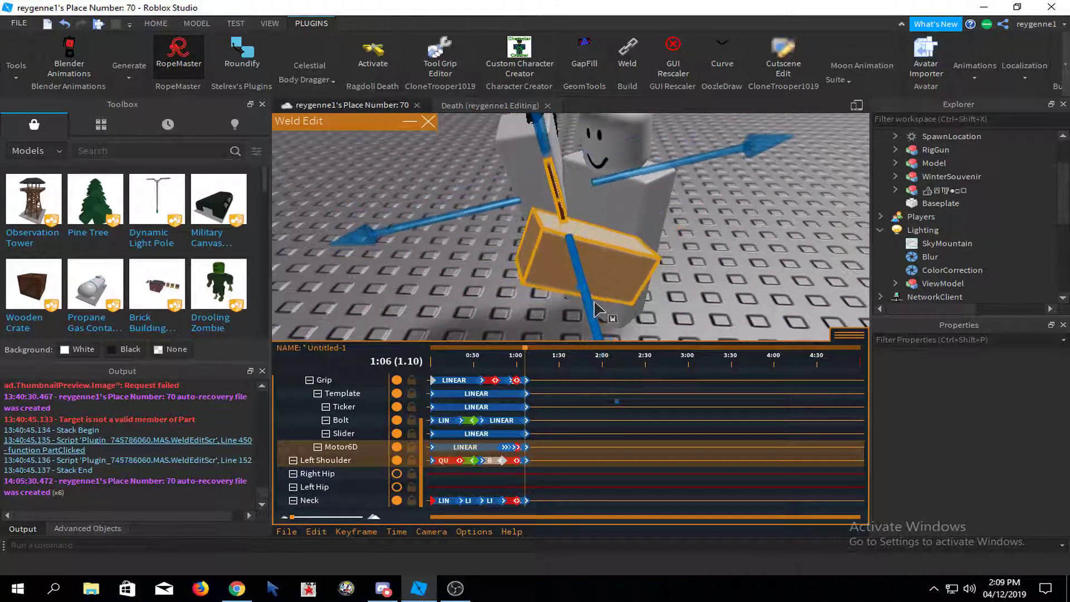
pyautogui.click(744, 234)
# - Set the playhead to 1:15 and rotate the left arm outward, away from the chest
pyautogui.scroll(5, 579, 215)
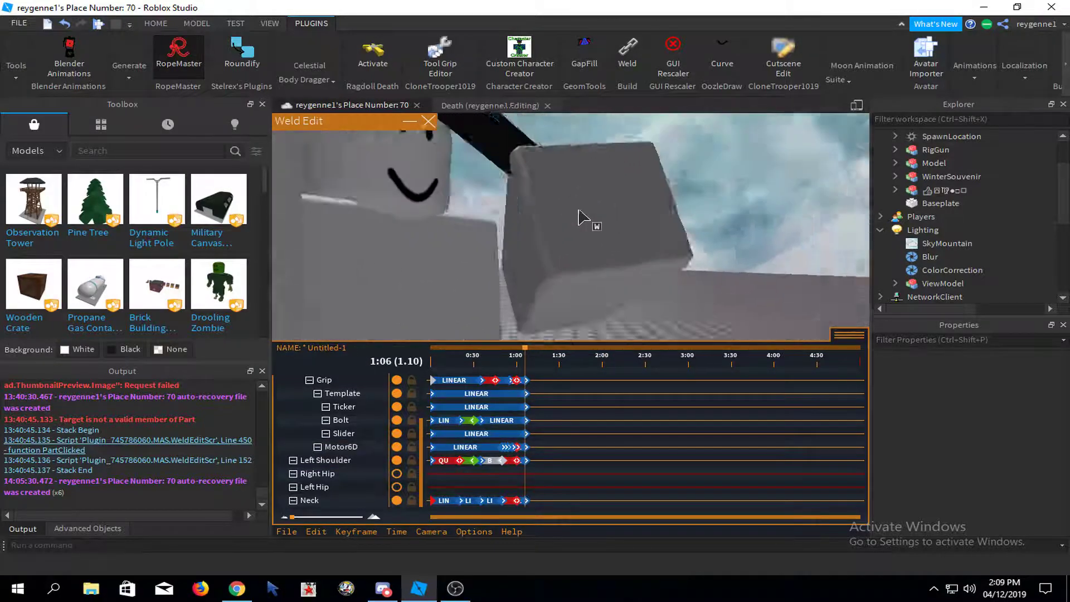
pyautogui.moveTo(580, 217); pyautogui.dragTo(589, 213, button='right')
pyautogui.scroll(-4, 579, 216)
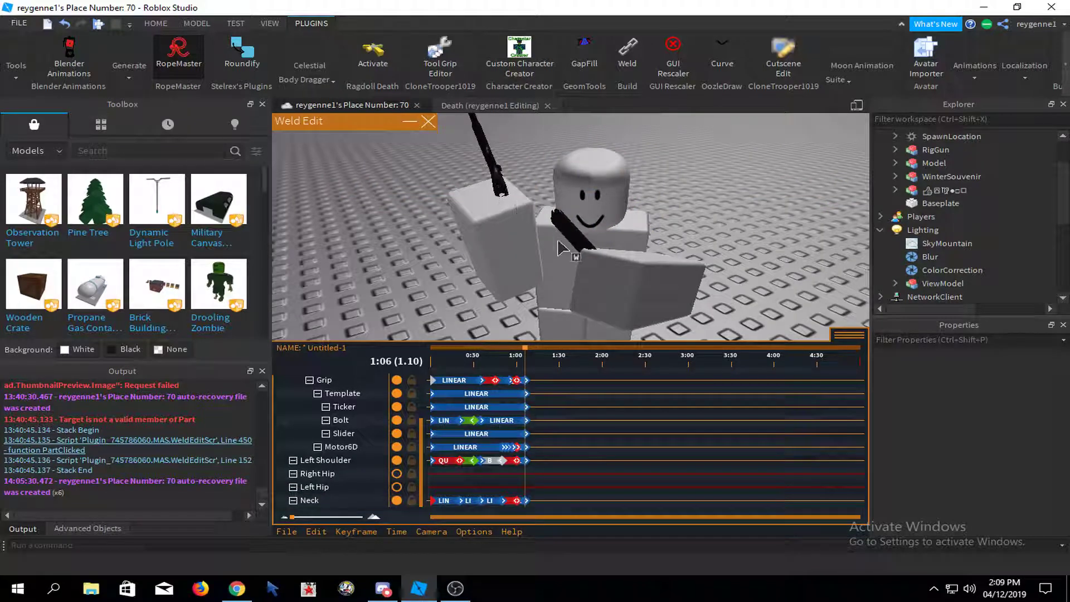
pyautogui.moveTo(559, 243); pyautogui.dragTo(610, 246, button='right')
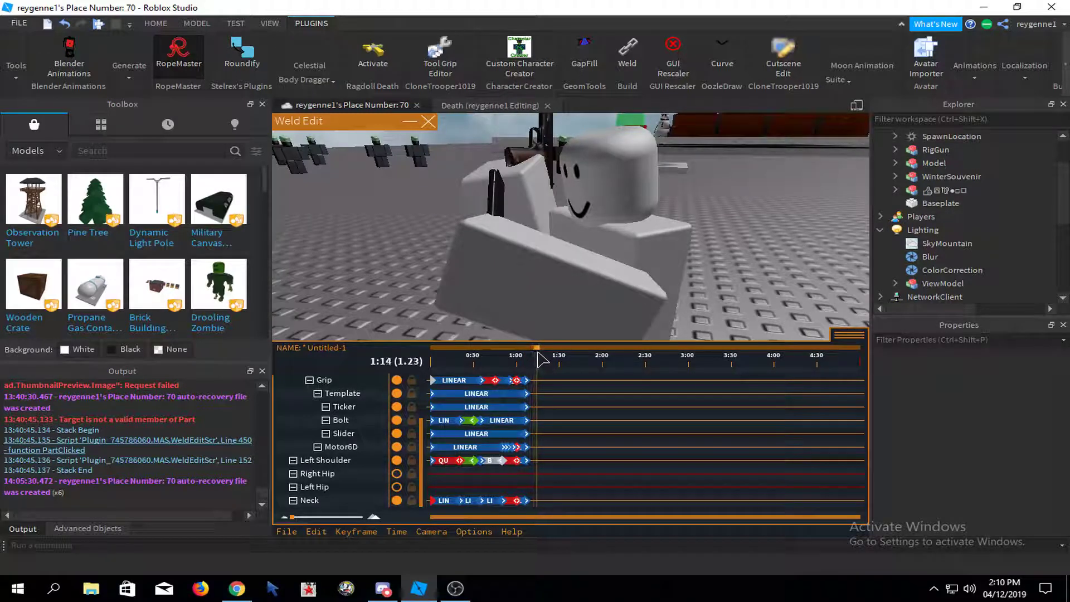
pyautogui.moveTo(546, 312); pyautogui.dragTo(604, 277, button='right')
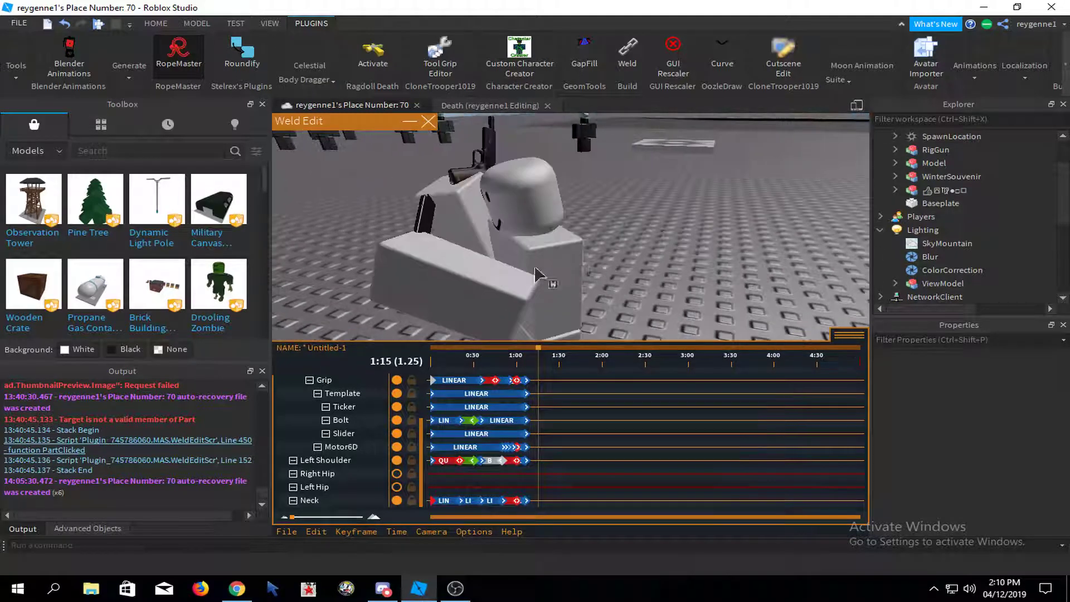
pyautogui.click(536, 268)
pyautogui.moveTo(536, 269); pyautogui.dragTo(634, 287, button='right')
pyautogui.press('r')
pyautogui.moveTo(626, 325); pyautogui.dragTo(666, 246)
pyautogui.moveTo(665, 245); pyautogui.dragTo(663, 215, button='right')
pyautogui.press('r')
pyautogui.press('r')
pyautogui.moveTo(583, 171); pyautogui.dragTo(544, 174)
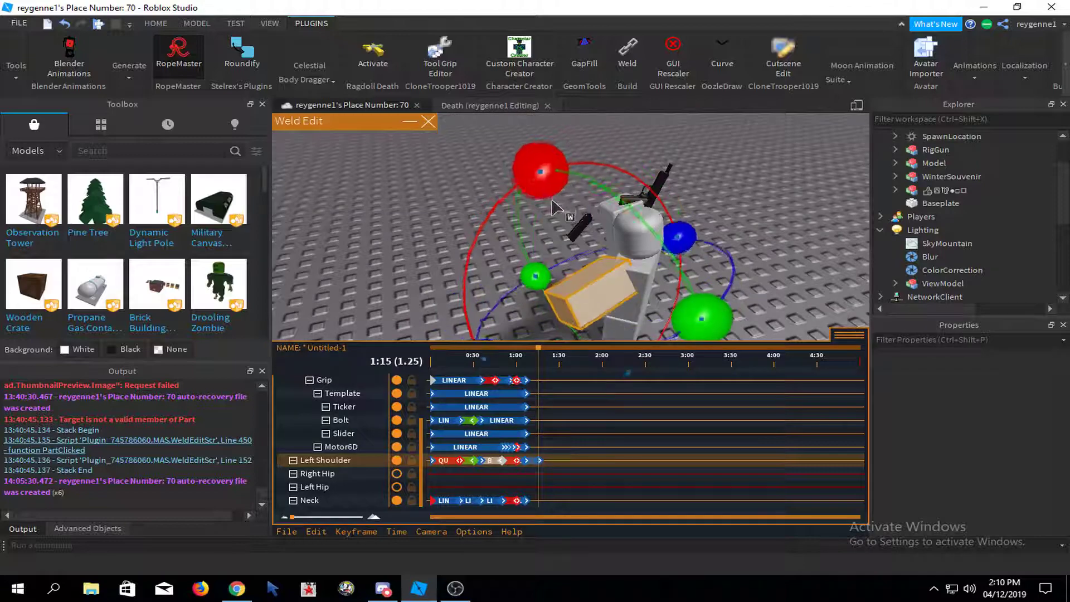
# - Rotate the head at 1:15 to keyframe the Neck as it turns with the throw
pyautogui.click(677, 216)
pyautogui.click(664, 222)
pyautogui.moveTo(676, 223); pyautogui.dragTo(687, 230, button='right')
pyautogui.moveTo(738, 206); pyautogui.dragTo(748, 184)
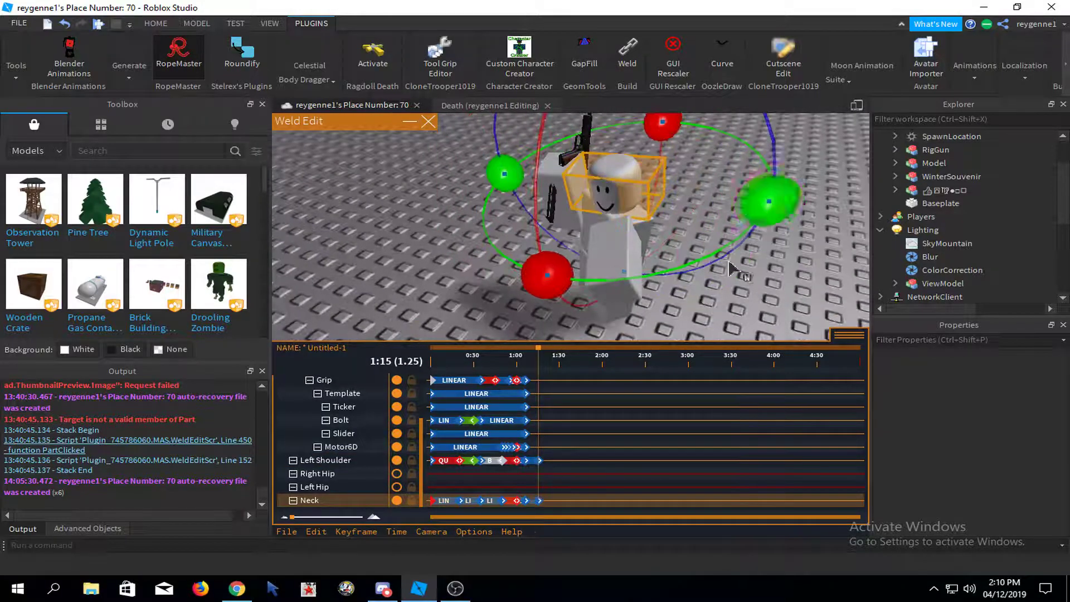
# - Shift the left arm farther out from the shoulder at 1:15
pyautogui.click(725, 265)
pyautogui.moveTo(725, 265); pyautogui.dragTo(686, 250, button='right')
pyautogui.click(683, 253)
pyautogui.click(554, 168)
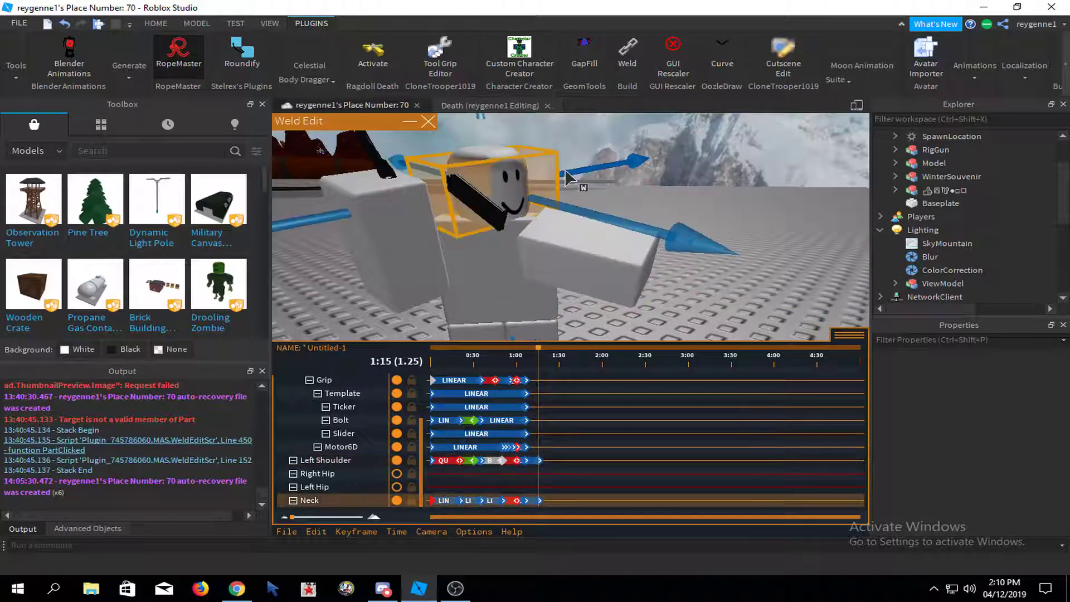
pyautogui.click(570, 176)
pyautogui.moveTo(589, 179); pyautogui.dragTo(648, 236)
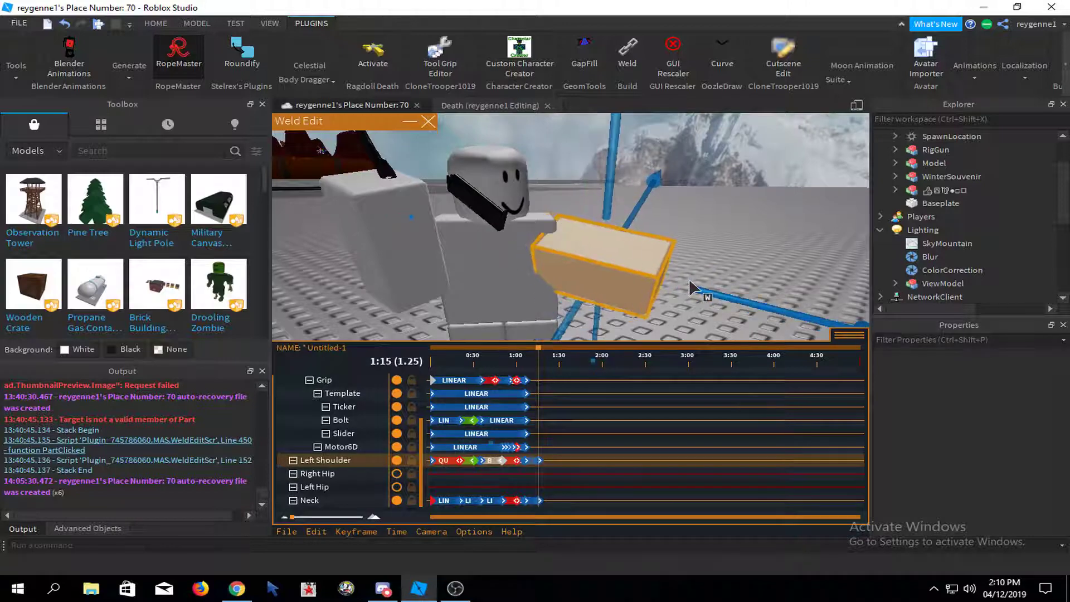
# - Move the magazine away from the face toward the outstretched left hand at 1:15 and rotate it
pyautogui.click(524, 222)
pyautogui.click(500, 219)
pyautogui.moveTo(538, 227); pyautogui.dragTo(629, 241)
pyautogui.moveTo(629, 241); pyautogui.dragTo(605, 299, button='right')
pyautogui.press('r')
pyautogui.moveTo(604, 298); pyautogui.dragTo(669, 263)
pyautogui.moveTo(669, 263); pyautogui.dragTo(606, 254, button='right')
pyautogui.press('r')
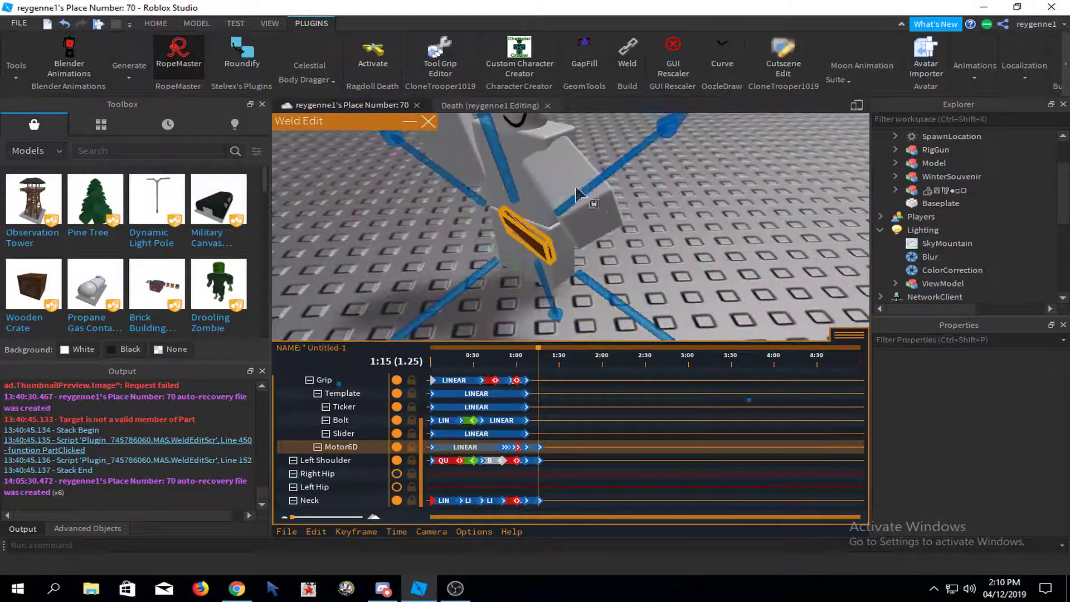
# - Place and rotate the magazine beyond the left hand at 1:15 as if thrown, and play the animation
pyautogui.moveTo(577, 192); pyautogui.dragTo(586, 244, button='right')
pyautogui.press('r')
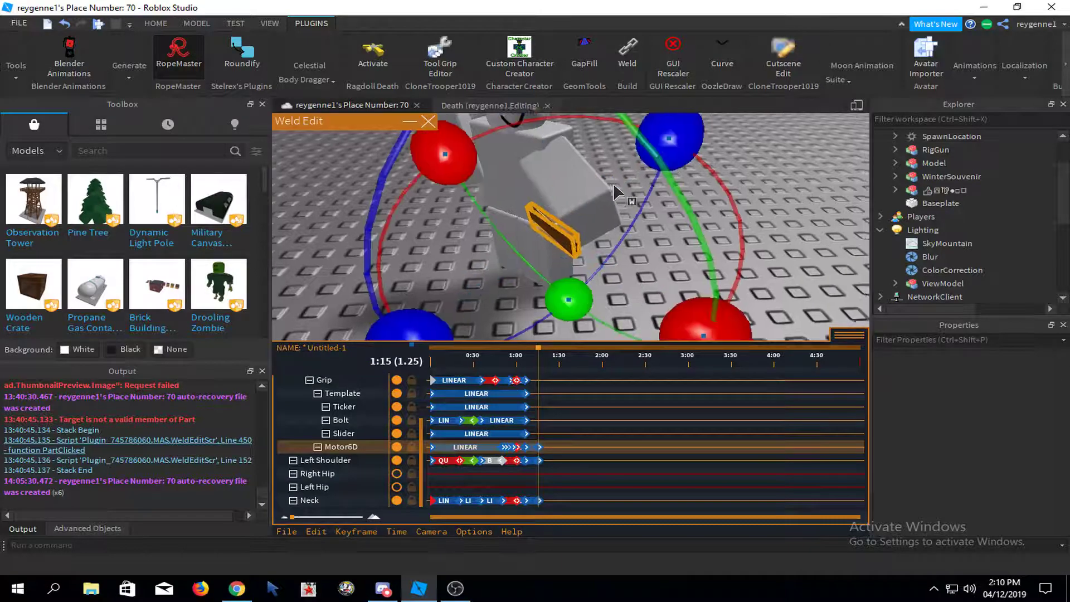
pyautogui.scroll(-3, 614, 186)
pyautogui.moveTo(614, 186)
pyautogui.mouseDown(button='right')
pyautogui.moveTo(631, 191)
pyautogui.moveTo(631, 177)
pyautogui.mouseUp(button='right')
pyautogui.moveTo(630, 177); pyautogui.dragTo(648, 307)
pyautogui.press('space')
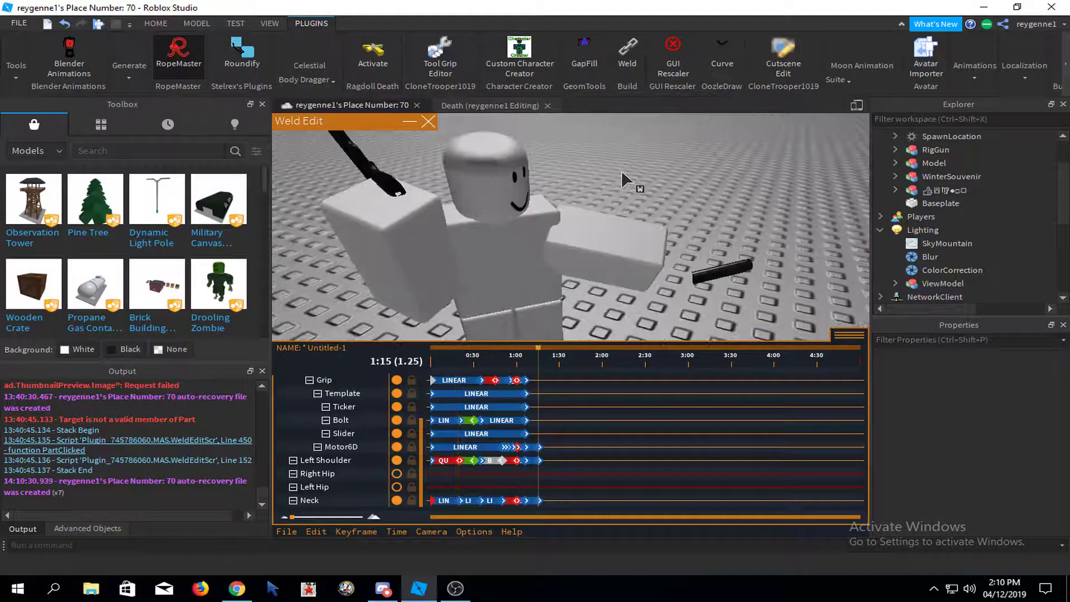
# - Select the column of keyframes around 1:06 across the Grip through Neck tracks and delete it
pyautogui.scroll(3, 518, 427)
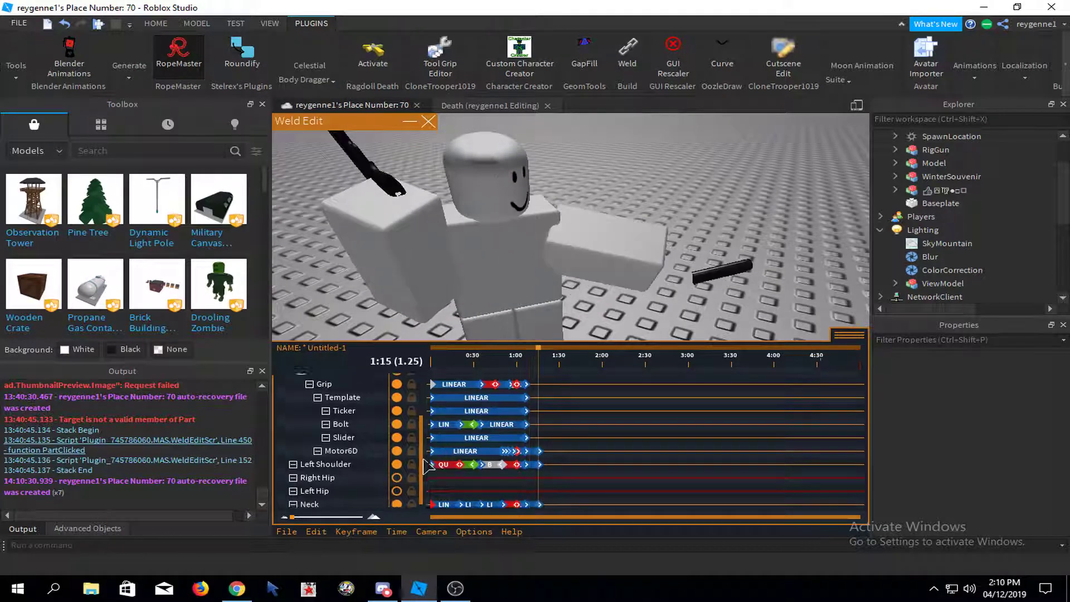
pyautogui.moveTo(531, 387); pyautogui.dragTo(549, 515)
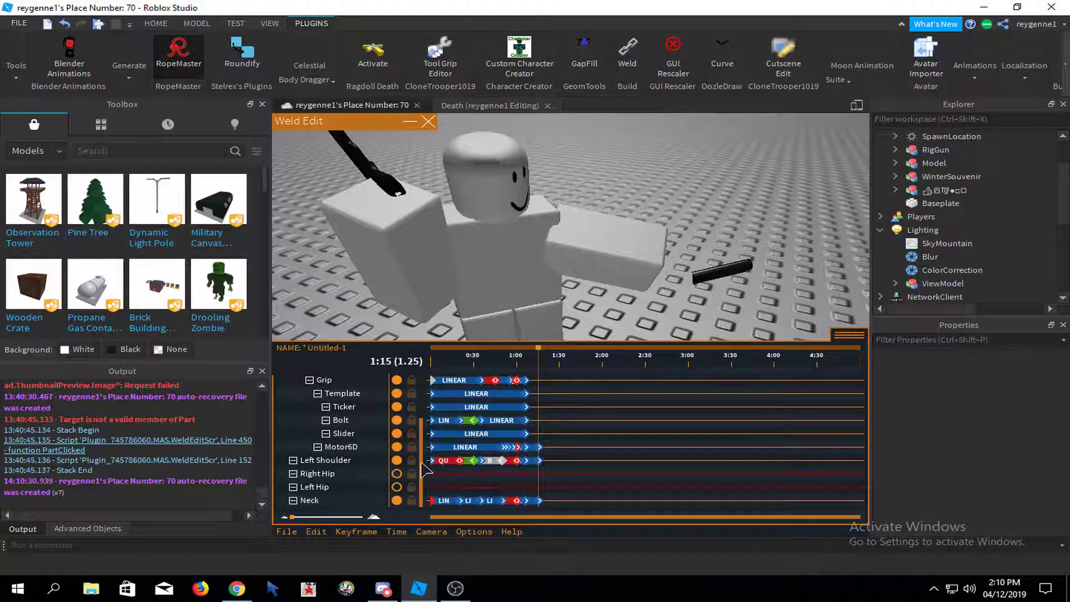
pyautogui.scroll(3, 518, 405)
pyautogui.moveTo(526, 388); pyautogui.dragTo(543, 530)
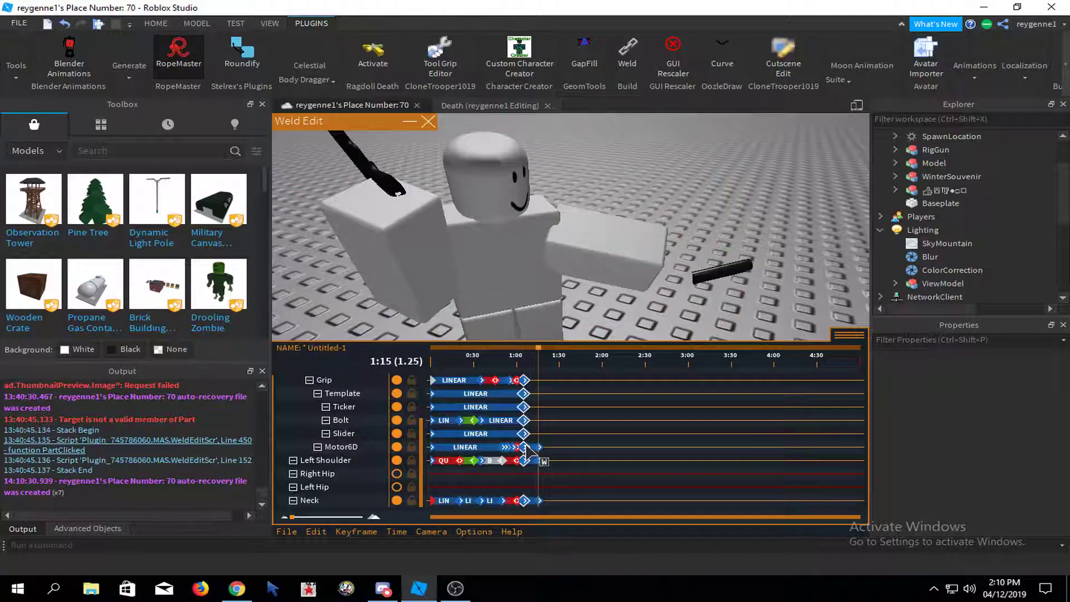
pyautogui.press('space')
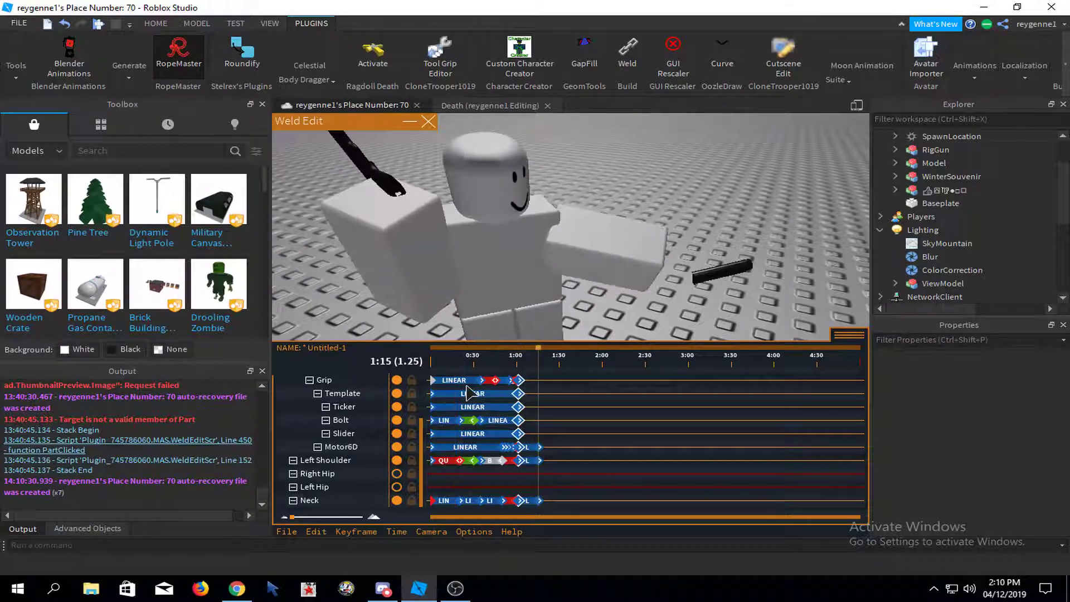
pyautogui.click(327, 530)
pyautogui.click(335, 469)
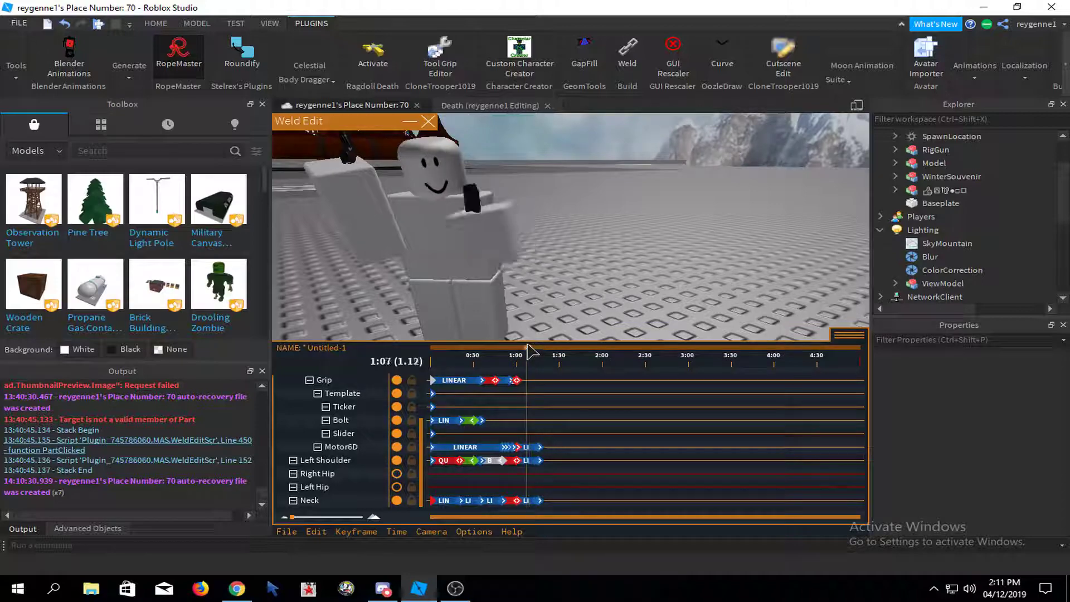
# - Reposition the magazine near the left hand at 1:07 to keyframe its Motor6D, and preview the animation
pyautogui.moveTo(526, 341); pyautogui.dragTo(526, 341, button='right')
pyautogui.click(584, 268)
pyautogui.scroll(-1, 599, 282)
pyautogui.moveTo(637, 286)
pyautogui.mouseDown()
pyautogui.moveTo(650, 289)
pyautogui.moveTo(640, 295)
pyautogui.mouseUp()
pyautogui.press('space')
pyautogui.press('space')
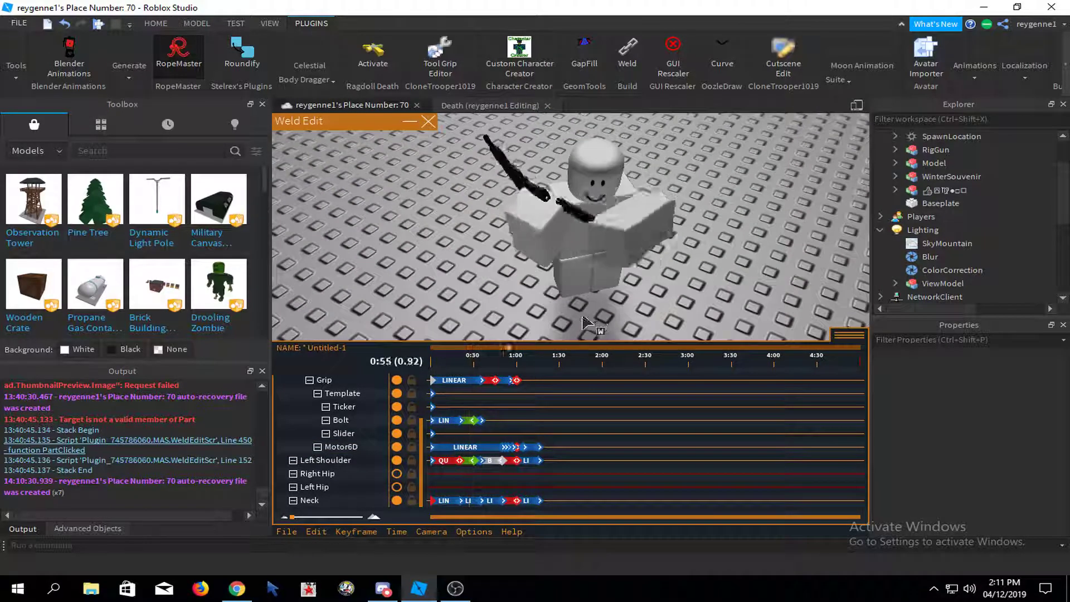
# - Move the magazine farther away from the left hand at 1:15 and play back the throw
pyautogui.moveTo(612, 334); pyautogui.dragTo(562, 357, button='right')
pyautogui.click(658, 210)
pyautogui.moveTo(657, 210); pyautogui.dragTo(686, 223, button='right')
pyautogui.moveTo(685, 223); pyautogui.dragTo(613, 262)
pyautogui.scroll(-1, 717, 215)
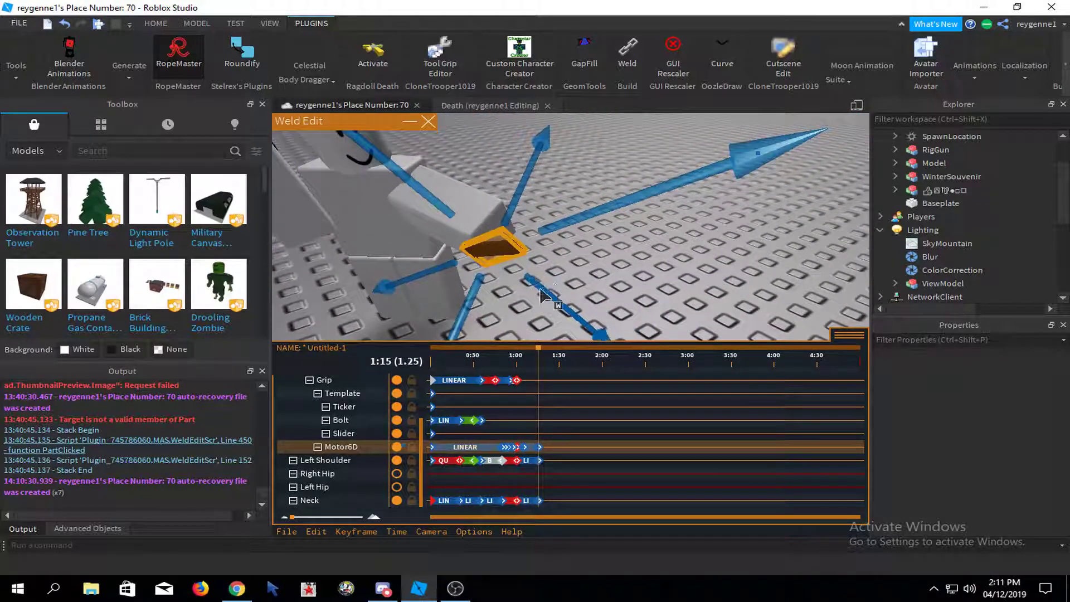
pyautogui.moveTo(540, 290); pyautogui.dragTo(589, 329)
pyautogui.moveTo(603, 281); pyautogui.dragTo(715, 242)
pyautogui.press('space')
pyautogui.moveTo(715, 242); pyautogui.dragTo(708, 243, button='right')
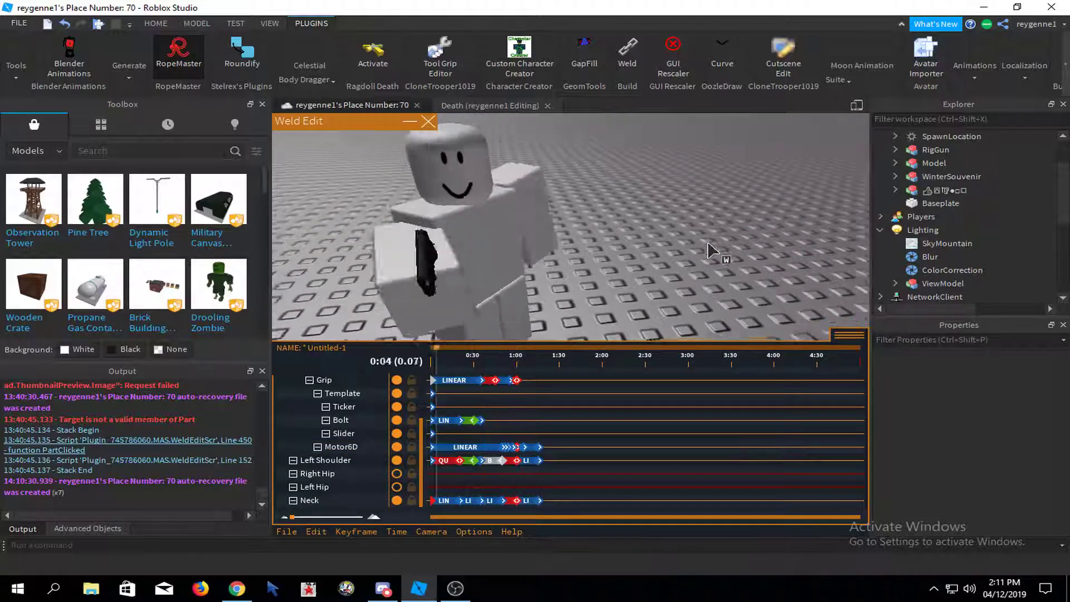
# - Rotate the thrown magazine beyond the left hand at 1:15 and play back the throw
pyautogui.click(595, 204)
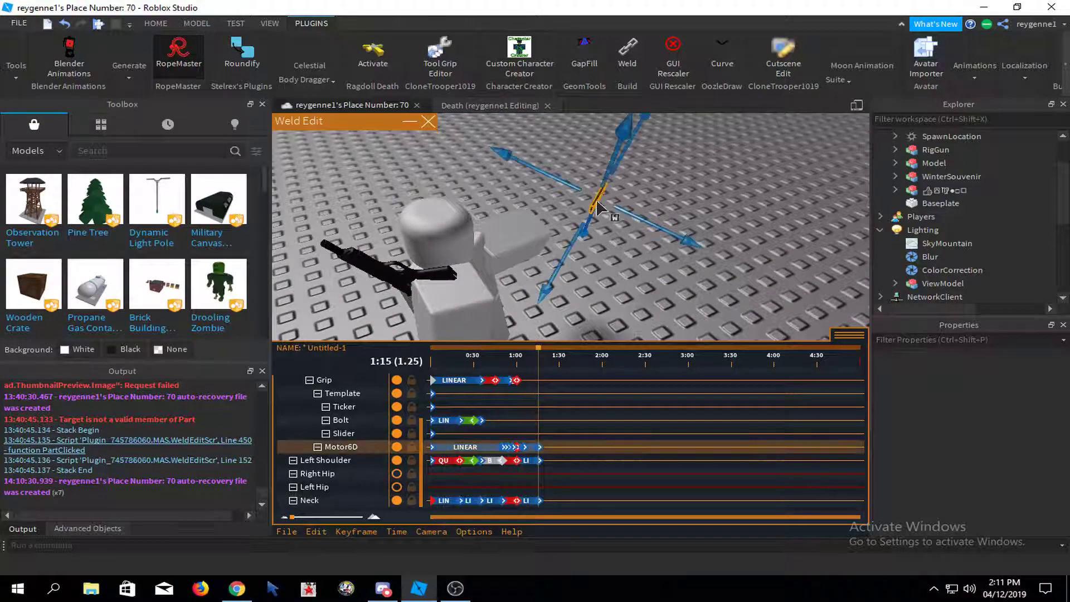
pyautogui.press('r')
pyautogui.moveTo(569, 264); pyautogui.dragTo(620, 266)
pyautogui.press('space')
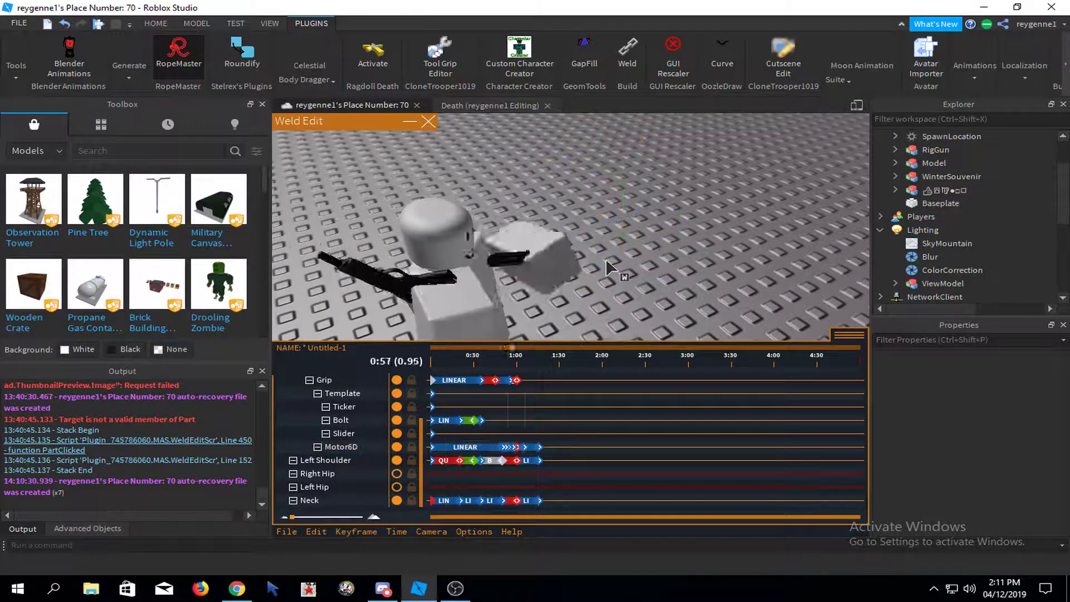
pyautogui.press('space')
pyautogui.moveTo(604, 256); pyautogui.dragTo(604, 258, button='right')
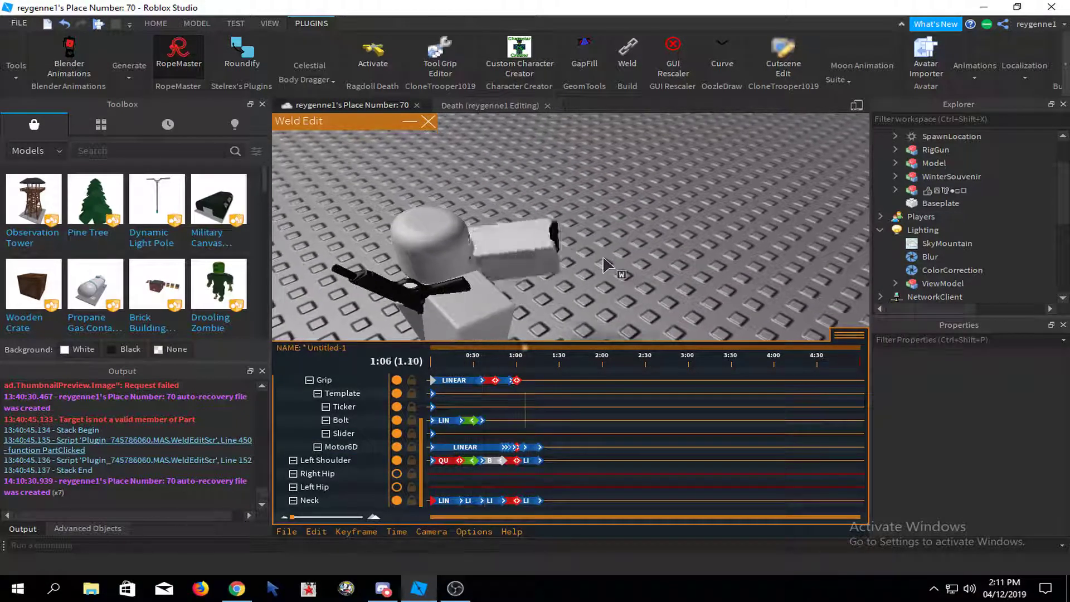
# - Rotate the thrown magazine further about two more axes at 1:15, previewing the spin after each turn
pyautogui.click(578, 204)
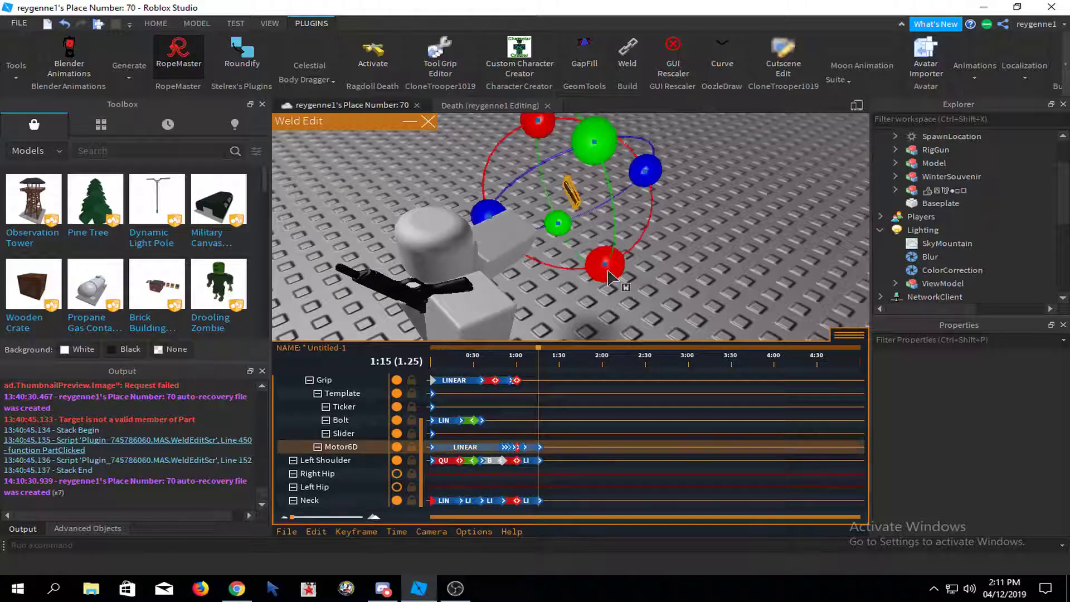
pyautogui.moveTo(607, 270); pyautogui.dragTo(517, 261)
pyautogui.press('space')
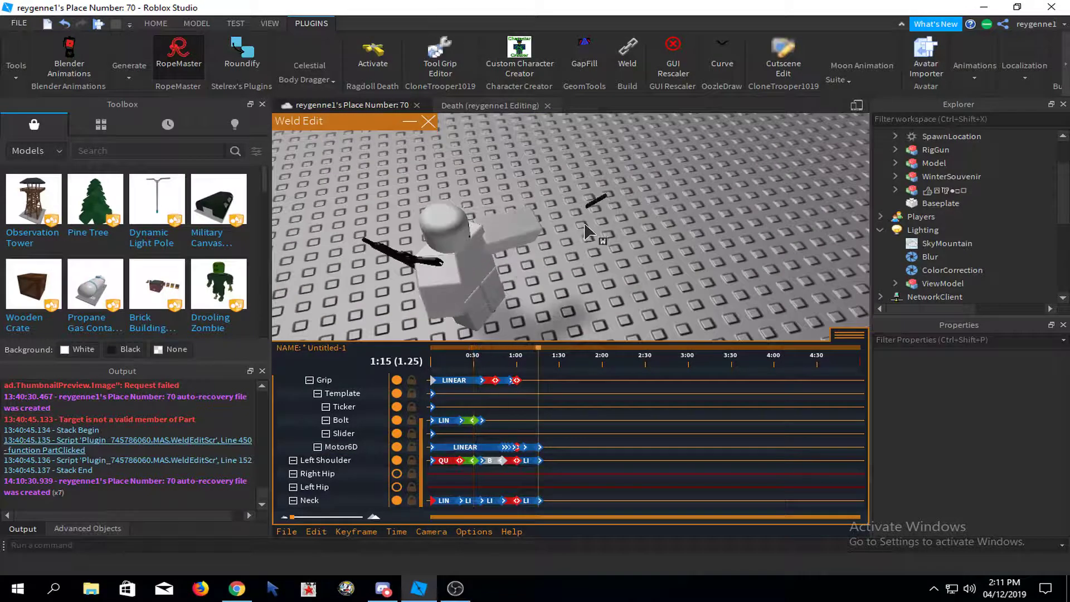
pyautogui.moveTo(560, 260); pyautogui.dragTo(549, 264, button='right')
pyautogui.scroll(3, 554, 262)
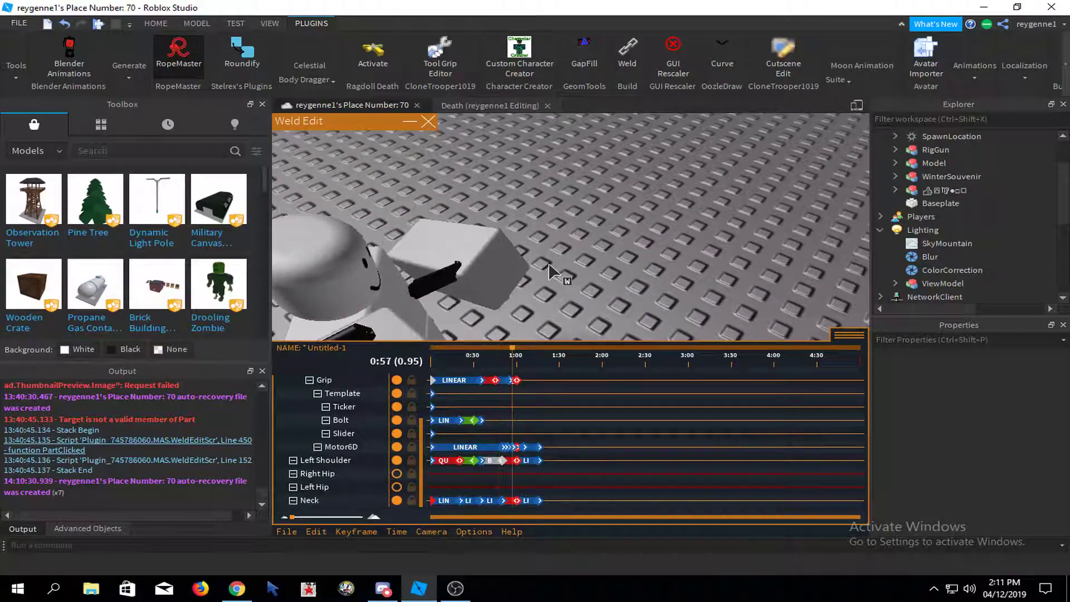
pyautogui.click(500, 181)
pyautogui.moveTo(543, 221); pyautogui.dragTo(550, 179, button='right')
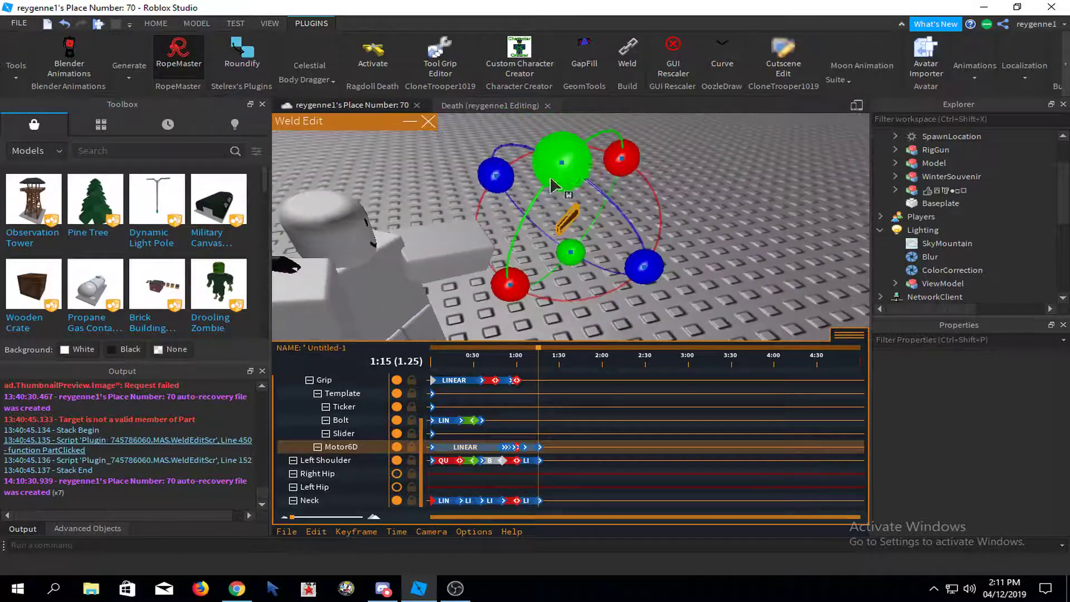
pyautogui.moveTo(574, 168); pyautogui.dragTo(607, 152)
pyautogui.press('space')
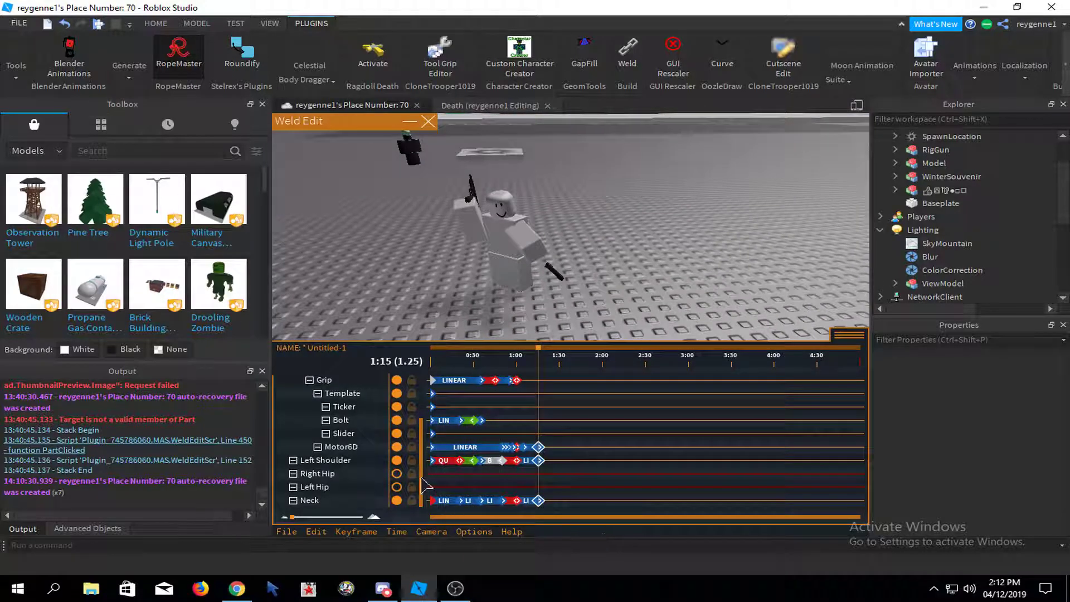
# - Set the 1:15 keyframes of Motor6D, Left Shoulder and Neck to Quad easing with InOut direction, and preview the animation
pyautogui.moveTo(422, 477); pyautogui.dragTo(442, 523)
pyautogui.click(360, 532)
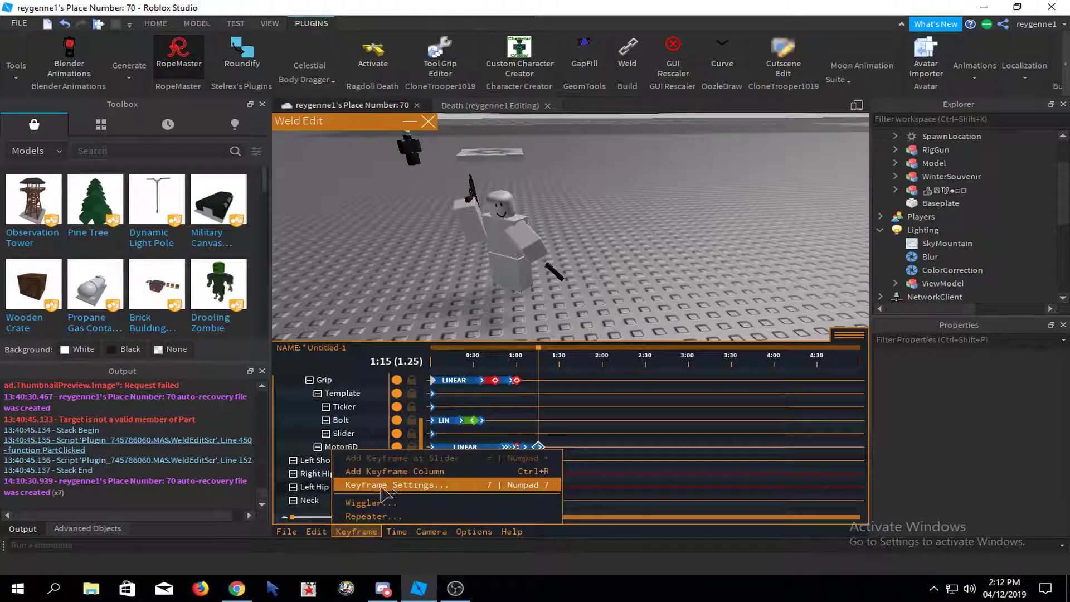
pyautogui.click(512, 490)
pyautogui.click(526, 258)
pyautogui.click(529, 314)
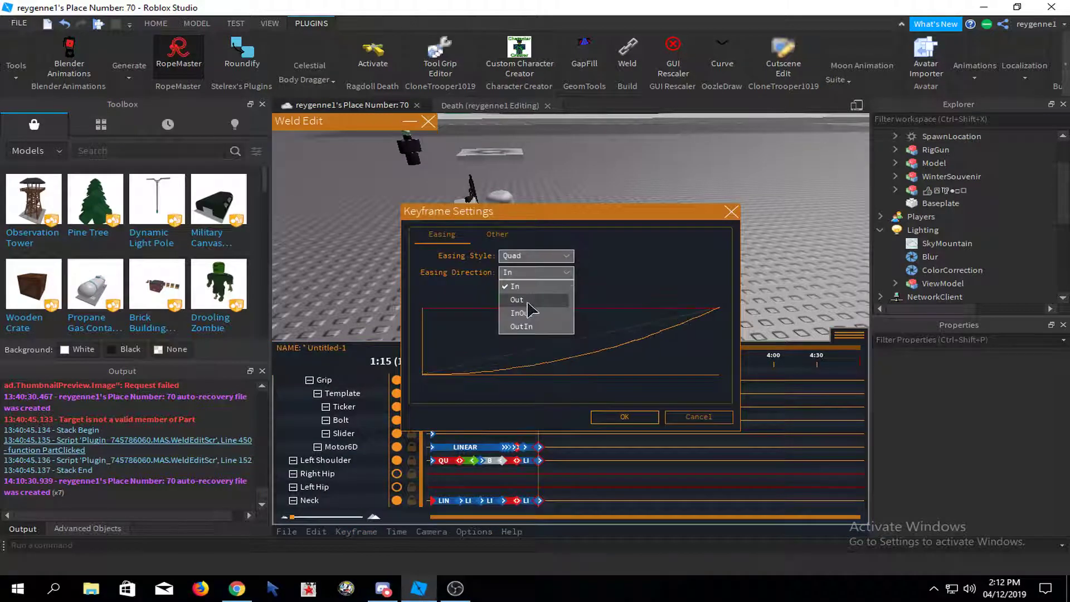
pyautogui.click(524, 314)
pyautogui.click(623, 417)
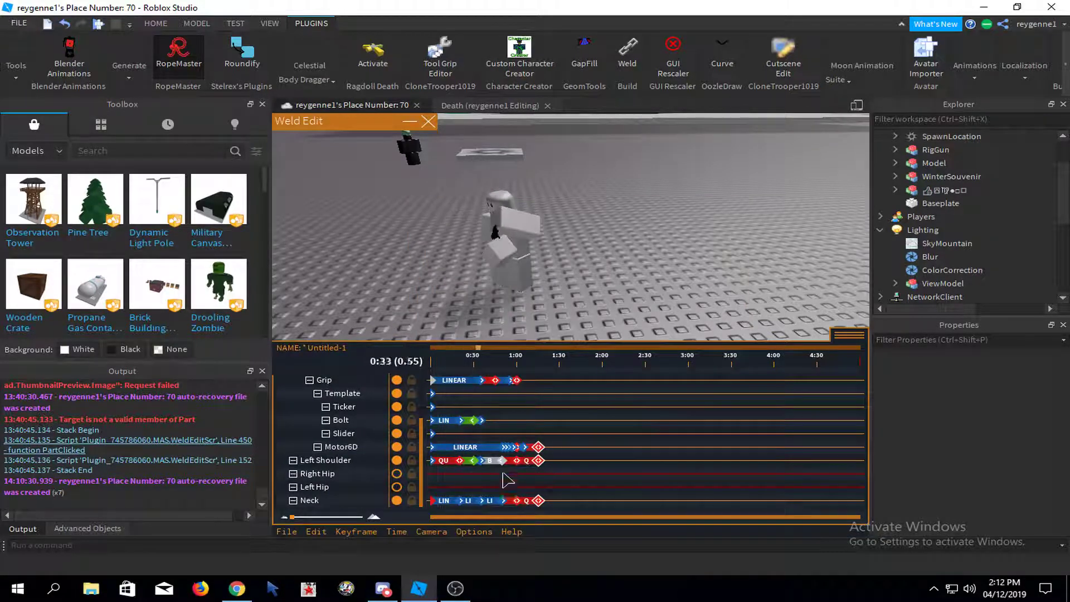
pyautogui.press('space')
pyautogui.scroll(3, 607, 218)
pyautogui.moveTo(607, 218); pyautogui.dragTo(608, 218, button='right')
pyautogui.press('space')
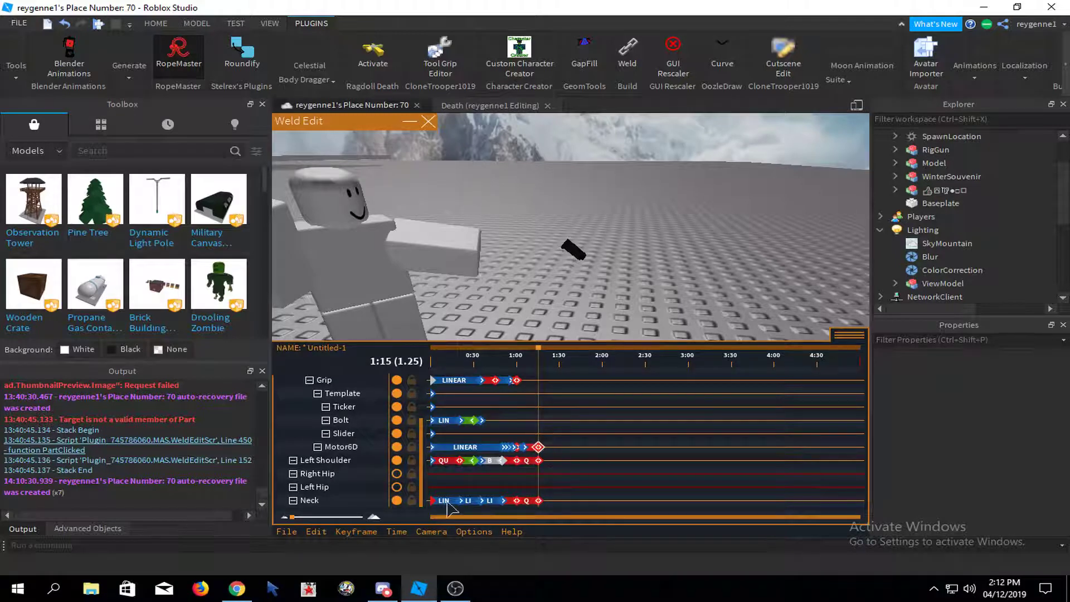
# - Change the easing style of the magazine's Motor6D keyframe at 1:15 to Linear
pyautogui.click(329, 532)
pyautogui.click(351, 530)
pyautogui.click(367, 485)
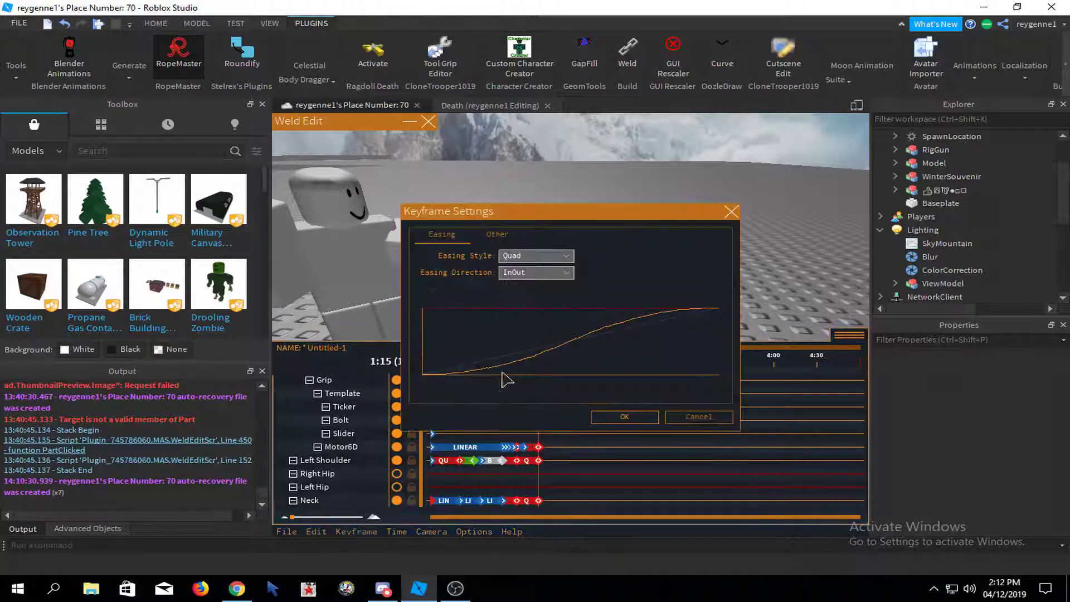
pyautogui.click(530, 259)
pyautogui.click(530, 260)
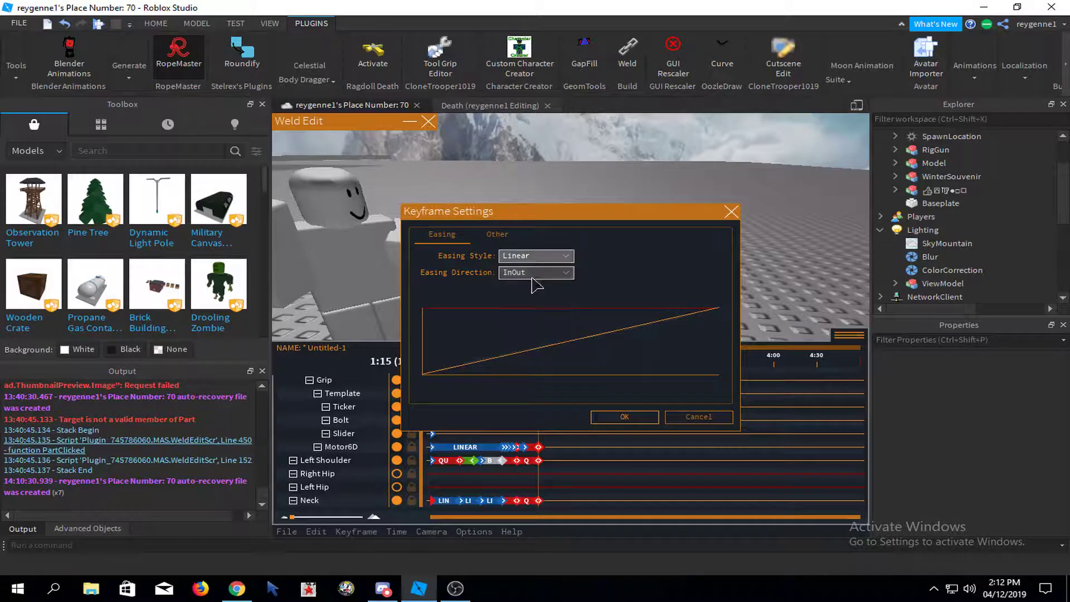
pyautogui.click(597, 417)
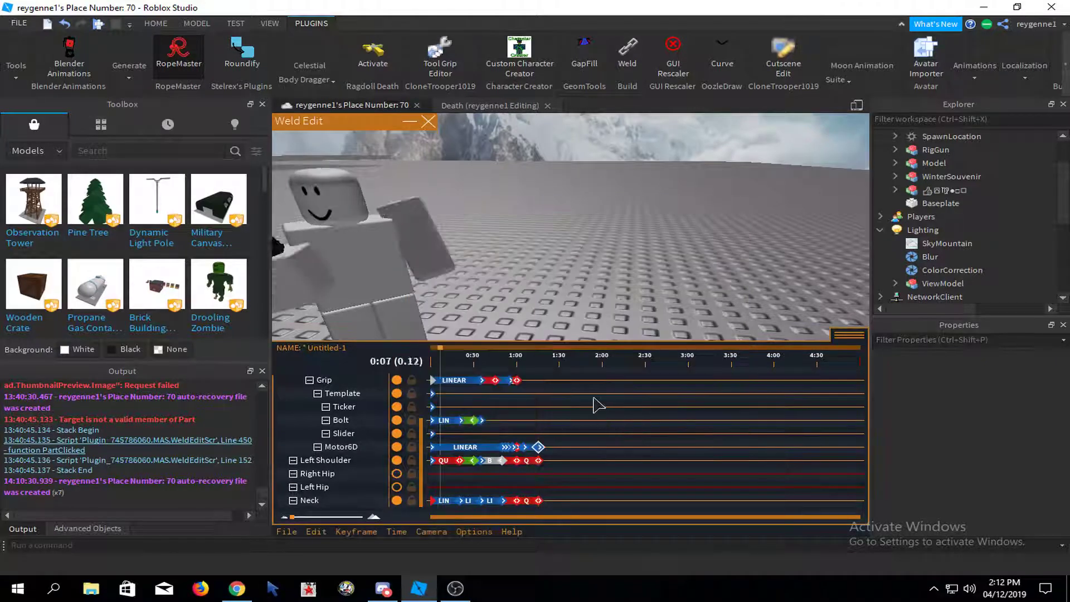
# - Play the reload animation repeatedly and examine the magazine throw from several angles
pyautogui.press('space')
pyautogui.moveTo(536, 268); pyautogui.dragTo(521, 266, button='right')
pyautogui.press('space')
pyautogui.press('space')
pyautogui.press('space')
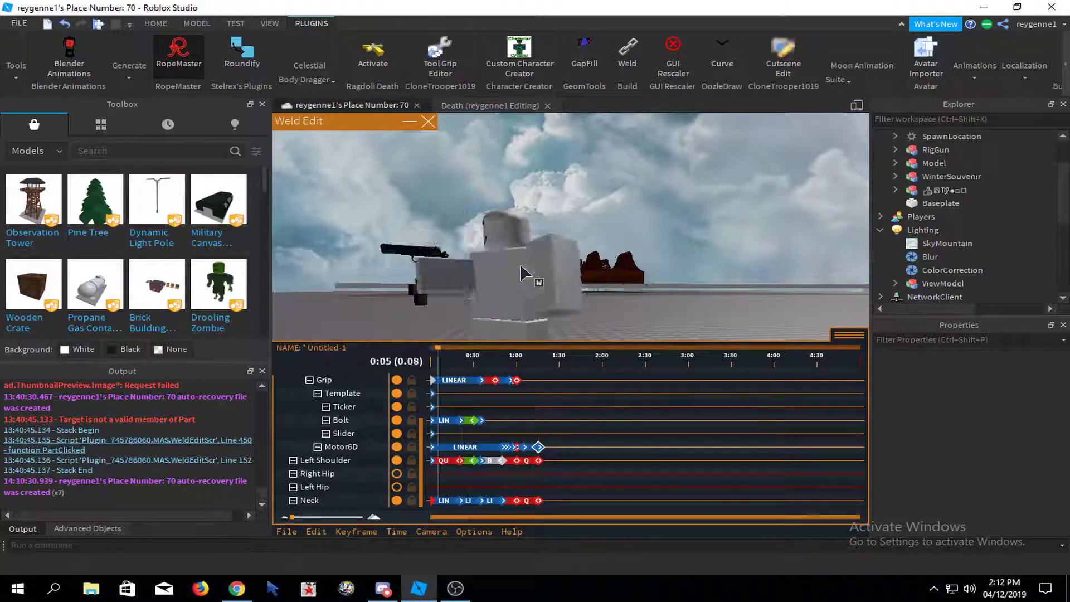
pyautogui.moveTo(521, 266); pyautogui.dragTo(521, 266, button='right')
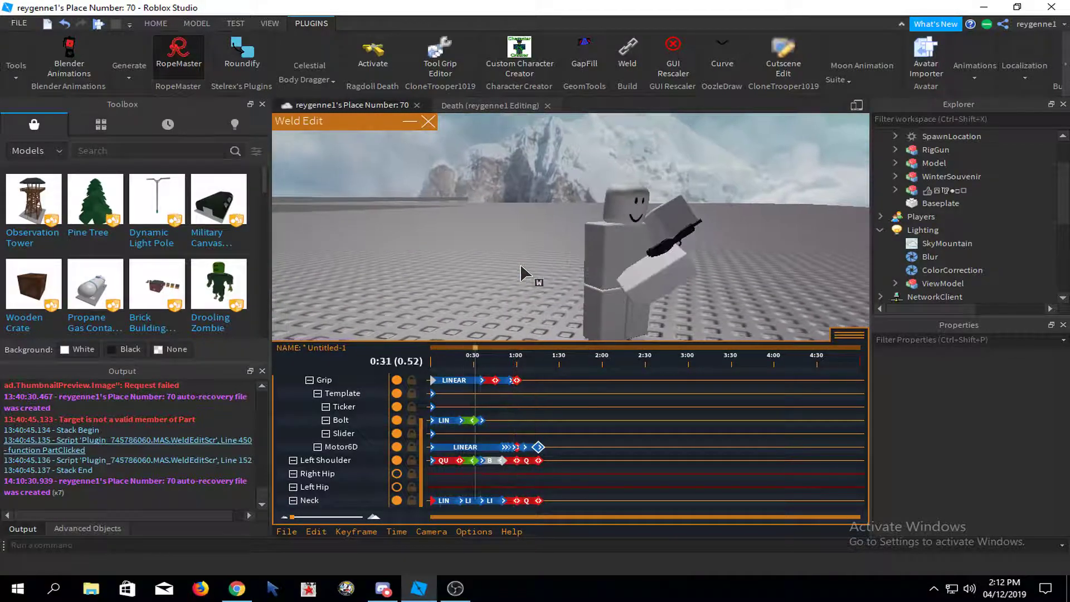
pyautogui.moveTo(521, 267); pyautogui.dragTo(521, 266, button='right')
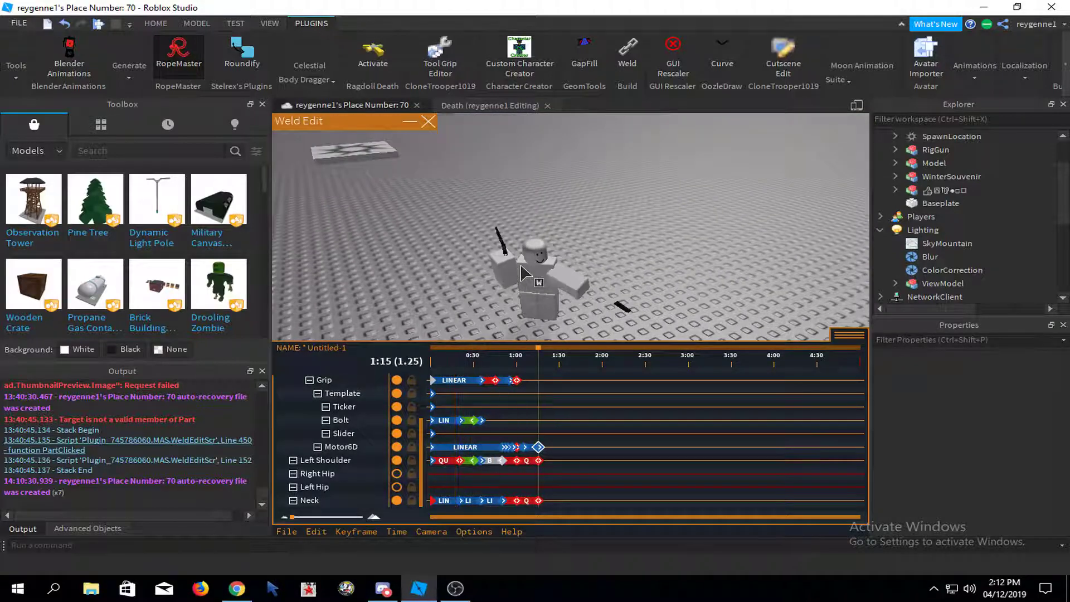
pyautogui.scroll(5, 521, 267)
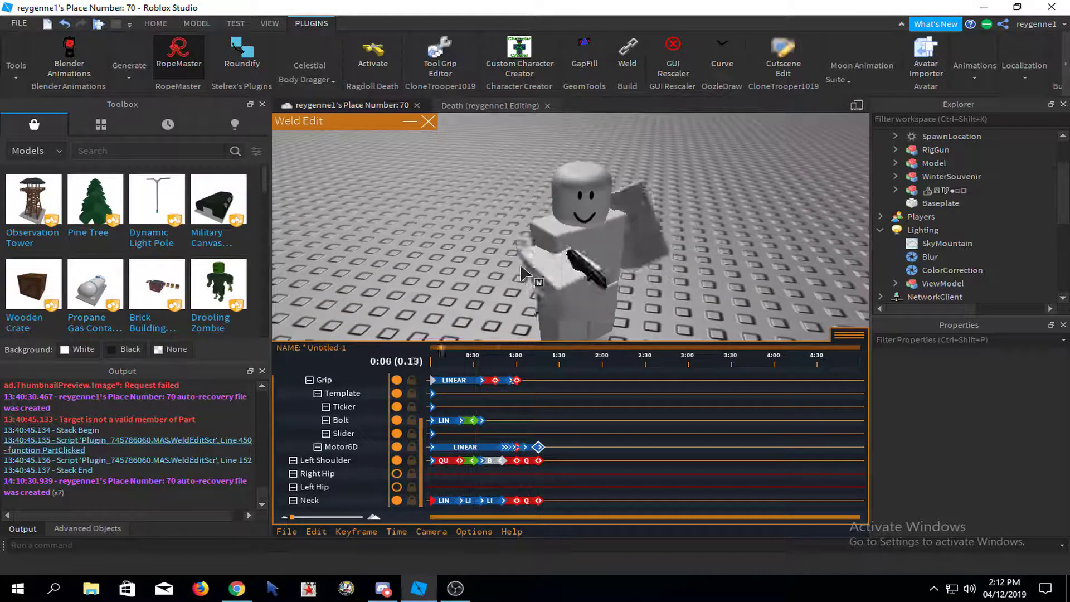
pyautogui.moveTo(521, 266); pyautogui.dragTo(521, 265, button='right')
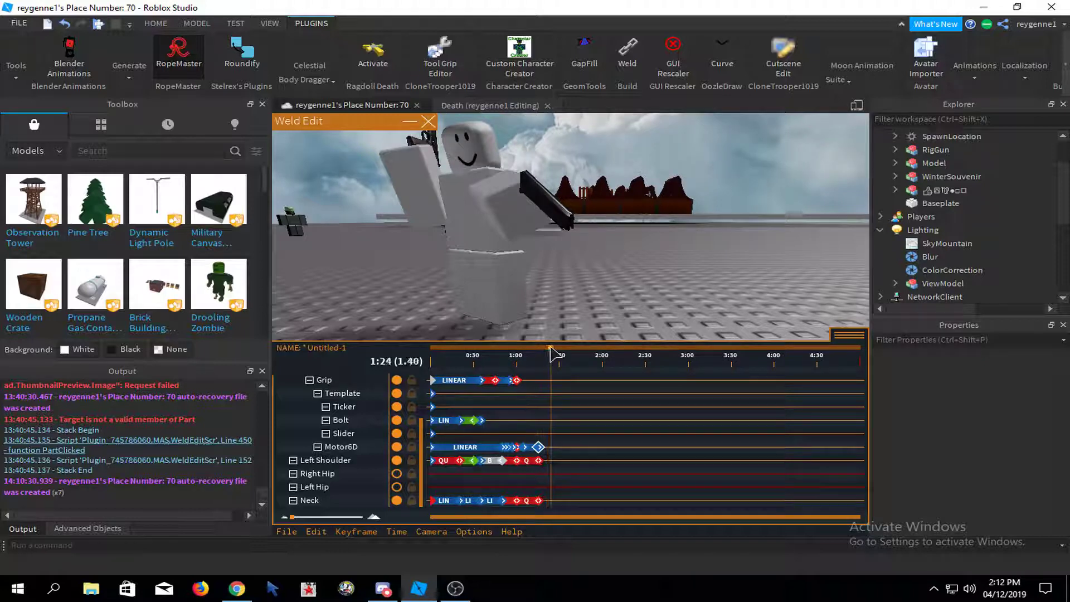
# - Move the time to 1:20 and rotate the head back toward the front to keyframe the Neck
pyautogui.moveTo(557, 354); pyautogui.dragTo(558, 354, button='right')
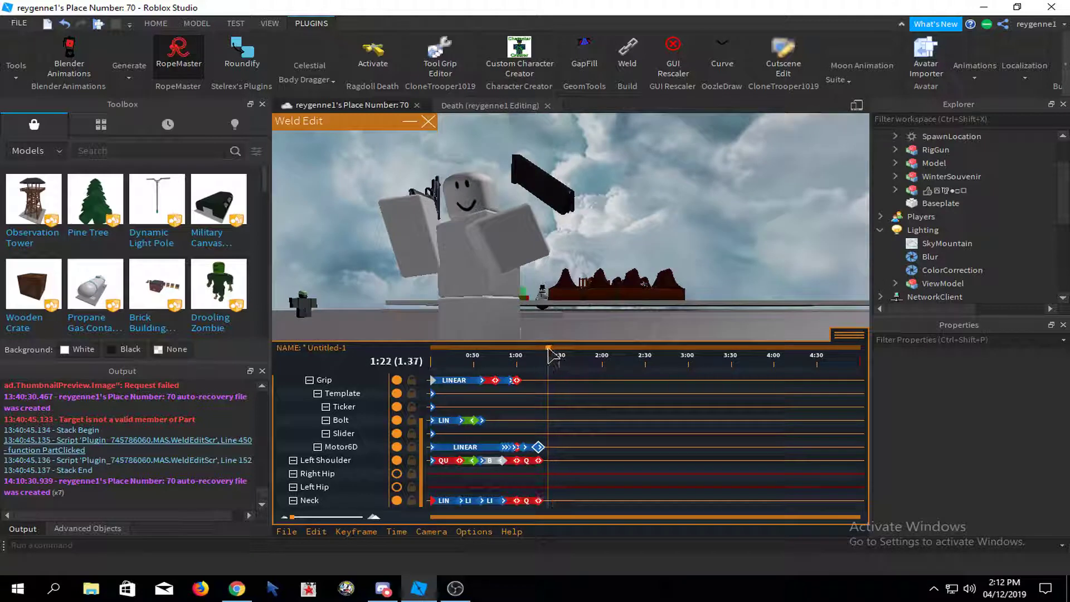
pyautogui.moveTo(542, 210); pyautogui.dragTo(543, 211, button='right')
pyautogui.moveTo(558, 270)
pyautogui.mouseDown(button='right')
pyautogui.moveTo(662, 301)
pyautogui.moveTo(560, 265)
pyautogui.mouseUp(button='right')
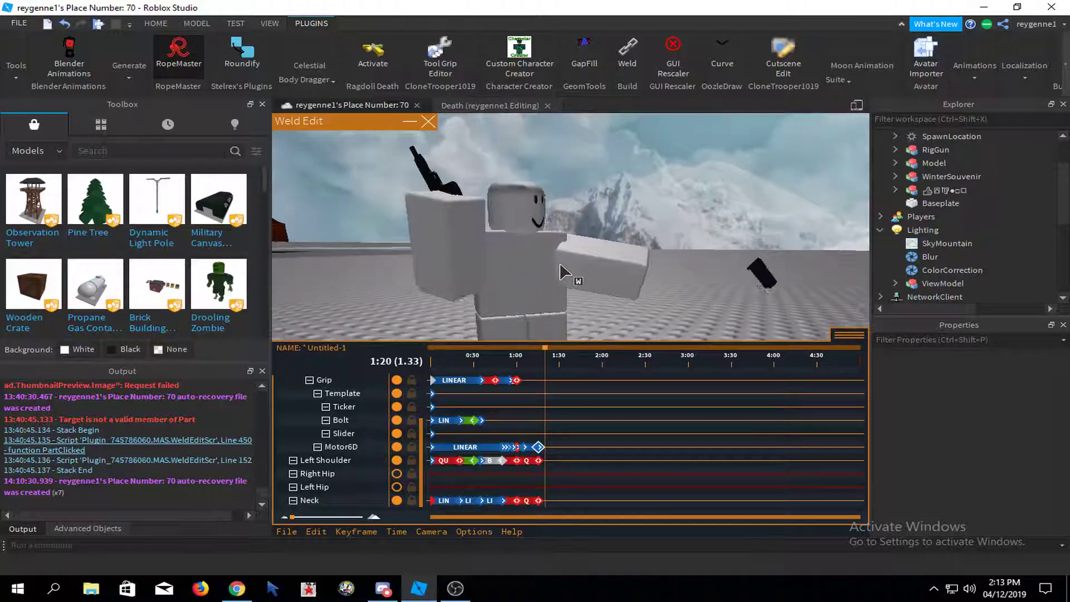
pyautogui.click(641, 207)
pyautogui.moveTo(639, 200); pyautogui.dragTo(671, 182, button='right')
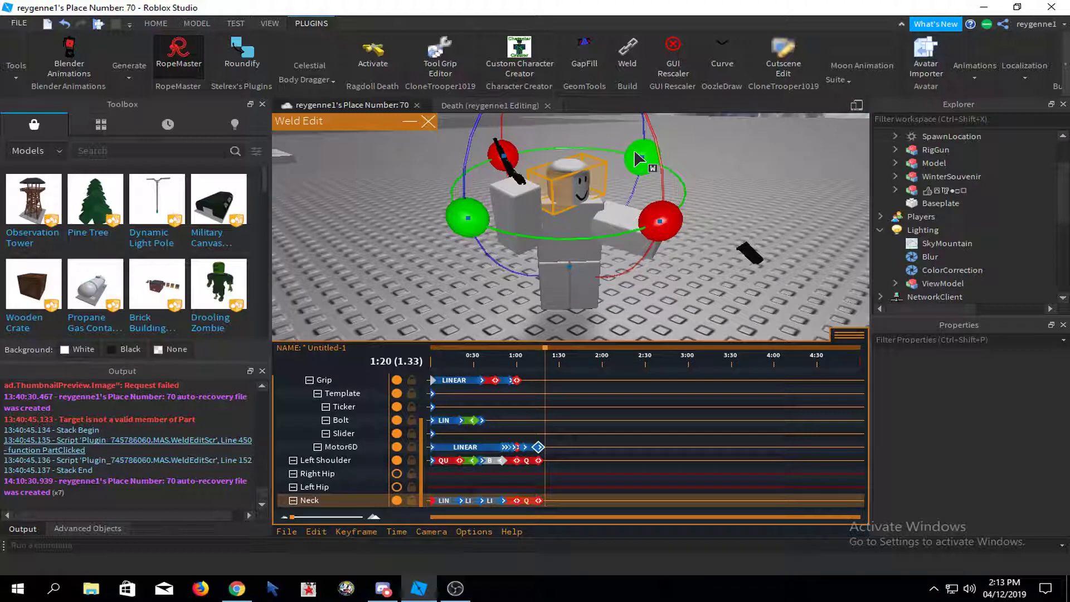
pyautogui.moveTo(661, 216); pyautogui.dragTo(655, 249)
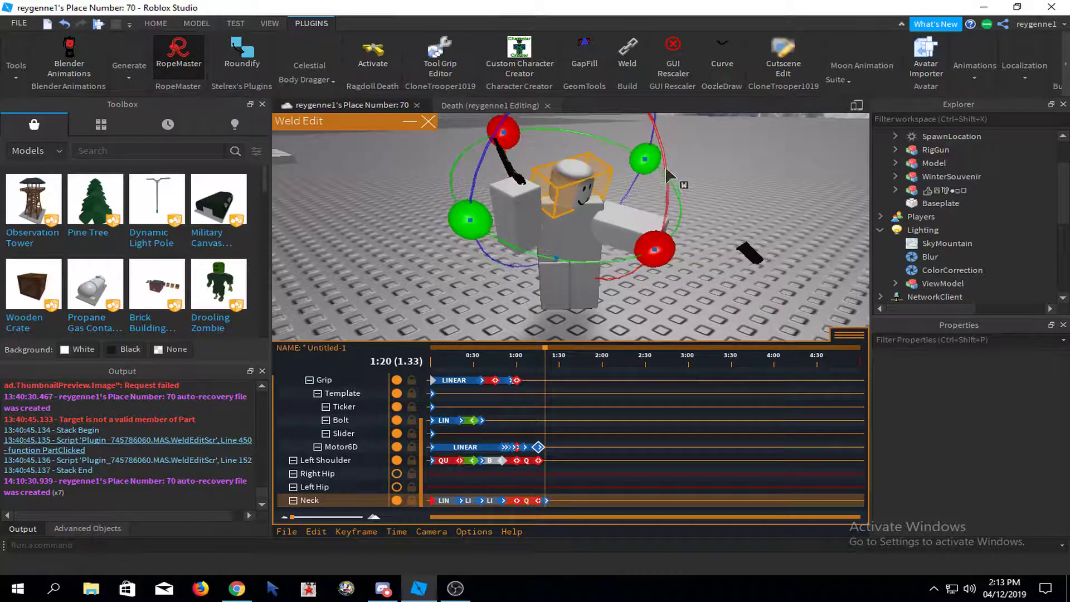
pyautogui.moveTo(636, 159); pyautogui.dragTo(655, 183)
# - Rotate and move the left arm down beside the torso at 1:20, and play back the motion
pyautogui.click(641, 223)
pyautogui.moveTo(725, 255); pyautogui.dragTo(639, 326)
pyautogui.moveTo(697, 217); pyautogui.dragTo(651, 212, button='right')
pyautogui.press('r')
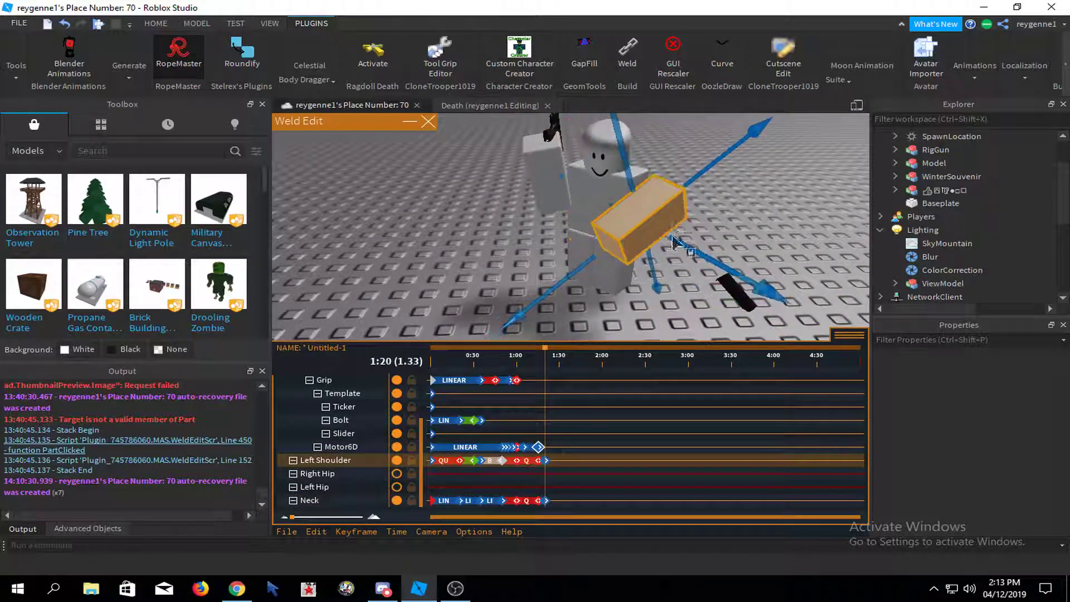
pyautogui.press('r')
pyautogui.moveTo(685, 174); pyautogui.dragTo(663, 162, button='right')
pyautogui.moveTo(609, 129); pyautogui.dragTo(634, 282)
pyautogui.hotkey('ctrl', '2')
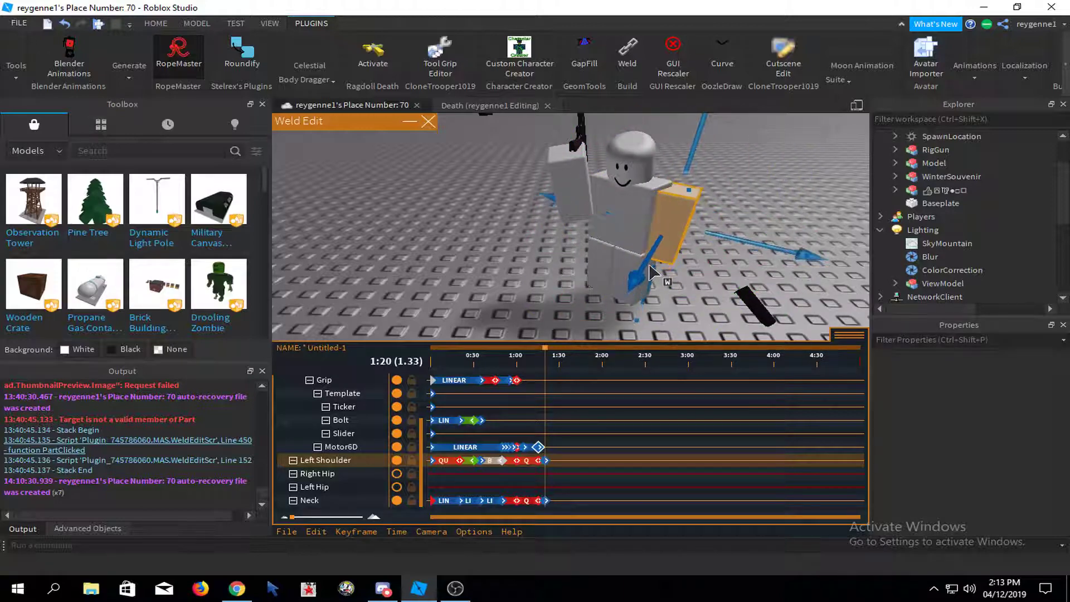
pyautogui.click(754, 198)
pyautogui.moveTo(755, 199); pyautogui.dragTo(760, 205, button='right')
pyautogui.press('space')
pyautogui.press('space')
# - Shift the Left Shoulder and Neck keyframes from 1:20 to 1:25 and on to 1:30, previewing the timing
pyautogui.click(547, 465)
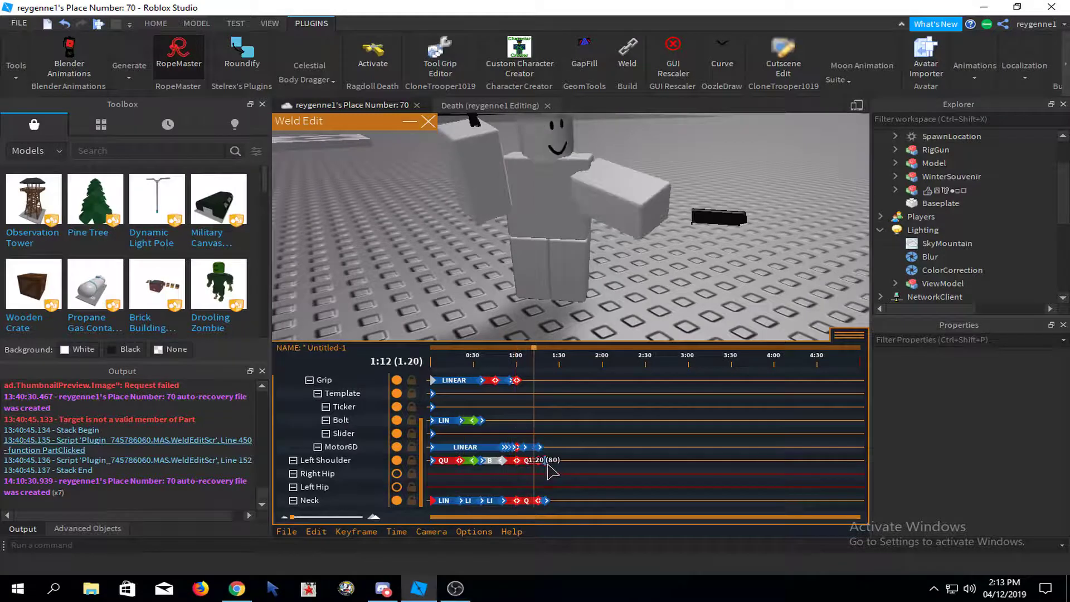
pyautogui.click(548, 460)
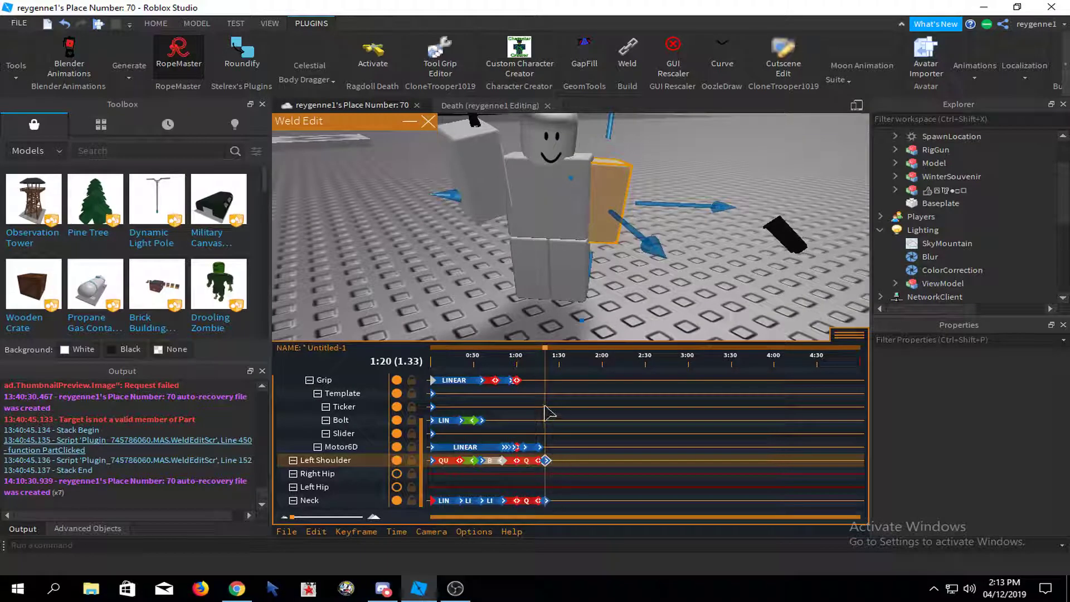
pyautogui.click(551, 464)
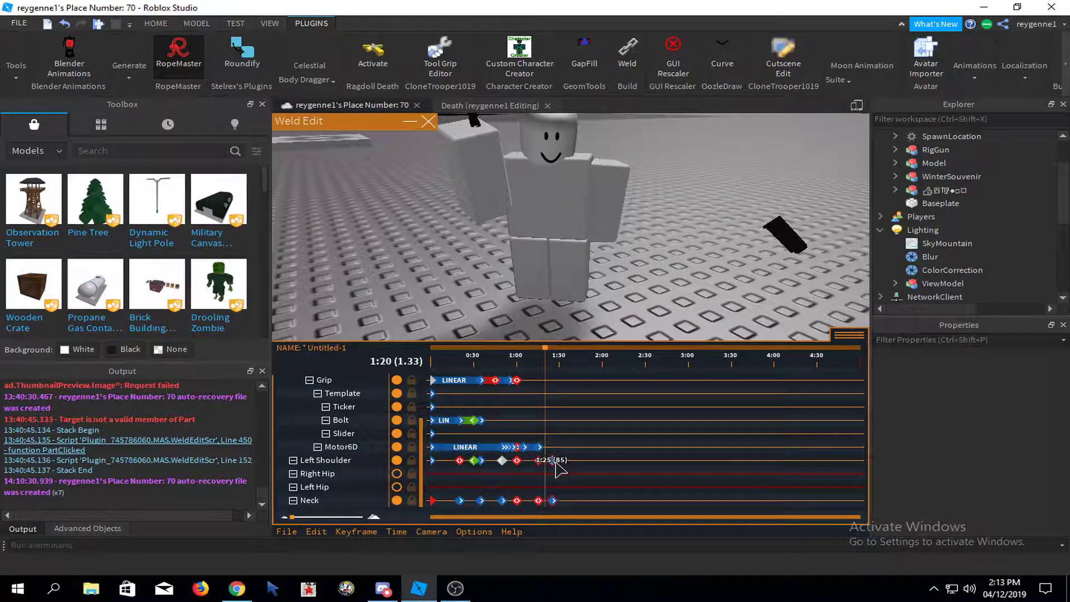
pyautogui.press('space')
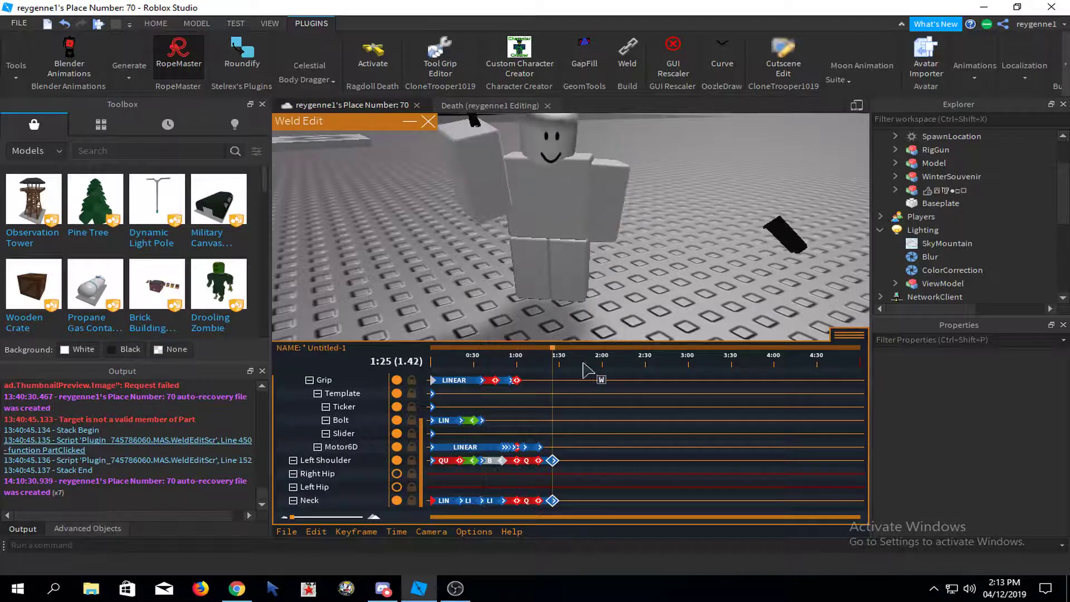
pyautogui.click(560, 462)
pyautogui.press('space')
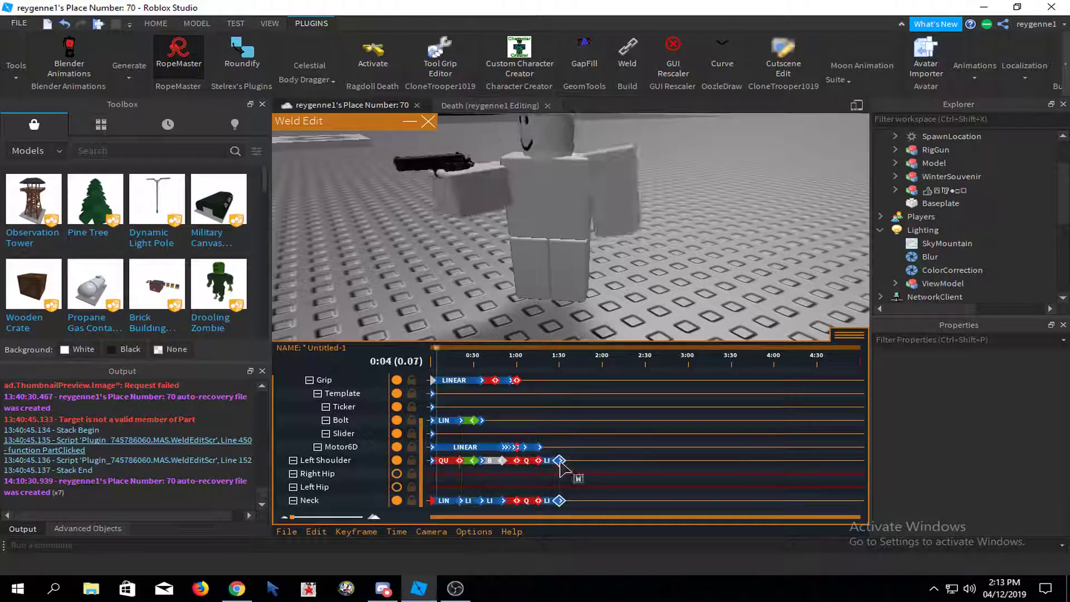
# - Rotate and reposition the thrown magazine at 1:30 to keyframe its Motor6D
pyautogui.moveTo(648, 287); pyautogui.dragTo(712, 269, button='right')
pyautogui.click(627, 243)
pyautogui.moveTo(626, 237); pyautogui.dragTo(569, 224, button='right')
pyautogui.moveTo(593, 251); pyautogui.dragTo(671, 299)
pyautogui.moveTo(630, 237); pyautogui.dragTo(542, 283)
pyautogui.press('r')
pyautogui.moveTo(540, 256); pyautogui.dragTo(744, 247, button='right')
pyautogui.moveTo(661, 260)
pyautogui.mouseDown()
pyautogui.moveTo(550, 288)
pyautogui.moveTo(645, 263)
pyautogui.mouseUp()
pyautogui.click(730, 221)
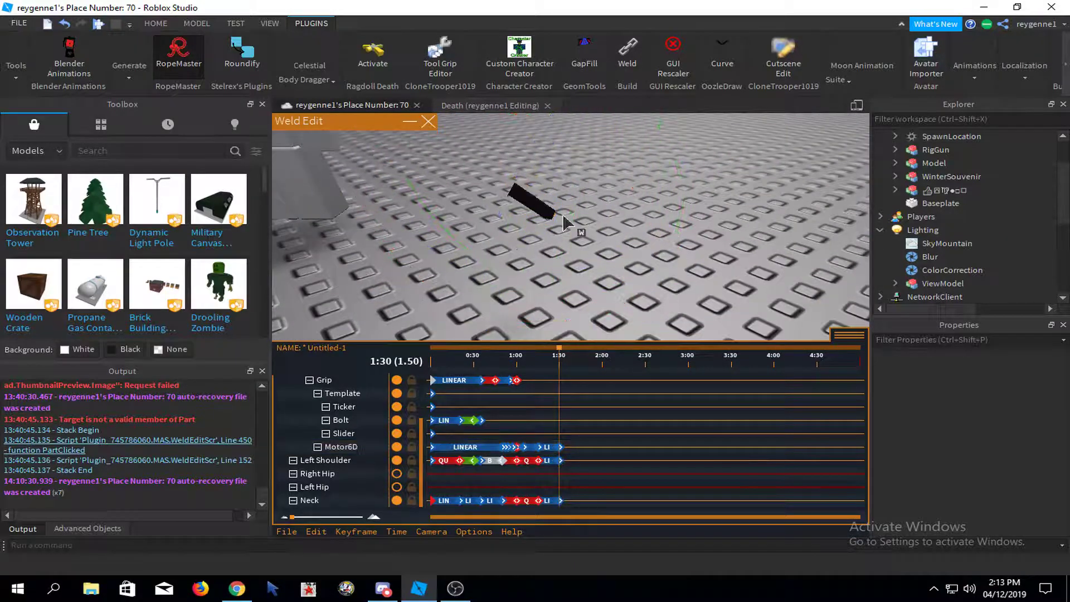
# - Adjust the thrown magazine's rotation at 1:30 about further axes and play the animation
pyautogui.click(561, 216)
pyautogui.moveTo(561, 215); pyautogui.dragTo(583, 200, button='right')
pyautogui.moveTo(583, 207); pyautogui.dragTo(615, 335)
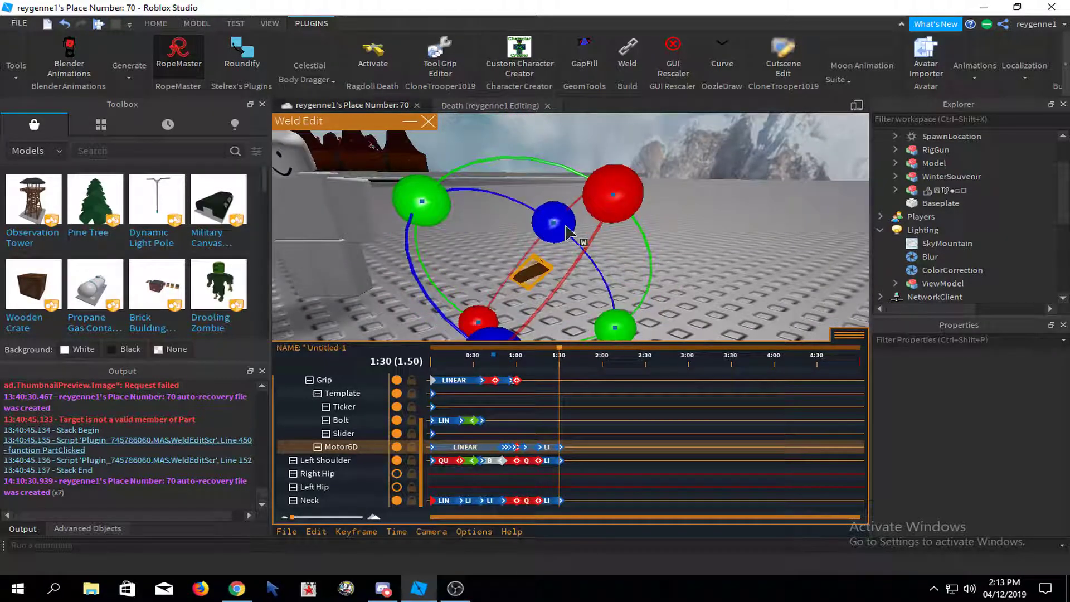
pyautogui.moveTo(554, 234); pyautogui.dragTo(587, 259)
pyautogui.press('space')
pyautogui.moveTo(586, 258); pyautogui.dragTo(595, 259, button='right')
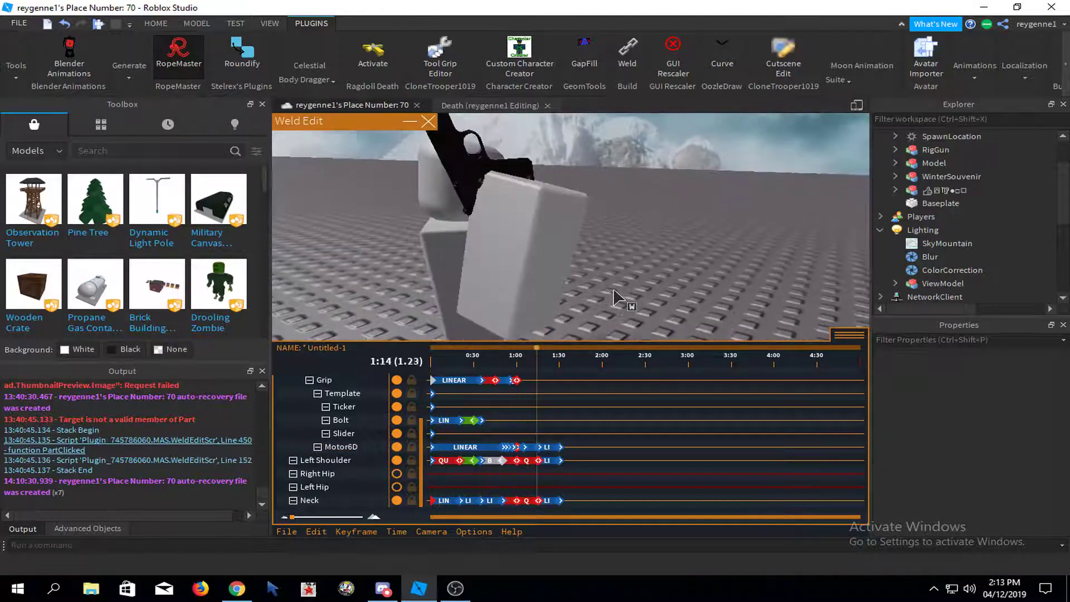
# - Play back the animation and examine the thrown magazine's path and its pose at 1:30
pyautogui.scroll(2, 631, 267)
pyautogui.moveTo(631, 266); pyautogui.dragTo(703, 266, button='right')
pyautogui.click(521, 209)
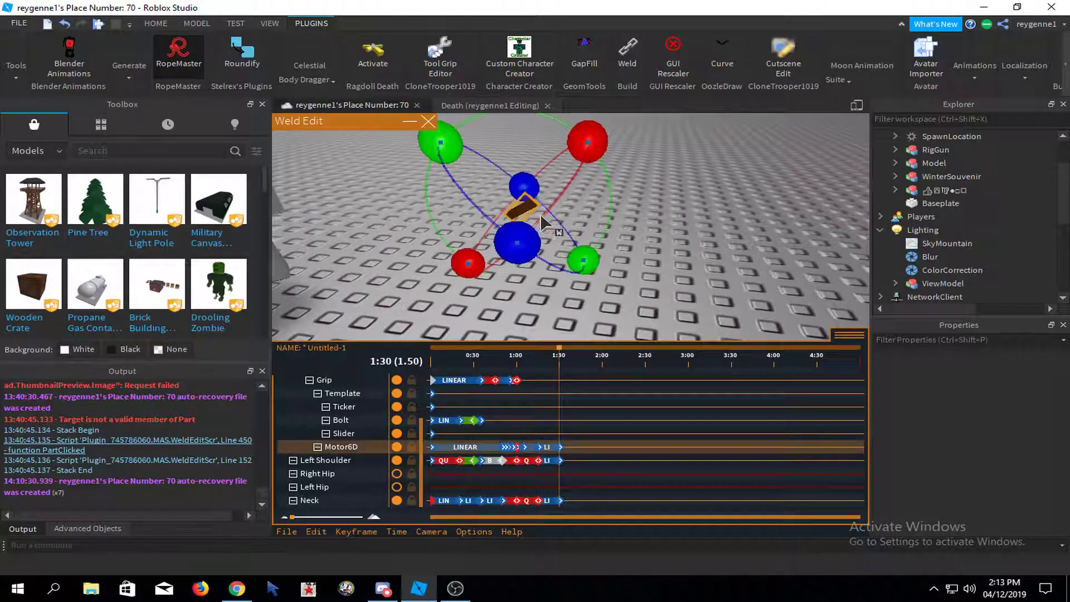
pyautogui.press('r')
pyautogui.click(604, 227)
pyautogui.press('space')
pyautogui.moveTo(605, 228); pyautogui.dragTo(604, 227, button='right')
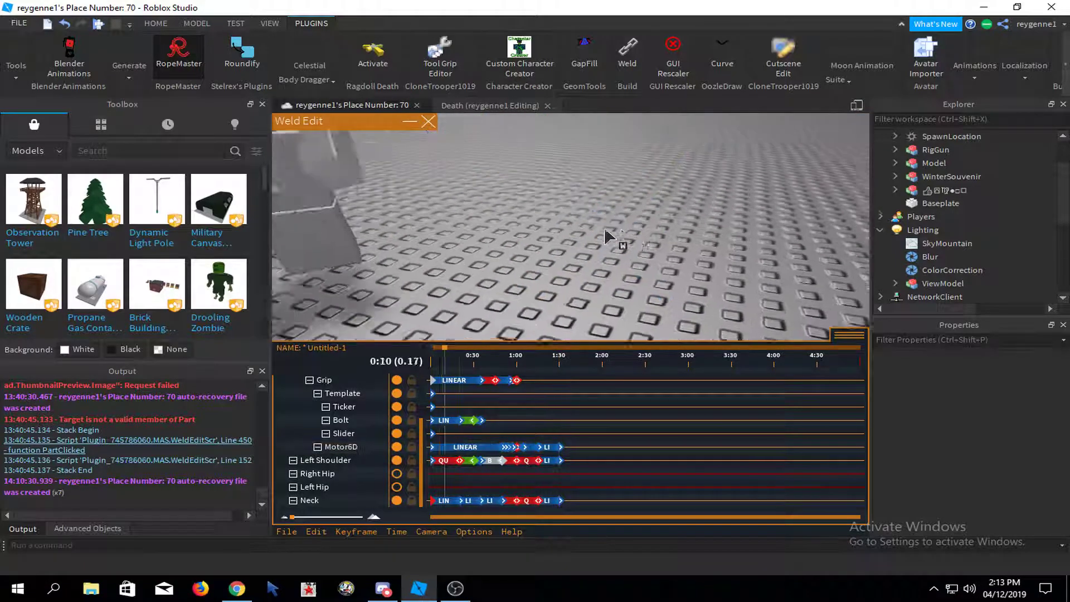
pyautogui.scroll(-2, 604, 227)
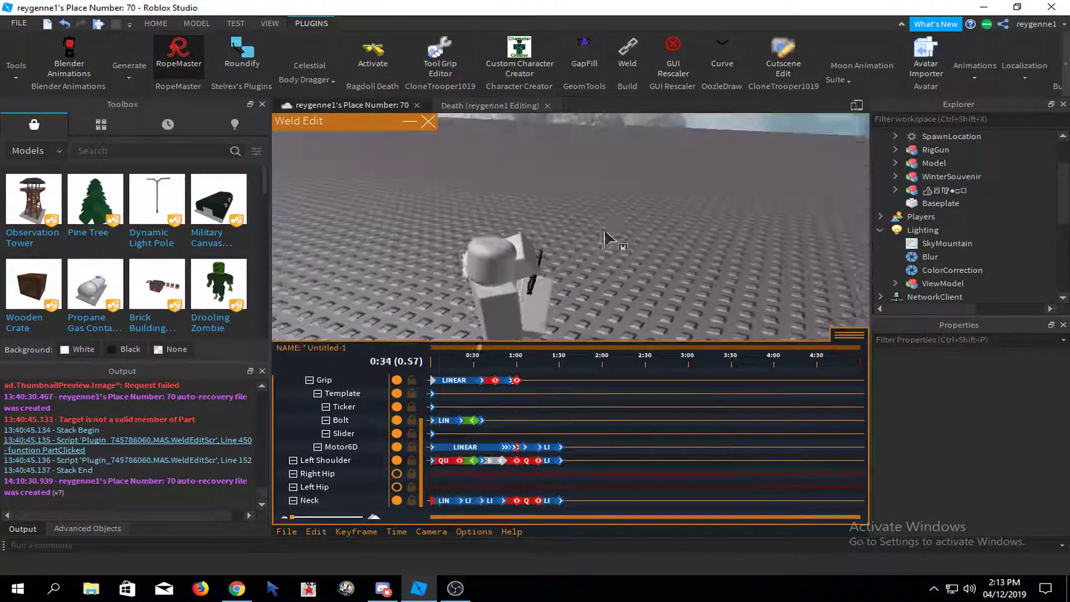
pyautogui.click(632, 229)
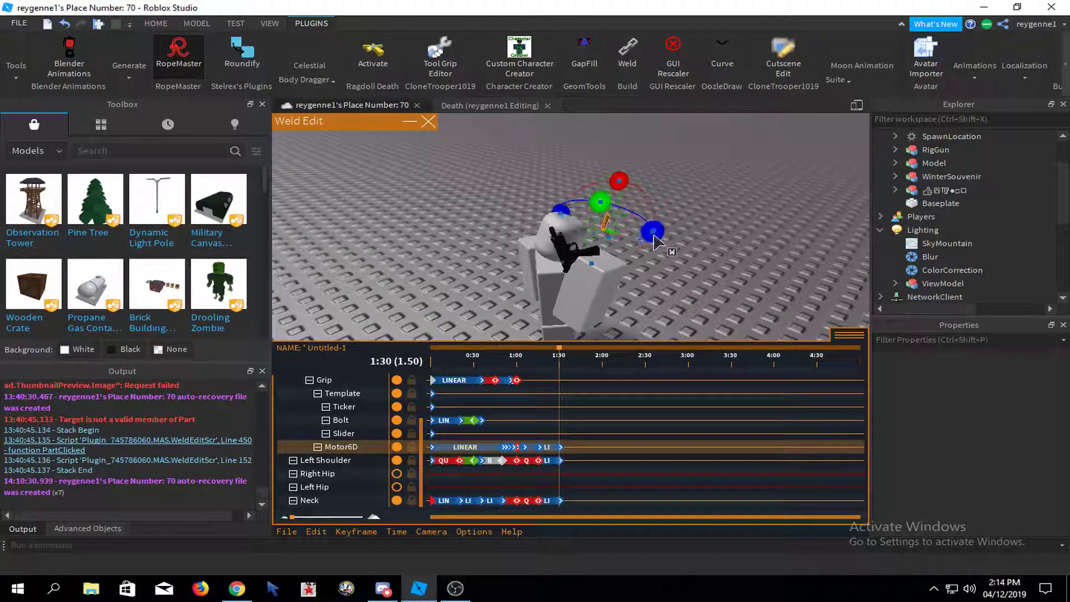
pyautogui.press('space')
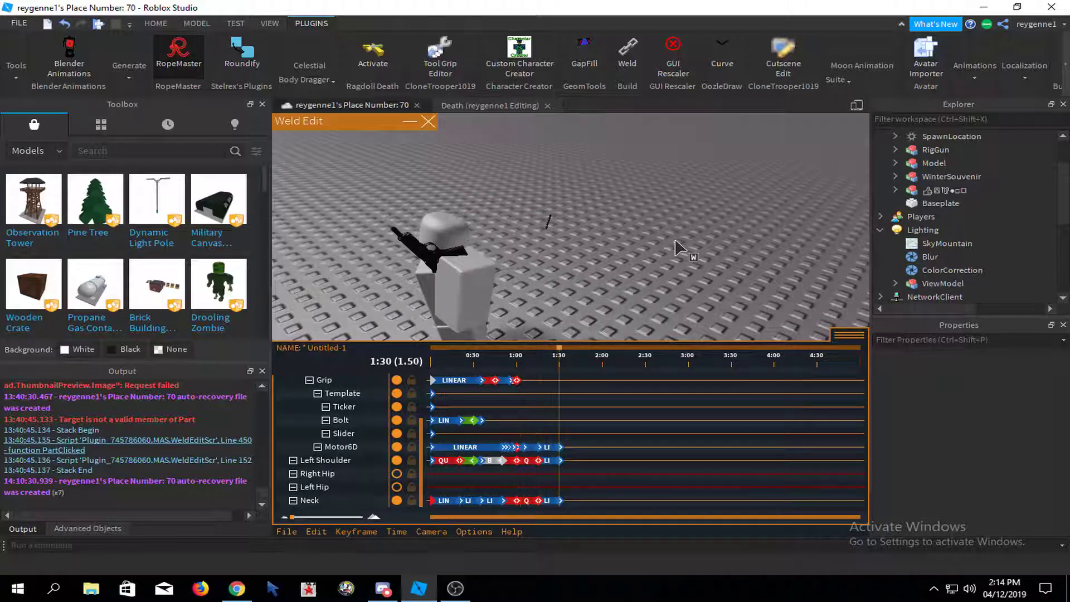
# - Replay the throw from the character's front and inspect how the magazine spins and lands
pyautogui.press('space')
pyautogui.scroll(2, 676, 245)
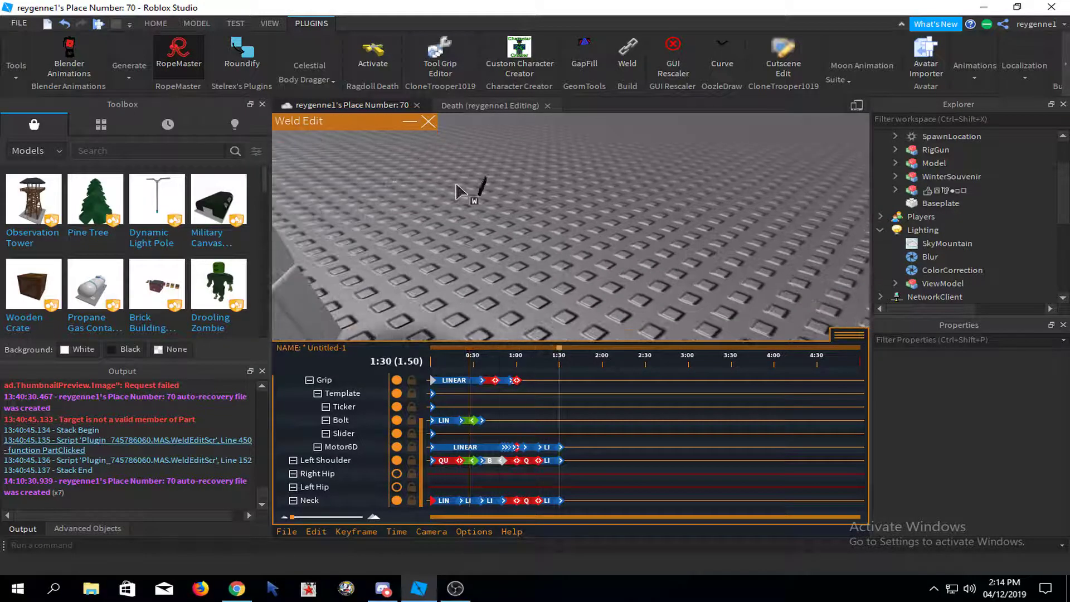
pyautogui.moveTo(456, 185); pyautogui.dragTo(462, 194, button='right')
pyautogui.press('space')
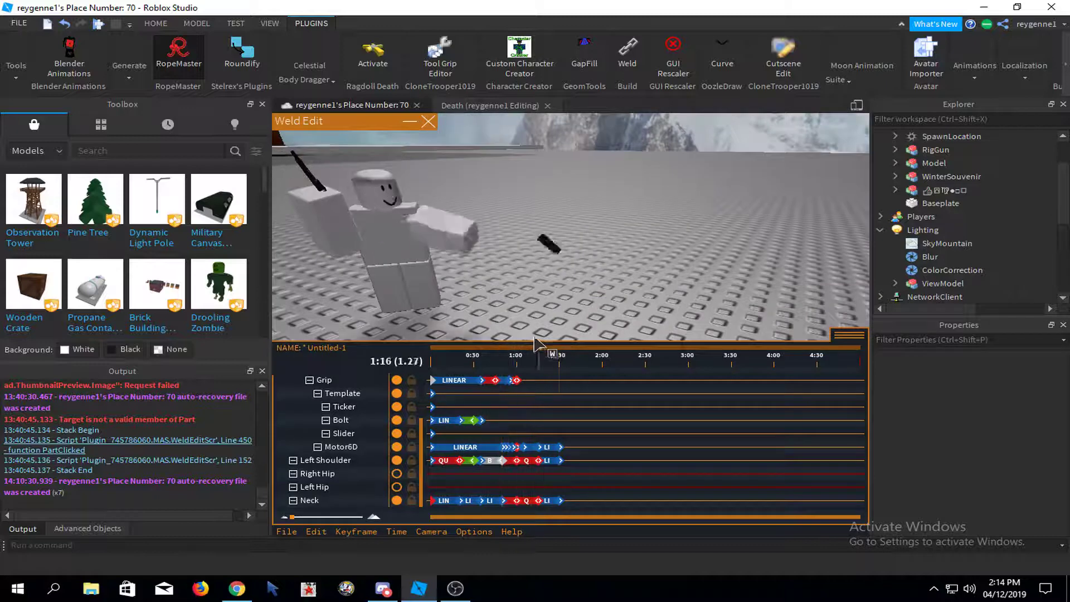
pyautogui.click(673, 289)
pyautogui.moveTo(722, 258); pyautogui.dragTo(734, 273)
pyautogui.press('space')
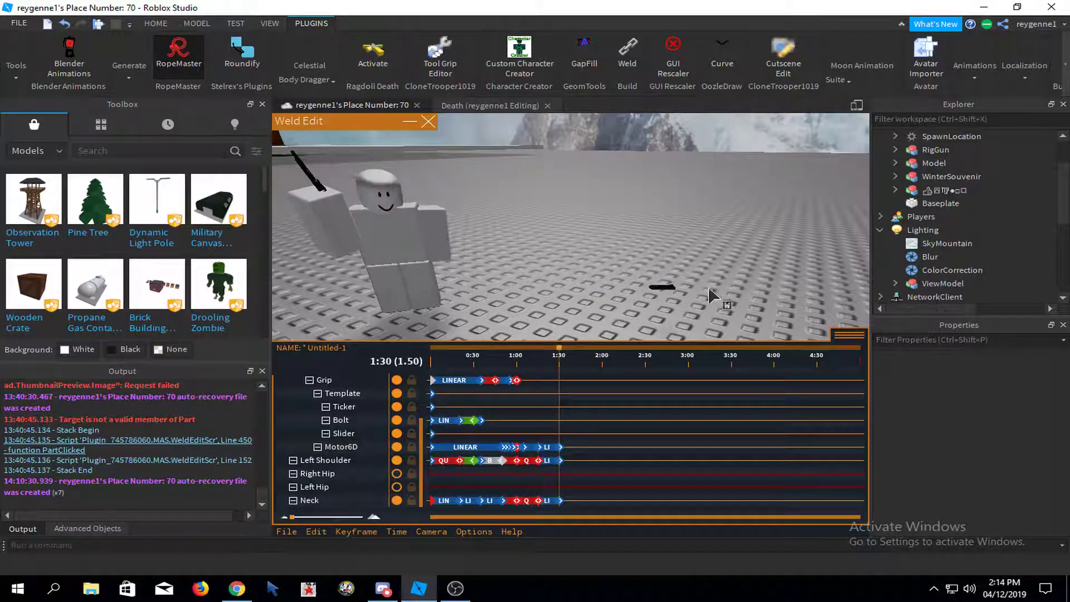
pyautogui.click(659, 284)
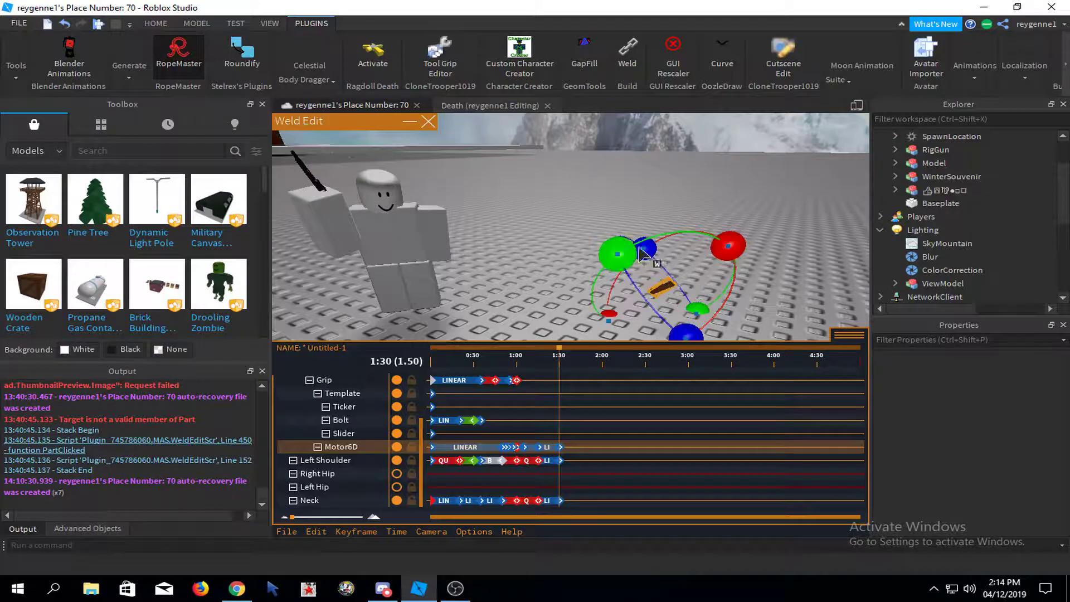
pyautogui.click(669, 251)
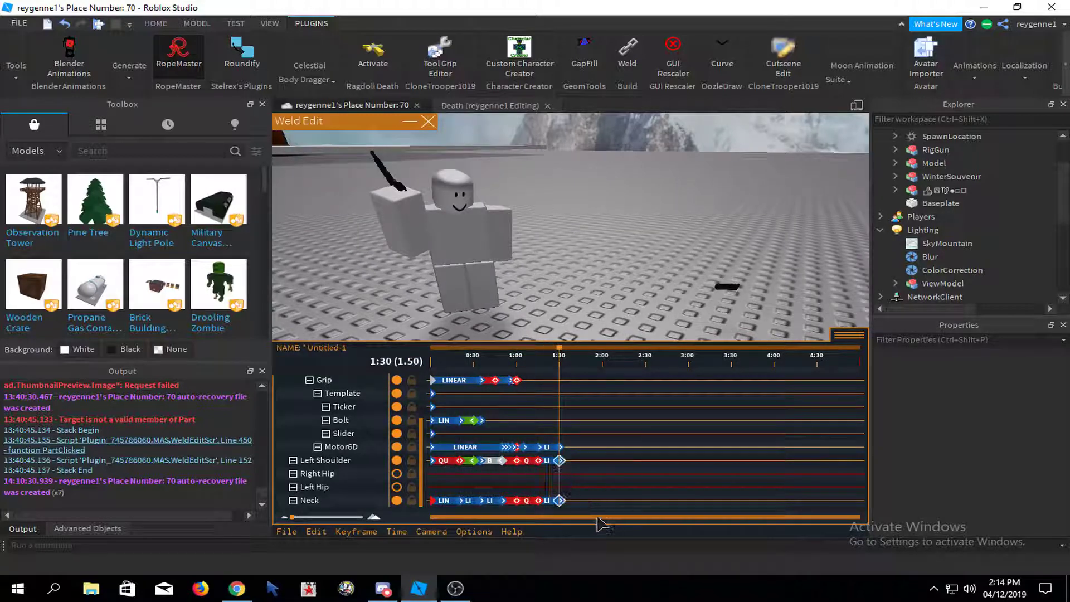
# - Set the easing of the Left Shoulder and Neck keyframes at 1:30 to Quad with InOut direction
pyautogui.click(356, 531)
pyautogui.click(393, 485)
pyautogui.click(536, 255)
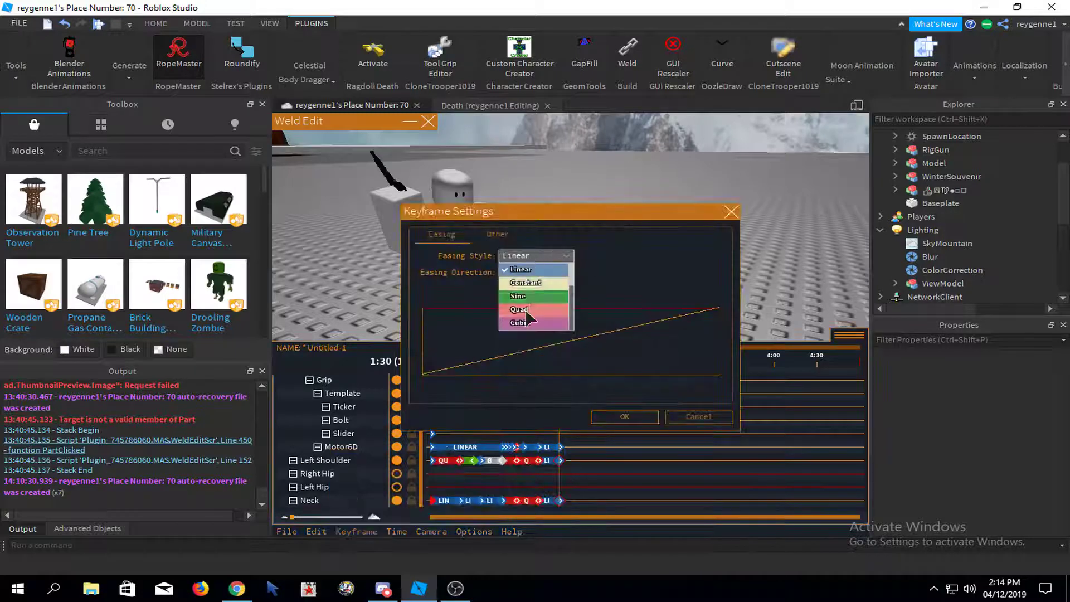
pyautogui.click(535, 289)
pyautogui.click(535, 272)
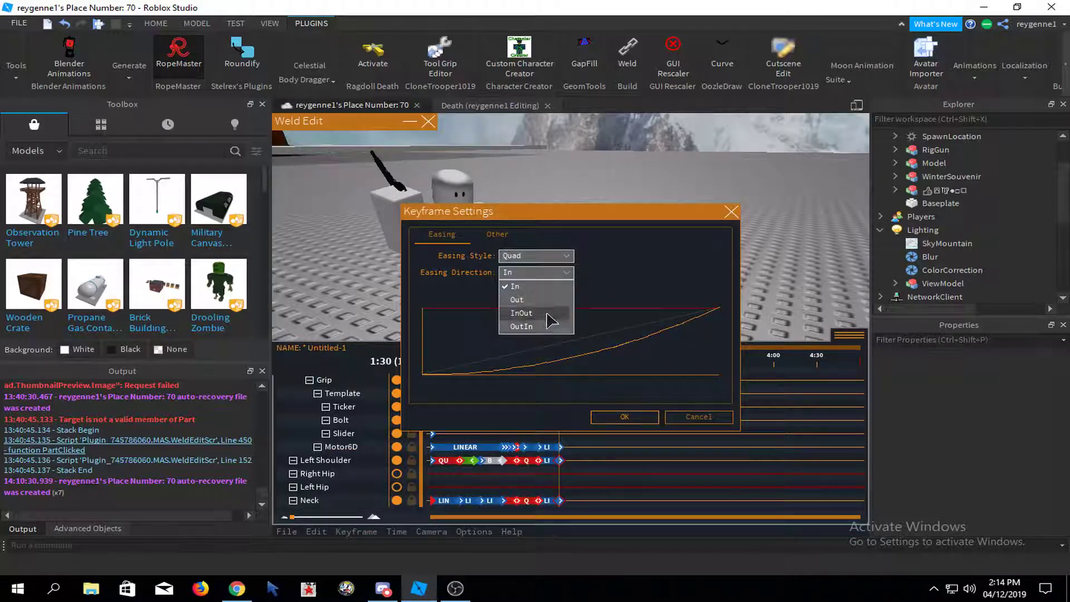
pyautogui.click(544, 314)
pyautogui.click(624, 417)
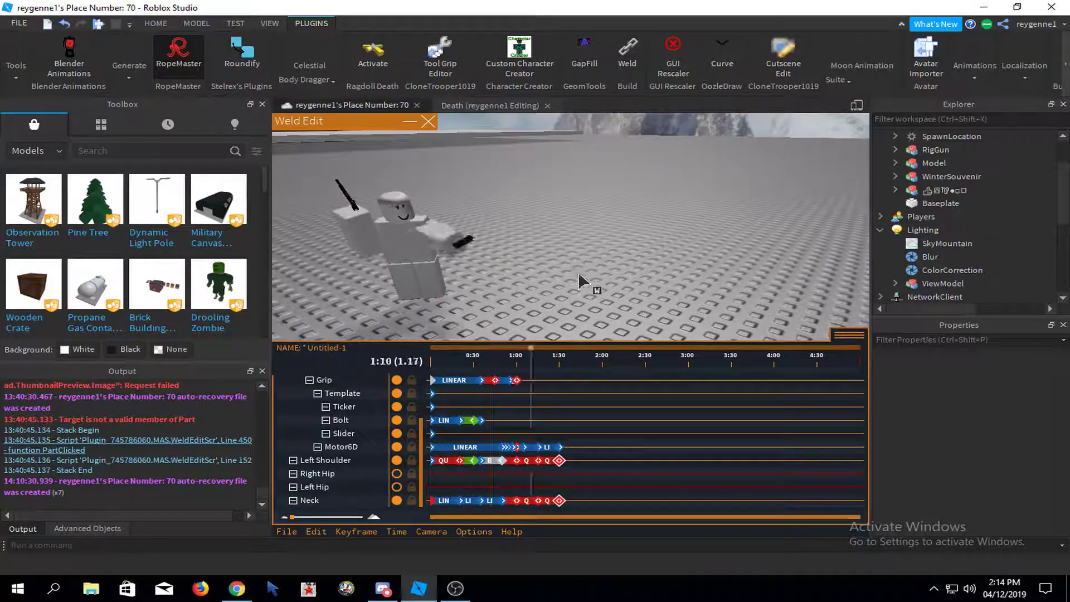
# - Play the motion and rotate the left arm slightly at 1:35 to keyframe the Left Shoulder
pyautogui.press('w')
pyautogui.moveTo(584, 271)
pyautogui.mouseDown(button='right')
pyautogui.moveTo(614, 245)
pyautogui.moveTo(618, 311)
pyautogui.moveTo(562, 348)
pyautogui.mouseUp(button='right')
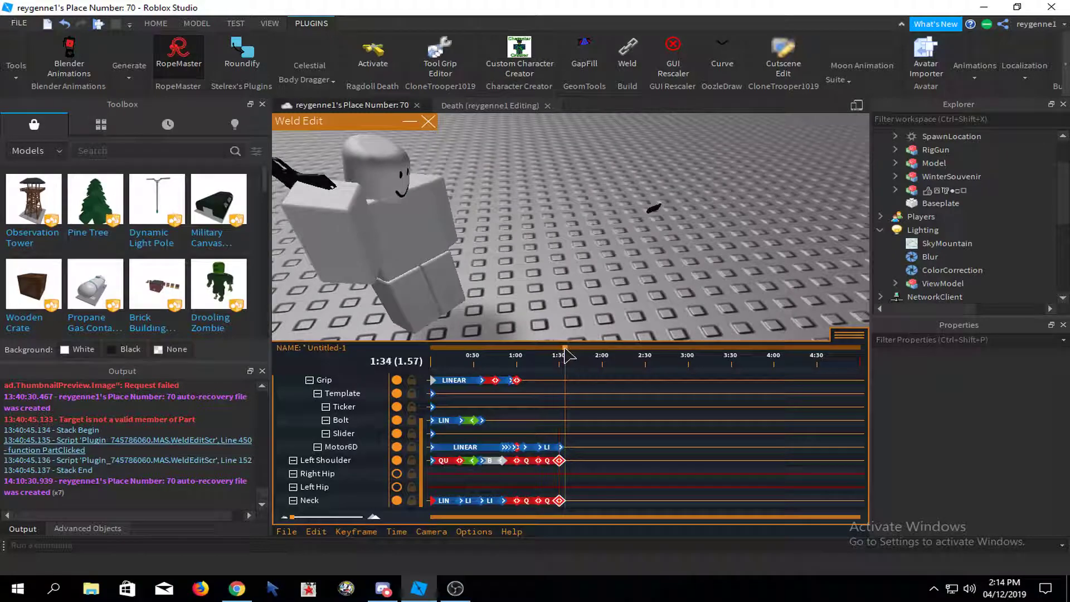
pyautogui.click(437, 207)
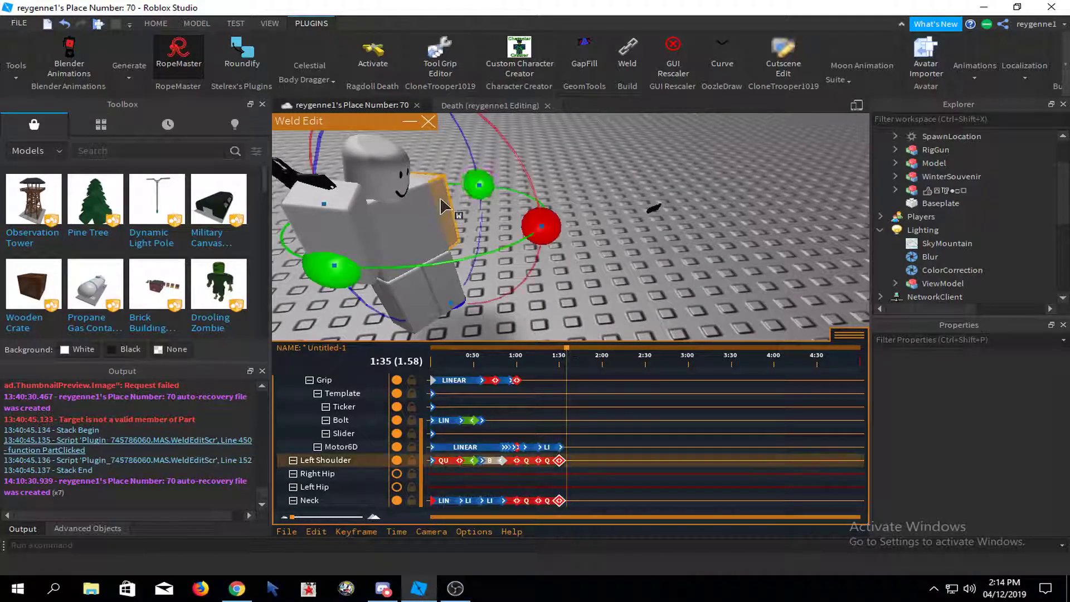
pyautogui.moveTo(446, 207); pyautogui.dragTo(418, 220, button='right')
pyautogui.moveTo(589, 216); pyautogui.dragTo(575, 163)
# - Rotate the thrown magazine lying on the ground at 1:35
pyautogui.click(604, 250)
pyautogui.press('w')
pyautogui.moveTo(603, 250); pyautogui.dragTo(706, 312, button='right')
pyautogui.click(558, 271)
pyautogui.moveTo(599, 257); pyautogui.dragTo(633, 241, button='right')
pyautogui.press('r')
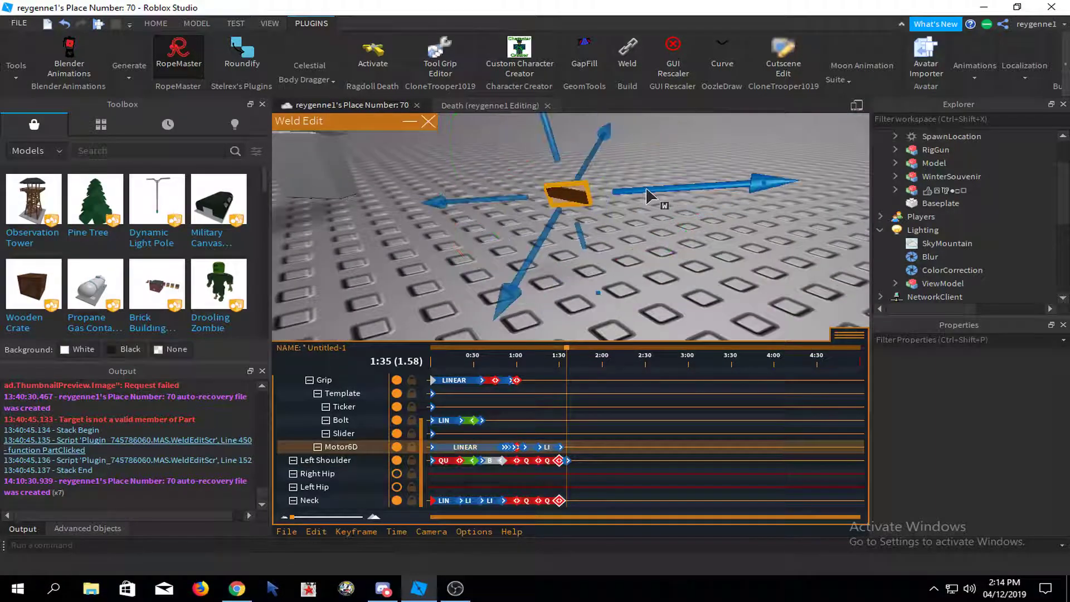
pyautogui.press('r')
pyautogui.moveTo(647, 195); pyautogui.dragTo(550, 157, button='right')
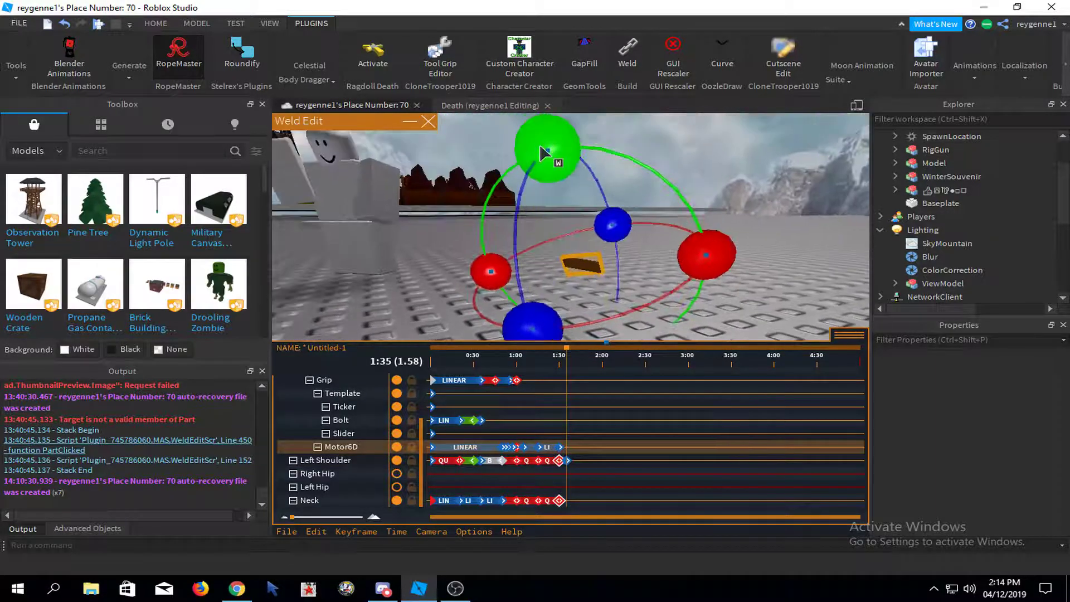
pyautogui.moveTo(549, 157); pyautogui.dragTo(680, 262)
pyautogui.moveTo(680, 261); pyautogui.dragTo(628, 267, button='right')
# - Move the thrown magazine out of sight at 1:35 and play back the animation
pyautogui.press('r')
pyautogui.moveTo(619, 301); pyautogui.dragTo(621, 288)
pyautogui.moveTo(621, 287); pyautogui.dragTo(641, 297, button='right')
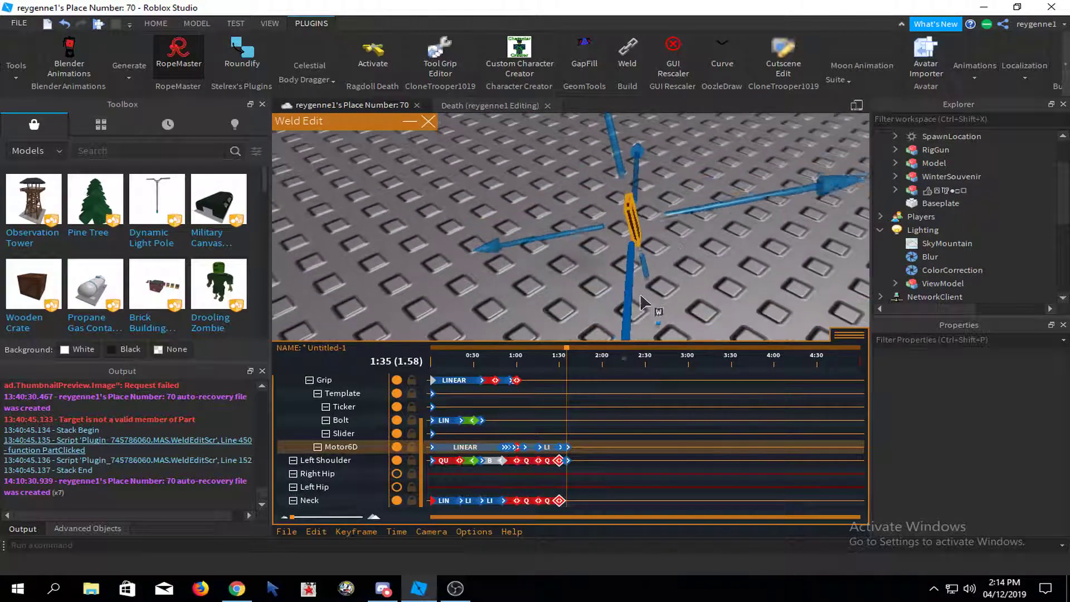
pyautogui.moveTo(632, 306); pyautogui.dragTo(633, 320)
pyautogui.moveTo(634, 326); pyautogui.dragTo(702, 241, button='right')
pyautogui.moveTo(647, 172); pyautogui.dragTo(640, 279, button='right')
pyautogui.press('space')
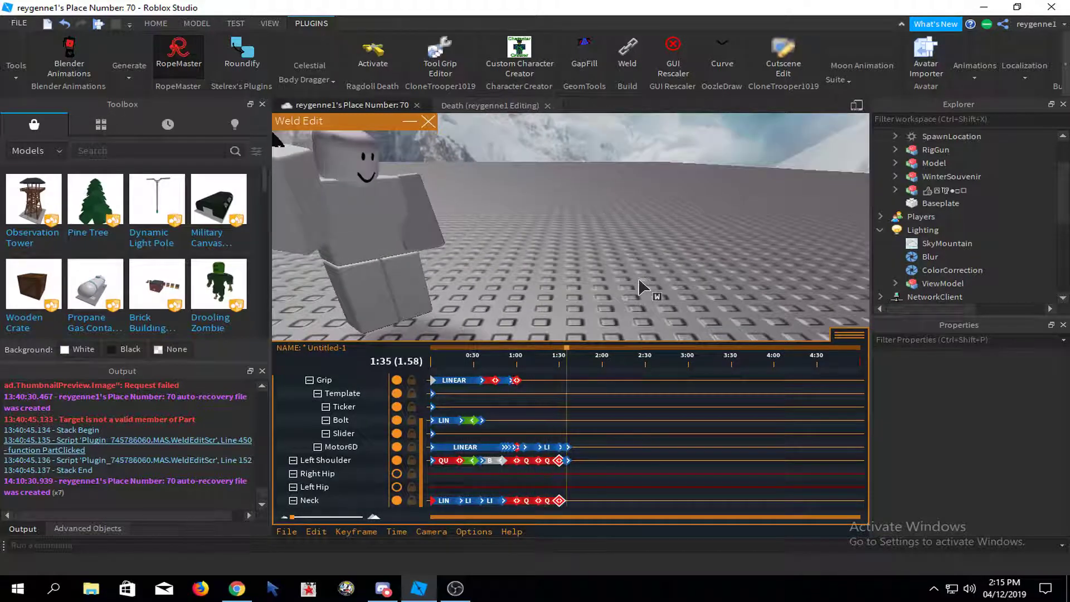
pyautogui.press('space')
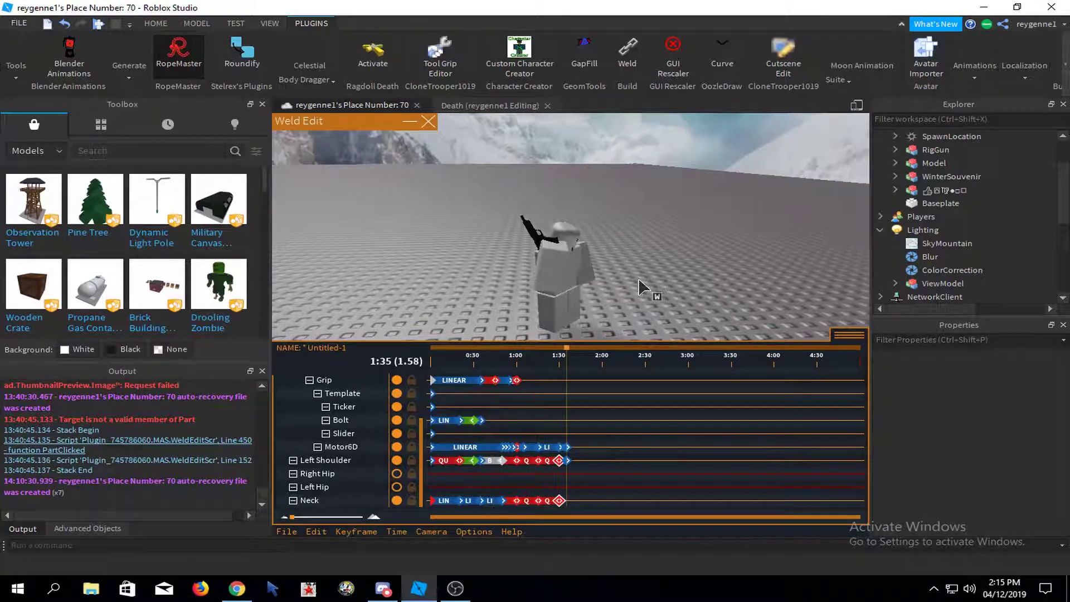
# - Copy the Motor6D keyframe at 1:05, where the magazine is still in the left hand
pyautogui.moveTo(640, 286); pyautogui.dragTo(640, 286, button='right')
pyautogui.scroll(1, 609, 313)
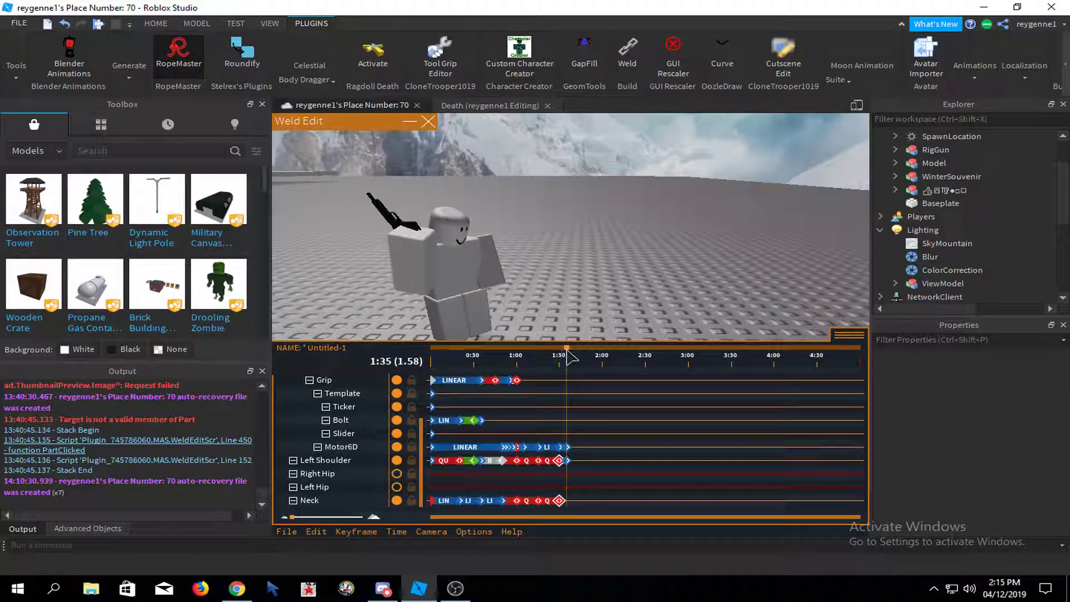
pyautogui.moveTo(568, 350); pyautogui.dragTo(569, 346, button='right')
pyautogui.press('w')
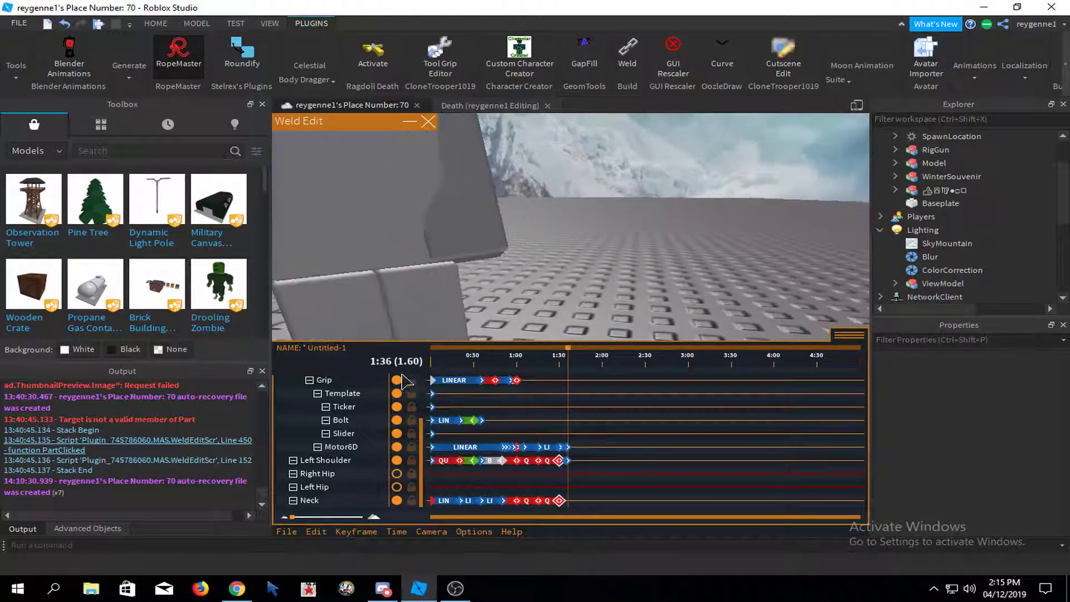
pyautogui.scroll(3, 424, 435)
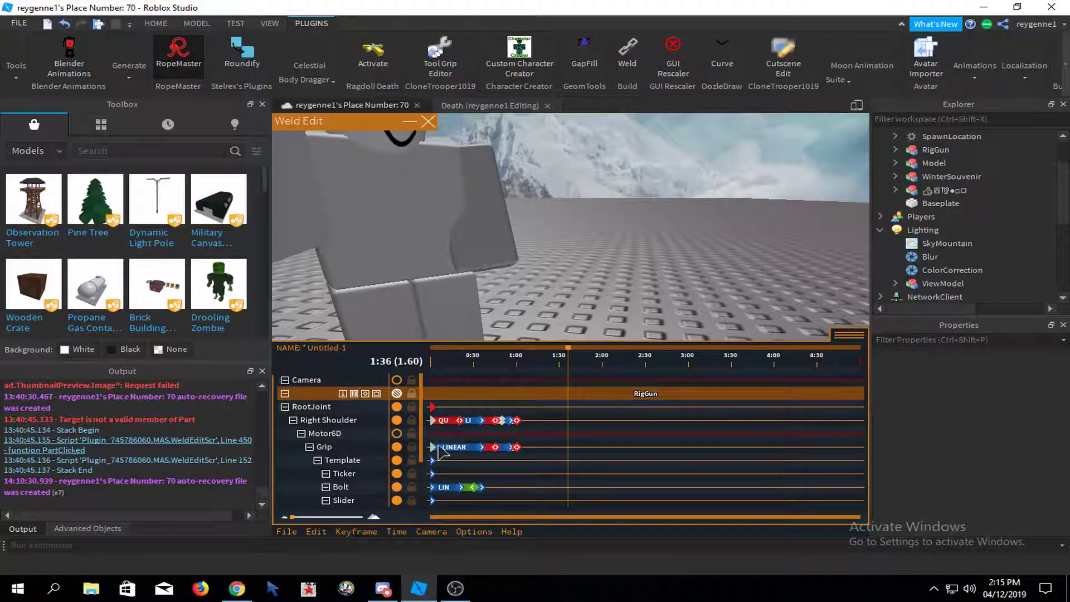
pyautogui.moveTo(526, 353)
pyautogui.mouseDown()
pyautogui.moveTo(483, 354)
pyautogui.moveTo(534, 350)
pyautogui.mouseUp()
pyautogui.scroll(-3, 514, 318)
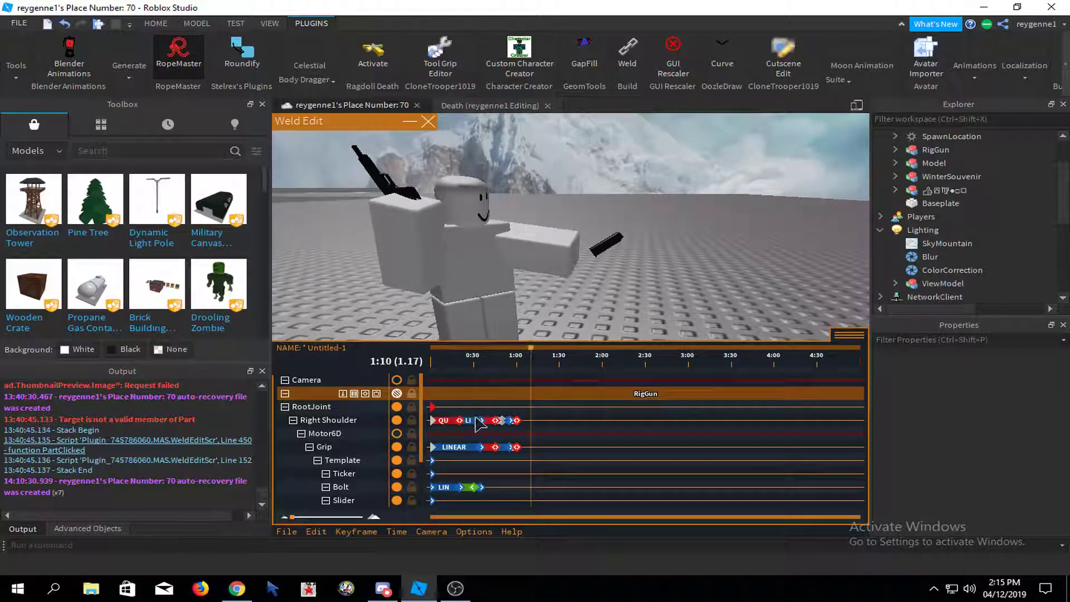
pyautogui.moveTo(425, 416); pyautogui.dragTo(423, 489)
pyautogui.click(522, 447)
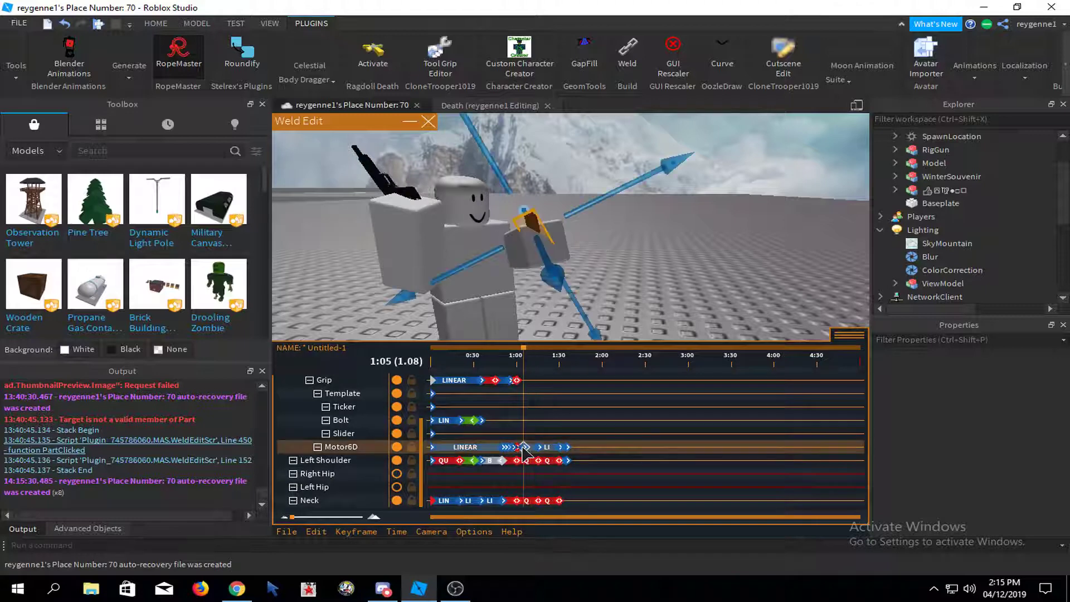
pyautogui.click(518, 419)
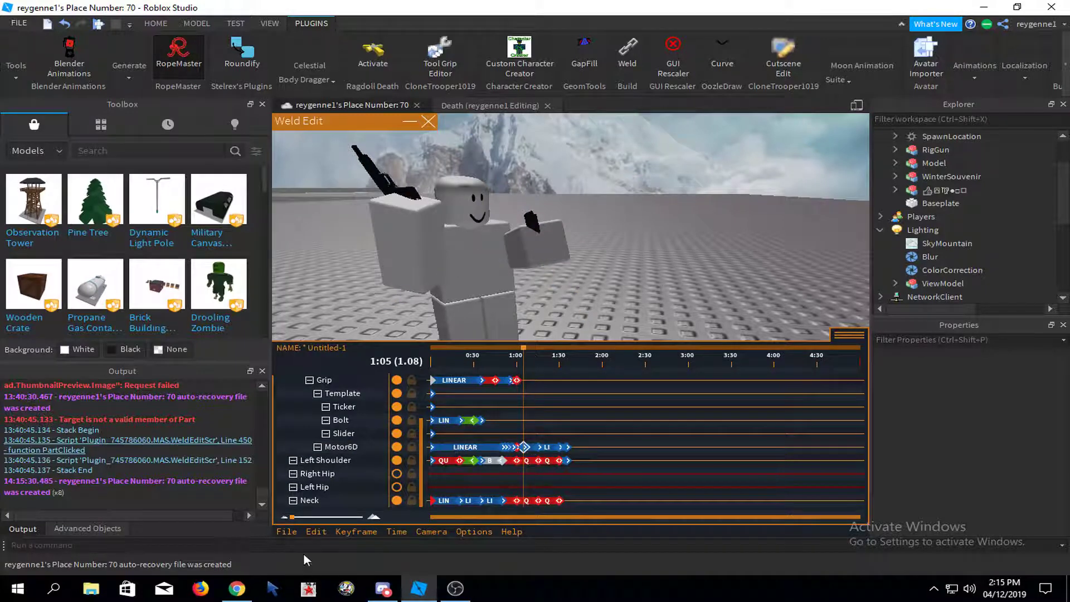
pyautogui.click(313, 532)
pyautogui.click(343, 451)
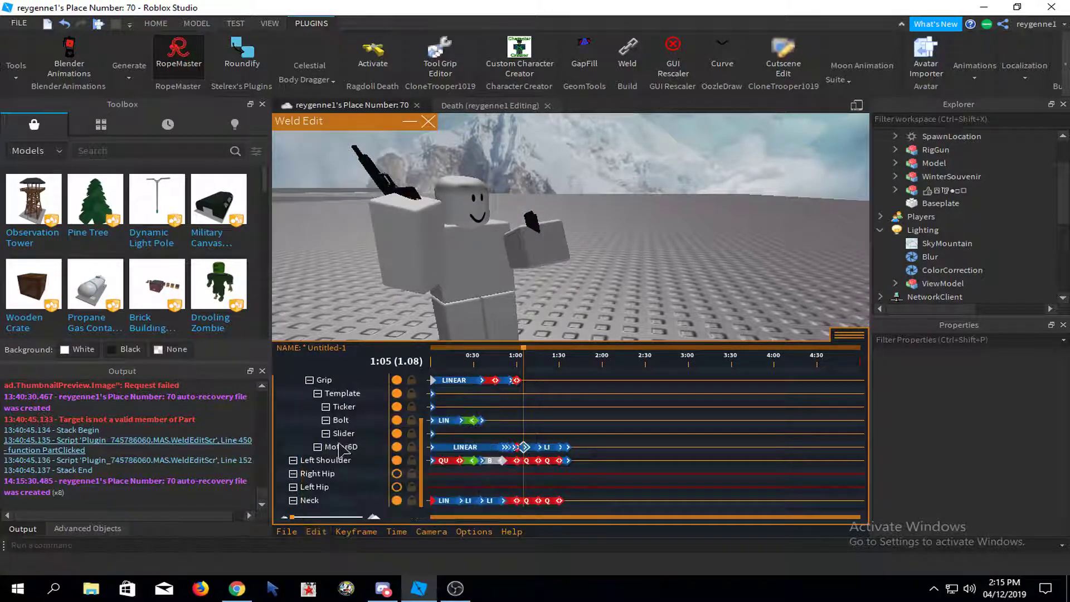
# - Paste the copied Motor6D keyframe at 1:36
pyautogui.press('space')
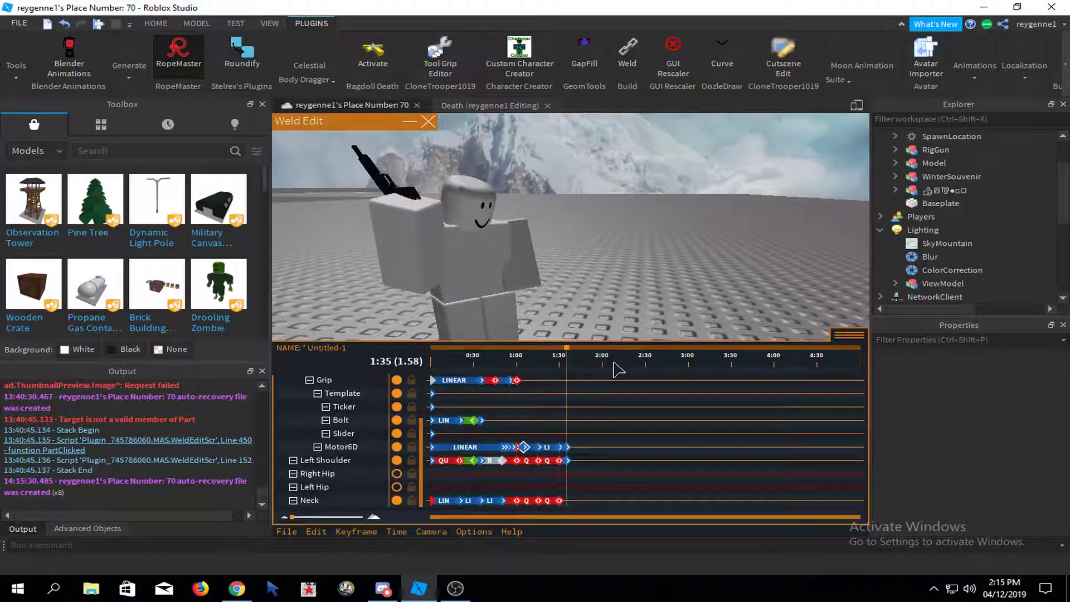
pyautogui.moveTo(572, 385)
pyautogui.mouseDown(button='right')
pyautogui.moveTo(570, 332)
pyautogui.moveTo(487, 461)
pyautogui.moveTo(573, 375)
pyautogui.mouseUp(button='right')
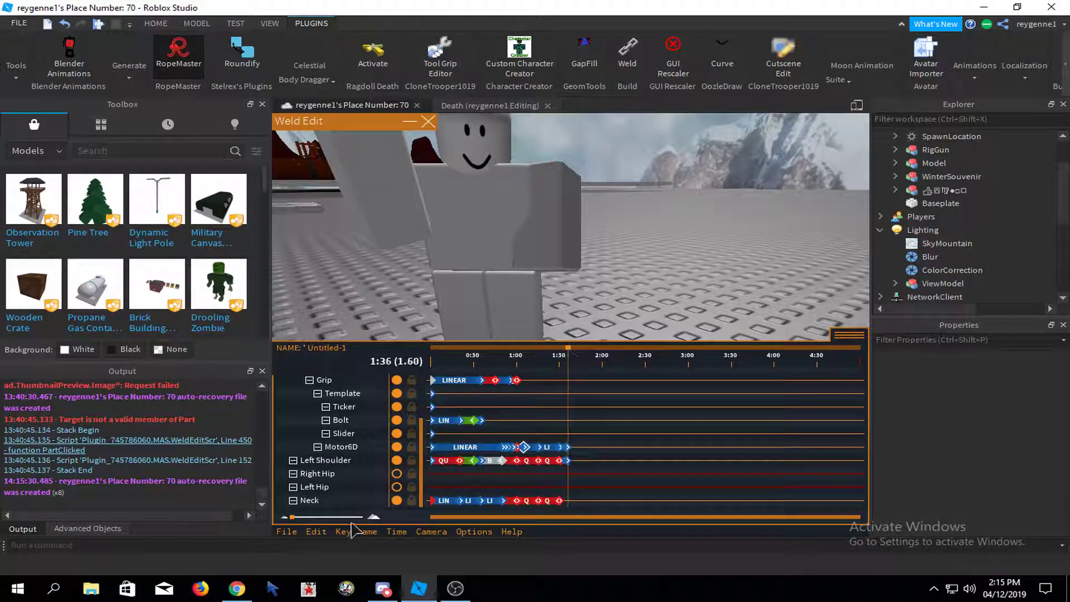
pyautogui.click(325, 533)
pyautogui.click(367, 466)
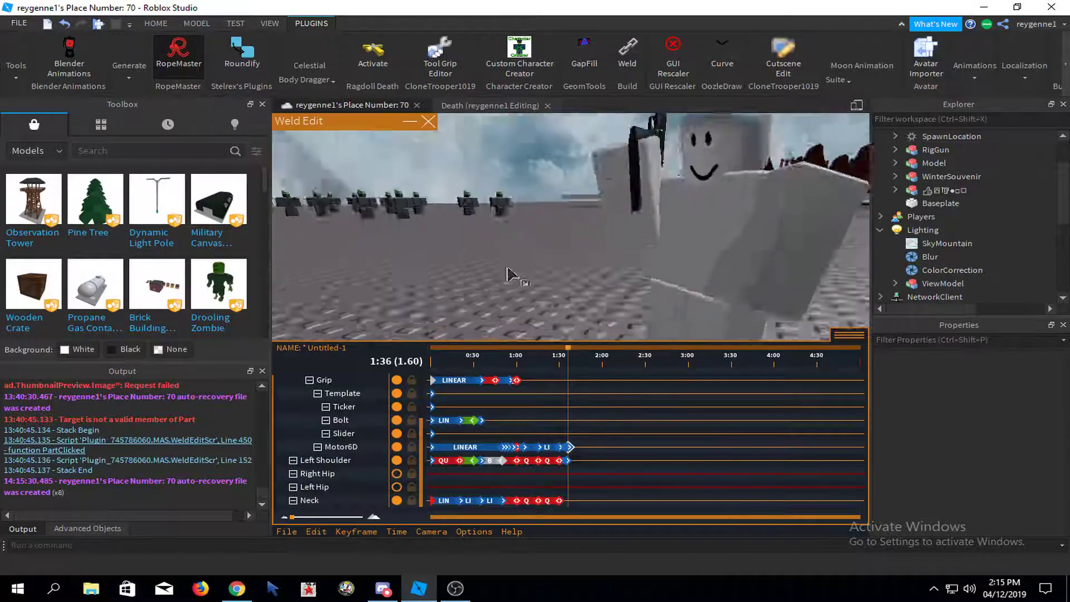
# - Move the pasted magazine down to the lowered left hand at 1:36
pyautogui.click(560, 216)
pyautogui.moveTo(560, 217); pyautogui.dragTo(618, 226, button='right')
pyautogui.moveTo(761, 272); pyautogui.dragTo(675, 280)
pyautogui.moveTo(669, 260); pyautogui.dragTo(665, 251, button='right')
pyautogui.scroll(4, 664, 247)
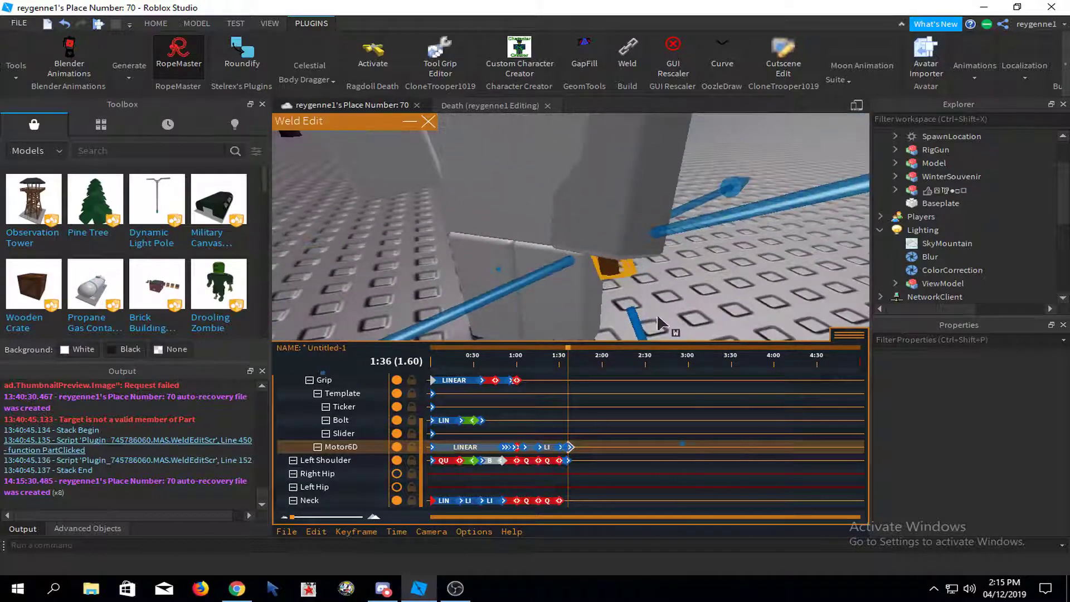
pyautogui.moveTo(653, 312); pyautogui.dragTo(640, 299)
# - Rotate the magazine about several axes at 1:36 to align it with the lowered left arm
pyautogui.press('r')
pyautogui.moveTo(640, 297); pyautogui.dragTo(607, 312, button='right')
pyautogui.scroll(-3, 640, 297)
pyautogui.moveTo(717, 179); pyautogui.dragTo(674, 148)
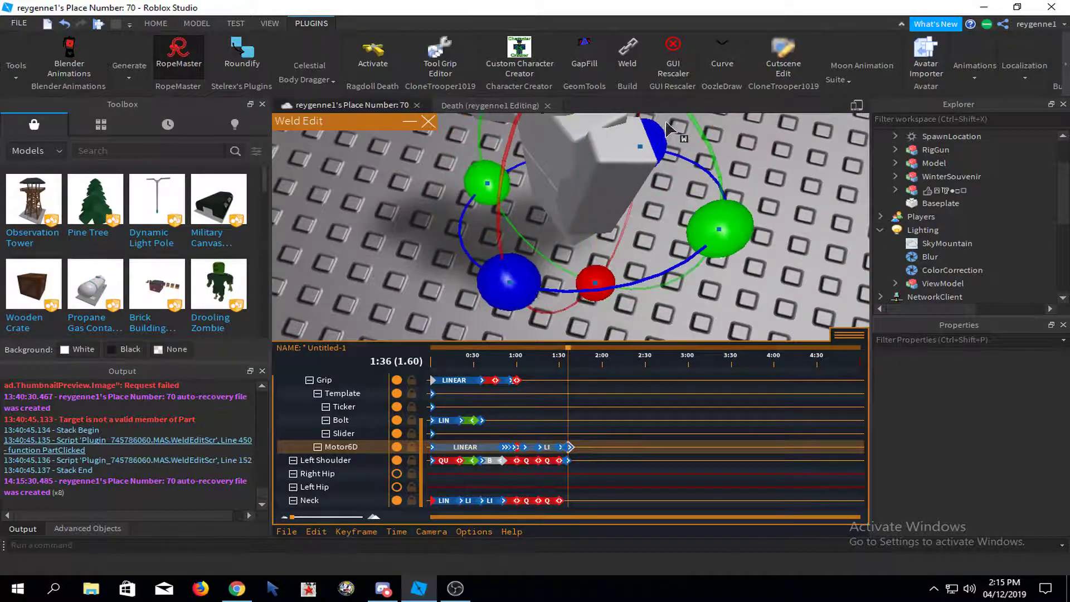
pyautogui.scroll(2, 725, 279)
pyautogui.moveTo(724, 279); pyautogui.dragTo(619, 294, button='right')
pyautogui.press('r')
pyautogui.press('r')
pyautogui.moveTo(714, 184); pyautogui.dragTo(700, 186, button='right')
pyautogui.moveTo(700, 186); pyautogui.dragTo(580, 142)
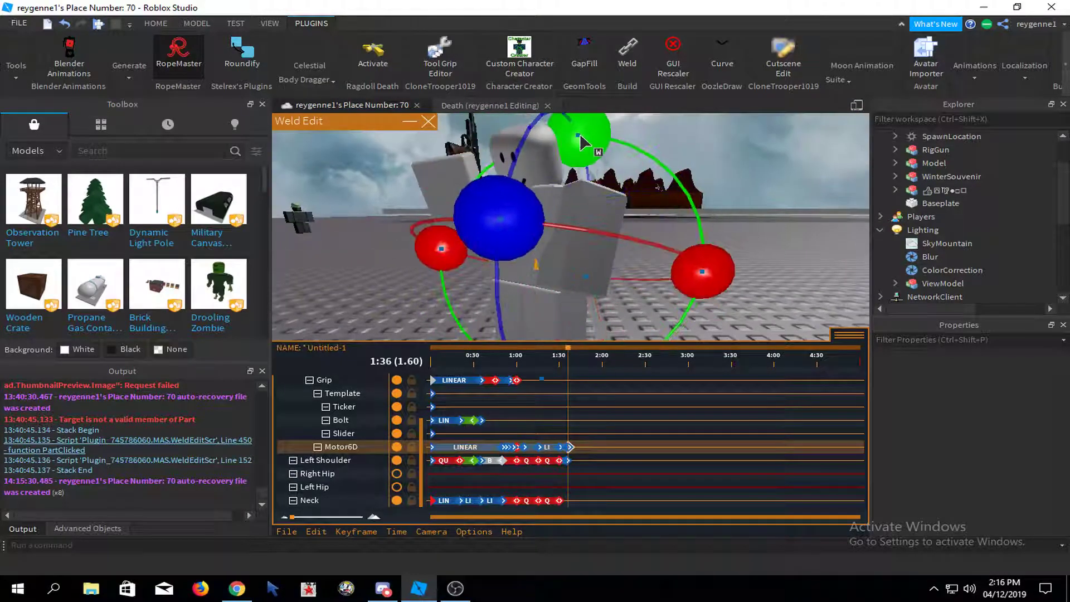
# - Fine-tune the magazine's position and rotation against the underside of the left hand at 1:36
pyautogui.press('r')
pyautogui.moveTo(577, 212); pyautogui.dragTo(573, 239)
pyautogui.moveTo(573, 239); pyautogui.dragTo(594, 245, button='right')
pyautogui.scroll(5, 595, 252)
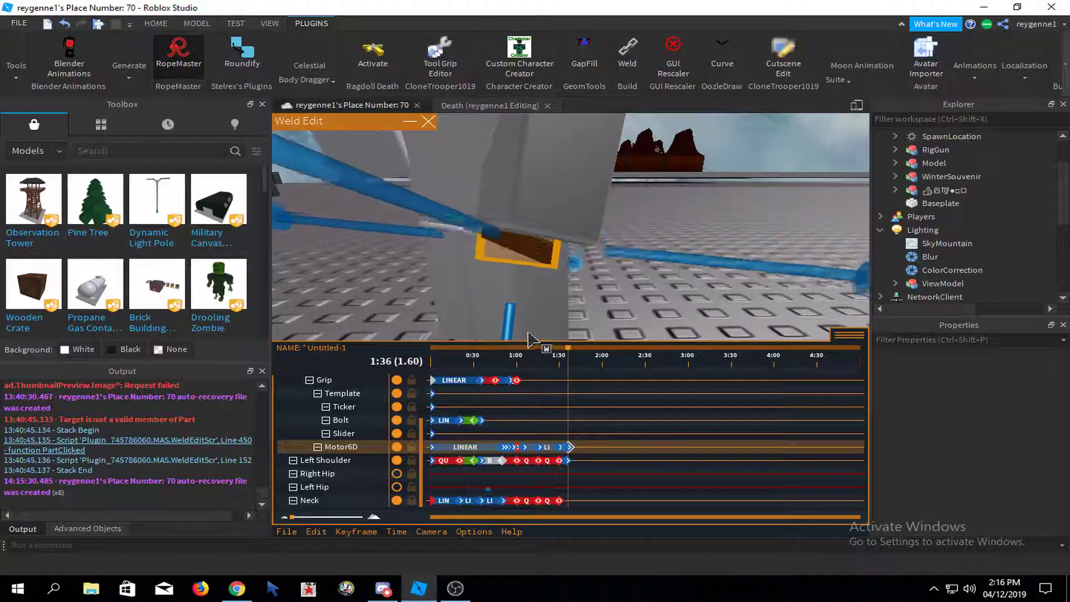
pyautogui.hotkey('ctrl', '4')
pyautogui.scroll(-4, 625, 252)
pyautogui.moveTo(556, 129); pyautogui.dragTo(527, 146)
pyautogui.press('r')
pyautogui.moveTo(539, 237); pyautogui.dragTo(539, 227)
pyautogui.click(689, 212)
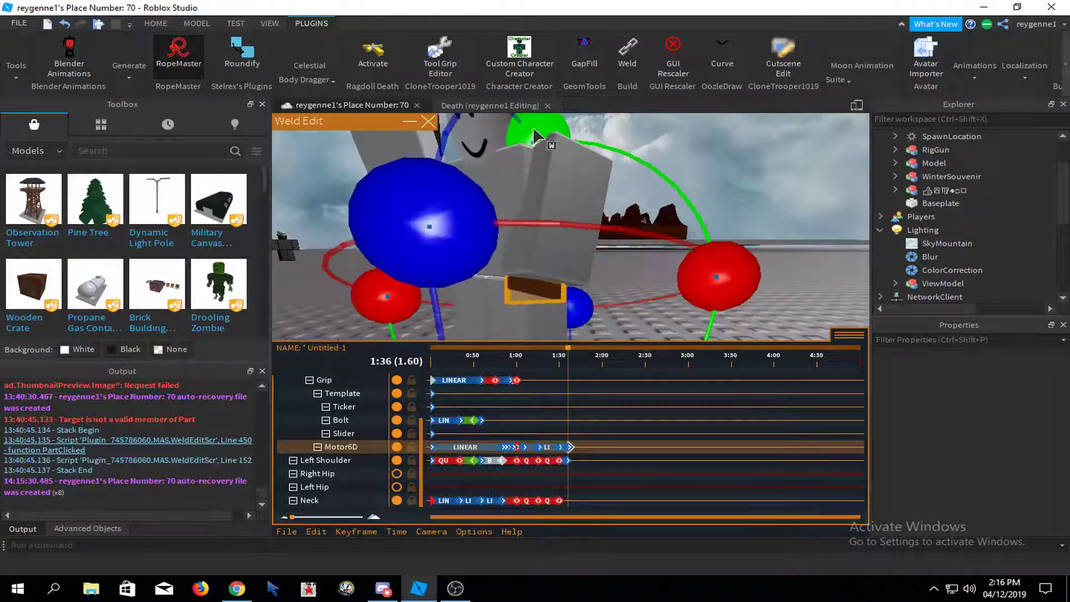
# - Rotate the magazine about two axes at 1:36 to line it up with the underside of the lowered left hand
pyautogui.scroll(6, 688, 213)
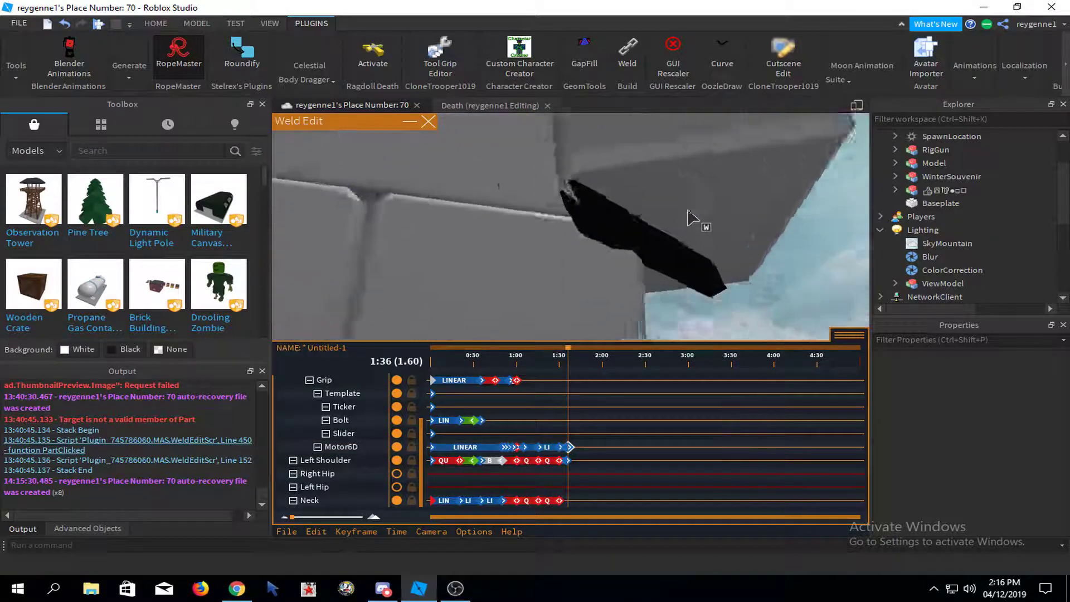
pyautogui.click(612, 230)
pyautogui.scroll(-5, 580, 219)
pyautogui.click(597, 295)
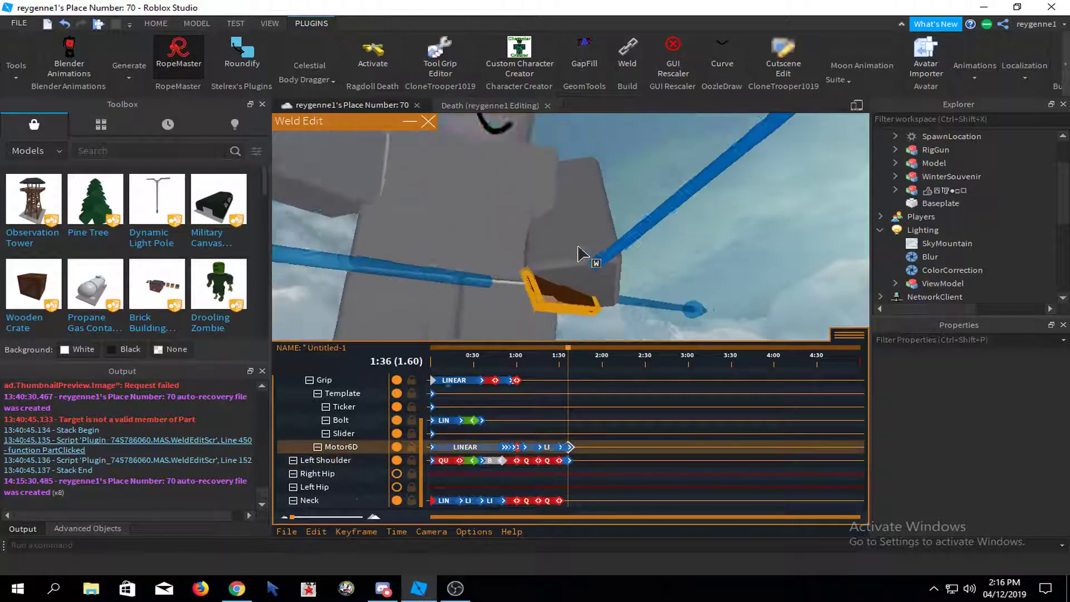
pyautogui.press('r')
pyautogui.scroll(-3, 551, 254)
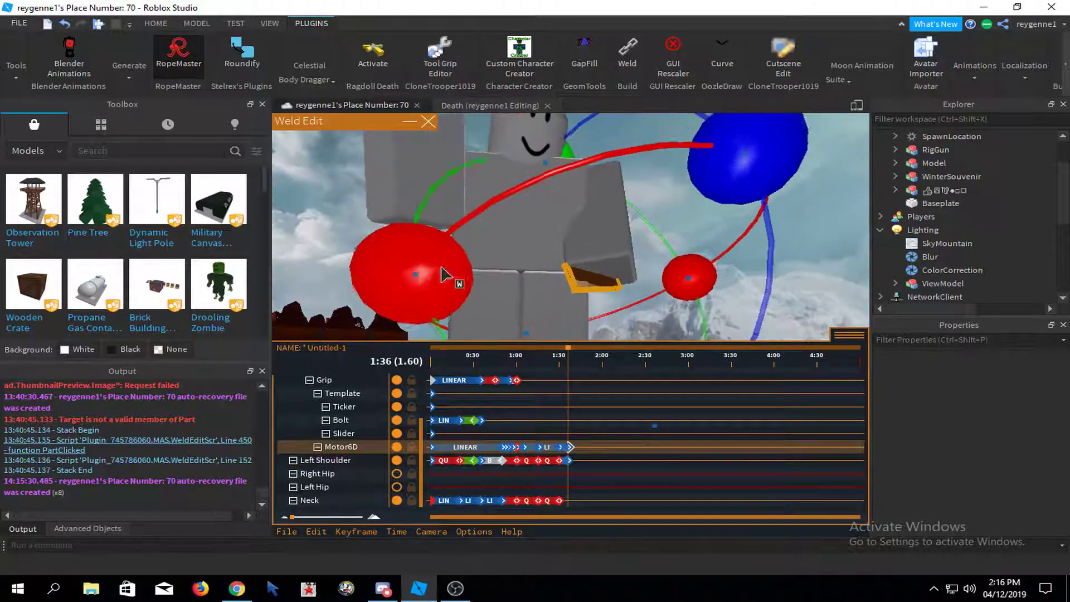
pyautogui.moveTo(442, 273); pyautogui.dragTo(566, 242)
pyautogui.moveTo(796, 215); pyautogui.dragTo(764, 250)
# - Examine the rotated magazine's alignment with the lowered left arm from close up and from the front
pyautogui.click(744, 303)
pyautogui.moveTo(744, 304); pyautogui.dragTo(631, 279, button='right')
pyautogui.scroll(4, 744, 303)
pyautogui.click(517, 262)
pyautogui.click(492, 262)
pyautogui.moveTo(492, 262); pyautogui.dragTo(530, 242, button='right')
pyautogui.scroll(-3, 530, 243)
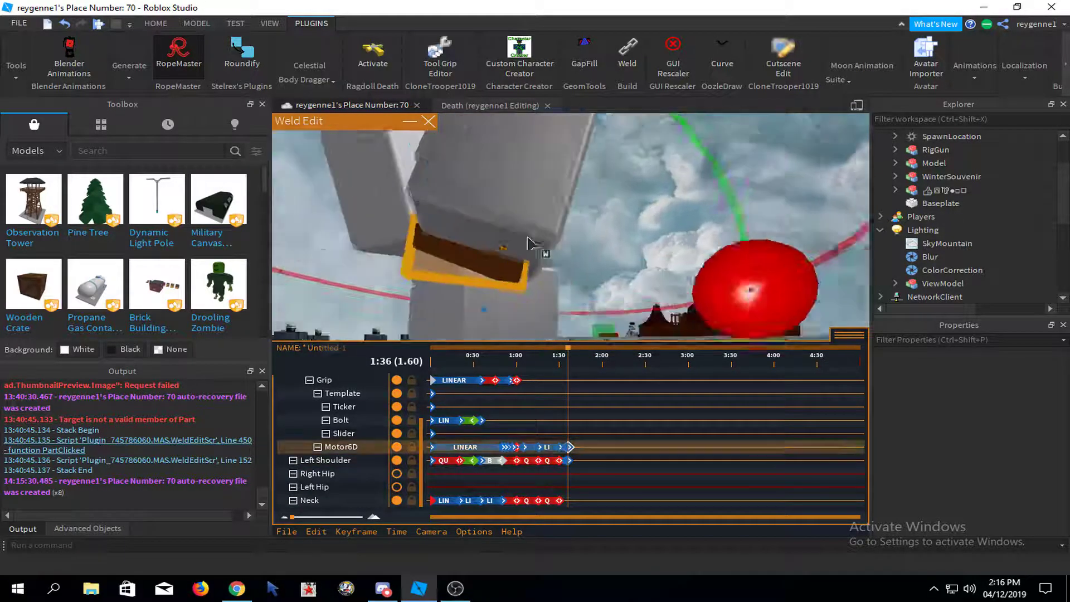
pyautogui.press('r')
pyautogui.click(632, 311)
pyautogui.click(519, 273)
pyautogui.hotkey('ctrl', '4')
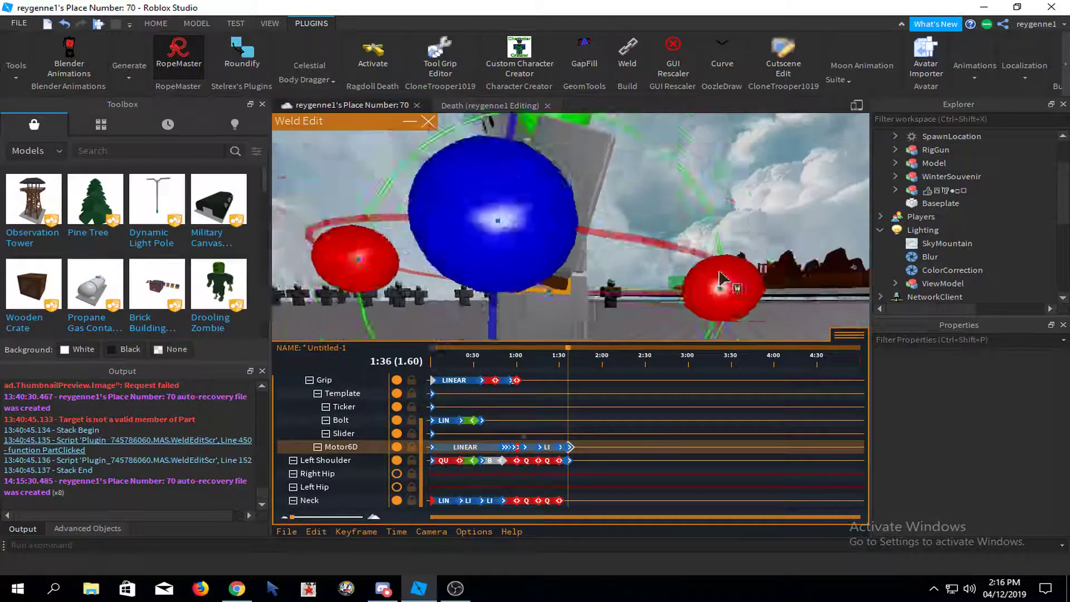
# - Turn the magazine further at 1:36, viewed from above, to follow the angle of the left hand
pyautogui.scroll(-3, 608, 189)
pyautogui.click(825, 223)
pyautogui.scroll(5, 825, 223)
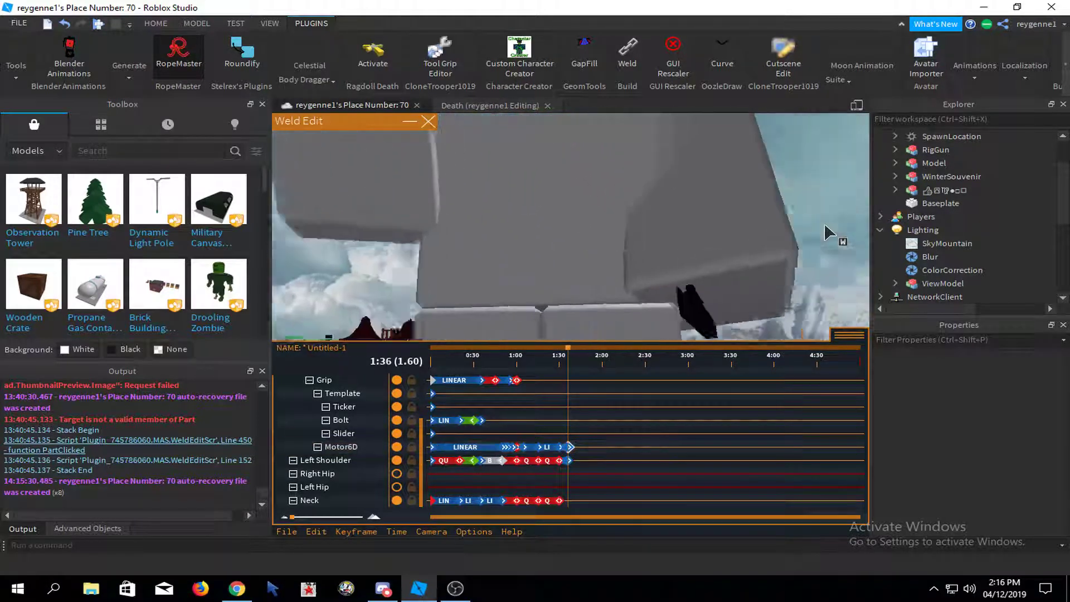
pyautogui.moveTo(825, 223); pyautogui.dragTo(632, 320, button='right')
pyautogui.click(633, 245)
pyautogui.scroll(-5, 661, 258)
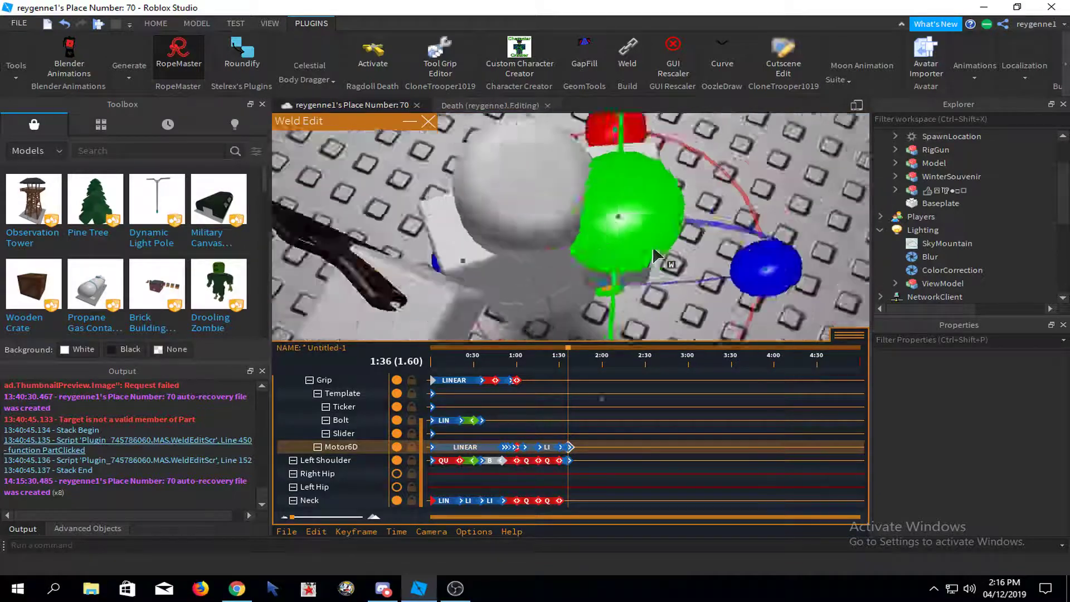
pyautogui.moveTo(653, 254); pyautogui.dragTo(669, 250, button='right')
pyautogui.moveTo(668, 251); pyautogui.dragTo(644, 201)
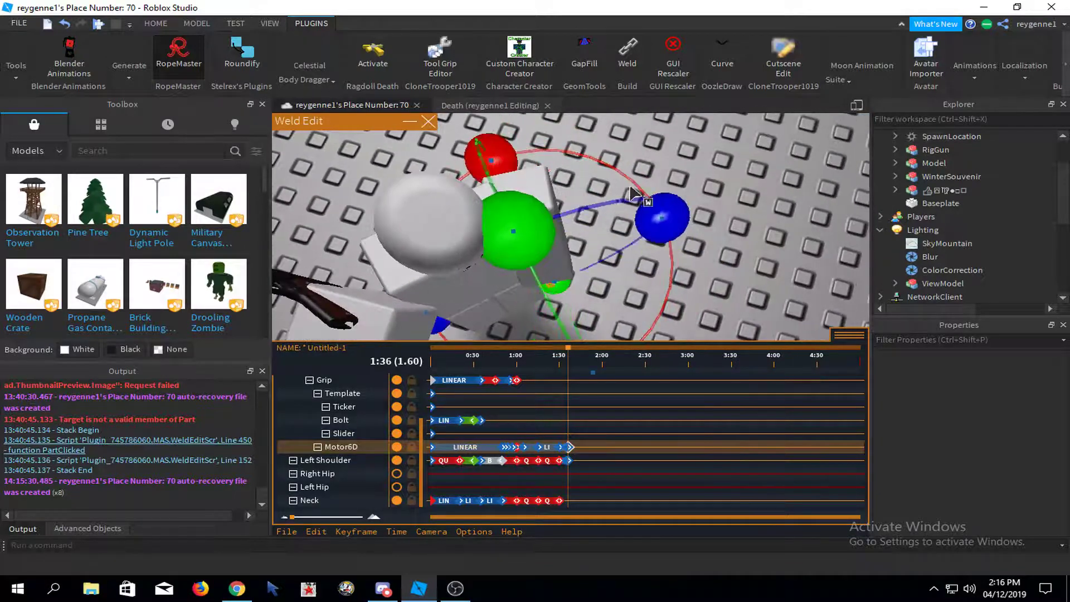
# - Examine how the magazine sits beneath the left hand at 1:36, from below and from the front
pyautogui.click(624, 201)
pyautogui.scroll(5, 624, 201)
pyautogui.moveTo(623, 200); pyautogui.dragTo(636, 208, button='right')
pyautogui.click(623, 200)
pyautogui.scroll(-4, 636, 209)
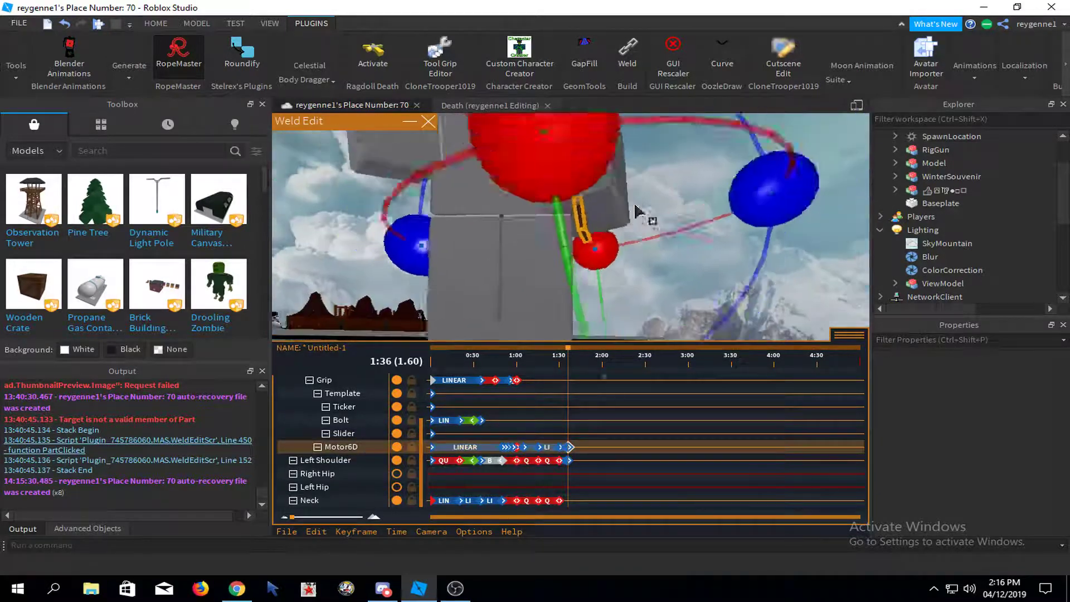
pyautogui.click(641, 216)
pyautogui.scroll(2, 618, 290)
pyautogui.click(564, 214)
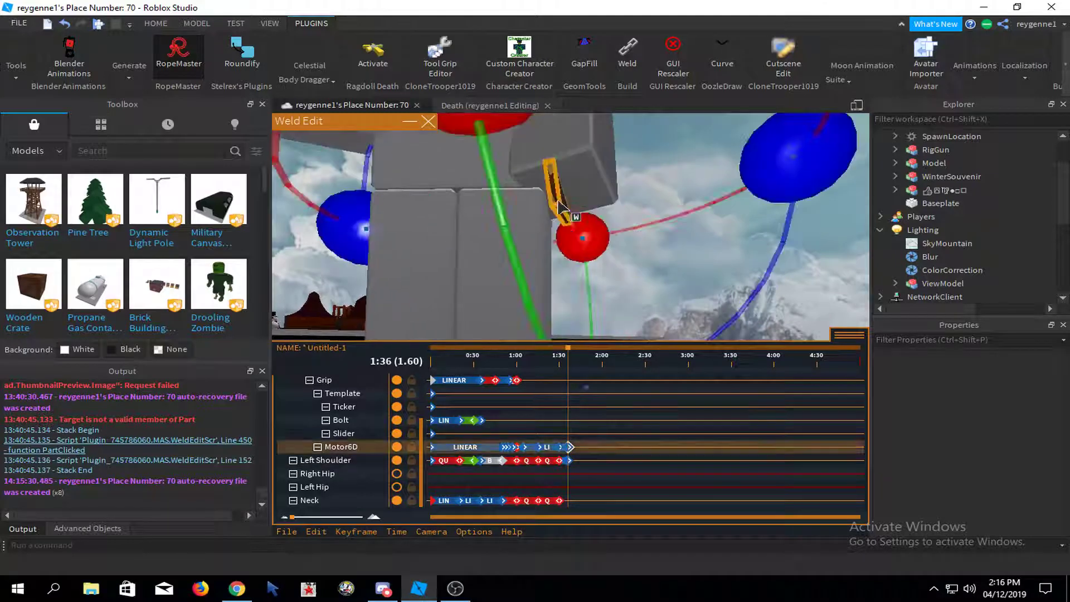
pyautogui.press('r')
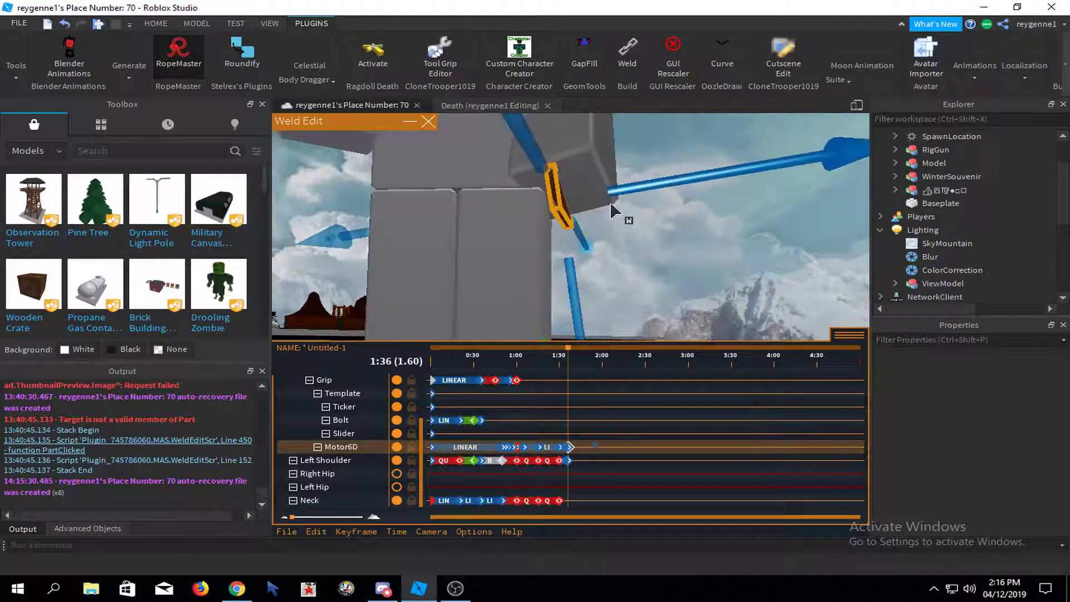
pyautogui.click(662, 245)
pyautogui.moveTo(662, 246); pyautogui.dragTo(668, 241, button='right')
pyautogui.scroll(2, 662, 246)
pyautogui.scroll(-4, 662, 246)
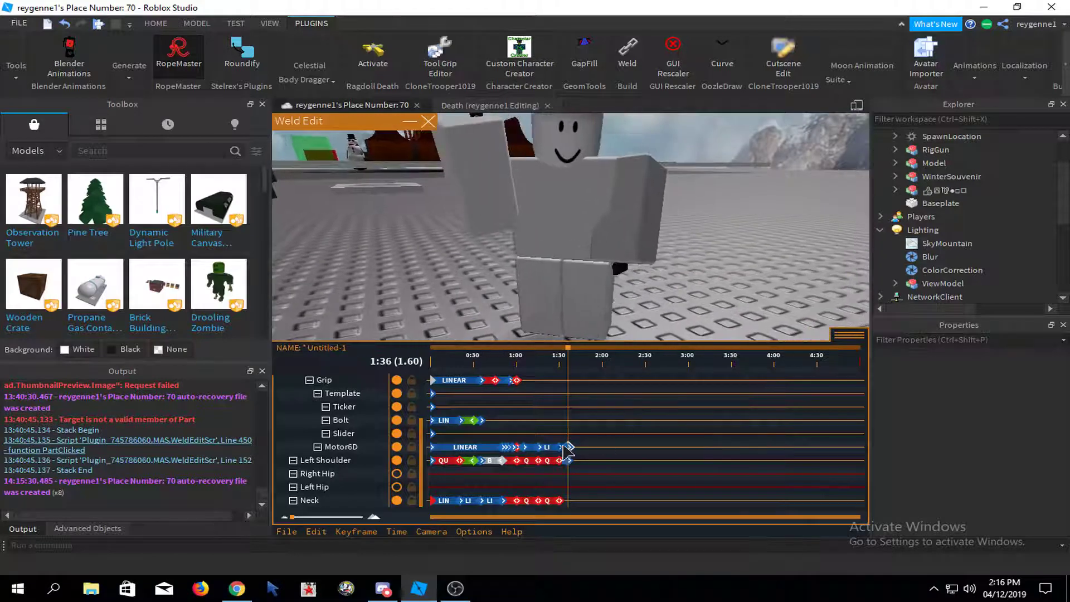
# - Set the easing style of the Motor6D keyframe at 1:36 to Constant and play the animation
pyautogui.click(356, 531)
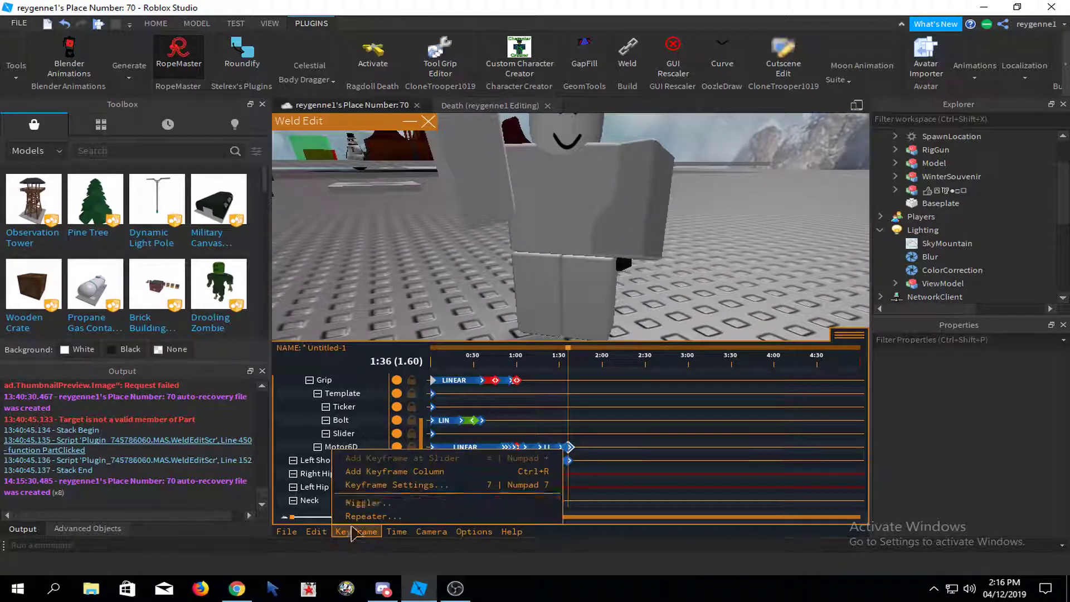
pyautogui.click(379, 411)
pyautogui.click(522, 258)
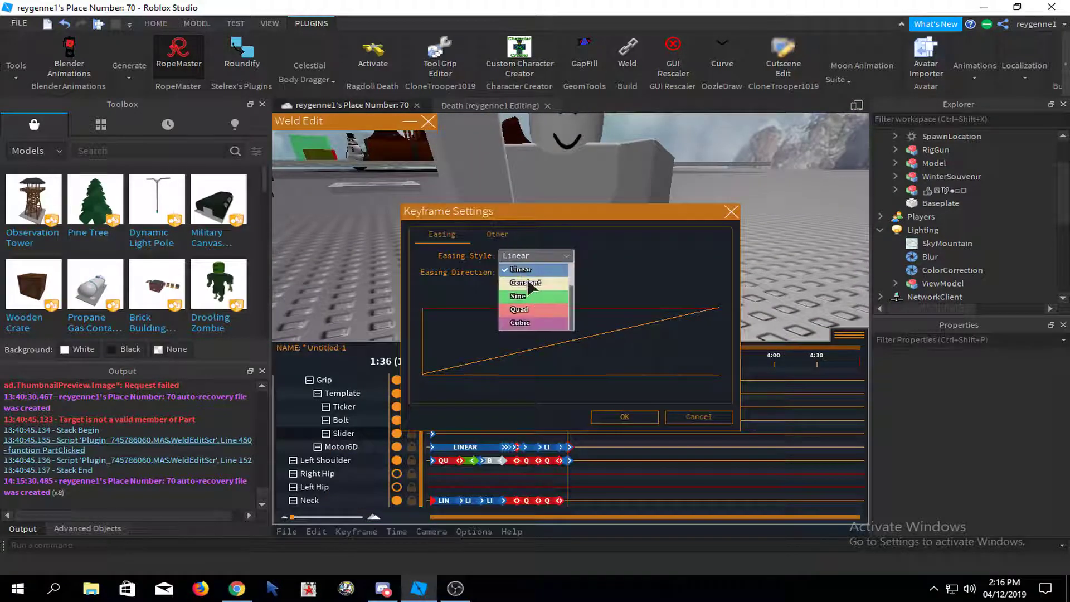
pyautogui.click(526, 283)
pyautogui.click(532, 273)
pyautogui.click(526, 297)
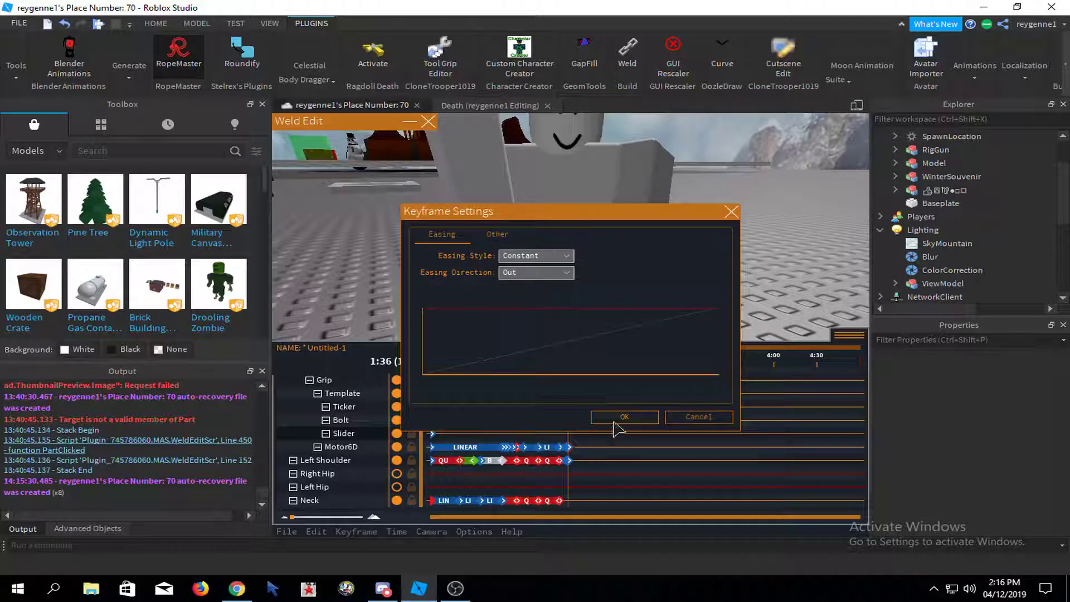
pyautogui.click(624, 417)
pyautogui.press('space')
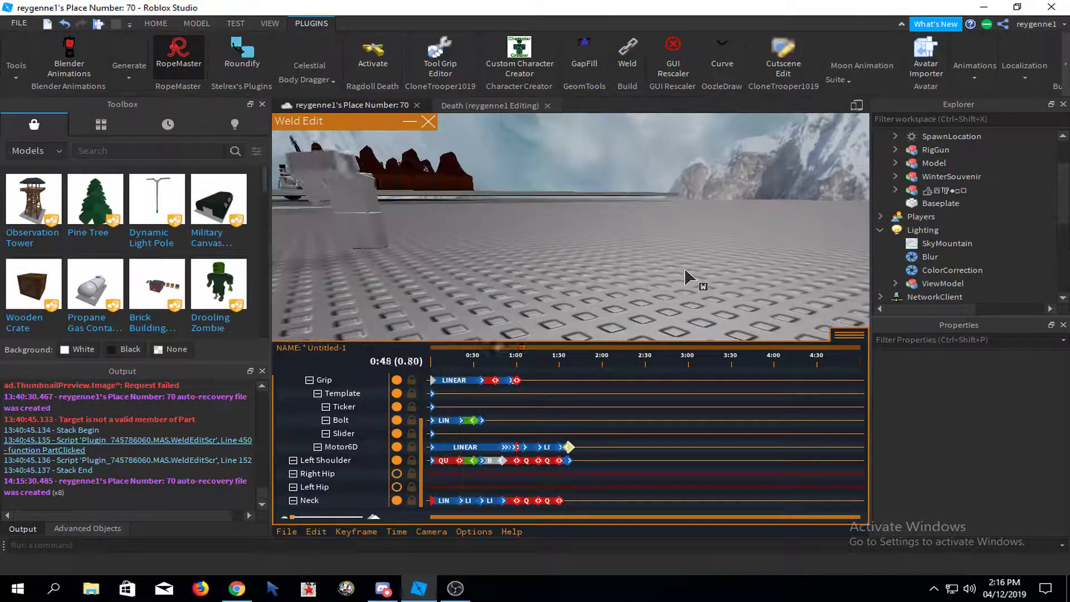
# - Shift the constant Motor6D keyframe past 1:36 and key the thrown magazine at 1:35
pyautogui.click(560, 447)
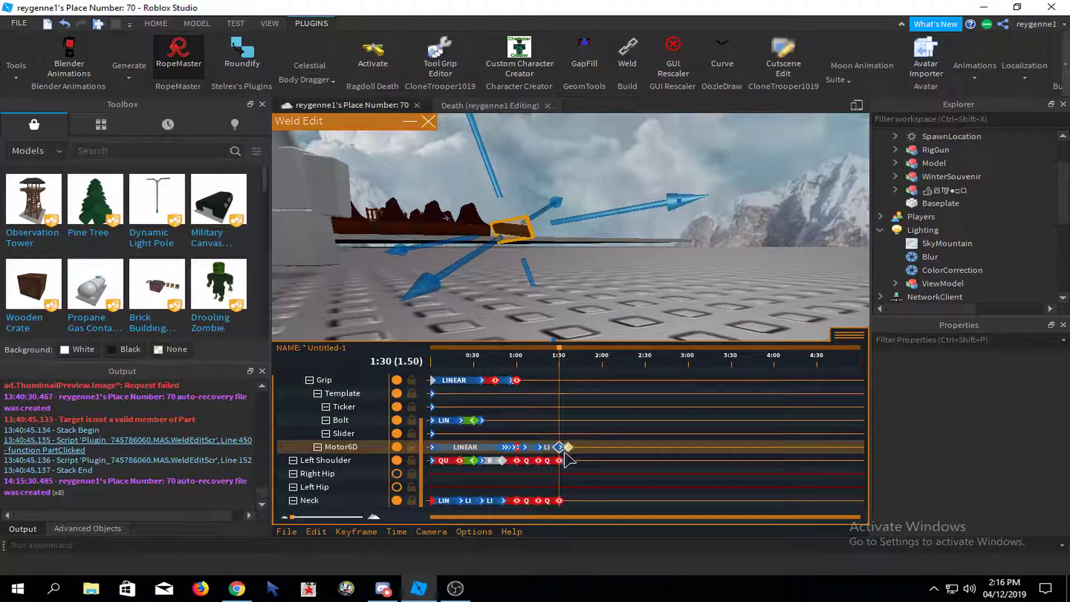
pyautogui.click(566, 449)
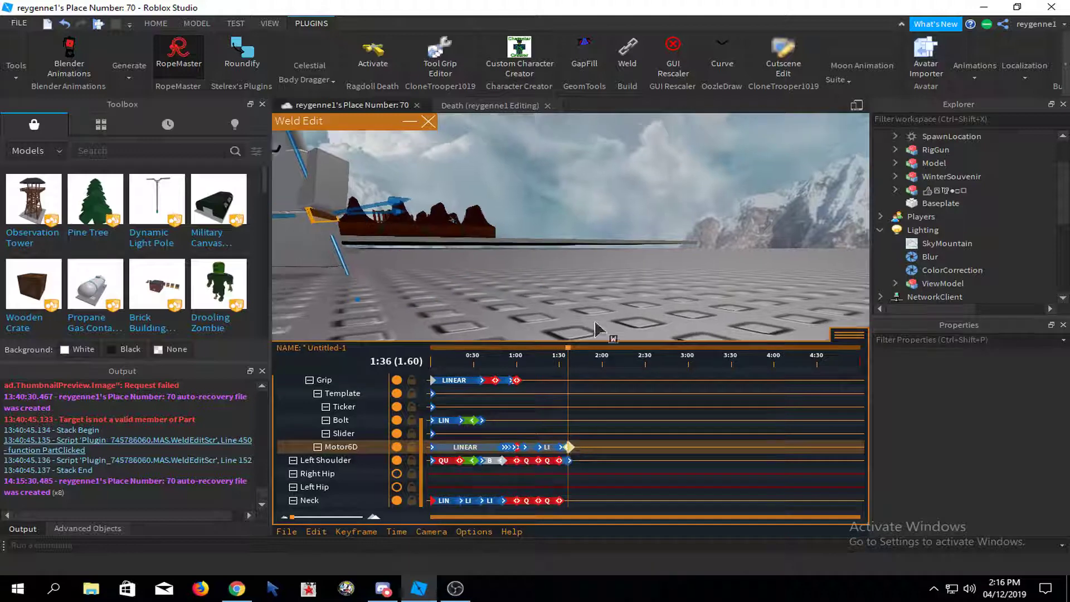
pyautogui.click(569, 446)
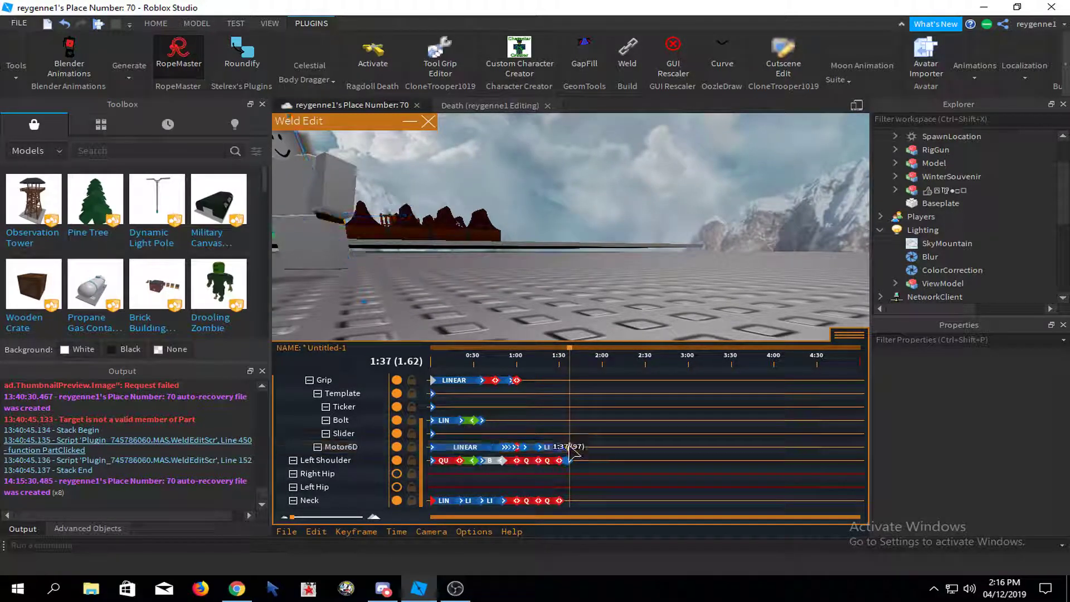
pyautogui.click(567, 447)
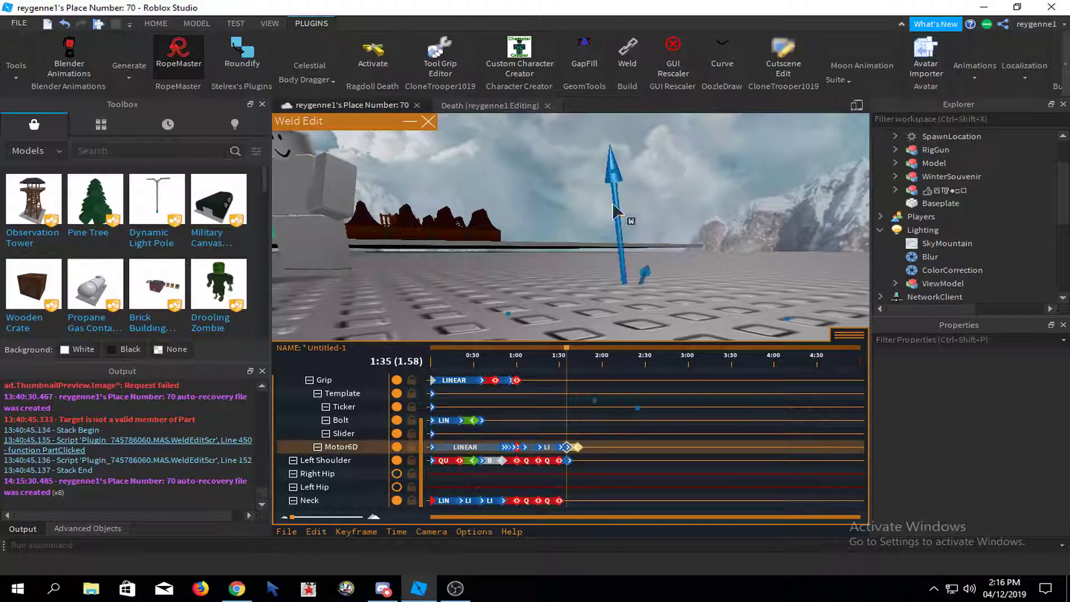
# - Move the thrown magazine farther out of sight at 1:35 and check its location relative to the baseplate
pyautogui.moveTo(629, 292); pyautogui.dragTo(702, 287)
pyautogui.click(620, 259)
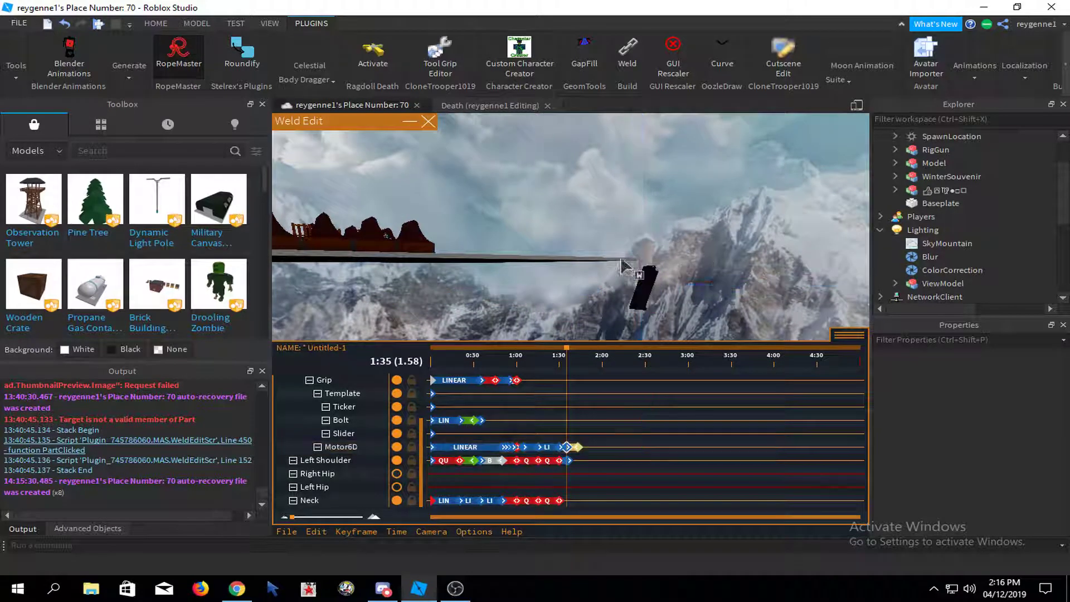
pyautogui.click(650, 289)
pyautogui.click(710, 265)
pyautogui.moveTo(717, 268); pyautogui.dragTo(716, 306, button='right')
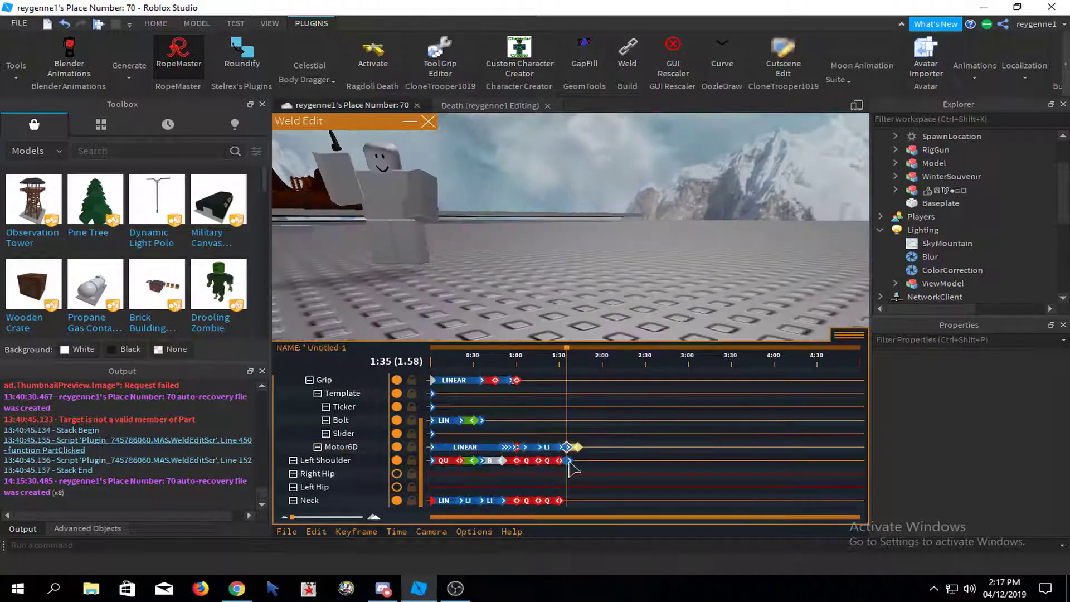
# - Return the constant Motor6D keyframe to 1:36 and play the animation to review the new magazine's appearance
pyautogui.moveTo(572, 447); pyautogui.dragTo(566, 449)
pyautogui.press('space')
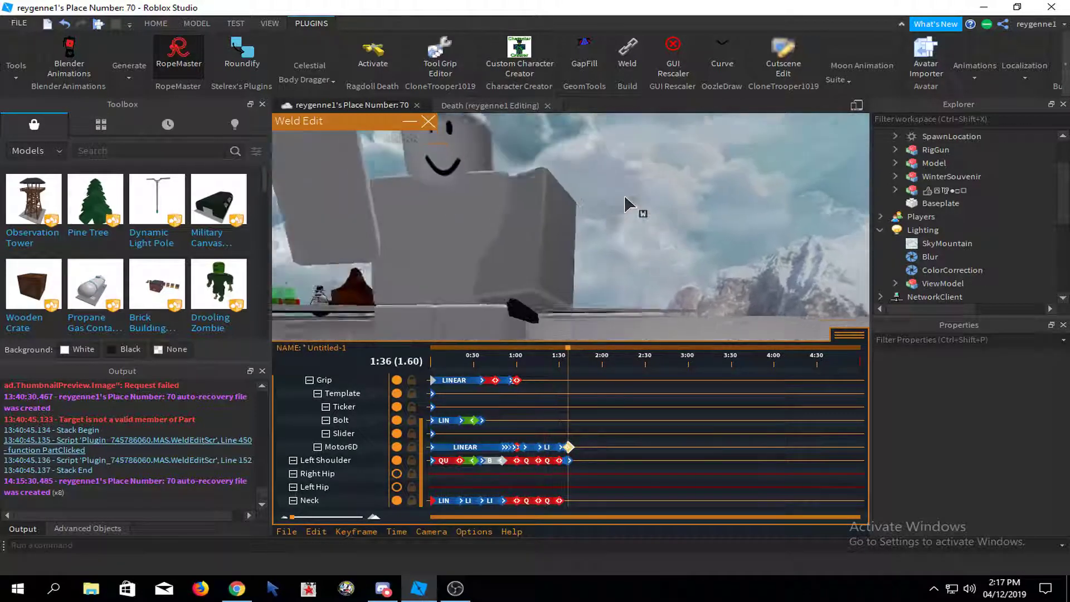
pyautogui.scroll(-2, 645, 220)
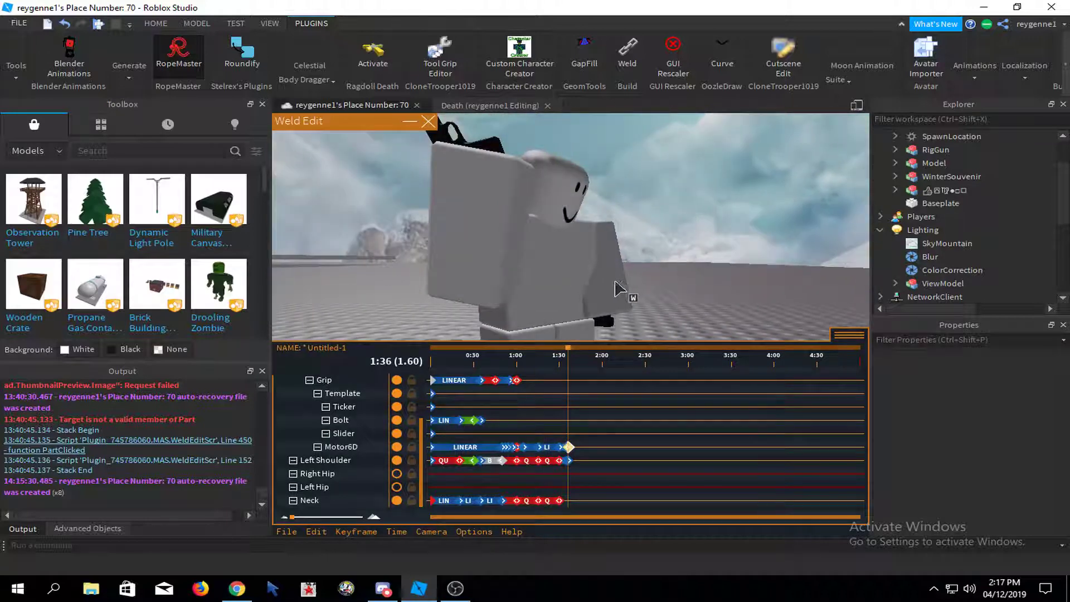
pyautogui.moveTo(619, 288); pyautogui.dragTo(593, 289, button='right')
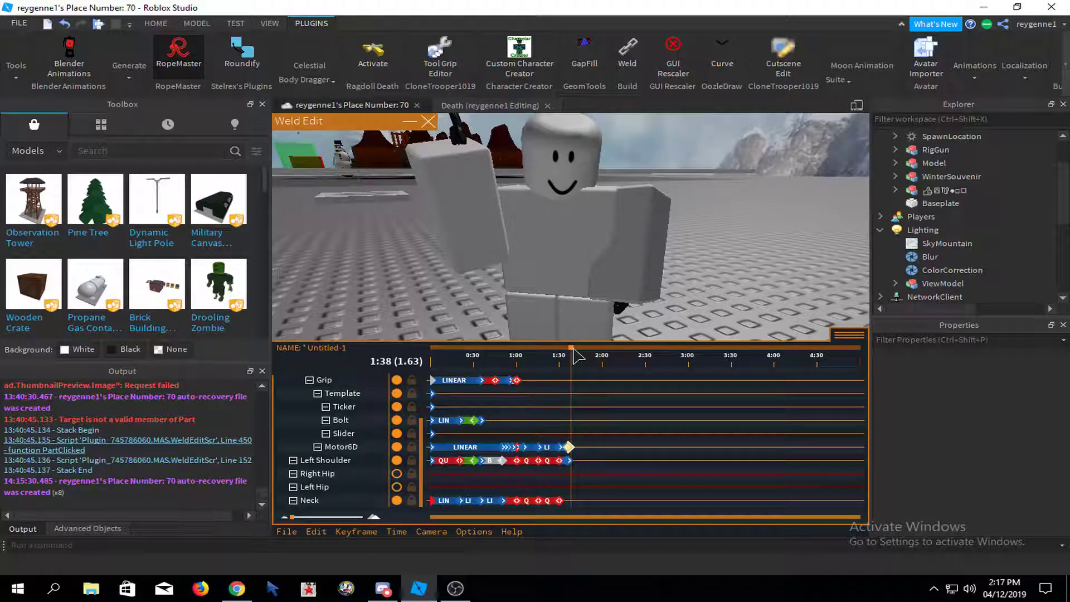
# - Add a Right Shoulder keyframe at 1:38 to hold the raised right arm's pose
pyautogui.click(530, 244)
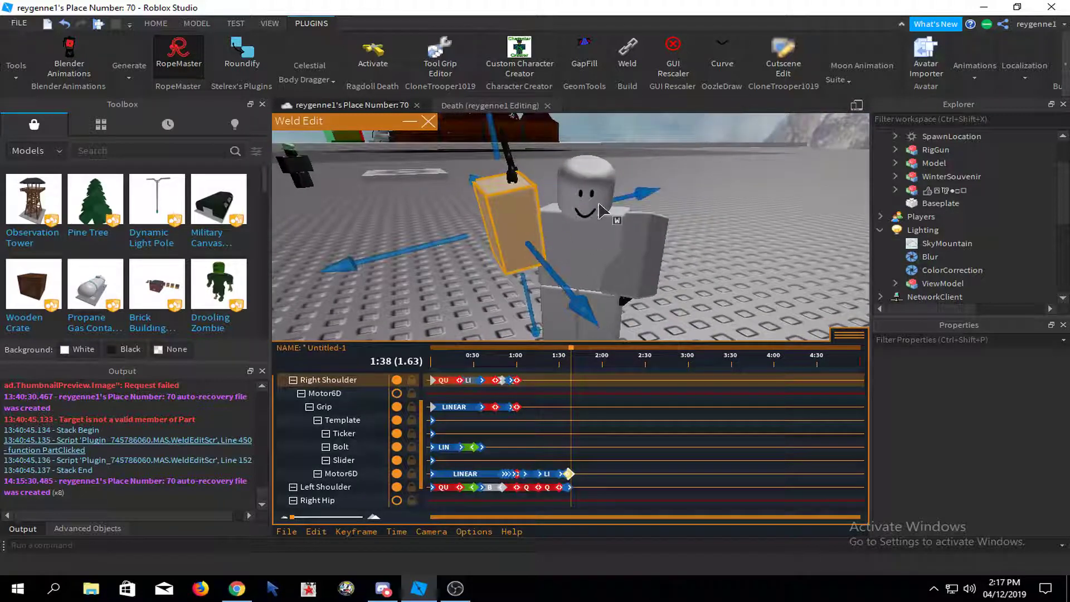
pyautogui.click(667, 168)
pyautogui.click(509, 205)
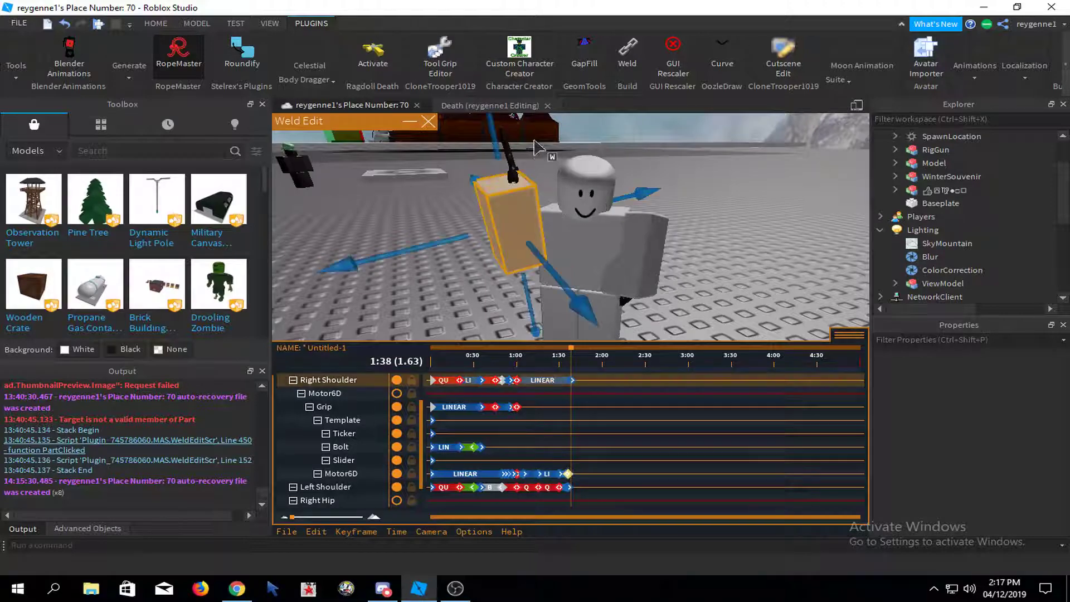
# - Select the gun's Grip, Template, Ticker, Bolt and Slider joints together and add keyframes for them at 1:38
pyautogui.click(513, 184)
pyautogui.click(537, 174)
pyautogui.moveTo(538, 174); pyautogui.dragTo(402, 446, button='right')
pyautogui.press('f')
pyautogui.click(457, 176)
pyautogui.click(508, 214)
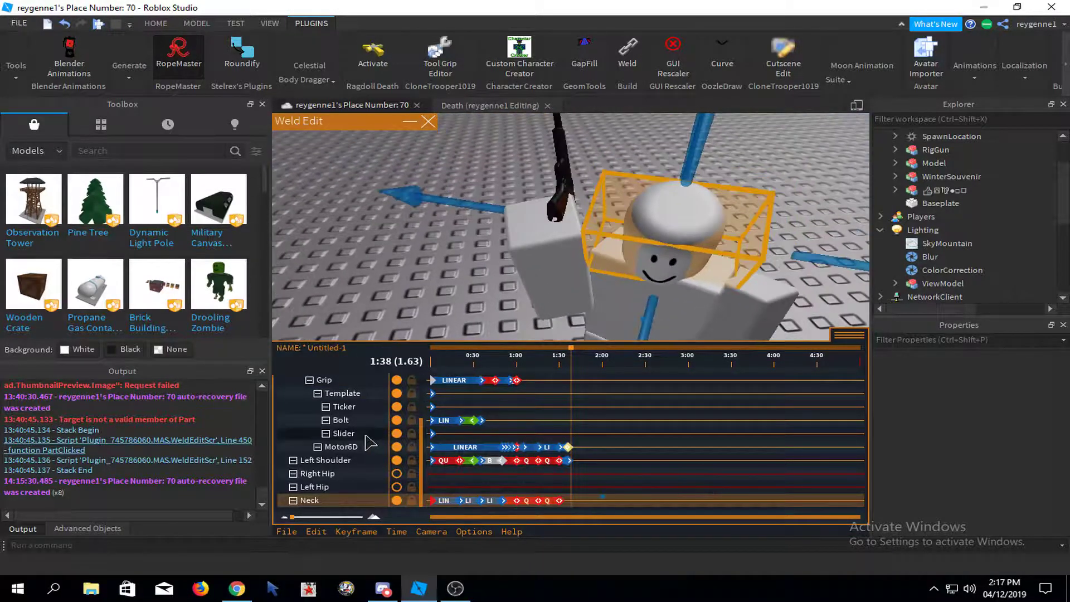
pyautogui.scroll(3, 366, 436)
pyautogui.click(359, 465)
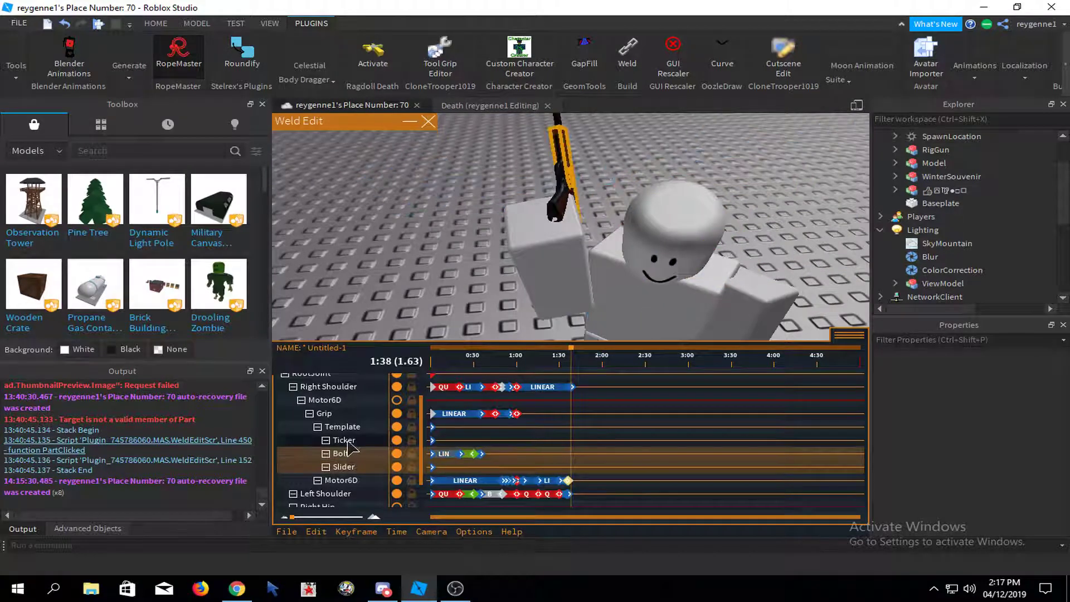
pyautogui.click(373, 318)
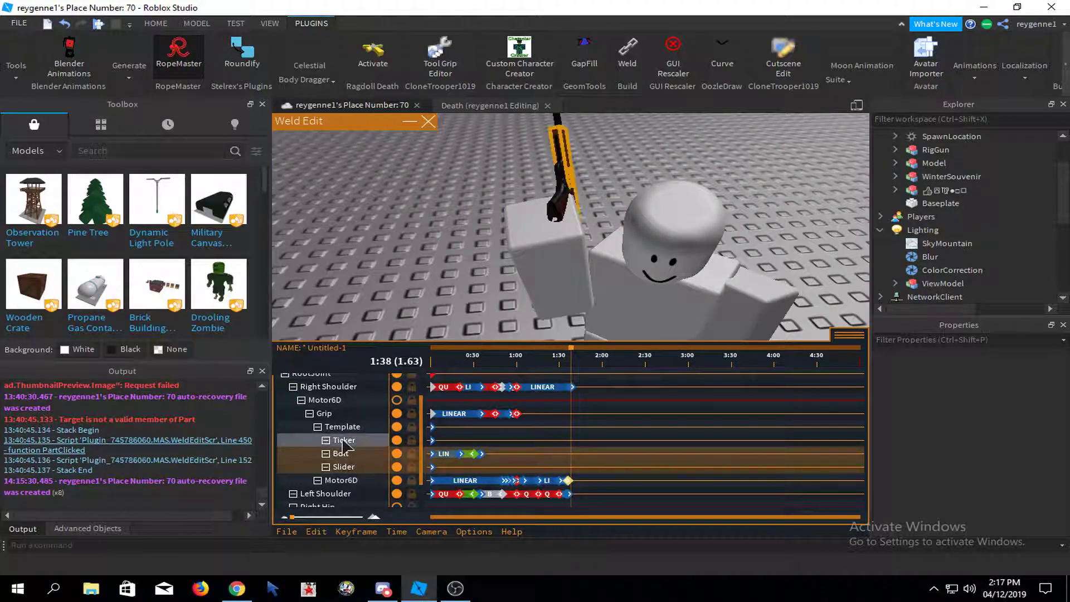
pyautogui.click(337, 417)
pyautogui.press('+')
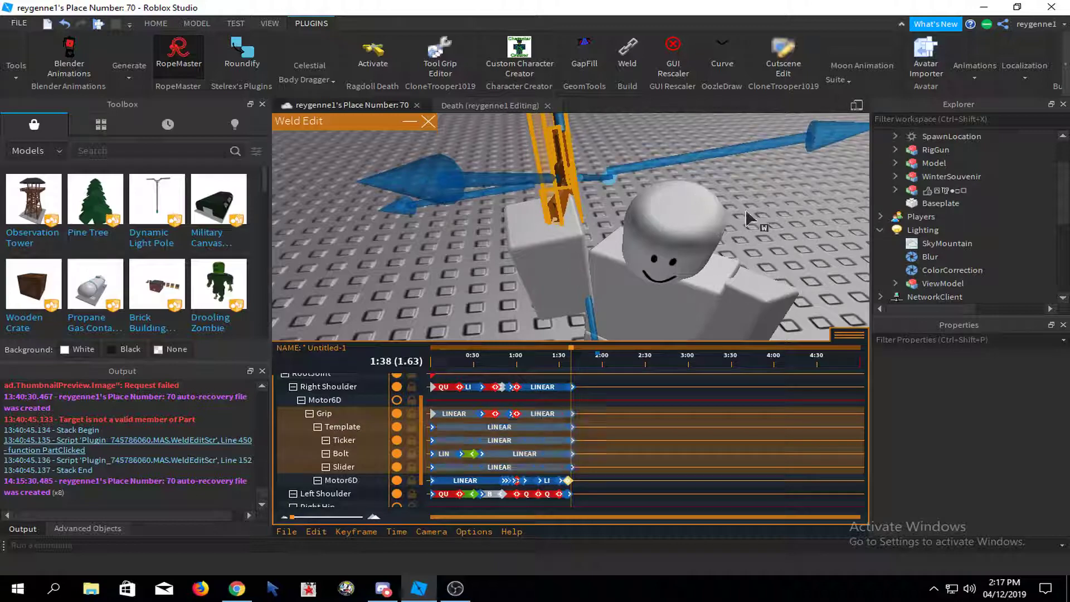
pyautogui.click(697, 223)
pyautogui.moveTo(696, 223); pyautogui.dragTo(629, 390, button='right')
# - Add keyframes at 1:38 for the magazine's Motor6D and the Left Shoulder
pyautogui.press('s')
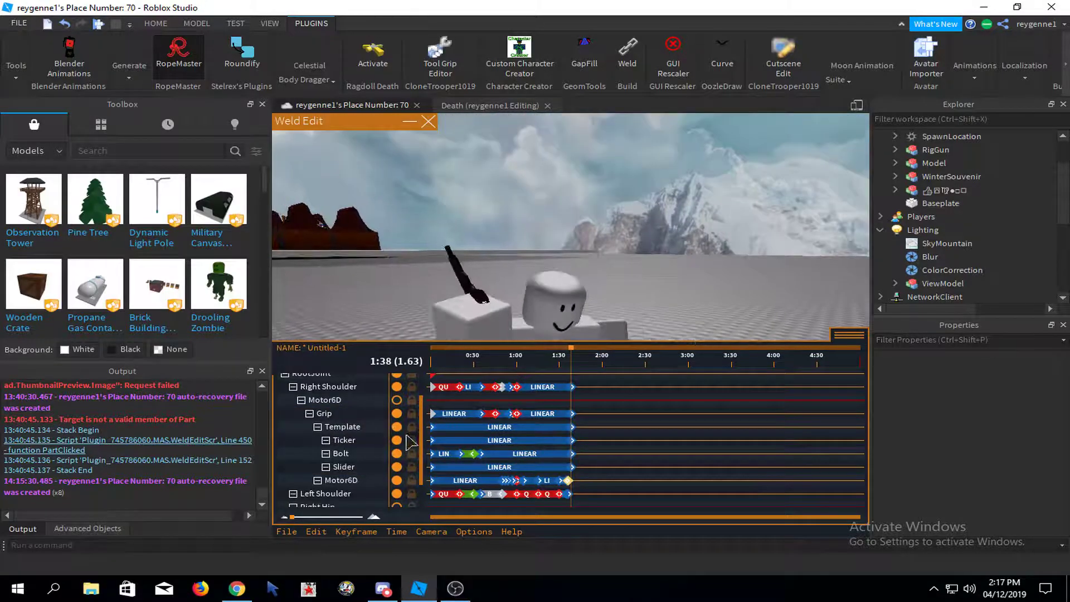
pyautogui.click(357, 481)
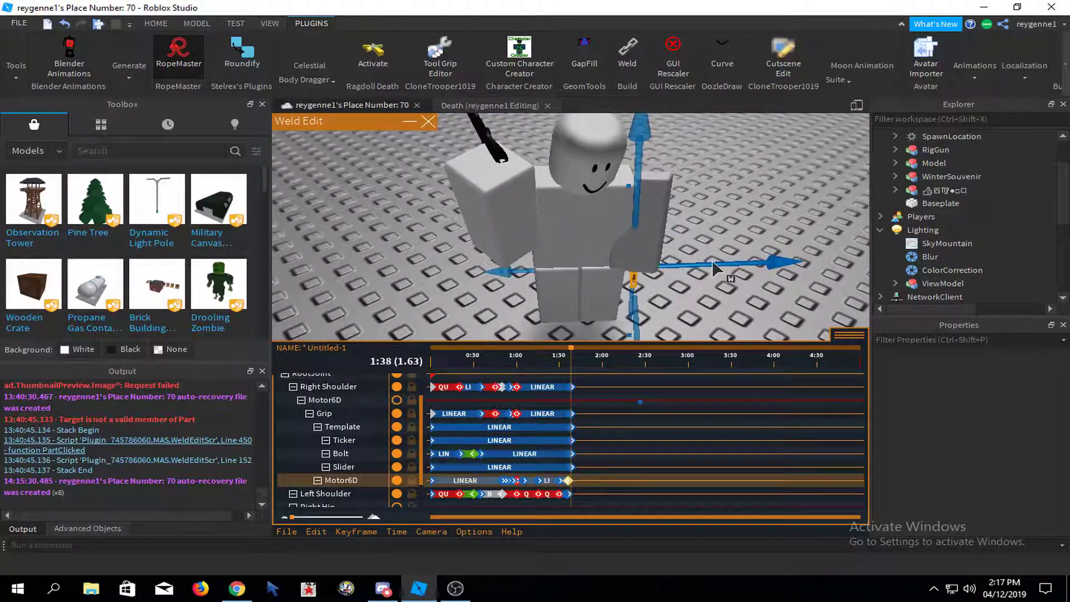
pyautogui.click(715, 243)
pyautogui.click(370, 498)
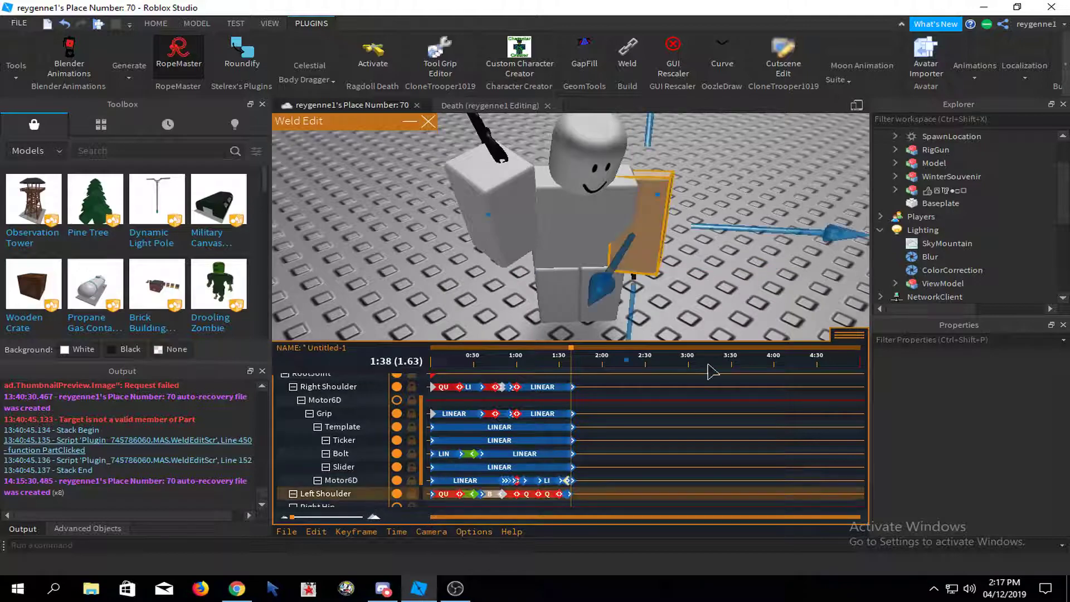
pyautogui.click(714, 200)
pyautogui.scroll(3, 702, 201)
pyautogui.moveTo(688, 201); pyautogui.dragTo(579, 285, button='right')
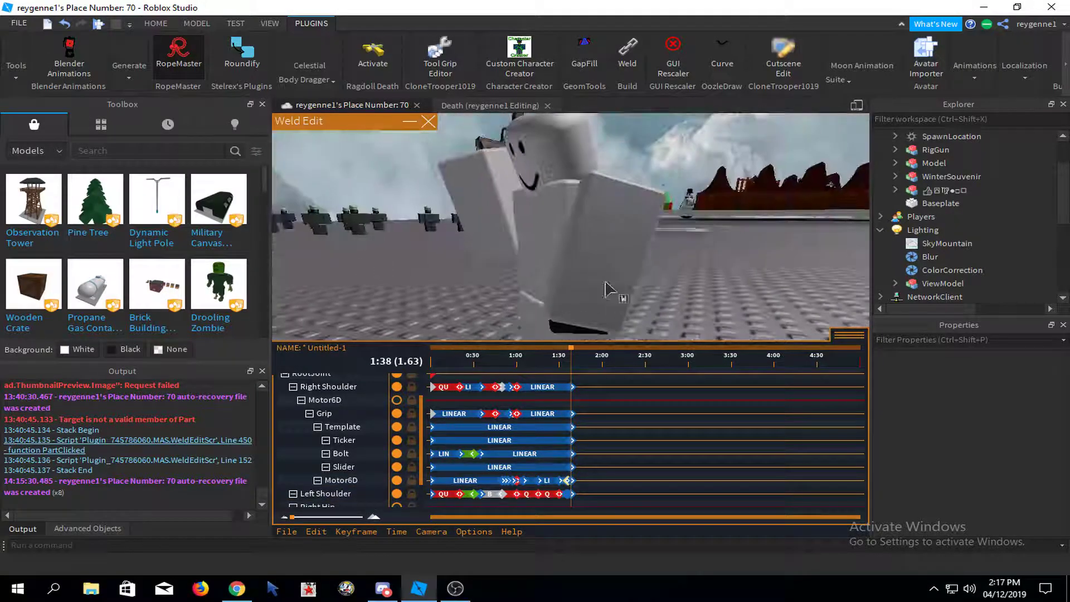
# - Rotate the left arm at 1:38 to bring it up in front of the torso
pyautogui.click(579, 285)
pyautogui.press('r')
pyautogui.click(630, 175)
pyautogui.moveTo(686, 223); pyautogui.dragTo(634, 205, button='right')
pyautogui.scroll(3, 634, 204)
pyautogui.click(635, 212)
pyautogui.scroll(-5, 635, 212)
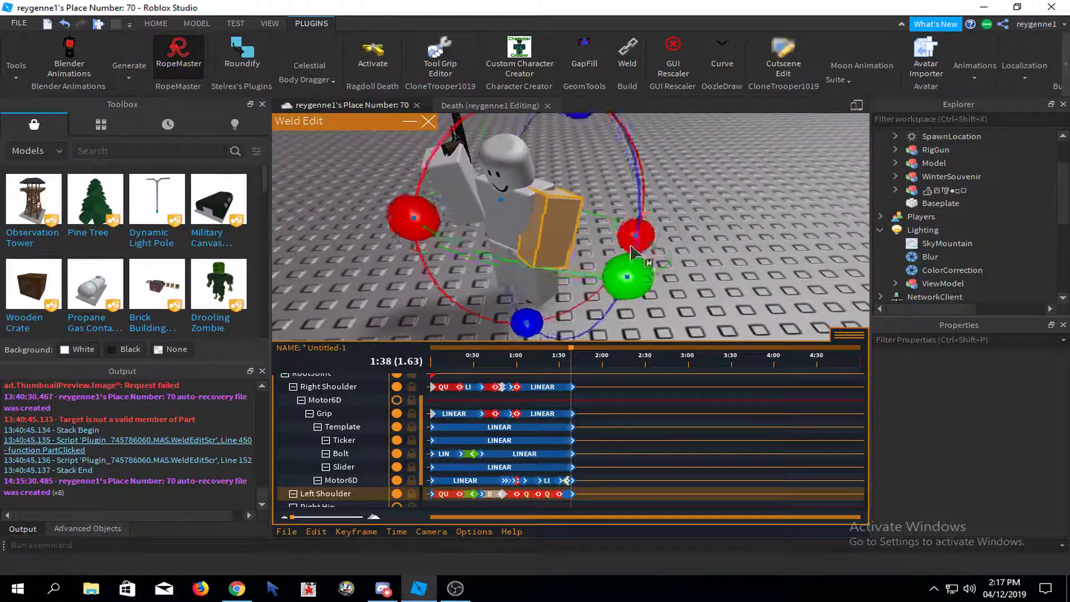
pyautogui.moveTo(529, 308); pyautogui.dragTo(558, 298)
pyautogui.moveTo(558, 299); pyautogui.dragTo(594, 197, button='right')
pyautogui.click(623, 218)
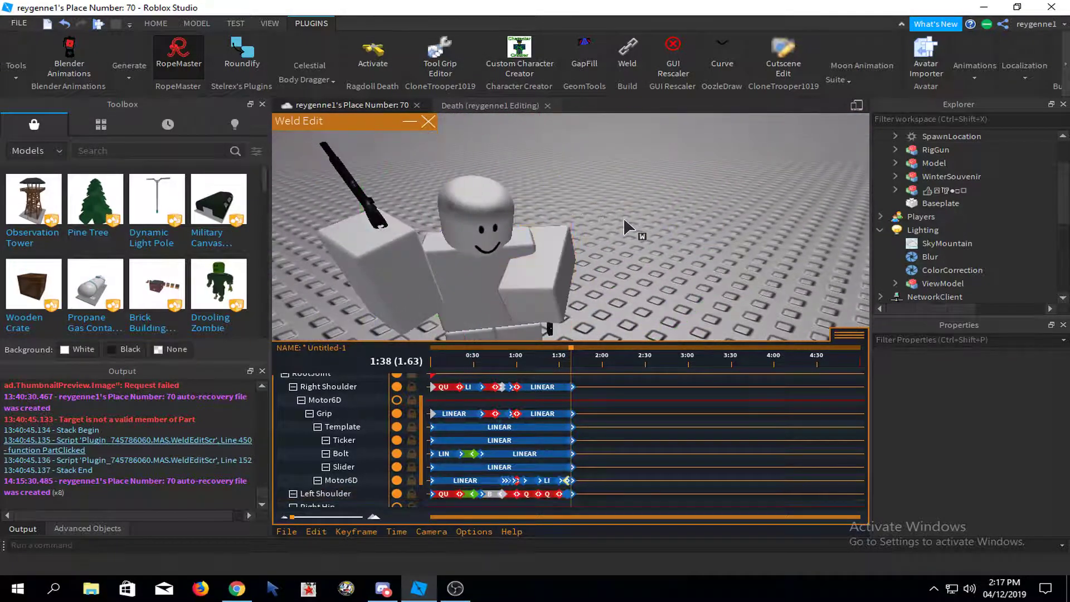
# - Angle the left arm across the chest at 1:38 and shift it slightly lower
pyautogui.click(557, 239)
pyautogui.moveTo(555, 205); pyautogui.dragTo(657, 317)
pyautogui.press('r')
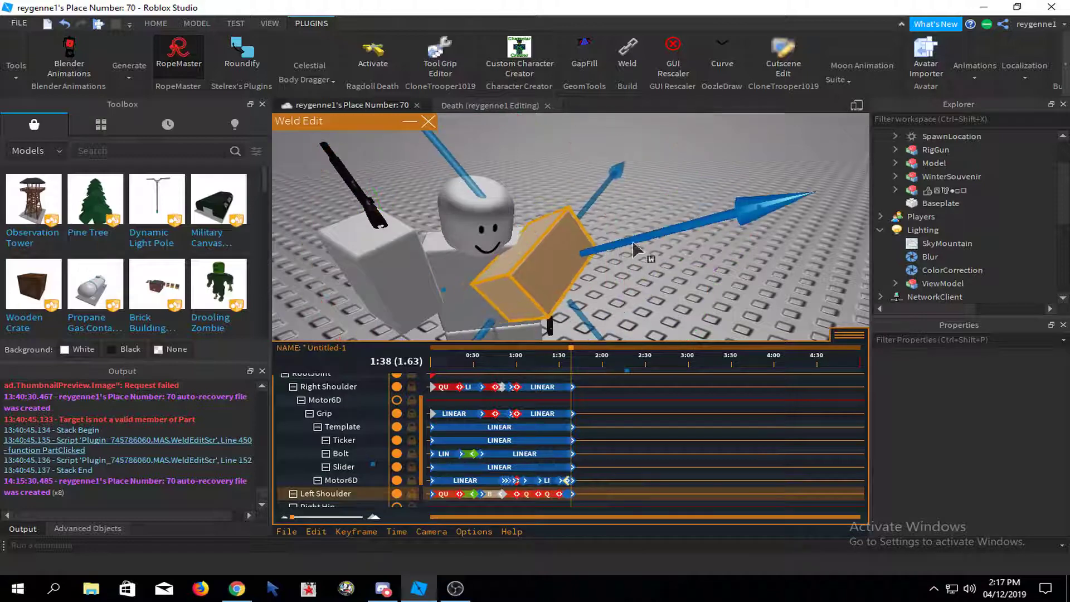
pyautogui.click(608, 232)
pyautogui.click(571, 239)
pyautogui.moveTo(582, 221); pyautogui.dragTo(572, 228)
pyautogui.moveTo(485, 222); pyautogui.dragTo(495, 235)
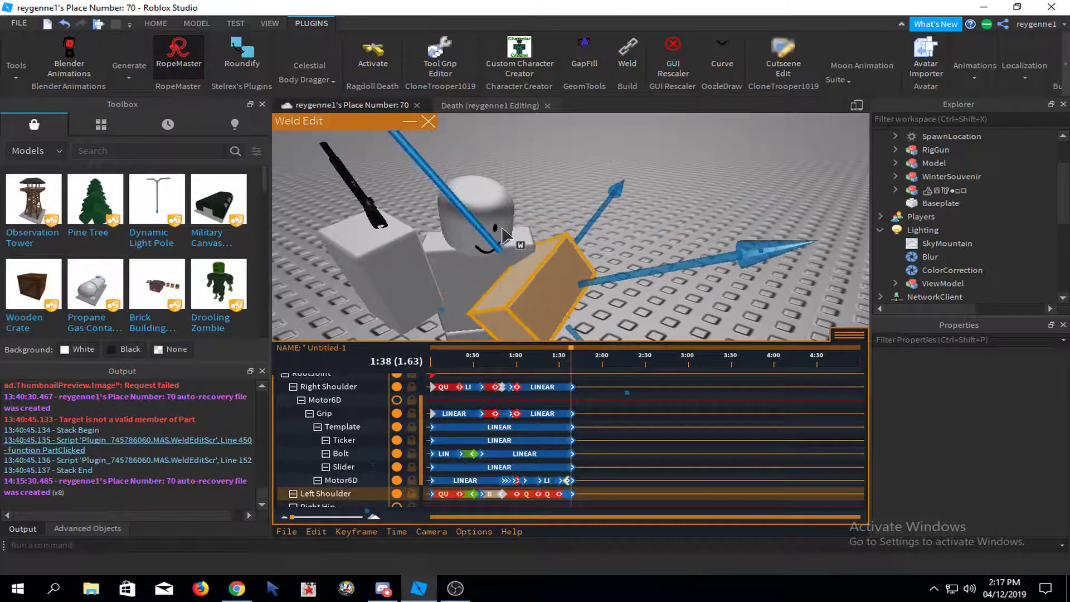
# - Rotate the head with the Neck joint at 1:38 to suit the new arm pose
pyautogui.click(491, 228)
pyautogui.moveTo(560, 227); pyautogui.dragTo(583, 201, button='right')
pyautogui.press('r')
pyautogui.moveTo(582, 198); pyautogui.dragTo(656, 224)
pyautogui.moveTo(656, 228); pyautogui.dragTo(681, 291, button='right')
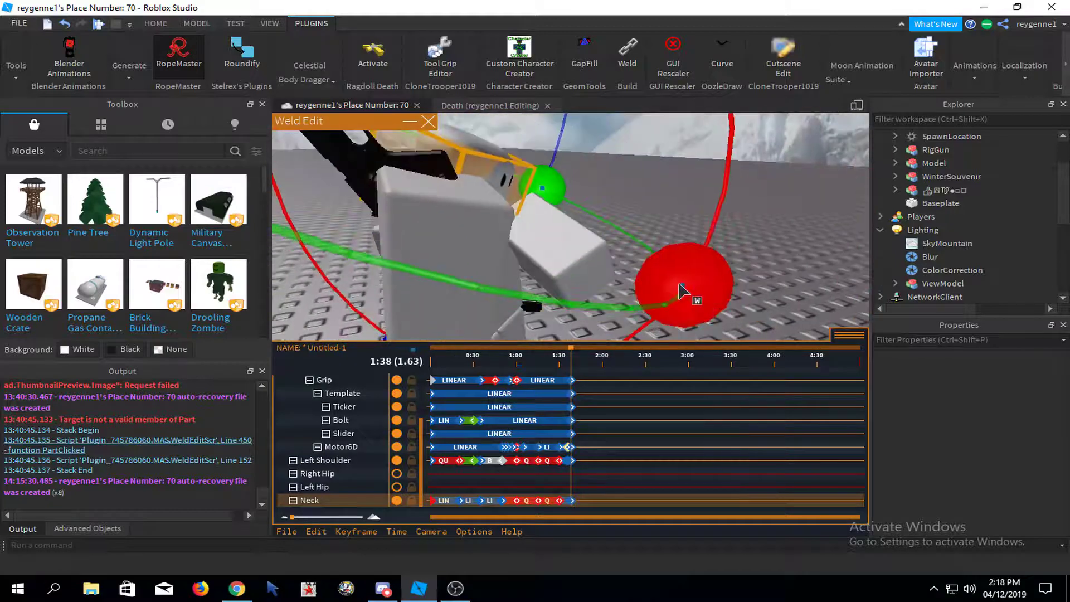
pyautogui.click(683, 206)
pyautogui.moveTo(682, 205); pyautogui.dragTo(564, 273, button='right')
# - Move and rotate the new magazine at 1:38 to follow the left hand
pyautogui.click(564, 301)
pyautogui.moveTo(549, 157); pyautogui.dragTo(465, 272)
pyautogui.press('r')
pyautogui.moveTo(466, 271); pyautogui.dragTo(527, 298, button='right')
pyautogui.press('r')
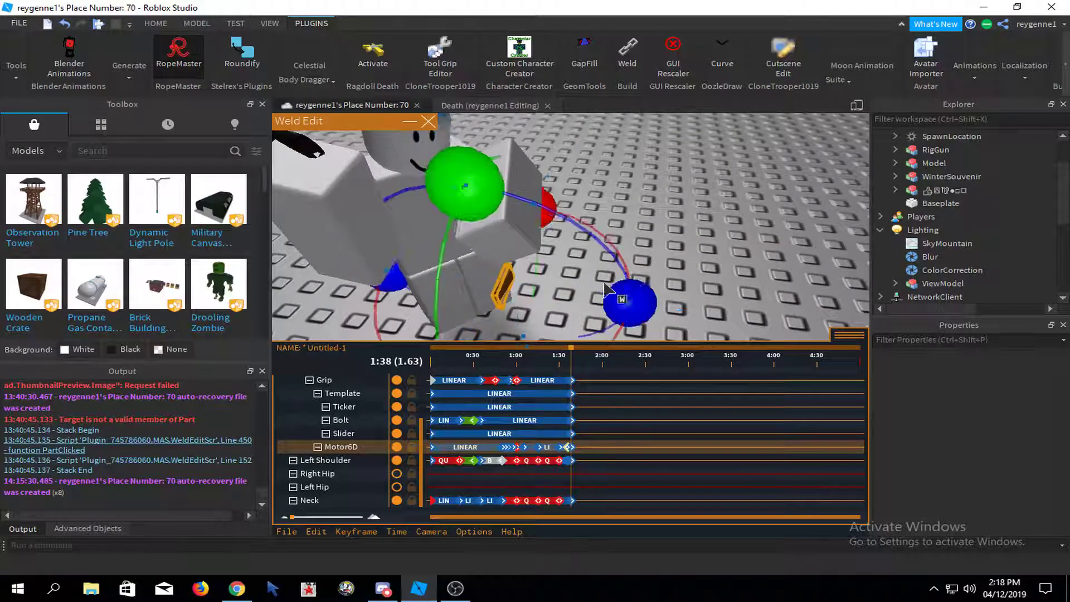
pyautogui.scroll(-1, 660, 305)
pyautogui.moveTo(660, 305); pyautogui.dragTo(640, 265)
pyautogui.moveTo(639, 265); pyautogui.dragTo(587, 326, button='right')
pyautogui.moveTo(587, 326); pyautogui.dragTo(606, 322)
pyautogui.moveTo(669, 149); pyautogui.dragTo(676, 174)
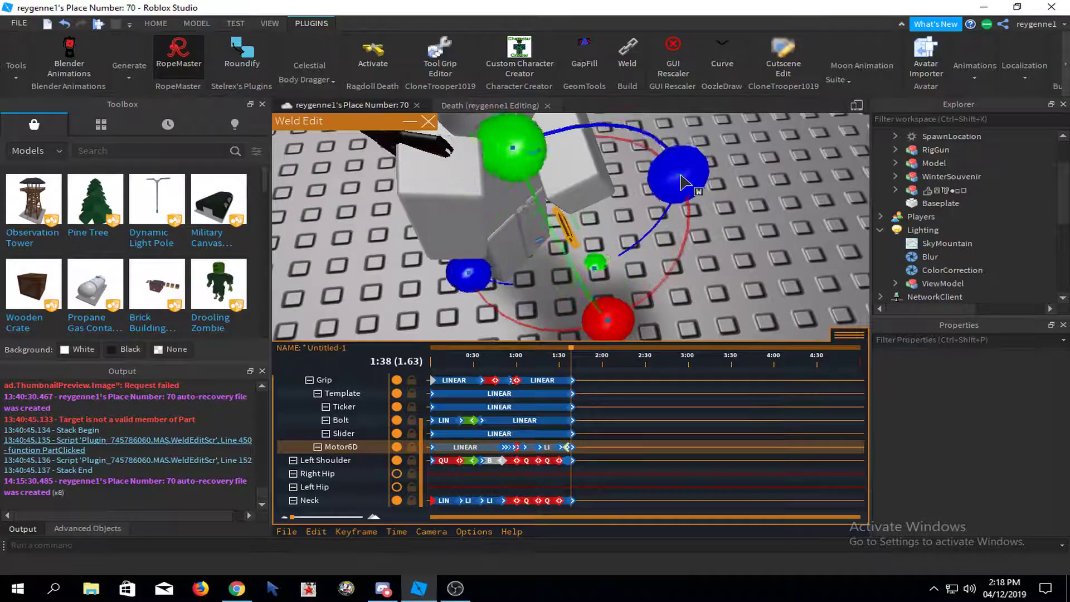
# - Refine the magazine's rotation and position at 1:38 so that it rests against the end of the left arm
pyautogui.press('r')
pyautogui.moveTo(676, 174); pyautogui.dragTo(653, 195, button='right')
pyautogui.moveTo(653, 195); pyautogui.dragTo(660, 174)
pyautogui.moveTo(659, 175); pyautogui.dragTo(725, 259, button='right')
pyautogui.moveTo(625, 299); pyautogui.dragTo(618, 312)
pyautogui.moveTo(696, 264); pyautogui.dragTo(705, 264)
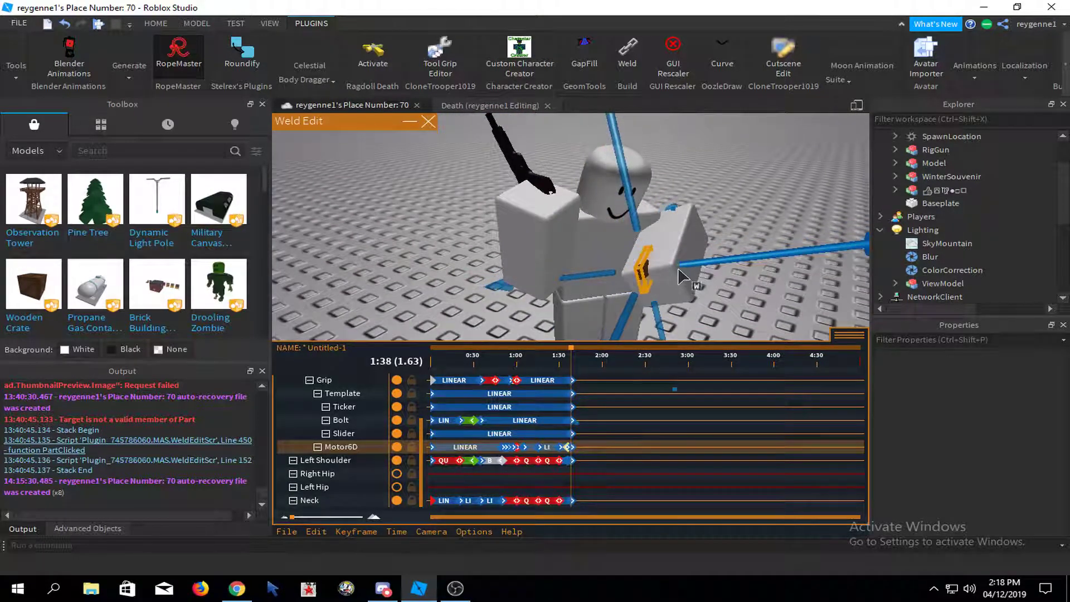
pyautogui.press('r')
pyautogui.moveTo(679, 269); pyautogui.dragTo(525, 171, button='right')
pyautogui.click(588, 250)
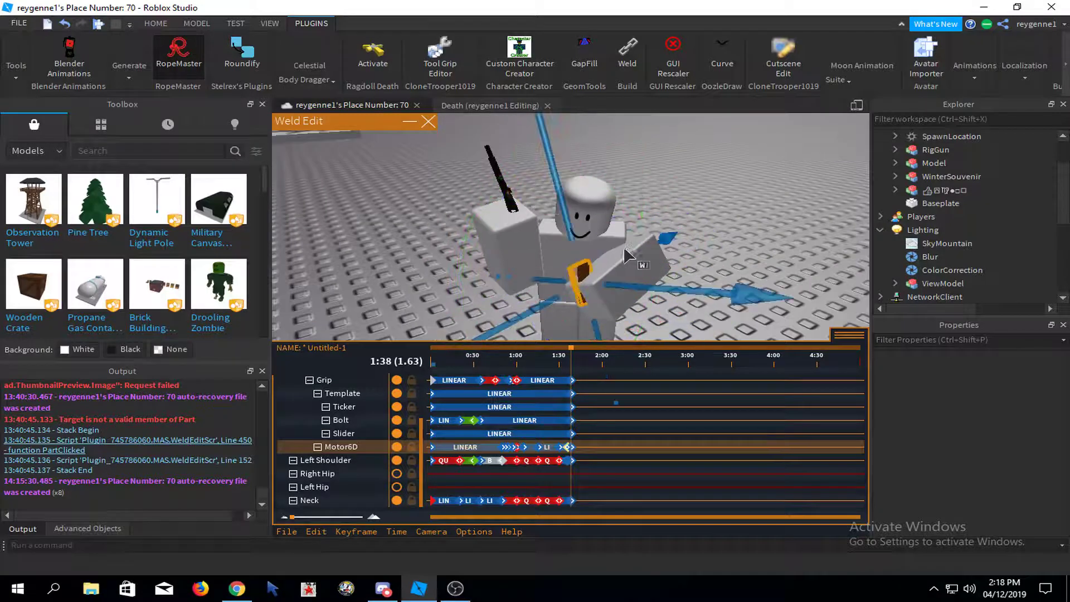
# - Nudge the magazine closer into the left hand's grip at 1:38
pyautogui.click(624, 246)
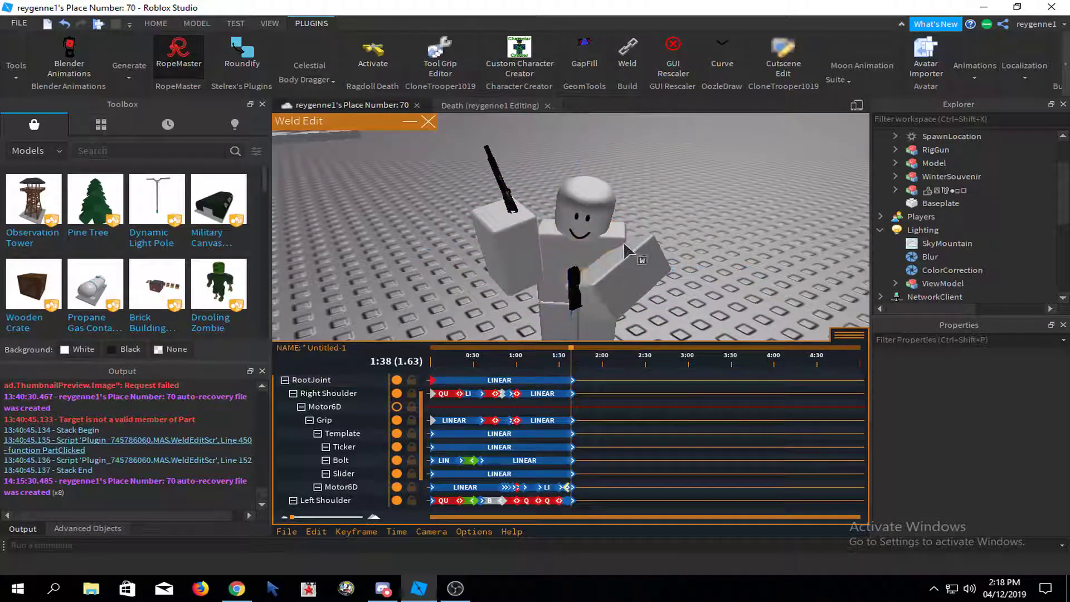
pyautogui.click(576, 288)
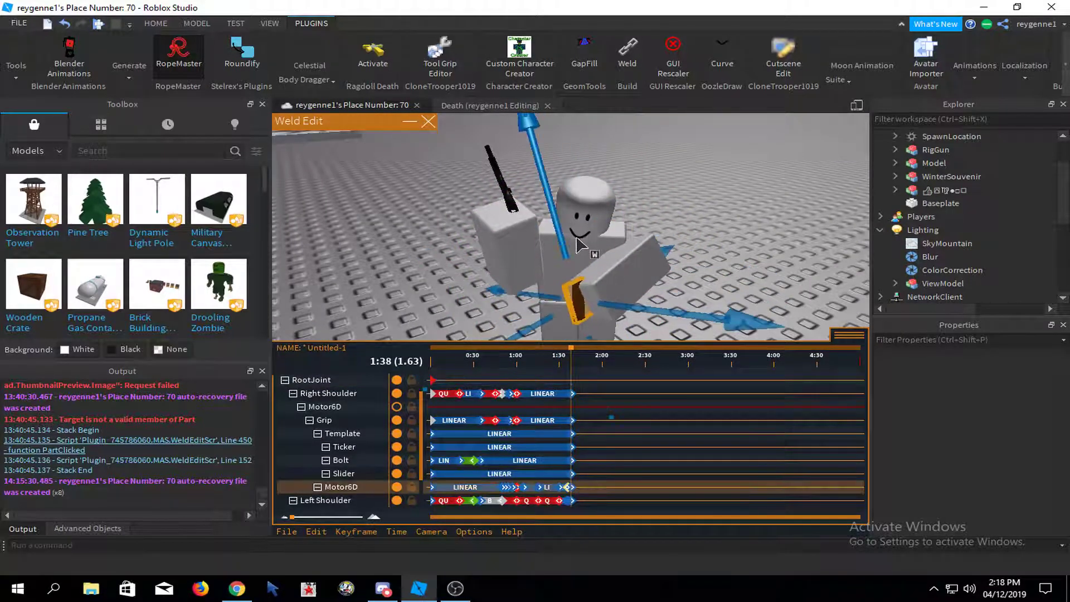
pyautogui.press('r')
pyautogui.moveTo(618, 243); pyautogui.dragTo(656, 240, button='right')
pyautogui.press('r')
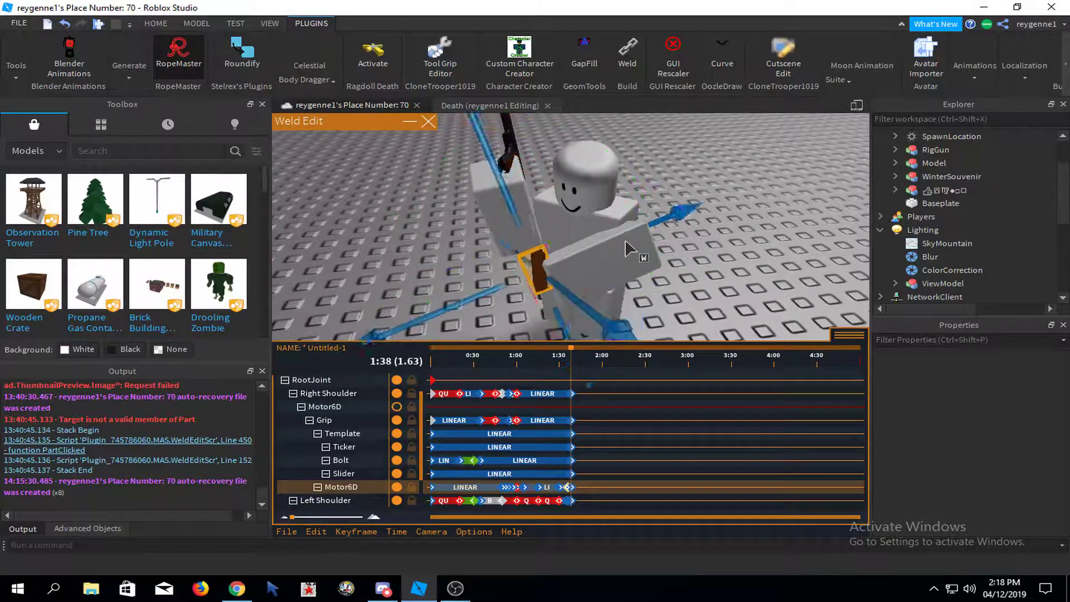
# - Play the animation to review the left arm bringing up the new magazine
pyautogui.click(667, 170)
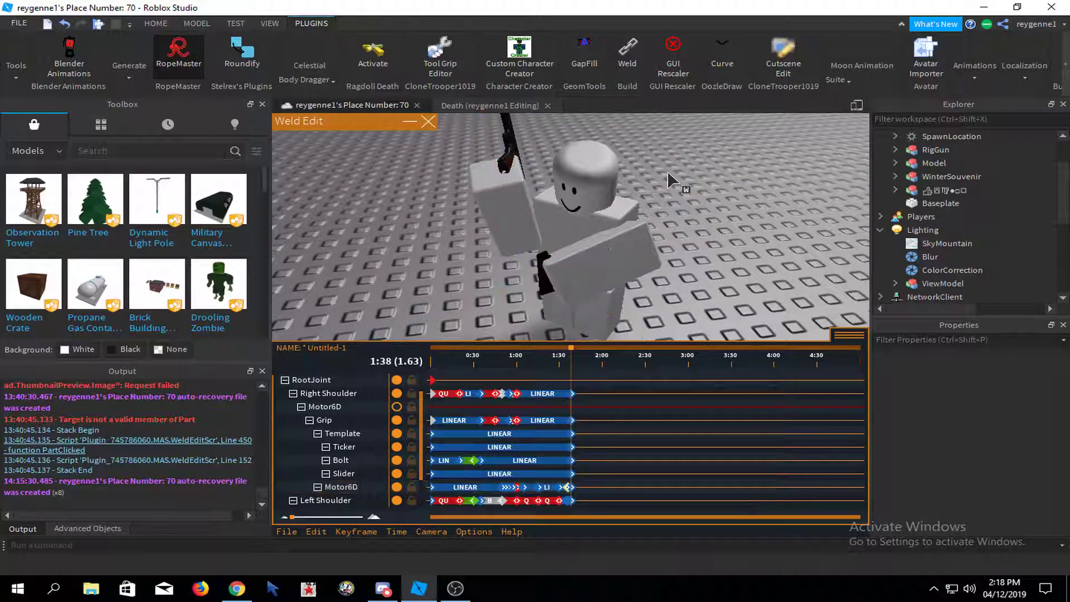
pyautogui.scroll(4, 667, 171)
pyautogui.moveTo(667, 171); pyautogui.dragTo(668, 171, button='right')
pyautogui.press('space')
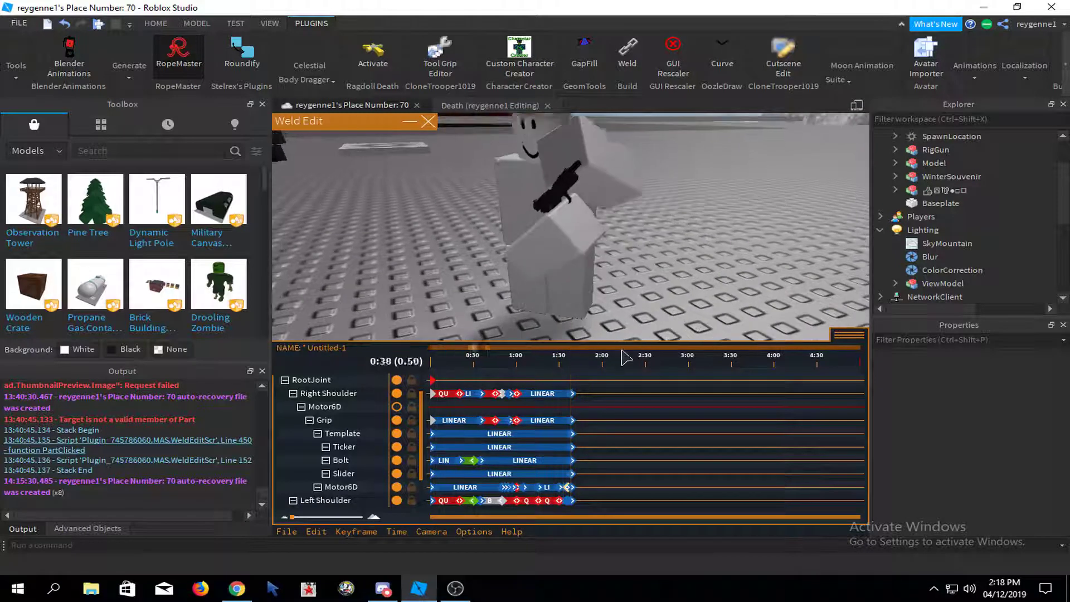
# - Copy the Left Shoulder's 1:38 keyframe to 1:45 to hold the left arm's pose, and play the animation
pyautogui.click(574, 501)
pyautogui.click(578, 501)
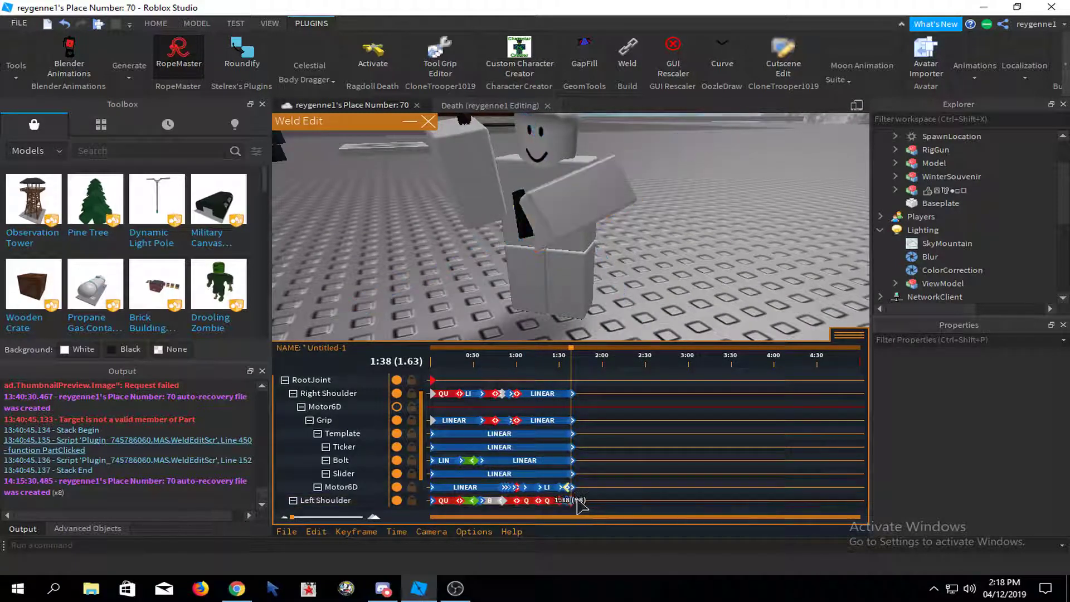
pyautogui.click(585, 501)
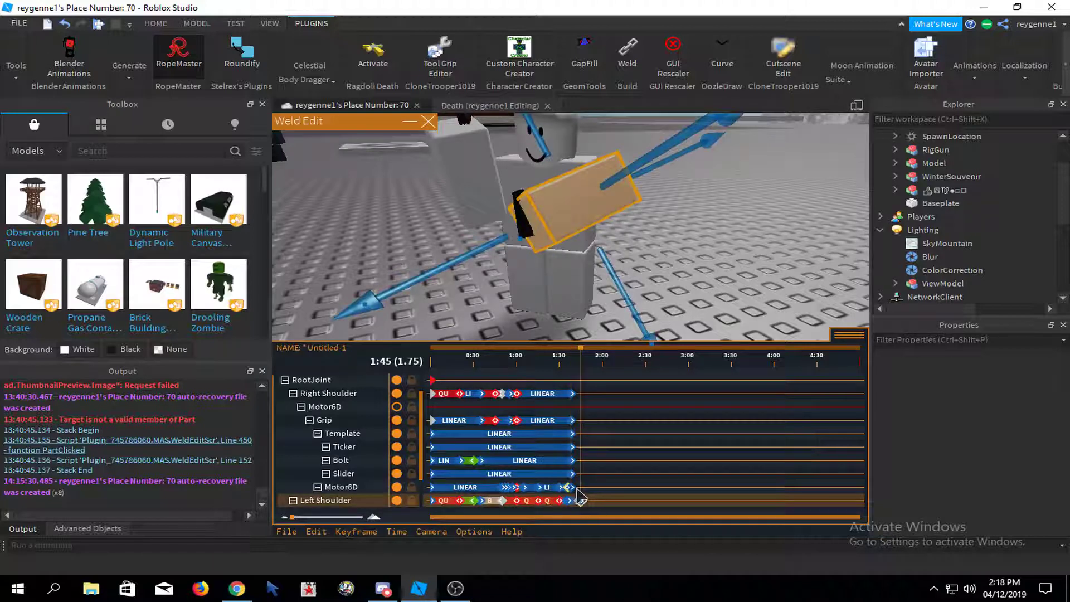
pyautogui.press('space')
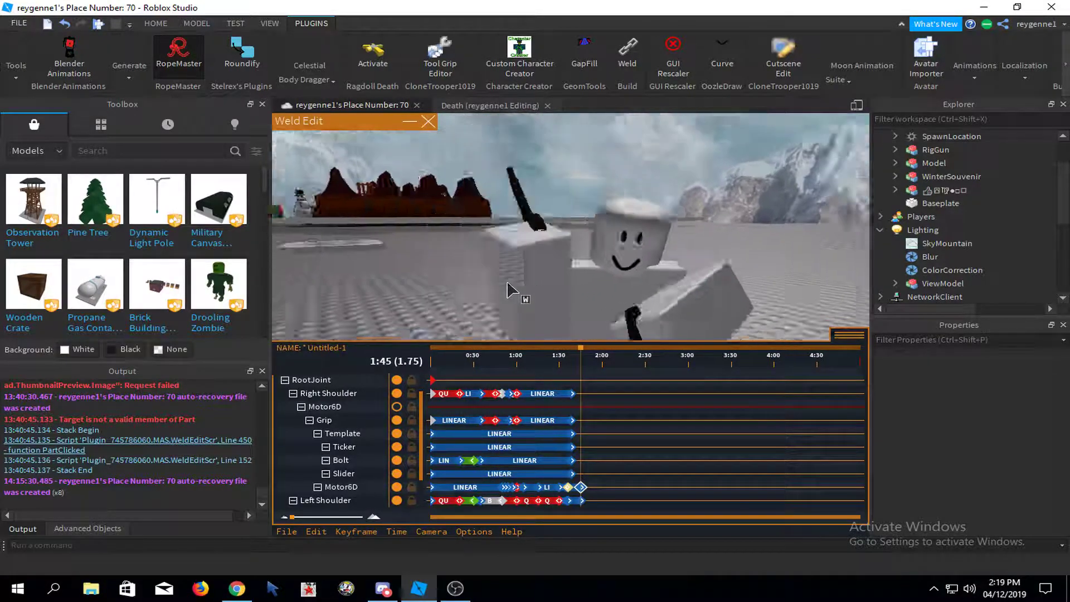
# - Move the timeline to 1:55 and rotate the head there with the Neck joint
pyautogui.scroll(3, 506, 280)
pyautogui.moveTo(507, 280); pyautogui.dragTo(521, 269, button='right')
pyautogui.scroll(-2, 496, 259)
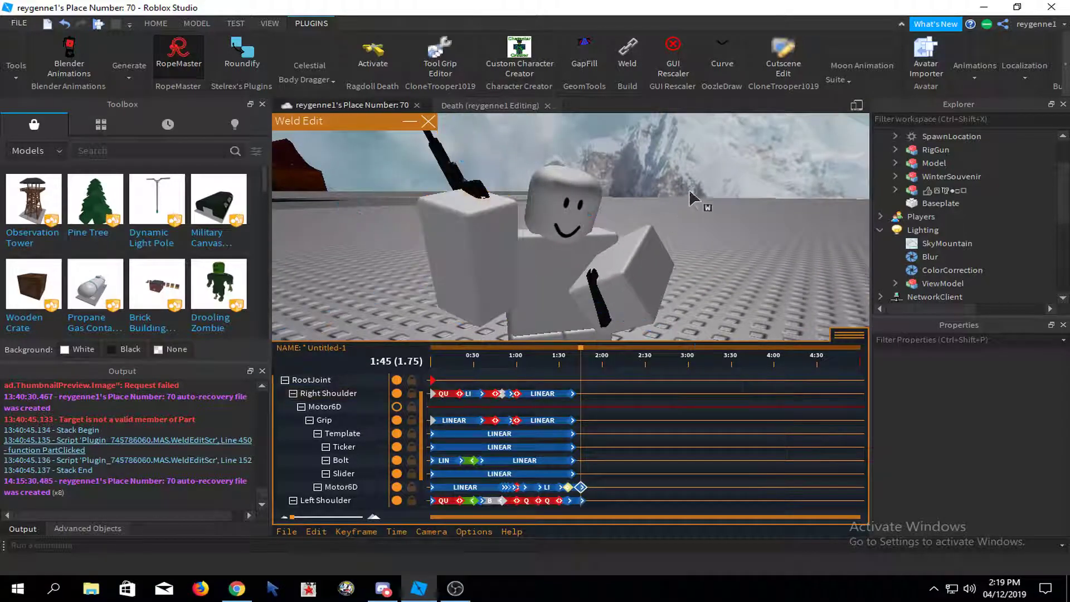
pyautogui.click(585, 200)
pyautogui.moveTo(590, 195); pyautogui.dragTo(614, 206, button='right')
pyautogui.scroll(-1, 614, 206)
pyautogui.click(704, 170)
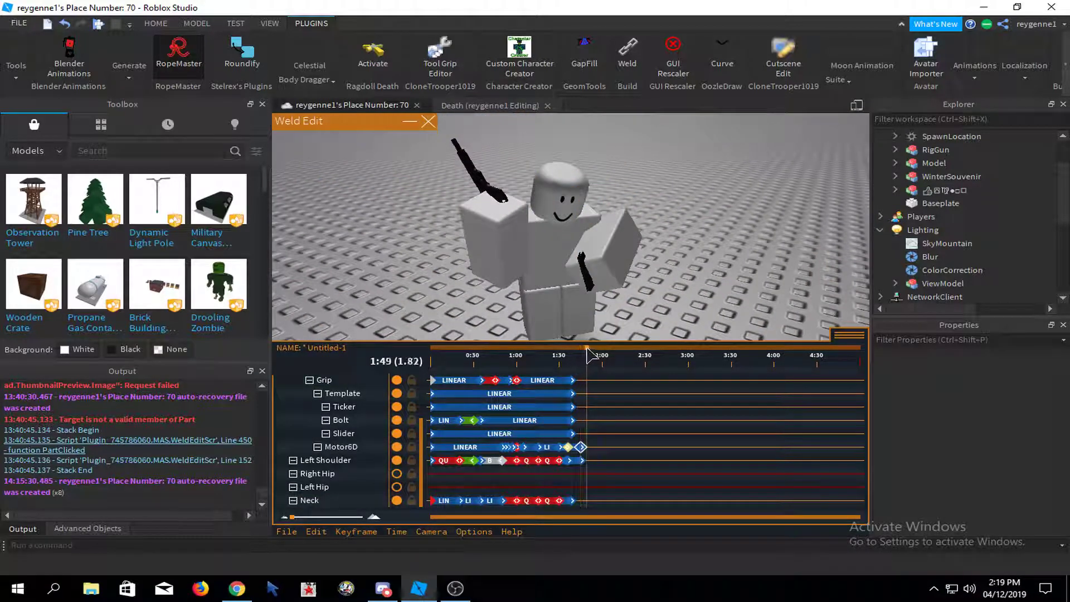
pyautogui.scroll(1, 597, 279)
pyautogui.moveTo(598, 279); pyautogui.dragTo(574, 228, button='right')
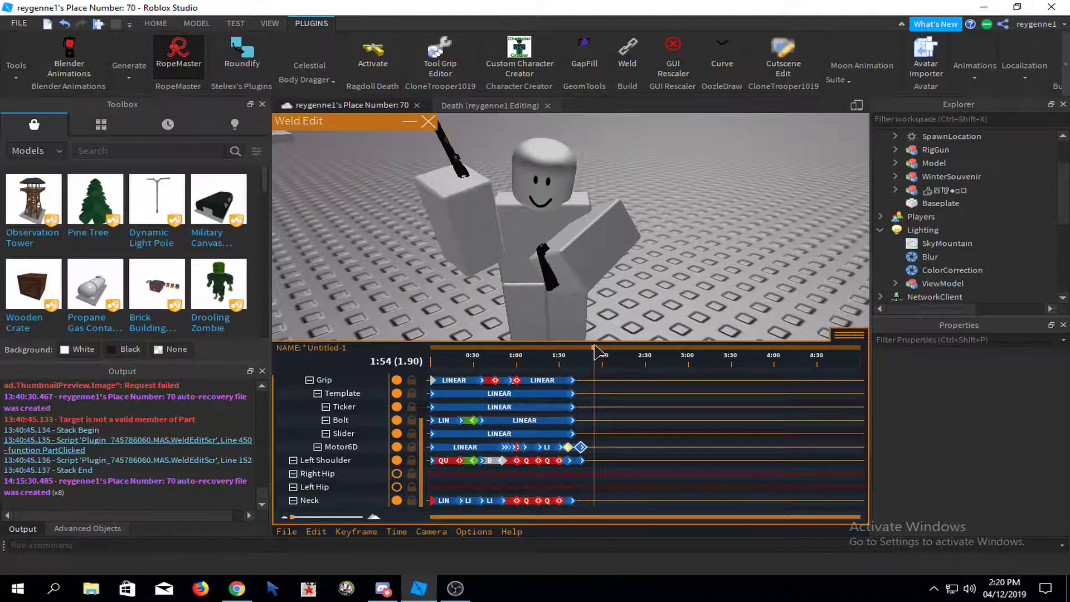
pyautogui.moveTo(595, 333); pyautogui.dragTo(581, 312, button='right')
pyautogui.click(597, 195)
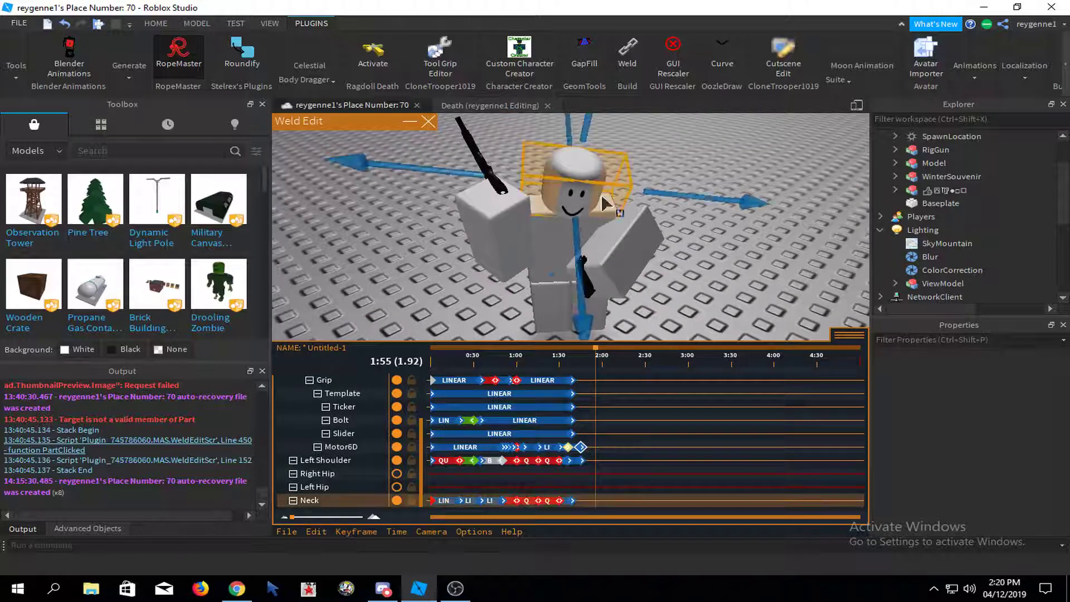
pyautogui.press('r')
pyautogui.moveTo(709, 204); pyautogui.dragTo(715, 209, button='right')
pyautogui.moveTo(654, 133); pyautogui.dragTo(621, 125)
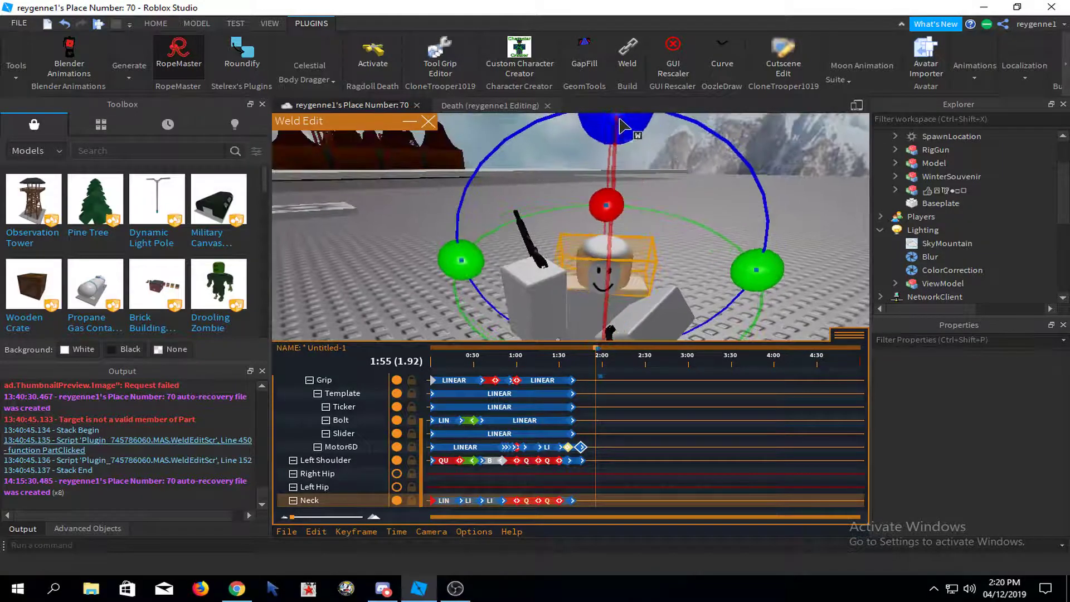
pyautogui.moveTo(621, 125); pyautogui.dragTo(625, 134, button='right')
pyautogui.moveTo(669, 319); pyautogui.dragTo(665, 301)
# - Rotate the right arm at 1:55 to bring the gun down closer to the chest
pyautogui.moveTo(673, 193); pyautogui.dragTo(568, 261, button='right')
pyautogui.click(656, 214)
pyautogui.click(565, 262)
pyautogui.press('r')
pyautogui.moveTo(592, 150); pyautogui.dragTo(591, 193)
pyautogui.press('r')
pyautogui.scroll(-2, 591, 193)
pyautogui.moveTo(591, 193); pyautogui.dragTo(640, 231, button='right')
pyautogui.moveTo(613, 245); pyautogui.dragTo(615, 260)
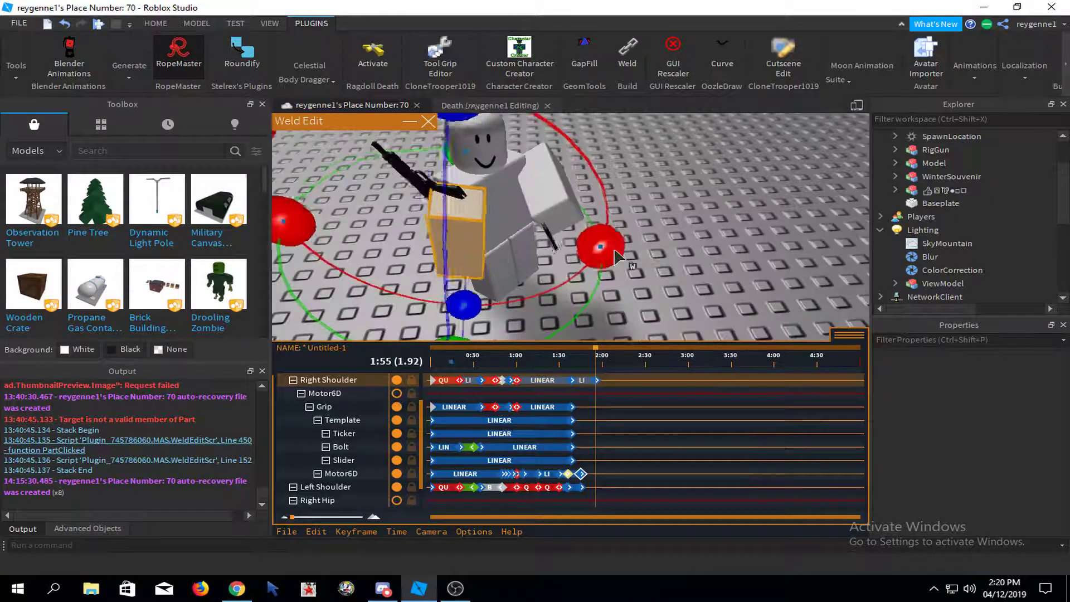
pyautogui.moveTo(615, 248); pyautogui.dragTo(636, 194, button='right')
# - Reposition and tilt the magazine in front of the torso at 1:55
pyautogui.click(613, 238)
pyautogui.click(595, 209)
pyautogui.click(711, 222)
pyautogui.moveTo(711, 223); pyautogui.dragTo(660, 298, button='right')
pyautogui.click(632, 310)
pyautogui.press('r')
pyautogui.moveTo(623, 227); pyautogui.dragTo(618, 194)
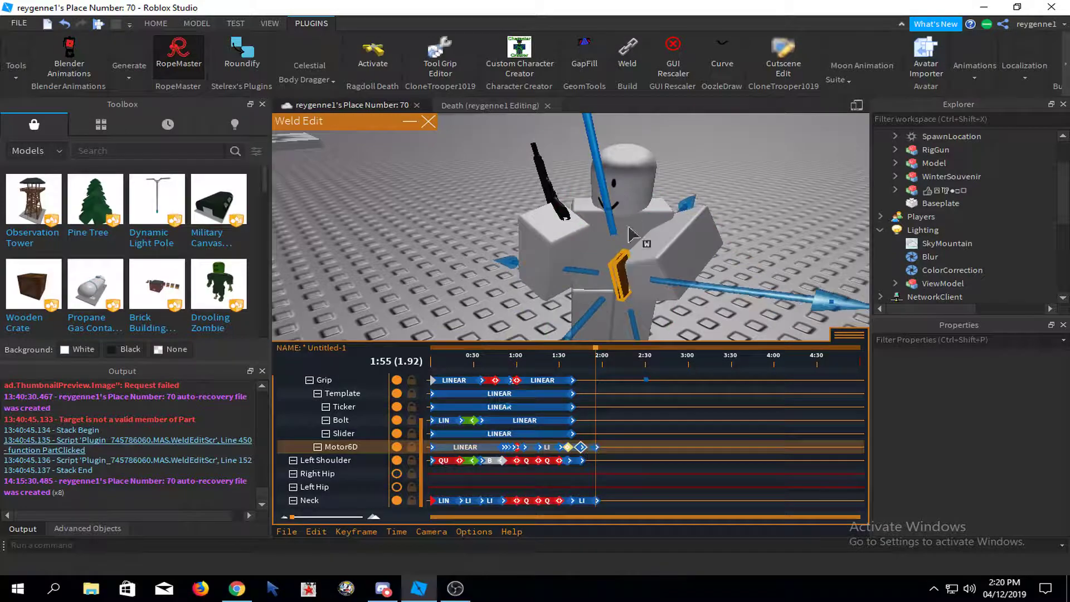
pyautogui.moveTo(681, 282); pyautogui.dragTo(685, 282)
pyautogui.press('r')
pyautogui.moveTo(609, 149); pyautogui.dragTo(589, 162)
pyautogui.press('r')
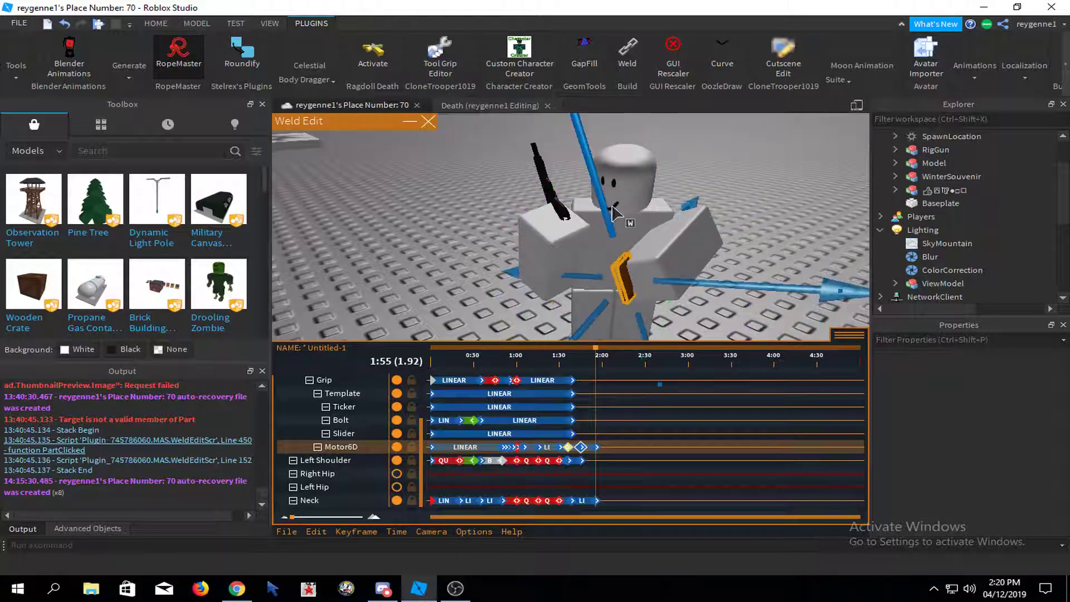
# - Rotate the left arm at 1:55 to raise it forward toward the gun
pyautogui.click(730, 244)
pyautogui.moveTo(730, 244); pyautogui.dragTo(704, 217, button='right')
pyautogui.scroll(1, 703, 217)
pyautogui.click(701, 214)
pyautogui.scroll(-2, 702, 214)
pyautogui.press('r')
pyautogui.moveTo(618, 149); pyautogui.dragTo(643, 198, button='right')
pyautogui.moveTo(573, 190); pyautogui.dragTo(607, 188)
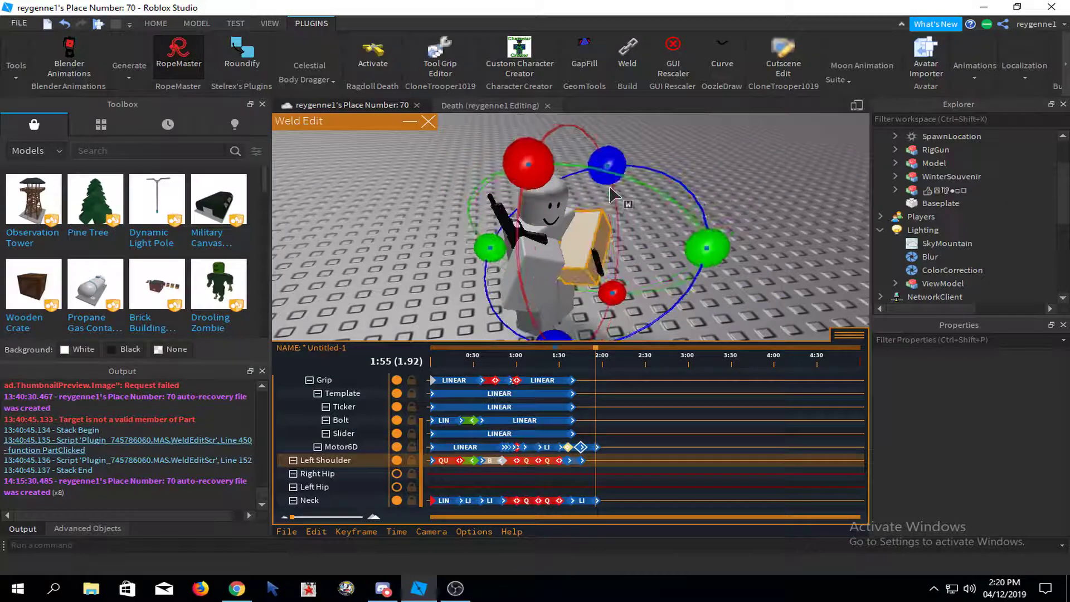
pyautogui.moveTo(608, 189); pyautogui.dragTo(510, 171, button='right')
pyautogui.moveTo(461, 151); pyautogui.dragTo(513, 169)
pyautogui.press('a')
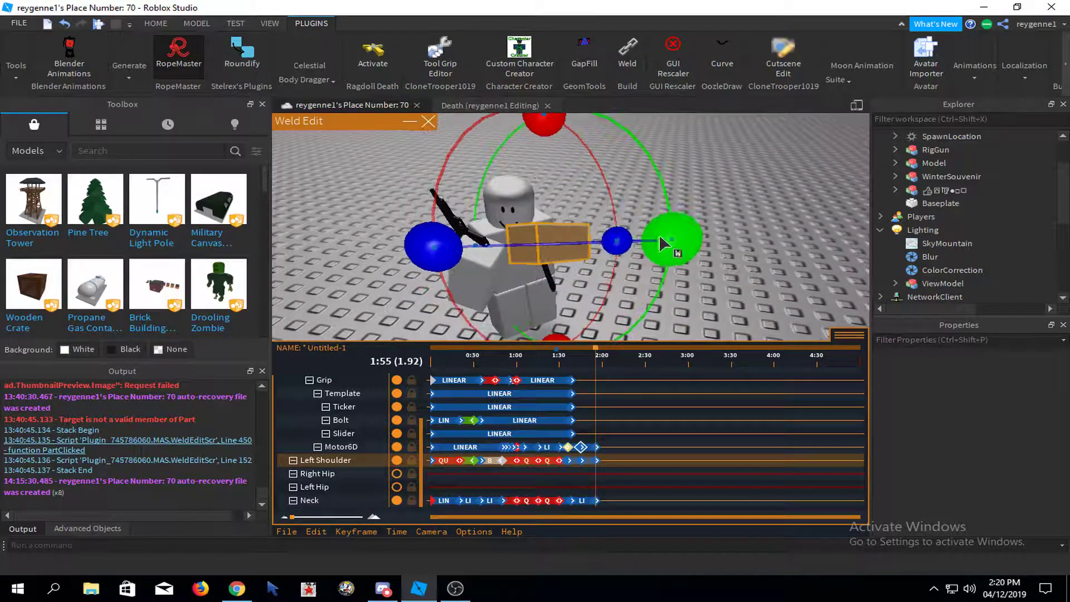
# - Refine the left arm's tilt and twist at 1:55 so that it reaches toward the gun
pyautogui.moveTo(550, 133); pyautogui.dragTo(528, 142)
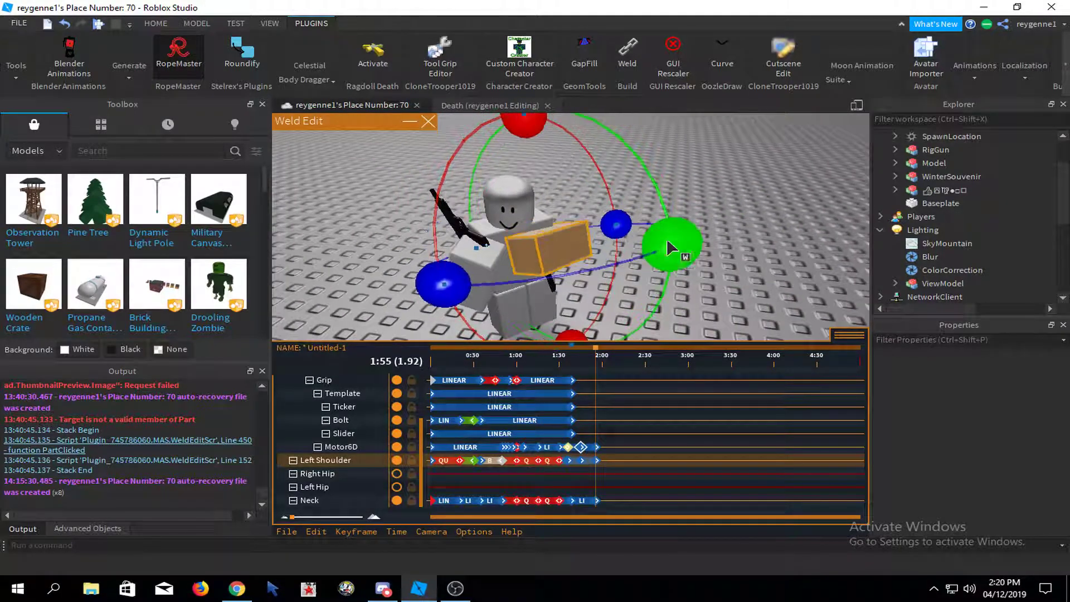
pyautogui.moveTo(667, 240); pyautogui.dragTo(654, 176)
pyautogui.moveTo(580, 216); pyautogui.dragTo(574, 235, button='right')
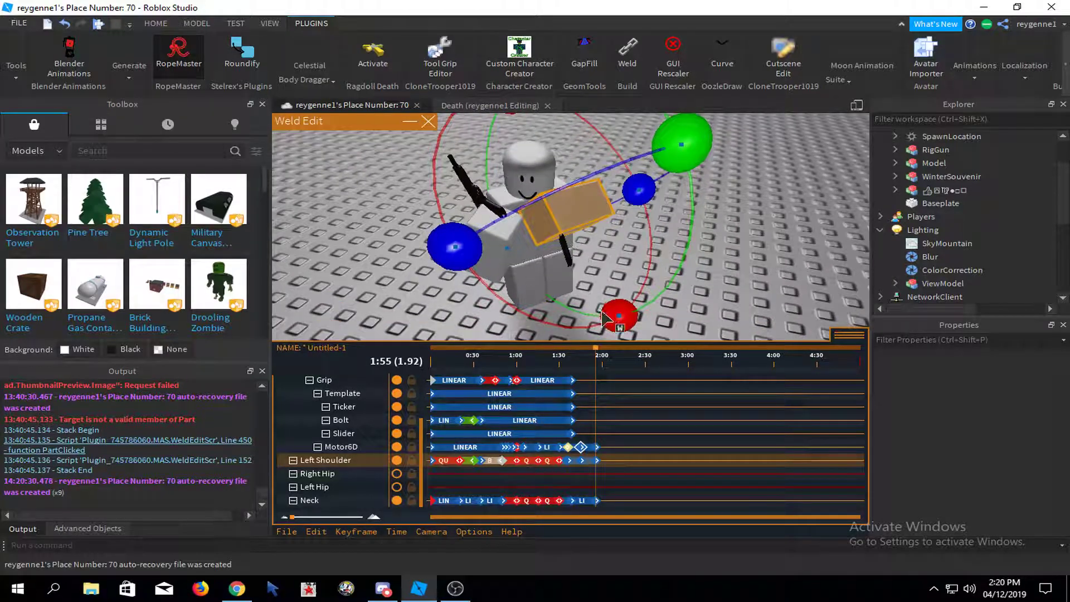
pyautogui.moveTo(601, 313); pyautogui.dragTo(640, 314)
pyautogui.moveTo(549, 200); pyautogui.dragTo(640, 195, button='right')
pyautogui.moveTo(673, 153); pyautogui.dragTo(599, 116)
pyautogui.moveTo(616, 278); pyautogui.dragTo(627, 303, button='right')
# - Shift the left arm's position at 1:55 to bring it closer to the gun
pyautogui.moveTo(667, 265); pyautogui.dragTo(633, 243, button='right')
pyautogui.press('r')
pyautogui.moveTo(675, 271); pyautogui.dragTo(694, 282)
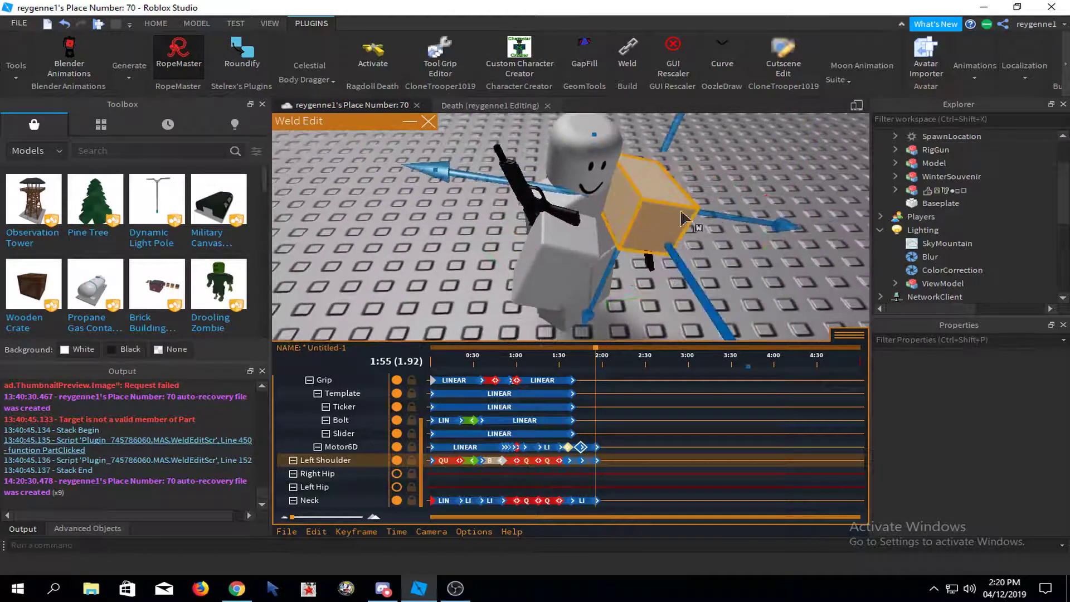
pyautogui.moveTo(694, 282); pyautogui.dragTo(672, 243, button='right')
pyautogui.click(610, 182)
# - Rotate the magazine and move it between the left hand and the gun's grip at 1:55
pyautogui.scroll(3, 617, 186)
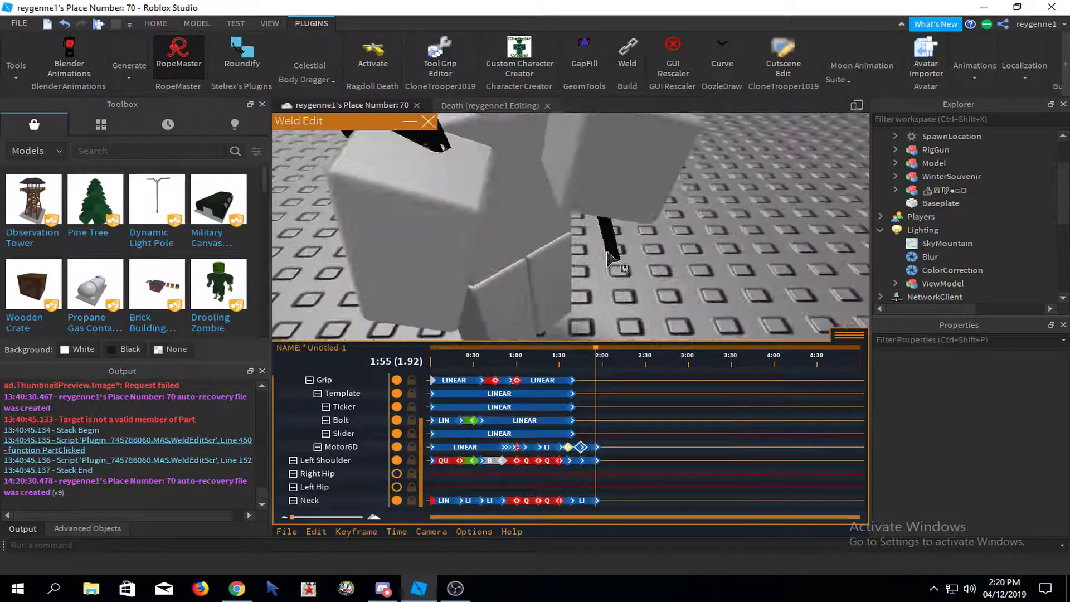
pyautogui.click(617, 265)
pyautogui.scroll(-3, 616, 265)
pyautogui.press('r')
pyautogui.moveTo(653, 229); pyautogui.dragTo(594, 193, button='right')
pyautogui.hotkey('ctrl', '2')
pyautogui.moveTo(689, 240); pyautogui.dragTo(646, 243)
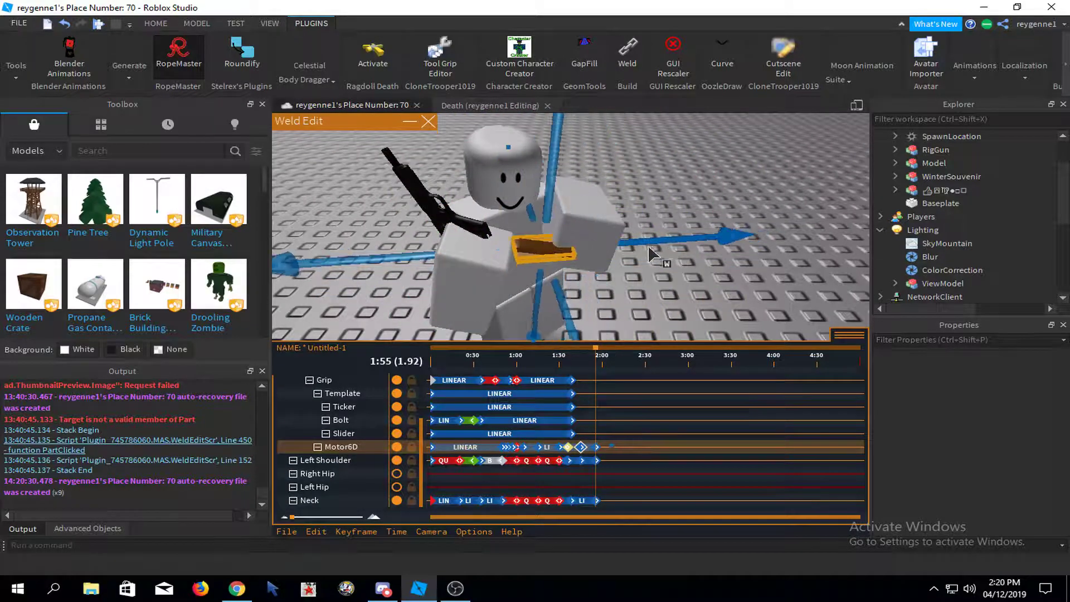
# - Rotate the magazine about two axes at 1:55 to angle it toward the gun's grip
pyautogui.moveTo(646, 243); pyautogui.dragTo(584, 192, button='right')
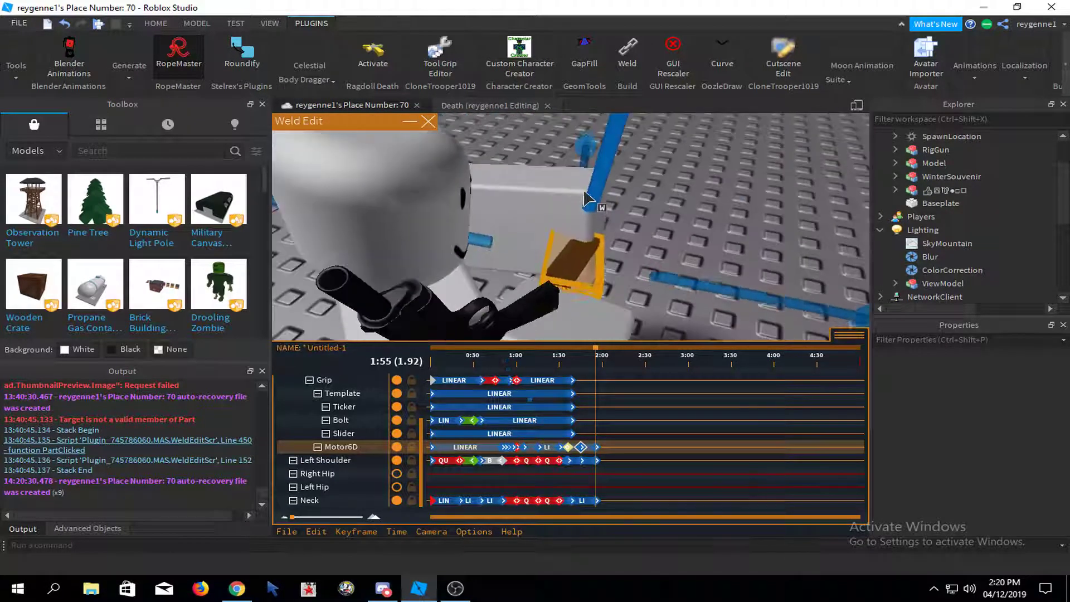
pyautogui.moveTo(668, 206); pyautogui.dragTo(668, 206, button='right')
pyautogui.scroll(8, 671, 213)
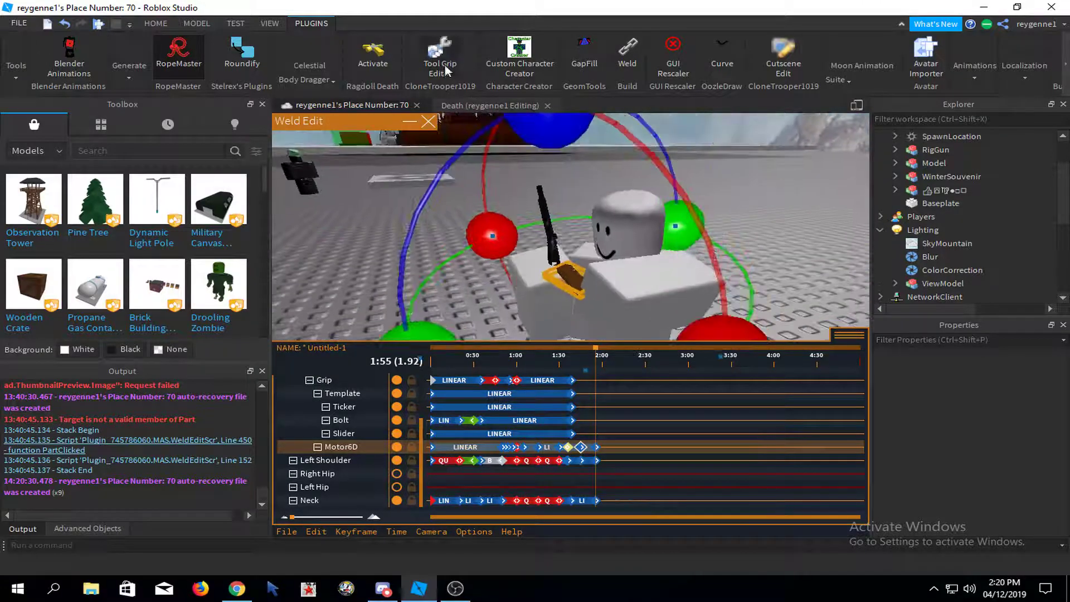
pyautogui.moveTo(543, 133); pyautogui.dragTo(533, 260)
pyautogui.moveTo(532, 260); pyautogui.dragTo(536, 263, button='right')
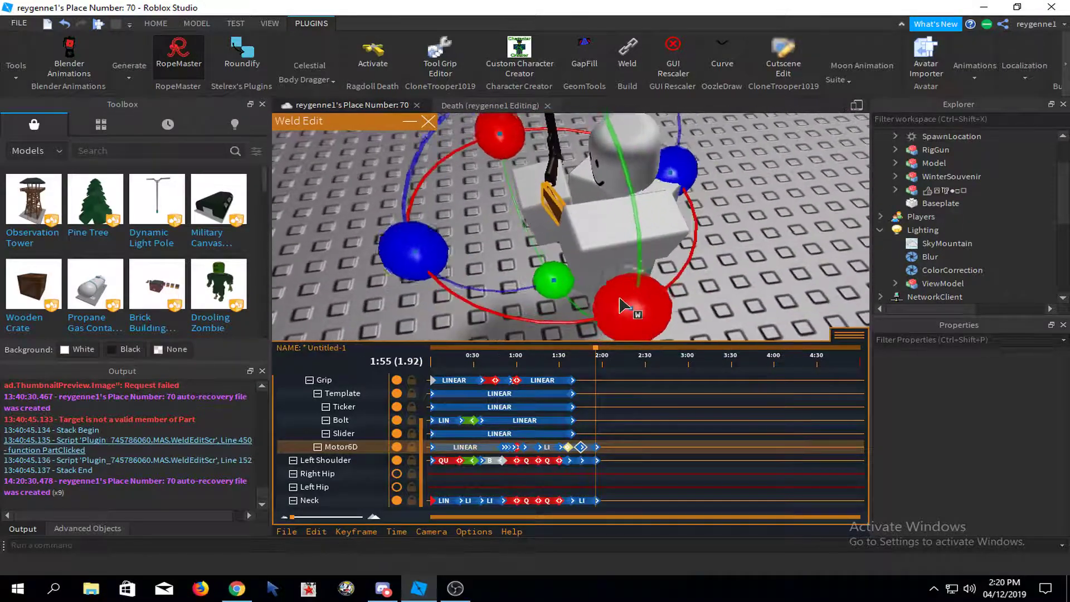
pyautogui.moveTo(621, 303); pyautogui.dragTo(598, 310)
pyautogui.click(640, 276)
pyautogui.moveTo(692, 250); pyautogui.dragTo(692, 251, button='right')
pyautogui.click(567, 286)
pyautogui.scroll(-3, 569, 284)
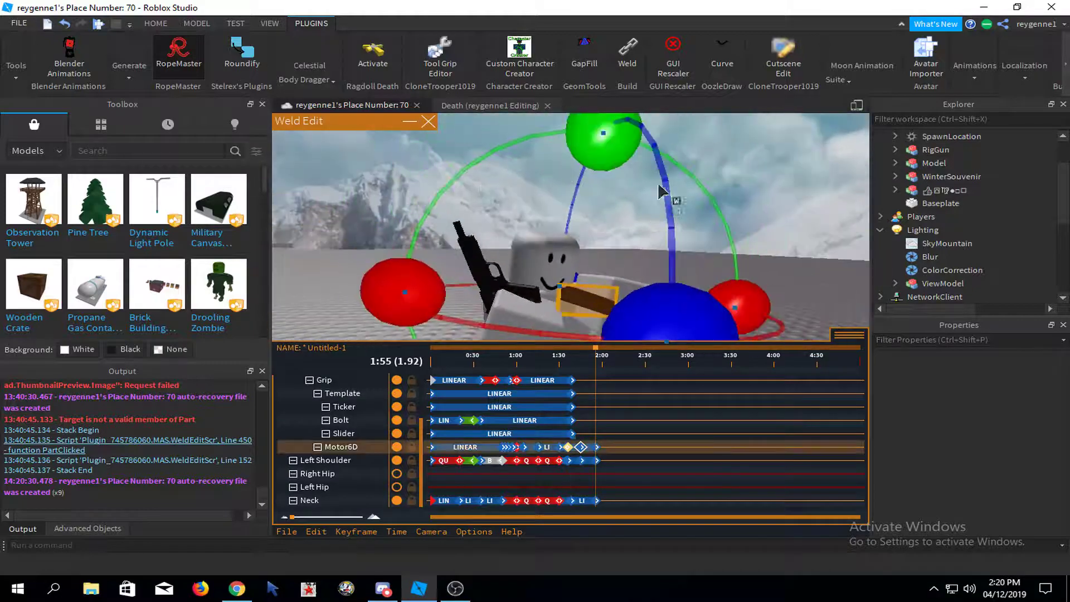
# - Fine-tune the magazine's turn about the remaining axis at 1:55 and play back the animation
pyautogui.moveTo(596, 123); pyautogui.dragTo(566, 120)
pyautogui.click(747, 215)
pyautogui.scroll(8, 748, 215)
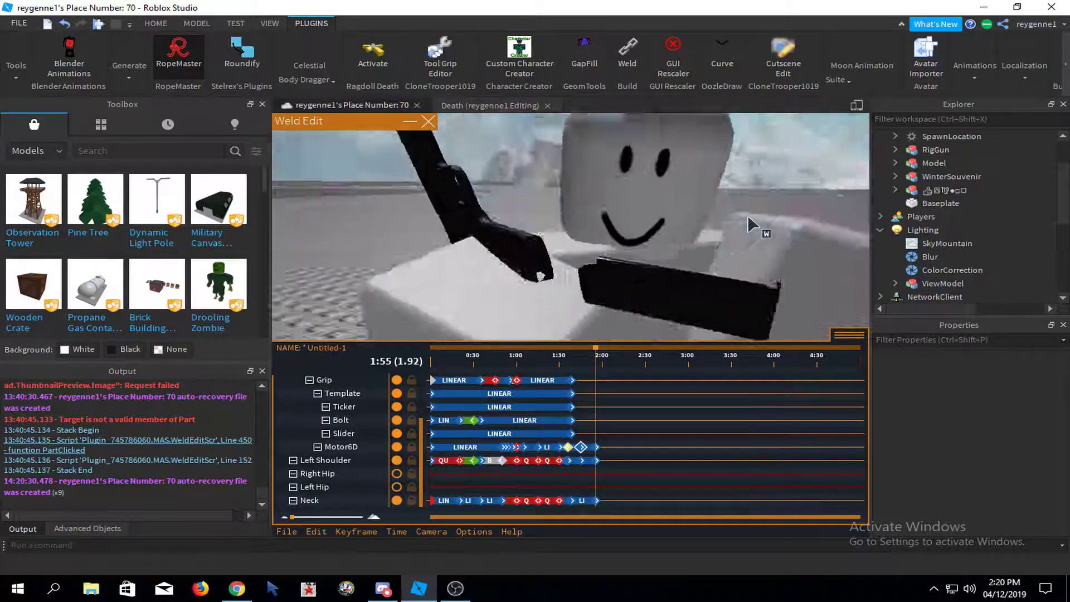
pyautogui.moveTo(748, 217)
pyautogui.mouseDown(button='right')
pyautogui.moveTo(759, 229)
pyautogui.moveTo(744, 213)
pyautogui.mouseUp(button='right')
pyautogui.scroll(-3, 745, 218)
pyautogui.press('space')
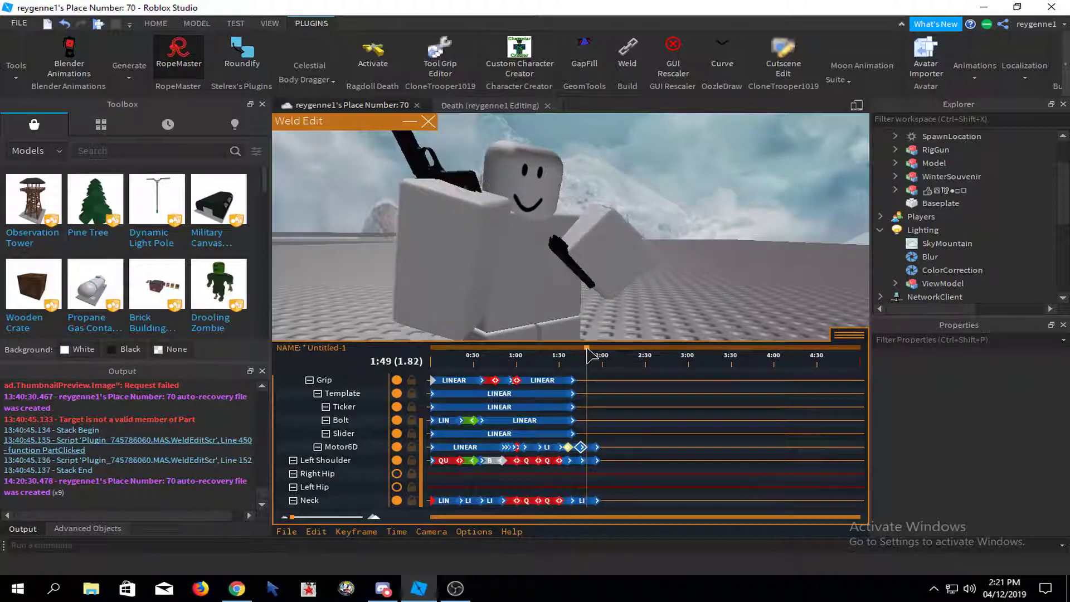
# - Rotate and shift the magazine at 1:50 so that it sits against the left hand
pyautogui.moveTo(587, 349); pyautogui.dragTo(589, 350)
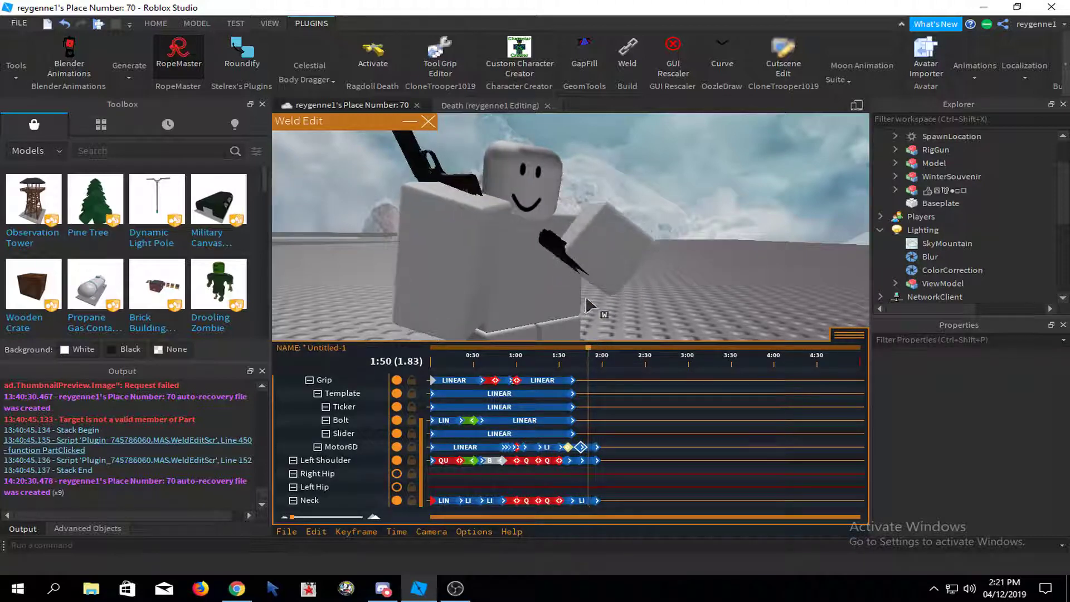
pyautogui.click(562, 254)
pyautogui.moveTo(611, 229); pyautogui.dragTo(625, 253, button='right')
pyautogui.moveTo(608, 304); pyautogui.dragTo(652, 237, button='right')
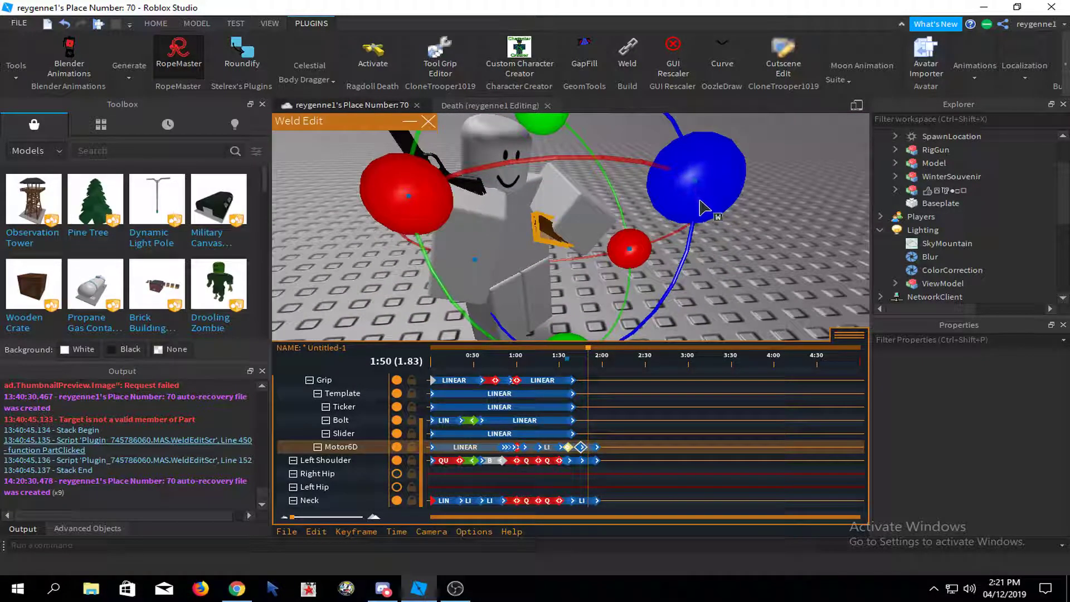
pyautogui.moveTo(701, 196); pyautogui.dragTo(606, 337)
pyautogui.press('r')
pyautogui.moveTo(611, 283); pyautogui.dragTo(620, 268)
pyautogui.moveTo(581, 182); pyautogui.dragTo(597, 173)
pyautogui.press('r')
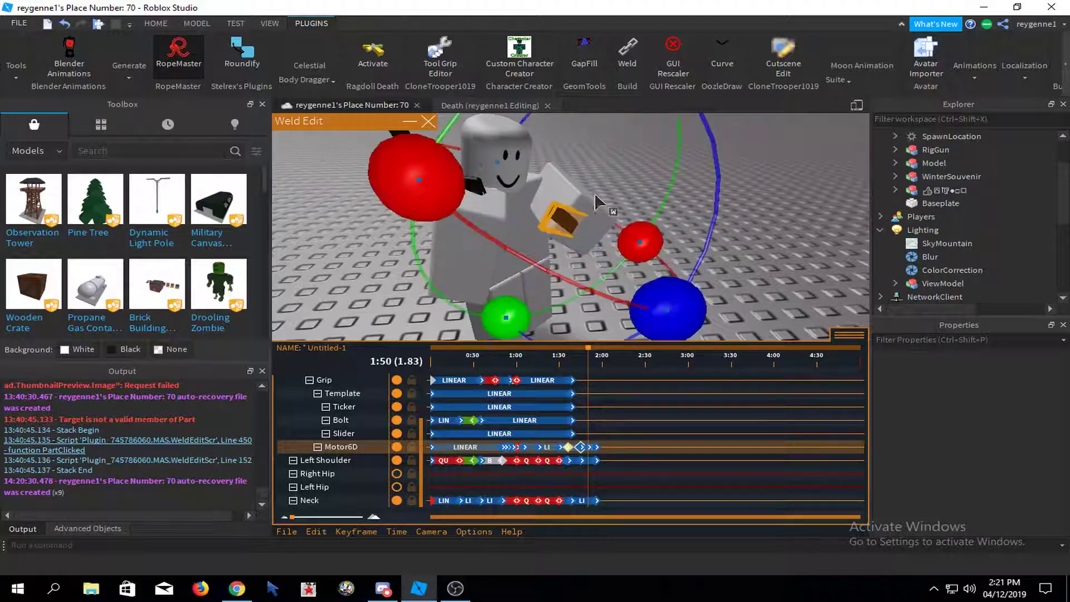
# - Refine the magazine's tilt at 1:50 and preview the motion
pyautogui.moveTo(646, 288); pyautogui.dragTo(656, 290, button='right')
pyautogui.moveTo(783, 266); pyautogui.dragTo(789, 291)
pyautogui.press('r')
pyautogui.click(731, 198)
pyautogui.press('space')
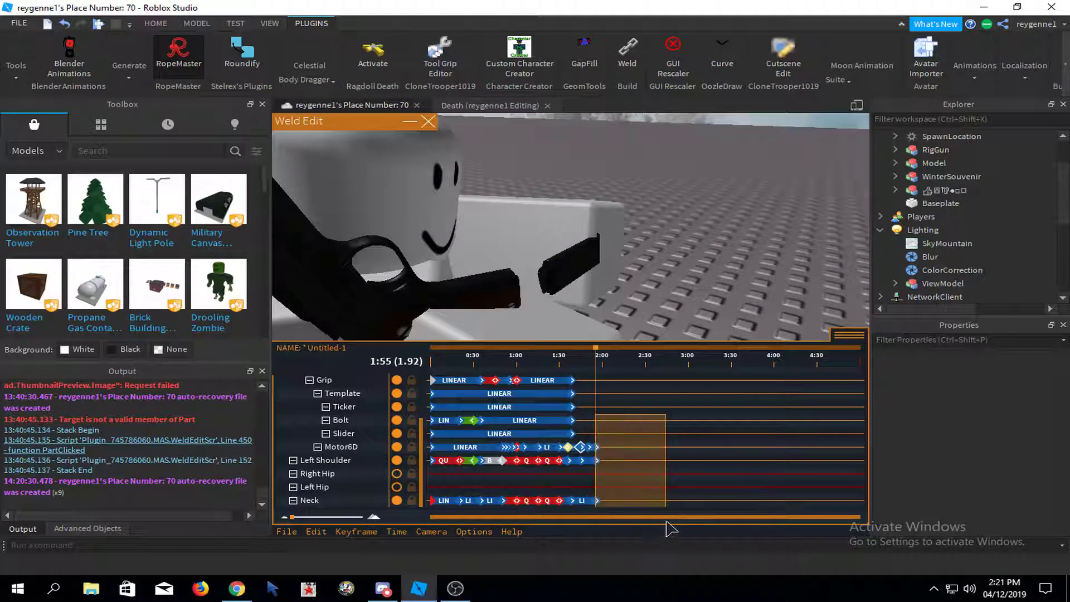
# - Set the easing style of the magazine, left shoulder and neck keyframes at 1:55 to Quad
pyautogui.click(356, 531)
pyautogui.click(375, 503)
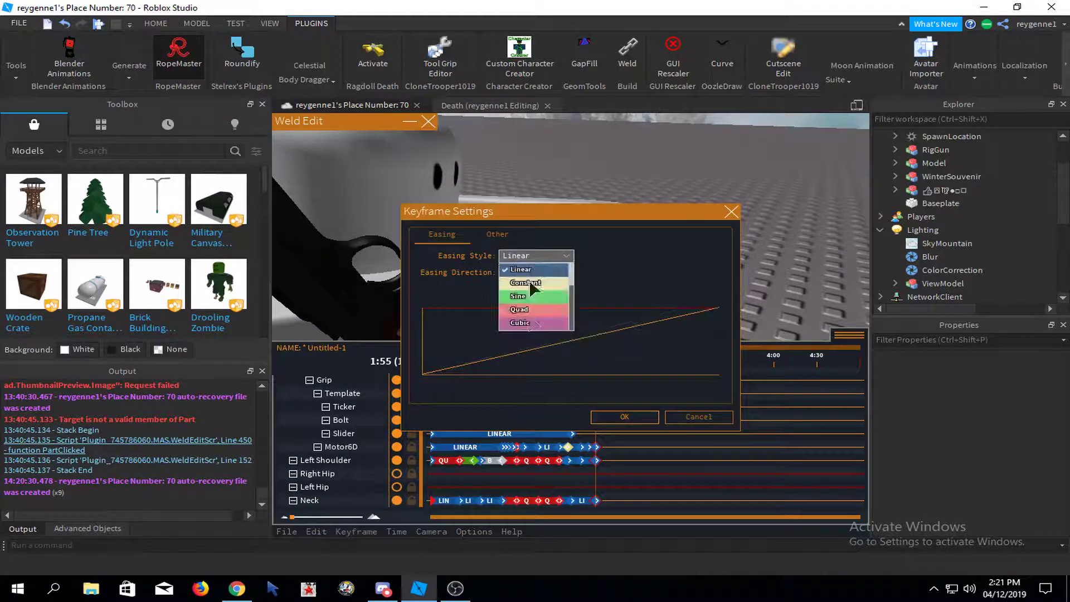
pyautogui.click(624, 417)
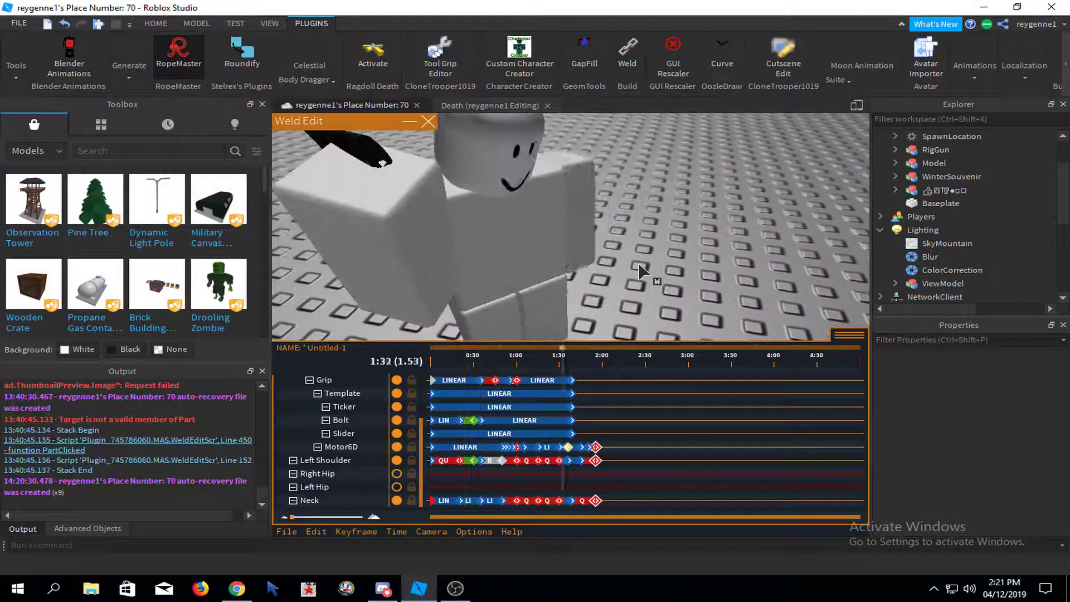
pyautogui.press('w')
pyautogui.press('a')
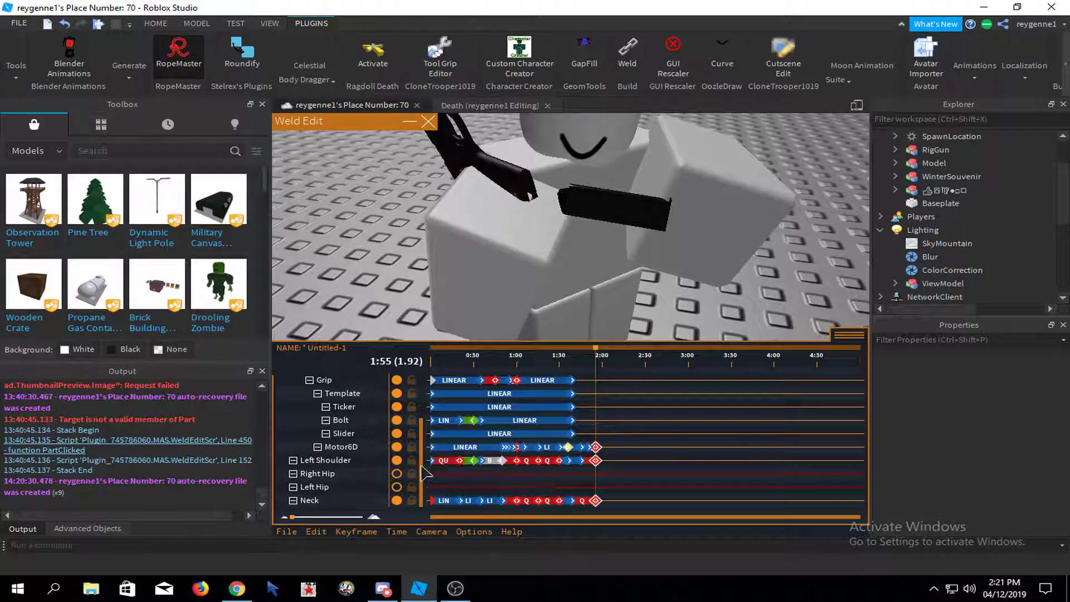
# - Set the right shoulder keyframe at 1:56 to Quad easing with direction InOut and play back the animation
pyautogui.scroll(3, 422, 473)
pyautogui.click(597, 410)
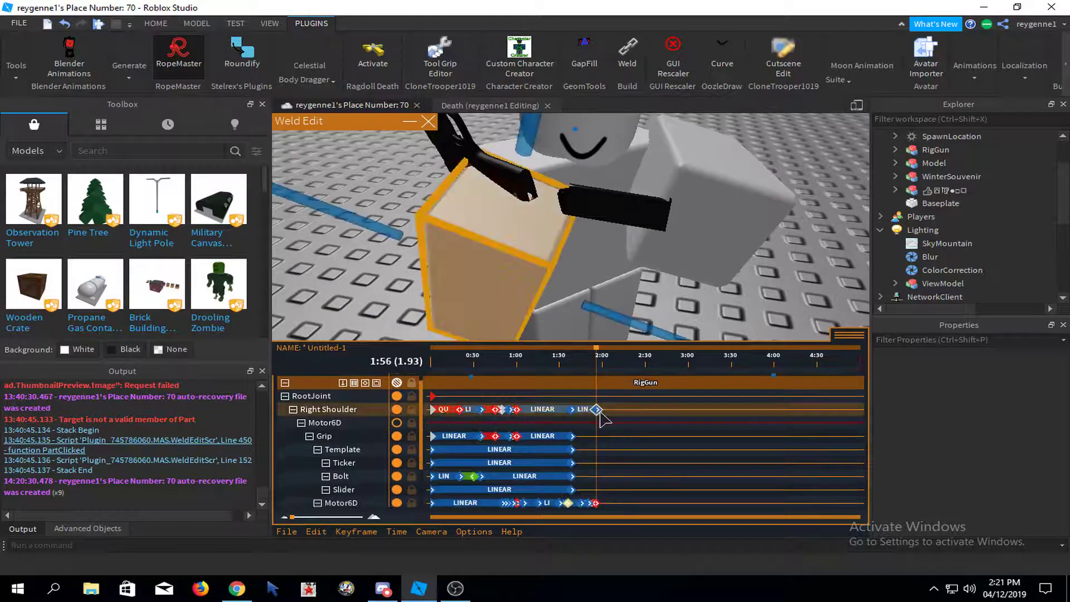
pyautogui.click(355, 532)
pyautogui.click(390, 507)
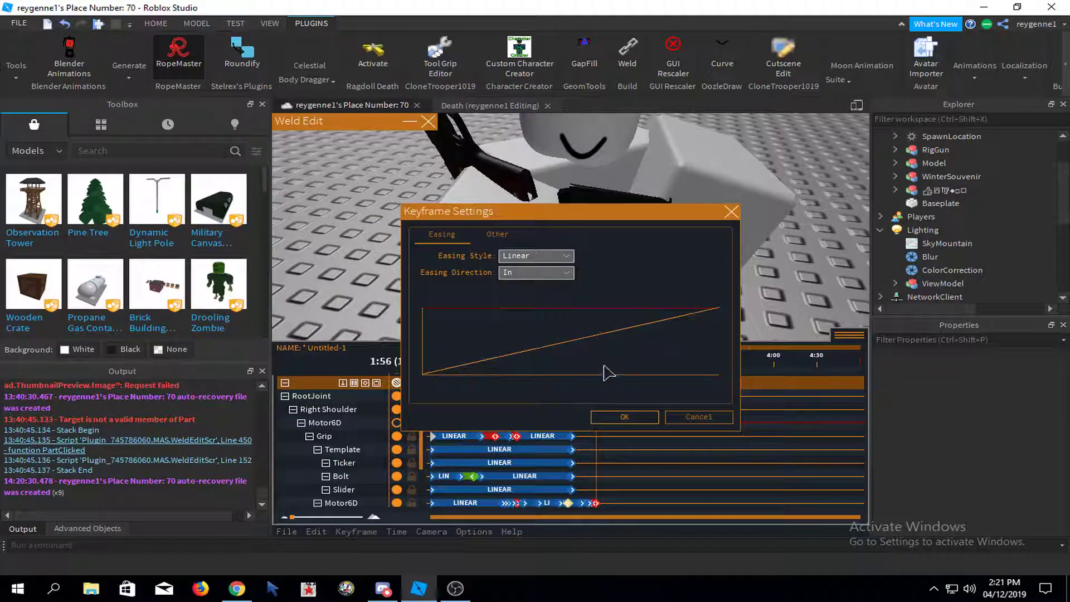
pyautogui.click(530, 257)
pyautogui.click(544, 313)
pyautogui.click(535, 272)
pyautogui.click(523, 305)
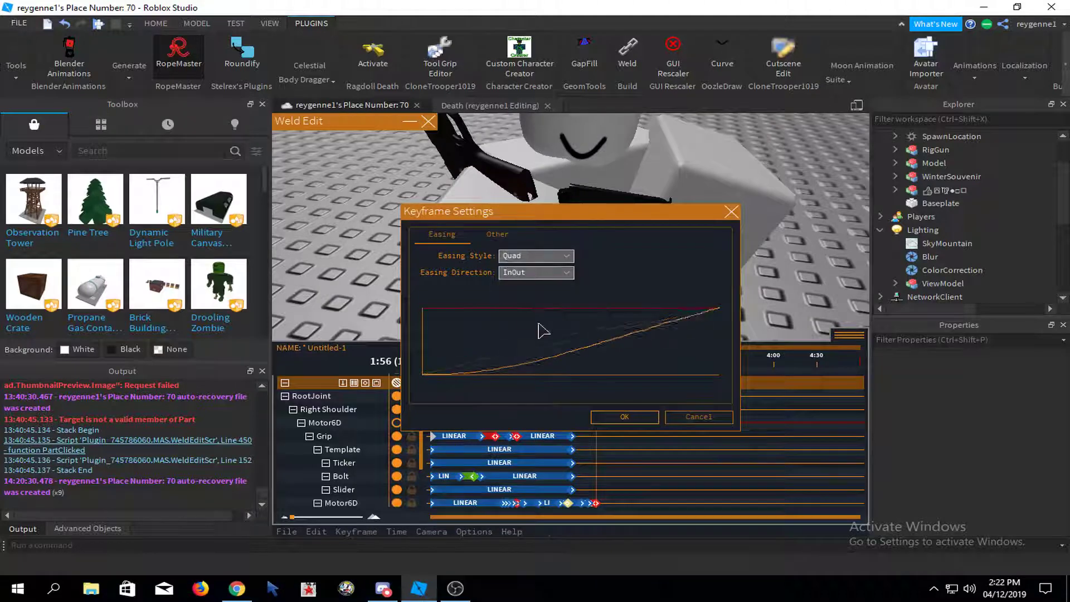
pyautogui.click(624, 417)
pyautogui.press('space')
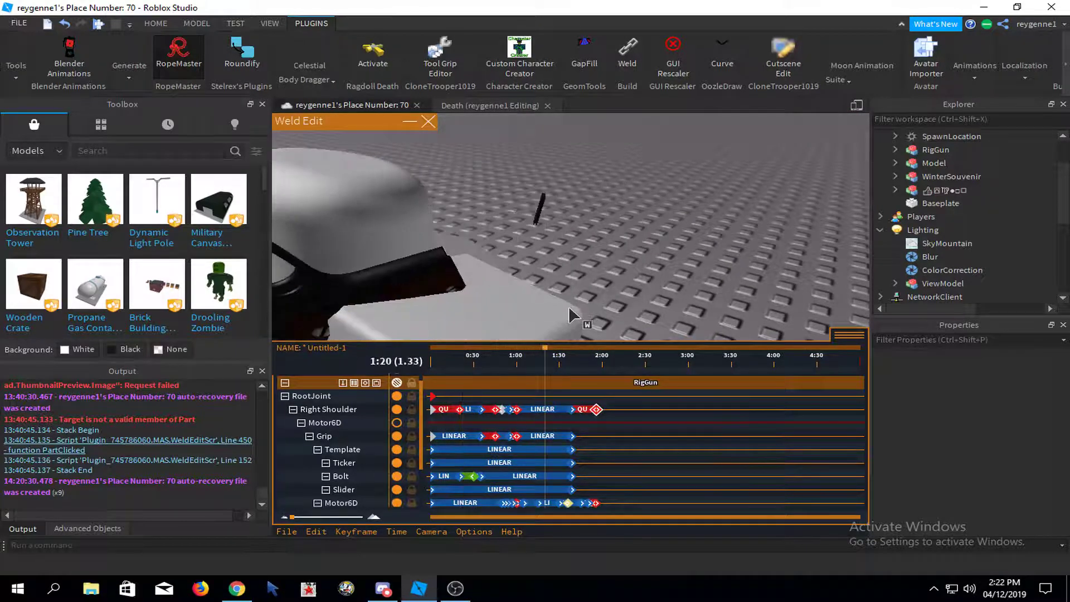
pyautogui.press('space')
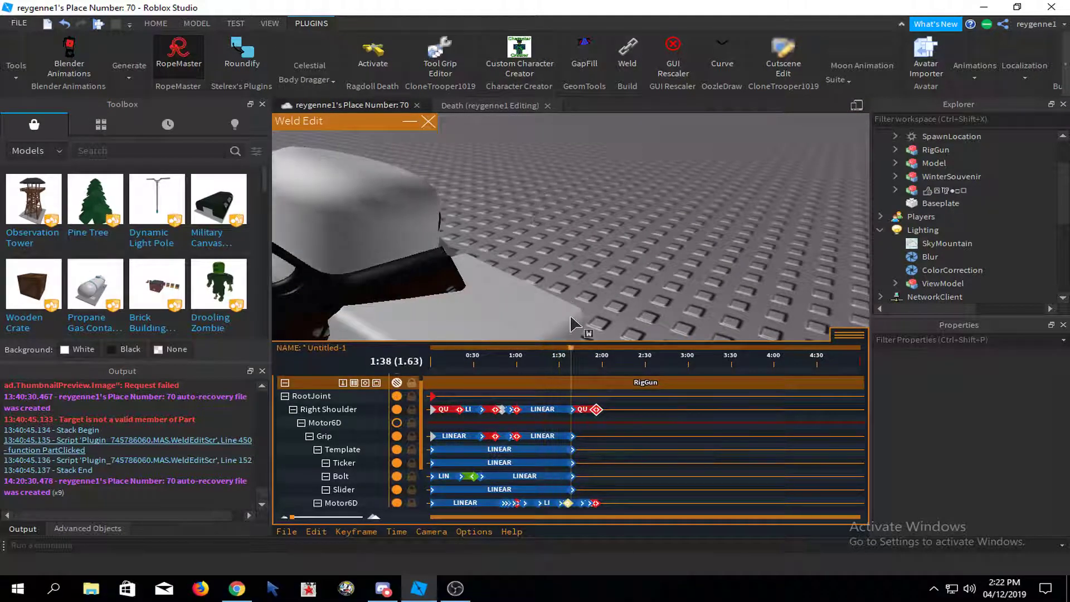
# - Move the magazine's Constant-eased keyframe a few frames forward on the timeline and play back the result
pyautogui.click(568, 502)
pyautogui.click(568, 501)
pyautogui.click(570, 501)
pyautogui.click(567, 500)
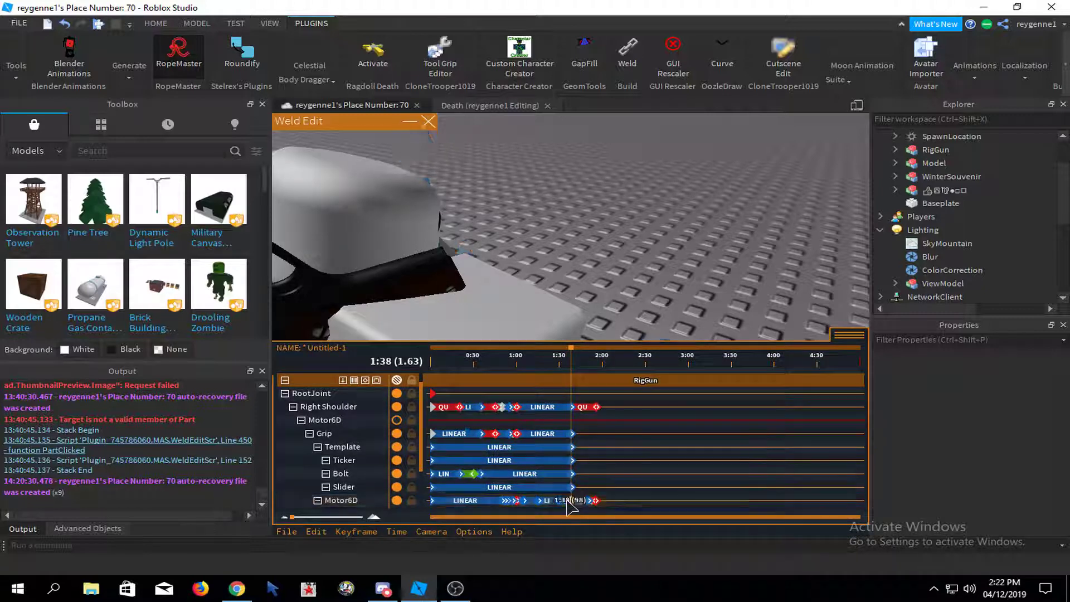
pyautogui.click(569, 500)
pyautogui.moveTo(569, 500); pyautogui.dragTo(574, 501)
pyautogui.click(567, 501)
pyautogui.moveTo(591, 328); pyautogui.dragTo(611, 304, button='right')
pyautogui.press('w')
pyautogui.press('s')
pyautogui.press('space')
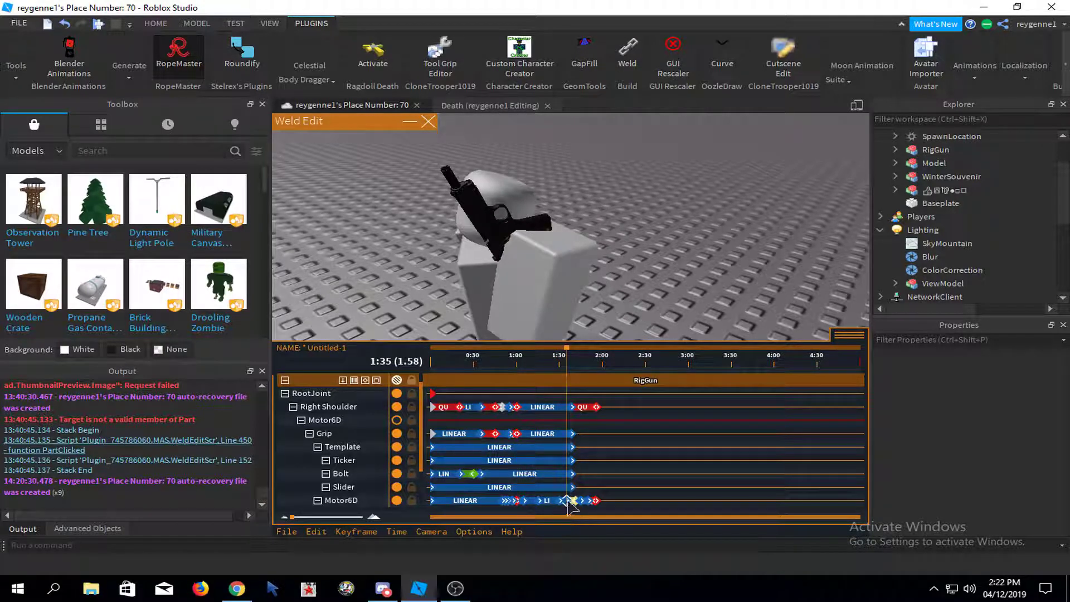
# - Adjust the magazine's position at the 1:35 keyframe and play back the drop
pyautogui.click(568, 500)
pyautogui.press('space')
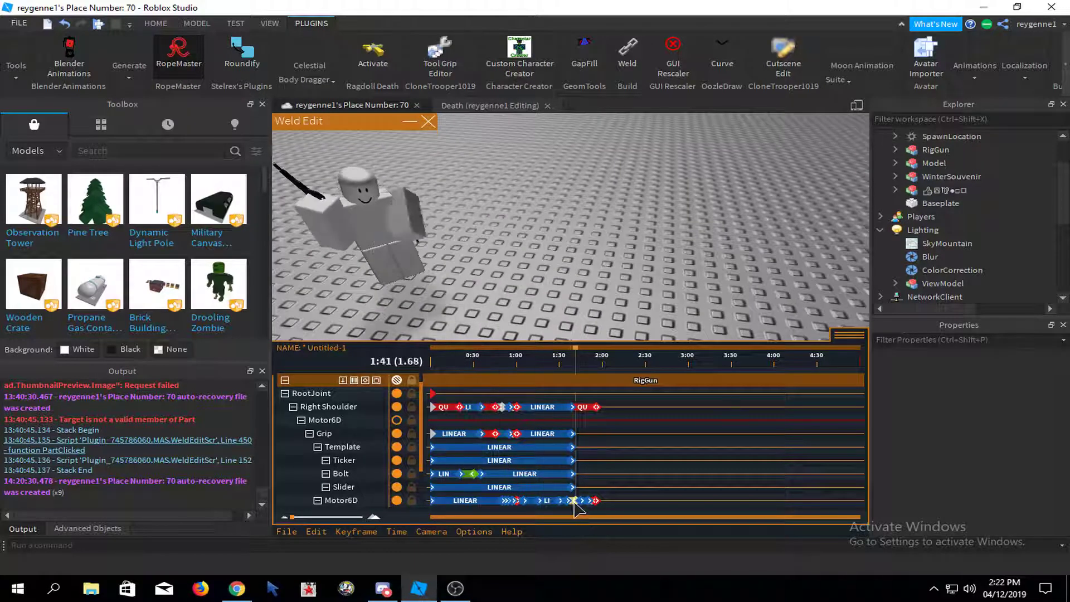
pyautogui.click(568, 501)
pyautogui.moveTo(593, 268); pyautogui.dragTo(505, 132, button='right')
pyautogui.moveTo(667, 276); pyautogui.dragTo(668, 251)
pyautogui.press('space')
pyautogui.moveTo(669, 251); pyautogui.dragTo(731, 294, button='right')
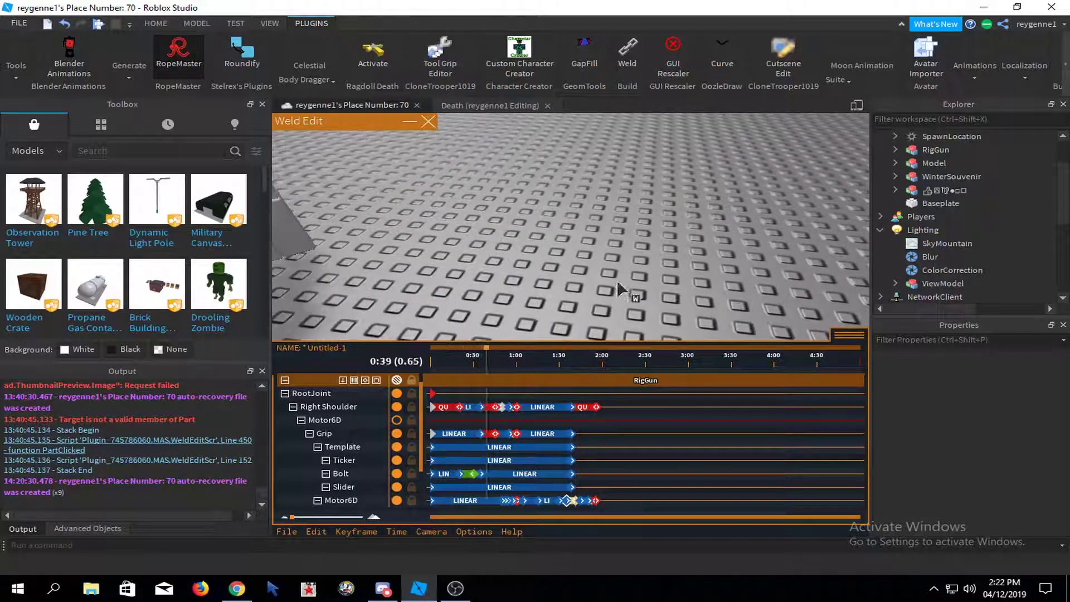
pyautogui.click(571, 501)
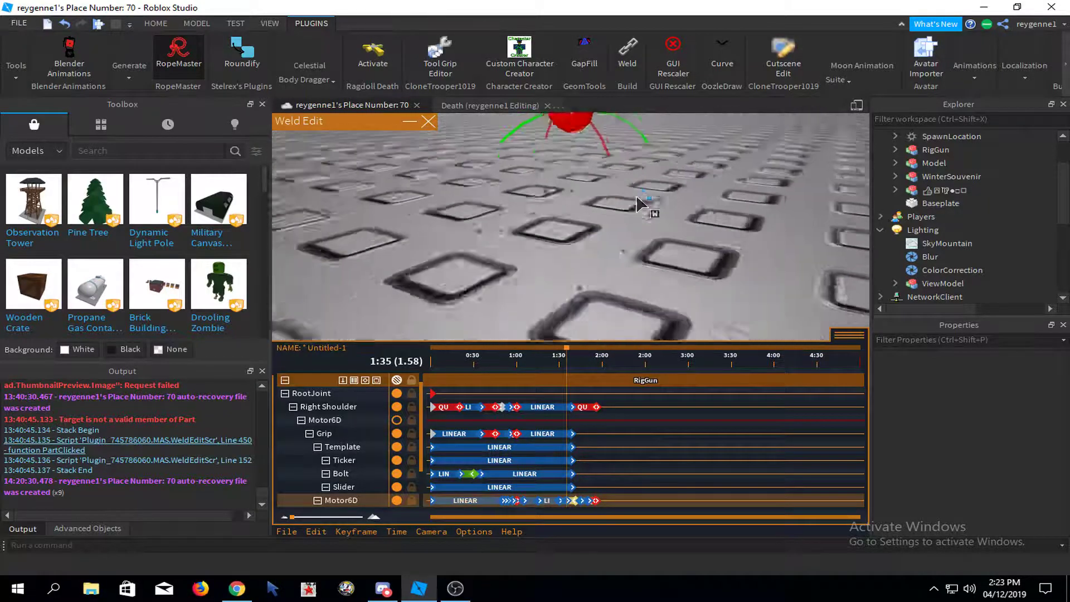
pyautogui.moveTo(636, 198); pyautogui.dragTo(596, 234, button='right')
pyautogui.press('r')
pyautogui.press('space')
pyautogui.press('space')
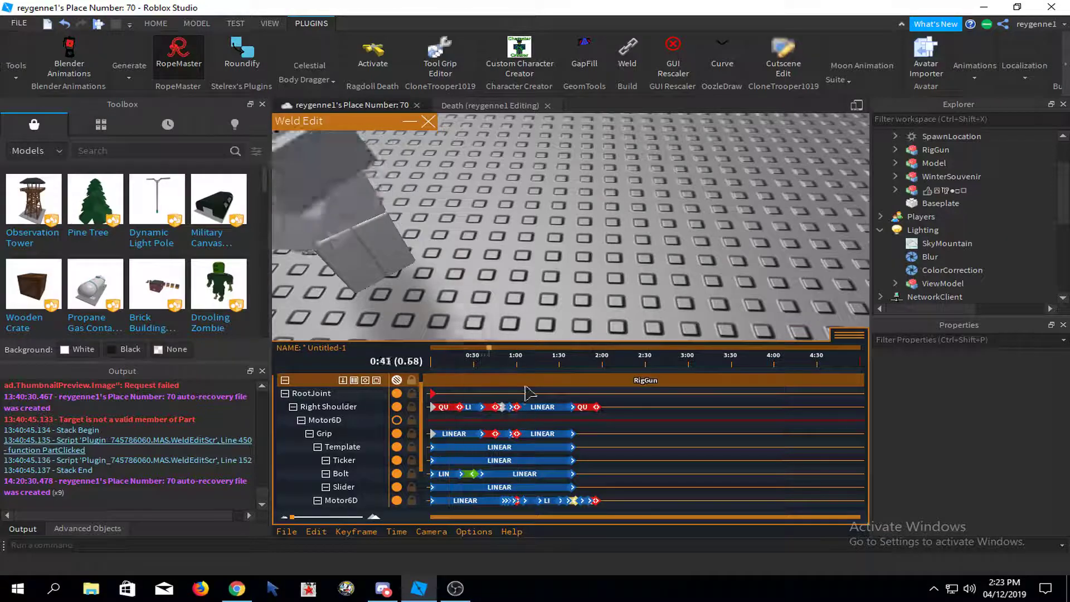
# - Reposition the out-of-sight magazine below the baseplate at 1:35 and replay the animation
pyautogui.click(569, 500)
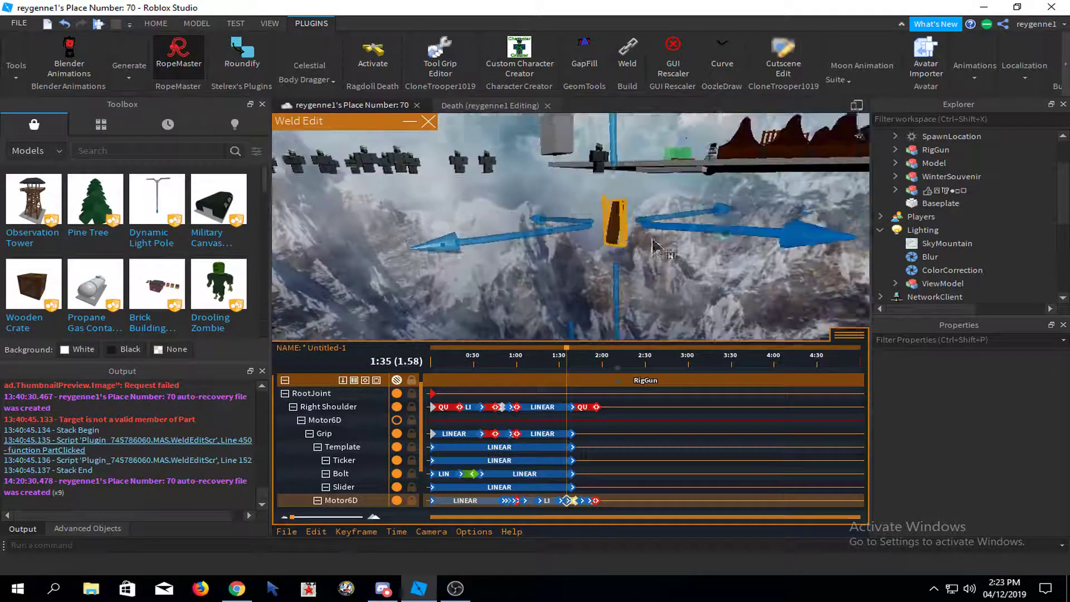
pyautogui.moveTo(632, 225); pyautogui.dragTo(678, 253)
pyautogui.moveTo(669, 207); pyautogui.dragTo(650, 231)
pyautogui.press('r')
pyautogui.click(651, 225)
pyautogui.moveTo(651, 225)
pyautogui.mouseDown(button='right')
pyautogui.moveTo(654, 203)
pyautogui.moveTo(643, 208)
pyautogui.mouseUp(button='right')
pyautogui.scroll(-3, 652, 205)
pyautogui.press('space')
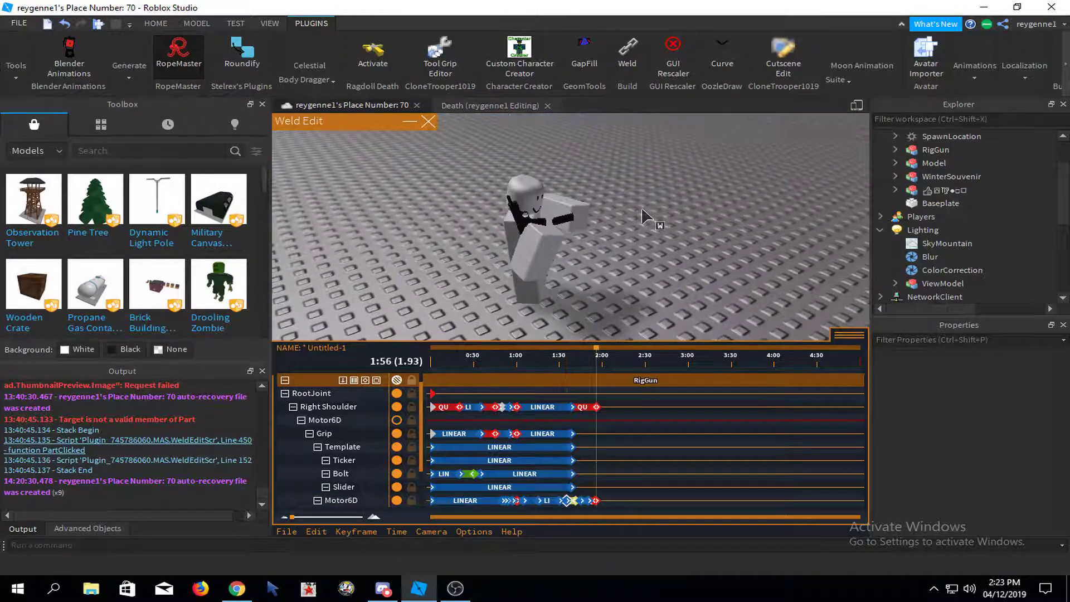
pyautogui.press('space')
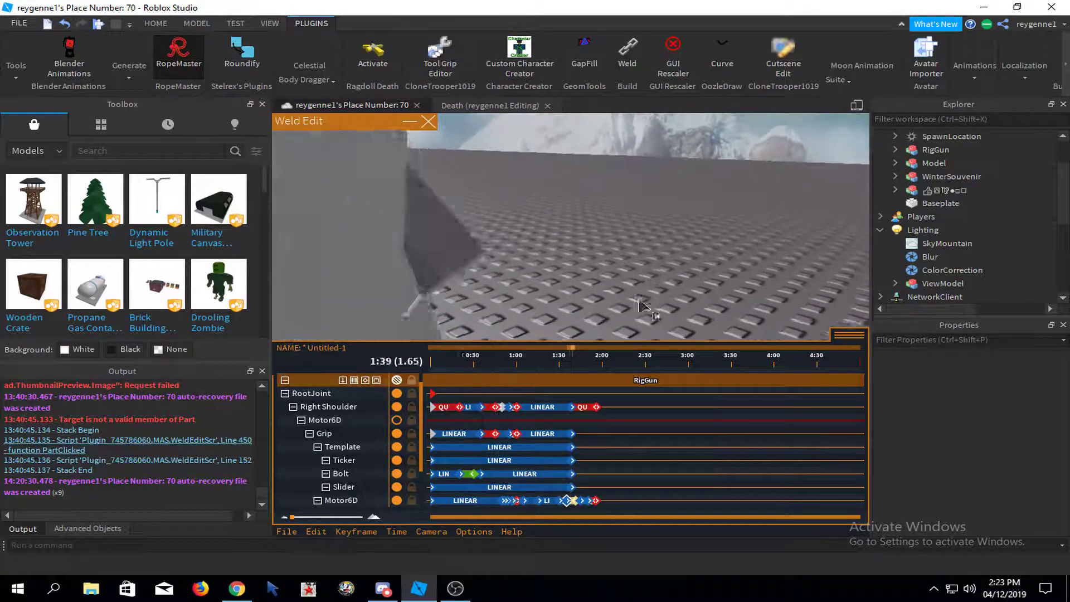
# - Move the magazine's 1:35 keyframe to 1:36, compare it with the 1:30 keyframe and replay the animation
pyautogui.click(566, 501)
pyautogui.moveTo(626, 275); pyautogui.dragTo(632, 258, button='middle')
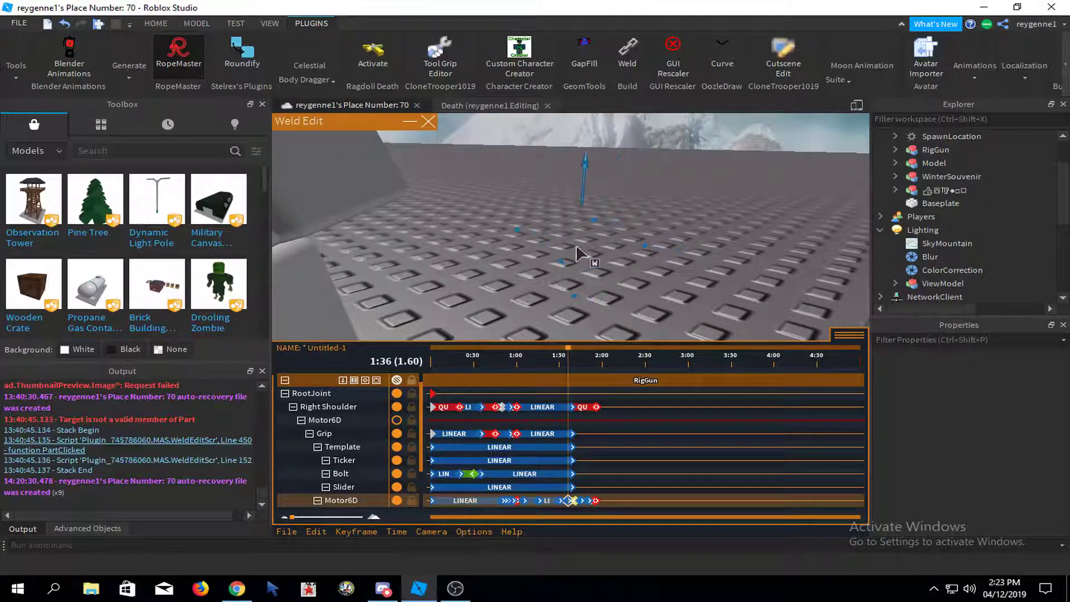
pyautogui.press('space')
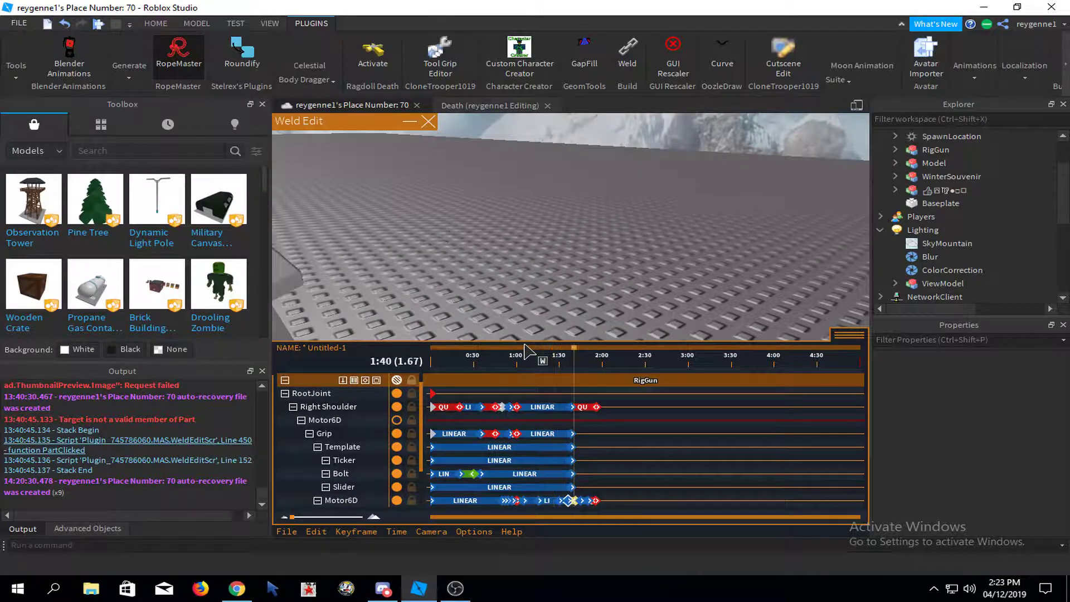
pyautogui.click(560, 500)
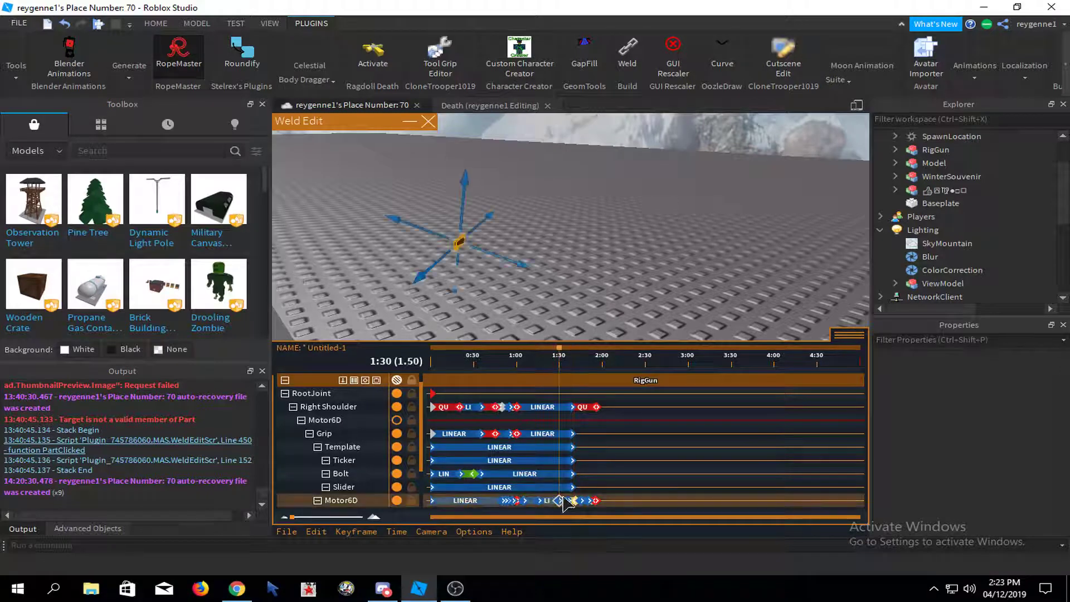
pyautogui.moveTo(608, 267); pyautogui.dragTo(634, 246, button='right')
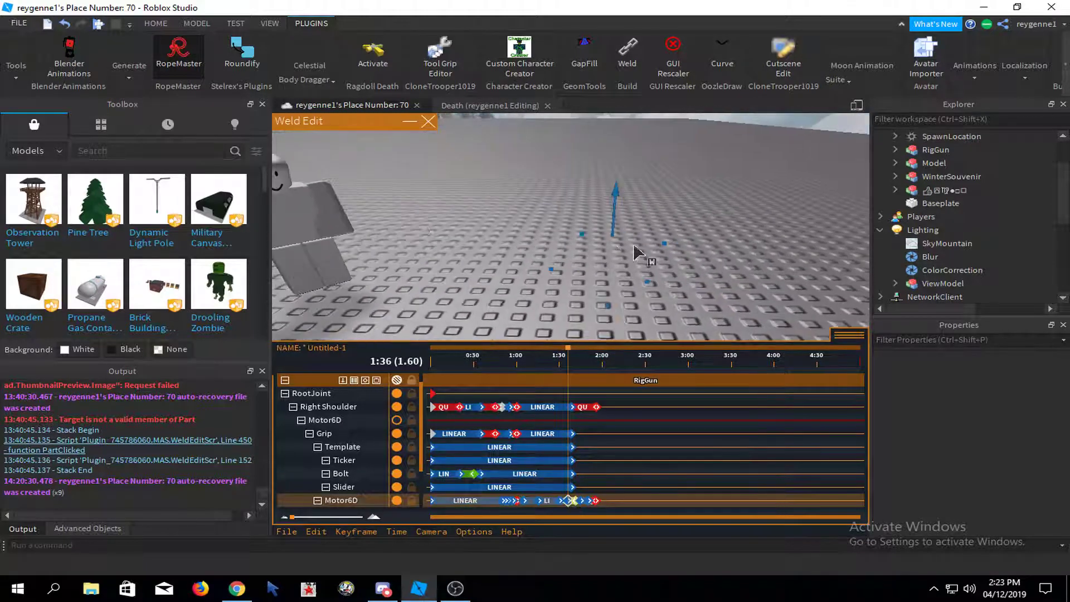
pyautogui.press('space')
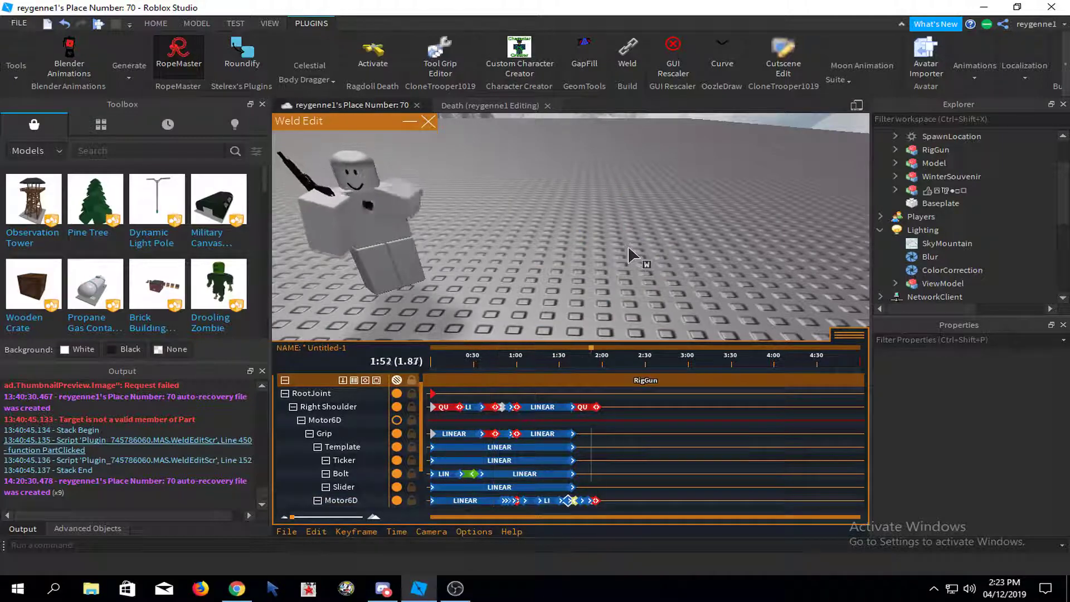
pyautogui.moveTo(628, 247); pyautogui.dragTo(628, 249, button='right')
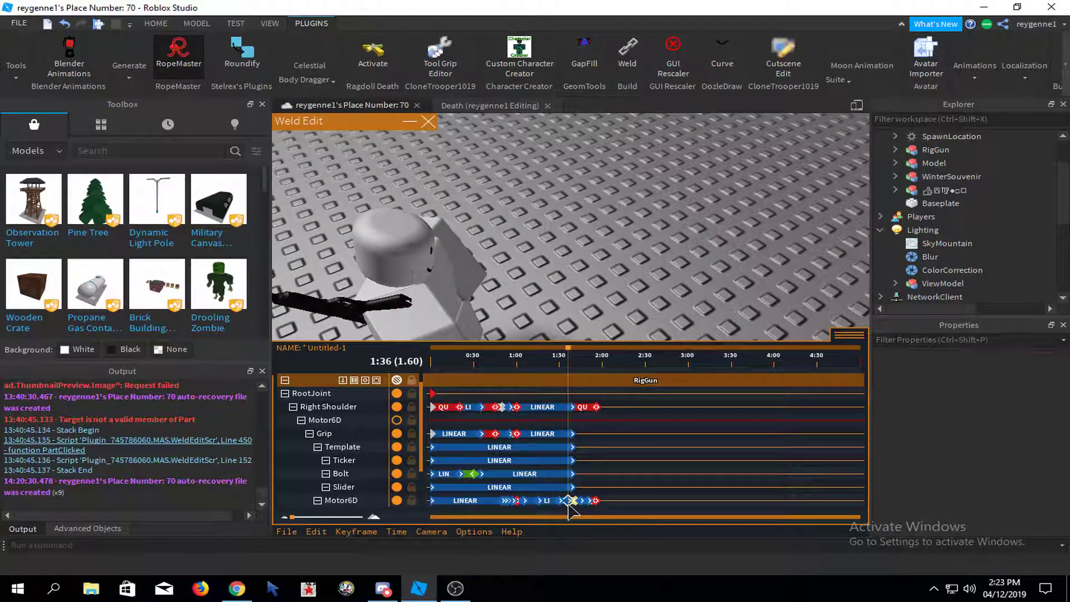
# - Rotate the magazine at 1:36 while it is out of sight and preview the motion
pyautogui.click(569, 503)
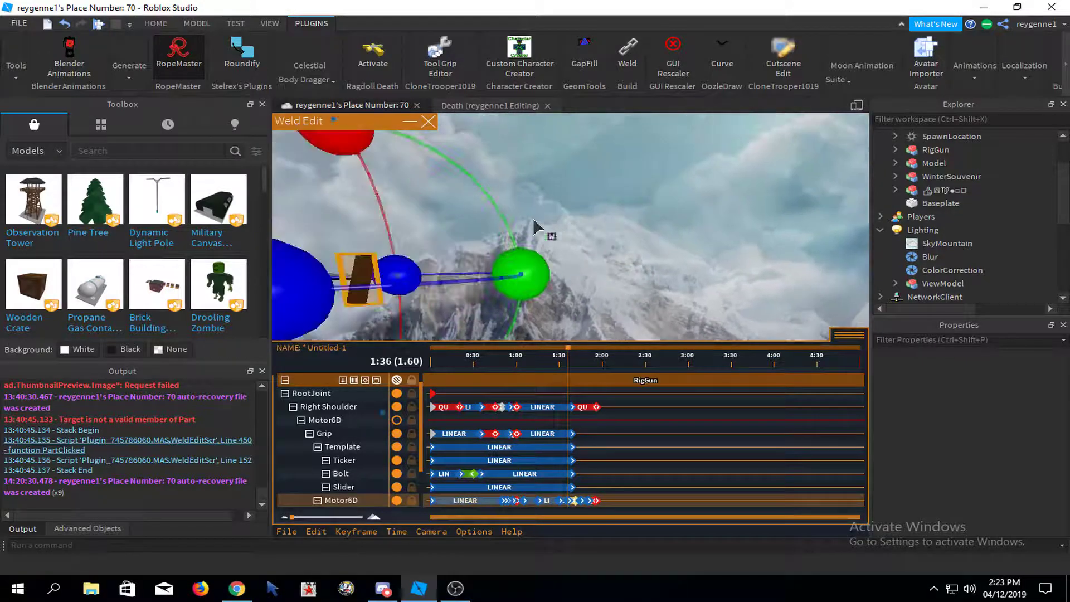
pyautogui.moveTo(544, 267); pyautogui.dragTo(541, 335)
pyautogui.click(598, 278)
pyautogui.moveTo(599, 278)
pyautogui.mouseDown(button='right')
pyautogui.moveTo(640, 293)
pyautogui.moveTo(608, 284)
pyautogui.mouseUp(button='right')
pyautogui.press('space')
pyautogui.press('w')
pyautogui.press('space')
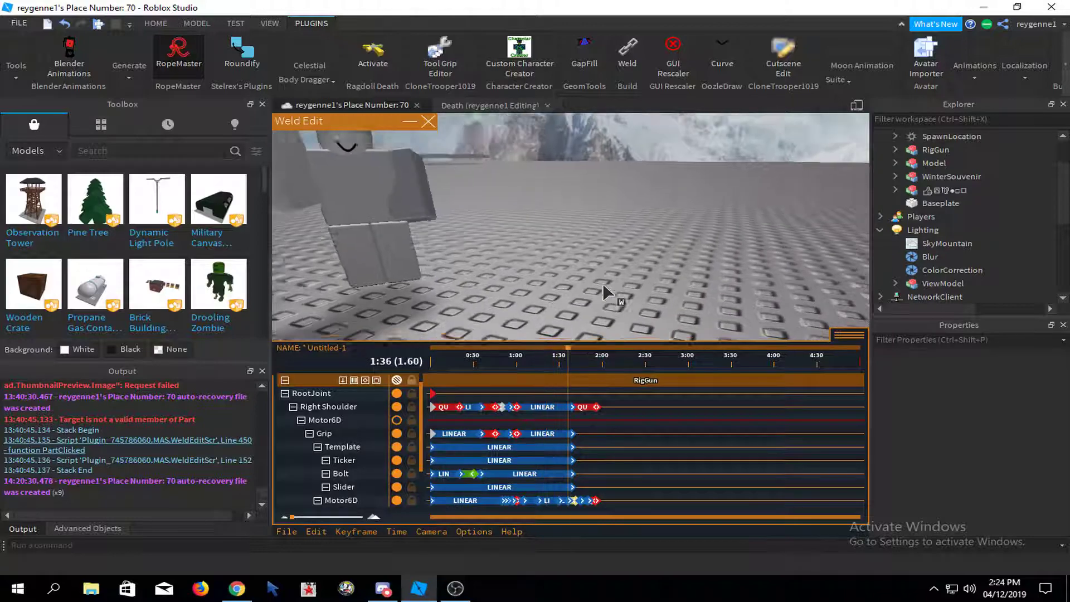
# - Adjust the magazine's rotation at the 1:36 keyframe and replay the animation
pyautogui.click(569, 501)
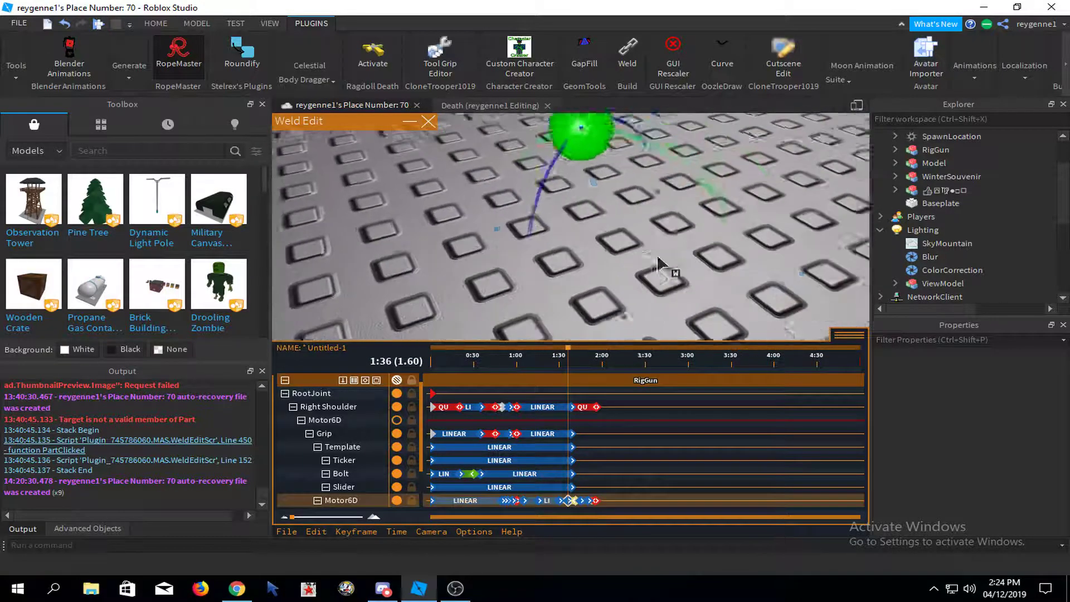
pyautogui.click(713, 216)
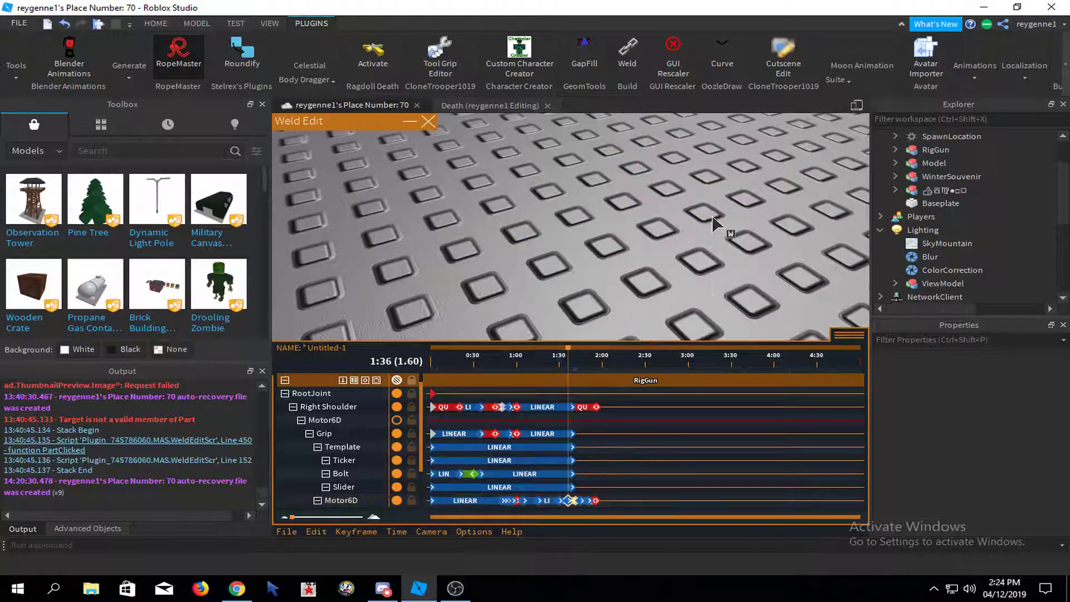
pyautogui.moveTo(712, 217); pyautogui.dragTo(728, 225, button='right')
pyautogui.scroll(-2, 728, 225)
pyautogui.press('space')
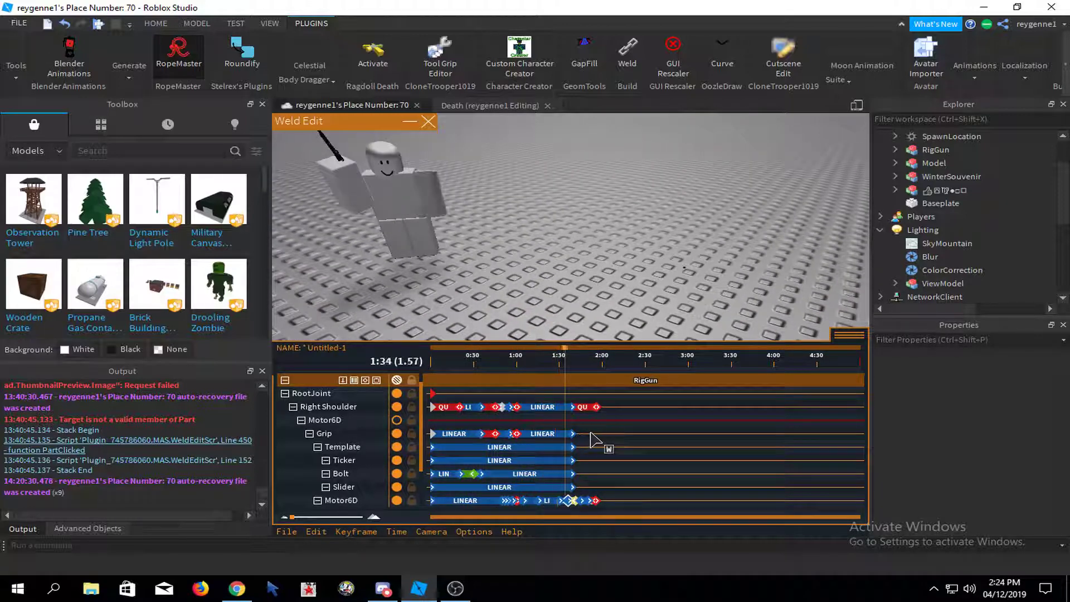
# - Shift the out-of-sight magazine at the 1:36 keyframe and scrub through the swap
pyautogui.click(564, 500)
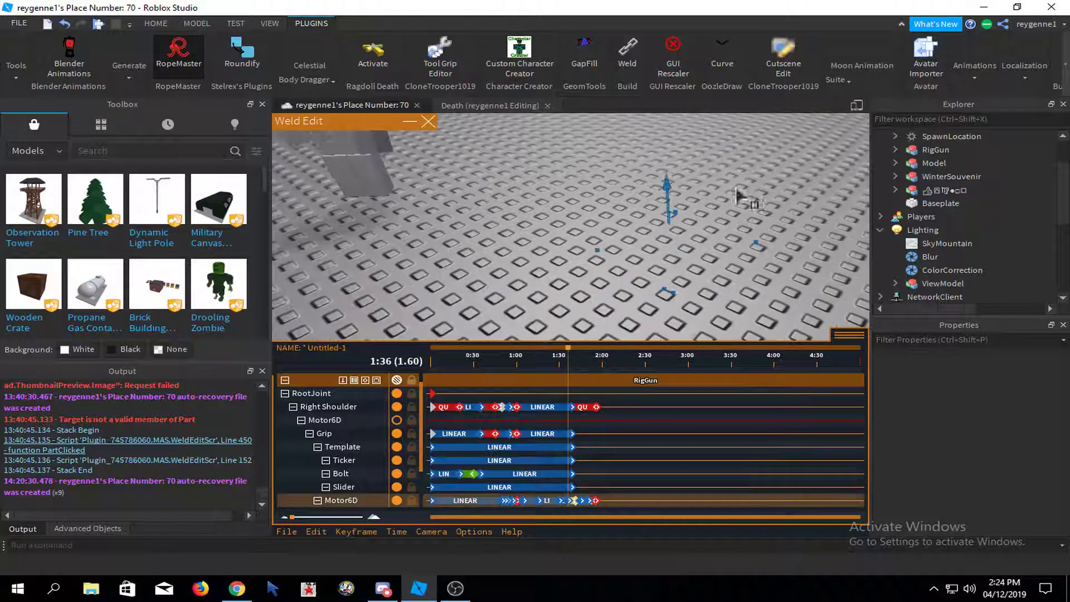
pyautogui.moveTo(732, 238); pyautogui.dragTo(717, 231, button='right')
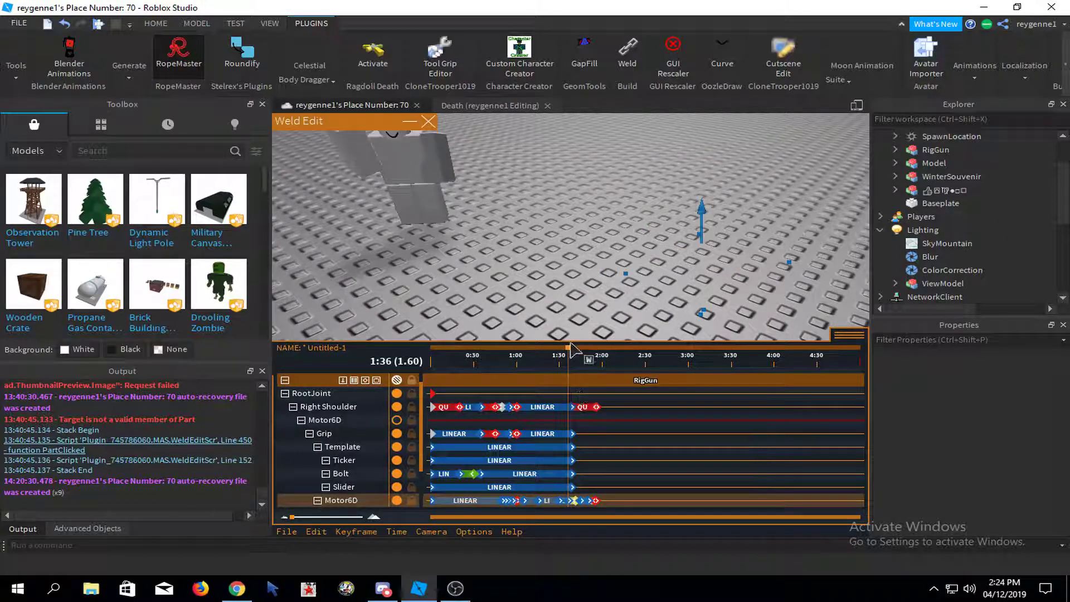
pyautogui.moveTo(552, 353); pyautogui.dragTo(616, 359)
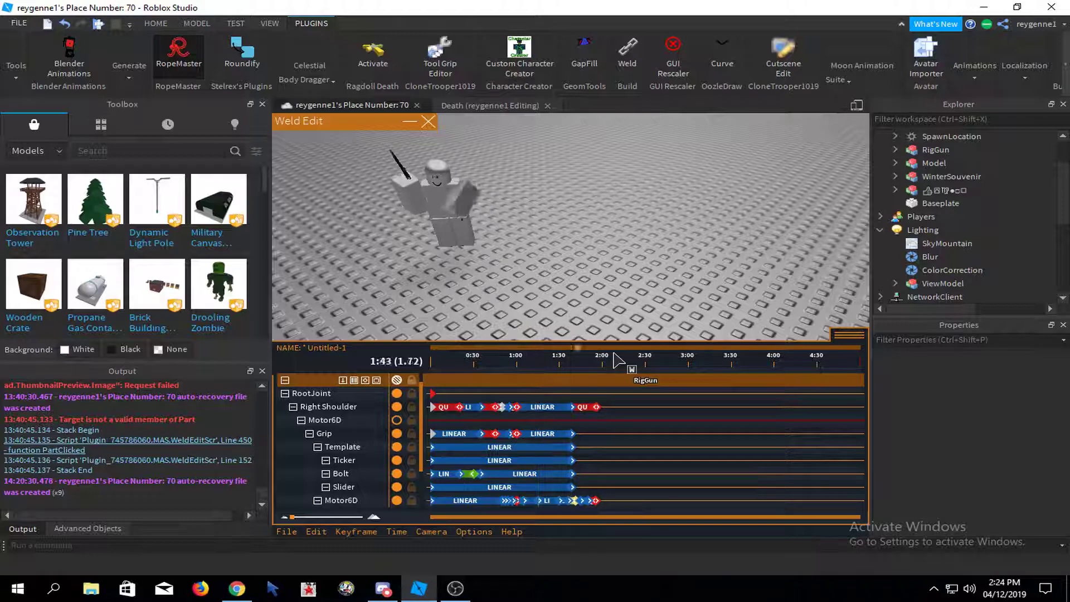
# - Reposition the magazine at 1:36 from a low, close view and play back the motion
pyautogui.click(569, 500)
pyautogui.scroll(10, 579, 276)
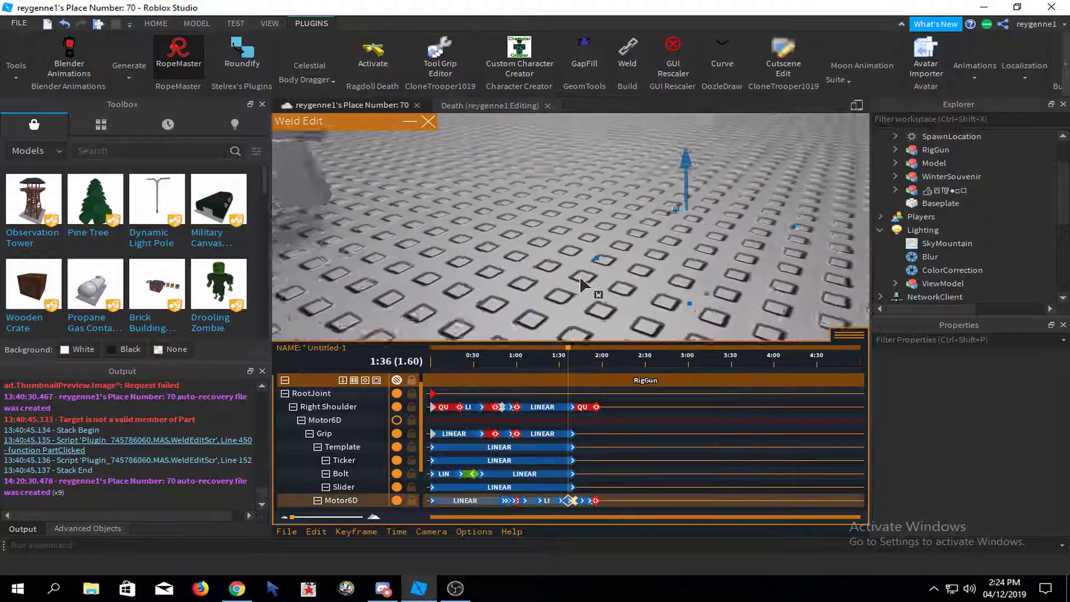
pyautogui.scroll(-5, 602, 247)
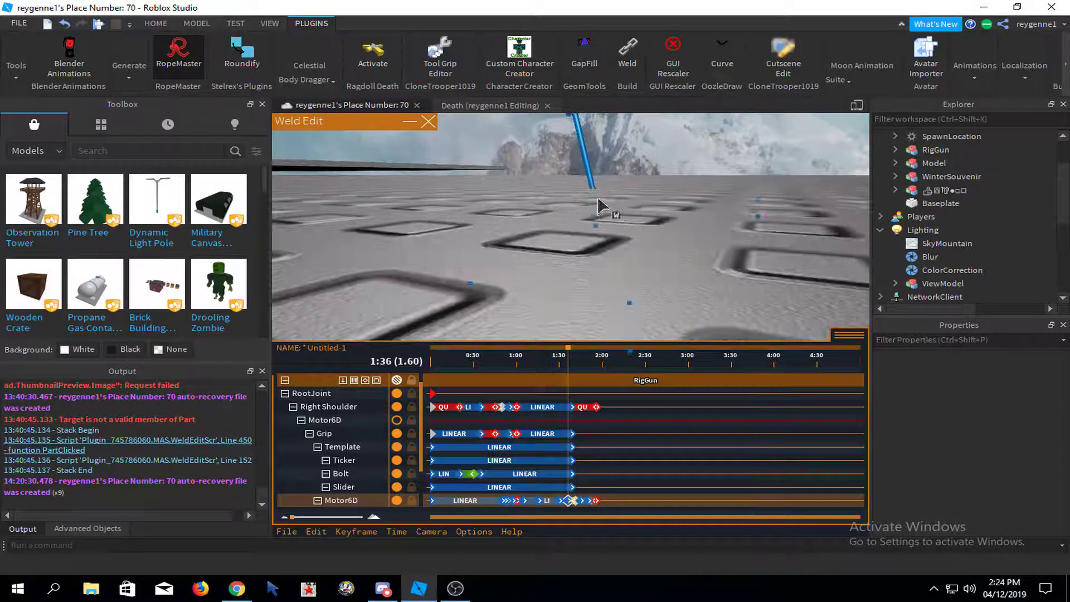
pyautogui.click(618, 166)
pyautogui.scroll(-5, 586, 176)
pyautogui.press('space')
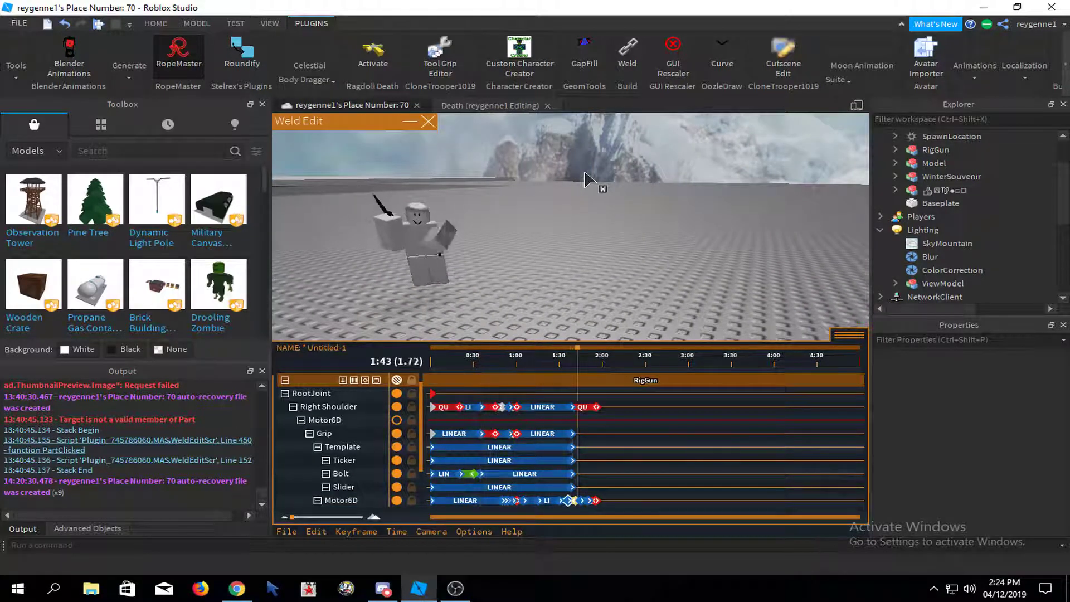
# - Fine-tune the hidden magazine's position at the 1:36 keyframe, replaying the animation after each adjustment
pyautogui.click(562, 501)
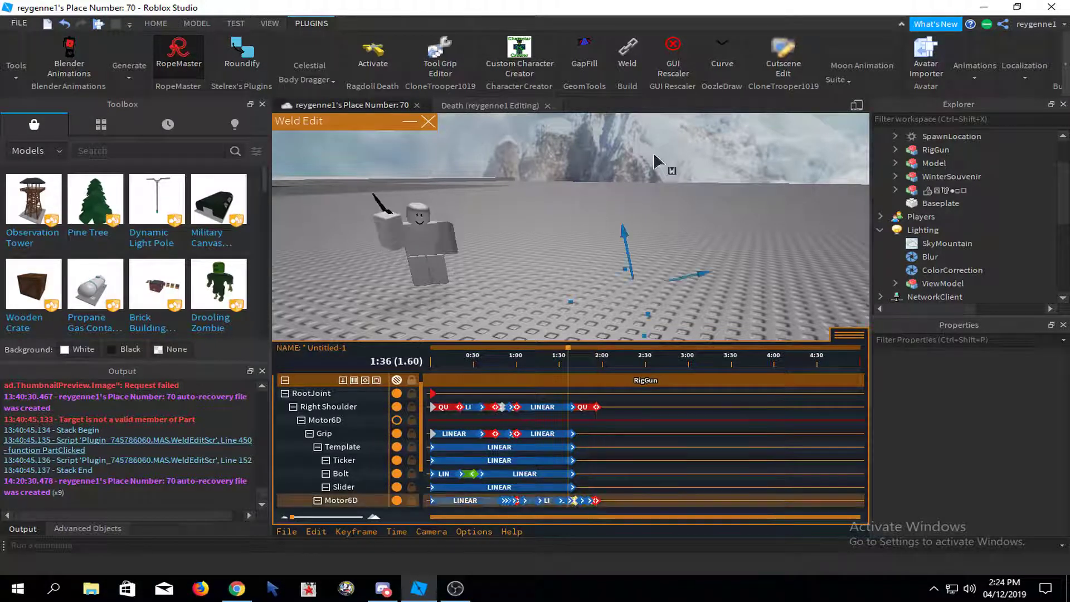
pyautogui.click(760, 272)
pyautogui.press('space')
pyautogui.press('space')
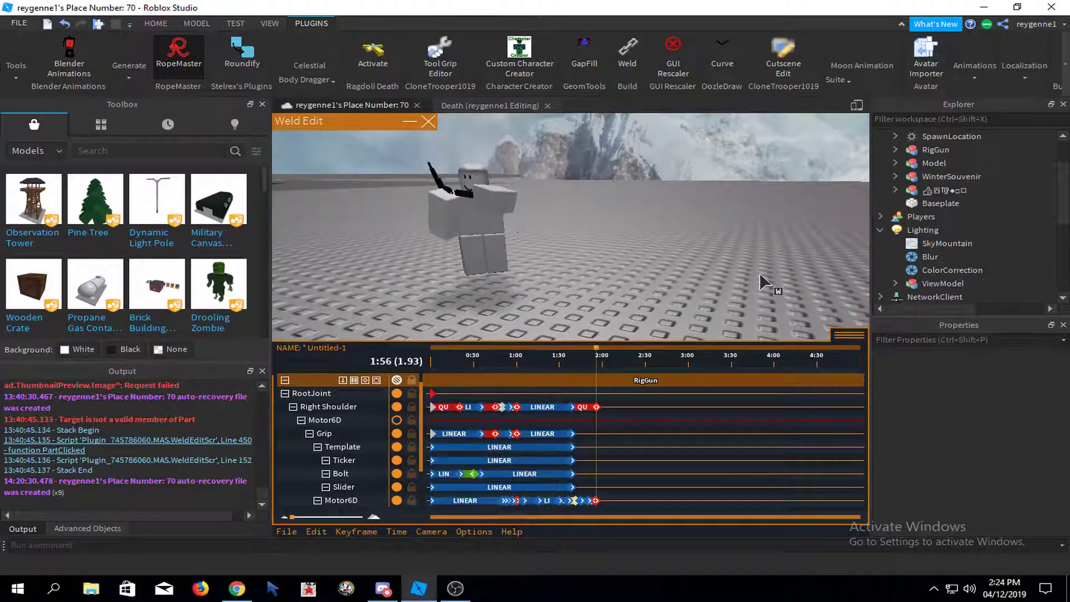
pyautogui.click(568, 502)
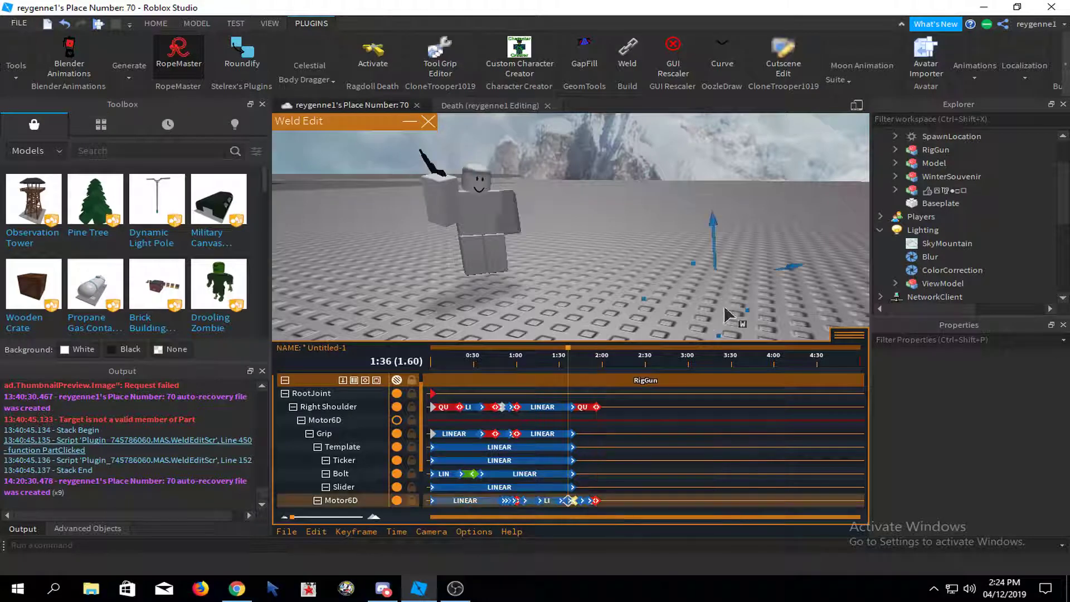
pyautogui.click(737, 281)
pyautogui.press('space')
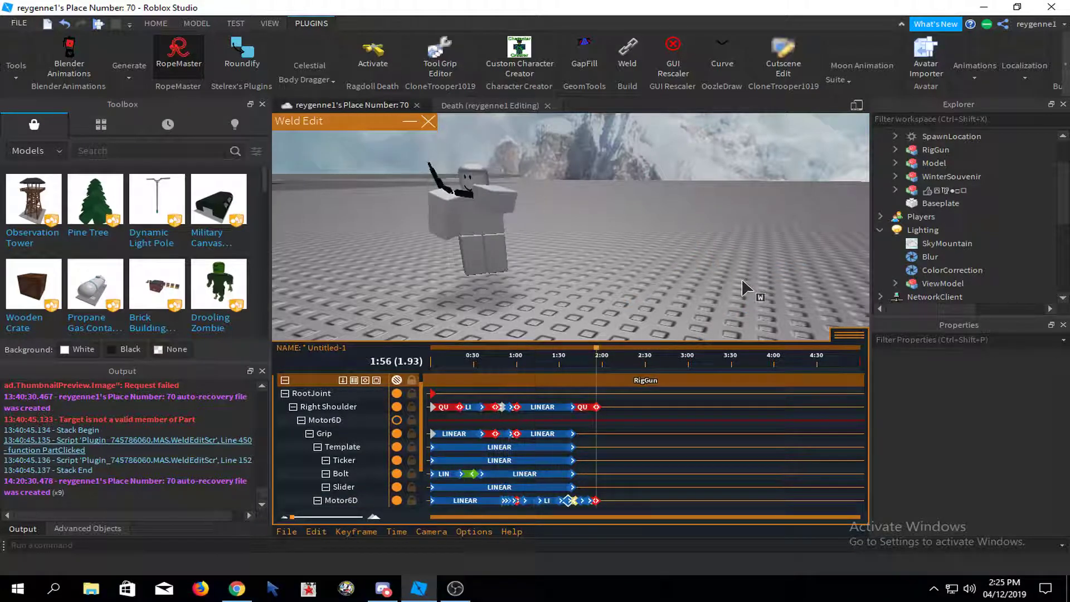
# - Review the magazine's 1:36 pose and replay the reload through 1:56 from closer and different angles
pyautogui.moveTo(741, 278); pyautogui.dragTo(683, 274, button='right')
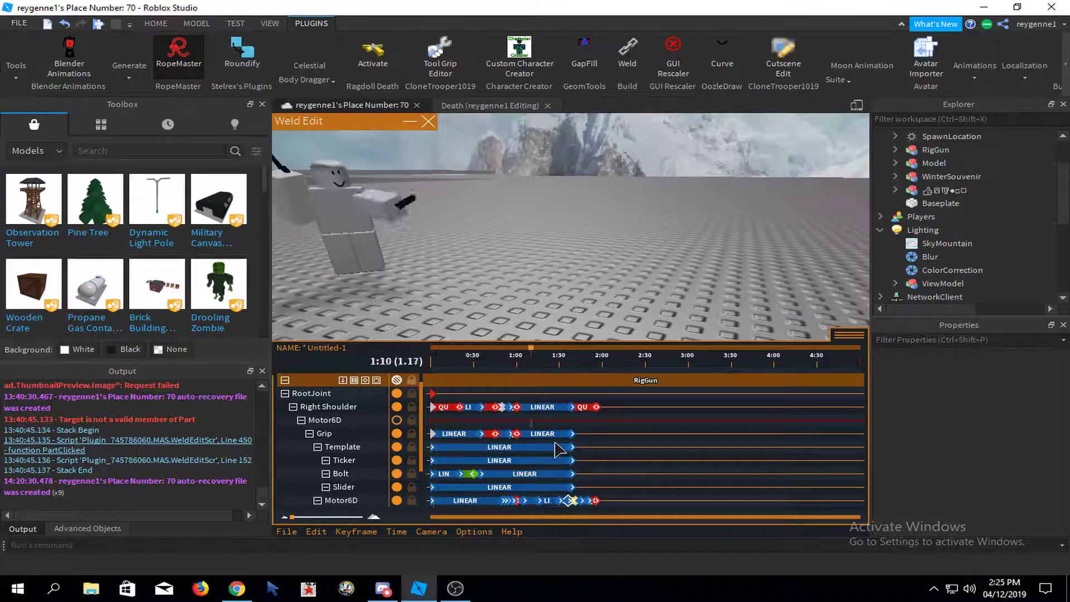
pyautogui.click(568, 496)
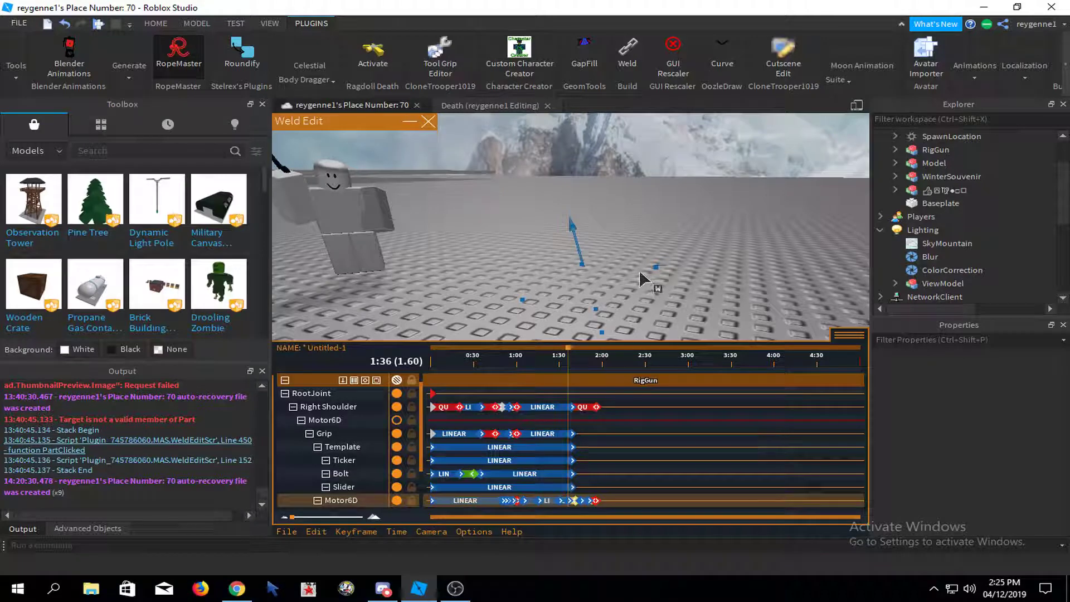
pyautogui.press('space')
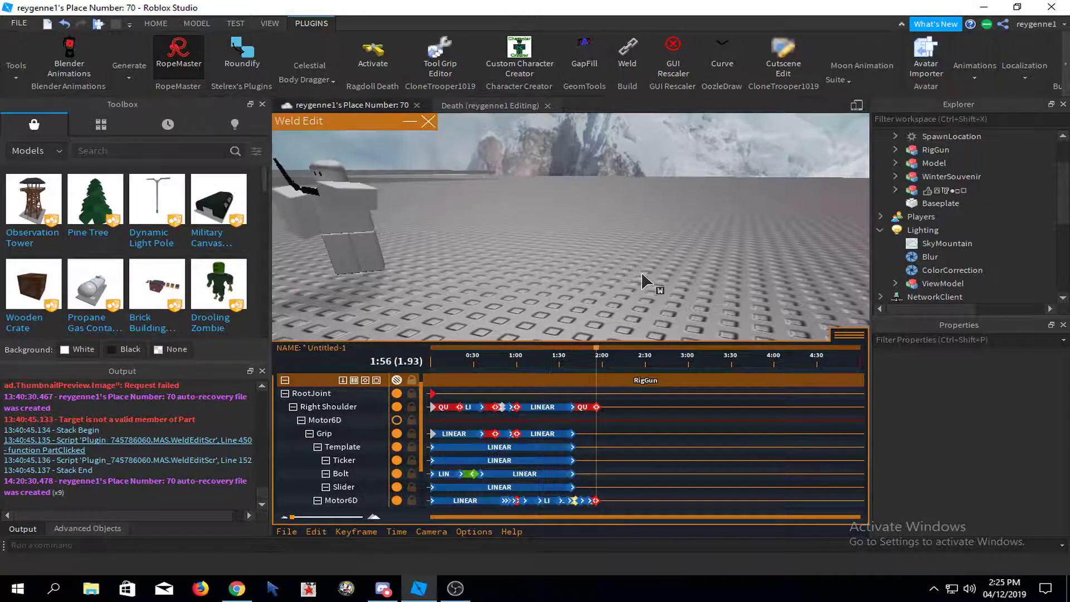
pyautogui.moveTo(642, 273)
pyautogui.mouseDown(button='right')
pyautogui.moveTo(662, 276)
pyautogui.moveTo(649, 258)
pyautogui.mouseUp(button='right')
pyautogui.scroll(1, 660, 276)
pyautogui.press('space')
pyautogui.scroll(-2, 657, 271)
pyautogui.scroll(3, 649, 258)
pyautogui.scroll(-2, 619, 293)
# - Add a Grip keyframe at 1:56 to hold the gun's pose
pyautogui.click(517, 251)
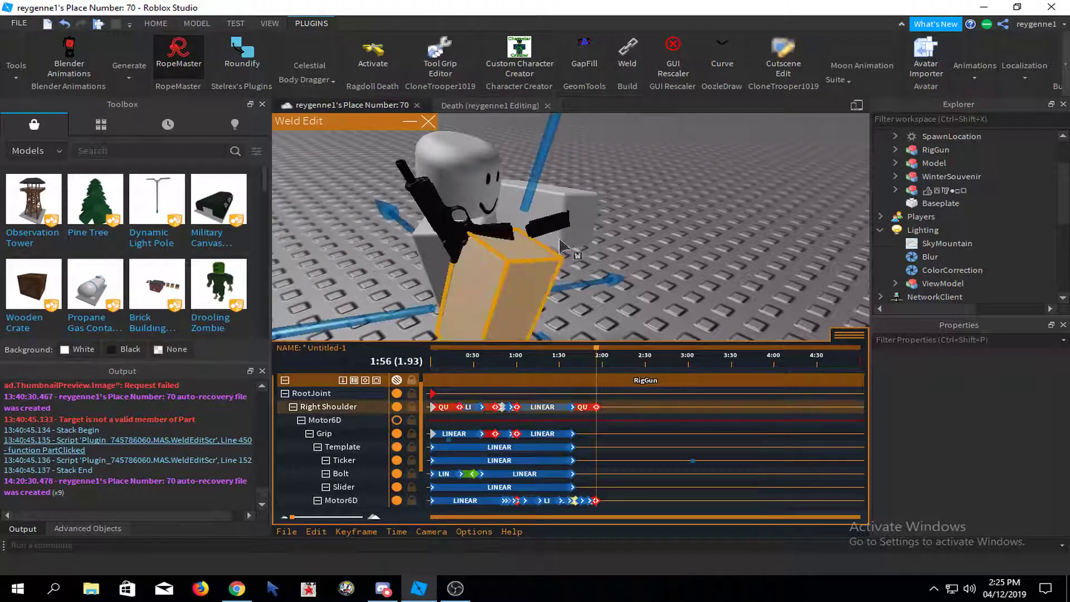
pyautogui.moveTo(569, 252); pyautogui.dragTo(569, 255, button='right')
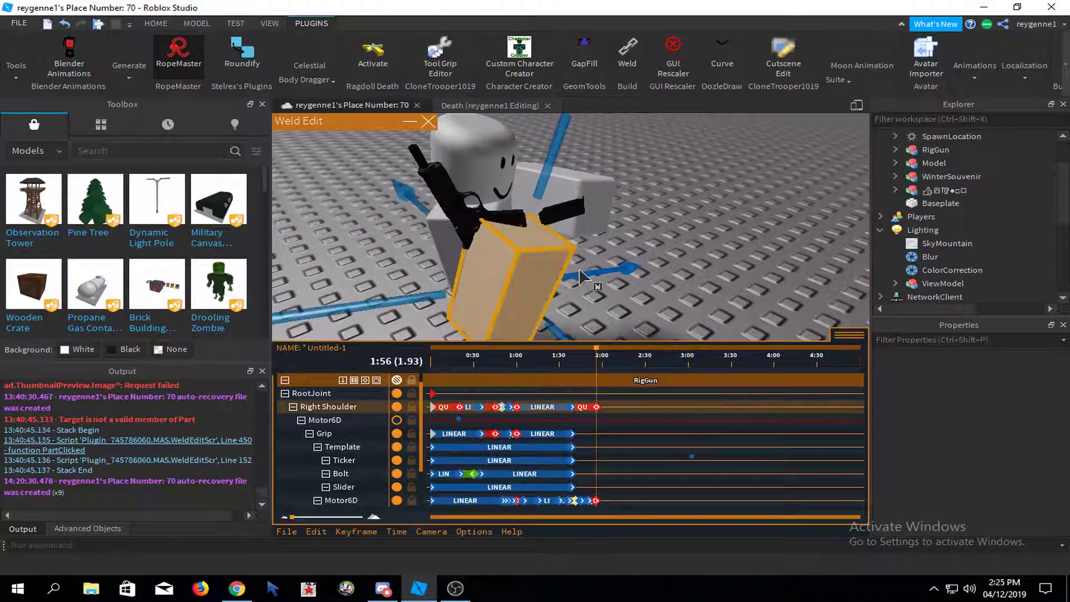
pyautogui.click(506, 219)
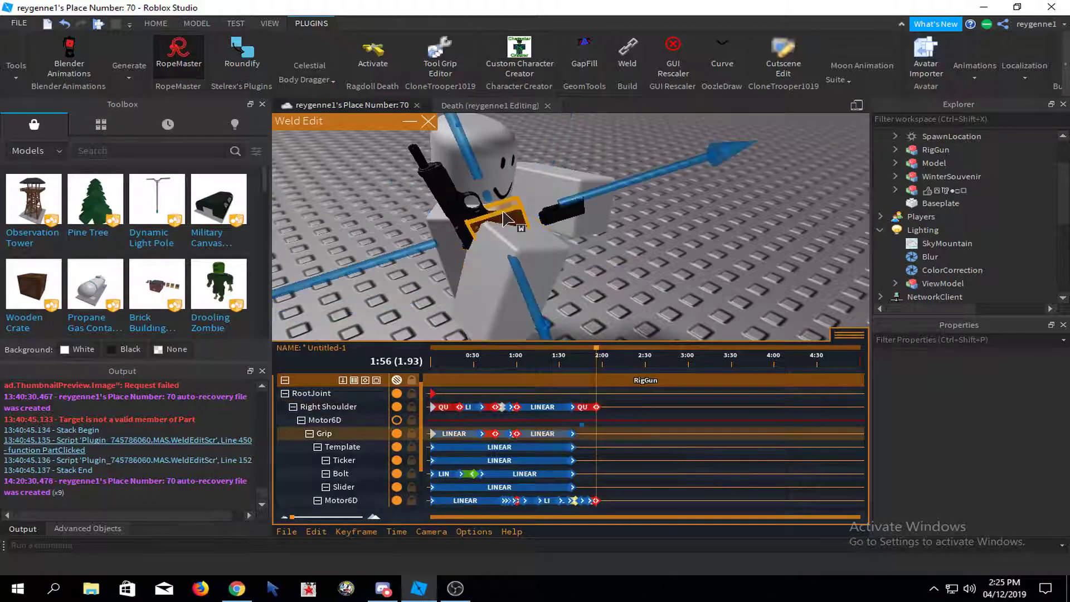
pyautogui.click(591, 190)
pyautogui.click(735, 328)
# - Add keyframes at 1:56 for the gun's Slider, Bolt, Ticker and Template parts
pyautogui.click(421, 168)
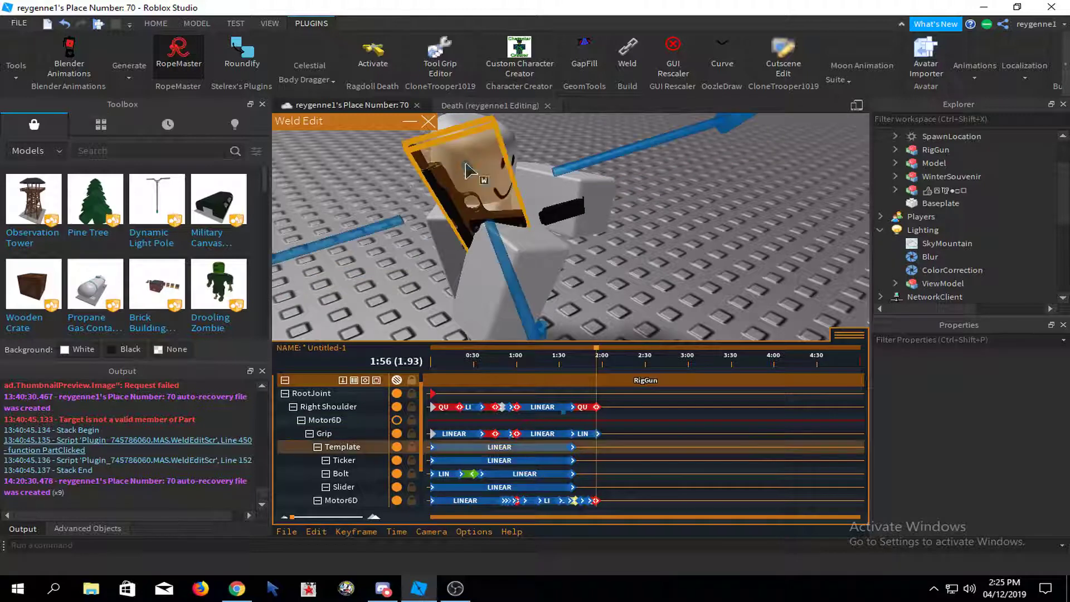
pyautogui.click(663, 266)
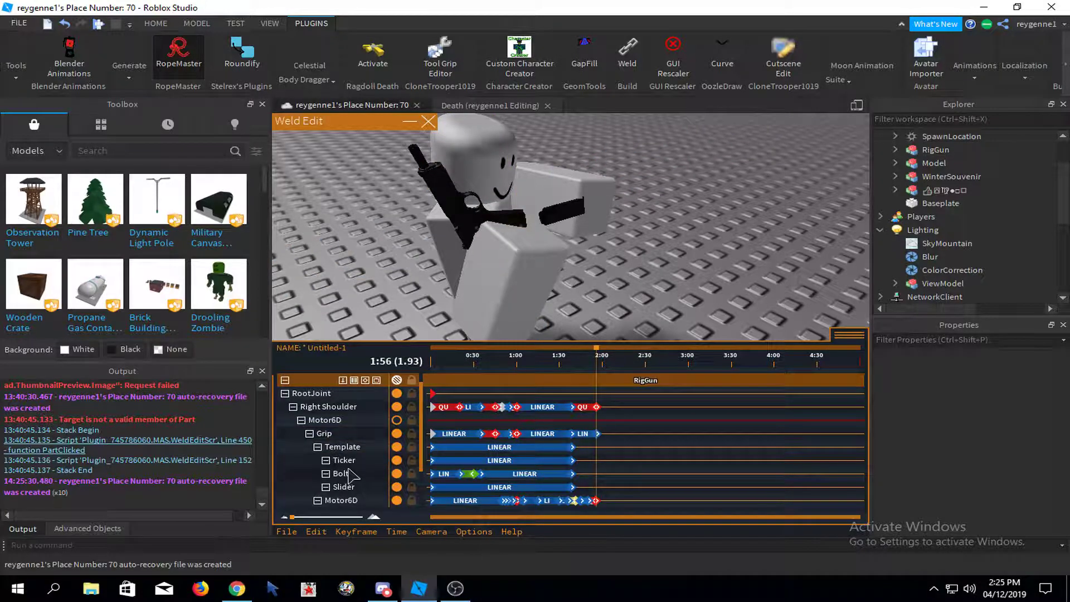
pyautogui.click(353, 497)
pyautogui.click(348, 486)
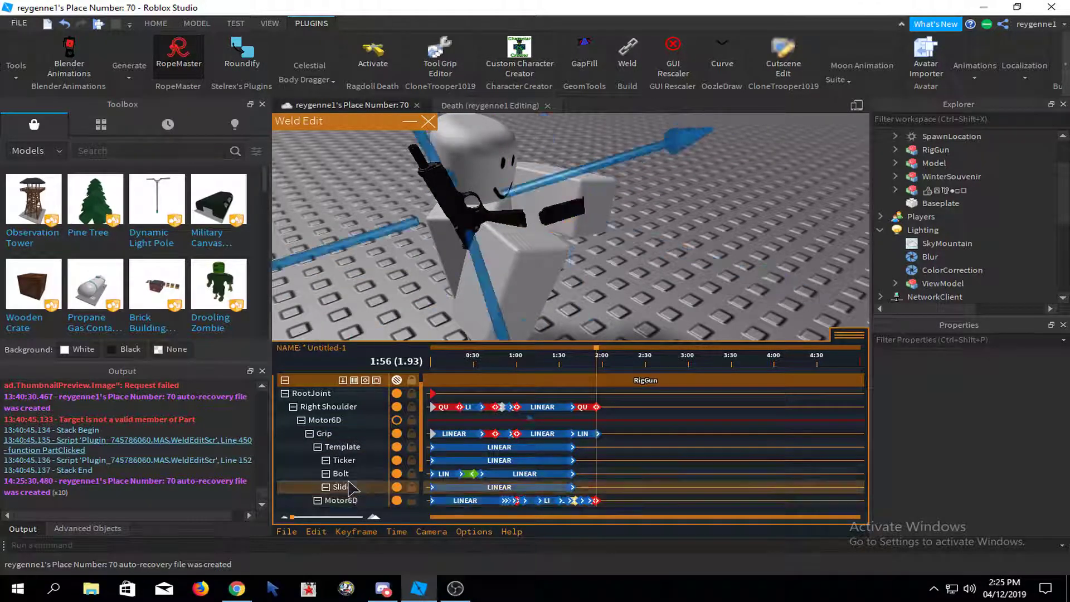
pyautogui.click(348, 474)
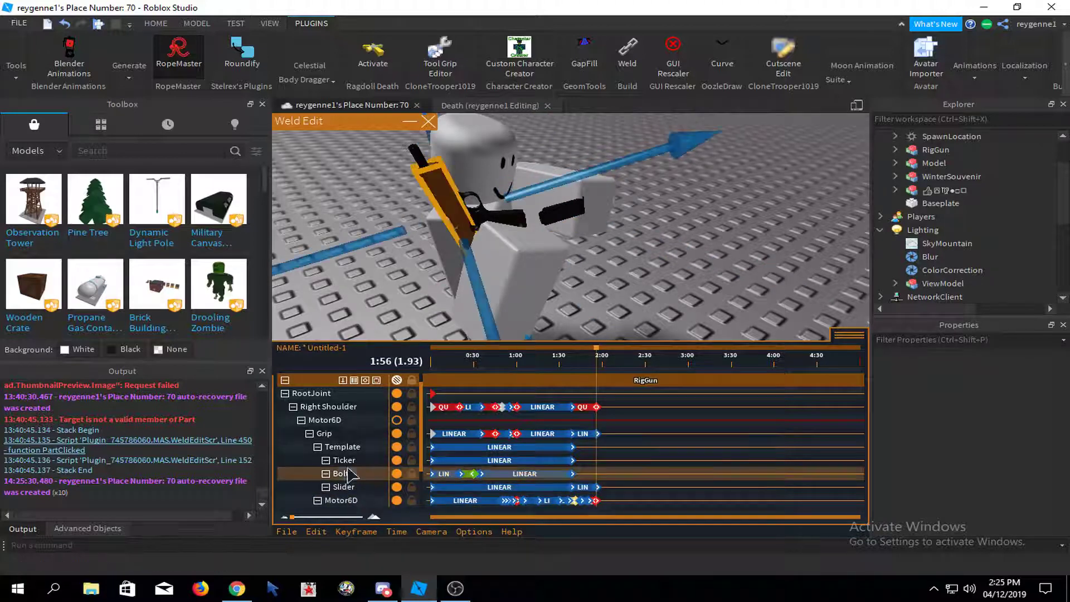
pyautogui.click(564, 179)
pyautogui.click(381, 459)
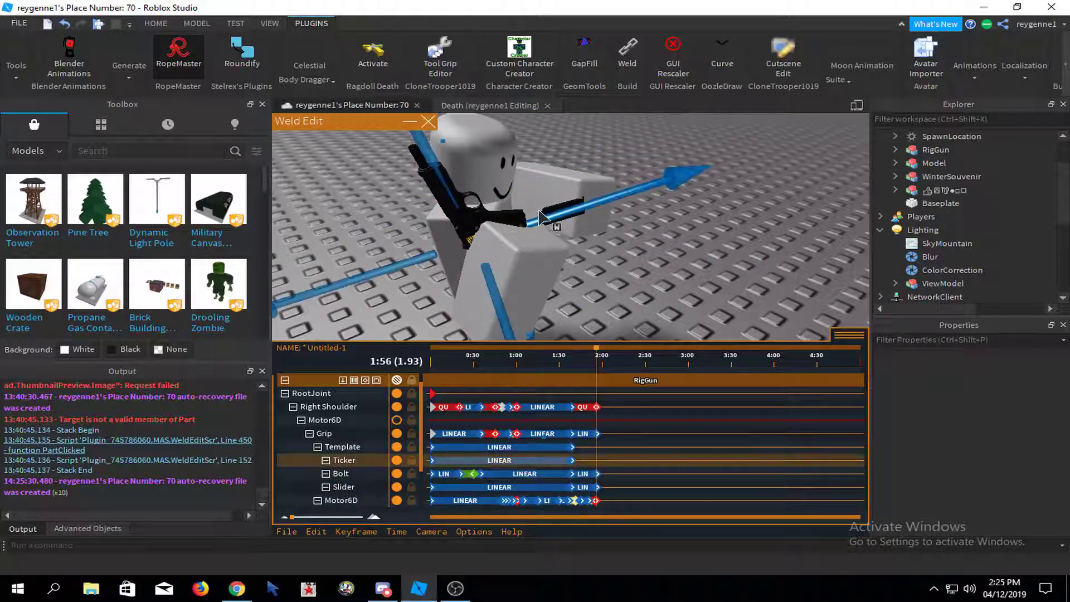
pyautogui.click(653, 279)
pyautogui.click(371, 448)
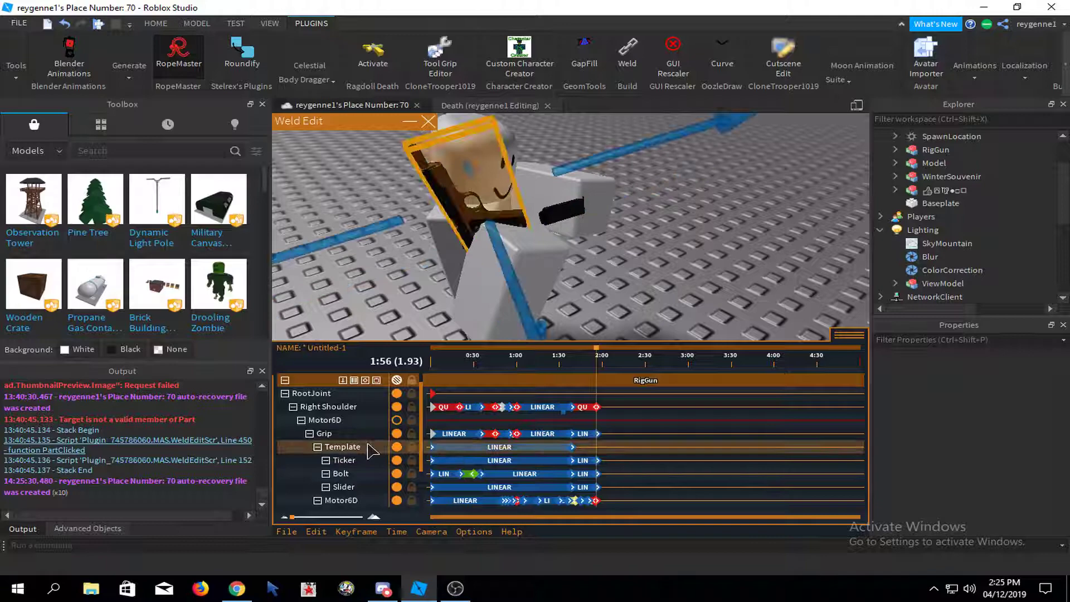
pyautogui.click(604, 151)
pyautogui.click(664, 255)
# - Rotate and reposition the right arm at 2:05 to bring the gun towards the new magazine
pyautogui.moveTo(664, 256); pyautogui.dragTo(664, 281, button='right')
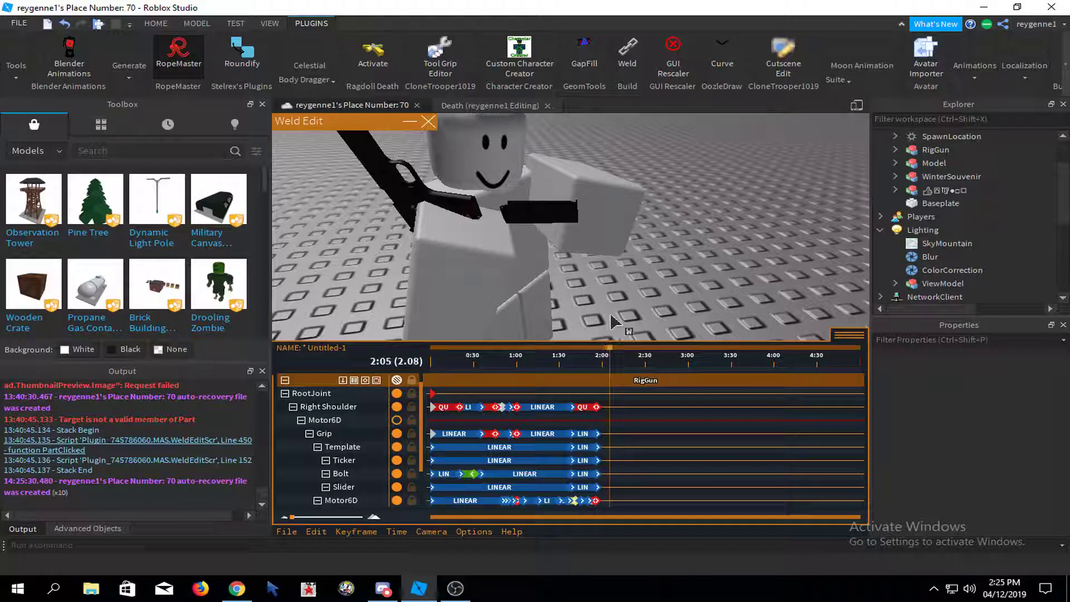
pyautogui.moveTo(611, 315); pyautogui.dragTo(616, 246, button='right')
pyautogui.click(541, 279)
pyautogui.scroll(-3, 616, 245)
pyautogui.press('r')
pyautogui.moveTo(644, 289); pyautogui.dragTo(629, 312)
pyautogui.moveTo(607, 254); pyautogui.dragTo(603, 255, button='right')
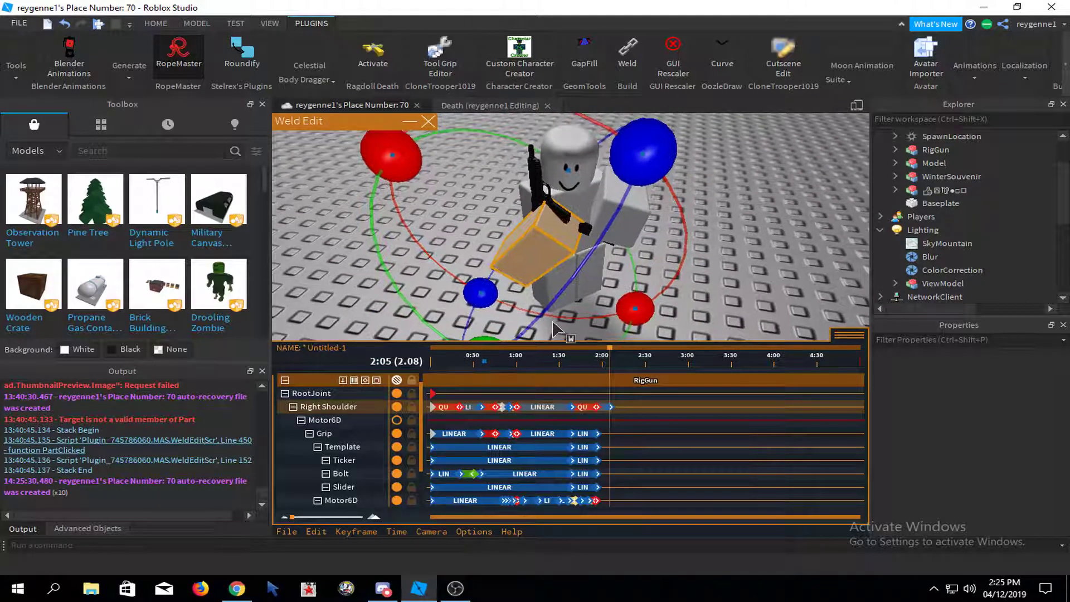
pyautogui.moveTo(552, 322); pyautogui.dragTo(544, 332, button='right')
pyautogui.moveTo(489, 338); pyautogui.dragTo(533, 342)
pyautogui.press('r')
pyautogui.moveTo(595, 195); pyautogui.dragTo(621, 194)
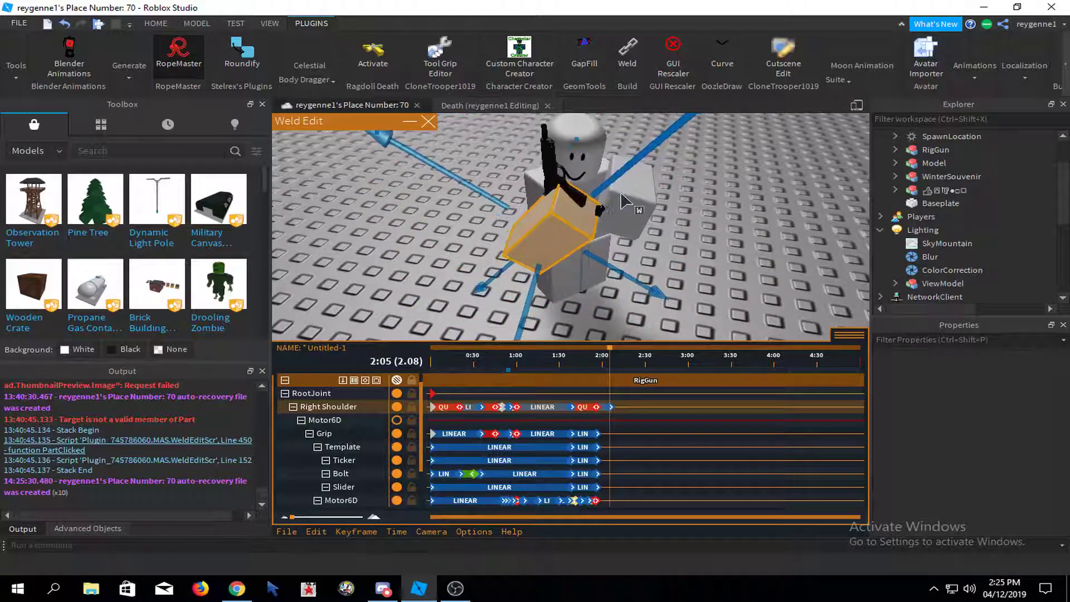
# - Rotate the character's head at 2:05 to pose it for the magazine insertion
pyautogui.click(636, 184)
pyautogui.moveTo(621, 193); pyautogui.dragTo(636, 184, button='right')
pyautogui.click(591, 182)
pyautogui.press('r')
pyautogui.moveTo(718, 189); pyautogui.dragTo(581, 282)
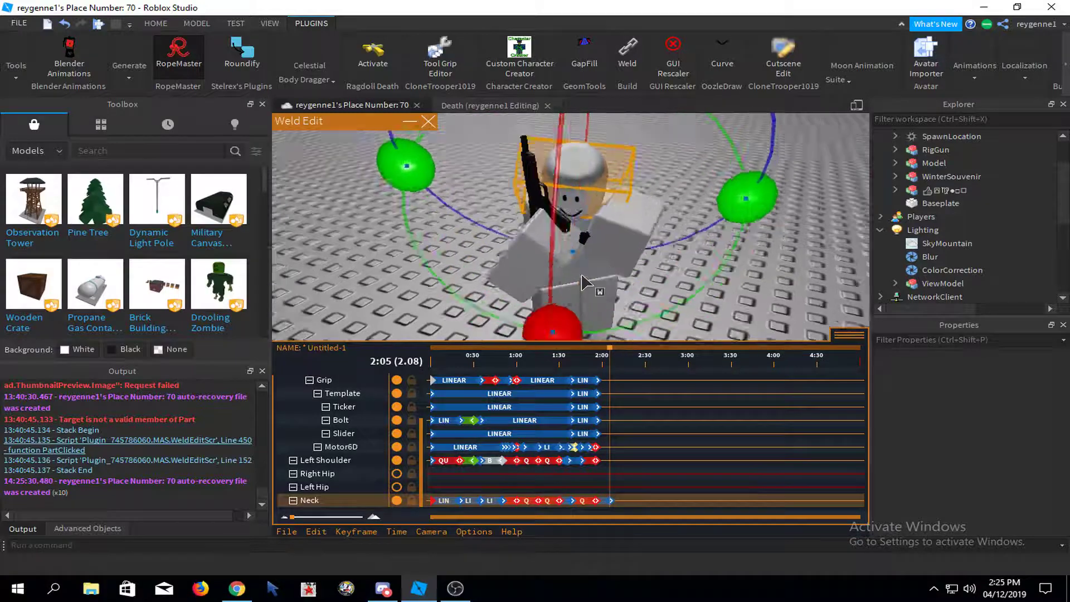
pyautogui.moveTo(581, 275); pyautogui.dragTo(787, 187, button='right')
pyautogui.moveTo(779, 174); pyautogui.dragTo(792, 195)
pyautogui.moveTo(791, 195); pyautogui.dragTo(729, 195, button='right')
pyautogui.moveTo(705, 218); pyautogui.dragTo(727, 262)
pyautogui.click(730, 268)
# - Rotate the left arm at 2:05 to bring its hand towards the gun's grip
pyautogui.moveTo(731, 267); pyautogui.dragTo(581, 227, button='right')
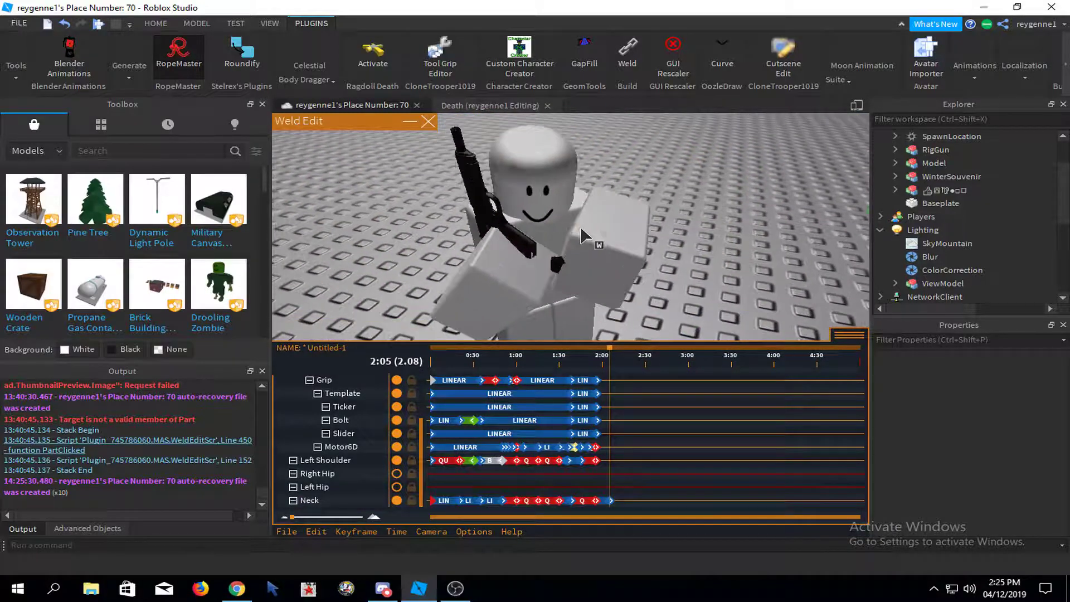
pyautogui.click(580, 227)
pyautogui.scroll(-2, 646, 241)
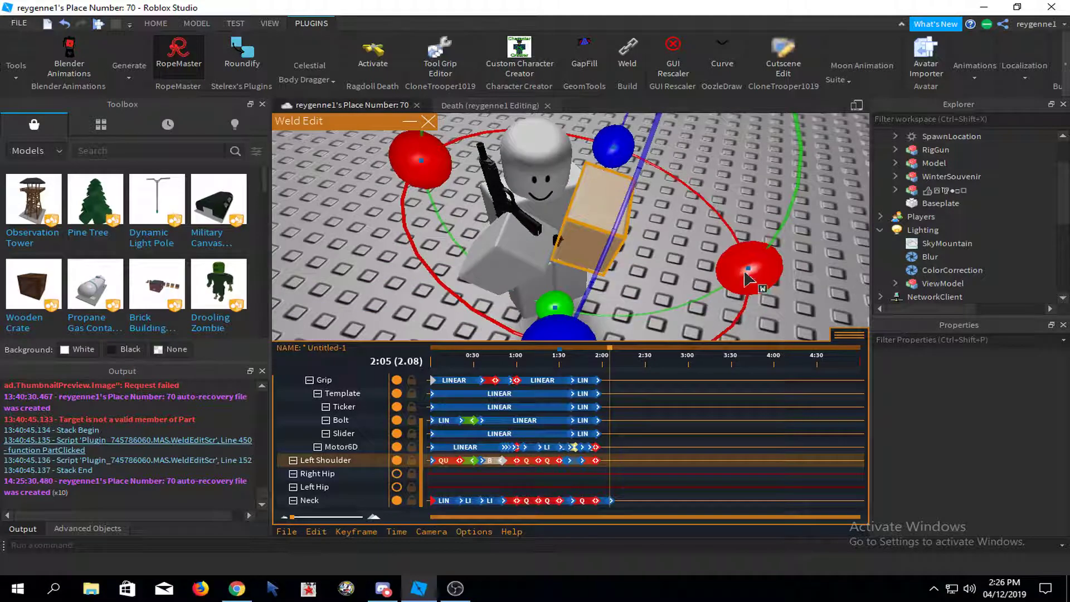
pyautogui.moveTo(744, 272); pyautogui.dragTo(745, 287)
pyautogui.moveTo(745, 245); pyautogui.dragTo(723, 226, button='right')
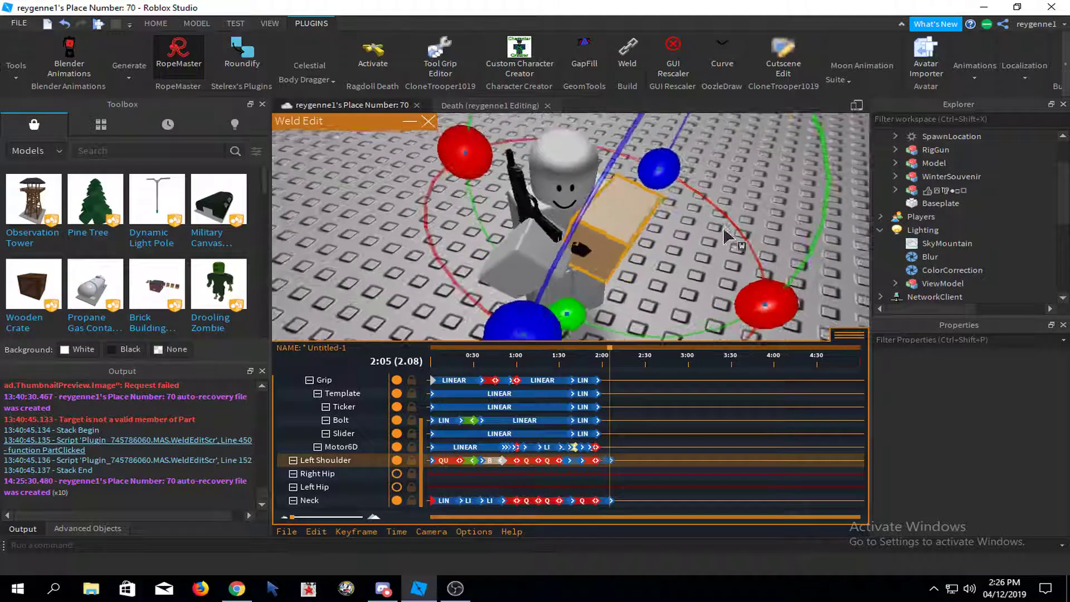
pyautogui.click(723, 226)
# - Rotate and move the magazine at 2:05 to align it with the gun's grip, checking the fit up close
pyautogui.scroll(2, 724, 227)
pyautogui.click(592, 231)
pyautogui.moveTo(648, 212); pyautogui.dragTo(700, 301, button='right')
pyautogui.moveTo(700, 301); pyautogui.dragTo(671, 329)
pyautogui.press('r')
pyautogui.moveTo(603, 189); pyautogui.dragTo(577, 135, button='right')
pyautogui.scroll(4, 608, 170)
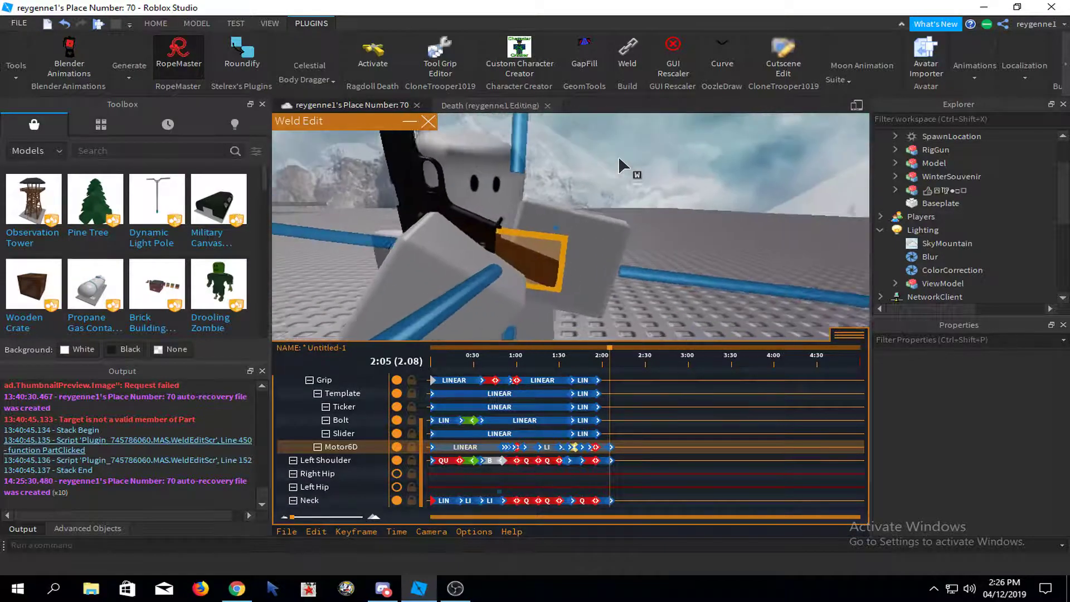
pyautogui.press('r')
pyautogui.scroll(-3, 618, 190)
pyautogui.moveTo(577, 137); pyautogui.dragTo(595, 140)
pyautogui.press('r')
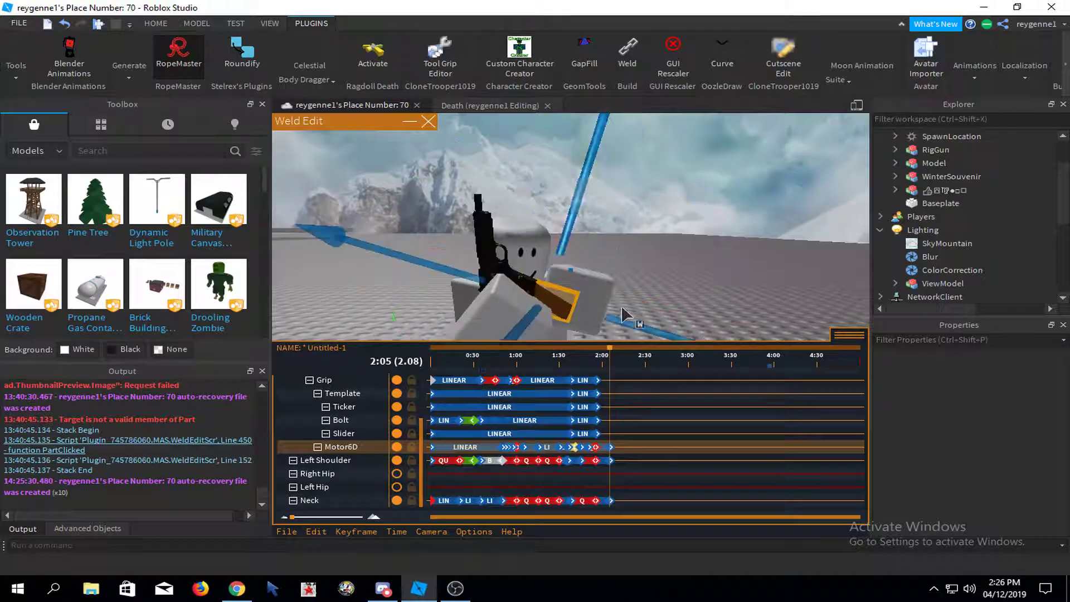
pyautogui.moveTo(579, 195); pyautogui.dragTo(617, 199, button='right')
pyautogui.click(617, 199)
pyautogui.scroll(3, 617, 199)
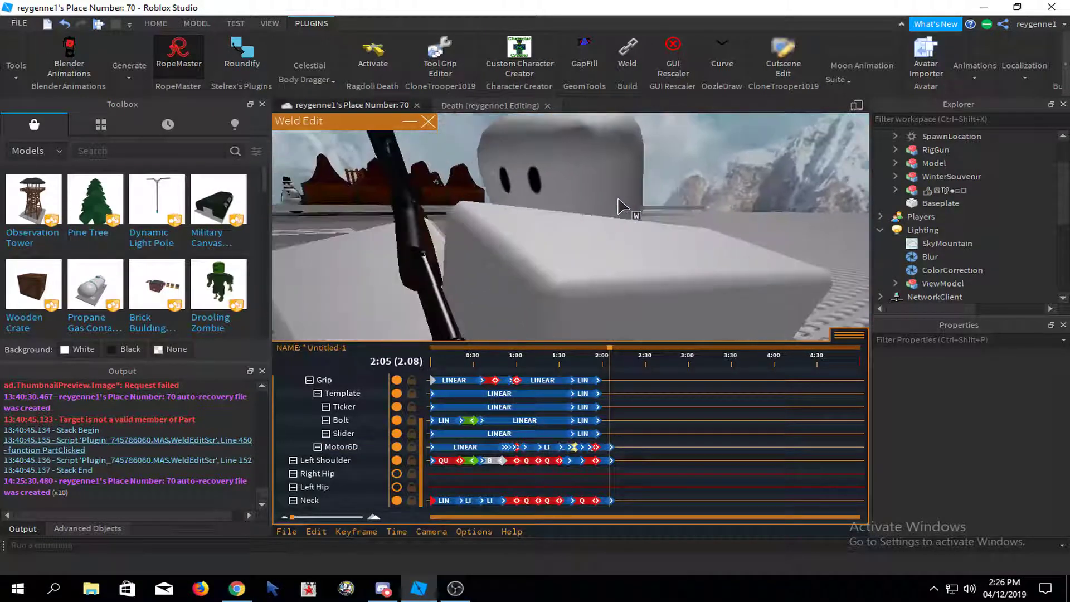
# - Rotate the magazine about two axes at 2:05 to bring it closer in line with the gun's grip
pyautogui.moveTo(517, 299); pyautogui.dragTo(516, 299, button='right')
pyautogui.click(516, 299)
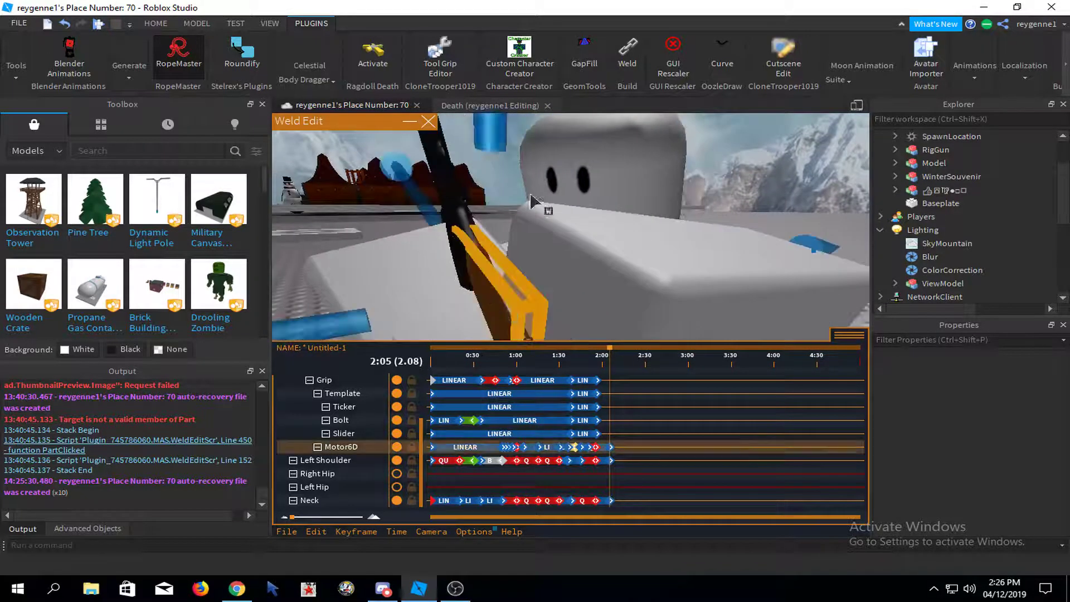
pyautogui.press('r')
pyautogui.moveTo(573, 206); pyautogui.dragTo(681, 248, button='right')
pyautogui.scroll(-3, 575, 201)
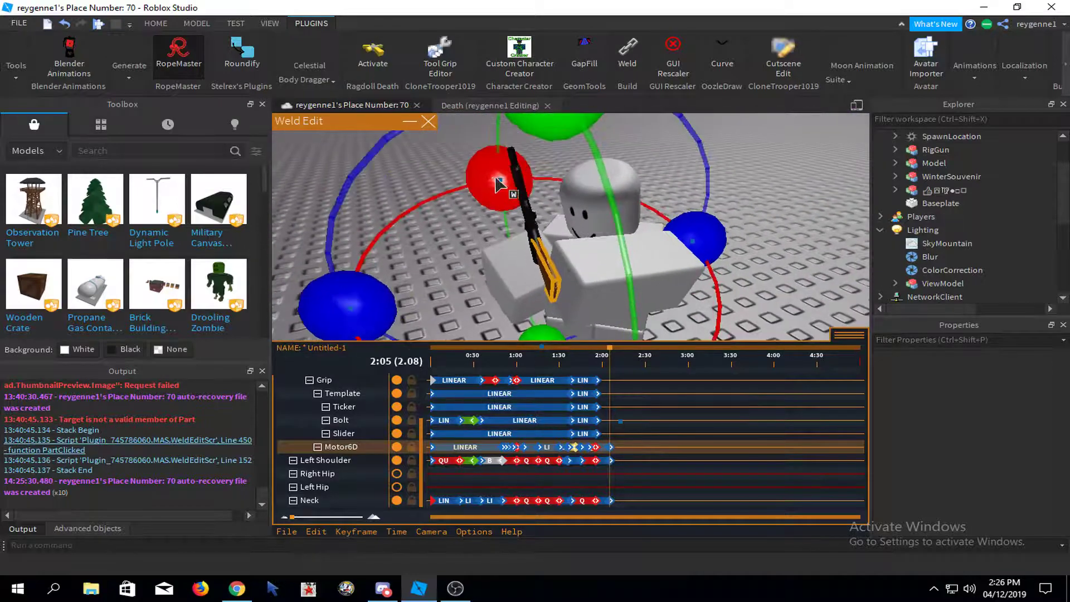
pyautogui.moveTo(497, 177); pyautogui.dragTo(519, 175)
pyautogui.moveTo(713, 257); pyautogui.dragTo(719, 248)
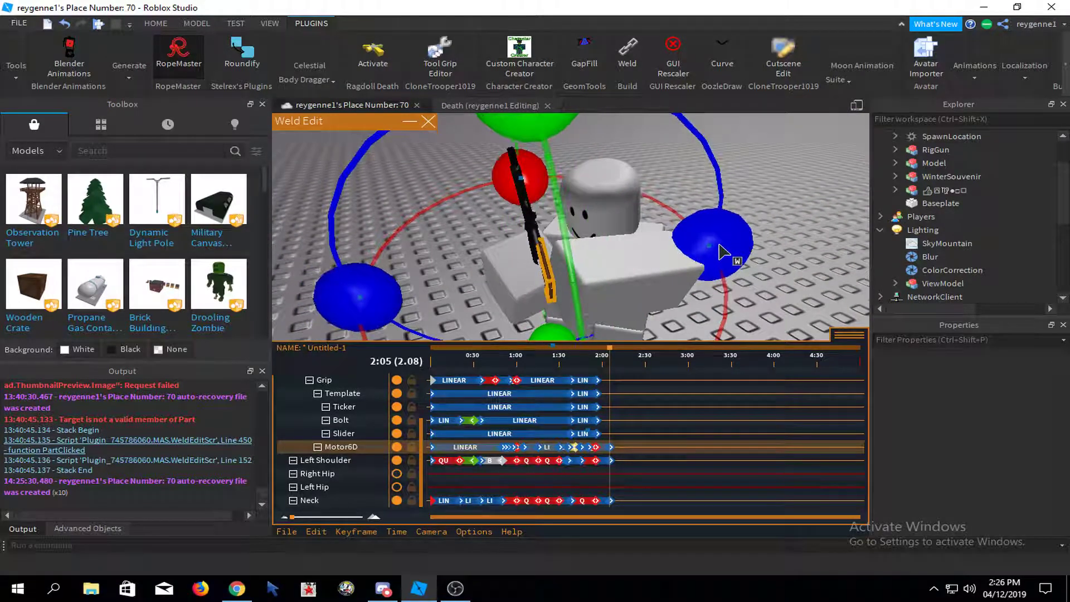
pyautogui.press('r')
pyautogui.click(623, 204)
pyautogui.click(747, 194)
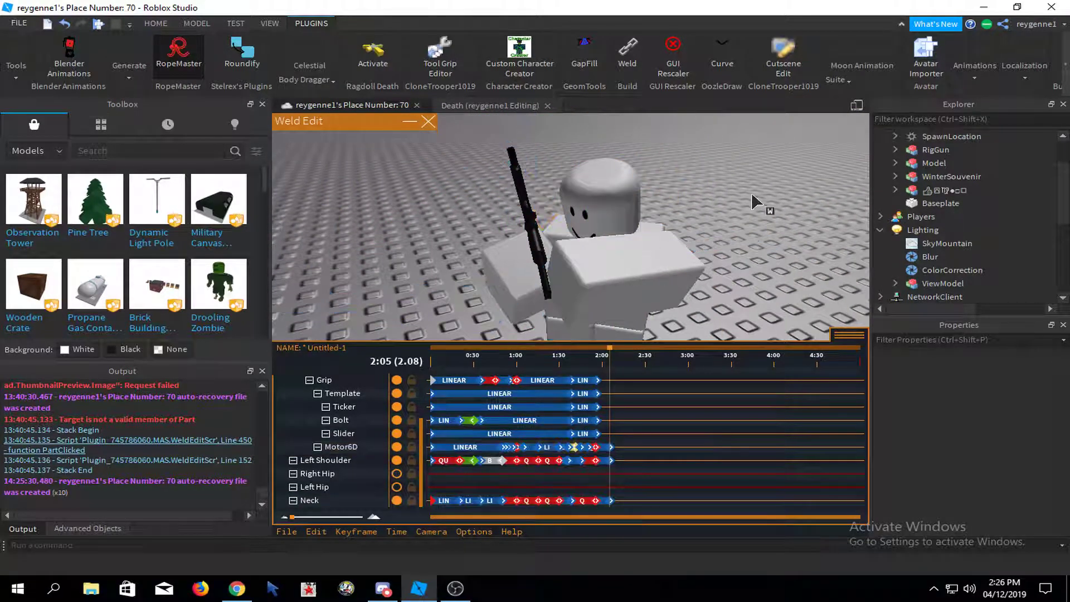
# - Turn the magazine about its green axis at 2:05 to match the grip's angle, and play the animation to check it
pyautogui.moveTo(752, 194); pyautogui.dragTo(752, 195, button='right')
pyautogui.click(633, 286)
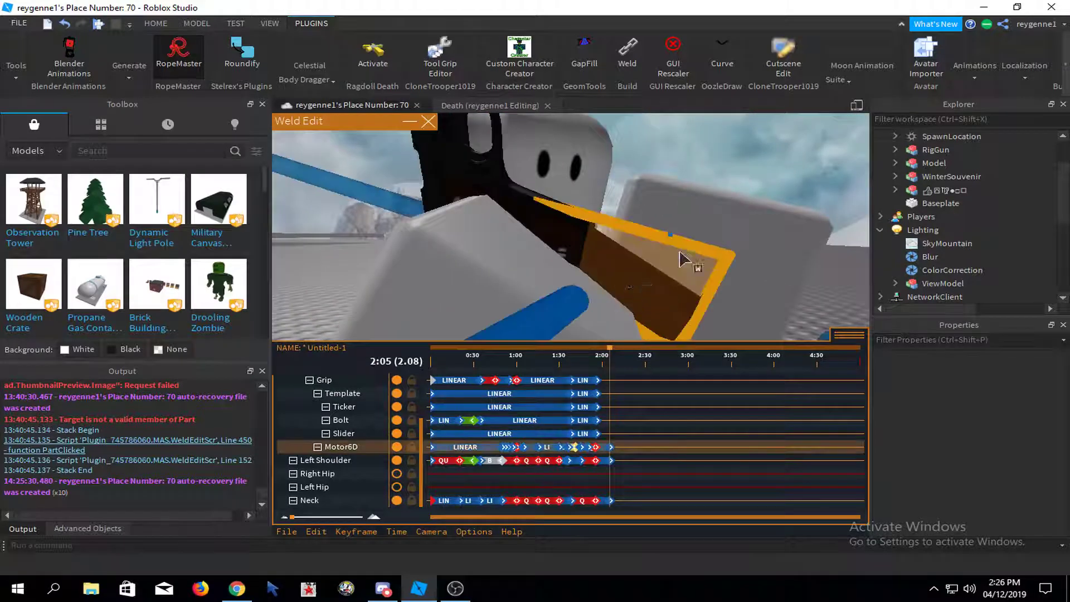
pyautogui.scroll(-5, 680, 250)
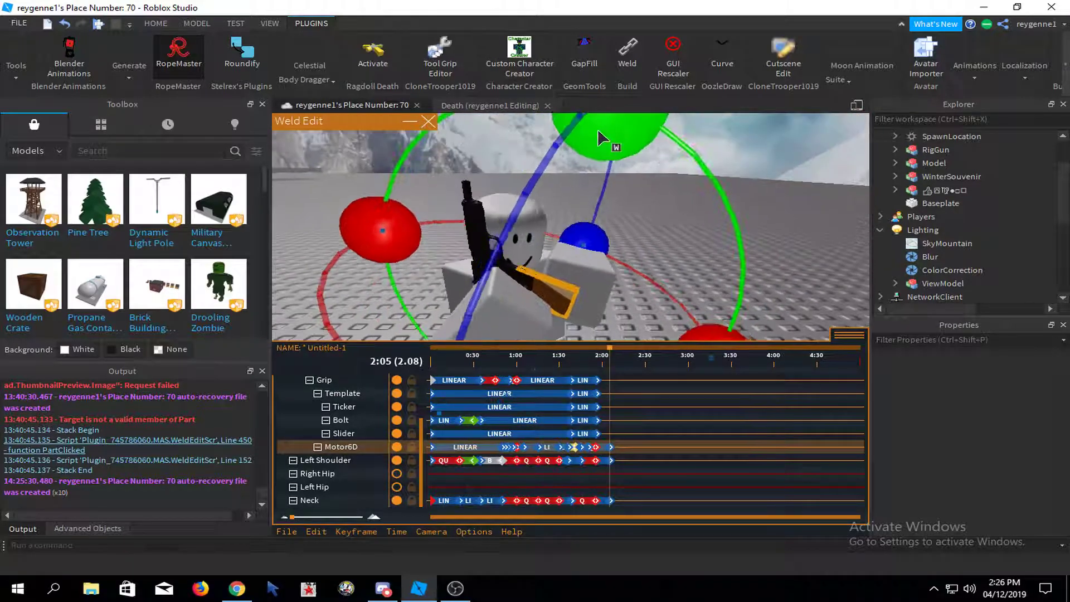
pyautogui.moveTo(598, 130); pyautogui.dragTo(559, 120)
pyautogui.press('r')
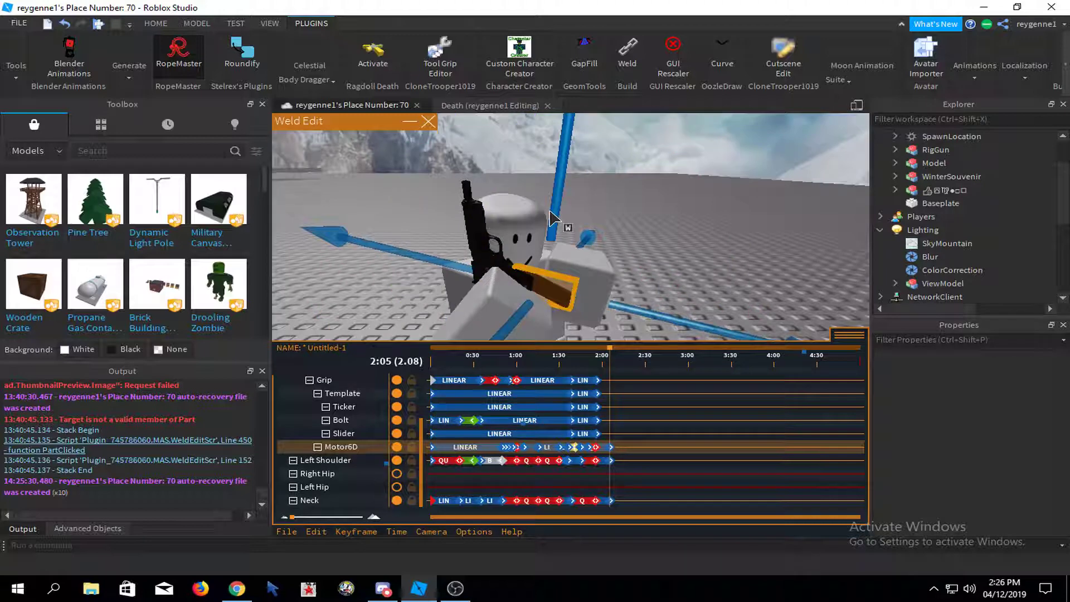
pyautogui.click(720, 243)
pyautogui.scroll(5, 719, 243)
pyautogui.moveTo(719, 243); pyautogui.dragTo(717, 240, button='right')
pyautogui.press('space')
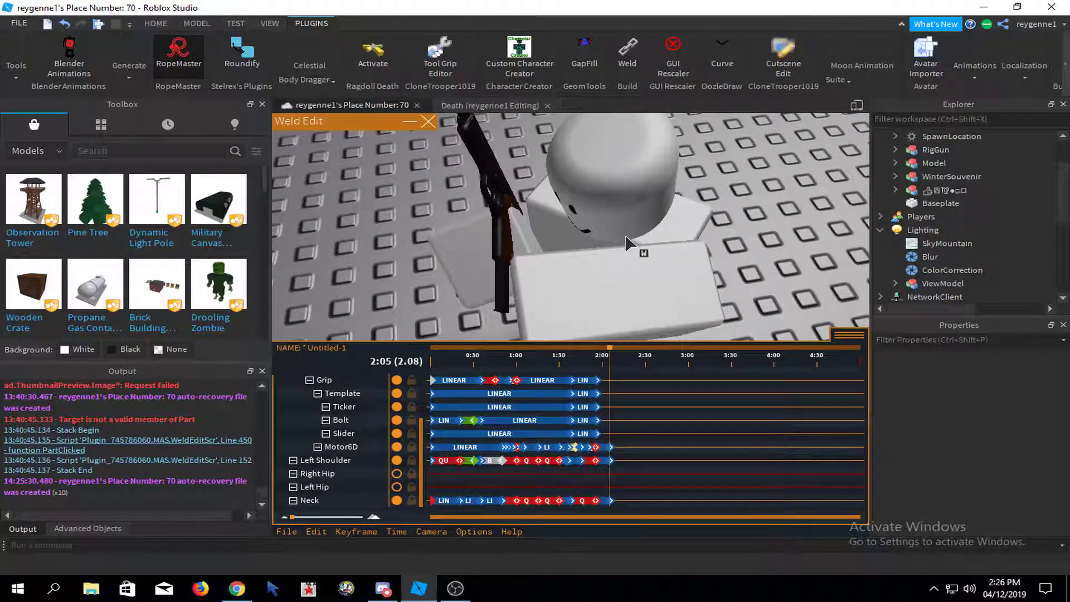
# - Shift the magazine slightly towards the gun's grip at 2:05 and replay the animation
pyautogui.moveTo(625, 237)
pyautogui.mouseDown(button='right')
pyautogui.moveTo(620, 299)
pyautogui.moveTo(634, 252)
pyautogui.mouseUp(button='right')
pyautogui.click(599, 310)
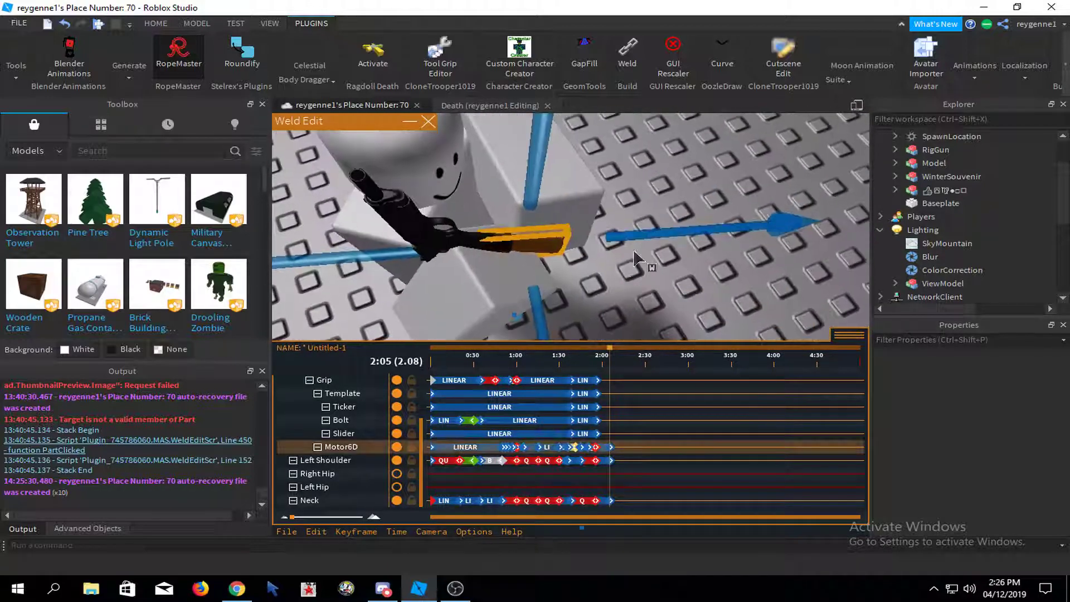
pyautogui.moveTo(634, 252); pyautogui.dragTo(607, 252)
pyautogui.click(683, 217)
pyautogui.moveTo(682, 218); pyautogui.dragTo(692, 198, button='right')
pyautogui.press('space')
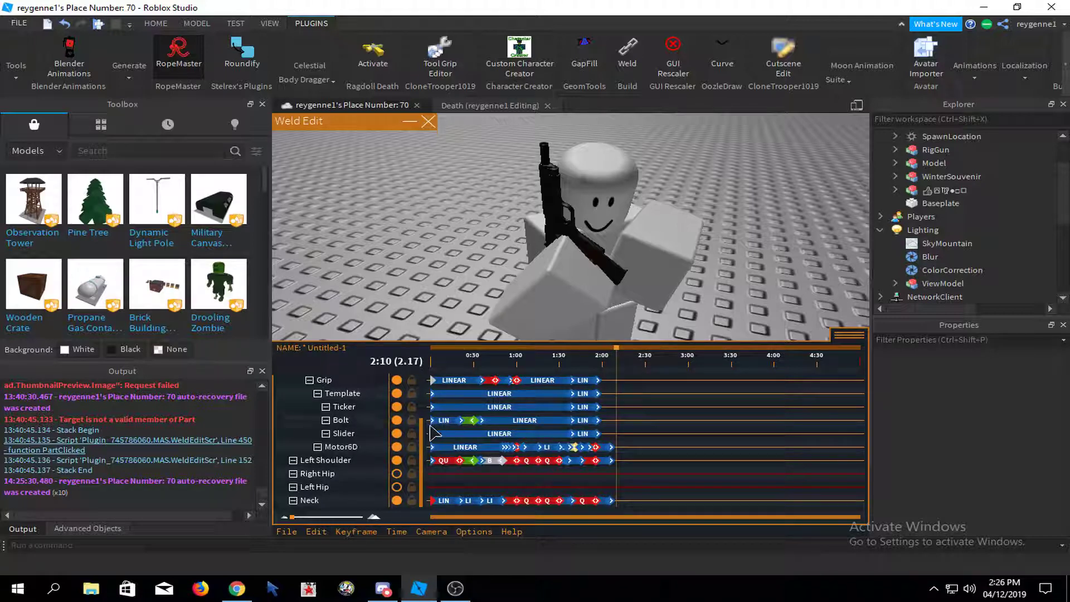
# - Copy the magazine's keyframe from 0:00 and paste it at 2:10 to seat it in the gun, reviewing the insertion in playback
pyautogui.click(434, 449)
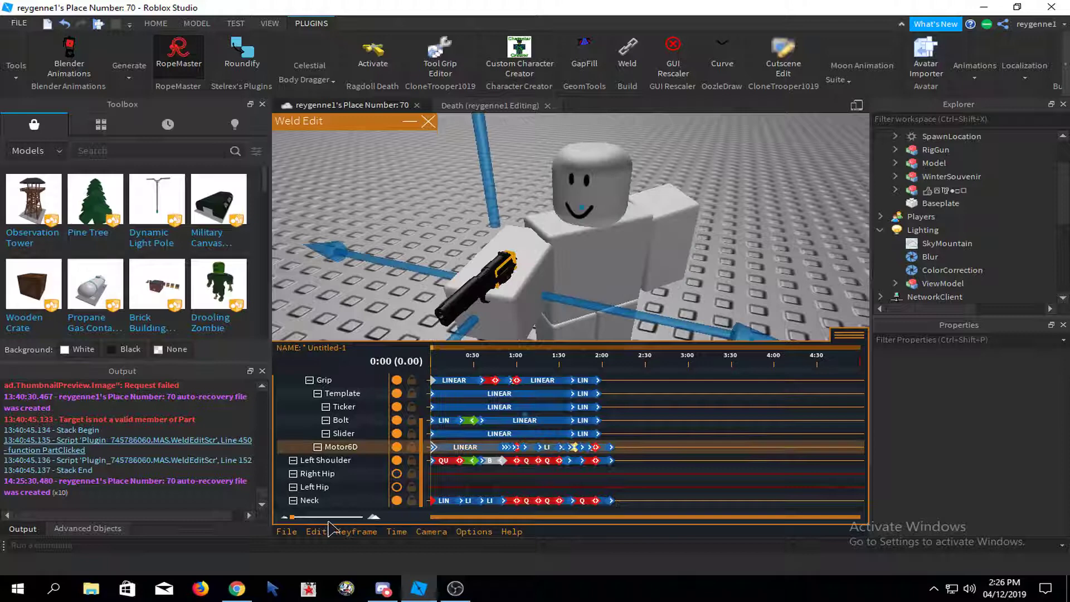
pyautogui.click(322, 528)
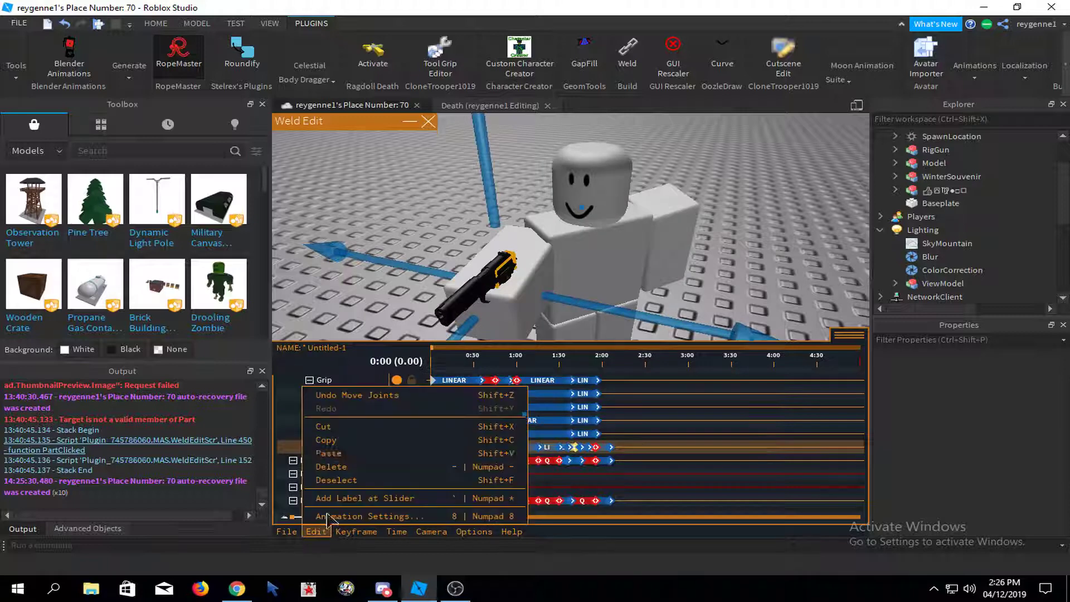
pyautogui.click(334, 443)
pyautogui.press('space')
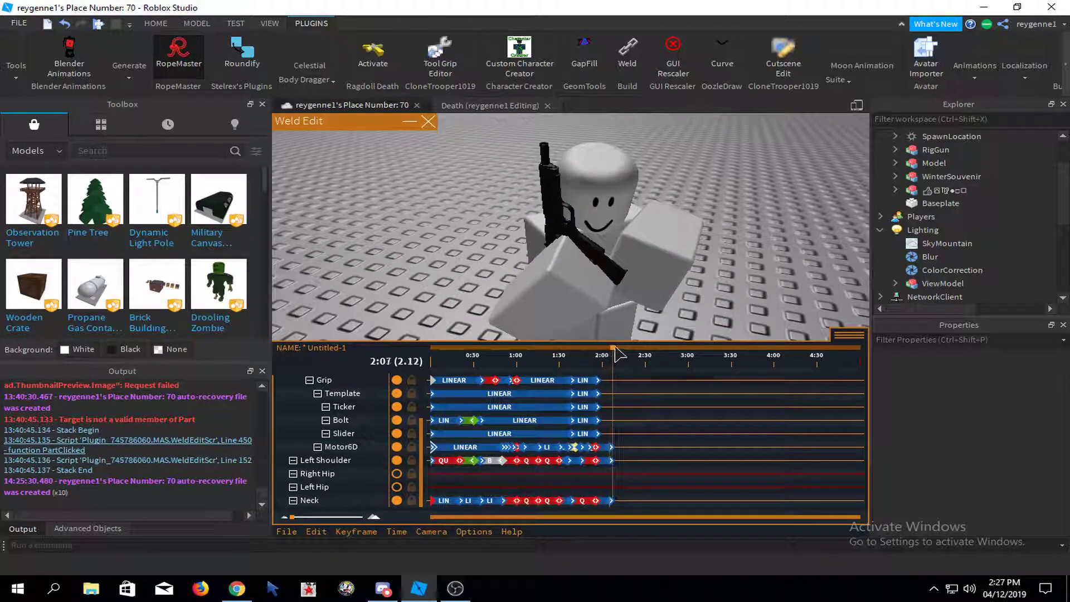
pyautogui.click(316, 531)
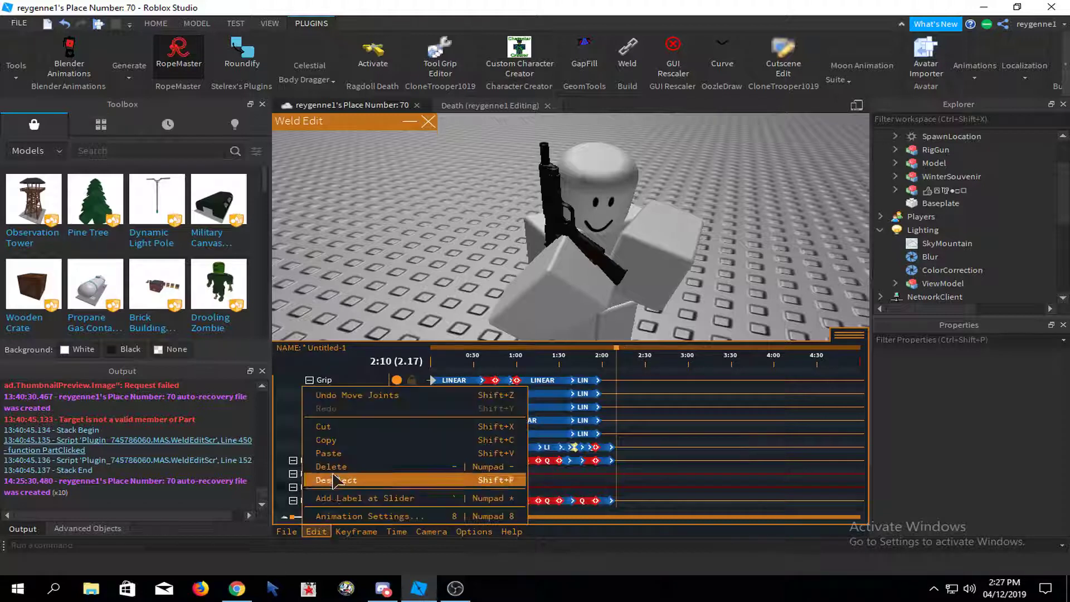
pyautogui.click(340, 447)
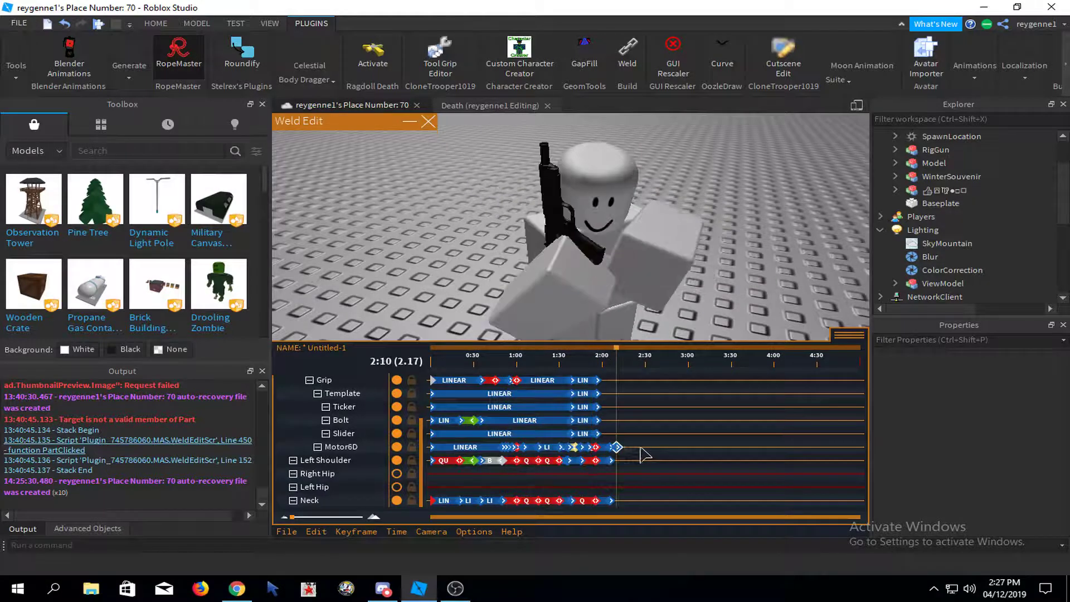
pyautogui.press('w')
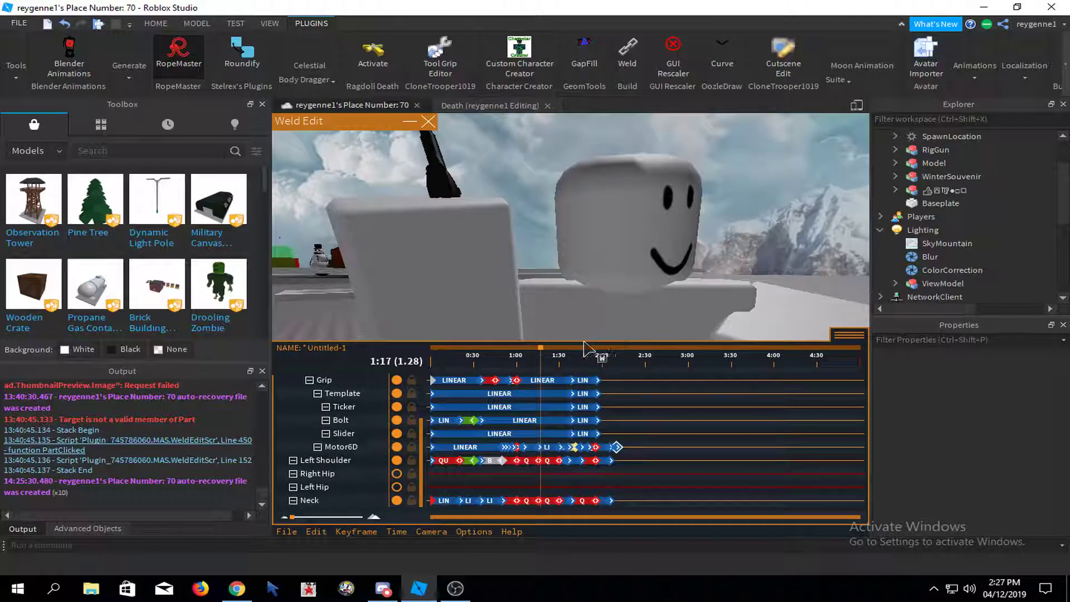
pyautogui.press('w')
pyautogui.moveTo(599, 348); pyautogui.dragTo(609, 337)
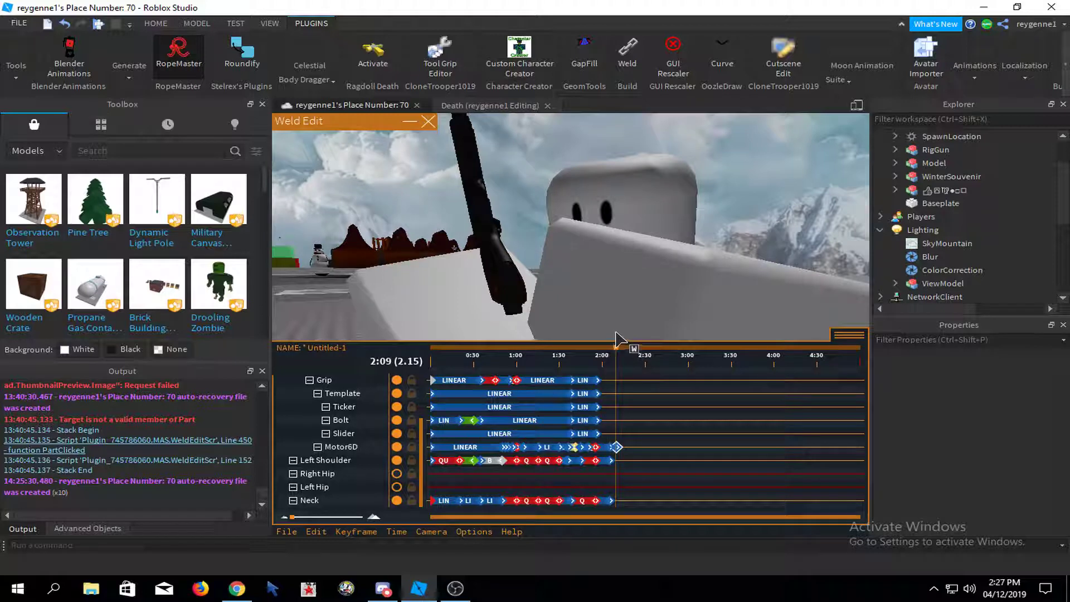
pyautogui.moveTo(666, 303); pyautogui.dragTo(668, 320, button='right')
pyautogui.press('space')
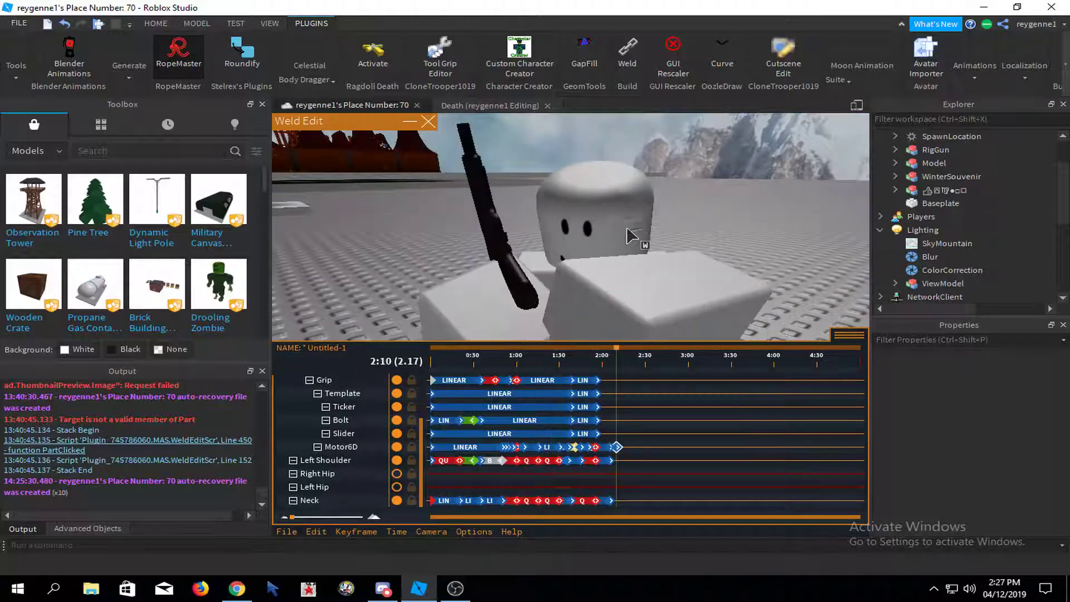
# - Rotate the left arm at 2:10 so its hand pushes the magazine into the gun's grip
pyautogui.click(626, 267)
pyautogui.scroll(-1, 575, 236)
pyautogui.moveTo(475, 187)
pyautogui.mouseDown()
pyautogui.moveTo(502, 177)
pyautogui.moveTo(491, 194)
pyautogui.mouseUp()
pyautogui.press('r')
pyautogui.moveTo(673, 226); pyautogui.dragTo(670, 229)
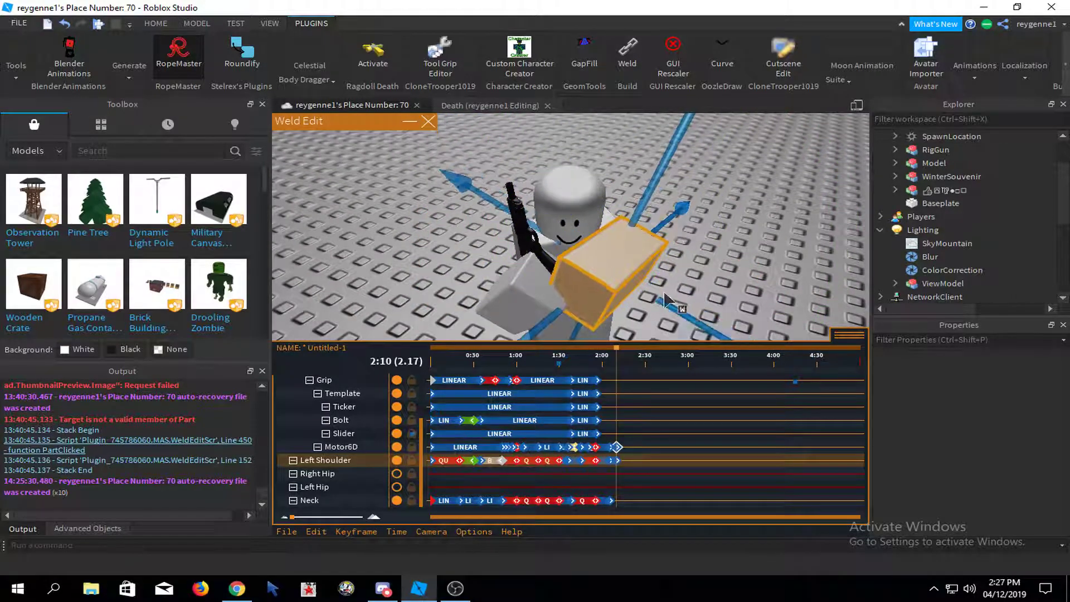
pyautogui.hotkey('ctrl', '4')
pyautogui.moveTo(480, 199); pyautogui.dragTo(502, 183)
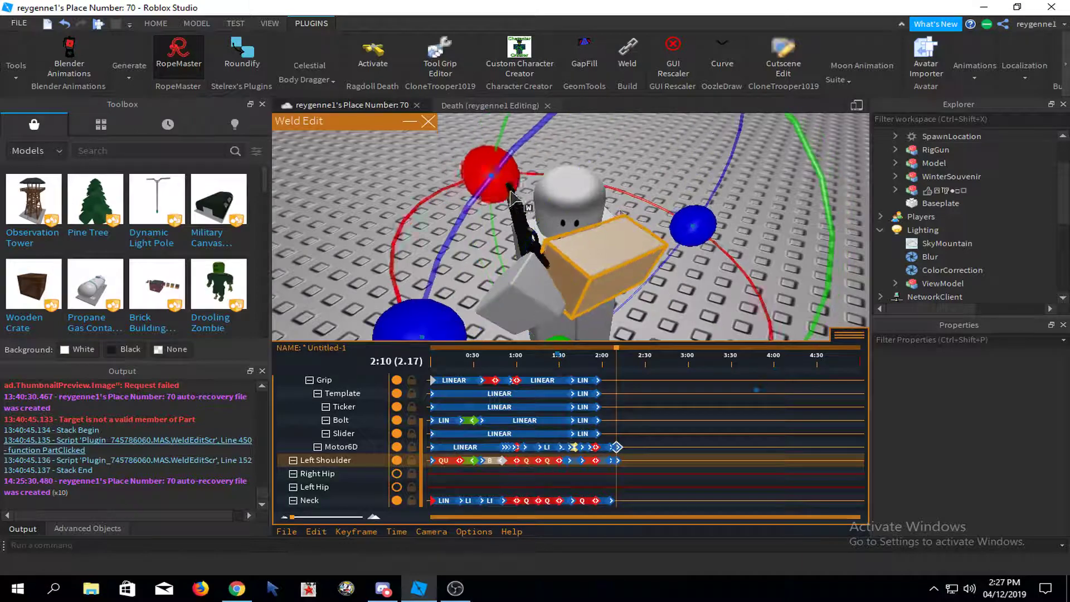
pyautogui.moveTo(592, 207); pyautogui.dragTo(703, 239, button='right')
pyautogui.scroll(-1, 704, 239)
pyautogui.moveTo(666, 168); pyautogui.dragTo(619, 156)
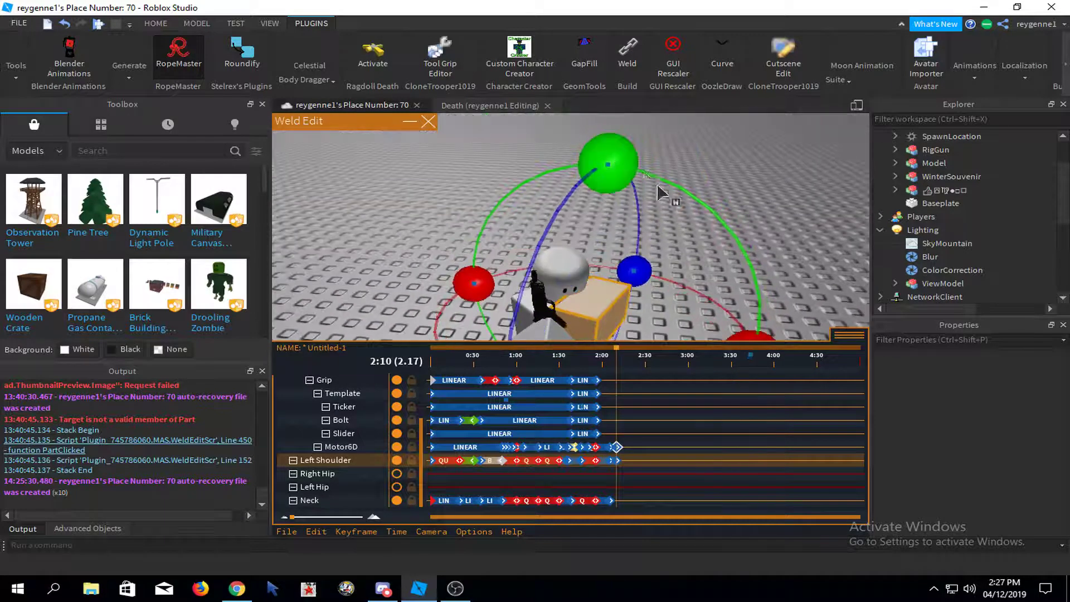
pyautogui.moveTo(659, 192); pyautogui.dragTo(636, 251, button='right')
pyautogui.moveTo(587, 295); pyautogui.dragTo(611, 283)
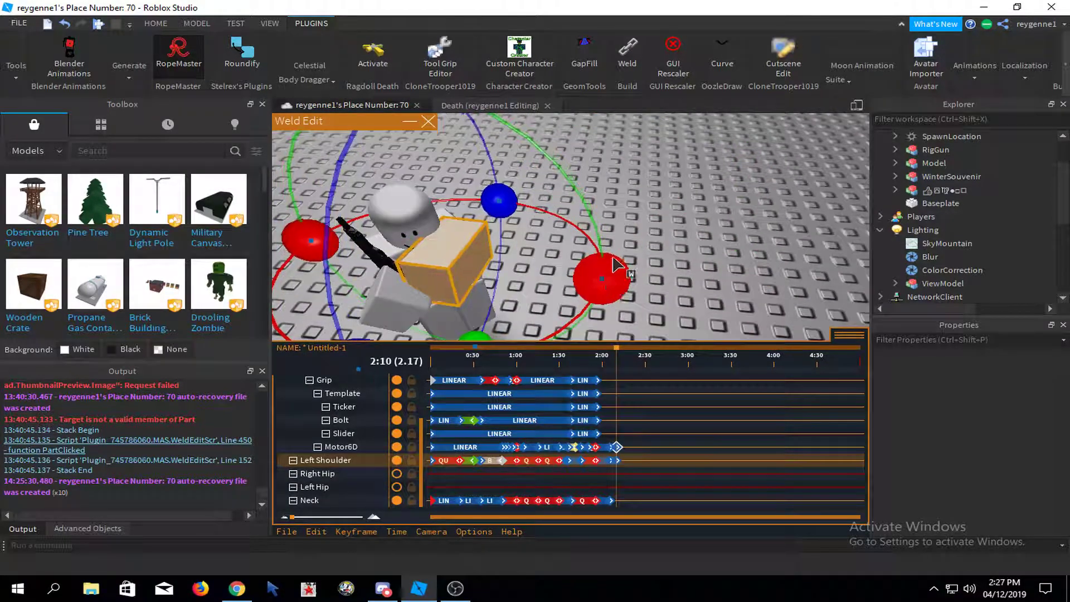
pyautogui.click(668, 234)
# - Reposition the left arm at 2:10 and correct its rotation so the hand sits beside the gun's grip
pyautogui.moveTo(669, 234); pyautogui.dragTo(628, 208, button='right')
pyautogui.click(483, 176)
pyautogui.moveTo(705, 218); pyautogui.dragTo(620, 205, button='right')
pyautogui.click(621, 205)
pyautogui.click(585, 237)
pyautogui.press('r')
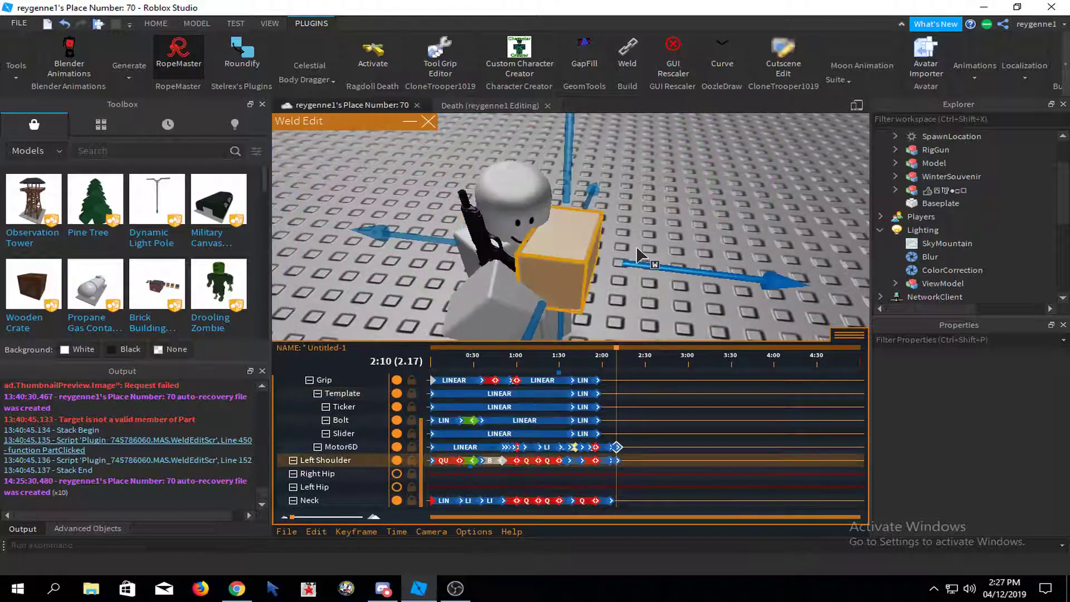
pyautogui.moveTo(636, 245); pyautogui.dragTo(673, 251)
pyautogui.press('r')
pyautogui.moveTo(742, 279); pyautogui.dragTo(708, 274)
pyautogui.hotkey('ctrl', '2')
pyautogui.click(712, 253)
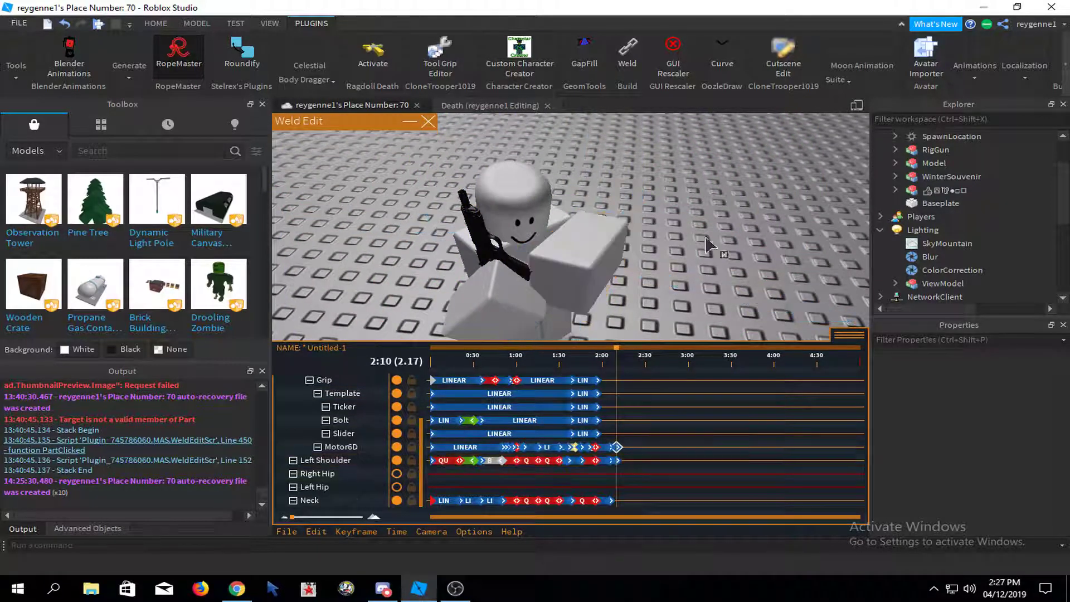
# - Rotate the character's head at 2:10 to react to the magazine insertion
pyautogui.click(513, 192)
pyautogui.press('r')
pyautogui.moveTo(679, 183); pyautogui.dragTo(680, 197)
pyautogui.moveTo(680, 197); pyautogui.dragTo(707, 248, button='right')
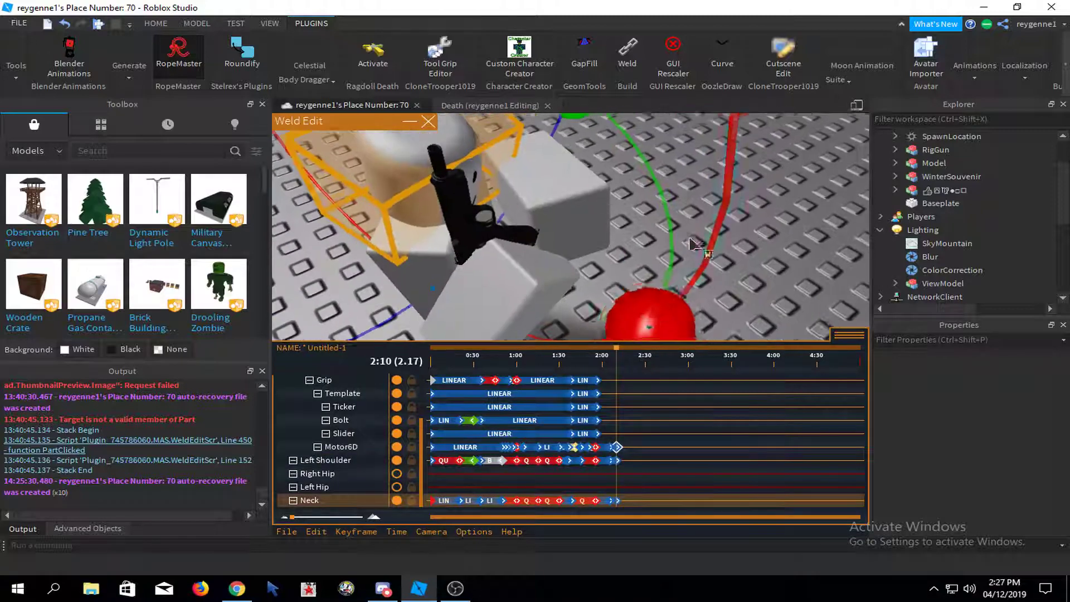
pyautogui.moveTo(668, 298); pyautogui.dragTo(663, 310)
pyautogui.click(689, 263)
# - Fine-tune the left arm's rotation and position at 2:10, and play the animation to check the insertion
pyautogui.moveTo(689, 263); pyautogui.dragTo(677, 240, button='right')
pyautogui.click(656, 214)
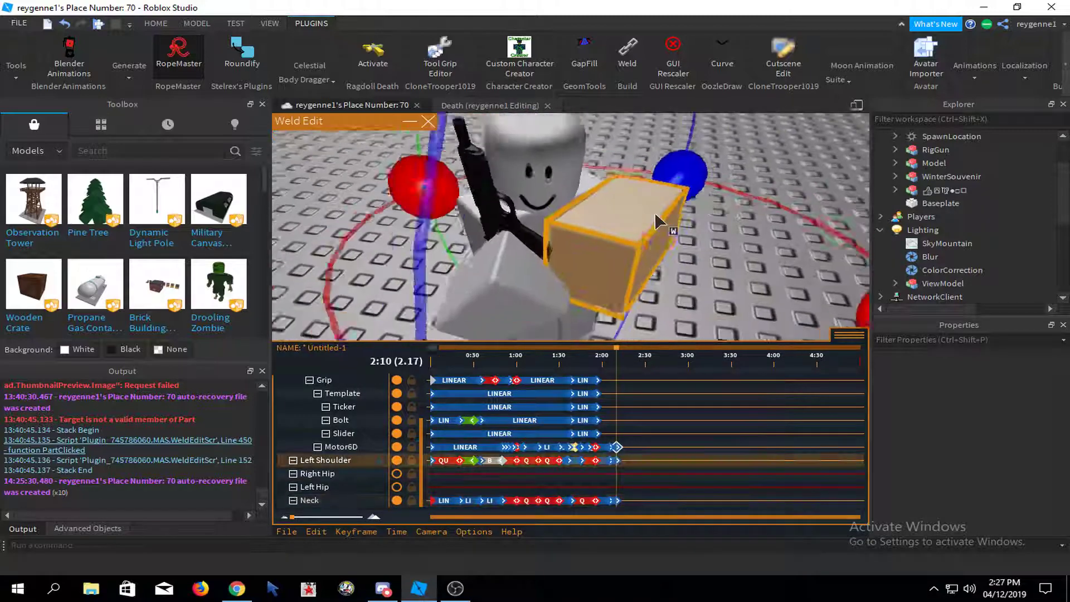
pyautogui.moveTo(681, 186)
pyautogui.mouseDown()
pyautogui.moveTo(674, 211)
pyautogui.moveTo(686, 192)
pyautogui.mouseUp()
pyautogui.moveTo(687, 192); pyautogui.dragTo(701, 217, button='right')
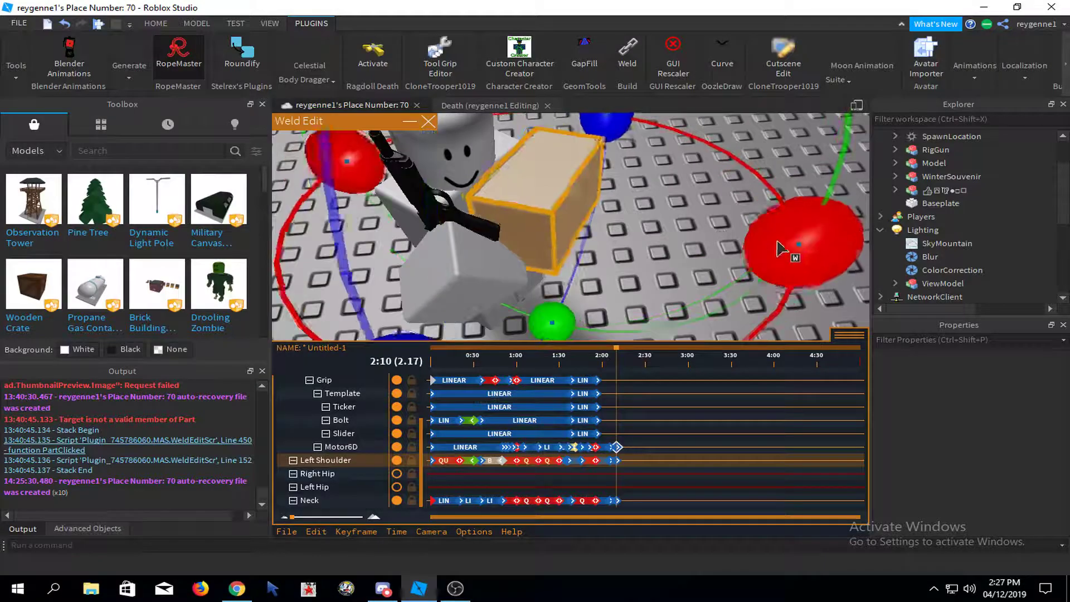
pyautogui.hotkey('ctrl', '2')
pyautogui.click(626, 279)
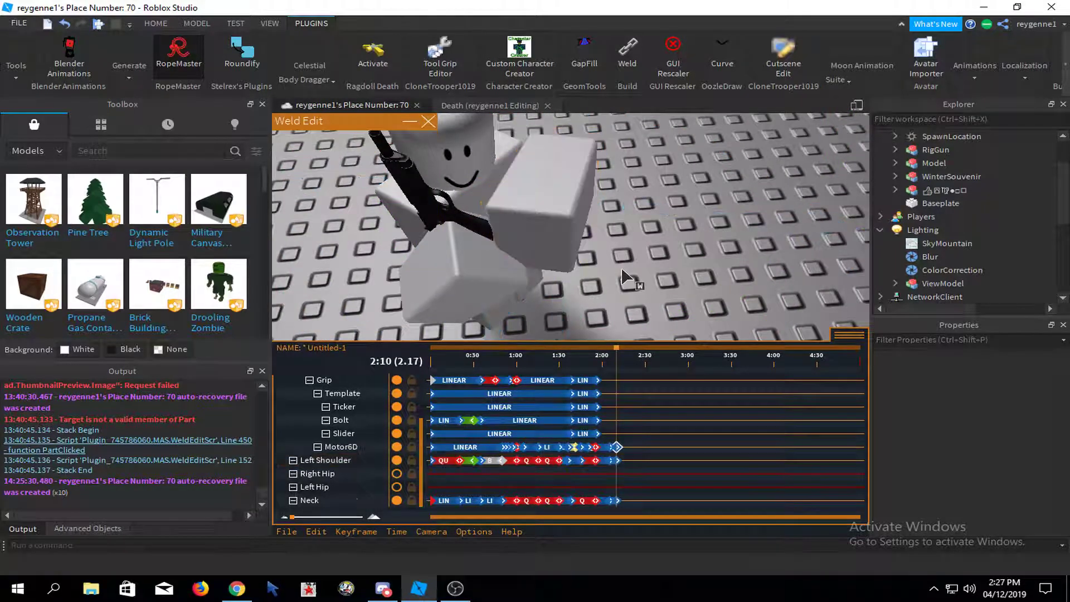
pyautogui.press('space')
pyautogui.moveTo(626, 279); pyautogui.dragTo(614, 267, button='right')
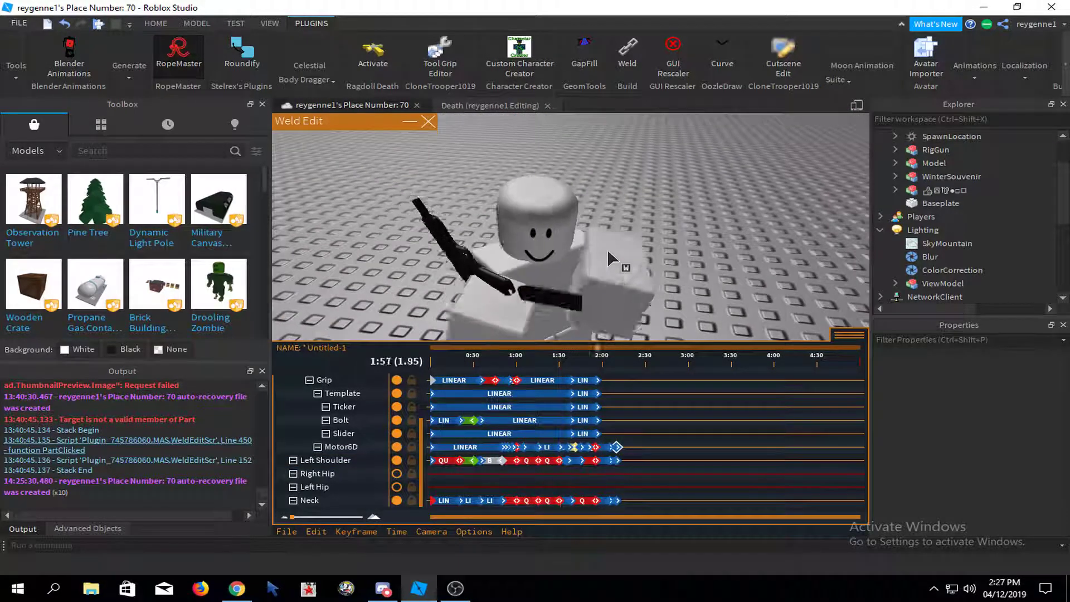
pyautogui.scroll(3, 563, 169)
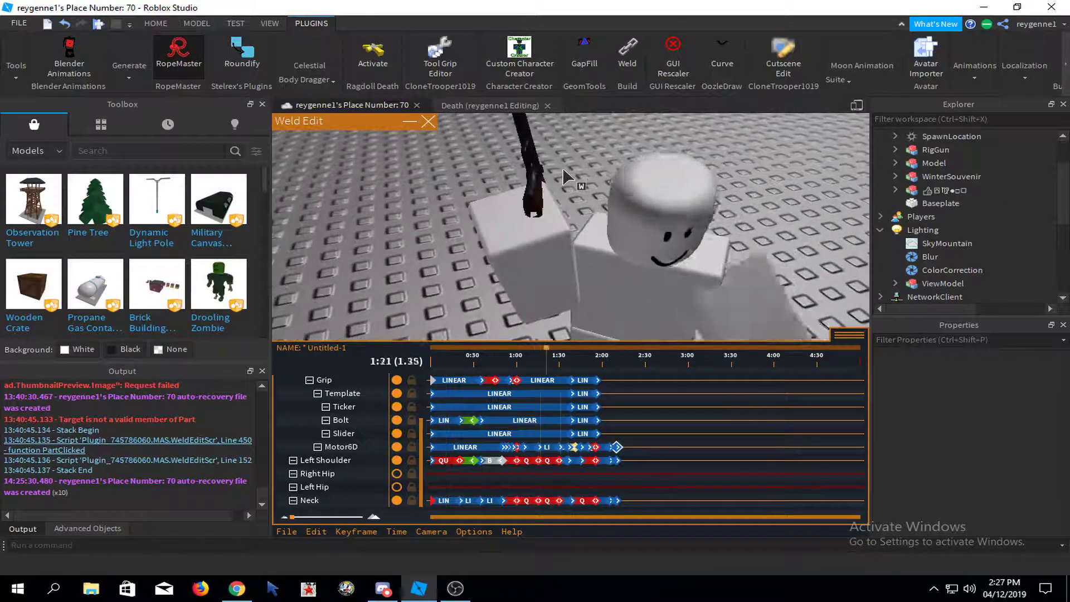
# - Rotate the right arm at 2:10 to give the gun a reaction to the insertion, and replay the animation
pyautogui.click(563, 170)
pyautogui.scroll(-5, 529, 174)
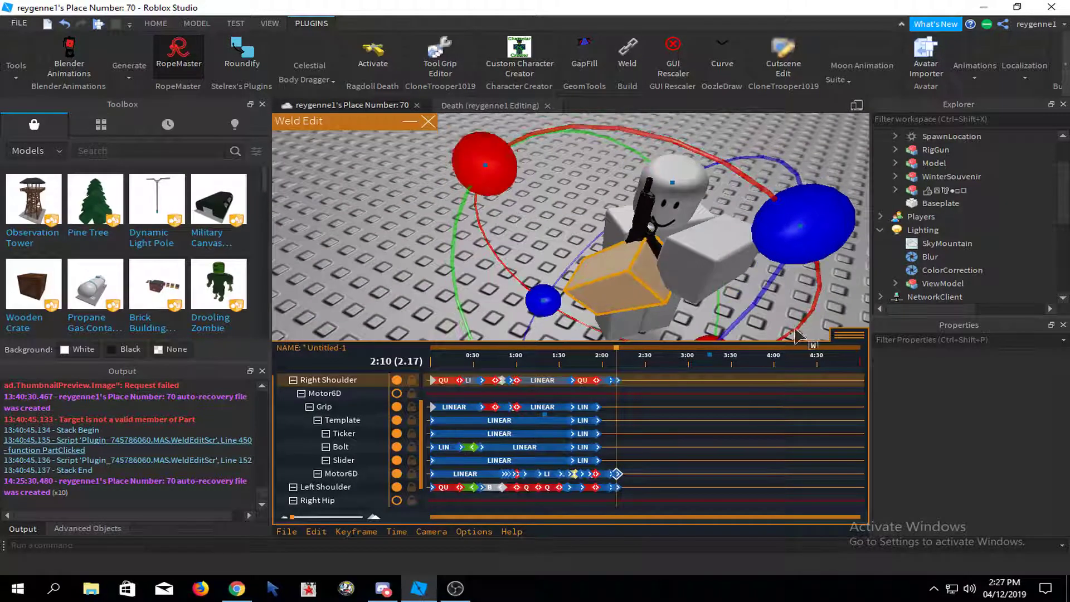
pyautogui.click(796, 330)
pyautogui.moveTo(675, 203); pyautogui.dragTo(666, 189, button='right')
pyautogui.press('space')
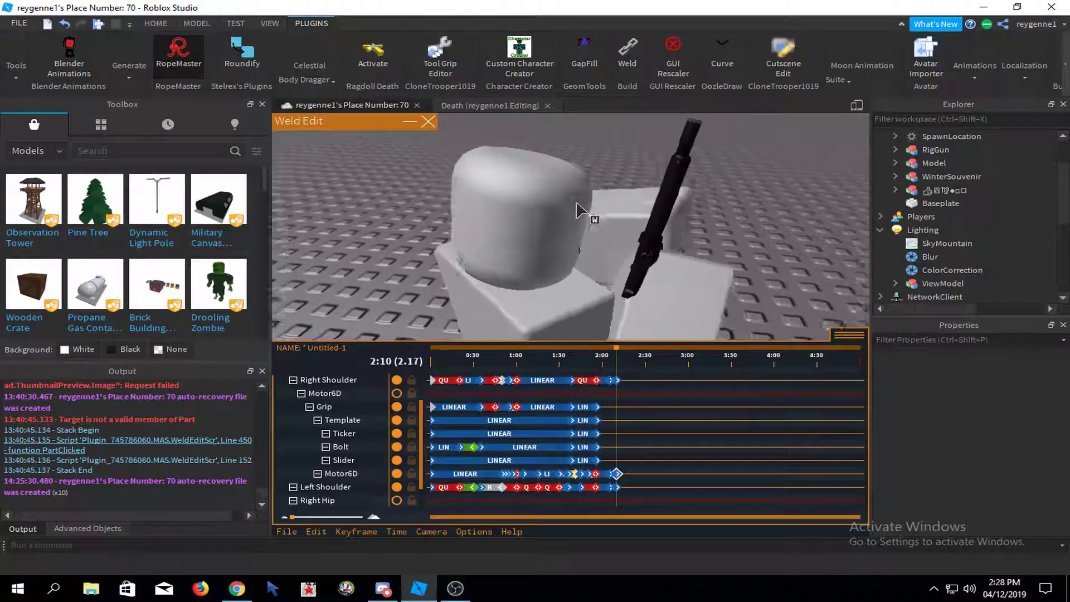
# - Rotate the gun's Grip joint at 2:10 to tilt the gun in the hand, and check the motion in playback
pyautogui.moveTo(576, 203); pyautogui.dragTo(573, 258, button='right')
pyautogui.click(593, 257)
pyautogui.scroll(-5, 594, 262)
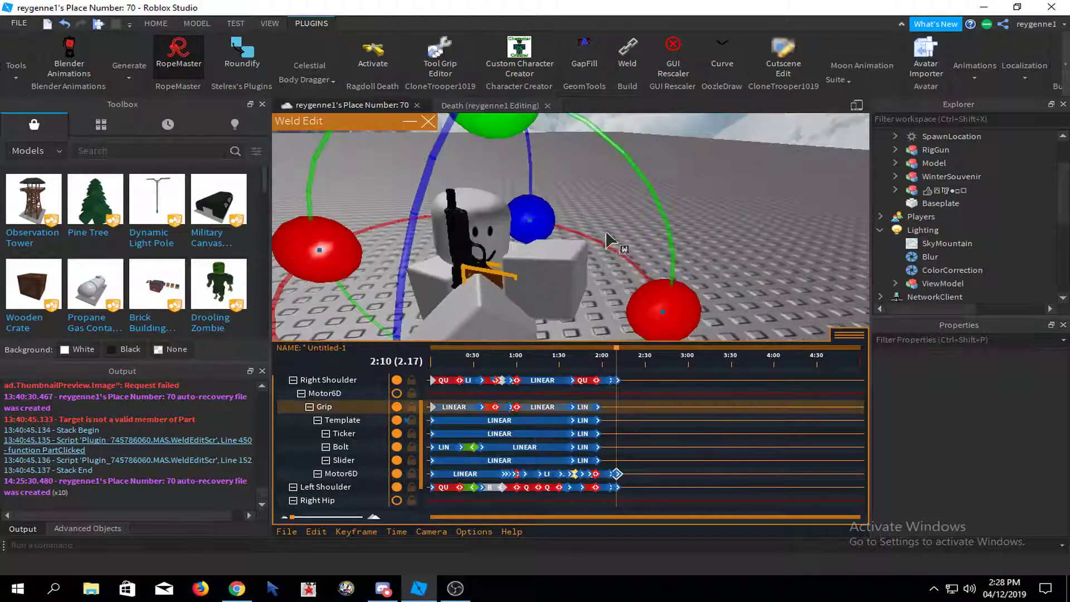
pyautogui.moveTo(542, 142); pyautogui.dragTo(557, 148)
pyautogui.press('space')
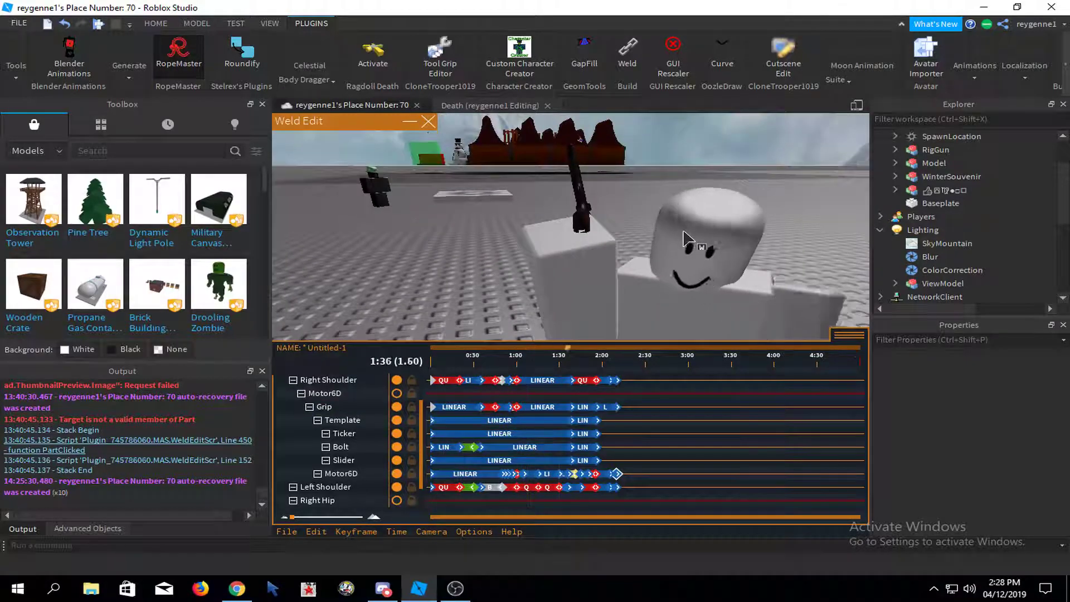
pyautogui.moveTo(683, 231); pyautogui.dragTo(671, 363, button='right')
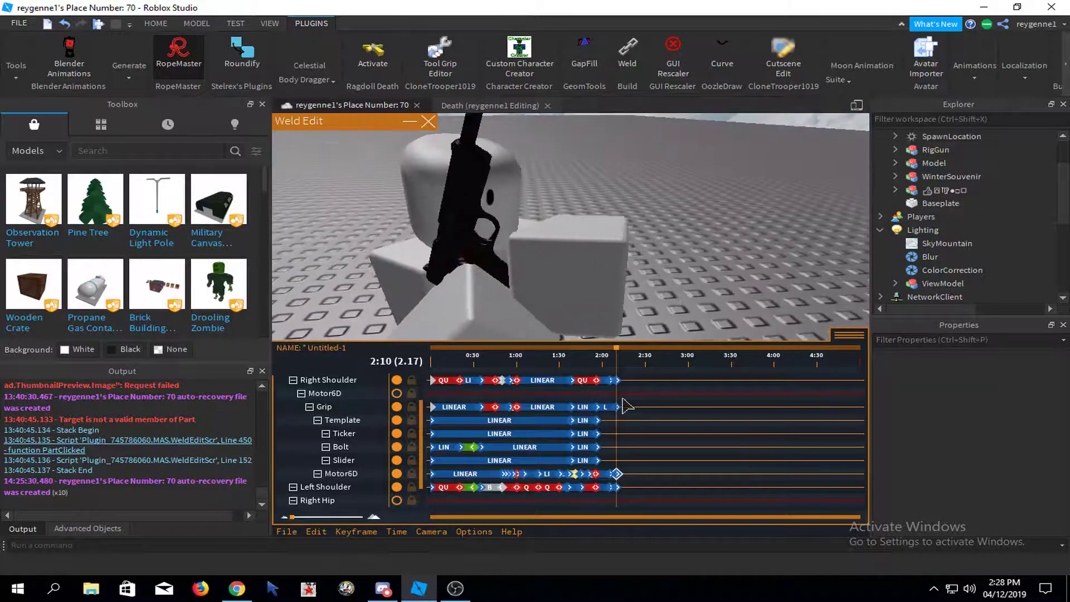
# - Set the 2:10 keyframes of the arms, Grip, magazine and Neck to Quad easing with InOut direction, and replay the animation
pyautogui.scroll(3, 429, 426)
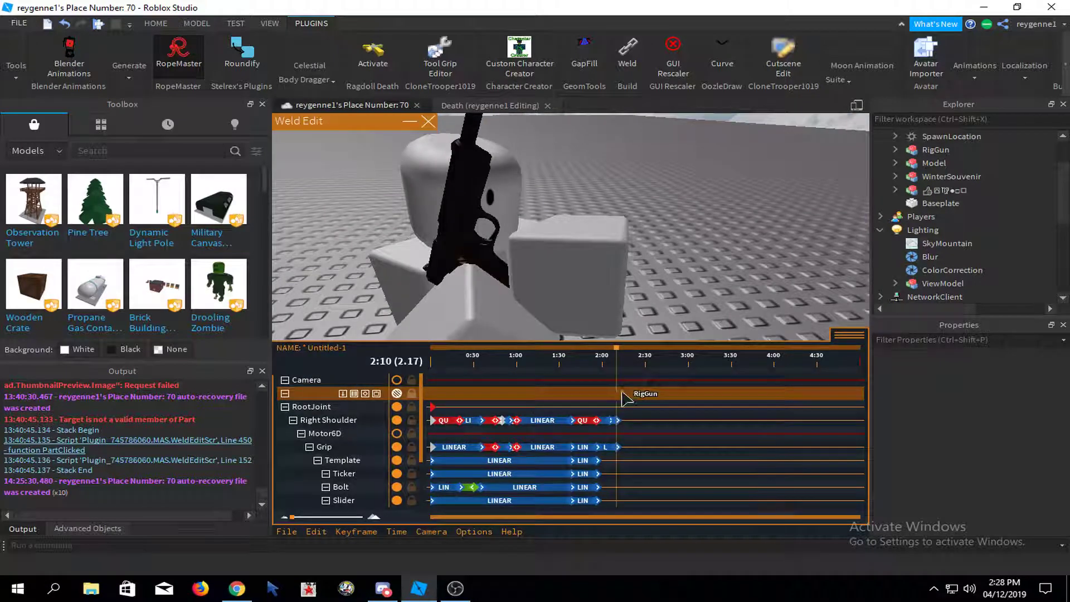
pyautogui.scroll(-5, 624, 397)
pyautogui.click(357, 531)
pyautogui.click(379, 493)
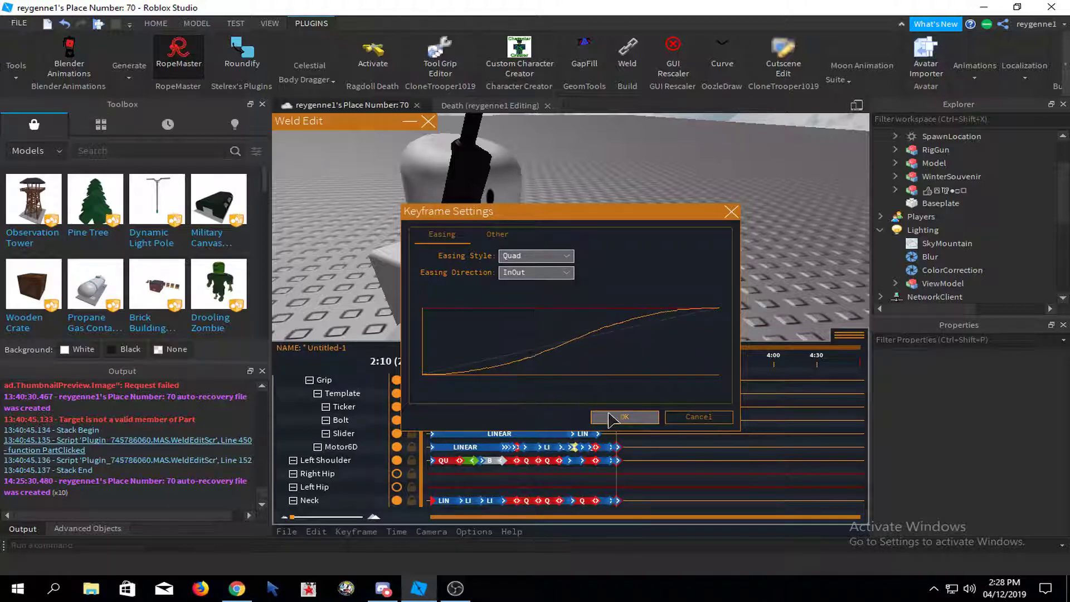
pyautogui.click(612, 418)
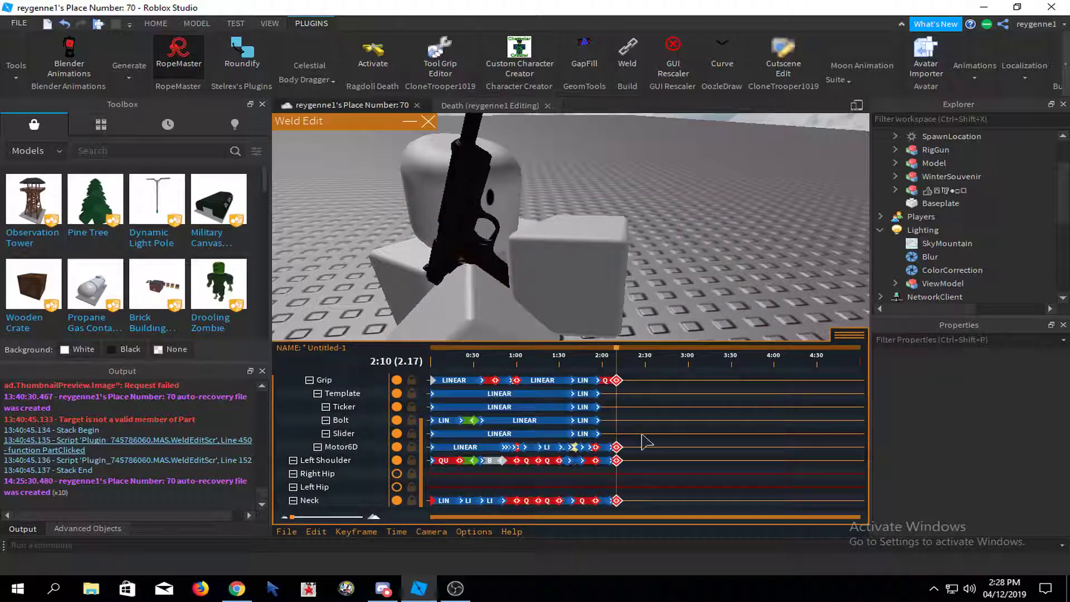
pyautogui.press('space')
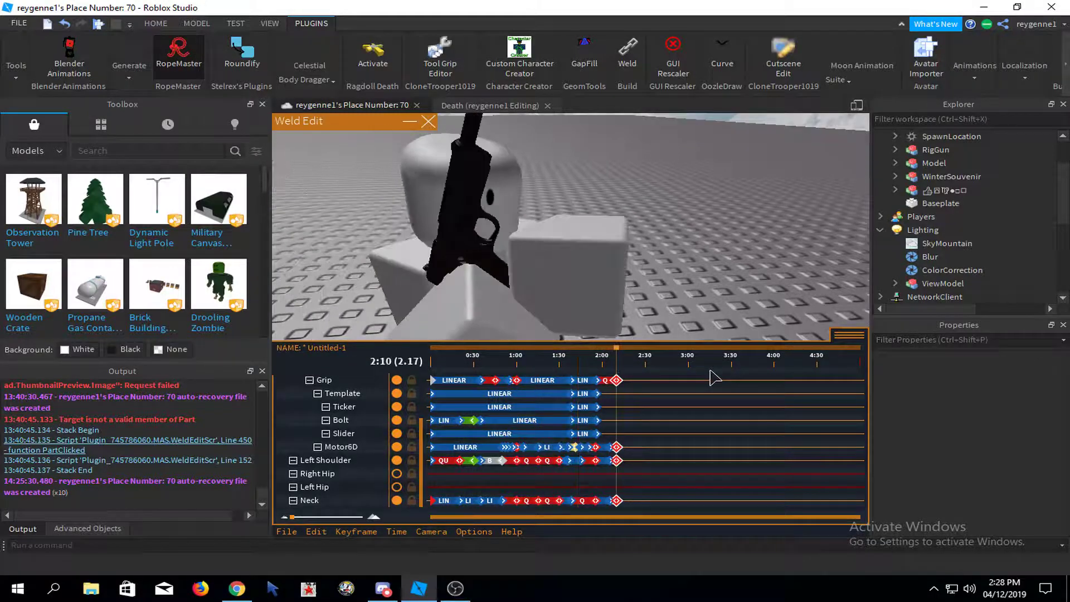
pyautogui.press('space')
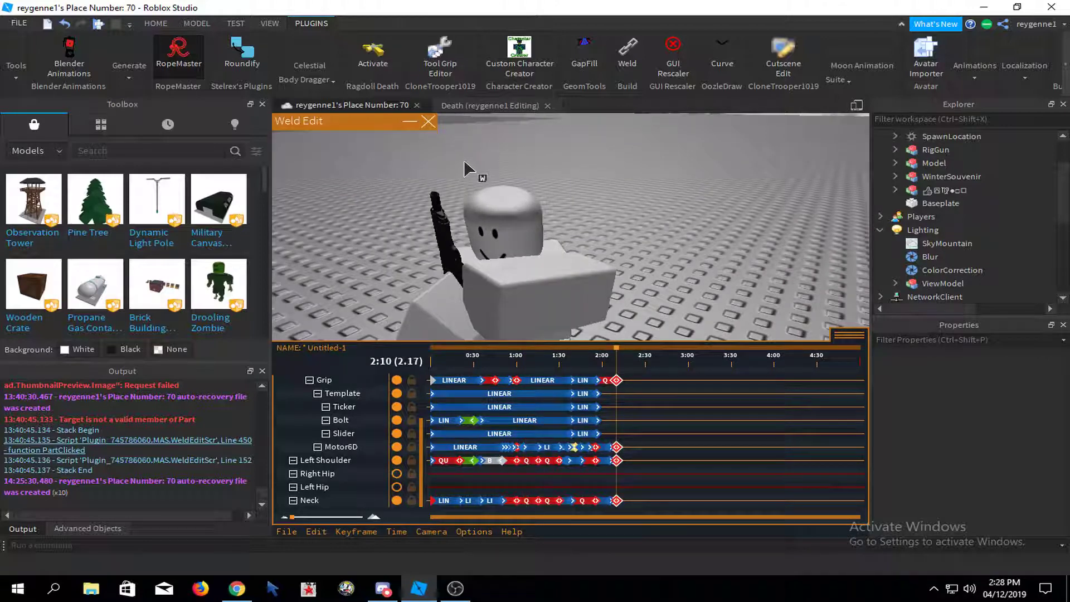
pyautogui.press('space')
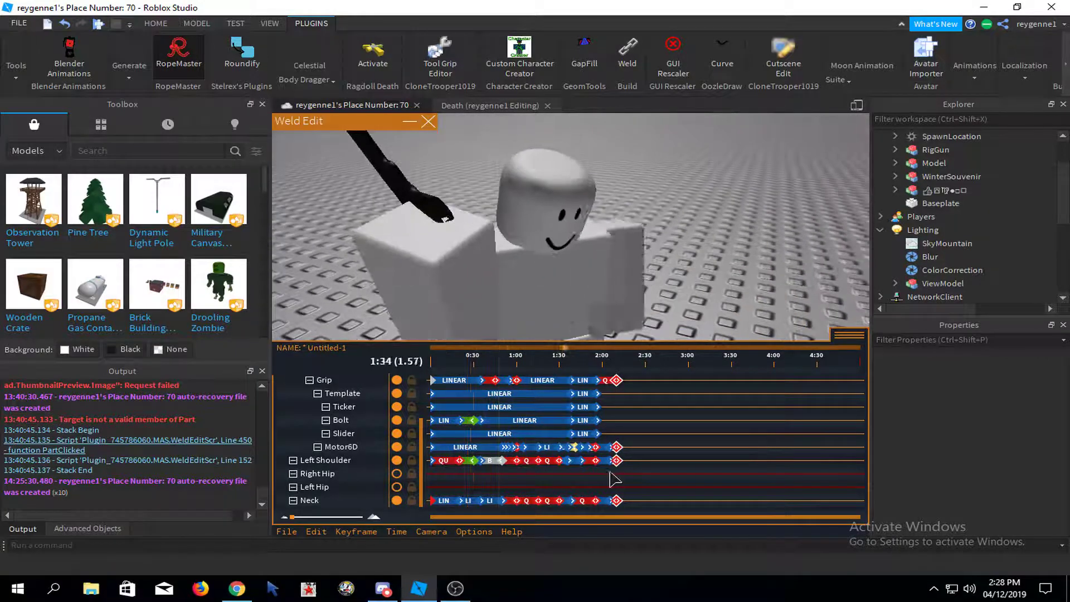
# - Set the Neck keyframe at 2:10 to Linear easing with direction In, and delete that keyframe
pyautogui.click(355, 531)
pyautogui.click(368, 501)
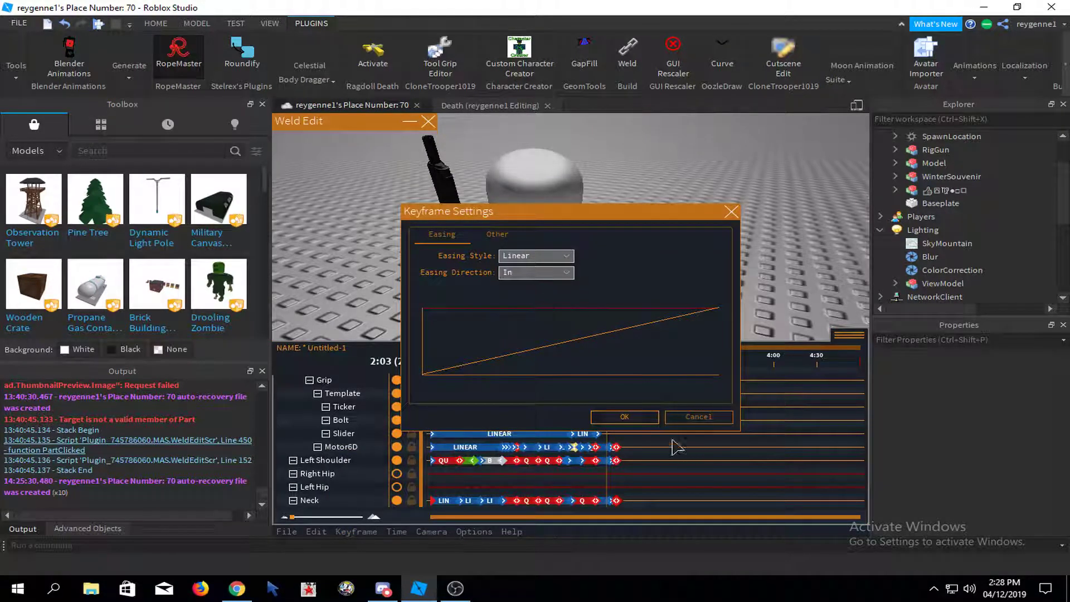
pyautogui.click(624, 417)
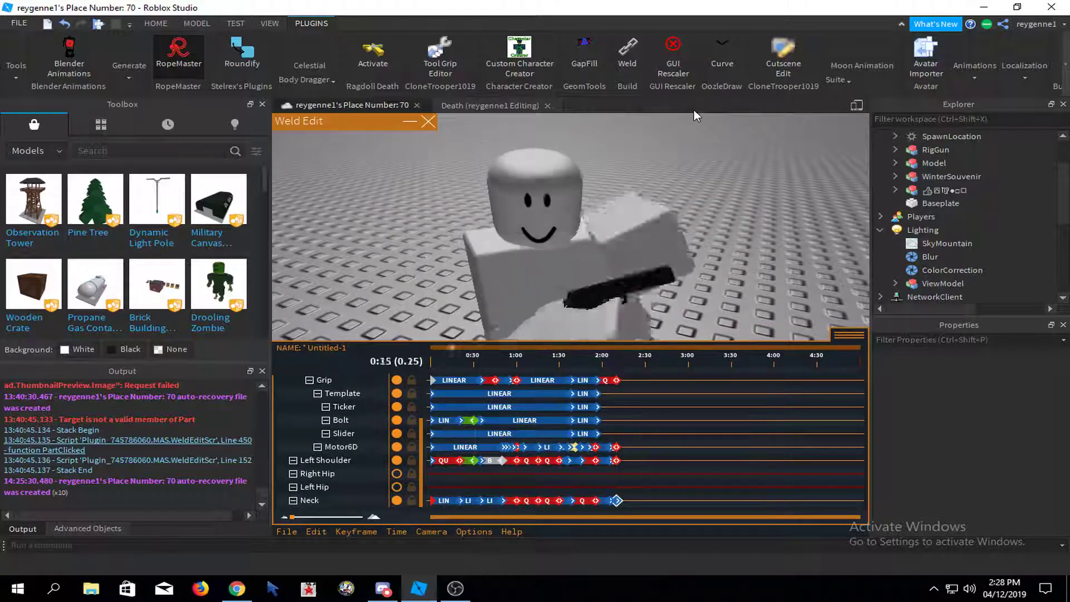
pyautogui.click(311, 531)
pyautogui.click(320, 480)
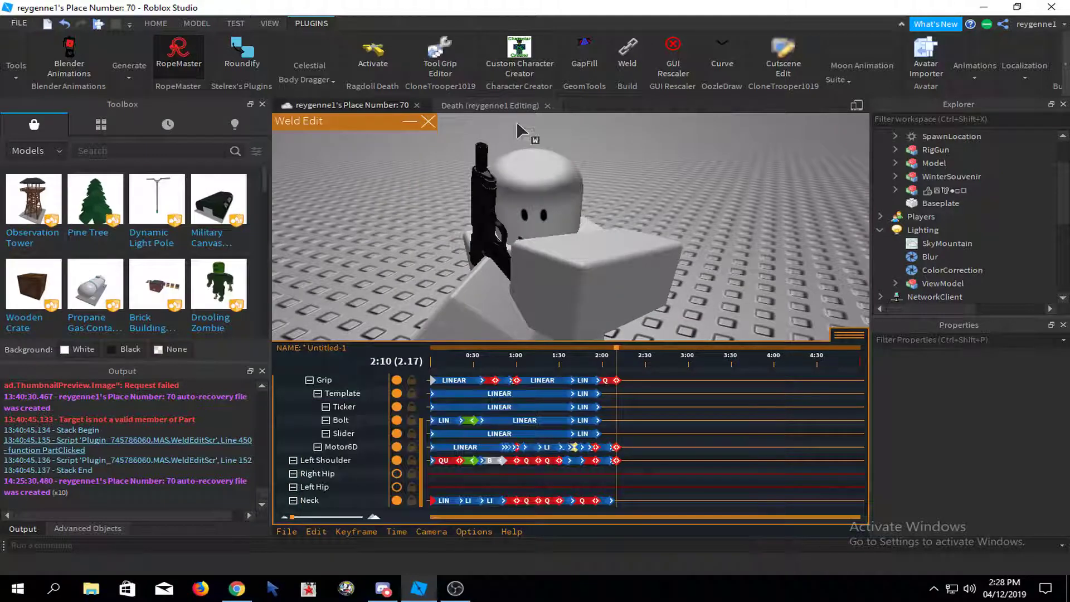
# - Inspect the head pose at the Neck's 2:05 keyframe and play the animation
pyautogui.moveTo(517, 122); pyautogui.dragTo(601, 140, button='right')
pyautogui.click(423, 184)
pyautogui.click(611, 500)
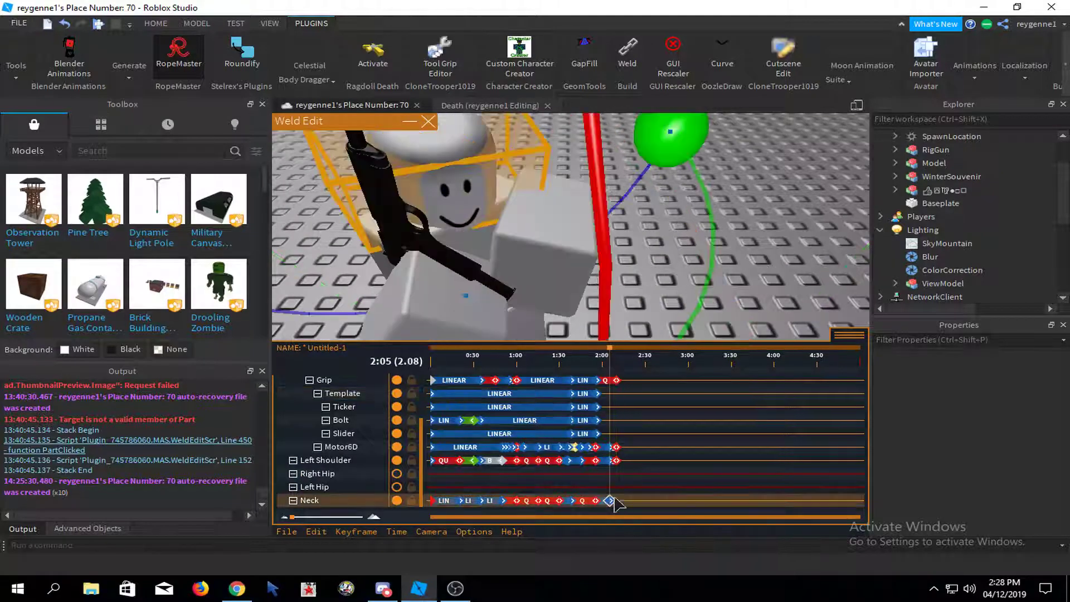
pyautogui.press('space')
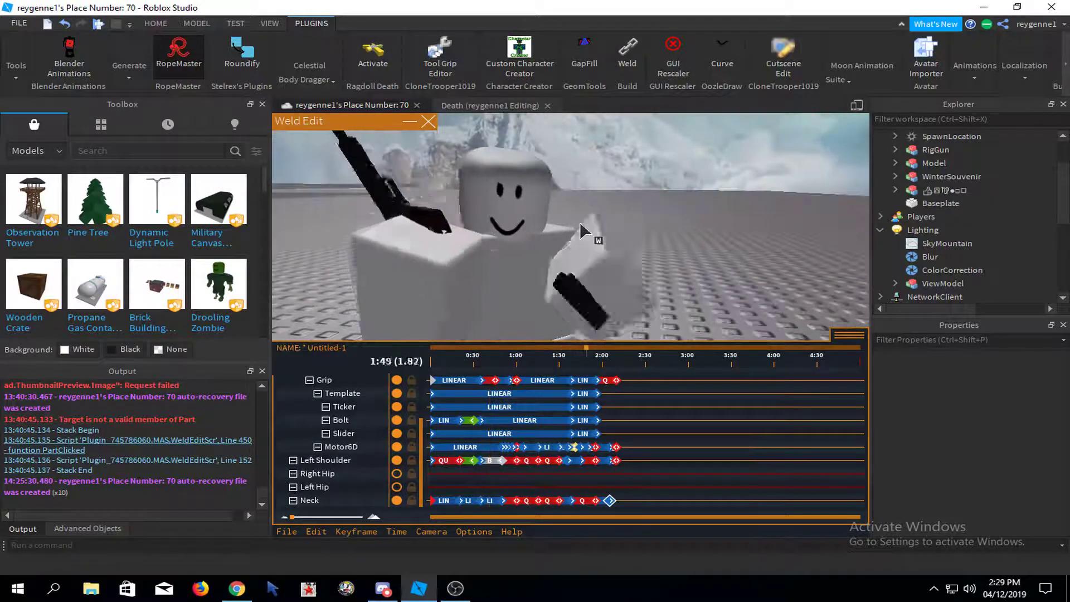
# - Adjust the left arm's rotation at 2:10, and replay the animation from several angles to check the insertion
pyautogui.click(586, 221)
pyautogui.scroll(-3, 587, 221)
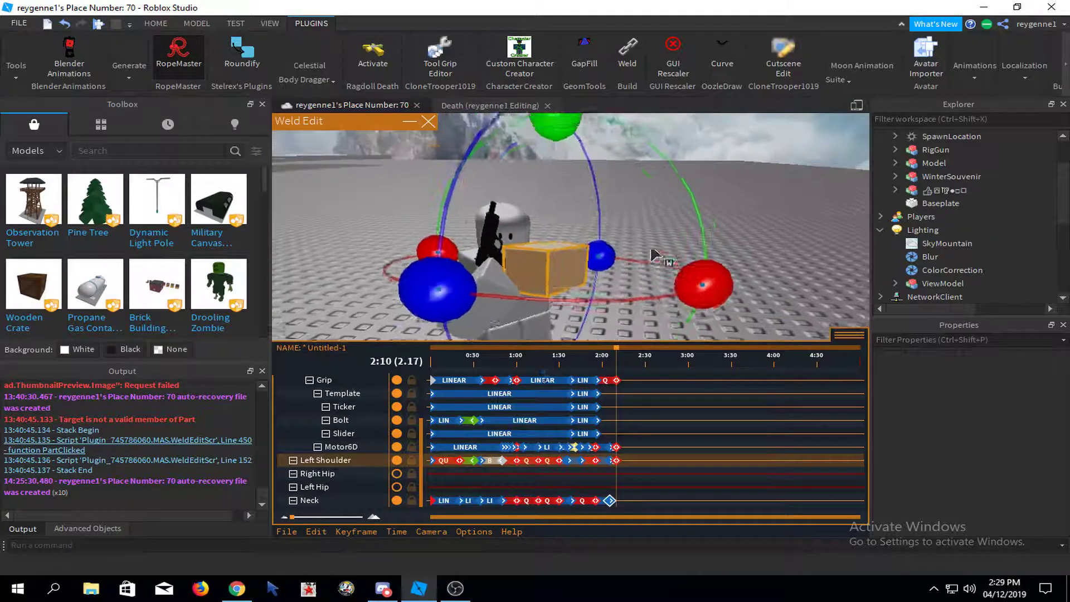
pyautogui.moveTo(689, 234); pyautogui.dragTo(689, 295, button='right')
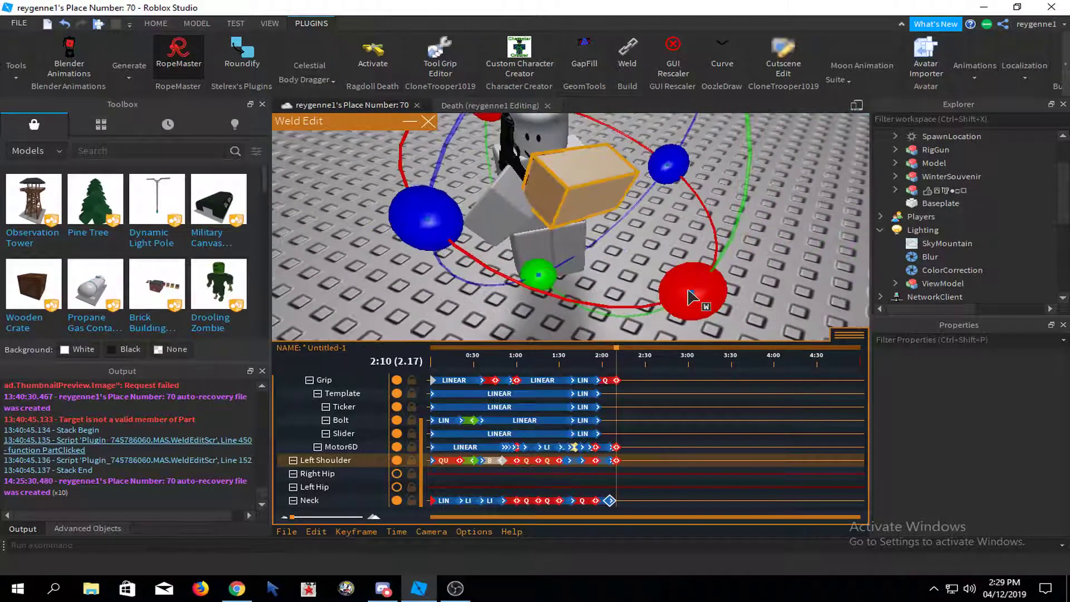
pyautogui.moveTo(689, 296); pyautogui.dragTo(691, 282)
pyautogui.press('r')
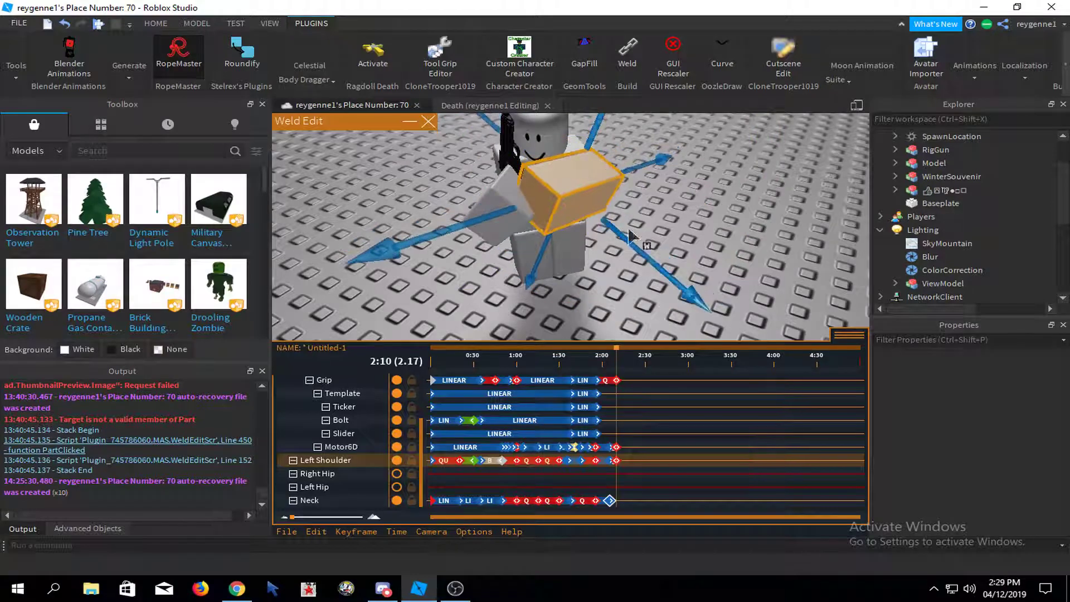
pyautogui.press('space')
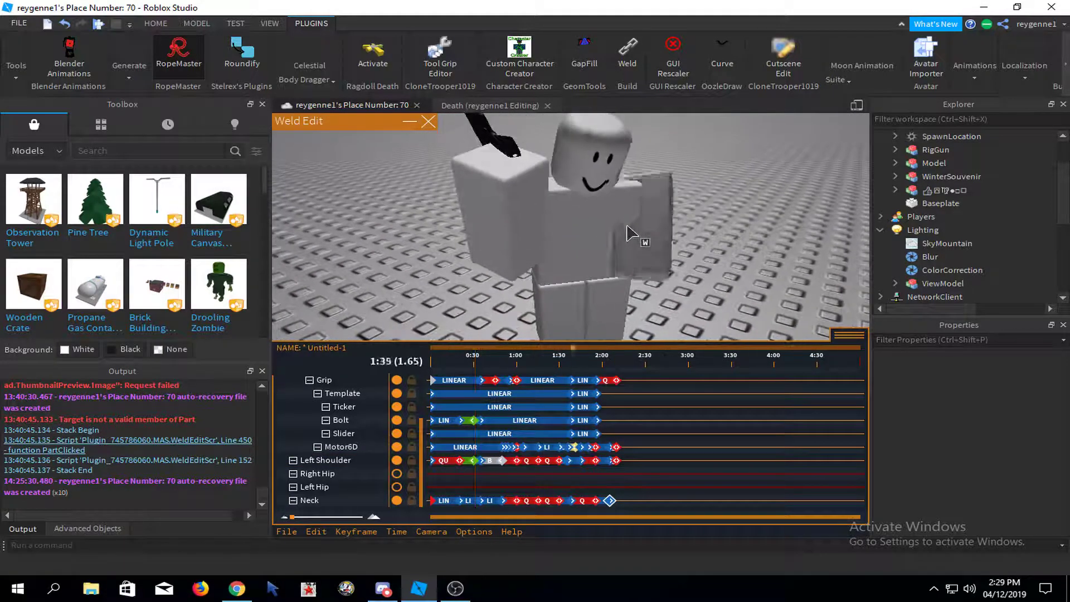
pyautogui.press('space')
pyautogui.moveTo(617, 219)
pyautogui.mouseDown(button='right')
pyautogui.moveTo(617, 239)
pyautogui.moveTo(609, 228)
pyautogui.mouseUp(button='right')
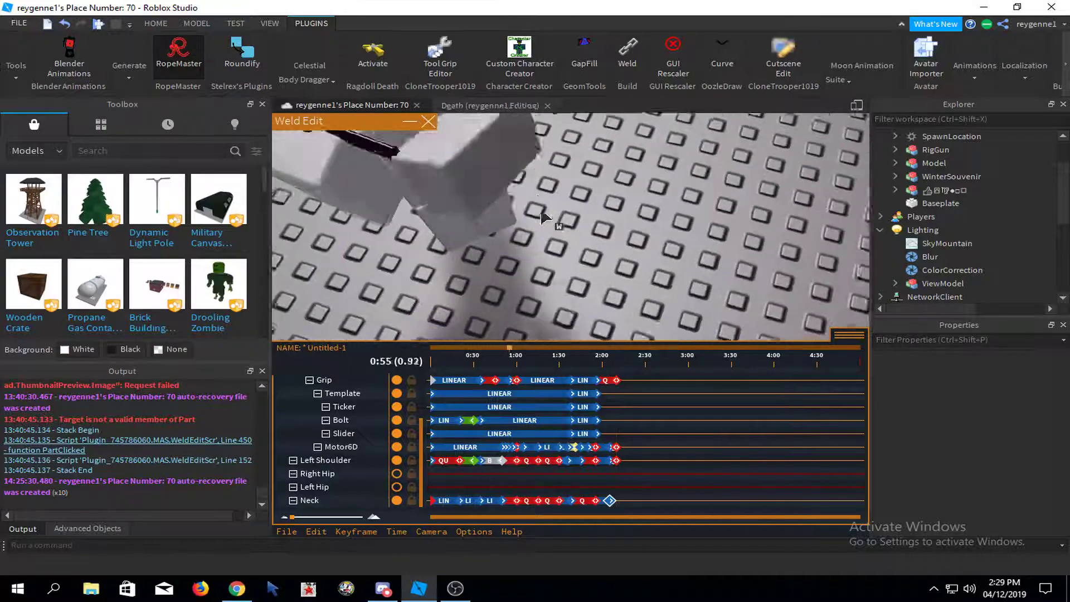
pyautogui.click(604, 193)
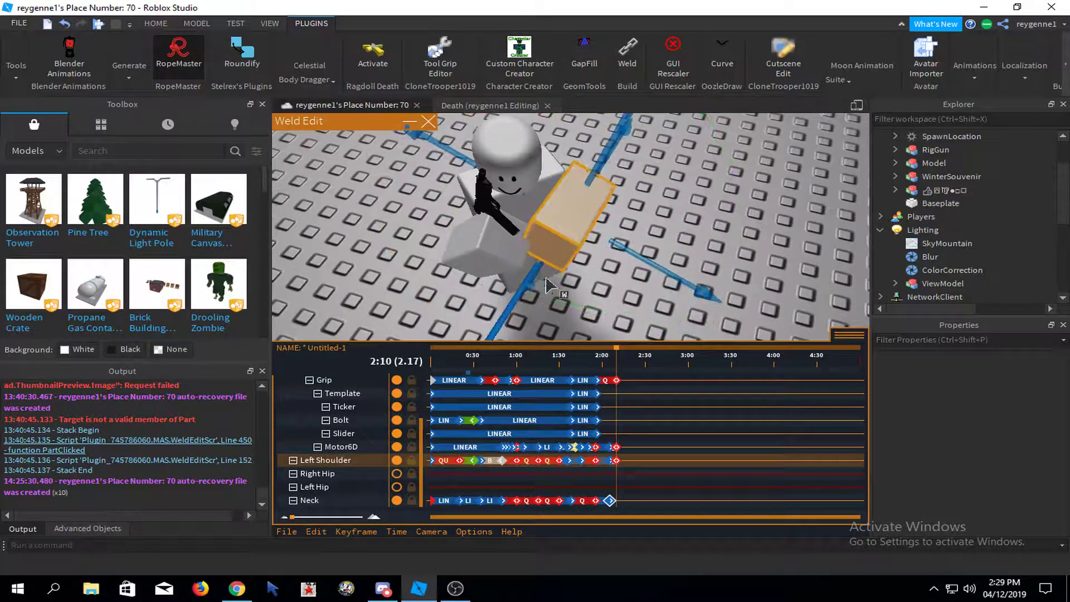
pyautogui.press('space')
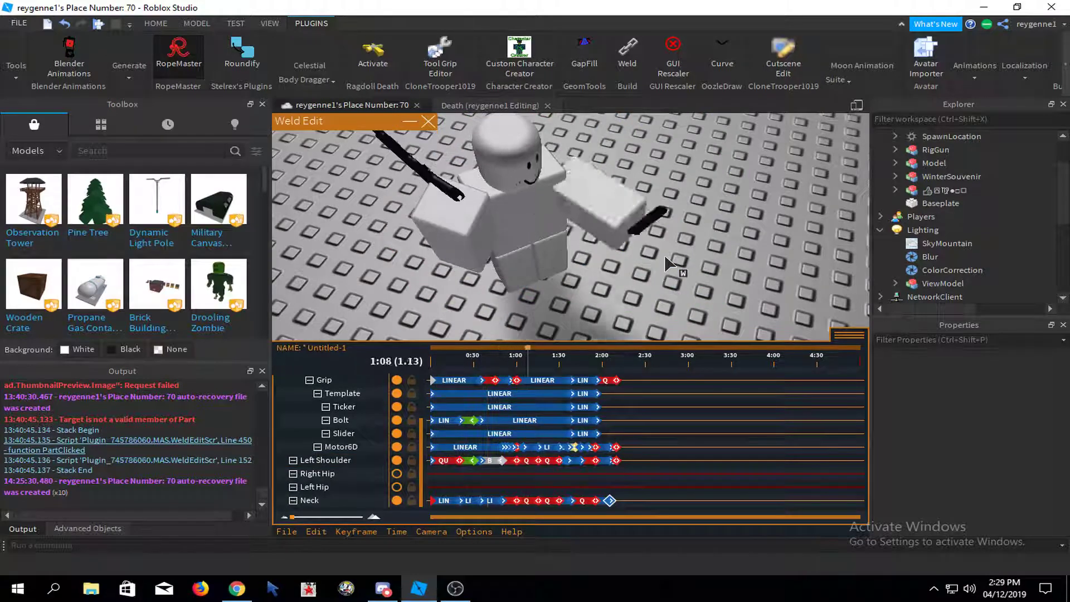
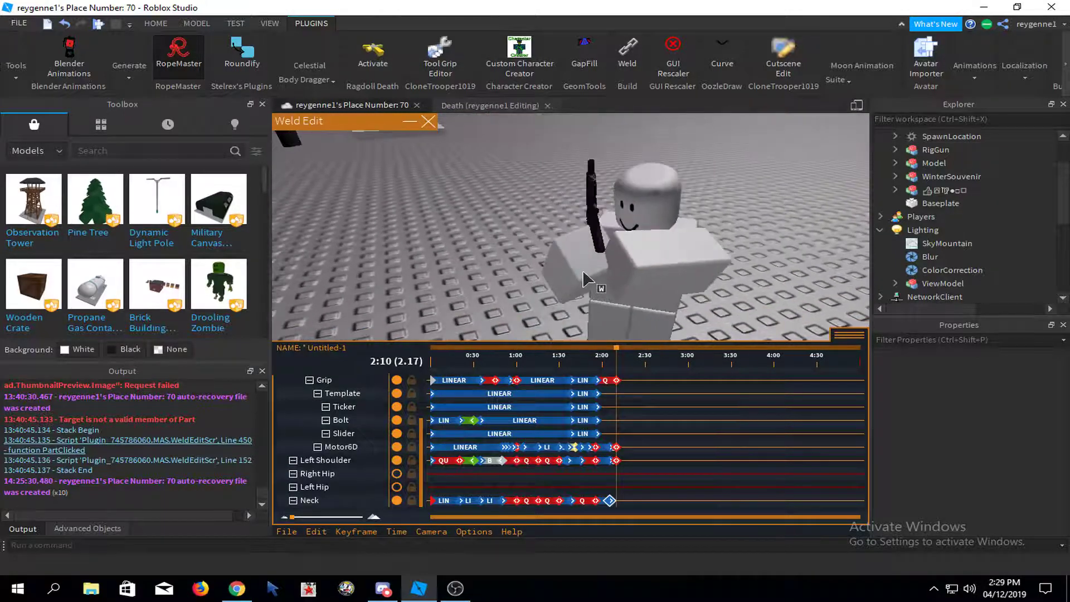
# - Add keyframes at 2:10 for the Slider, Bolt, Ticker, Template and Neck joints to hold their current poses
pyautogui.click(352, 436)
pyautogui.keyDown('ctrl'); pyautogui.click(345, 422); pyautogui.keyUp('ctrl')
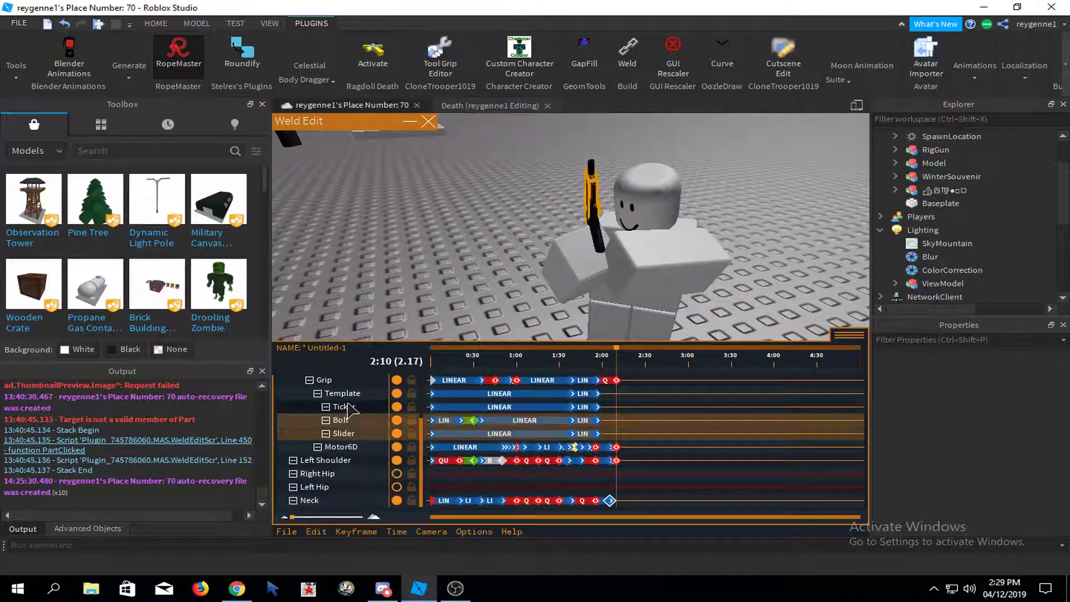
pyautogui.keyDown('shift'); pyautogui.click(349, 410); pyautogui.keyUp('shift')
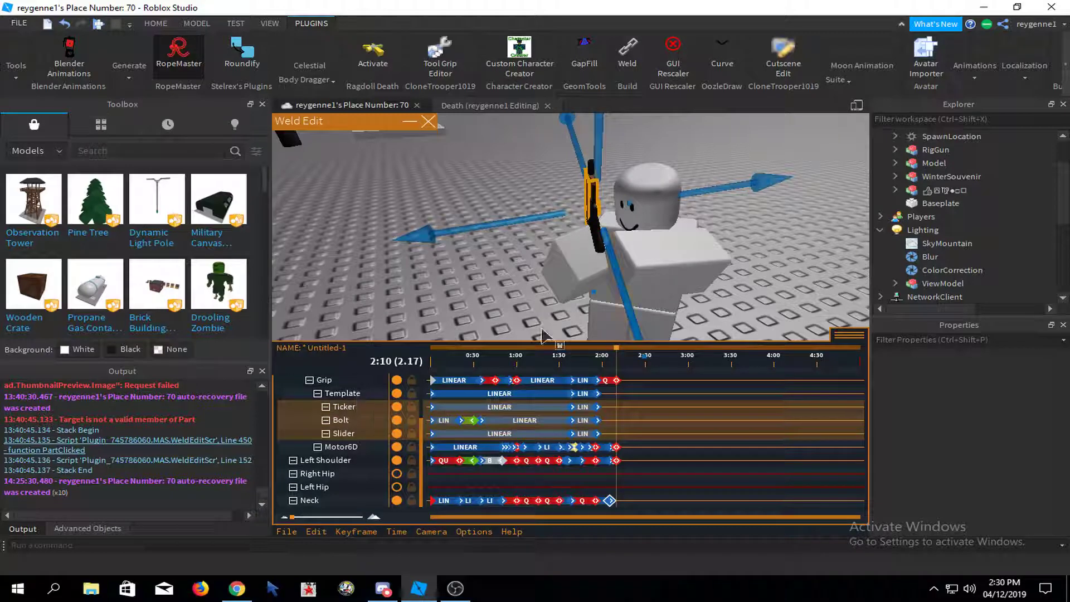
pyautogui.click(789, 292)
pyautogui.scroll(3, 636, 332)
pyautogui.click(365, 395)
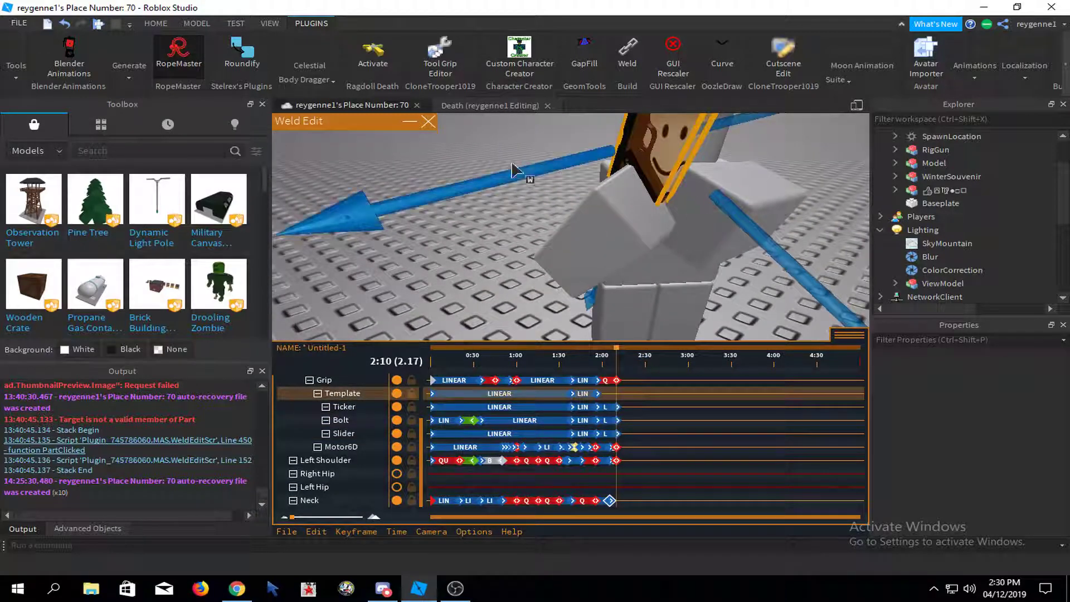
pyautogui.click(440, 312)
pyautogui.click(349, 501)
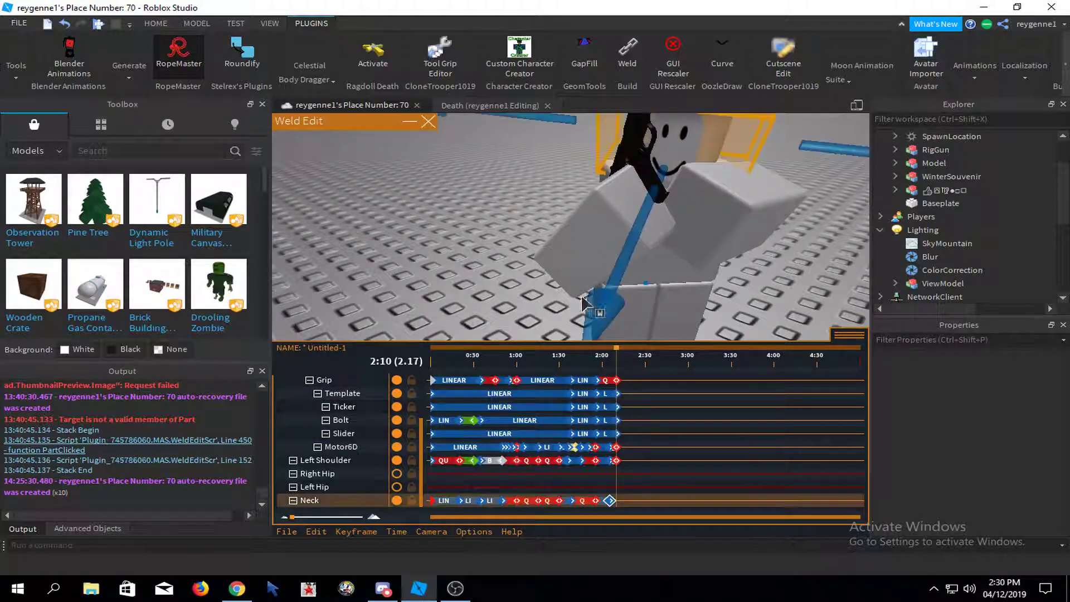
# - Rotate the left arm at 2:20 so it swings away from the gun after the insertion
pyautogui.click(730, 248)
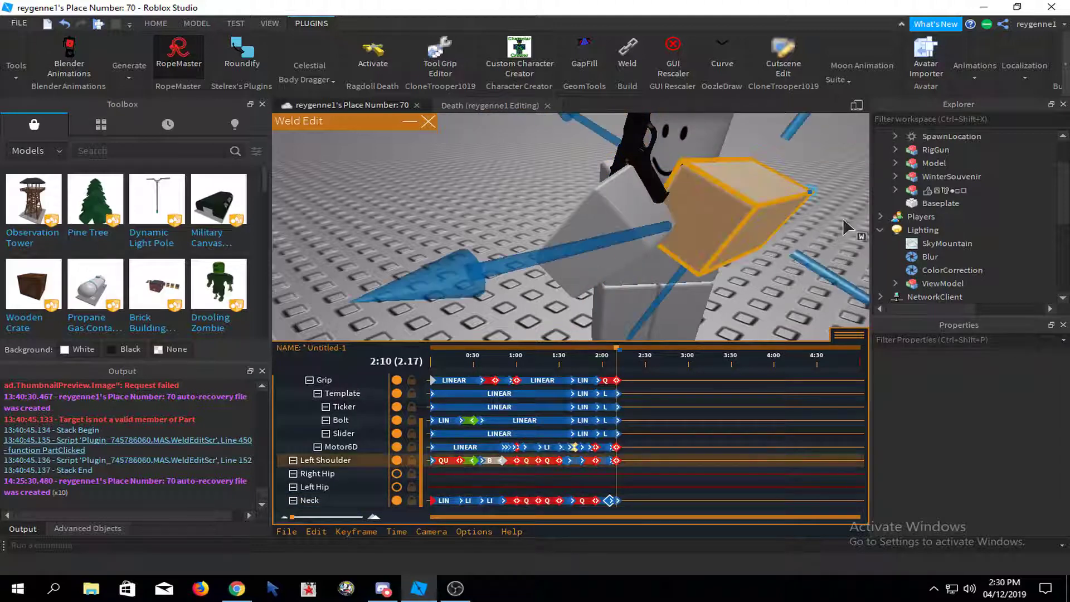
pyautogui.scroll(-2, 773, 239)
pyautogui.click(725, 279)
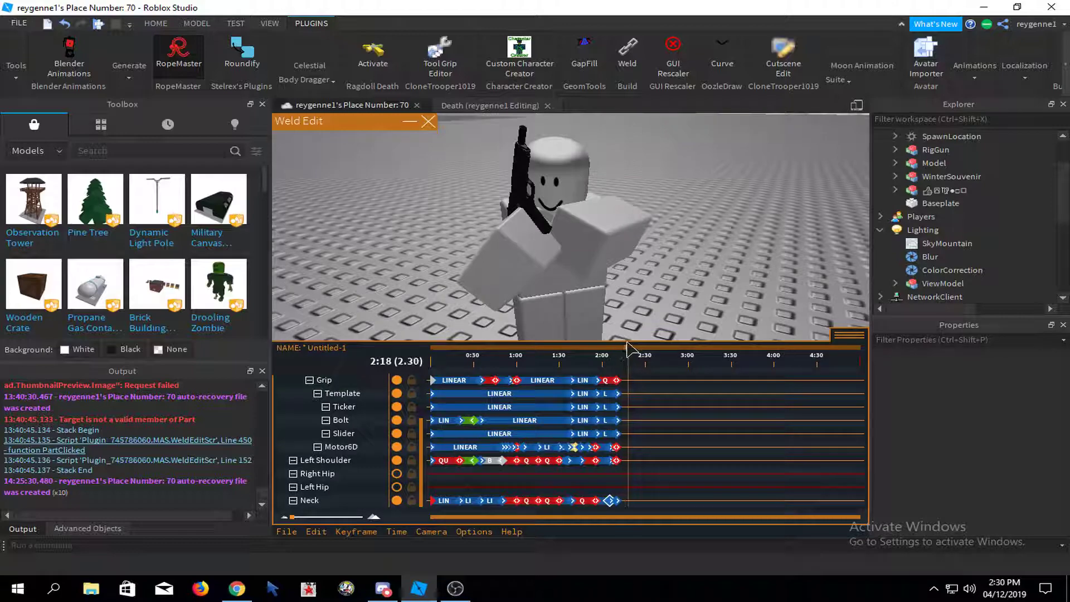
pyautogui.click(592, 223)
pyautogui.moveTo(592, 223); pyautogui.dragTo(532, 257, button='right')
pyautogui.press('r')
pyautogui.moveTo(656, 292); pyautogui.dragTo(698, 235)
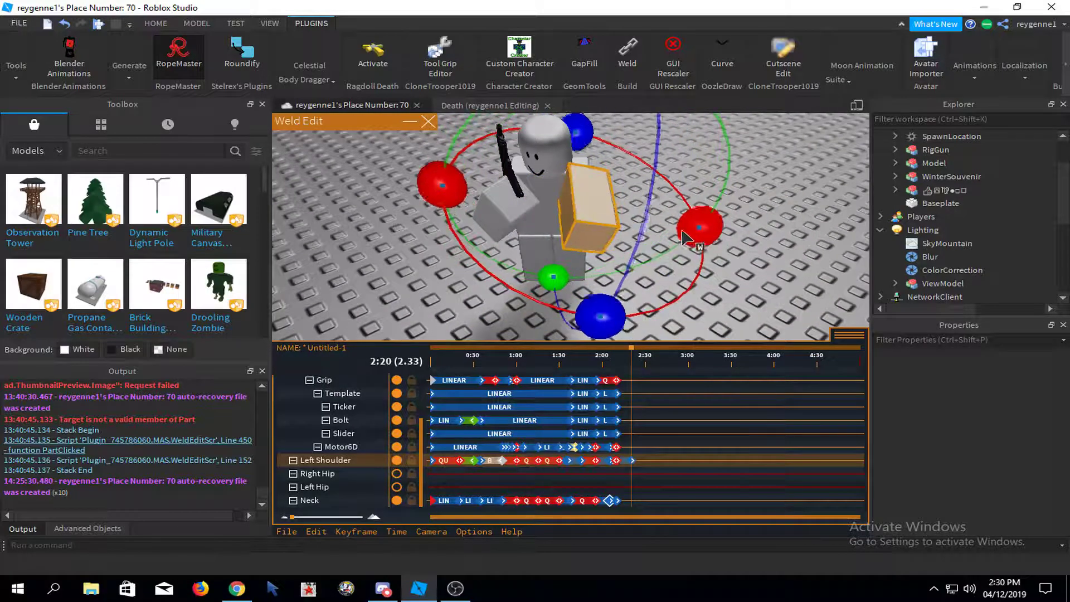
pyautogui.moveTo(699, 235); pyautogui.dragTo(627, 268, button='right')
pyautogui.moveTo(627, 268); pyautogui.dragTo(592, 287)
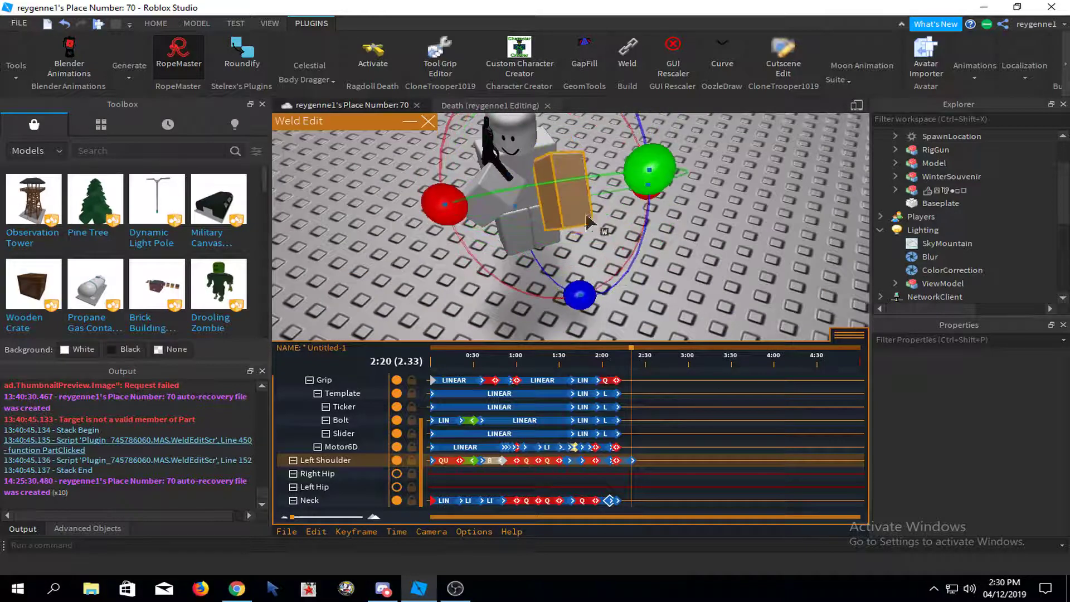
# - Move the left arm outward and up at 2:20 to place it beside the torso
pyautogui.moveTo(592, 286); pyautogui.dragTo(585, 182, button='right')
pyautogui.press('r')
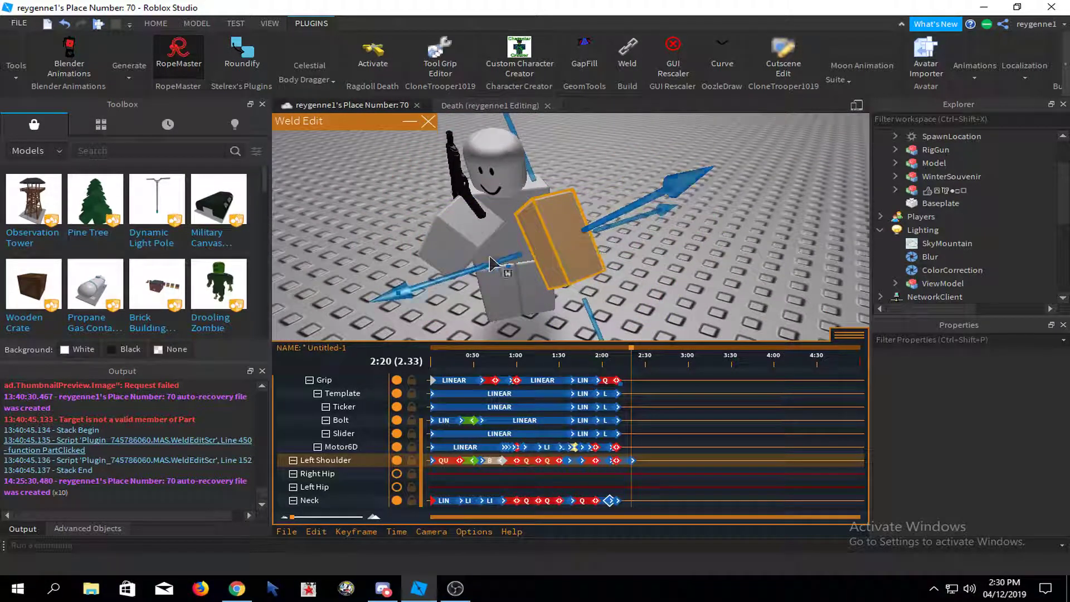
pyautogui.moveTo(490, 263); pyautogui.dragTo(525, 250)
pyautogui.moveTo(634, 319); pyautogui.dragTo(621, 208)
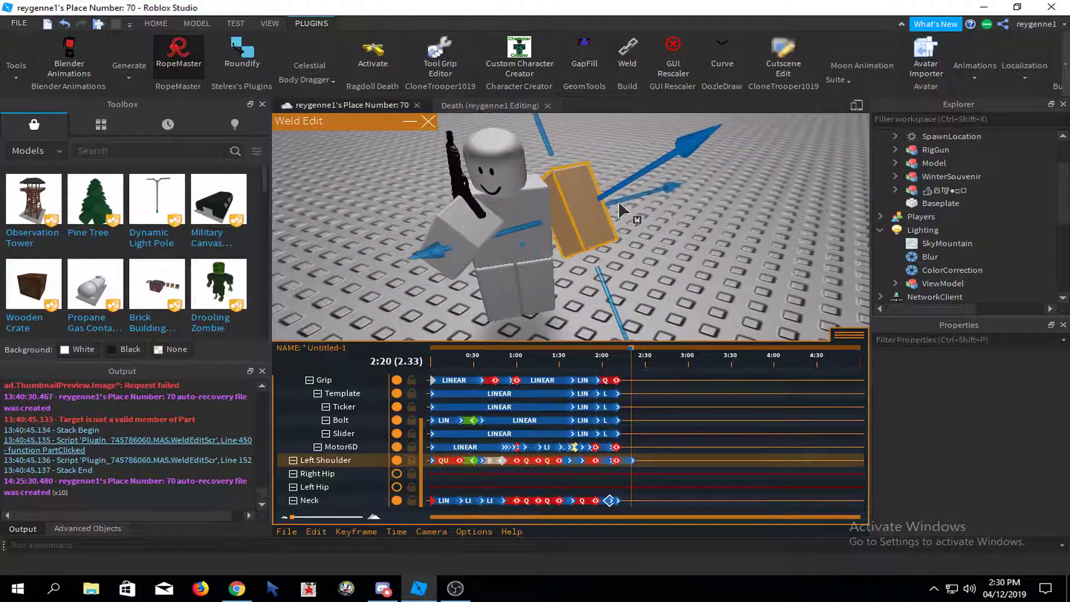
pyautogui.moveTo(502, 243); pyautogui.dragTo(582, 238, button='right')
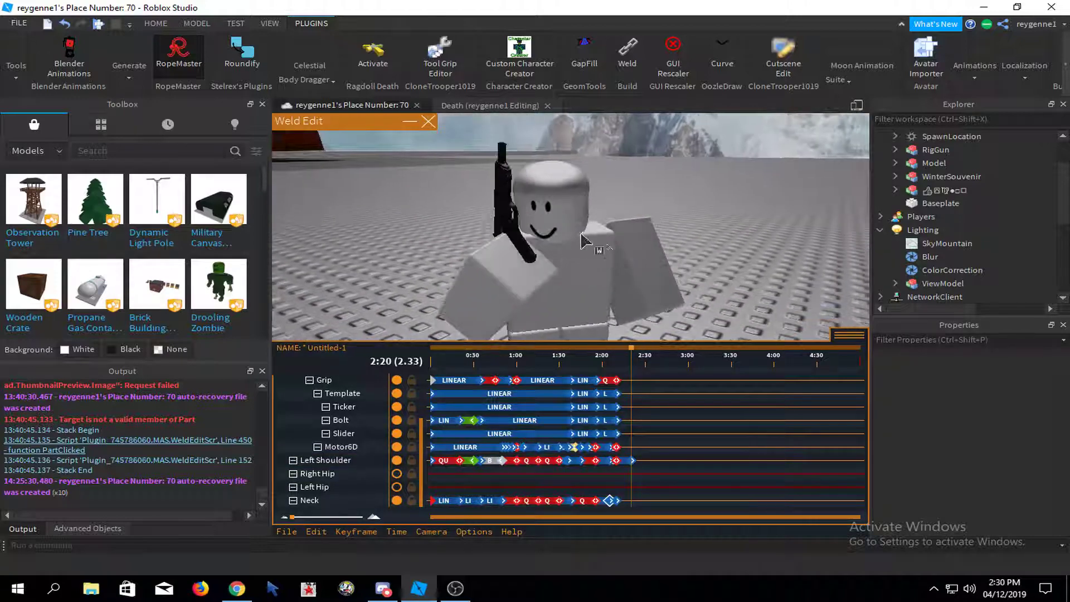
# - Rotate the head at 2:20 to turn it toward the gun
pyautogui.click(577, 228)
pyautogui.scroll(-2, 660, 249)
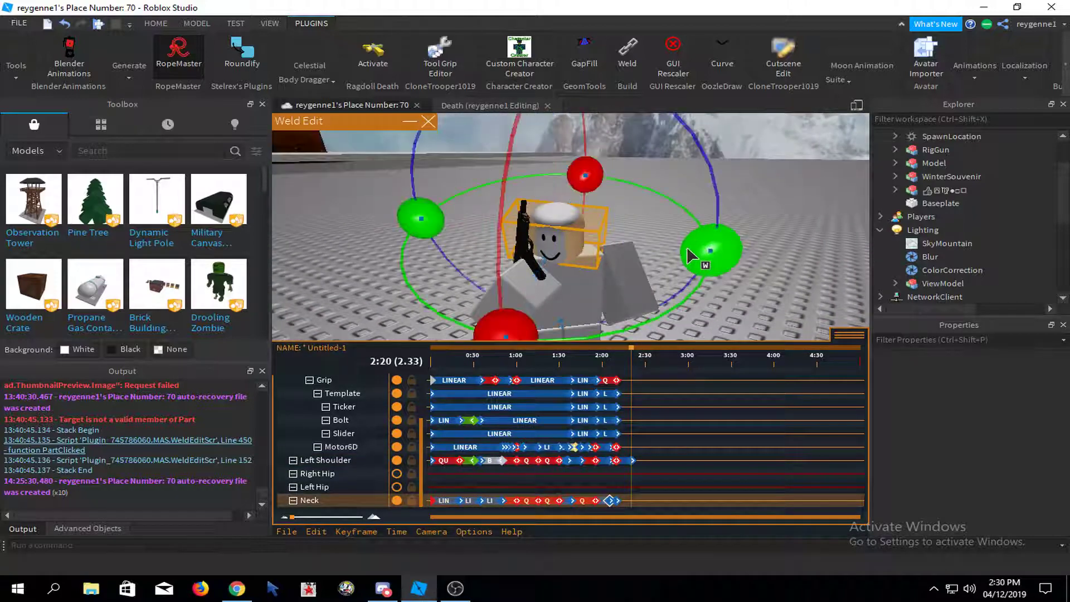
pyautogui.moveTo(688, 248); pyautogui.dragTo(674, 282)
pyautogui.moveTo(635, 184); pyautogui.dragTo(655, 215)
pyautogui.click(654, 215)
# - Rotate the right arm at 2:20 to re-angle the arm holding the gun
pyautogui.click(493, 292)
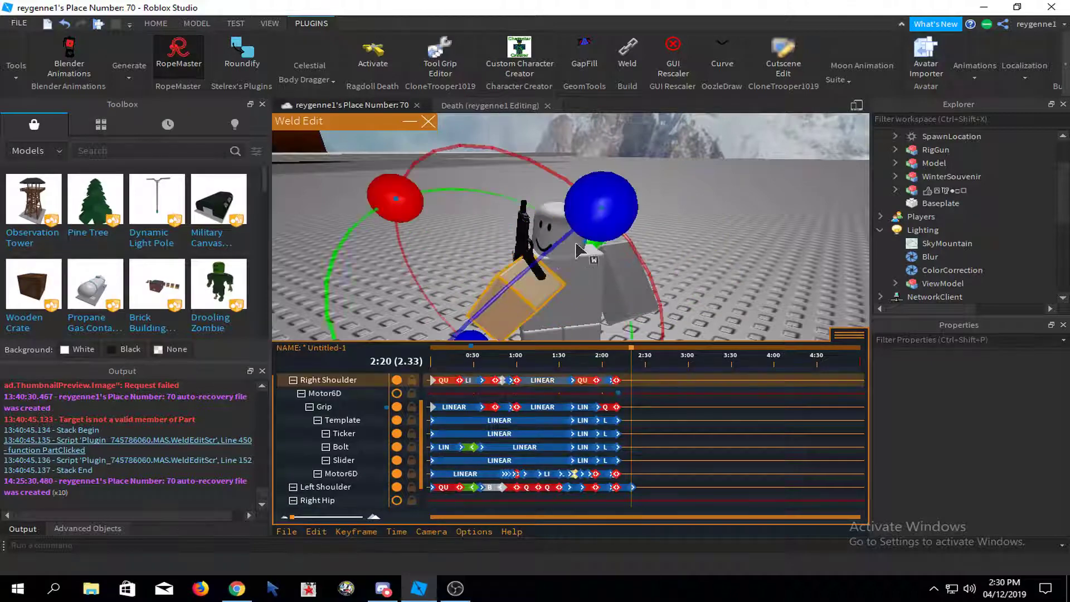
pyautogui.moveTo(585, 250); pyautogui.dragTo(594, 301, button='right')
pyautogui.moveTo(610, 331); pyautogui.dragTo(612, 264)
pyautogui.press('a')
pyautogui.moveTo(624, 251); pyautogui.dragTo(629, 132, button='right')
pyautogui.press('s')
pyautogui.moveTo(628, 127); pyautogui.dragTo(669, 147)
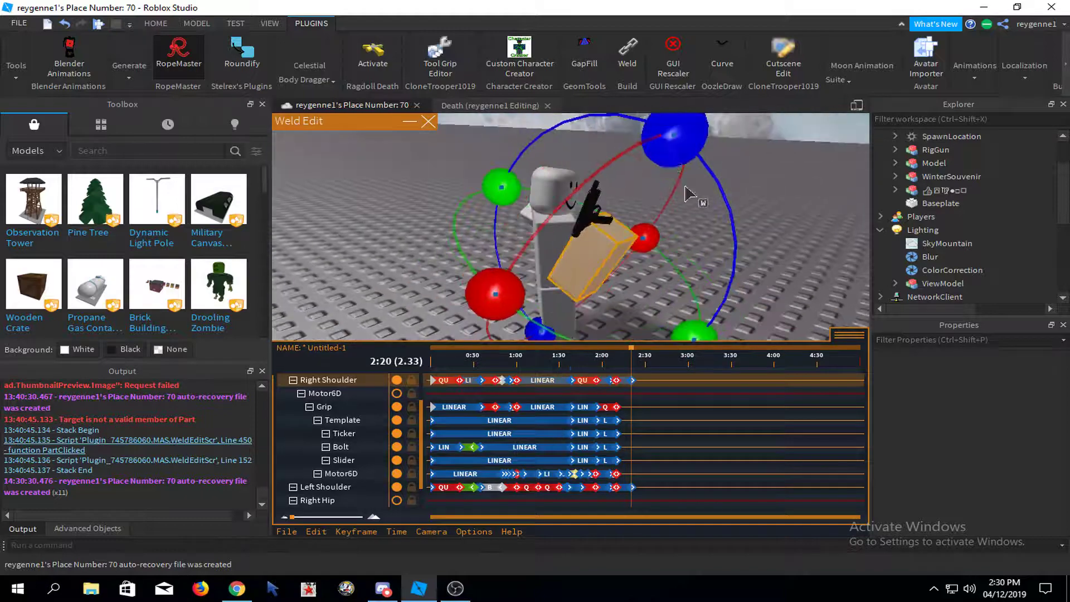
# - Refine the head's rotation at 2:20 to match the new right arm pose
pyautogui.click(686, 193)
pyautogui.moveTo(686, 193)
pyautogui.mouseDown(button='right')
pyautogui.moveTo(712, 227)
pyautogui.moveTo(672, 203)
pyautogui.mouseUp(button='right')
pyautogui.press('w')
pyautogui.click(711, 227)
pyautogui.press('s')
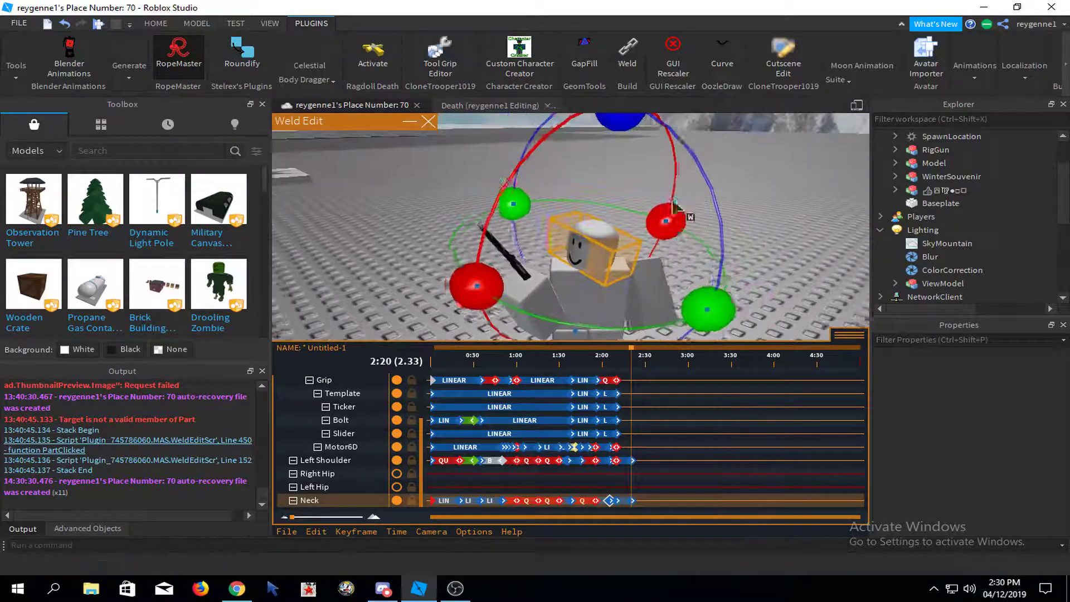
pyautogui.moveTo(672, 204); pyautogui.dragTo(661, 210)
pyautogui.moveTo(722, 316); pyautogui.dragTo(700, 326)
pyautogui.click(717, 273)
# - Rotate the gun's Template joint at 2:20 to change the gun's angle in the hand
pyautogui.press('w')
pyautogui.moveTo(718, 273); pyautogui.dragTo(550, 280, button='right')
pyautogui.press('a')
pyautogui.click(640, 251)
pyautogui.press('s')
pyautogui.moveTo(640, 251); pyautogui.dragTo(677, 270, button='right')
pyautogui.click(597, 269)
pyautogui.moveTo(729, 282); pyautogui.dragTo(747, 266)
pyautogui.moveTo(746, 265); pyautogui.dragTo(630, 191, button='right')
pyautogui.moveTo(490, 172); pyautogui.dragTo(540, 174)
pyautogui.click(658, 204)
pyautogui.moveTo(658, 203); pyautogui.dragTo(719, 211, button='right')
pyautogui.press('a')
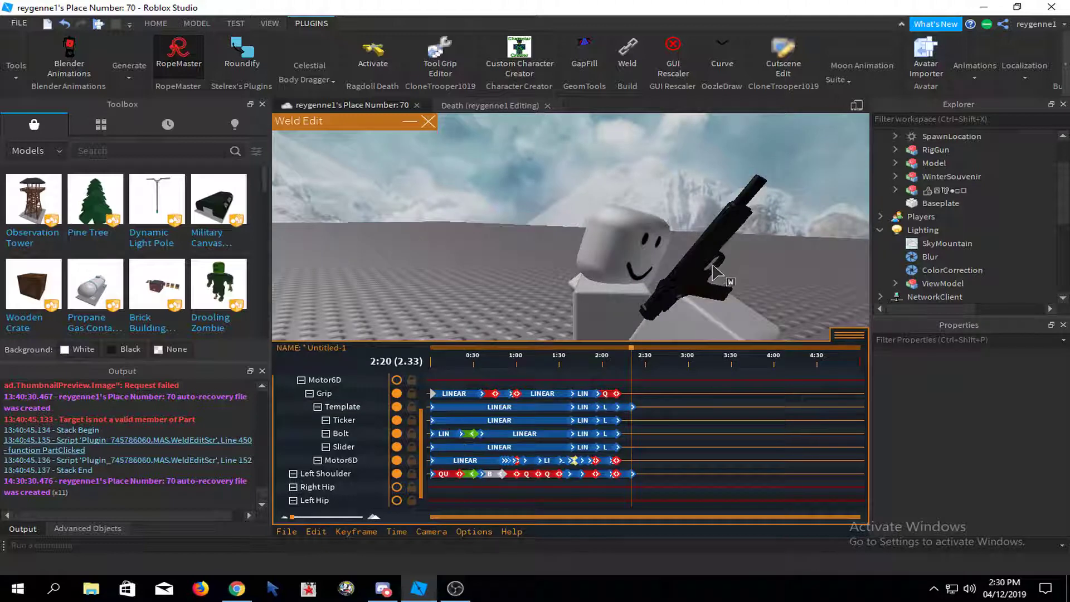
# - Add a keyframe at 2:20 for the gun's Bolt joint to hold its pose
pyautogui.click(365, 436)
pyautogui.press('r')
pyautogui.moveTo(779, 284); pyautogui.dragTo(718, 276, button='right')
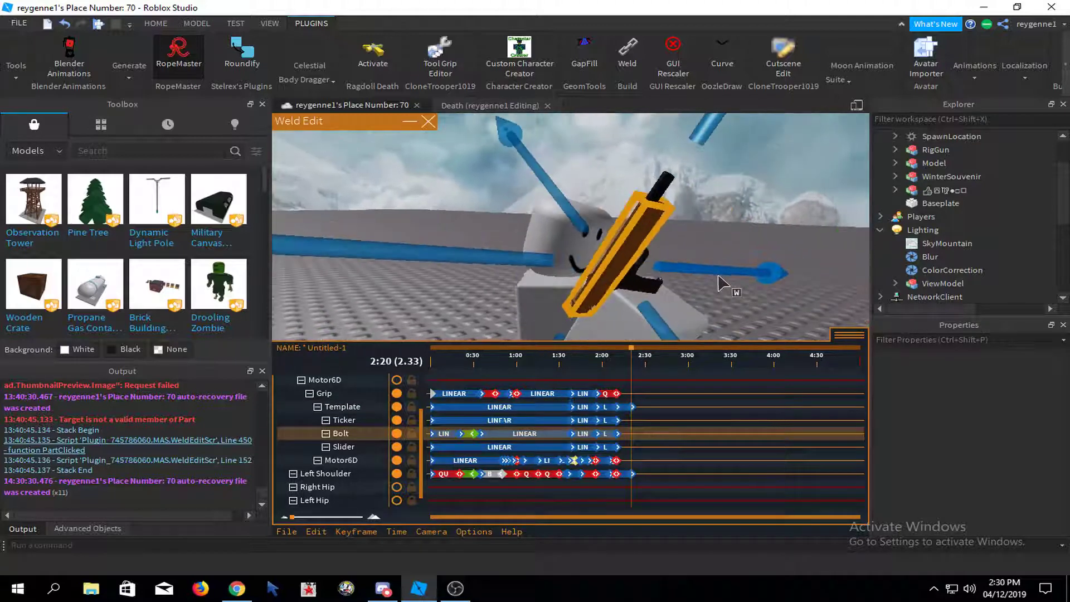
pyautogui.click(752, 226)
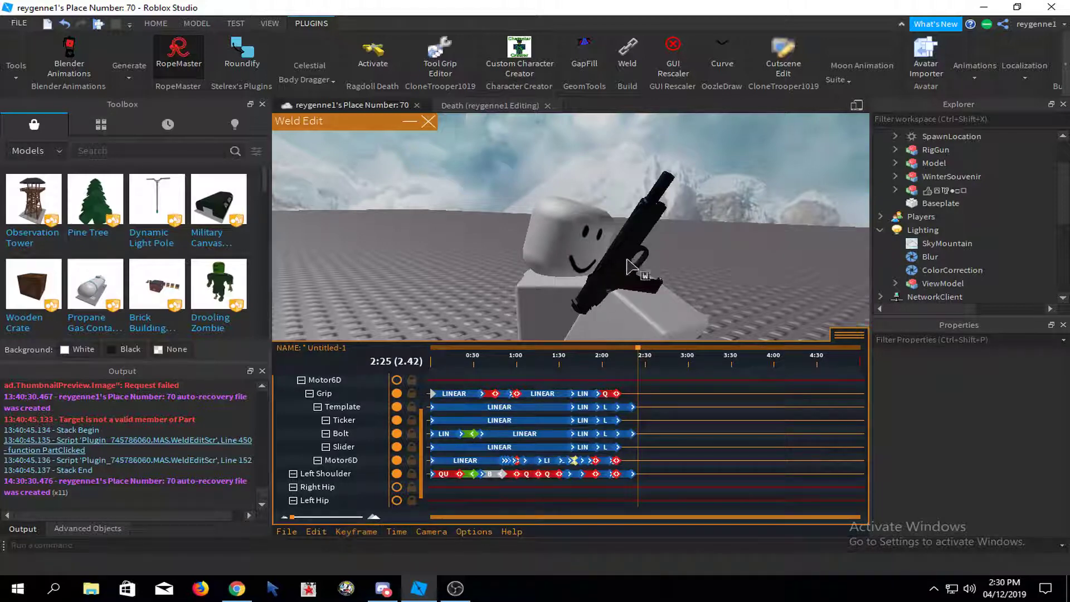
# - Copy the Bolt's keyframe at 0:00 to 2:25 and play the animation to check the slide's return
pyautogui.click(657, 207)
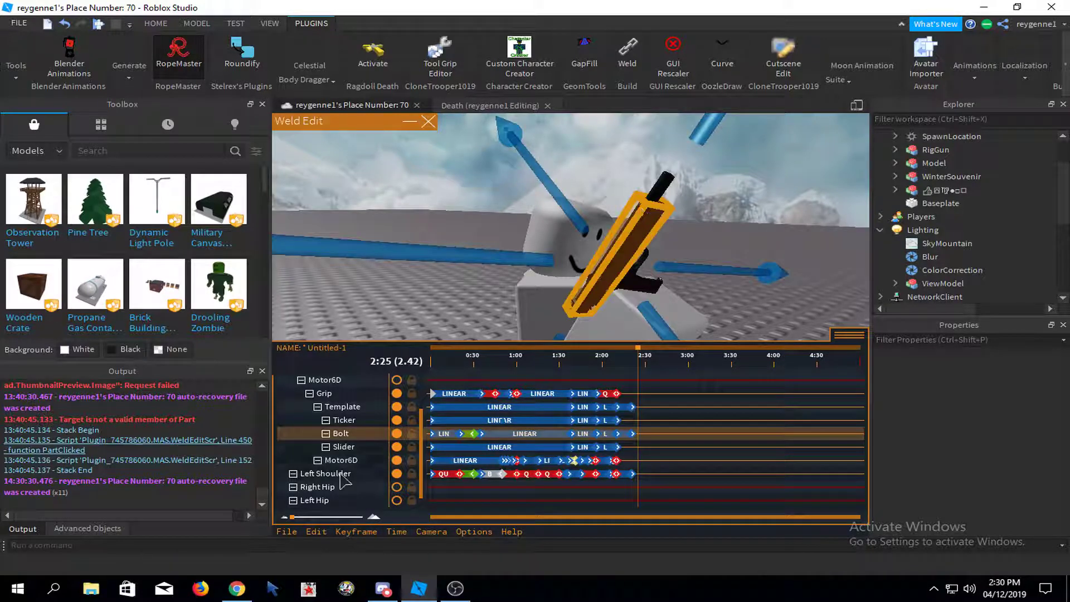
pyautogui.click(435, 440)
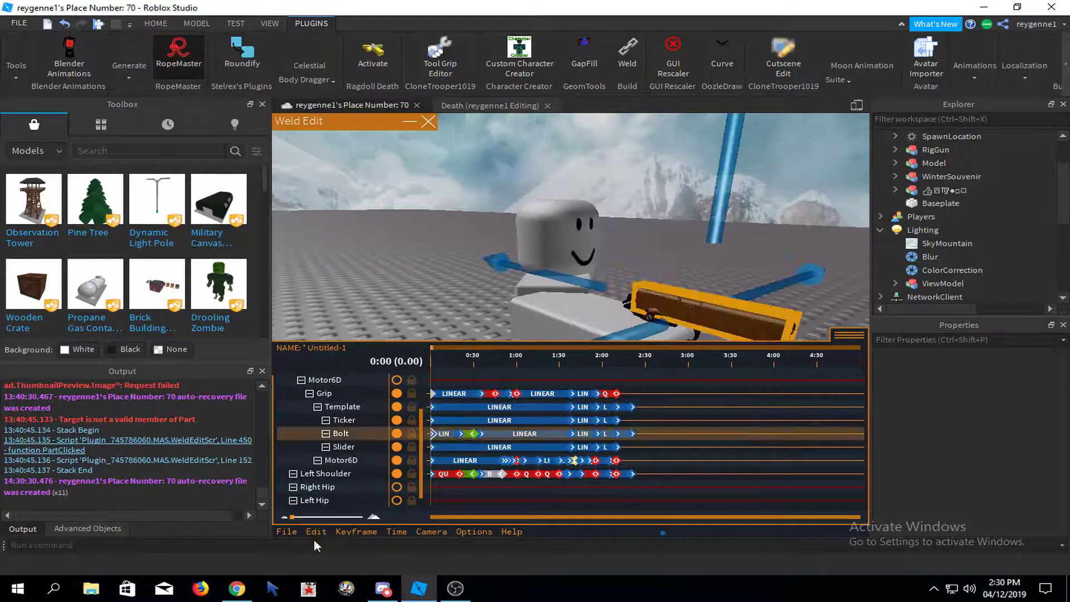
pyautogui.click(315, 533)
pyautogui.click(326, 452)
pyautogui.press('space')
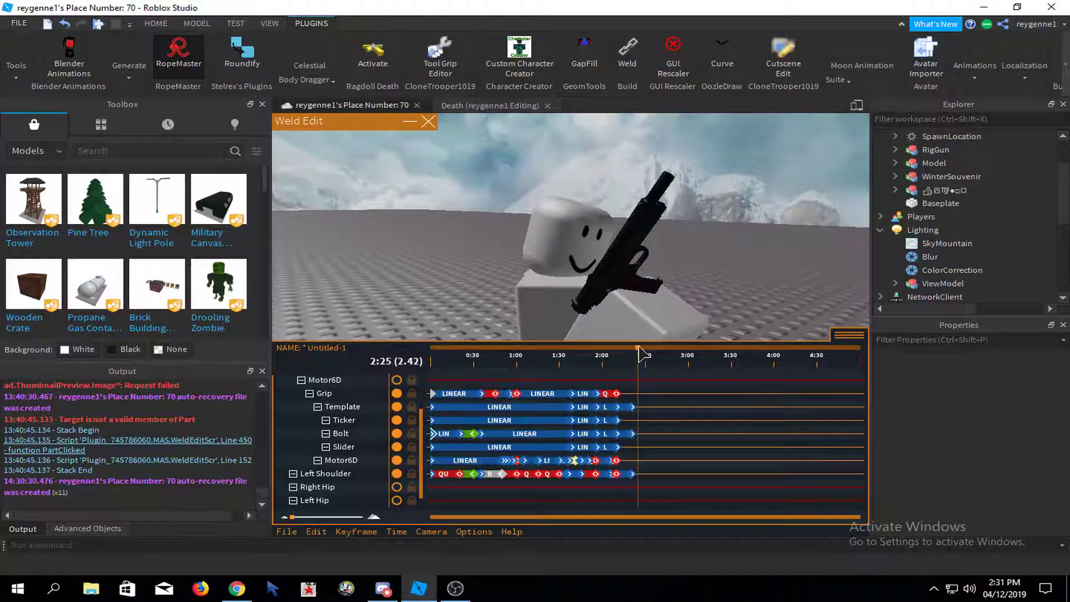
pyautogui.click(316, 532)
pyautogui.click(327, 453)
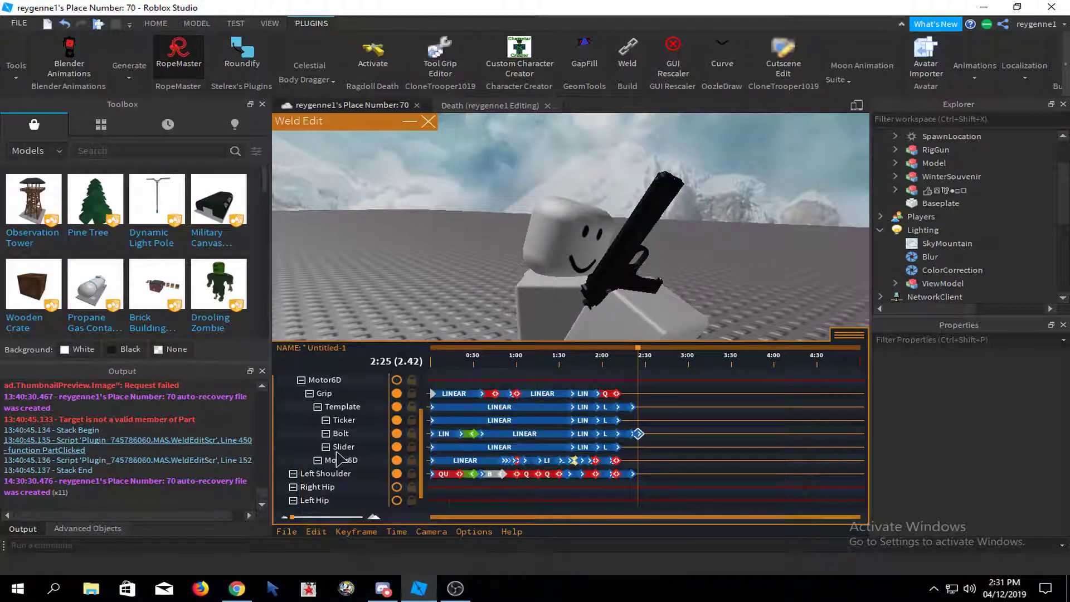
pyautogui.press('space')
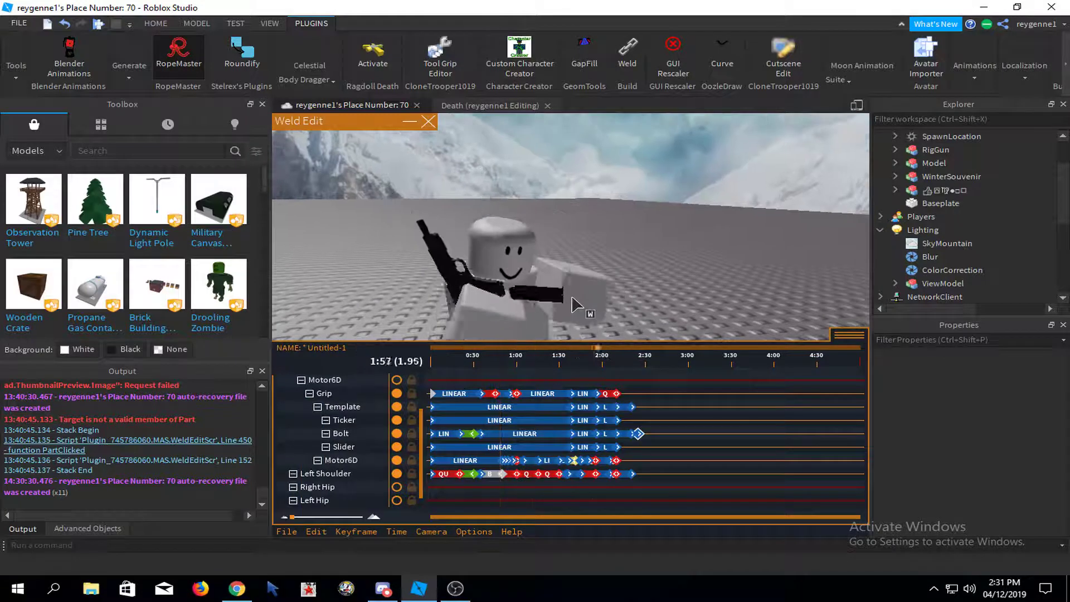
# - Set the easing style of the Bolt's 2:25 keyframe to Elastic
pyautogui.click(358, 530)
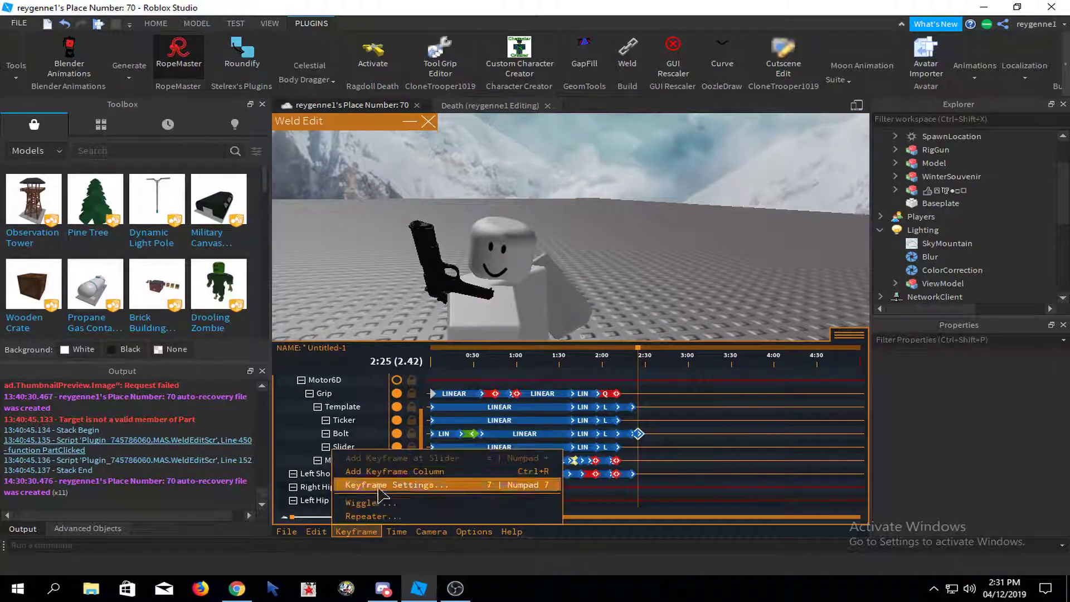
pyautogui.click(384, 482)
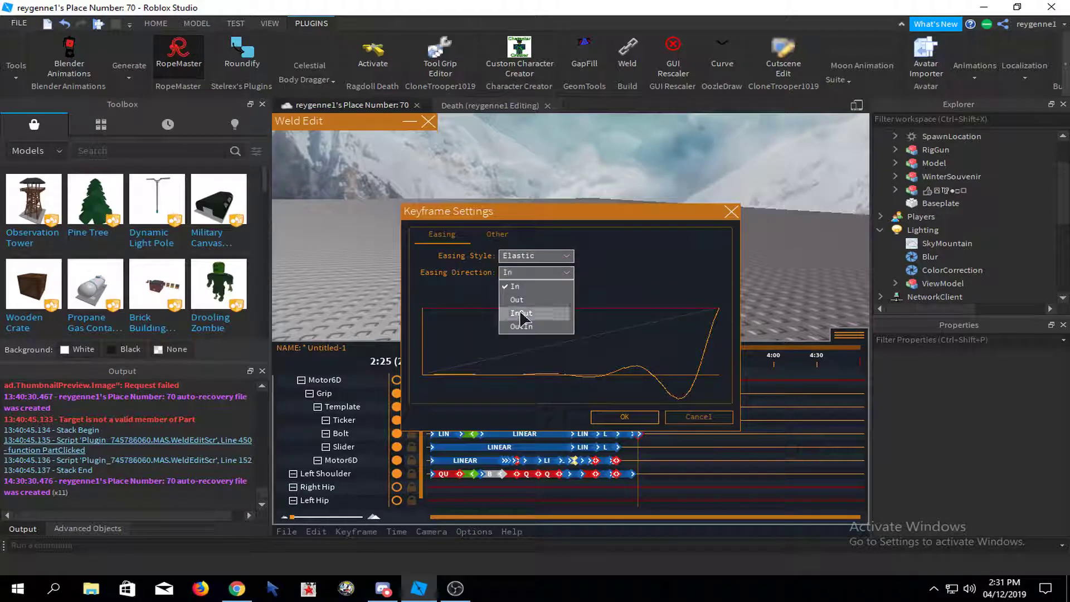
pyautogui.click(598, 418)
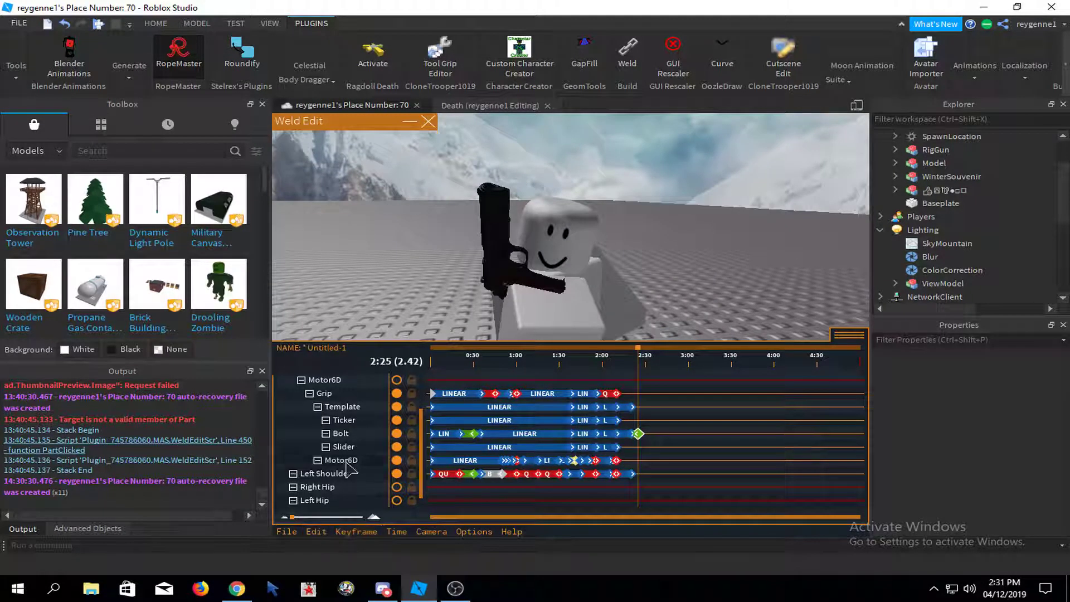
# - Copy the Bolt's elastic keyframe, and move the Bolt, Left Shoulder and Template keyframes from 2:20 to 2:25
pyautogui.click(321, 532)
pyautogui.click(346, 438)
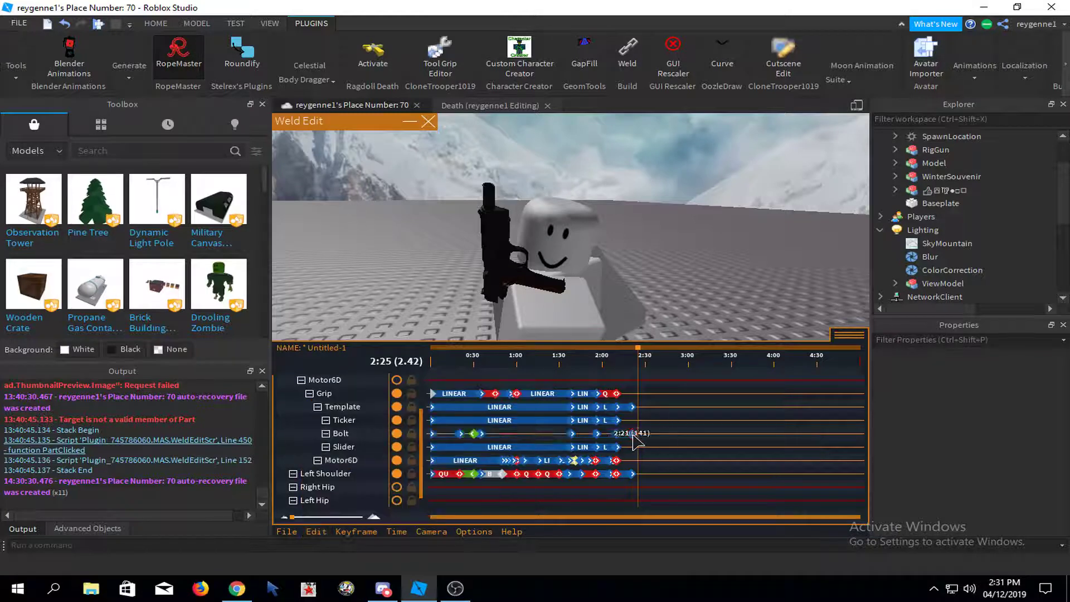
pyautogui.click(638, 434)
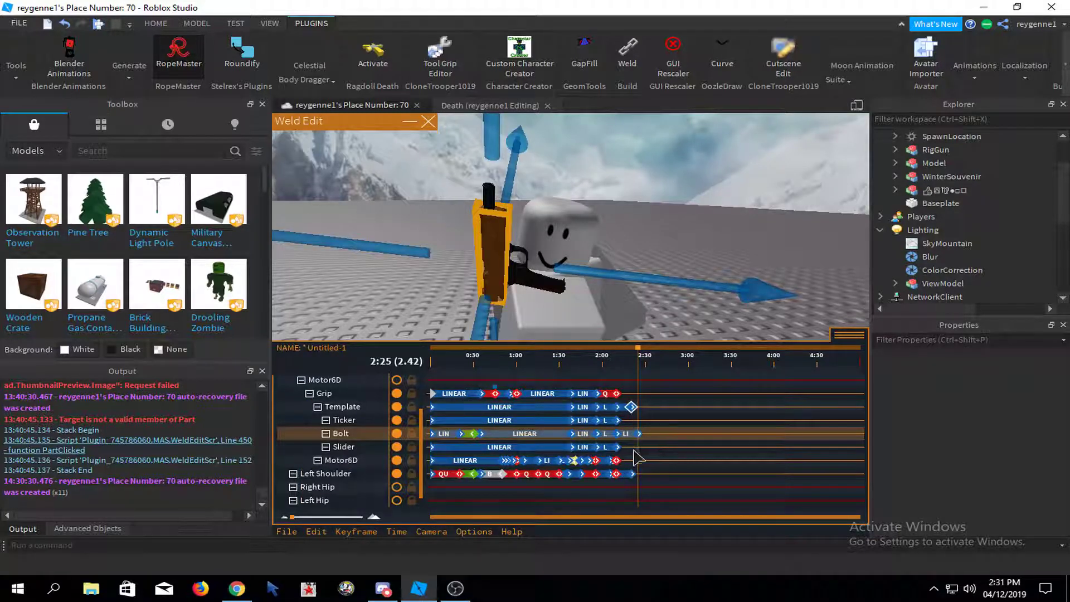
pyautogui.click(633, 475)
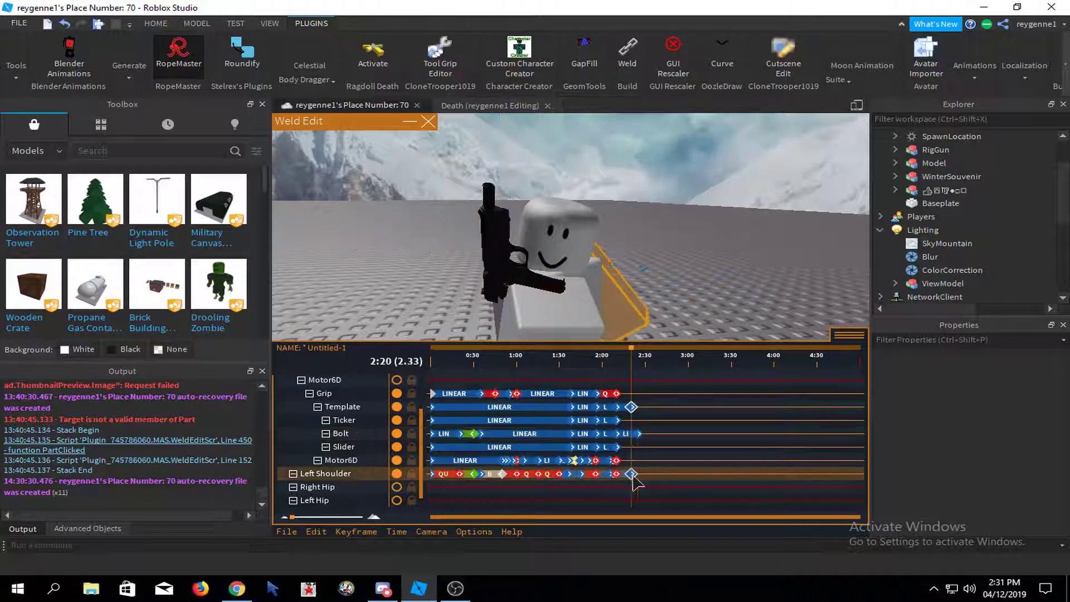
pyautogui.click(640, 408)
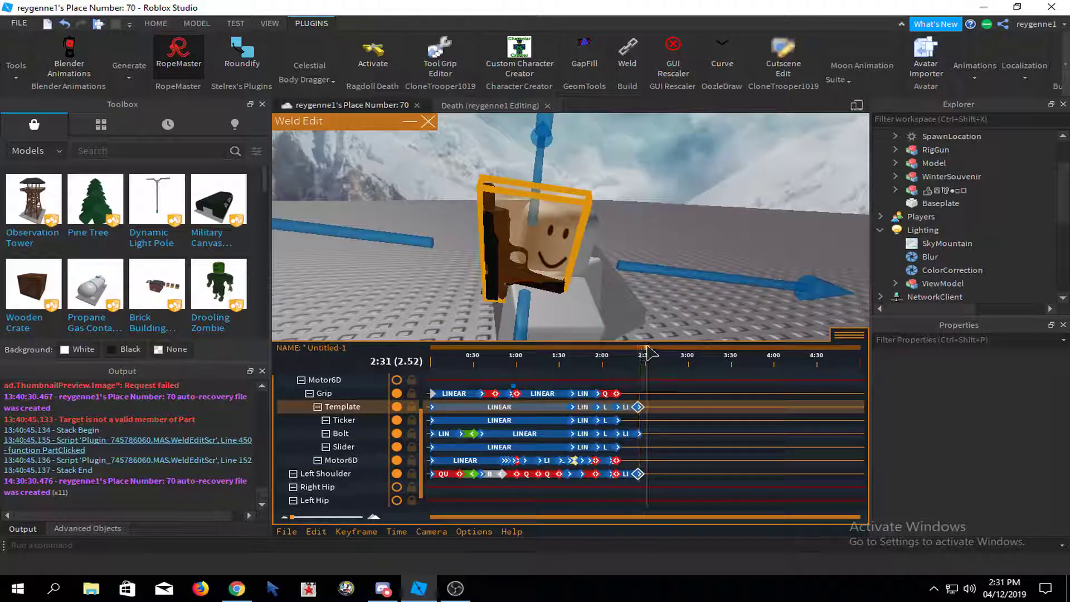
# - Paste the elastic Bolt keyframe at 2:30, preview it, and shift it to 2:35 with the preceding Bolt keyframe at 2:30
pyautogui.click(317, 531)
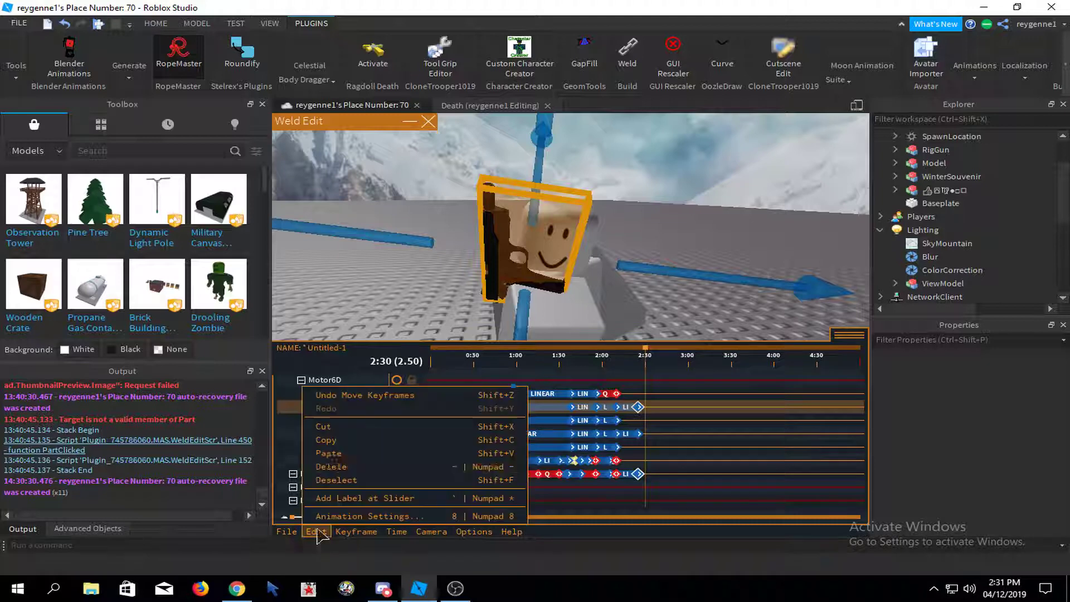
pyautogui.click(325, 455)
pyautogui.press('space')
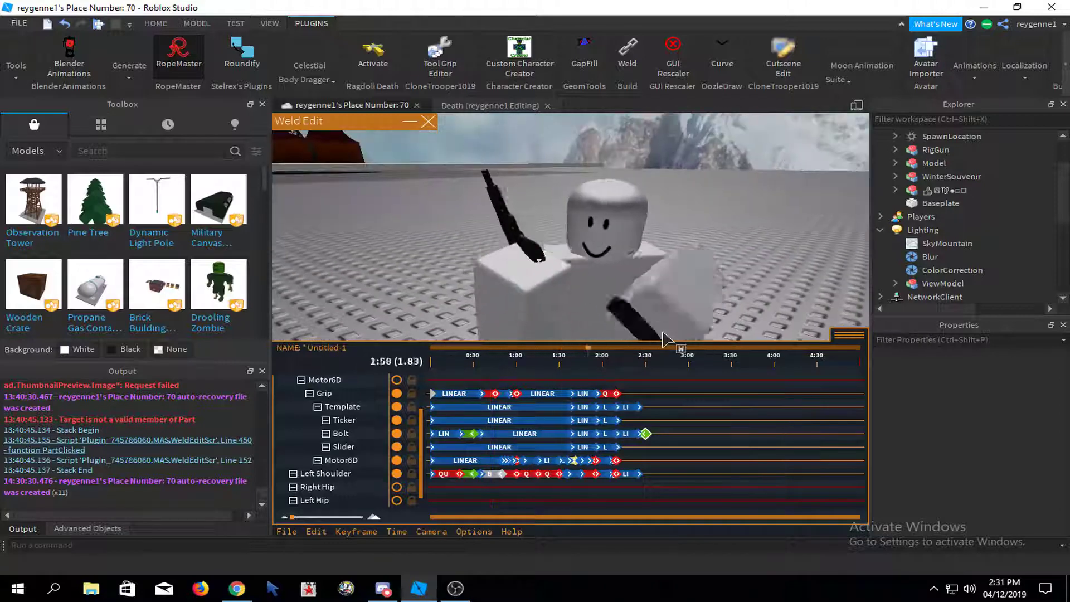
pyautogui.click(648, 439)
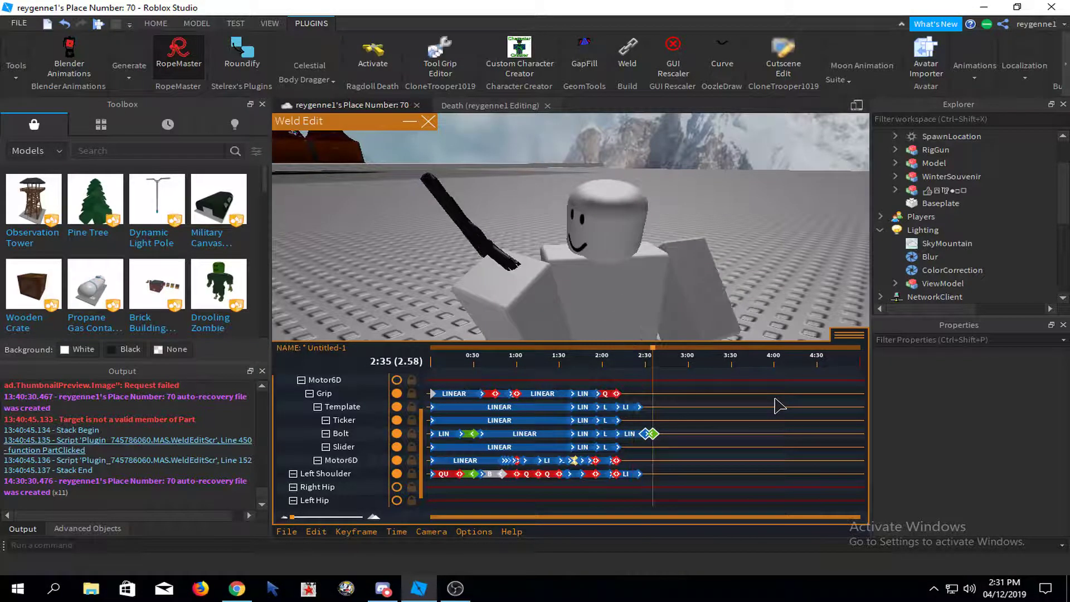
# - Rotate the right arm at 2:35 to react to the slide's release, and play back the motion
pyautogui.moveTo(591, 290); pyautogui.dragTo(580, 255, button='right')
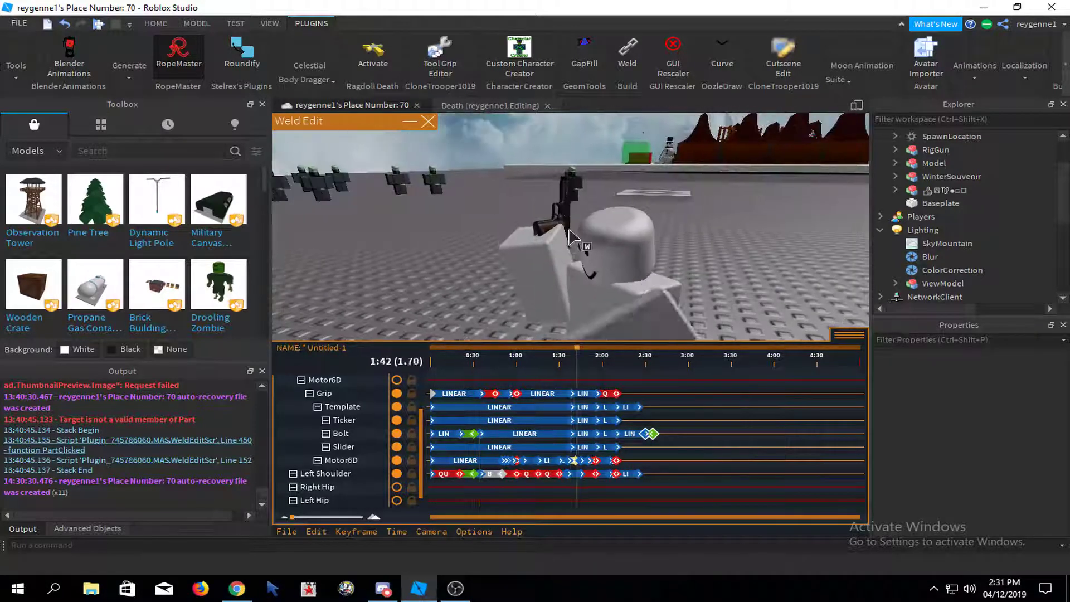
pyautogui.click(537, 271)
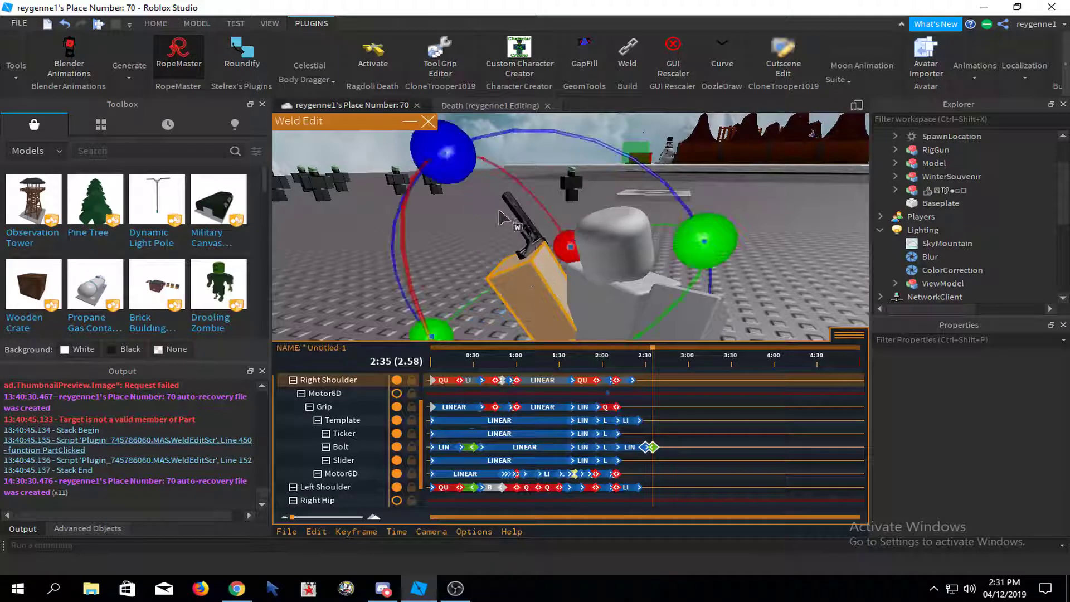
pyautogui.press('space')
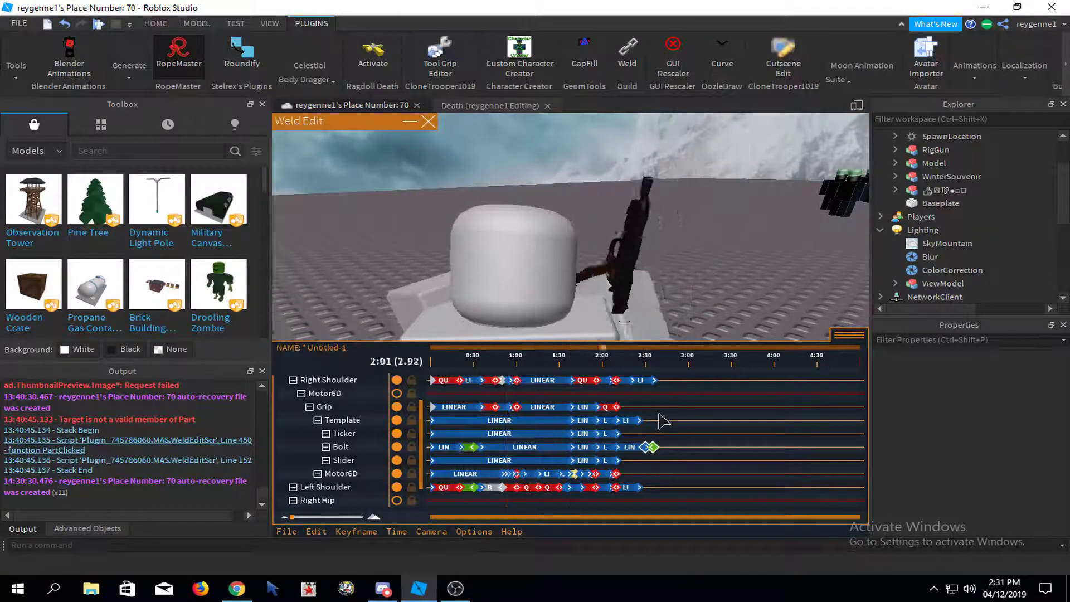
# - Set the Right Shoulder's 2:35 keyframe to Elastic easing with direction Out, and play back the animation
pyautogui.click(653, 381)
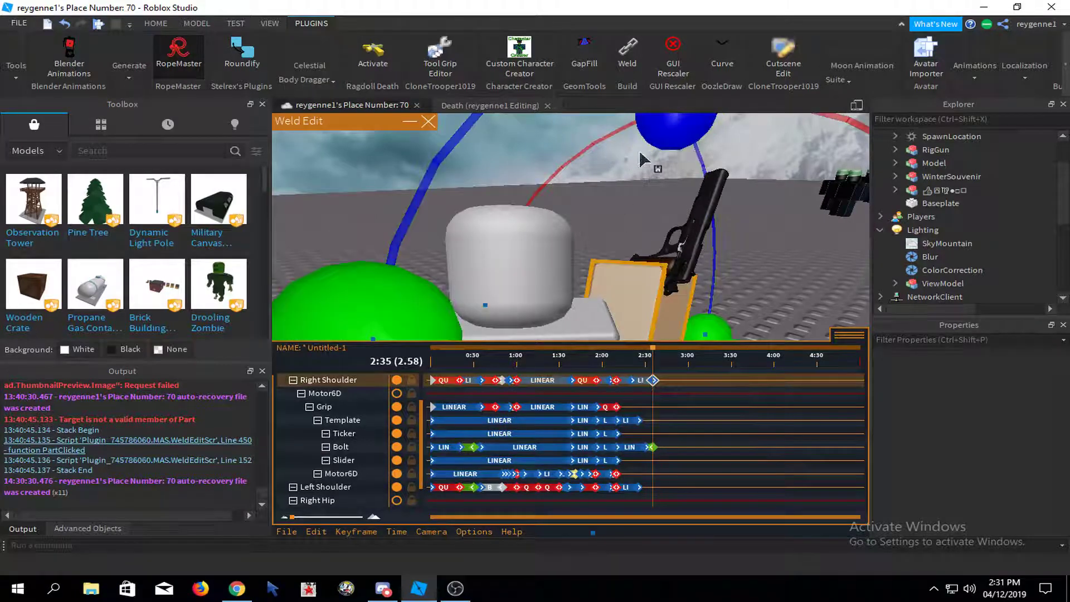
pyautogui.press('r')
pyautogui.press('space')
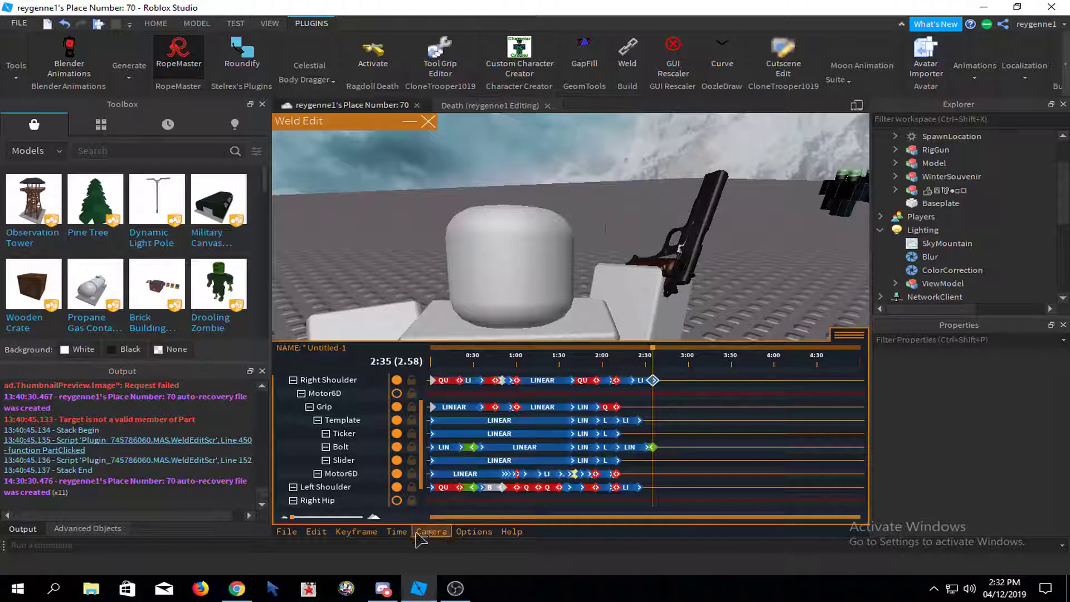
pyautogui.click(356, 531)
pyautogui.click(360, 500)
pyautogui.click(536, 255)
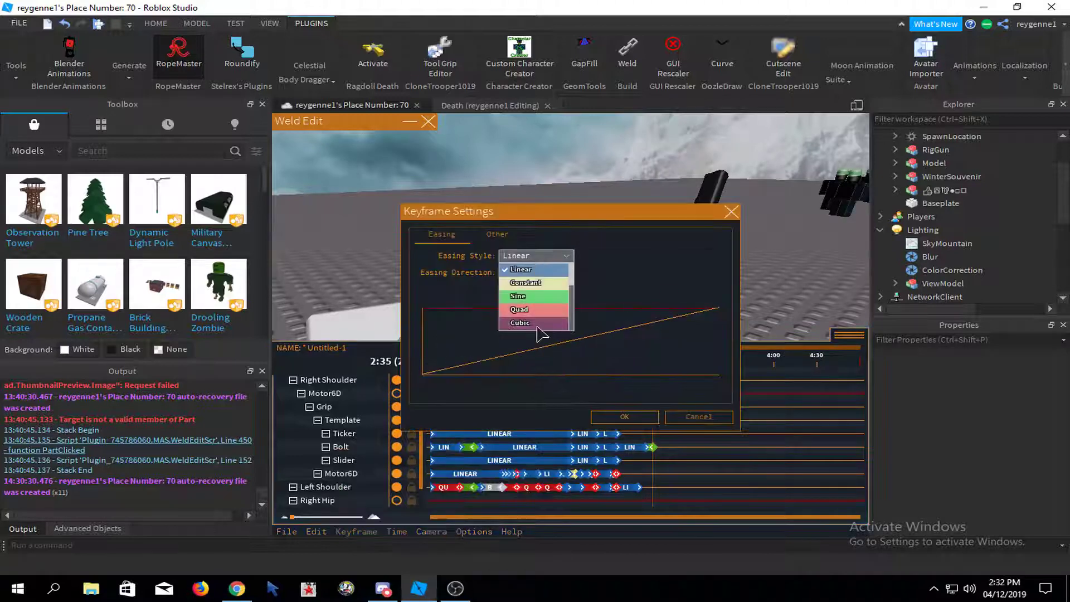
pyautogui.scroll(-3, 536, 326)
pyautogui.click(535, 329)
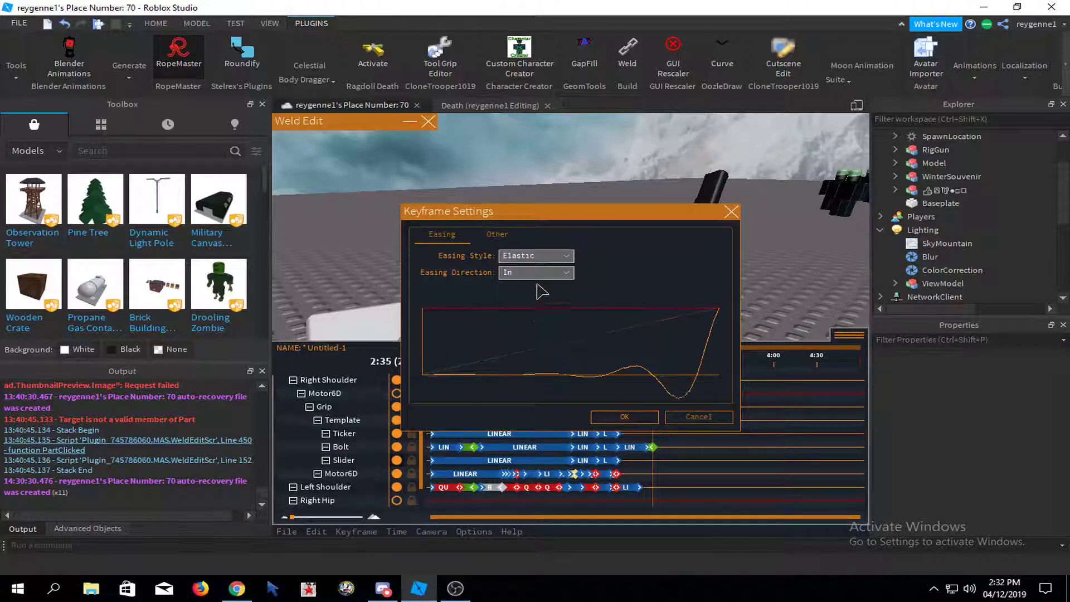
pyautogui.click(536, 273)
pyautogui.click(526, 301)
pyautogui.click(624, 417)
pyautogui.press('space')
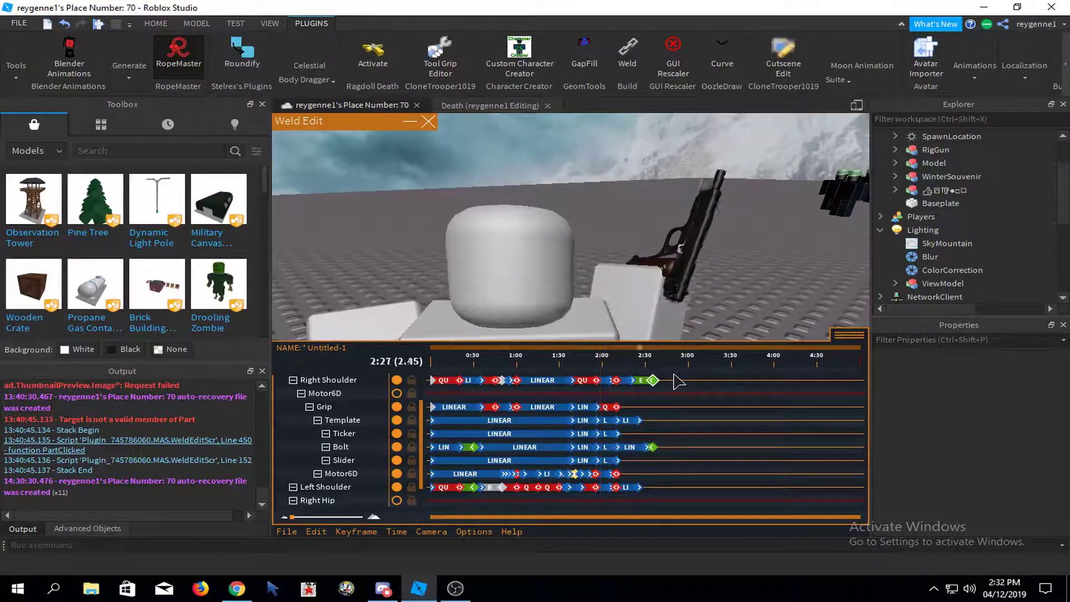
pyautogui.press('space')
# - Move the Right Shoulder's elastic keyframe from 2:35 to 2:40 and preview the timing
pyautogui.moveTo(640, 290)
pyautogui.mouseDown(button='right')
pyautogui.moveTo(648, 295)
pyautogui.moveTo(619, 294)
pyautogui.moveTo(659, 287)
pyautogui.mouseUp(button='right')
pyautogui.click(650, 446)
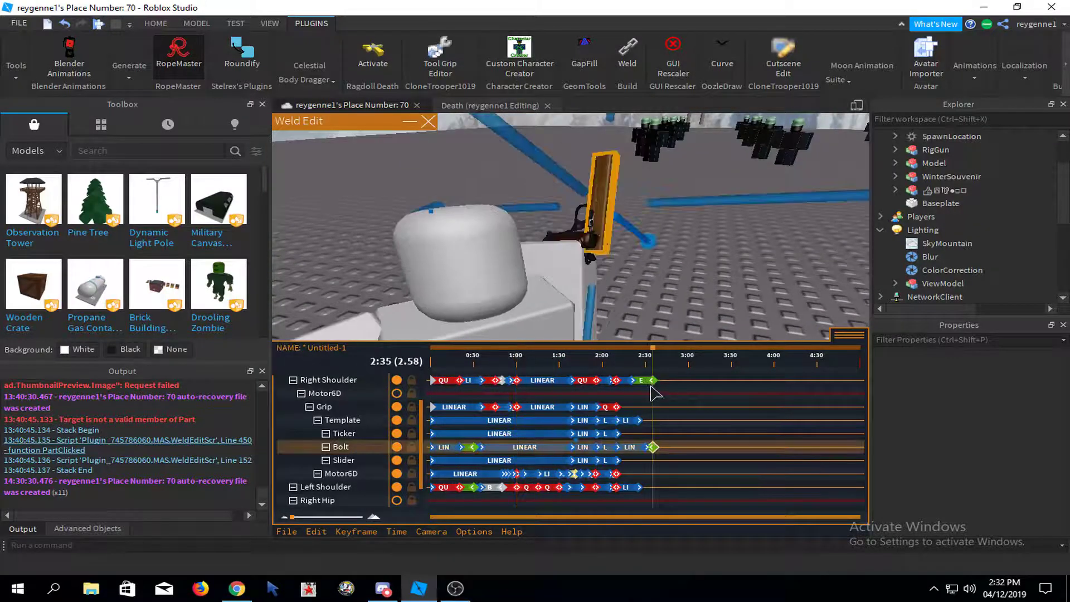
pyautogui.moveTo(653, 382); pyautogui.dragTo(660, 380)
pyautogui.press('space')
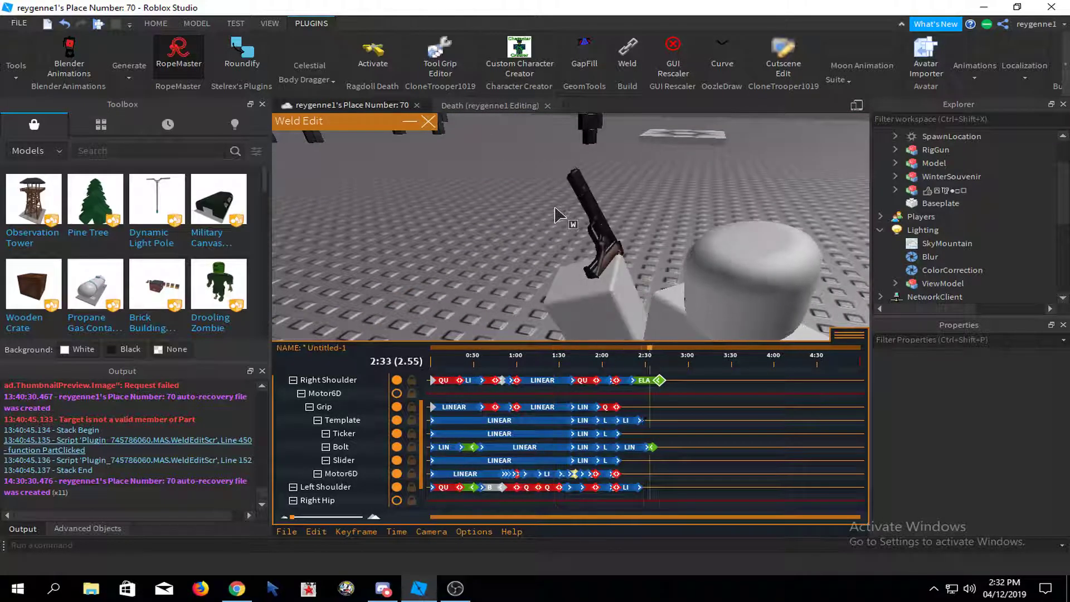
# - Add hold keyframes at 2:40 for the Grip, Template, Ticker, Bolt, Slider, magazine Motor6D and Left Shoulder joints
pyautogui.moveTo(553, 207); pyautogui.dragTo(501, 251, button='right')
pyautogui.click(353, 406)
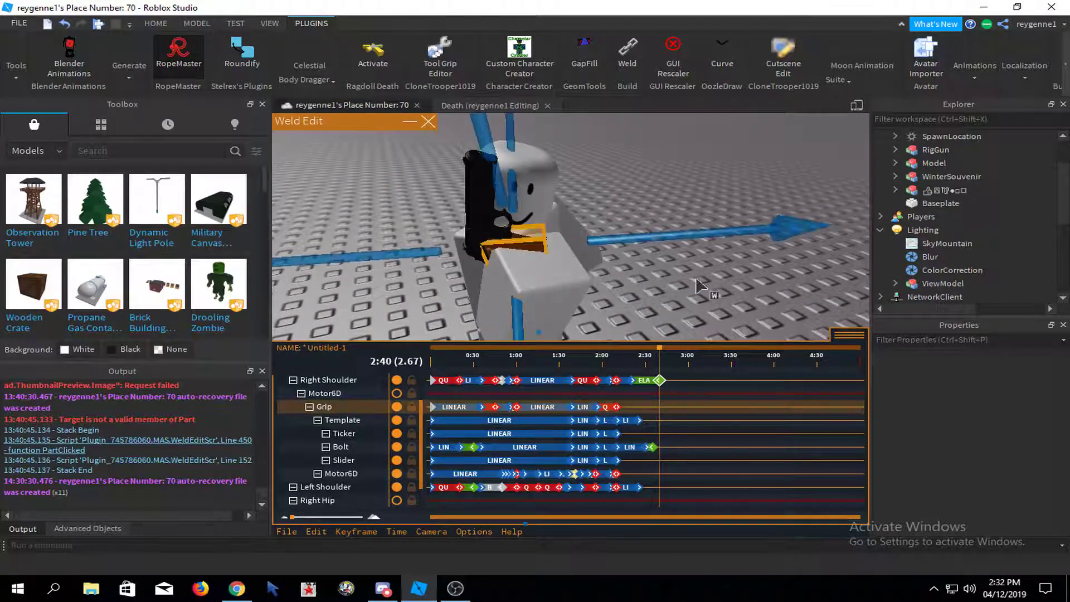
pyautogui.click(673, 223)
pyautogui.click(354, 421)
pyautogui.keyDown('ctrl'); pyautogui.click(353, 435); pyautogui.keyUp('ctrl')
pyautogui.keyDown('ctrl'); pyautogui.click(348, 449); pyautogui.keyUp('ctrl')
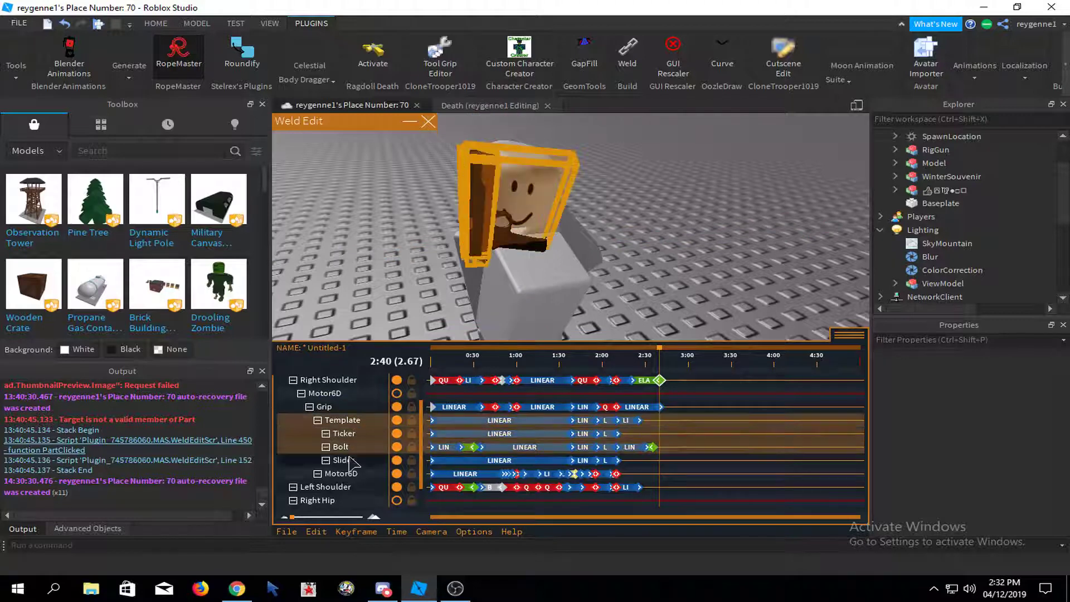
pyautogui.keyDown('ctrl'); pyautogui.click(345, 462); pyautogui.keyUp('ctrl')
pyautogui.moveTo(348, 476); pyautogui.dragTo(345, 503)
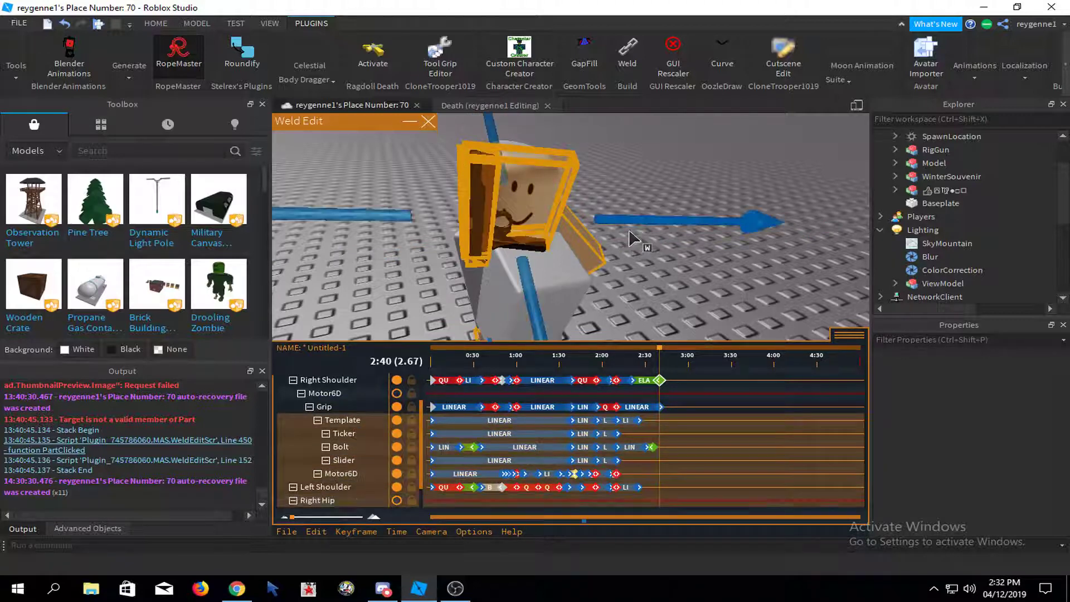
pyautogui.click(651, 181)
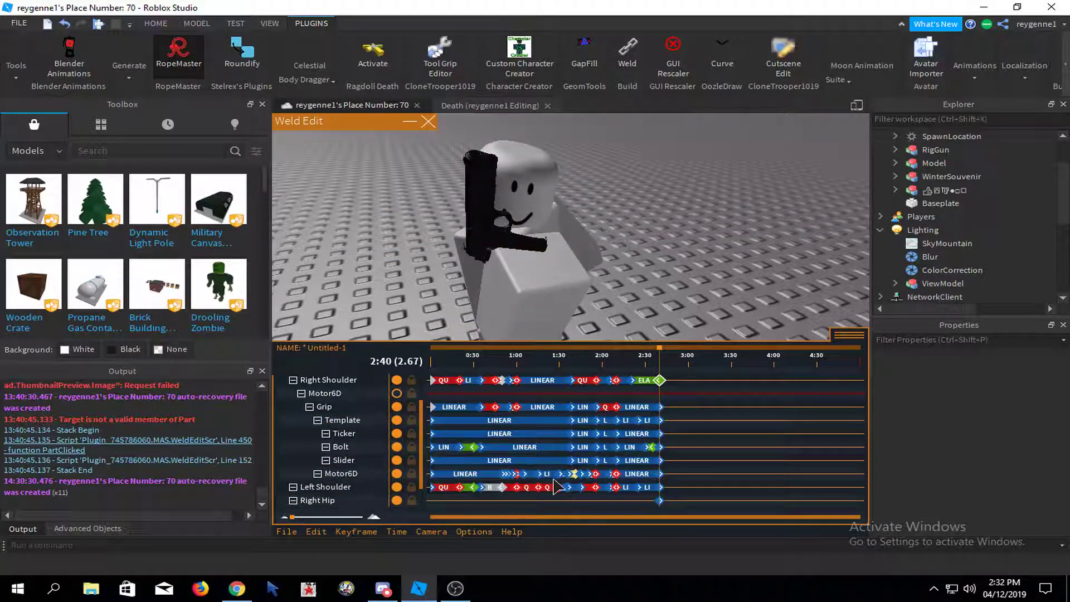
# - Delete the stray Right Hip keyframe at 2:40
pyautogui.click(661, 501)
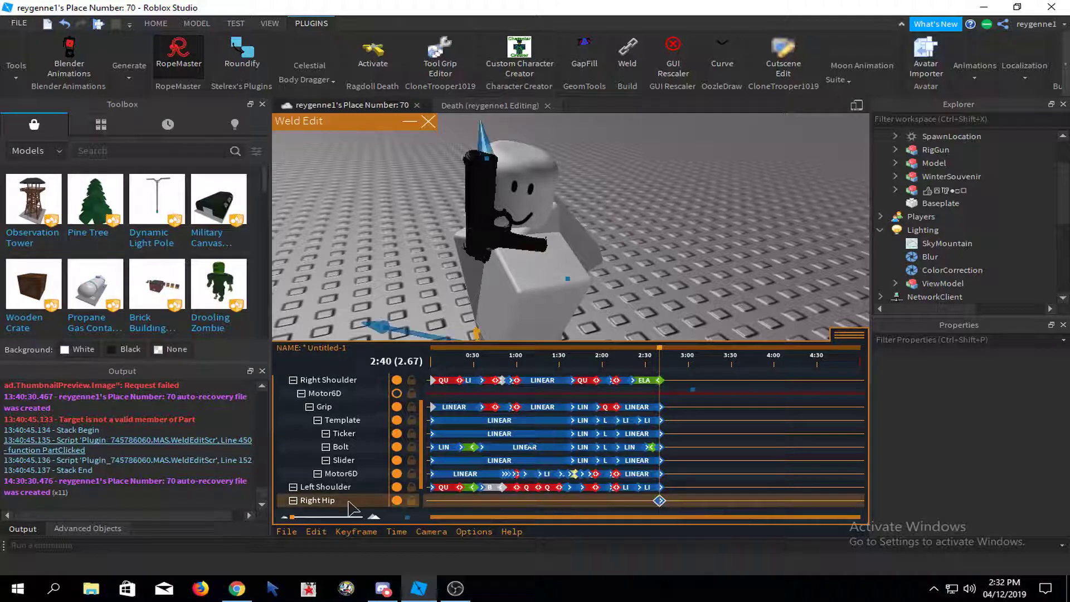
pyautogui.click(316, 532)
pyautogui.click(328, 468)
pyautogui.moveTo(423, 445); pyautogui.dragTo(423, 492)
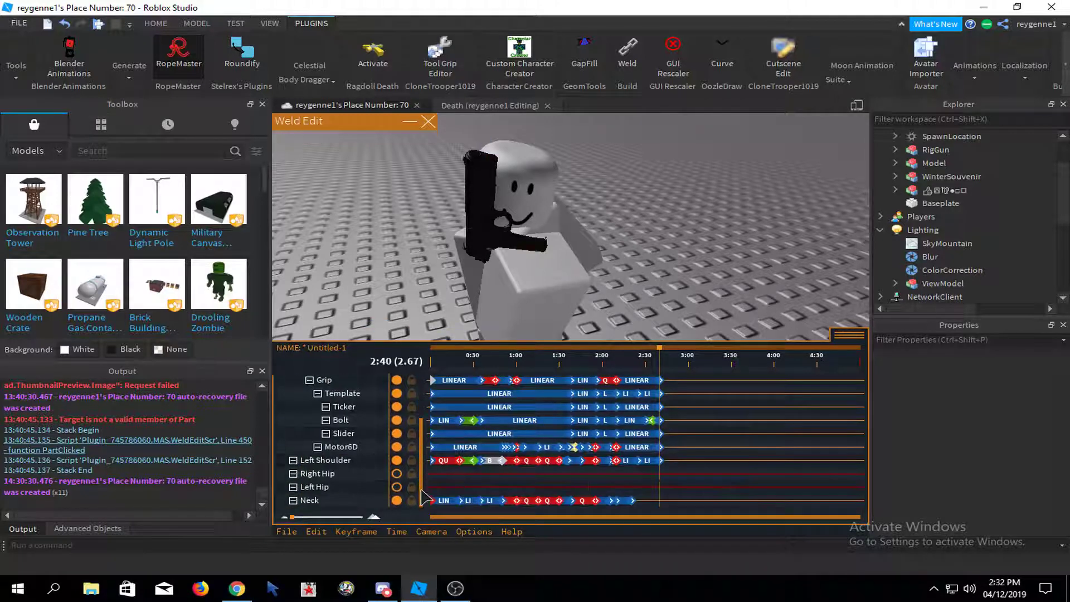
pyautogui.click(537, 163)
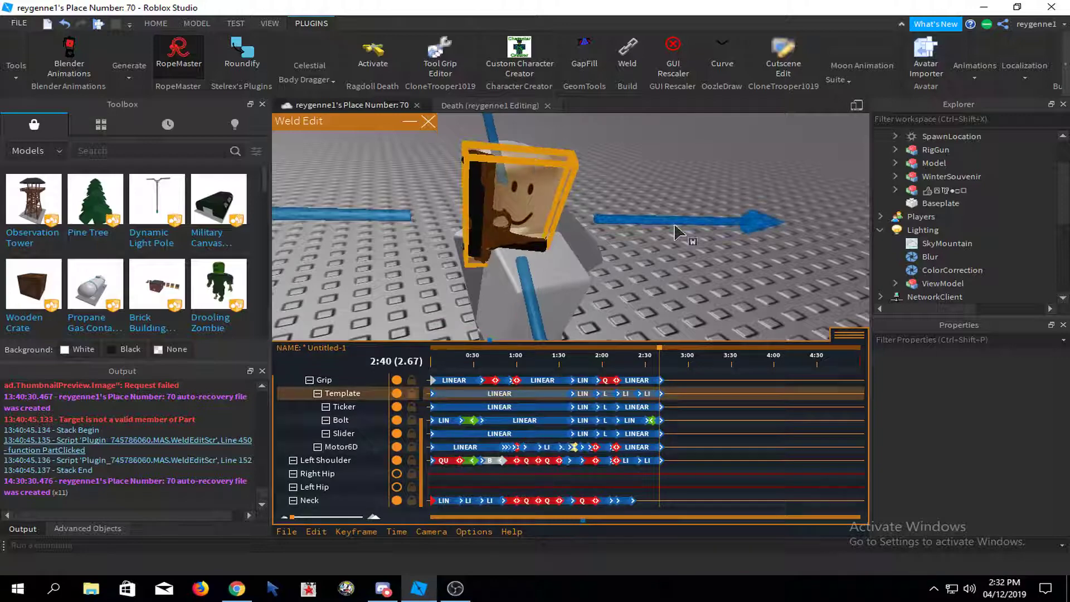
pyautogui.click(640, 151)
pyautogui.moveTo(640, 152); pyautogui.dragTo(647, 152, button='right')
pyautogui.scroll(-2, 643, 152)
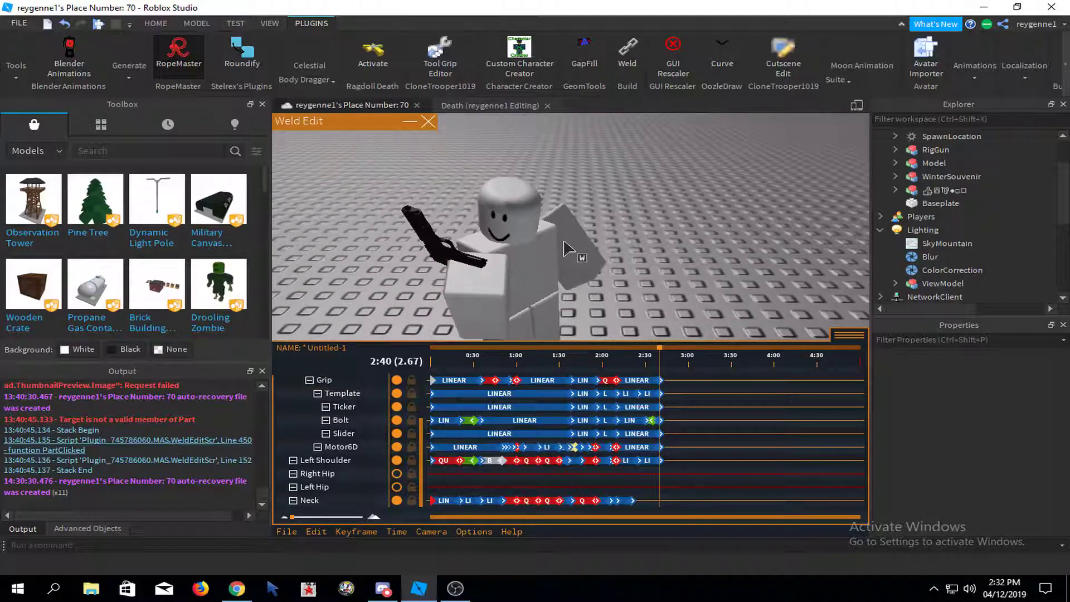
# - Add a hold keyframe for the Neck joint at 2:40
pyautogui.click(541, 215)
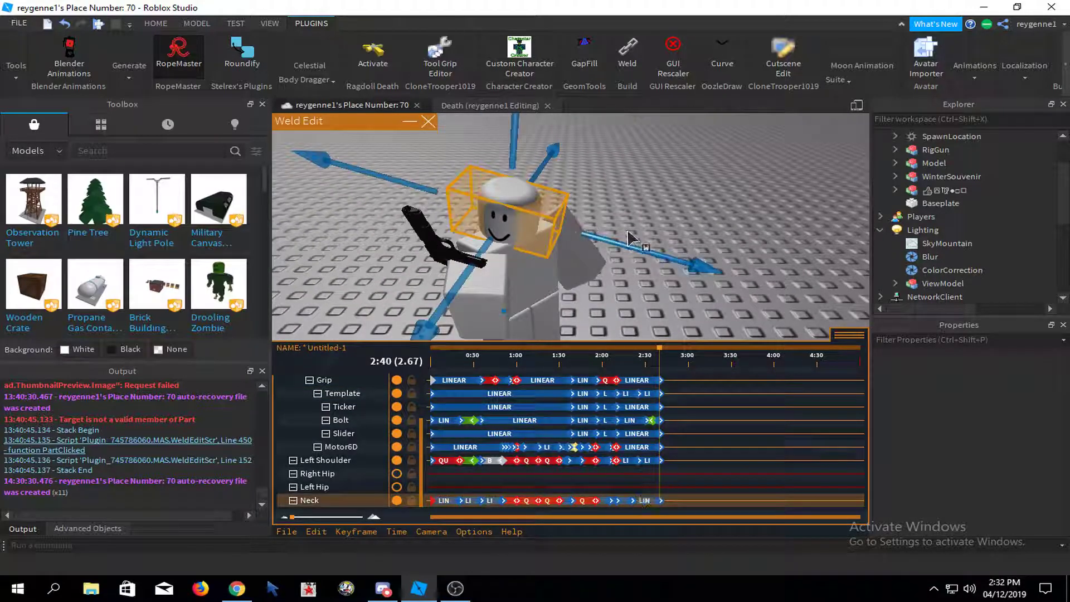
pyautogui.click(635, 212)
pyautogui.scroll(5, 372, 438)
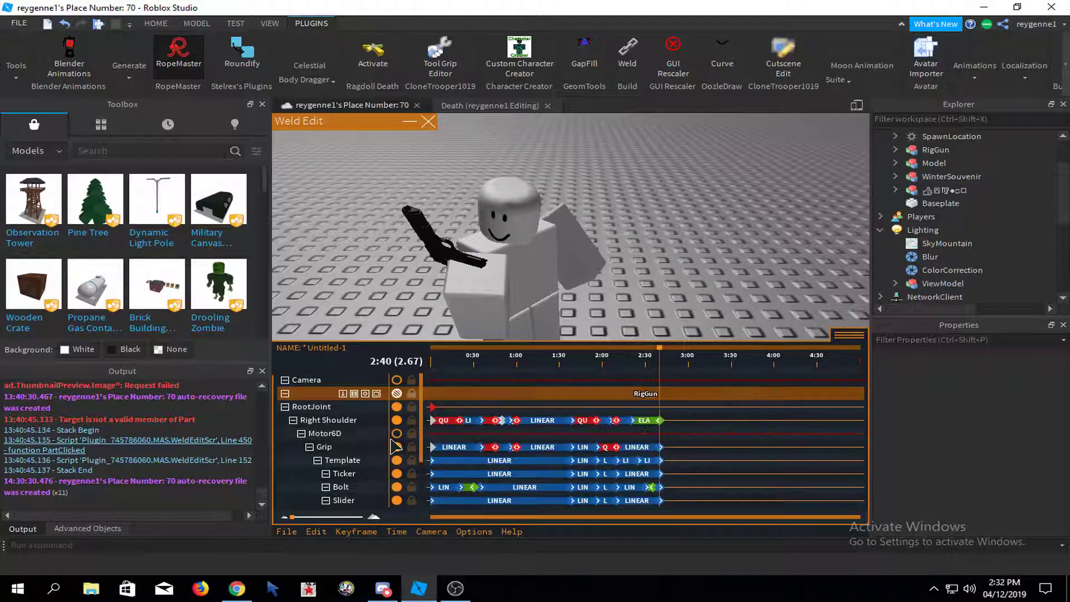
pyautogui.click(338, 408)
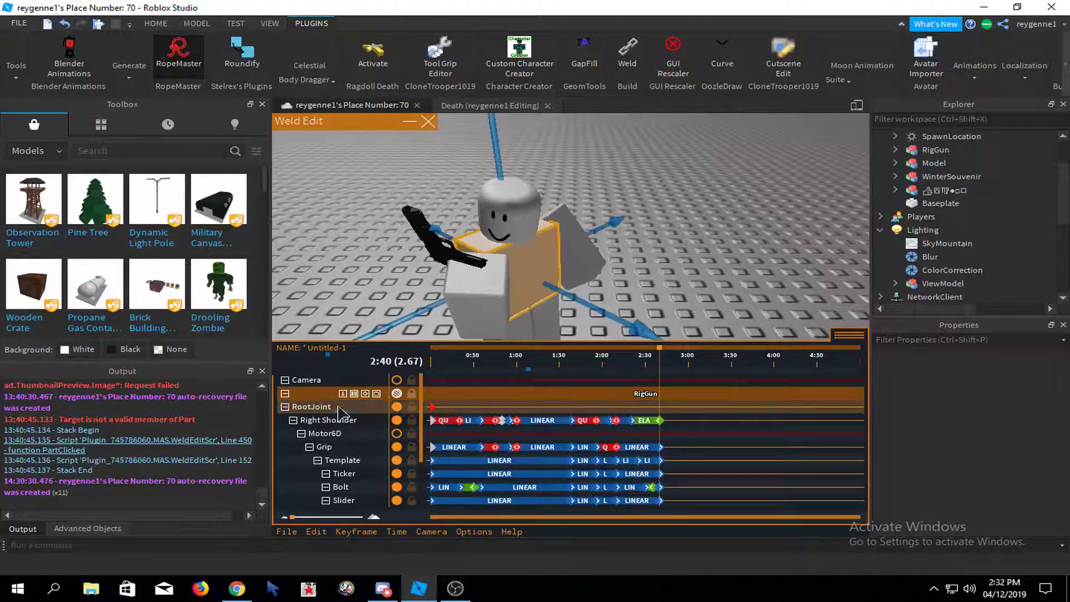
pyautogui.click(632, 299)
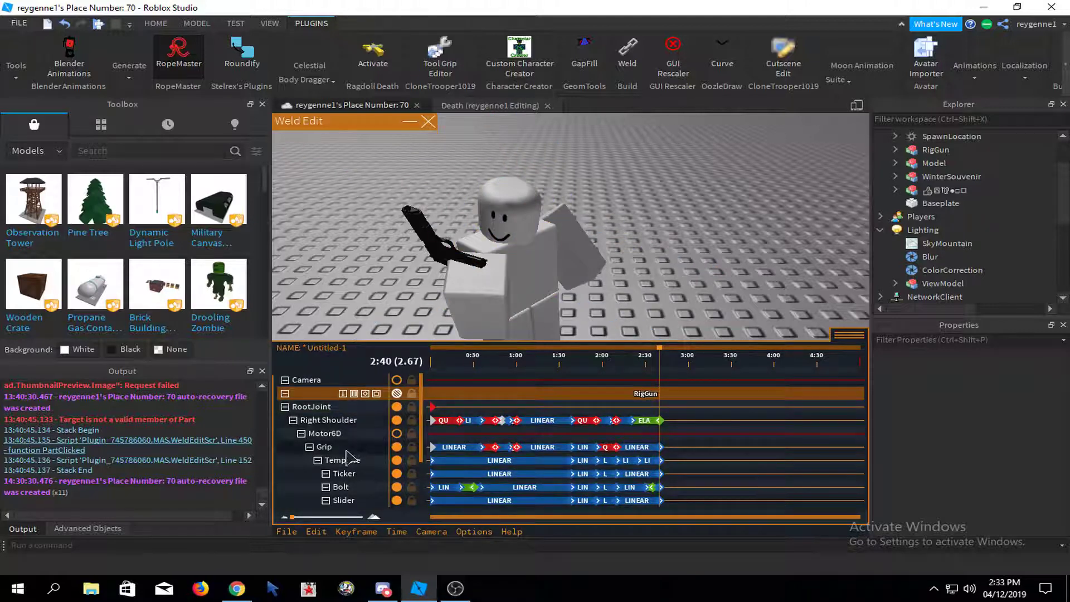
# - Copy all joints' starting keyframes at 0:00, paste them at 2:55 to return to the starting pose, and play back the animation
pyautogui.scroll(-5, 347, 465)
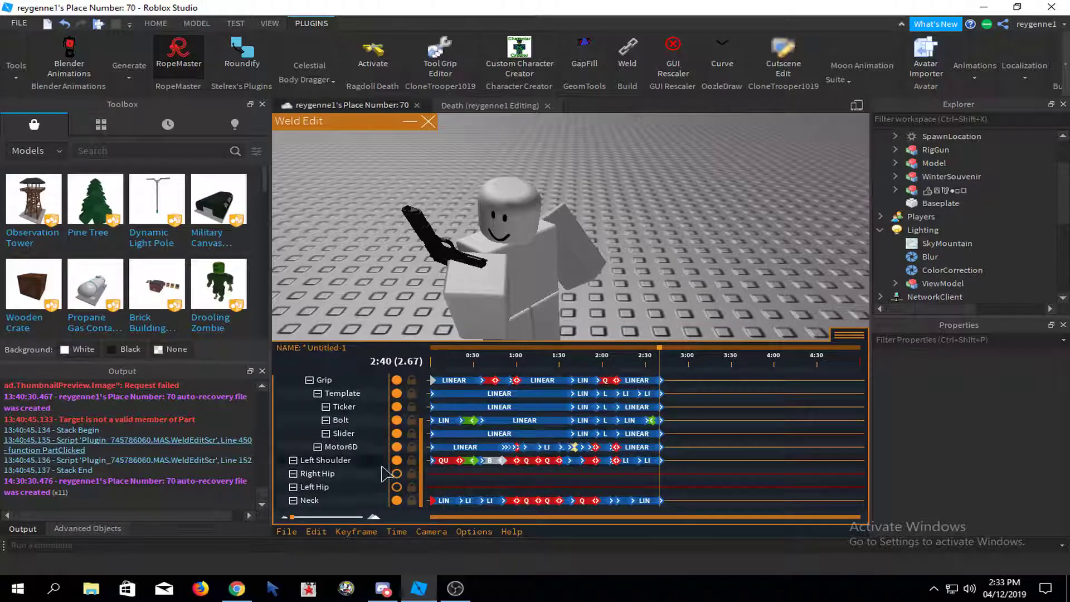
pyautogui.moveTo(586, 220); pyautogui.dragTo(505, 334, button='right')
pyautogui.scroll(3, 504, 334)
pyautogui.scroll(-2, 504, 334)
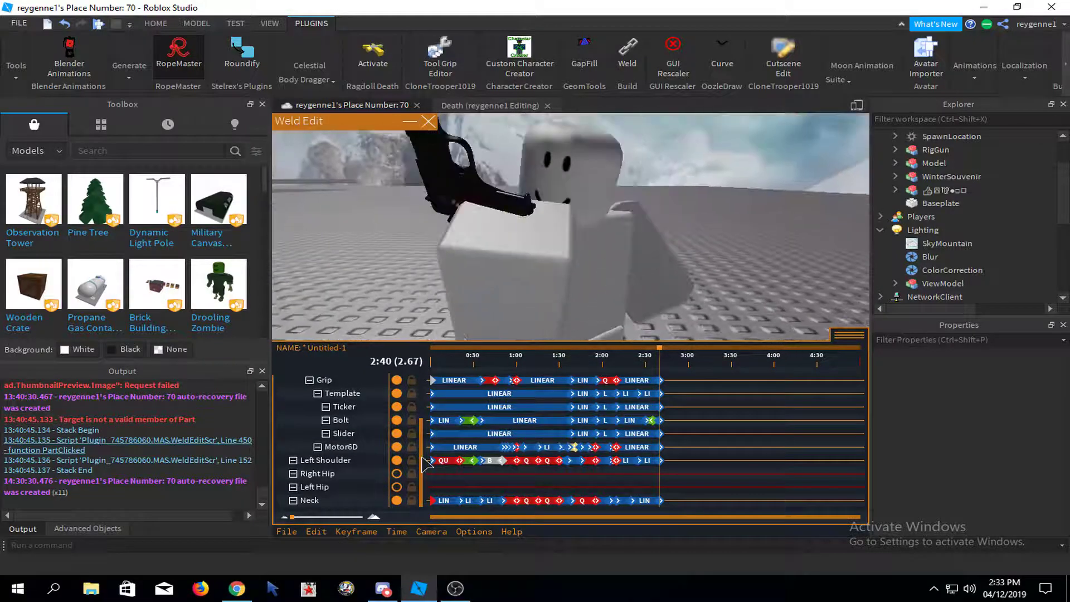
pyautogui.scroll(5, 423, 441)
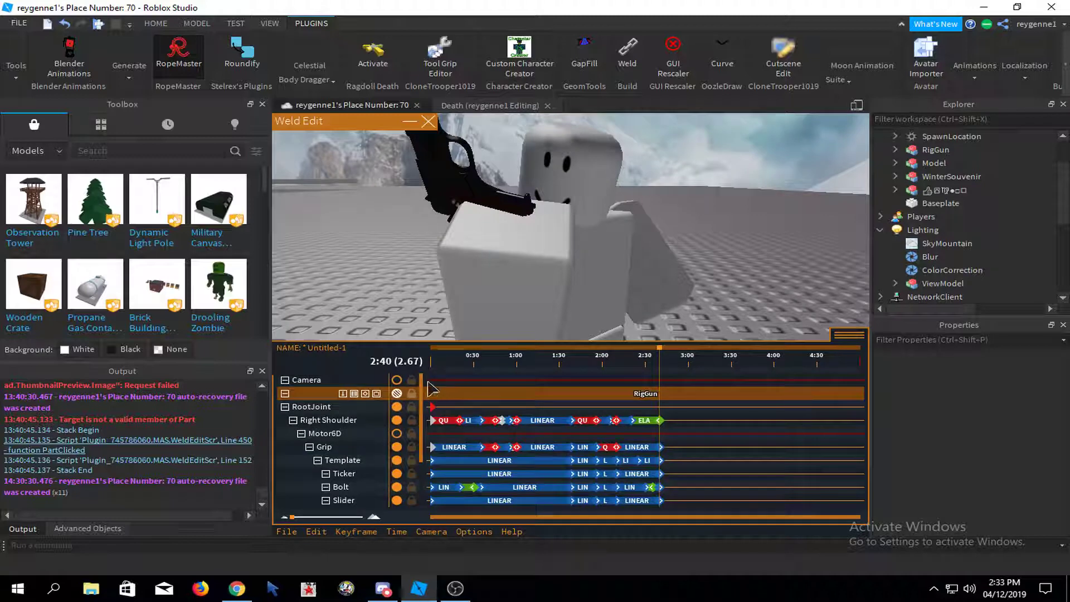
pyautogui.scroll(-5, 433, 413)
pyautogui.click(316, 534)
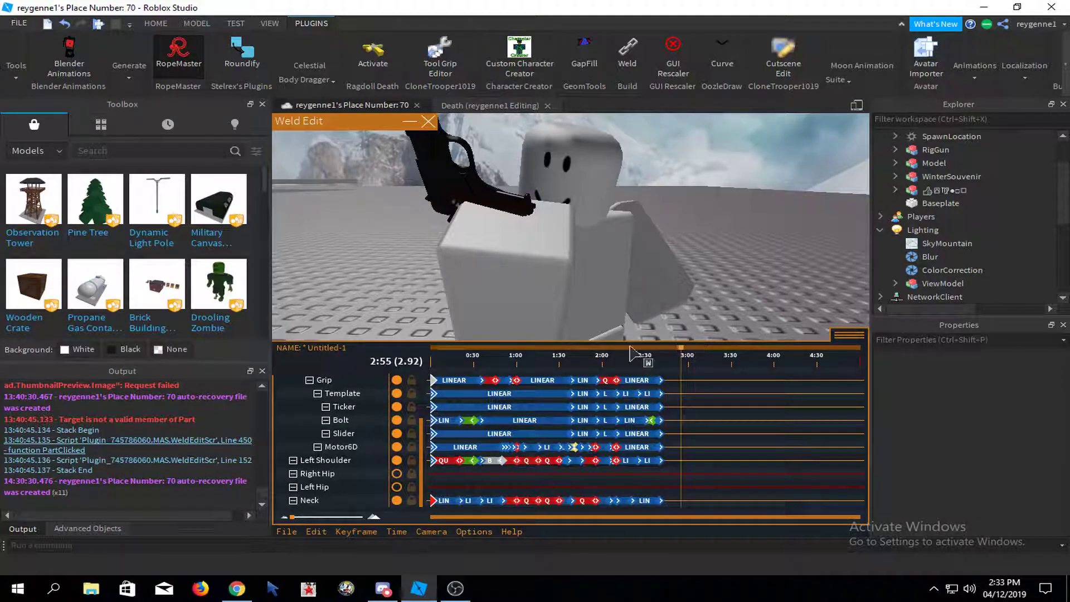
pyautogui.click(316, 529)
pyautogui.click(337, 451)
pyautogui.press('space')
pyautogui.moveTo(498, 221); pyautogui.dragTo(497, 223, button='right')
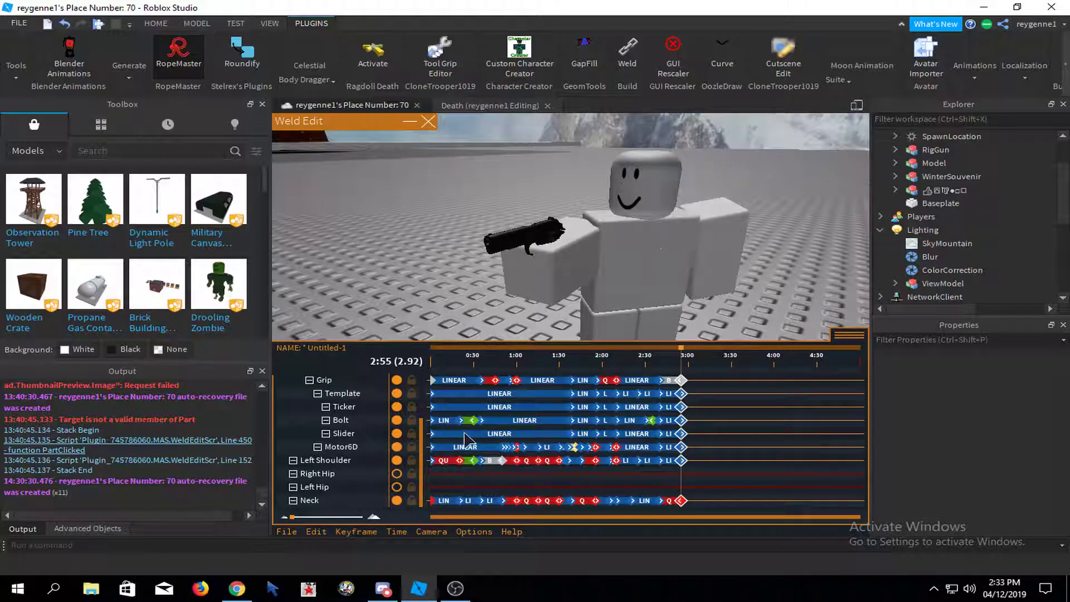
pyautogui.moveTo(422, 440); pyautogui.dragTo(423, 384)
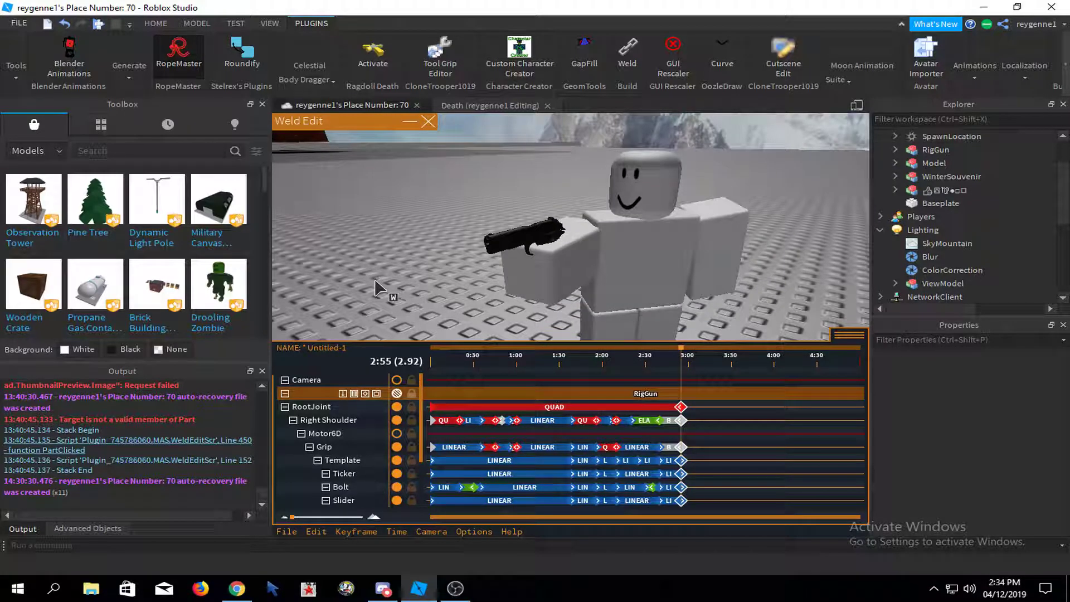
# - Name the animation Reload in its settings, and save and close it
pyautogui.click(287, 531)
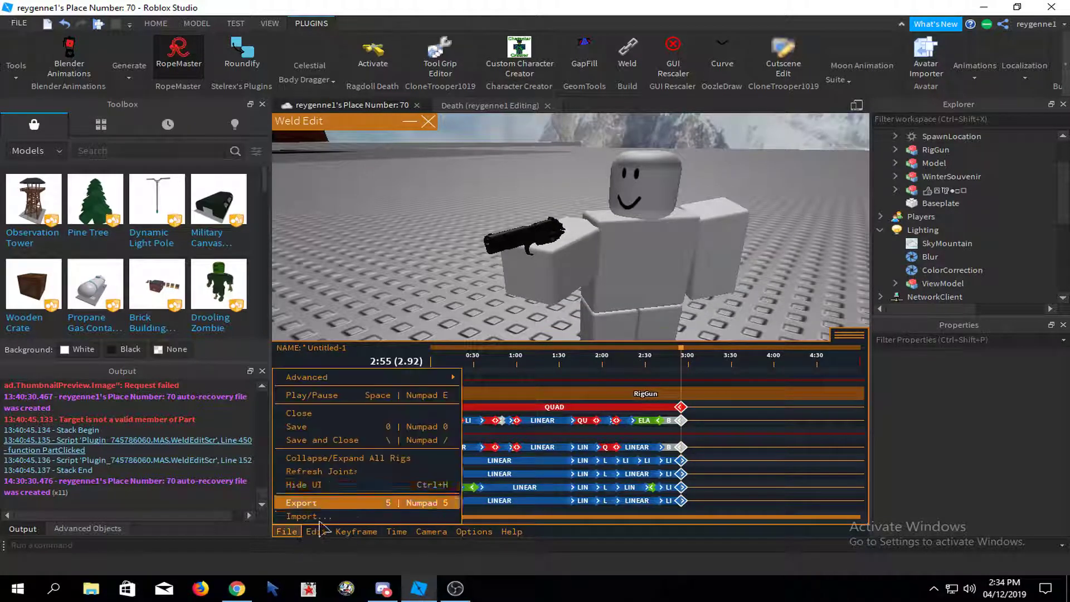
pyautogui.click(317, 531)
pyautogui.click(324, 510)
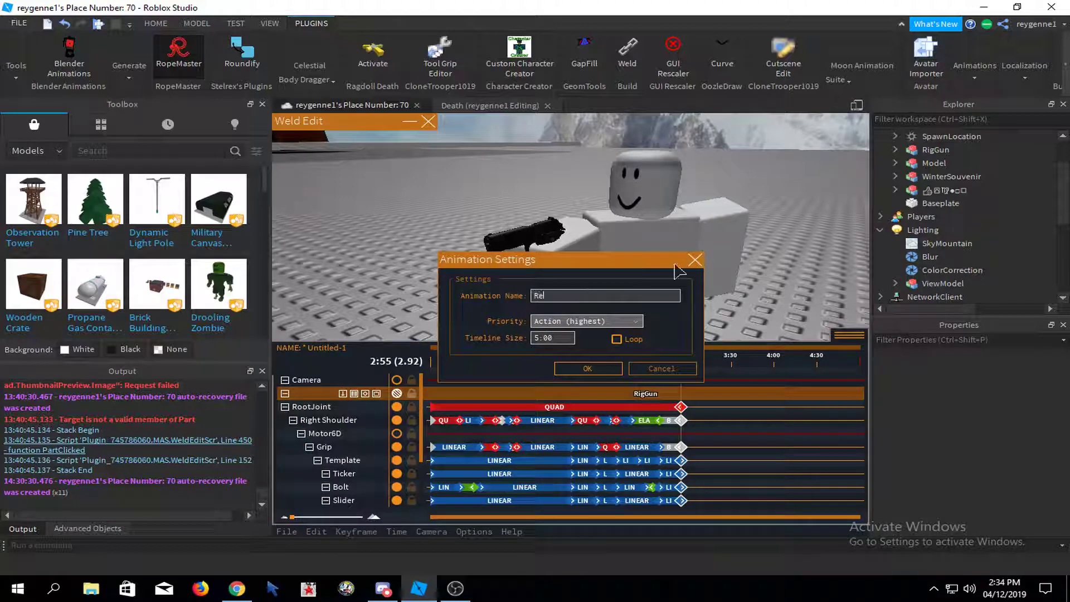
pyautogui.click(599, 369)
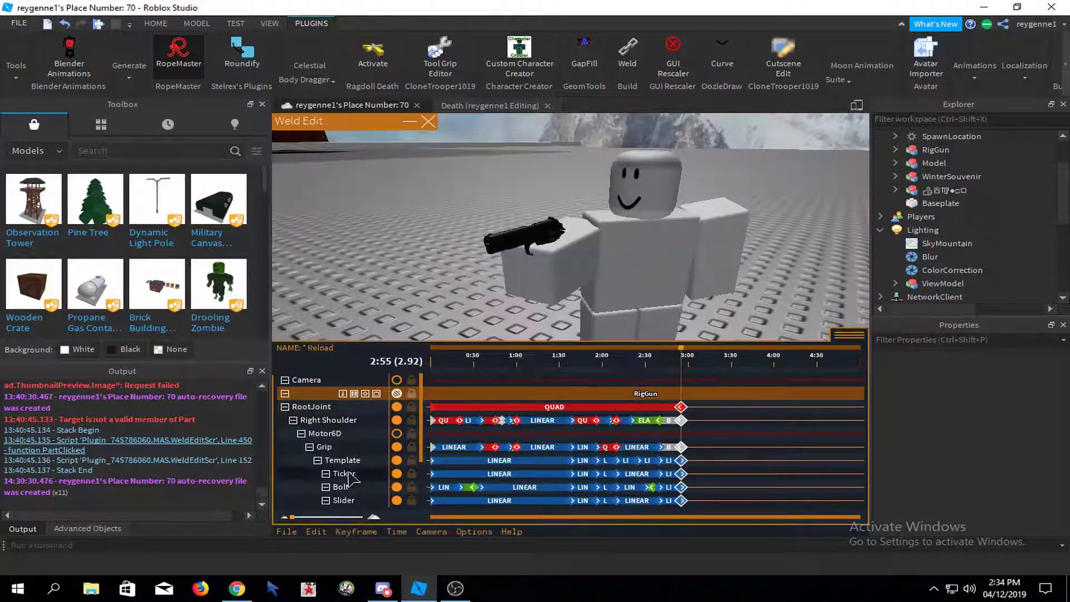
pyautogui.click(287, 532)
pyautogui.click(315, 446)
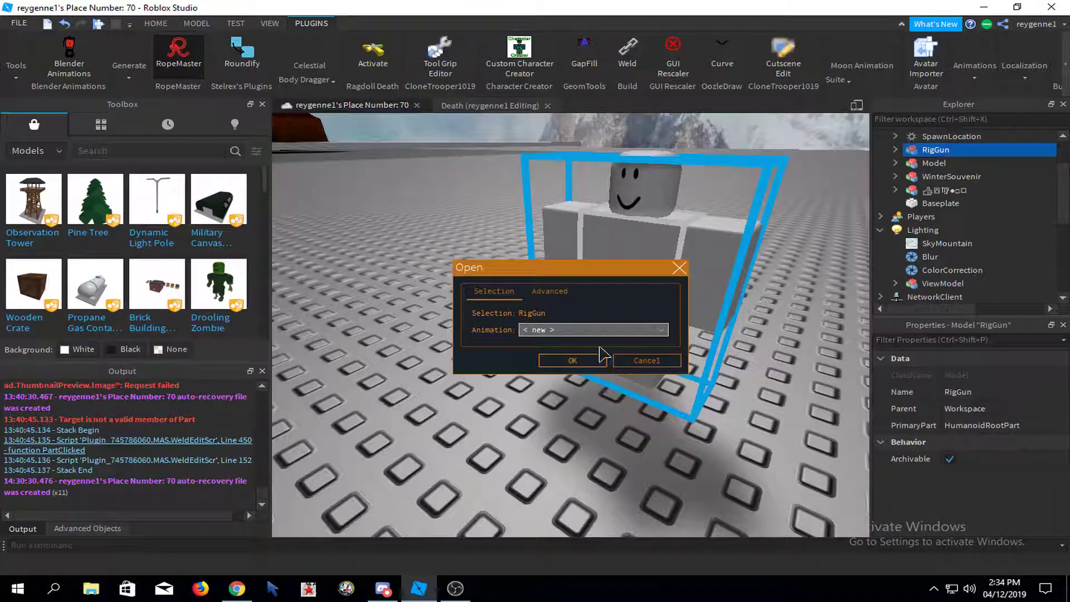
pyautogui.click(594, 330)
pyautogui.click(581, 354)
pyautogui.click(573, 361)
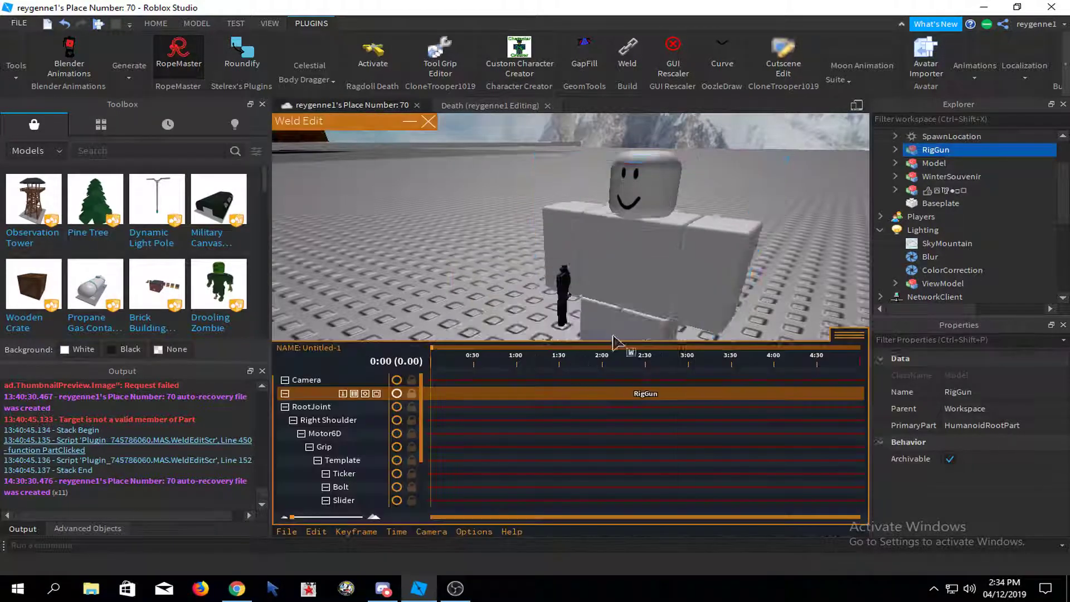
pyautogui.click(837, 75)
pyautogui.click(844, 114)
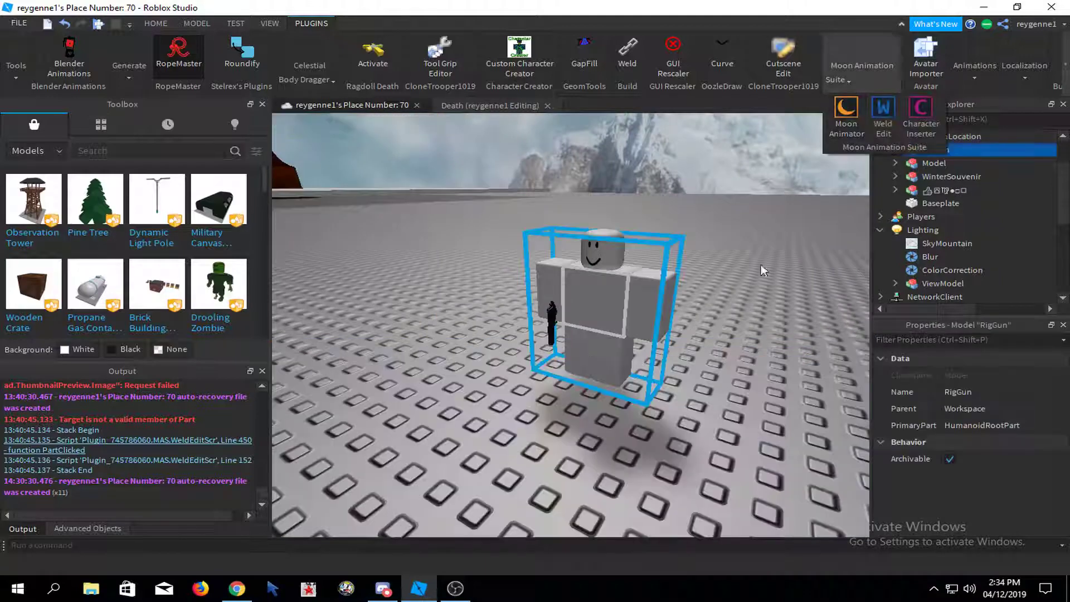
# - Publish the RigGun model to Roblox, overwriting the existing RigGun asset, and deselect the model
pyautogui.rightClick(923, 157)
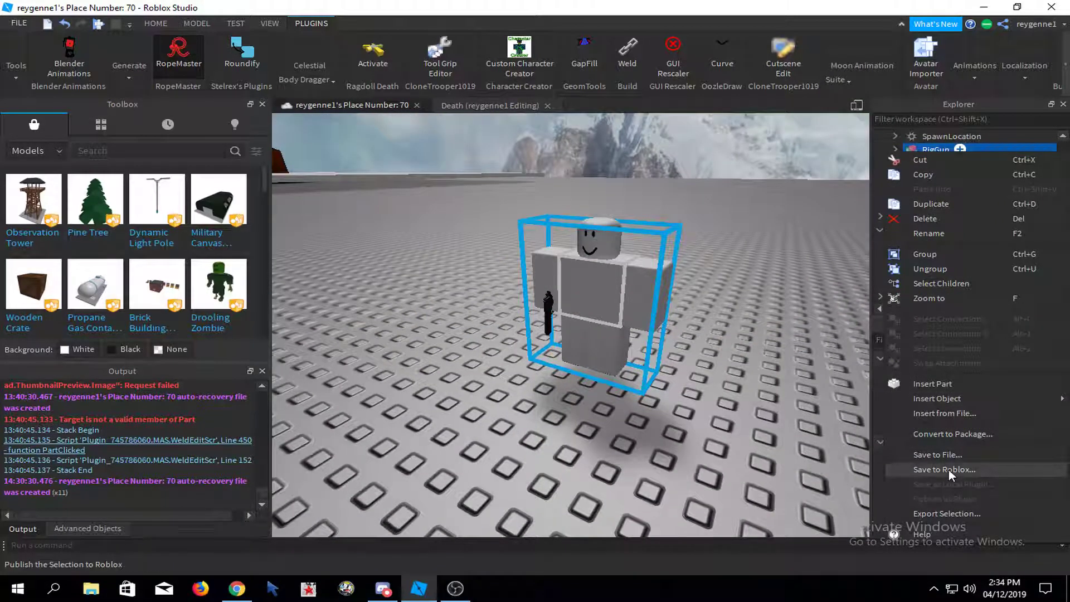
pyautogui.click(948, 470)
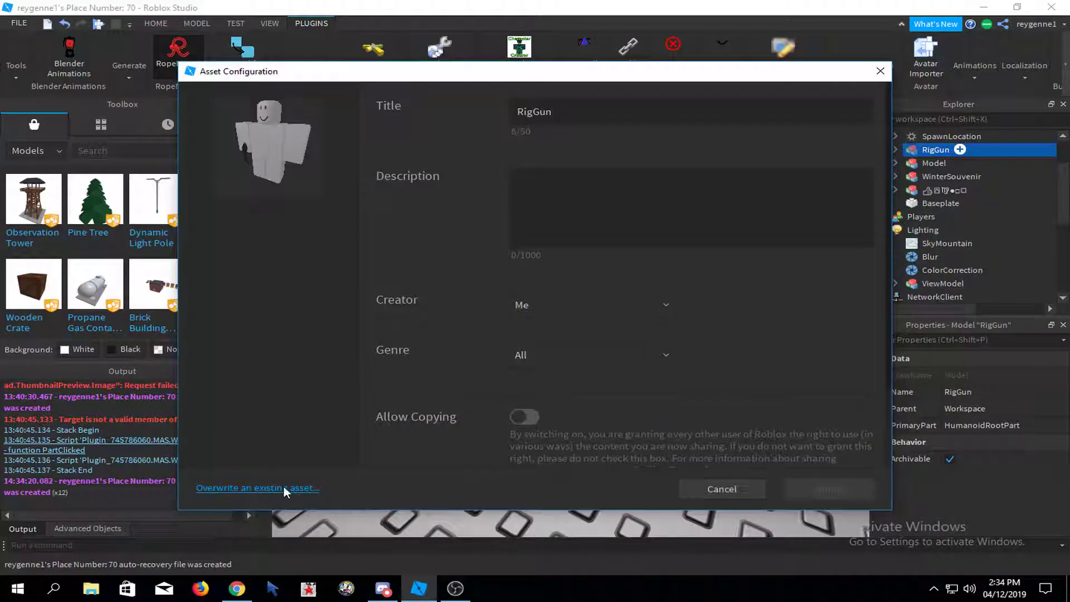
pyautogui.click(283, 488)
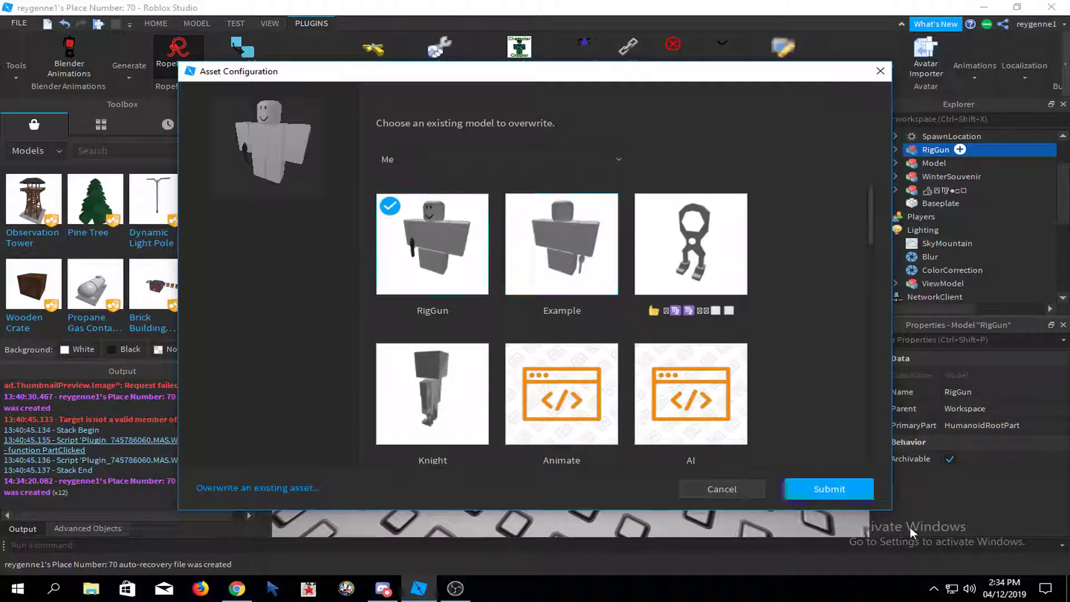
pyautogui.press('Return')
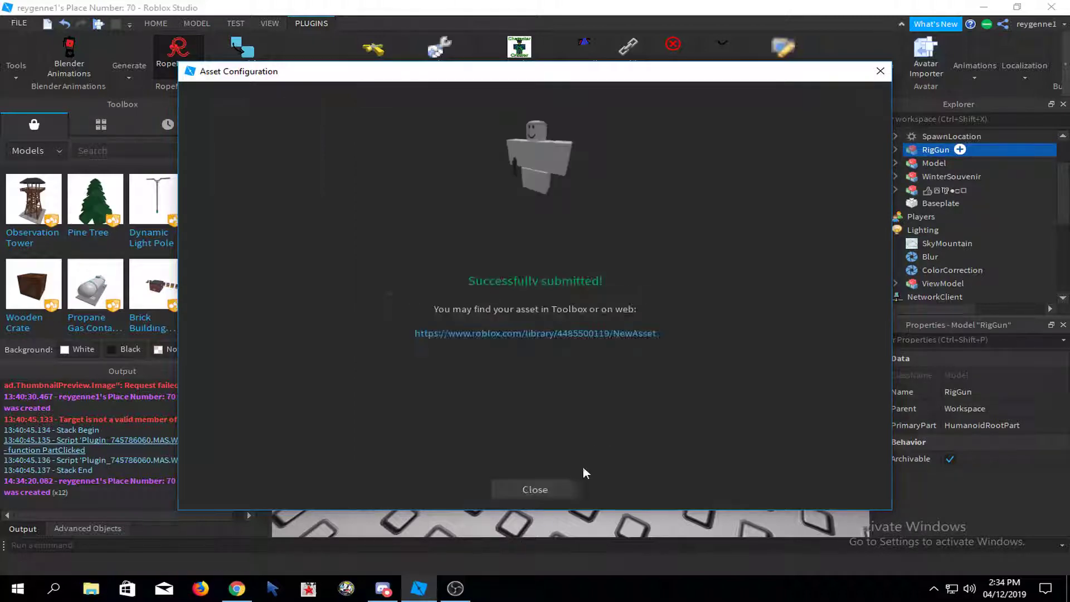
pyautogui.click(553, 485)
pyautogui.click(632, 418)
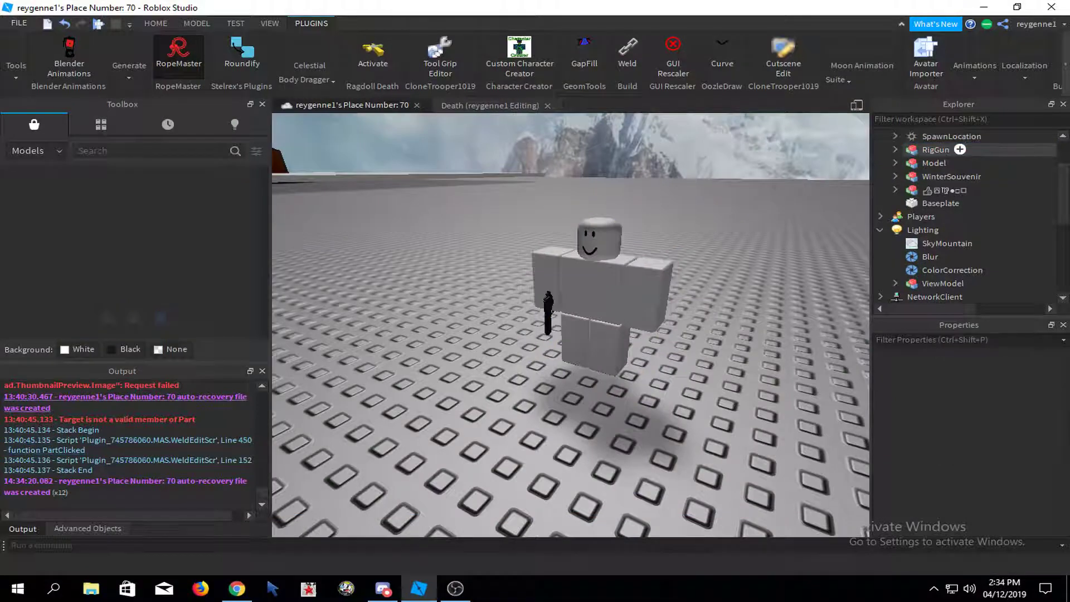